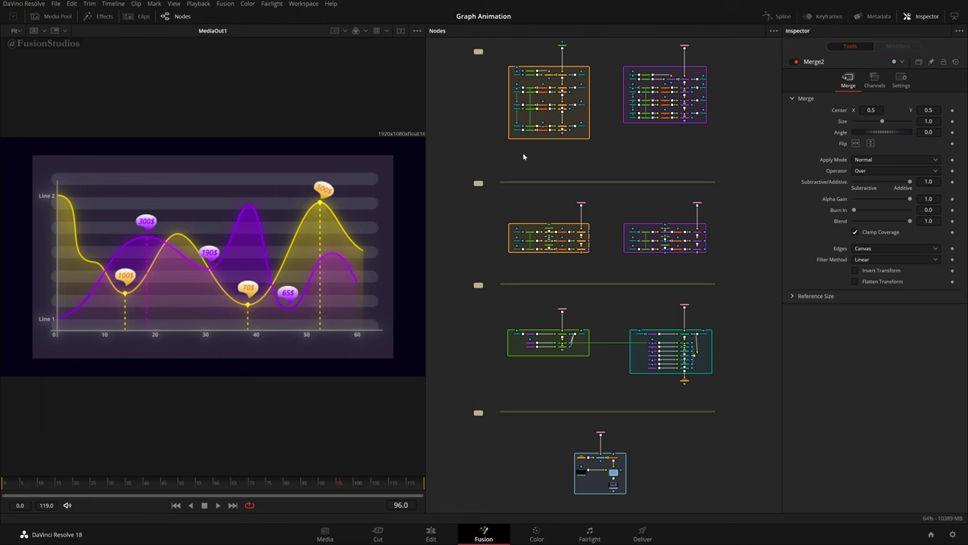
scroll(506, 152, up, 2)
scroll(609, 353, down, 2)
drag(459, 46, 718, 502)
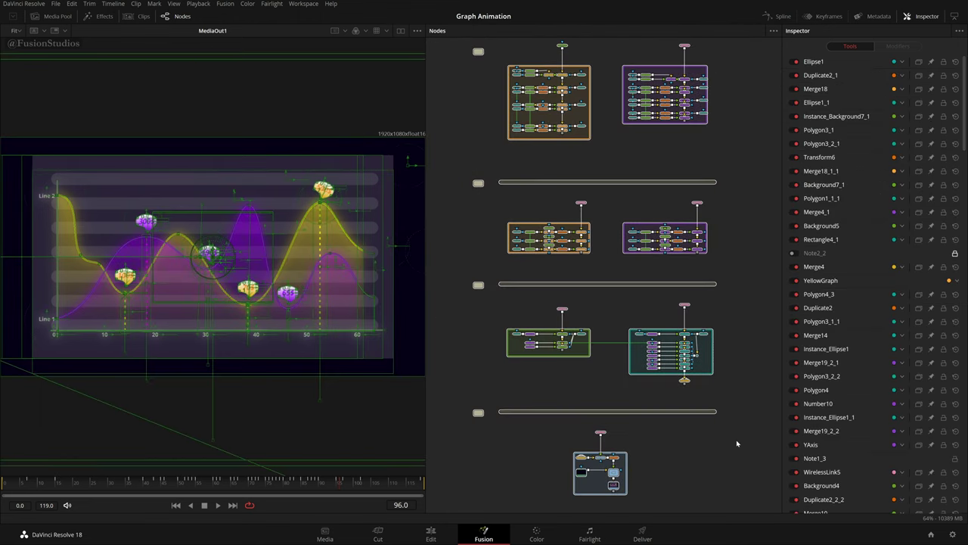
click(737, 445)
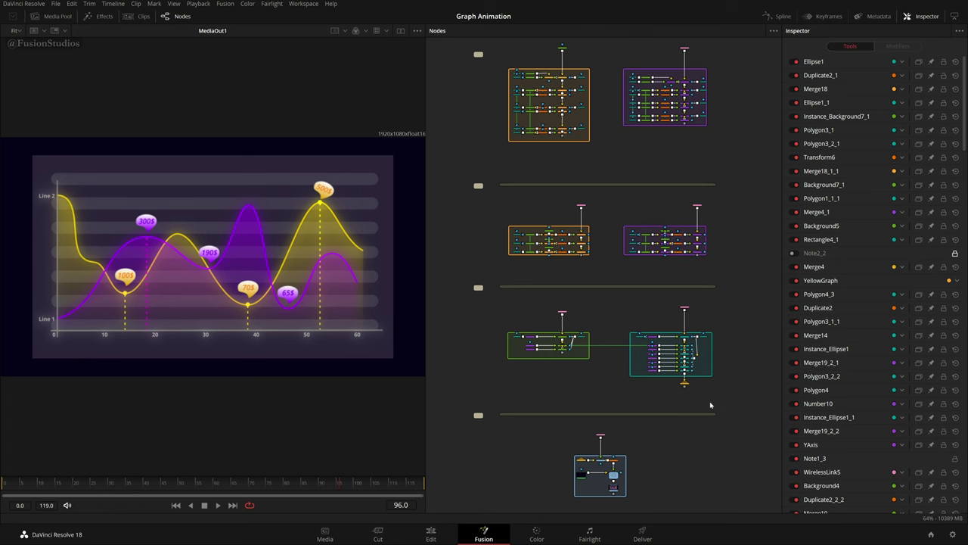
click(301, 4)
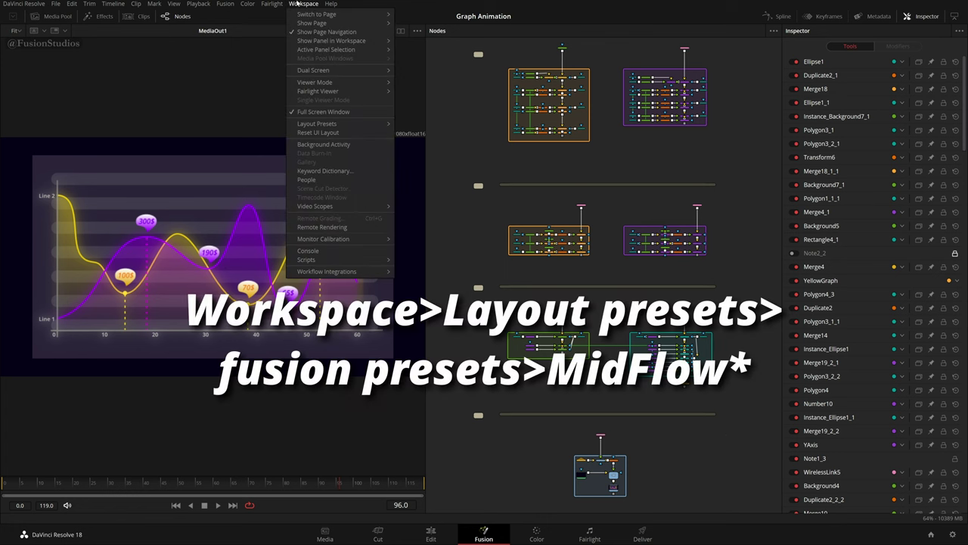
click(338, 112)
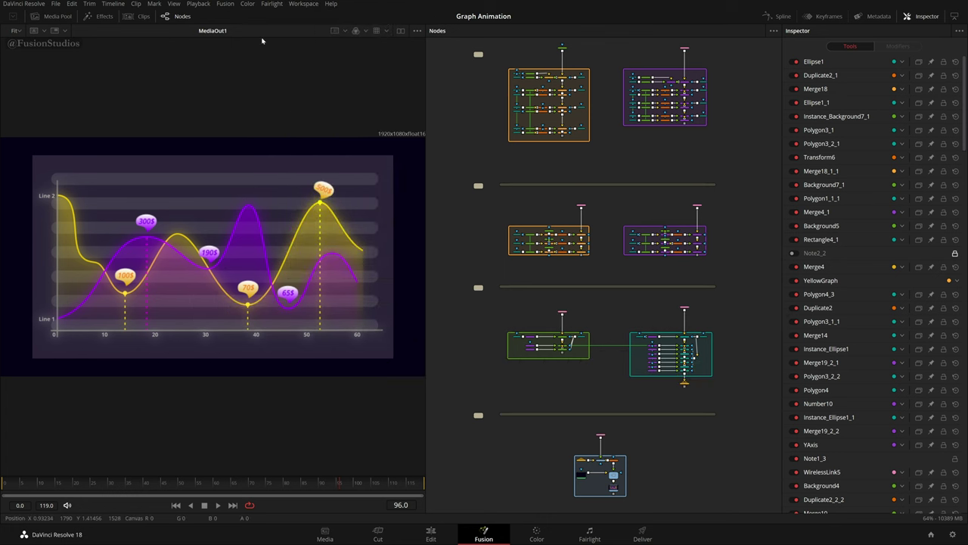
click(225, 4)
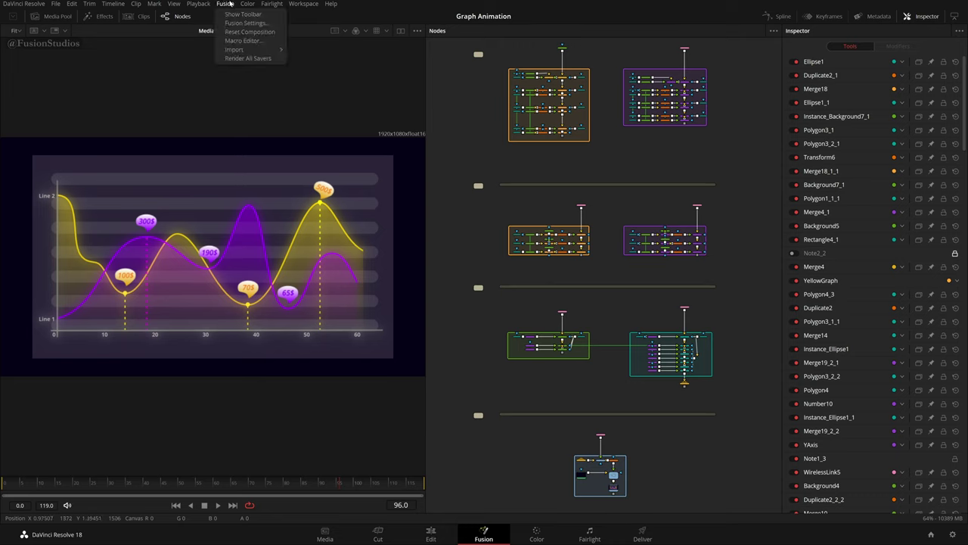
click(456, 99)
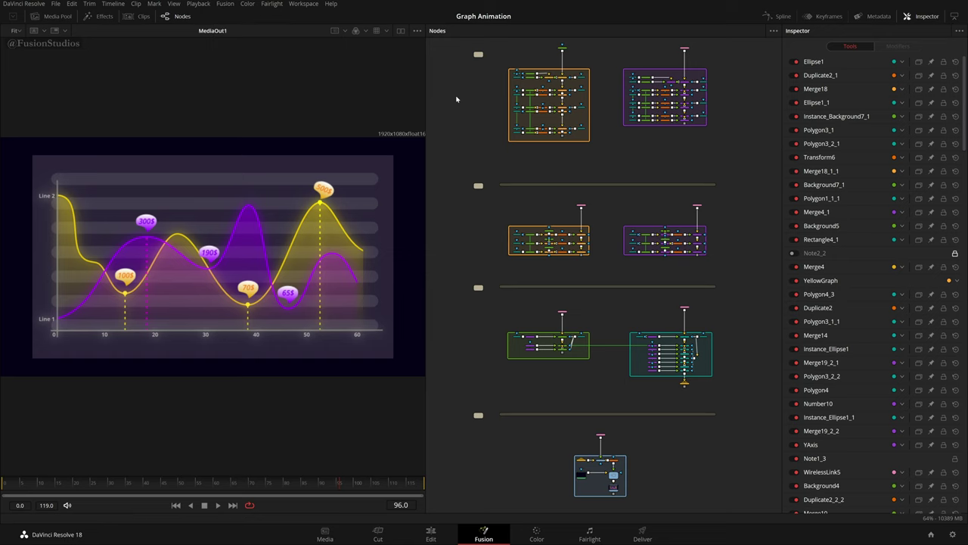
- Set the node editor to build flow horizontally and widen the viewer beside it
drag(450, 43, 719, 384)
right_click(648, 167)
mouse_move(681, 191)
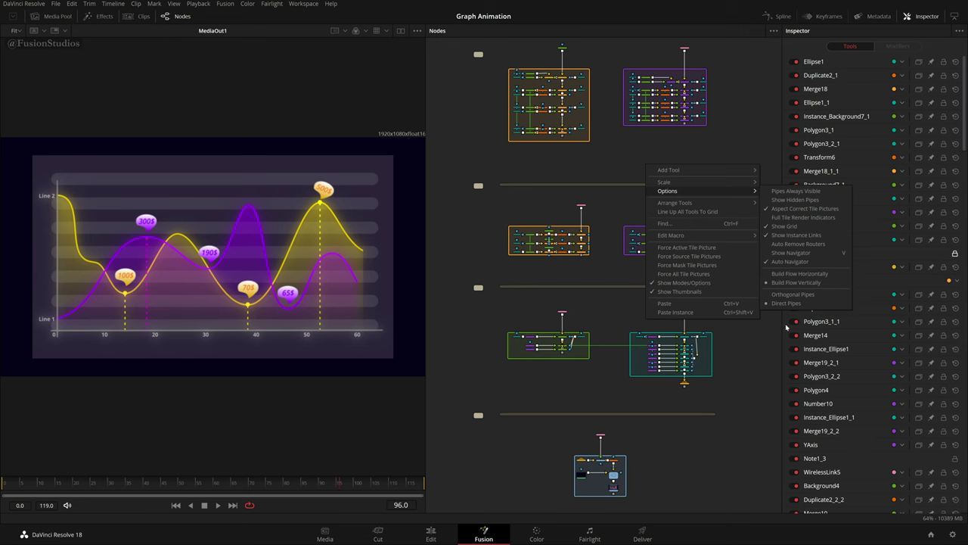
click(820, 274)
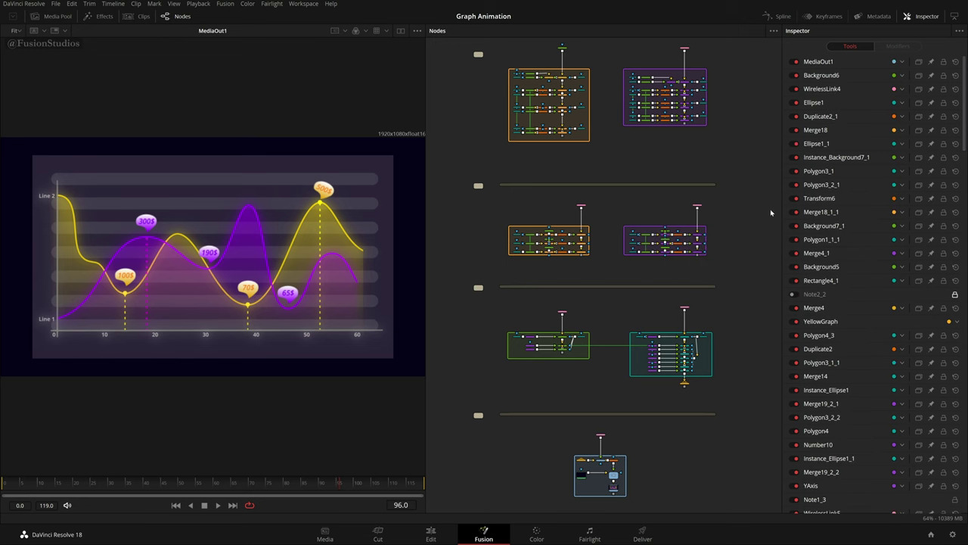
drag(426, 255, 515, 248)
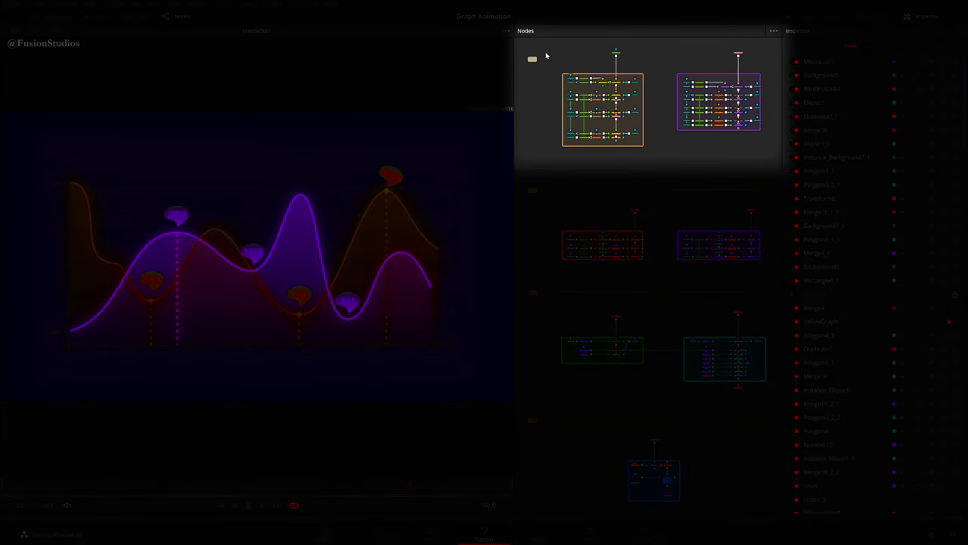
- Examine the sections of the node tree, from the yellow and violet graph groups down to the background group
drag(534, 48, 760, 158)
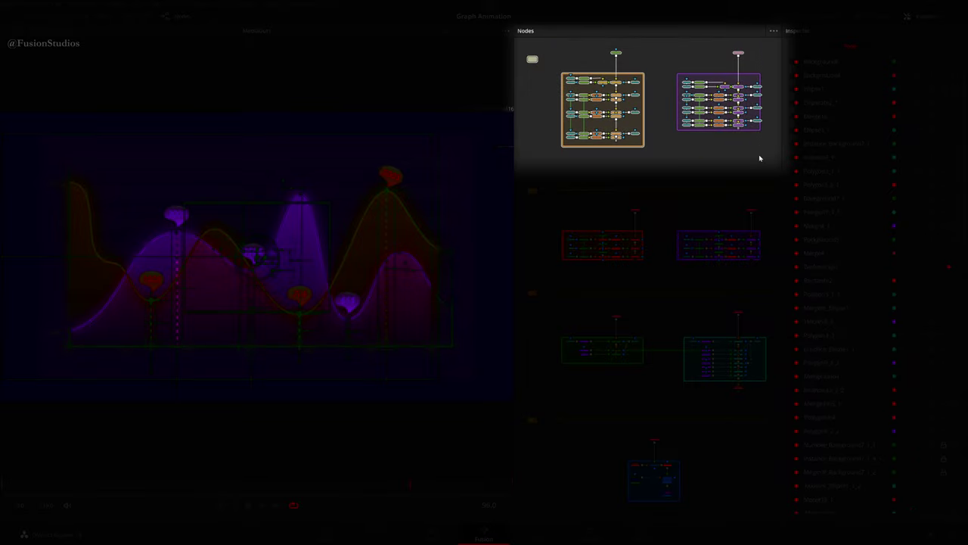
drag(776, 212, 787, 393)
drag(678, 435, 573, 500)
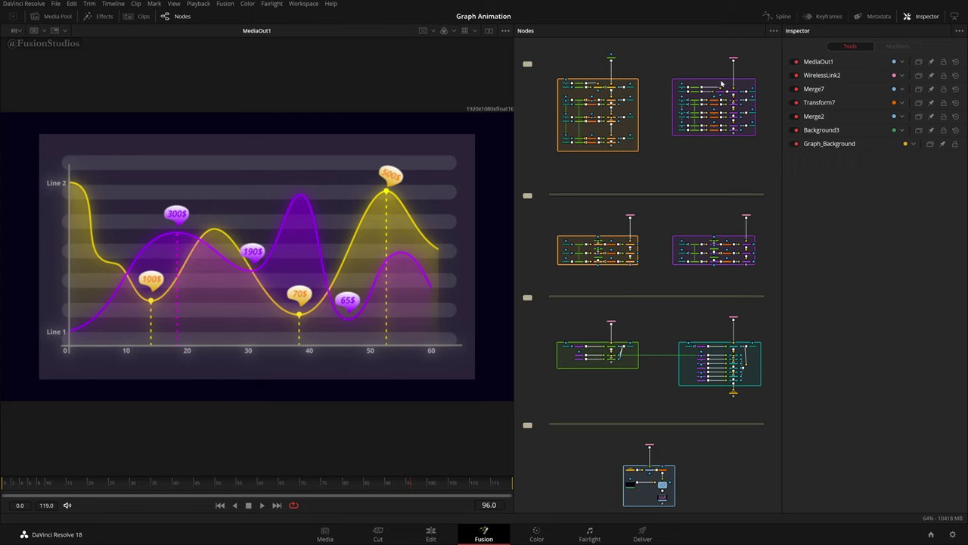
scroll(735, 64, up, 5)
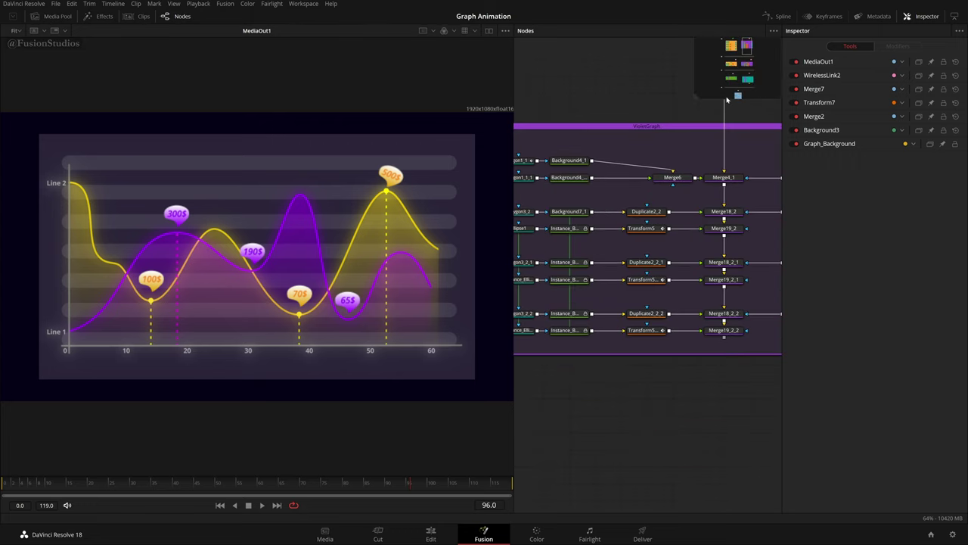
drag(721, 120, 683, 201)
mouse_move(743, 58)
mouse_down()
mouse_move(753, 63)
mouse_move(741, 98)
mouse_move(737, 50)
mouse_up()
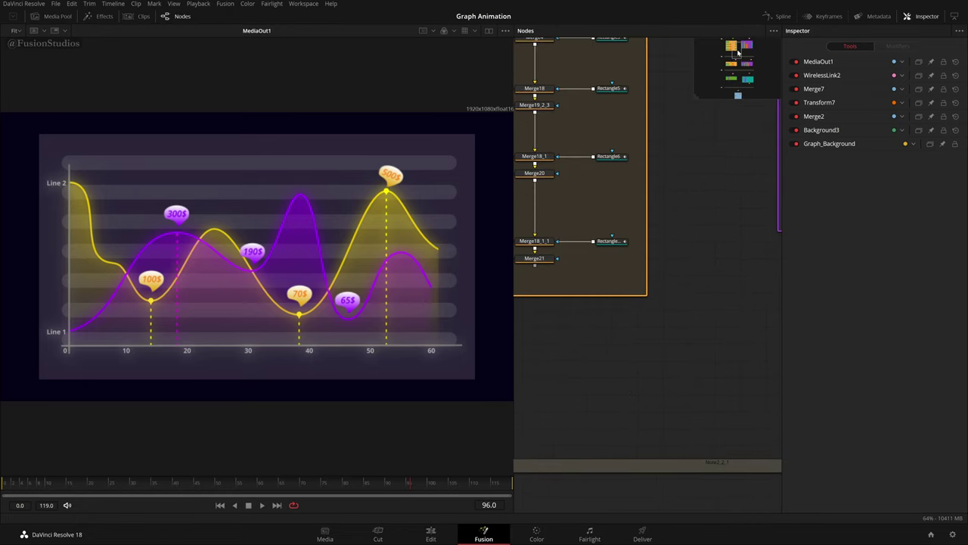
scroll(690, 152, down, 3)
drag(738, 94, 739, 97)
- Expand the Graph_Background group in the Background section and display its Merge1 node in the viewer
scroll(663, 261, up, 3)
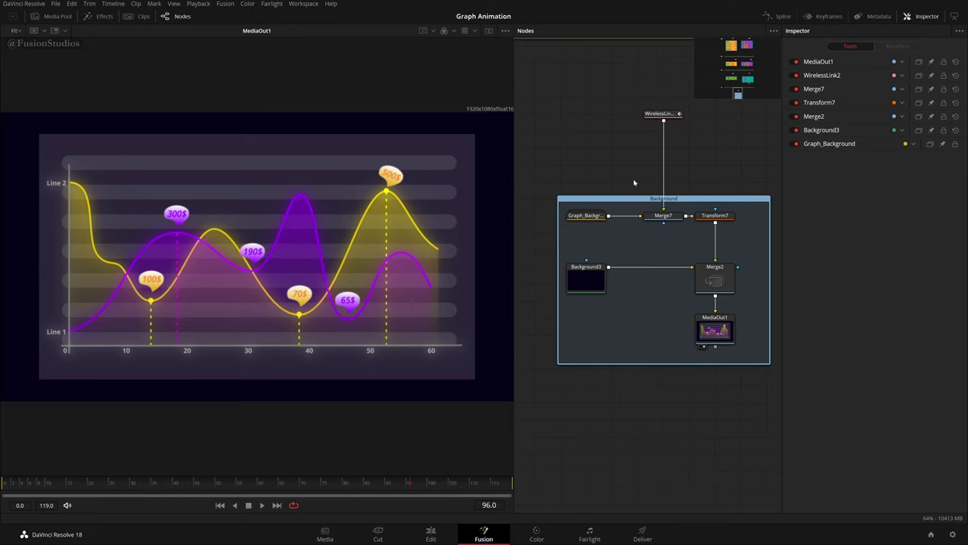
scroll(633, 179, up, 2)
double_click(629, 227)
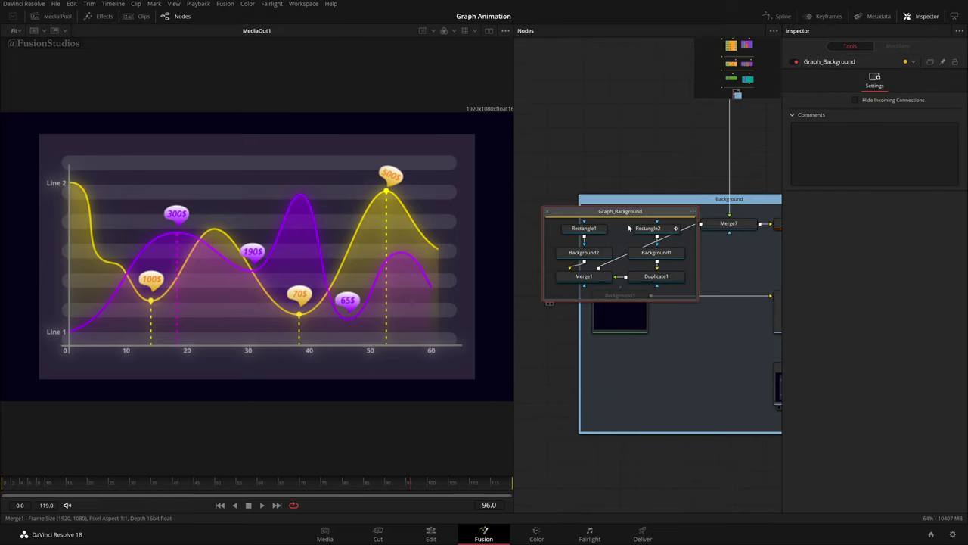
mouse_move(623, 217)
mouse_down()
mouse_move(596, 192)
mouse_move(628, 187)
mouse_move(611, 207)
mouse_up()
drag(631, 175, 700, 159)
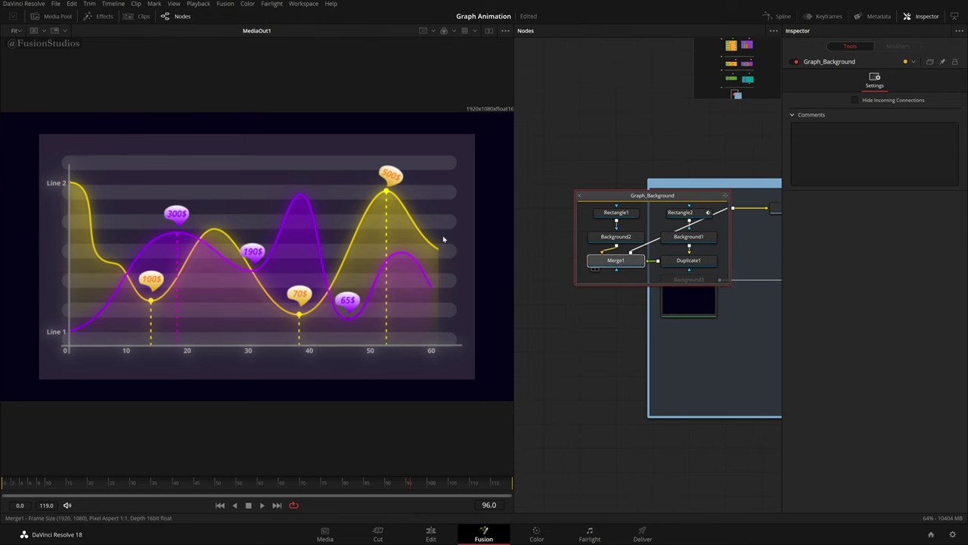
drag(622, 262, 510, 227)
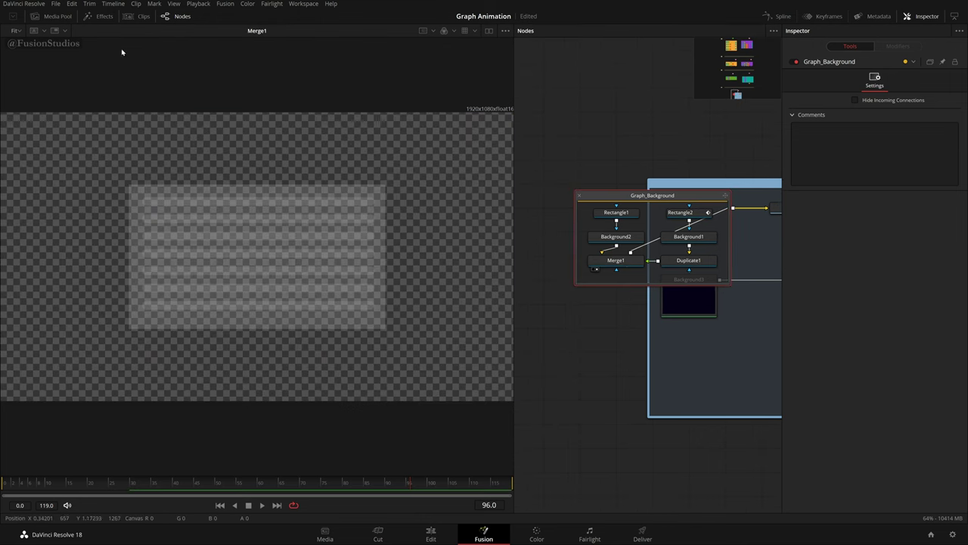
click(490, 33)
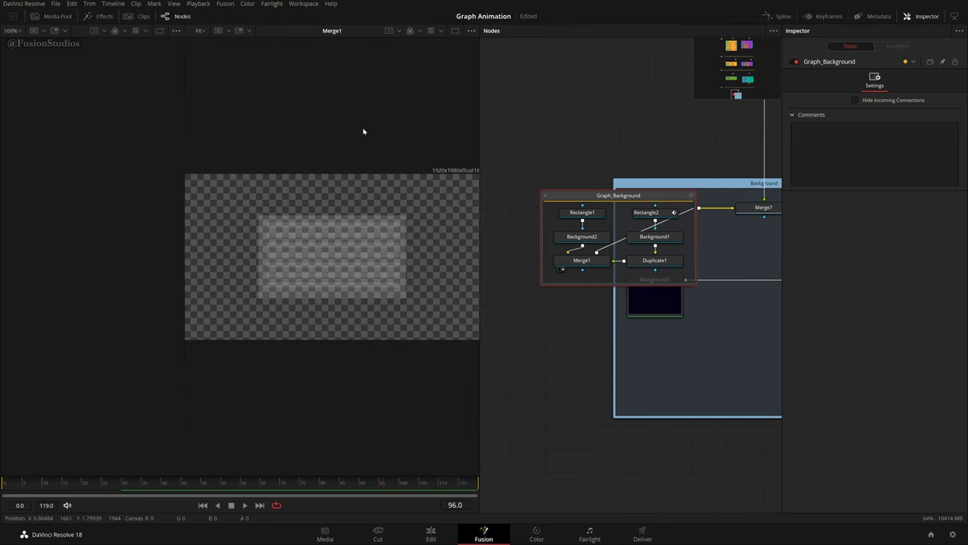
click(456, 33)
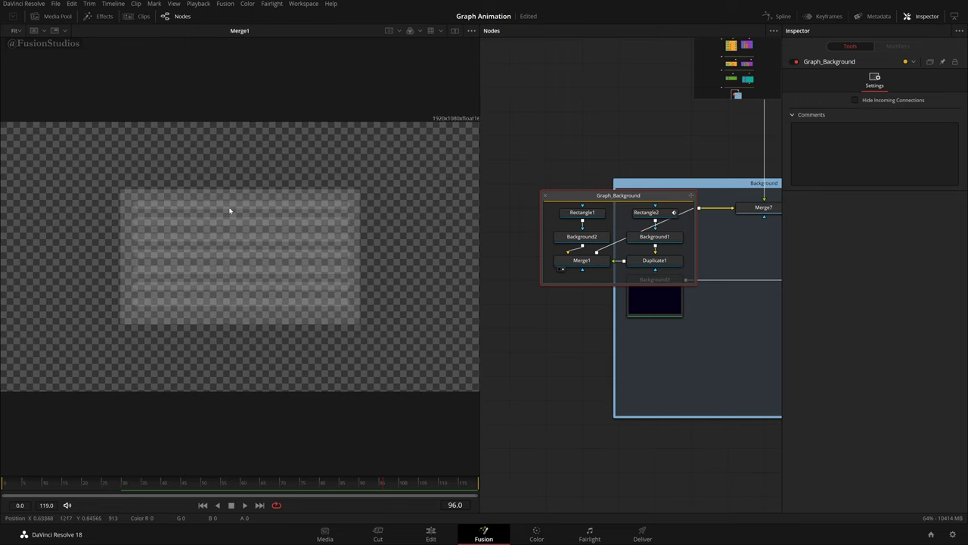
drag(72, 151, 394, 376)
- Display Background1 in the viewer and disable and re-enable its Rectangle2 mask to compare the full and masked background
click(563, 245)
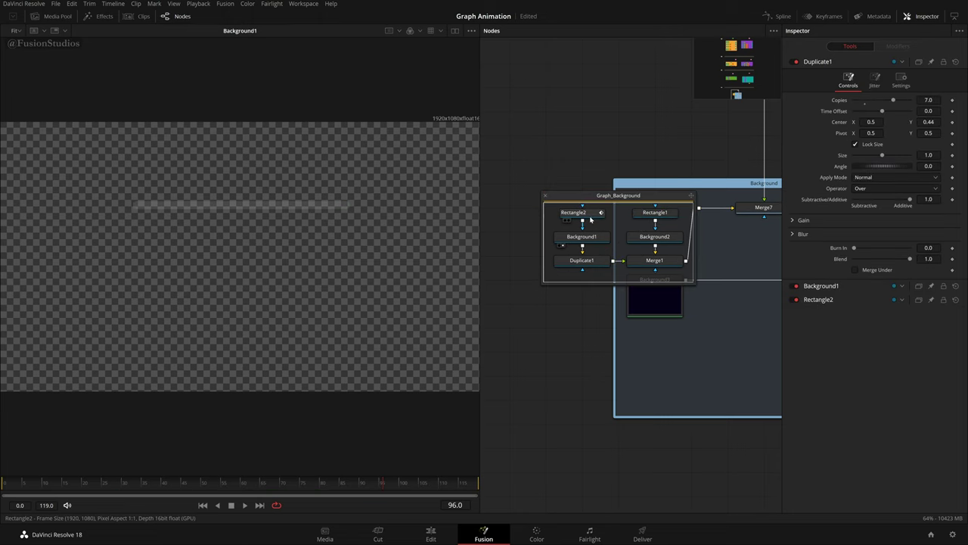
click(588, 218)
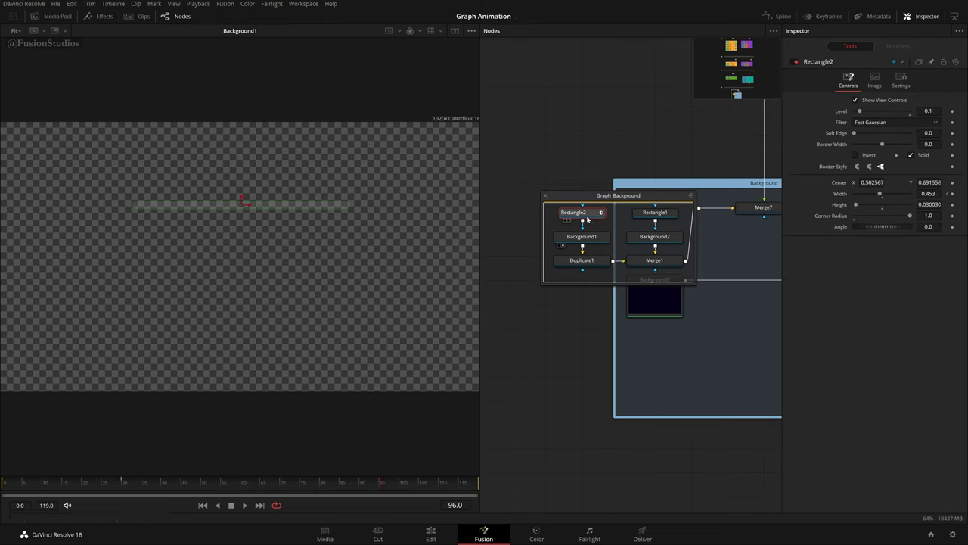
key(ctrl+p)
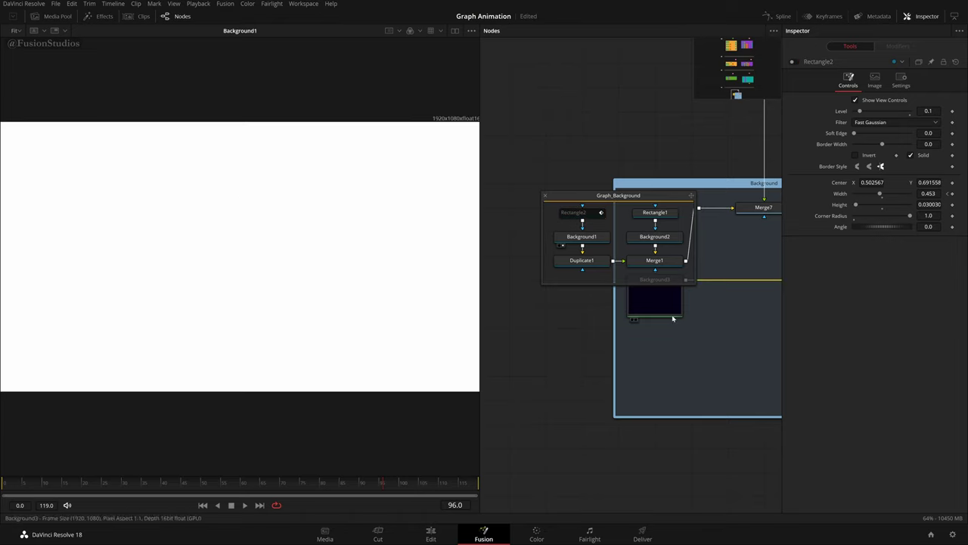
click(579, 236)
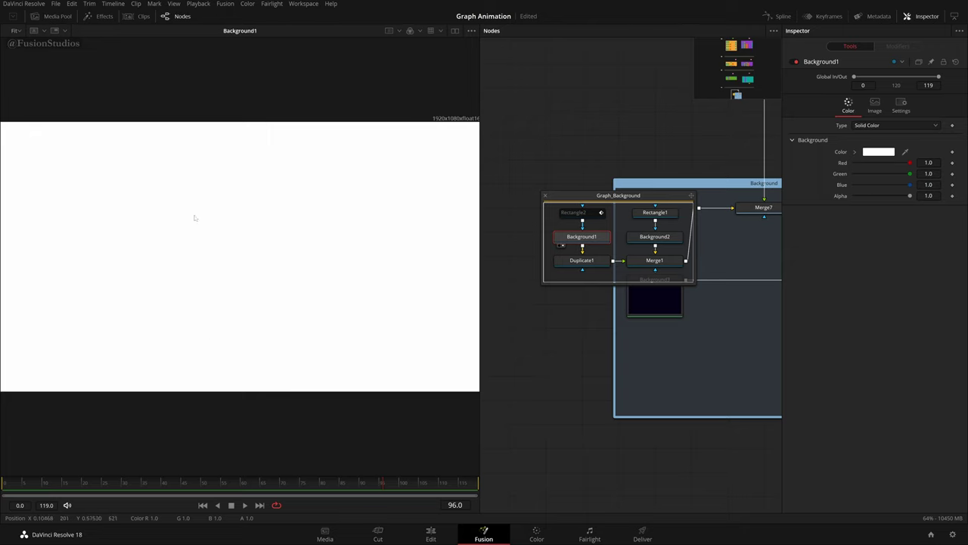
click(590, 215)
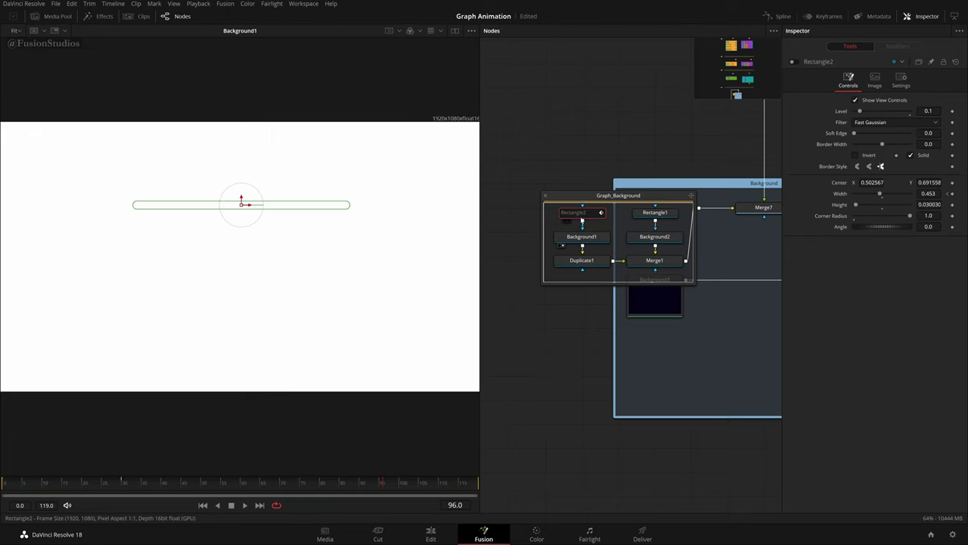
key(ctrl+p)
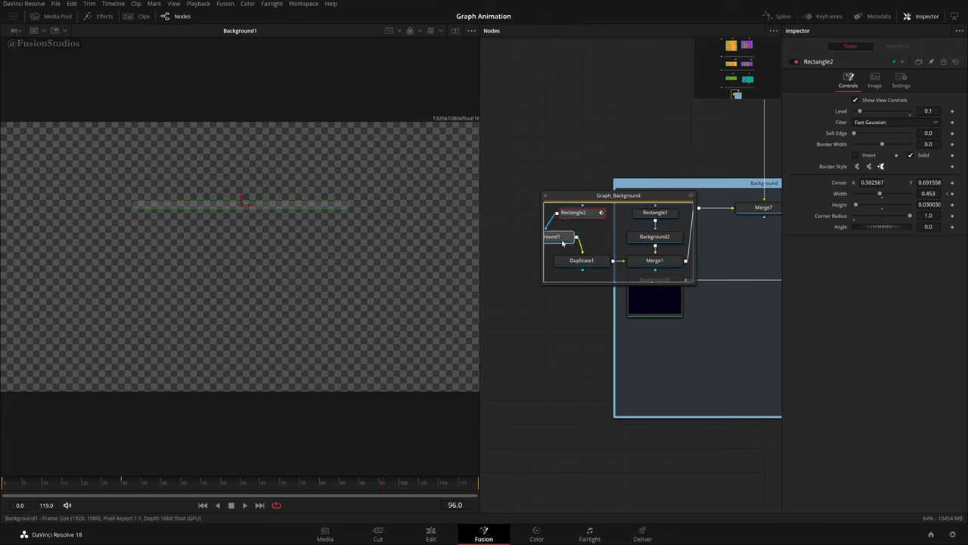
click(583, 231)
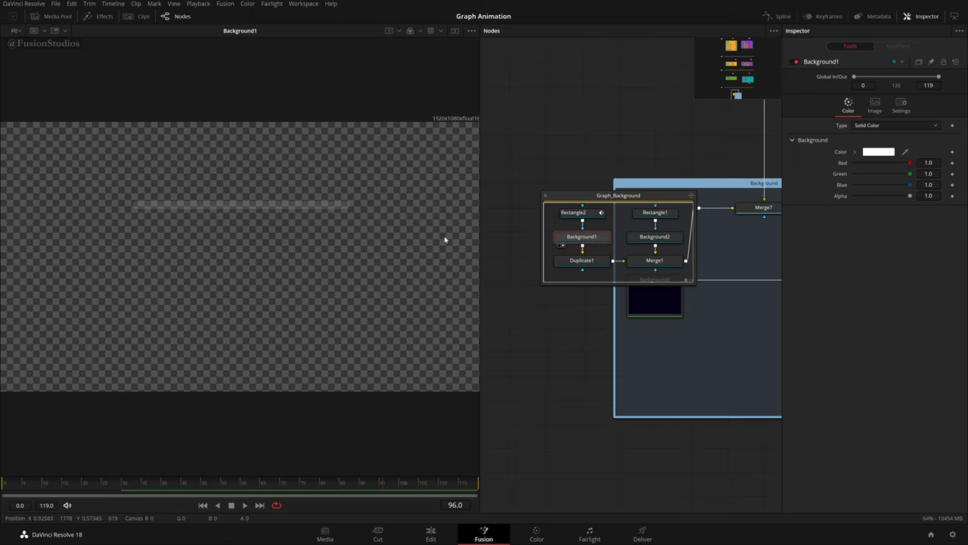
drag(130, 173, 429, 262)
drag(387, 168, 43, 253)
drag(87, 162, 384, 348)
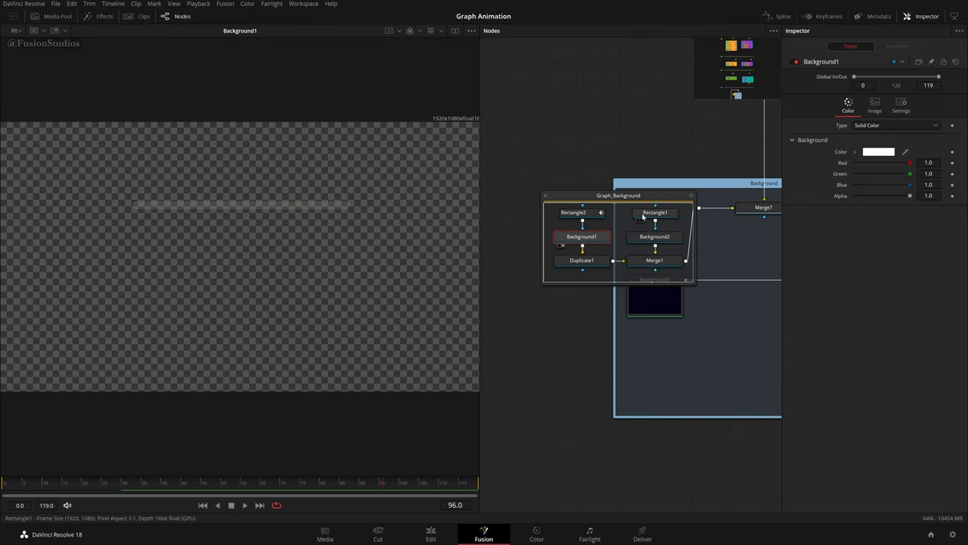
- Select the Rectangle2 mask and examine its shape settings
click(589, 215)
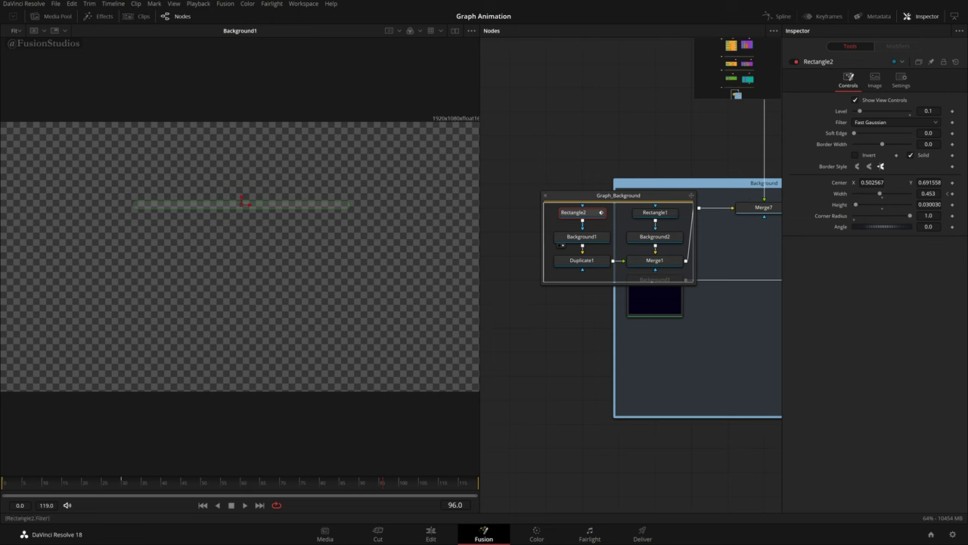
click(930, 21)
click(927, 18)
drag(717, 177, 687, 182)
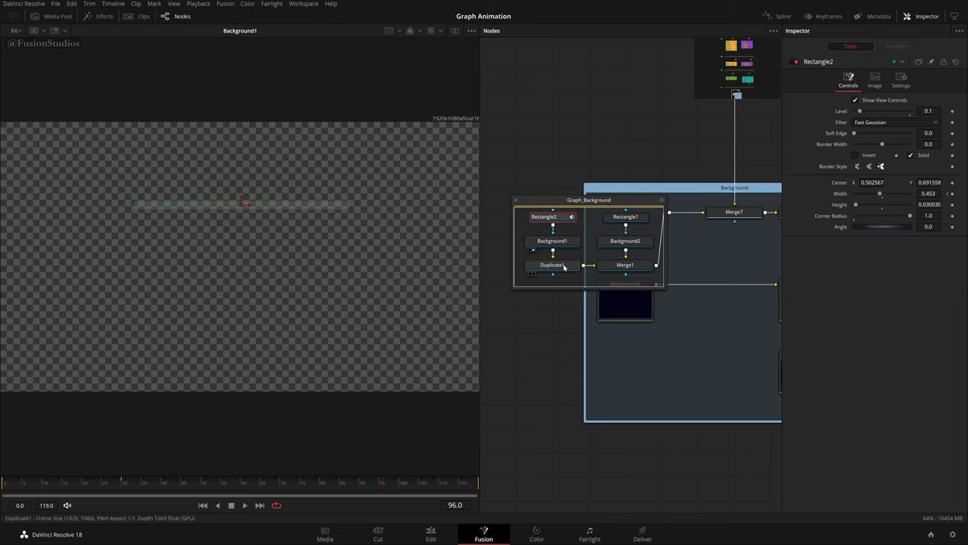
- Display Duplicate1 in a fitted viewer, select it and turn off the checkerboard behind transparent areas
drag(563, 270, 213, 225)
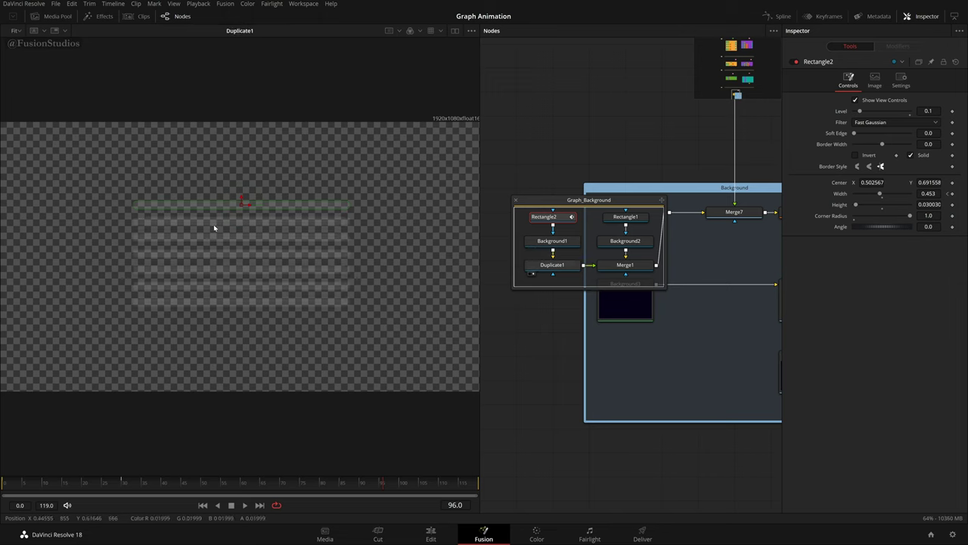
click(571, 269)
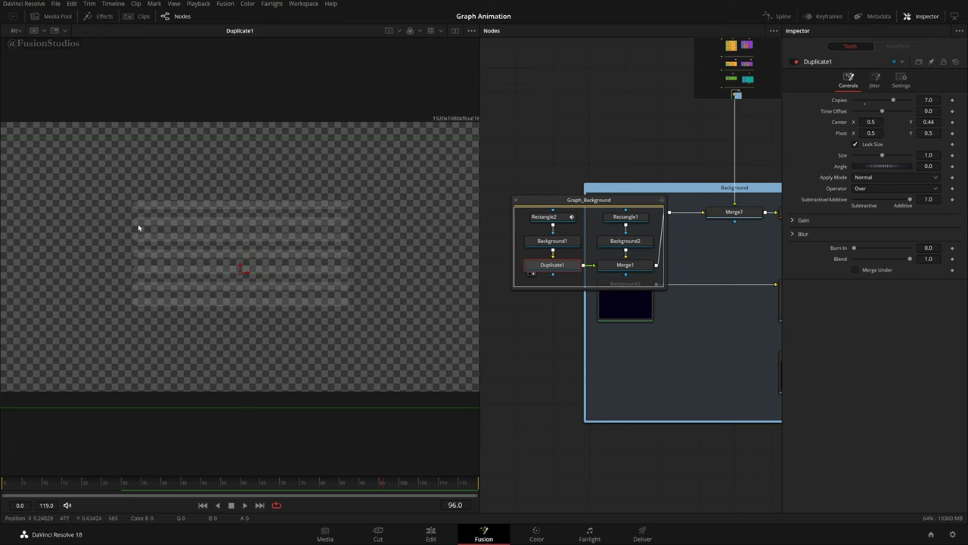
drag(300, 245, 299, 225)
click(13, 31)
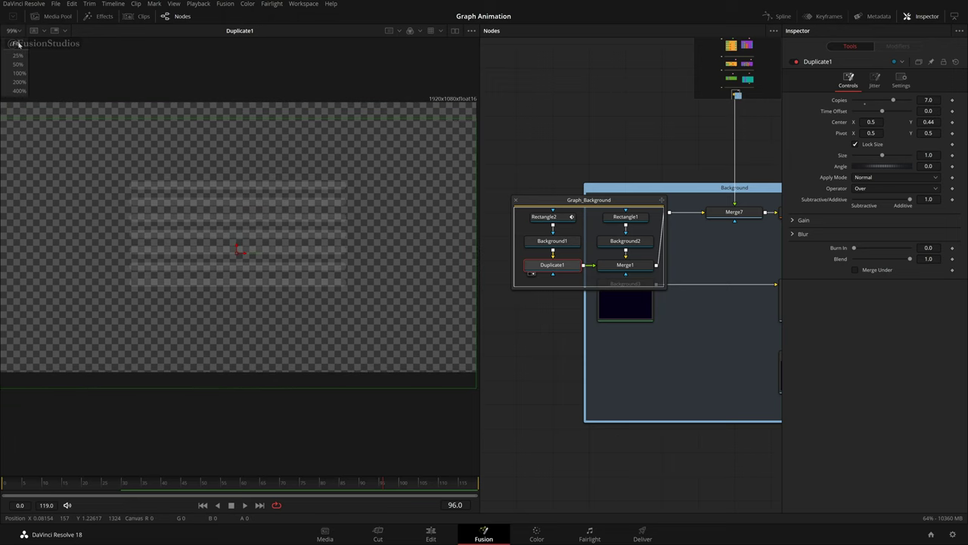
click(17, 42)
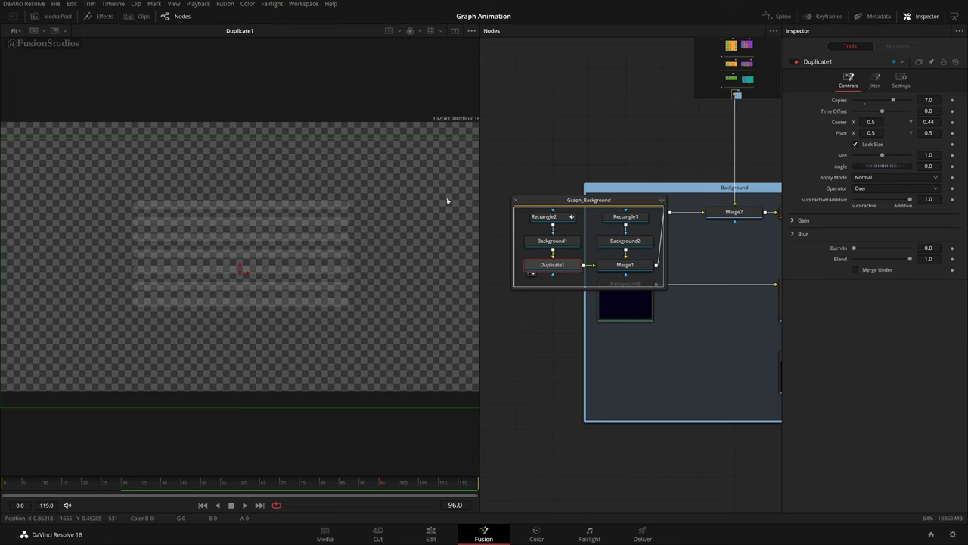
click(472, 31)
click(445, 97)
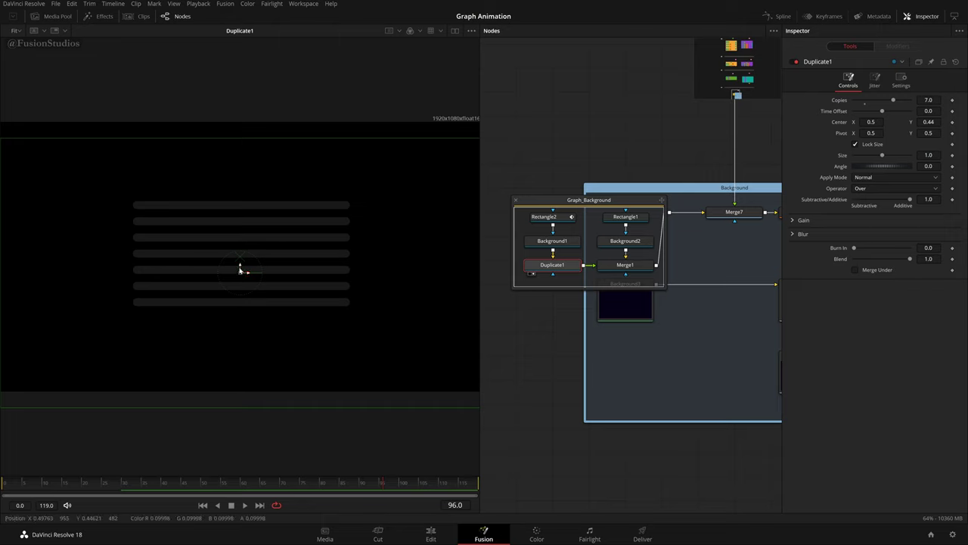
- Move Duplicate1's center down to about Y 0.415 to spread the bar copies further apart
drag(239, 269, 241, 274)
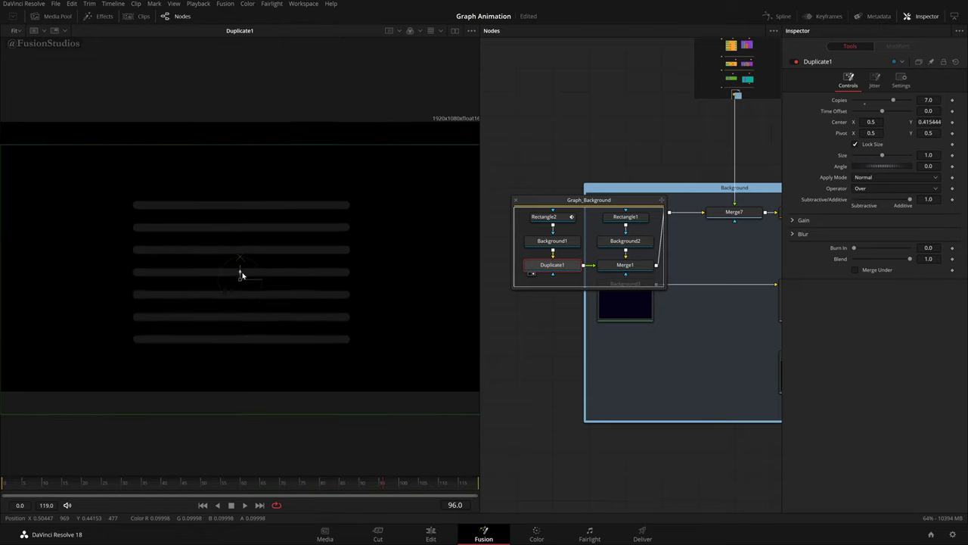
- Undo the last center move of Duplicate1
key(ctrl+z)
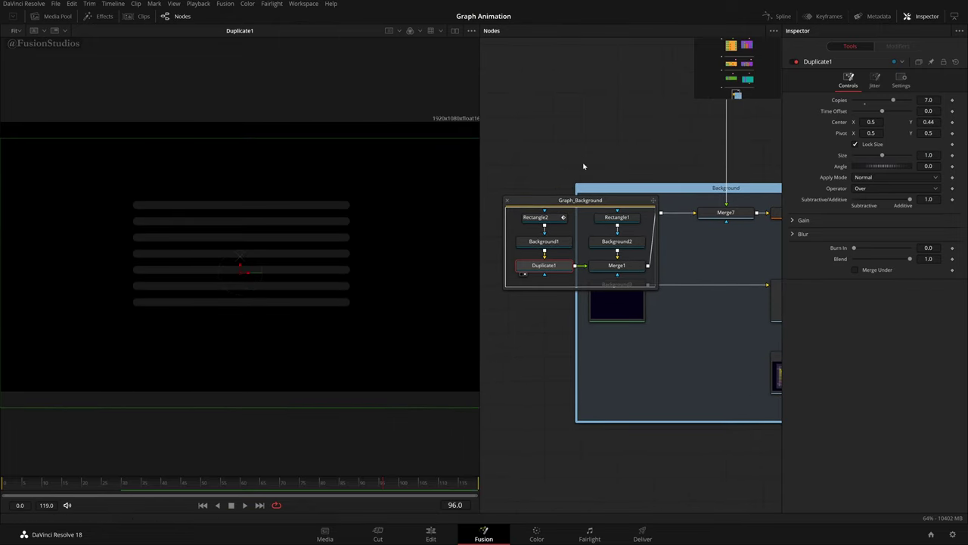
drag(572, 171, 552, 178)
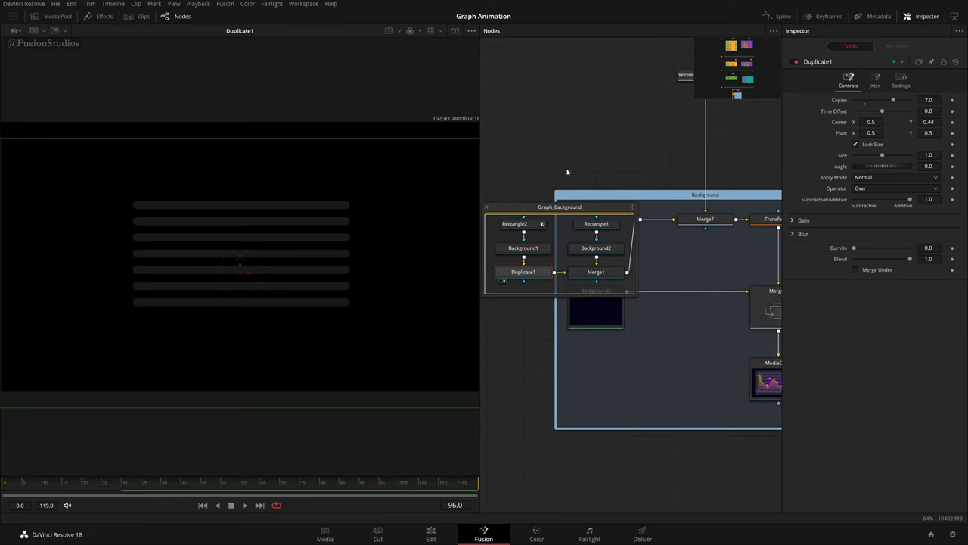
- Display Background2, its Rectangle1 mask, the Duplicate1 branch and the combined Merge1 result one after another in the viewer
click(595, 248)
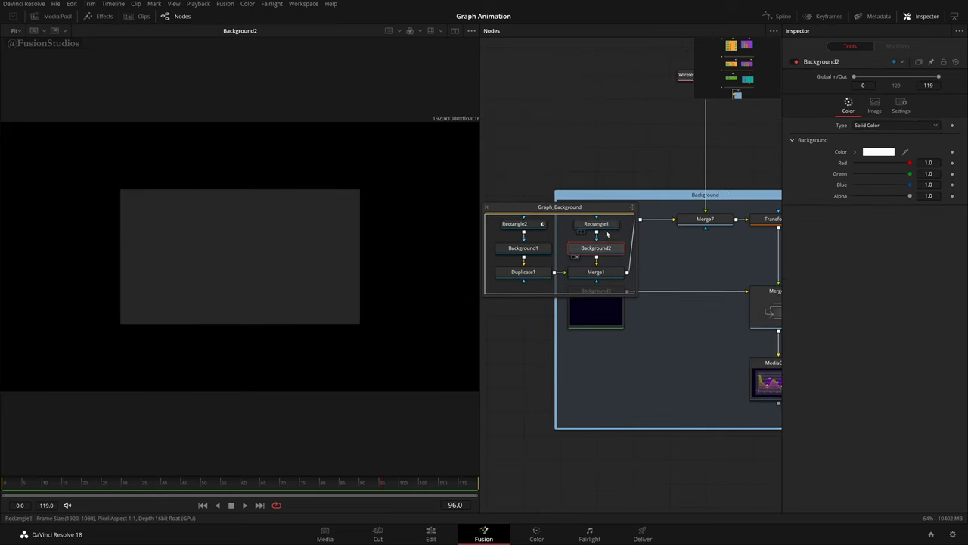
click(604, 226)
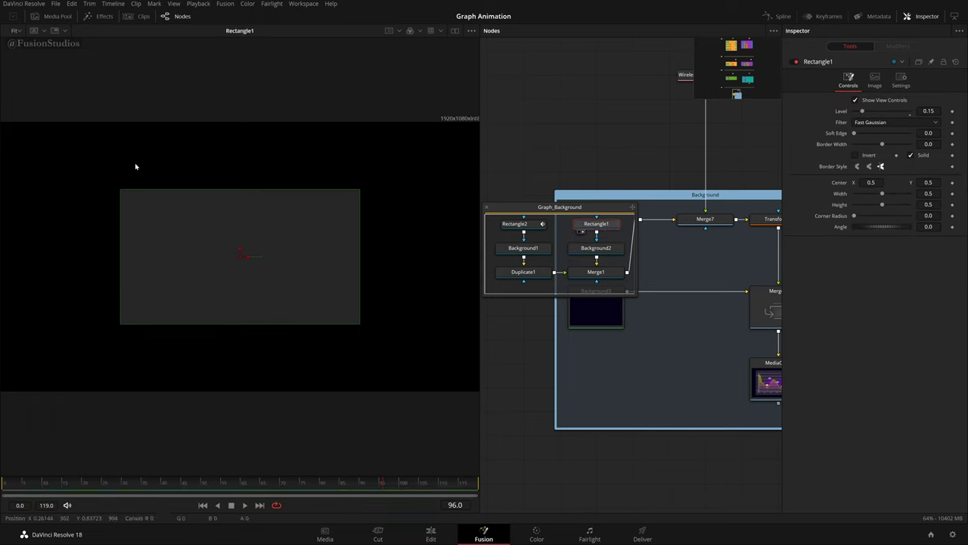
drag(621, 218, 609, 259)
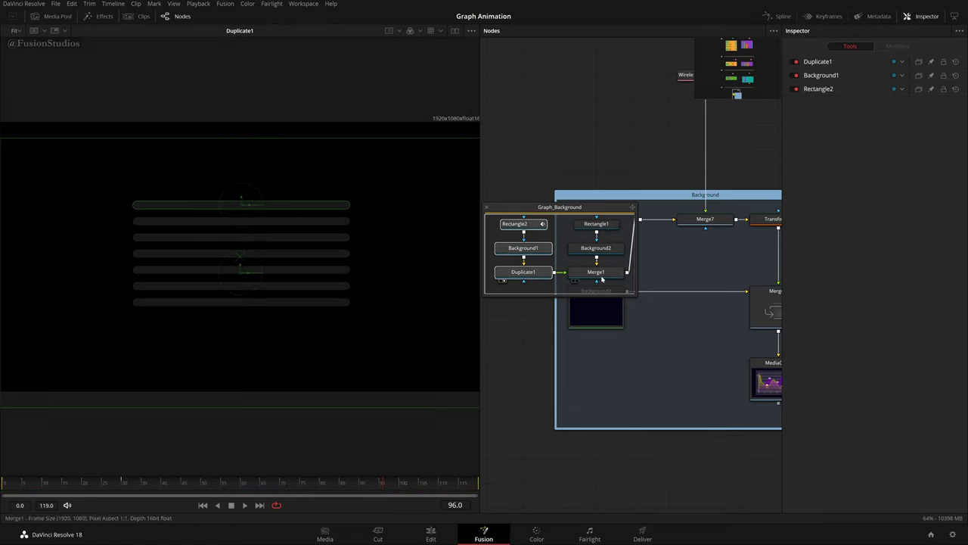
click(571, 273)
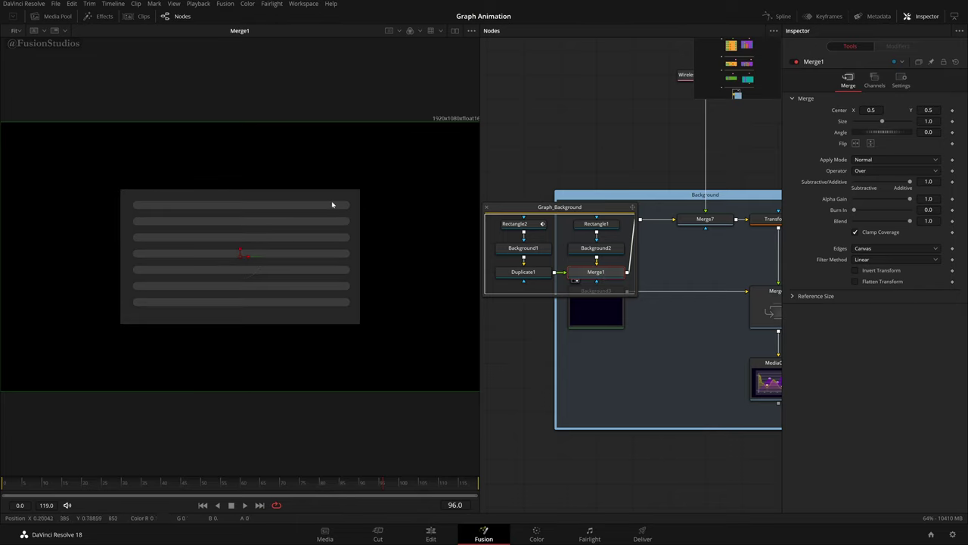
- Select all nodes inside the Graph_Background group and collapse the group into a single node
drag(612, 309, 629, 318)
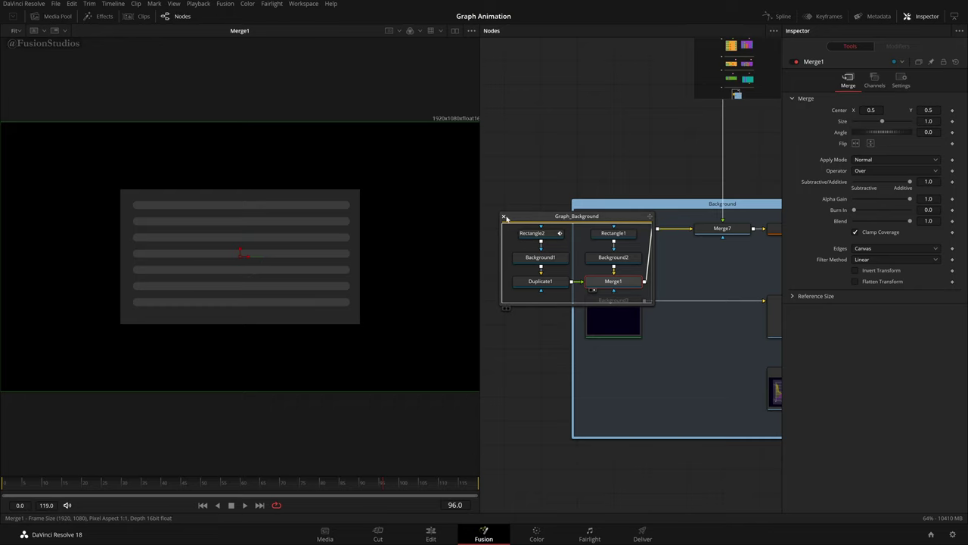
drag(509, 228, 634, 299)
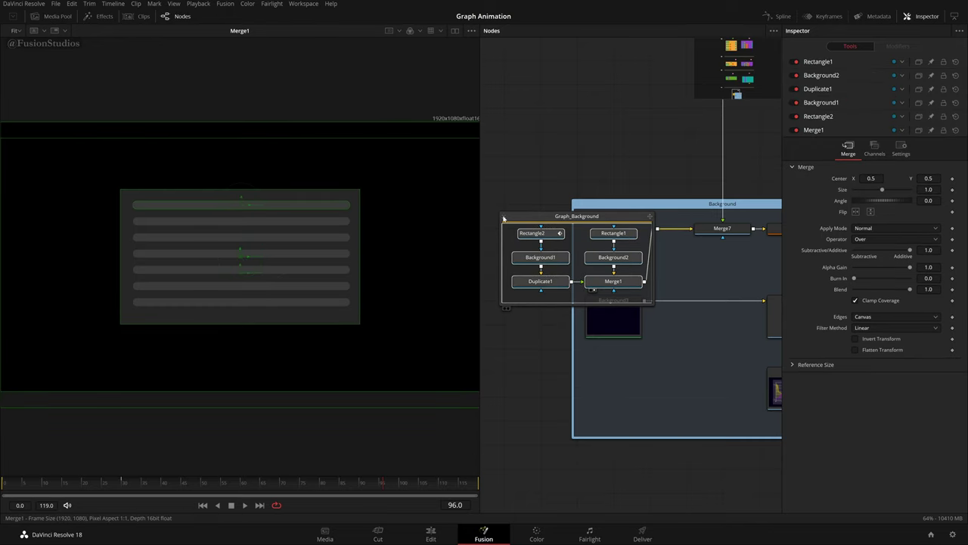
click(504, 217)
drag(578, 230, 522, 270)
drag(631, 306, 664, 299)
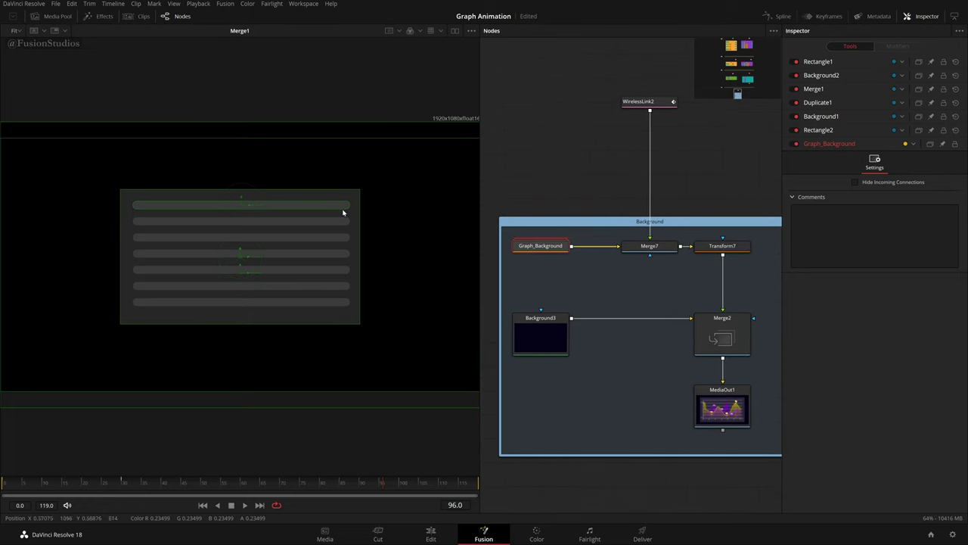
- Turn on the viewer's checker underlay behind transparent areas and fit the image to the viewer
click(471, 31)
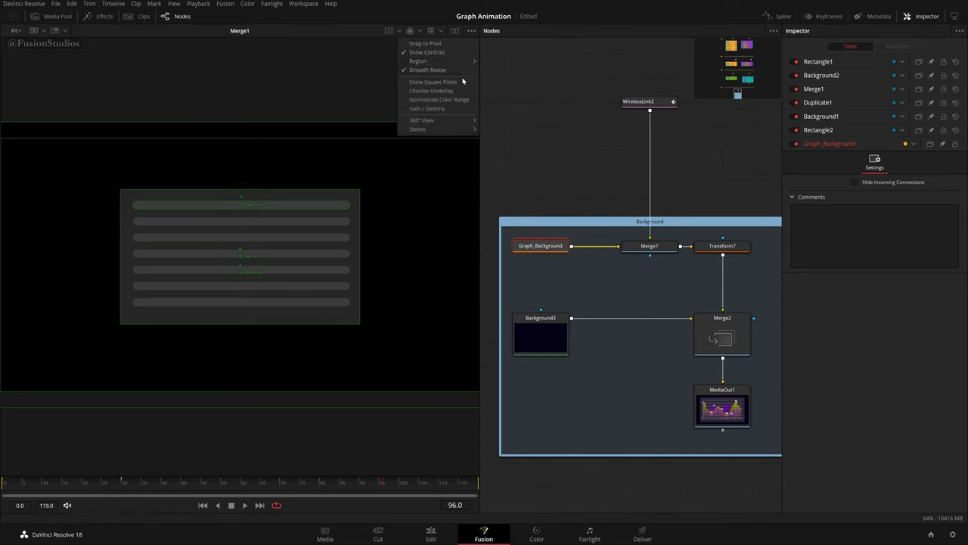
click(432, 91)
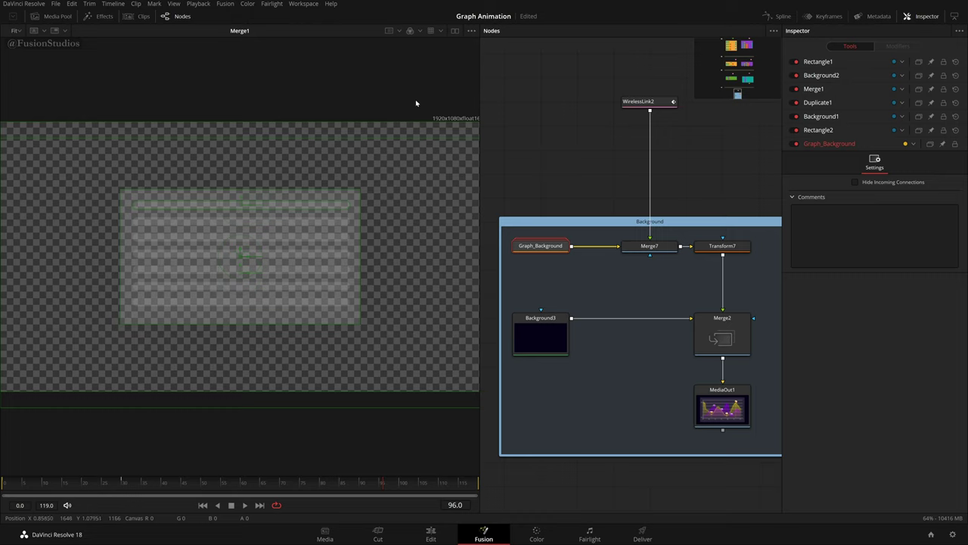
click(18, 31)
click(17, 43)
- Compare Merge7 with Graph_Background in the viewer, then select the nodes of the Background section
scroll(627, 228, down, 3)
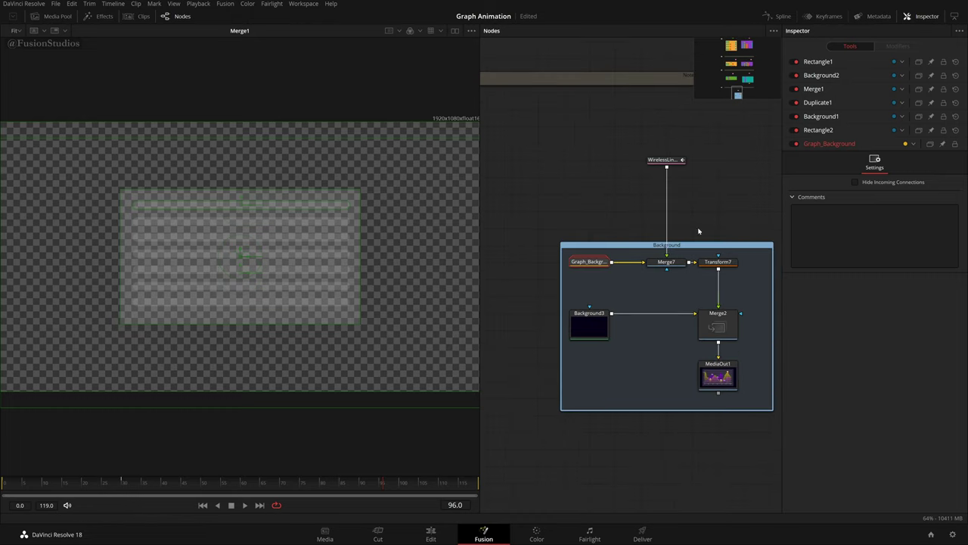
scroll(698, 232, up, 2)
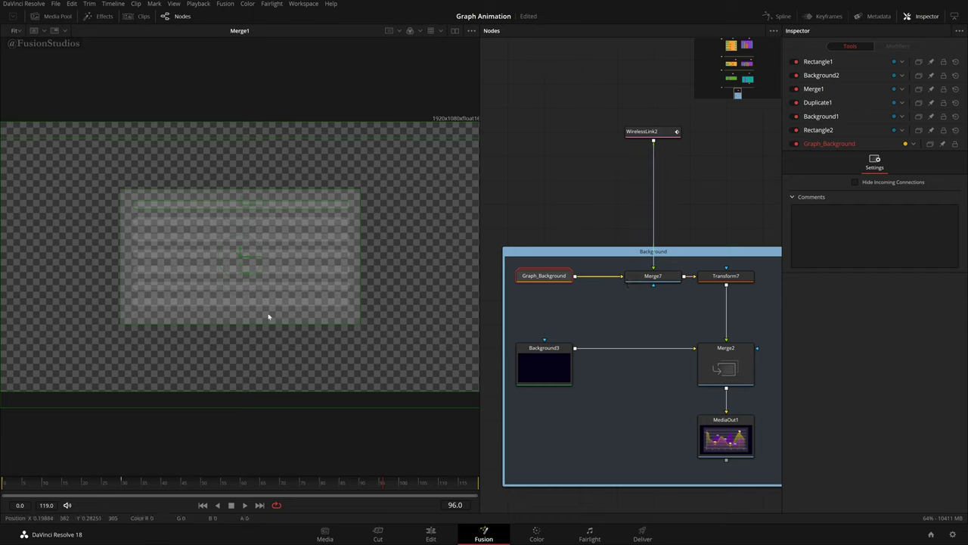
drag(652, 275, 238, 179)
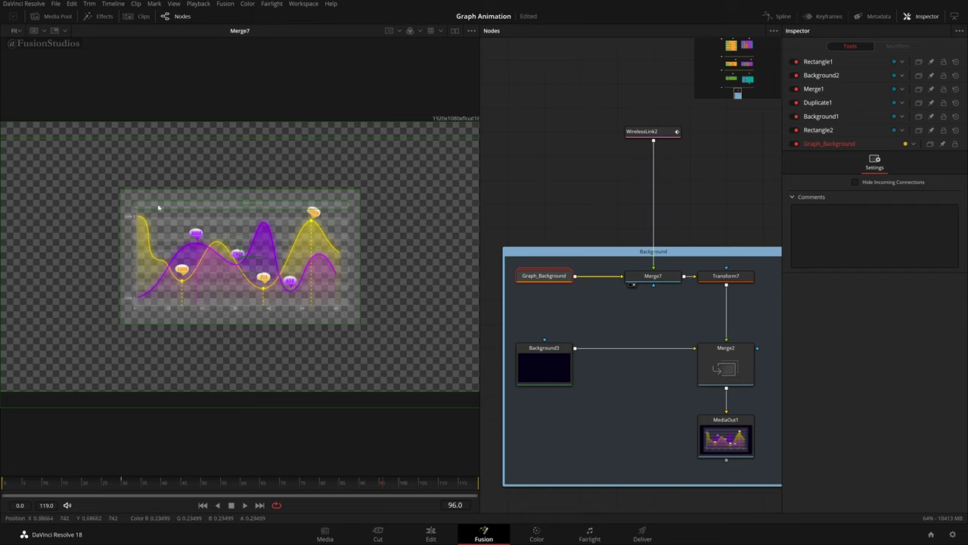
scroll(239, 201, up, 2)
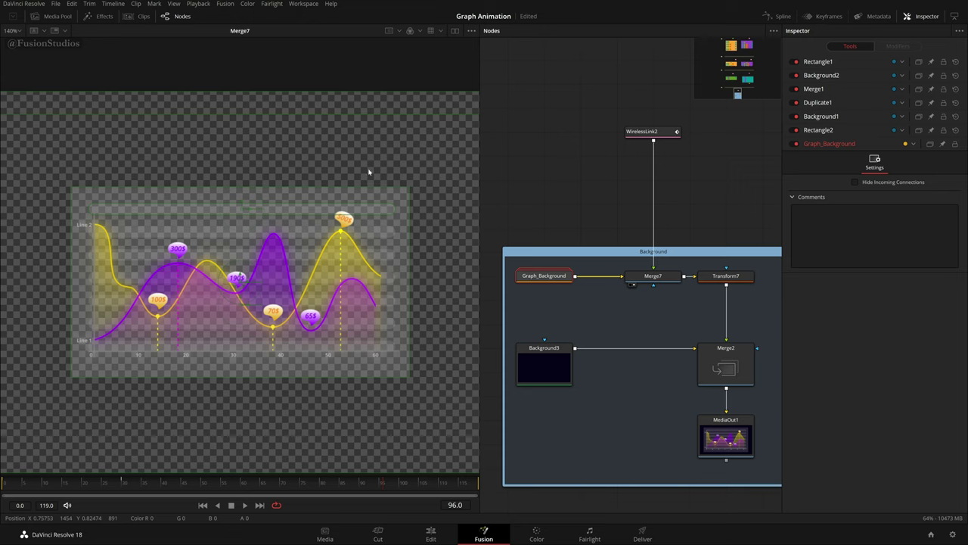
key(ctrl+f)
drag(551, 280, 351, 263)
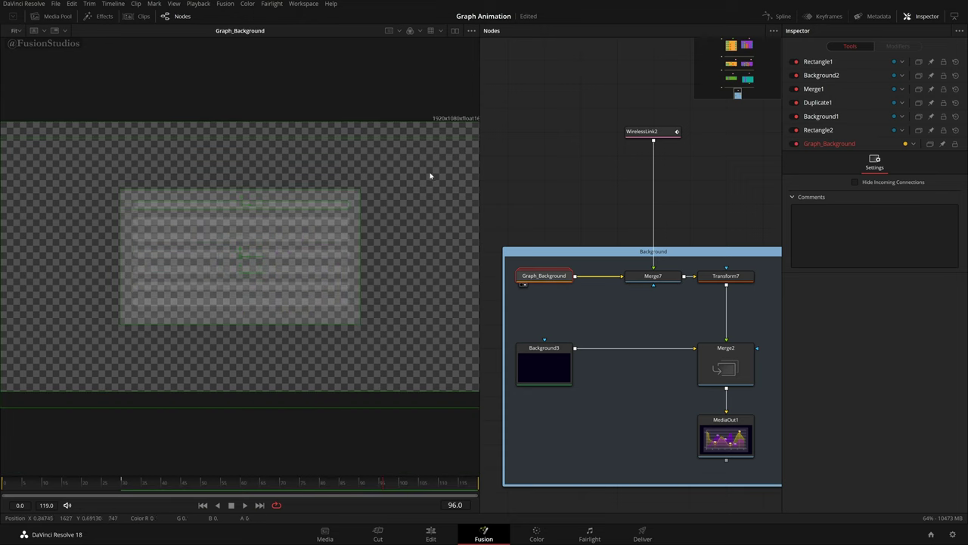
key(1)
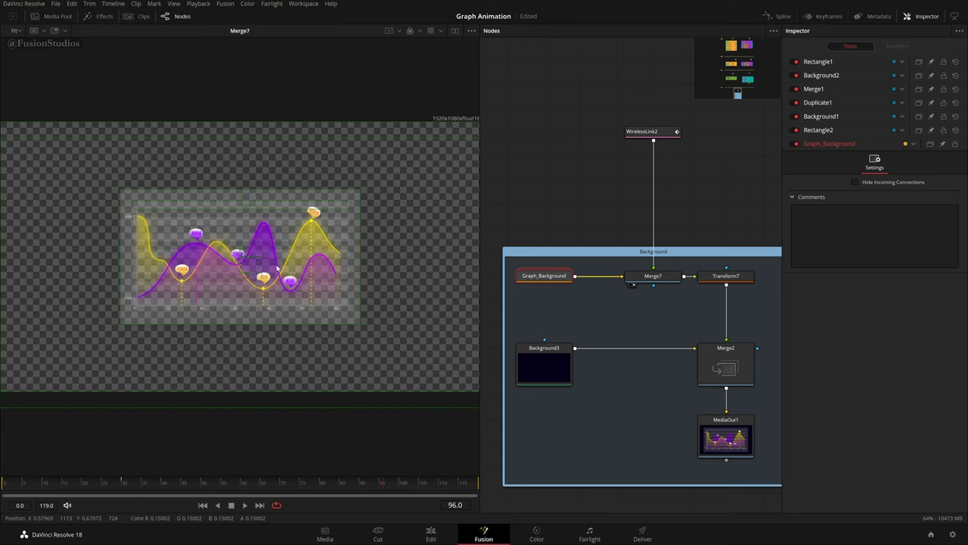
drag(766, 267, 526, 450)
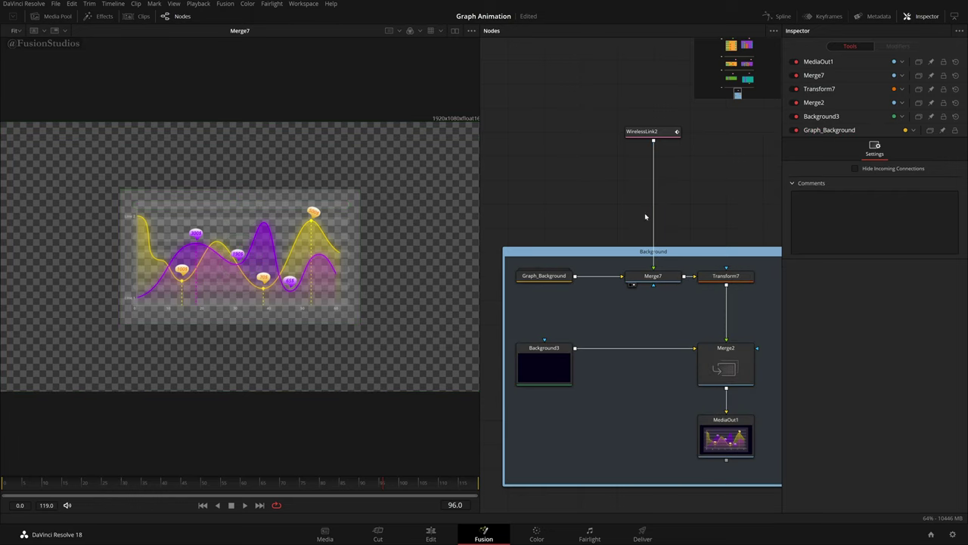
- Examine the node tree from the Background section up to the first section note, "Making THE Graph Lines"
scroll(628, 275, down, 5)
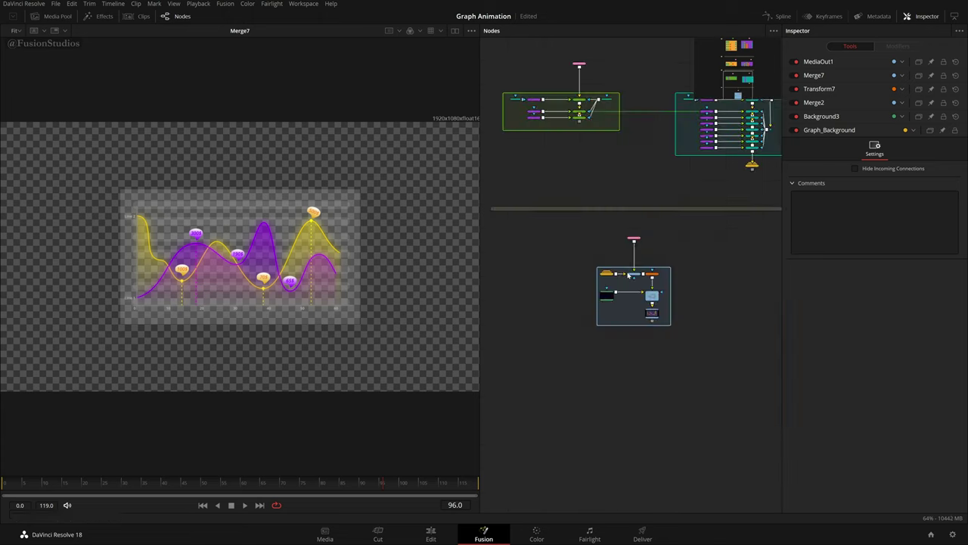
drag(668, 198, 679, 324)
scroll(678, 324, down, 3)
drag(721, 156, 698, 194)
drag(535, 85, 718, 441)
scroll(534, 72, up, 2)
drag(534, 71, 557, 473)
scroll(552, 183, up, 2)
scroll(552, 181, up, 2)
drag(555, 163, 557, 264)
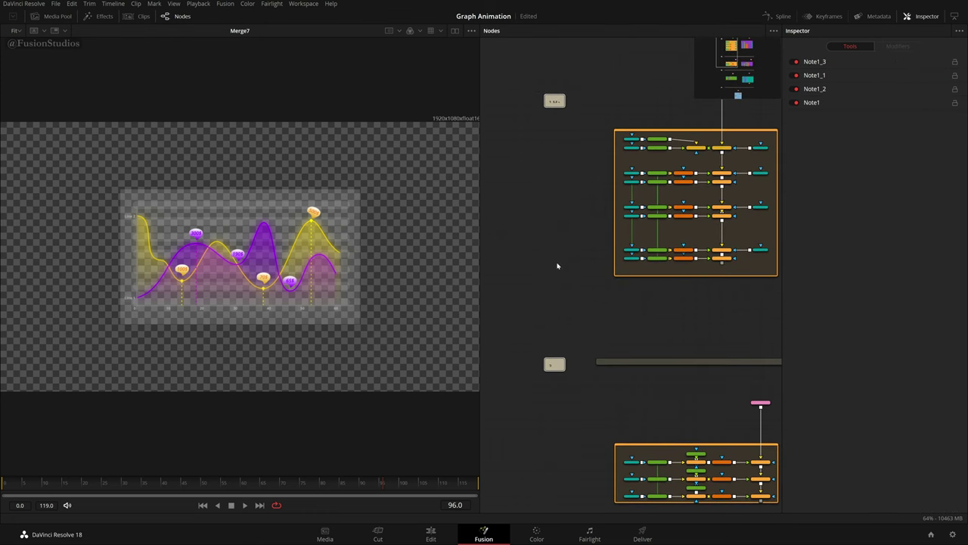
drag(551, 131, 540, 309)
scroll(540, 310, up, 3)
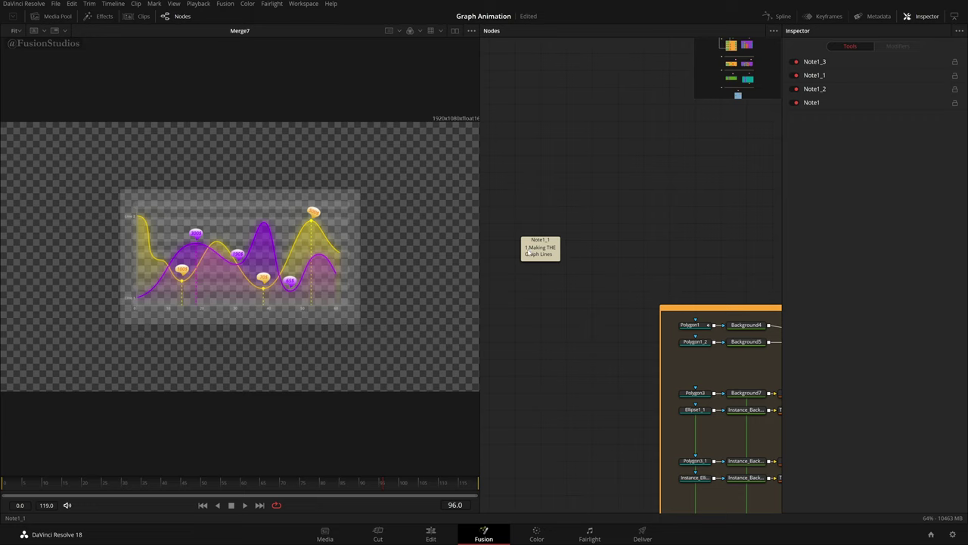
scroll(530, 252, up, 2)
- Select the yellow and purple graph line sections with all their nodes and examine their layout
scroll(547, 270, down, 5)
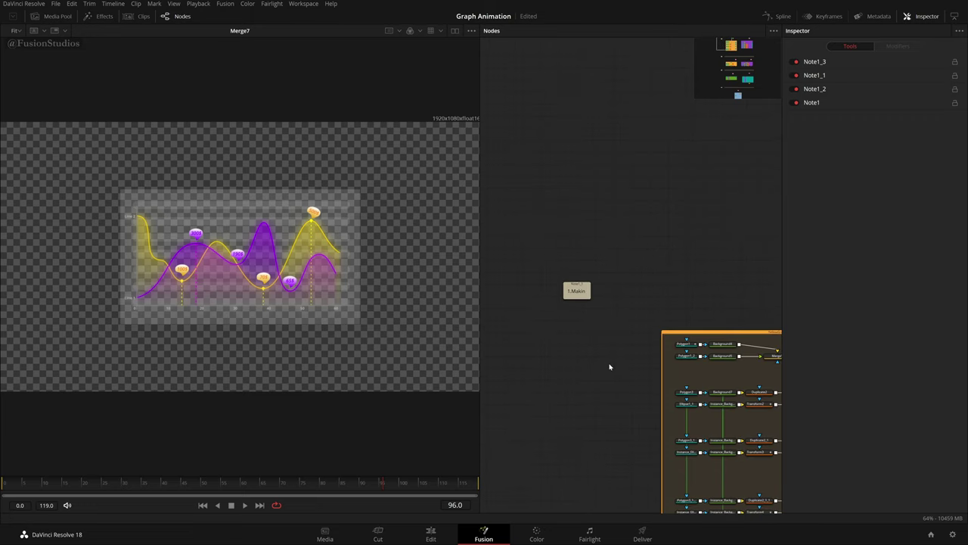
scroll(521, 307, down, 3)
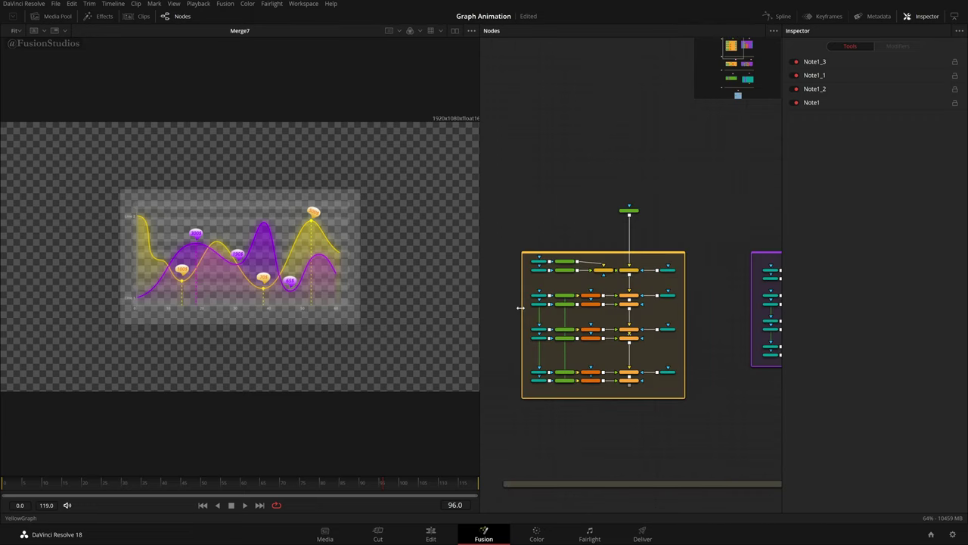
scroll(637, 307, down, 3)
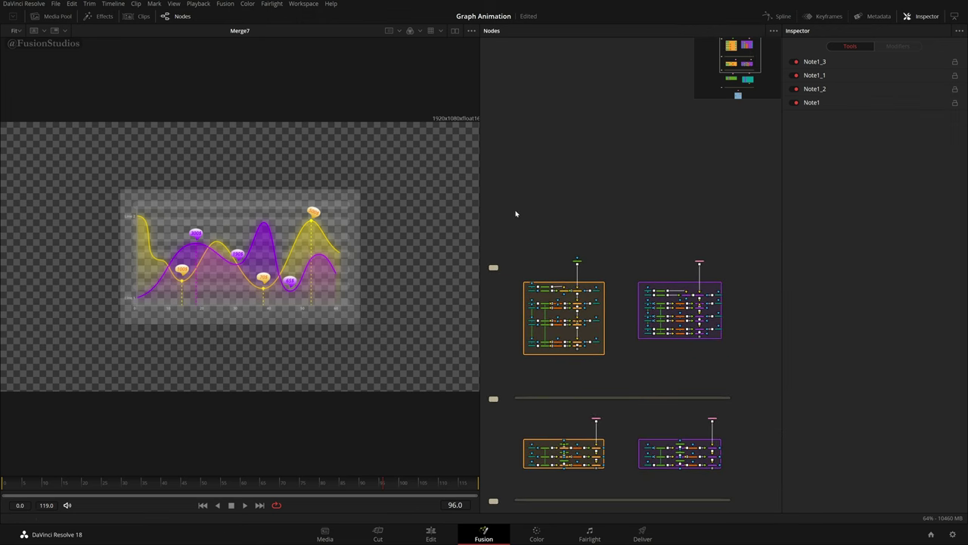
drag(512, 226, 737, 370)
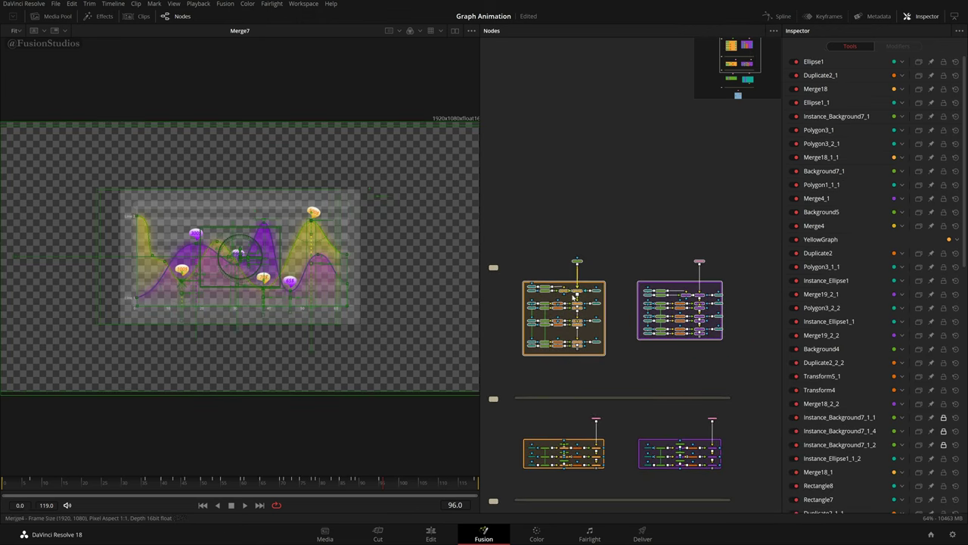
scroll(584, 304, up, 4)
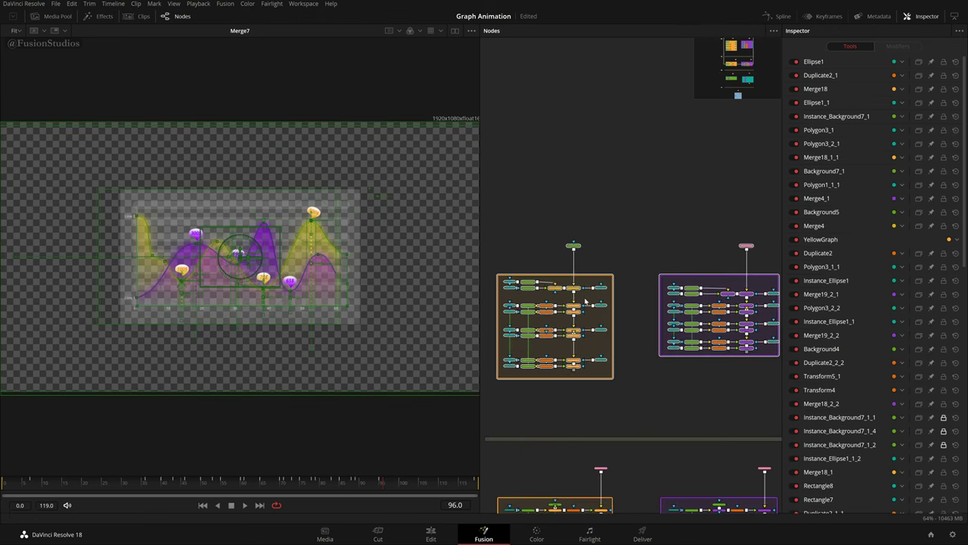
drag(676, 330, 697, 329)
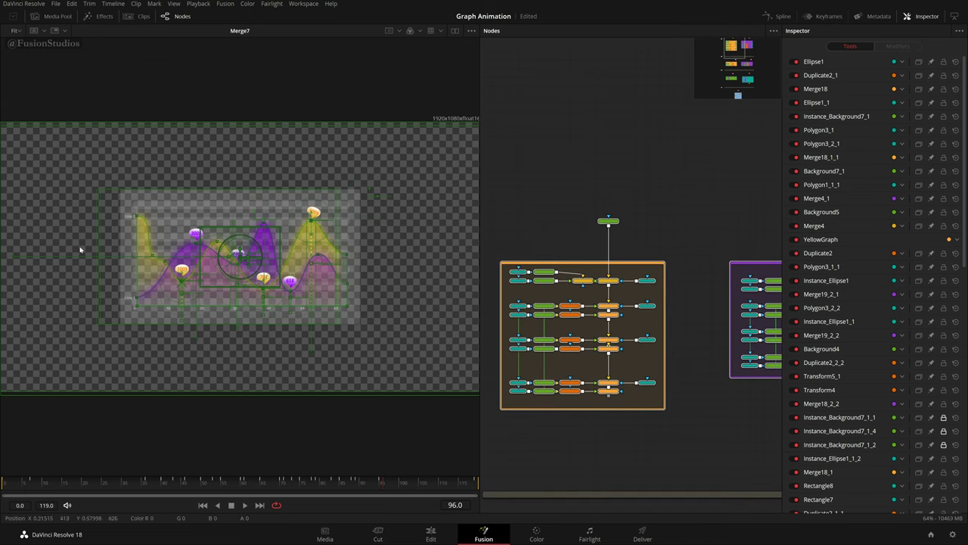
- Examine the numbered section notes further down the node tree, as far as the one above the Background section
drag(580, 231, 609, 165)
drag(521, 431, 572, 255)
scroll(572, 255, up, 4)
scroll(587, 272, down, 3)
drag(600, 301, 620, 206)
scroll(618, 319, up, 1)
scroll(601, 166, up, 2)
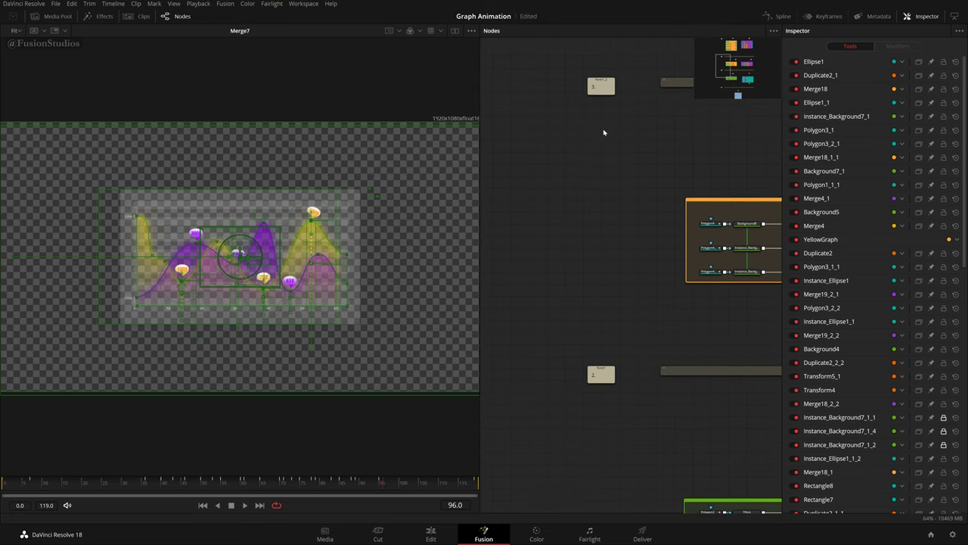
scroll(622, 384, down, 5)
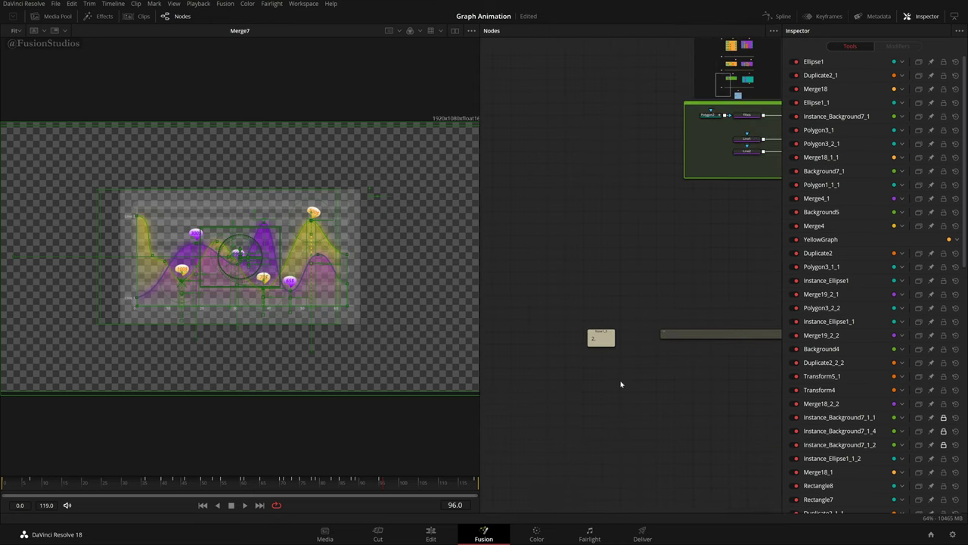
- Change the text of the note Note1_3 above the Background section to "4. MediaOut"
click(594, 340)
scroll(616, 361, up, 2)
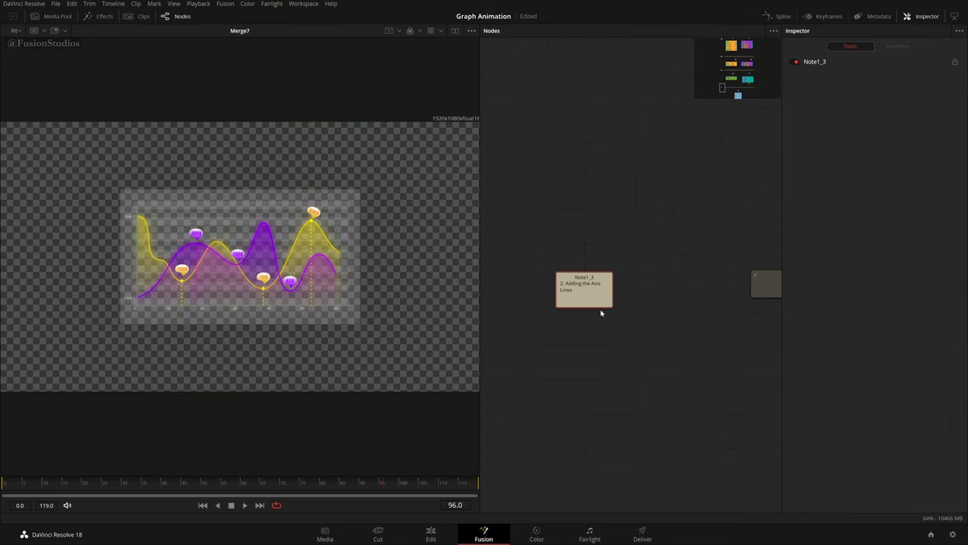
double_click(579, 295)
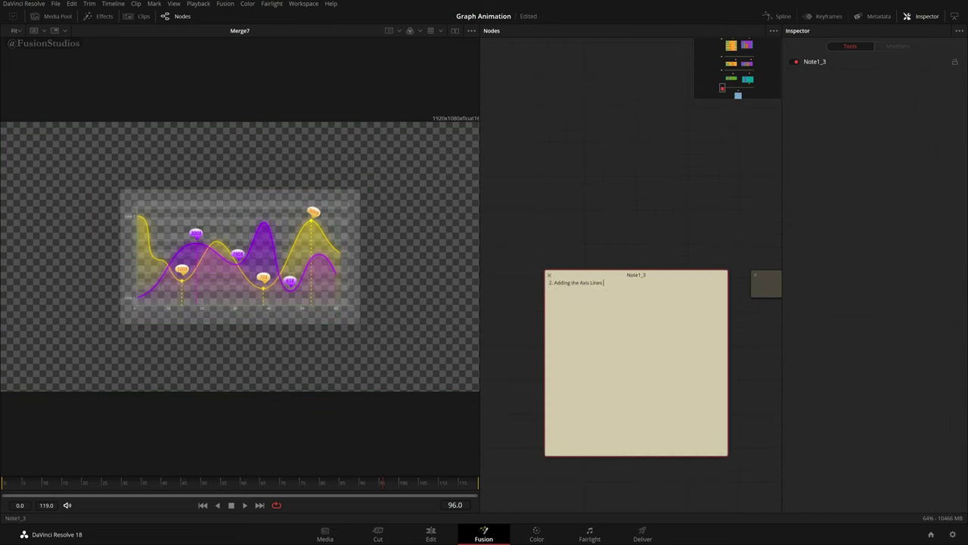
key(Delete)
key(ctrl+z)
key(BackSpace)
key(BackSpace)
key(BackSpace)
key(BackSpace)
key(BackSpace)
key(BackSpace)
key(BackSpace)
key(BackSpace)
key(BackSpace)
key(BackSpace)
key(BackSpace)
key(BackSpace)
key(BackSpace)
key(BackSpace)
key(BackSpace)
key(BackSpace)
click(599, 243)
- Select the long divider note that separates the Background section from the axis sections
scroll(633, 322, down, 3)
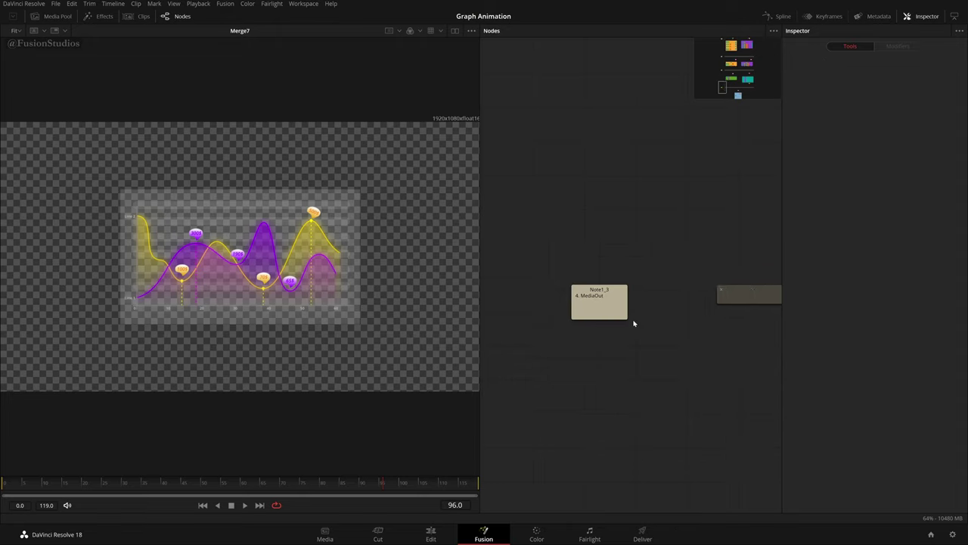
scroll(675, 249, down, 4)
drag(772, 267, 599, 303)
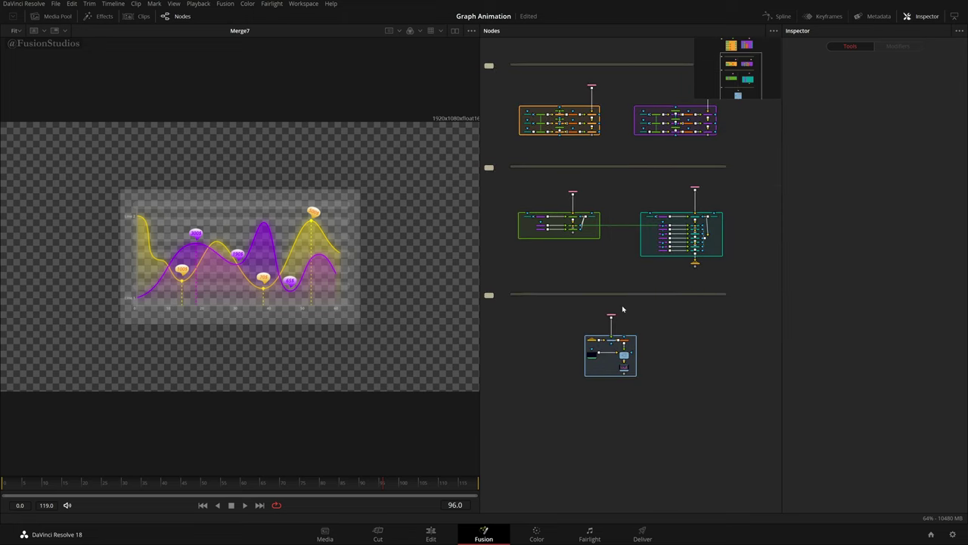
click(640, 294)
drag(669, 317, 701, 375)
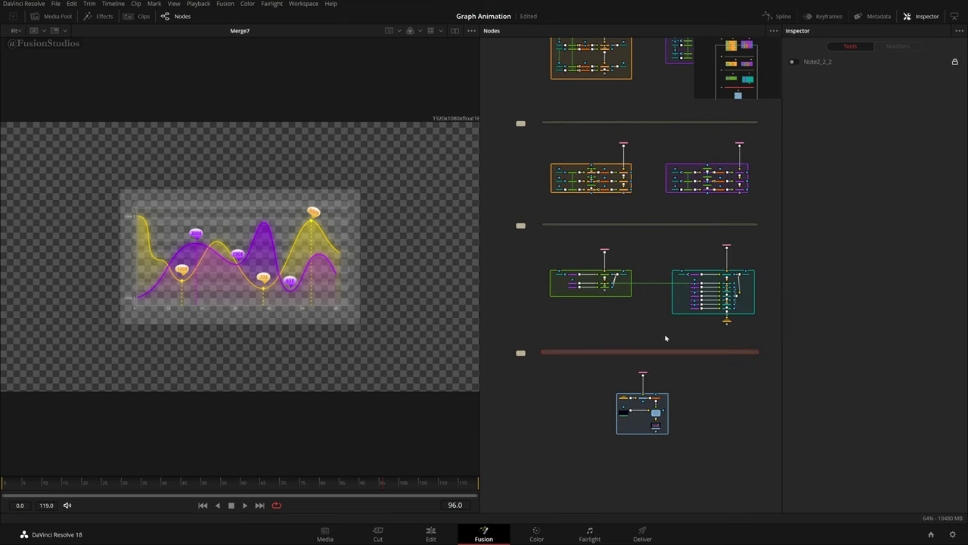
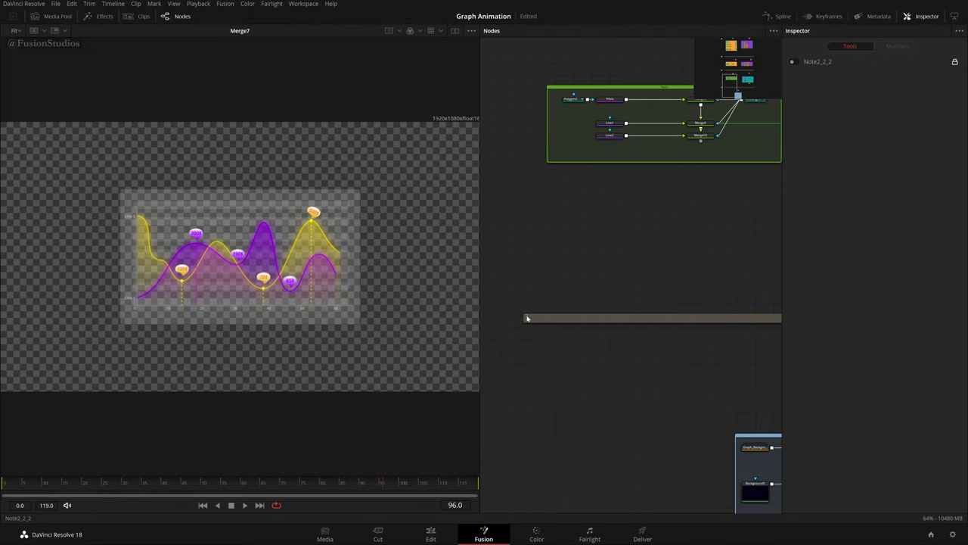
- Select the three long divider notes that separate the sections of the node tree
drag(727, 374, 484, 403)
drag(679, 368, 512, 370)
scroll(682, 363, down, 8)
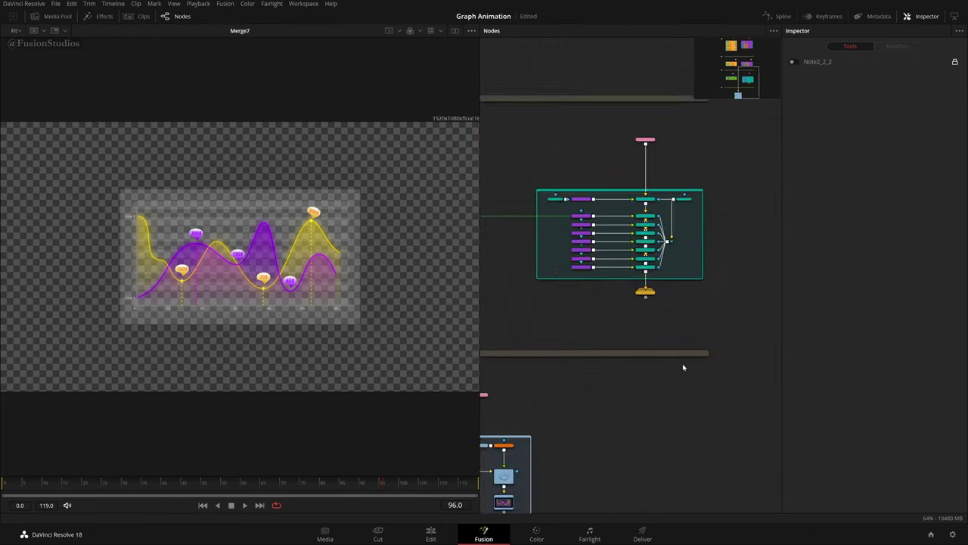
drag(708, 182, 656, 206)
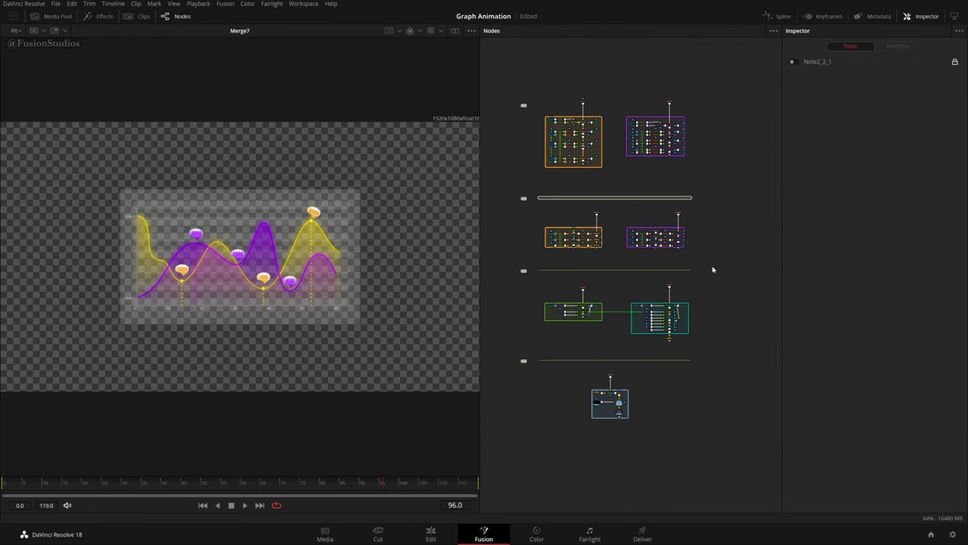
drag(708, 257, 679, 275)
drag(693, 352, 662, 375)
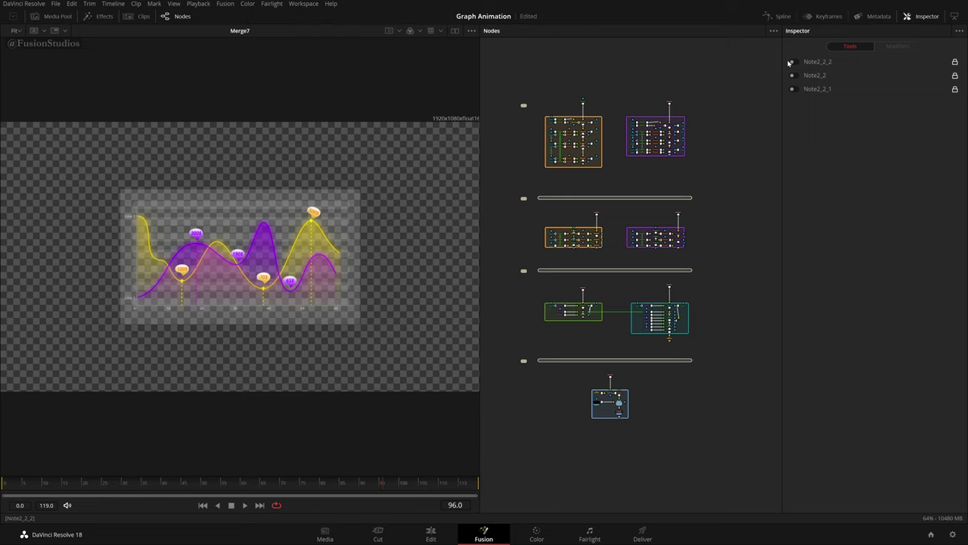
- Enable the divider notes Note2_2_2, Note2_2 and Note2_2_1 and disable all three again
click(793, 75)
click(793, 89)
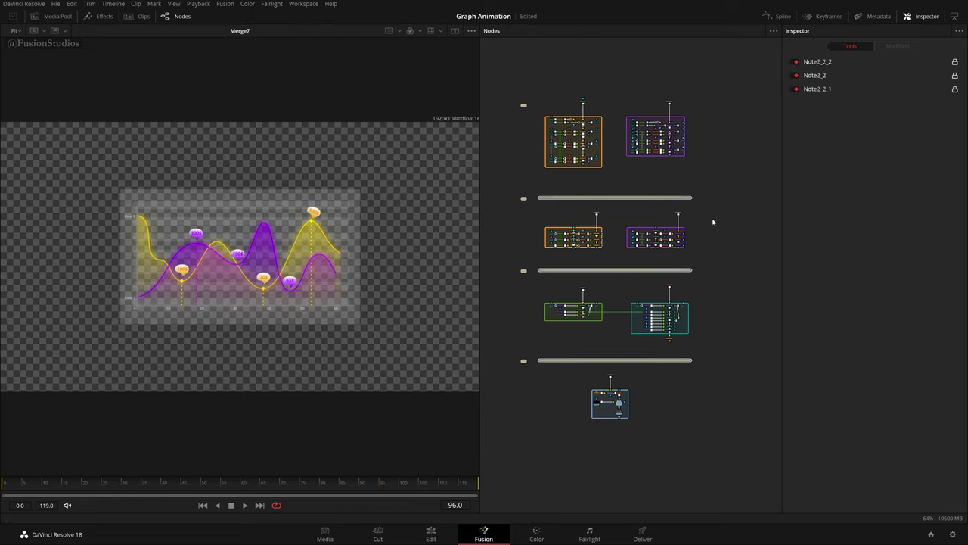
click(793, 88)
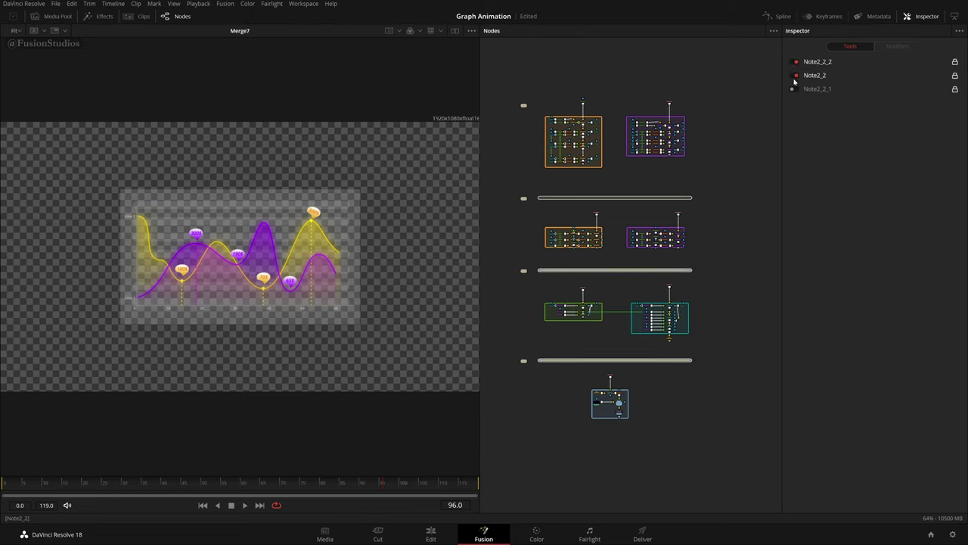
click(792, 75)
click(792, 61)
click(727, 232)
drag(694, 283, 721, 288)
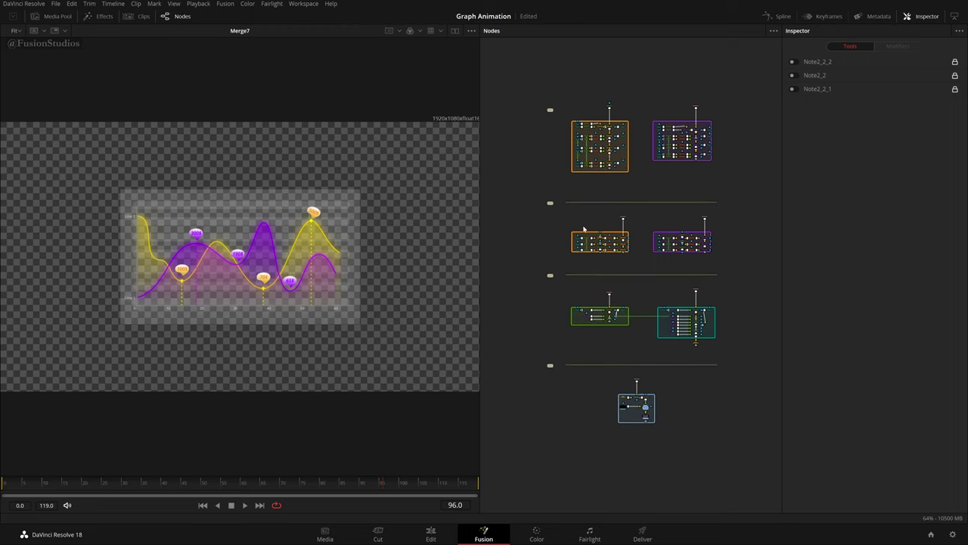
- Examine the numbered sections of the node tree from the first note and YellowGraph section down to the Background section
scroll(602, 185, up, 2)
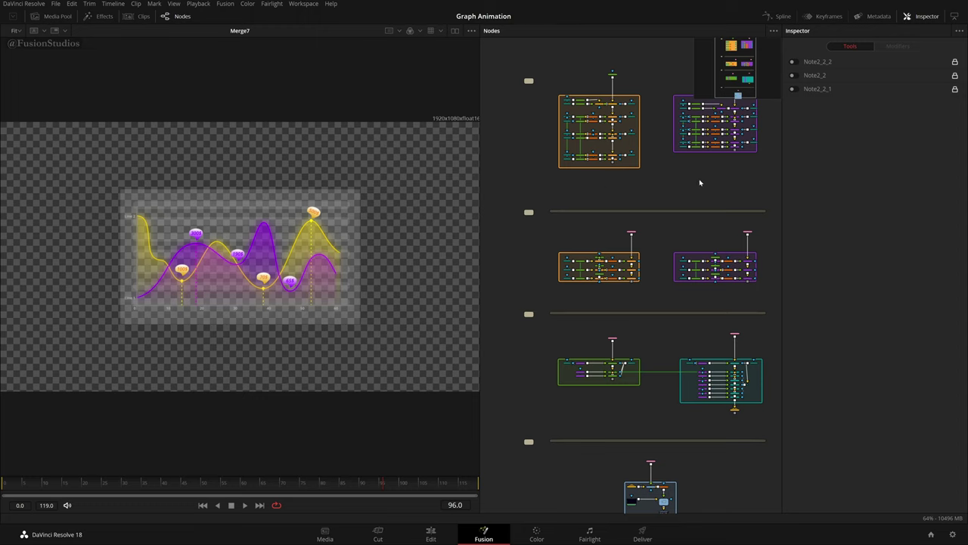
scroll(698, 182, up, 4)
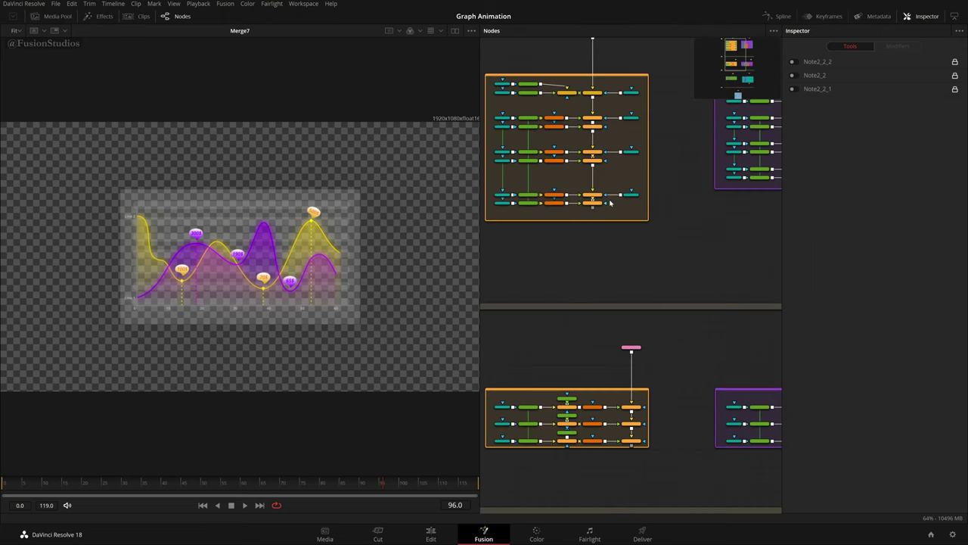
drag(650, 220, 749, 308)
scroll(532, 115, up, 3)
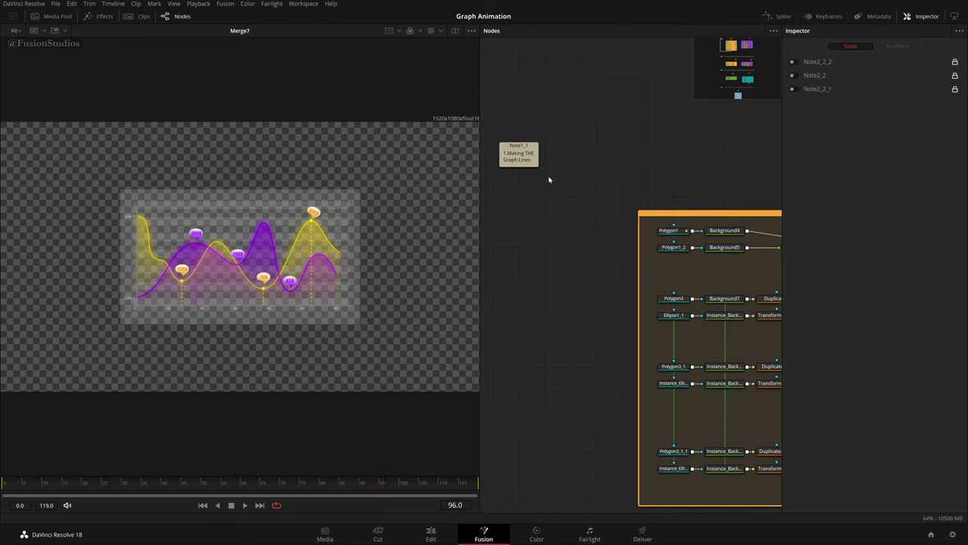
drag(556, 212, 476, 214)
drag(669, 167, 623, 171)
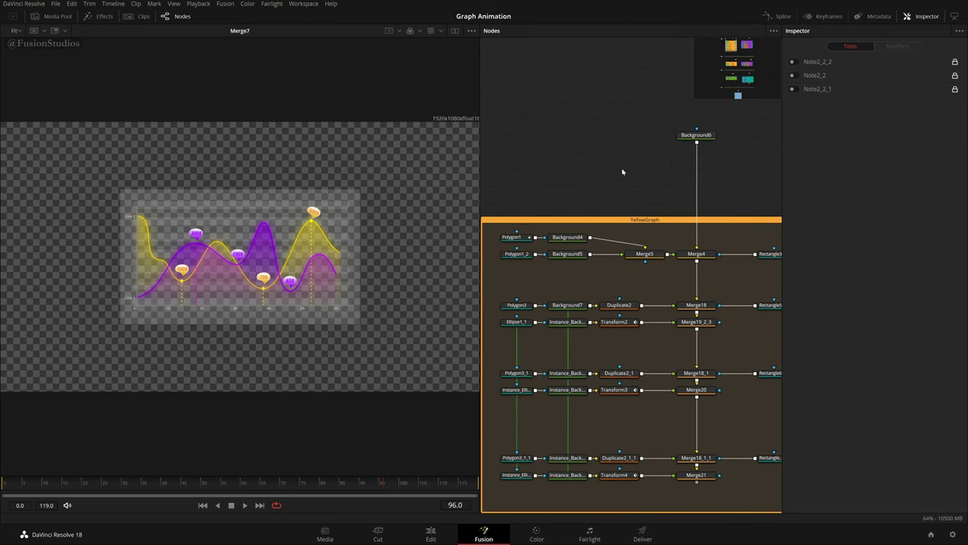
scroll(622, 172, down, 3)
scroll(621, 177, down, 6)
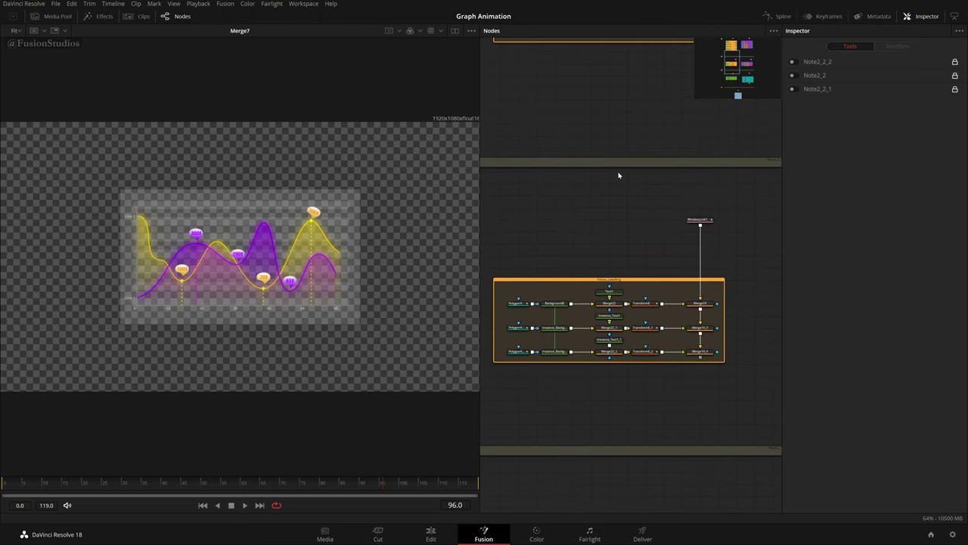
scroll(620, 175, down, 10)
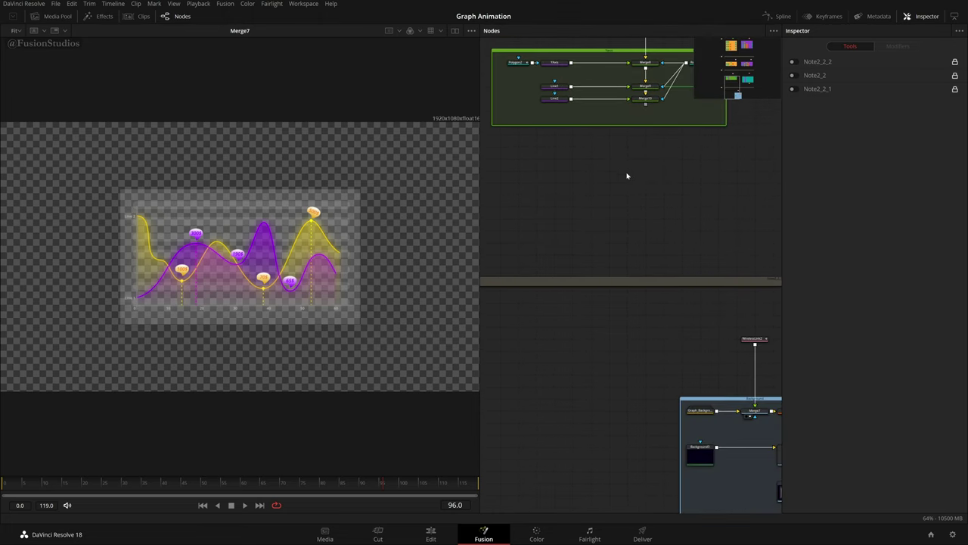
scroll(627, 176, down, 4)
scroll(627, 176, up, 15)
scroll(627, 175, down, 5)
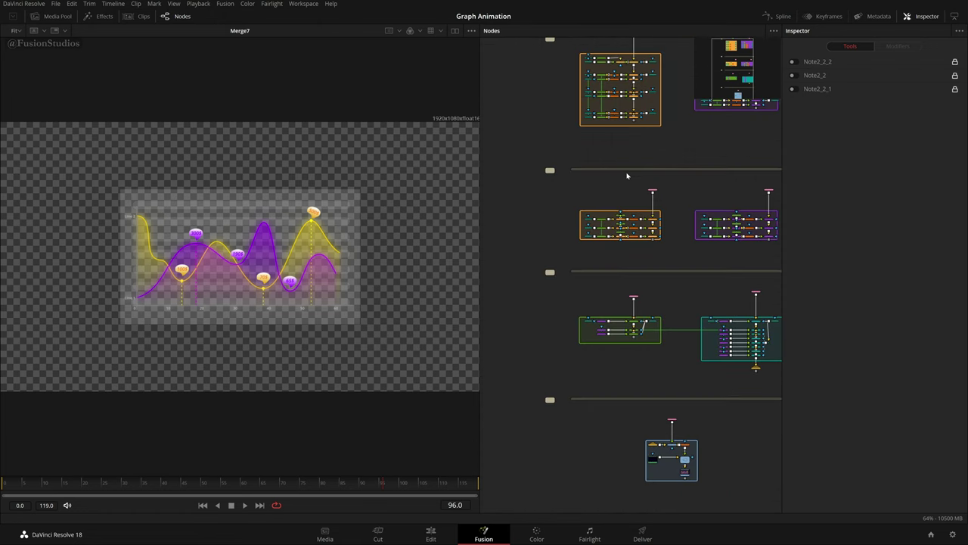
scroll(627, 211, up, 4)
scroll(665, 246, up, 3)
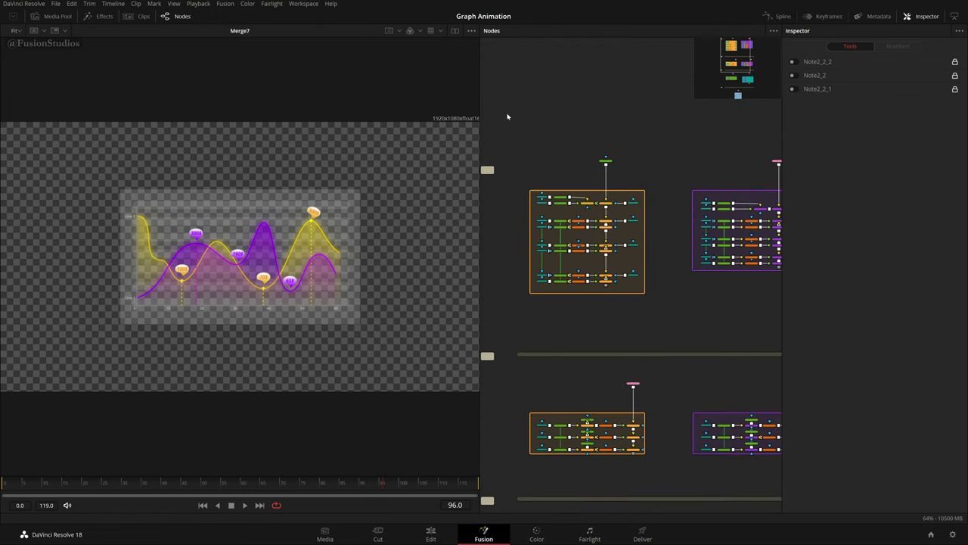
- Select the nodes of the yellow and violet graph line sections and examine the YellowGraph section up close
drag(509, 125, 779, 334)
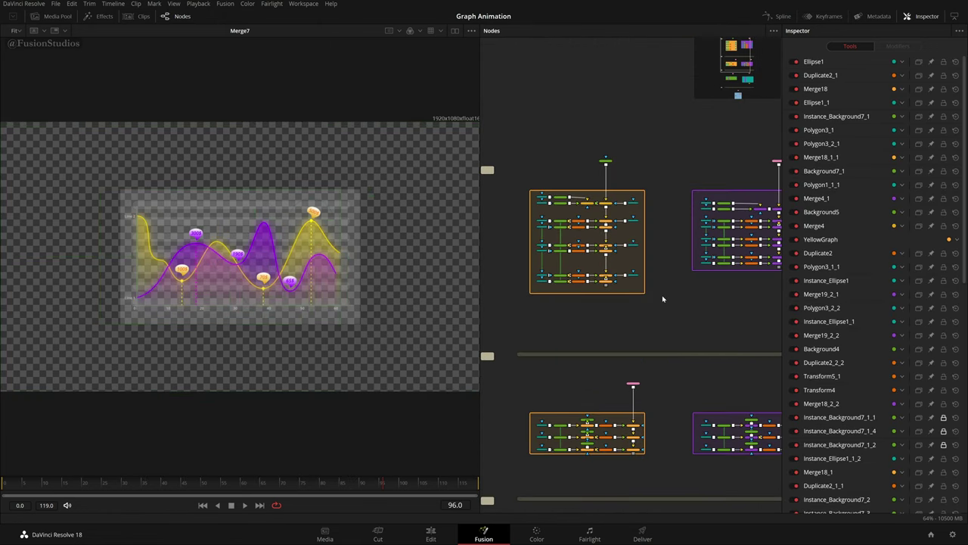
scroll(635, 282, up, 4)
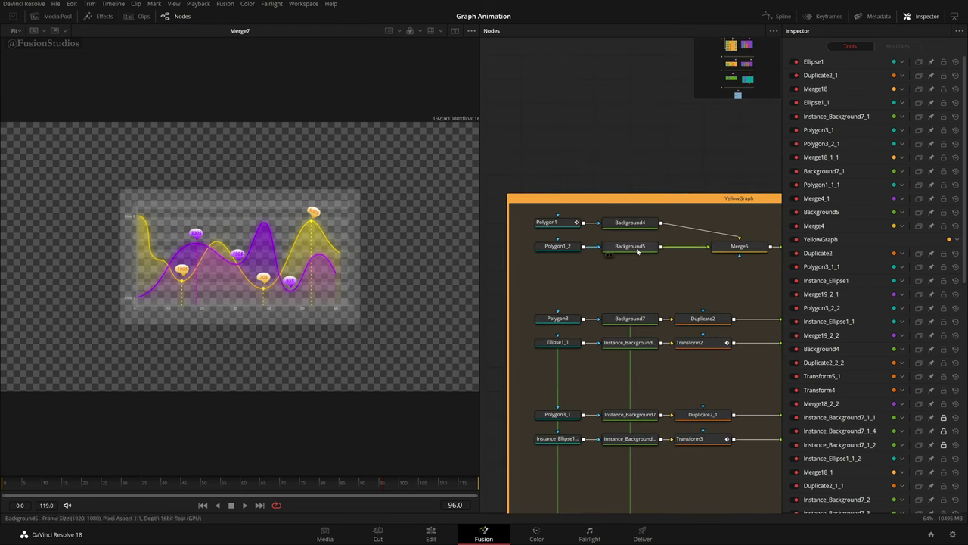
scroll(664, 308, down, 1)
scroll(664, 308, down, 2)
drag(685, 275, 616, 249)
drag(639, 330, 541, 323)
scroll(704, 246, down, 1)
scroll(700, 248, down, 4)
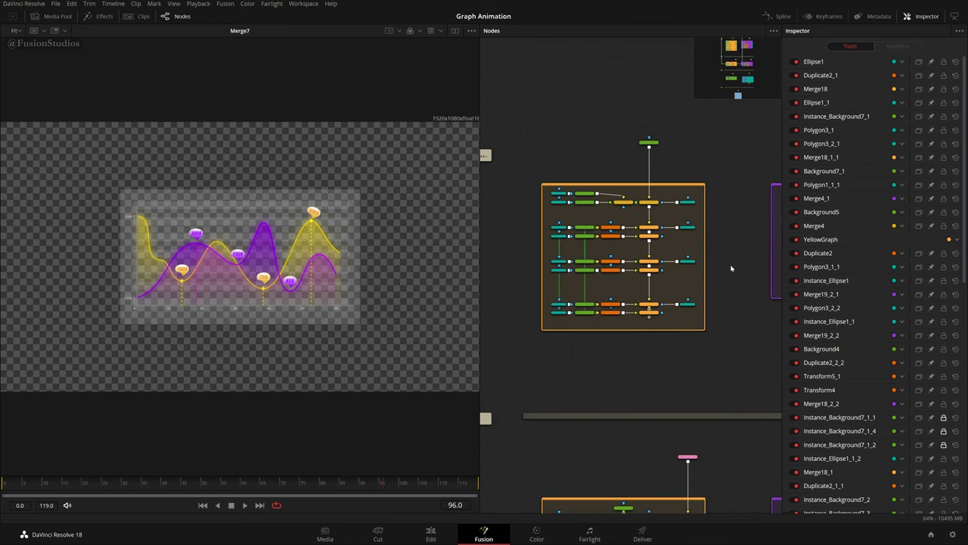
- Examine the overall arrangement of the graph line, labelling, axis and Background sections in the node tree
scroll(731, 267, left, 1)
scroll(754, 270, down, 5)
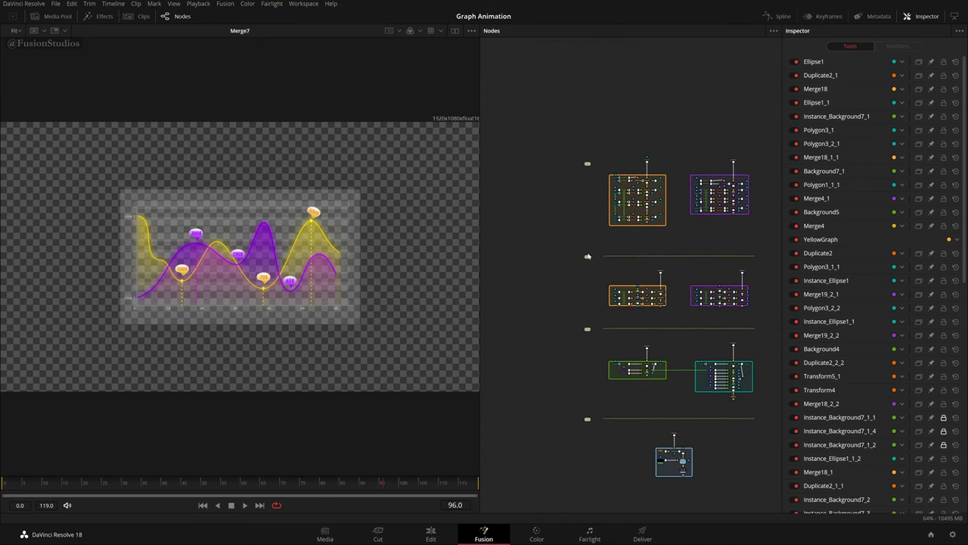
scroll(662, 385, up, 2)
scroll(702, 256, right, 2)
scroll(702, 255, down, 1)
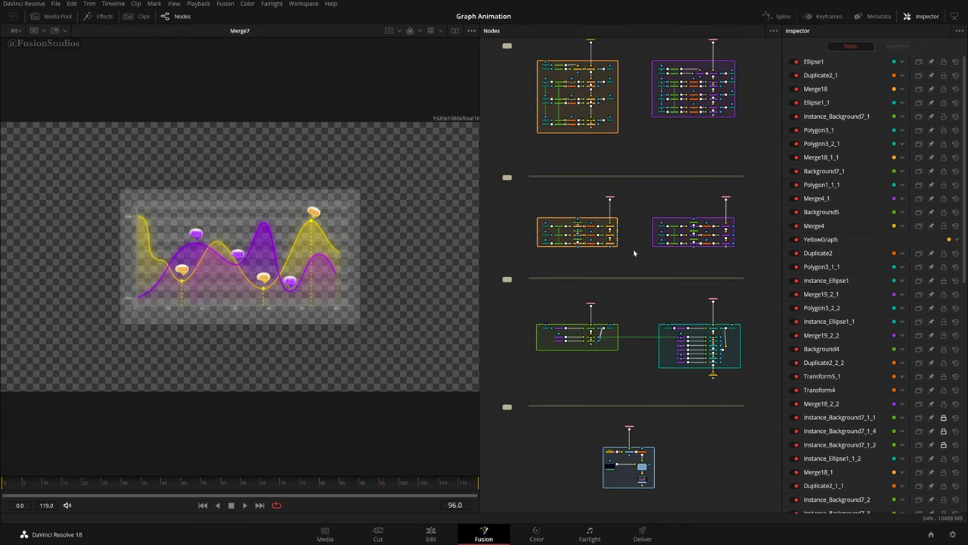
drag(643, 301, 643, 328)
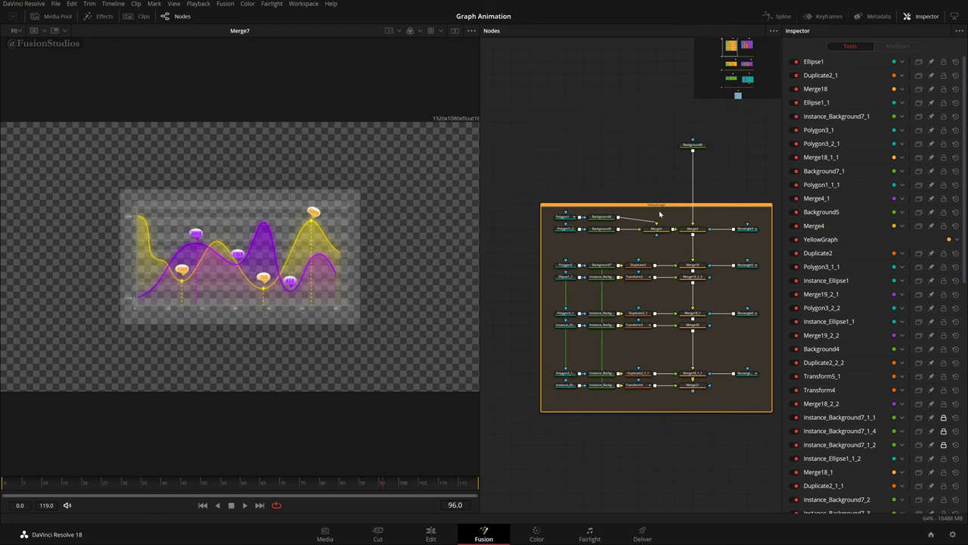
scroll(659, 215, up, 2)
scroll(666, 211, down, 5)
drag(699, 337, 631, 157)
- Review the bookmarks available for the underlay sections of the node tree
click(773, 31)
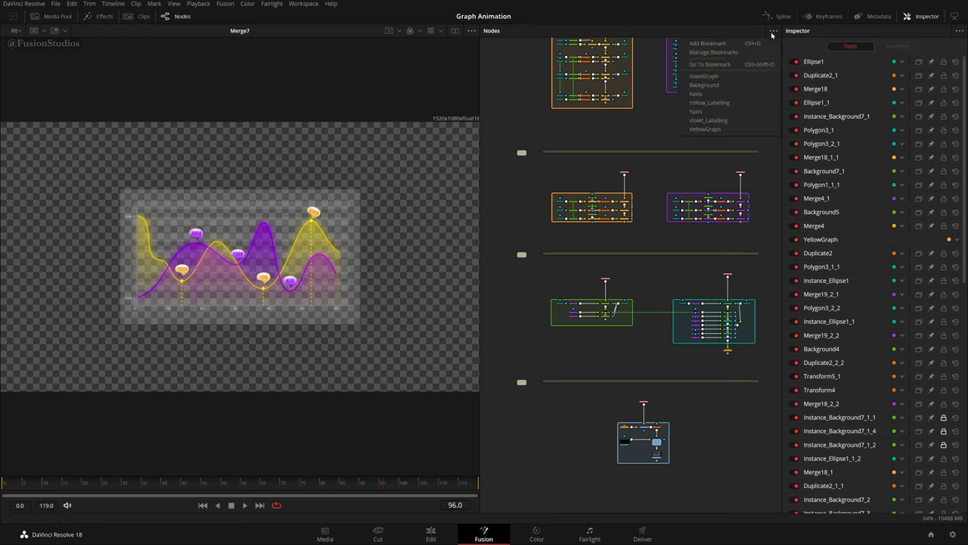
click(745, 129)
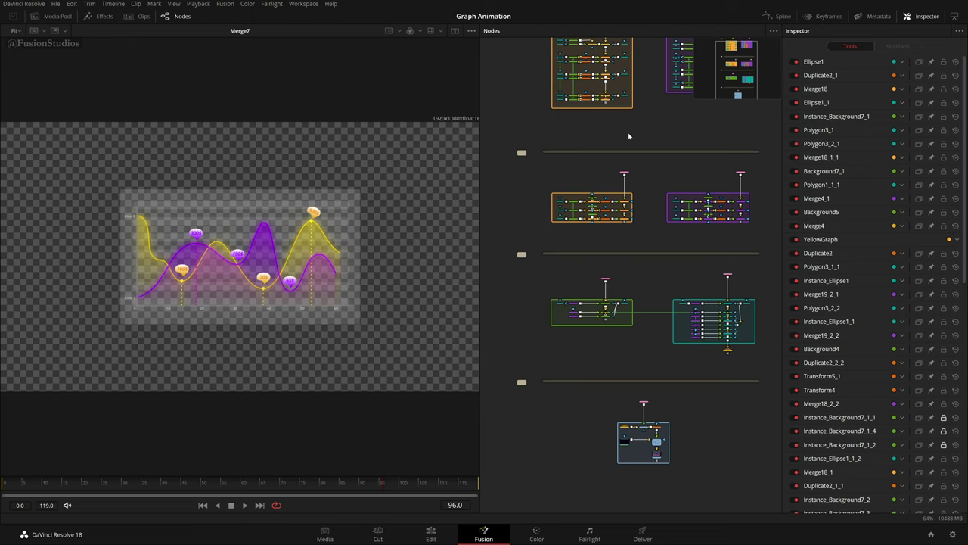
key(ctrl+b)
click(477, 346)
- Go to the YellowGraph bookmark in the node tree and review the bookmark list again
key(ctrl+g)
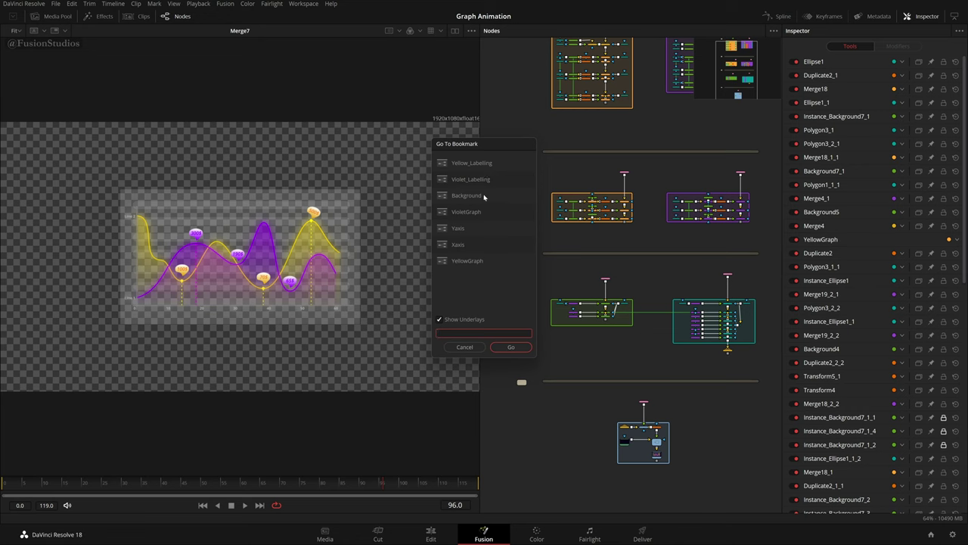
click(482, 165)
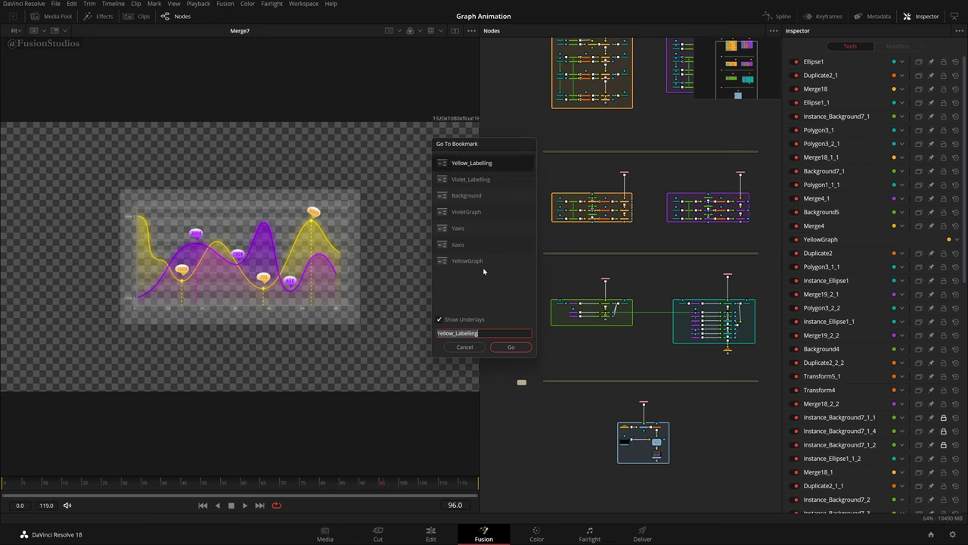
click(476, 261)
click(510, 347)
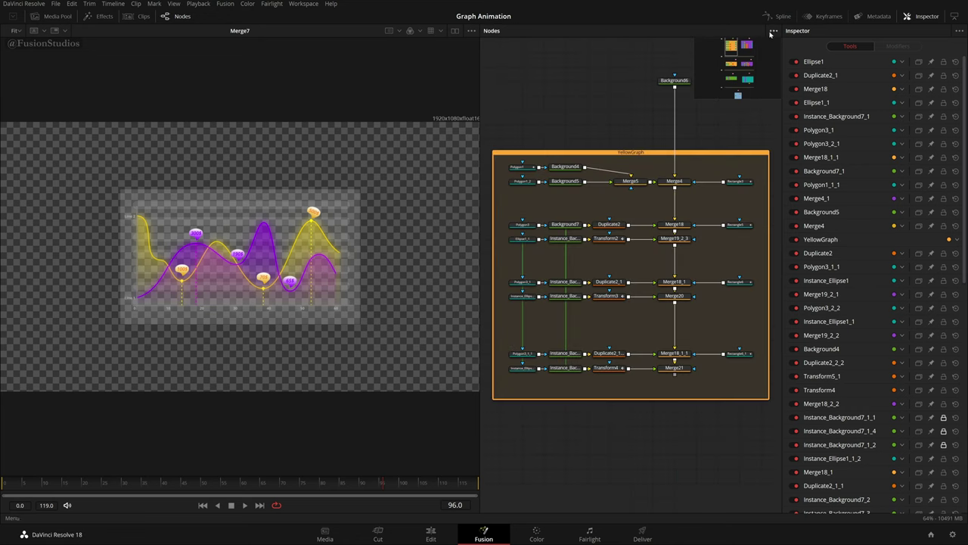
click(772, 31)
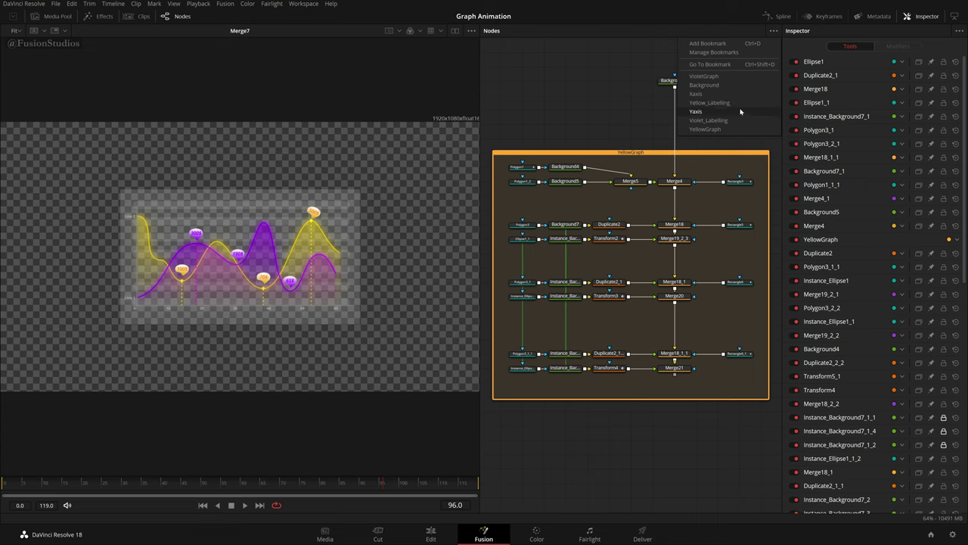
click(741, 130)
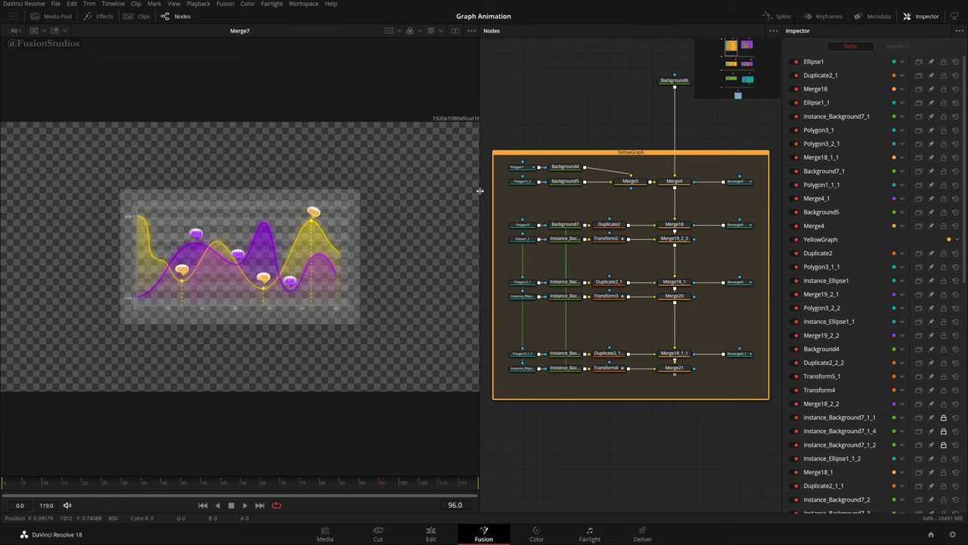
- Hide the Inspector to give the node tree more room and frame the YellowGraph section with the Background6 node above it
drag(479, 192, 428, 198)
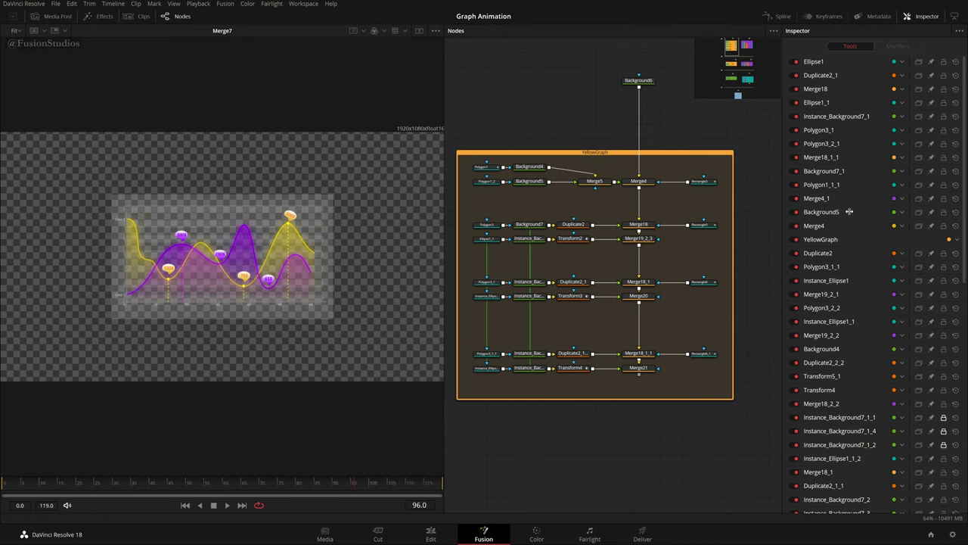
click(927, 16)
scroll(800, 121, up, 2)
drag(749, 116, 812, 92)
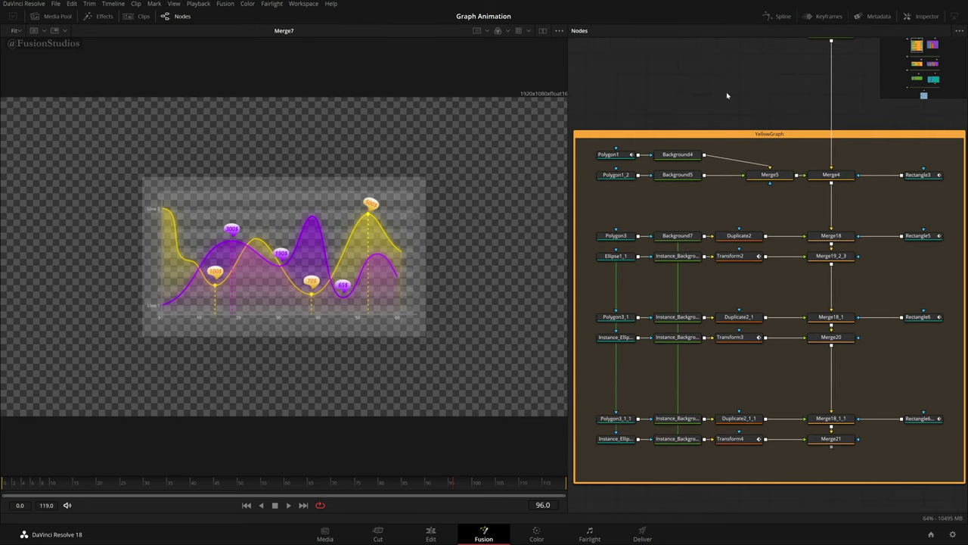
scroll(720, 116, up, 1)
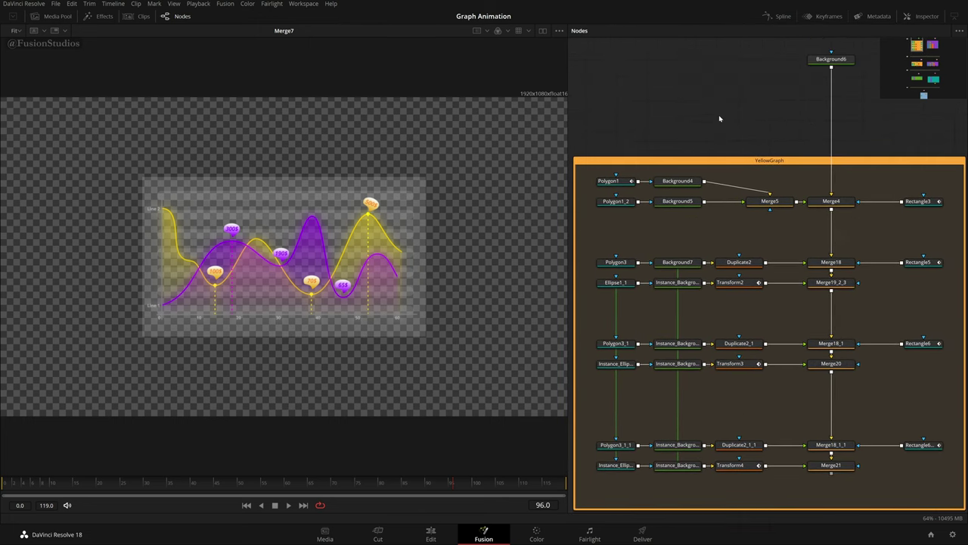
scroll(719, 116, down, 1)
scroll(719, 119, up, 1)
- Show the Background6 node in the viewer and display its color settings in the Inspector
drag(837, 60, 517, 130)
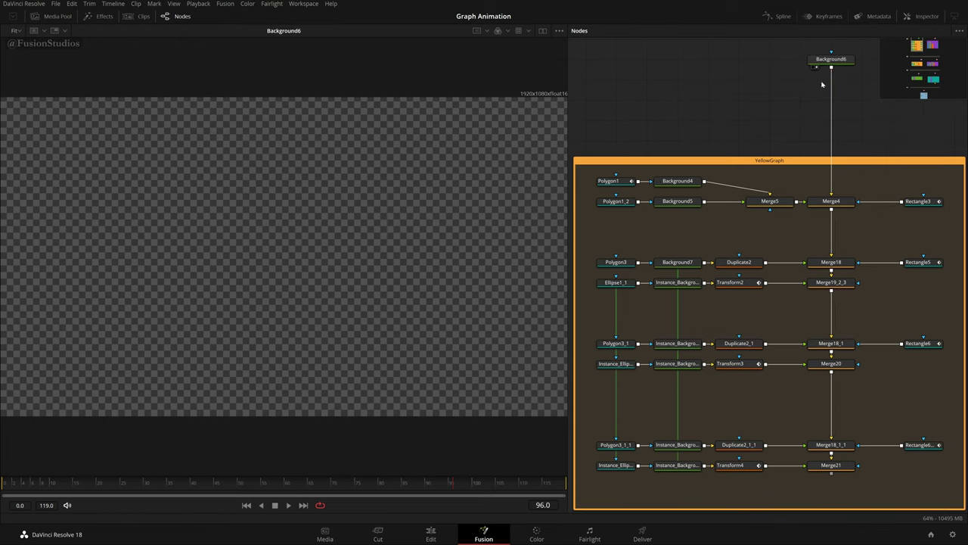
click(831, 60)
click(912, 20)
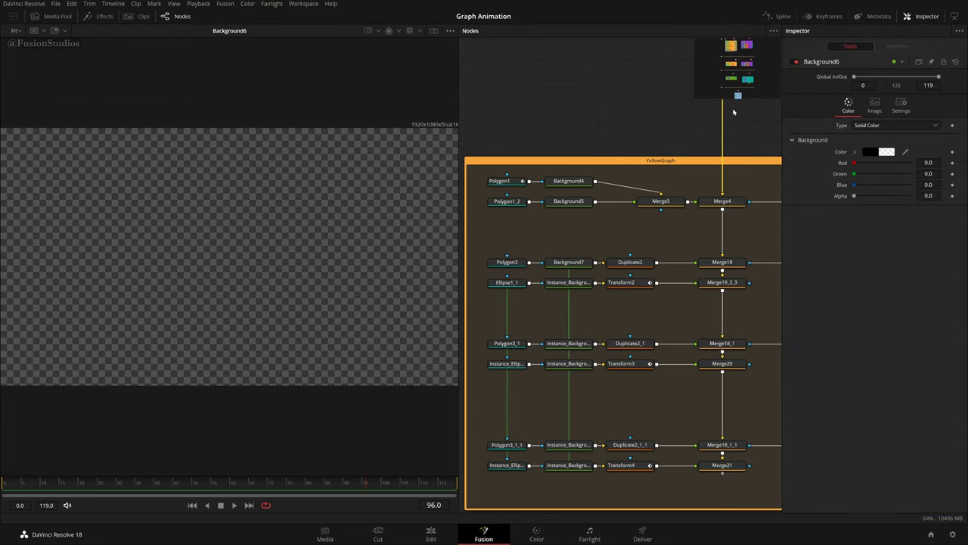
drag(745, 114, 673, 153)
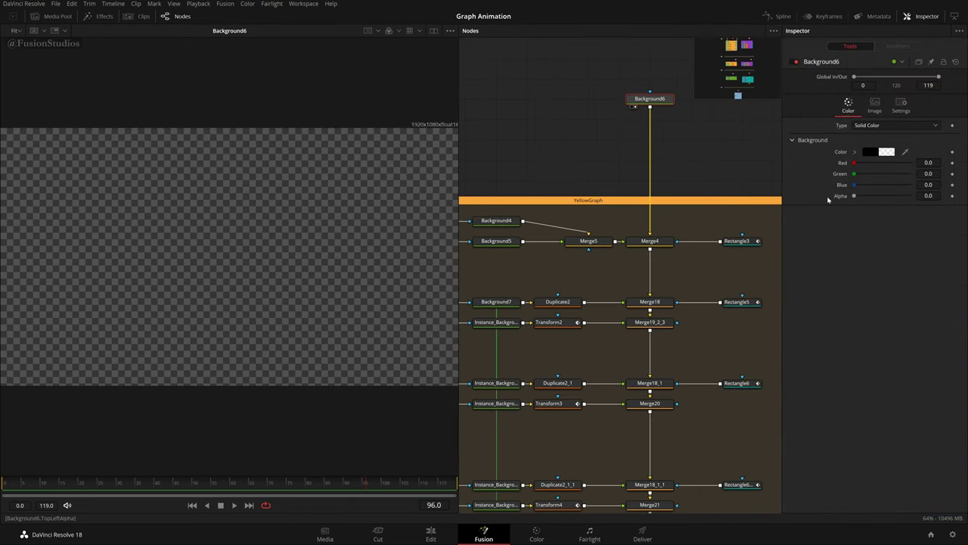
- Fit the transparent Background6 image to the viewer
scroll(287, 255, up, 1)
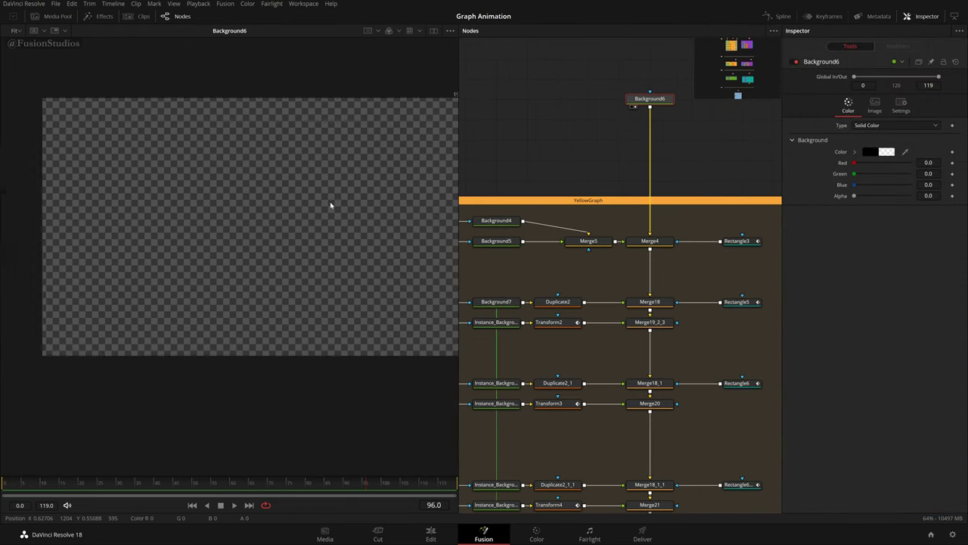
click(18, 33)
click(15, 45)
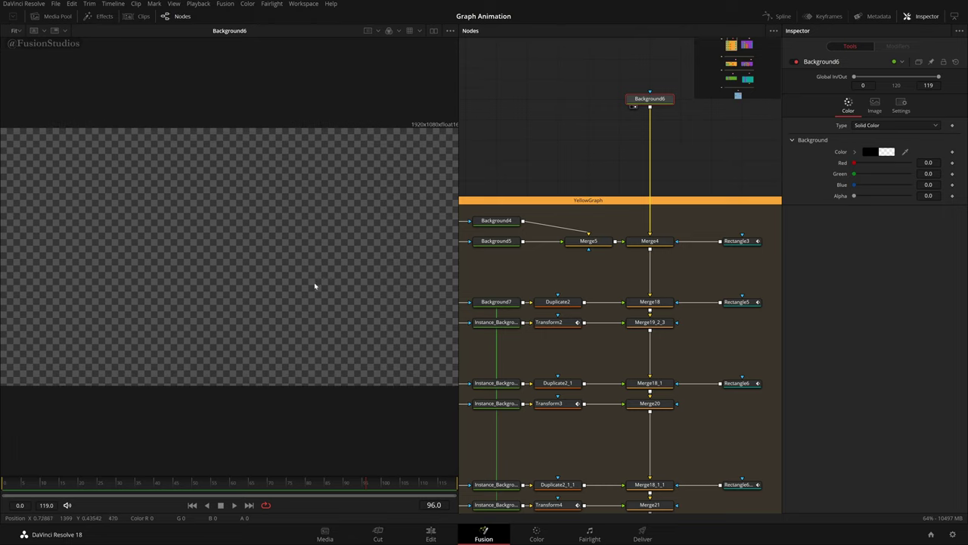
- Show the Merge4 node of the YellowGraph section in the viewer and display its merge settings in the Inspector
scroll(693, 190, down, 1)
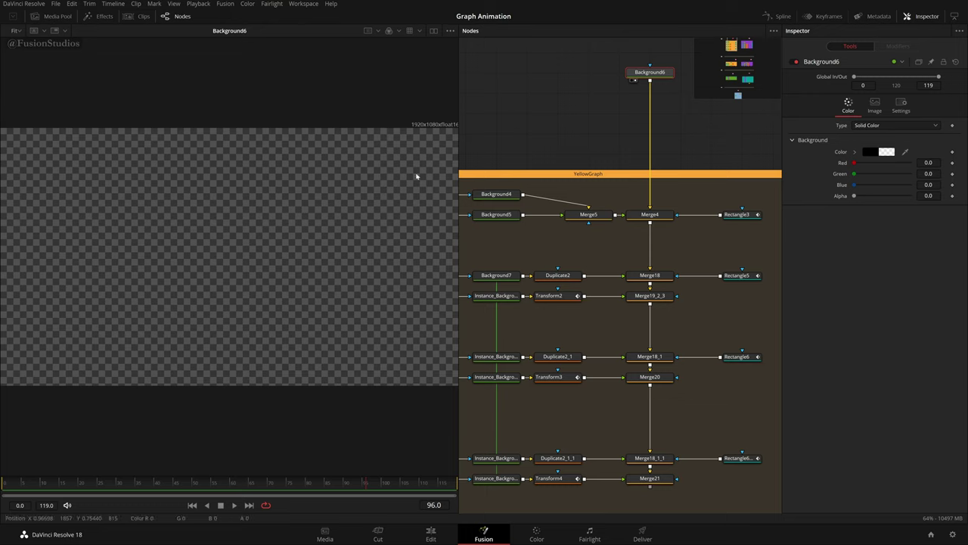
drag(549, 123, 636, 132)
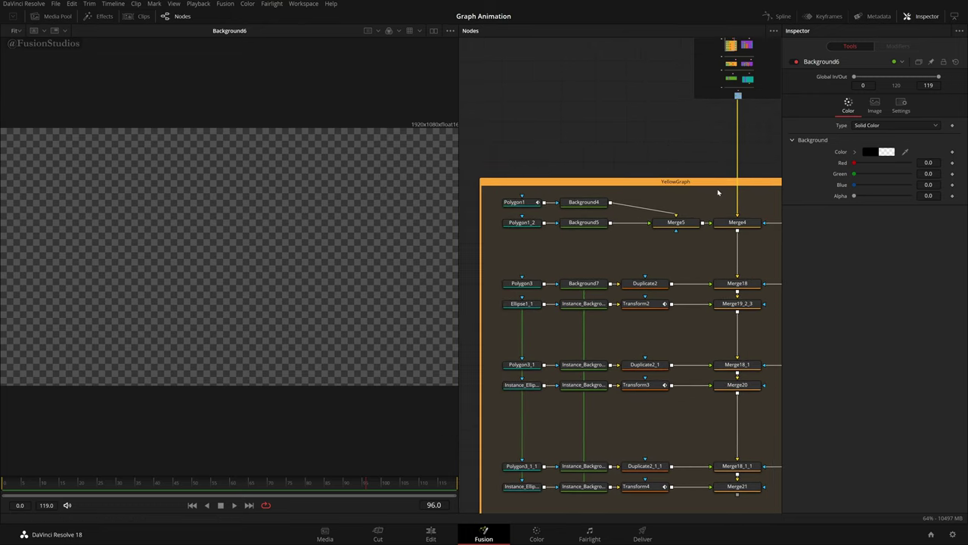
drag(745, 224, 304, 158)
drag(691, 149, 633, 149)
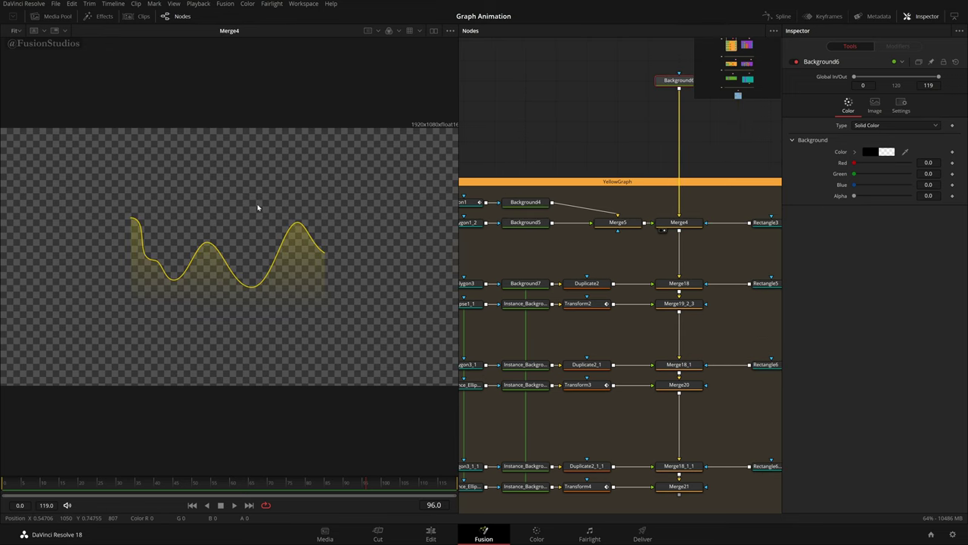
drag(112, 186, 331, 319)
scroll(665, 227, right, 1)
click(654, 223)
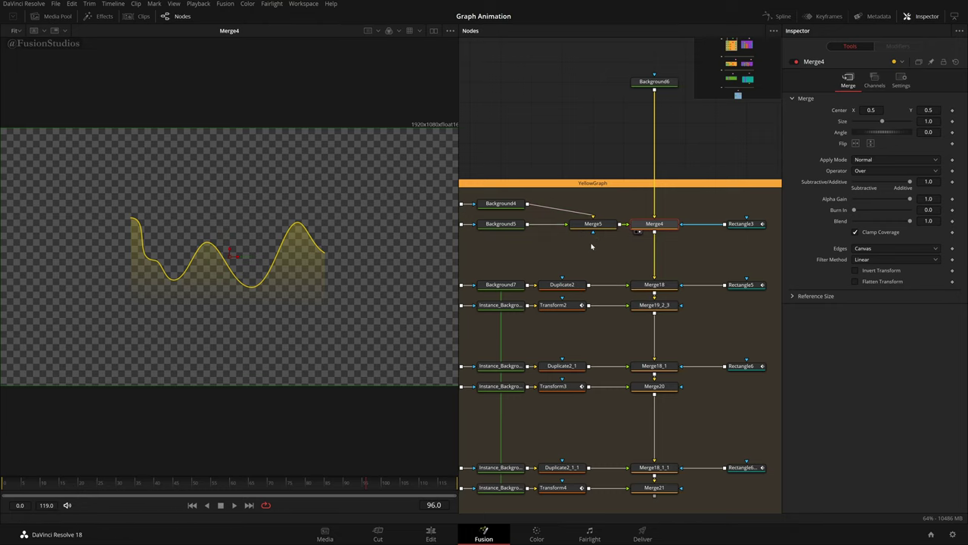
- Compare the image from Background6 with the merged graph from Merge4 in the viewer
drag(638, 199, 612, 199)
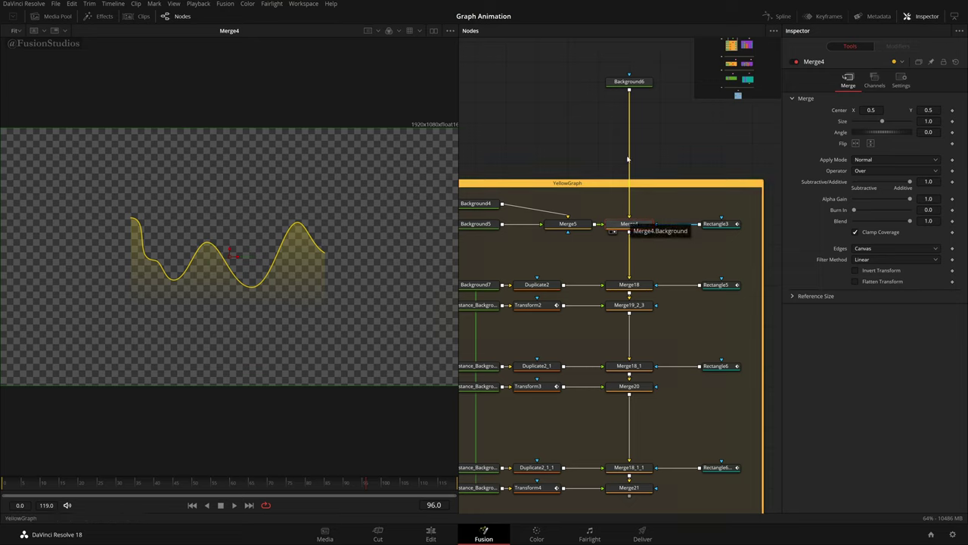
drag(641, 85, 349, 115)
drag(632, 225, 389, 158)
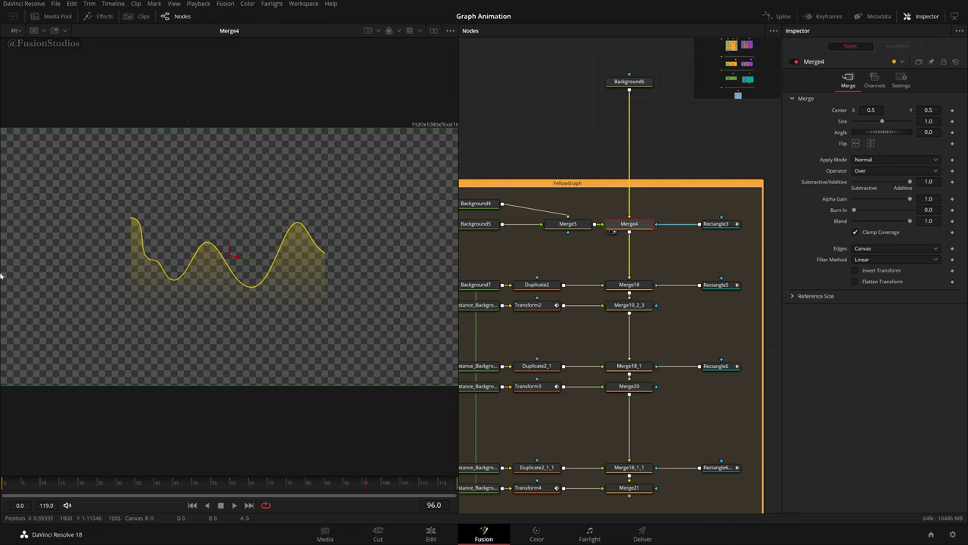
drag(88, 175, 353, 330)
- Go to the Yaxis section and view Merge8 followed by Merge10, with the graph enlarged in the viewer
drag(594, 267, 657, 251)
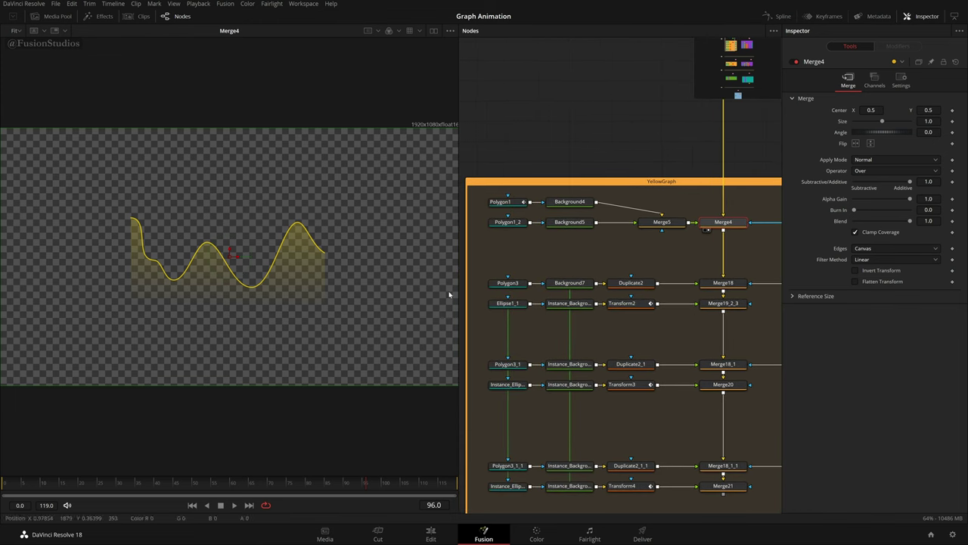
scroll(621, 289, down, 8)
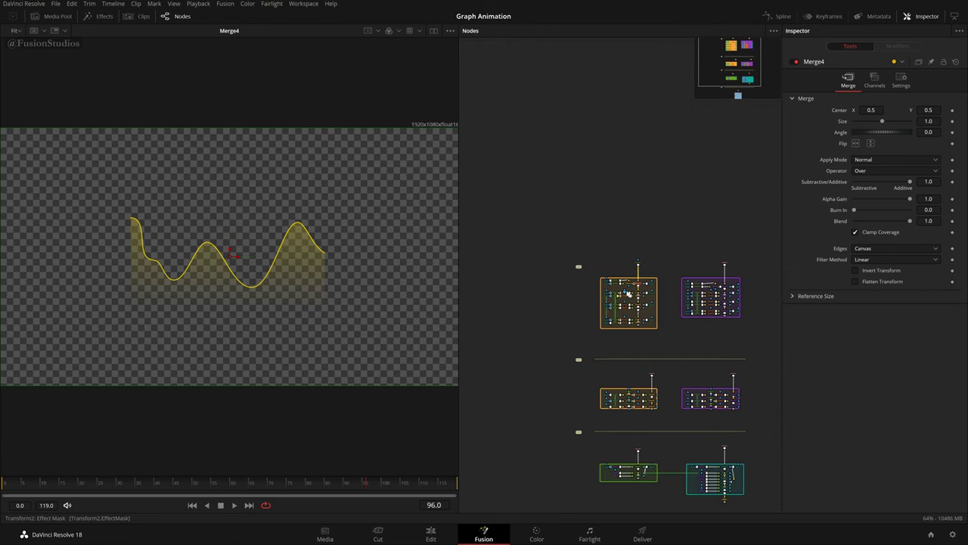
drag(632, 359, 626, 265)
scroll(613, 325, up, 6)
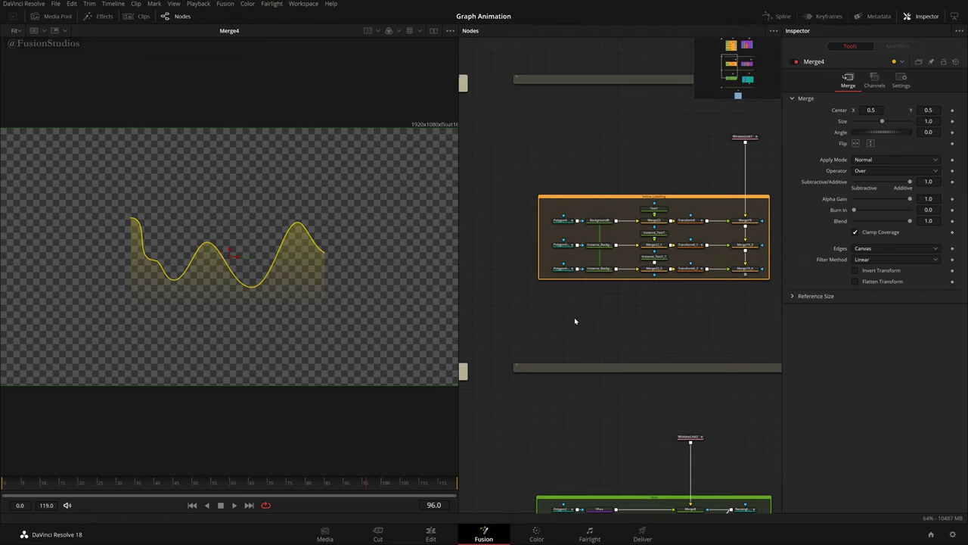
drag(574, 321, 667, 255)
scroll(583, 362, up, 2)
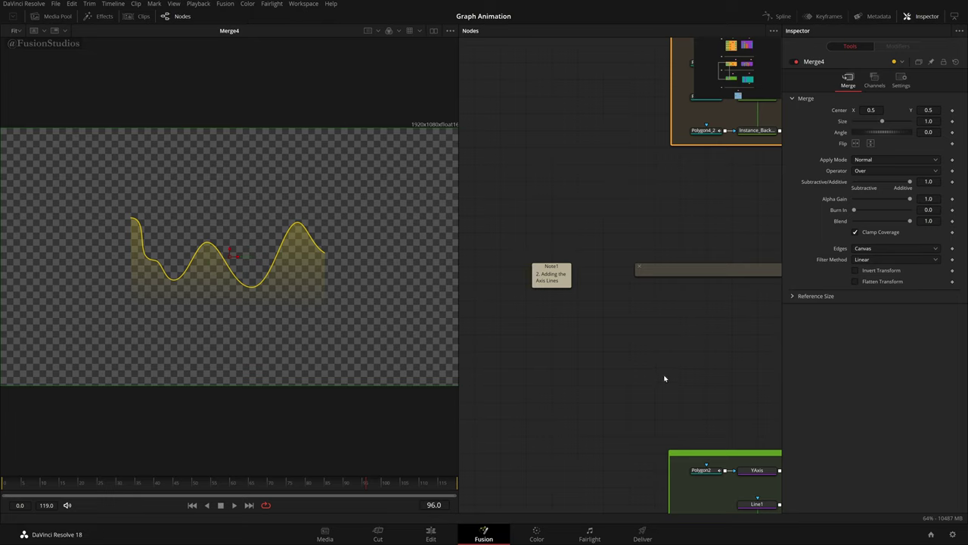
drag(665, 380, 525, 226)
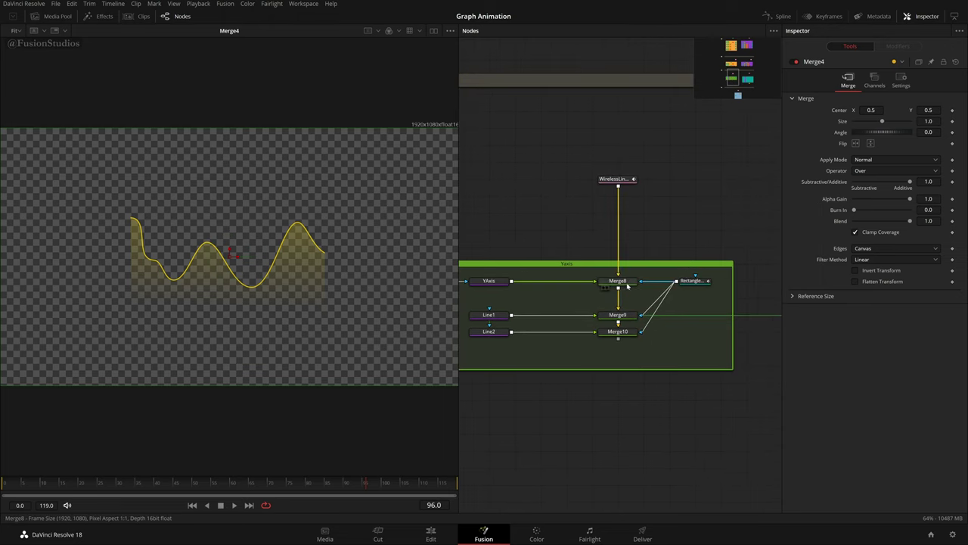
key(1)
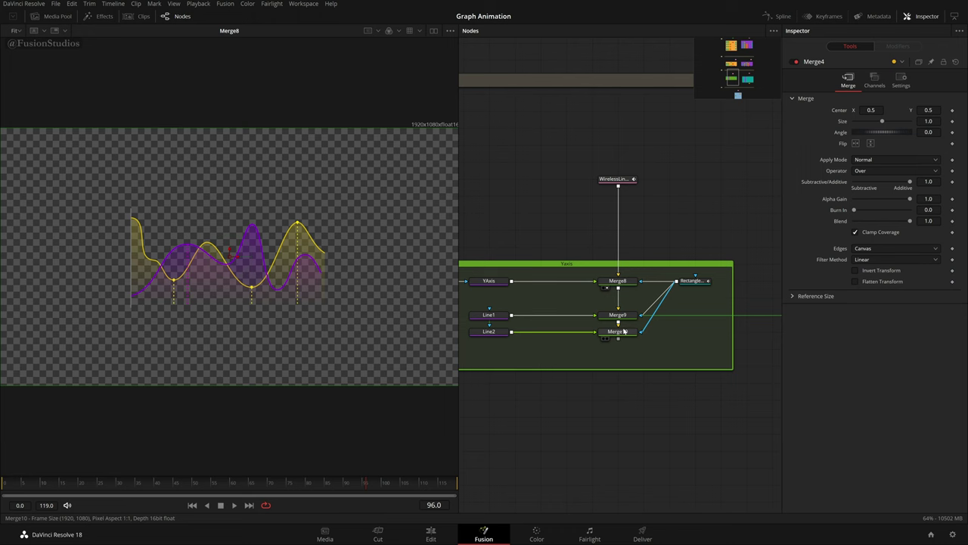
click(619, 331)
key(1)
scroll(186, 281, up, 2)
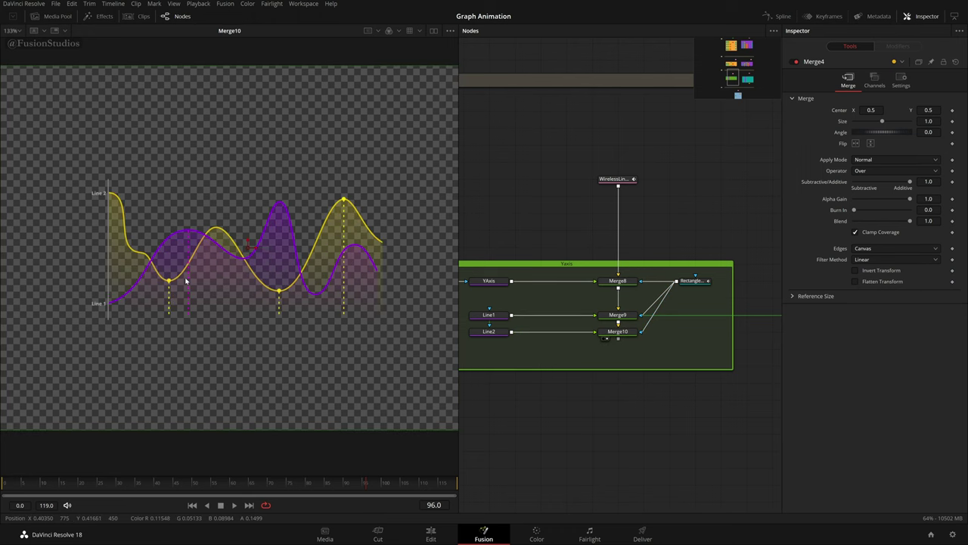
scroll(185, 281, up, 2)
- Show the Glow node below the Xaxis section in the viewer and turn off the checker underlay
scroll(685, 395, down, 4)
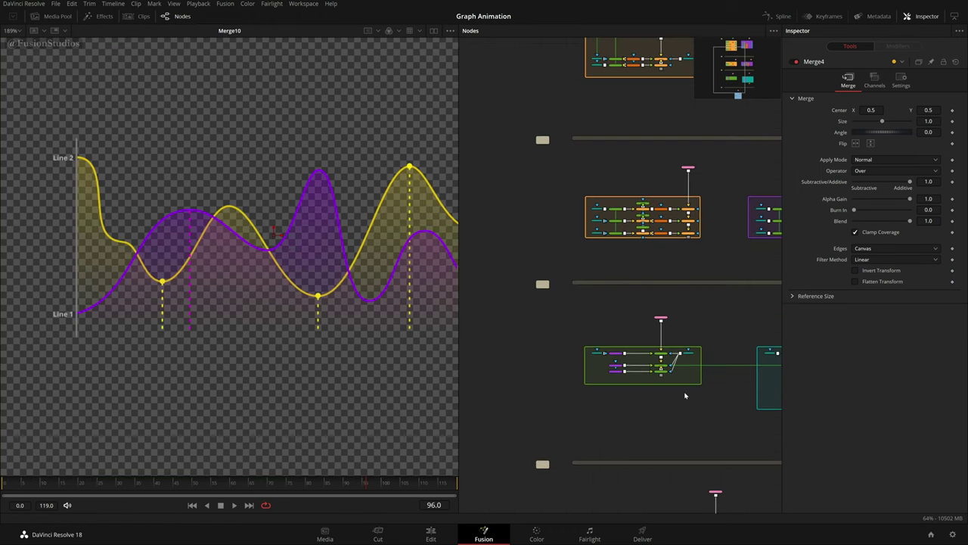
drag(685, 396, 387, 338)
scroll(520, 333, up, 4)
drag(523, 366, 681, 312)
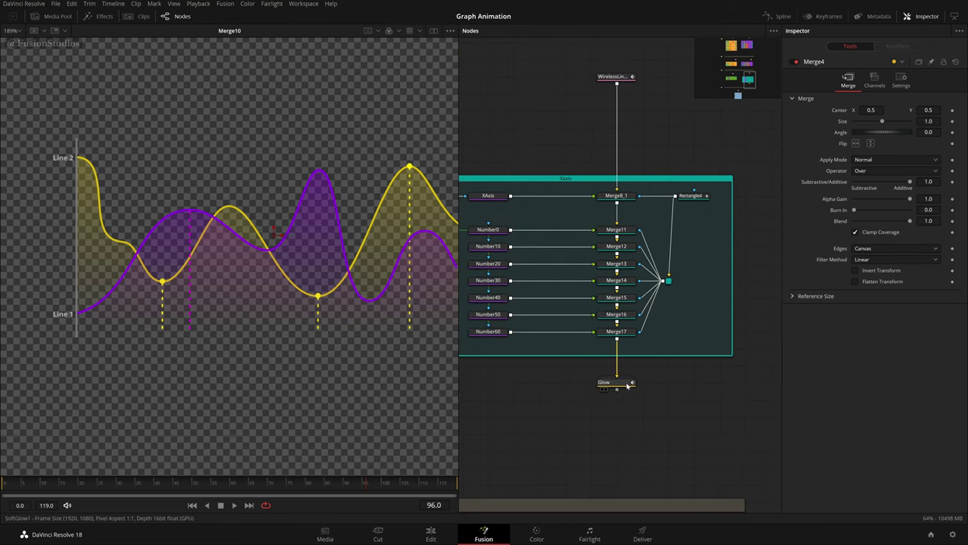
drag(625, 386, 242, 283)
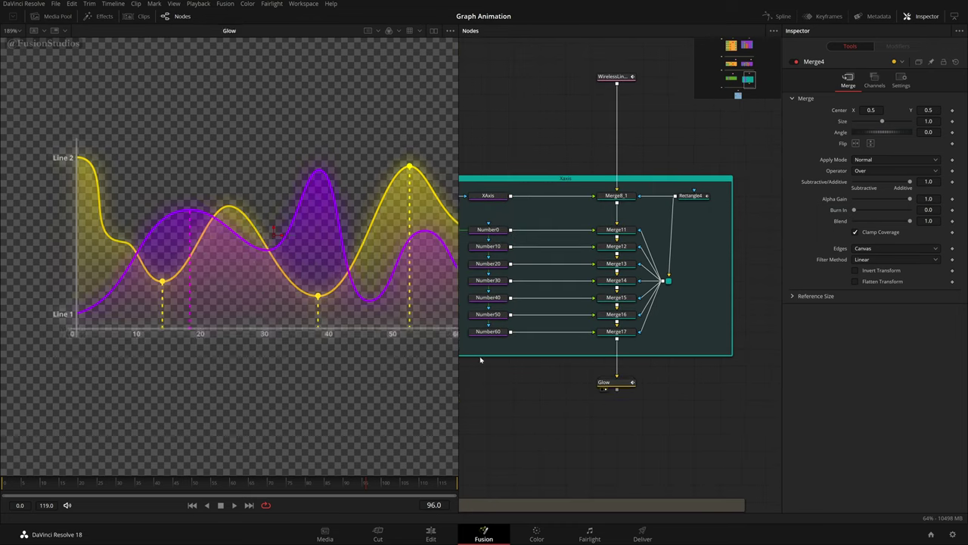
click(450, 30)
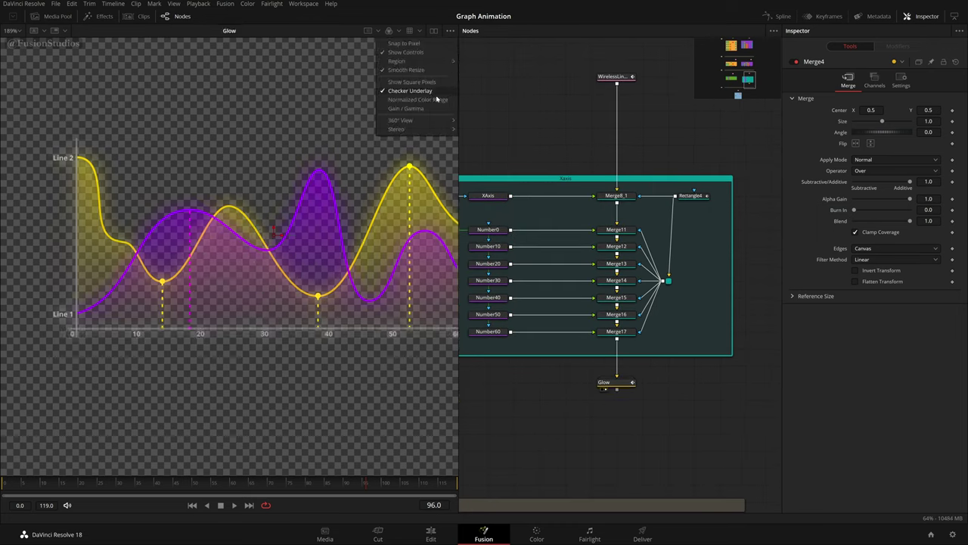
click(432, 92)
- Return to the Yaxis section and set the playhead to frame 10 with both axis lines framed in the viewer
drag(527, 173, 758, 188)
drag(588, 194, 716, 211)
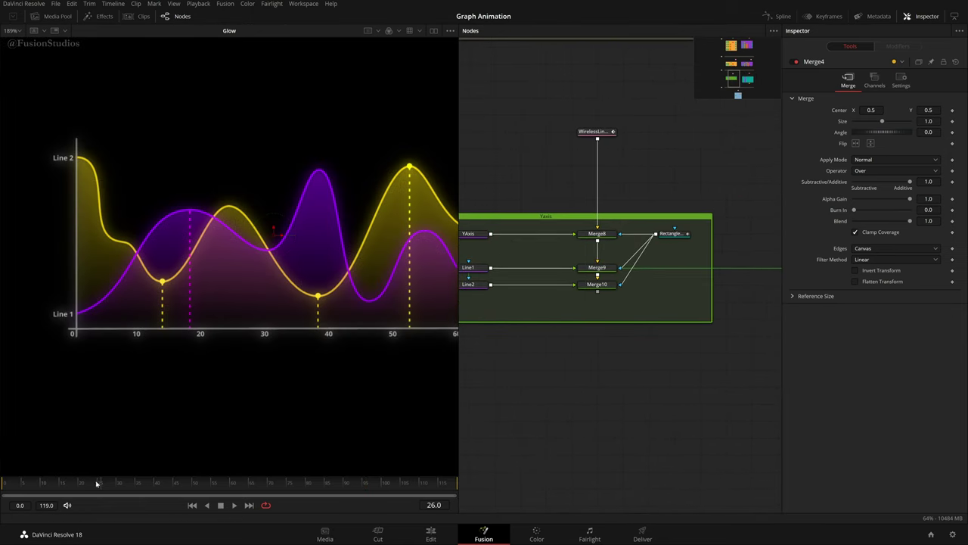
click(52, 485)
click(43, 485)
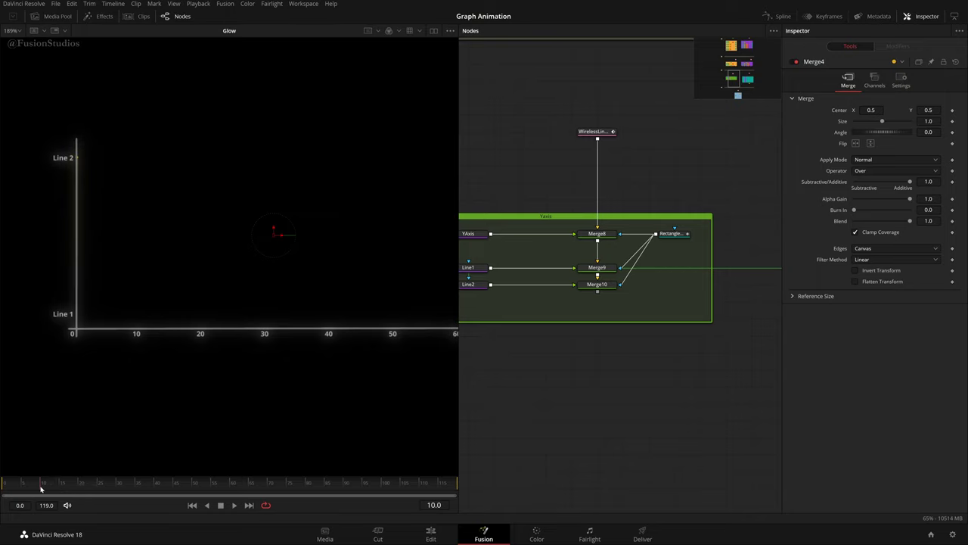
scroll(211, 422, down, 2)
scroll(261, 407, up, 3)
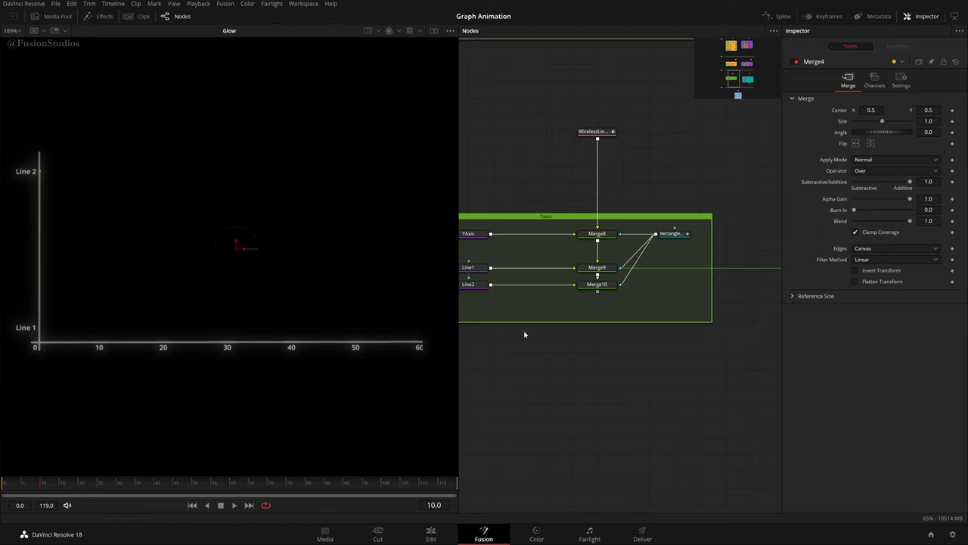
- Show the YAxis background node in the viewer and display its color settings in the Inspector
drag(556, 362, 658, 381)
drag(624, 351, 627, 367)
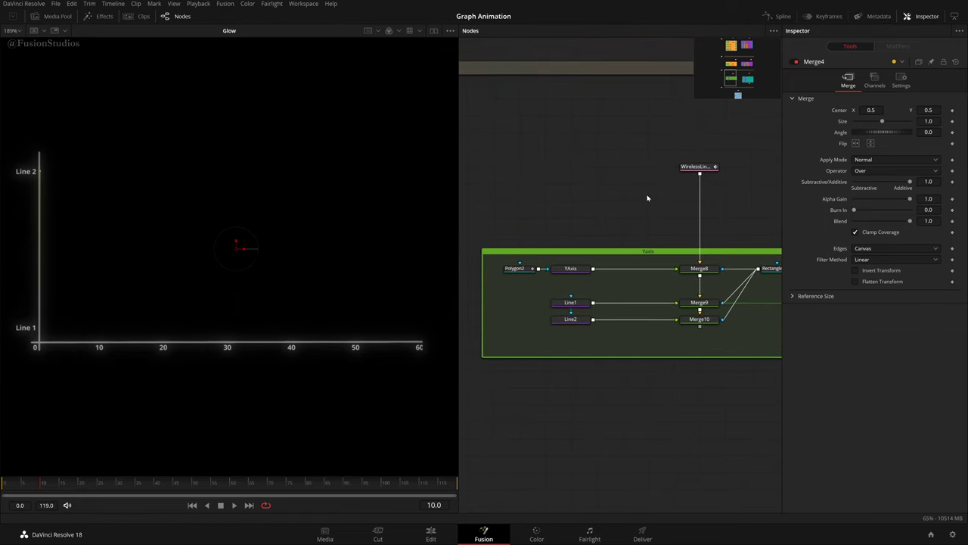
scroll(559, 275, up, 2)
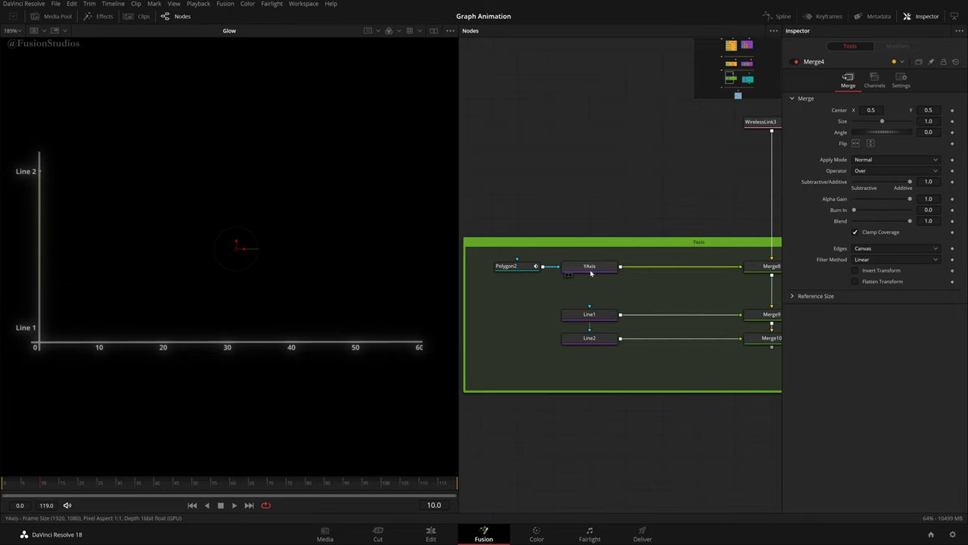
click(598, 270)
drag(600, 270, 235, 182)
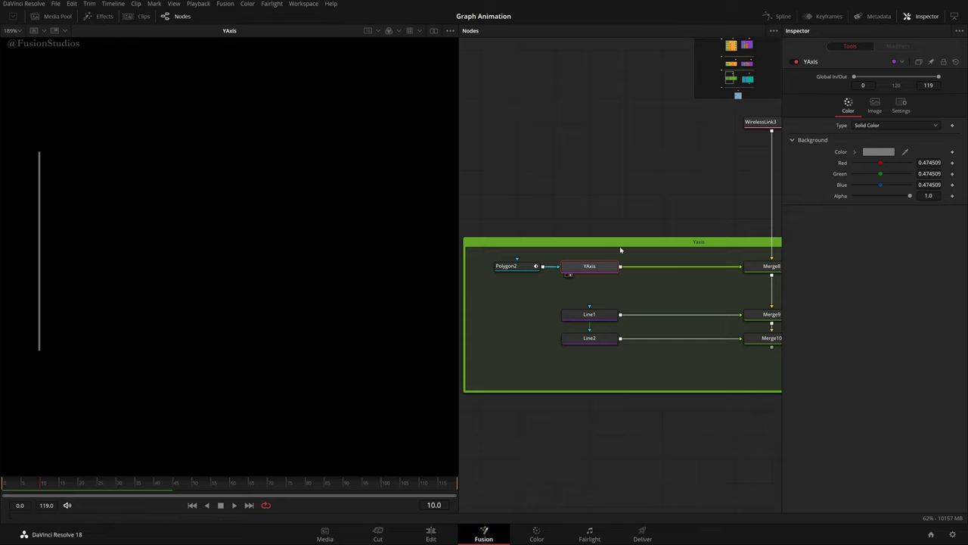
- Add a Background node above the Yaxis section and delete it again
key(shift+space)
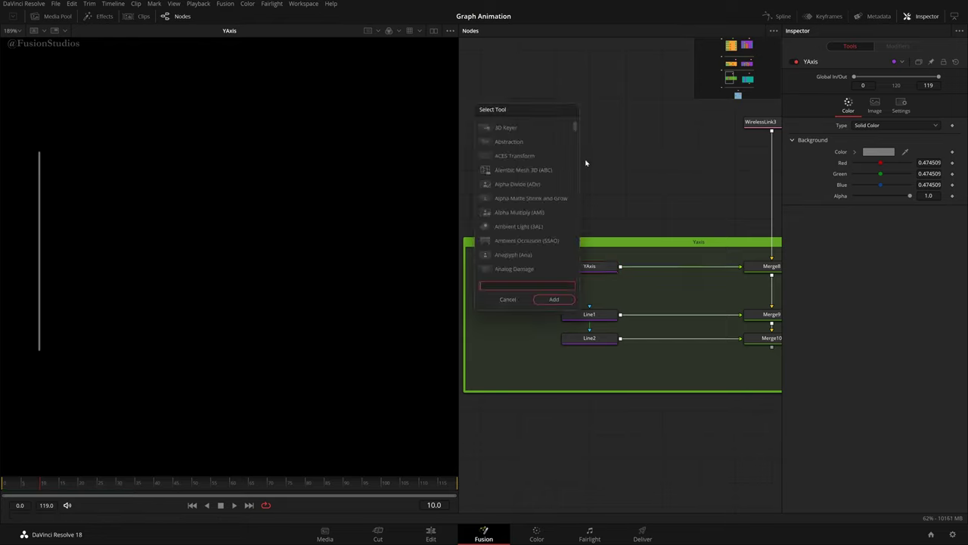
text(bg)
key(Return)
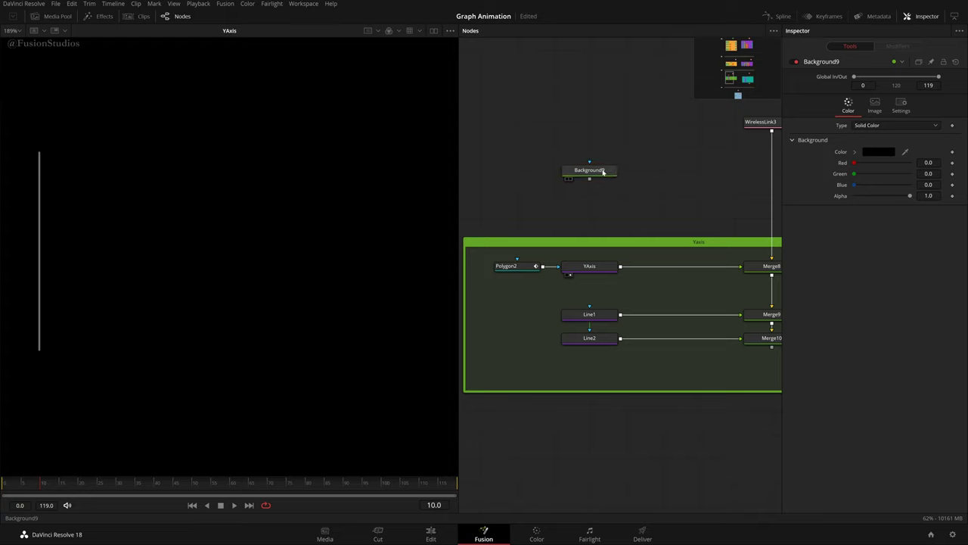
drag(603, 173, 610, 177)
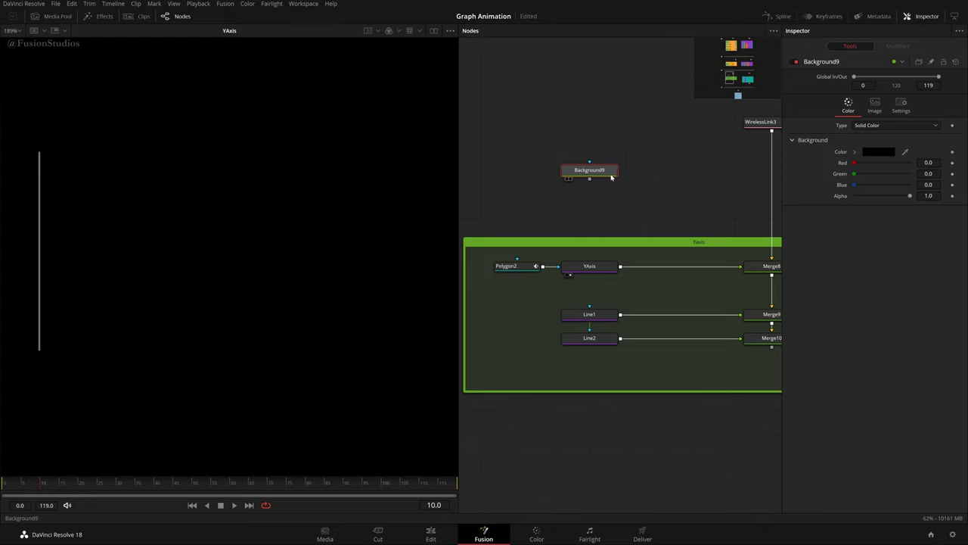
key(Delete)
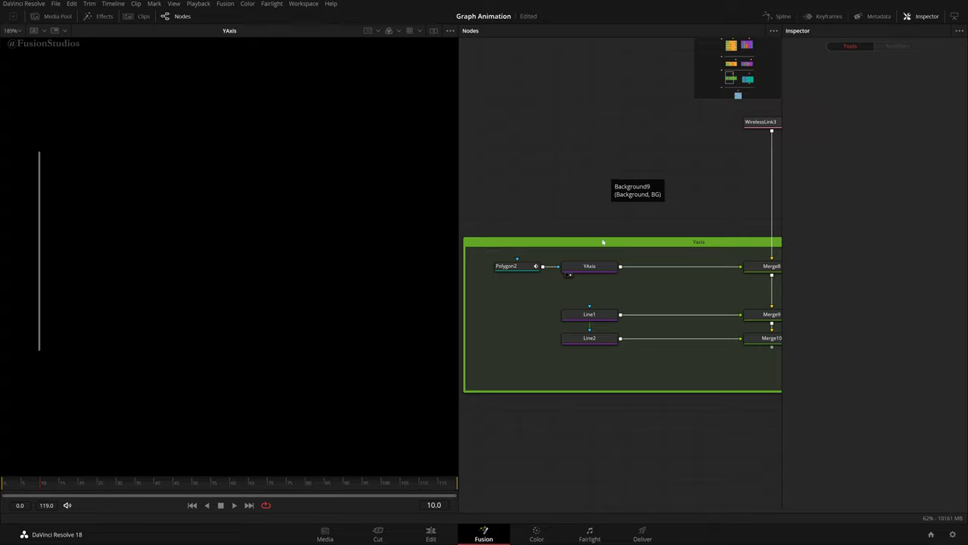
- Inspect the YAxis node's background color in the color picker and close it without changes
click(590, 266)
click(869, 153)
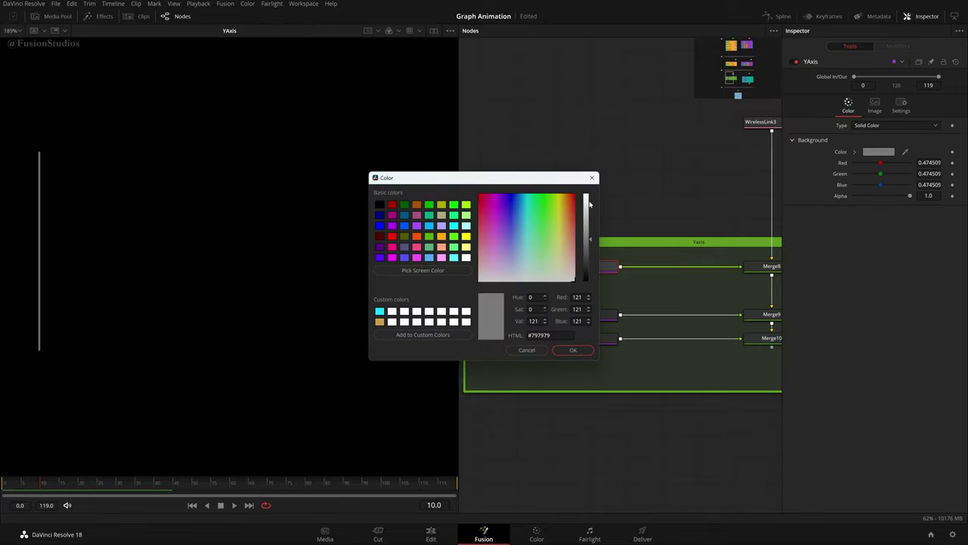
click(591, 177)
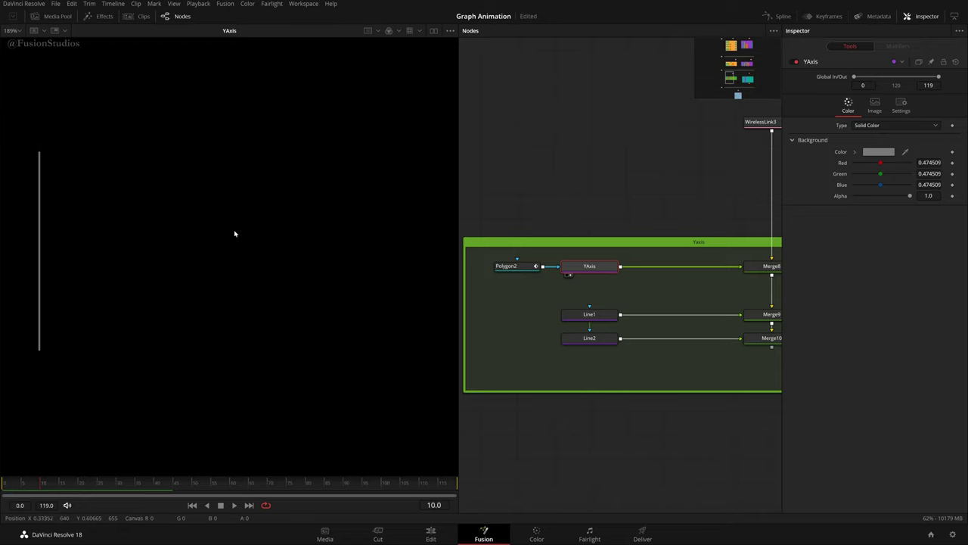
- Disconnect the Polygon2 mask from the YAxis node and fit the unmasked background to the viewer
mouse_move(557, 268)
mouse_down()
mouse_move(524, 272)
mouse_move(542, 270)
mouse_up()
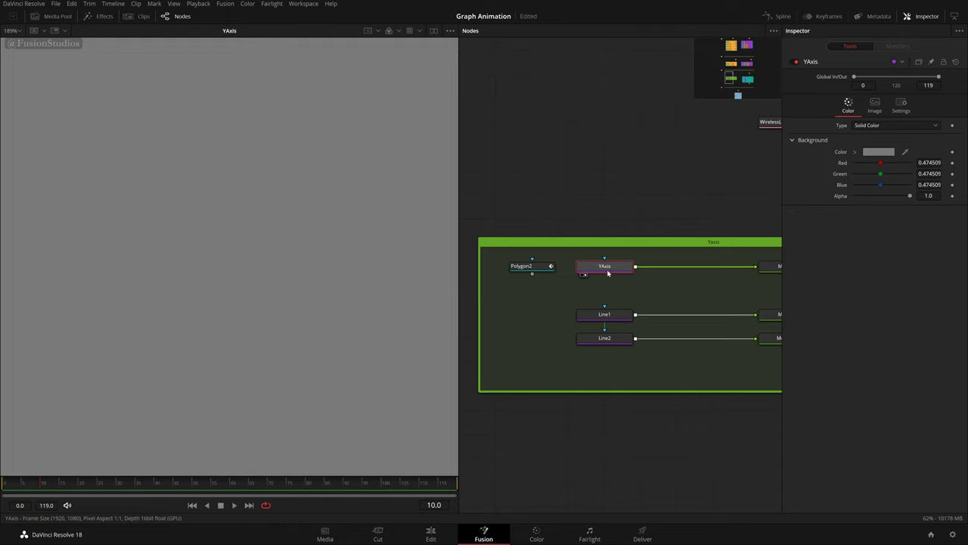
scroll(333, 249, down, 7)
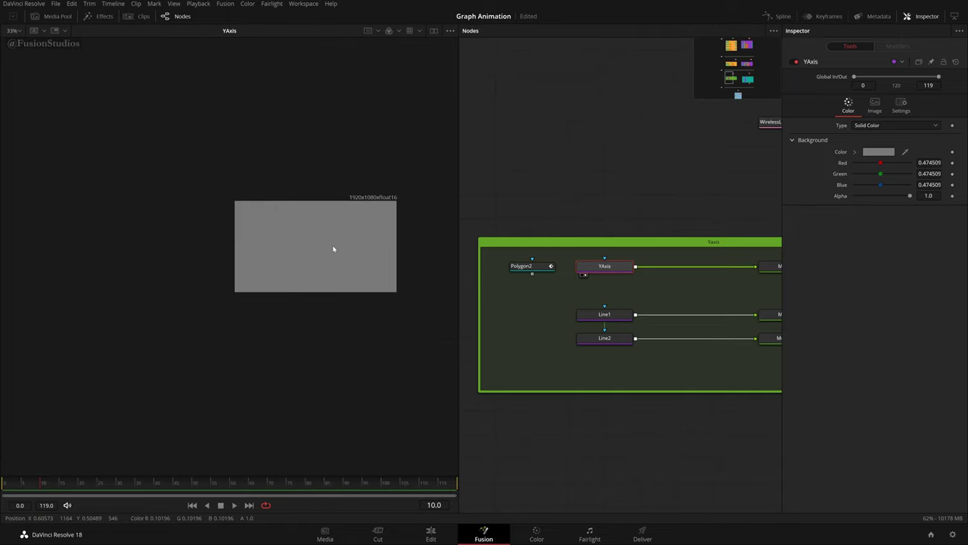
scroll(334, 249, up, 2)
key(ctrl+f)
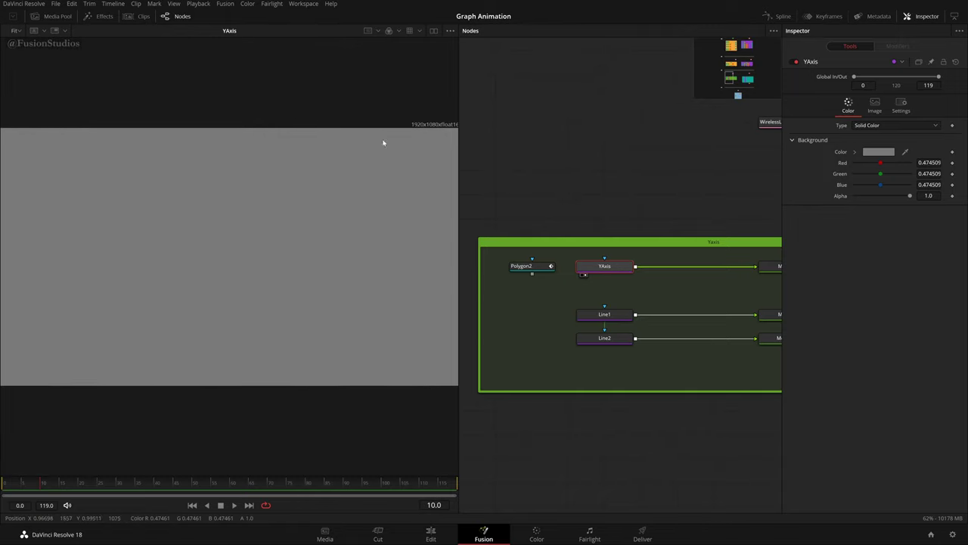
- Show the Polygon2 mask in the viewer with its controls in the Inspector and enlarge the vertical axis line
click(522, 265)
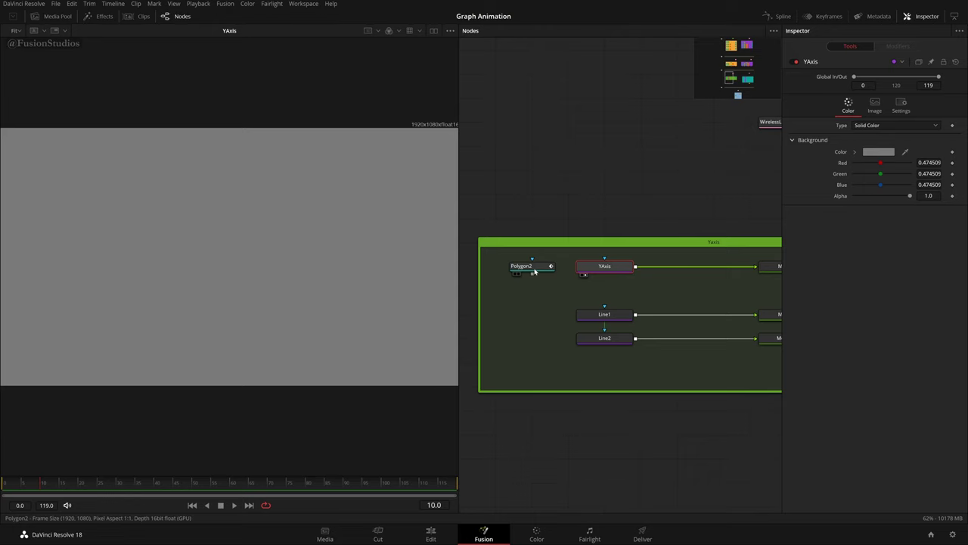
key(1)
scroll(217, 241, up, 2)
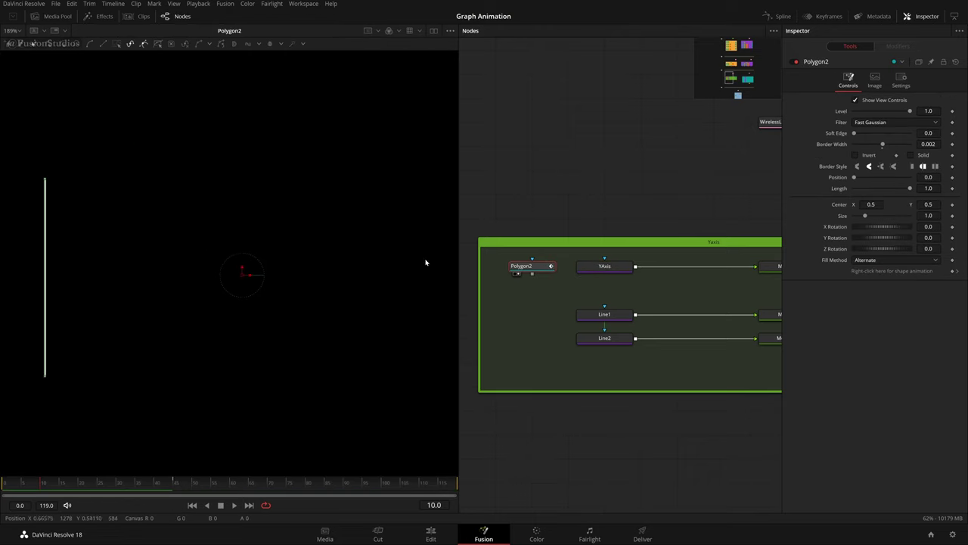
drag(170, 256, 330, 237)
scroll(279, 225, up, 1)
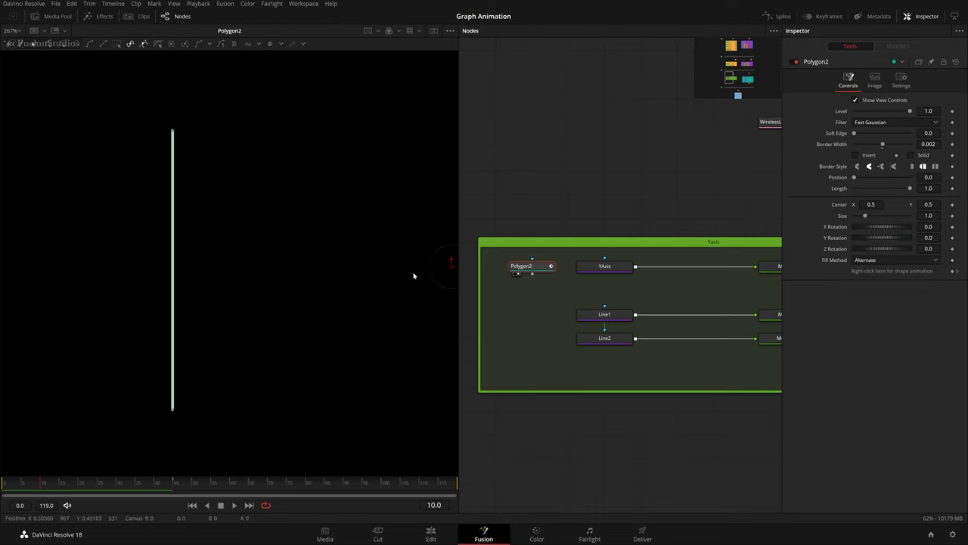
- Show the unmasked YAxis node in the viewer and examine the Polygon2 path overlaid on it
scroll(413, 276, down, 1)
click(584, 274)
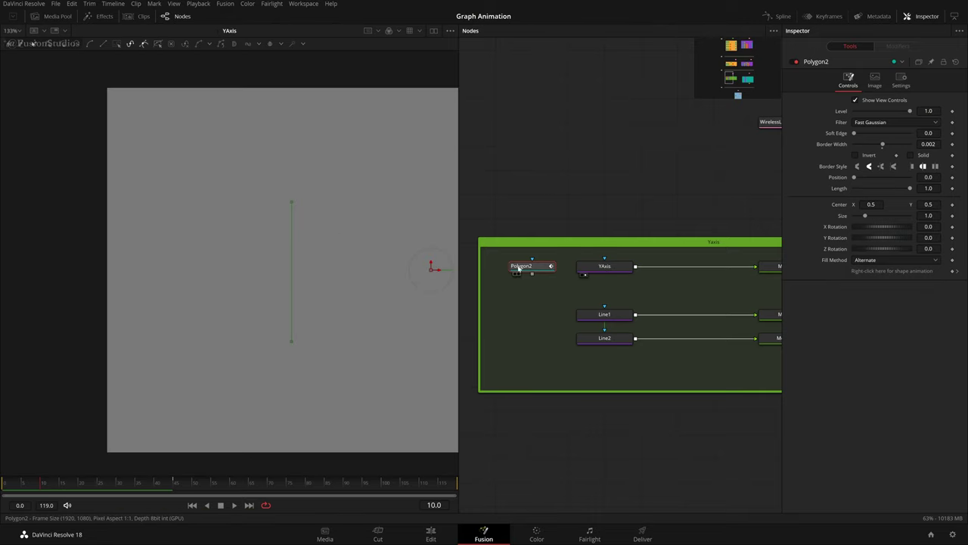
scroll(333, 247, up, 1)
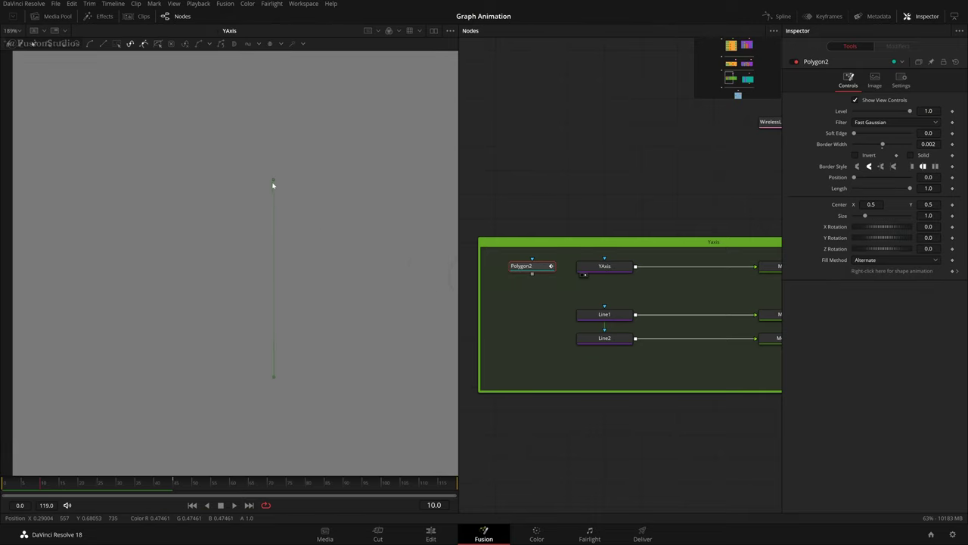
drag(295, 168, 229, 210)
drag(330, 169, 224, 450)
- Append several extra points to the Polygon2 path with Click Append, drawing an irregular line across the viewer
click(6, 44)
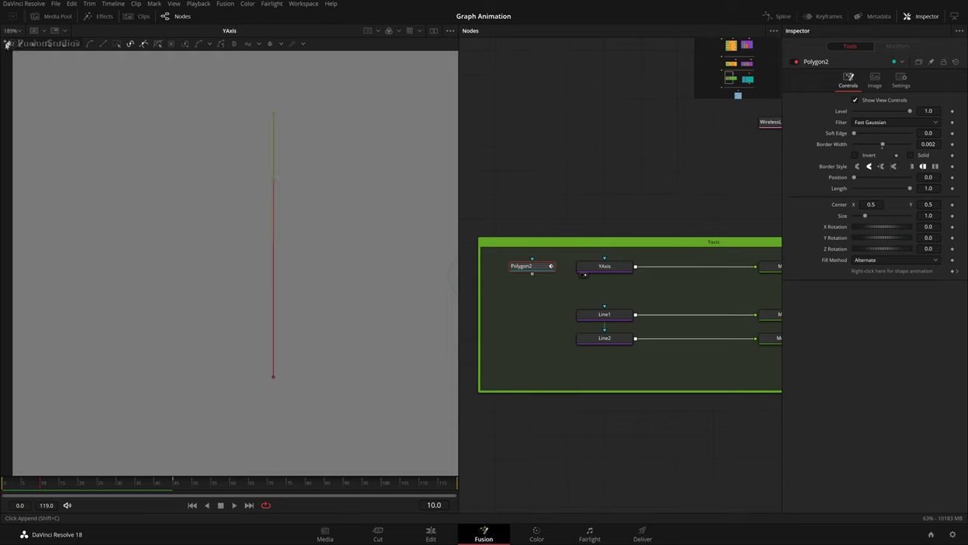
click(323, 291)
drag(261, 211, 185, 159)
click(301, 126)
click(373, 127)
click(375, 258)
click(381, 279)
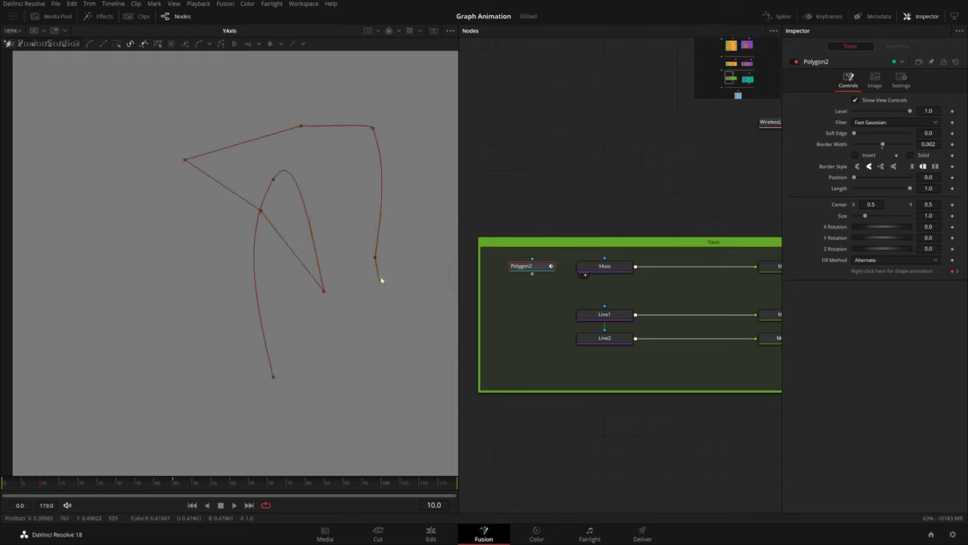
- Undo all the points just appended to the Polygon2 path
key(ctrl+z)
key(ctrl+z)
key(ctrl+z)
key(ctrl+z)
key(ctrl+z)
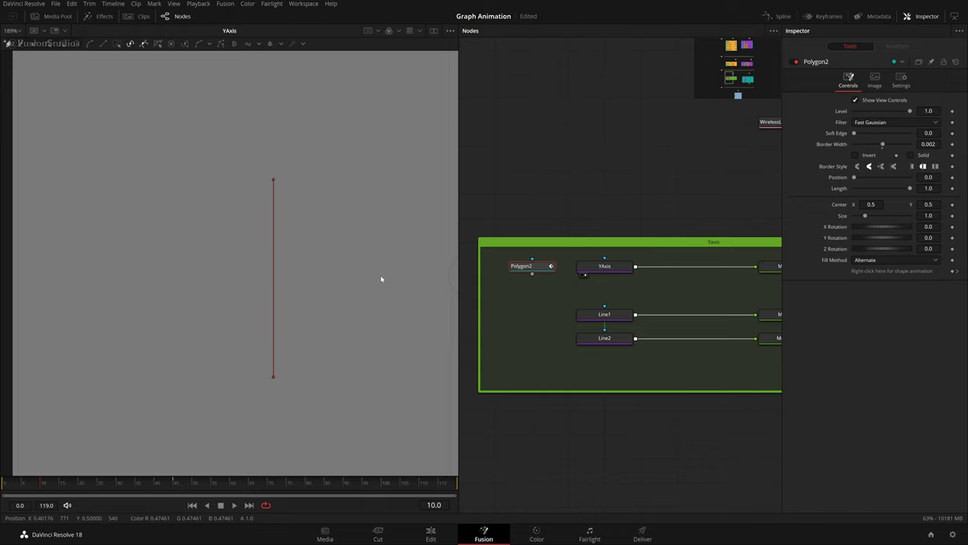
- Reconnect the Polygon2 mask to the YAxis node, then deselect the mask
click(525, 184)
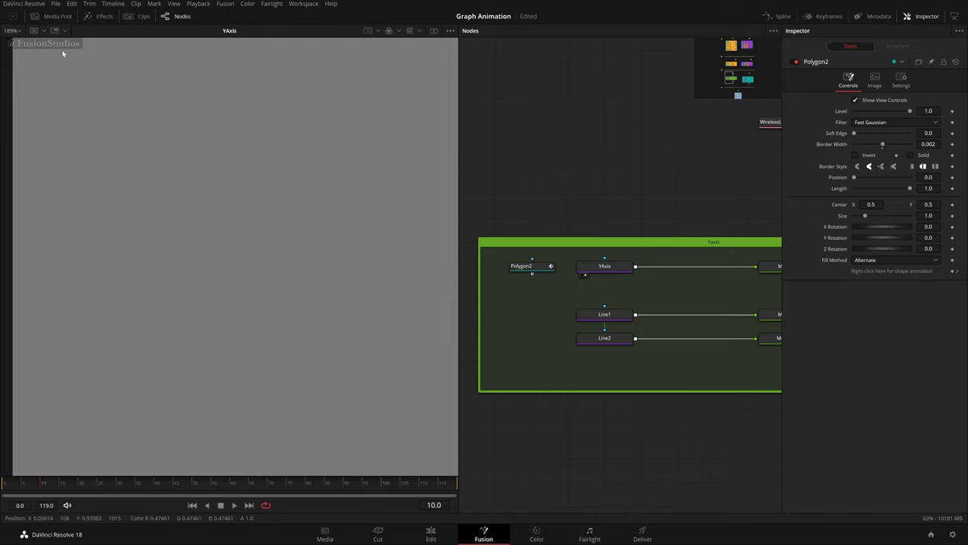
click(526, 268)
drag(223, 162, 288, 278)
key(ctrl+z)
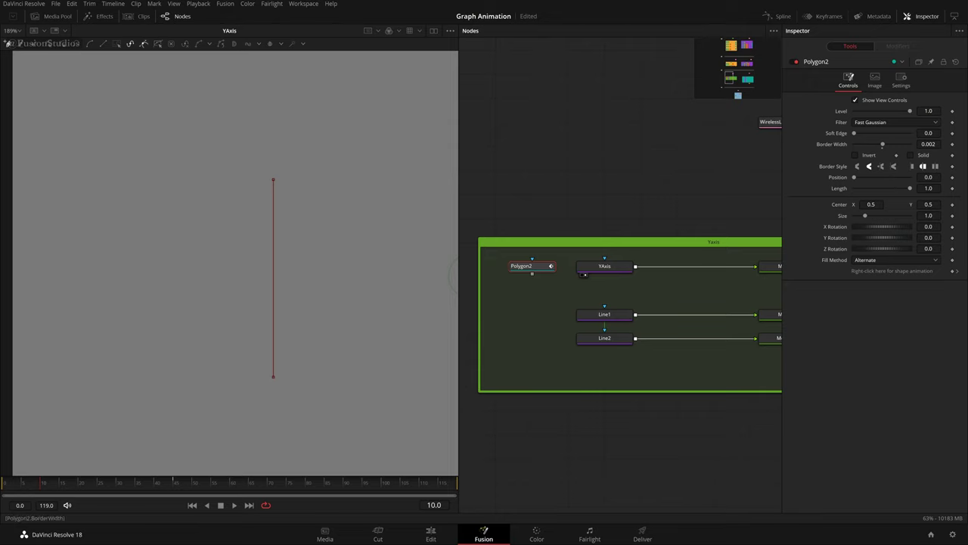
drag(630, 206, 626, 205)
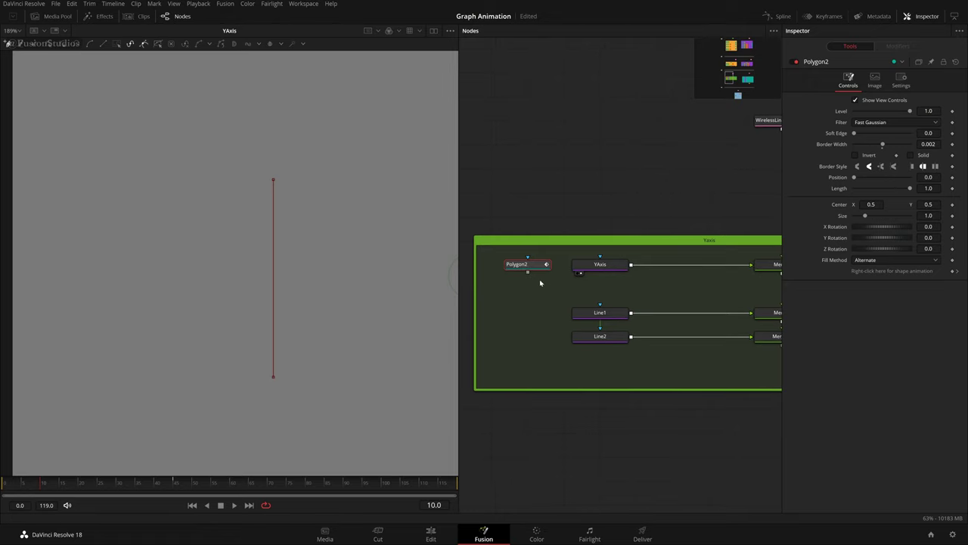
drag(551, 264, 577, 264)
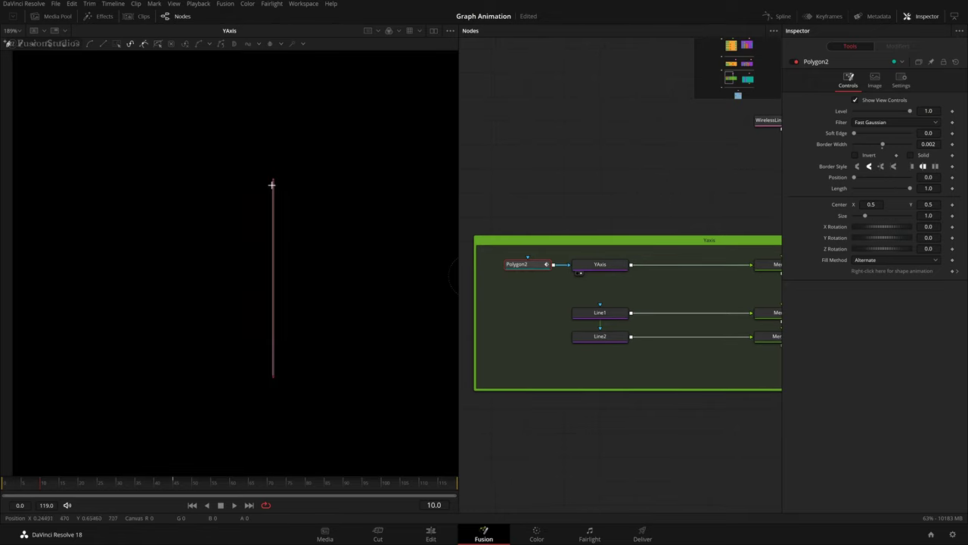
drag(591, 230, 579, 227)
click(538, 188)
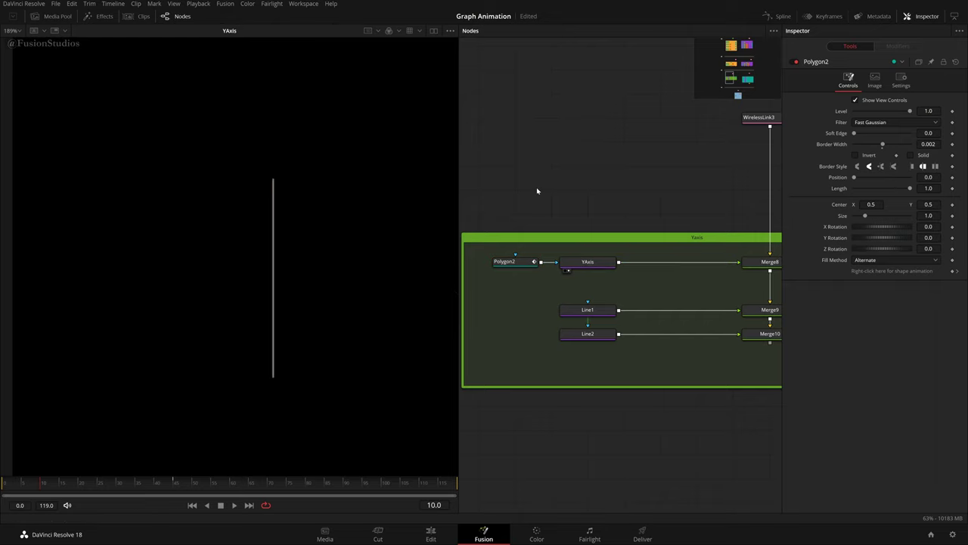
- Show the Line1 and Line2 text nodes of the Yaxis section one after the other in the viewer
drag(252, 171, 296, 383)
drag(645, 182, 588, 185)
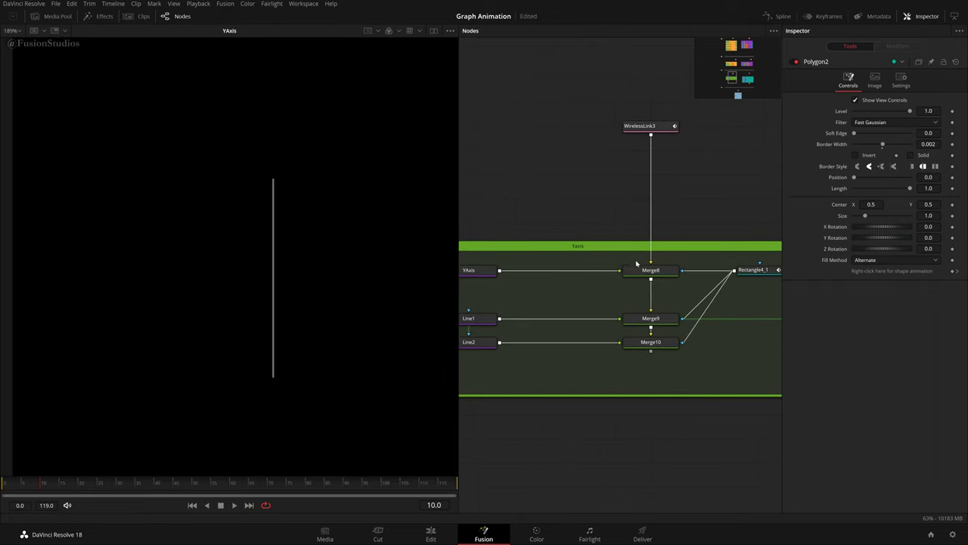
drag(636, 224, 683, 169)
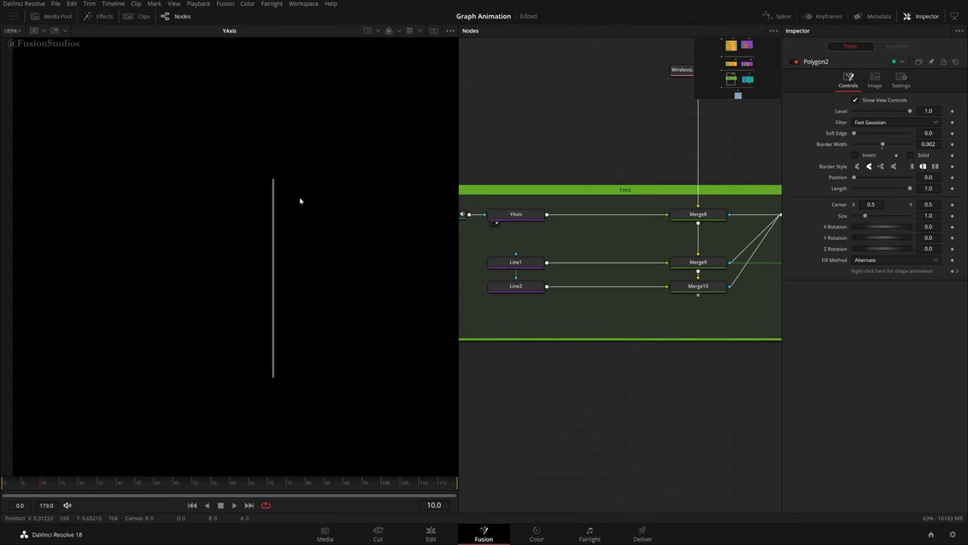
drag(508, 308, 578, 316)
click(566, 279)
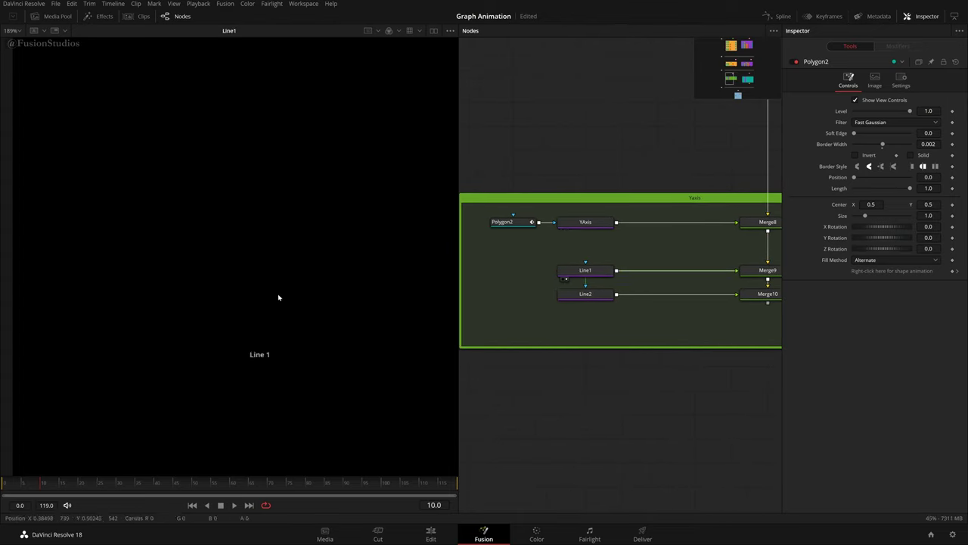
click(566, 303)
scroll(701, 315, right, 3)
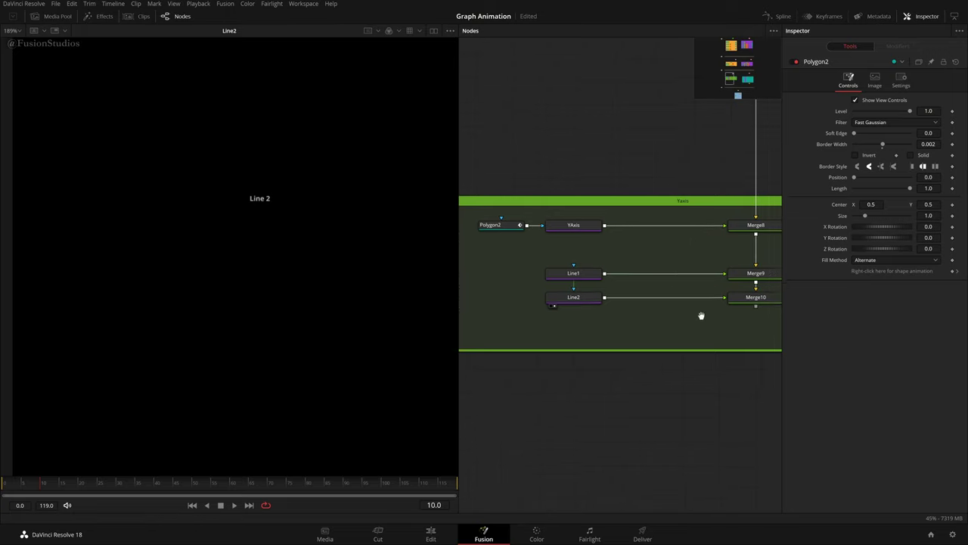
- Show Merge8 and Merge9 in turn in the viewer to examine how the axis line and first label combine
drag(494, 265, 536, 274)
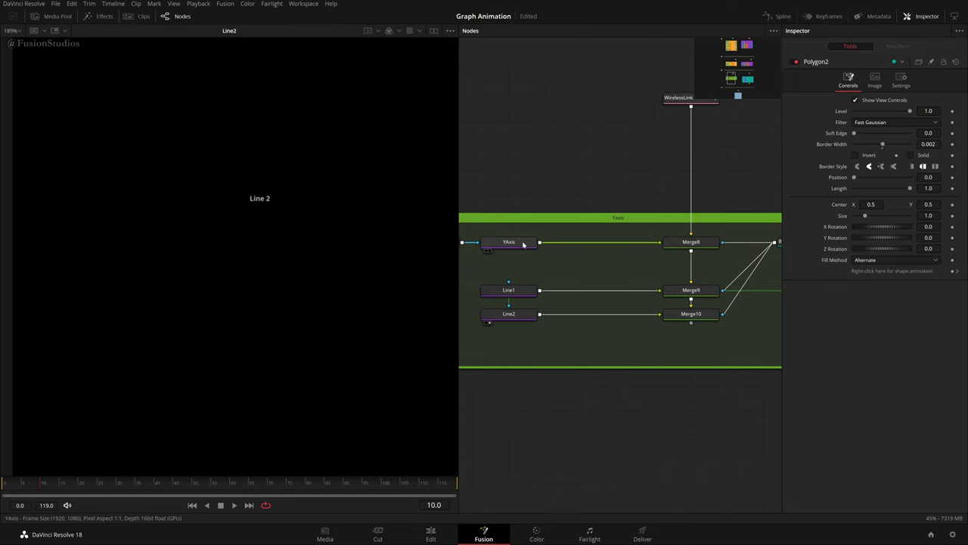
drag(523, 242, 320, 214)
drag(681, 242, 209, 172)
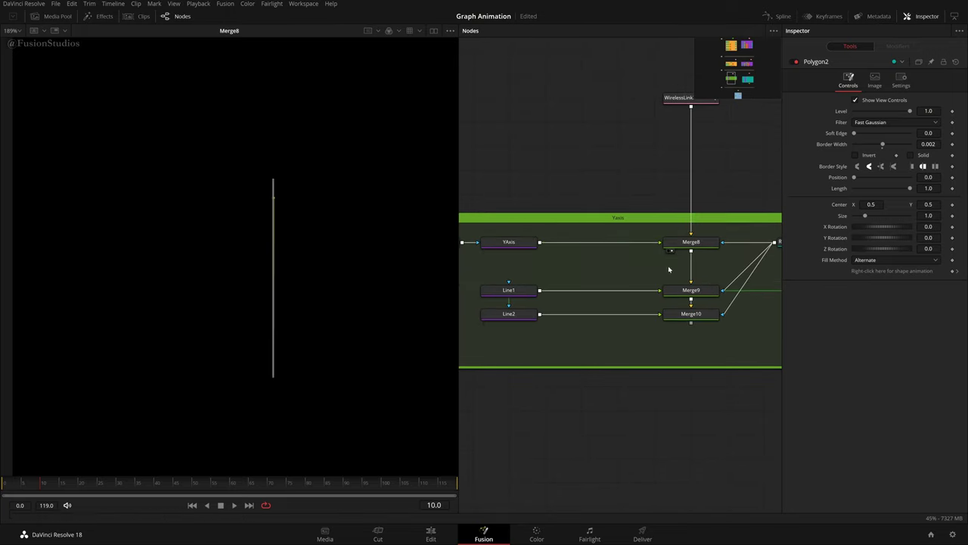
drag(679, 288, 469, 262)
key(ctrl+z)
key(1)
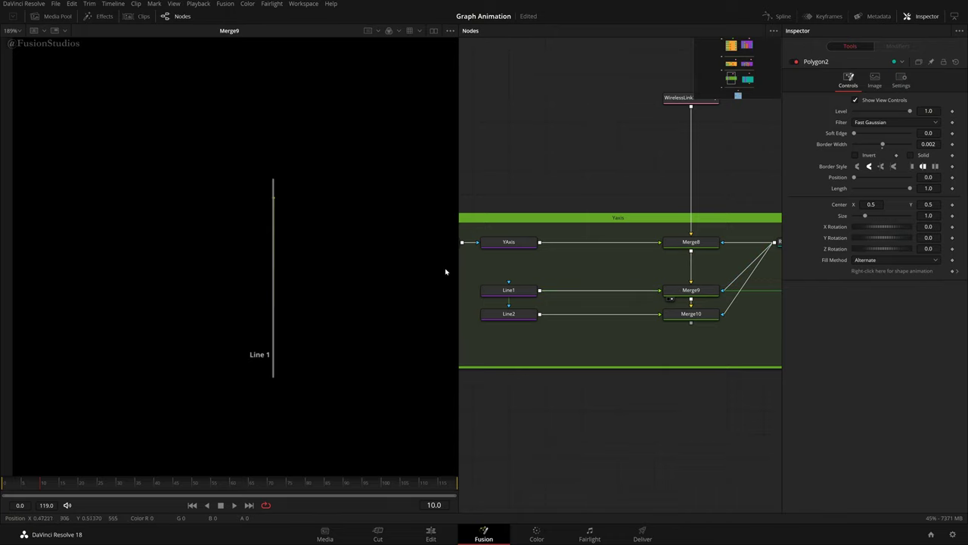
- Show Merge10 in the viewer and examine the complete Y axis with its labels up close
click(675, 318)
drag(676, 318, 309, 288)
drag(204, 172, 282, 405)
scroll(275, 201, up, 2)
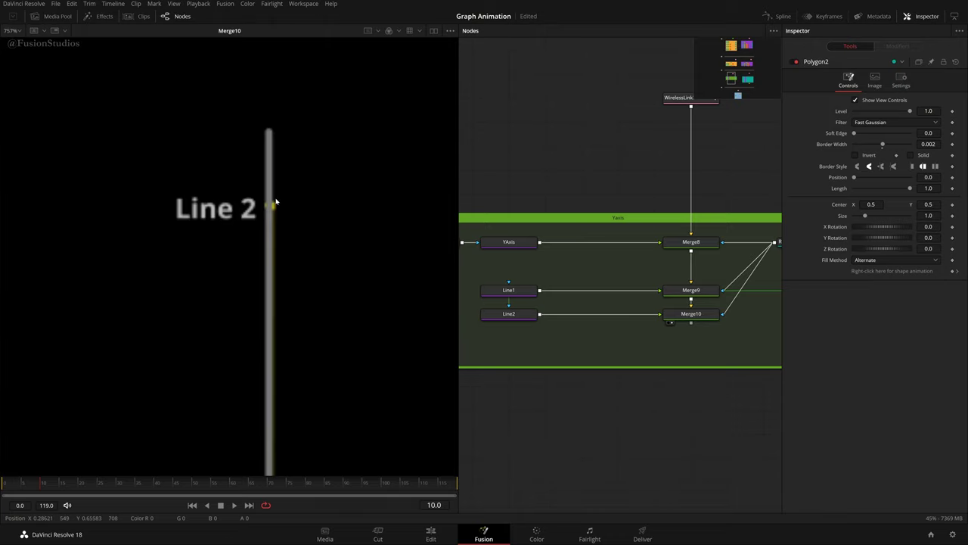
scroll(241, 215, down, 1)
scroll(242, 295, down, 2)
scroll(268, 301, up, 1)
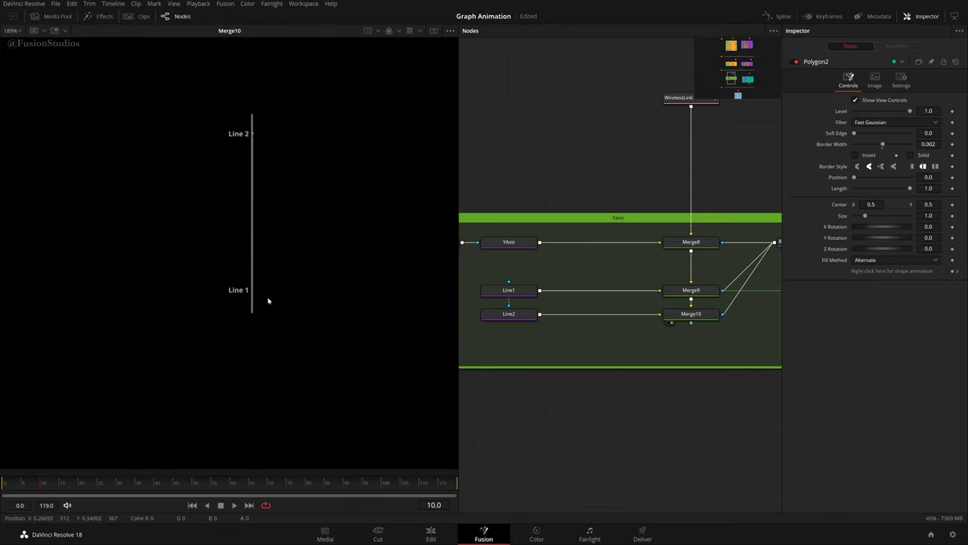
drag(289, 302, 184, 337)
- Select the Rectangle4_1 mask and scrub between frames 0 and 15 to examine how it reveals the Y axis
drag(748, 368, 625, 371)
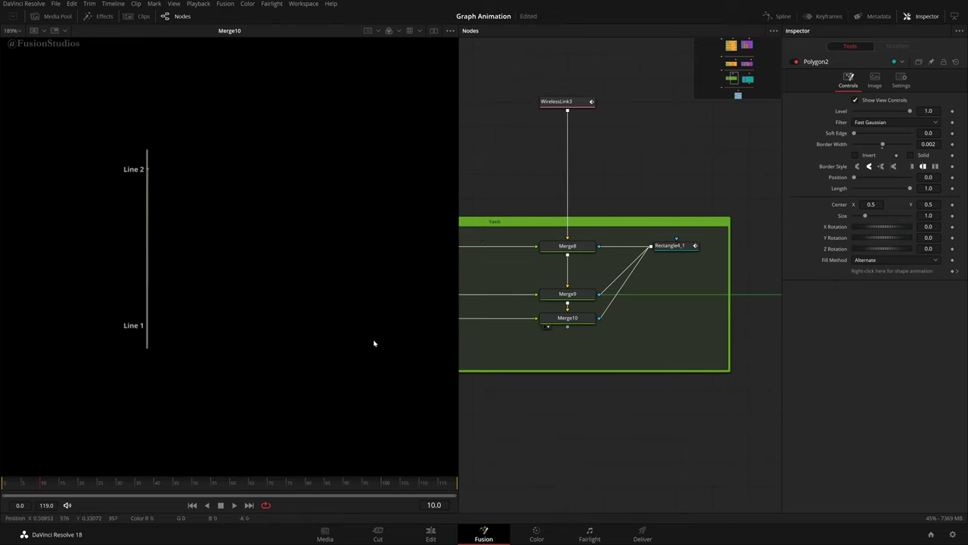
click(669, 246)
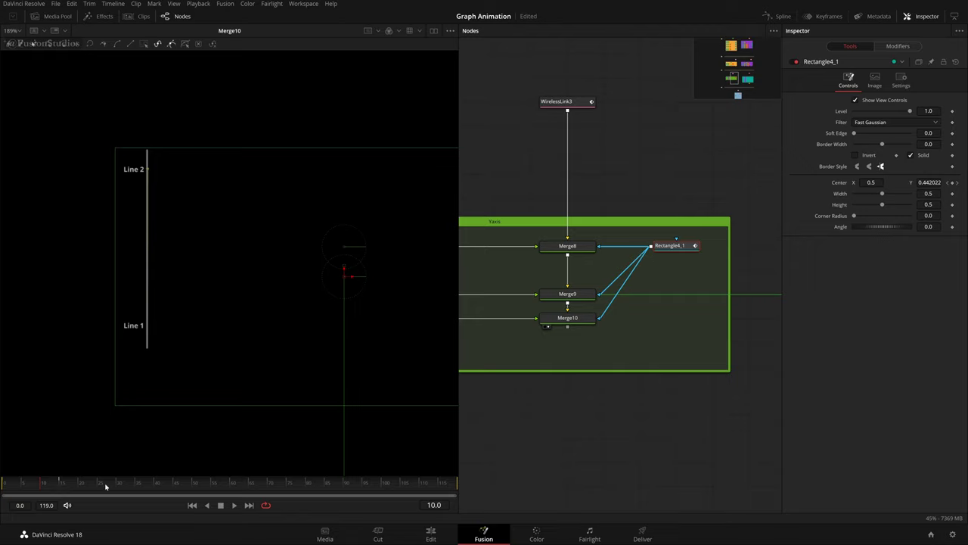
drag(44, 487, 2, 492)
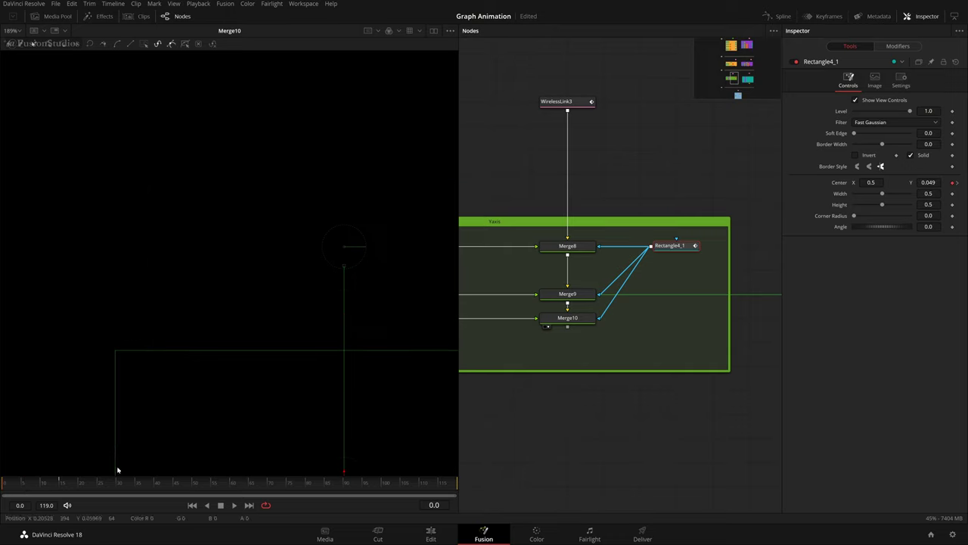
scroll(373, 354, down, 3)
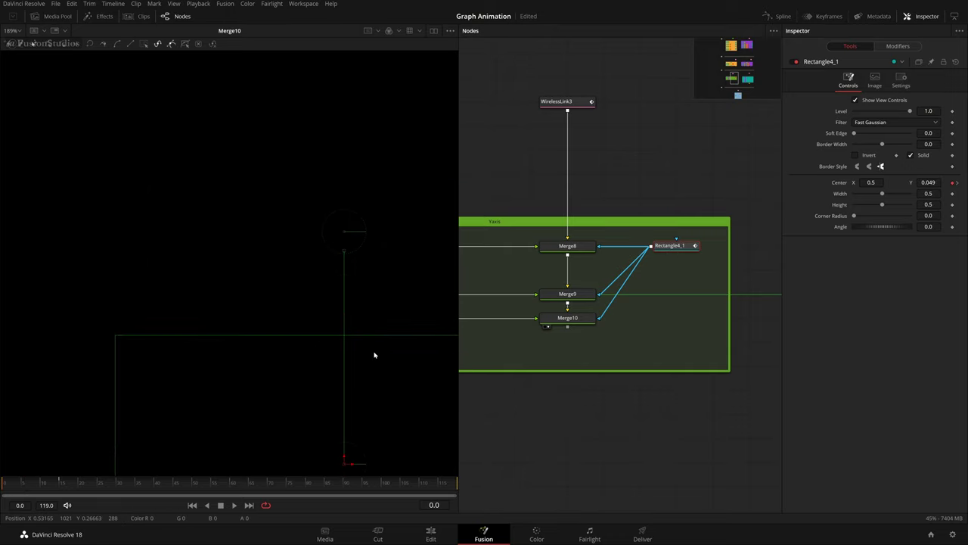
scroll(374, 355, down, 2)
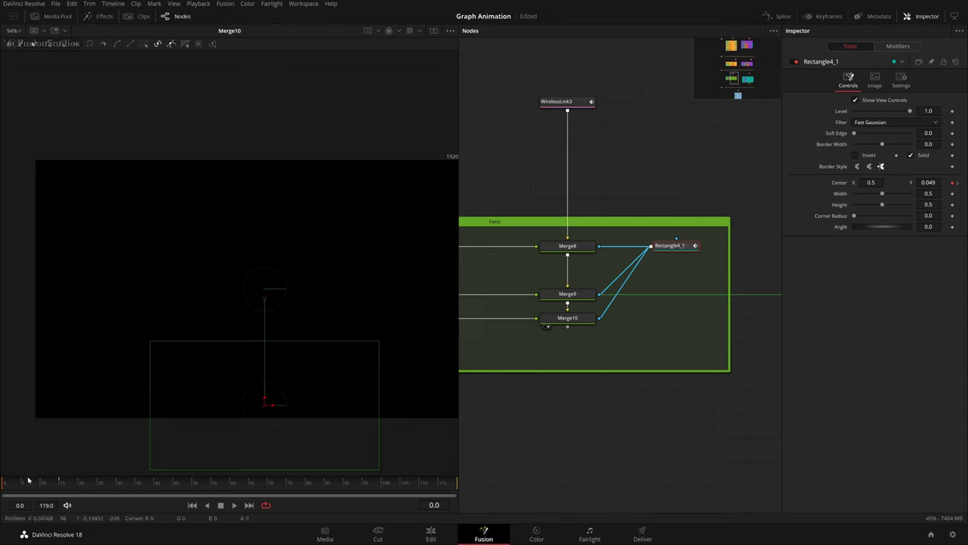
drag(6, 485, 63, 492)
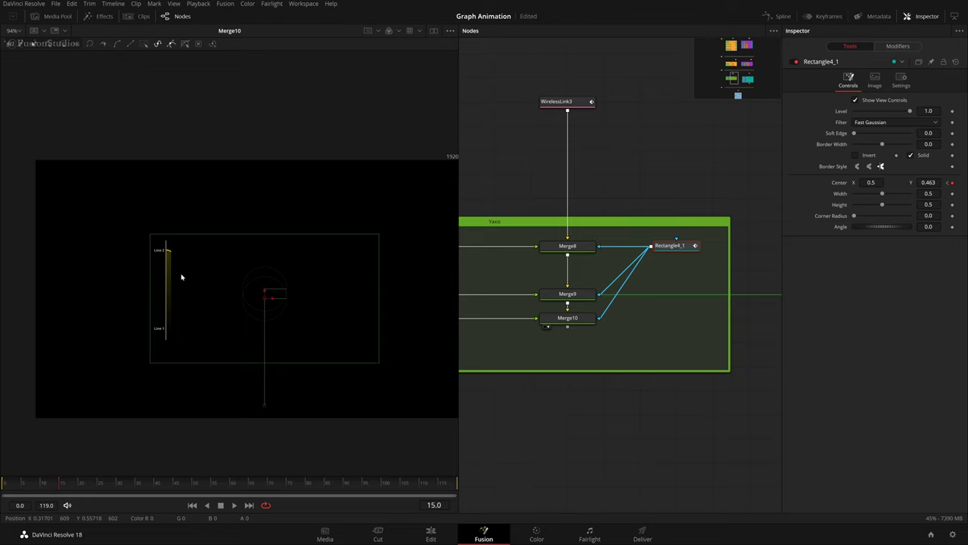
scroll(181, 276, up, 5)
click(58, 481)
scroll(618, 421, down, 3)
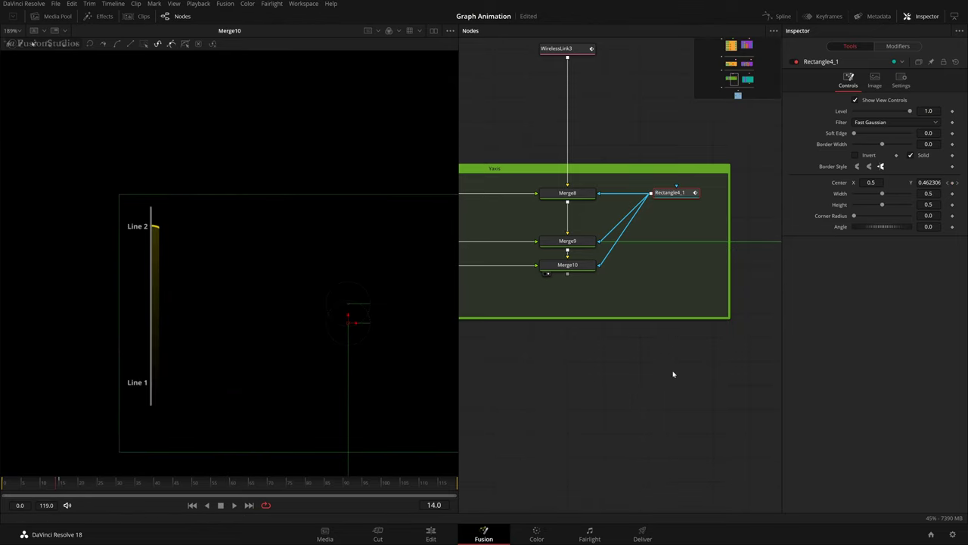
- Show Merge8_1, Merge17 and Glow from the Xaxis branch in turn in the viewer, bringing the whole X axis into view
scroll(659, 336, down, 3)
scroll(583, 260, up, 3)
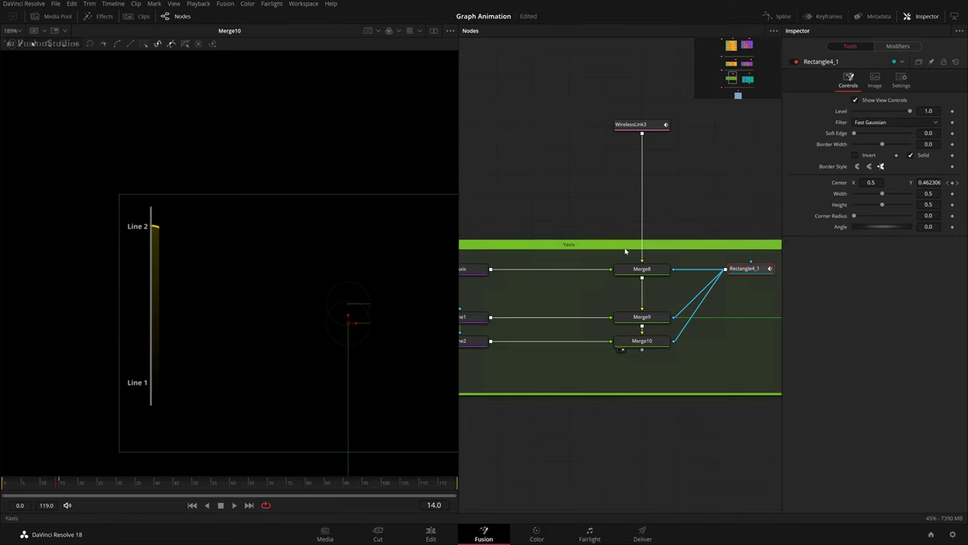
scroll(627, 249, down, 3)
drag(756, 238, 522, 244)
drag(657, 250, 504, 257)
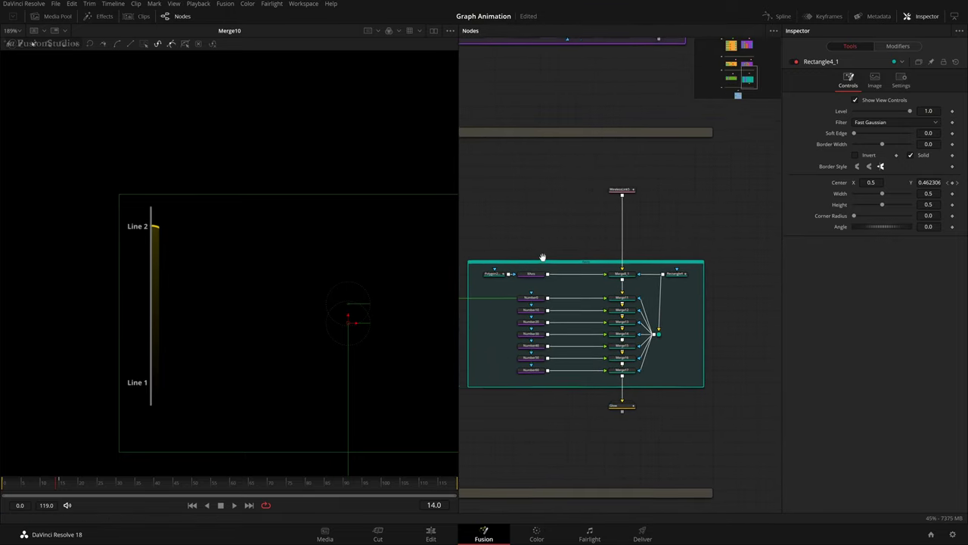
scroll(537, 250, up, 5)
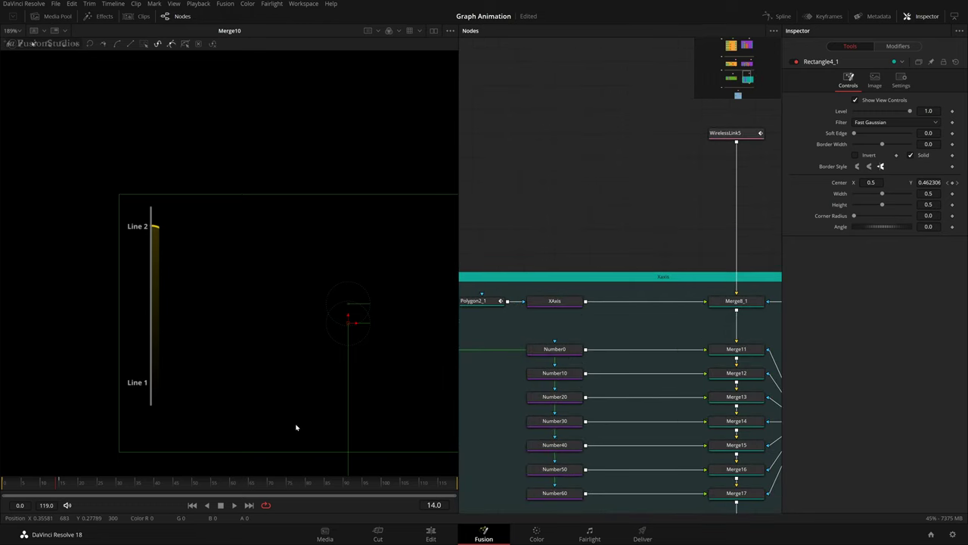
scroll(660, 230, down, 3)
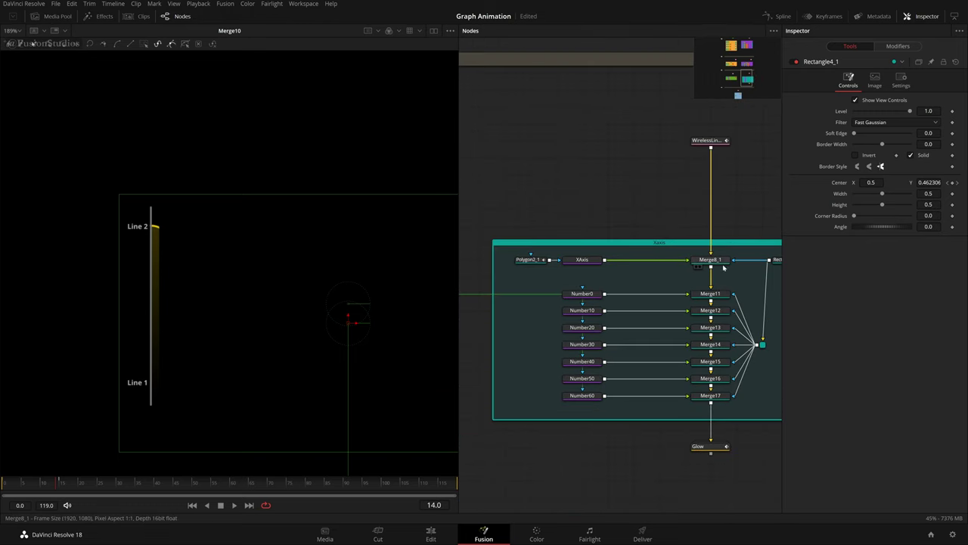
drag(723, 265, 391, 244)
drag(610, 192, 576, 197)
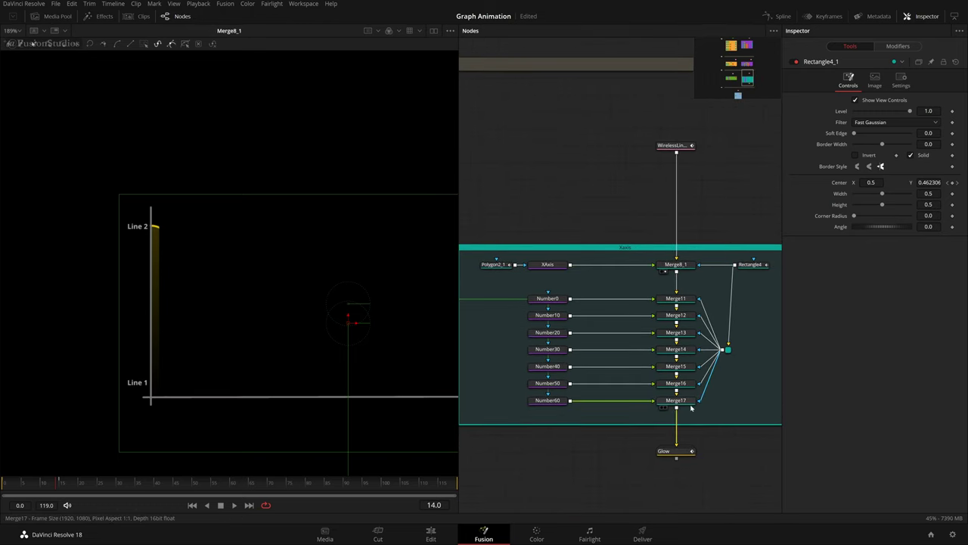
drag(688, 407, 296, 235)
drag(670, 452, 148, 280)
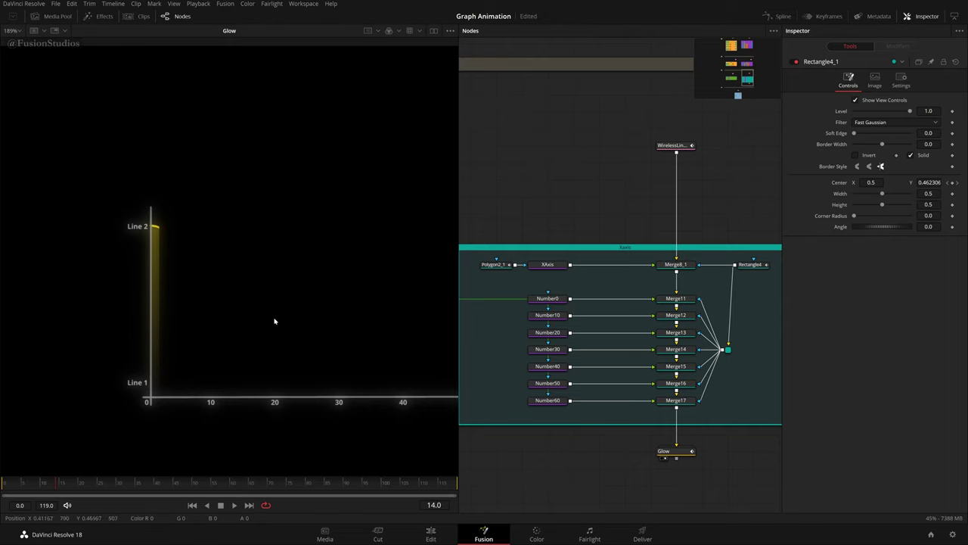
drag(275, 320, 184, 296)
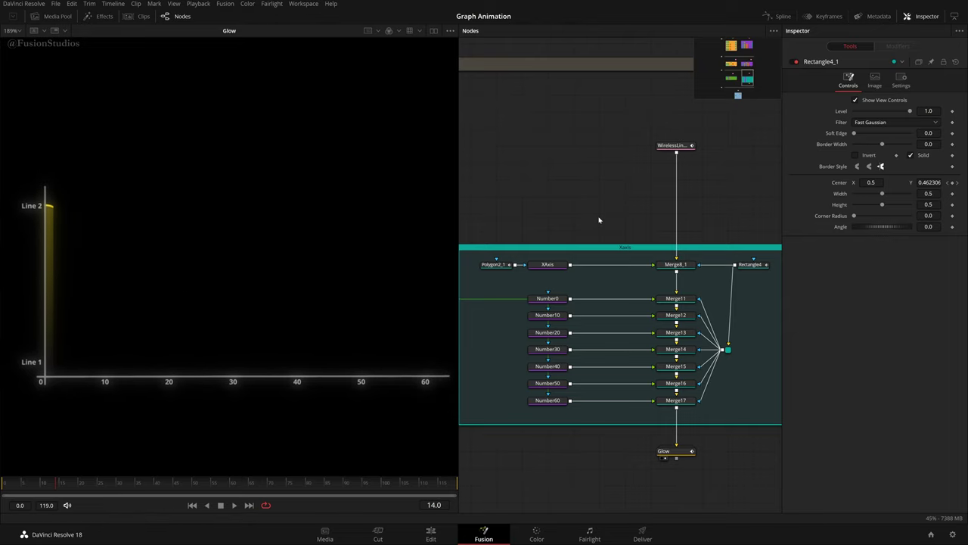
- Show the XAxis background node in the viewer and disconnect the Polygon2_1 mask from it
click(553, 265)
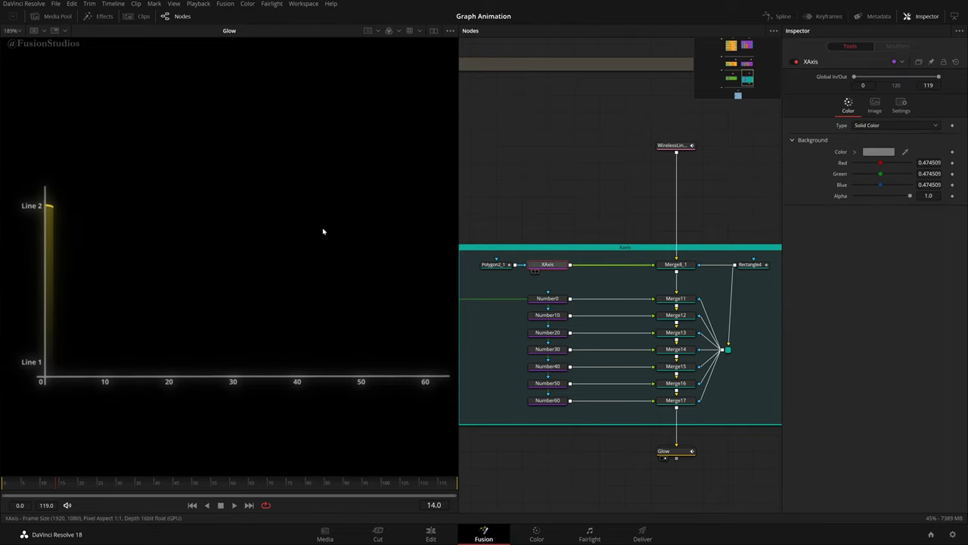
key(1)
drag(522, 269, 485, 219)
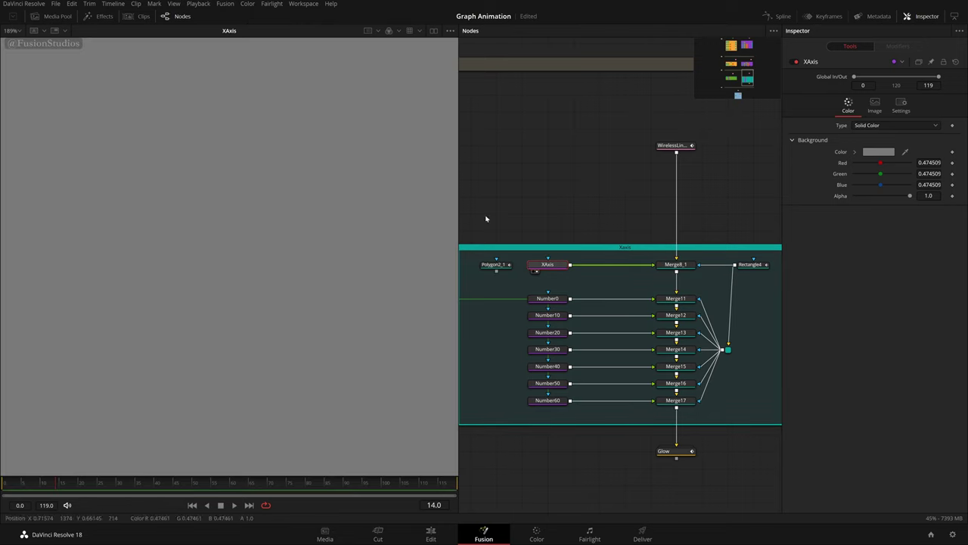
- Reconnect the Polygon2_1 mask to the XAxis background and select the mask to show its path in the viewer
scroll(370, 205, down, 2)
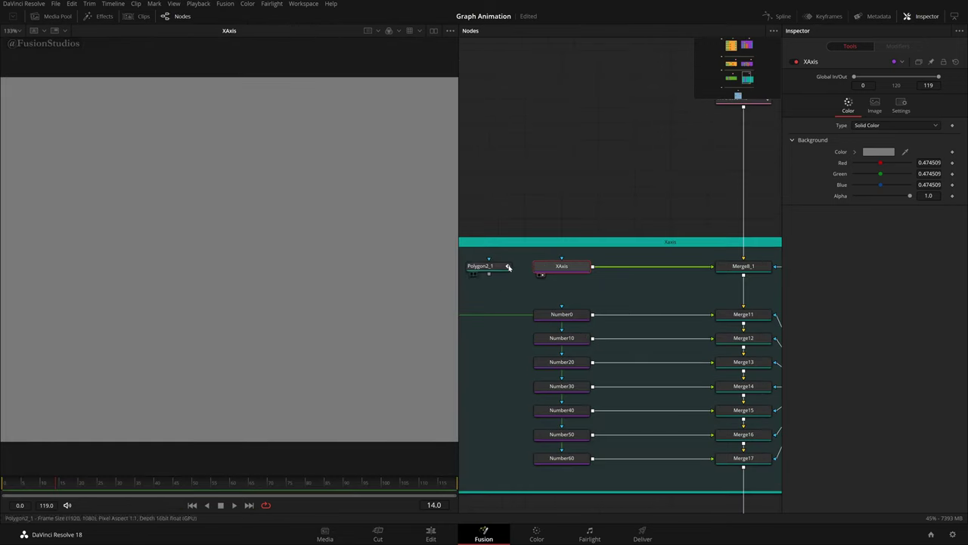
scroll(493, 264, up, 3)
mouse_move(490, 276)
mouse_down()
mouse_move(519, 257)
mouse_move(537, 266)
mouse_move(505, 265)
mouse_up()
click(482, 269)
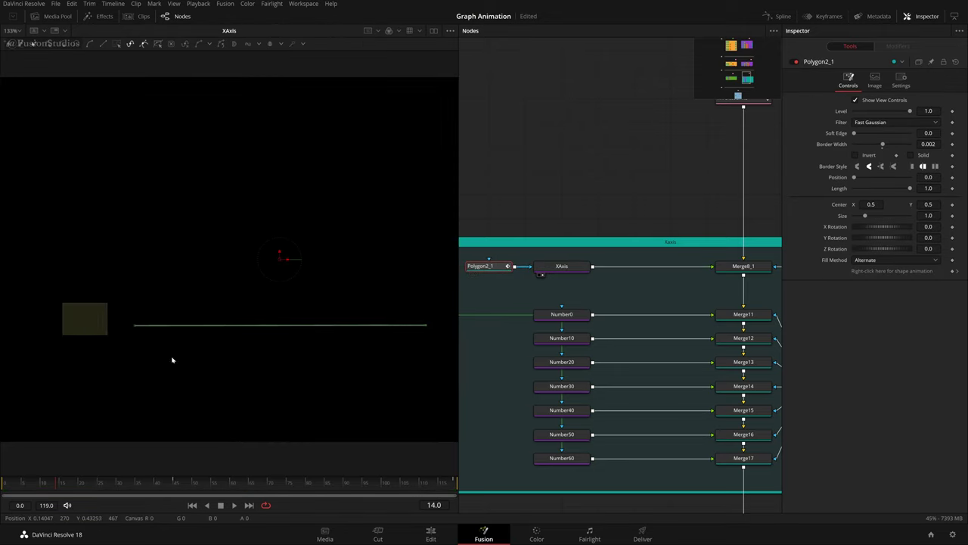
- Hide the mask's on-screen controls to view the bare X axis line, and show Merge8_1 in the viewer
click(561, 182)
drag(61, 285, 428, 403)
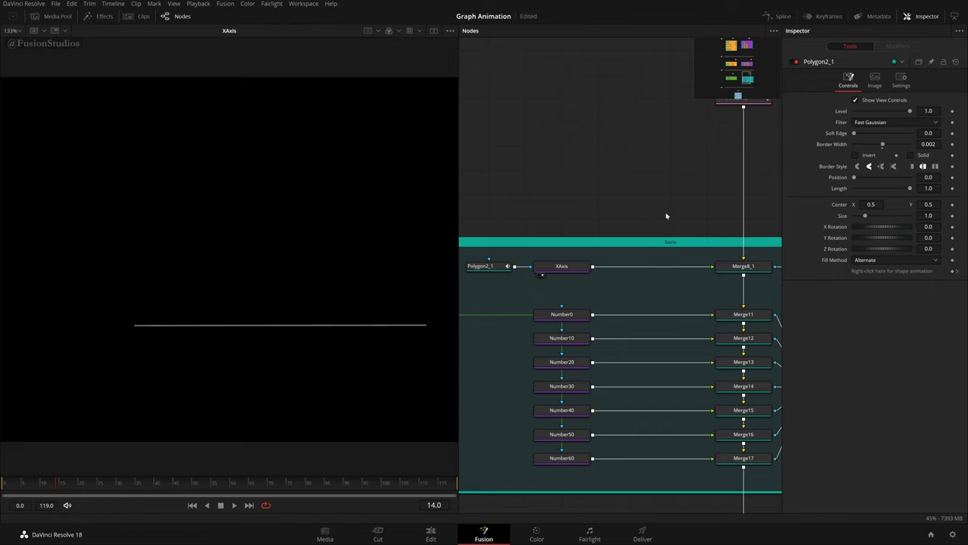
drag(666, 216, 635, 214)
drag(709, 264, 364, 213)
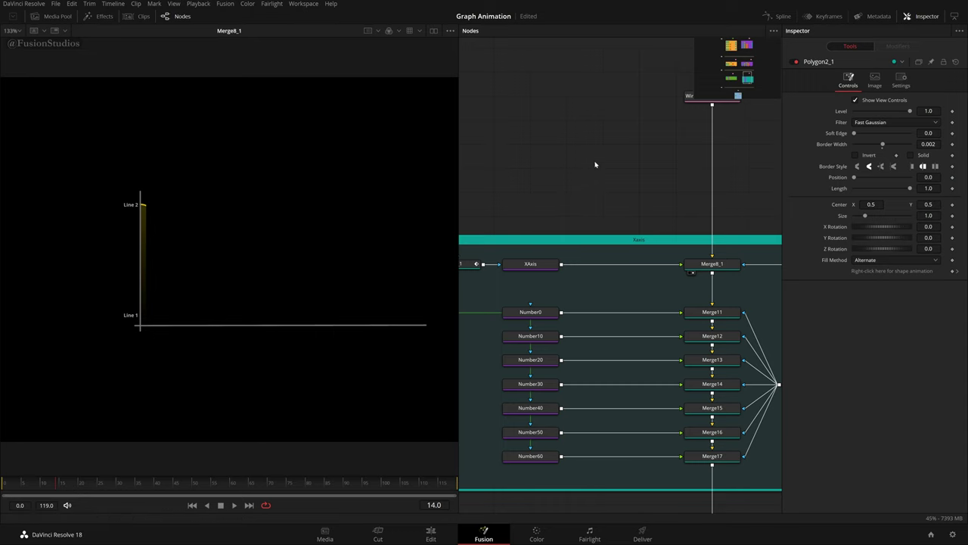
- Check the WirelessLink5 node's input above the Xaxis section and delete the node
drag(606, 192, 825, 212)
drag(626, 216, 413, 320)
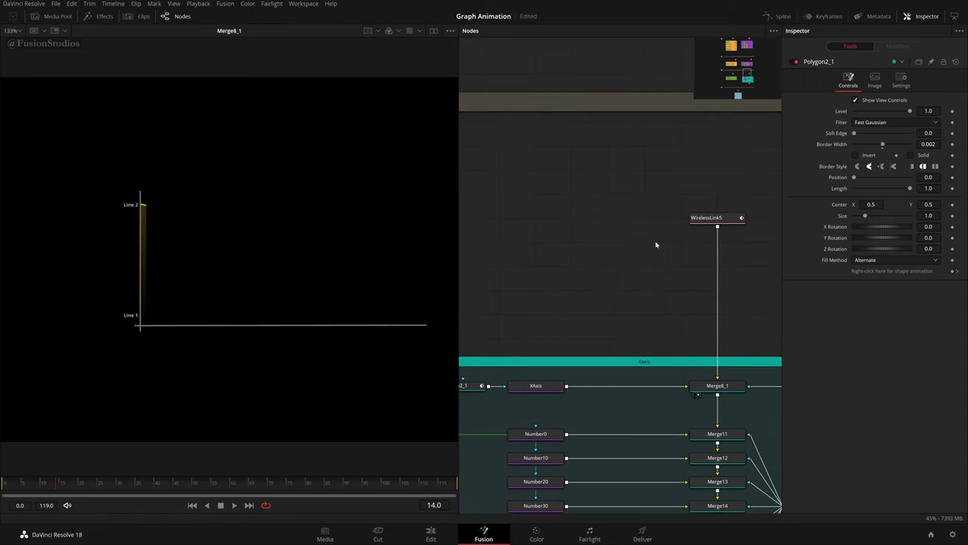
click(714, 222)
scroll(585, 269, down, 2)
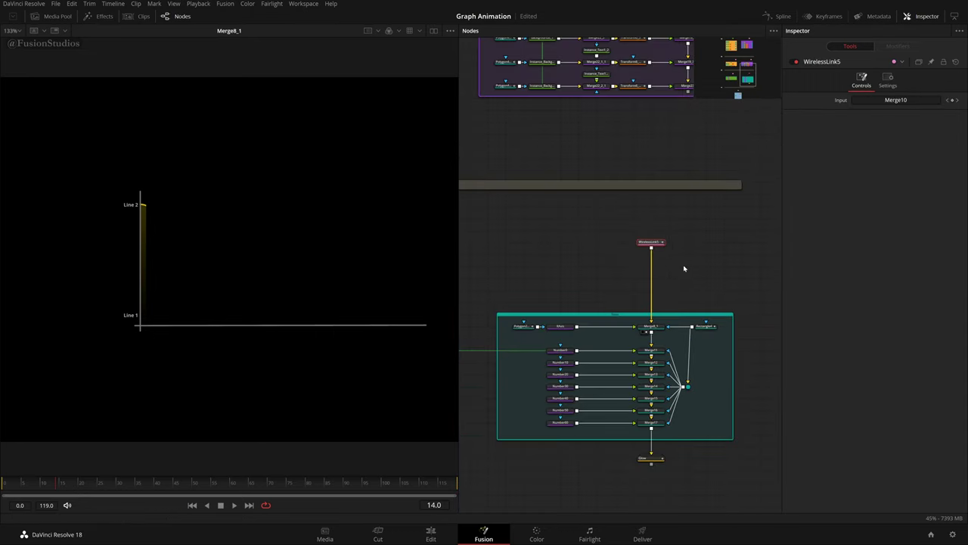
scroll(654, 248, up, 1)
drag(513, 284, 811, 241)
drag(547, 268, 504, 288)
scroll(609, 334, down, 1)
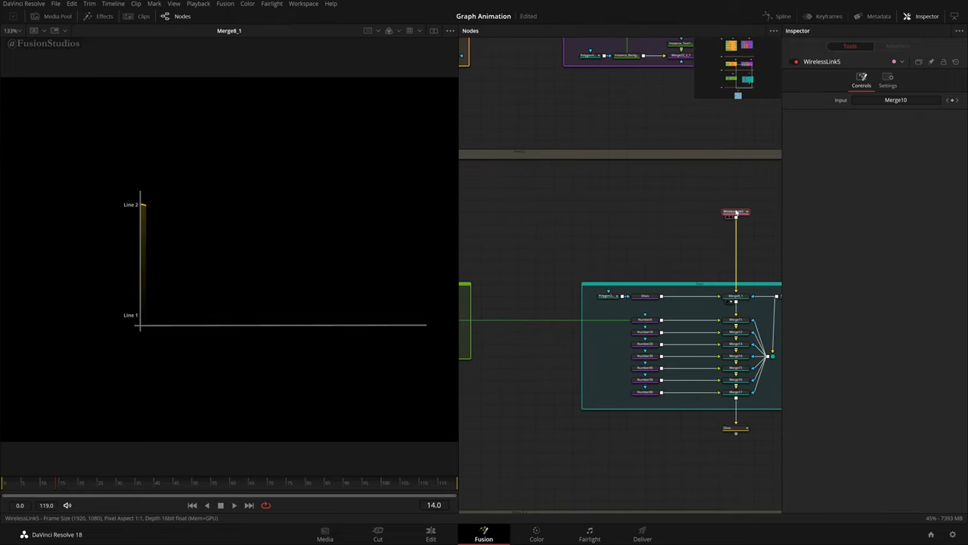
mouse_move(735, 215)
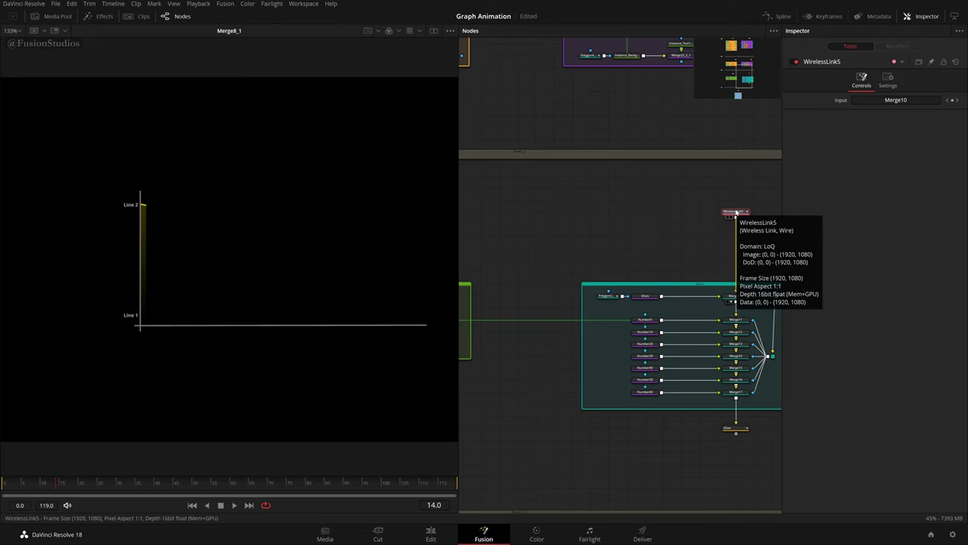
key(Delete)
- Connect the output of Merge10 in the Yaxis section directly to the background input of Merge8_1
drag(597, 260, 577, 279)
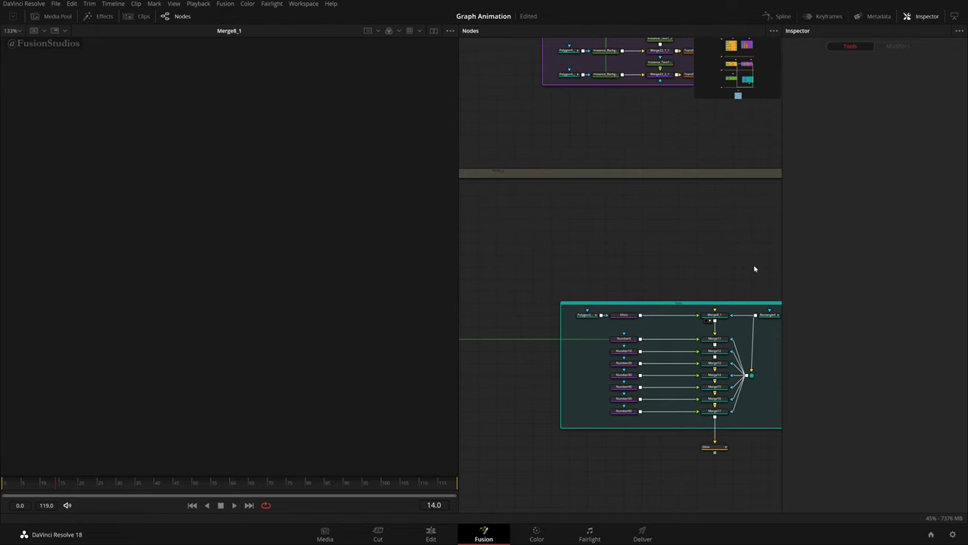
drag(691, 264, 786, 244)
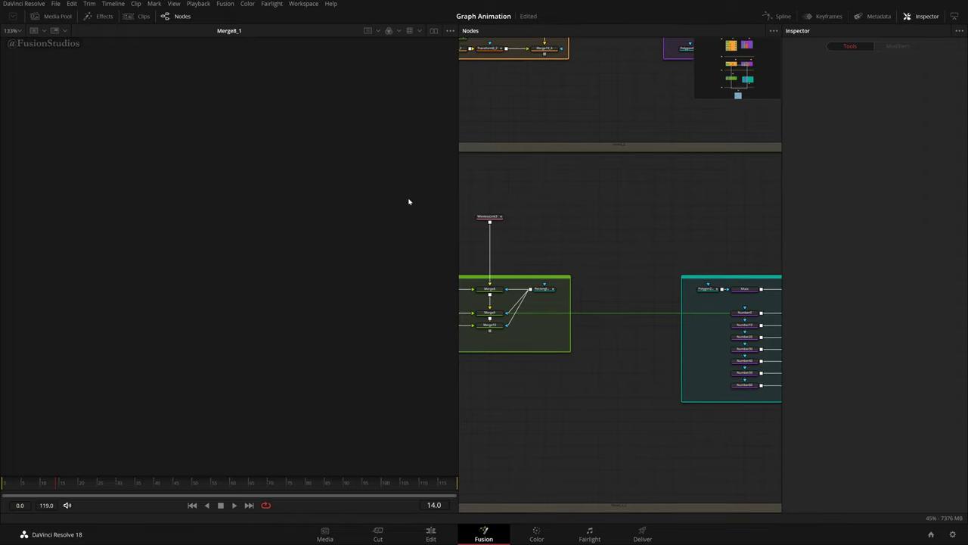
drag(490, 330, 719, 293)
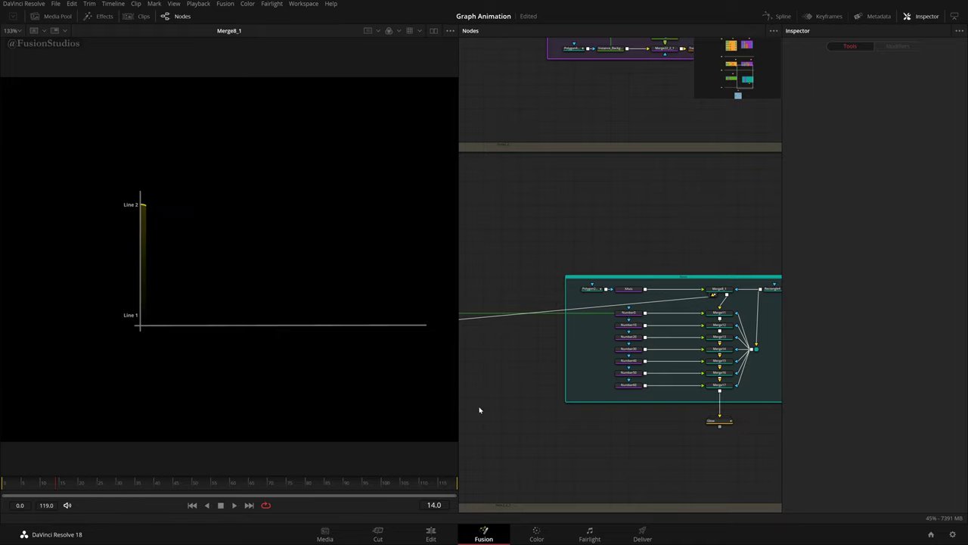
- Examine the long wire between the Yaxis and Xaxis sections across the node tree and disconnect it from Merge8_1
scroll(517, 385, left, 5)
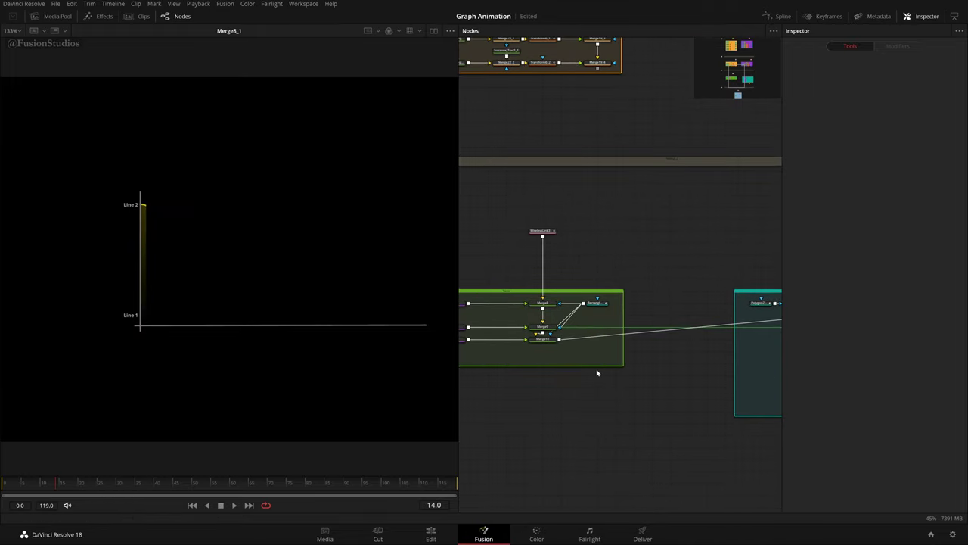
scroll(673, 372, right, 2)
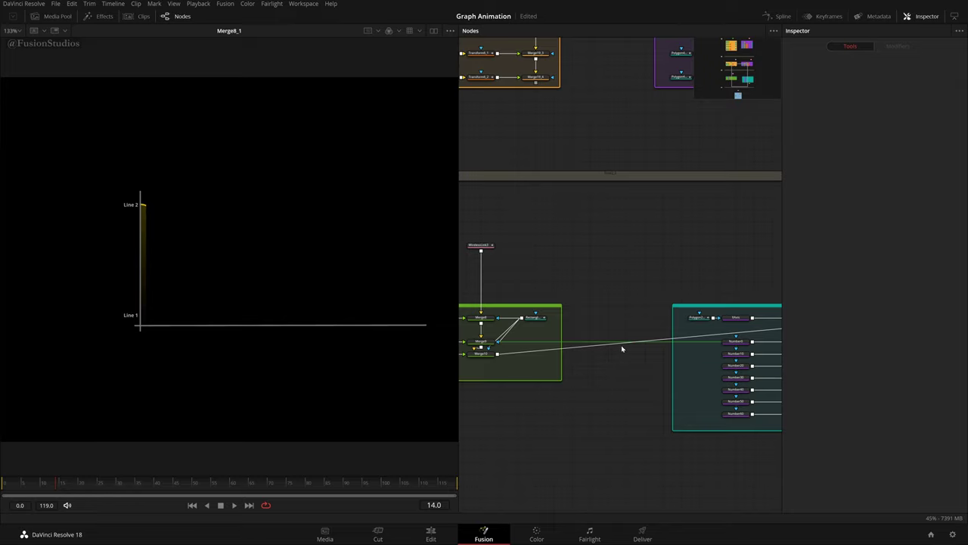
scroll(640, 301, down, 3)
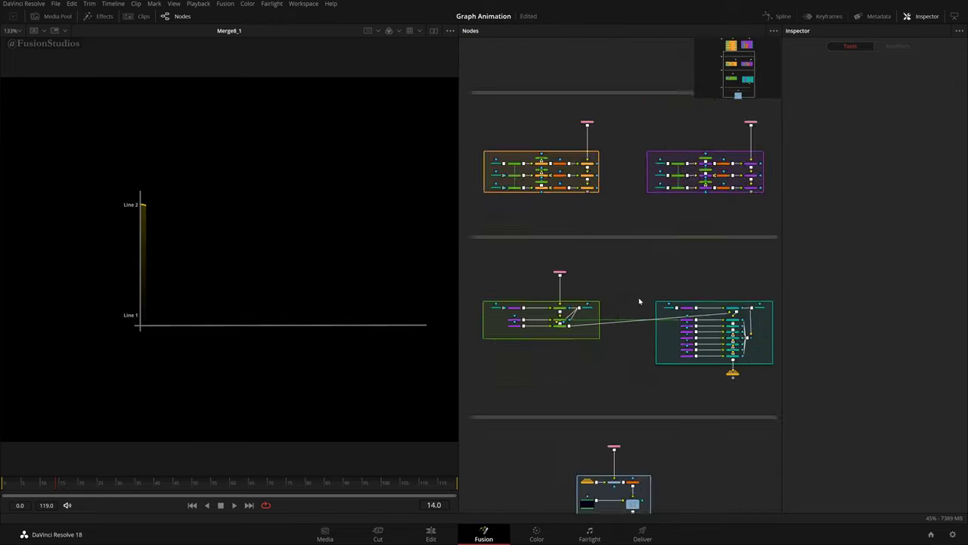
scroll(640, 301, up, 3)
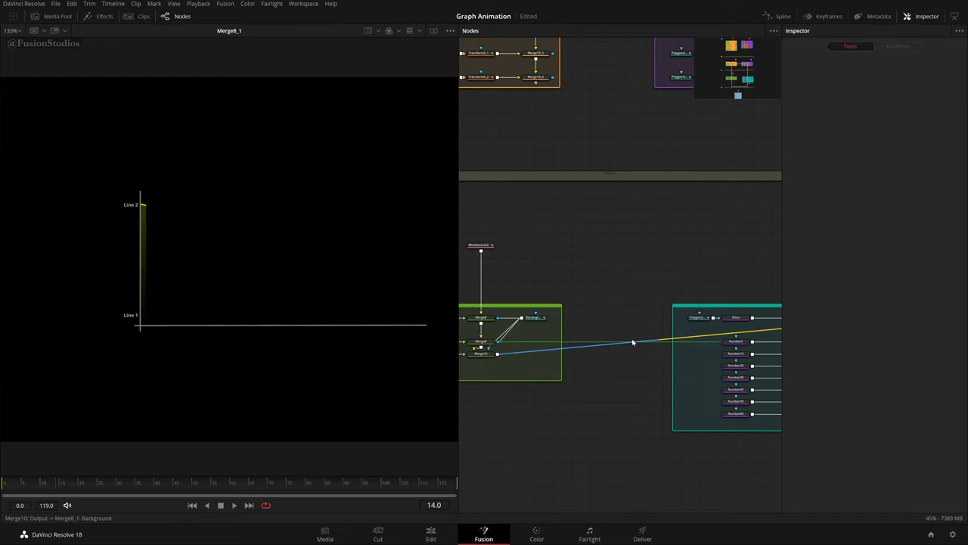
drag(634, 342, 653, 364)
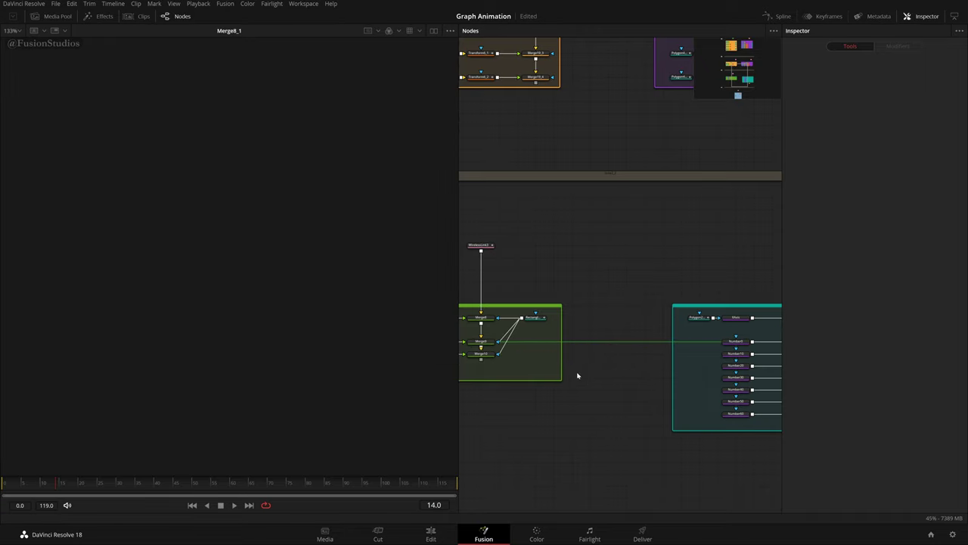
- Add a new Wireless Link node and place it above Merge8_1, outside the Xaxis group
click(482, 245)
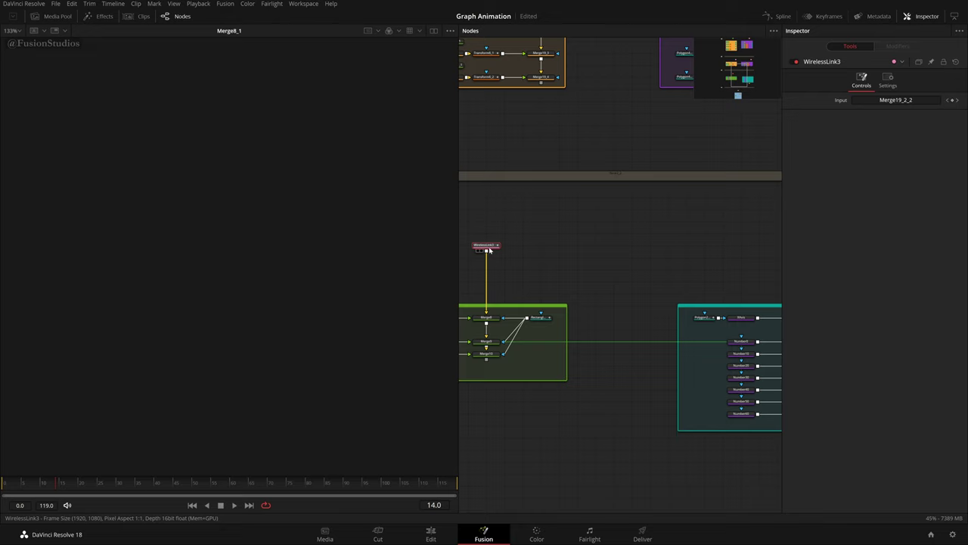
scroll(636, 280, right, 3)
key(shift+space)
text(bg)
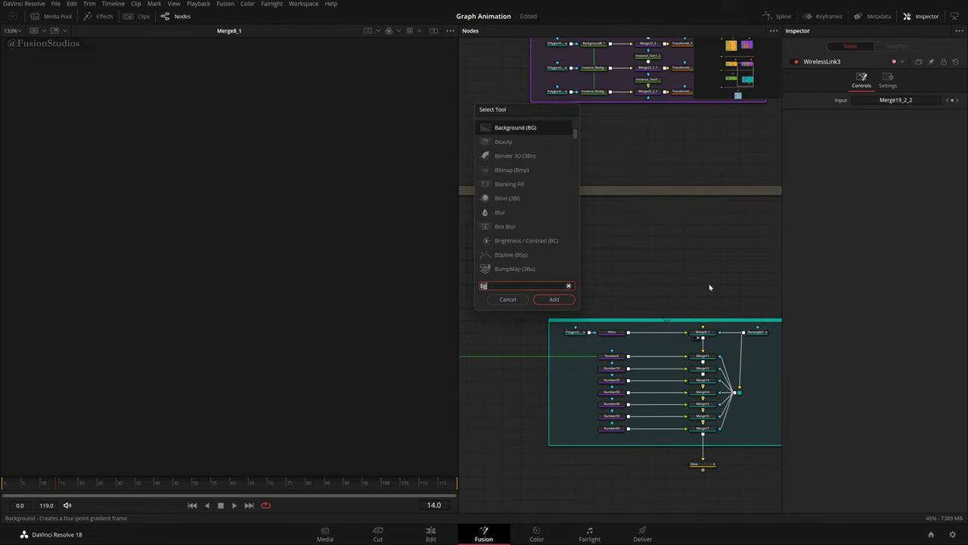
key(BackSpace)
key(BackSpace)
text(wi)
key(Return)
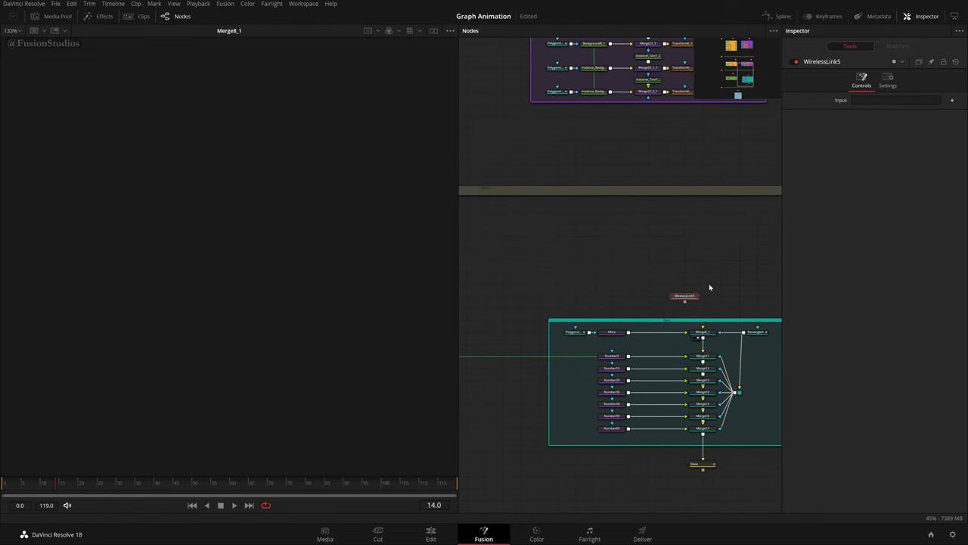
drag(688, 301, 773, 293)
- Set the node color of WirelessLink5 to Pink
scroll(760, 303, down, 3)
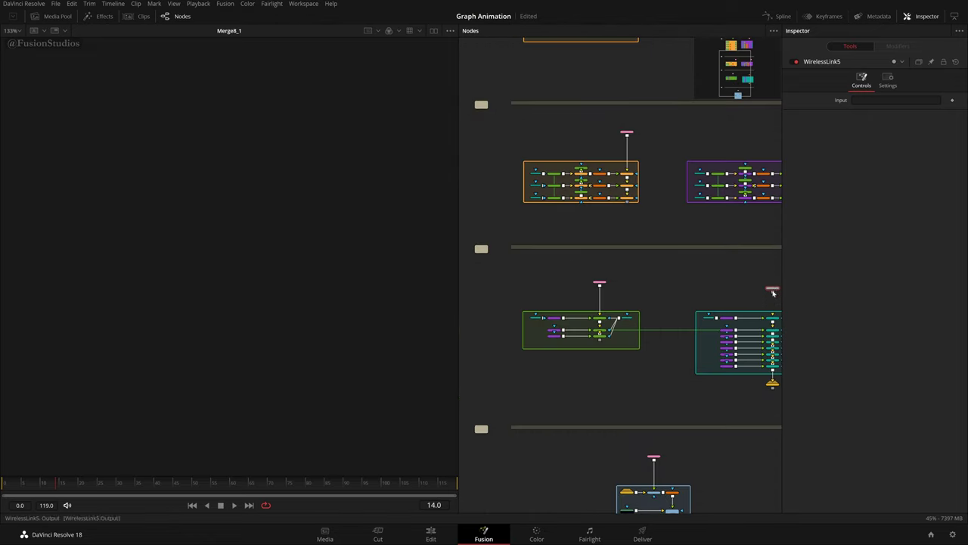
scroll(774, 303, up, 4)
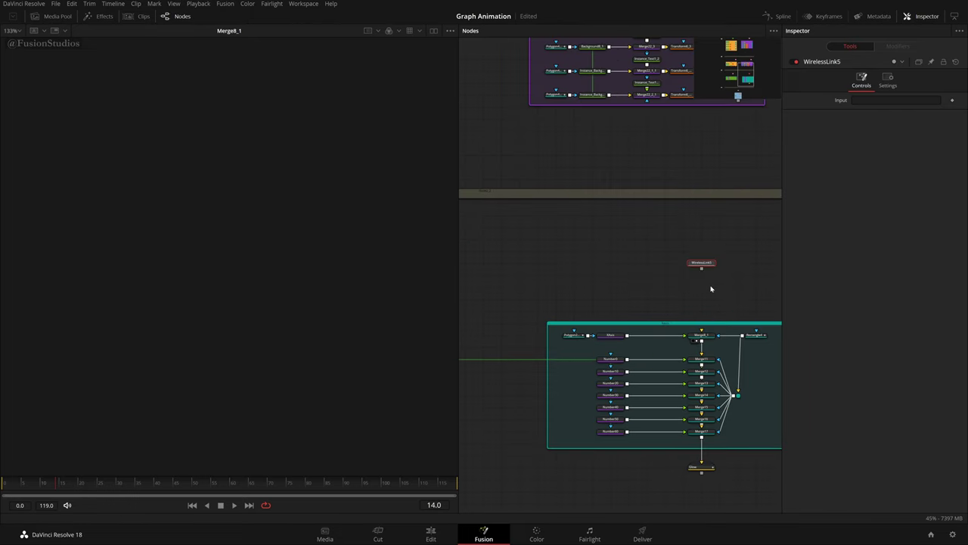
right_click(709, 271)
mouse_move(763, 477)
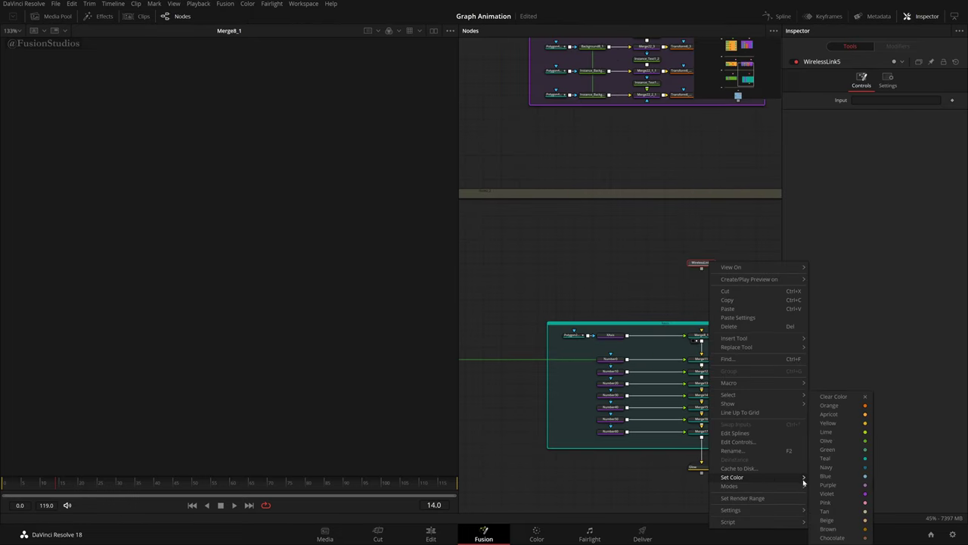
click(843, 499)
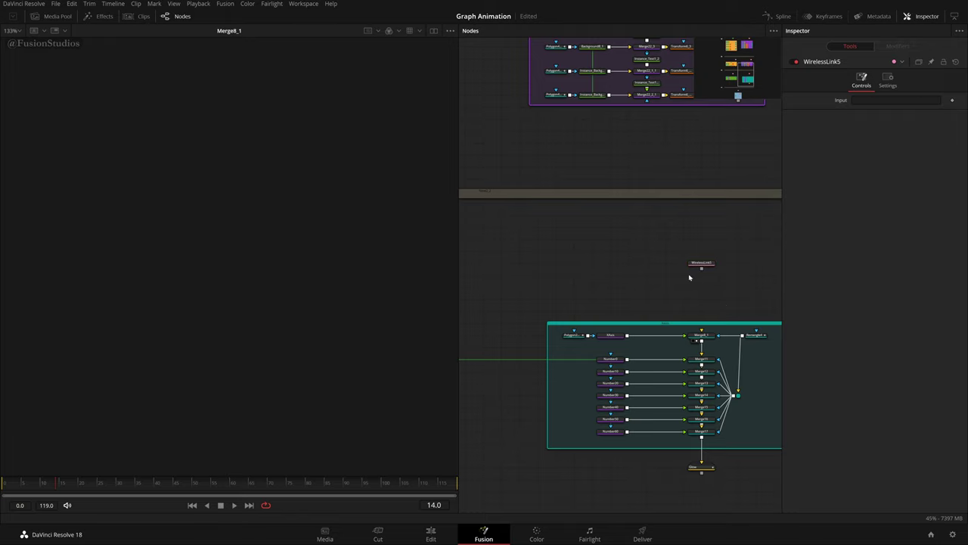
- Copy the name of the Merge10 node in the Yaxis section without renaming it
drag(626, 281, 746, 277)
drag(577, 285, 629, 288)
drag(728, 240, 480, 284)
scroll(634, 301, left, 5)
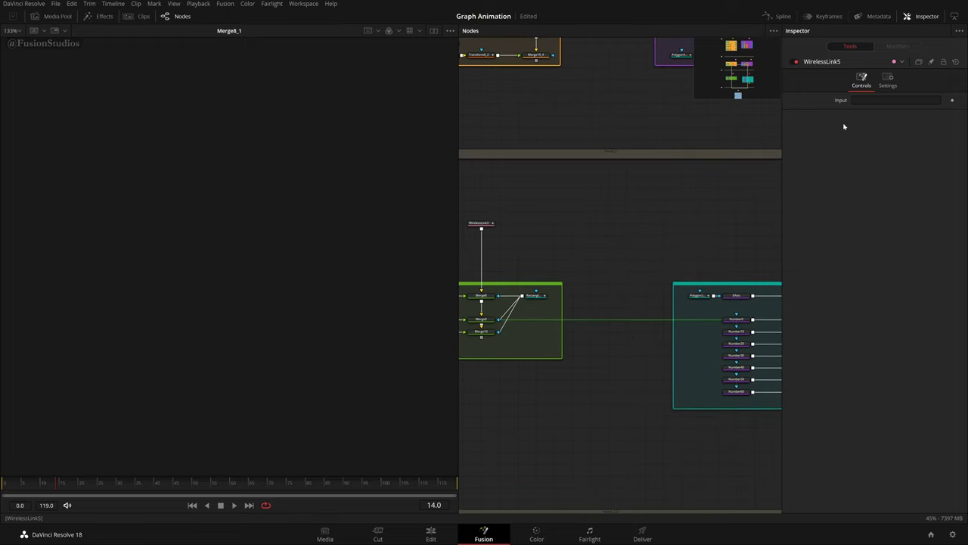
scroll(628, 242, up, 4)
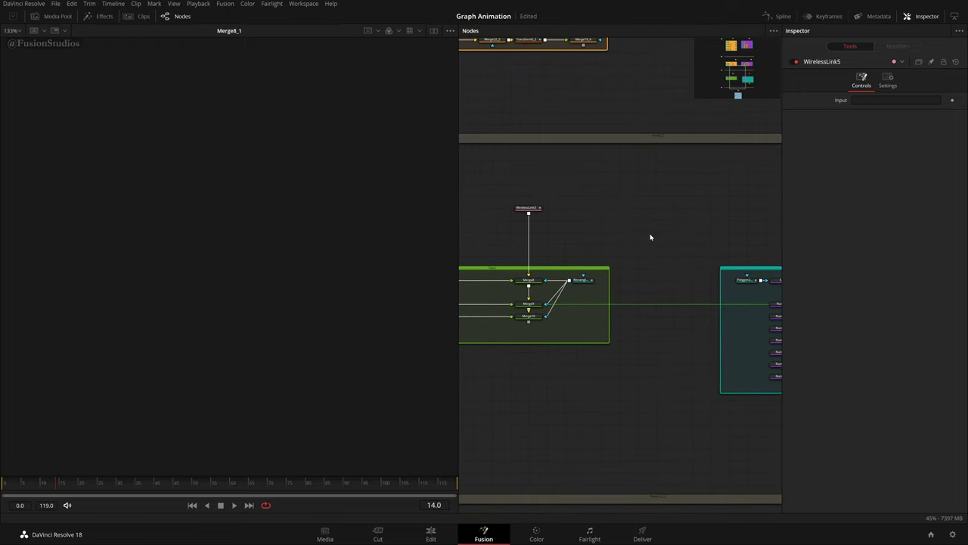
drag(678, 207, 717, 189)
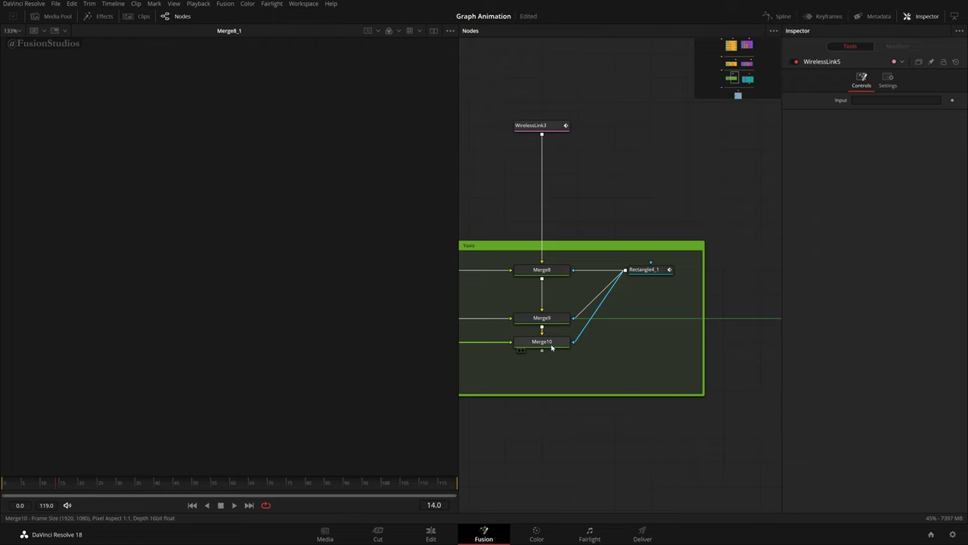
click(551, 347)
key(F2)
key(ctrl+c)
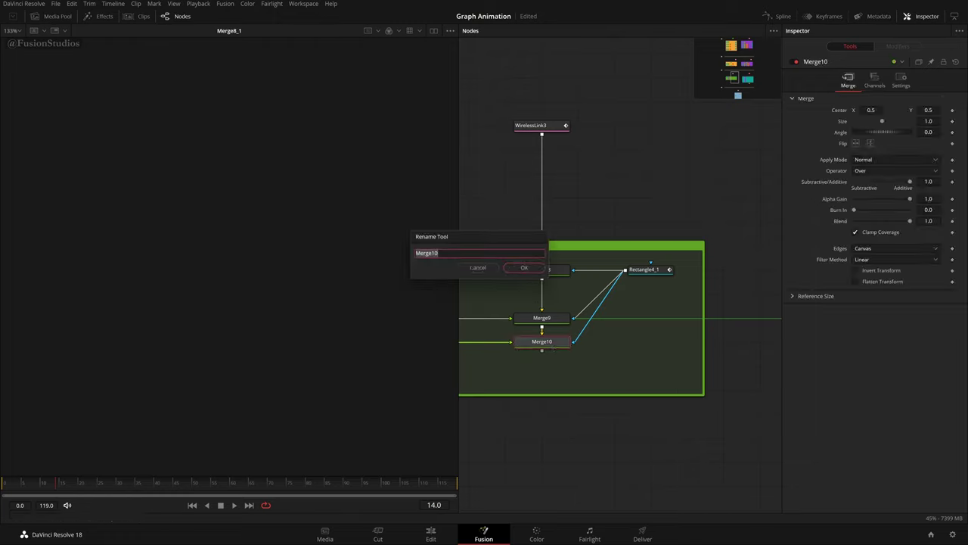
click(486, 270)
- Paste Merge10 as the input of WirelessLink5
drag(638, 309, 287, 363)
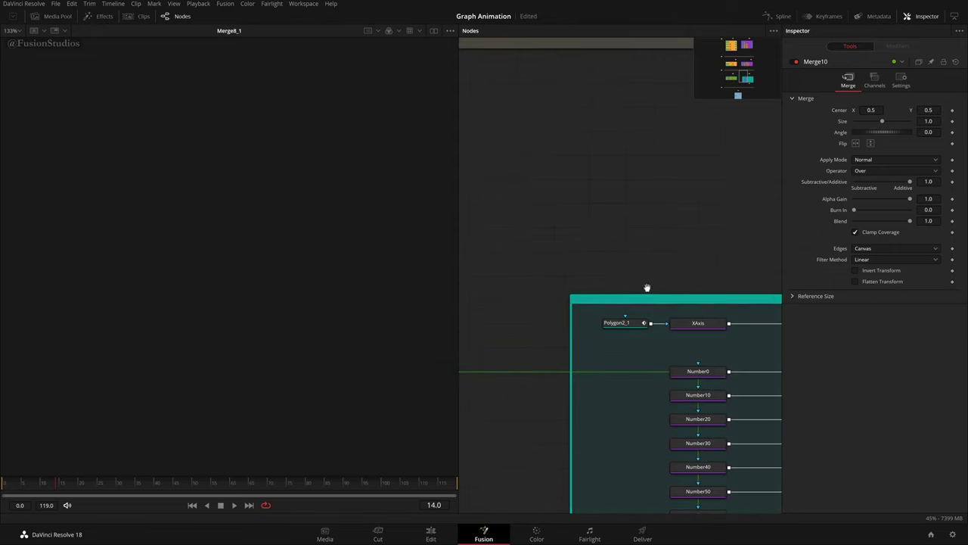
drag(648, 287, 486, 334)
click(719, 227)
click(892, 102)
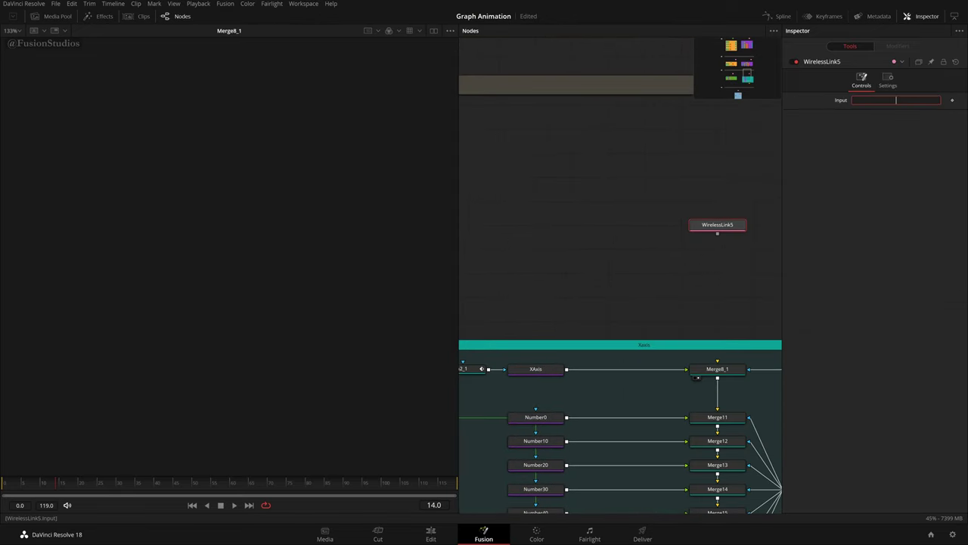
key(ctrl+v)
key(Return)
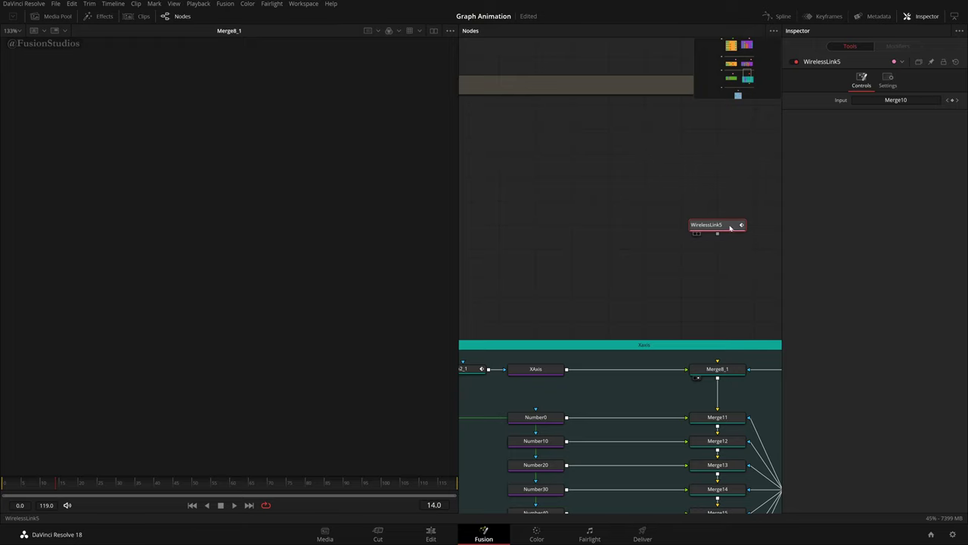
- Clear the input of WirelessLink5
scroll(733, 212, down, 4)
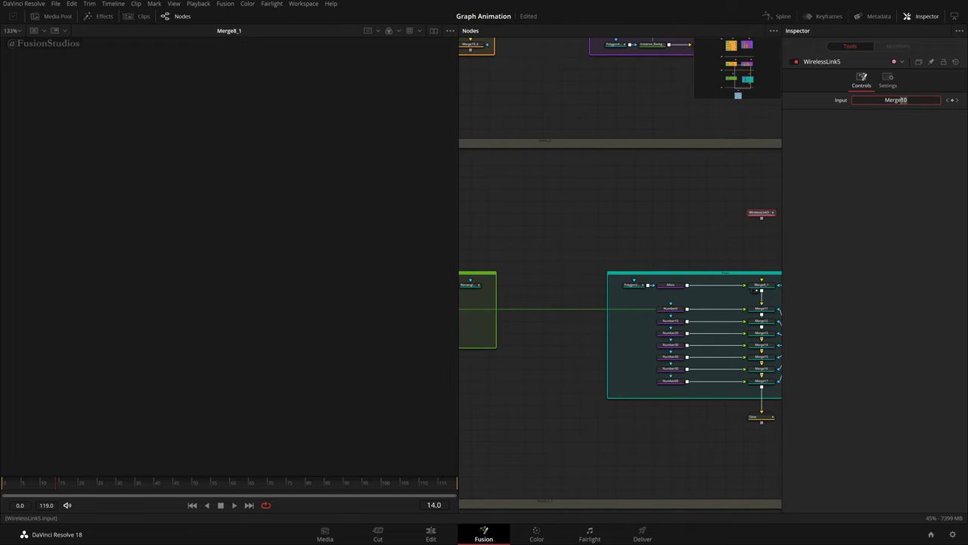
key(BackSpace)
click(771, 214)
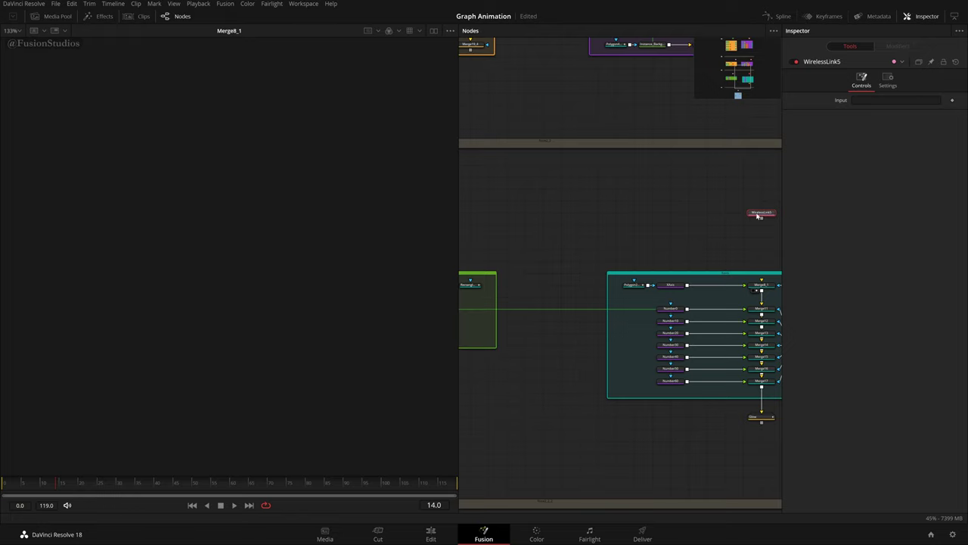
- Assign the Merge10 node itself as the input of WirelessLink5 and connect the link's output to Merge8_1
drag(596, 240, 718, 206)
drag(543, 291, 863, 143)
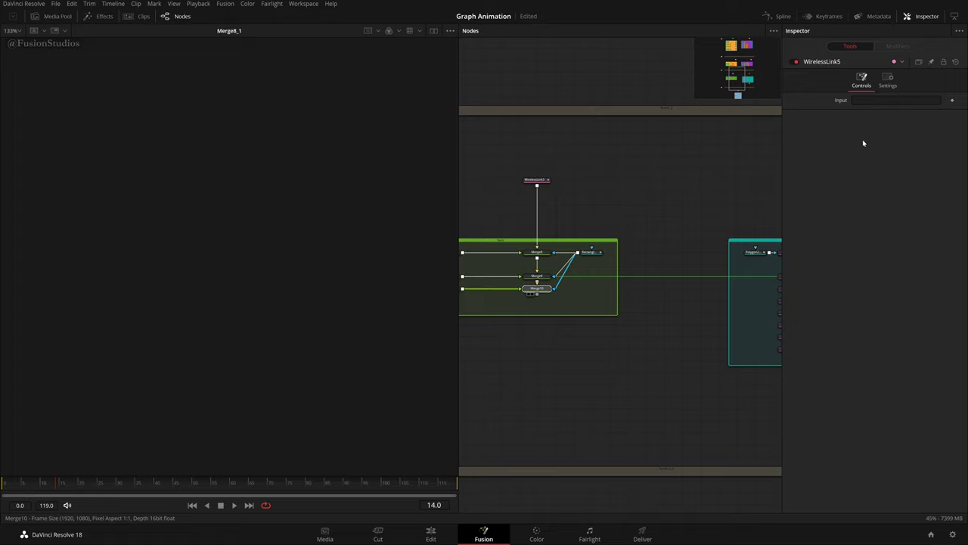
drag(903, 103, 900, 99)
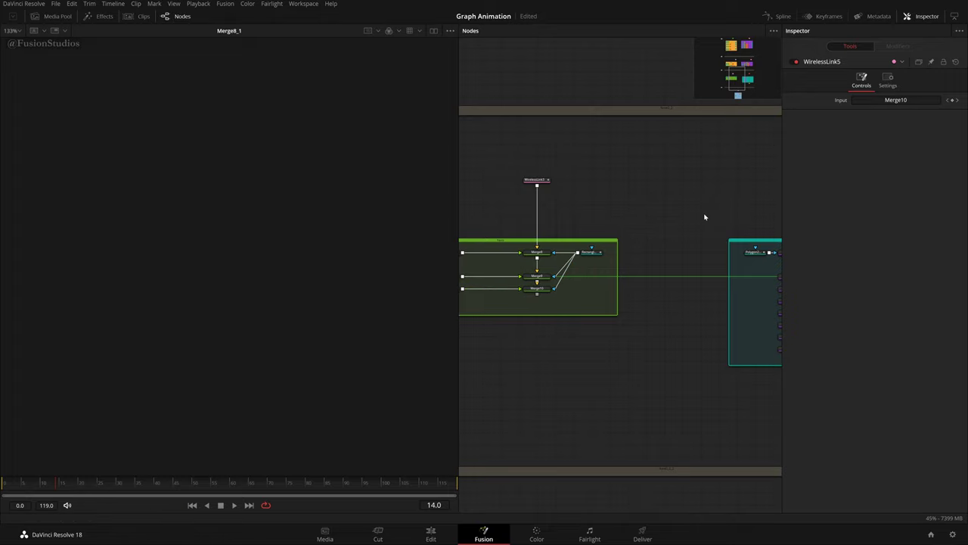
drag(710, 222, 625, 242)
drag(761, 212, 633, 286)
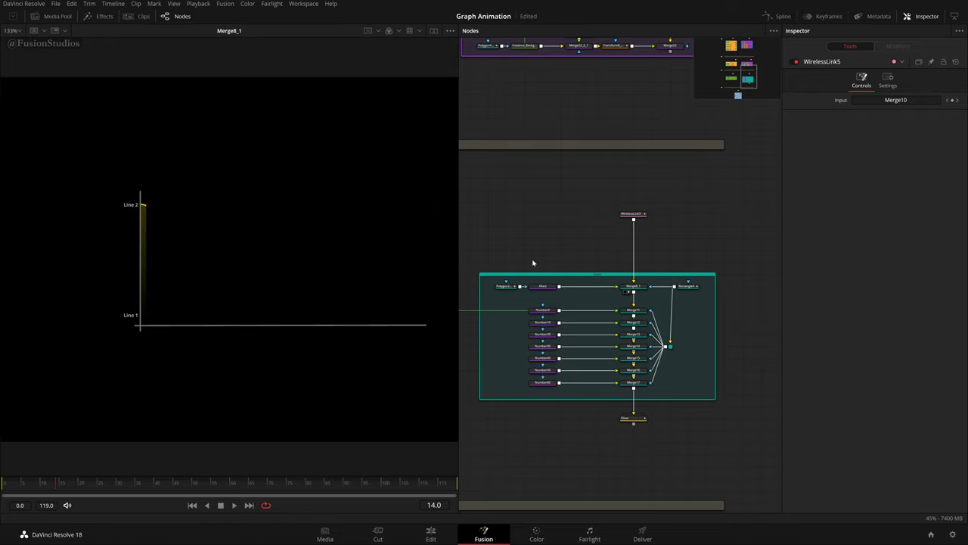
- Save the project with the WirelessLink5 connection in place
drag(533, 263, 691, 264)
scroll(586, 255, down, 2)
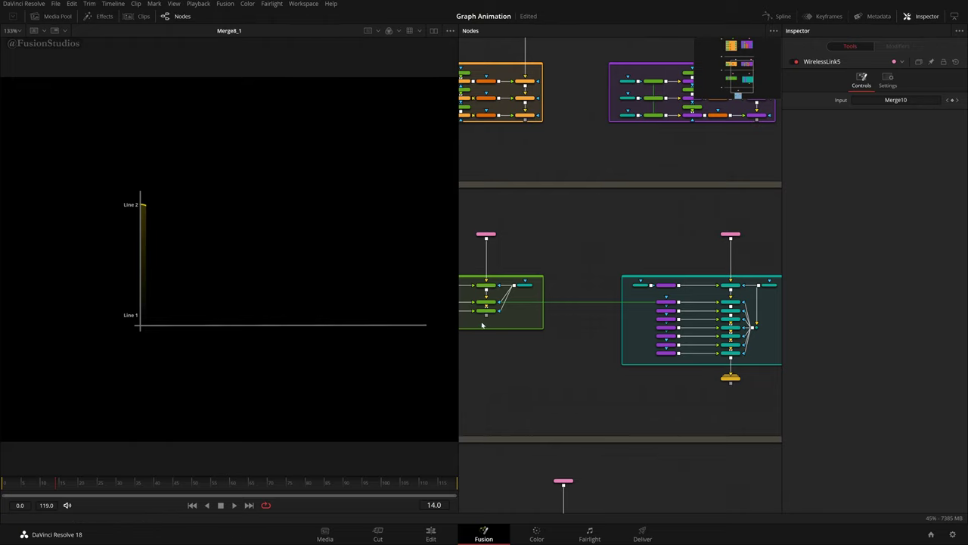
scroll(746, 240, up, 2)
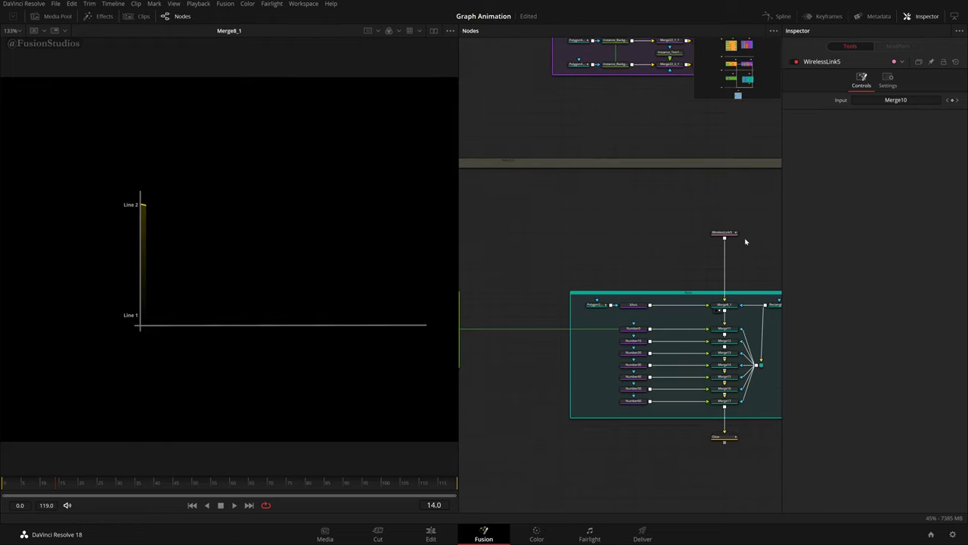
scroll(709, 281, up, 2)
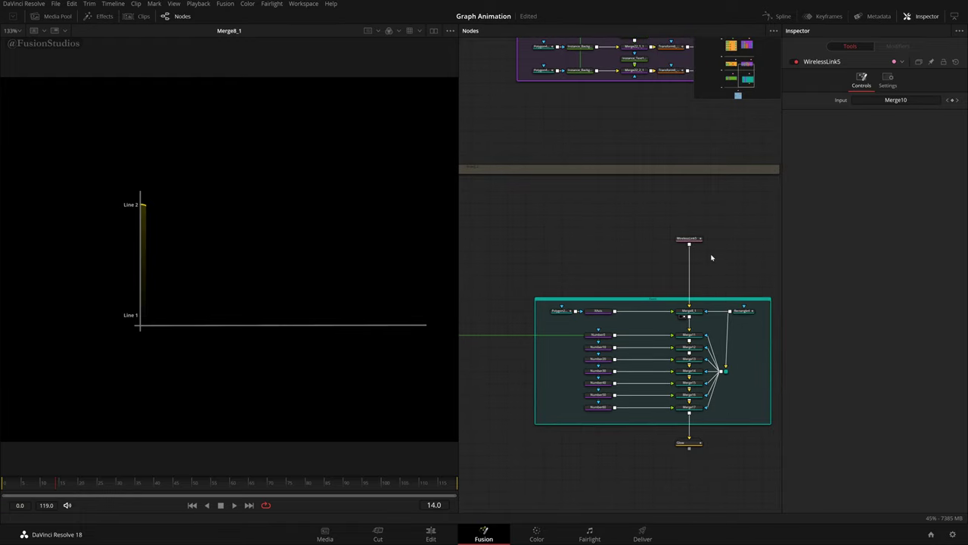
key(ctrl+s)
- Show Number0 from the Xaxis section in the viewer, followed by Merge11, Merge12 and Merge13 one after another
scroll(711, 276, up, 3)
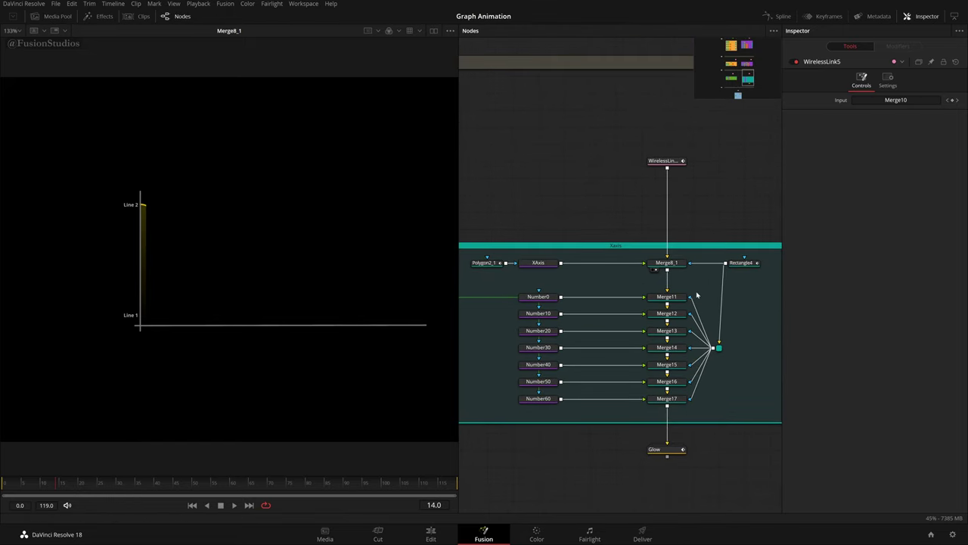
drag(538, 296, 266, 309)
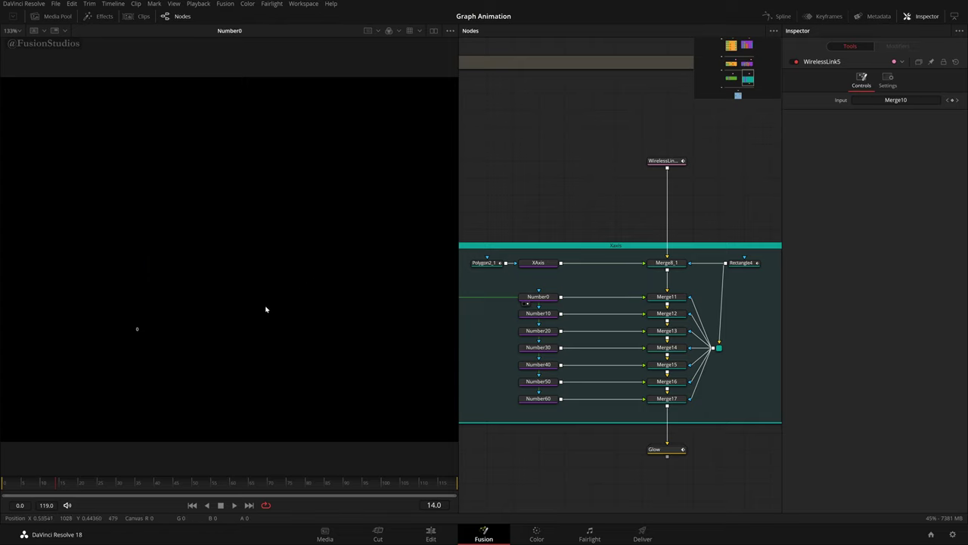
drag(667, 297, 139, 333)
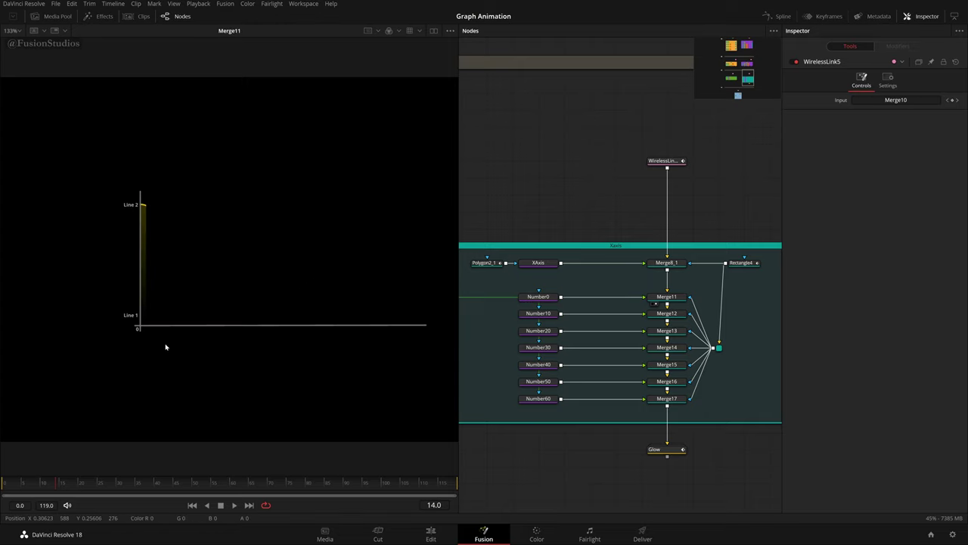
drag(667, 313, 193, 345)
drag(666, 331, 363, 326)
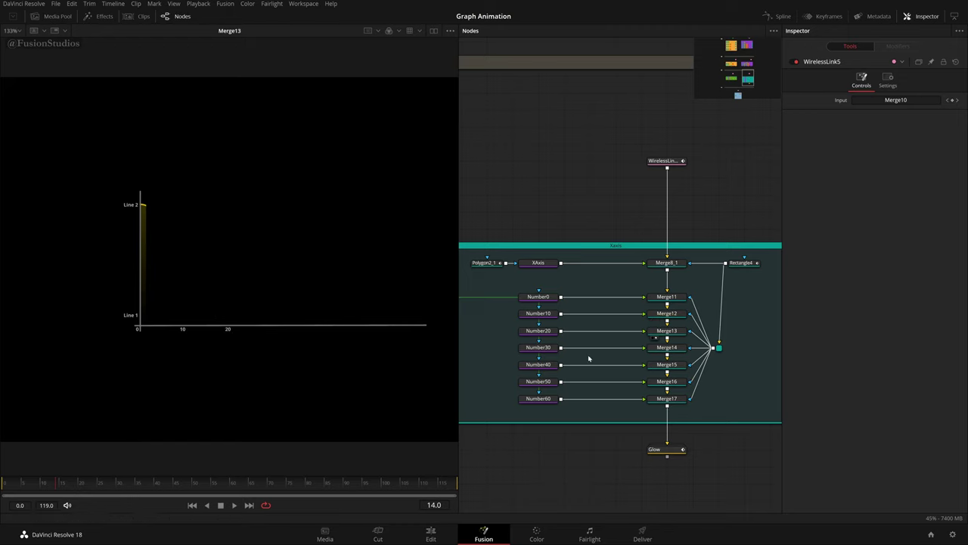
- Show Merge14 through Merge17 in the viewer one by one, ending with the Glow node below the Xaxis section
click(655, 355)
click(654, 372)
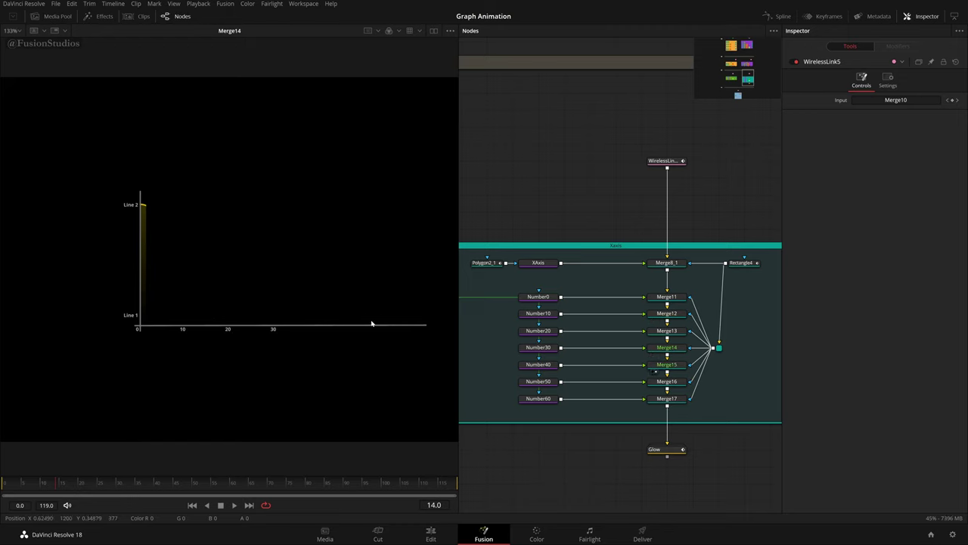
click(654, 389)
click(655, 406)
drag(735, 453, 683, 446)
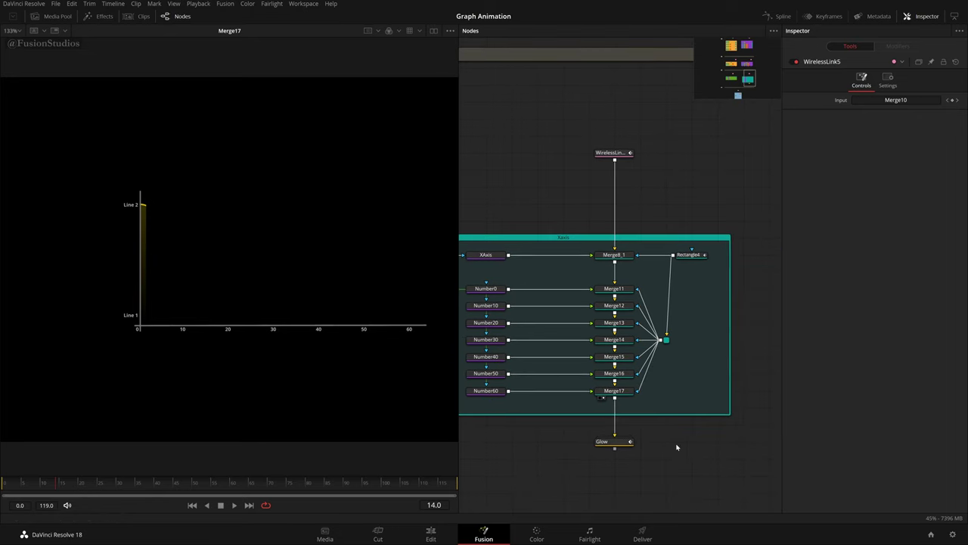
click(623, 445)
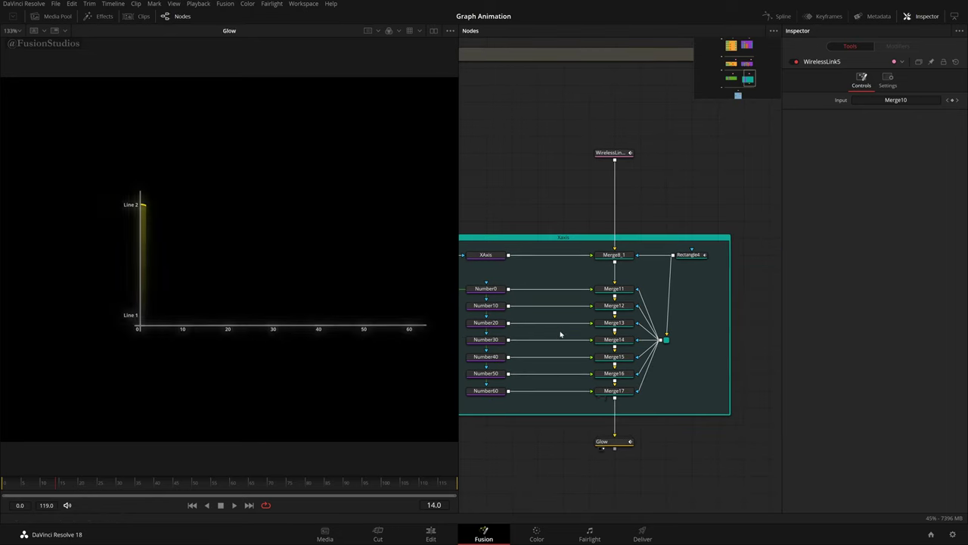
- Inspect the Xaxis mask Rectangle4 with its pipe router and the Yaxis mask Rectangle4_1, scrubbing the early frames to check the reveal
scroll(757, 324, right, 2)
drag(682, 255, 641, 405)
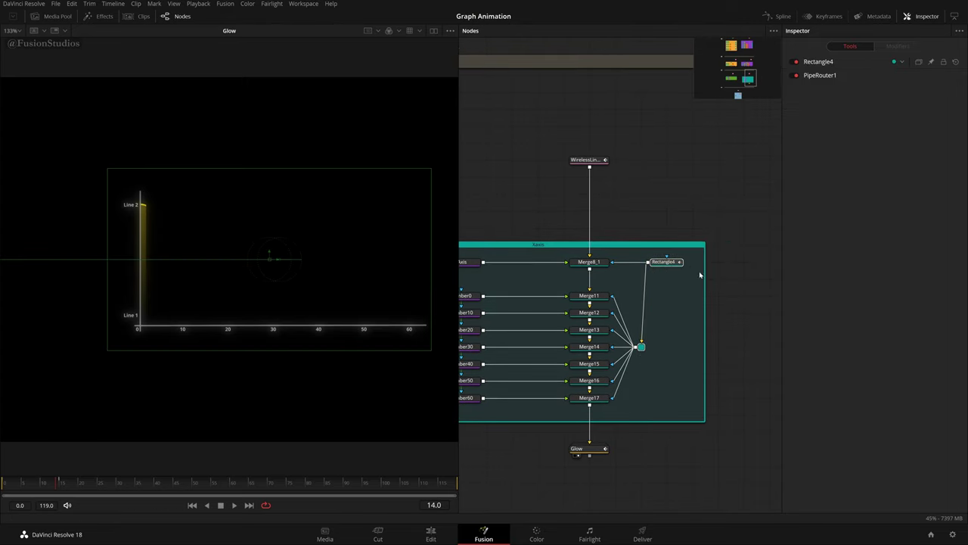
scroll(739, 223, left, 10)
click(662, 232)
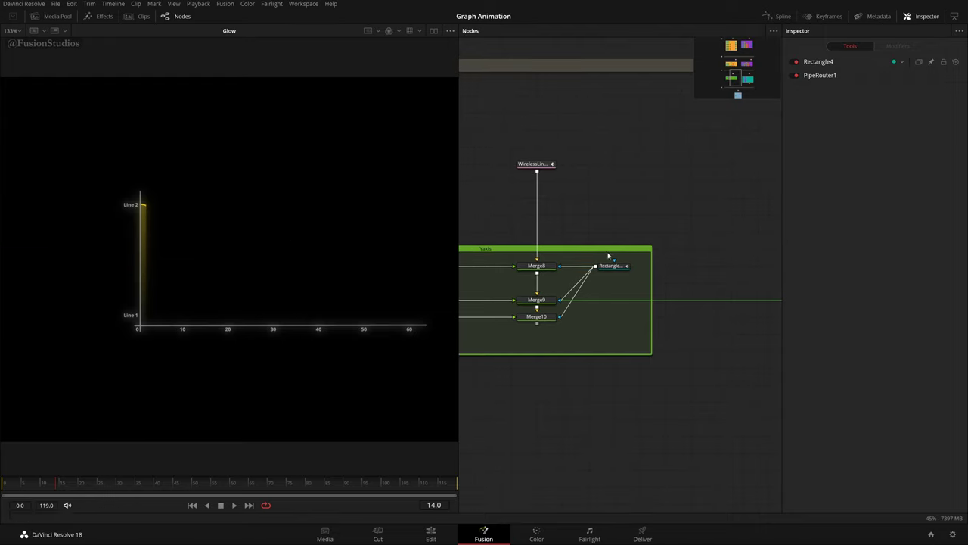
drag(598, 233, 666, 234)
click(683, 269)
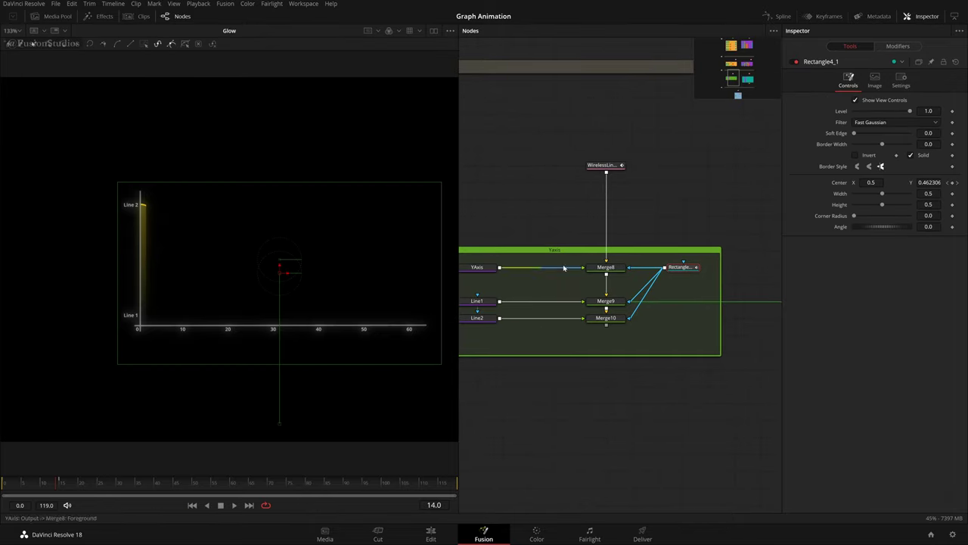
mouse_move(47, 485)
mouse_down()
mouse_move(12, 489)
mouse_move(58, 486)
mouse_up()
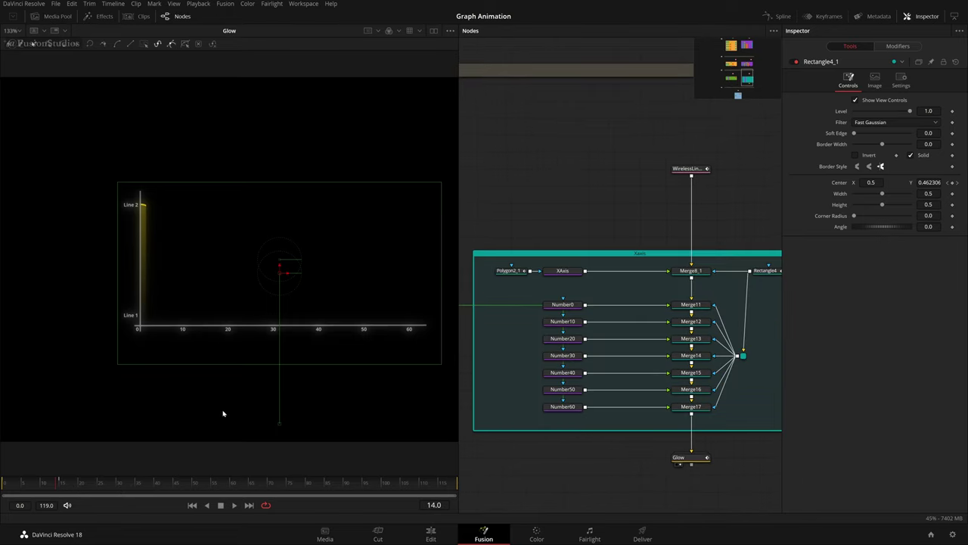
- Select Rectangle4 in the Xaxis section and scrub to frame 11 to check its mask animation
drag(649, 349, 534, 350)
click(664, 273)
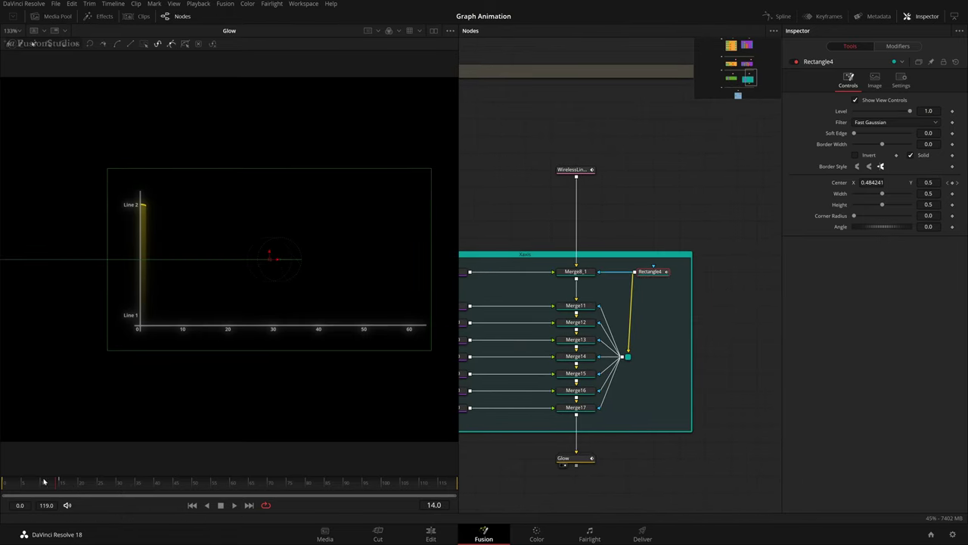
mouse_move(43, 482)
mouse_down()
mouse_move(12, 490)
mouse_move(53, 492)
mouse_up()
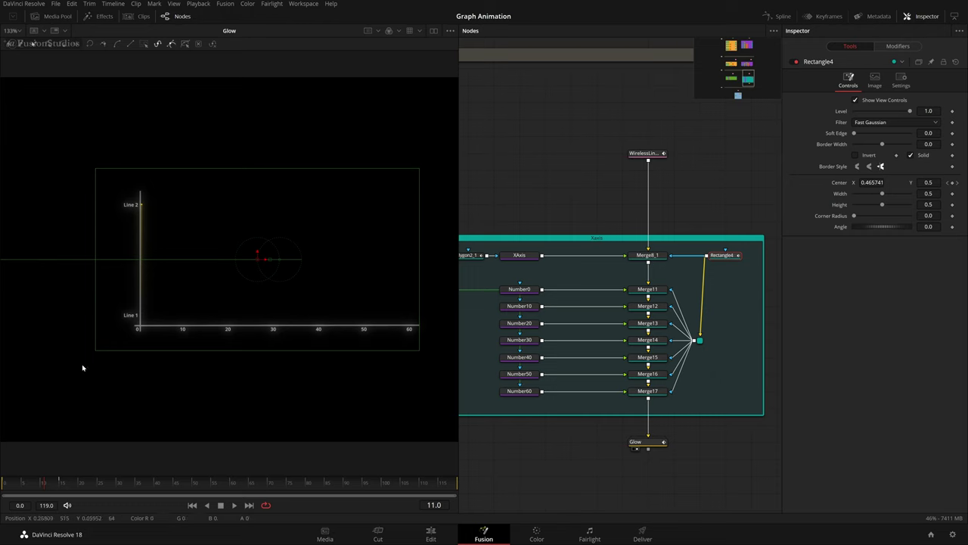
- Turn on the viewer's Checker Underlay and inspect the transparency behind the graph
click(451, 31)
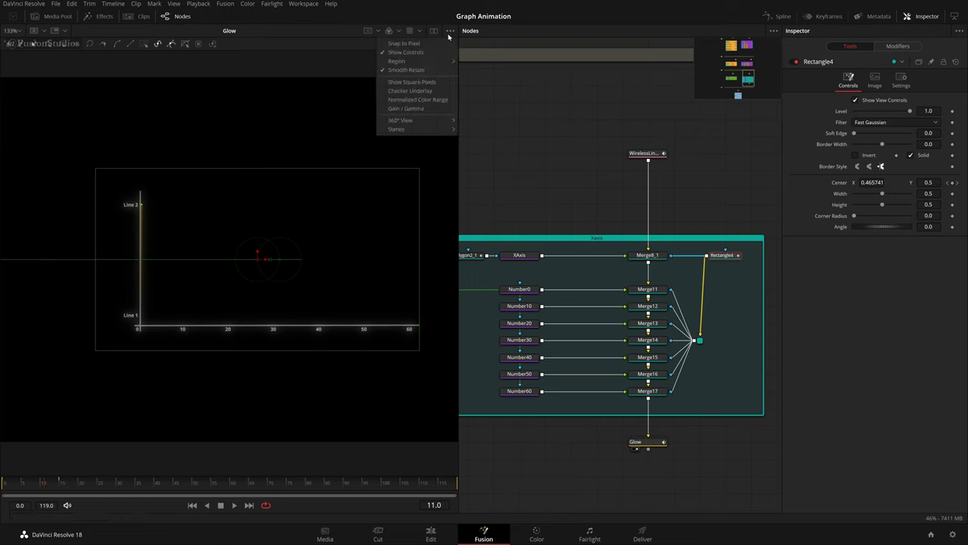
click(434, 90)
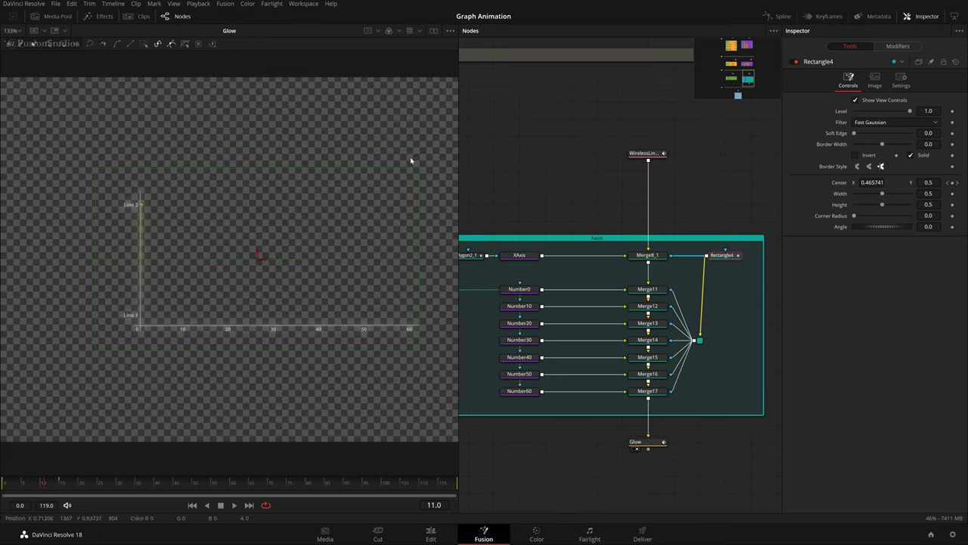
scroll(320, 221, down, 2)
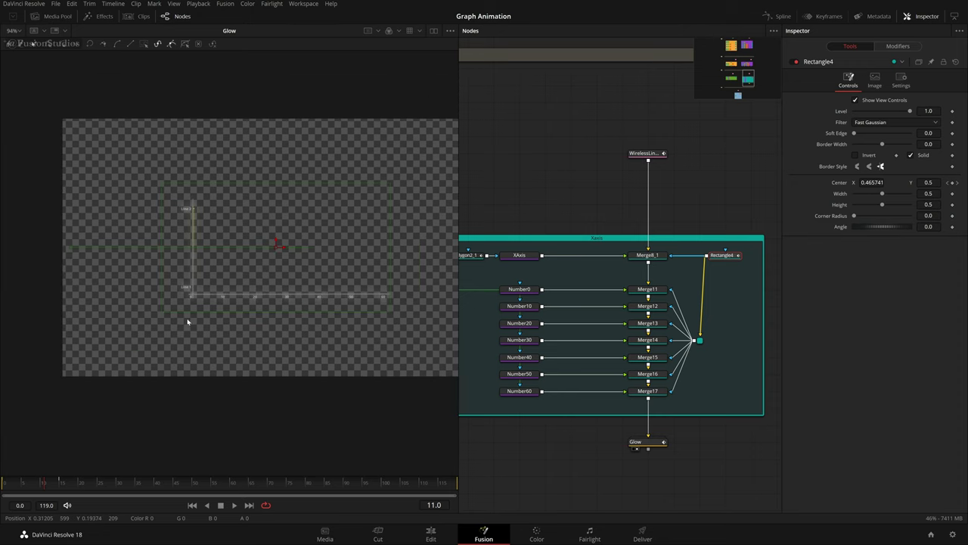
scroll(147, 361, up, 2)
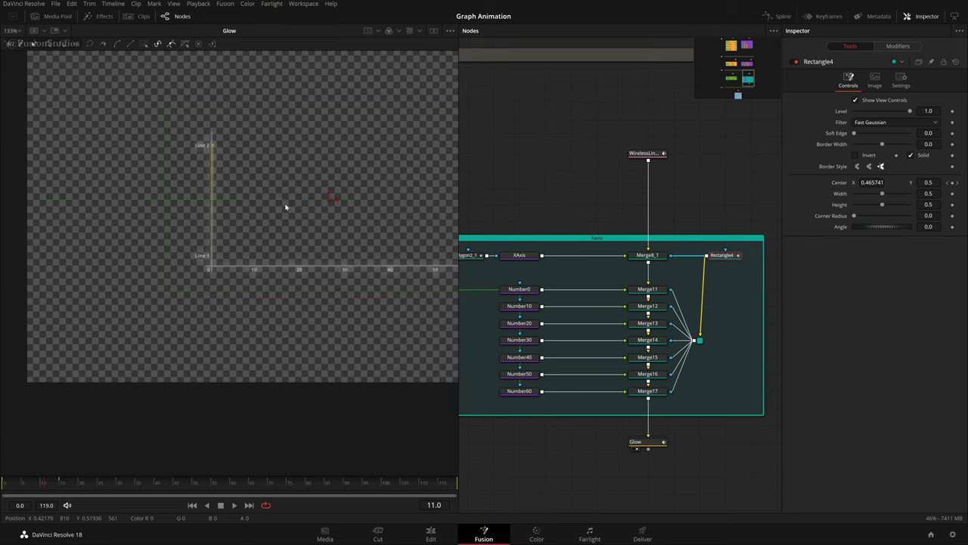
drag(286, 207, 251, 240)
- Fit the image to the viewer and turn off the Checker Underlay
click(15, 33)
click(17, 43)
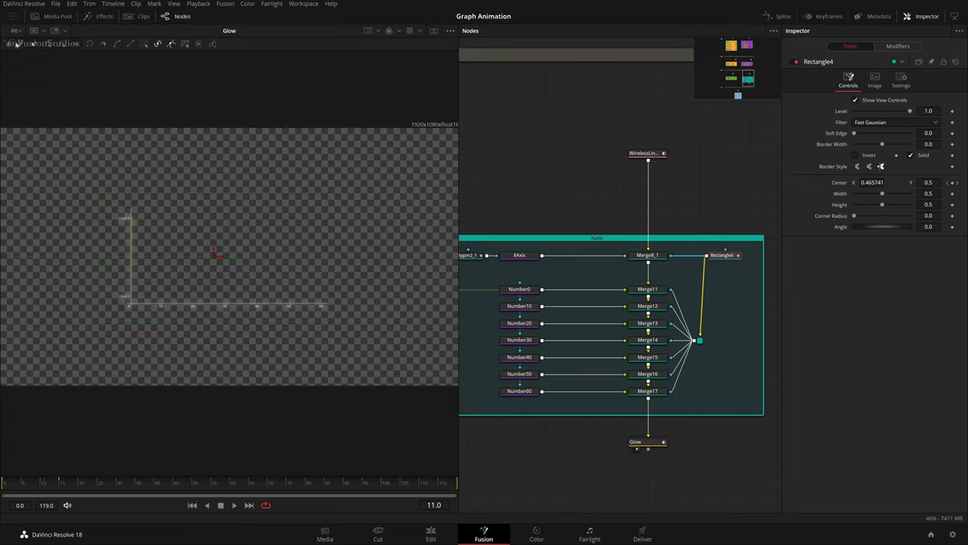
click(450, 30)
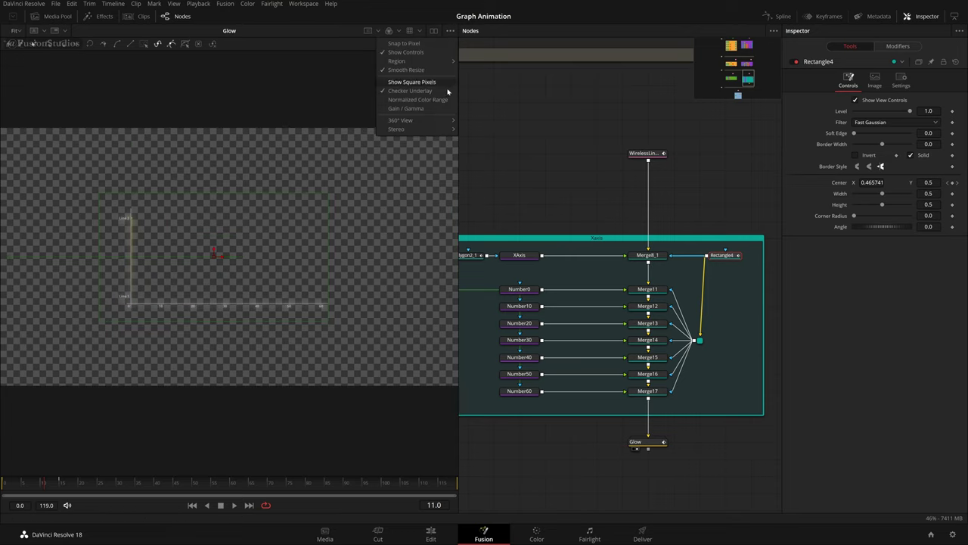
click(435, 90)
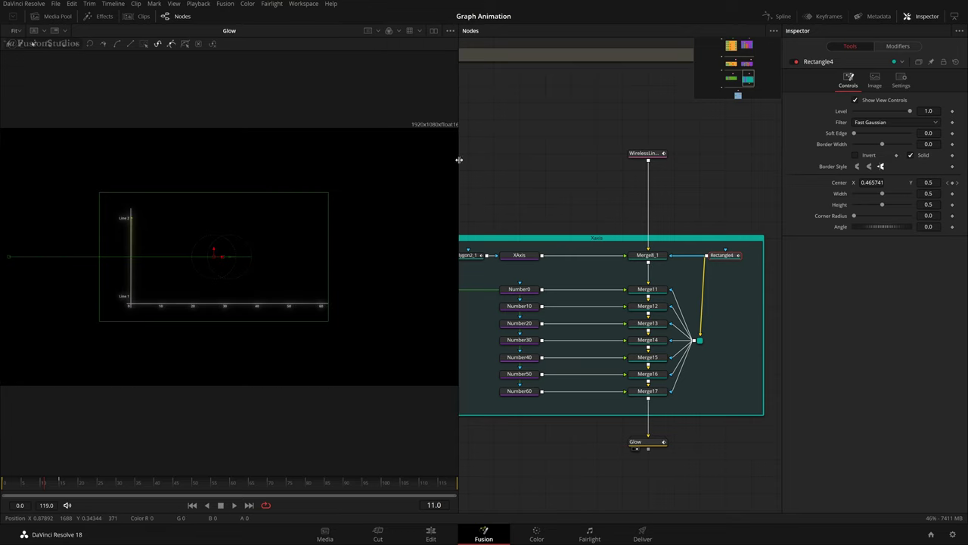
- Move the playhead to the last frame, 119, to display the finished graph
scroll(647, 224, down, 4)
scroll(144, 225, up, 2)
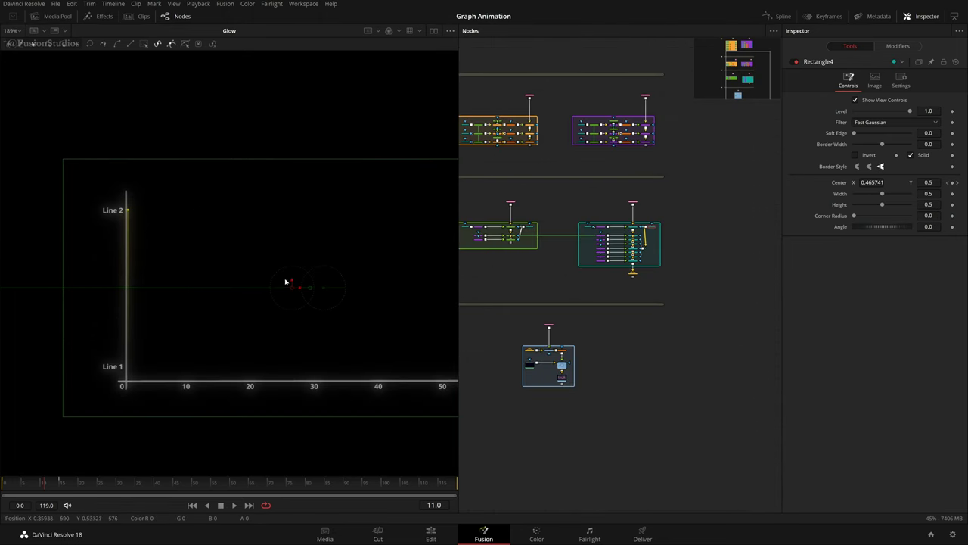
drag(133, 481, 587, 480)
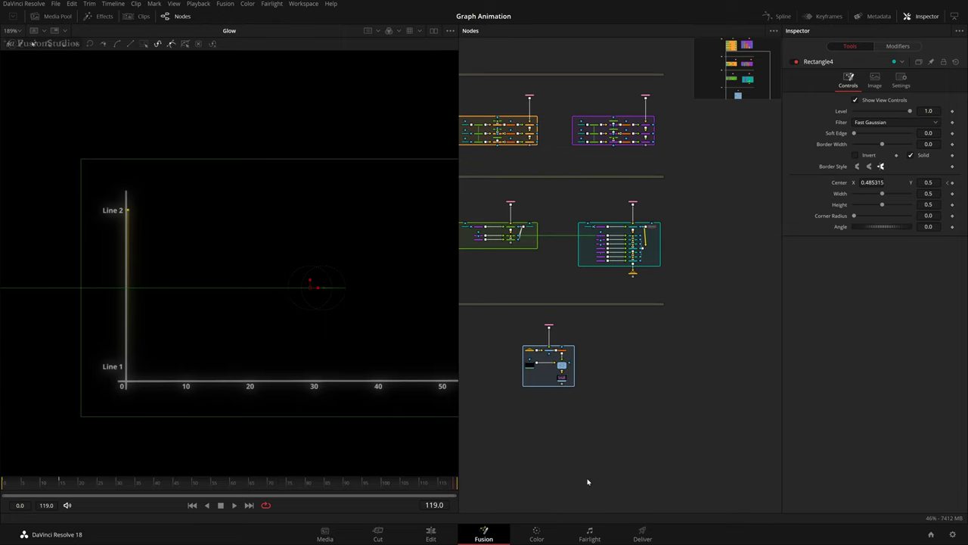
- Examine the YellowGraph section's node layout and compare it with the yellow line and fill in the finished graph
scroll(661, 302, up, 4)
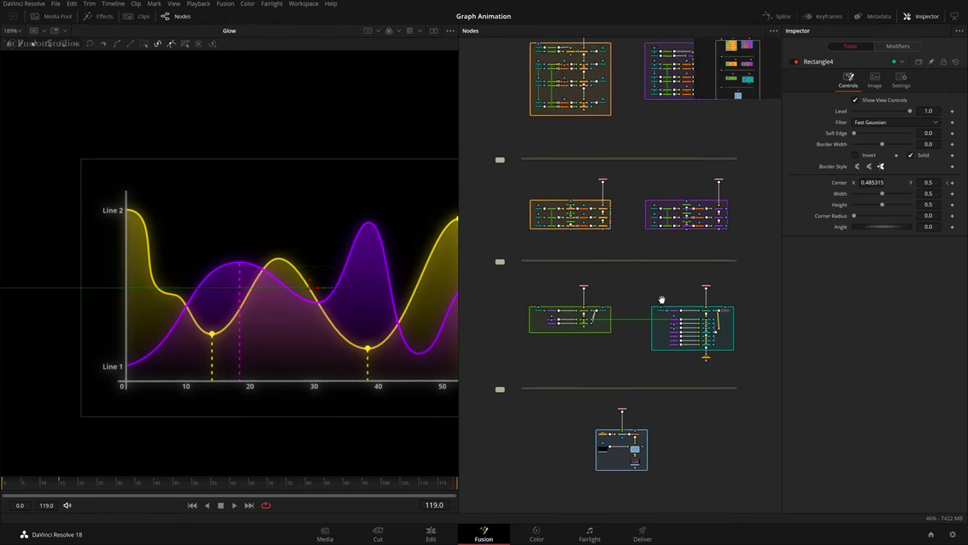
drag(639, 215, 679, 497)
drag(649, 326, 675, 389)
scroll(666, 356, up, 2)
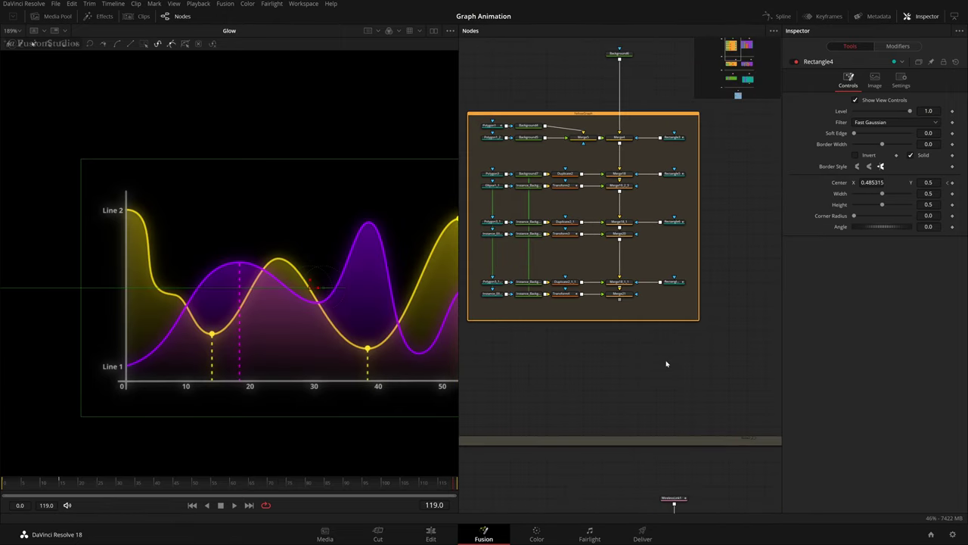
drag(610, 357, 647, 409)
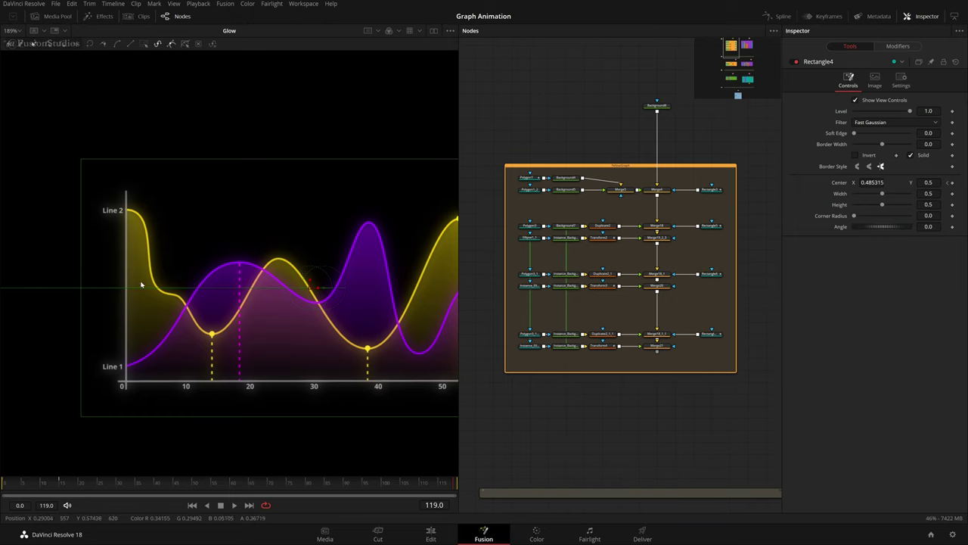
drag(357, 339, 279, 323)
scroll(279, 323, down, 2)
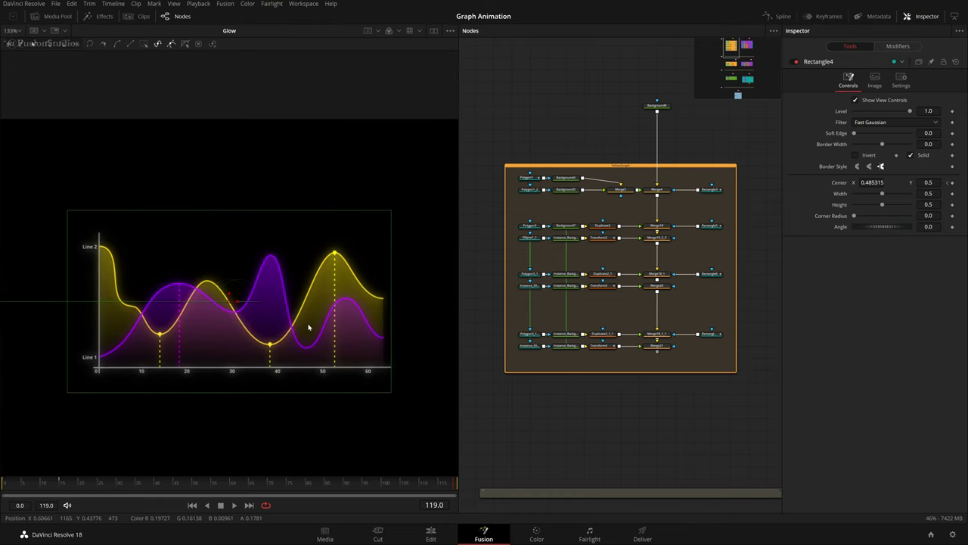
scroll(310, 329, up, 2)
scroll(545, 209, up, 3)
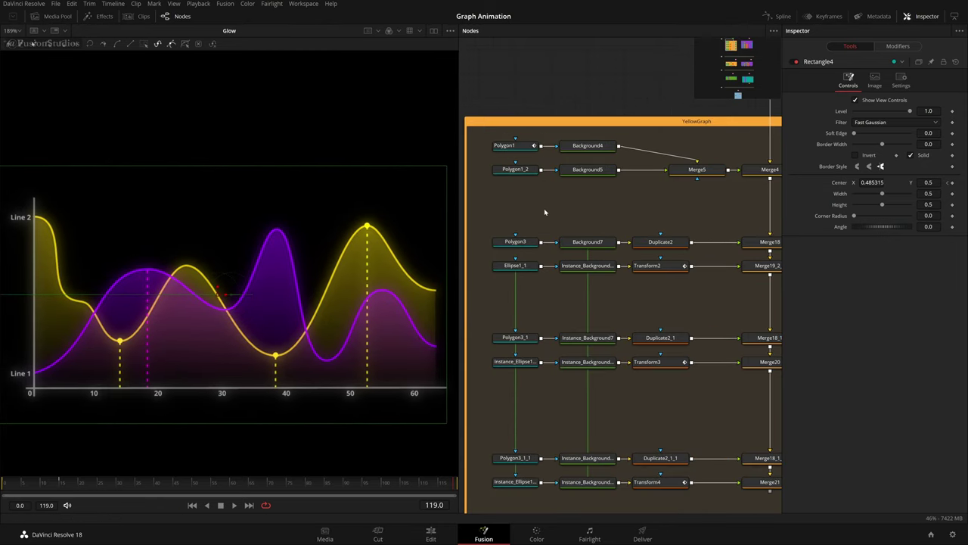
drag(545, 210, 574, 333)
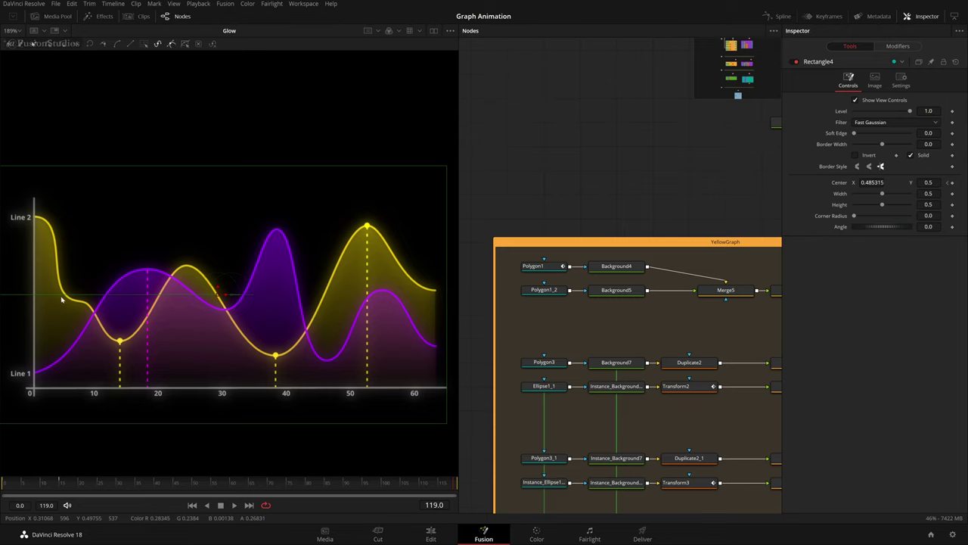
- Show the YellowGraph section's Background4 node in the viewer
click(620, 270)
key(2)
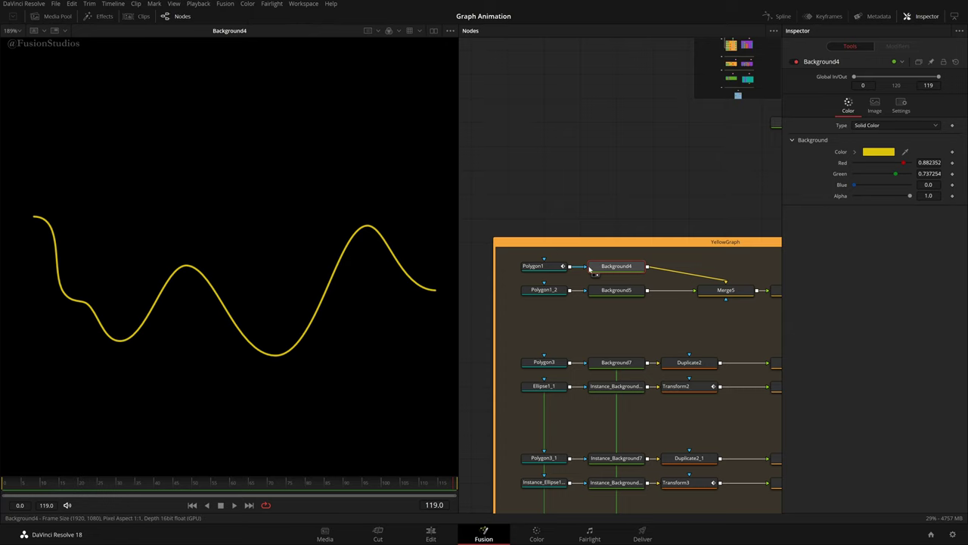
- Disconnect the Polygon1 mask from Background4 to inspect the unmasked background, reconnect it, and select Background4 again
drag(584, 267, 577, 277)
click(535, 267)
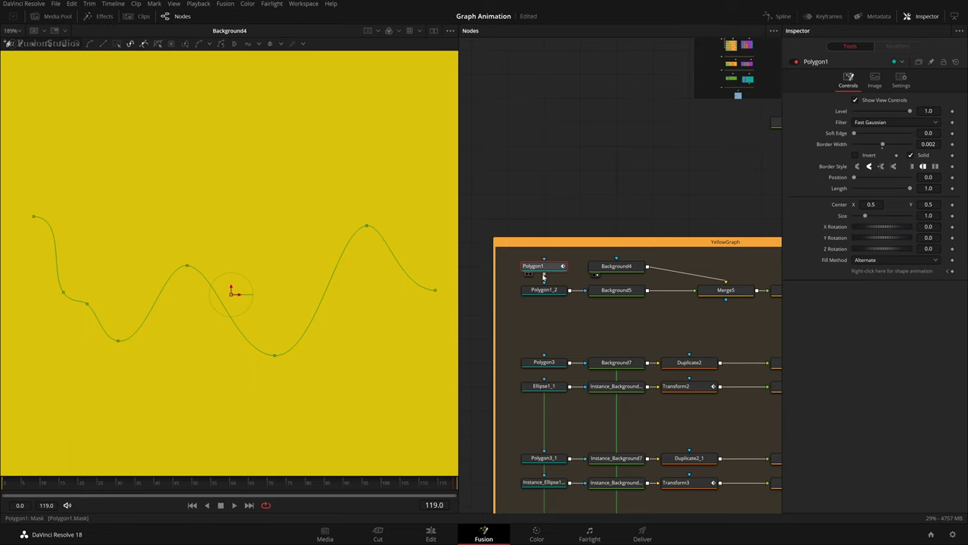
drag(544, 274, 620, 277)
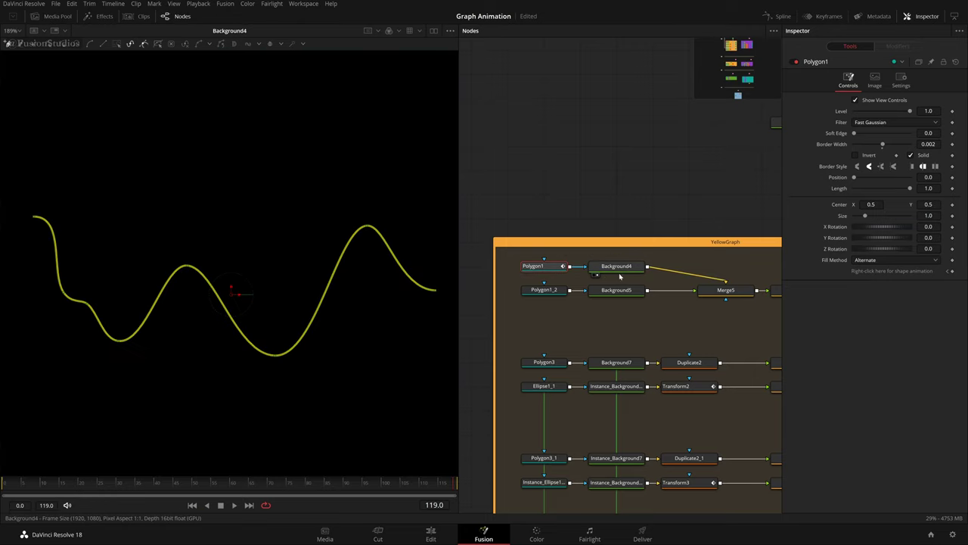
click(603, 269)
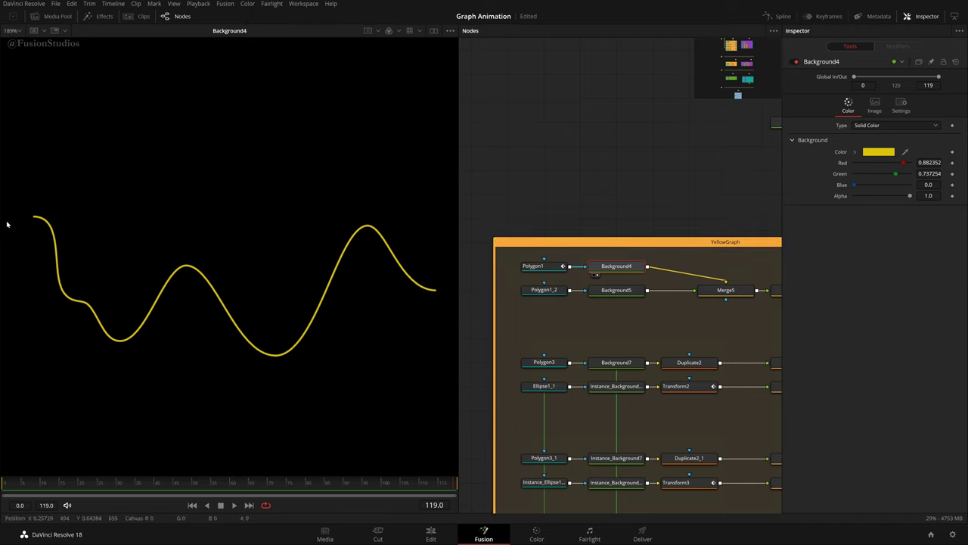
- Examine the yellow line shown by Background4, and select the Polygon1 mask to inspect its border and Solid settings
drag(21, 212, 381, 417)
click(539, 266)
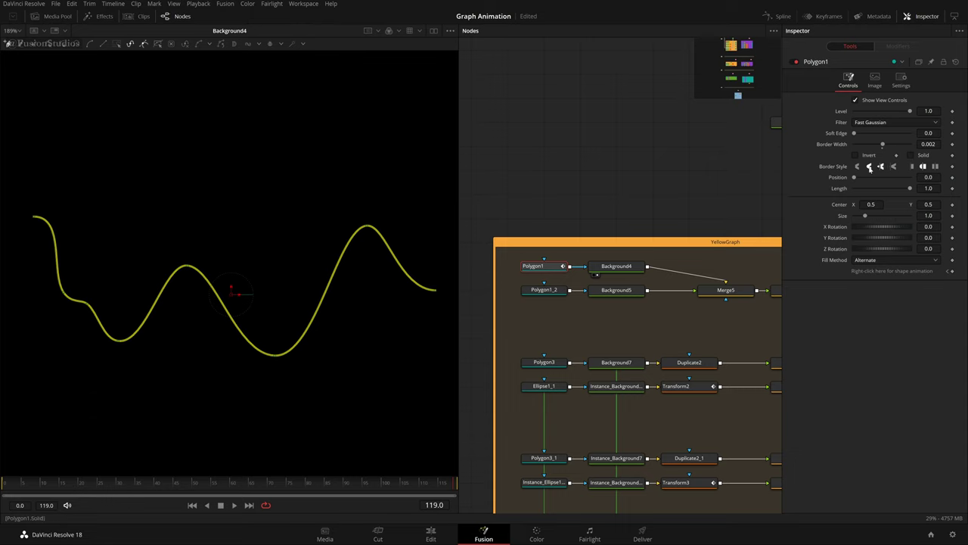
drag(720, 202, 609, 190)
- Disable the YellowGraph section's Merge5, Background5 and Polygon1_2 nodes and show MediaOut1 in the viewer
click(601, 294)
click(645, 182)
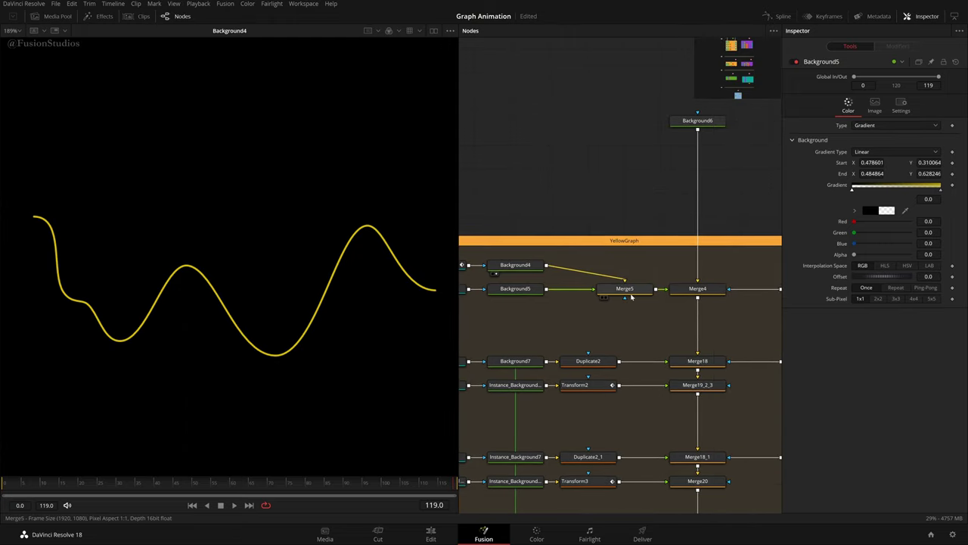
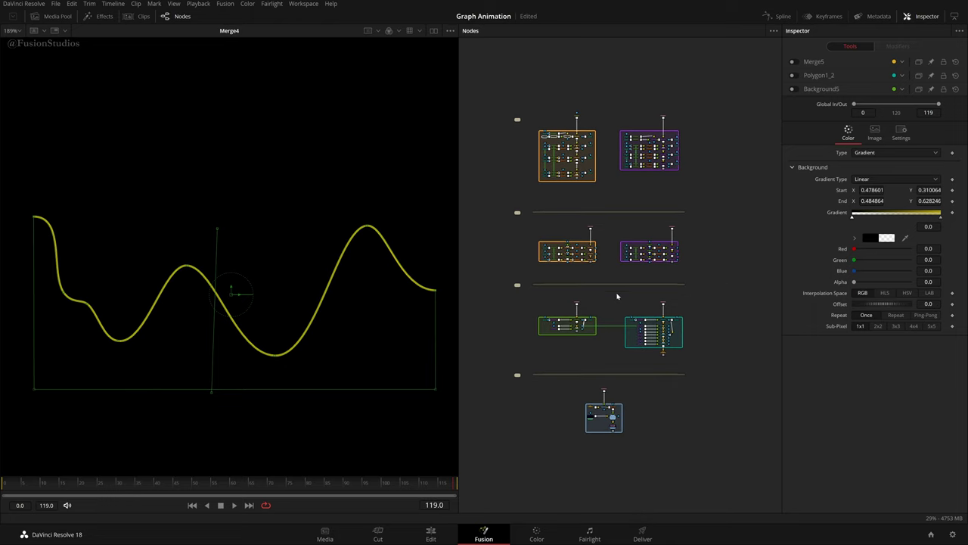
drag(664, 353, 367, 357)
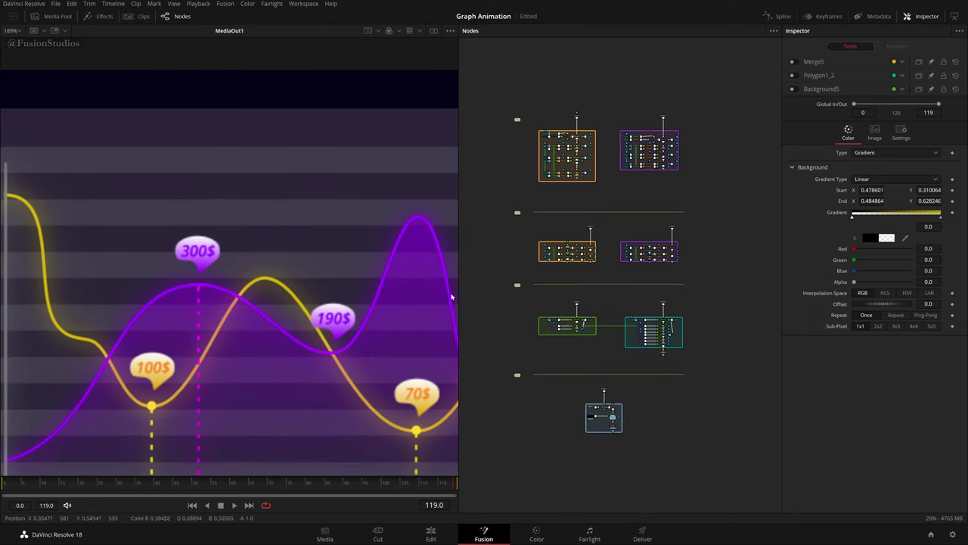
- Disable the VioletGraph section's Merge6, Background4_1_1 and Polygon1_1_1 nodes to hide the violet fill
scroll(559, 273, up, 10)
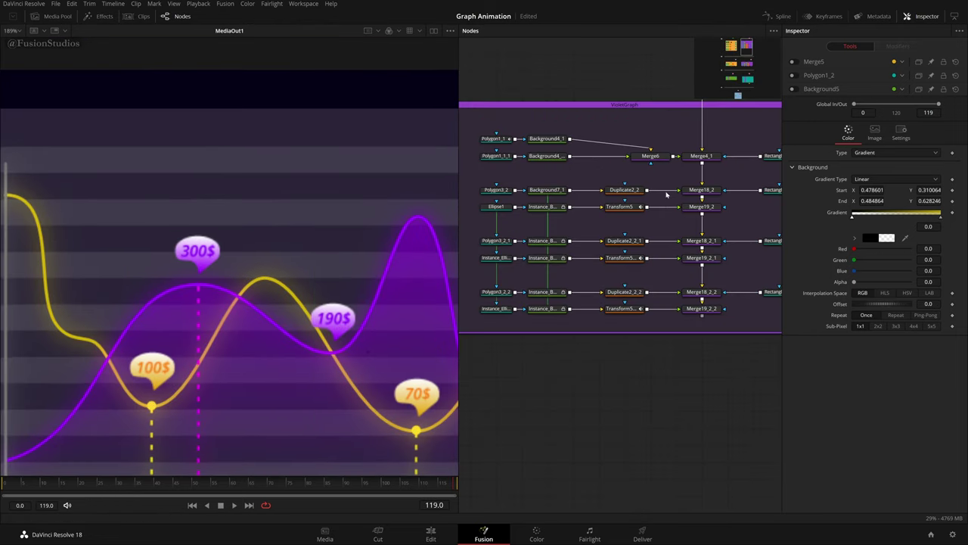
drag(669, 179, 484, 155)
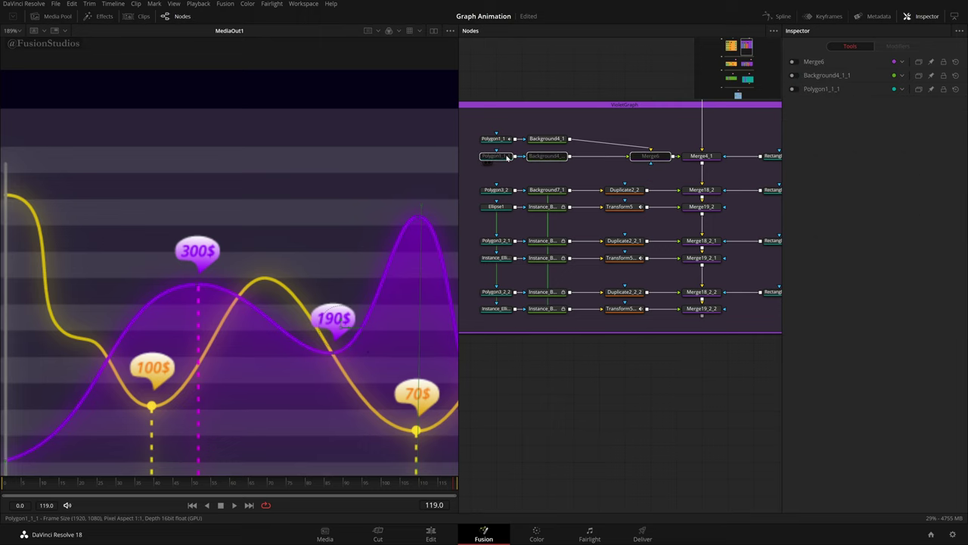
scroll(251, 290, down, 6)
click(532, 394)
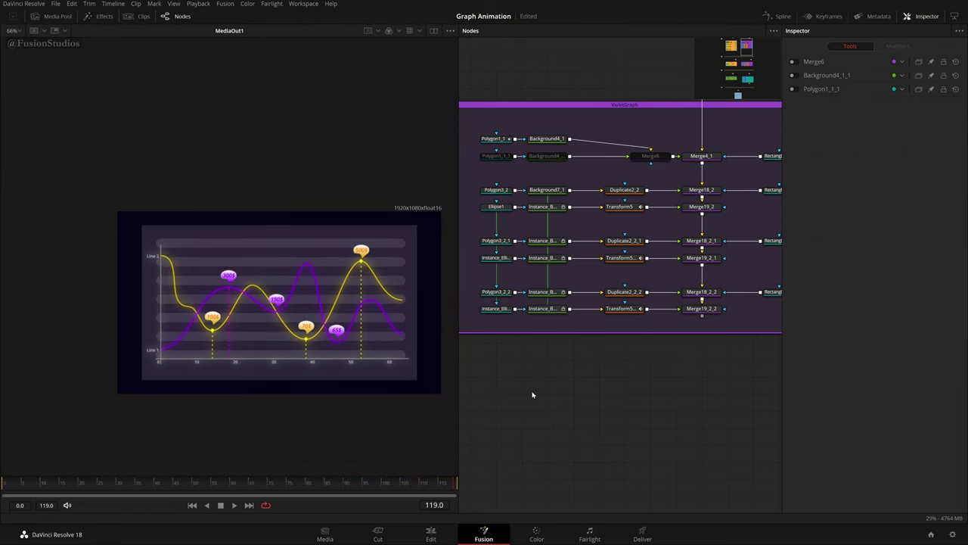
- Re-enable the disabled fill nodes in both the VioletGraph and YellowGraph sections together, and clear the selection
drag(640, 165, 508, 157)
drag(516, 231, 752, 239)
drag(572, 228, 746, 272)
drag(516, 214, 574, 226)
drag(632, 220, 508, 204)
scroll(308, 313, up, 2)
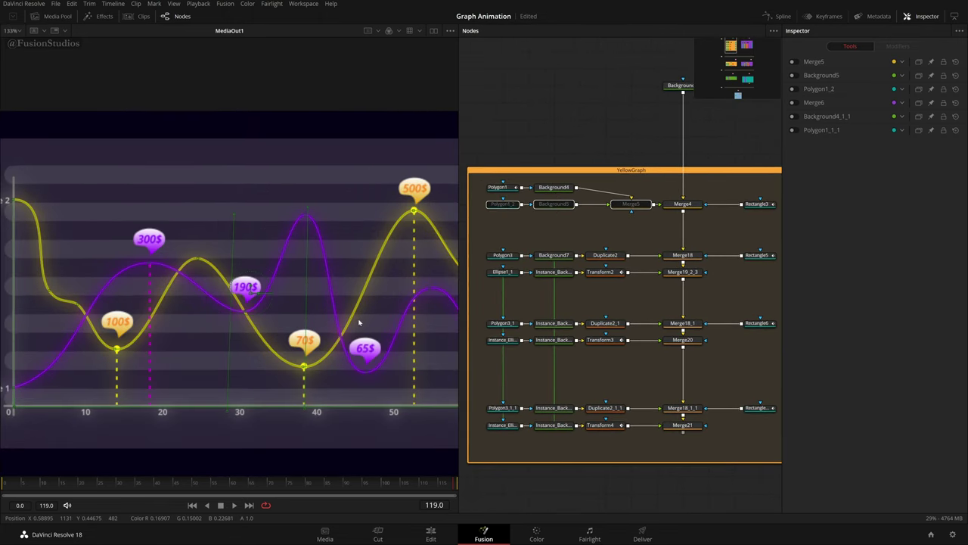
drag(392, 310, 344, 309)
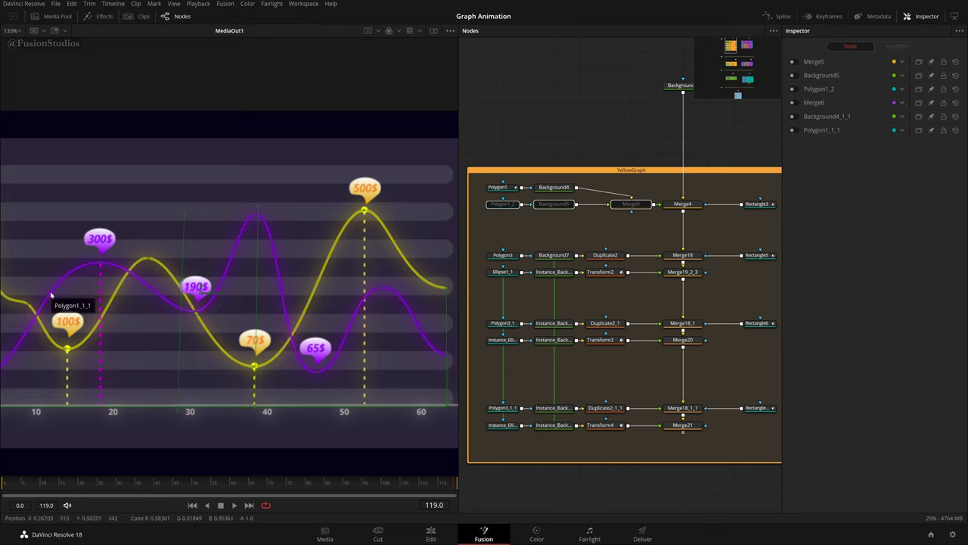
key(ctrl+p)
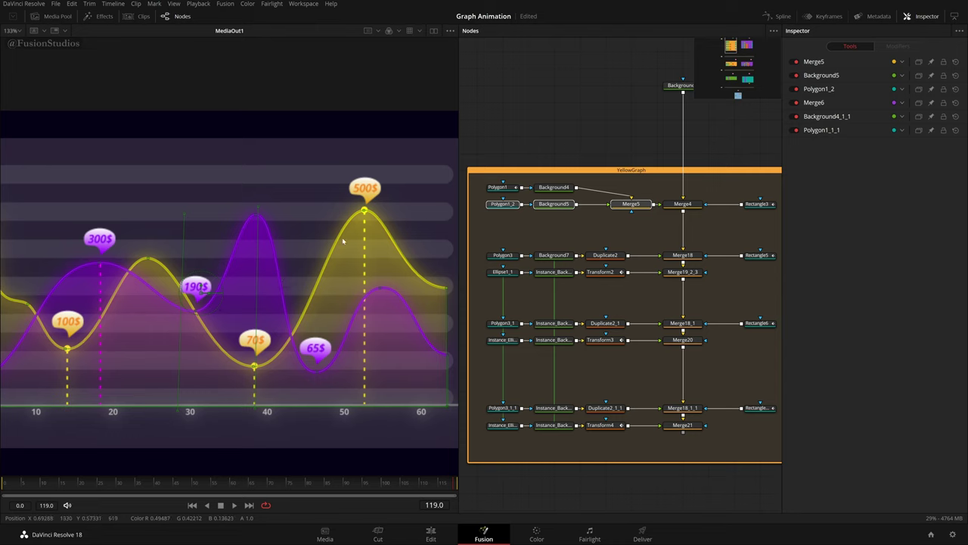
click(583, 104)
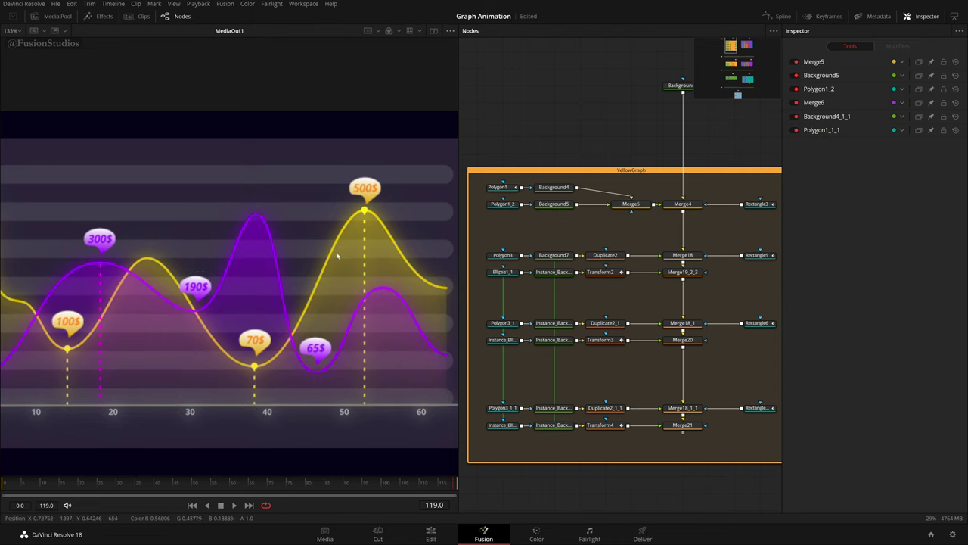
- Inspect the filled graph output, and show the YellowGraph section's Polygon1 mask and Background4 line in the viewer
scroll(338, 255, down, 2)
scroll(338, 256, up, 2)
drag(339, 256, 349, 252)
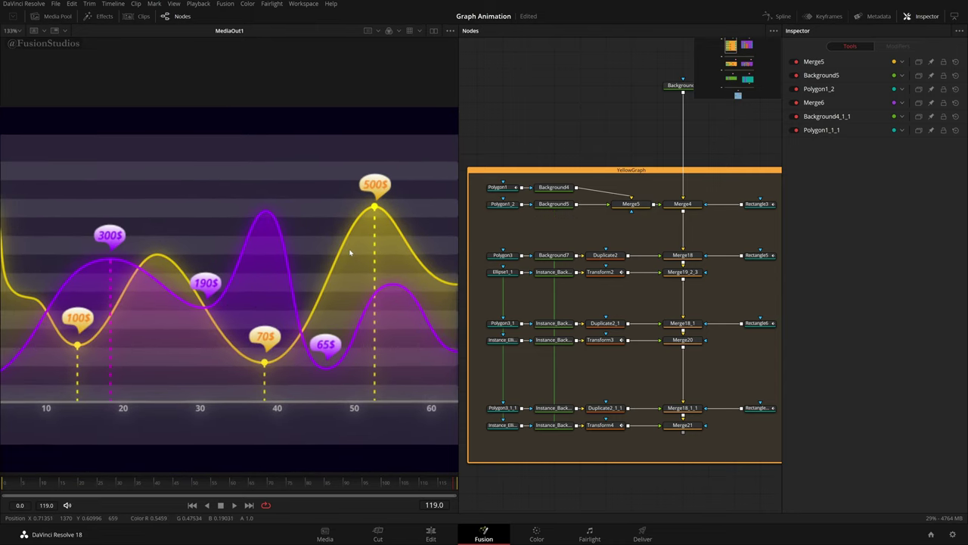
scroll(350, 253, down, 2)
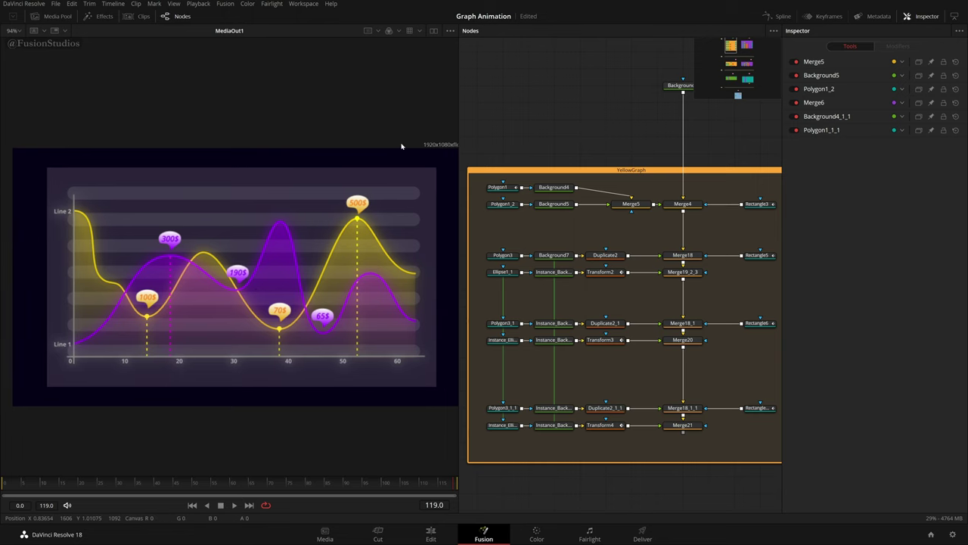
scroll(599, 160, up, 2)
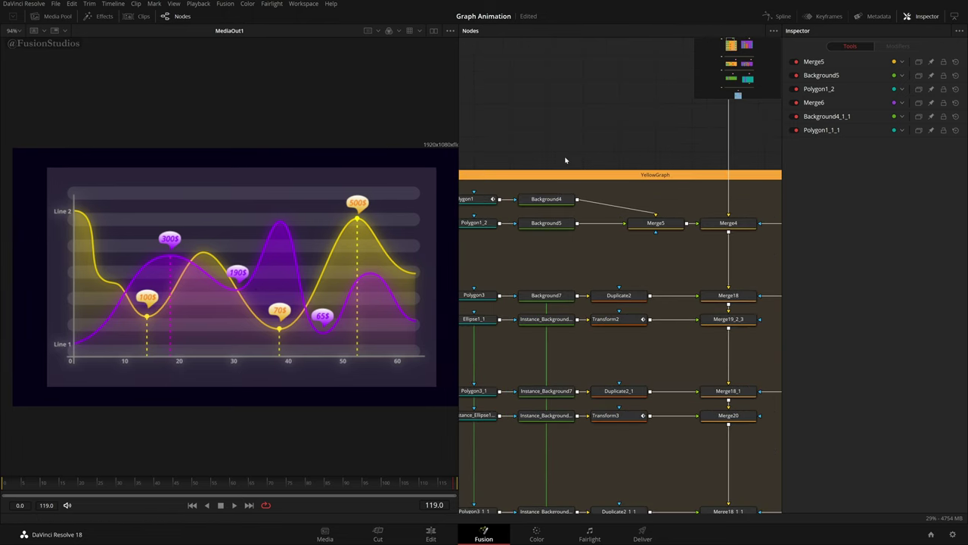
click(571, 262)
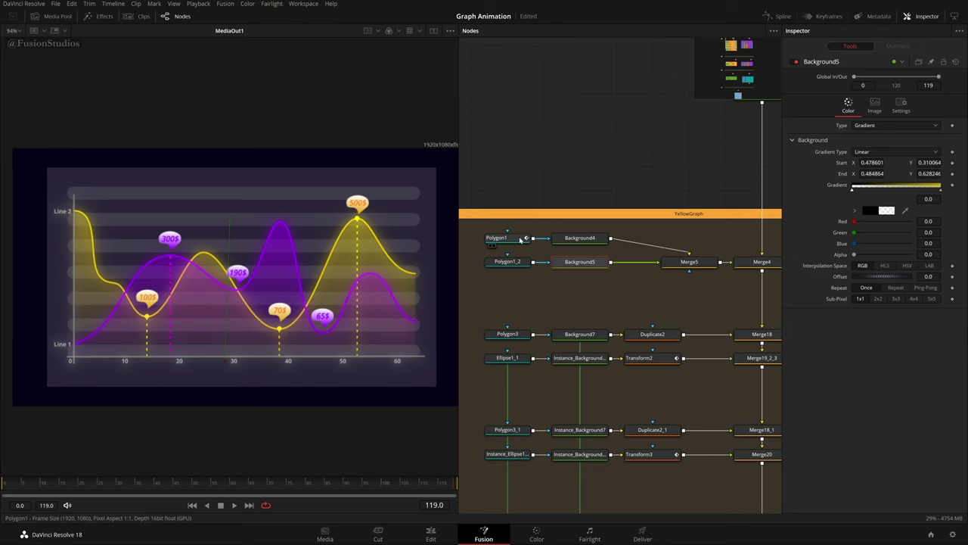
click(493, 239)
drag(495, 238, 354, 223)
drag(576, 241, 377, 239)
scroll(327, 246, up, 2)
- Compare the closed Polygon1_2 mask with Polygon1 by examining its curve and the two extra corner points below the line
click(509, 262)
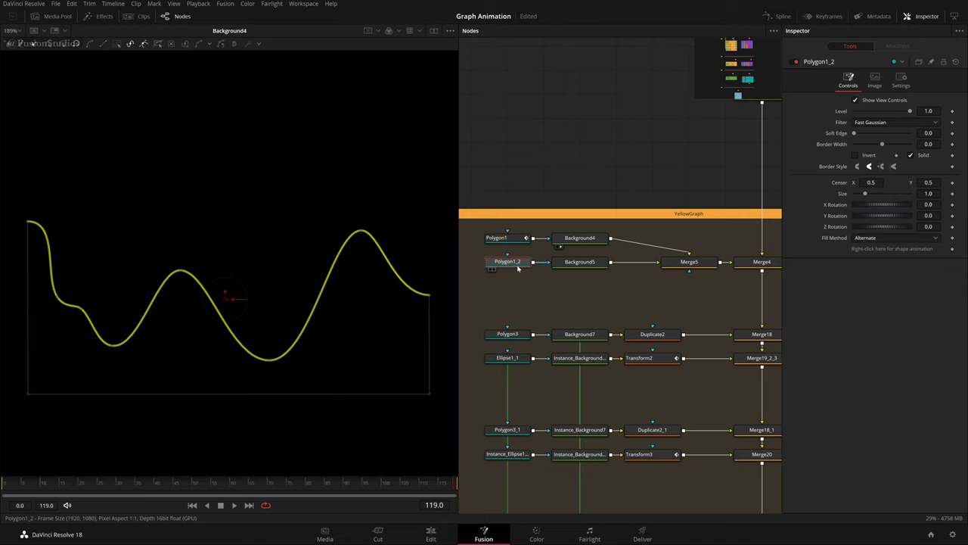
drag(23, 200, 451, 366)
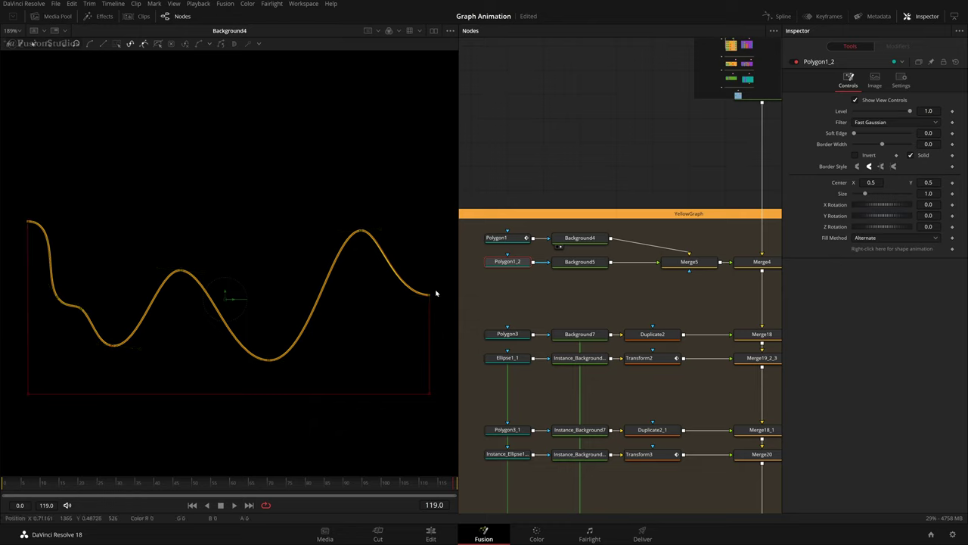
click(506, 239)
click(502, 262)
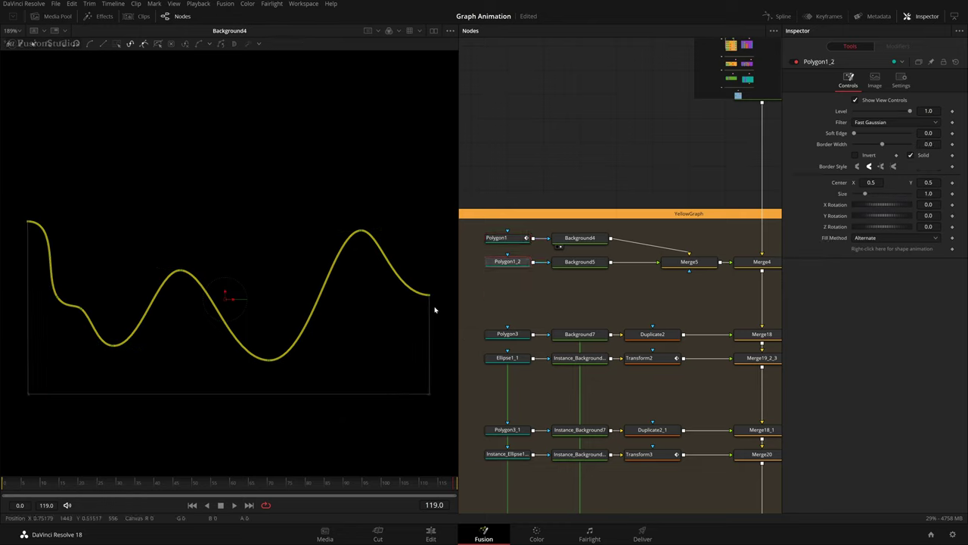
click(430, 394)
drag(3, 388, 67, 422)
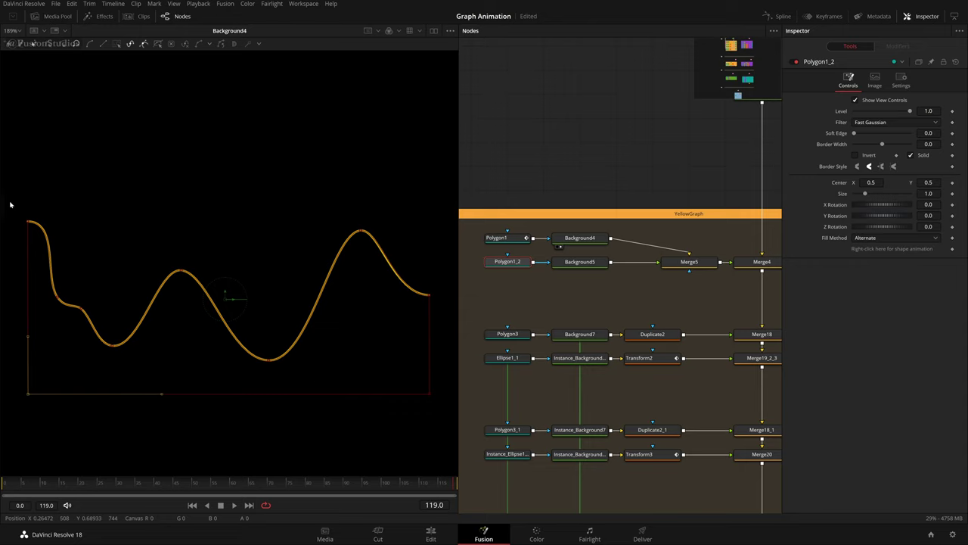
drag(10, 202, 428, 442)
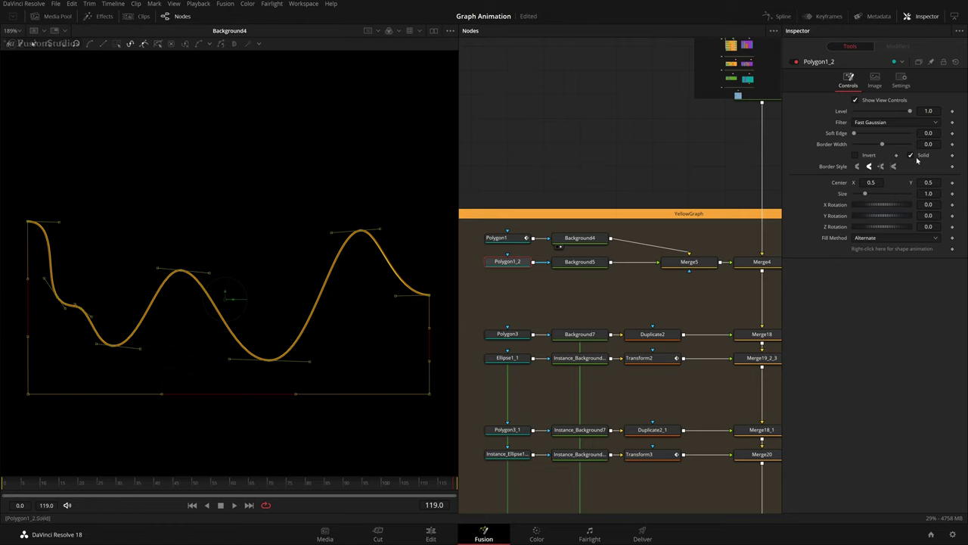
- Show Background5 in the viewer, disconnect its Polygon1_2 mask, and select Background5 to inspect the unmasked gradient
key(1)
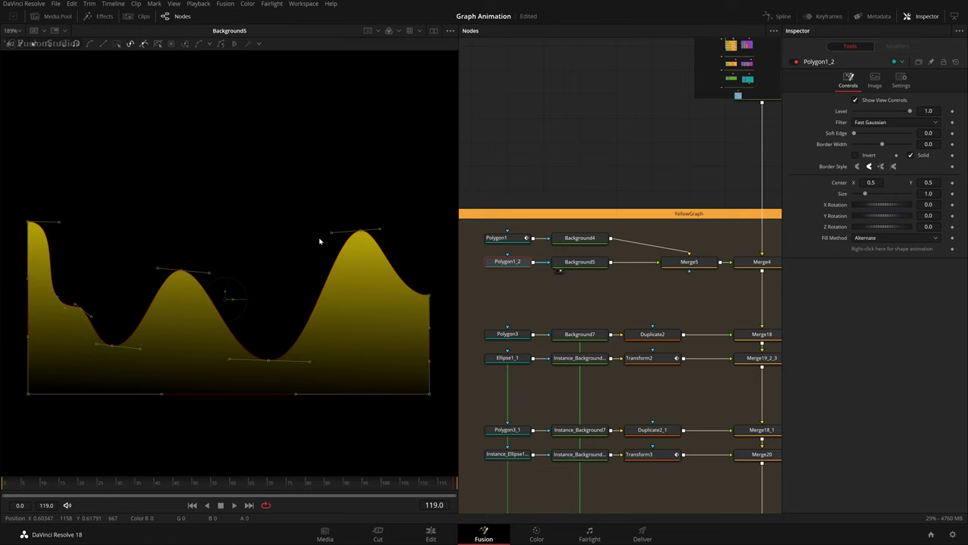
drag(6, 201, 446, 435)
drag(544, 261, 560, 282)
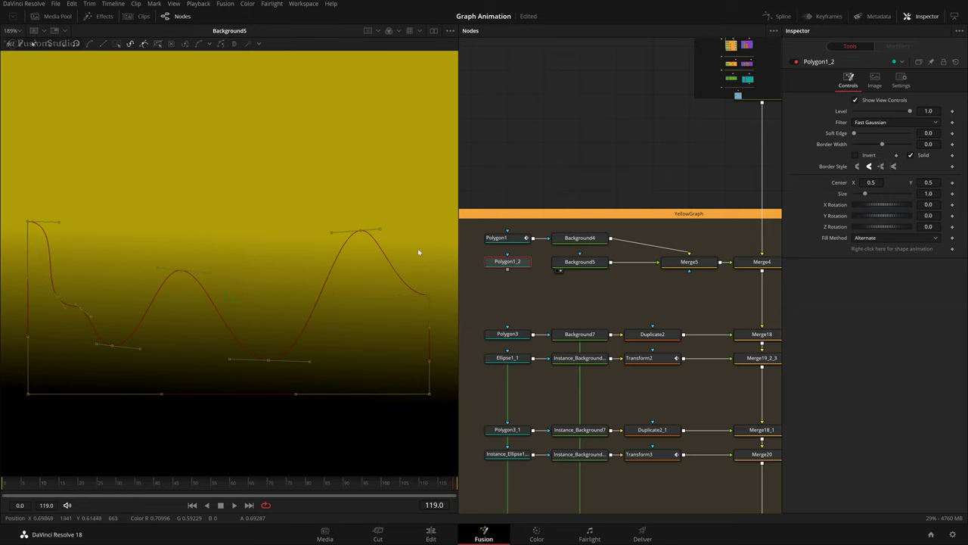
click(579, 261)
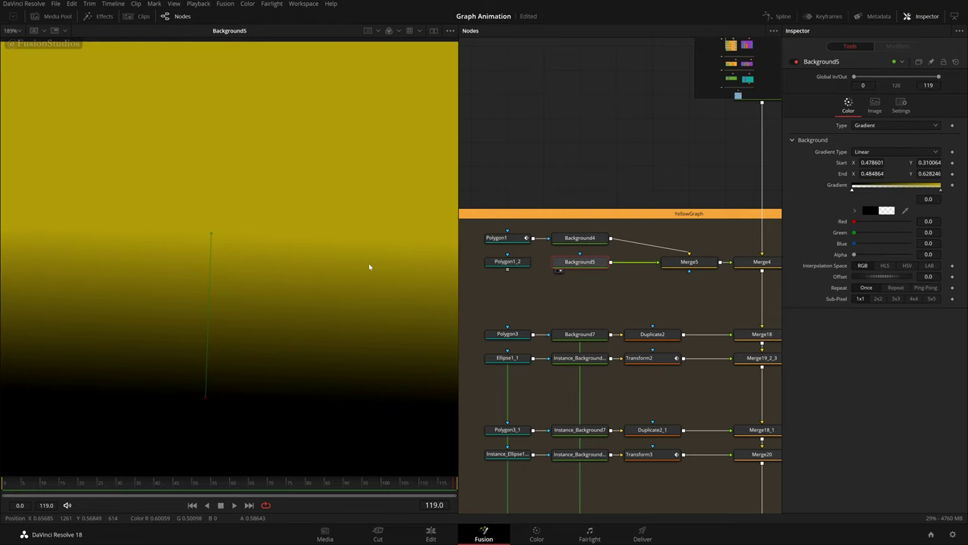
scroll(369, 262, down, 2)
scroll(369, 266, up, 2)
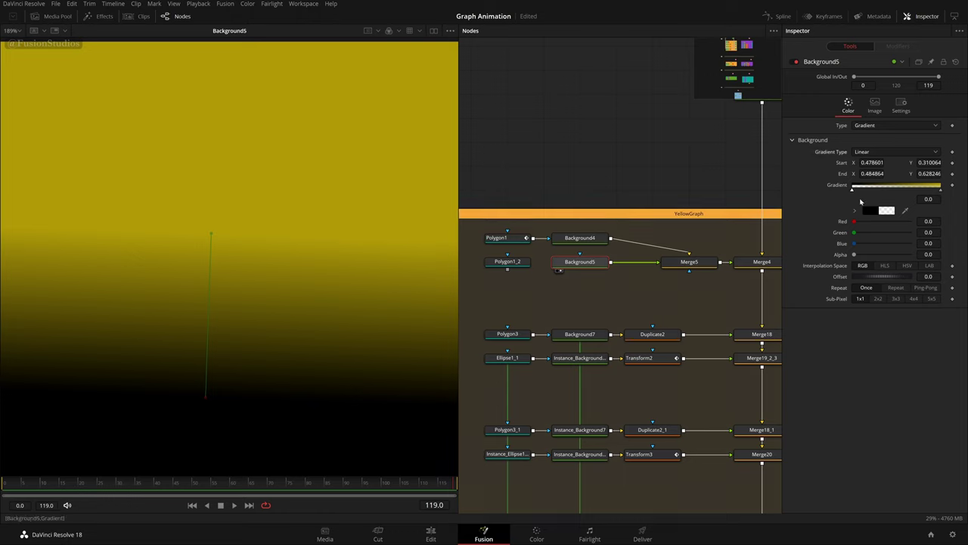
- Select the start stop of Background5's gradient and turn on the viewer's checker underlay to show transparency
mouse_move(852, 191)
mouse_down()
mouse_move(881, 194)
mouse_move(839, 199)
mouse_up()
click(450, 30)
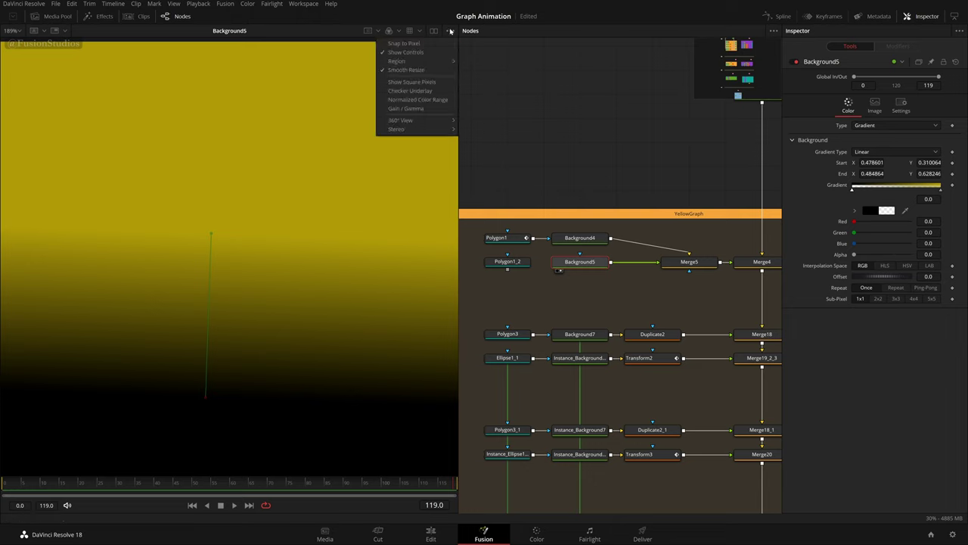
click(408, 85)
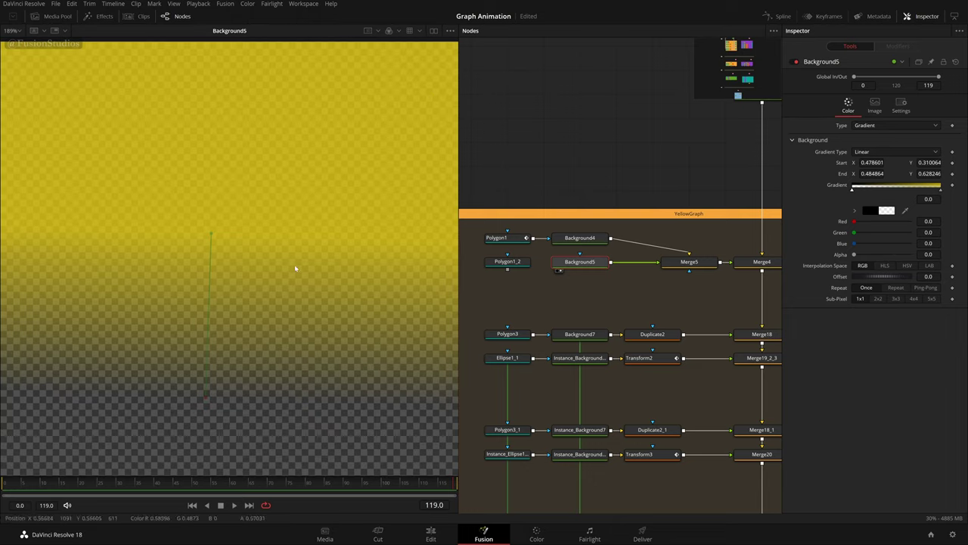
scroll(304, 266, down, 4)
scroll(304, 266, up, 1)
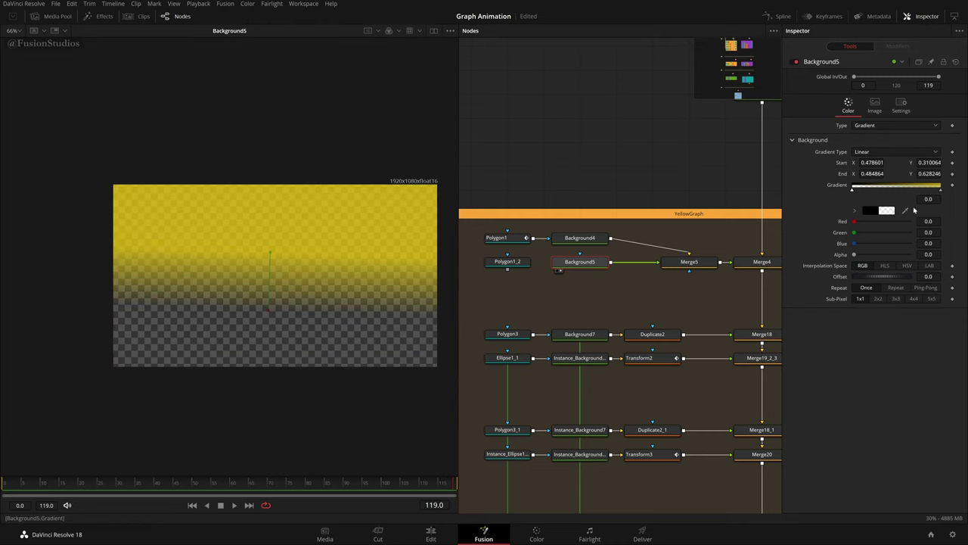
scroll(400, 306, up, 2)
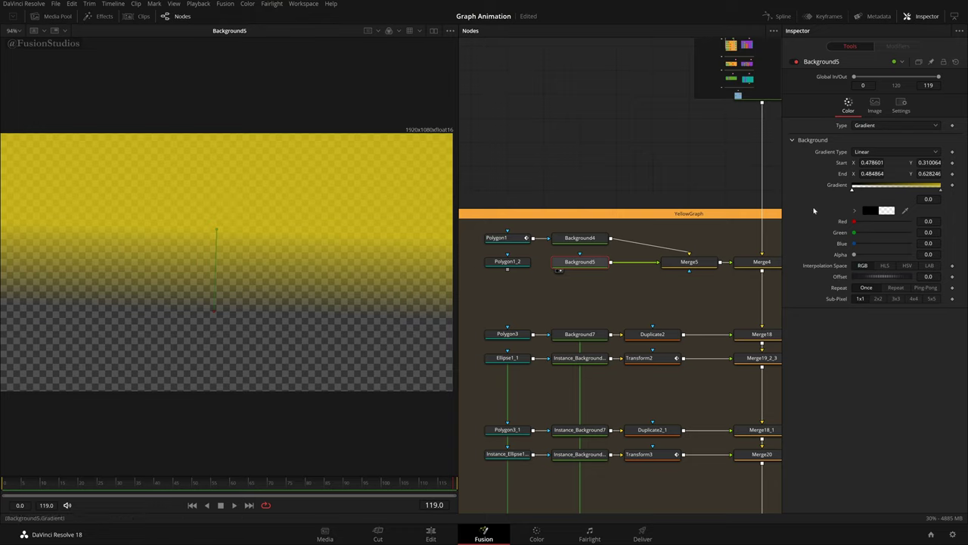
- Try an alpha of 1.0 on the gradient's black stop, restore it to 0.0, and check the yellow end stop's values
drag(855, 255, 931, 271)
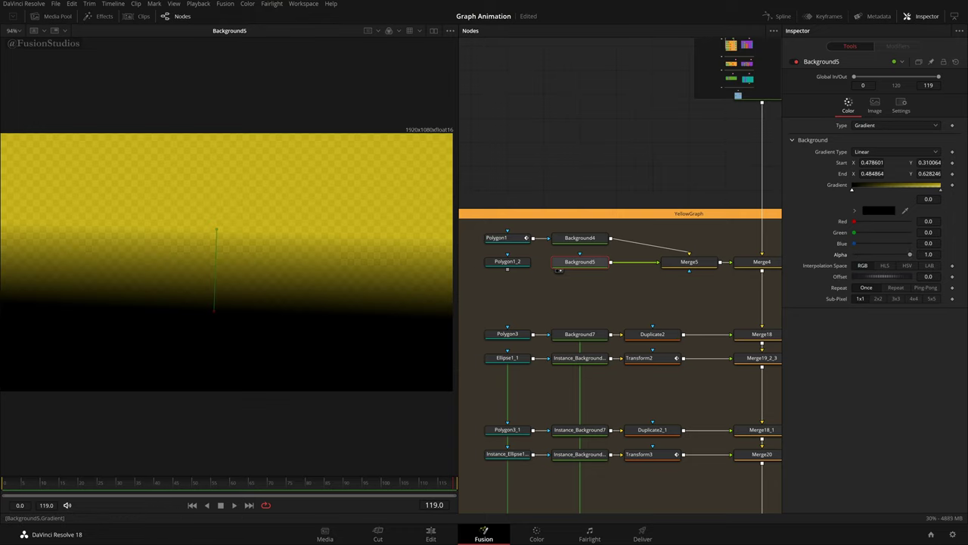
drag(913, 258, 790, 260)
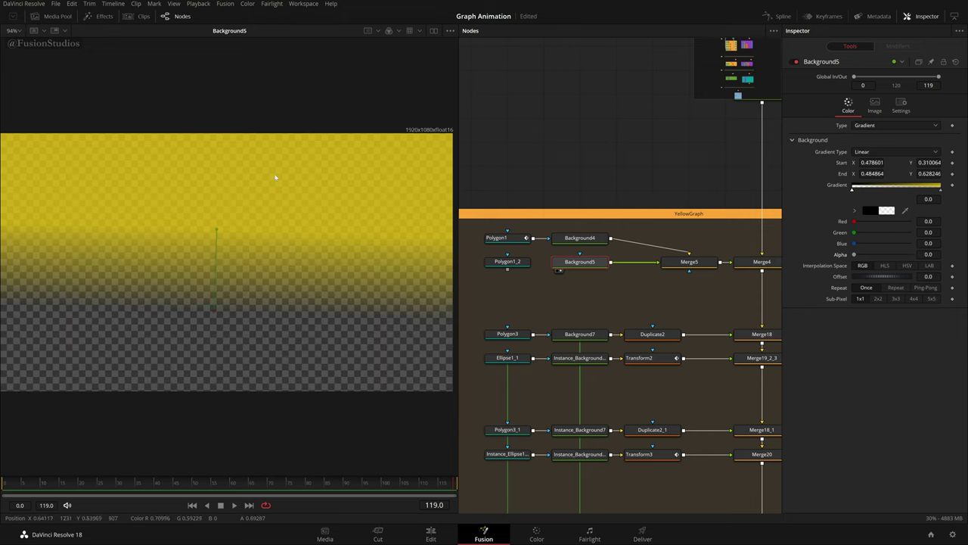
click(940, 189)
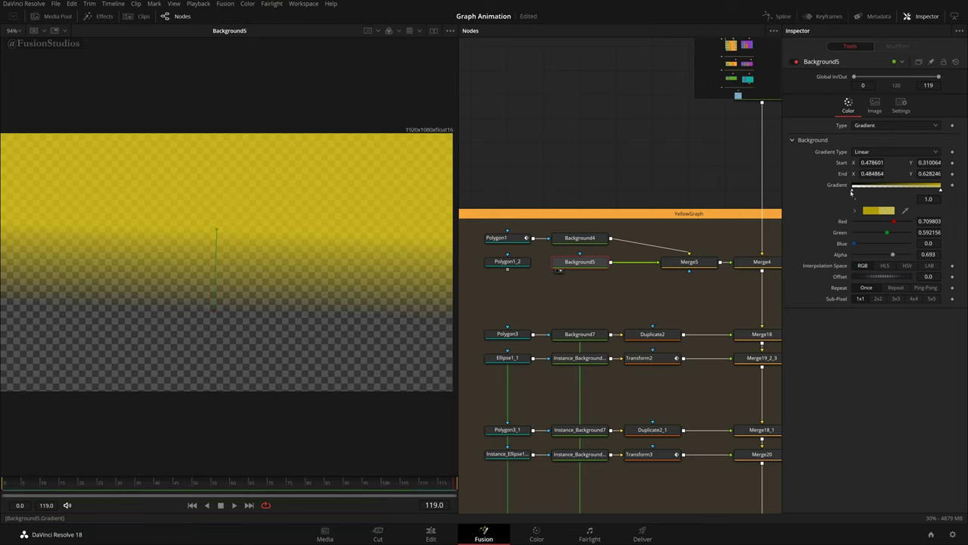
click(852, 189)
- Reconnect Polygon1_2 as the mask of Background5 and select the Polygon1_2 node
scroll(499, 255, up, 2)
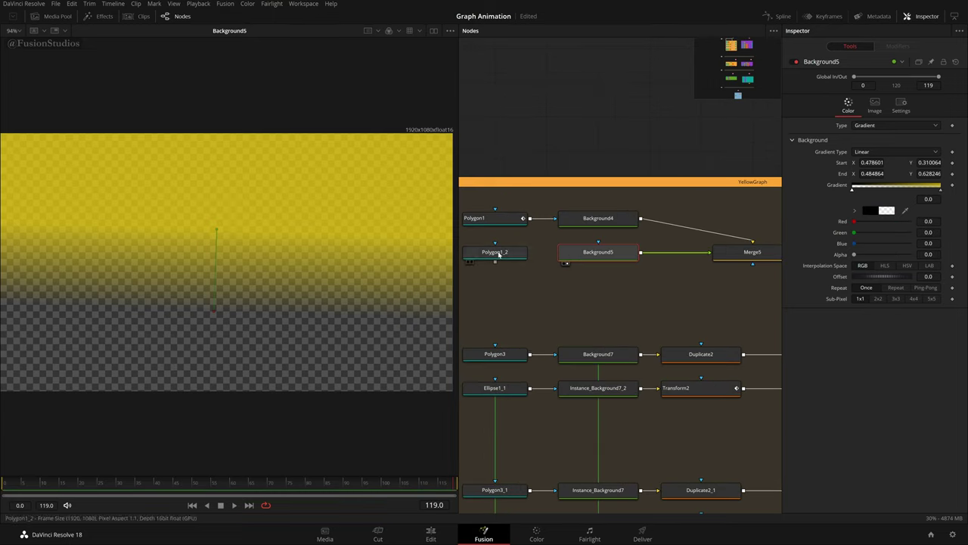
drag(496, 259, 586, 254)
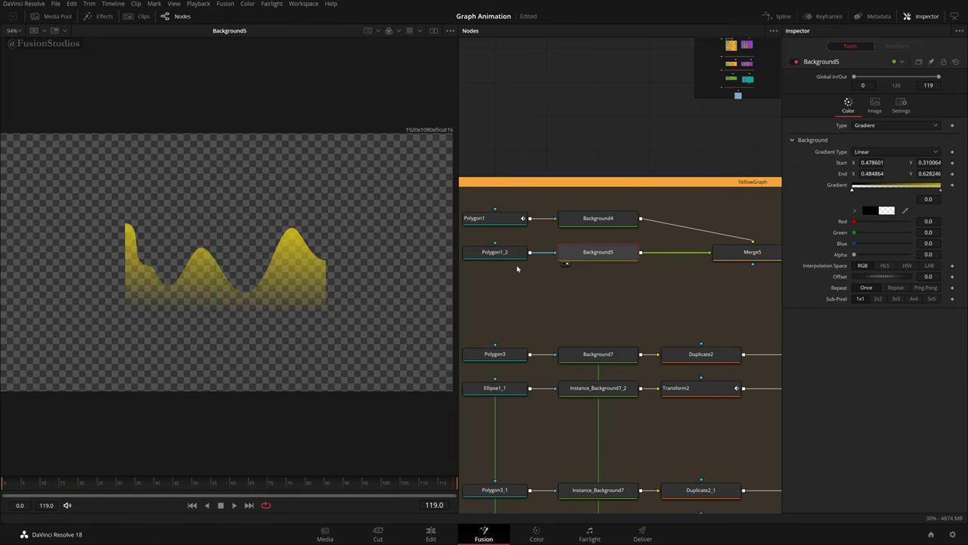
click(513, 255)
- Show Merge5 in the viewer to inspect the yellow line combined with its gradient fill
drag(696, 314, 521, 324)
key(2)
click(629, 136)
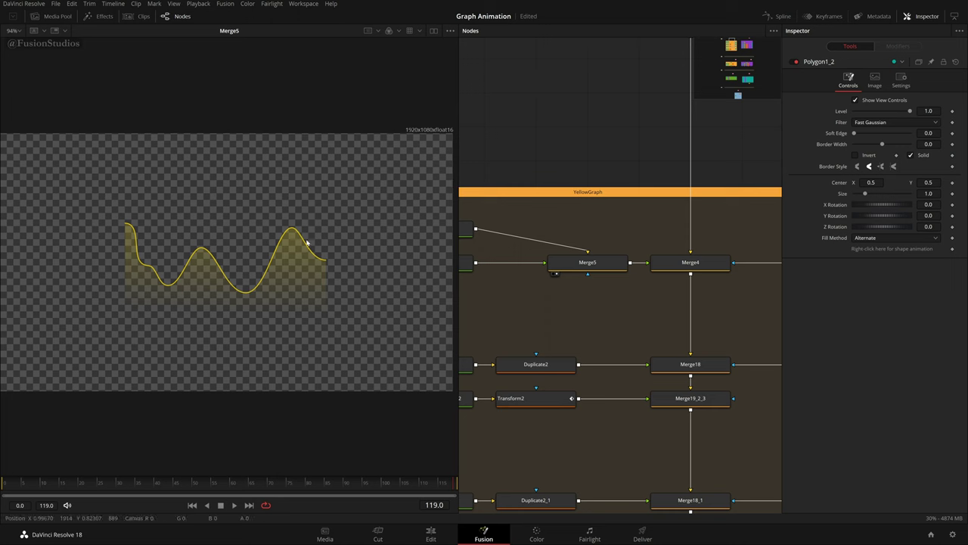
scroll(303, 244, up, 1)
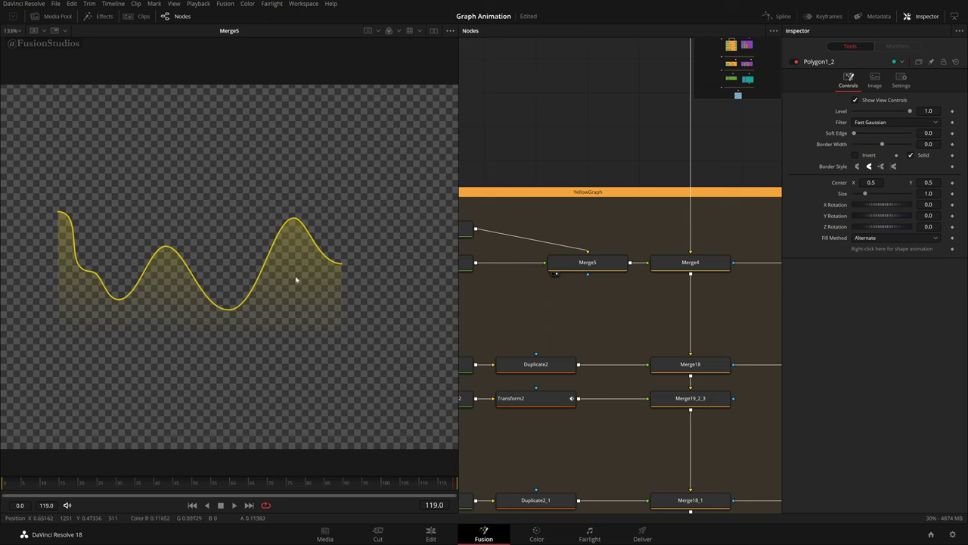
- Fit the image to the viewer and show Background6, Merge5 and Merge4 in turn to trace how the yellow graph is composited
scroll(618, 306, down, 3)
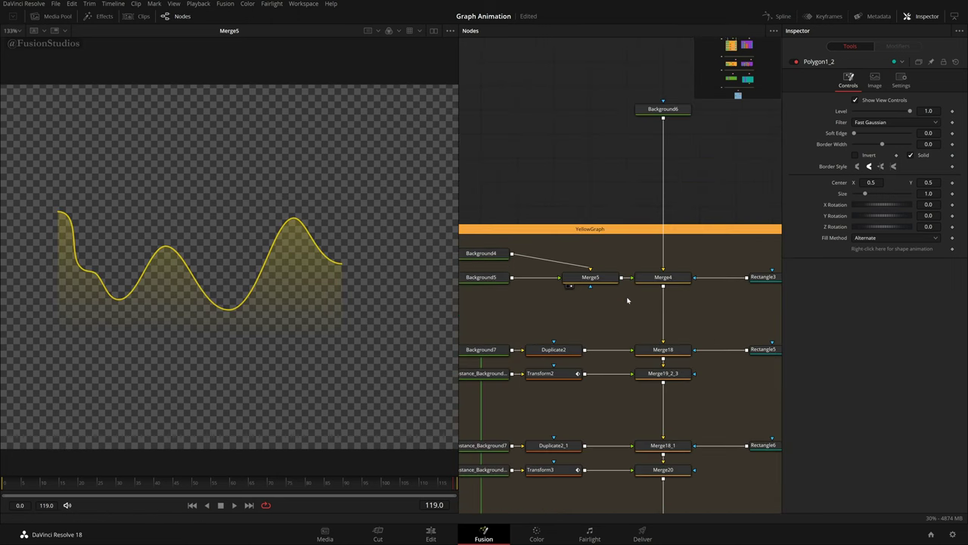
click(11, 31)
click(11, 47)
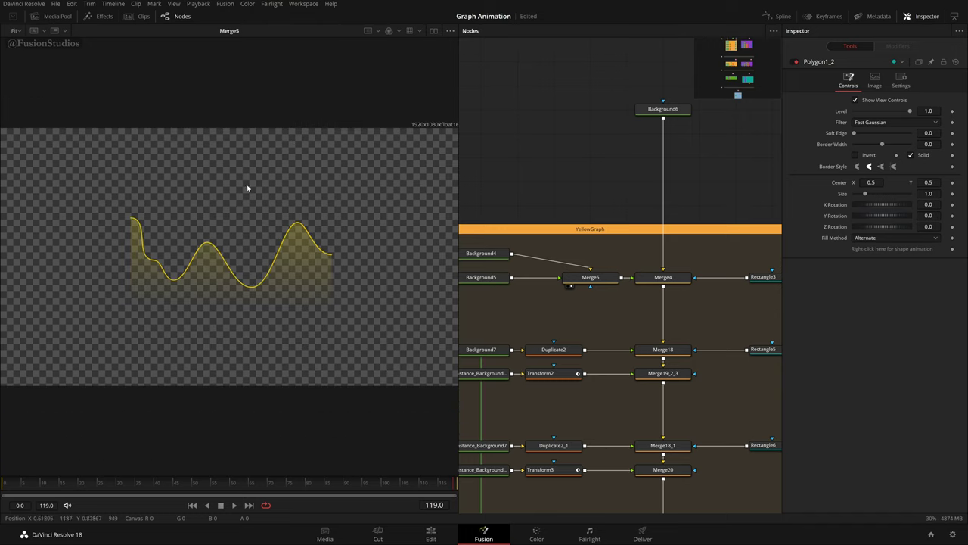
drag(679, 116, 382, 142)
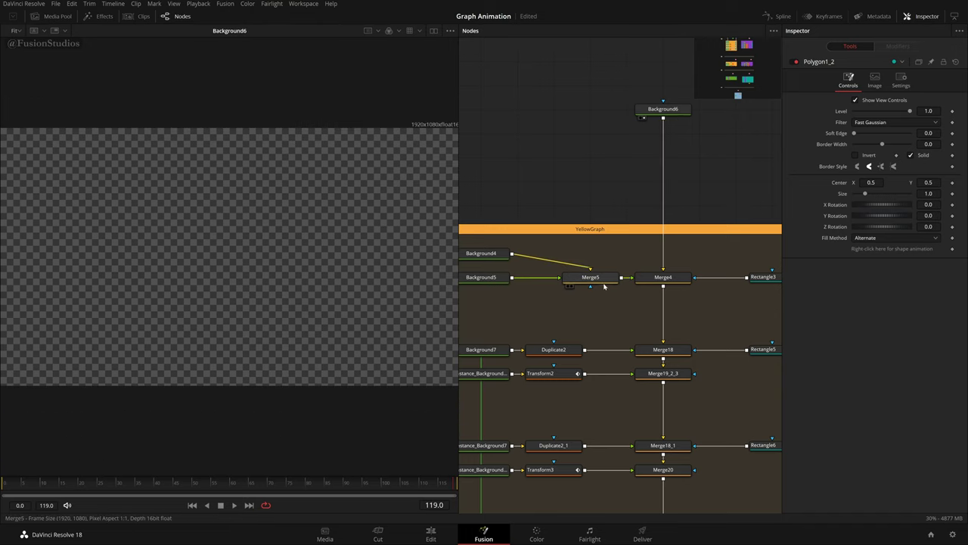
drag(590, 277, 203, 204)
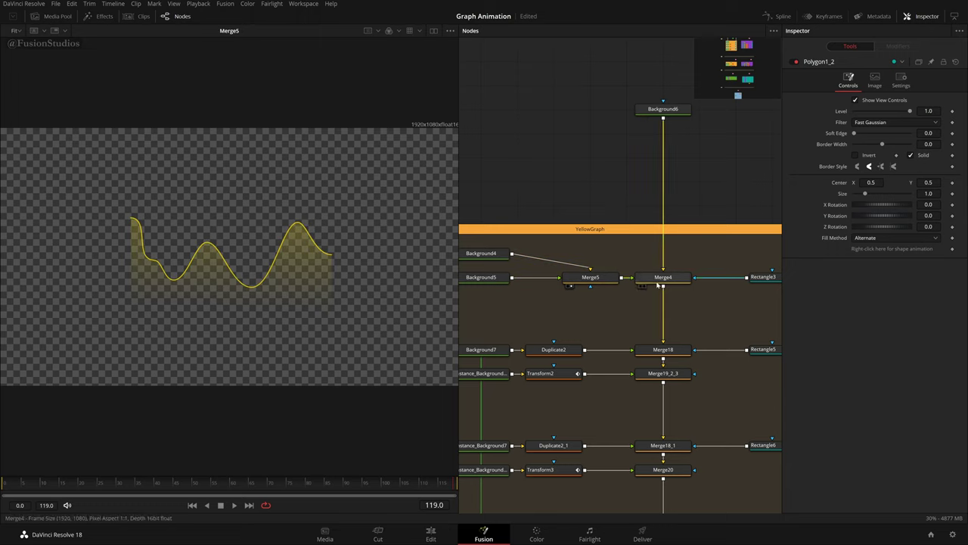
drag(662, 277, 194, 218)
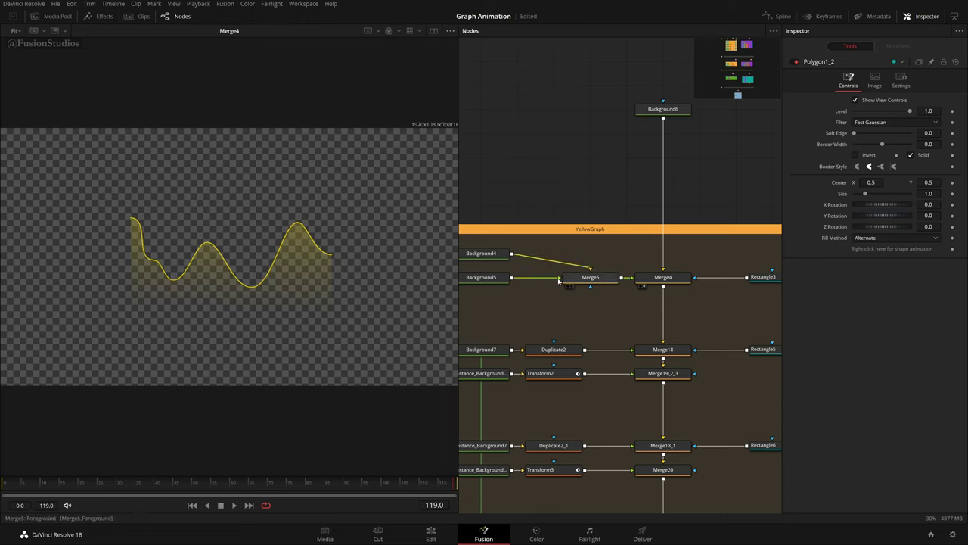
drag(90, 198, 398, 348)
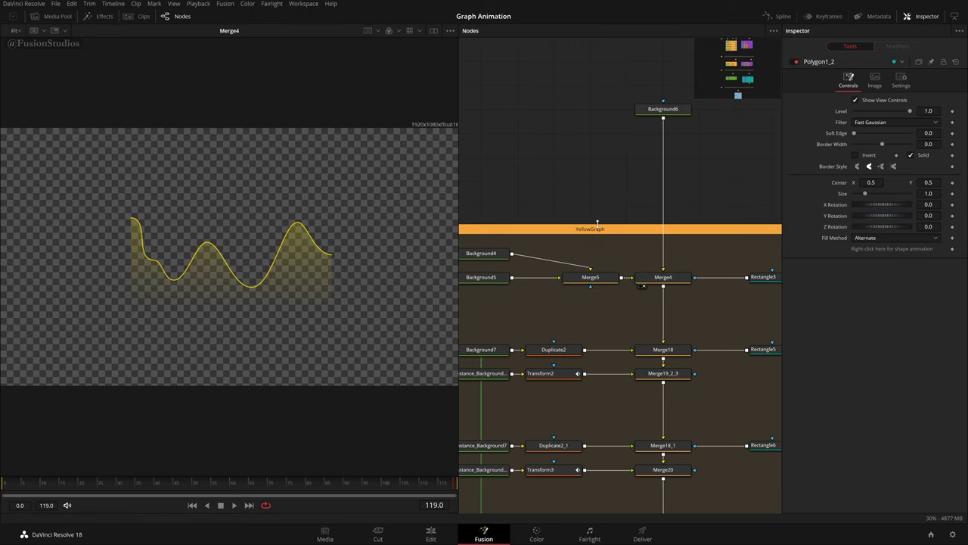
- Select Merge4's Rectangle3 mask and scrub from frame 0 to 119 to examine how it reveals the graph
drag(674, 115, 379, 211)
drag(663, 280, 379, 295)
drag(741, 299, 663, 311)
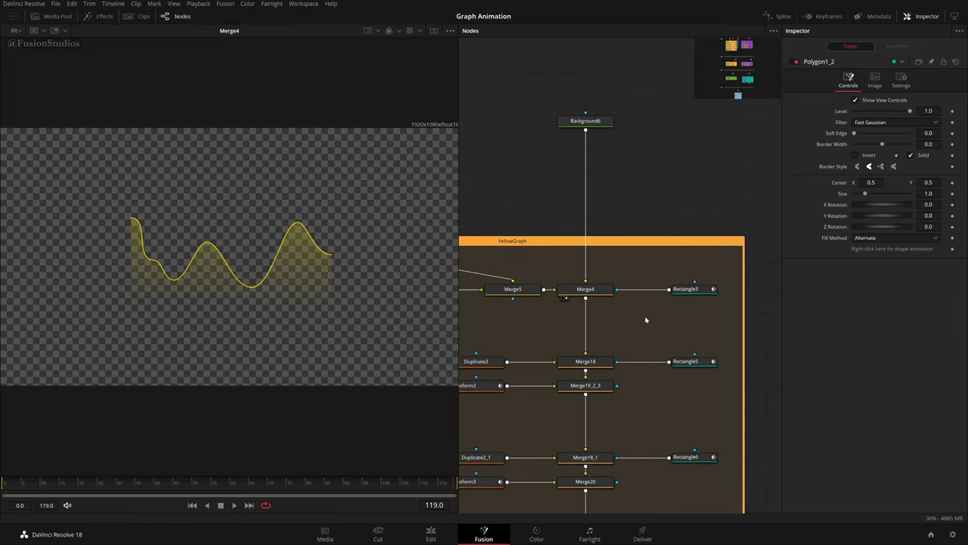
click(676, 295)
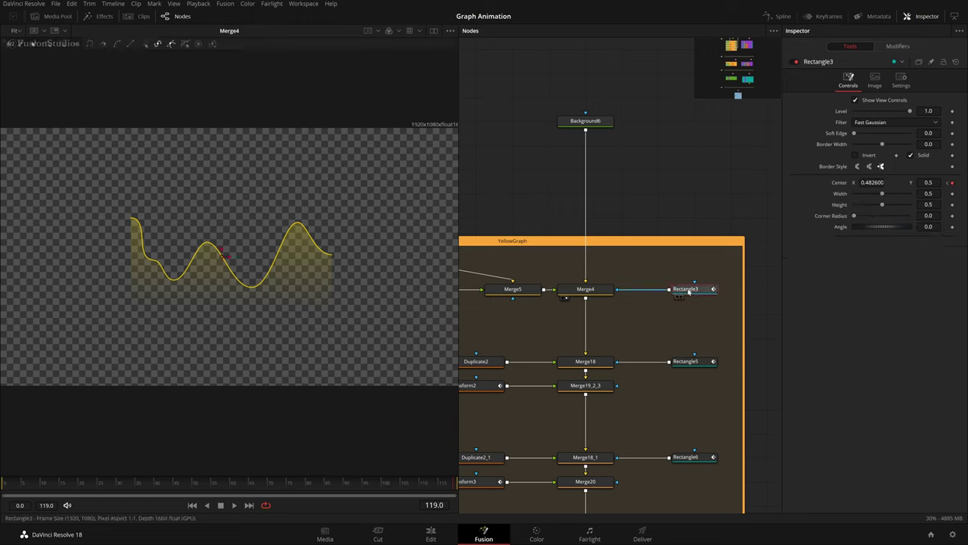
click(6, 484)
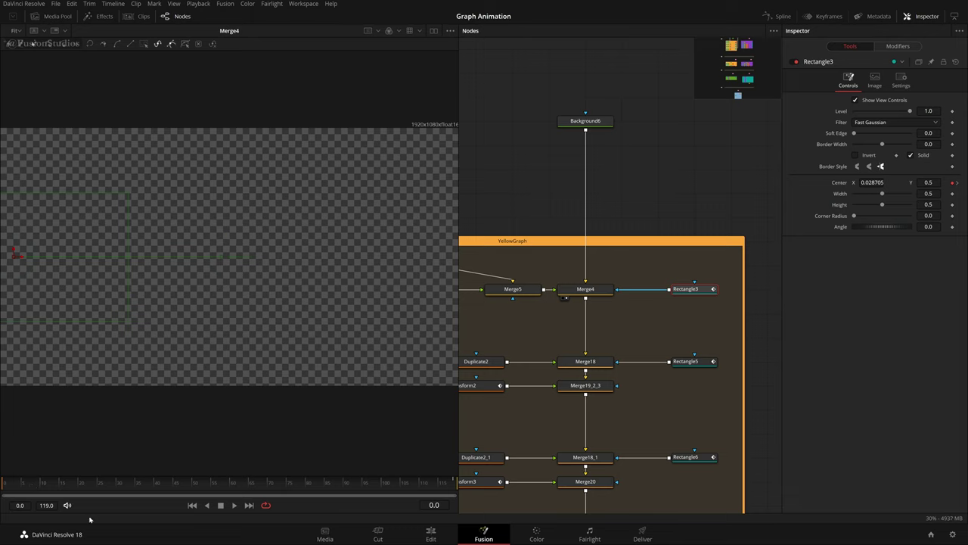
drag(37, 492, 317, 514)
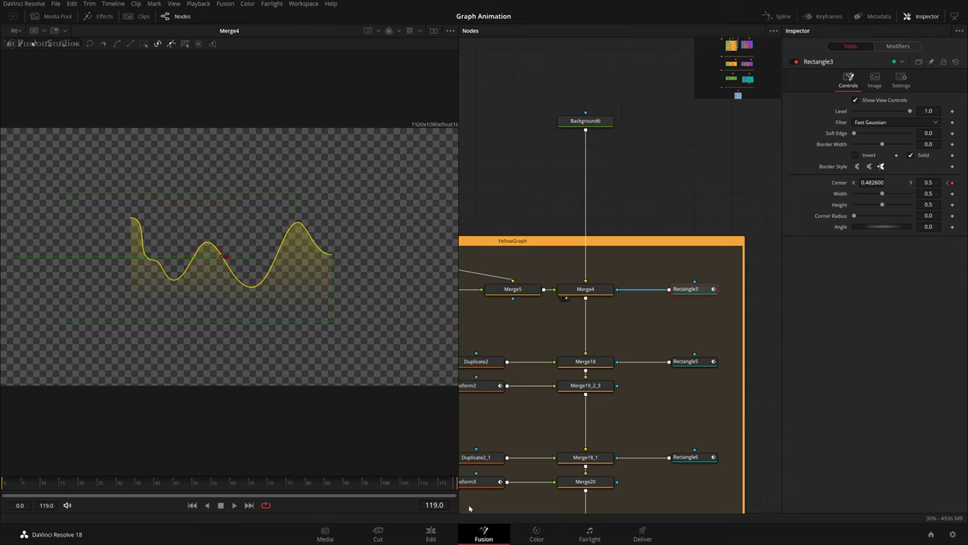
- Deselect the mask and show Merge19_2_3 in the viewer, with a close-up of the dot and dashed marker line
drag(688, 325, 810, 288)
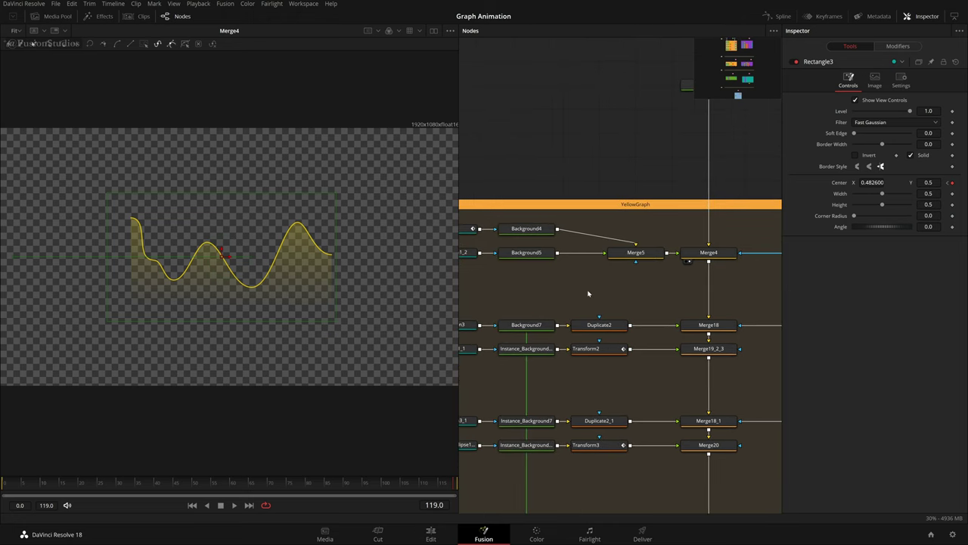
drag(620, 285, 670, 272)
drag(536, 295, 569, 285)
click(599, 115)
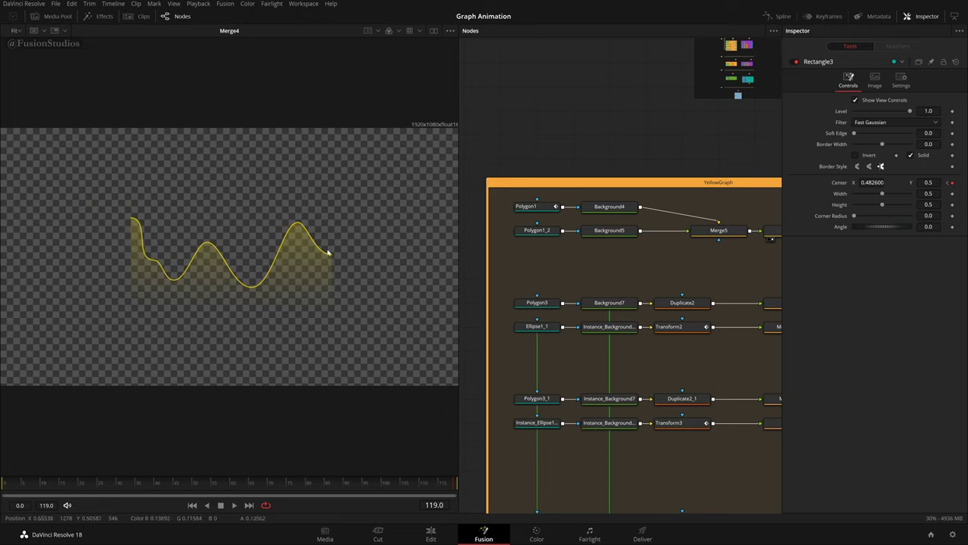
drag(661, 276, 505, 282)
drag(632, 333, 347, 303)
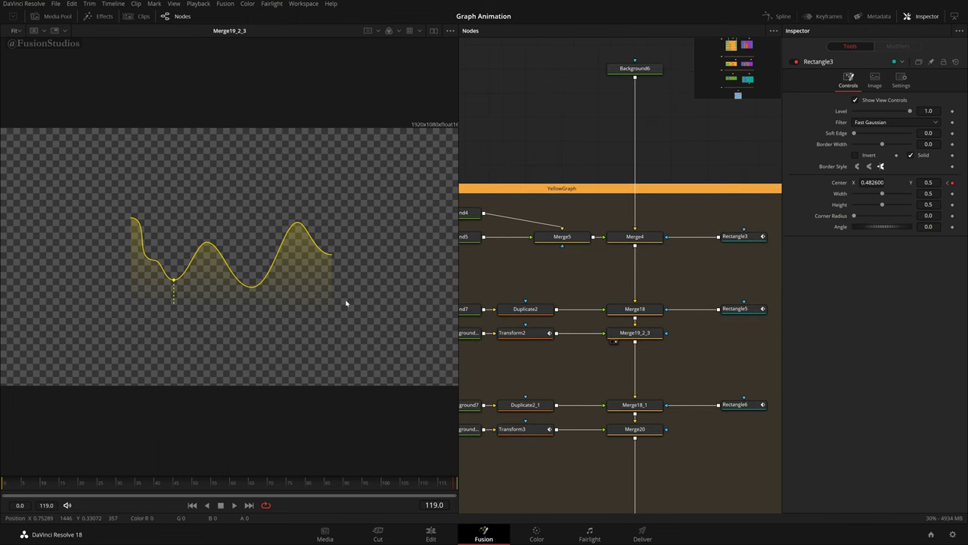
scroll(171, 292, up, 5)
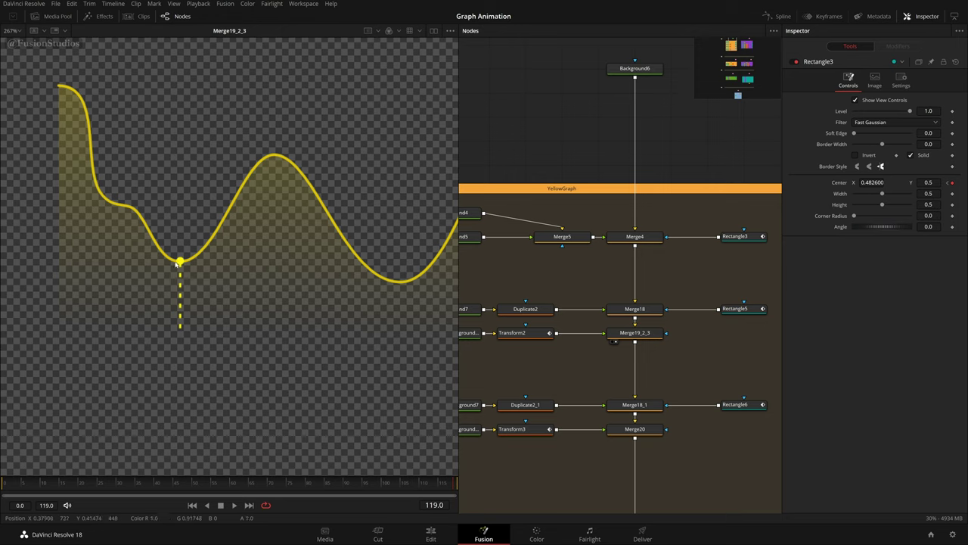
- Show Background7 in the viewer, disconnect its Polygon3 mask to expose the full solid color, and reconnect the mask
mouse_move(605, 360)
mouse_down()
mouse_move(665, 366)
mouse_move(630, 370)
mouse_up()
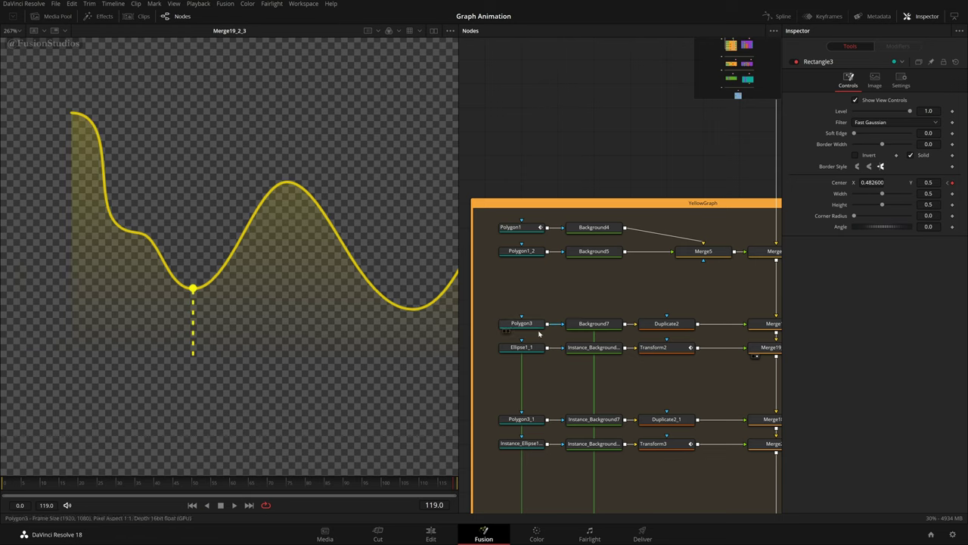
click(594, 323)
key(1)
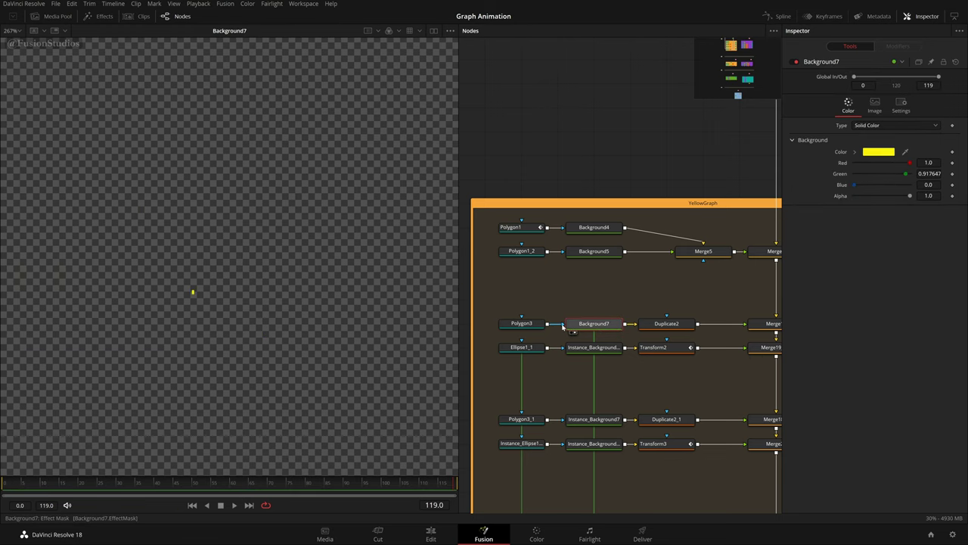
click(562, 323)
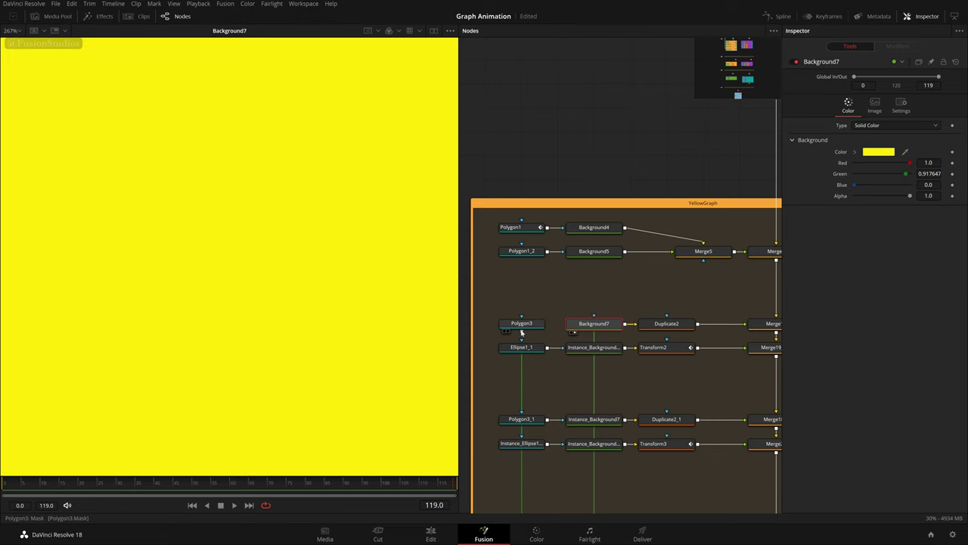
drag(521, 333, 590, 322)
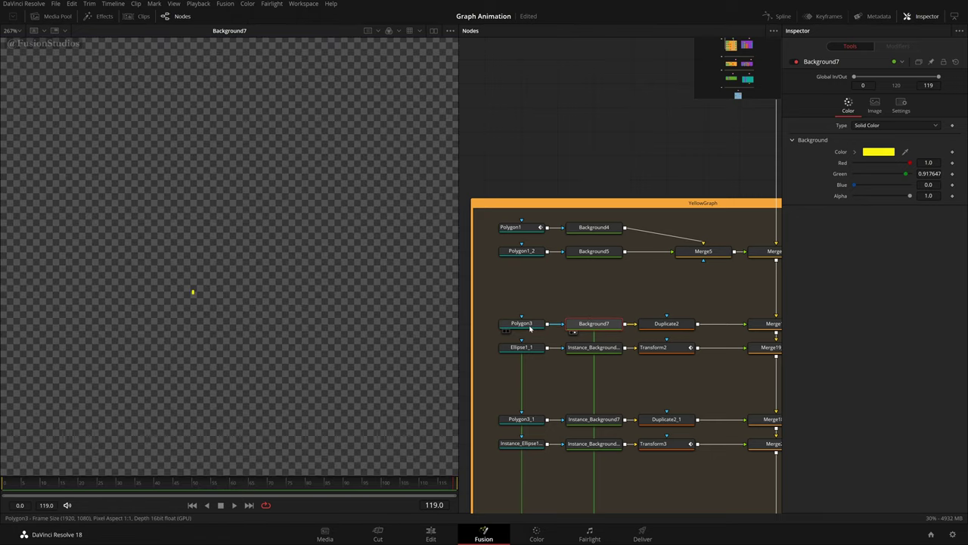
- Show the Polygon3 mask in the viewer and inspect its short vertical dash and settings up close
click(521, 323)
key(1)
click(521, 323)
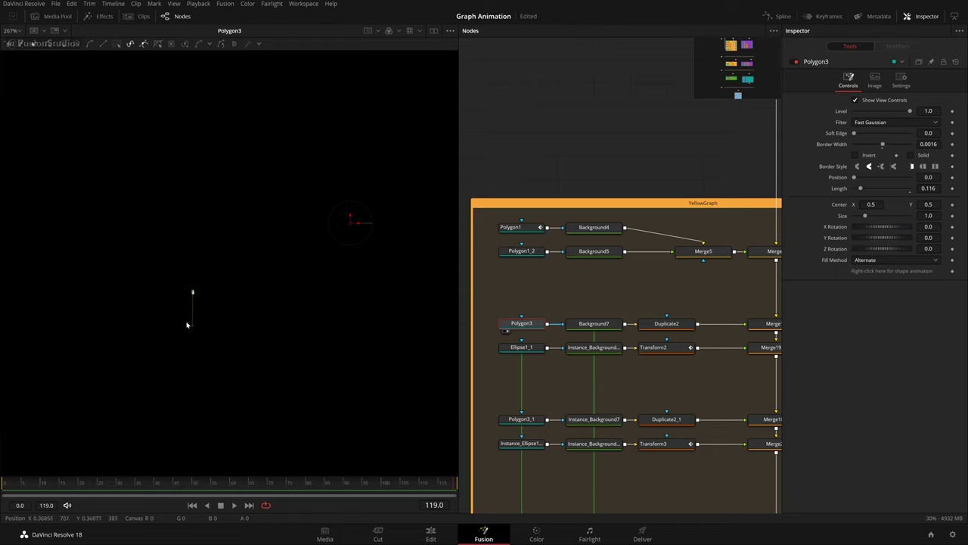
scroll(175, 308, up, 5)
drag(271, 203, 163, 437)
scroll(268, 324, down, 2)
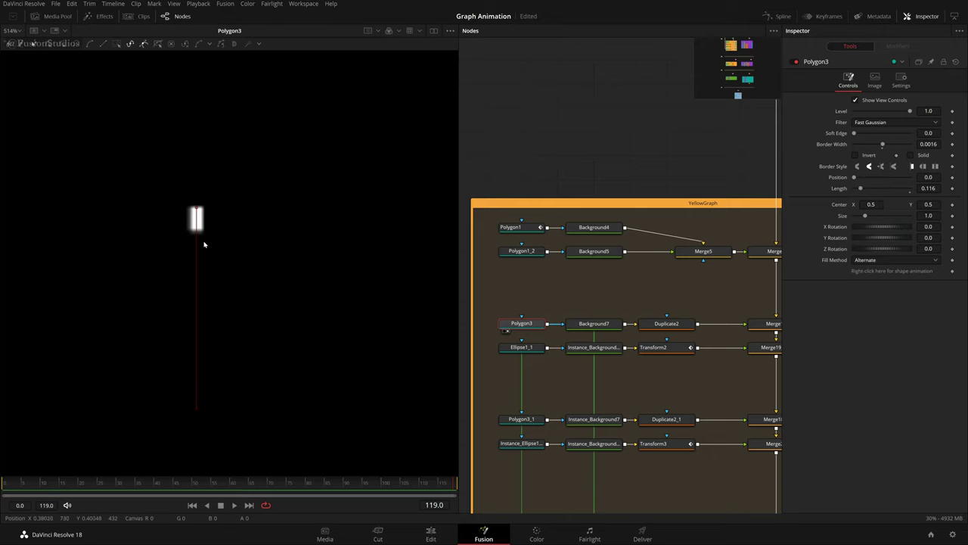
- Try a length of 1.0 on Polygon3, undo the change and save the project
drag(861, 189, 910, 189)
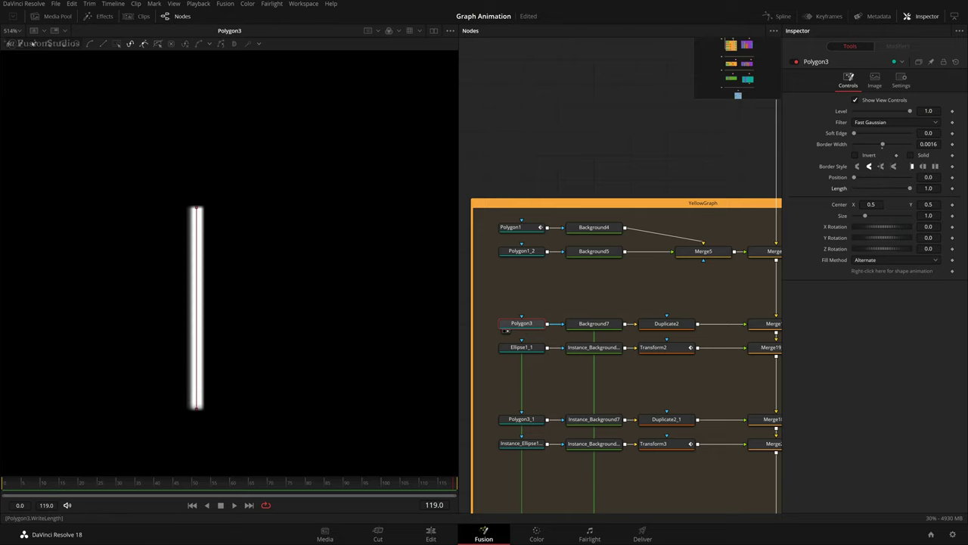
key(ctrl+z)
key(ctrl+s)
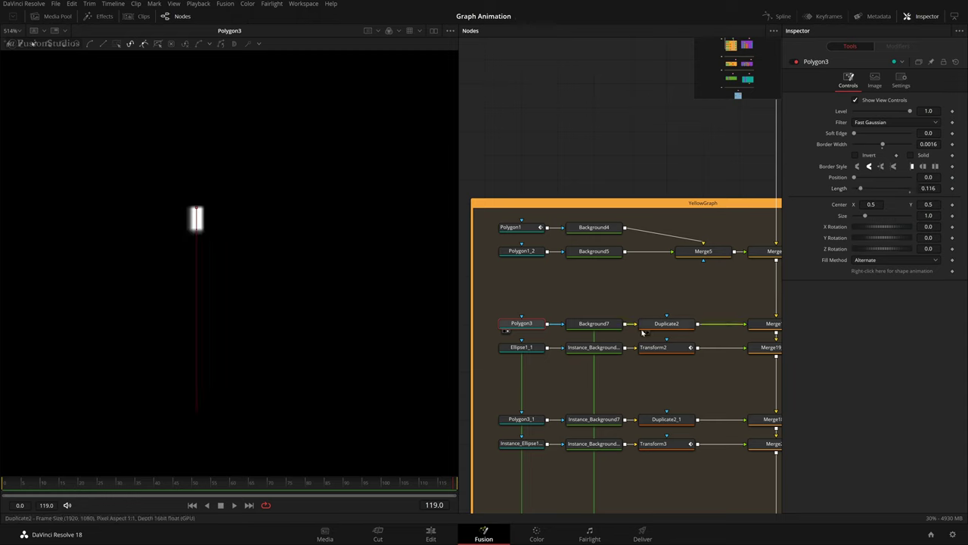
- Show Duplicate2 in the viewer and examine how its copies and center offset build the dashed line
scroll(668, 290, down, 3)
scroll(658, 294, up, 3)
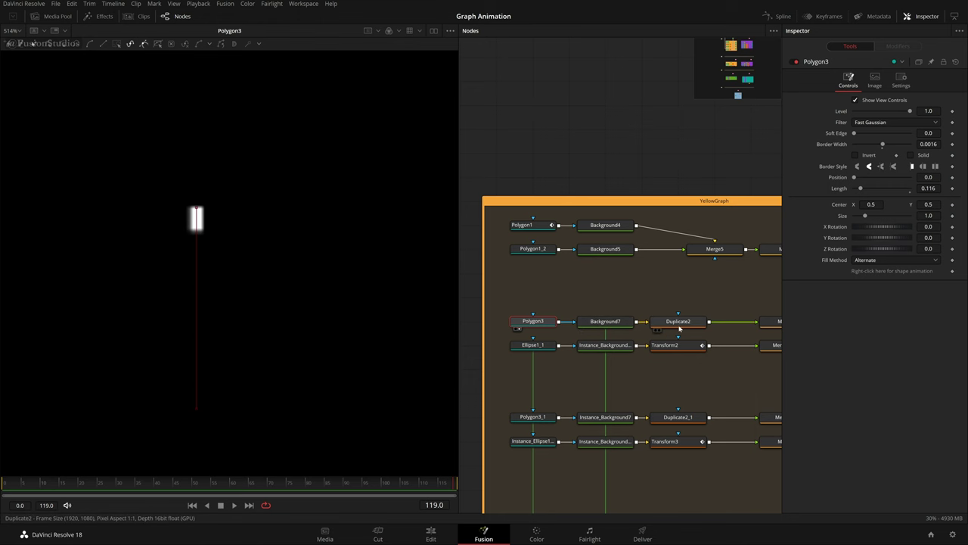
click(679, 323)
drag(685, 327, 378, 298)
scroll(318, 334, down, 2)
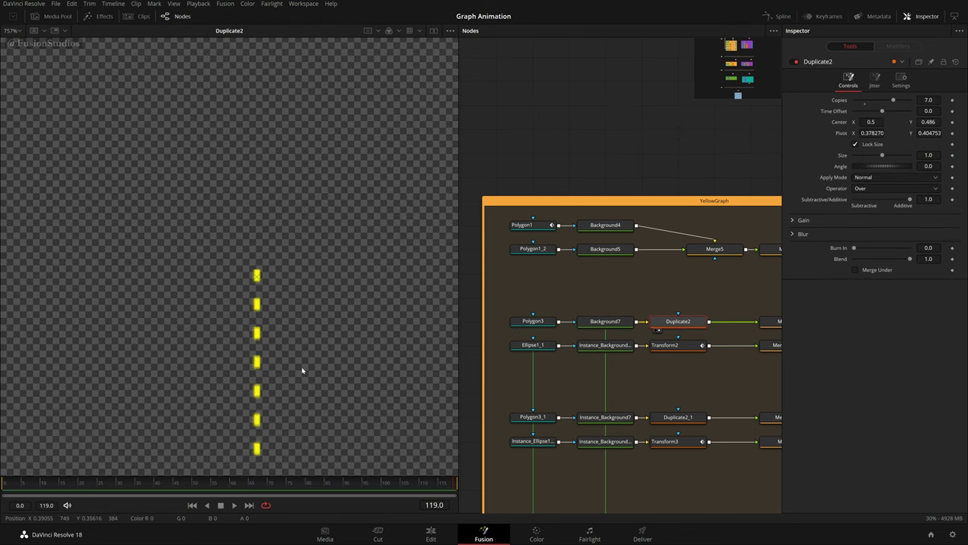
scroll(304, 369, down, 2)
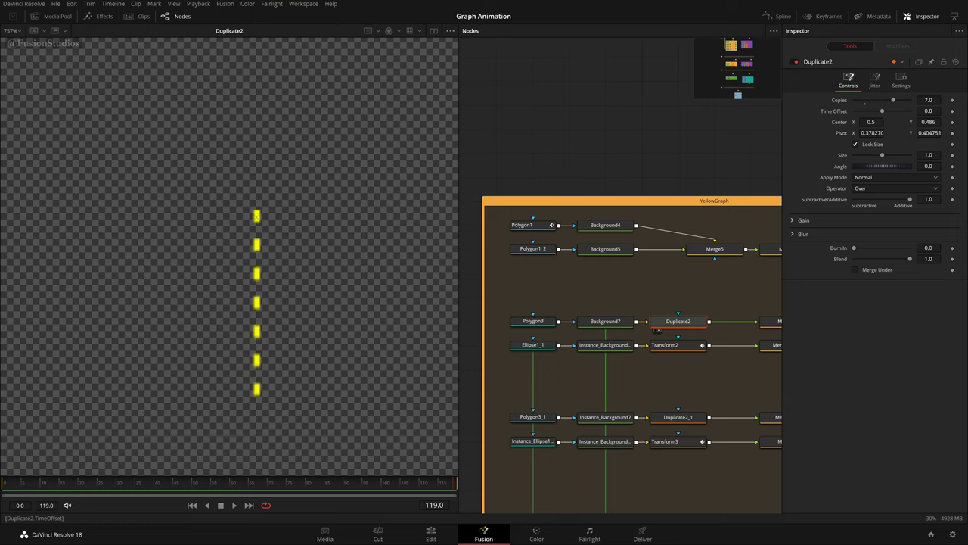
mouse_move(928, 122)
mouse_down()
mouse_move(891, 122)
mouse_move(944, 122)
mouse_move(928, 121)
mouse_up()
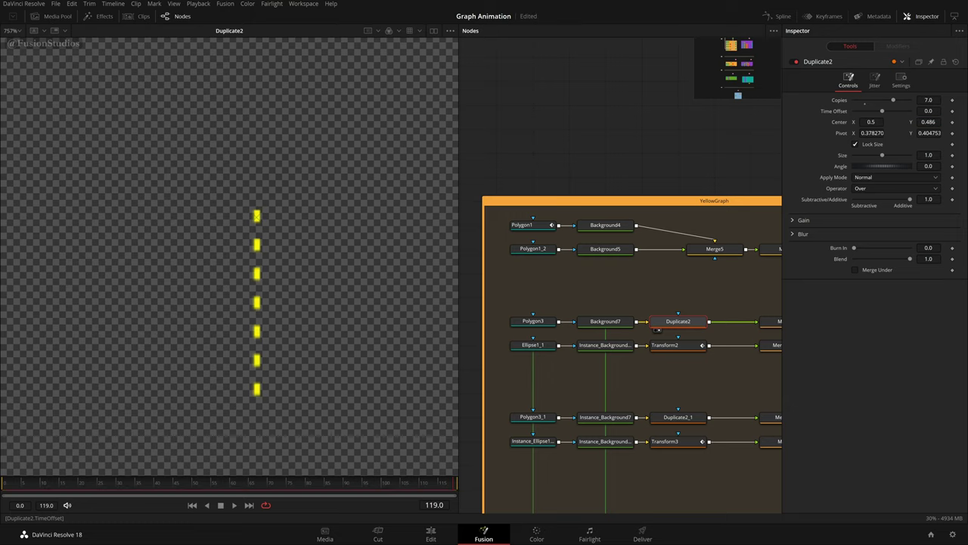
key(ctrl+s)
key(ctrl+z)
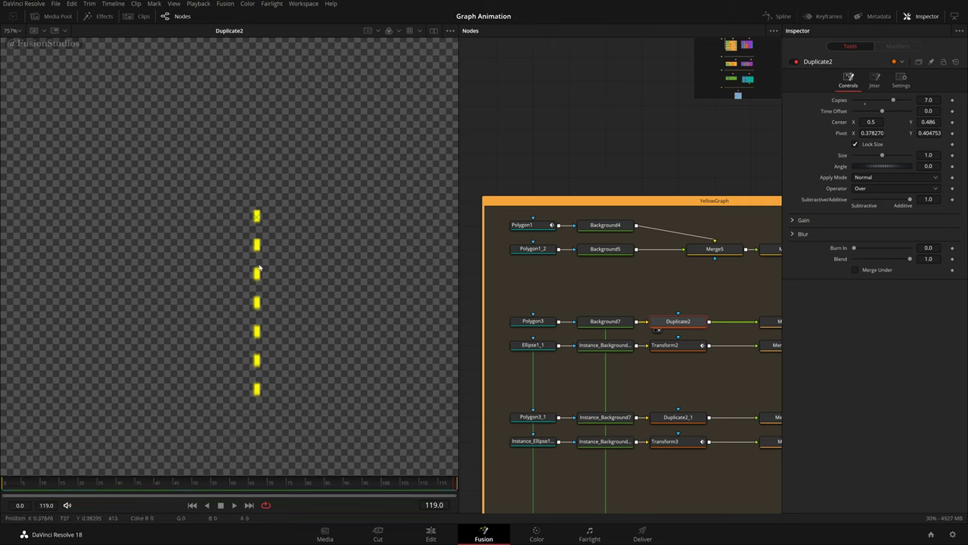
drag(289, 149, 204, 415)
- Show Merge4 and Merge18 in turn in the viewer to compare the graph without and with the dashed line
drag(735, 300, 629, 274)
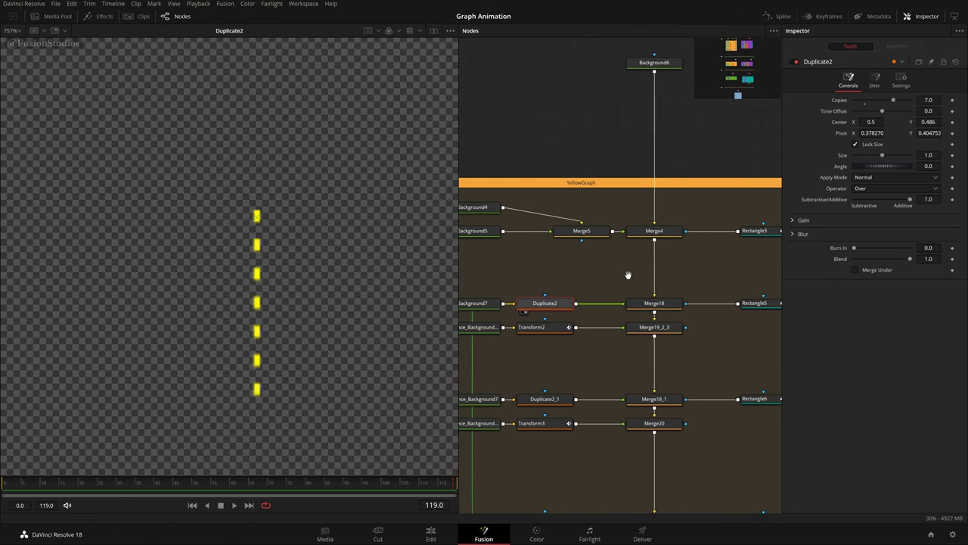
scroll(609, 270, right, 2)
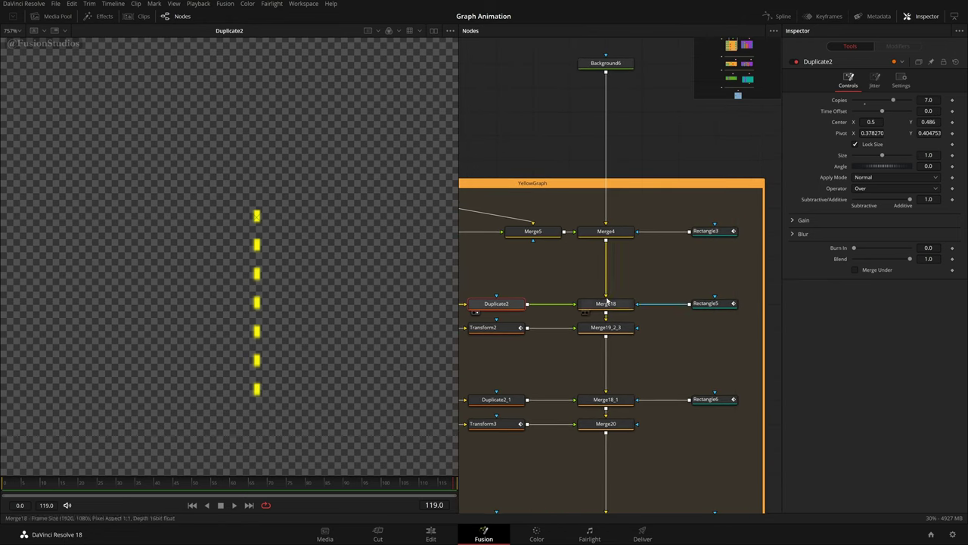
drag(612, 233, 296, 231)
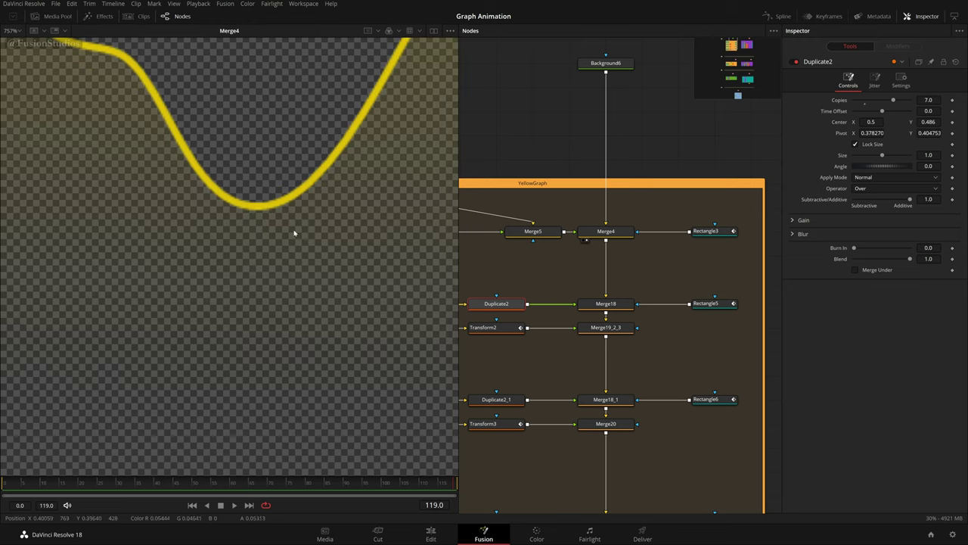
scroll(321, 214, down, 3)
drag(368, 255, 274, 333)
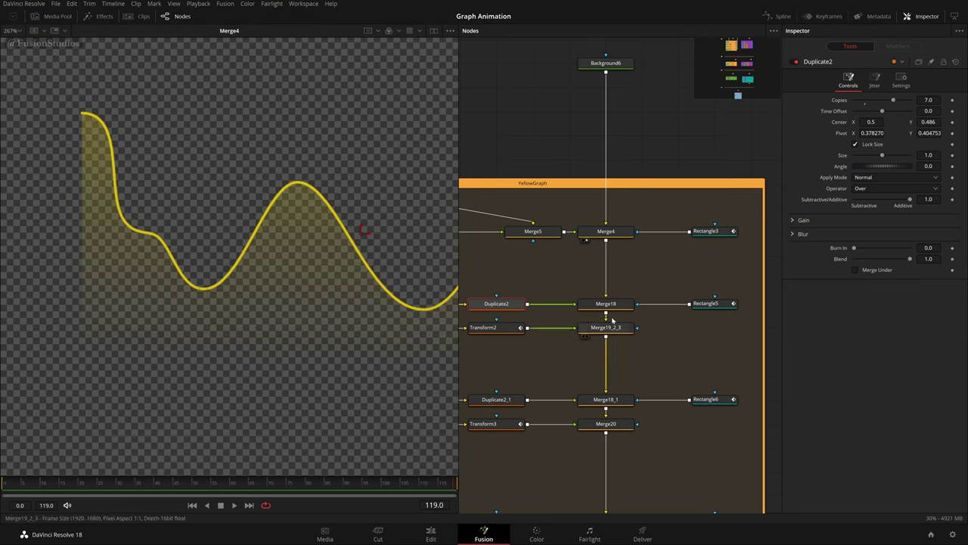
drag(615, 306, 193, 205)
drag(210, 311, 190, 311)
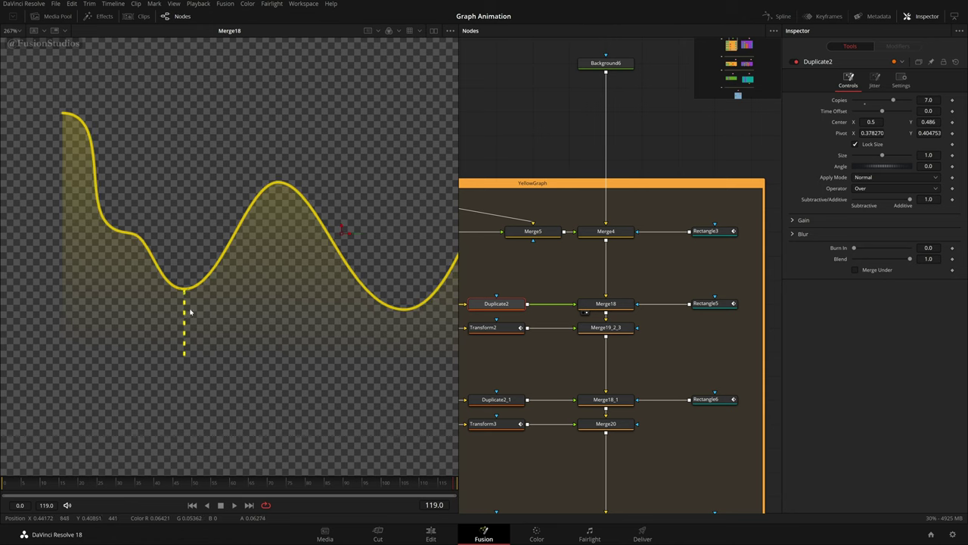
scroll(178, 312, up, 2)
drag(171, 255, 240, 392)
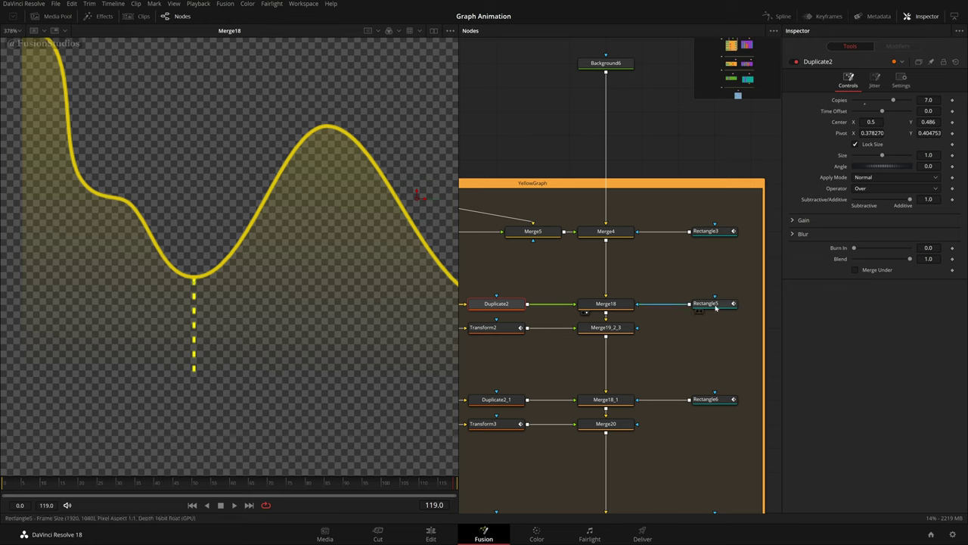
- Select Merge18's Rectangle5 mask and scrub from frame 36 to 46 to examine its animated reveal of the dashed line
click(715, 307)
click(136, 488)
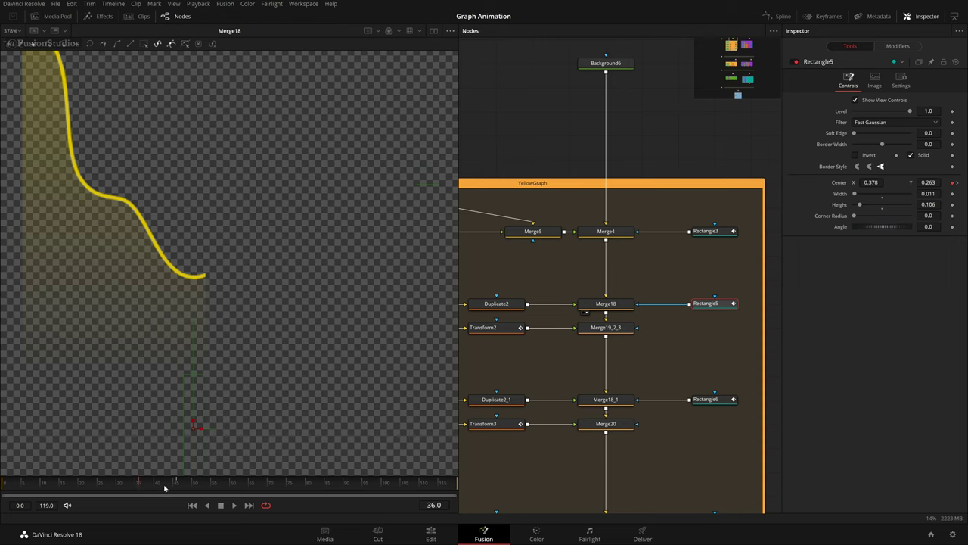
drag(139, 485, 178, 488)
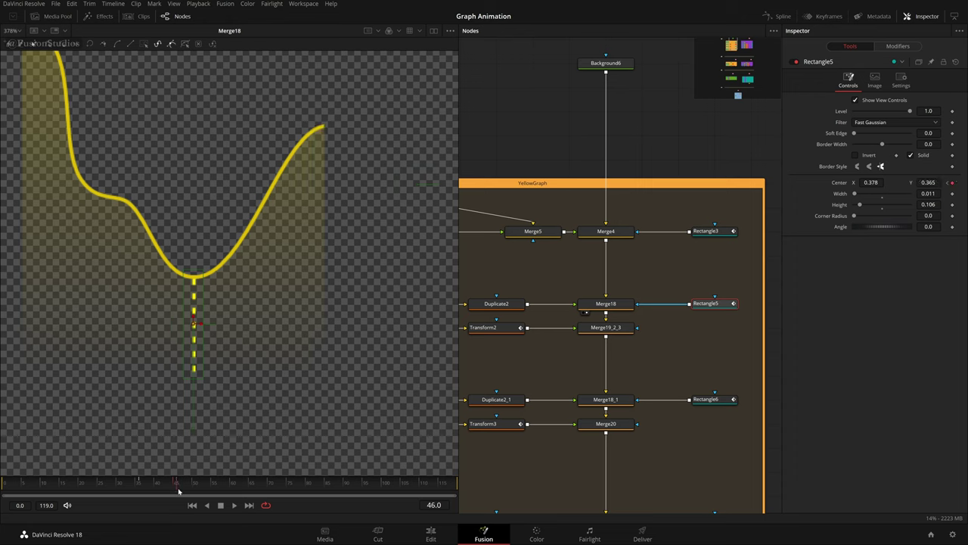
- Show the instanced background fed by Ellipse1_1 in the viewer and examine its yellow dot and linked color settings
drag(693, 333, 791, 335)
click(598, 367)
drag(553, 359, 626, 351)
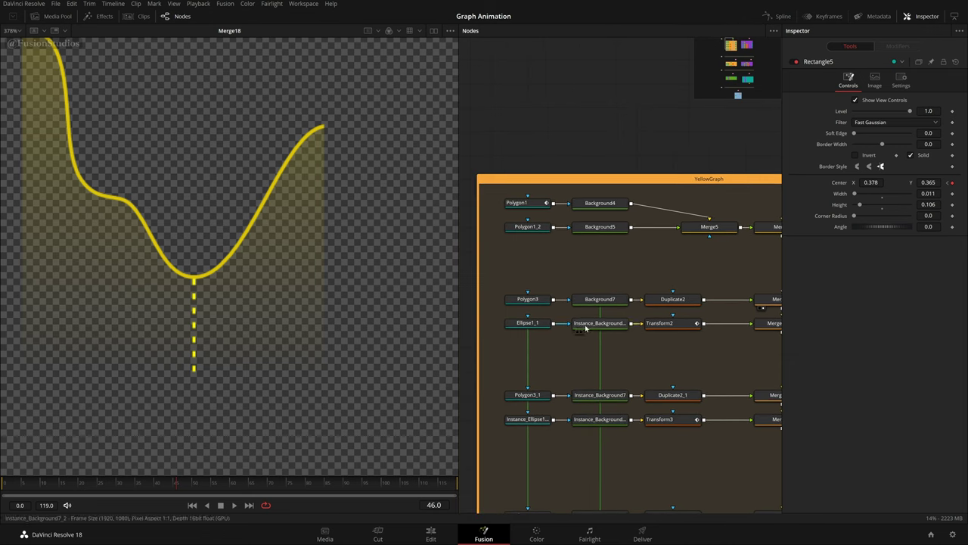
click(606, 325)
key(1)
mouse_move(606, 327)
mouse_down()
mouse_move(606, 350)
mouse_move(570, 358)
mouse_move(604, 358)
mouse_move(609, 336)
mouse_move(606, 358)
mouse_move(602, 323)
mouse_up()
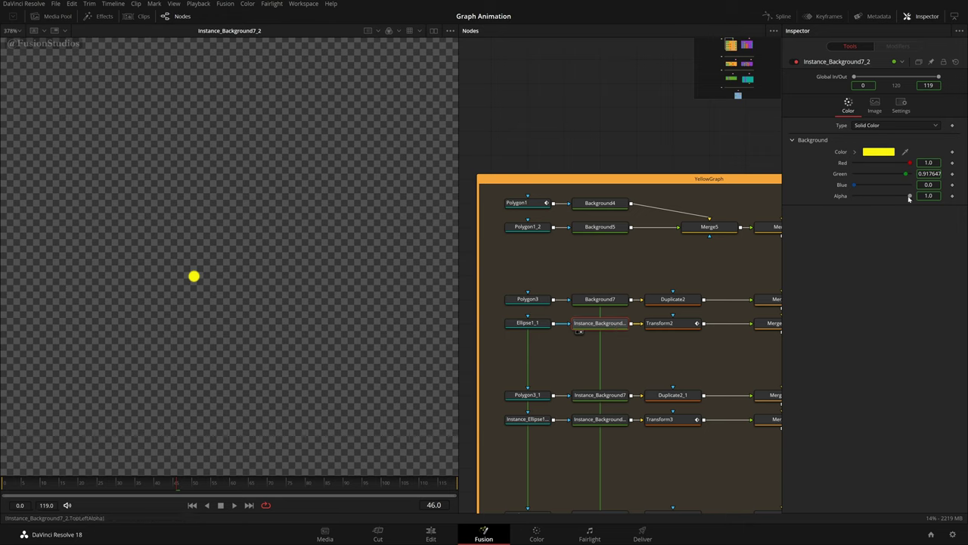
mouse_move(592, 328)
mouse_down()
mouse_move(593, 370)
mouse_move(596, 331)
mouse_up()
right_click(844, 176)
mouse_move(589, 332)
mouse_down()
mouse_move(553, 359)
mouse_move(595, 344)
mouse_up()
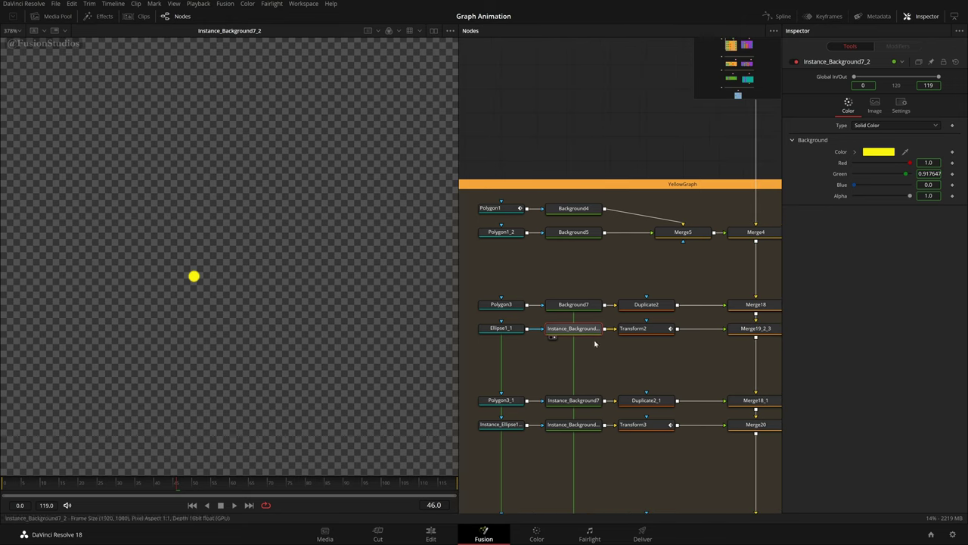
- Show MediaOut1 in the viewer and go to frame 119 to examine the dashed markers in the finished graph
scroll(691, 372, down, 3)
scroll(707, 390, down, 5)
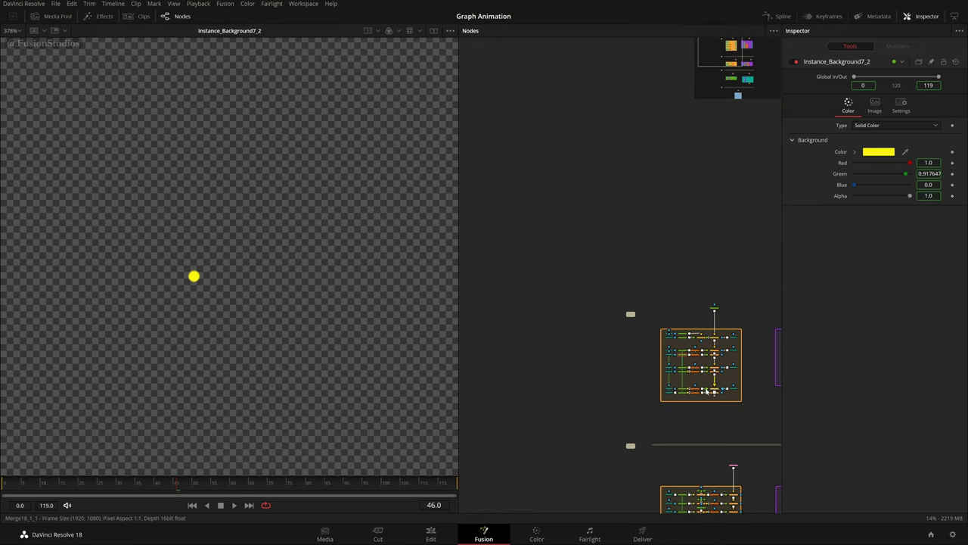
drag(702, 365, 605, 30)
scroll(675, 401, up, 5)
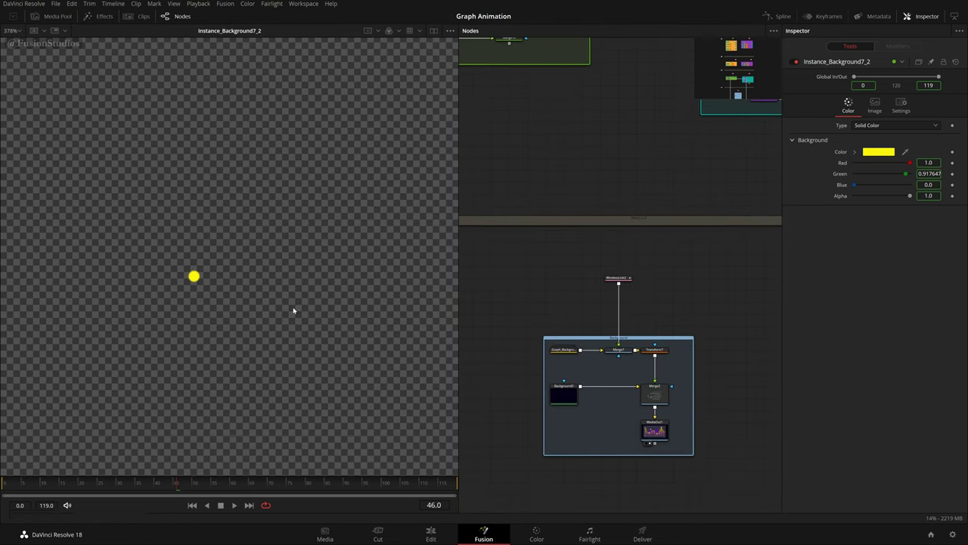
key(1)
scroll(265, 310, down, 4)
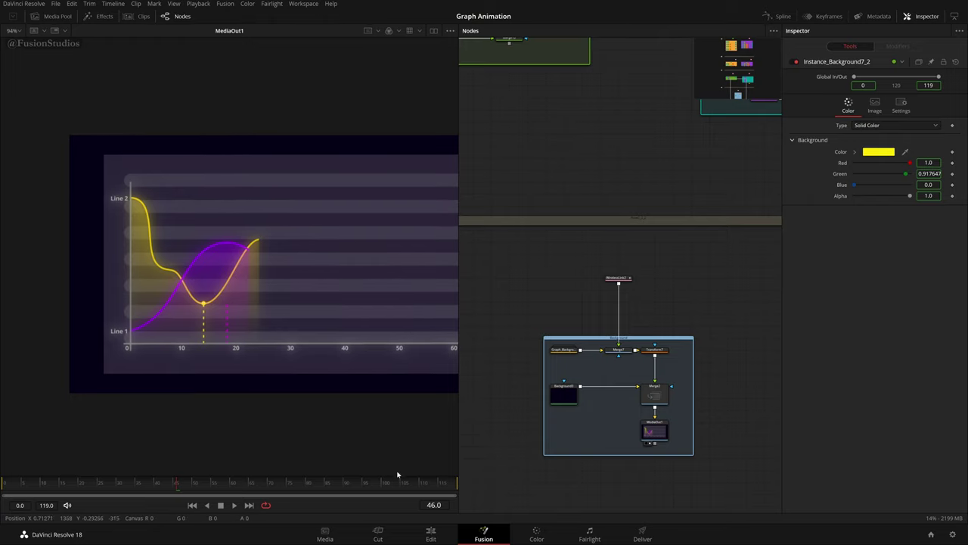
drag(412, 482, 490, 486)
drag(297, 320, 257, 334)
scroll(257, 333, up, 2)
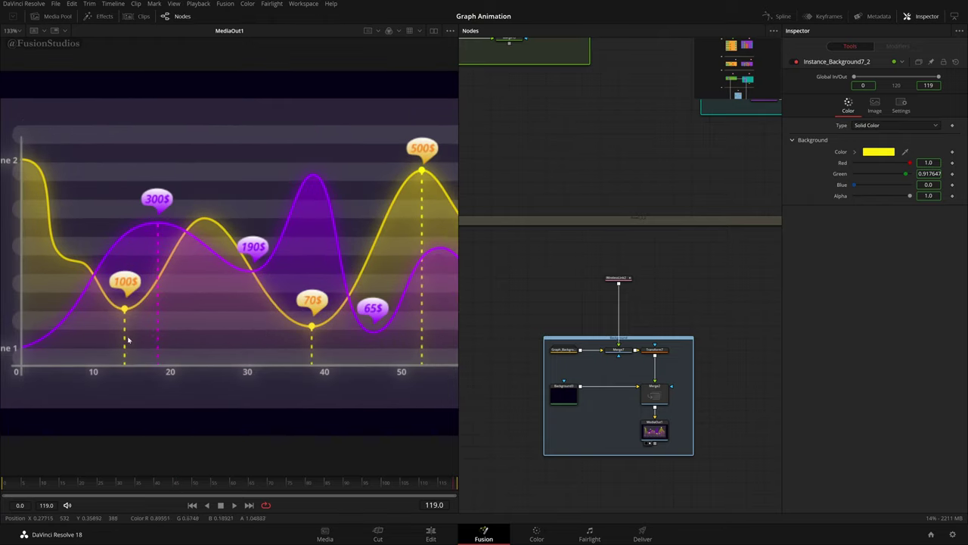
- Try other colors on Background7 in YellowGraph, ending with red 0.0, green 0.701 and blue 1.0
scroll(612, 188, up, 10)
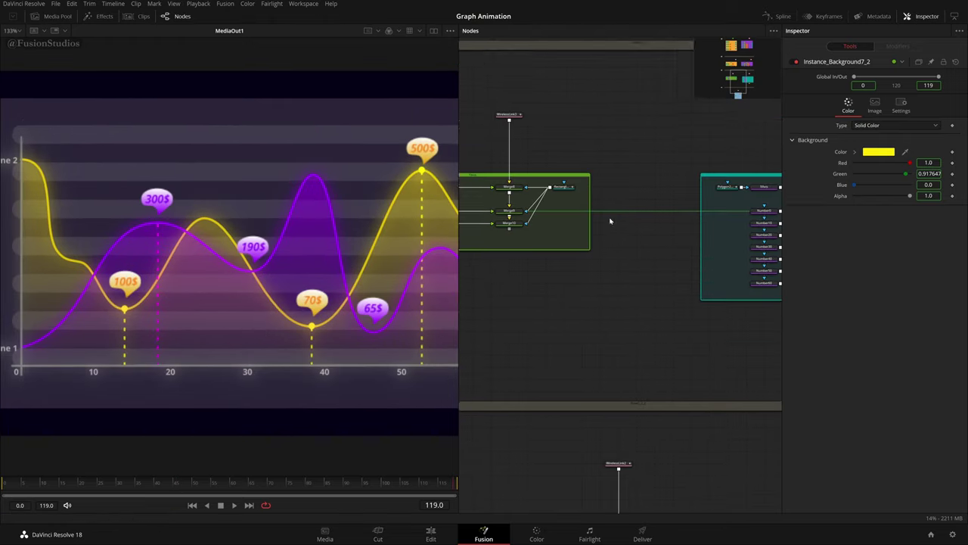
scroll(546, 271, up, 5)
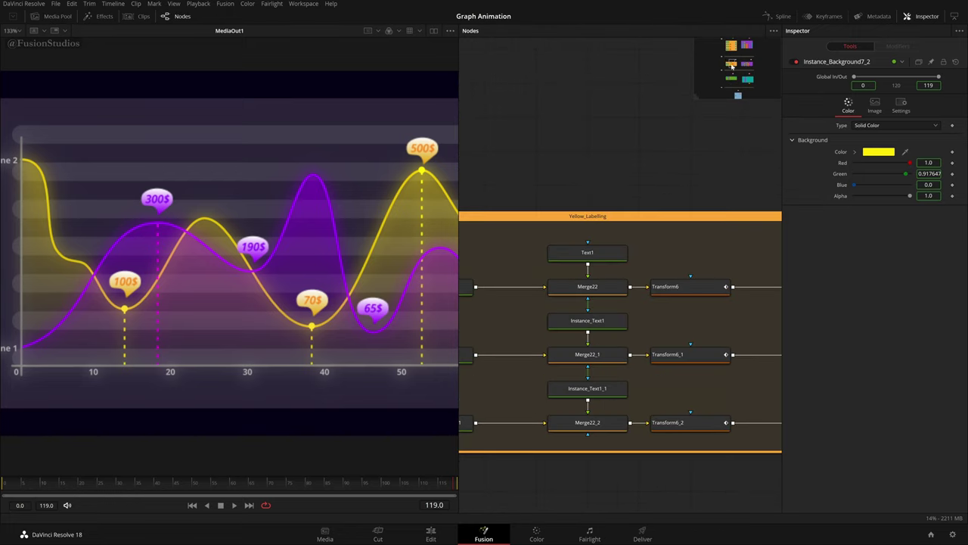
drag(732, 67, 733, 43)
scroll(634, 236, down, 2)
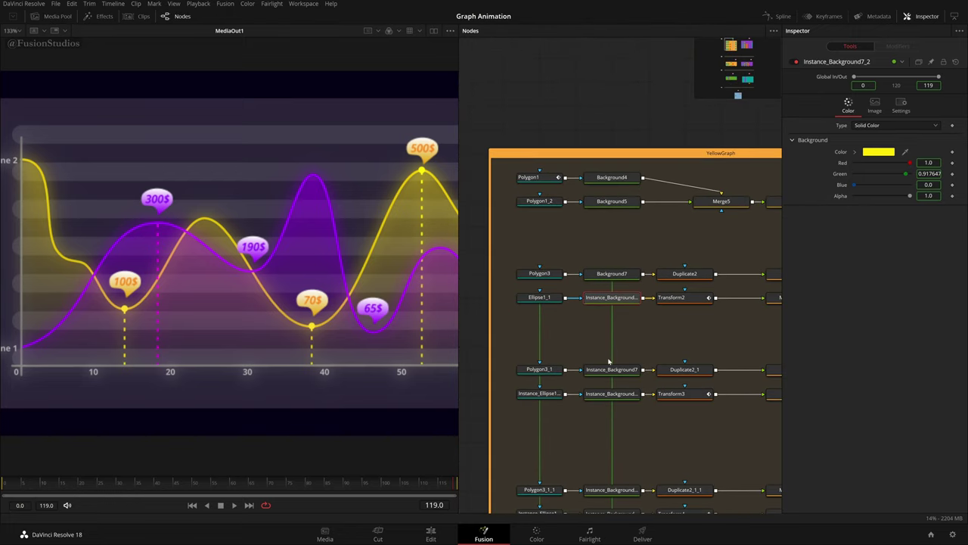
drag(631, 328, 609, 240)
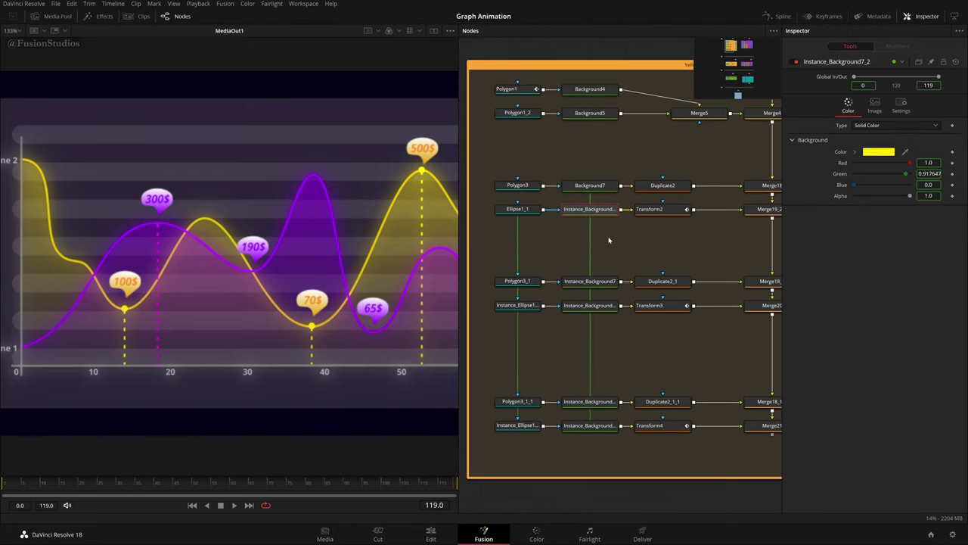
click(595, 185)
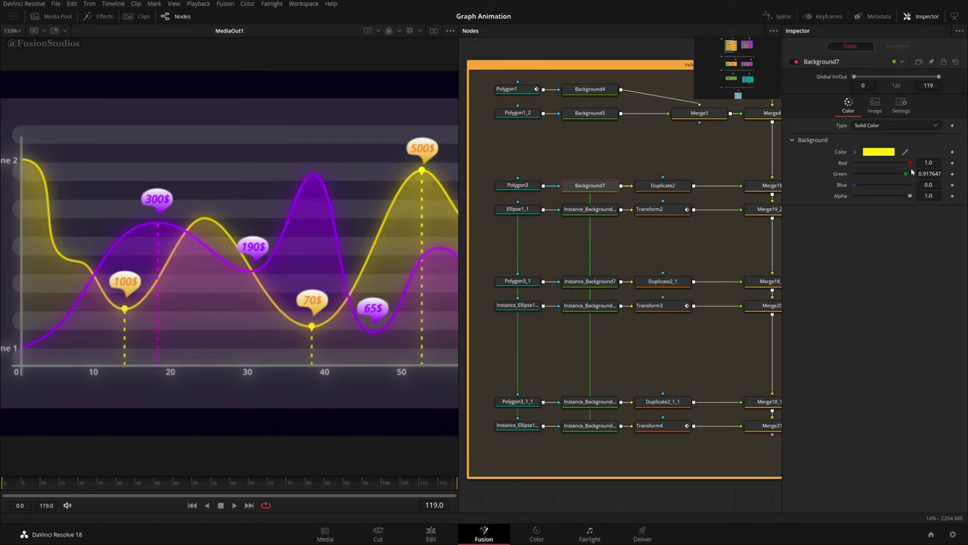
drag(910, 163, 847, 174)
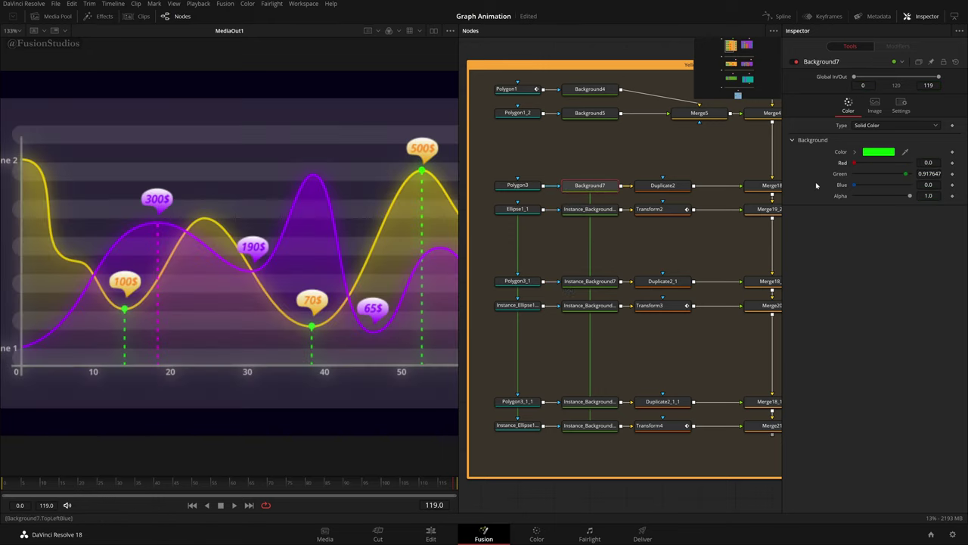
drag(856, 163, 924, 172)
drag(855, 186, 818, 171)
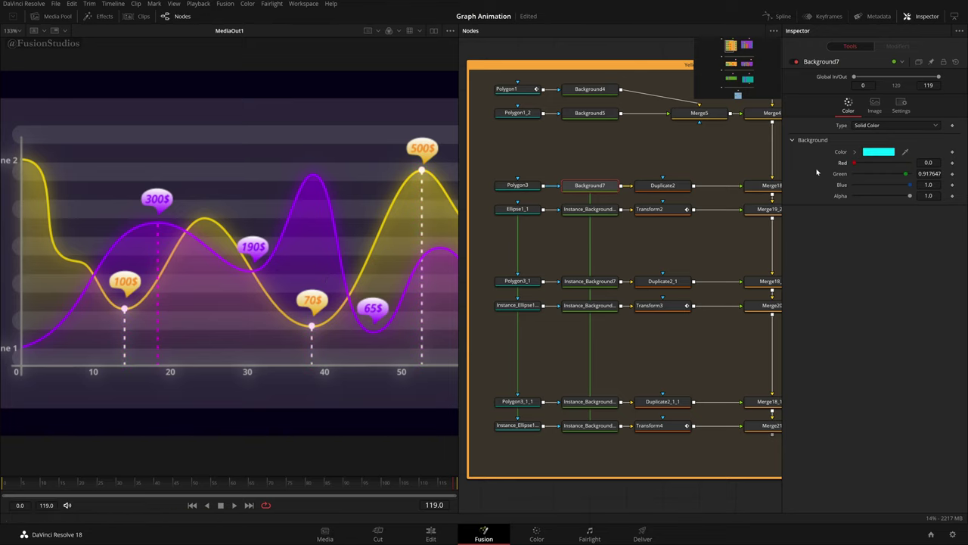
drag(905, 175, 895, 177)
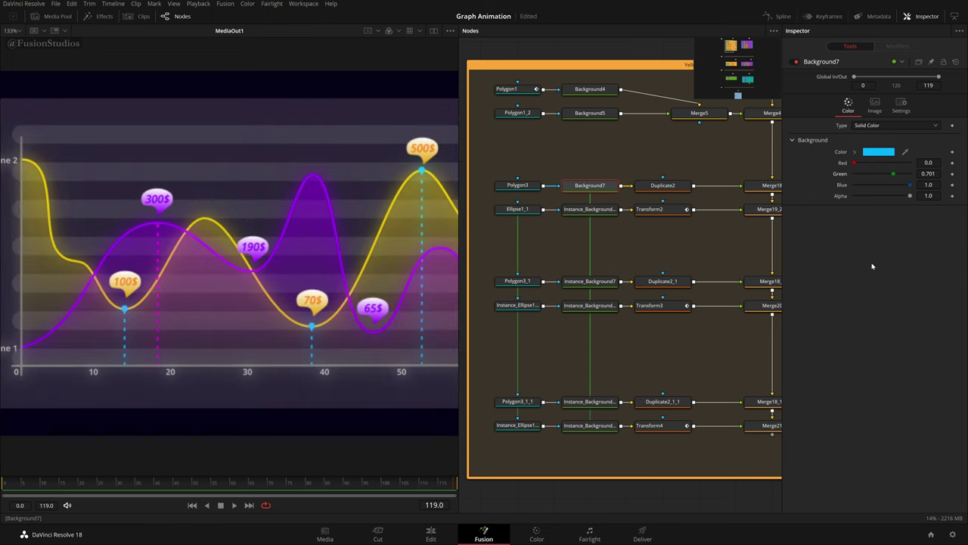
- Undo all the trial color changes on Background7
key(ctrl+z)
key(ctrl+z)
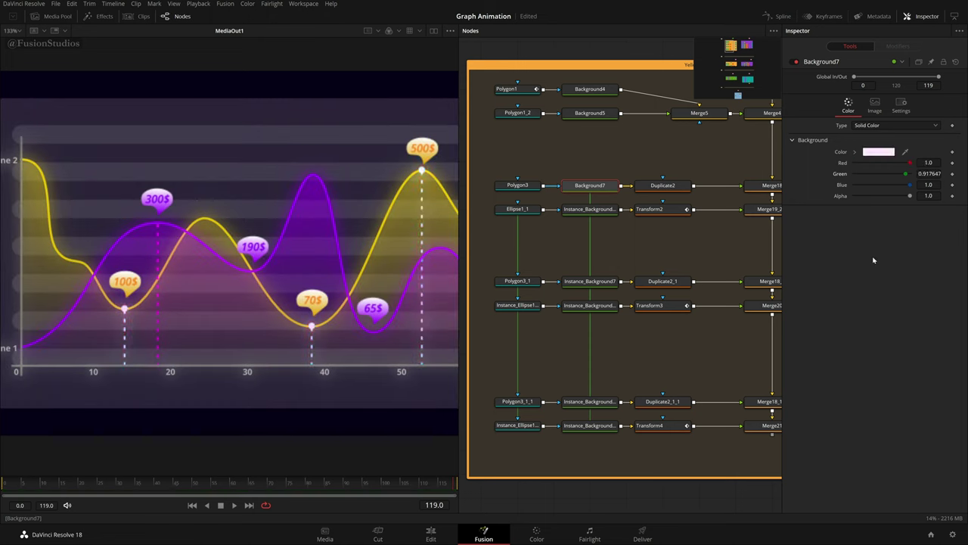
key(ctrl+z)
key(ctrl+z)
key(ctrl+z)
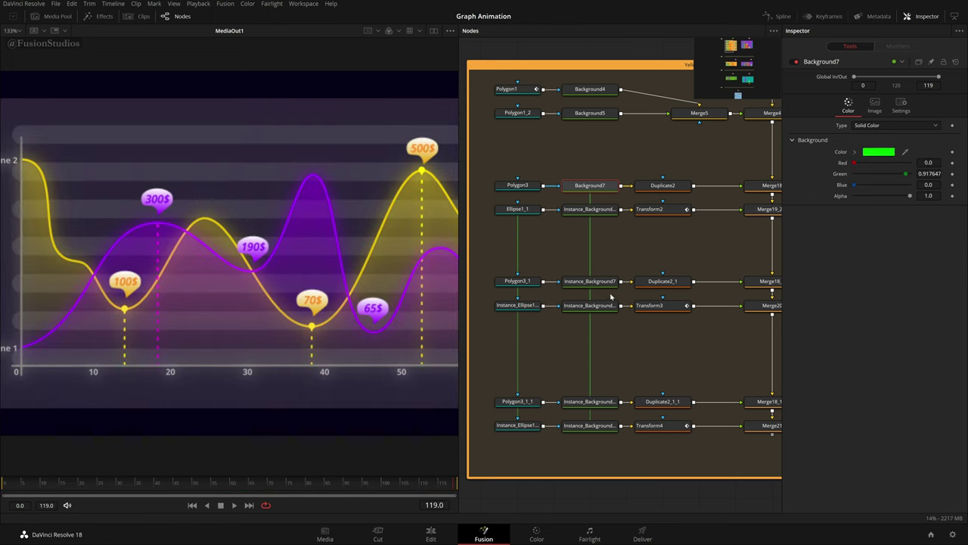
key(ctrl+z)
key(ctrl+z)
- Paste an ordinary copy of Background7 into the empty space outside the YellowGraph group and delete it again
drag(613, 251, 657, 252)
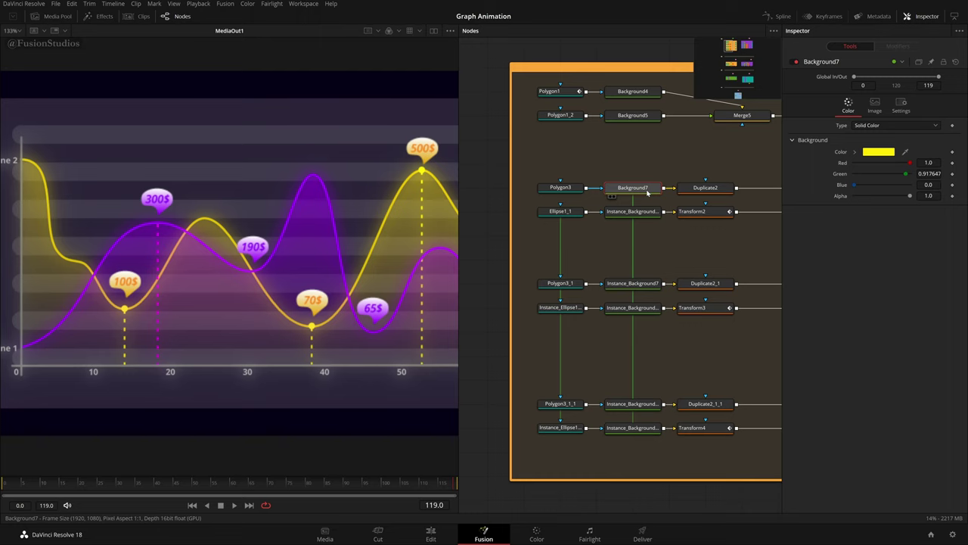
drag(555, 258, 664, 270)
click(542, 227)
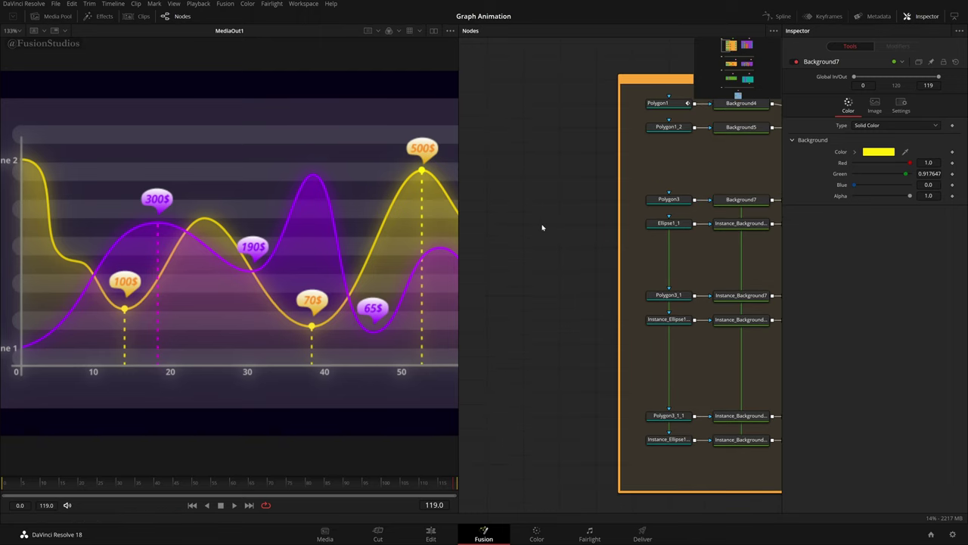
key(ctrl+v)
drag(571, 222, 545, 229)
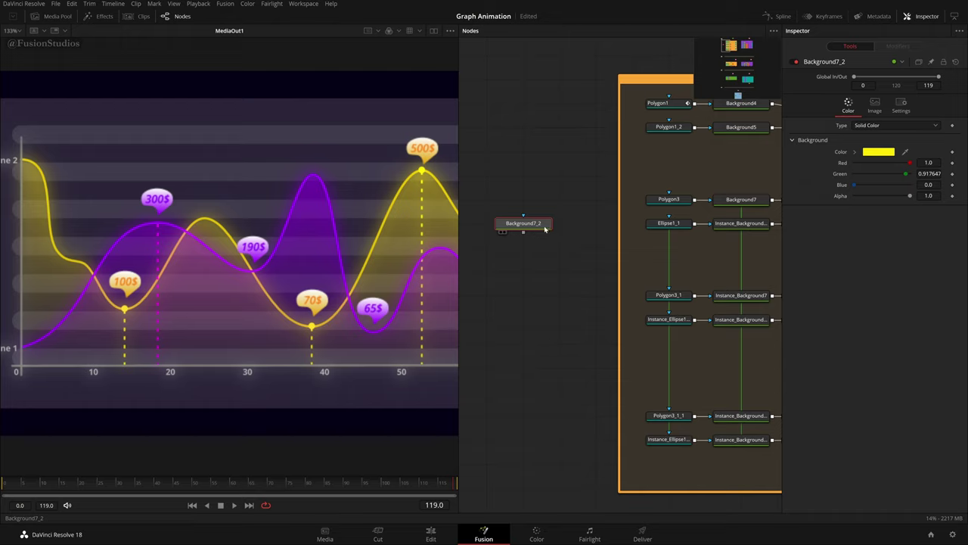
key(Delete)
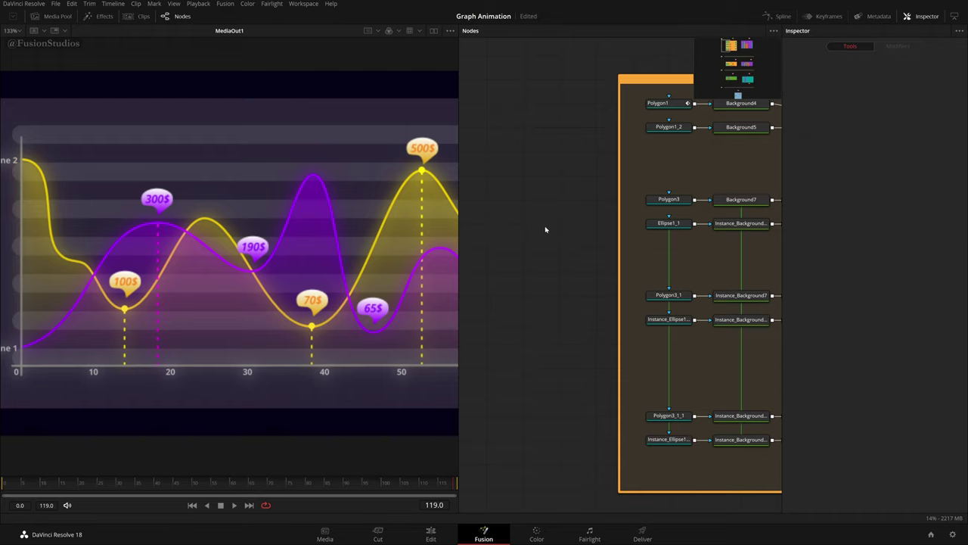
- Paste Background7 as an instance and place it in the empty space outside the YellowGraph group
key(ctrl+shift+v)
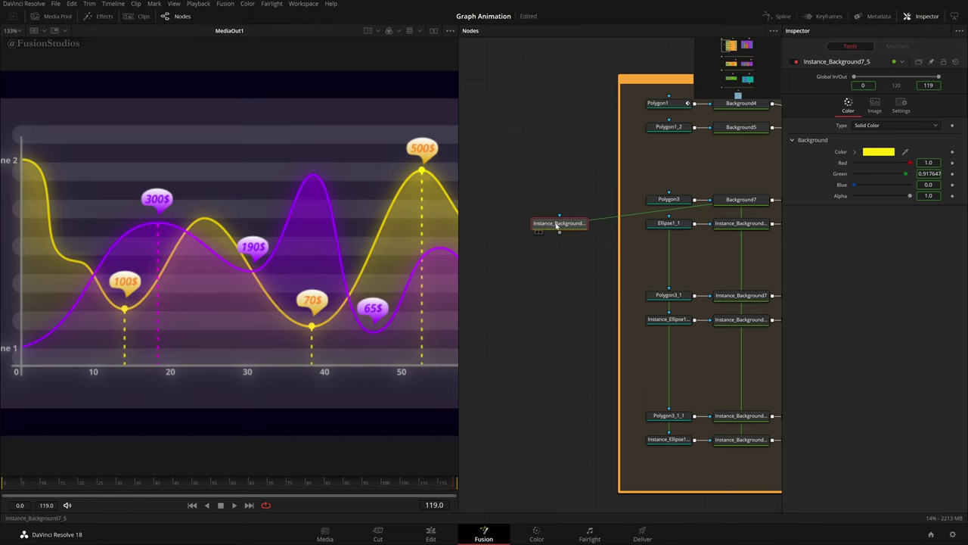
drag(558, 224, 515, 148)
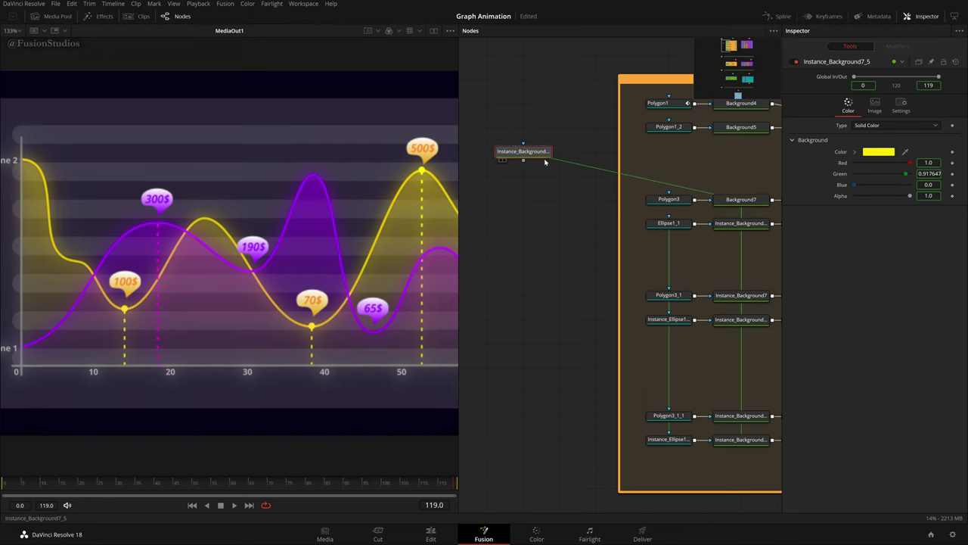
- Reposition the loose instanced background node beside the YellowGraph group and turn off the display of instance links
drag(497, 149, 498, 172)
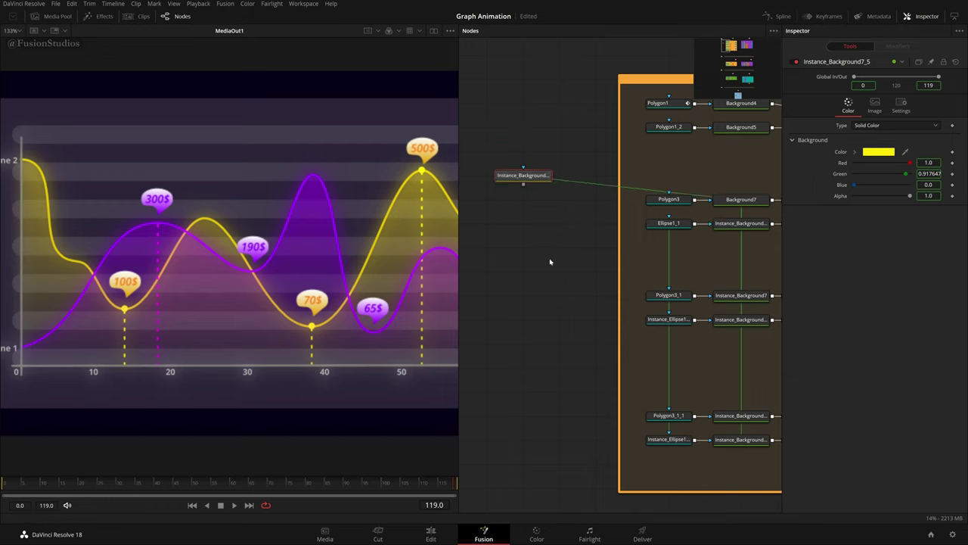
right_click(535, 241)
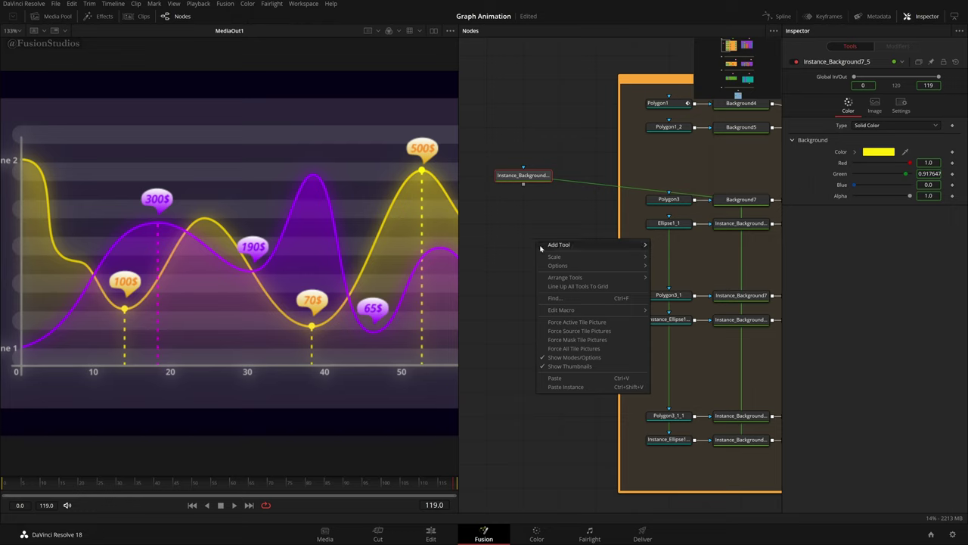
mouse_move(575, 265)
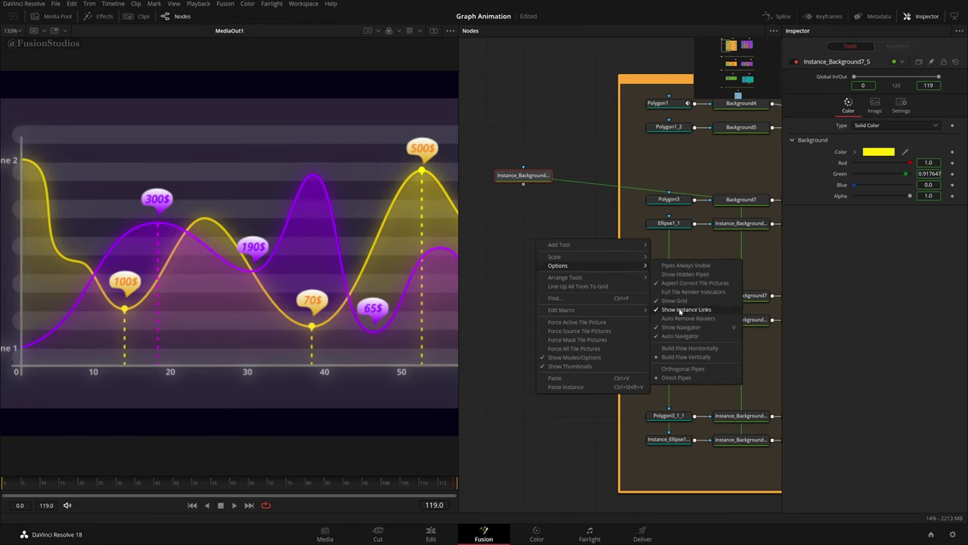
click(691, 311)
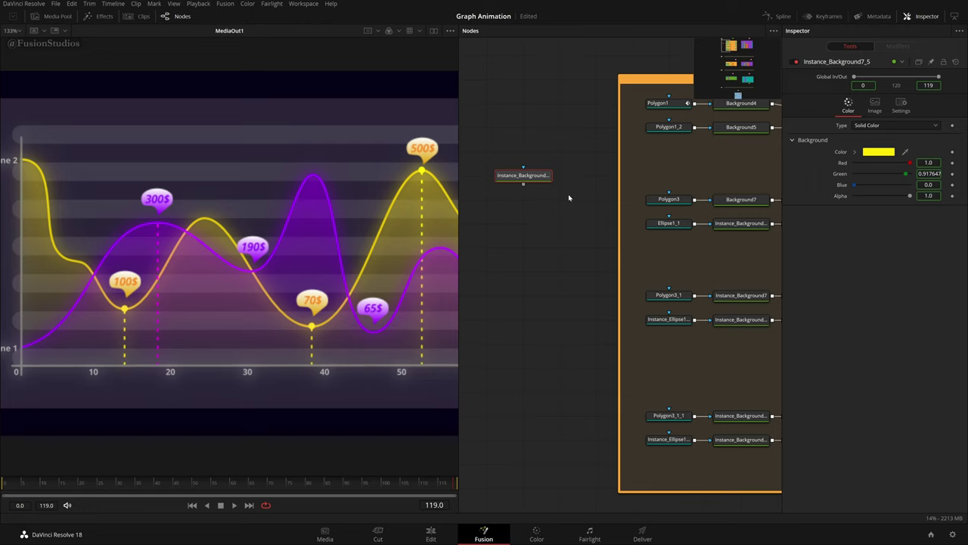
- Undo the addition of the loose instanced background node and turn the instance links display back on
click(669, 200)
click(534, 176)
key(ctrl+z)
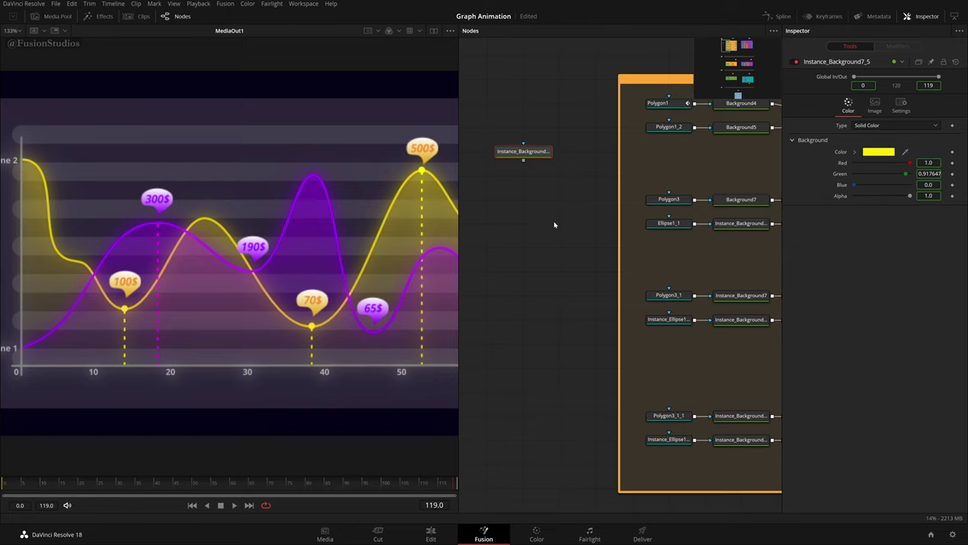
click(554, 224)
right_click(554, 225)
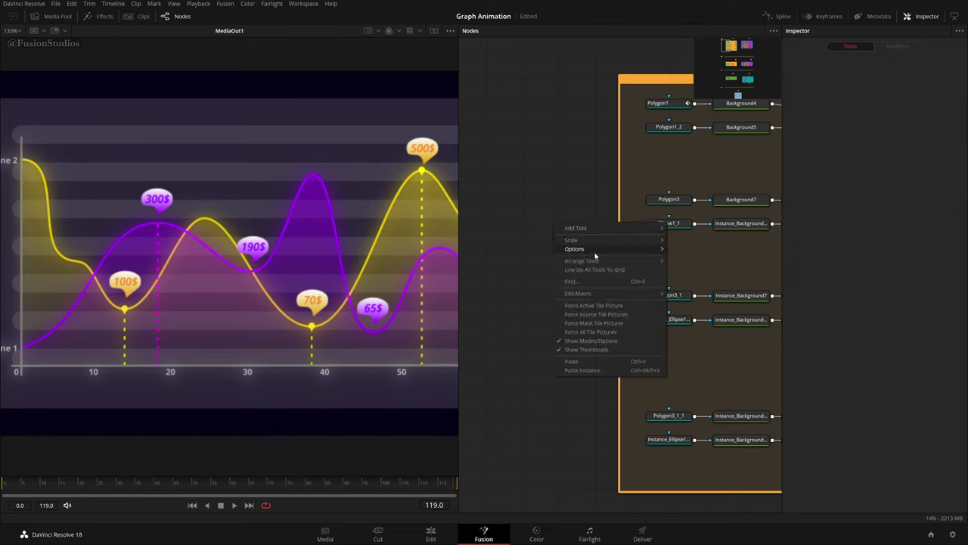
mouse_move(596, 249)
click(722, 295)
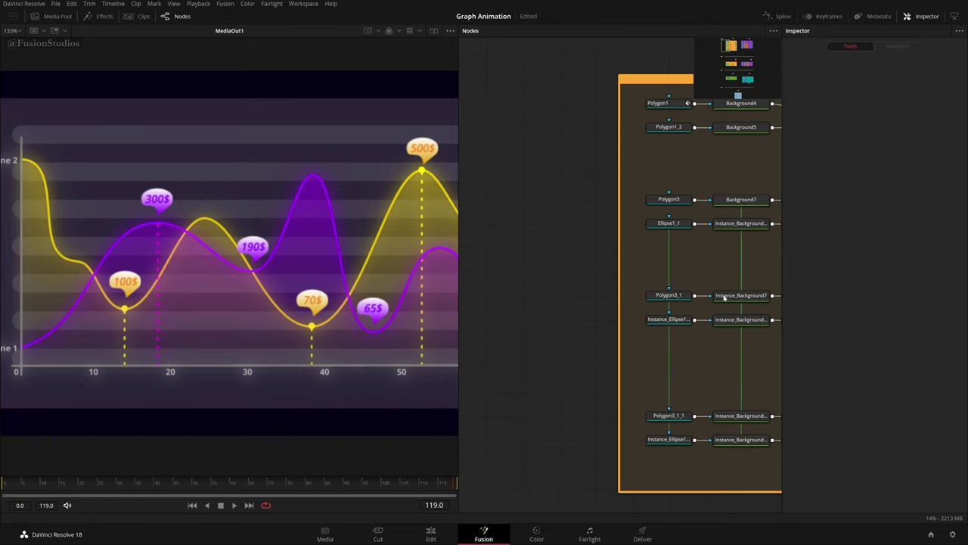
- Display the instanced background feeding Transform2 enlarged in the viewer and select that node to inspect its settings
drag(701, 254, 540, 237)
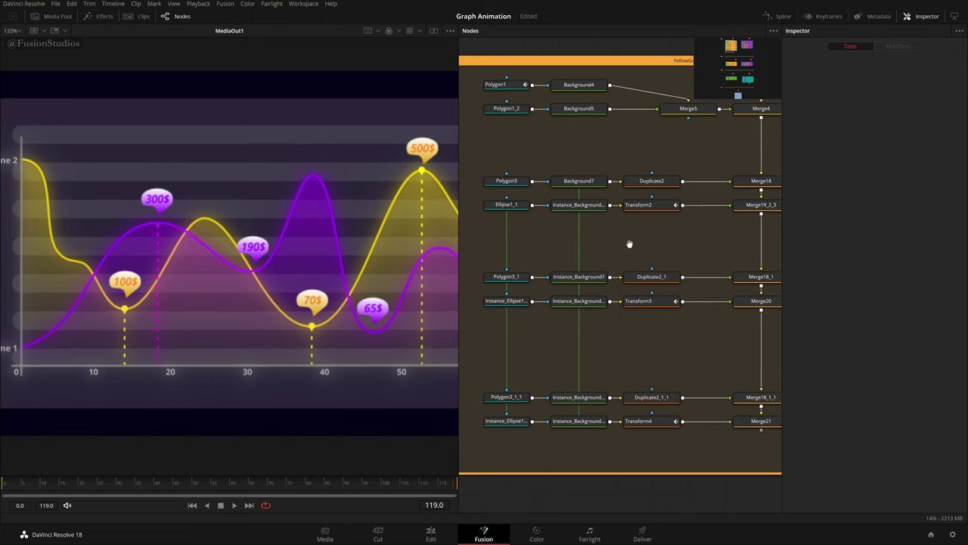
drag(628, 244, 605, 252)
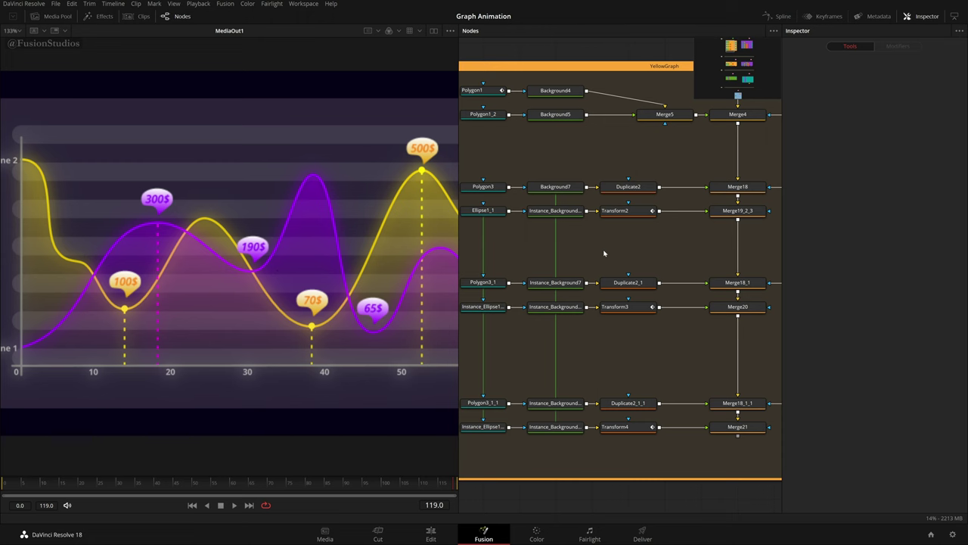
drag(674, 252, 666, 310)
click(615, 267)
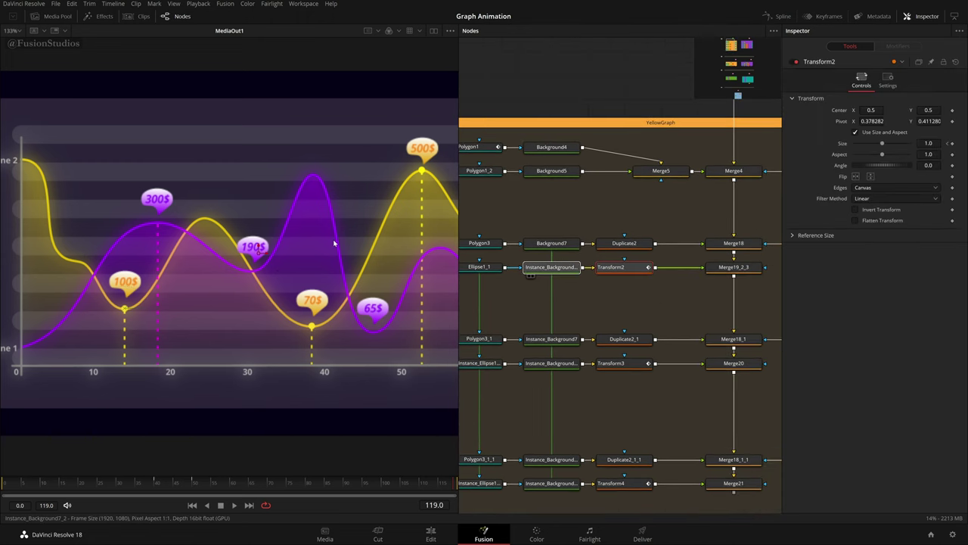
drag(334, 242, 337, 245)
scroll(271, 314, up, 3)
drag(269, 313, 327, 322)
drag(566, 276, 612, 275)
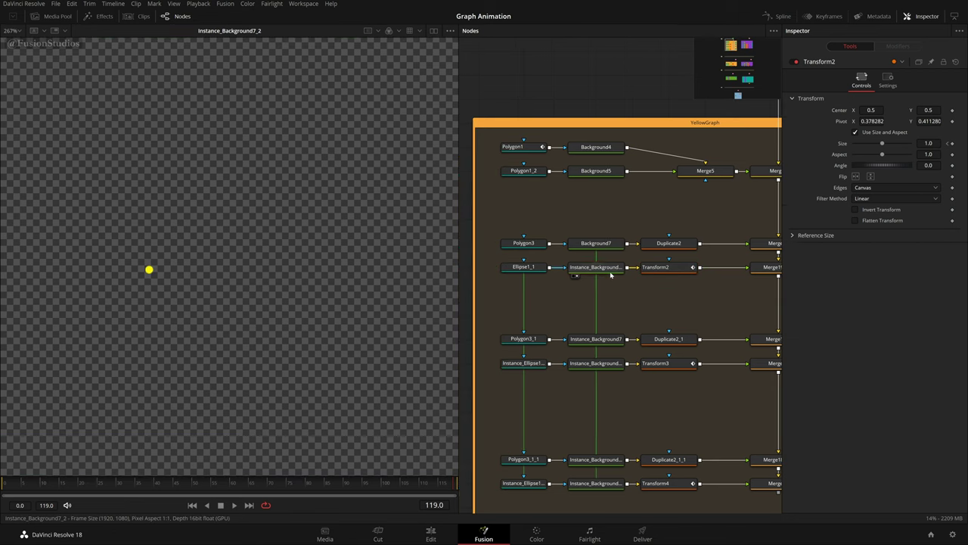
click(611, 271)
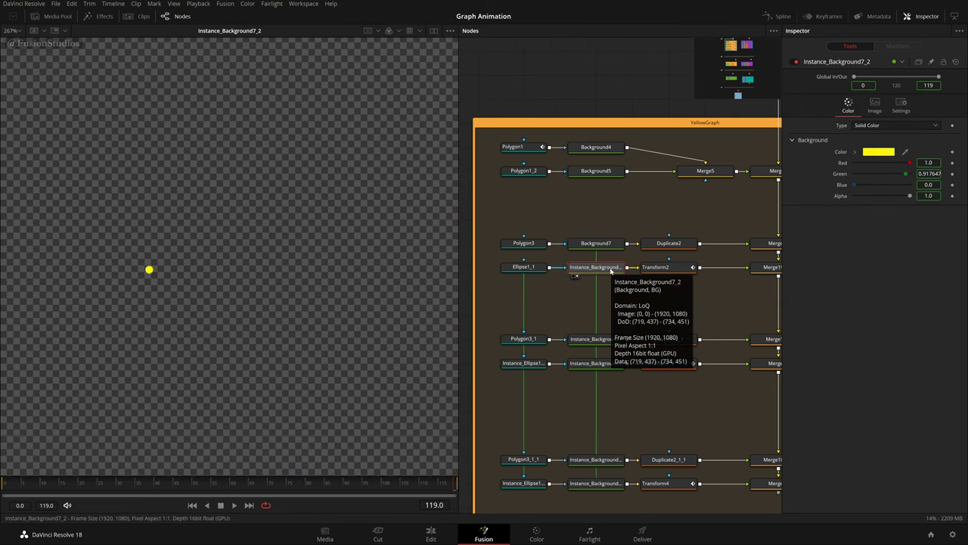
- Disconnect Ellipse1_1 from its instanced background, display the ellipse mask on its own, and reconnect it as the mask
click(562, 267)
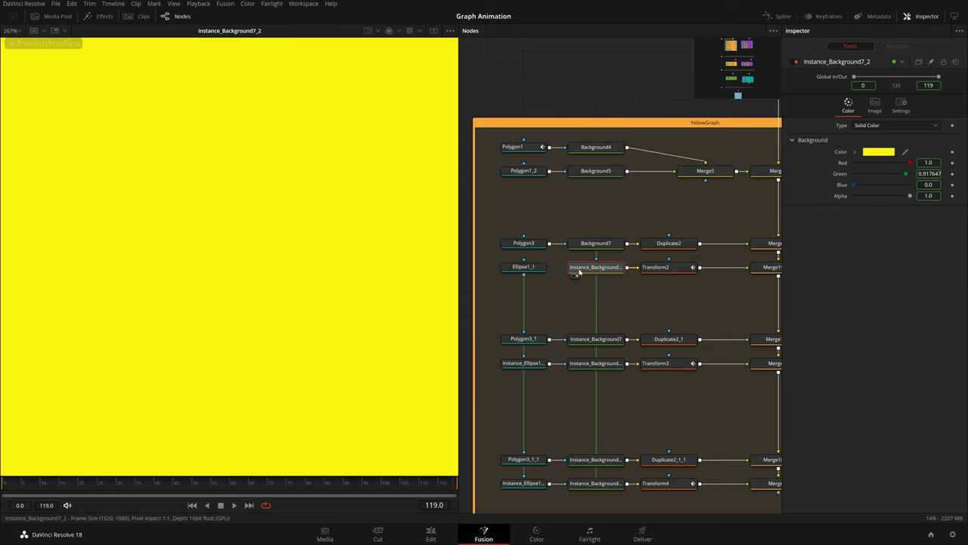
click(522, 267)
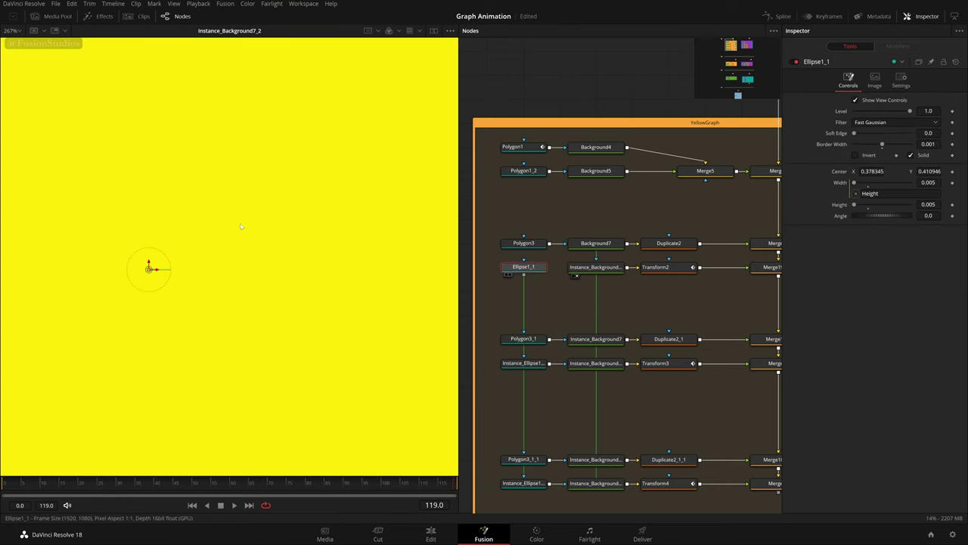
key(1)
drag(522, 274, 596, 267)
- Examine the Mask category of tools in the effects library and close the library again
drag(566, 140, 601, 210)
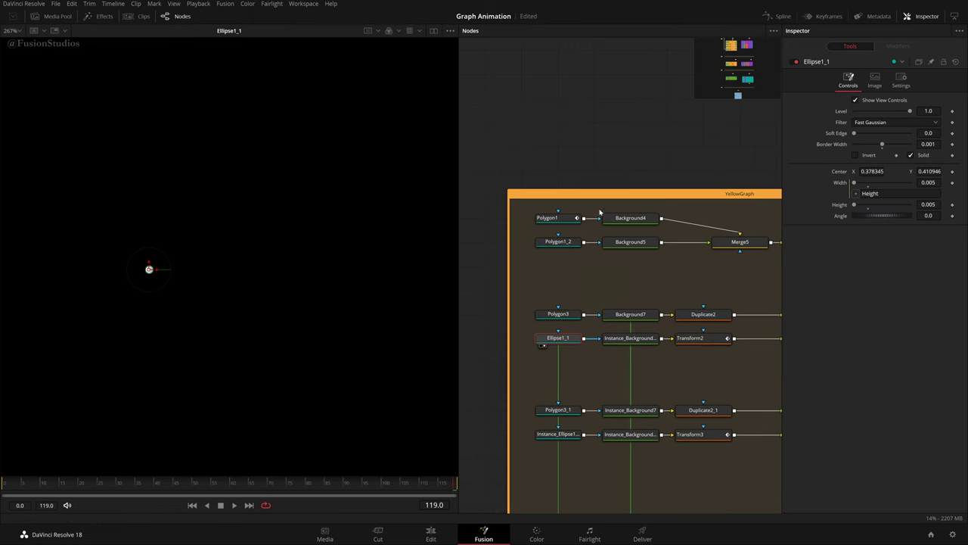
click(99, 17)
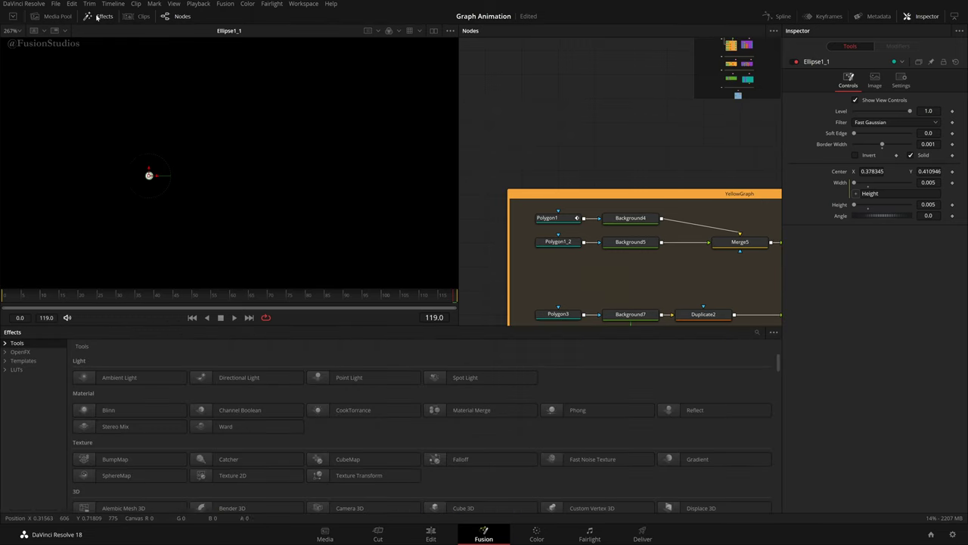
click(4, 343)
scroll(37, 409, down, 4)
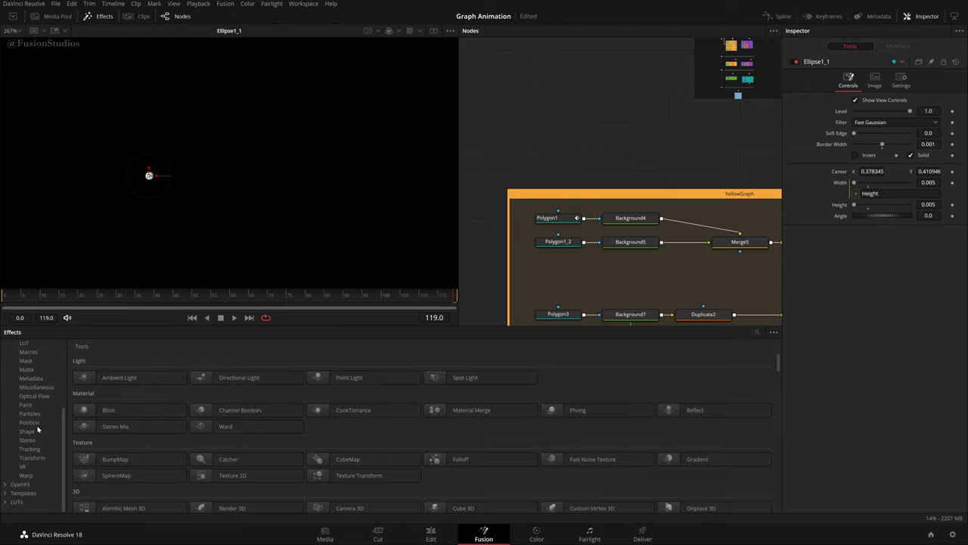
click(27, 361)
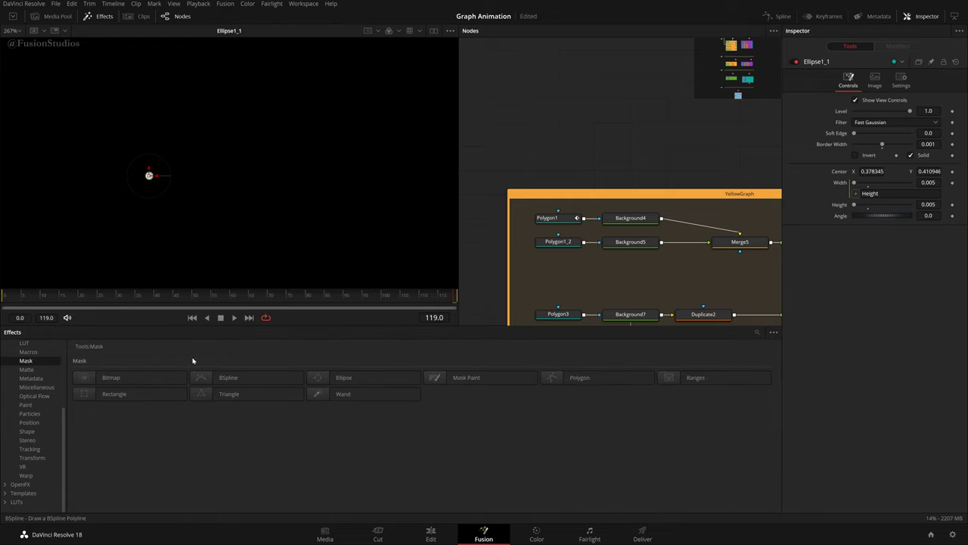
click(98, 16)
- Examine the mask types available as an effect mask for Ellipse1_1, without adding one
right_click(259, 170)
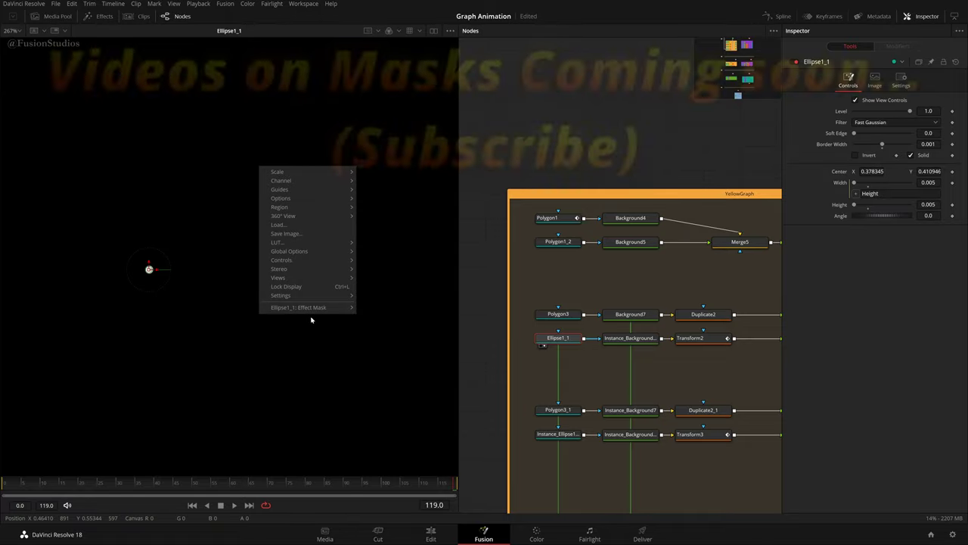
mouse_move(324, 309)
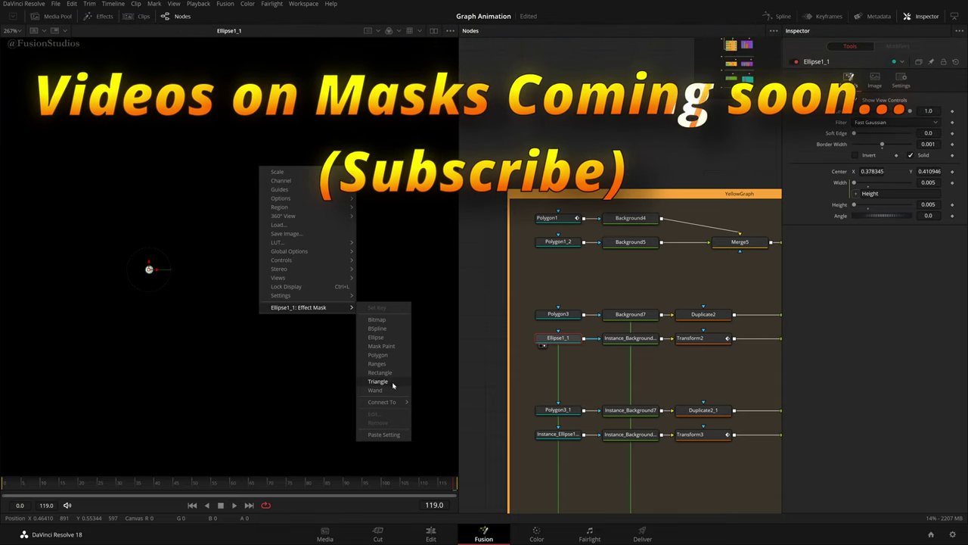
click(495, 163)
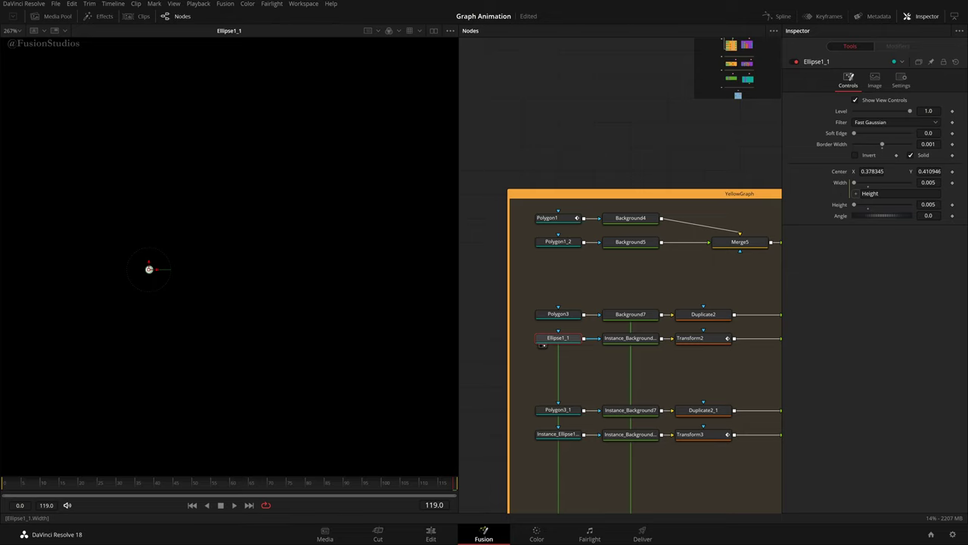
- Try enlarging the Ellipse1_1 mask to a height of 0.06 with the linked width, and undo the change
drag(881, 194, 861, 193)
click(879, 292)
click(880, 271)
drag(881, 194, 871, 193)
click(880, 275)
mouse_move(928, 205)
mouse_down()
mouse_move(965, 205)
mouse_move(936, 204)
mouse_up()
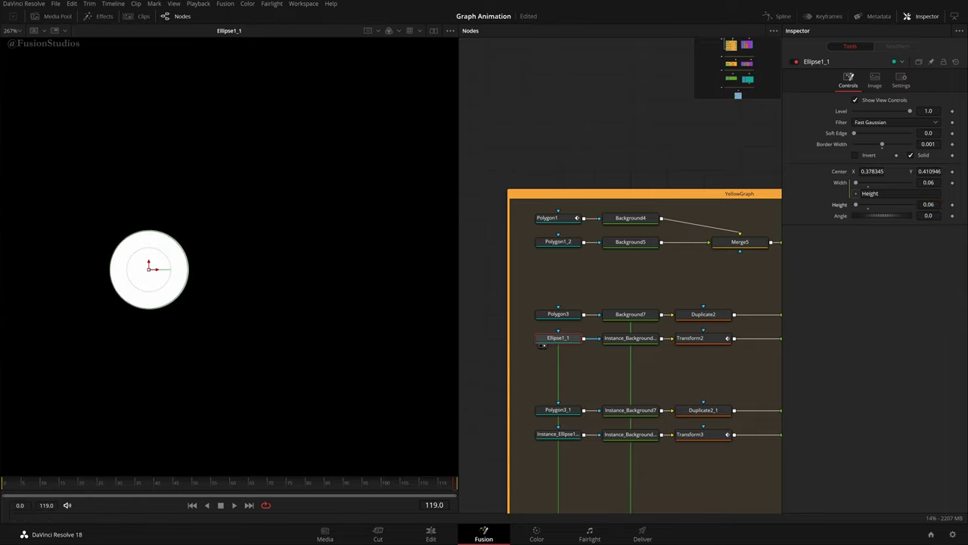
key(ctrl+z)
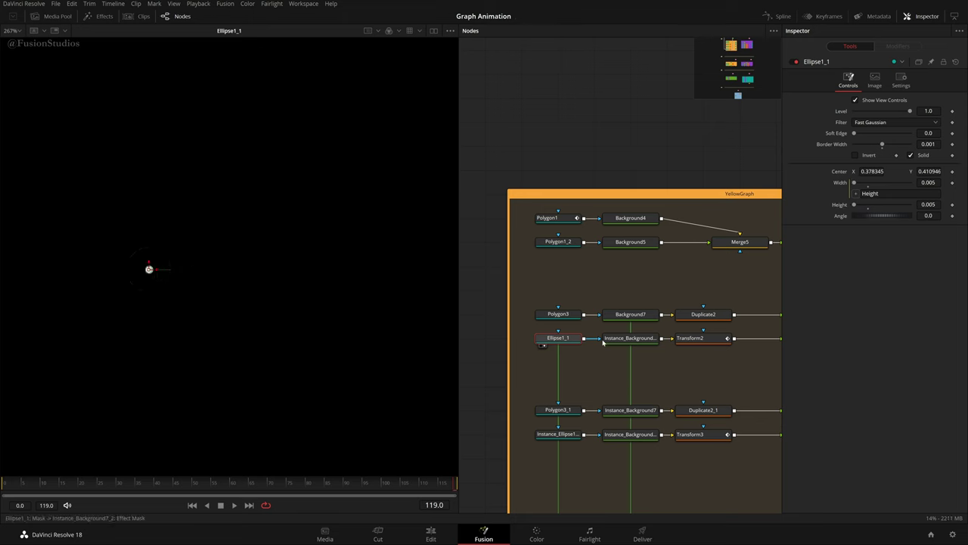
- Display the ellipse-masked instanced background, Transform2 and Duplicate2 in turn in the viewer
click(633, 341)
key(2)
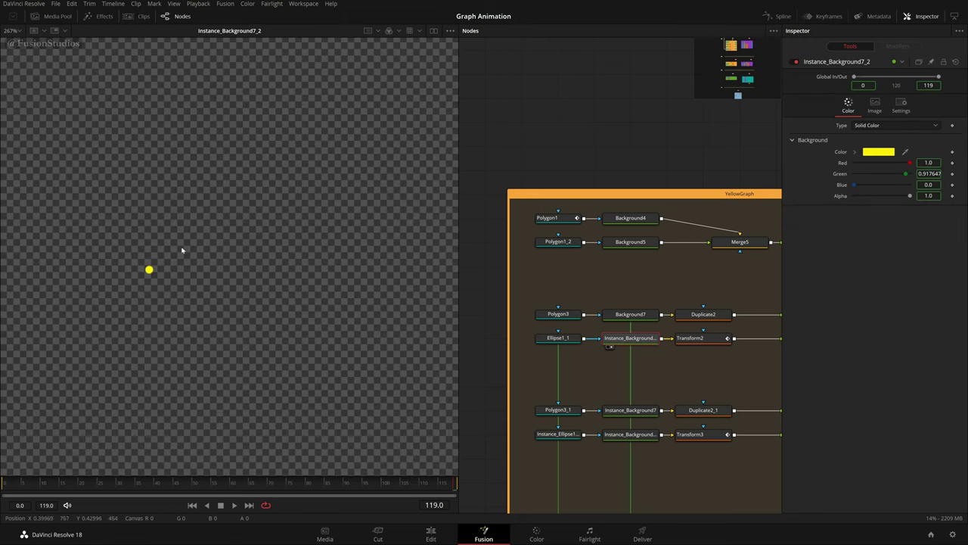
click(701, 340)
key(1)
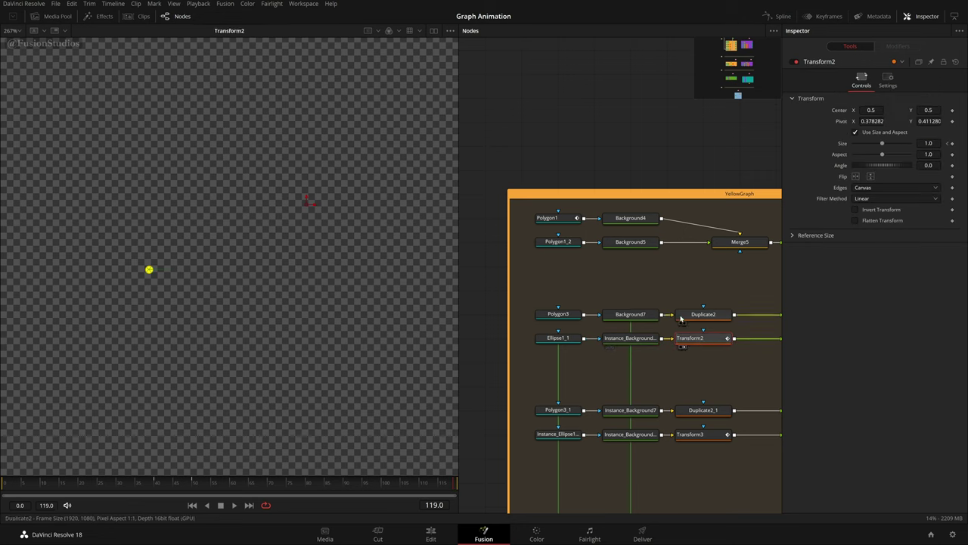
scroll(133, 281, up, 1)
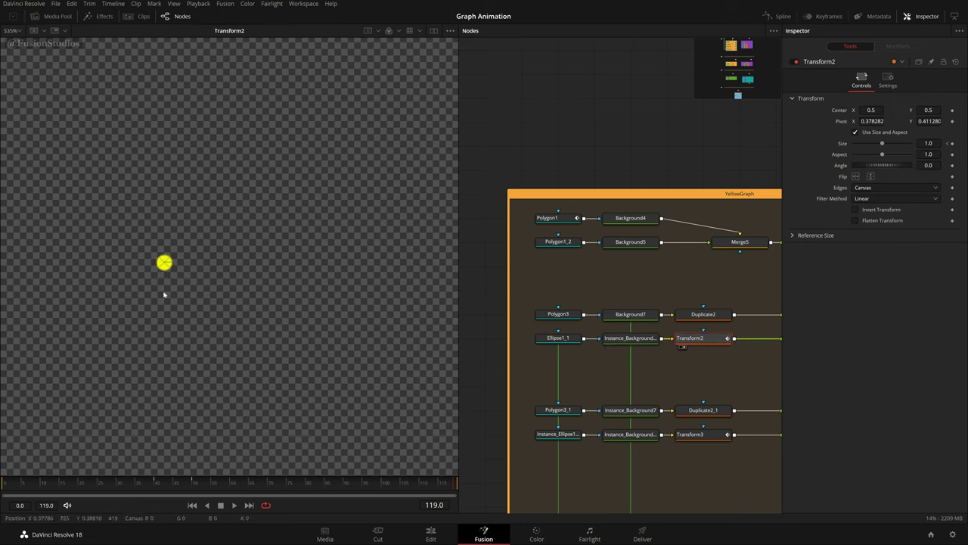
drag(700, 314, 161, 290)
- Inspect the Rectangle5 mask of Merge18, and display the ellipse-masked background and the Merge19_2_3 result in the viewer
drag(721, 336, 396, 343)
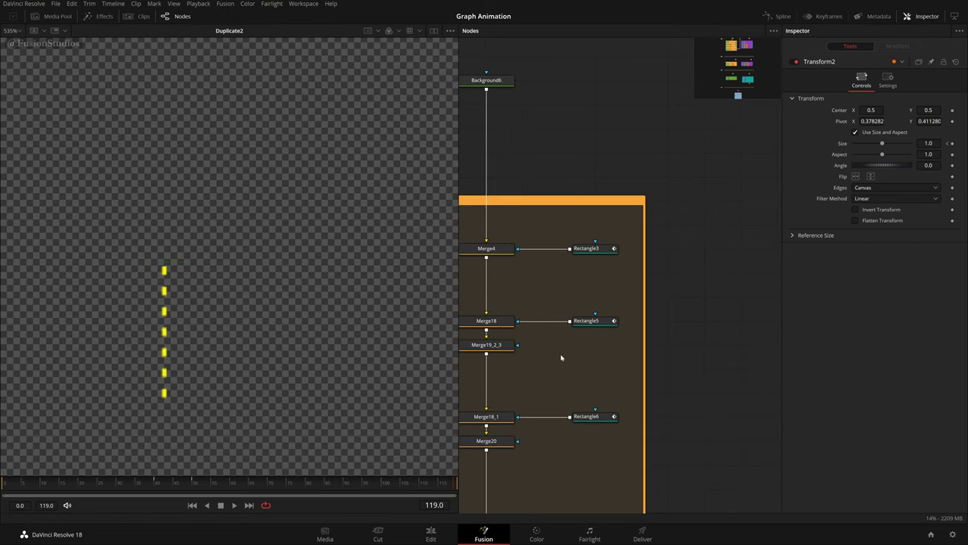
click(590, 323)
scroll(509, 368, left, 10)
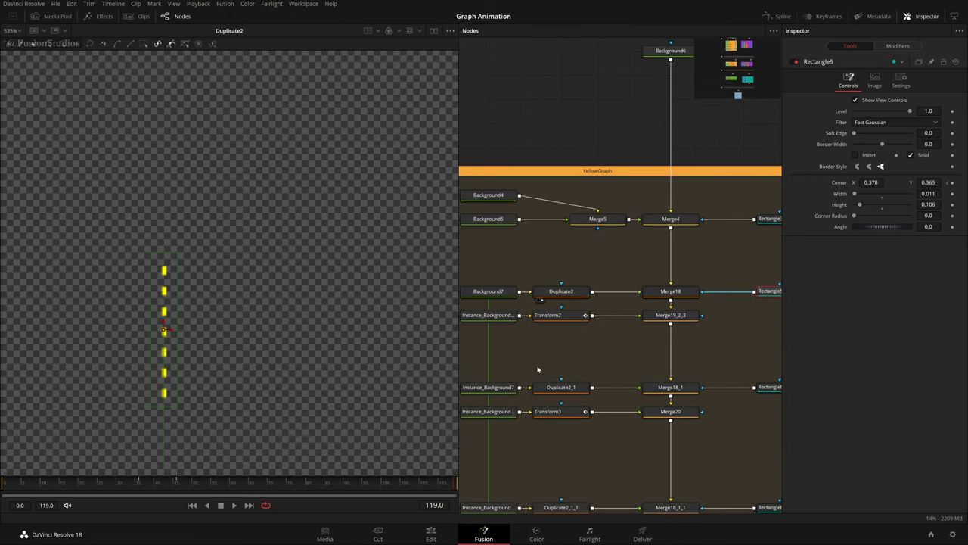
drag(563, 318, 144, 241)
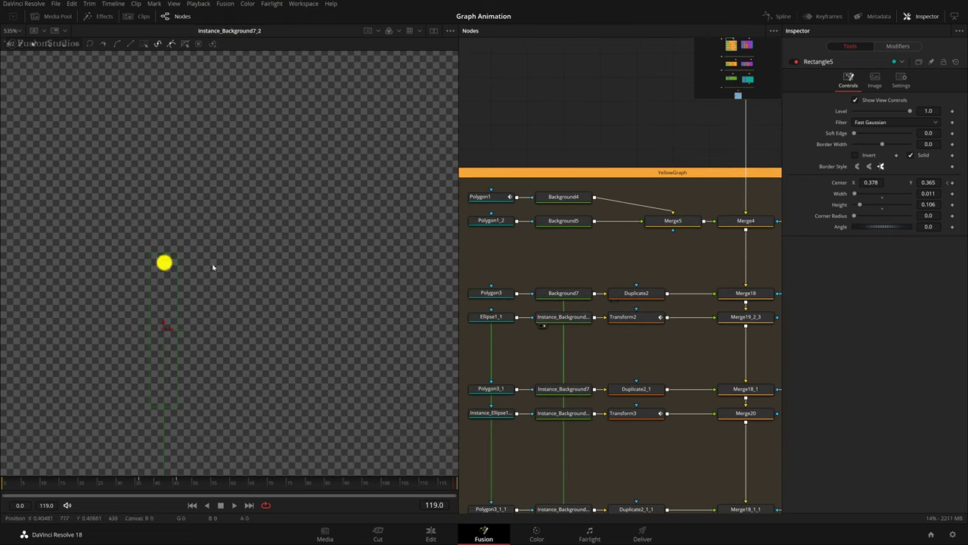
drag(738, 318, 354, 281)
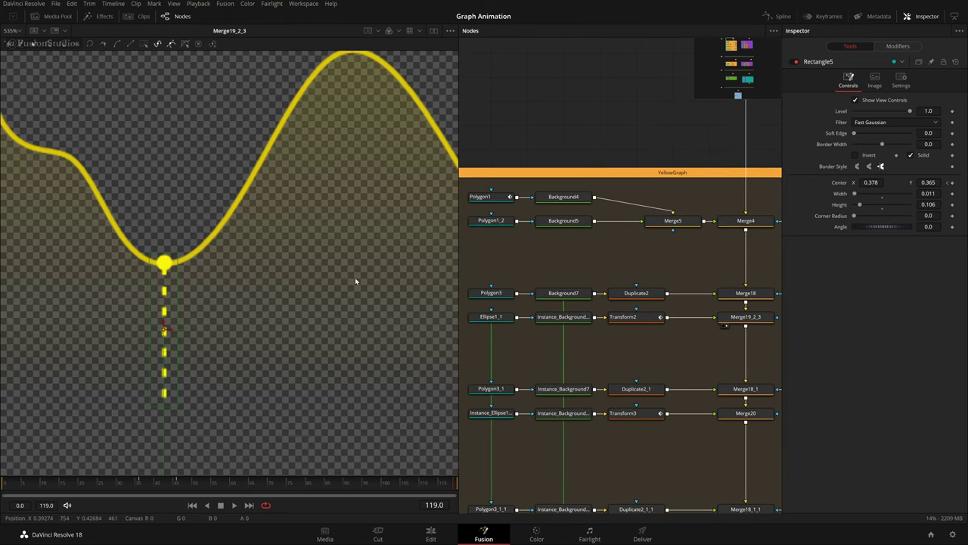
- Try moving Transform2's pivot slightly upward on the yellow dot to about Y 0.412, and undo the move
click(641, 323)
scroll(153, 283, up, 4)
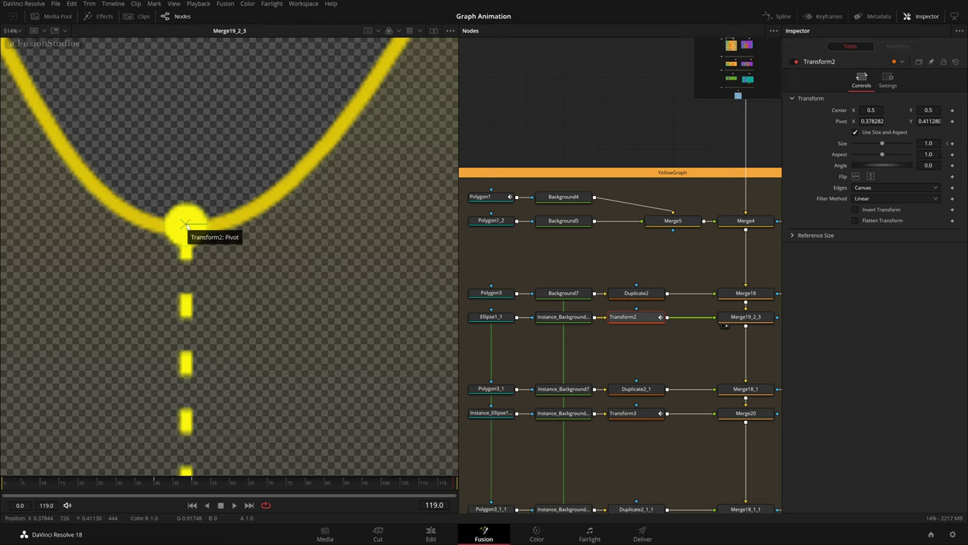
drag(185, 226, 186, 223)
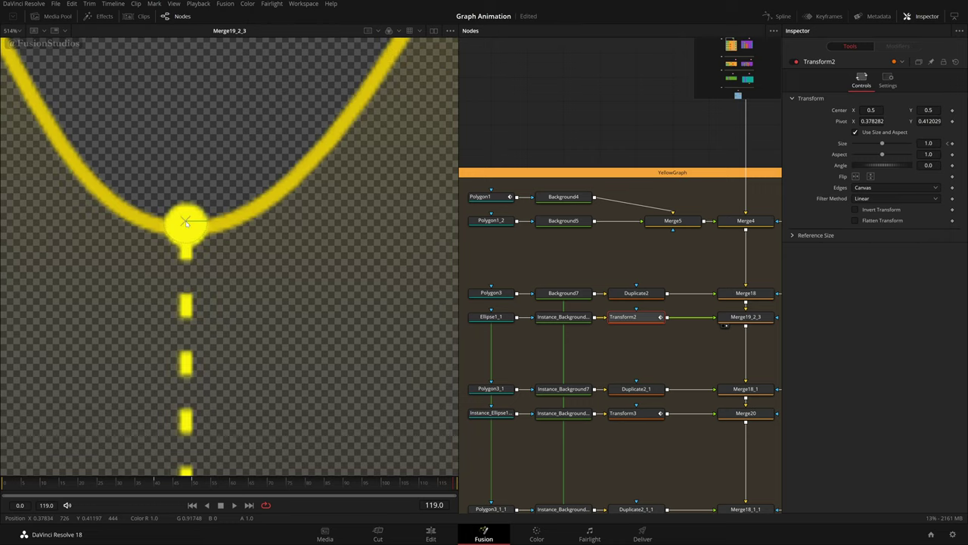
key(ctrl+z)
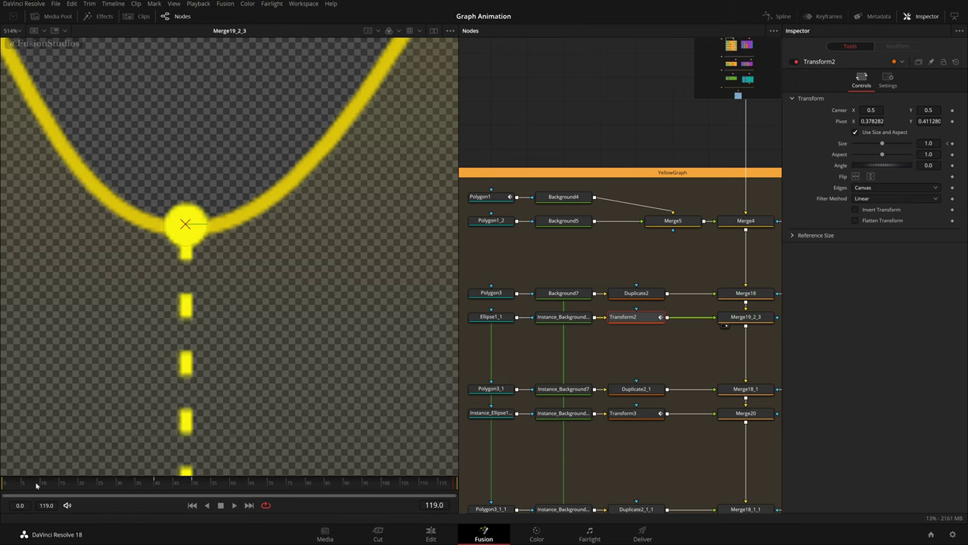
- Examine Transform2's Size animation at frames 40 and 50
drag(38, 484, 151, 495)
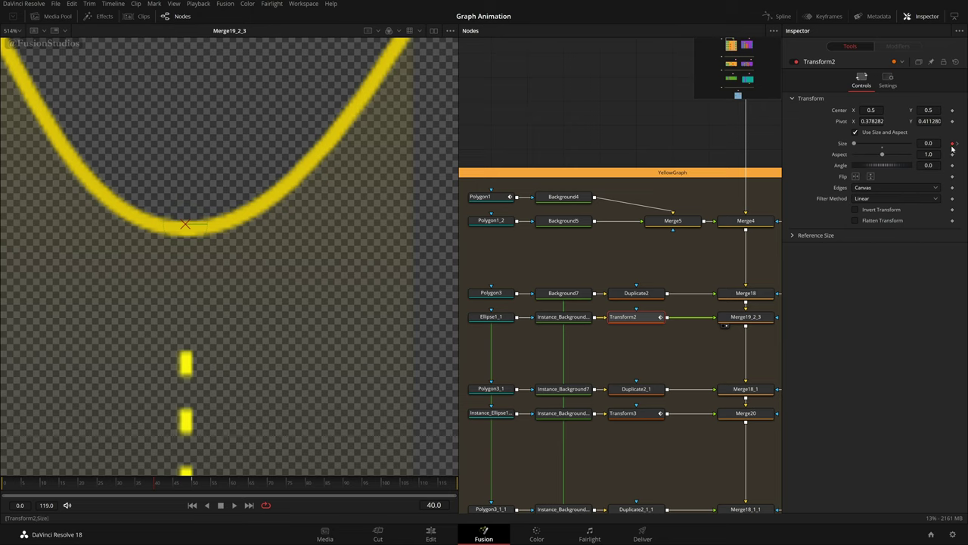
drag(161, 488, 192, 486)
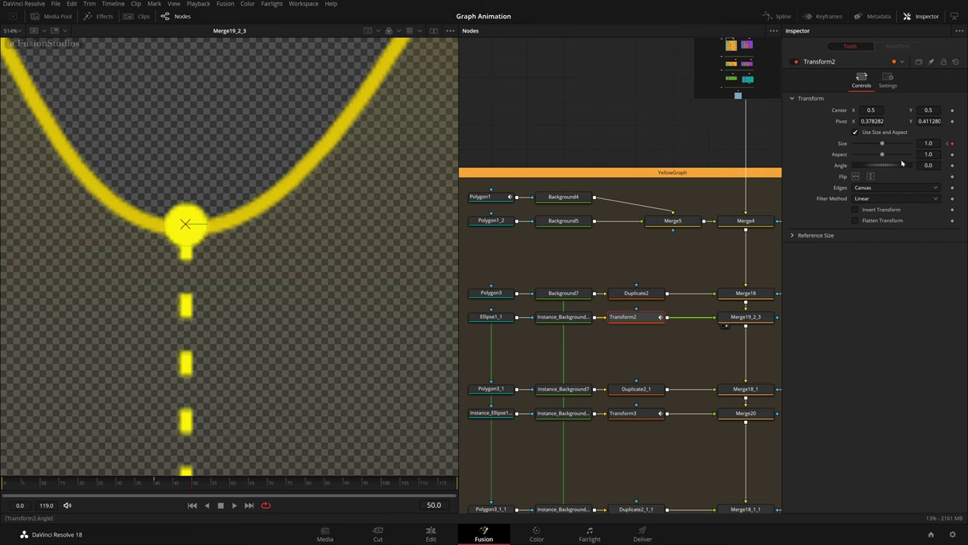
- Examine the first dot and its dashed line in the Merge19_2_3 result at frame 49
mouse_move(195, 486)
mouse_down()
mouse_move(156, 484)
mouse_move(190, 486)
mouse_up()
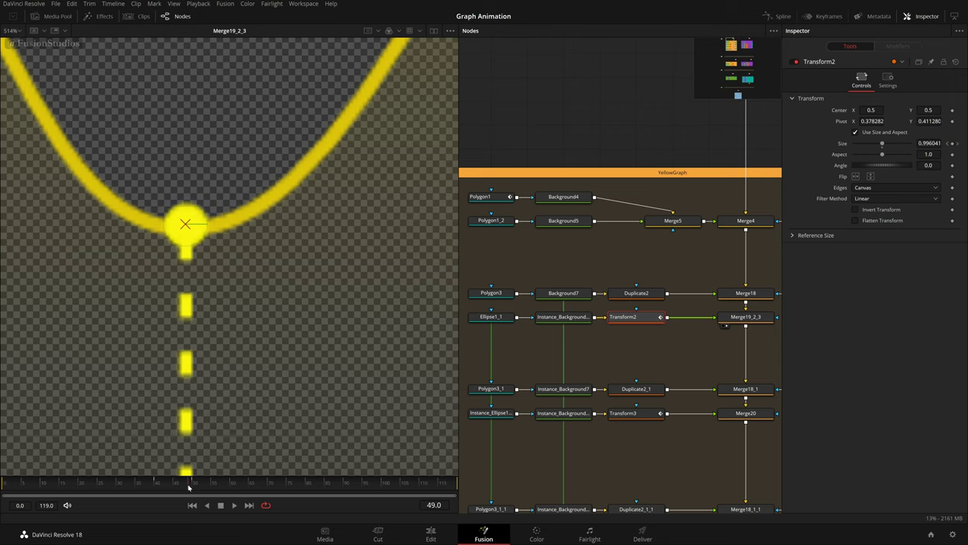
scroll(273, 383, down, 3)
key(ctrl+f)
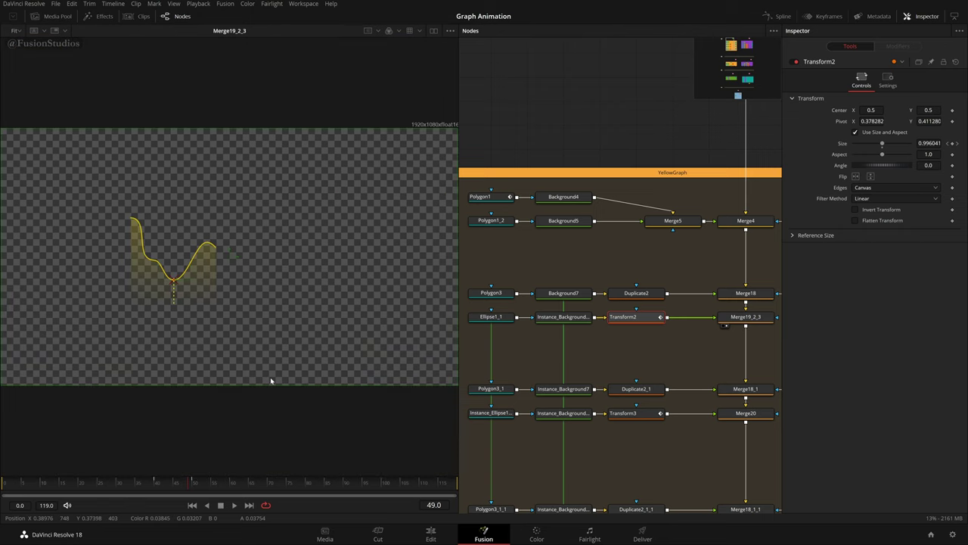
scroll(222, 345, up, 4)
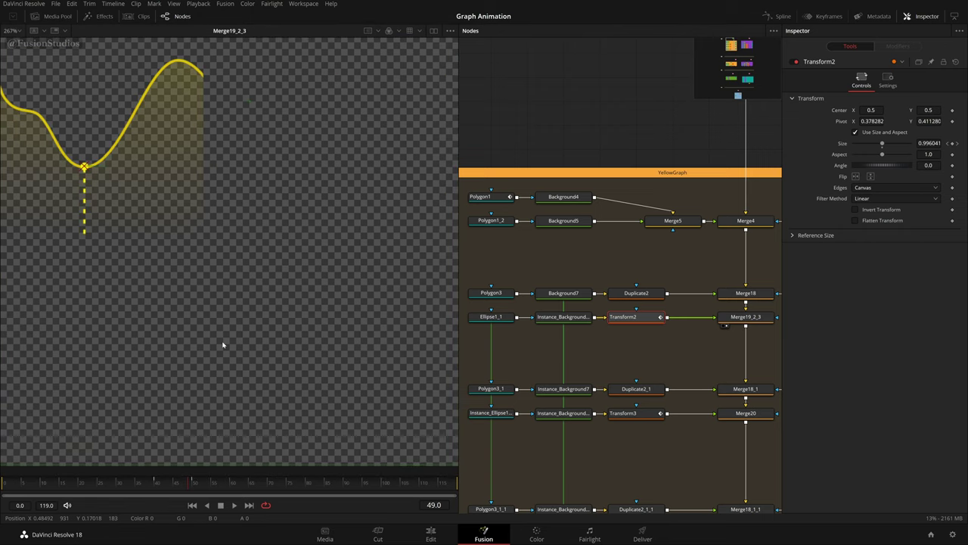
key(ctrl+f)
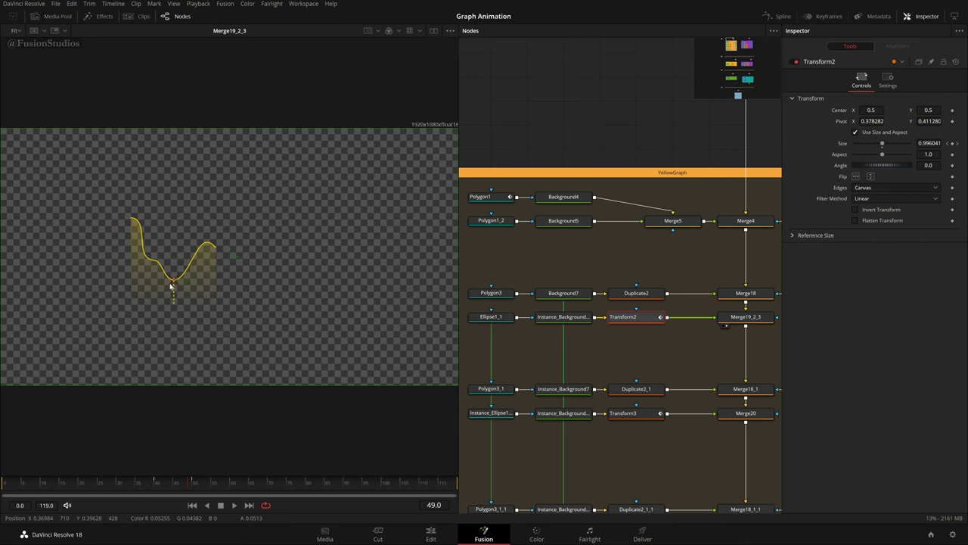
scroll(172, 286, up, 3)
scroll(702, 346, right, 5)
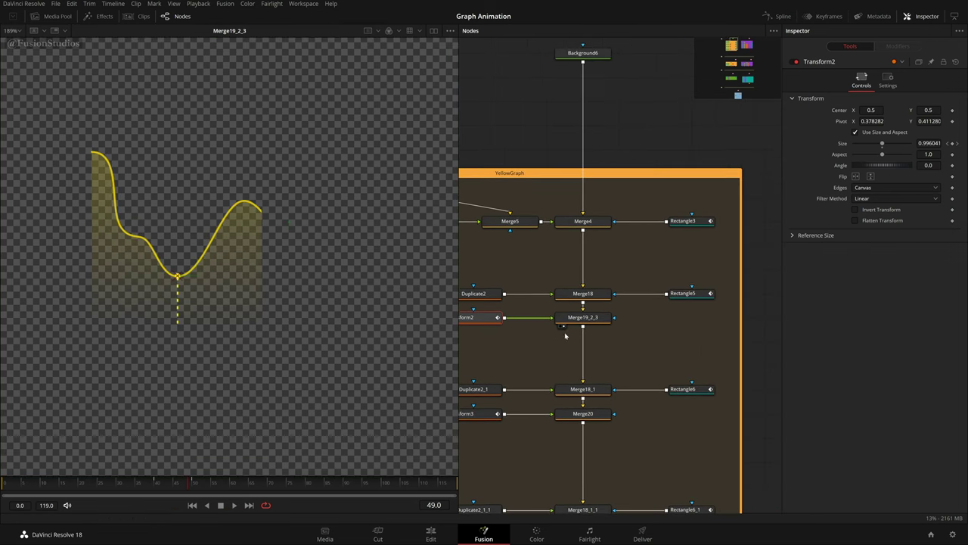
scroll(580, 350, left, 4)
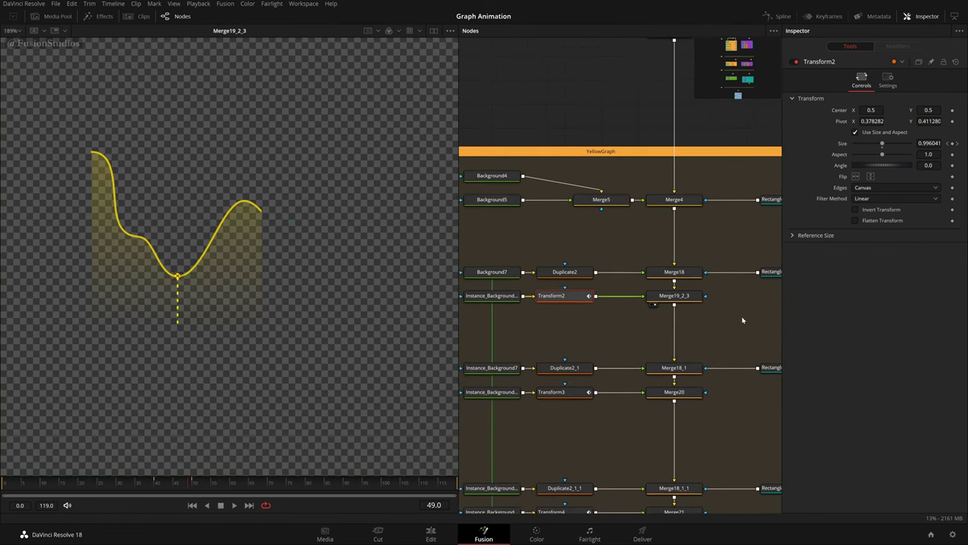
- Highlight the YellowGraph node rows for the first, second and third dots with their dashed lines, one set after another
scroll(745, 320, down, 4)
drag(779, 323, 569, 286)
scroll(664, 335, right, 3)
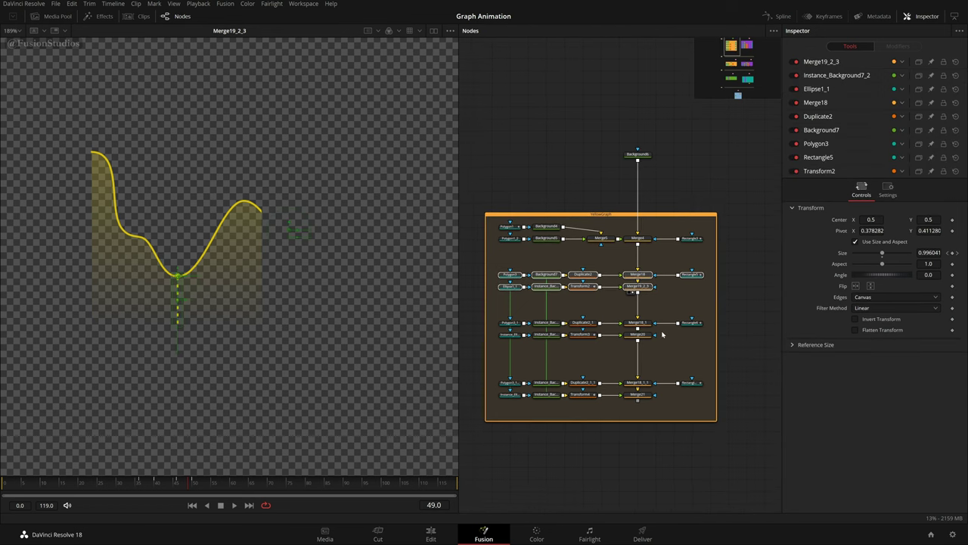
drag(706, 351, 496, 294)
drag(707, 409, 506, 367)
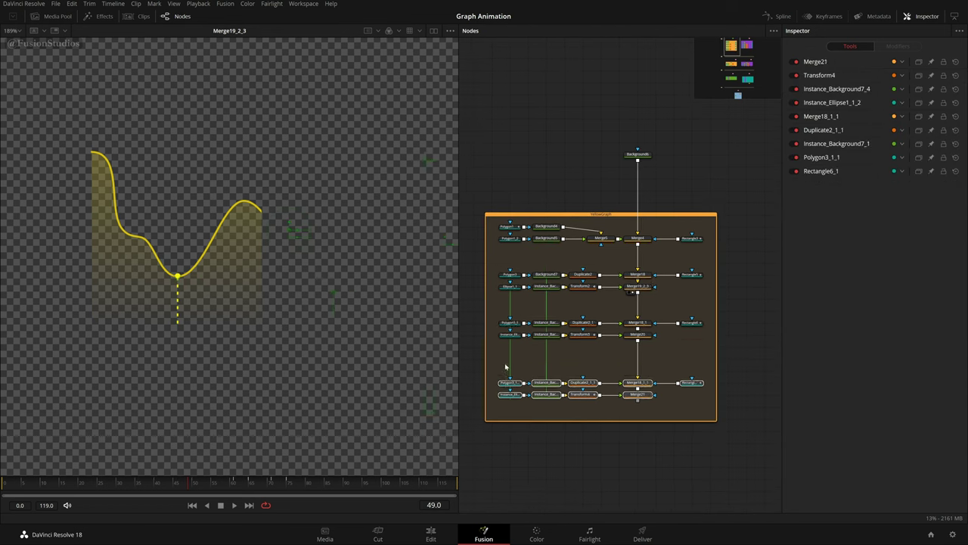
click(569, 361)
- Display Merge21 in the viewer and examine the complete yellow graph at frame 119
drag(642, 395, 251, 286)
drag(296, 481, 519, 493)
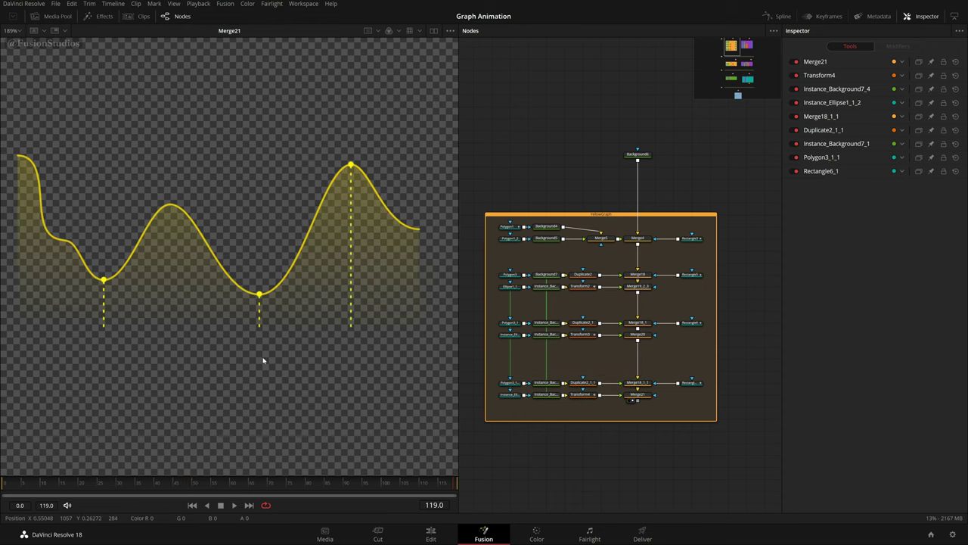
drag(275, 242, 197, 382)
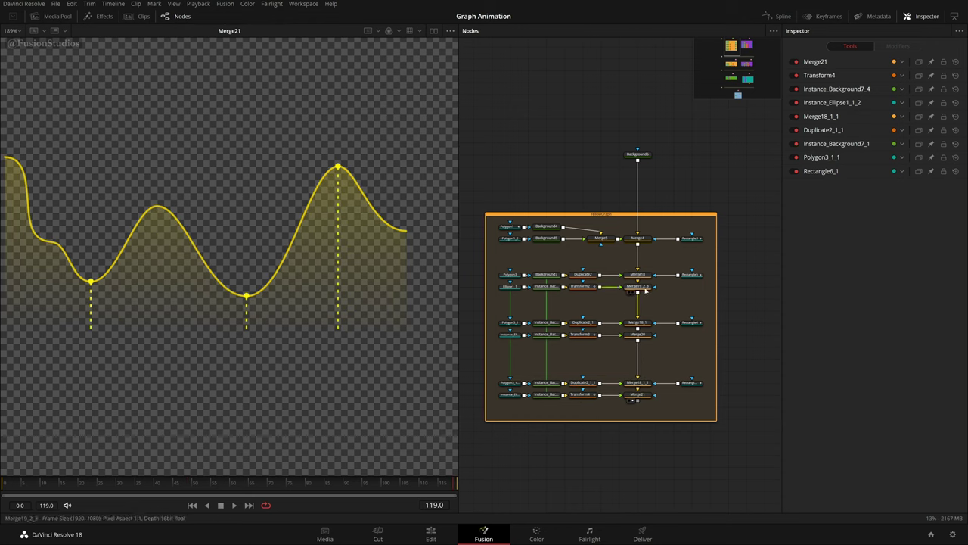
- Display Merge19_2_3 and Merge20 in turn in the viewer, highlighting the first dot's node rows in between
drag(643, 287, 114, 354)
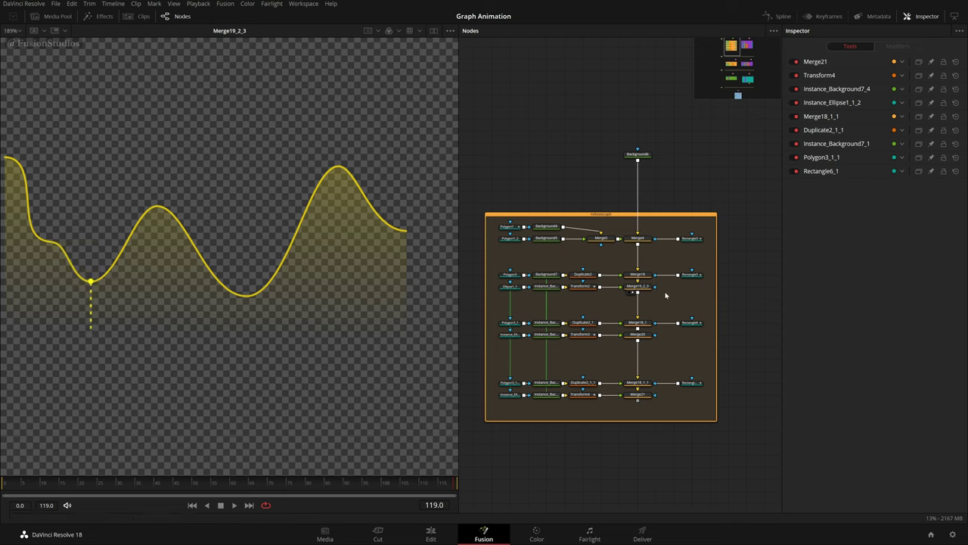
drag(693, 301, 499, 265)
click(686, 346)
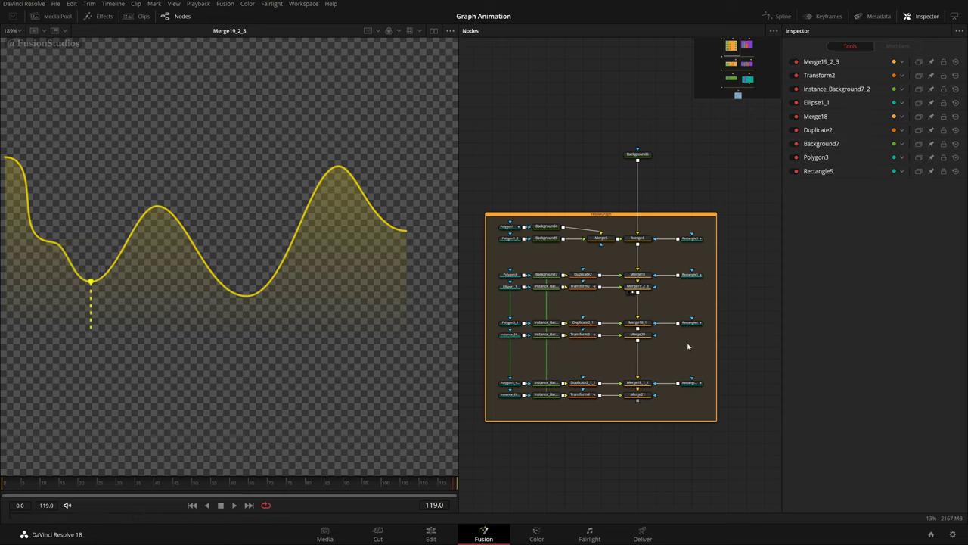
click(638, 333)
key(1)
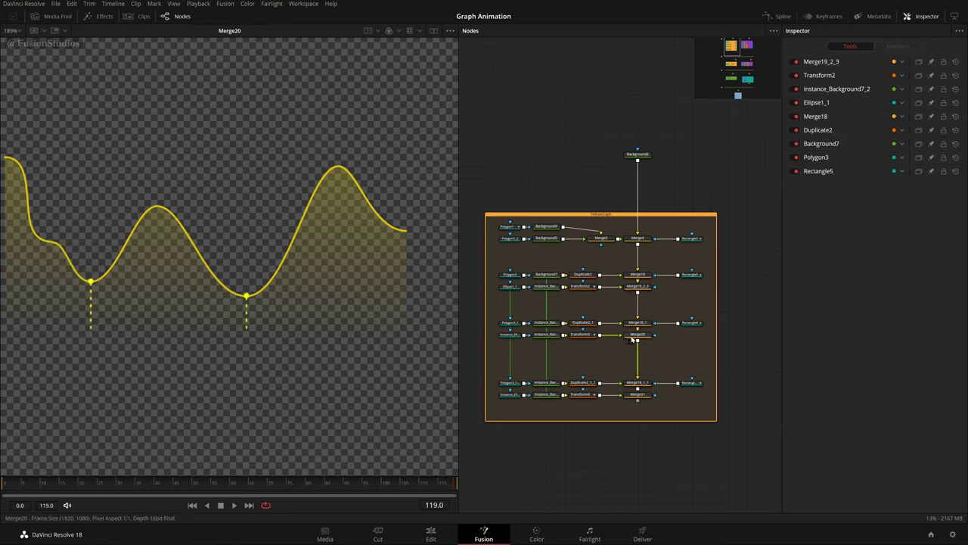
- Inspect the settings of the Polygon3_1 and Polygon3_1_1 masks, and display Merge21 in the viewer
scroll(600, 344, up, 3)
scroll(601, 329, down, 2)
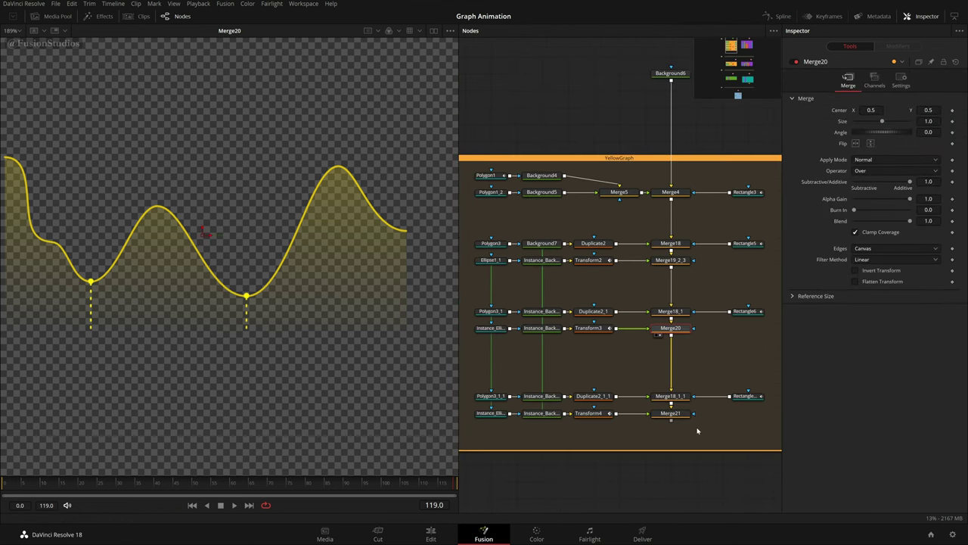
click(490, 311)
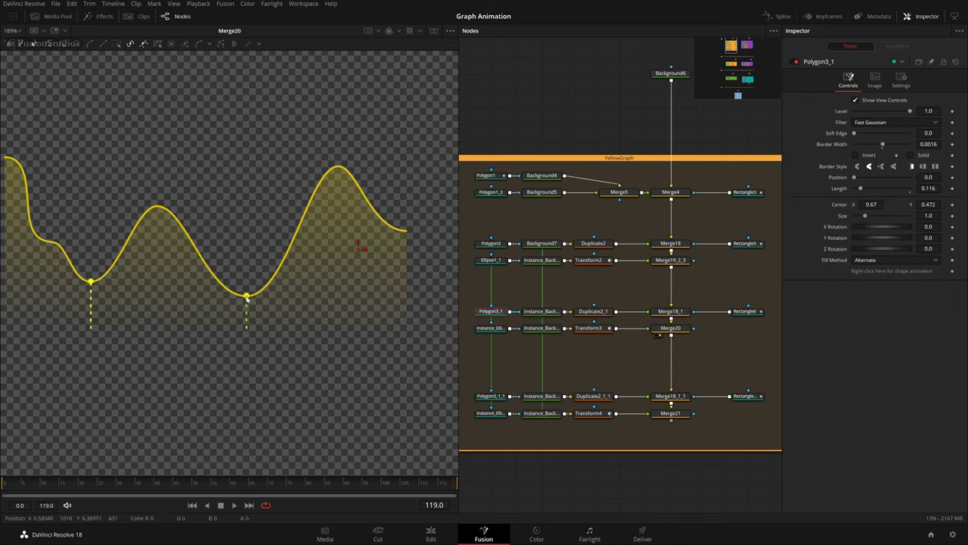
click(497, 396)
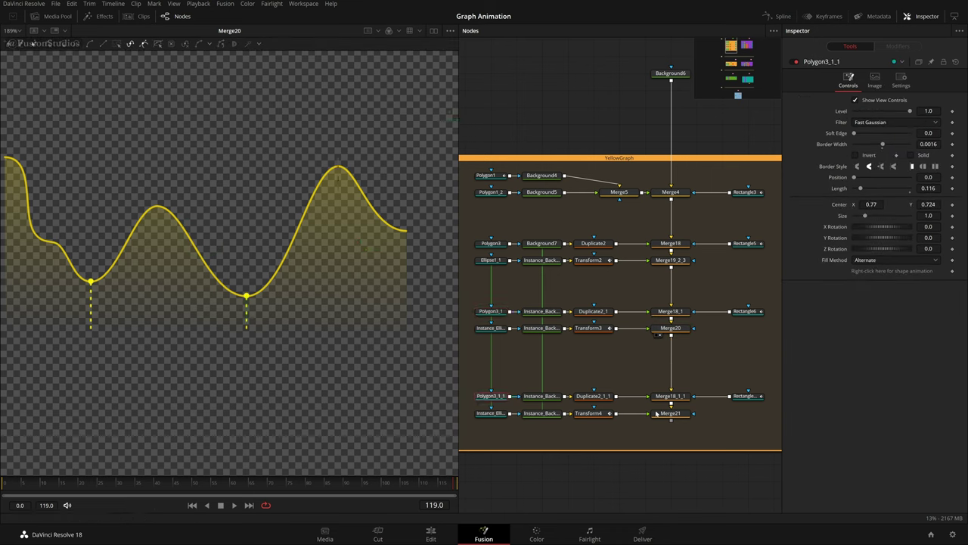
drag(657, 413, 296, 330)
- Display the WirelessLink4 node that feeds the VioletGraph group in the viewer
scroll(702, 334, down, 2)
drag(729, 315, 644, 324)
drag(707, 301, 544, 349)
drag(618, 318, 489, 341)
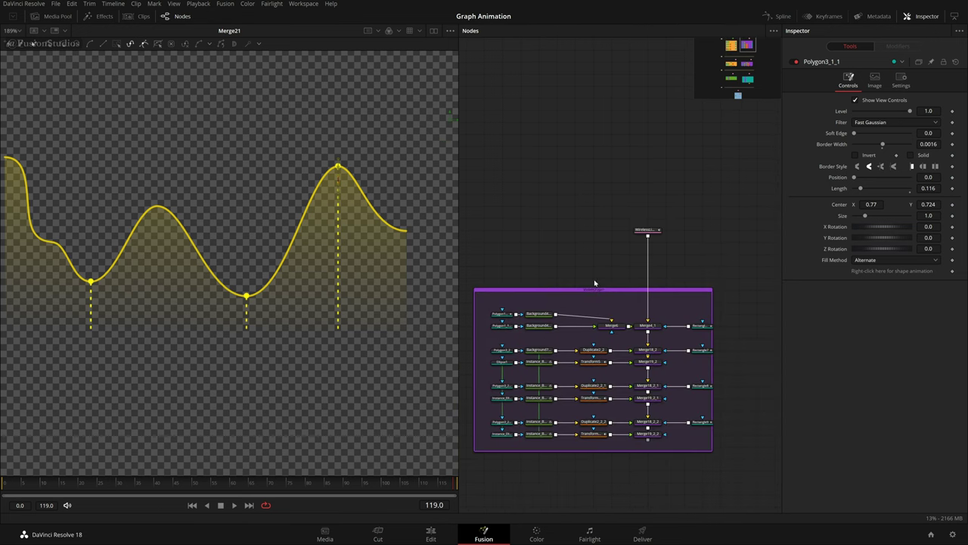
scroll(594, 283, up, 2)
drag(671, 211, 283, 185)
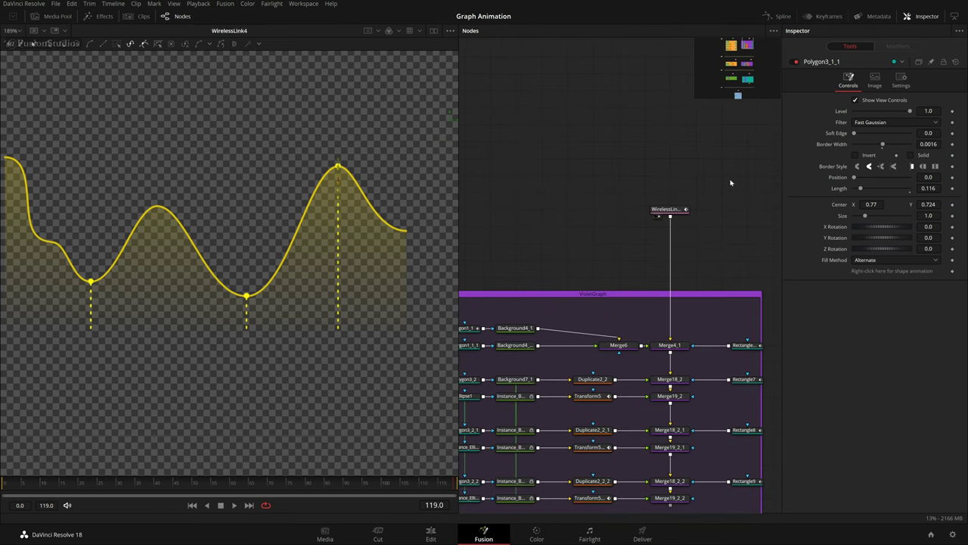
- Display the YellowGraph group's final Merge21 for comparison, and inspect the input setting of WirelessLink4
drag(538, 266, 858, 124)
drag(574, 318, 630, 296)
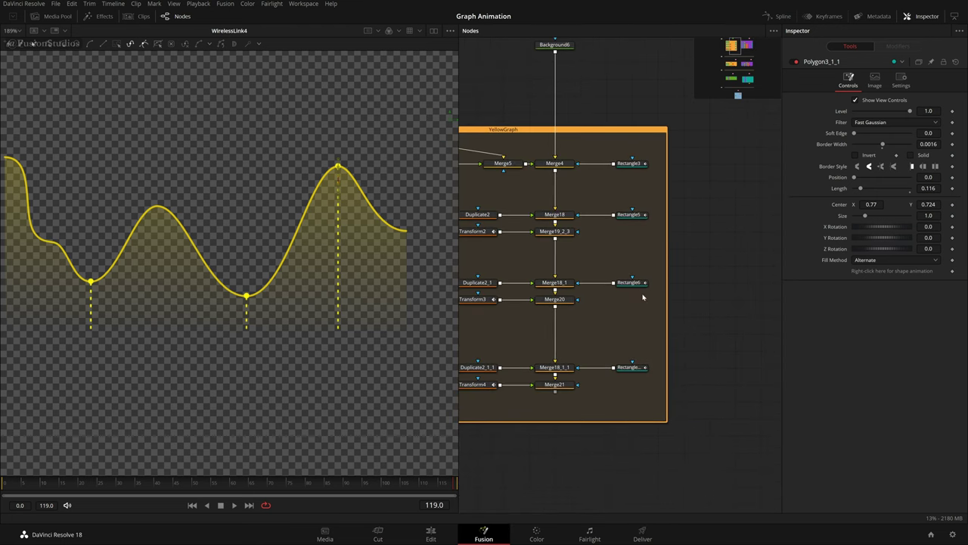
drag(566, 384, 299, 326)
drag(732, 316, 434, 433)
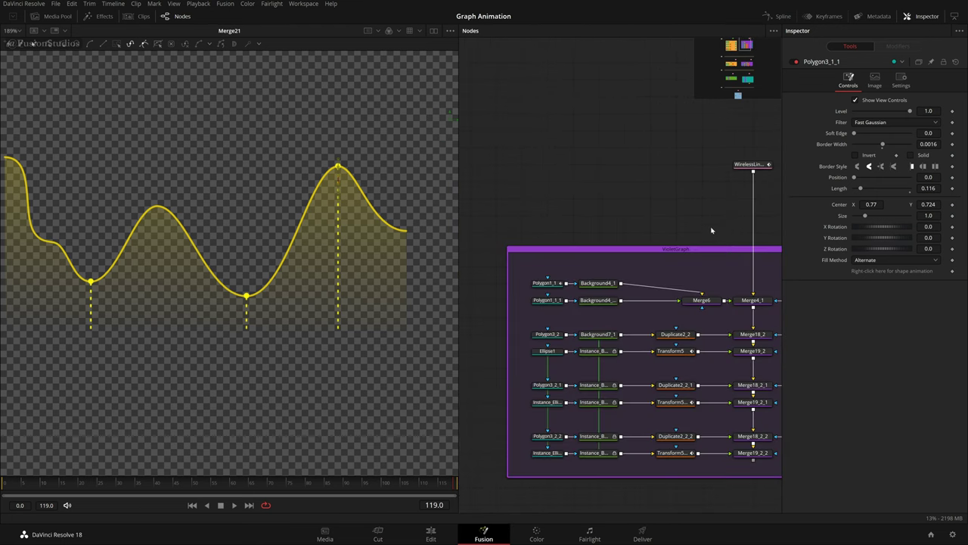
drag(711, 229, 691, 207)
click(691, 183)
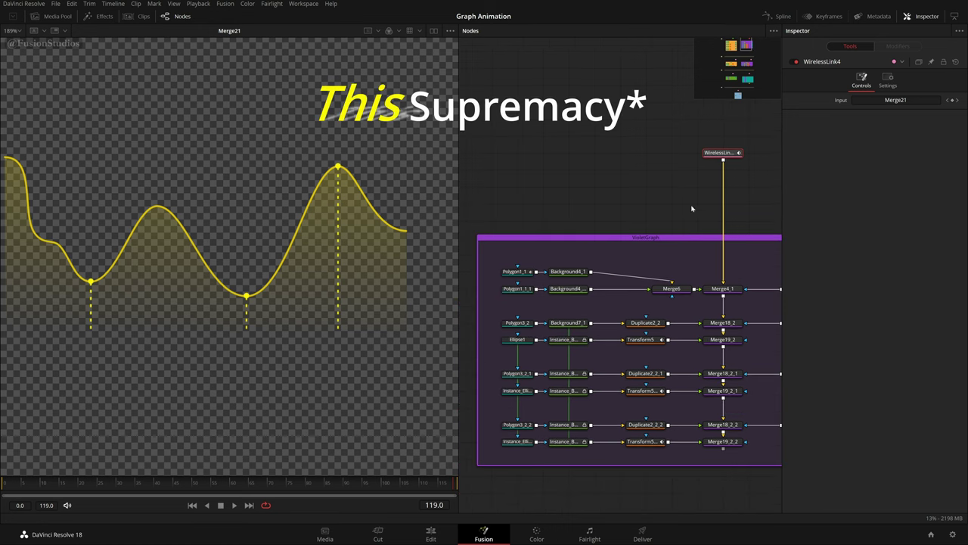
- Trace the WirelessLink4 connection into the VioletGraph group and display Merge4_1 in the viewer
scroll(241, 242, down, 2)
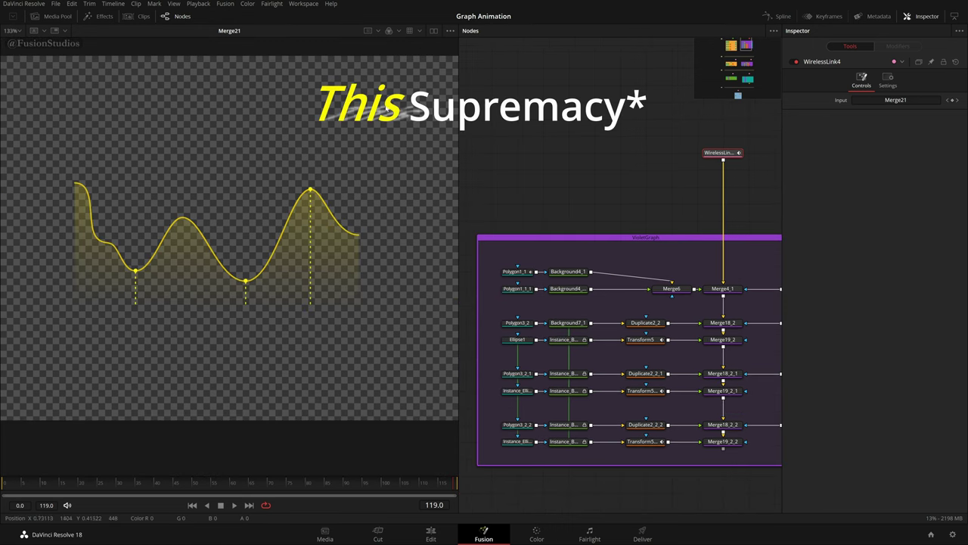
drag(736, 159, 723, 284)
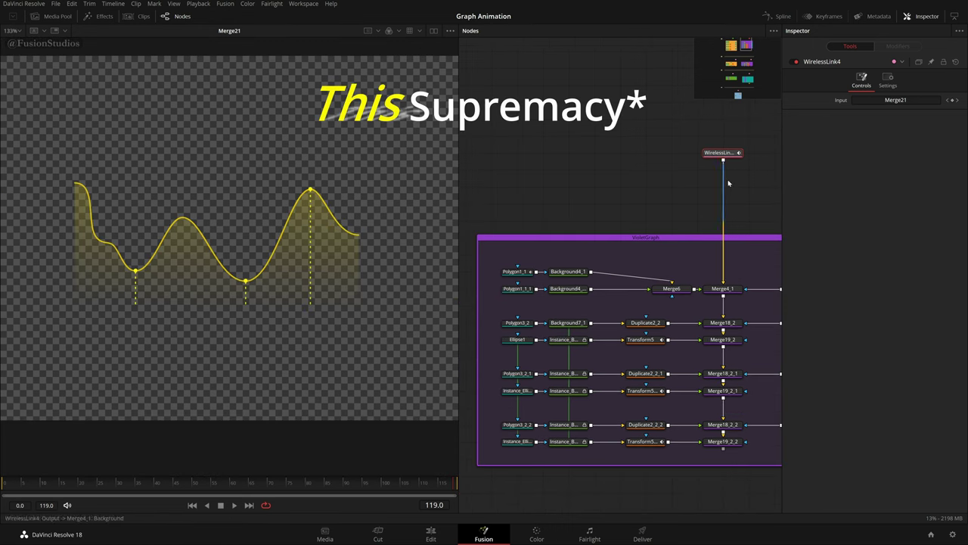
key(1)
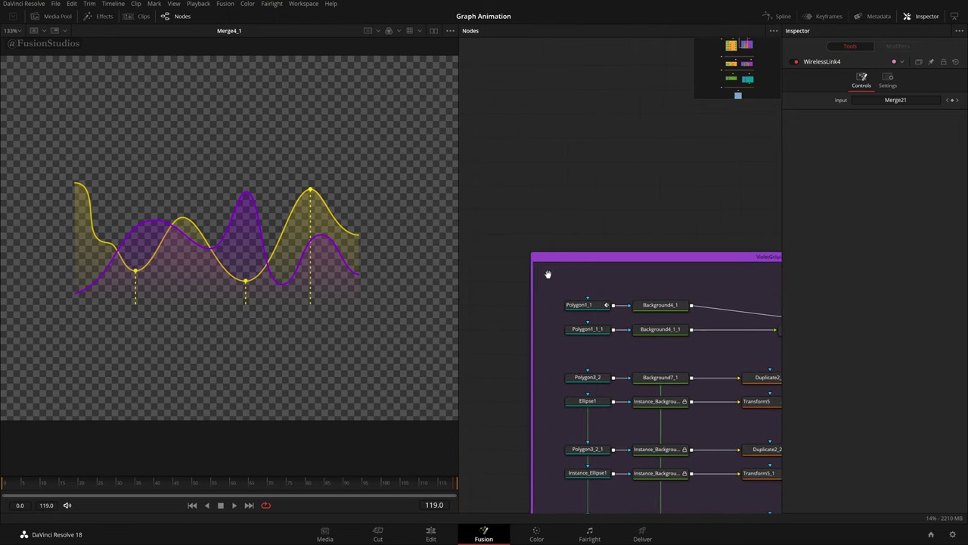
- Display Background4_1 and its Polygon1_1 mask in turn, disconnecting the mask from the background and reconnecting it
drag(640, 304, 244, 216)
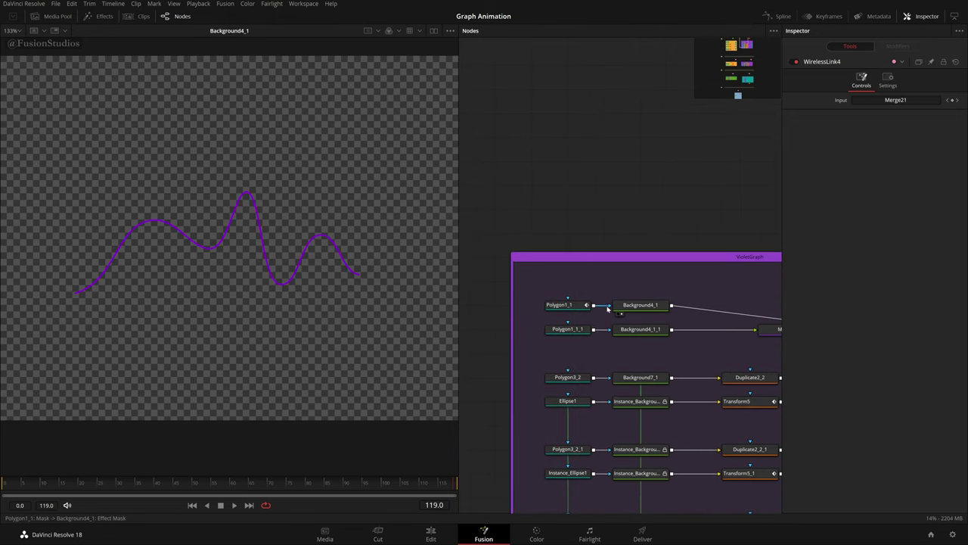
drag(608, 307, 273, 247)
scroll(266, 233, down, 2)
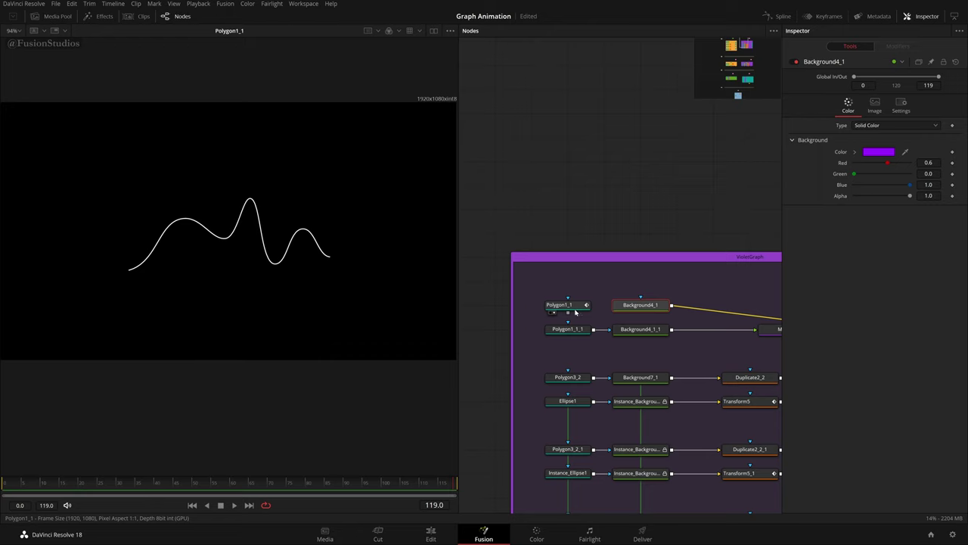
drag(569, 313, 647, 307)
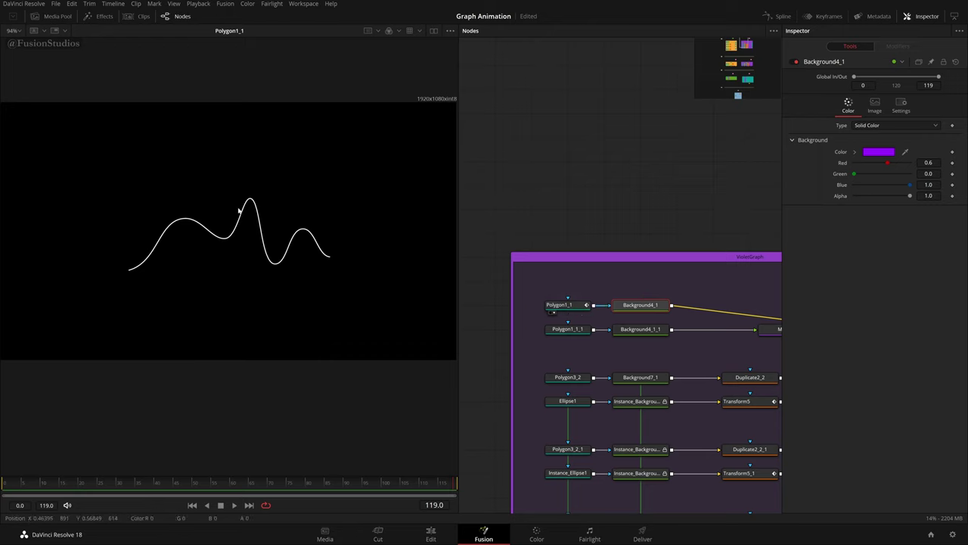
click(621, 313)
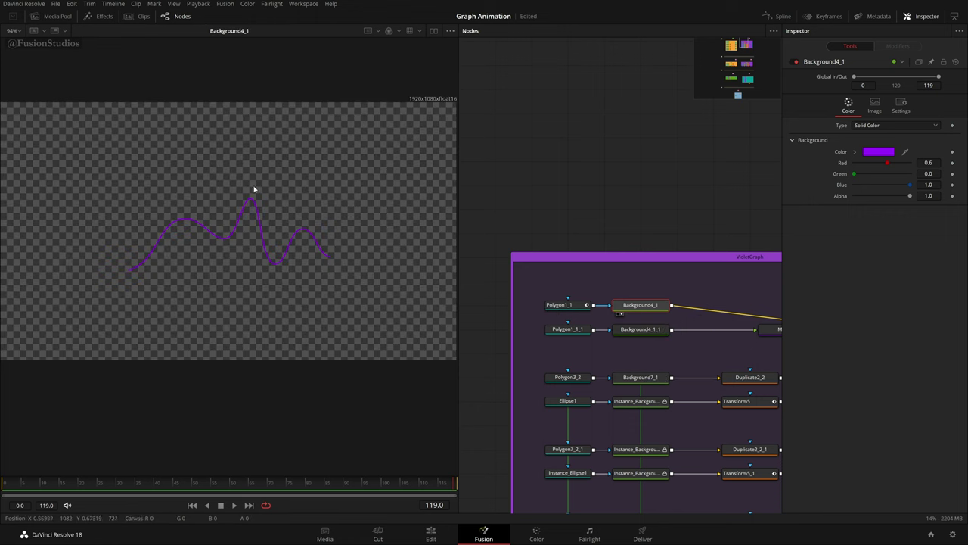
scroll(641, 346, up, 1)
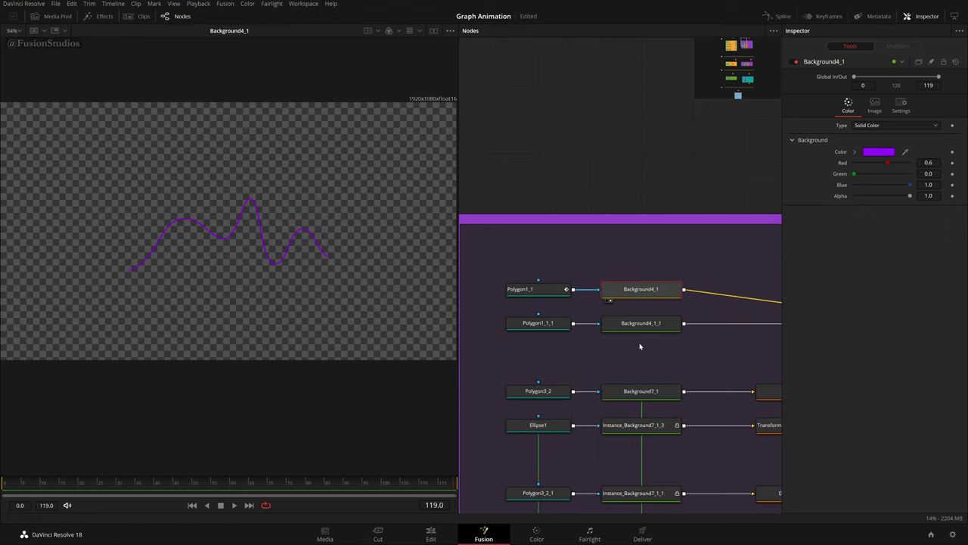
scroll(248, 244, up, 3)
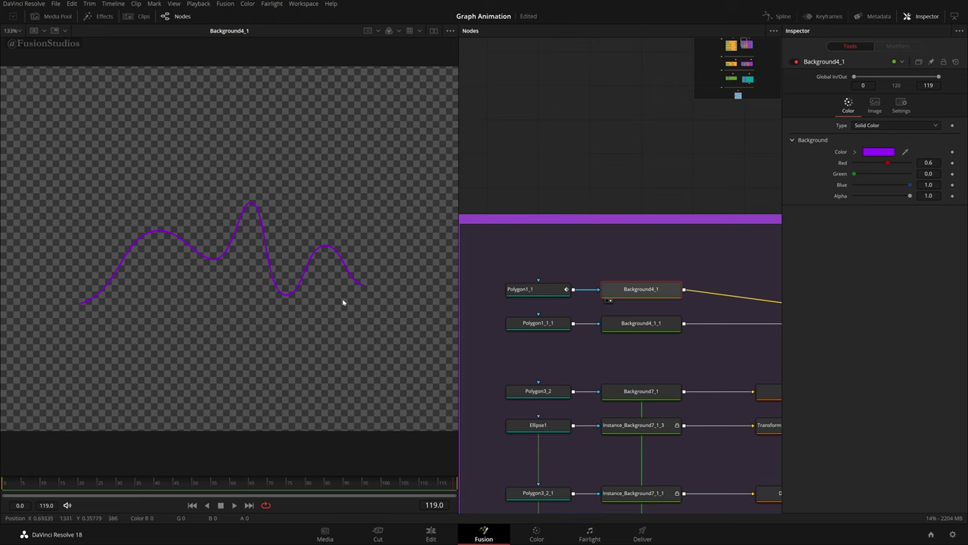
scroll(344, 301, up, 3)
drag(343, 302, 371, 300)
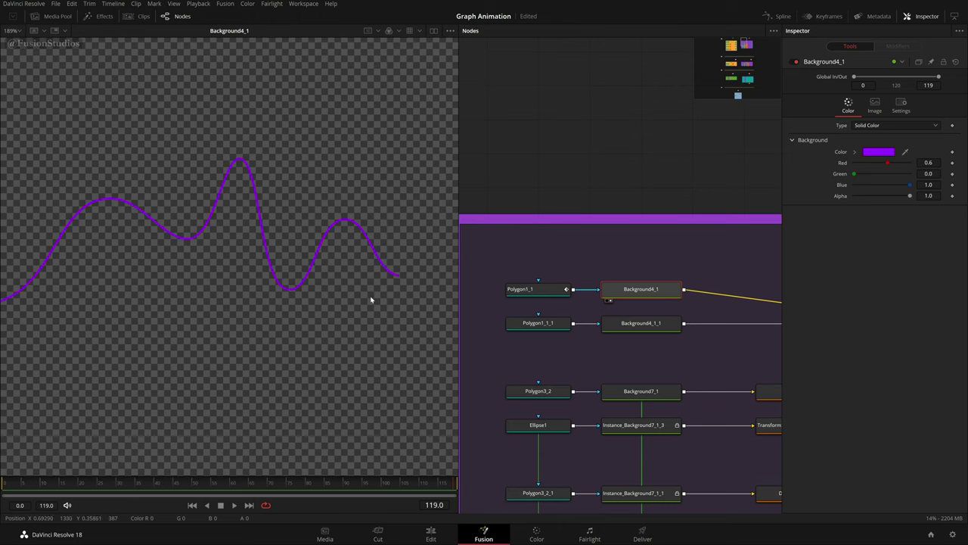
- Inspect the gradient settings of Background4_1_1 and display its Polygon1_1_1 mask in the viewer
click(653, 325)
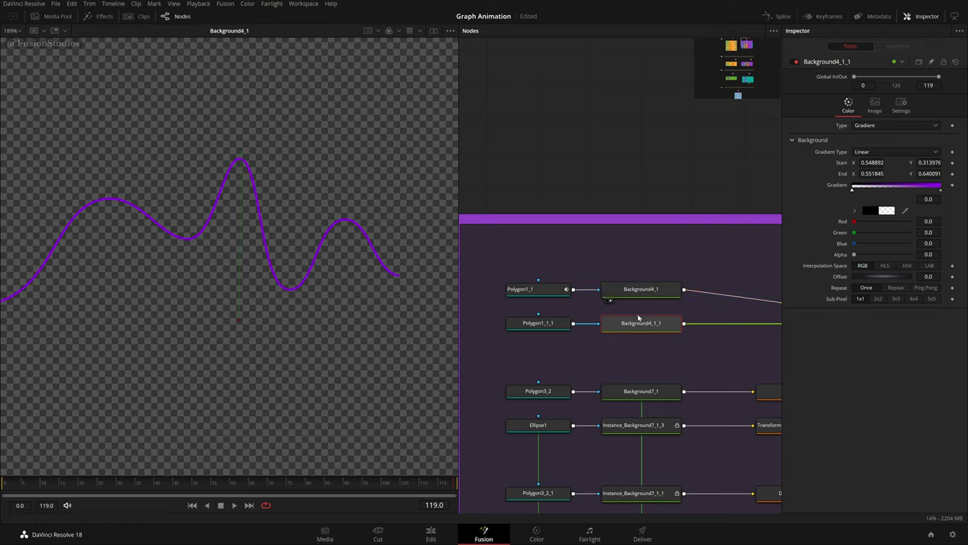
click(547, 326)
key(2)
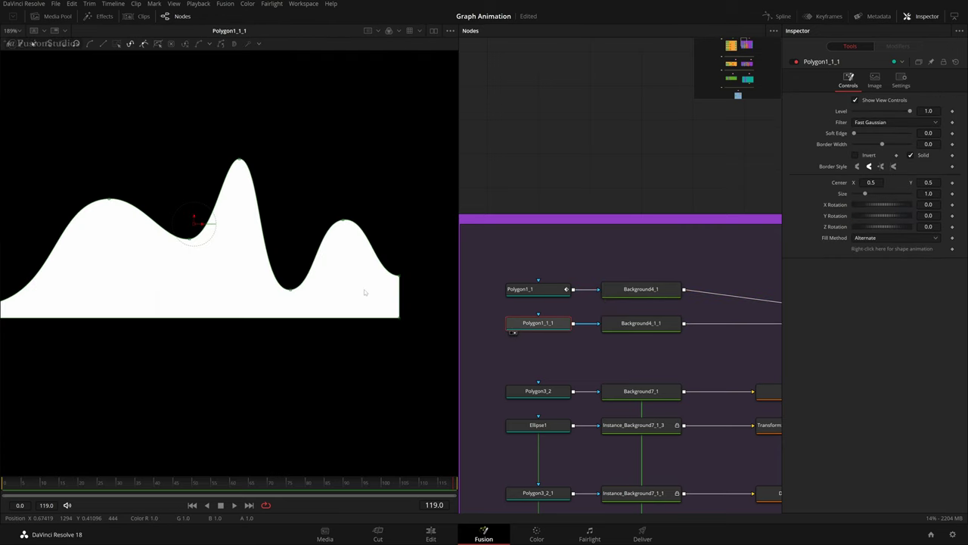
- Select the lower points of the Polygon1_1_1 mask shape and display the masked Background4_1_1
scroll(372, 293, down, 2)
drag(425, 265, 38, 335)
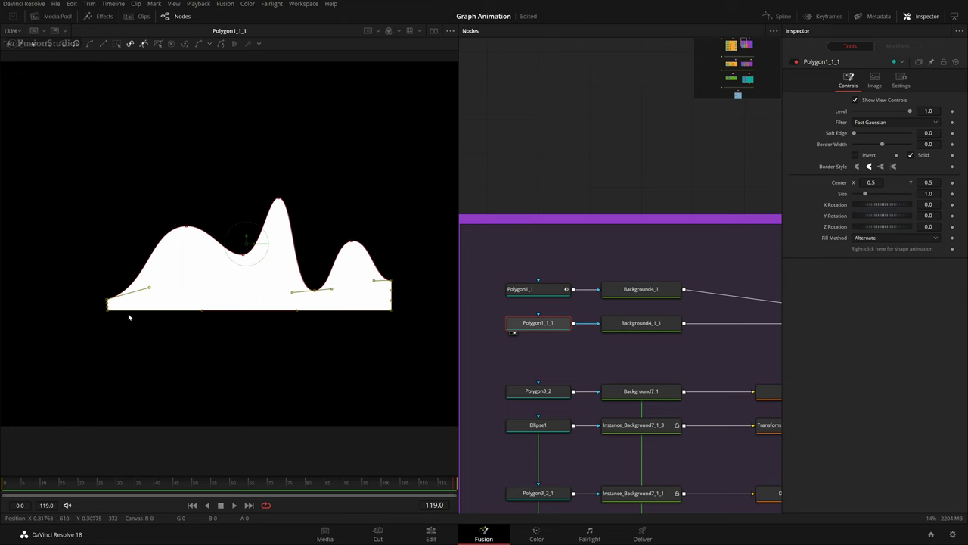
click(612, 333)
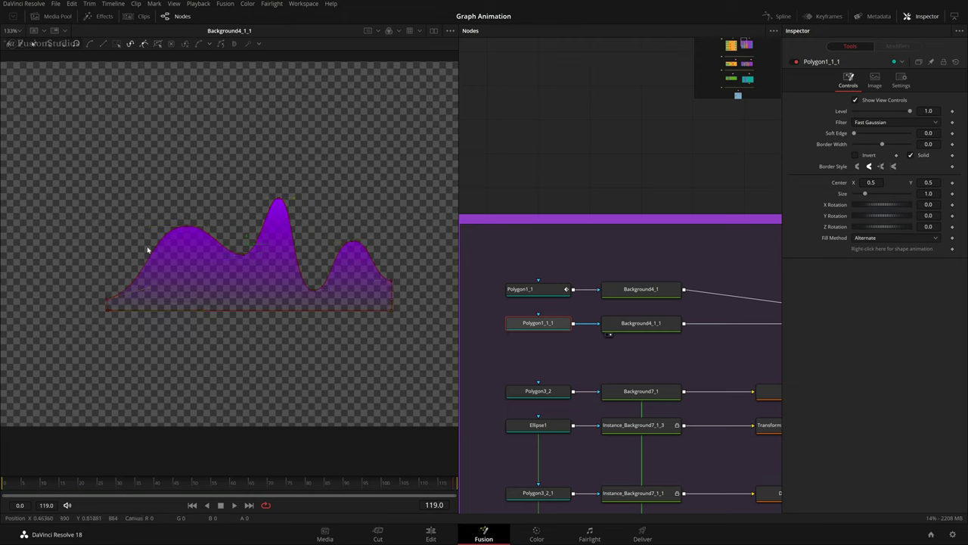
- Display Merge6 in the viewer to inspect how it combines Background4_1 with Background4_1_1
drag(703, 326, 516, 320)
click(629, 329)
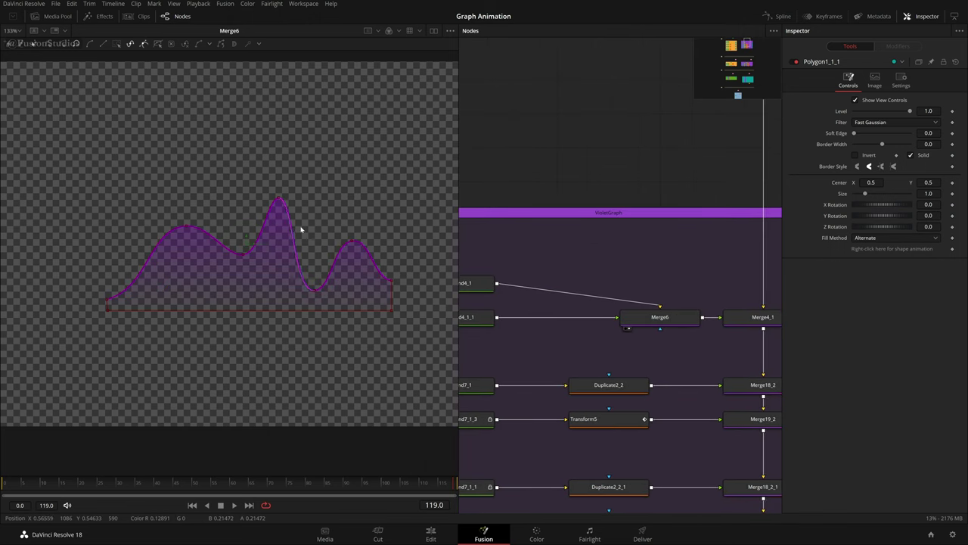
click(535, 259)
drag(519, 273, 634, 275)
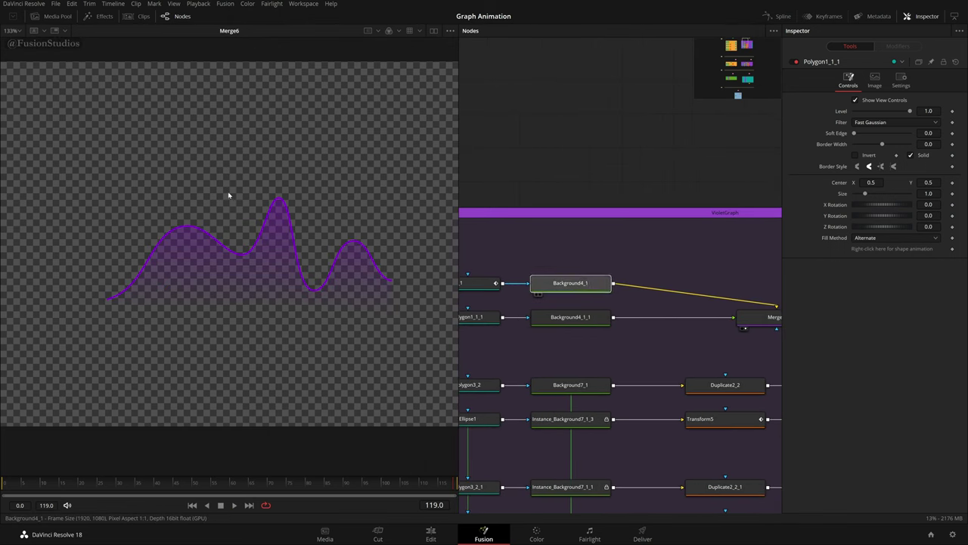
drag(229, 195, 219, 198)
- Display WirelessLink4 in the viewer and trace its connection down to Merge4_1
drag(590, 319, 162, 212)
drag(764, 318, 183, 203)
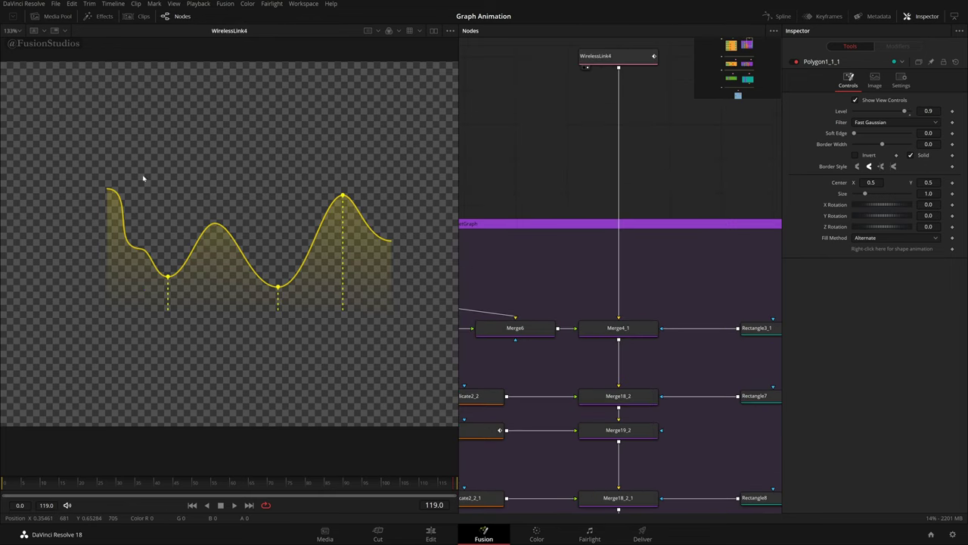
drag(49, 132, 350, 404)
scroll(635, 170, up, 2)
scroll(667, 306, down, 3)
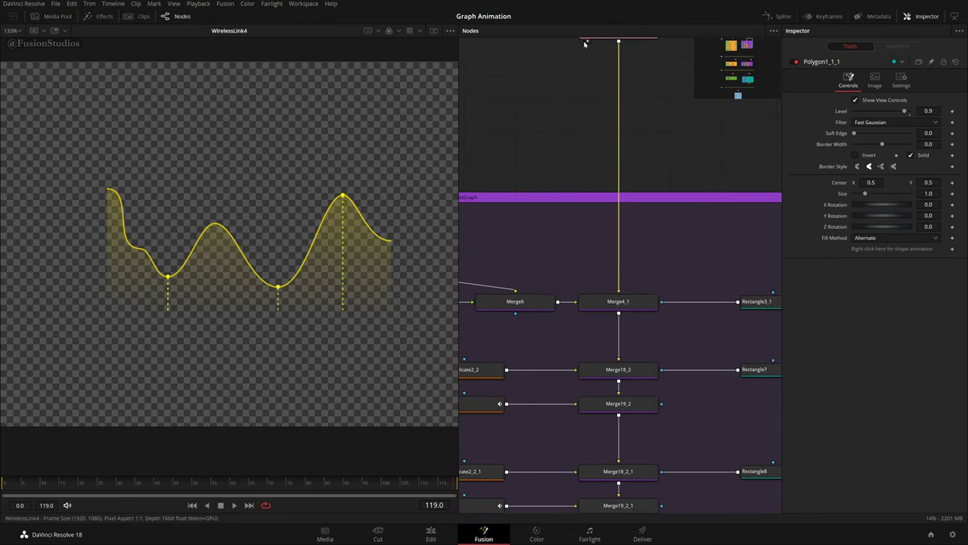
- Select Merge4_1 and compare the Merge6 foreground with the merged Merge4_1 result in the viewer
click(632, 303)
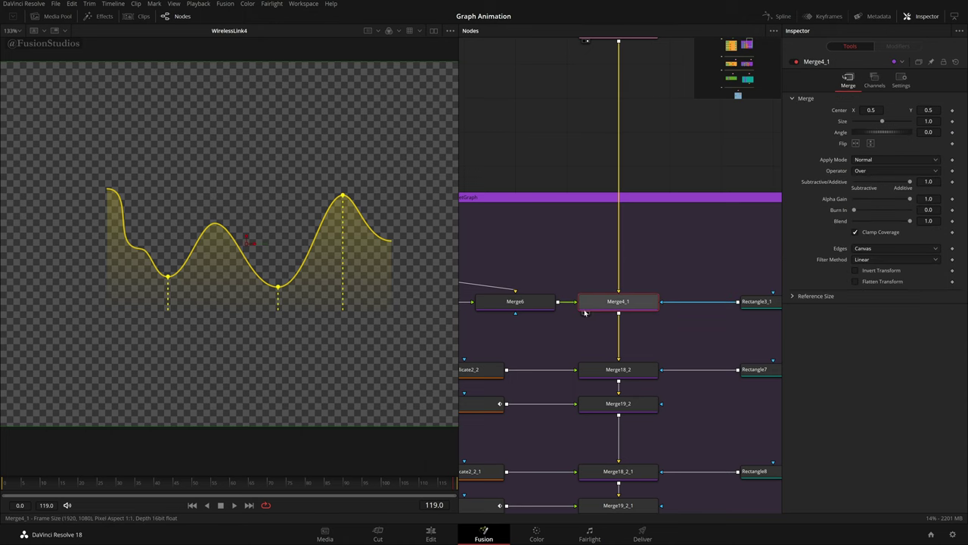
scroll(638, 290, left, 3)
drag(635, 293, 267, 210)
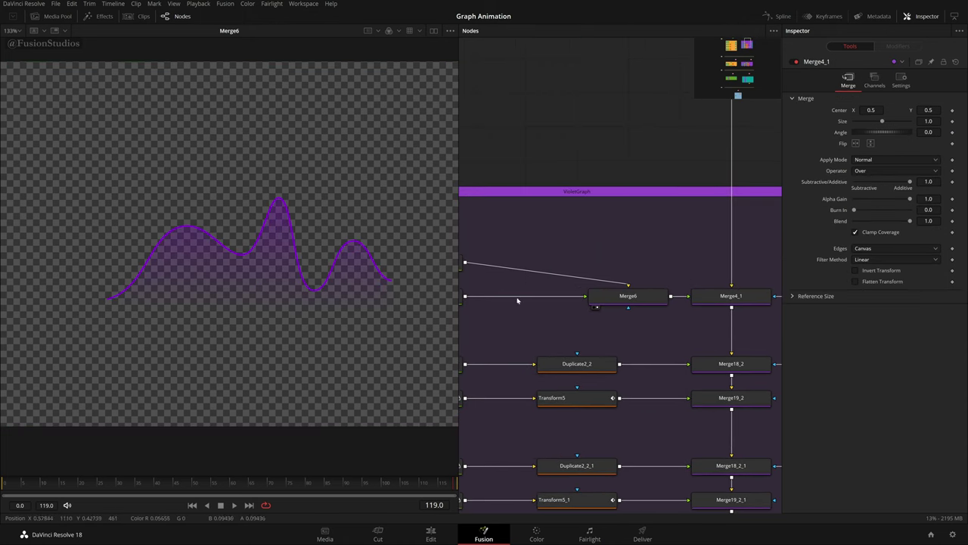
drag(652, 253, 523, 246)
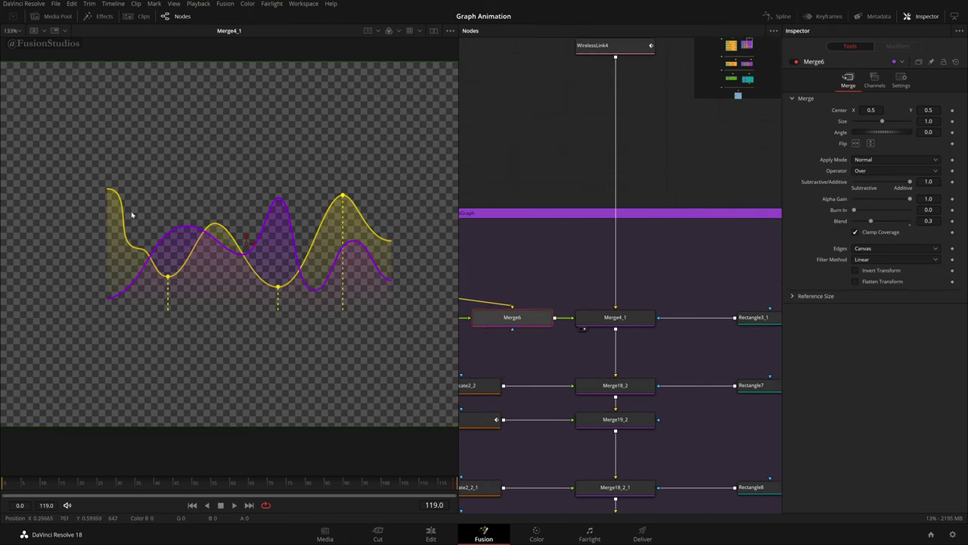
drag(58, 160, 395, 387)
- Select the Rectangle3_1 mask of Merge4_1 and scrub through its keyframed center movement from the start of the timeline
scroll(691, 356, right, 4)
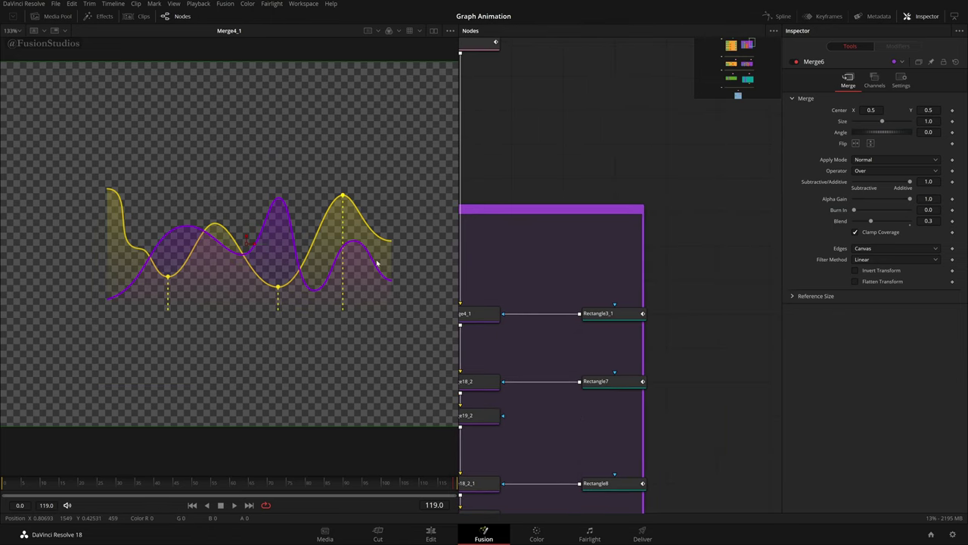
click(613, 313)
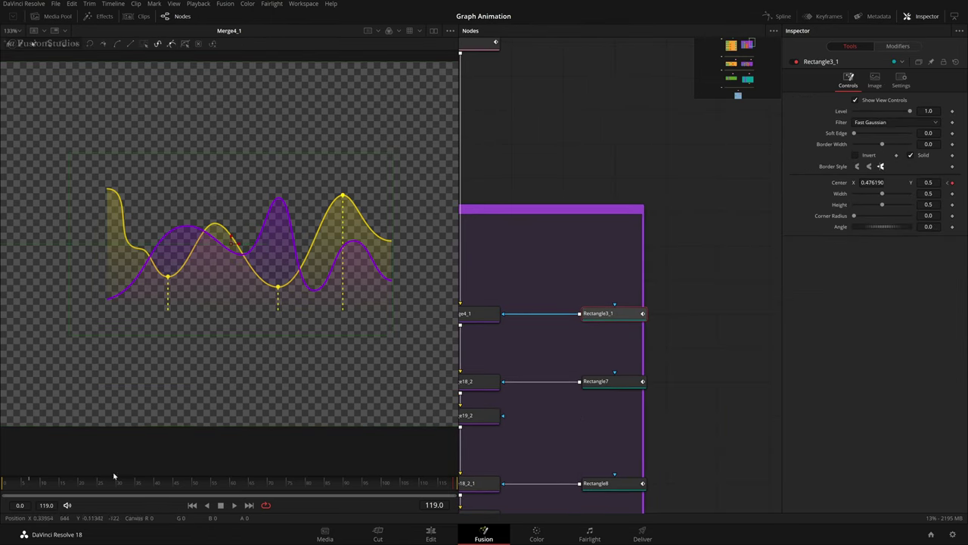
click(8, 488)
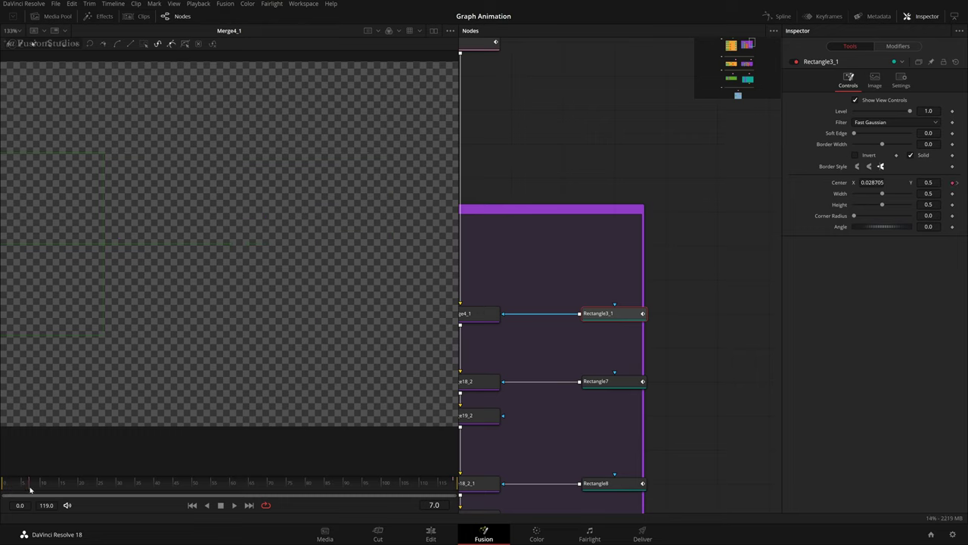
drag(30, 490, 44, 492)
drag(116, 493, 134, 494)
- Select Merge6 together with its two backgrounds and polygon masks, and trace their connection to Merge4_1 and Rectangle3_1
drag(653, 326, 770, 327)
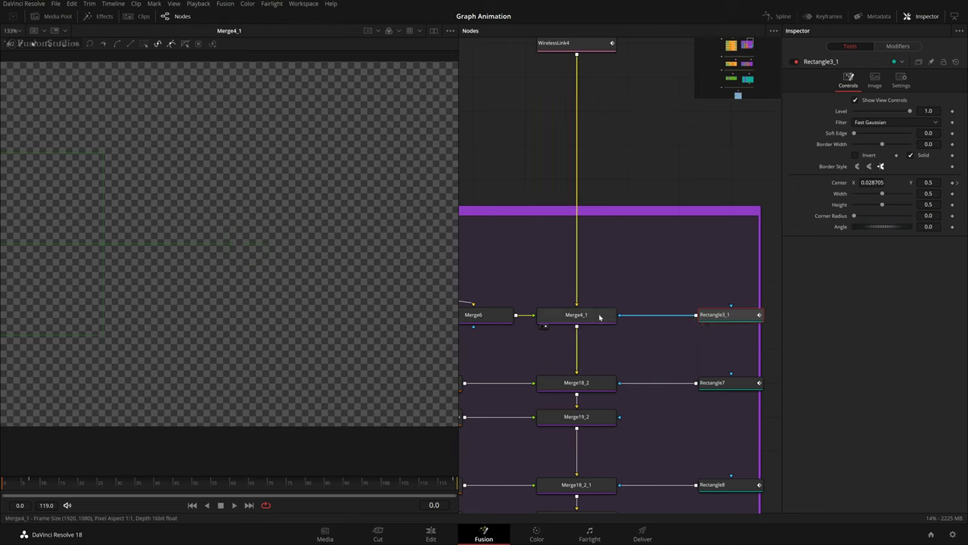
scroll(671, 329, down, 3)
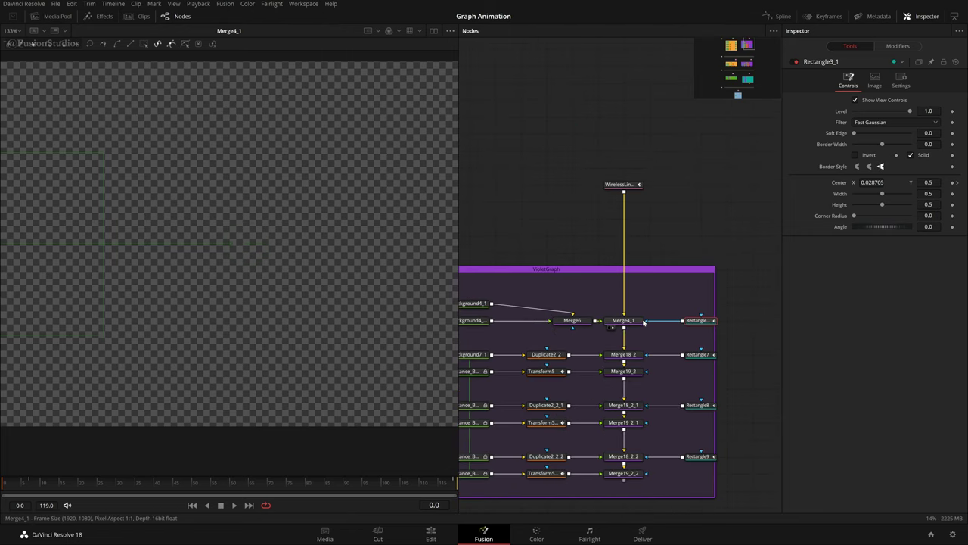
scroll(669, 310, left, 2)
drag(575, 286, 474, 328)
drag(616, 287, 485, 262)
scroll(486, 261, up, 2)
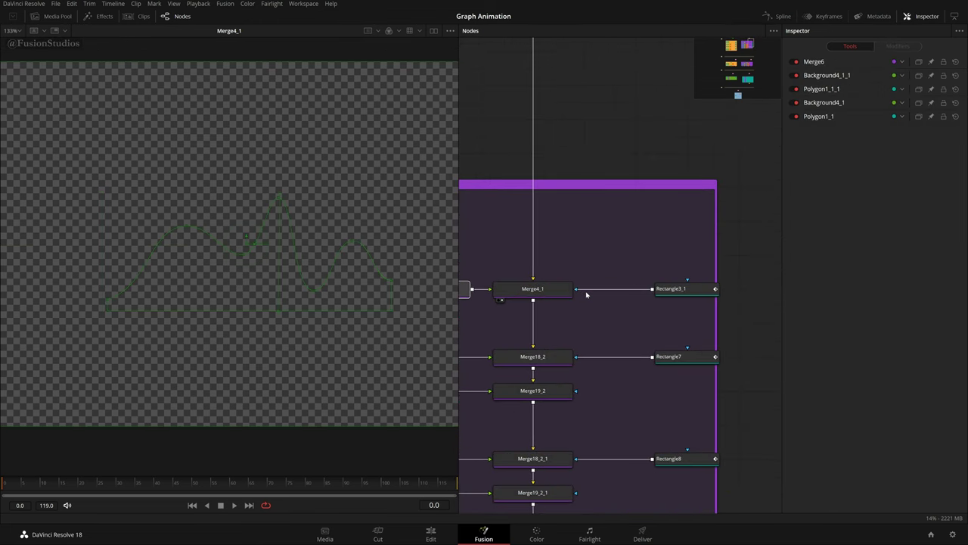
drag(642, 337, 836, 313)
drag(574, 312, 519, 301)
scroll(677, 306, down, 1)
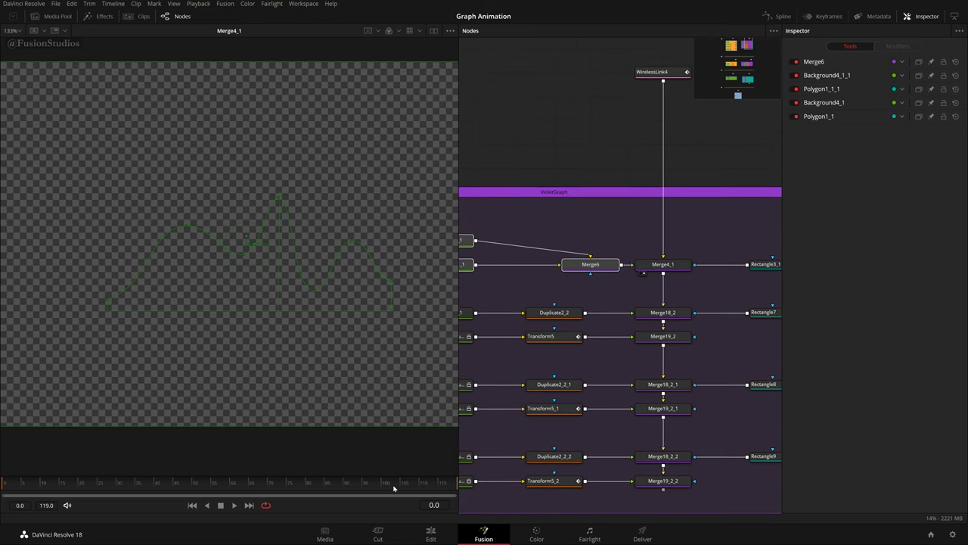
- Go to frame 119 on Merge4_1 and compare the YellowGraph node layout with the VioletGraph group
drag(408, 488, 499, 488)
scroll(282, 274, up, 2)
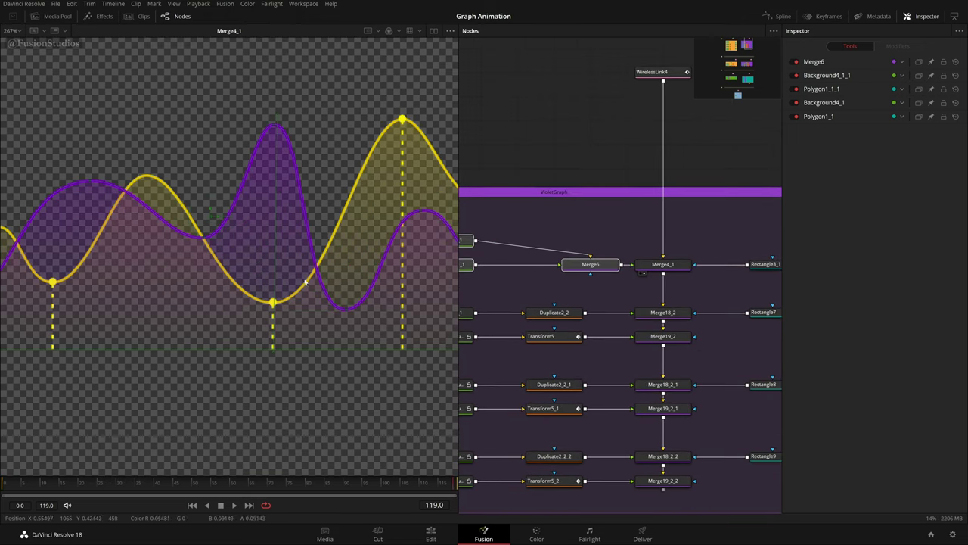
scroll(582, 337, left, 6)
scroll(585, 333, left, 8)
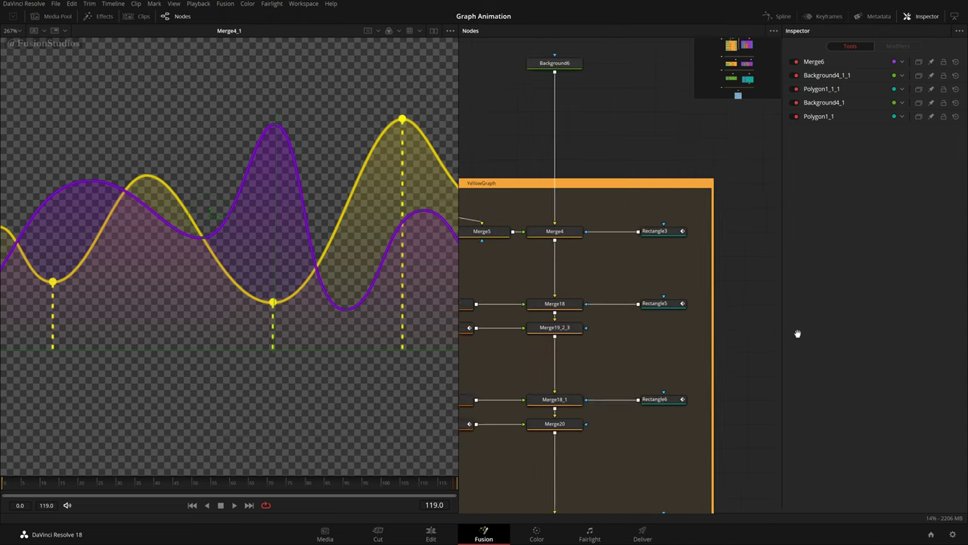
drag(643, 344, 240, 344)
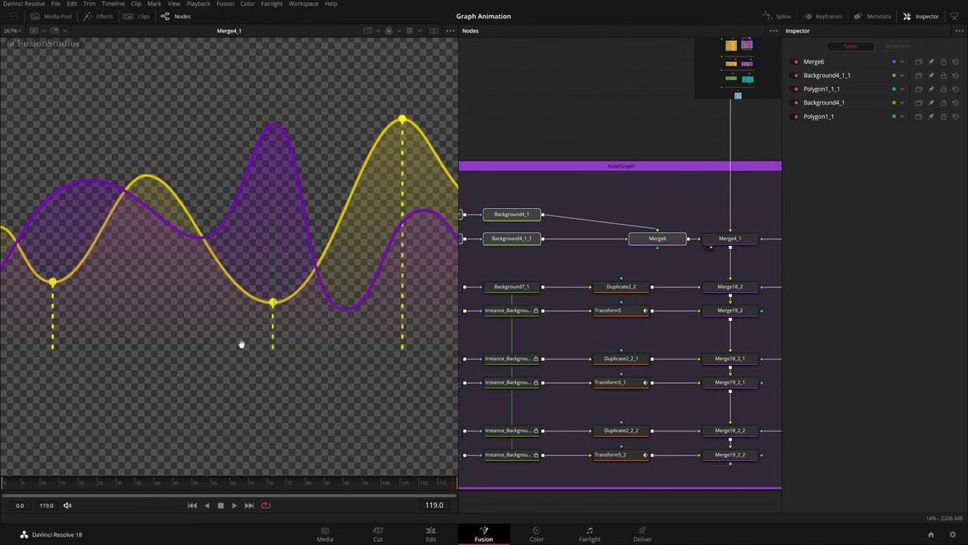
- Display the Polygon3_2 mask in the viewer and inspect its path and control settings
drag(515, 317, 575, 362)
click(527, 309)
click(529, 337)
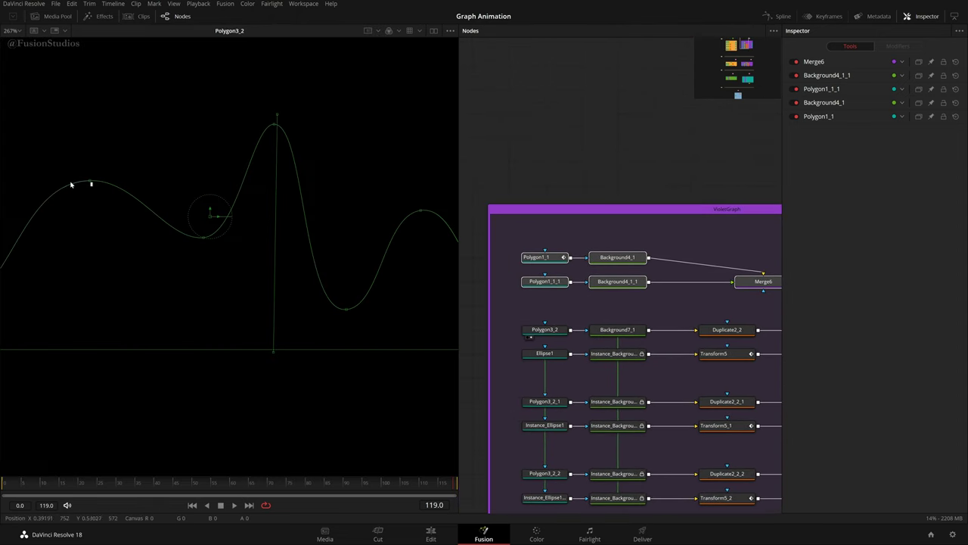
scroll(72, 183, up, 2)
drag(91, 159, 155, 253)
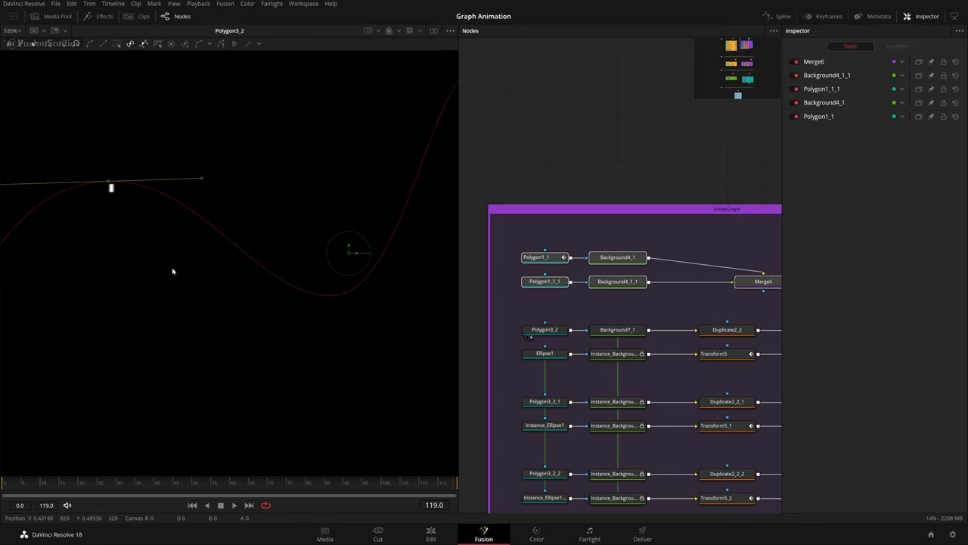
click(547, 330)
drag(144, 161, 90, 278)
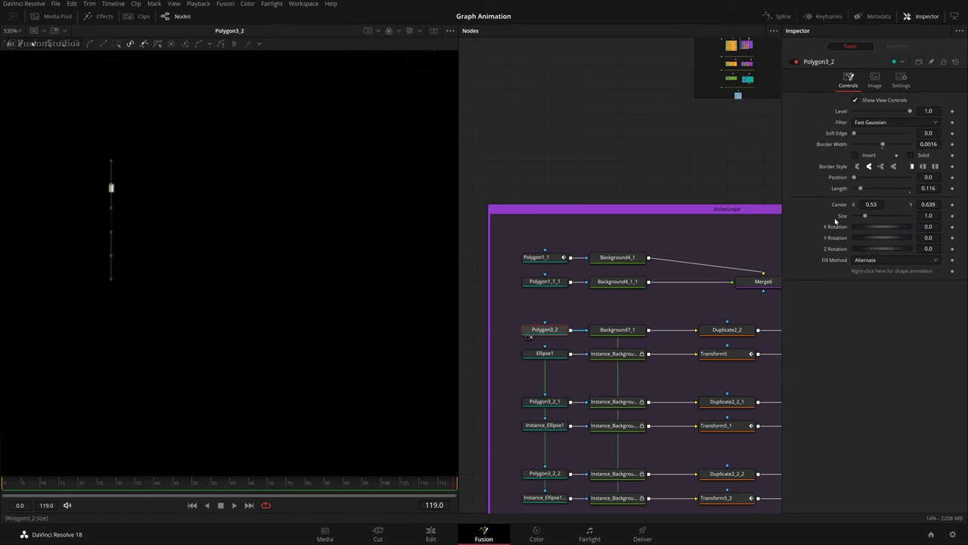
- Display Background7_1, Duplicate2_2 and Merge18_2 in turn to follow how the dashed violet line is built
key(1)
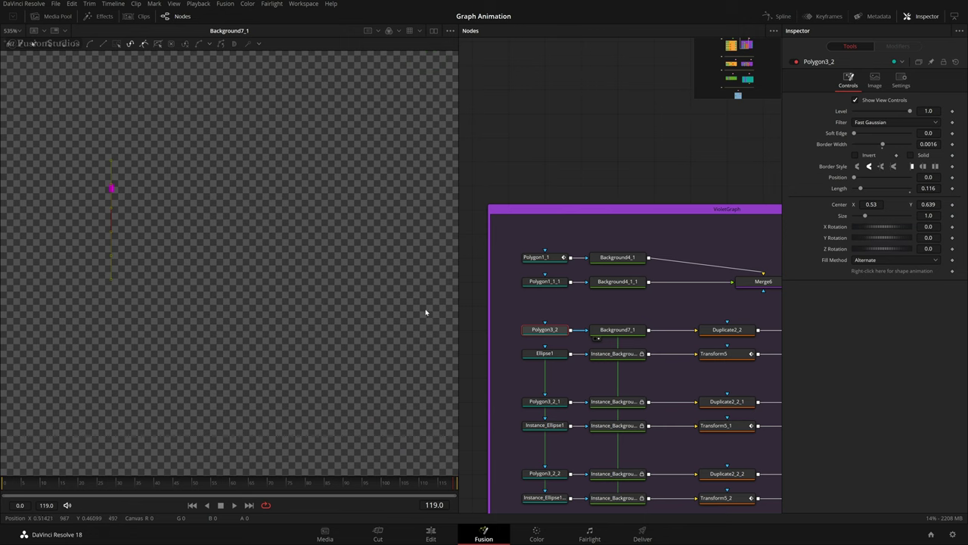
drag(622, 309, 551, 305)
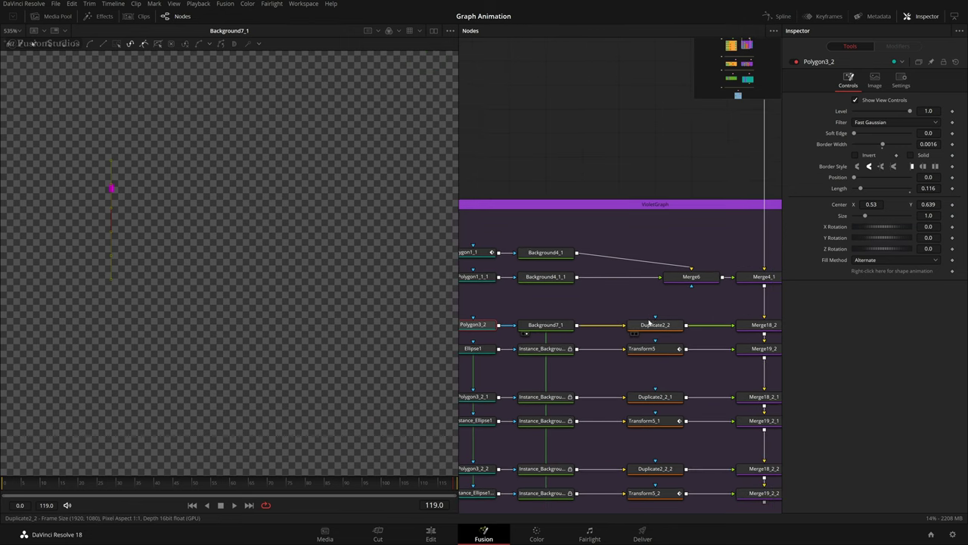
drag(649, 324, 213, 228)
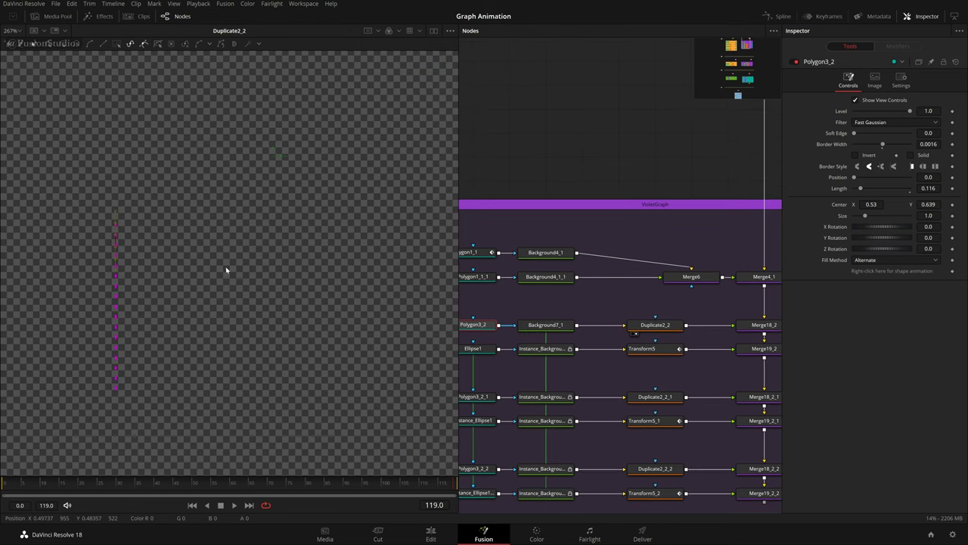
drag(671, 378, 591, 373)
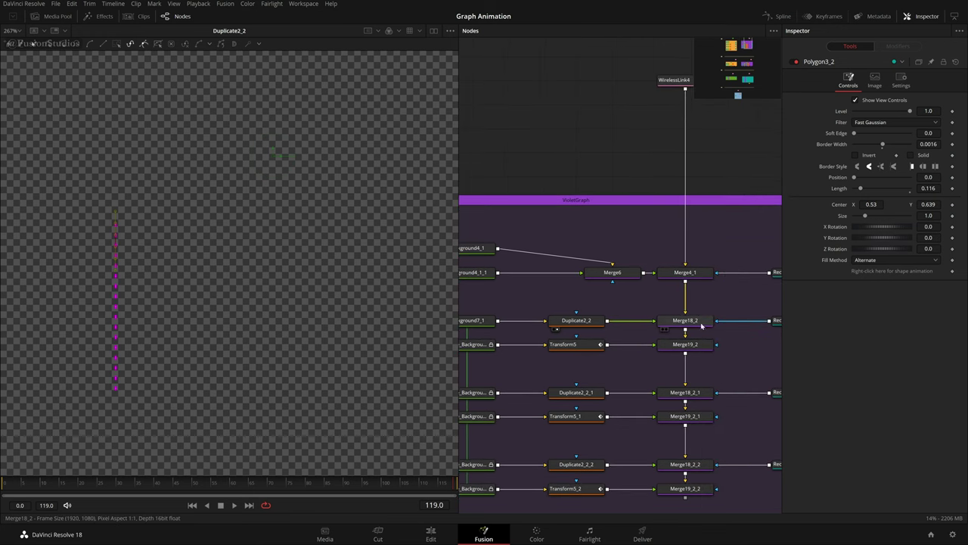
drag(685, 320, 217, 269)
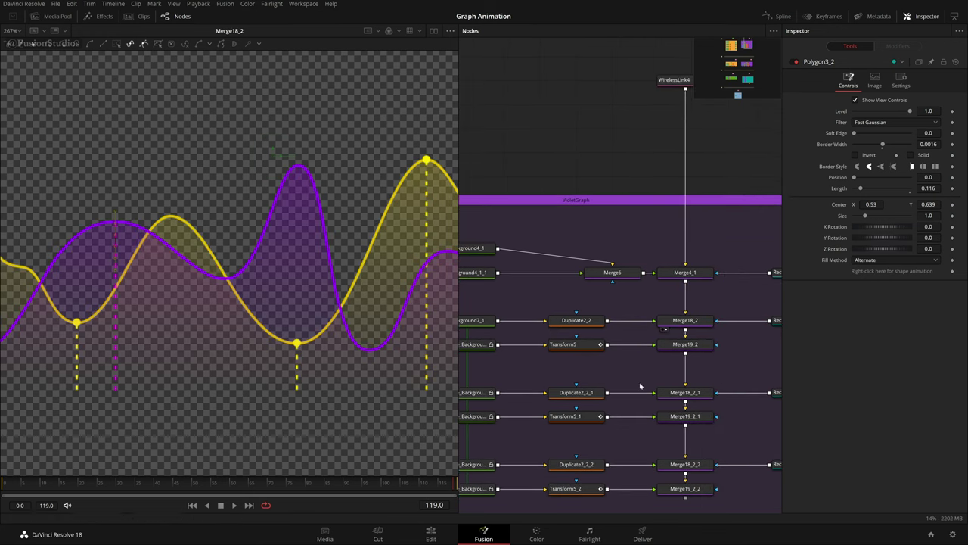
- Select the Rectangle7 mask of Merge18_2 and scrub to frame 52 to examine its animated reveal of the dashed line
drag(689, 385, 590, 385)
drag(695, 321, 292, 416)
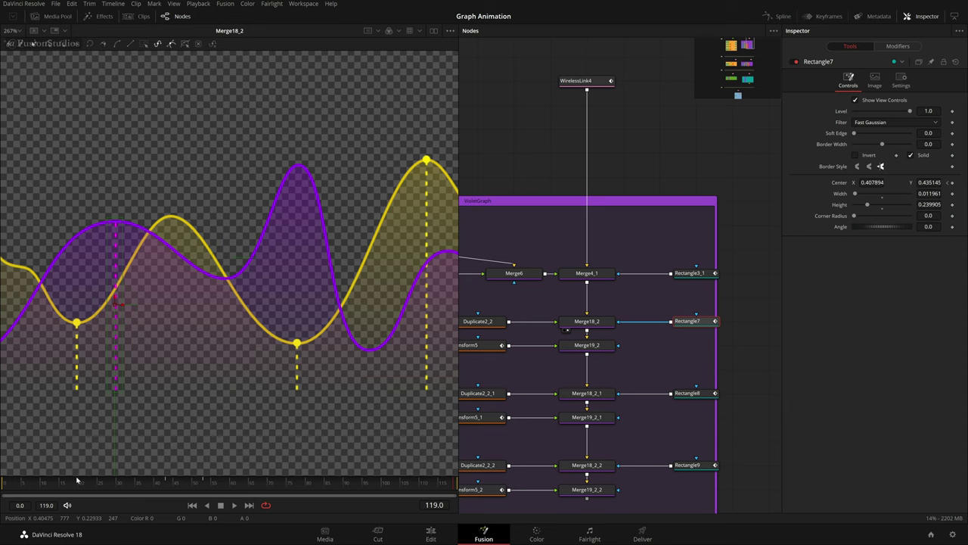
drag(176, 499, 203, 495)
- Display Instance_Background7_1_3, its Ellipse1 mask and Transform5 in turn in the viewer
scroll(571, 353, left, 6)
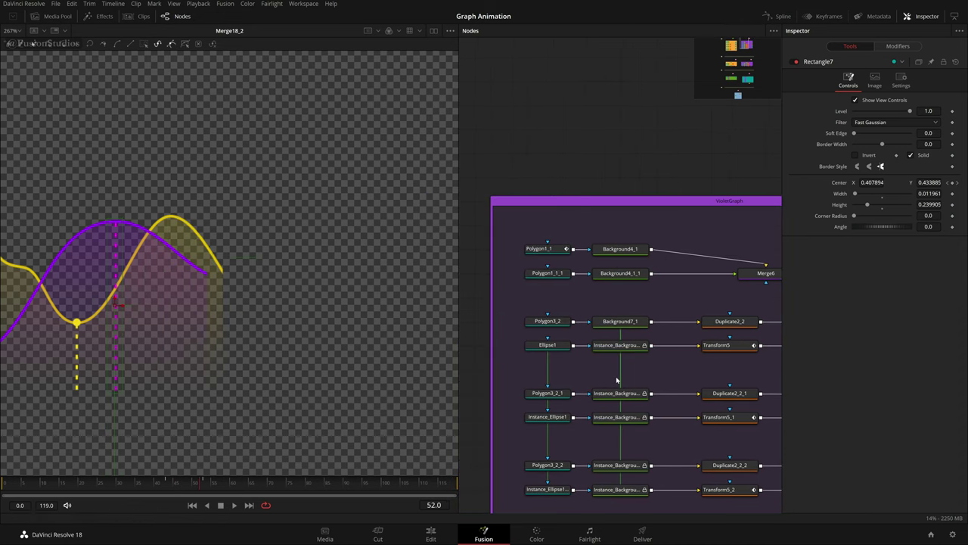
drag(625, 354, 344, 292)
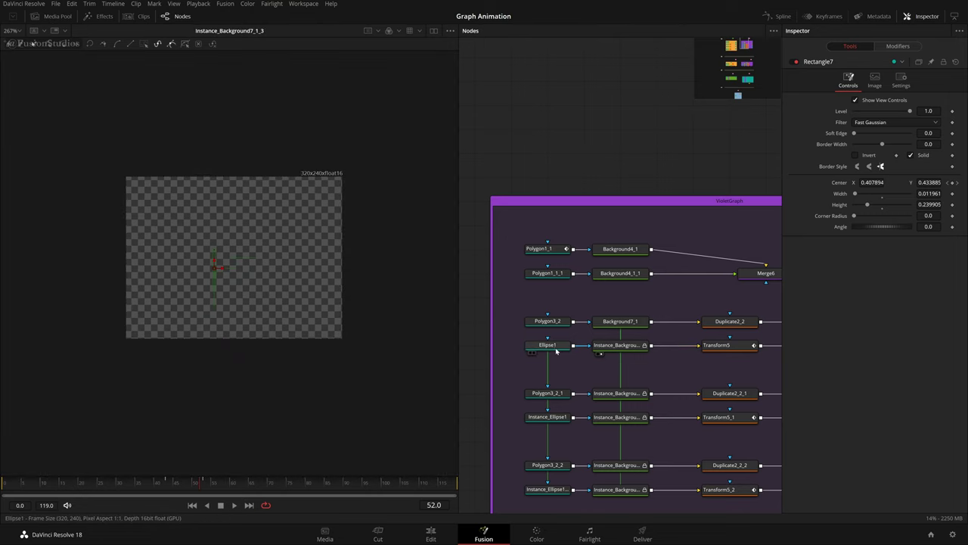
drag(556, 350, 244, 337)
scroll(516, 399, right, 3)
drag(592, 350, 296, 300)
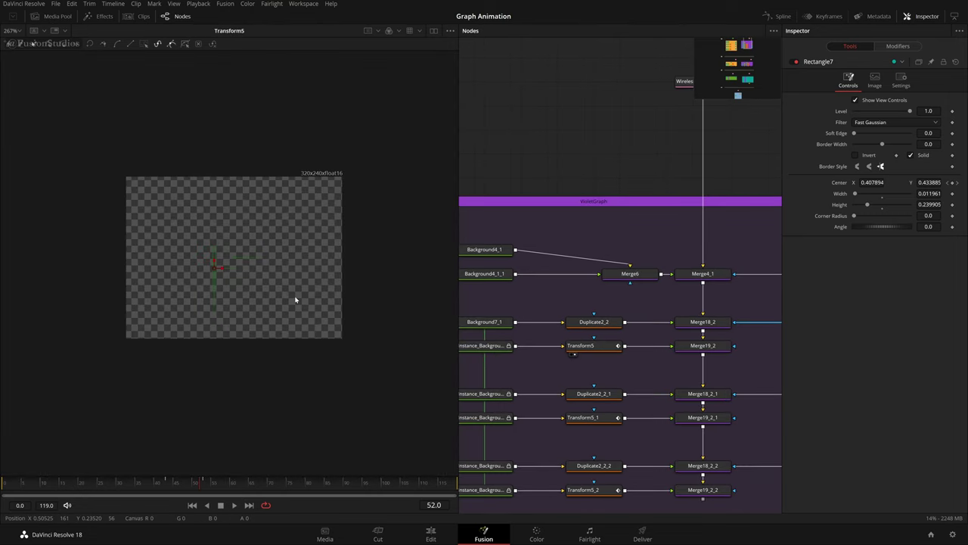
- Display Merge19_2 in the viewer and select the nodes that build the first violet dashed line and its dot
drag(703, 346, 144, 272)
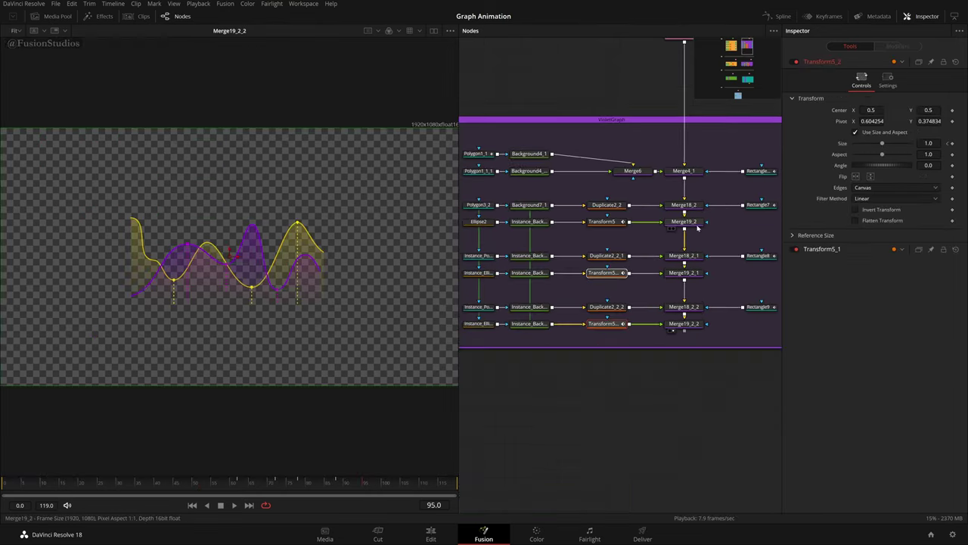
scroll(227, 287, up, 5)
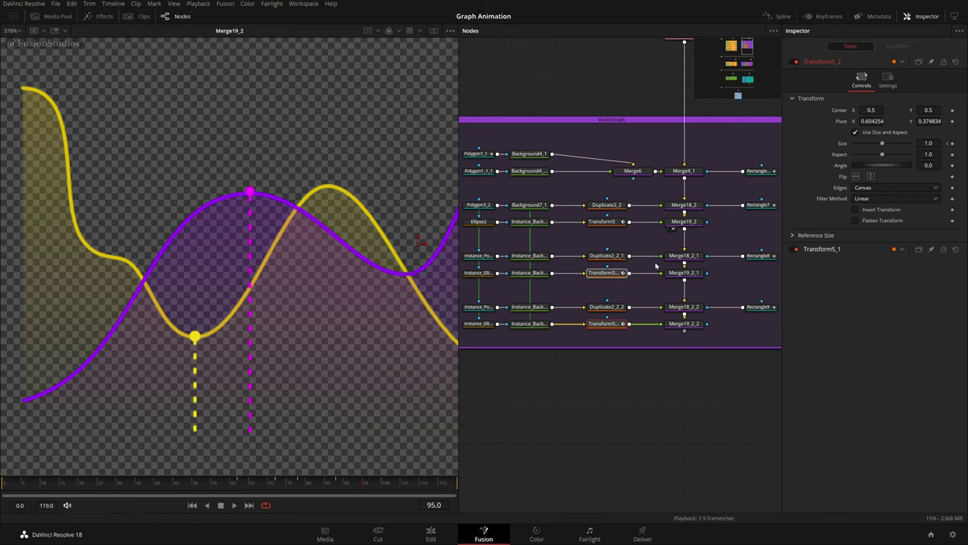
scroll(655, 265, down, 2)
drag(730, 242, 532, 210)
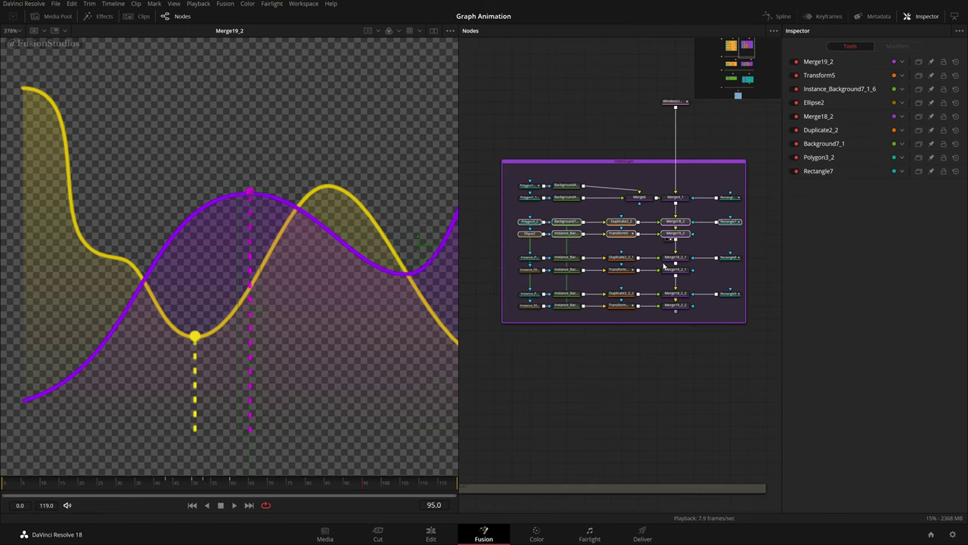
- Display Merge19_2_2 fitted to the viewer and select all nodes of the YellowGraph and VioletGraph groups
click(670, 311)
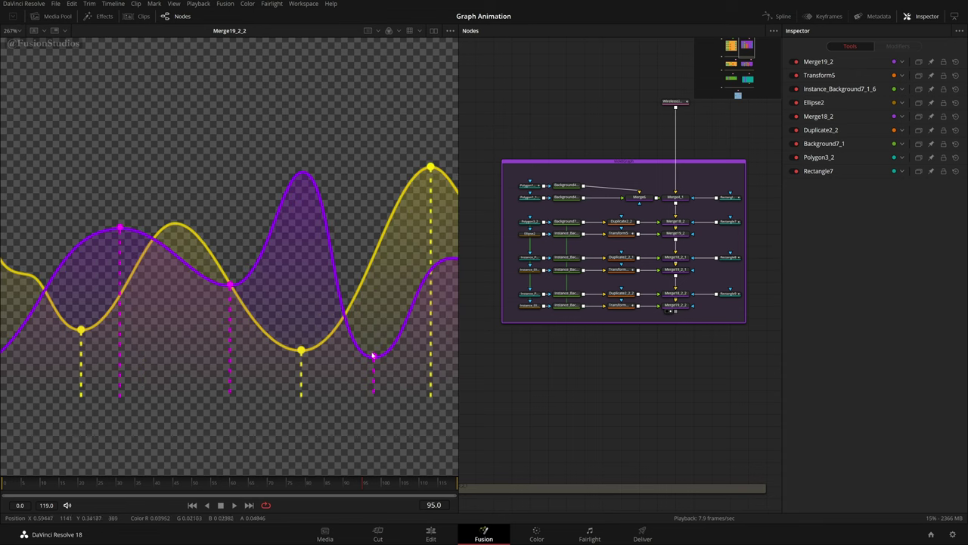
key(ctrl+f)
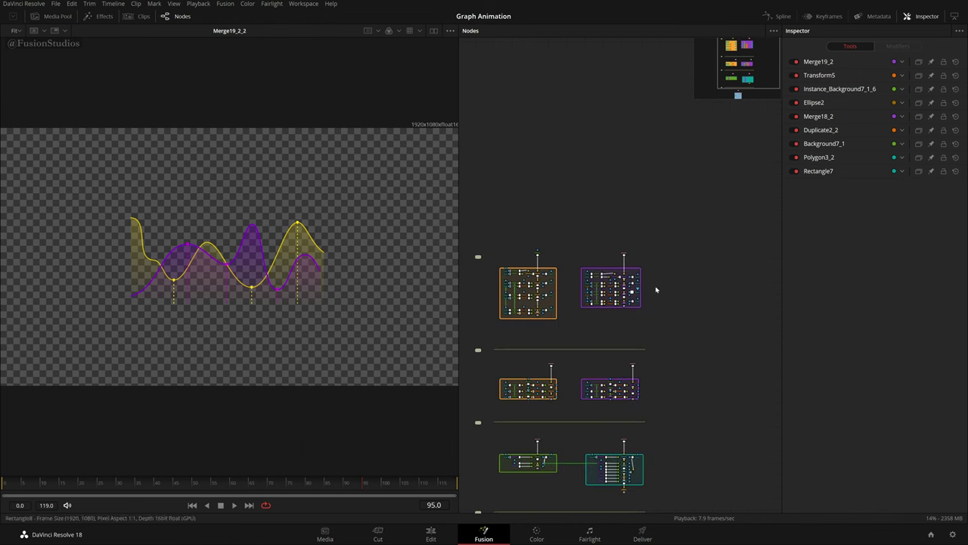
drag(703, 221, 474, 345)
scroll(466, 249, up, 4)
scroll(527, 313, up, 1)
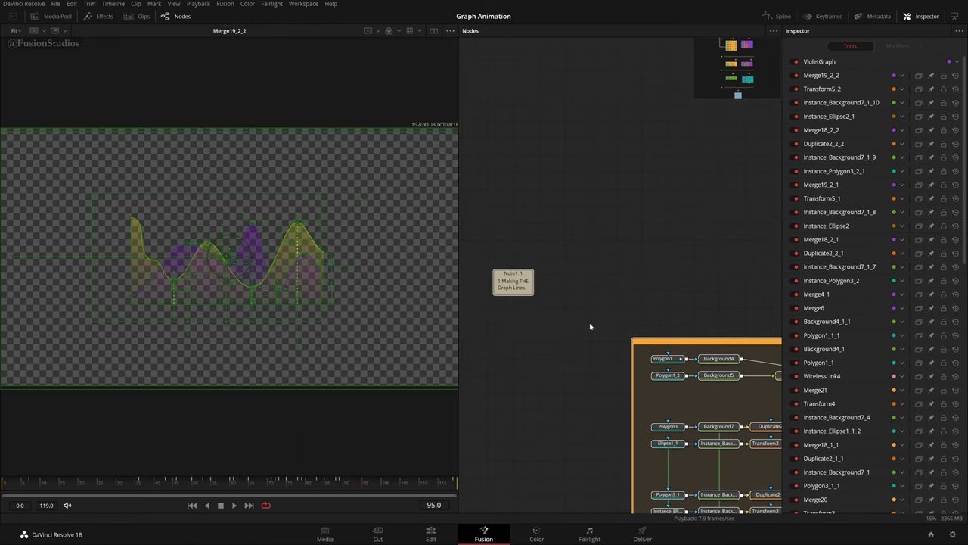
- Select all nodes of the Yaxis group together with its wireless link
scroll(590, 324, down, 4)
drag(703, 295, 607, 261)
click(615, 261)
drag(642, 421, 642, 393)
scroll(640, 390, down, 2)
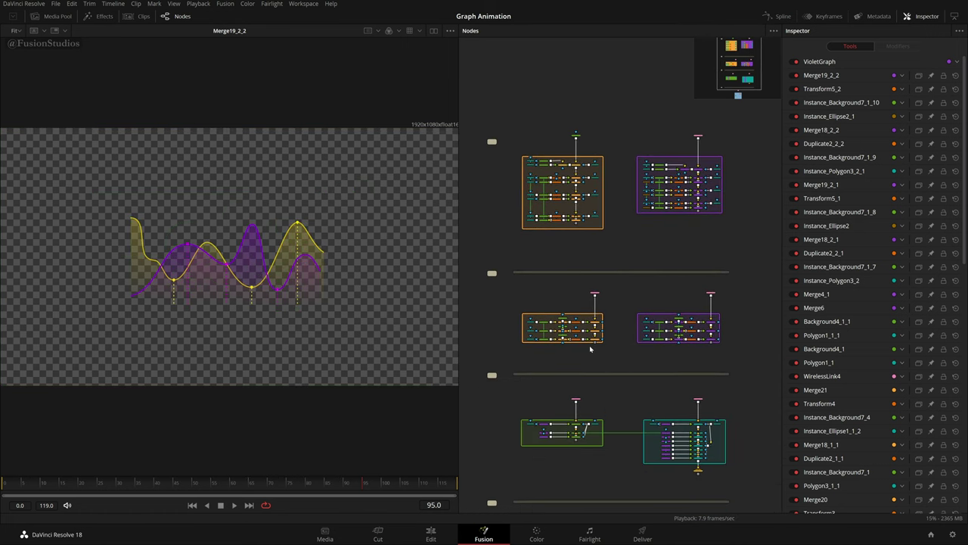
scroll(589, 347, up, 2)
drag(586, 442, 617, 336)
scroll(526, 363, up, 3)
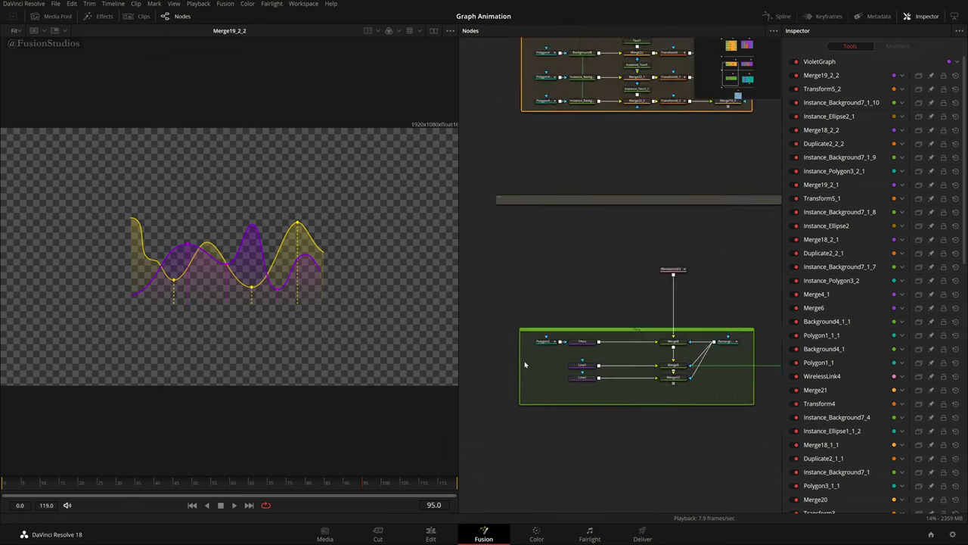
drag(510, 259, 618, 321)
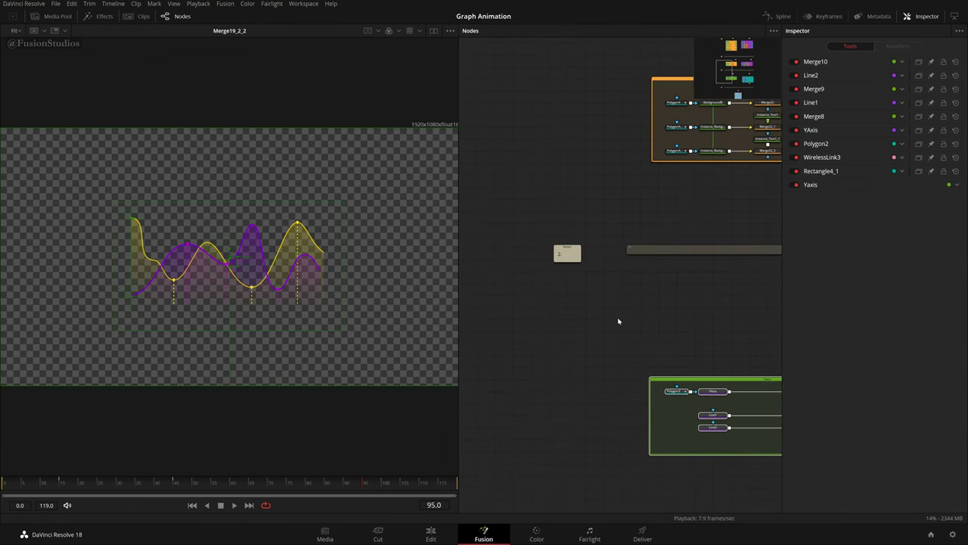
- Examine the Xaxis group and the note about adding the axis lines
drag(626, 296, 747, 360)
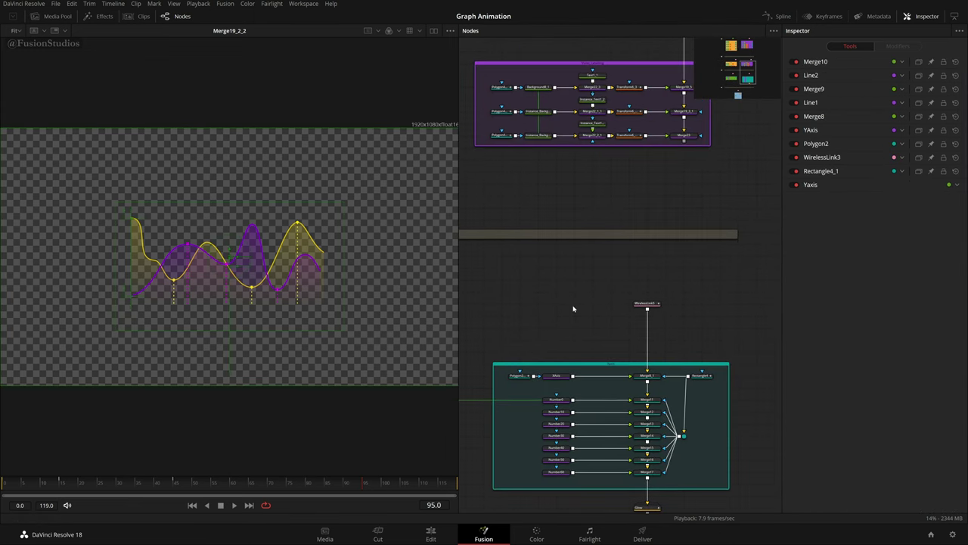
scroll(573, 307, down, 2)
scroll(504, 321, up, 3)
drag(503, 323, 767, 391)
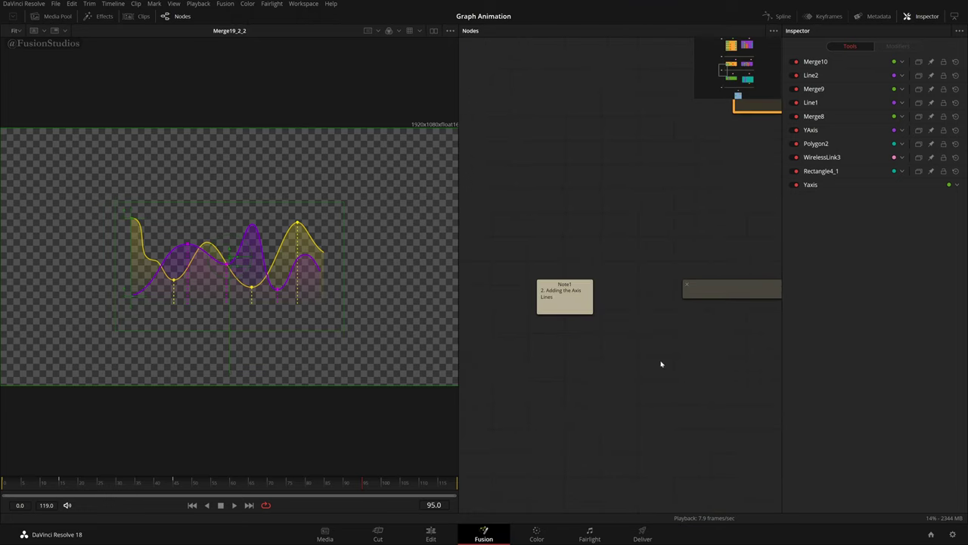
scroll(661, 364, down, 2)
scroll(675, 356, down, 4)
- Examine the note on callouts for the graph and the layout of the yellow labelling node group
scroll(672, 320, up, 4)
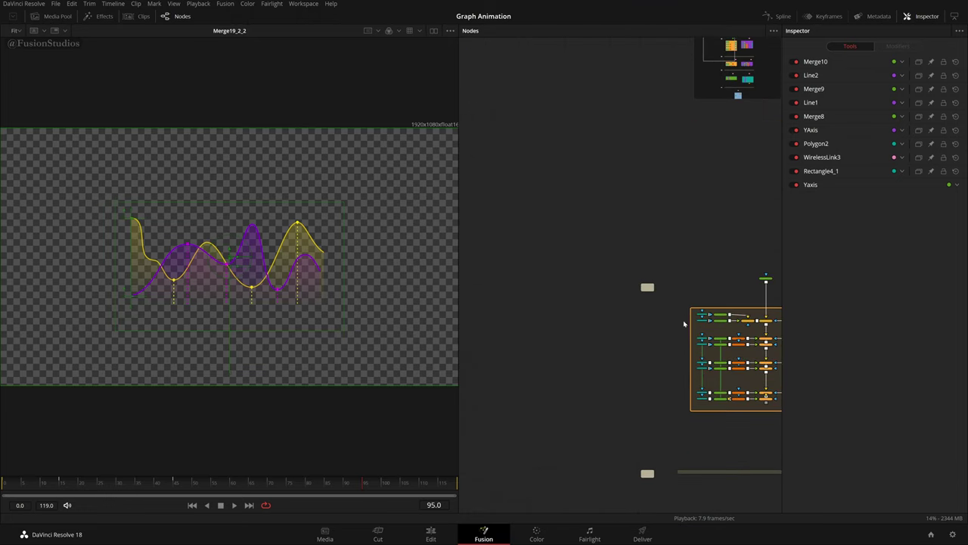
scroll(684, 324, up, 3)
scroll(608, 346, down, 3)
drag(635, 456, 591, 323)
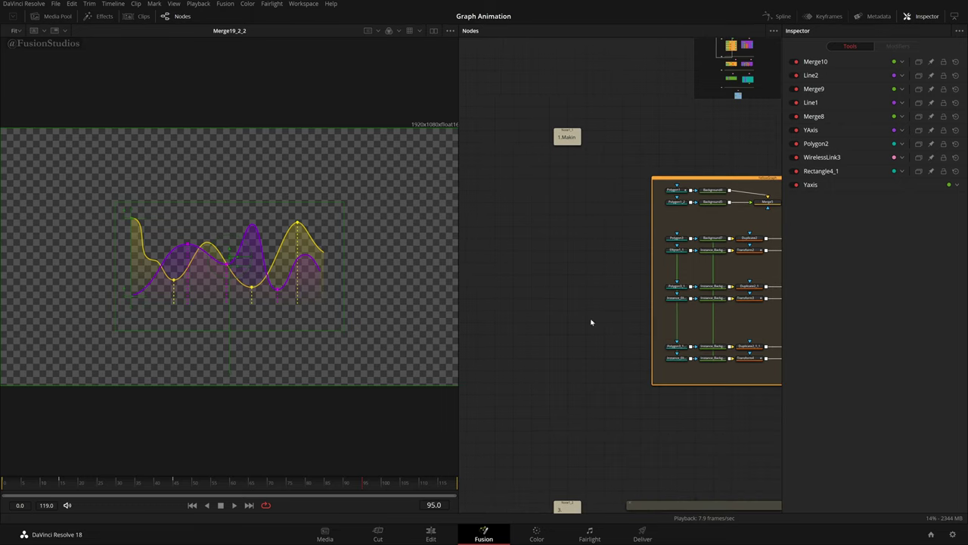
scroll(591, 323, down, 4)
scroll(553, 442, up, 3)
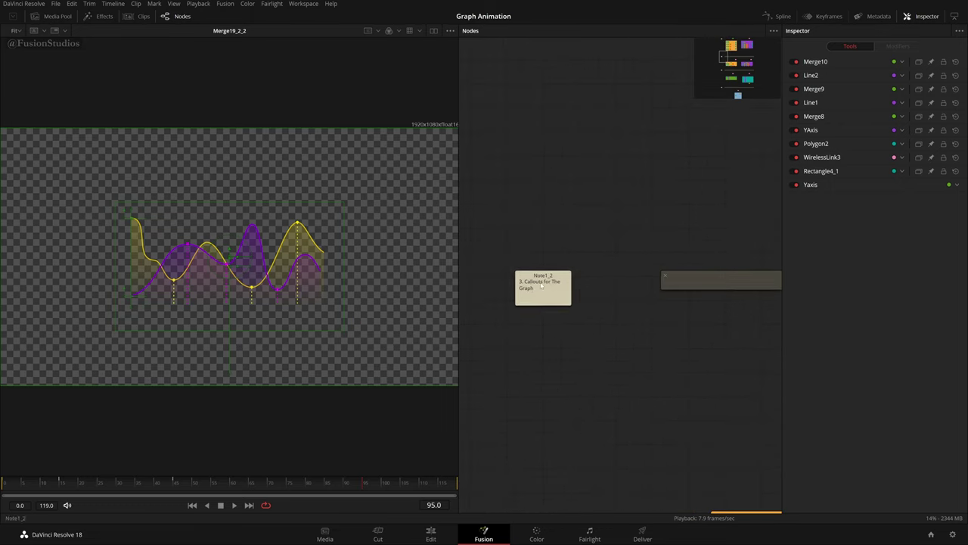
drag(660, 395, 580, 253)
drag(724, 345, 583, 192)
scroll(583, 192, down, 2)
scroll(626, 295, down, 3)
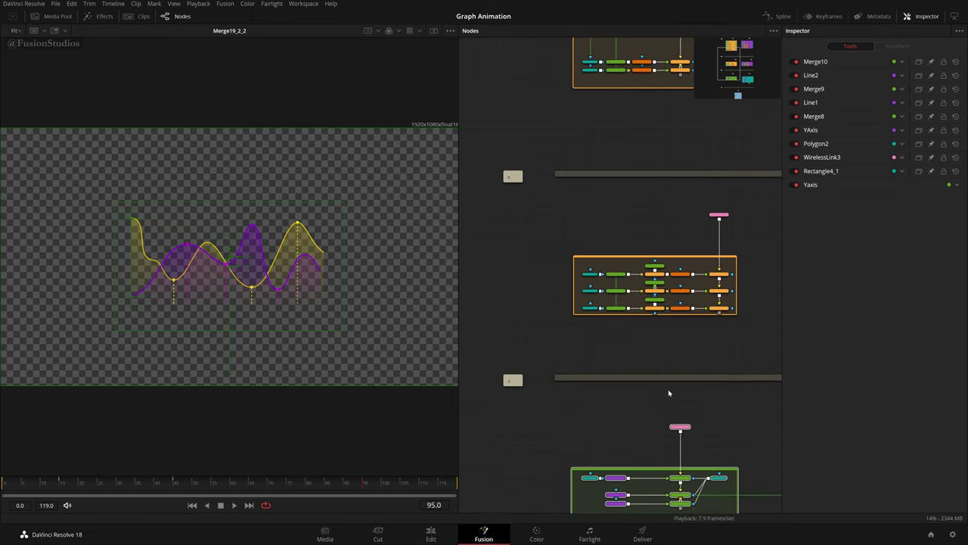
scroll(676, 363, up, 2)
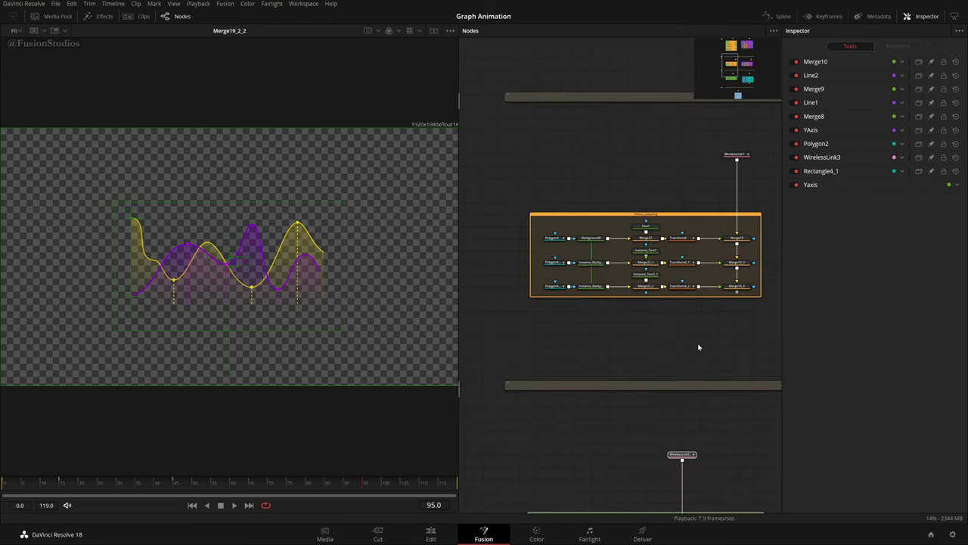
- Review the VioletGraph node group and select WirelessLink1 above the yellow labelling group to check its input
scroll(699, 347, up, 2)
drag(701, 345, 633, 466)
drag(643, 247, 513, 429)
drag(756, 267, 543, 467)
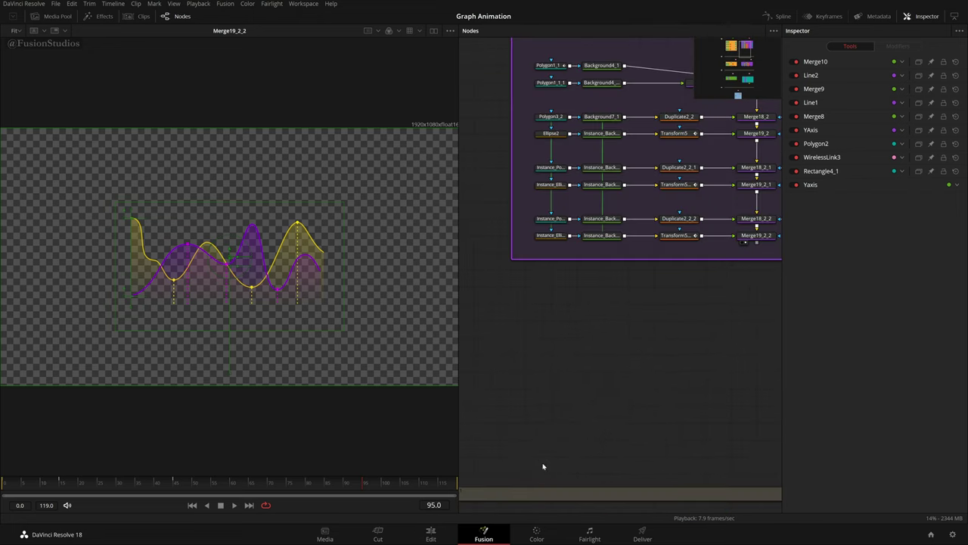
drag(717, 297, 571, 418)
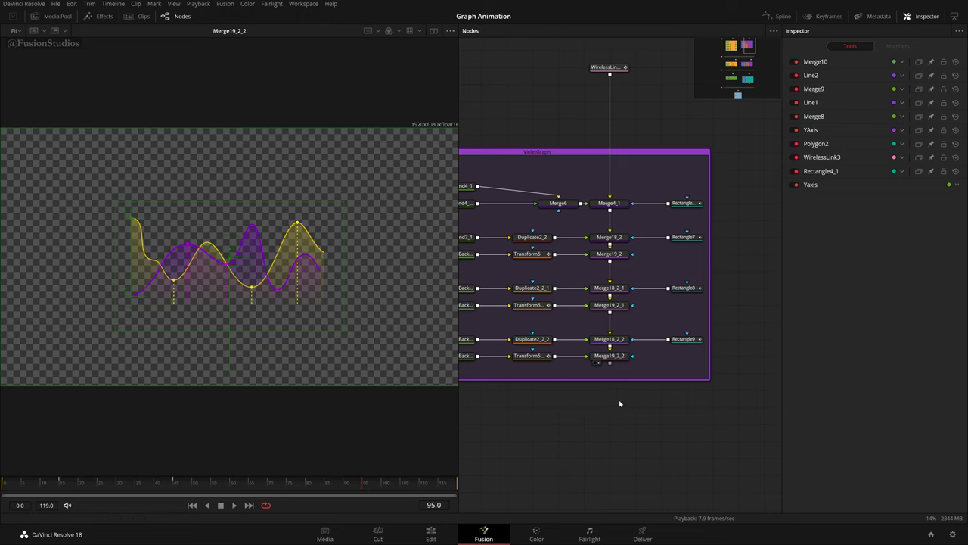
scroll(603, 424, down, 3)
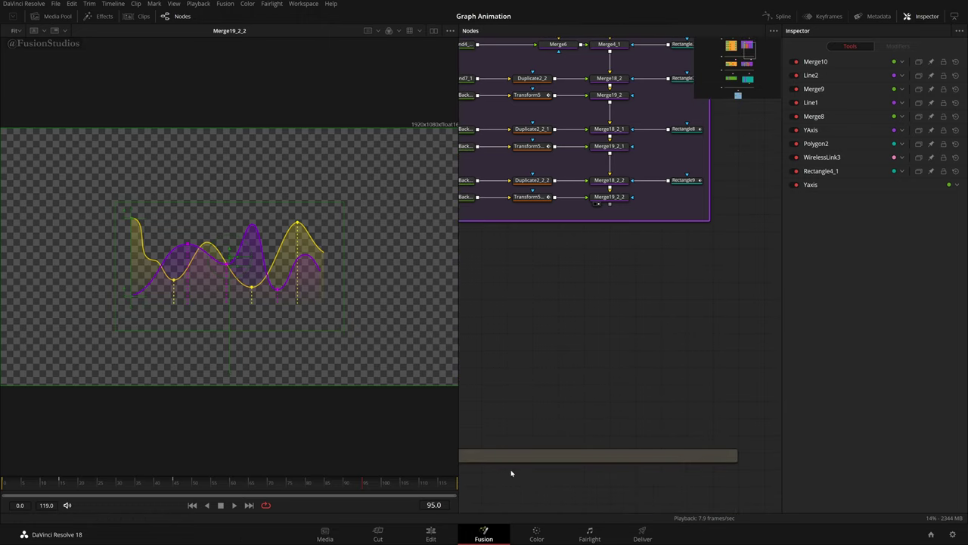
scroll(726, 294, down, 6)
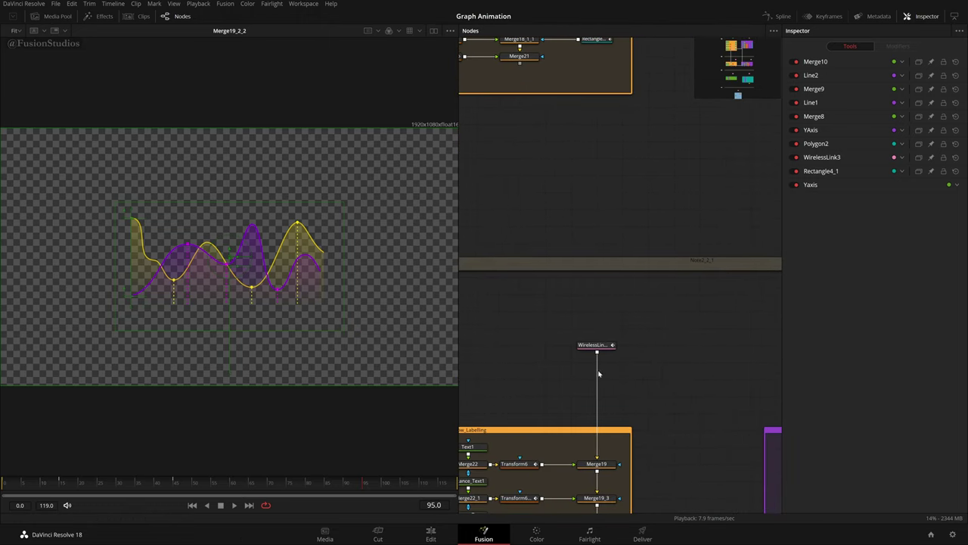
click(599, 345)
scroll(655, 238, up, 8)
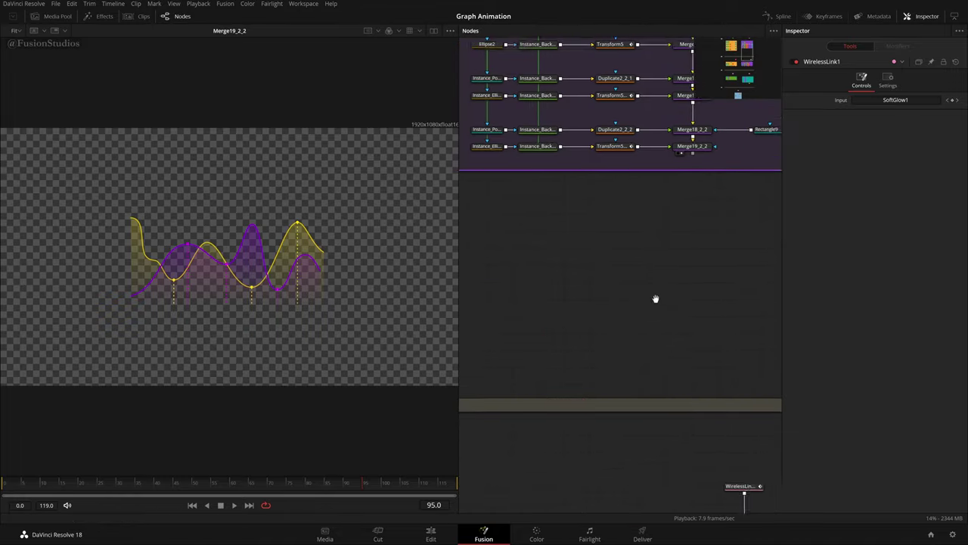
- Select the Glow group, the YellowGraph nodes and the VioletGraph nodes in turn to point out the graph structure
scroll(584, 306, down, 5)
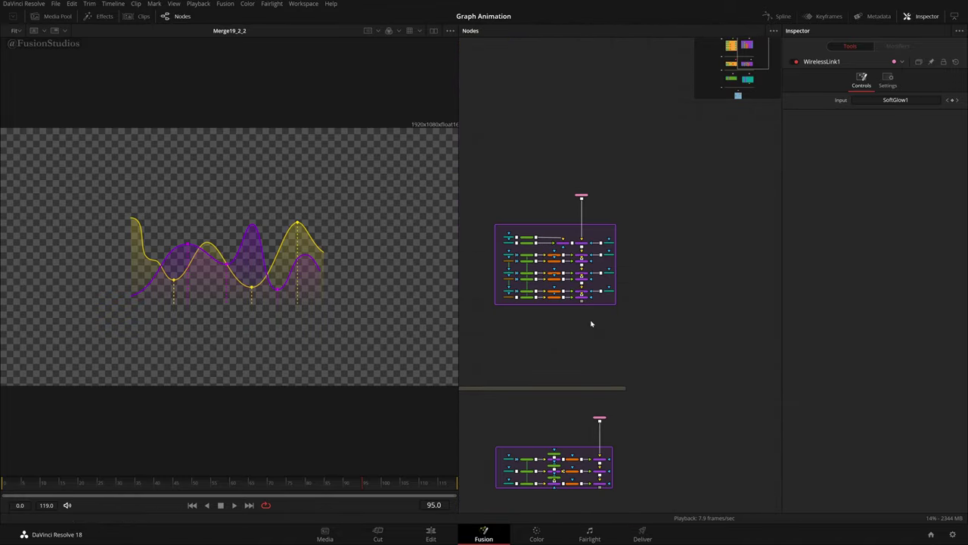
scroll(598, 341, down, 4)
scroll(593, 336, down, 6)
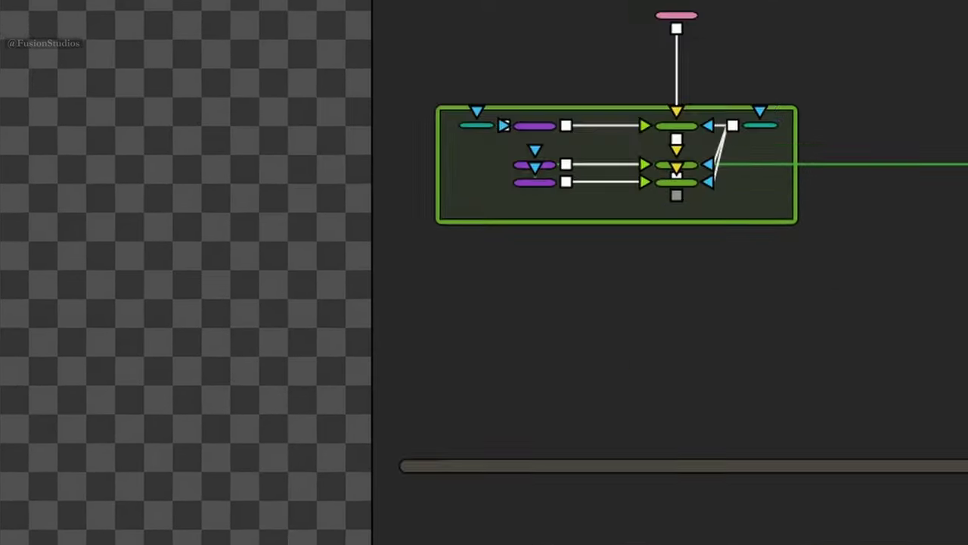
scroll(594, 336, up, 6)
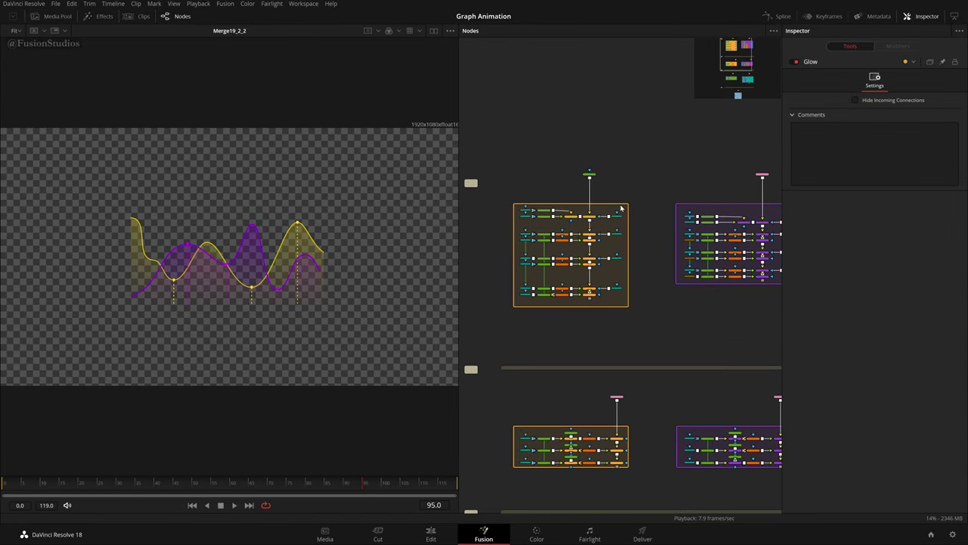
drag(502, 153, 631, 345)
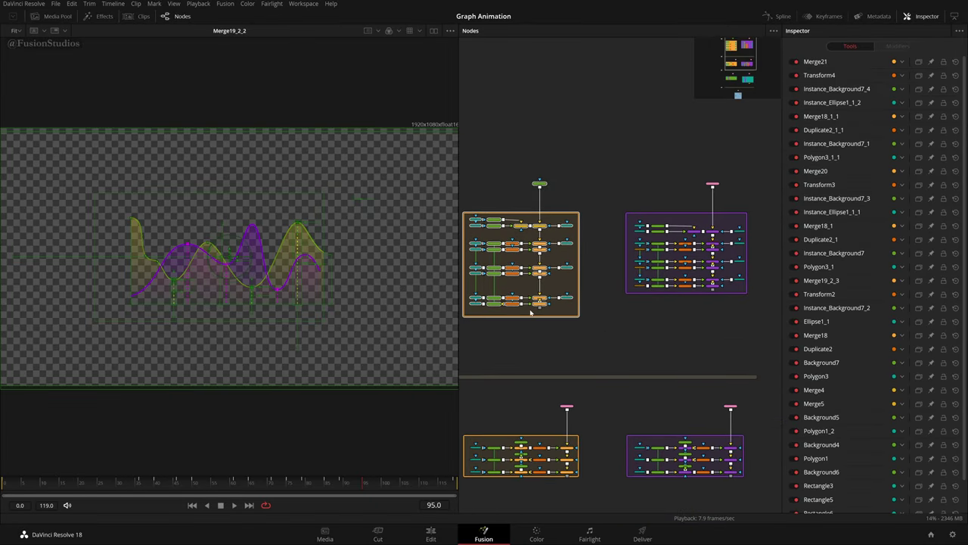
drag(594, 134, 748, 309)
- Select all nodes of the Xaxis group together with the Glow group below it
scroll(734, 323, down, 5)
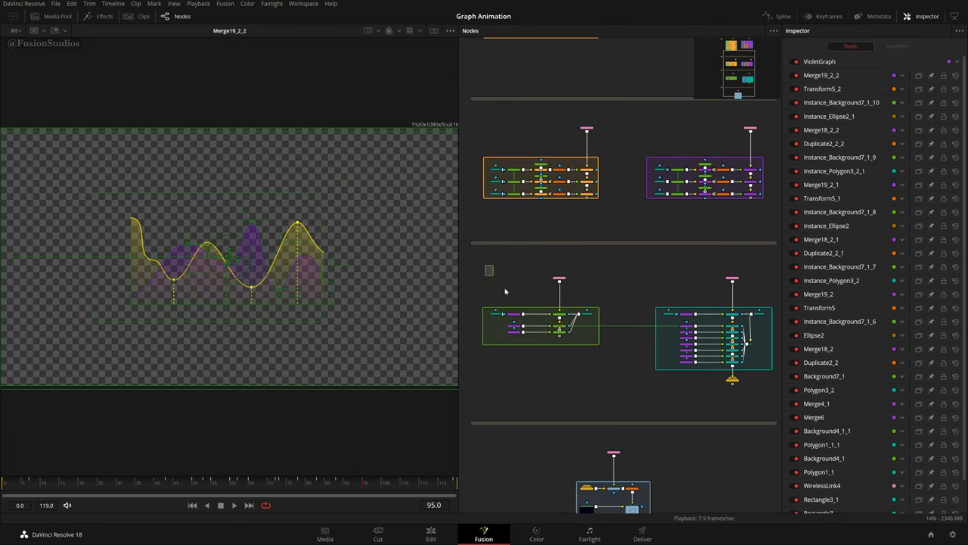
scroll(575, 330, right, 2)
drag(575, 274, 720, 409)
scroll(634, 291, down, 2)
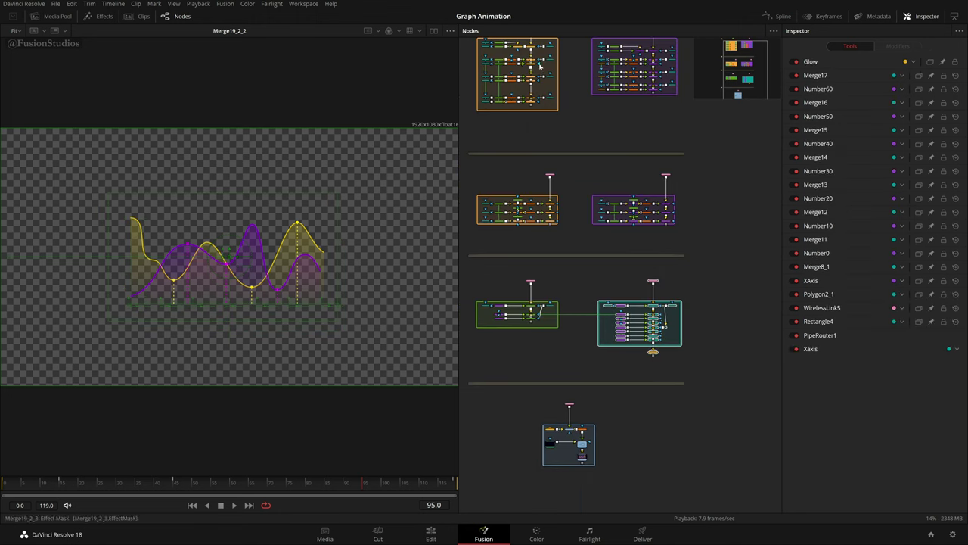
- Select the nodes of the YellowGraph, VioletGraph, Yaxis and Xaxis groups together with the Glow group
drag(588, 138, 479, 56)
drag(691, 137, 595, 56)
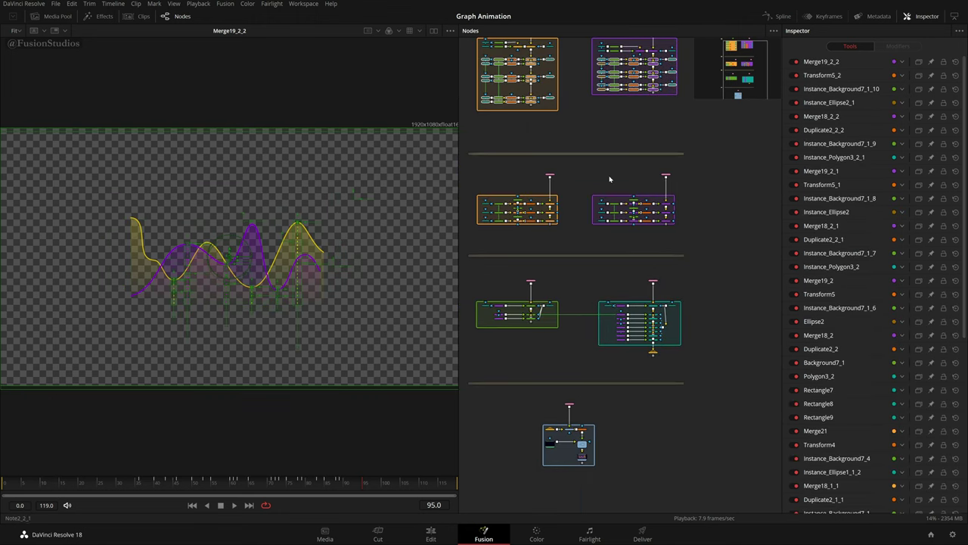
drag(564, 347, 478, 278)
drag(673, 365, 599, 279)
click(696, 343)
- Expand the Glow group below Merge17 to expose the nodes inside it
scroll(653, 369, up, 2)
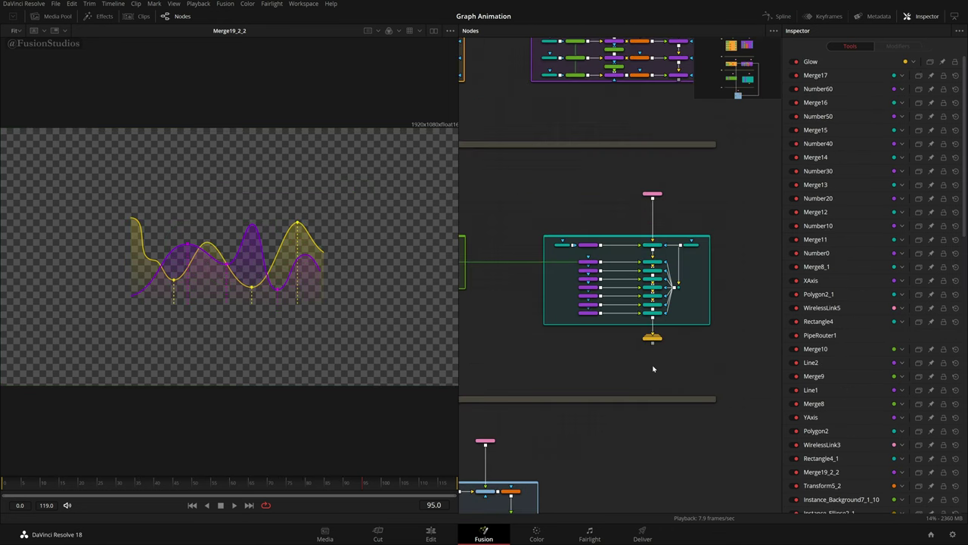
scroll(653, 363, up, 3)
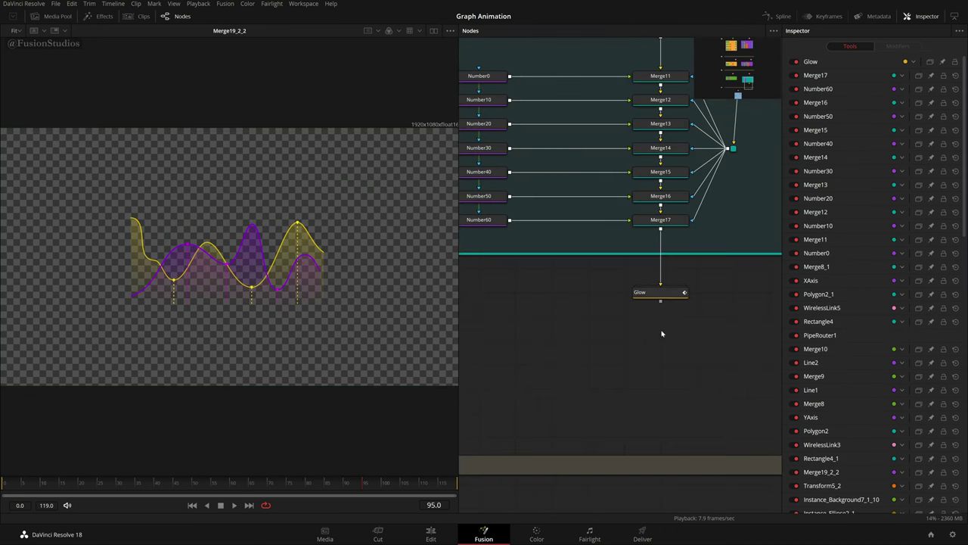
drag(663, 284, 647, 318)
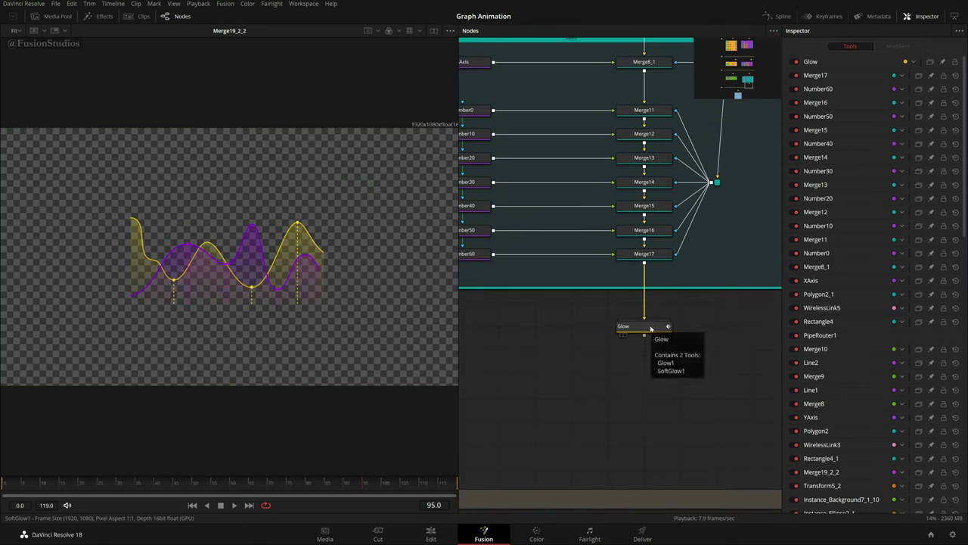
double_click(650, 329)
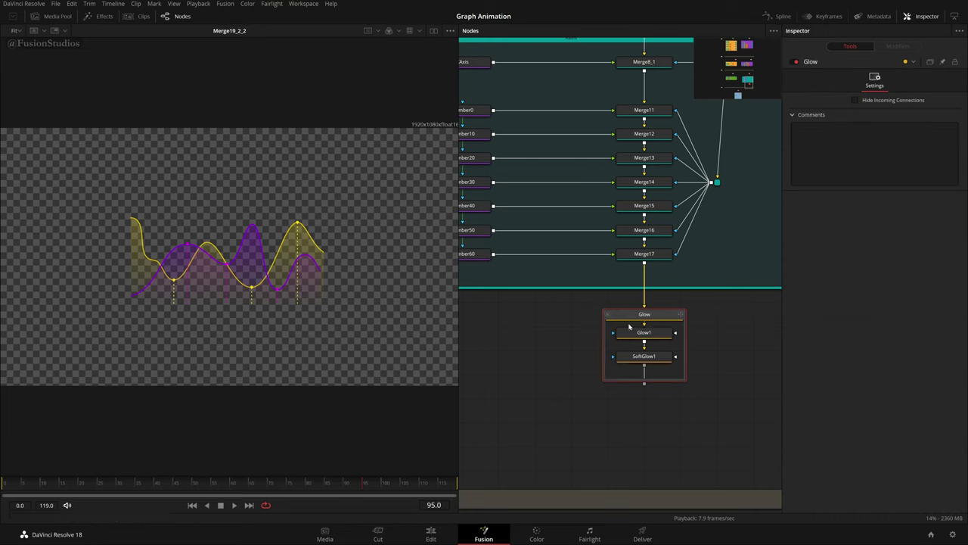
click(606, 313)
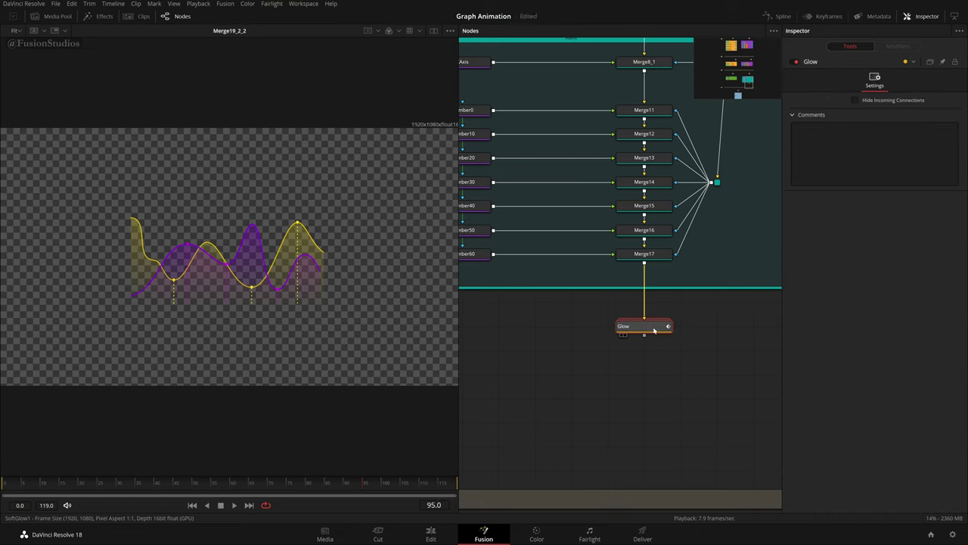
double_click(655, 330)
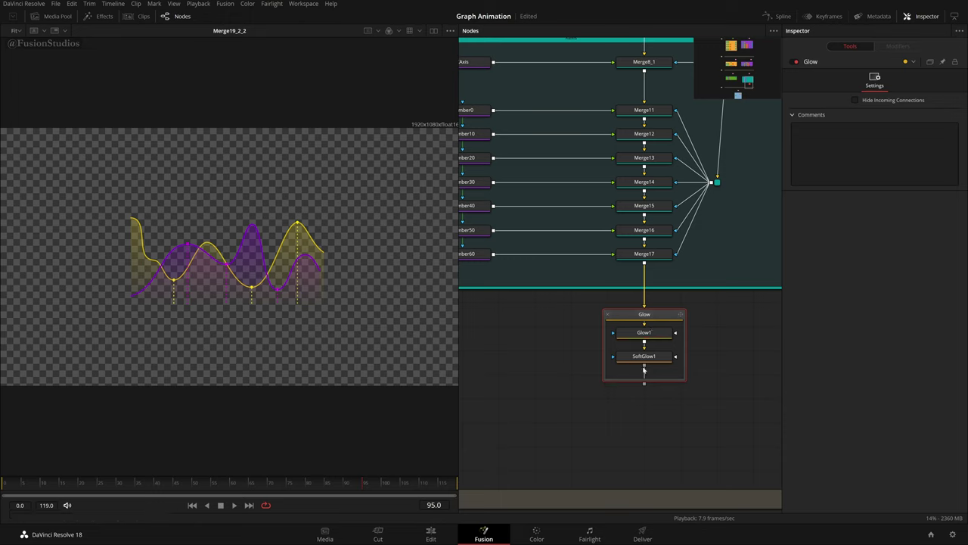
- Select Glow1 and SoftGlow1 inside the Glow group and inspect the Glow1 settings
click(660, 332)
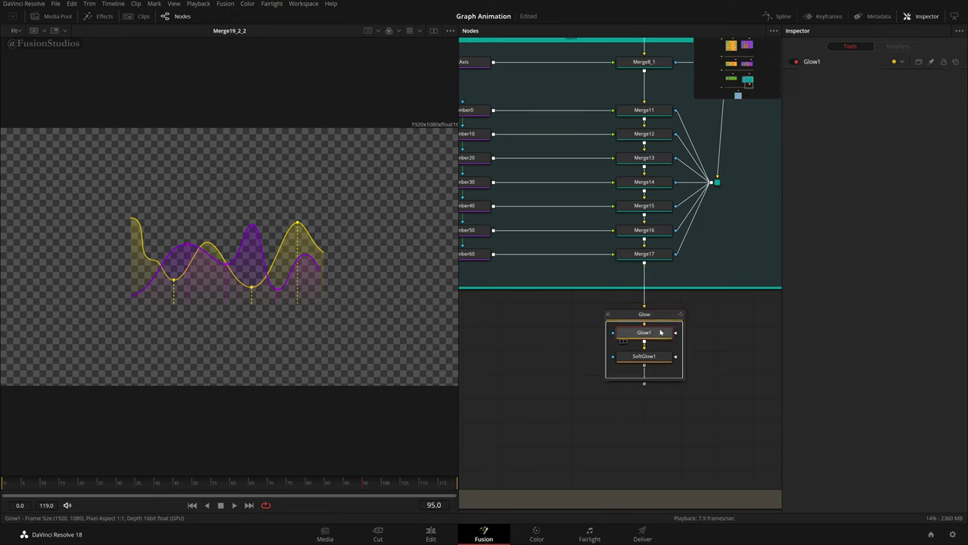
click(657, 357)
click(652, 335)
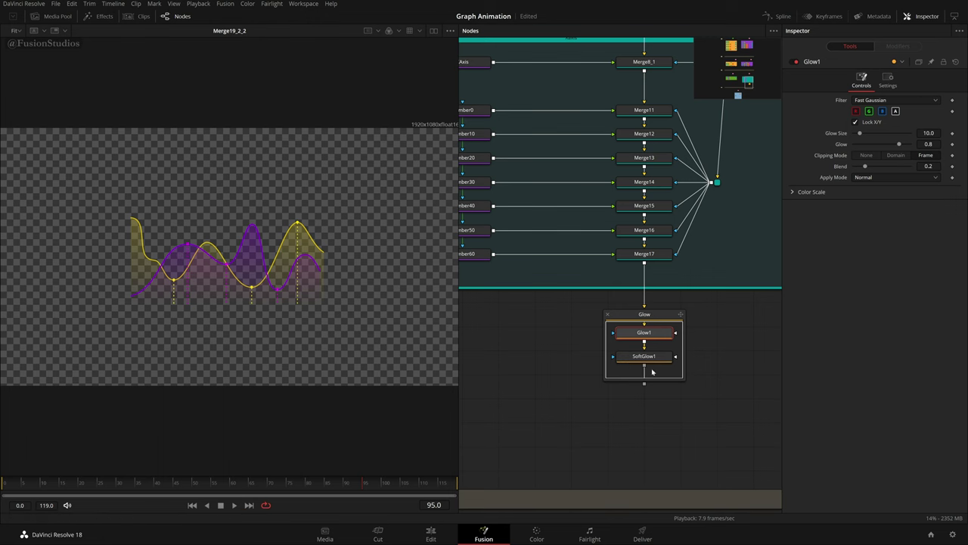
- Display SoftGlow1 and Glow1 in turn in the viewer to compare the glow on the graph, ending on SoftGlow1
drag(649, 358, 393, 321)
scroll(268, 294, up, 2)
drag(268, 294, 316, 317)
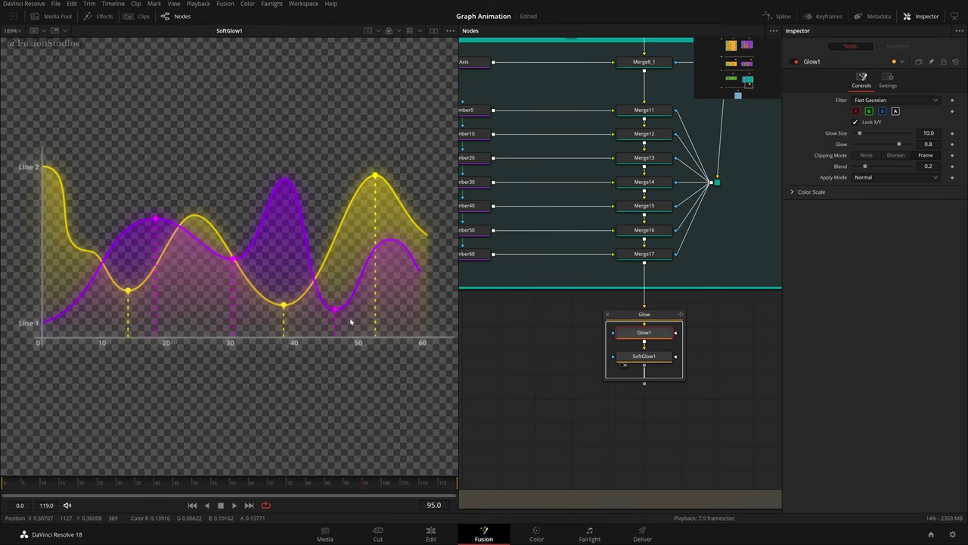
drag(643, 333, 292, 269)
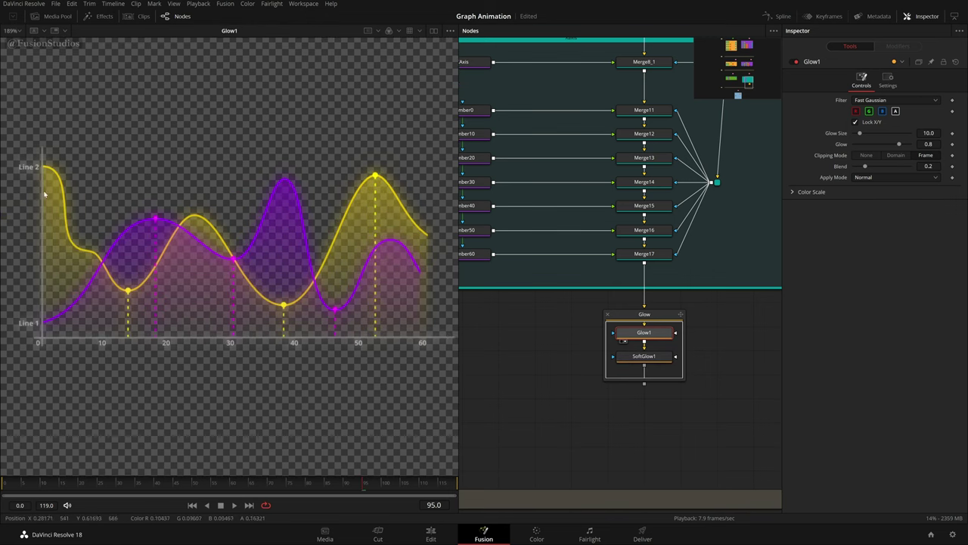
drag(643, 357, 372, 293)
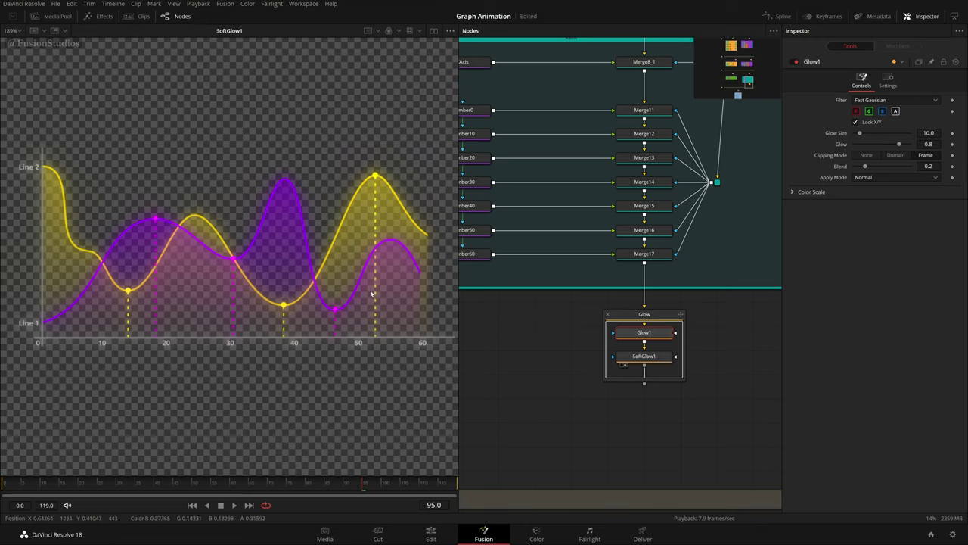
scroll(540, 328, down, 5)
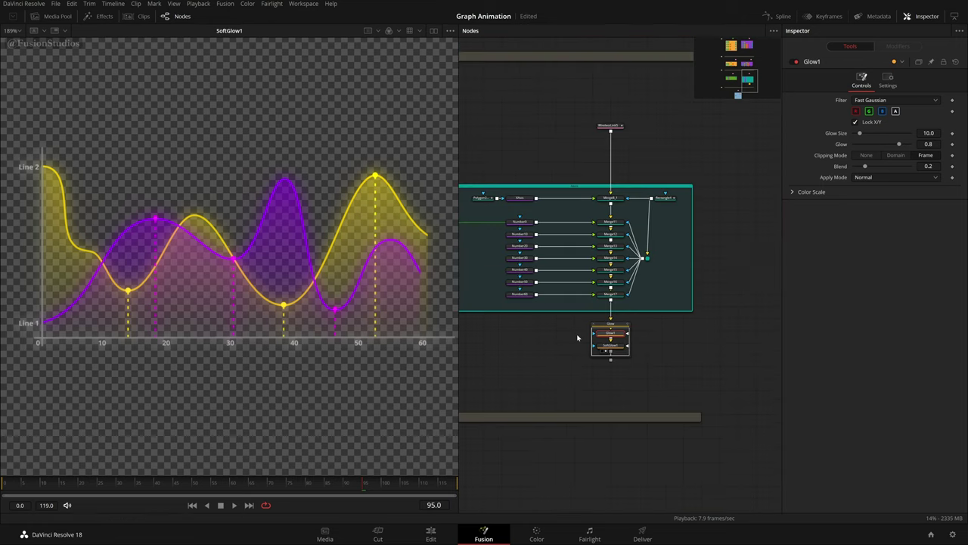
scroll(569, 357, up, 5)
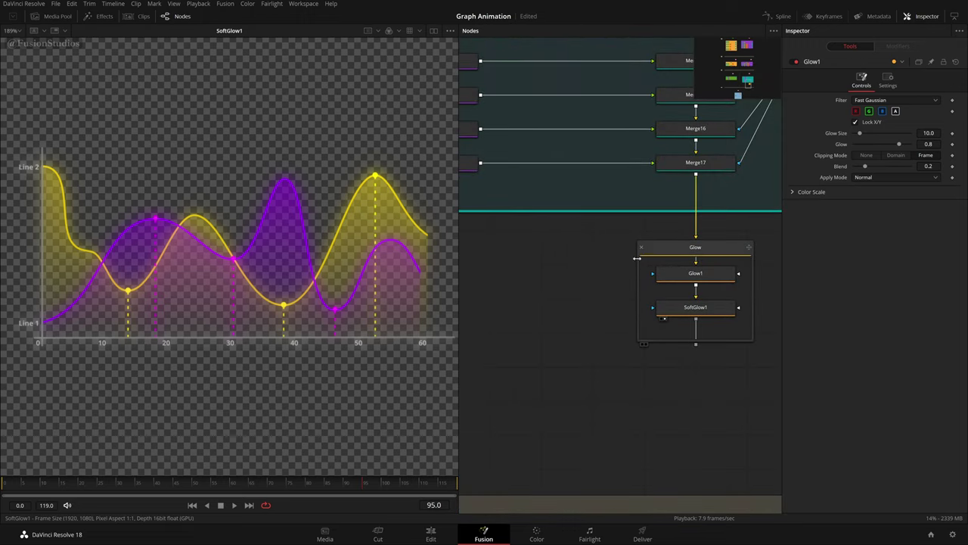
- Collapse the Glow group and select WirelessLink1 above the Yellow_Labelling group to inspect its input
click(641, 248)
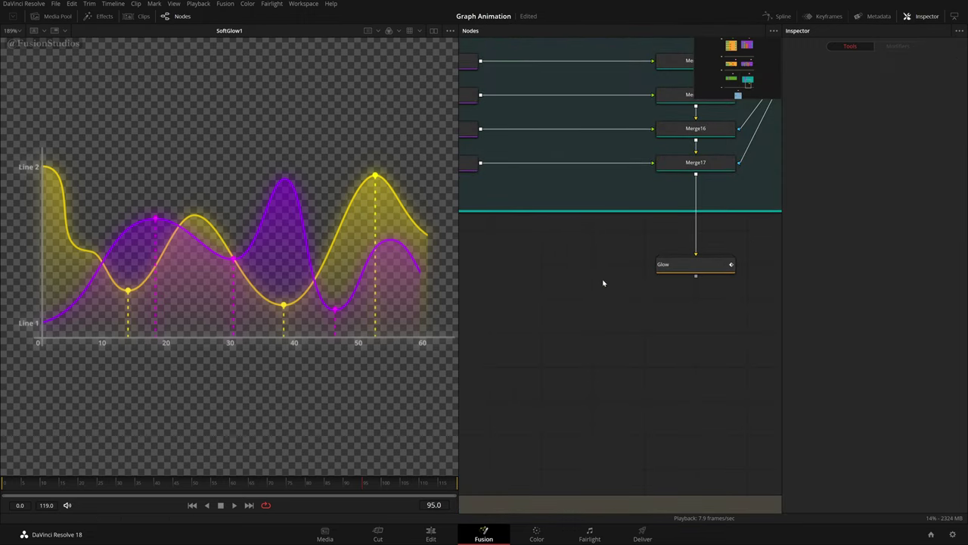
scroll(655, 276, down, 3)
drag(589, 225, 659, 329)
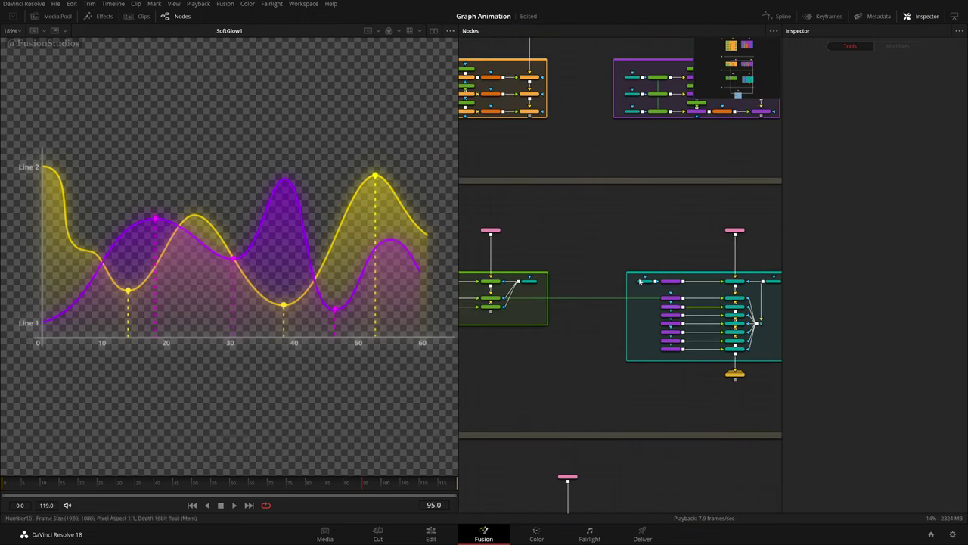
drag(547, 114, 666, 372)
scroll(669, 329, up, 5)
click(611, 176)
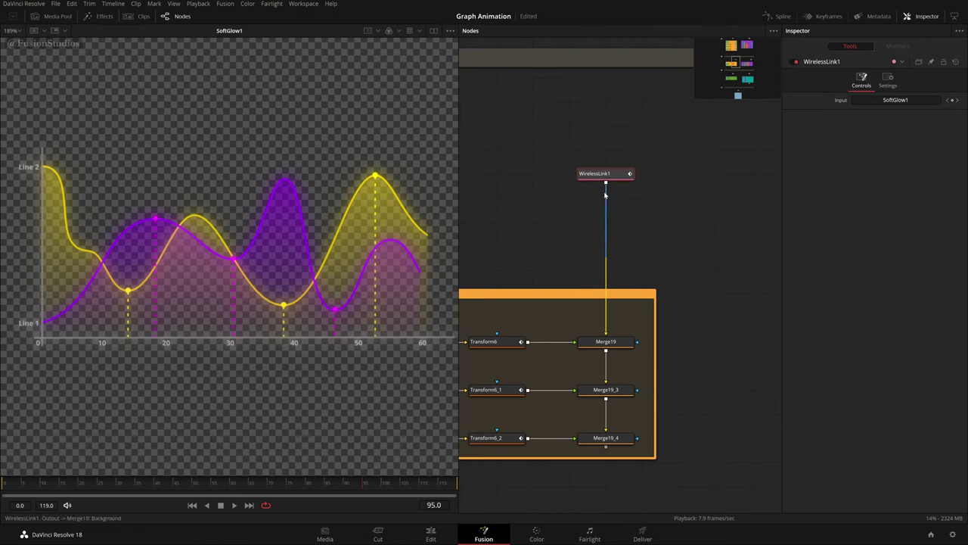
- Display Merge19 and Merge19_4 of the Yellow_Labelling group in turn to examine the callouts along the yellow line
scroll(686, 270, left, 3)
scroll(639, 299, left, 3)
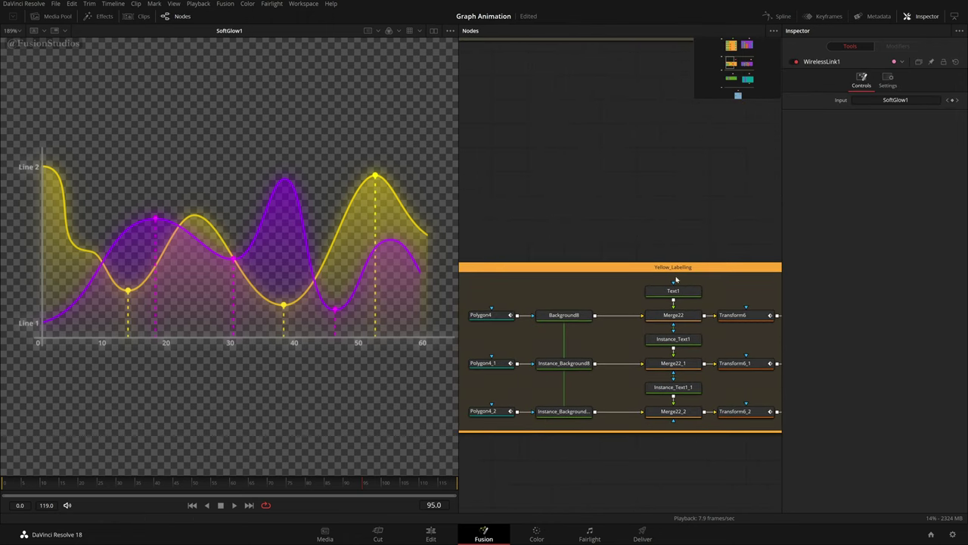
scroll(672, 266, down, 2)
scroll(673, 266, up, 2)
drag(614, 320, 525, 321)
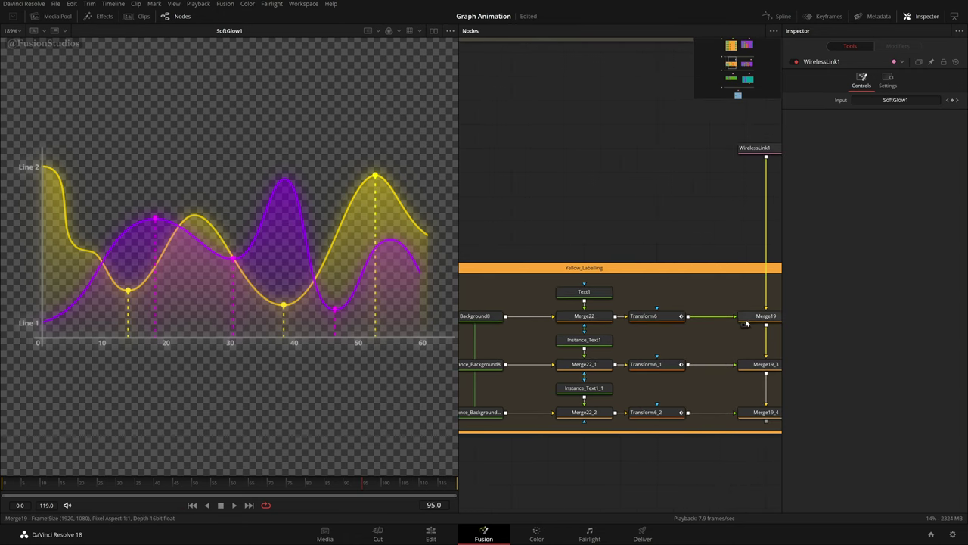
drag(747, 323, 379, 257)
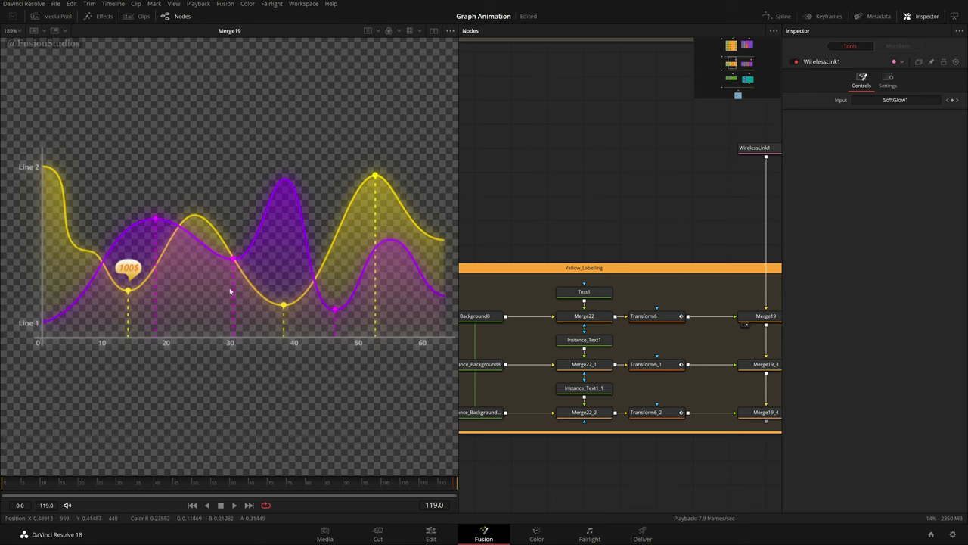
scroll(164, 293, up, 8)
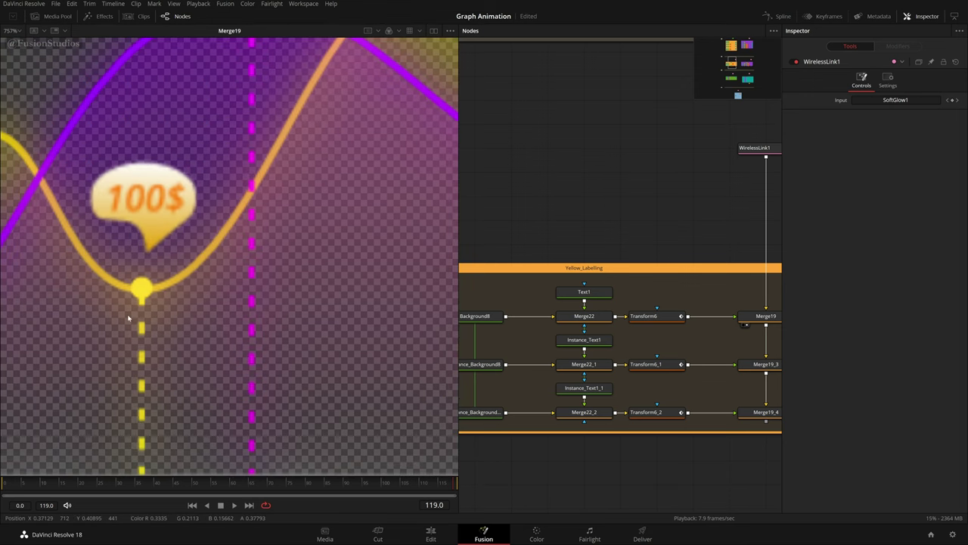
scroll(157, 312, down, 4)
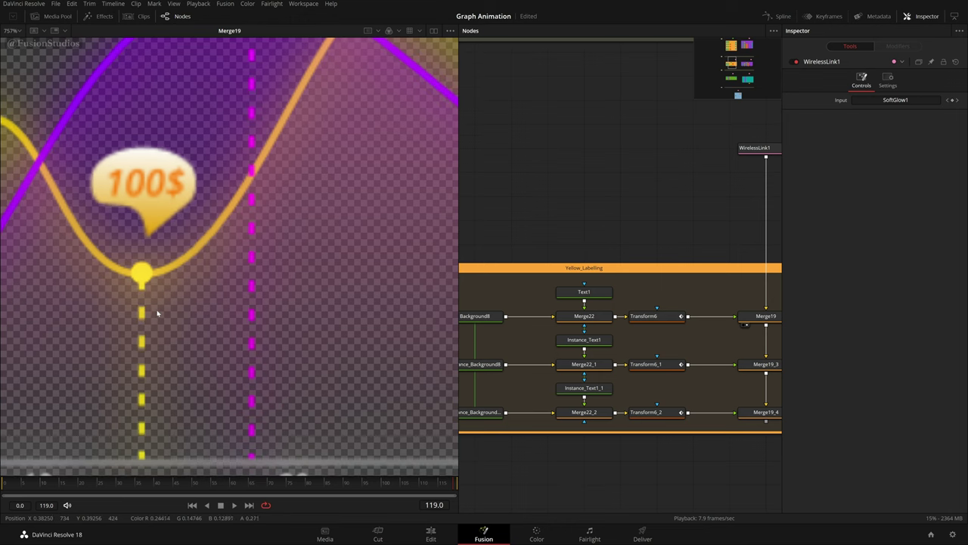
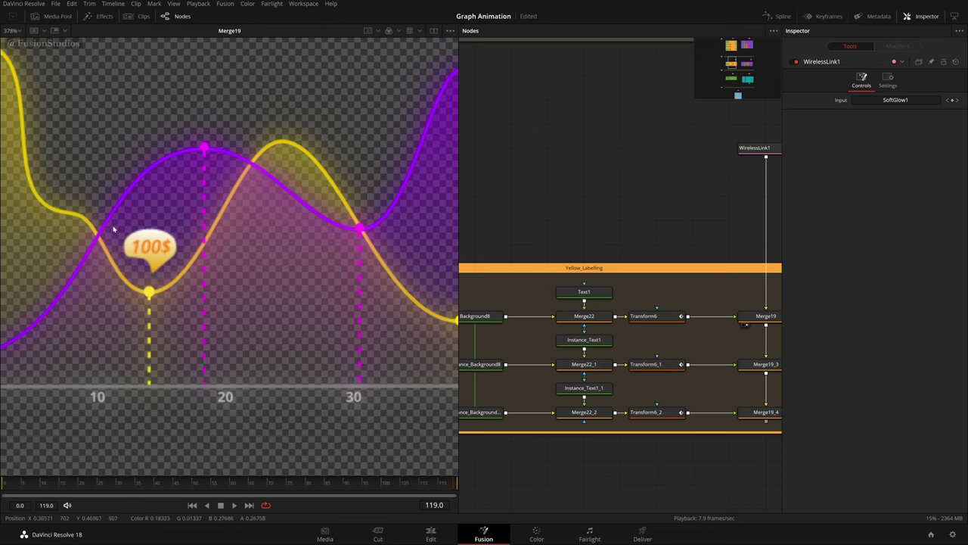
drag(108, 214, 188, 273)
drag(765, 412, 227, 325)
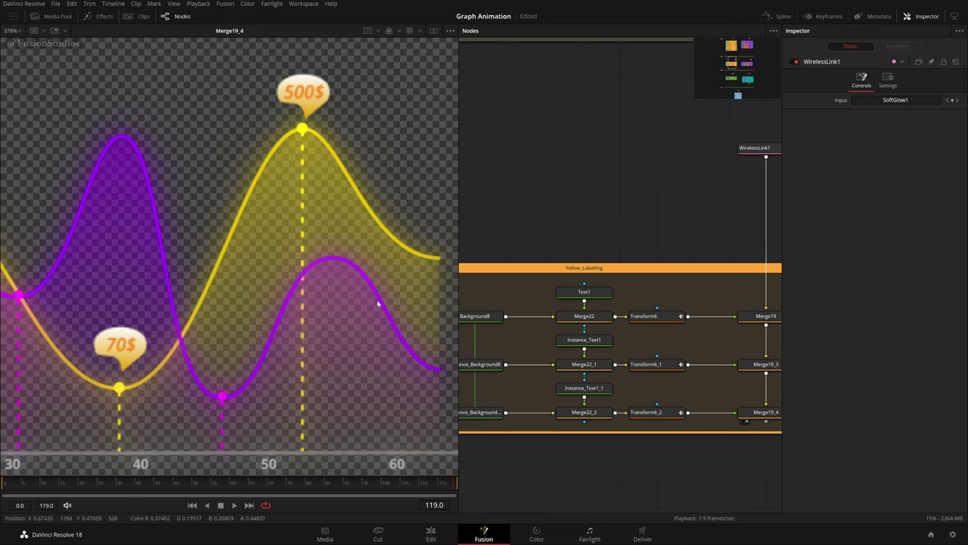
scroll(708, 368, down, 2)
- Display Merge19_5, Merge19_3_1 and Merge23 of the Violet_Labelling group in turn to examine the callouts along the violet line
scroll(708, 368, down, 3)
drag(652, 369, 454, 368)
drag(715, 335, 594, 339)
scroll(670, 350, up, 1)
scroll(670, 350, up, 2)
scroll(280, 256, down, 2)
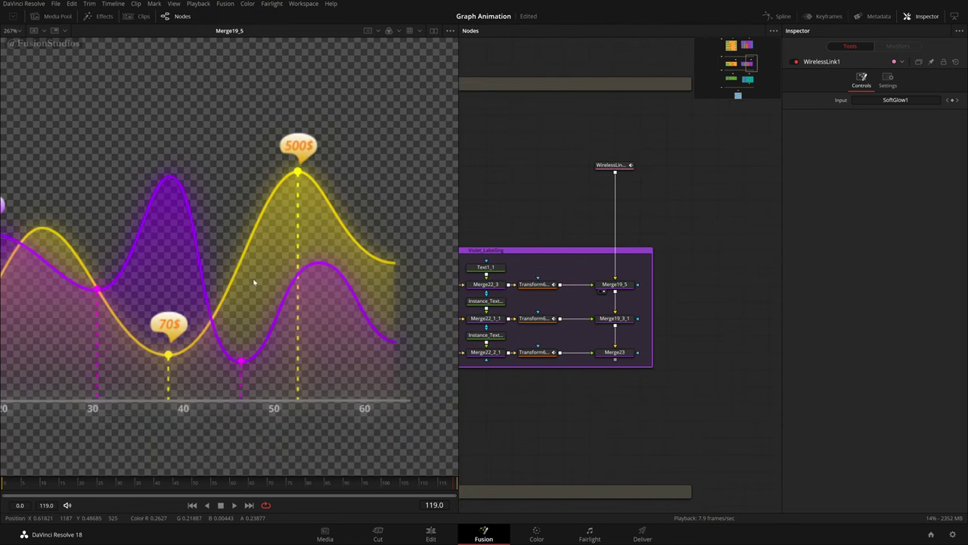
drag(255, 283, 305, 297)
key(1)
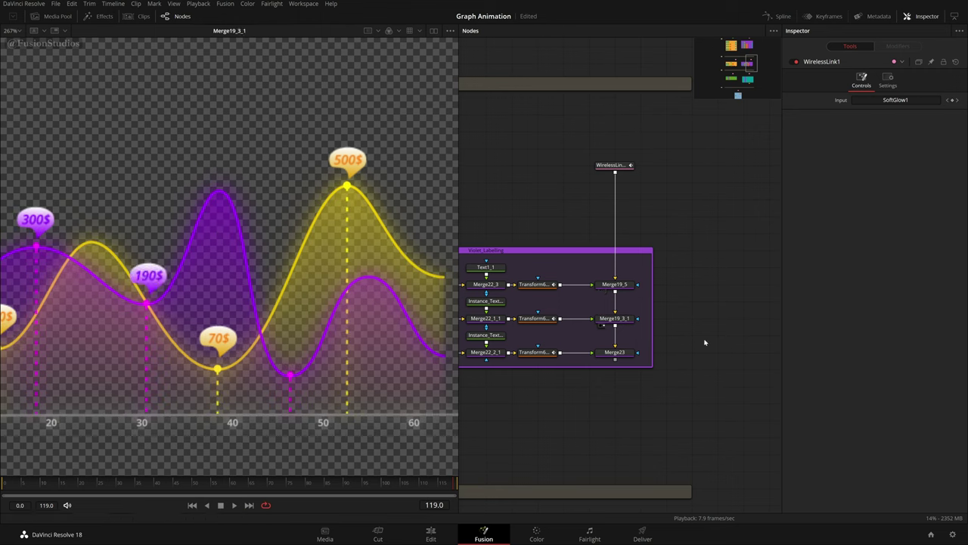
key(1)
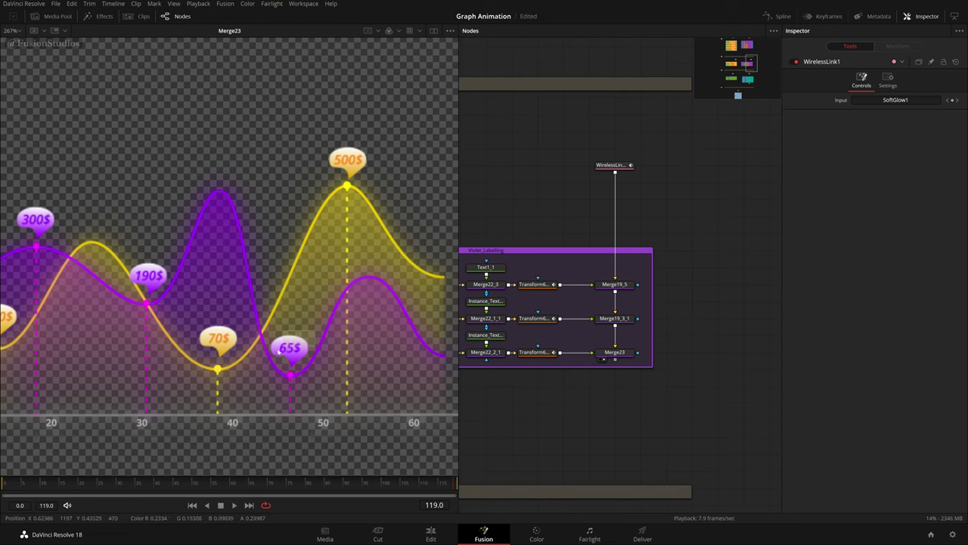
- Select Background8_1 in the Violet_Labelling group, display it in the viewer and disconnect Polygon4_3 from it to examine the unmasked gradient
scroll(584, 286, up, 5)
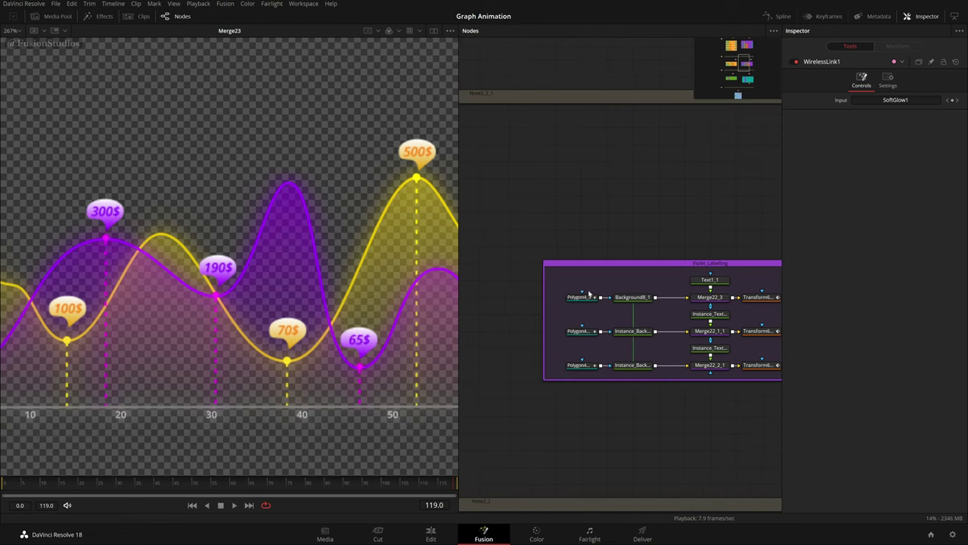
click(619, 320)
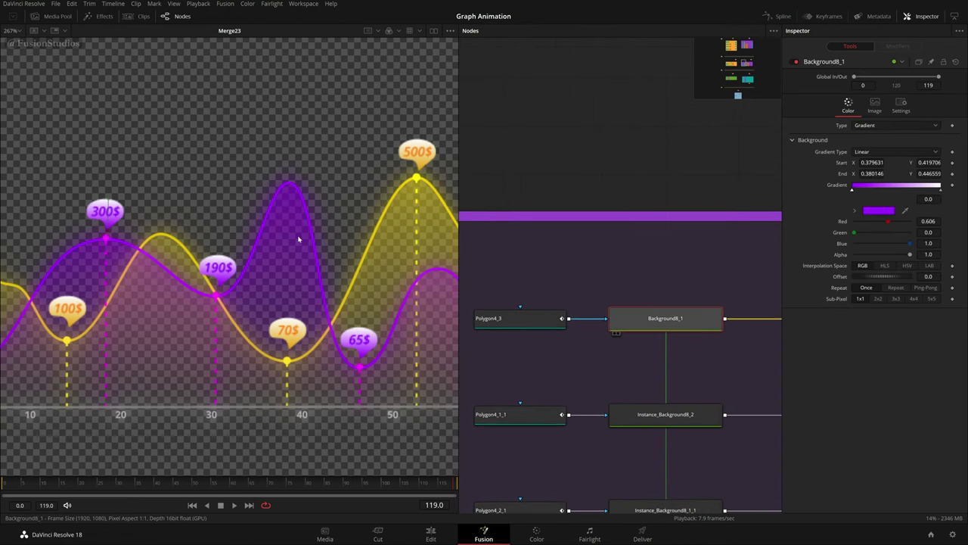
key(1)
drag(600, 321, 579, 340)
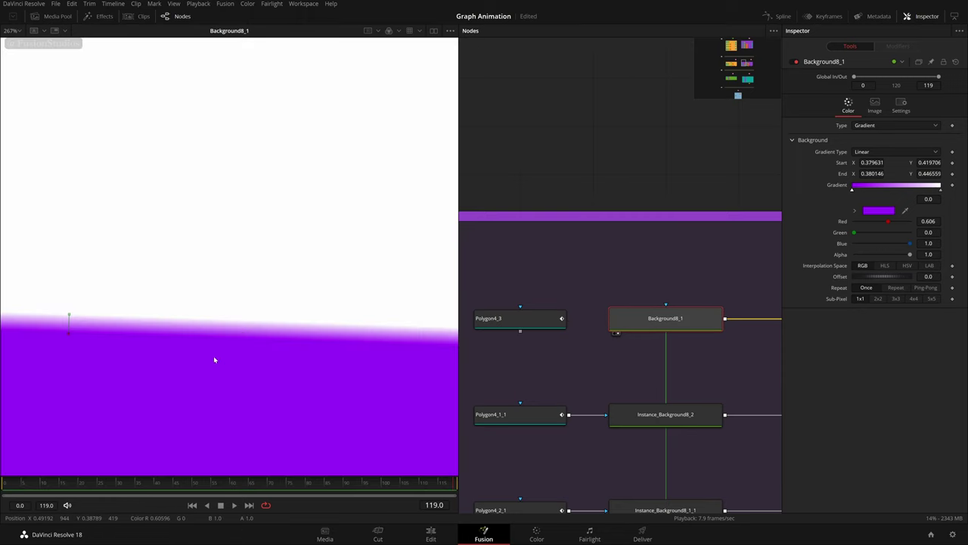
scroll(174, 352, down, 6)
scroll(141, 354, up, 6)
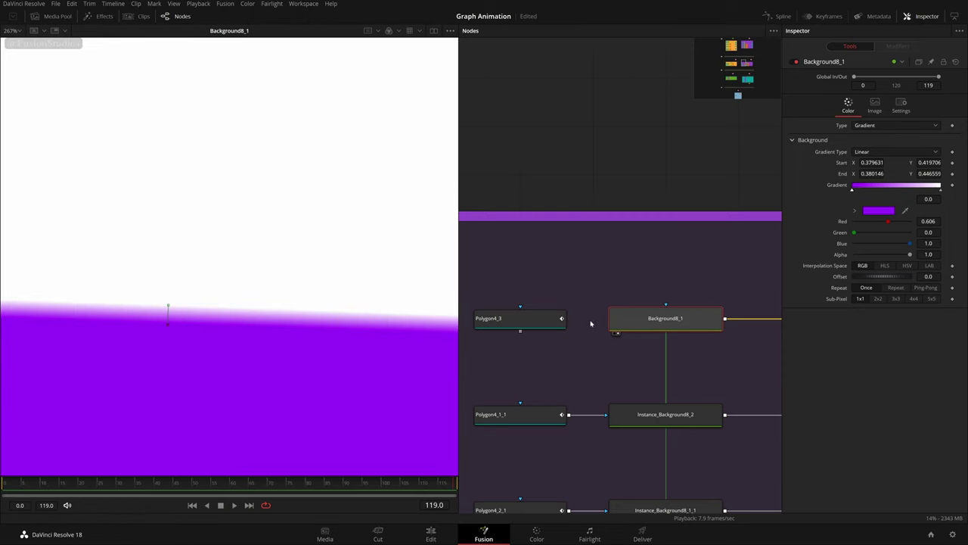
- Display the speech-bubble mask Polygon4_3, reconnect it to Background8_1 and view the masked gradient
click(529, 321)
key(1)
scroll(157, 363, up, 6)
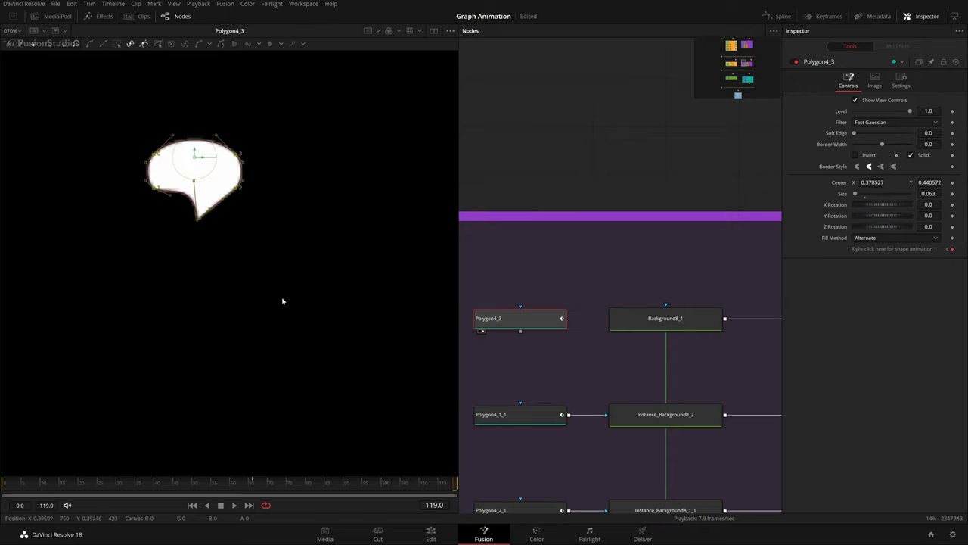
scroll(283, 298, down, 2)
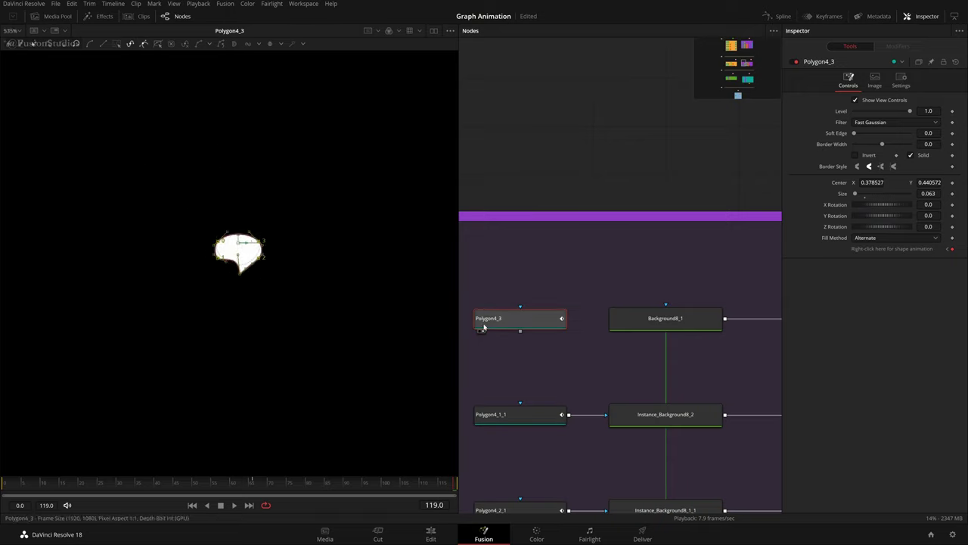
drag(519, 333, 643, 322)
scroll(232, 257, up, 2)
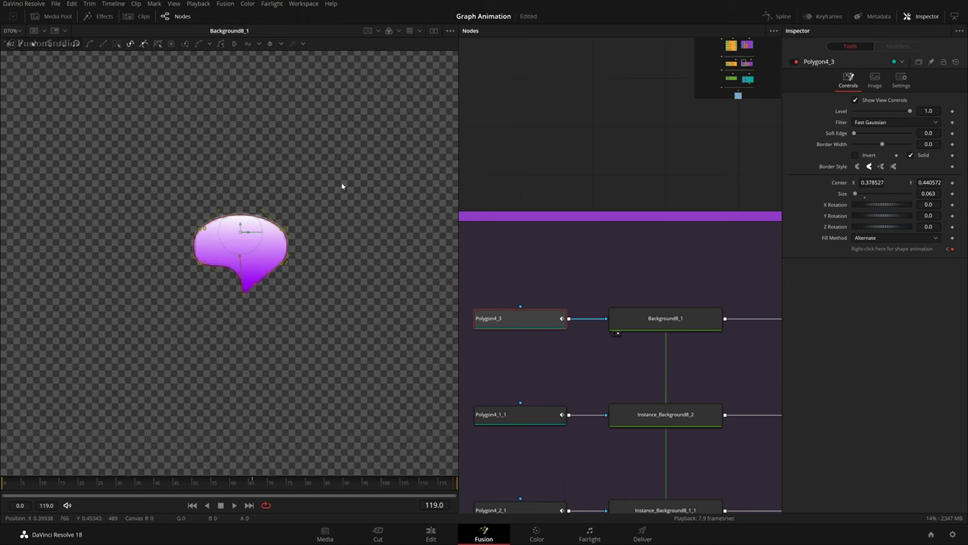
- Display Text1_1 and Merge22_3 in turn to examine the 300$ text alone and over the violet bubble
drag(327, 171, 101, 343)
scroll(698, 362, down, 2)
drag(698, 418, 514, 384)
scroll(515, 384, up, 2)
scroll(720, 323, down, 2)
drag(639, 311, 540, 348)
scroll(541, 348, up, 2)
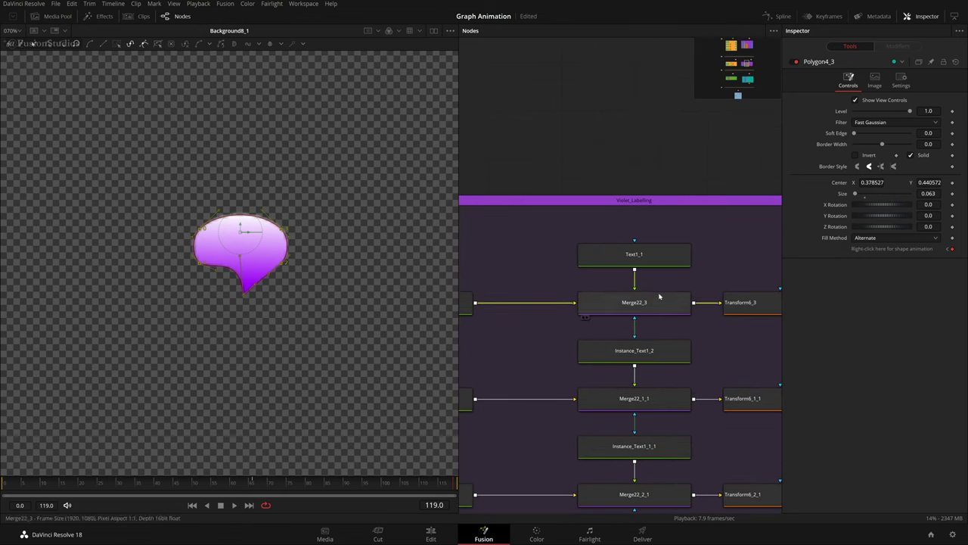
click(585, 269)
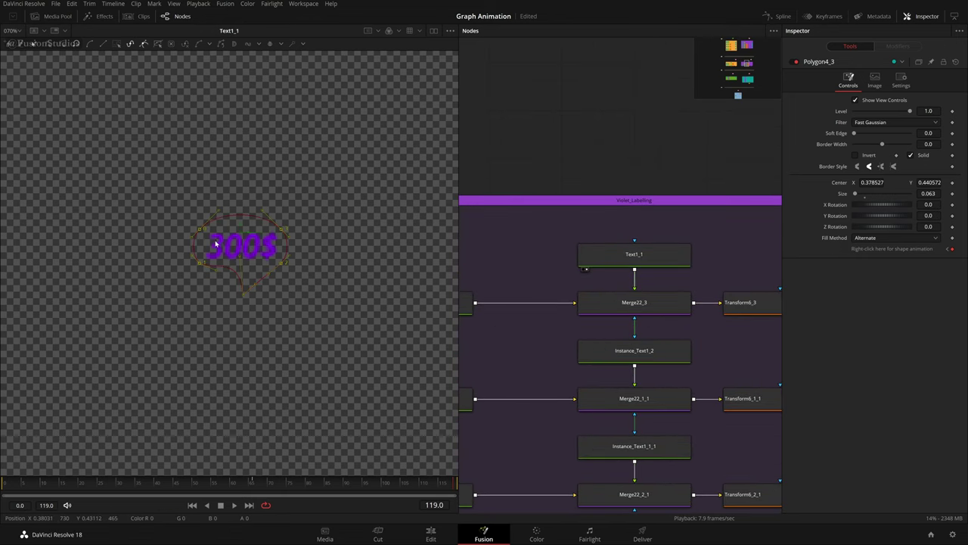
scroll(252, 256, up, 2)
click(586, 315)
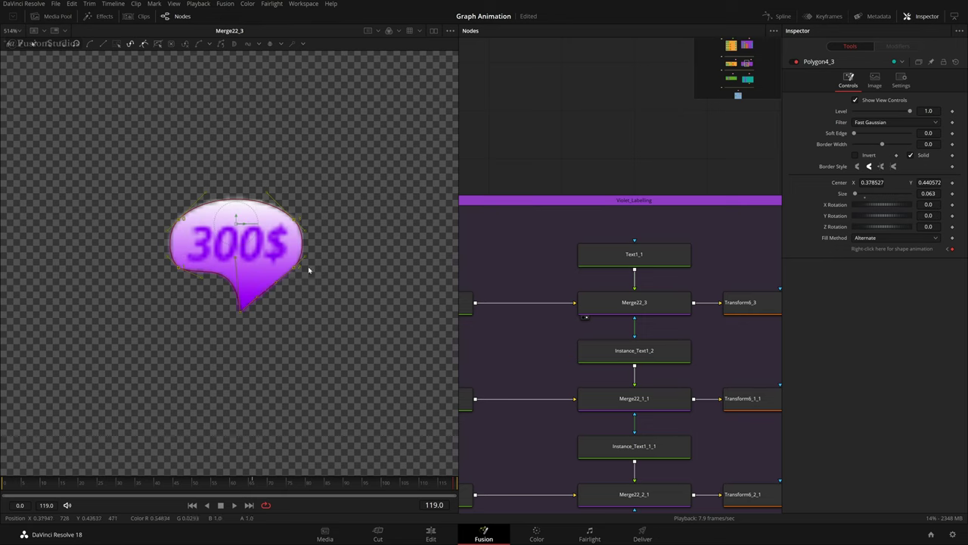
- Select Merge22_3 and display Background8_1, Text1_1 and Merge22_3 in turn to compare the callout's parts with the merged result
click(605, 305)
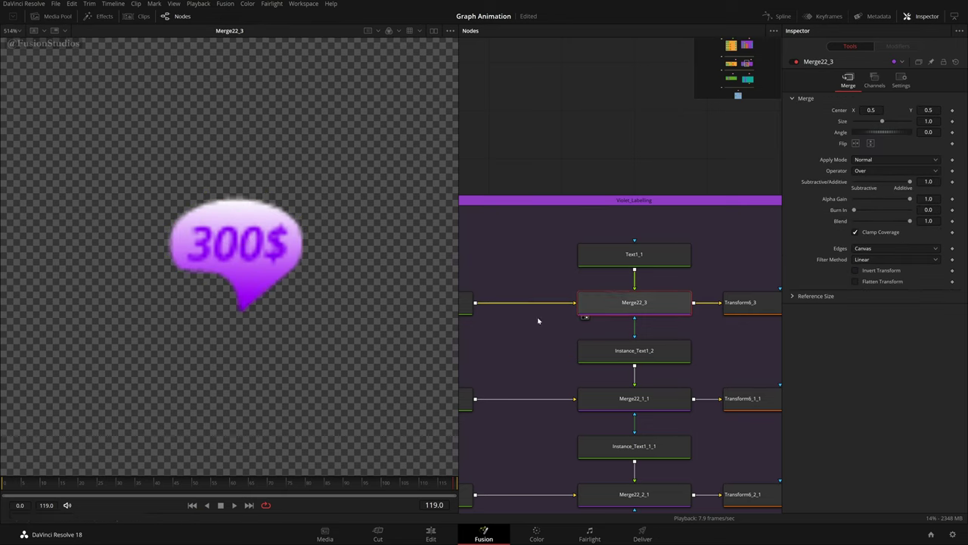
drag(472, 320, 522, 312)
click(503, 333)
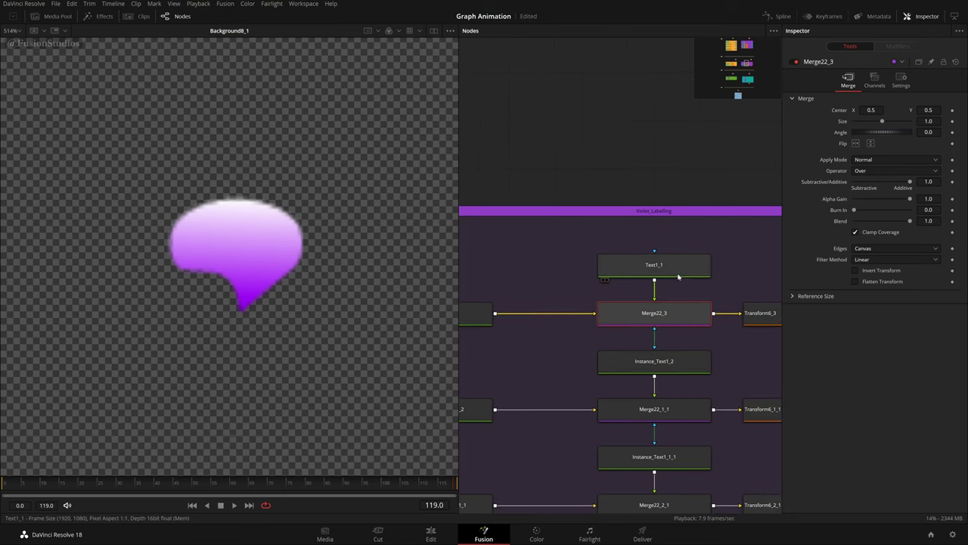
click(606, 280)
click(604, 328)
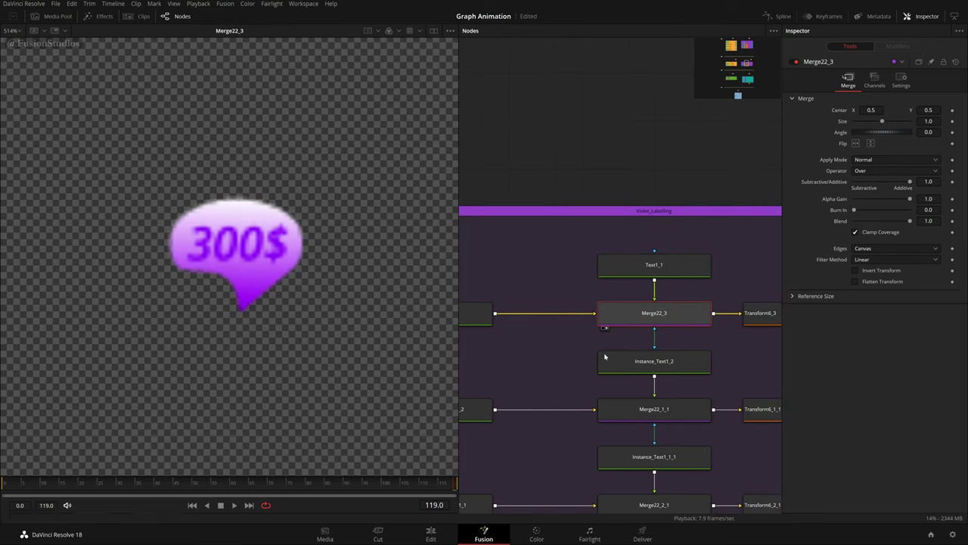
- Select Transform6_3, display it in the viewer and play the 300$ callout's pop-up animation repeatedly from around frame 52
scroll(660, 384, left, 5)
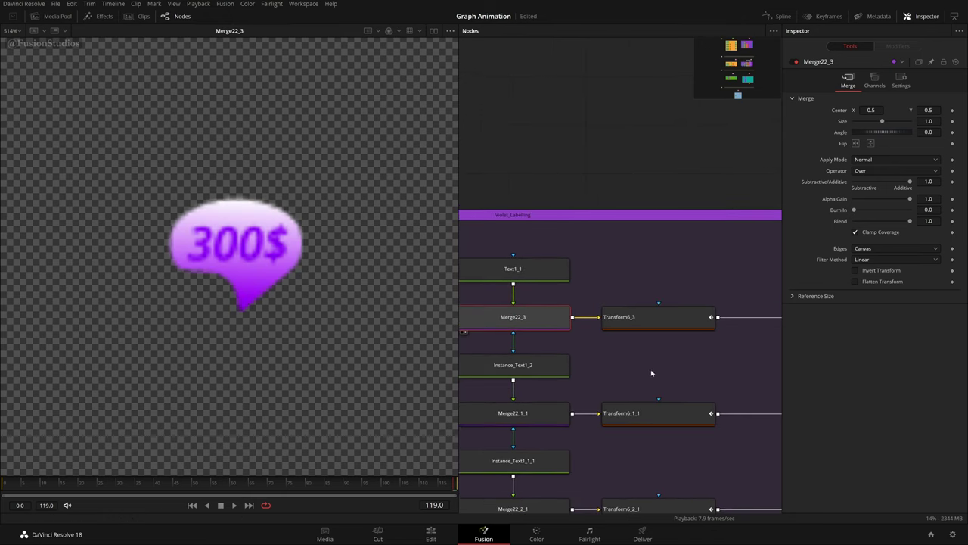
click(598, 317)
key(1)
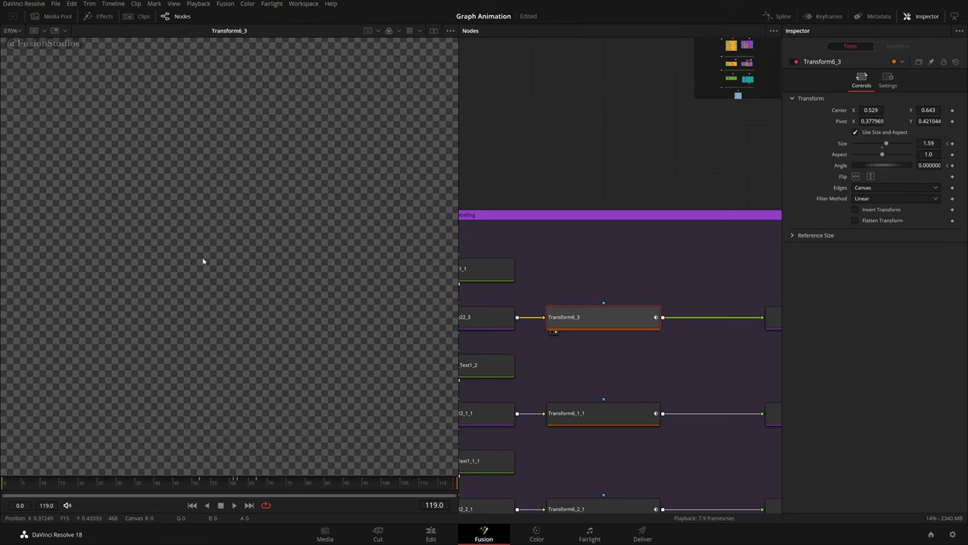
click(202, 482)
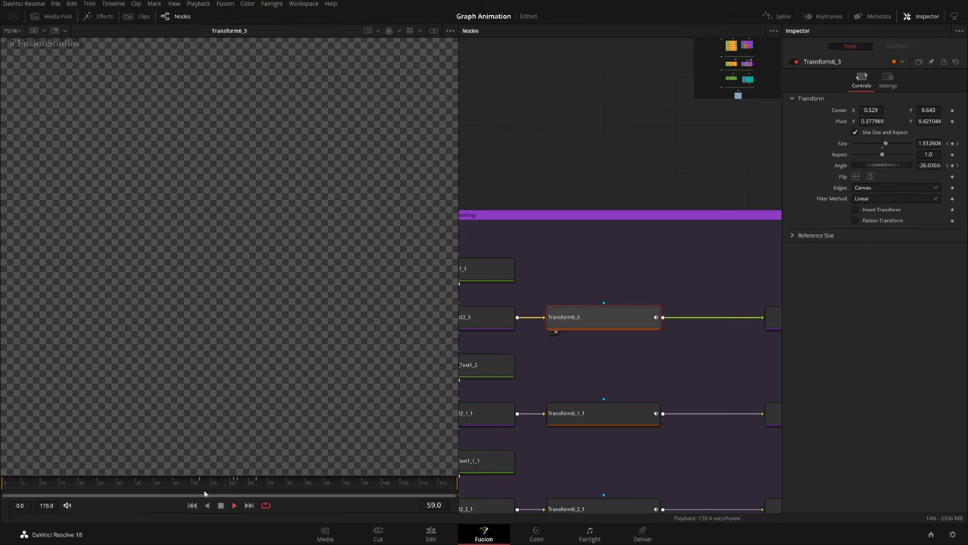
click(200, 485)
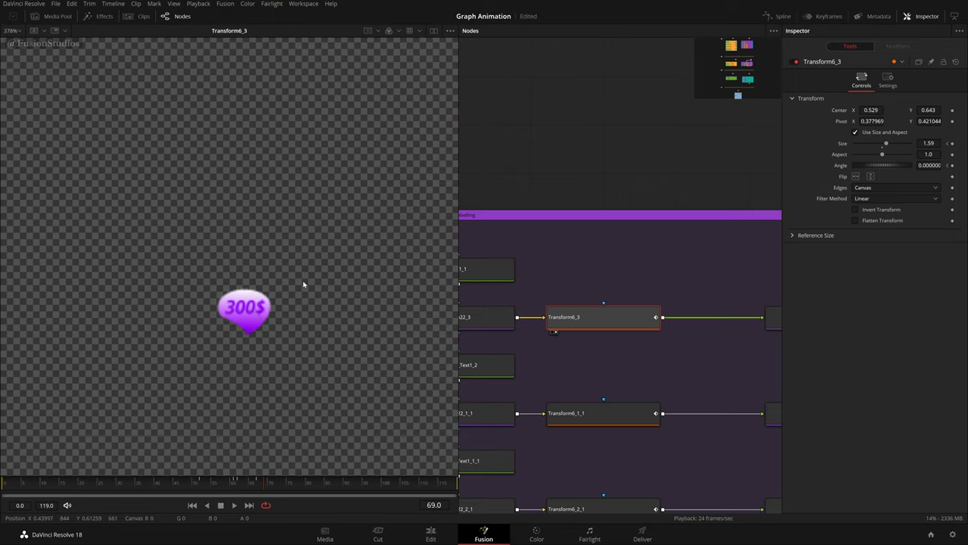
click(205, 487)
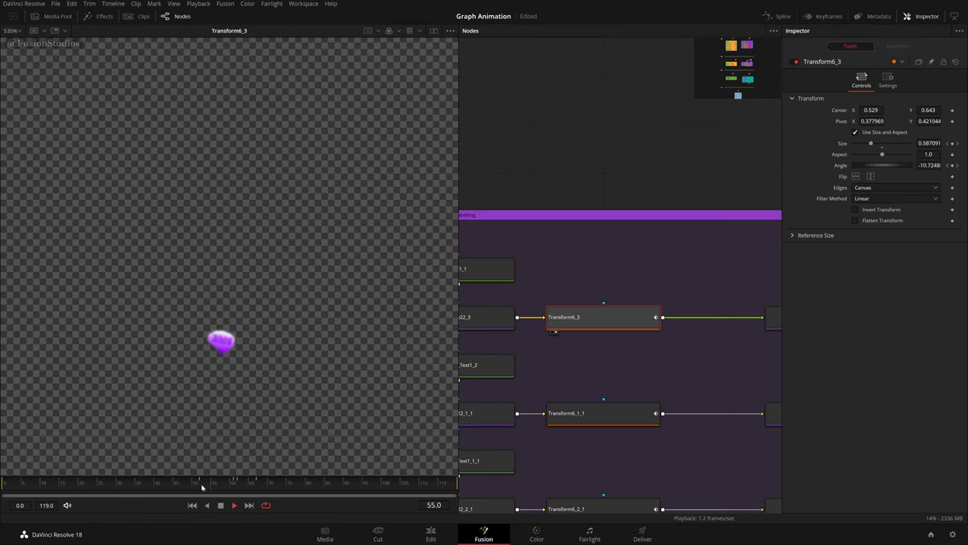
click(202, 486)
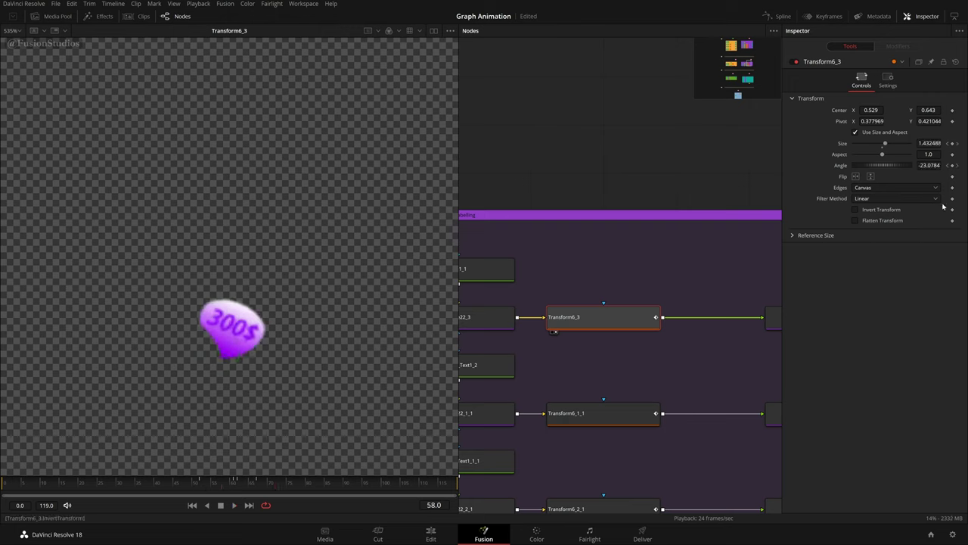
- Try Transform6_3 with Angle -23.1784 and pivot 0.378650, 0.435874, undo both changes and replay the callout animation
mouse_move(929, 165)
mouse_down()
mouse_move(901, 165)
mouse_move(927, 165)
mouse_up()
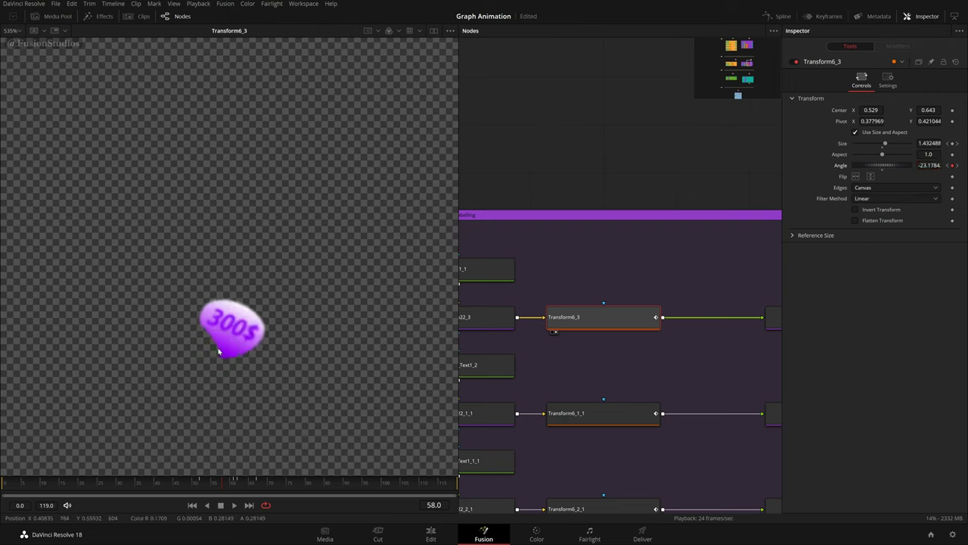
drag(219, 351, 219, 331)
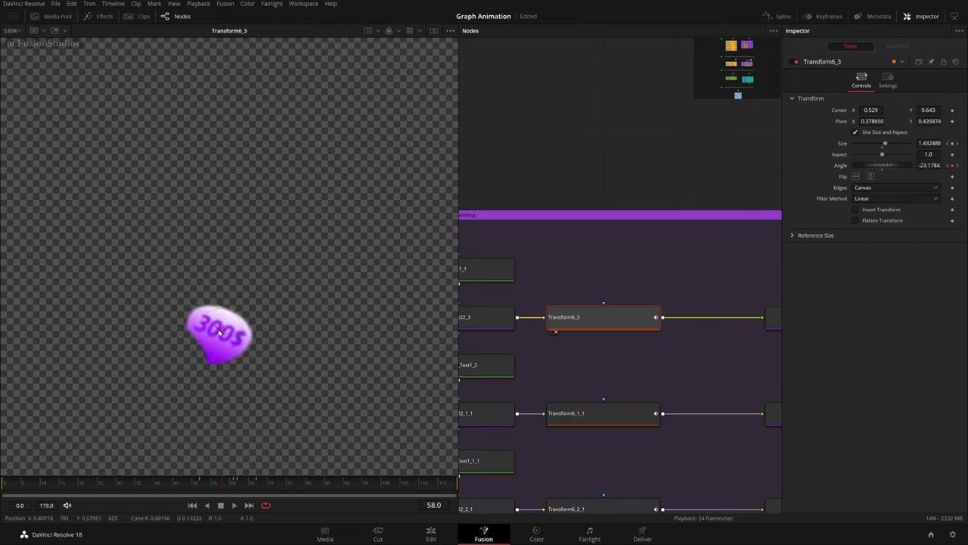
key(ctrl+z)
key(ctrl+z)
key(space)
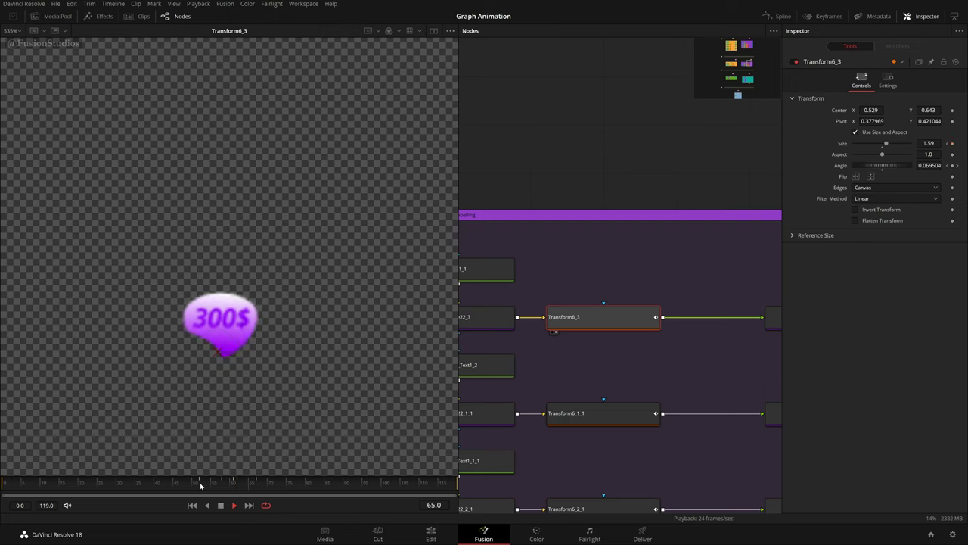
- Replay the 300$ callout's pop-up animation from frame 52 and scrub back to frame 62
click(202, 488)
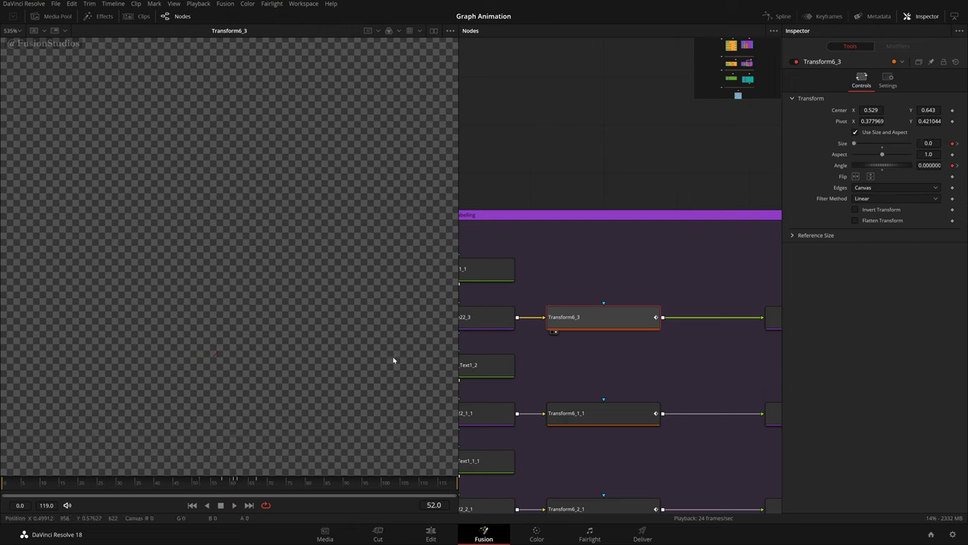
key(space)
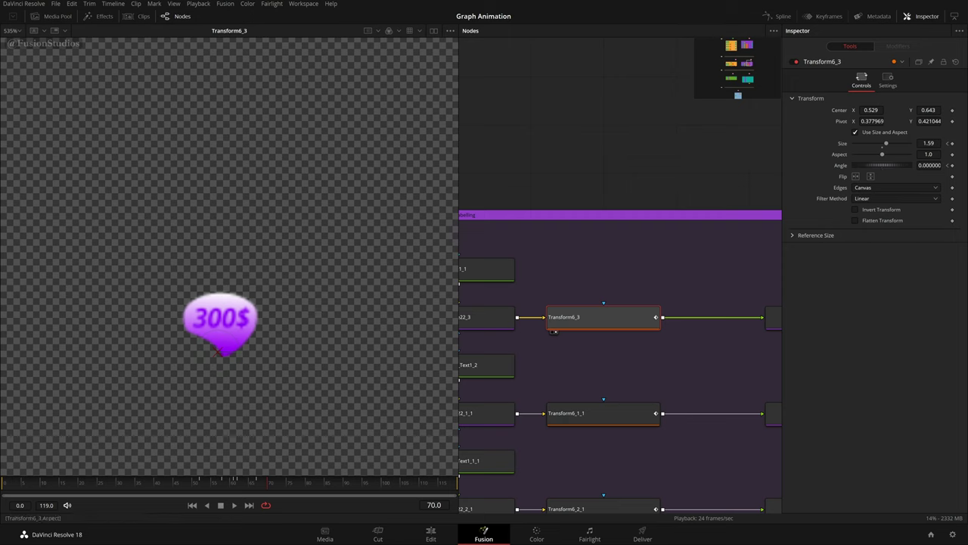
mouse_move(241, 490)
mouse_down()
mouse_move(200, 492)
mouse_move(241, 492)
mouse_up()
scroll(594, 393, down, 3)
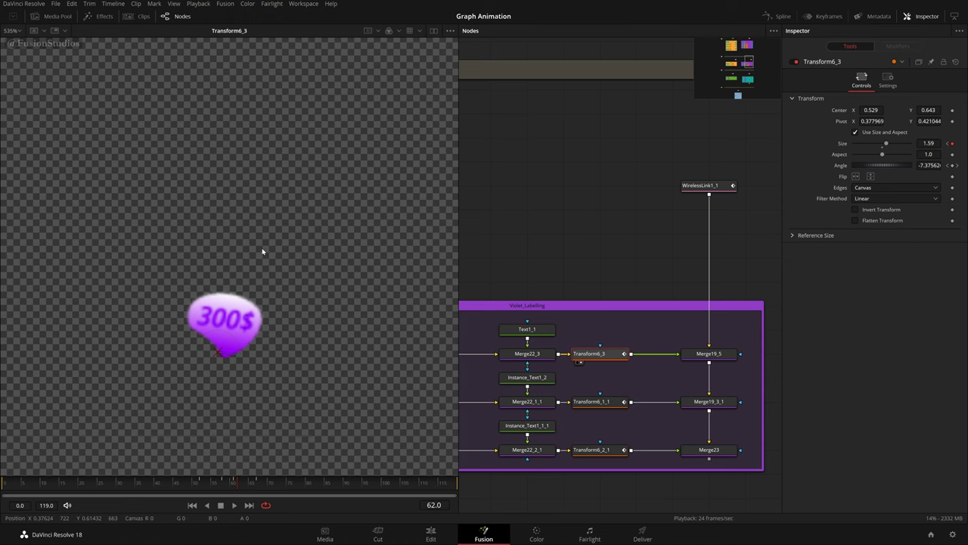
- Display WirelessLink1_1 and Merge19_5 in turn to compare the graph without and with the violet 300$ callout
drag(676, 370, 625, 357)
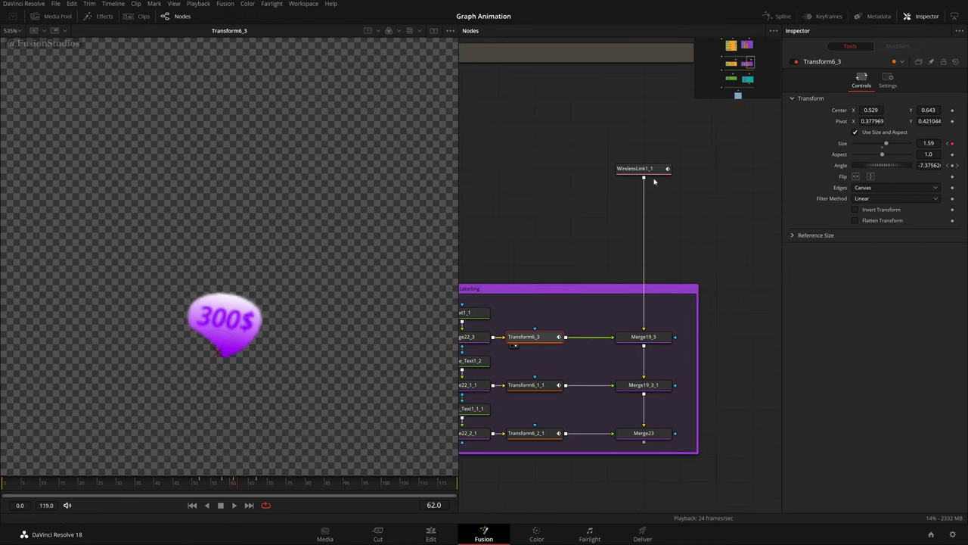
click(622, 176)
scroll(264, 296, down, 3)
scroll(277, 346, up, 2)
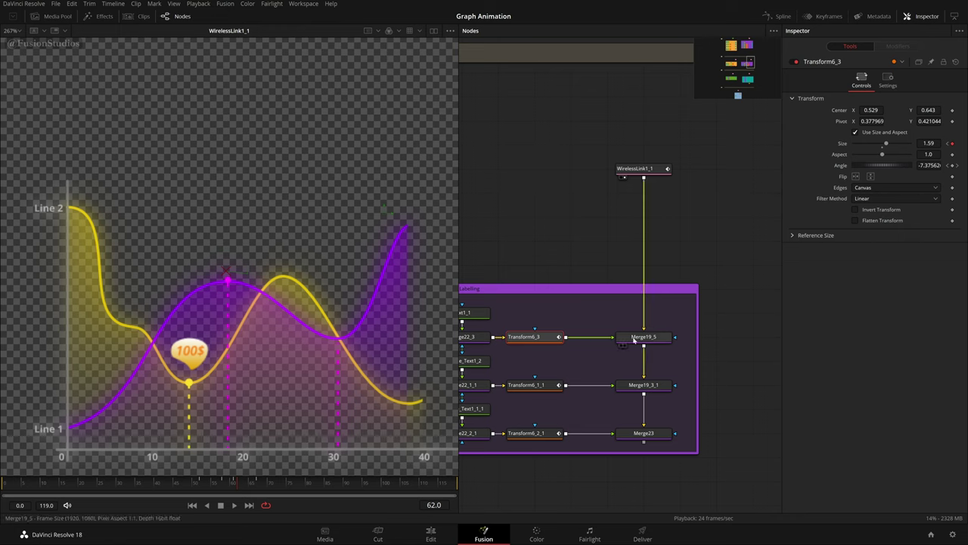
click(622, 346)
scroll(244, 252, up, 6)
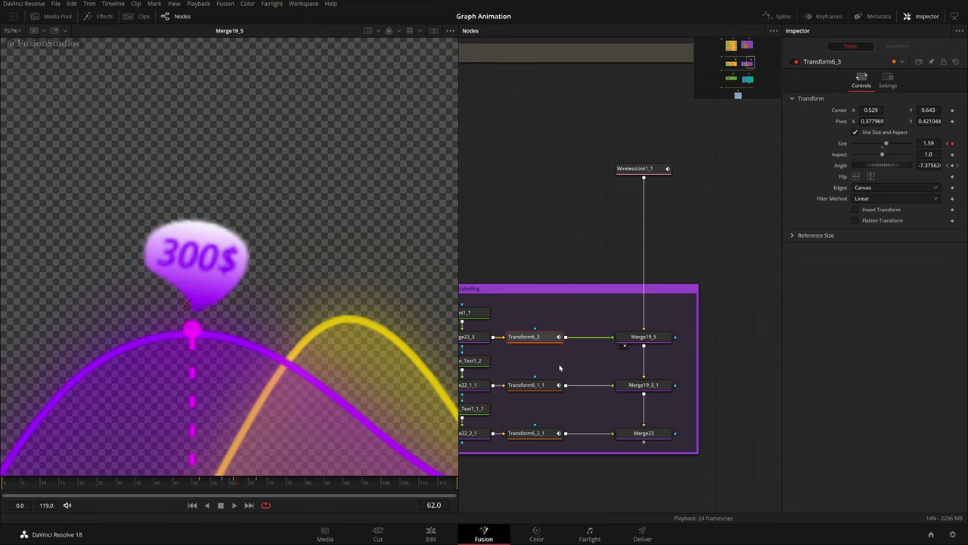
- Examine the node layout of the Violet_Labelling group and compare it with the Yellow_Labelling group
mouse_move(560, 368)
mouse_down()
mouse_move(675, 338)
mouse_move(599, 358)
mouse_up()
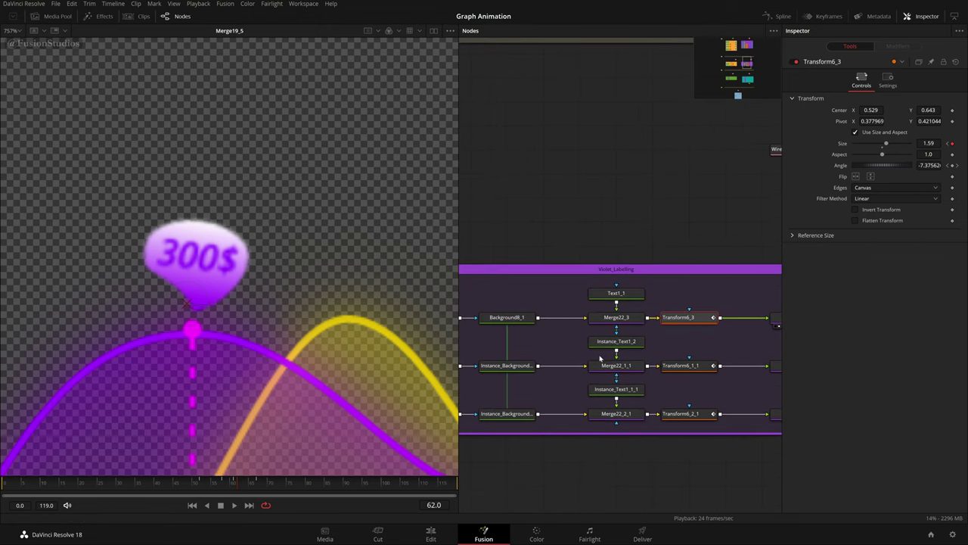
scroll(535, 357, down, 4)
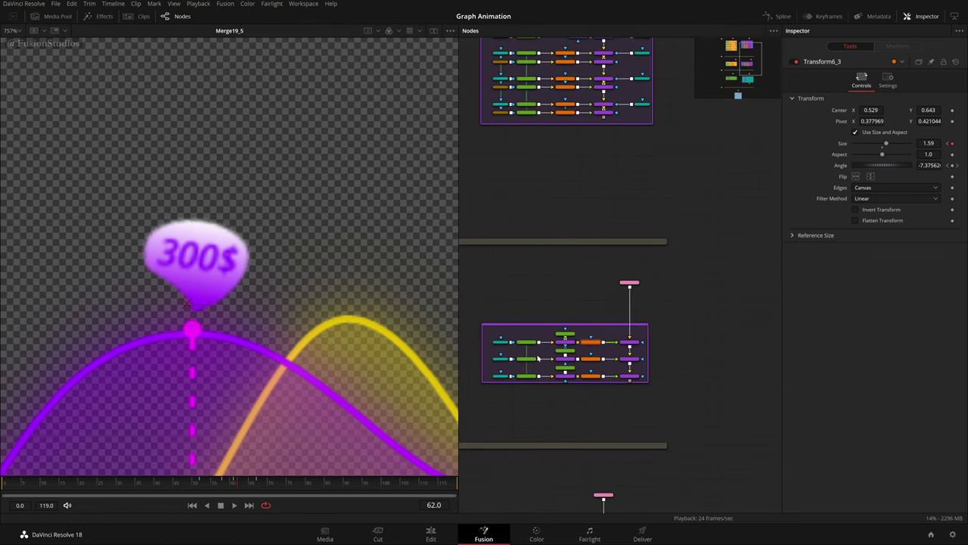
scroll(537, 357, up, 2)
scroll(572, 318, up, 2)
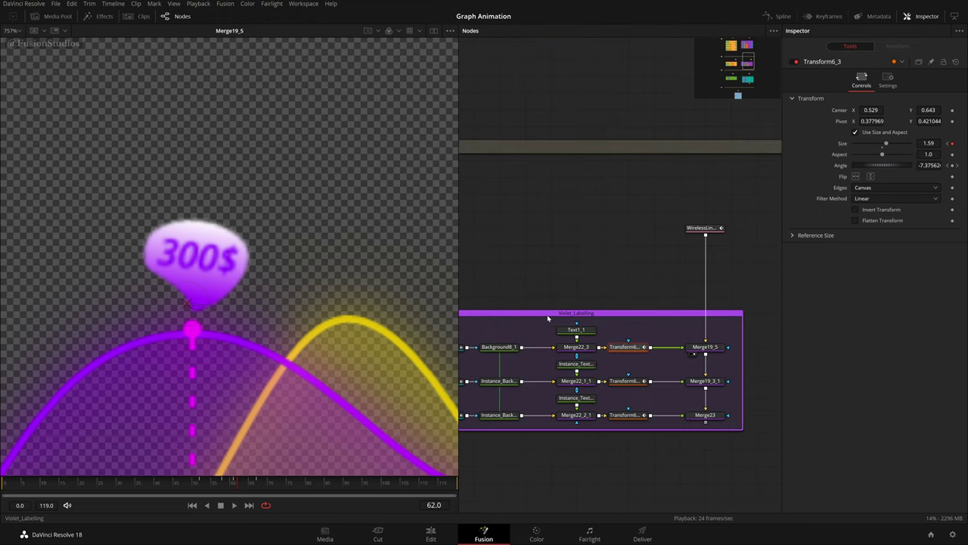
drag(550, 320, 673, 333)
drag(556, 307, 679, 315)
drag(597, 319, 731, 308)
scroll(730, 308, right, 8)
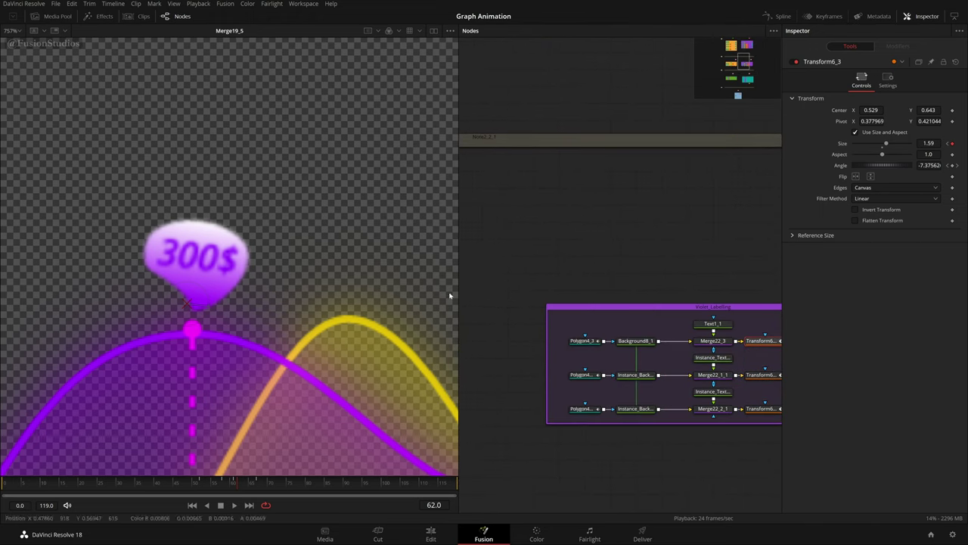
scroll(558, 280, left, 9)
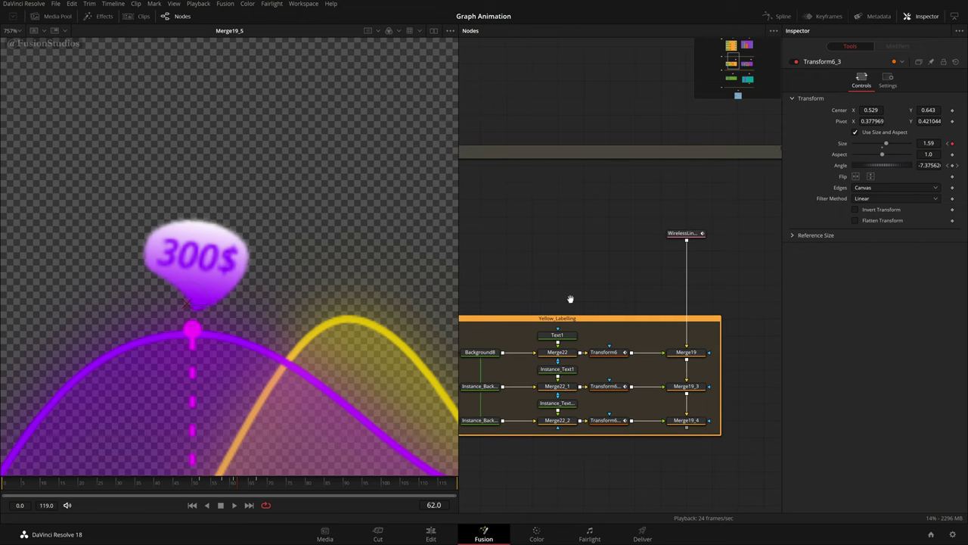
scroll(571, 299, left, 4)
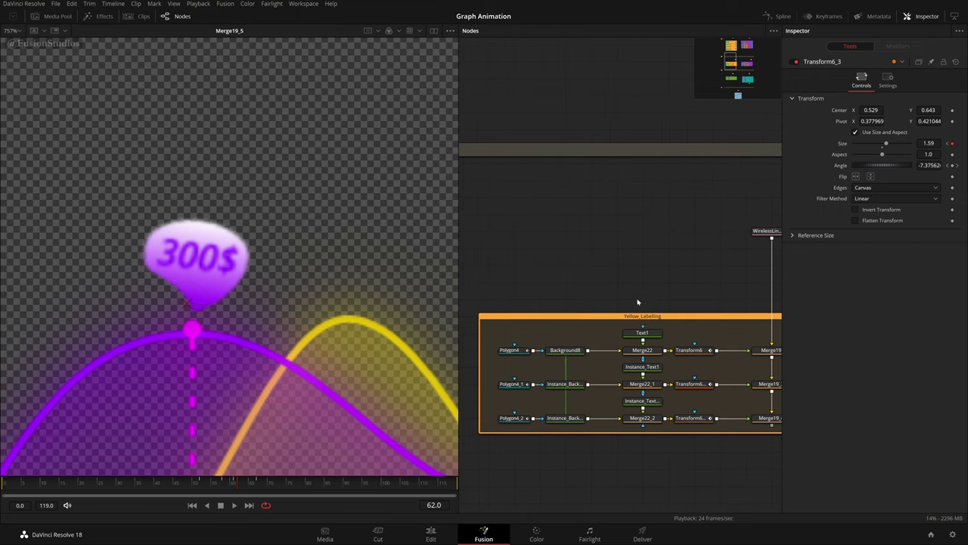
scroll(638, 302, up, 2)
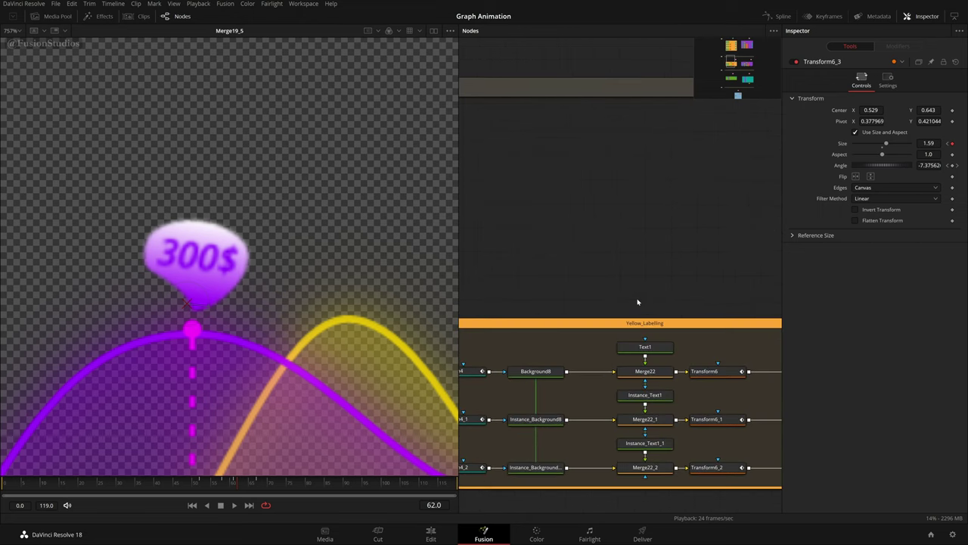
scroll(638, 302, down, 2)
scroll(658, 262, up, 2)
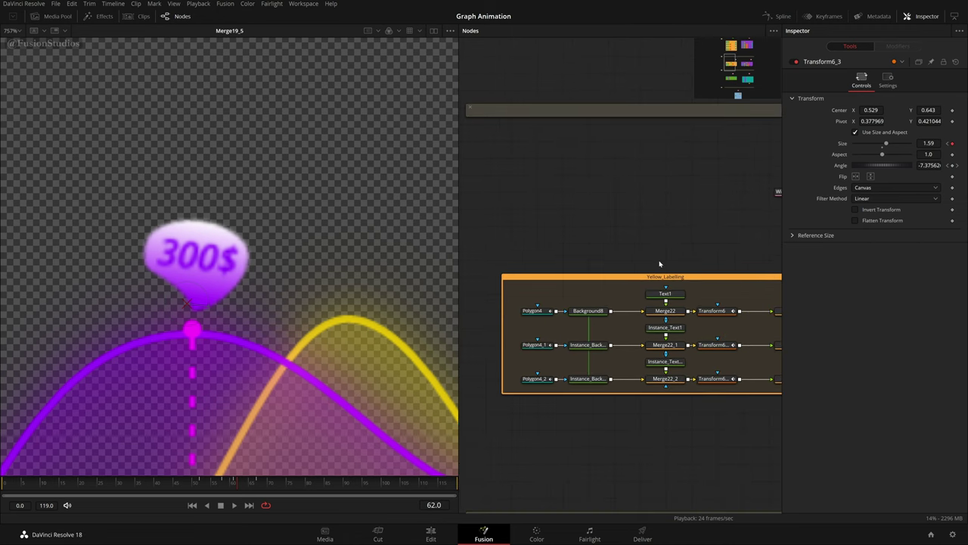
- Display Merge22 and Background8, and disconnect Polygon4 from Background8 to examine the unmasked yellow gradient
key(1)
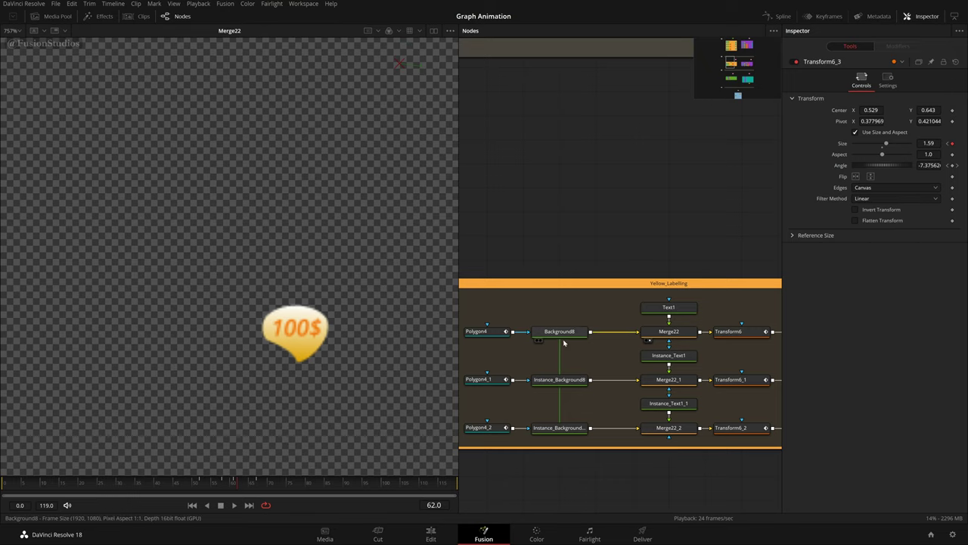
key(1)
click(527, 333)
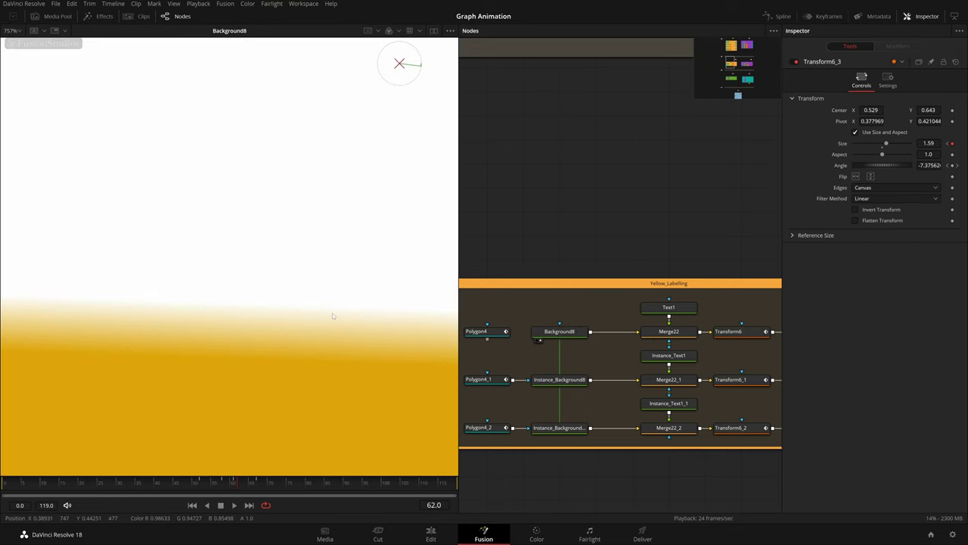
scroll(332, 314, down, 5)
scroll(436, 326, up, 1)
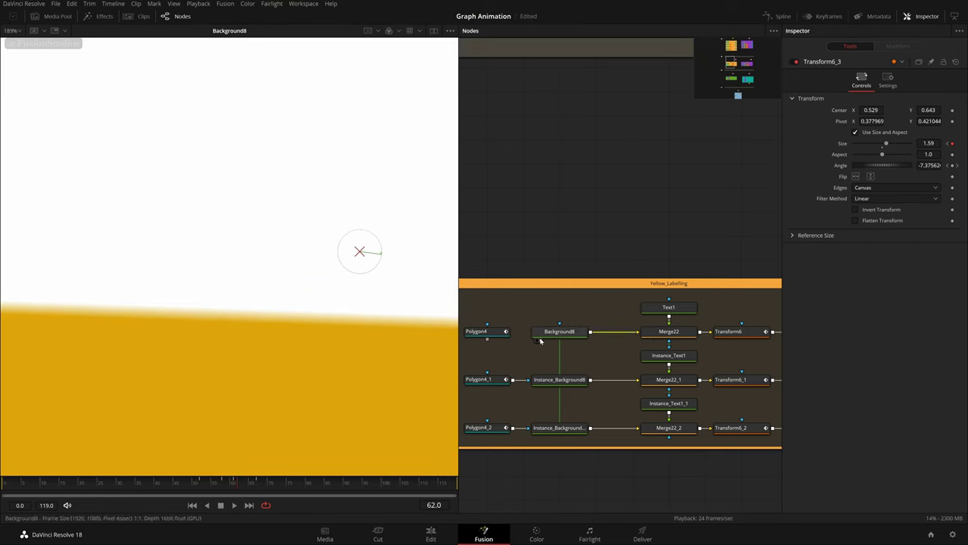
- Display Polygon4's bubble mask, reconnect it to Background8 and display the masked gradient bubble
click(474, 340)
scroll(347, 326, up, 2)
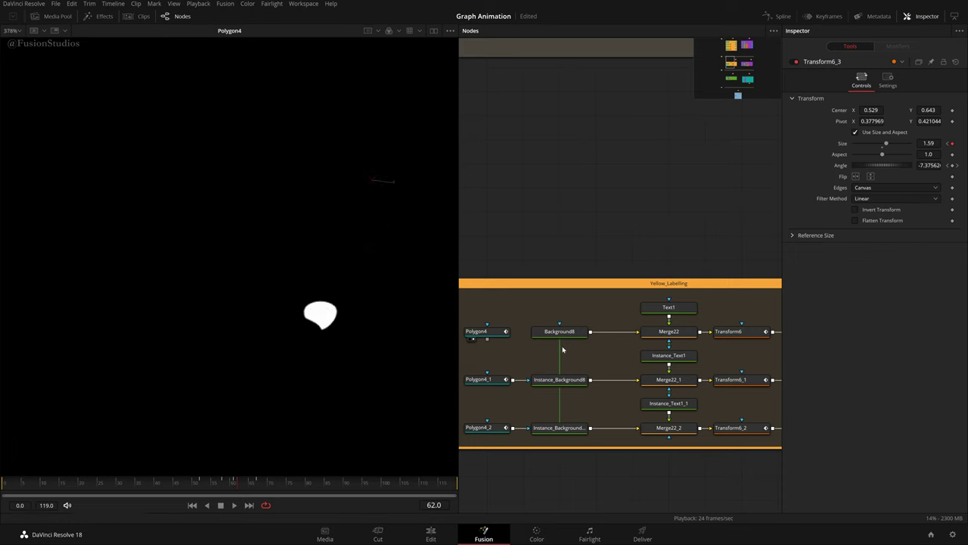
drag(488, 341, 573, 335)
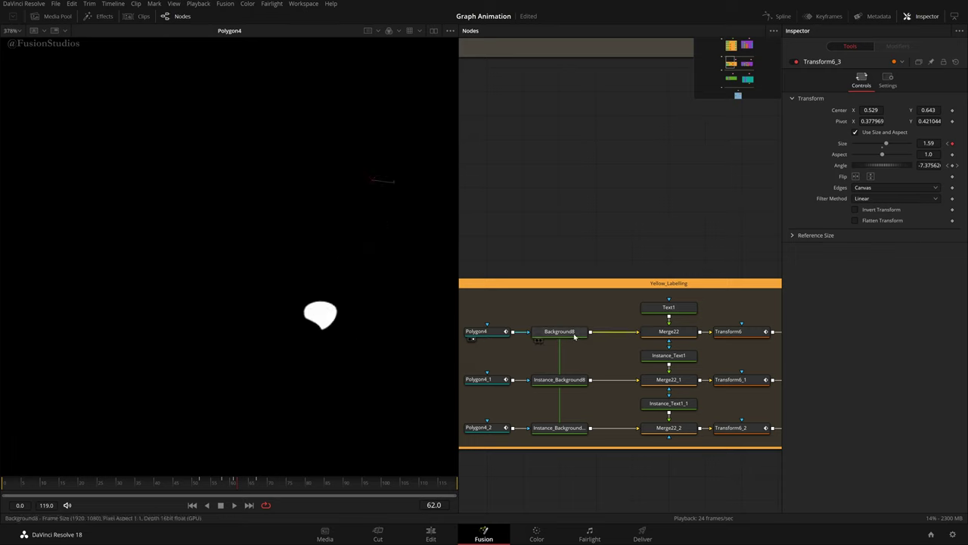
click(540, 341)
scroll(335, 318, up, 2)
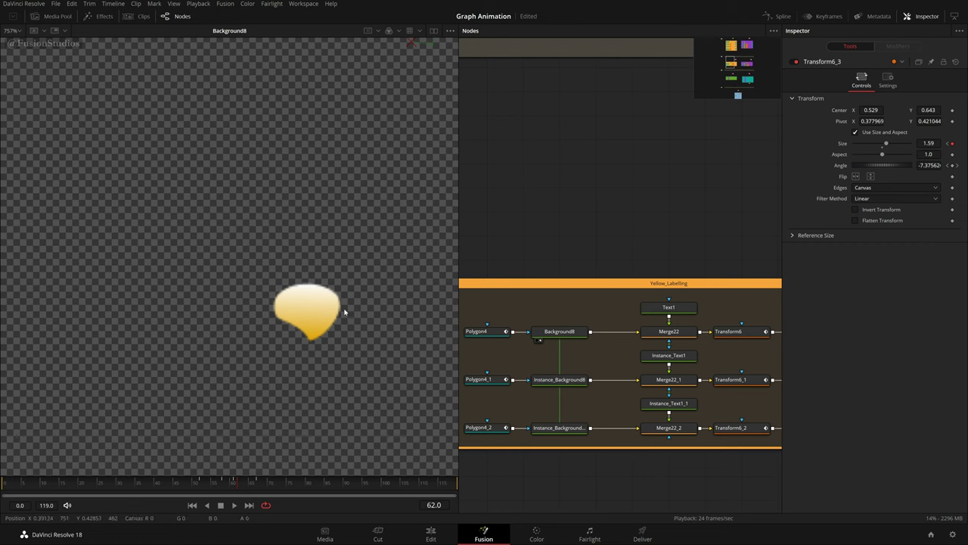
- Display Text1 and Merge22 in turn to examine the 100$ text alone and over the yellow bubble
drag(586, 357, 528, 353)
key(1)
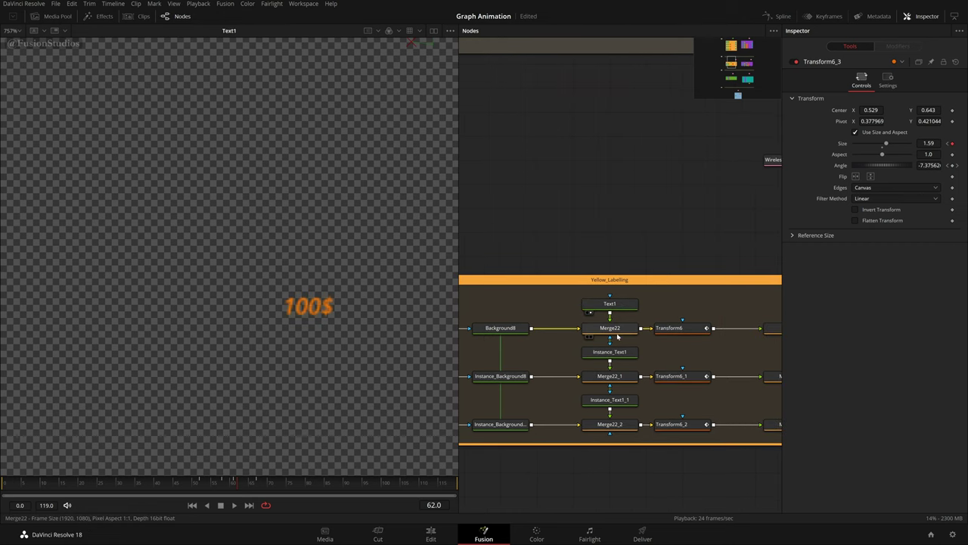
key(1)
scroll(276, 312, up, 1)
drag(337, 337, 182, 324)
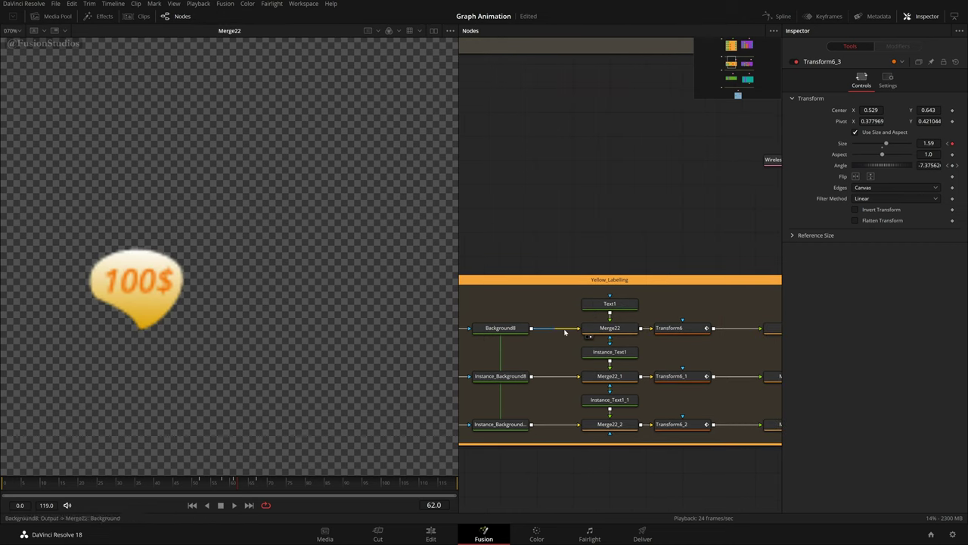
- Display Transform6 and scrub around frame 53 to examine the 100$ callout's pop-up animation
click(663, 337)
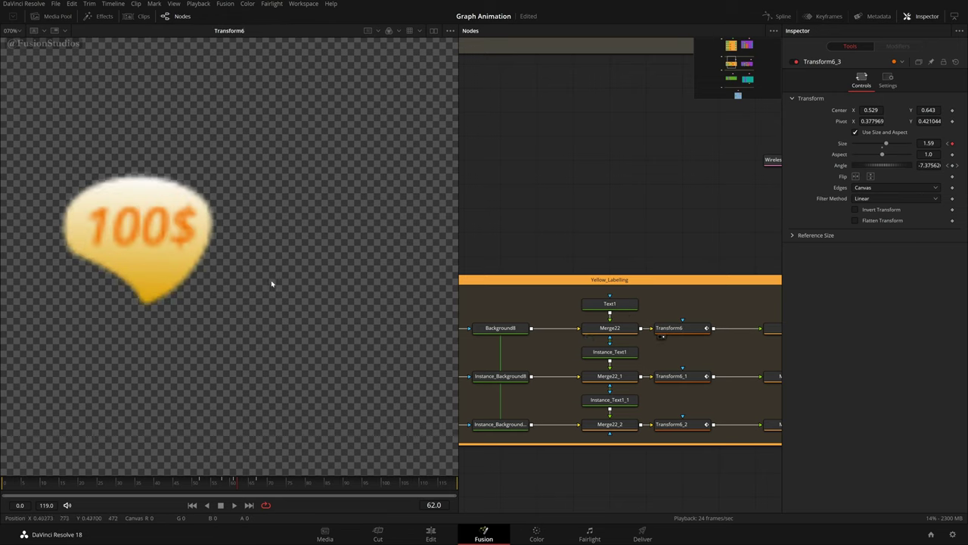
click(205, 491)
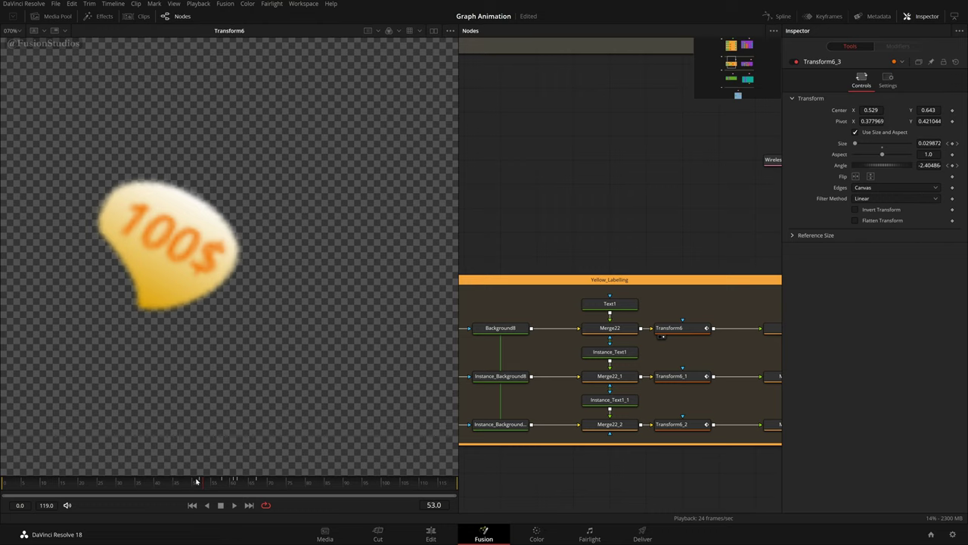
drag(197, 481, 235, 490)
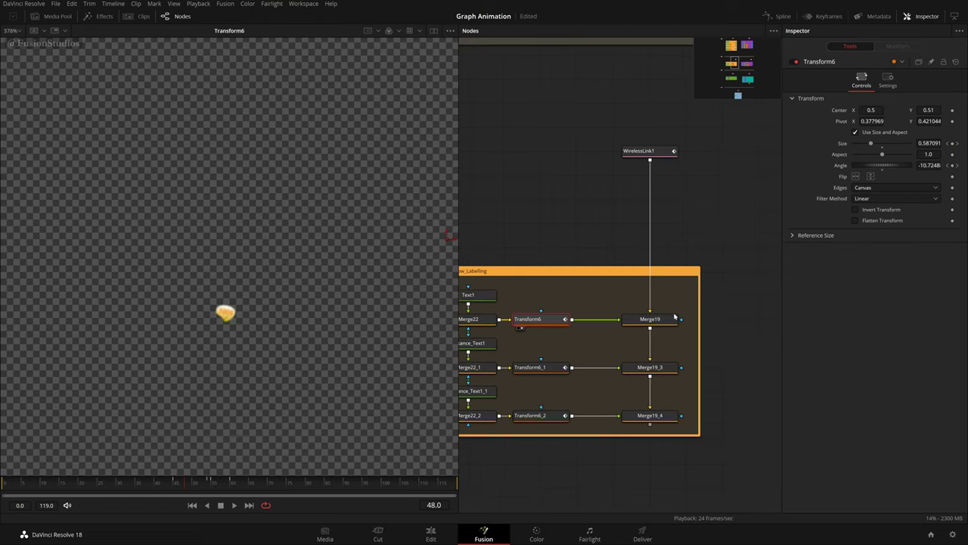
- Display WirelessLink1, Transform6 and Merge19 in turn at frame 119 to compare the graph, the 100$ callout and their merge
drag(639, 152, 322, 144)
scroll(299, 285, down, 2)
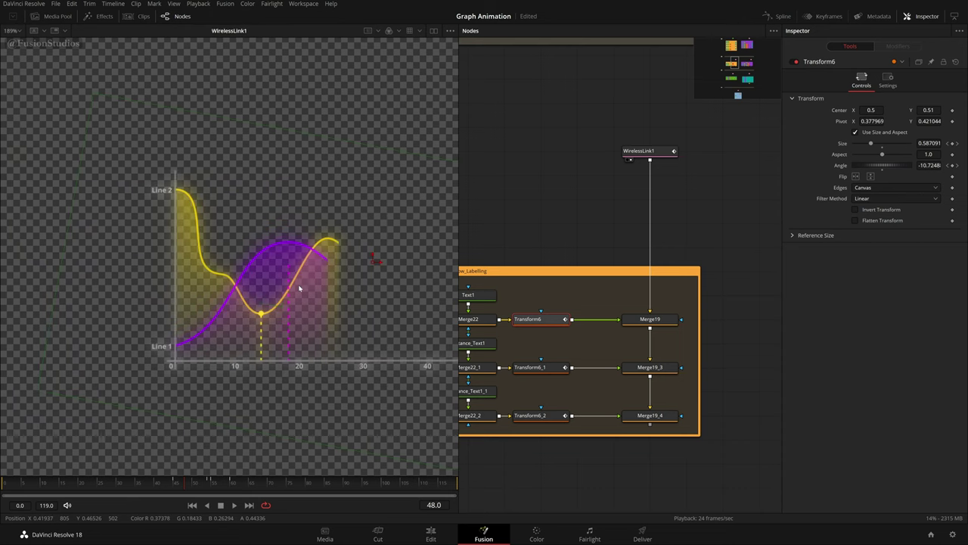
drag(330, 489, 520, 479)
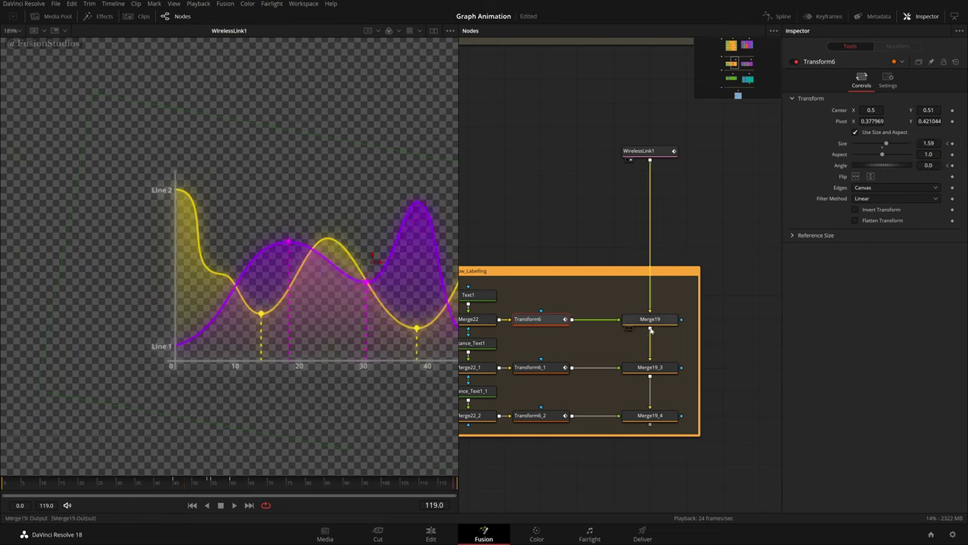
drag(529, 319, 254, 296)
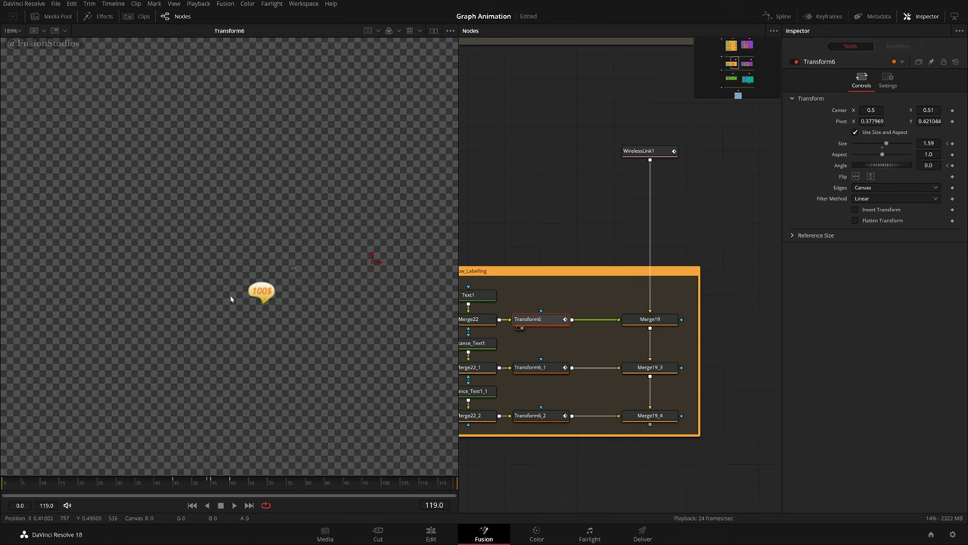
drag(650, 318, 308, 312)
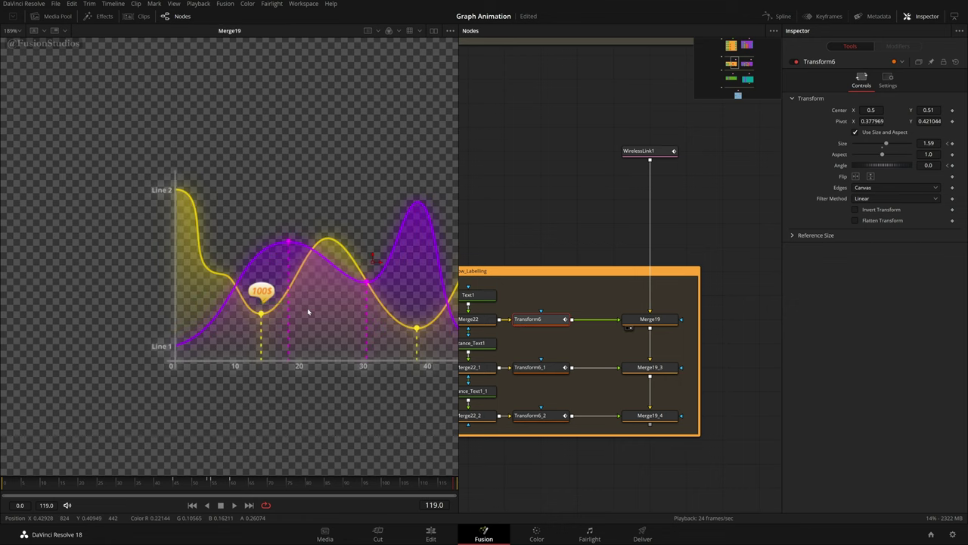
drag(360, 290, 192, 292)
drag(262, 352, 320, 356)
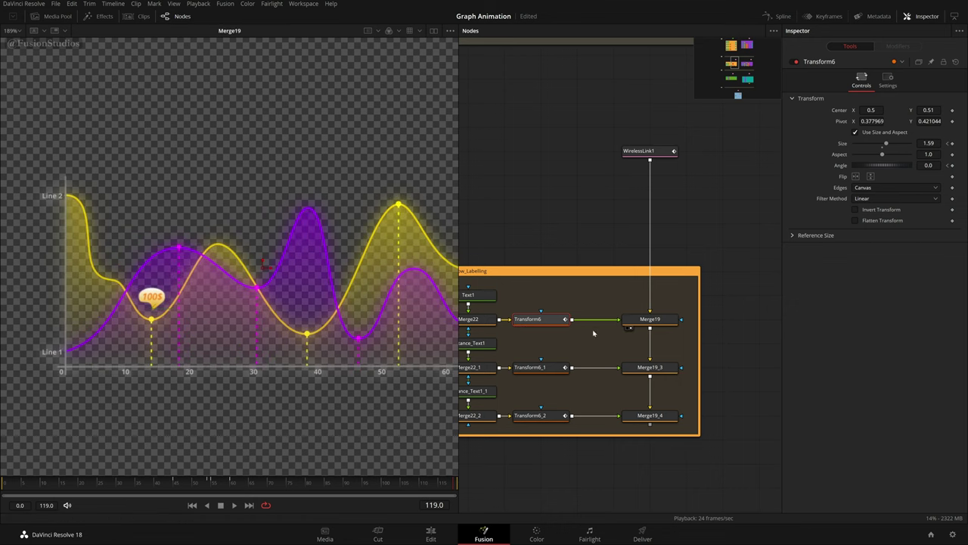
- Display Merge19_3 and Merge19_4 in turn to examine the other yellow callouts, and select the nodes of their two branches
drag(657, 369, 203, 323)
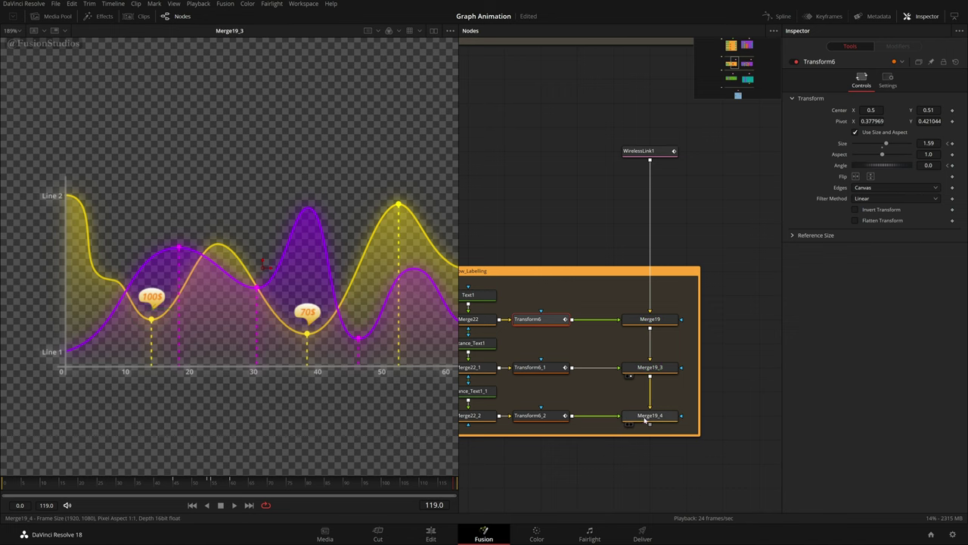
drag(598, 426, 424, 334)
drag(687, 417, 363, 318)
scroll(761, 403, down, 5)
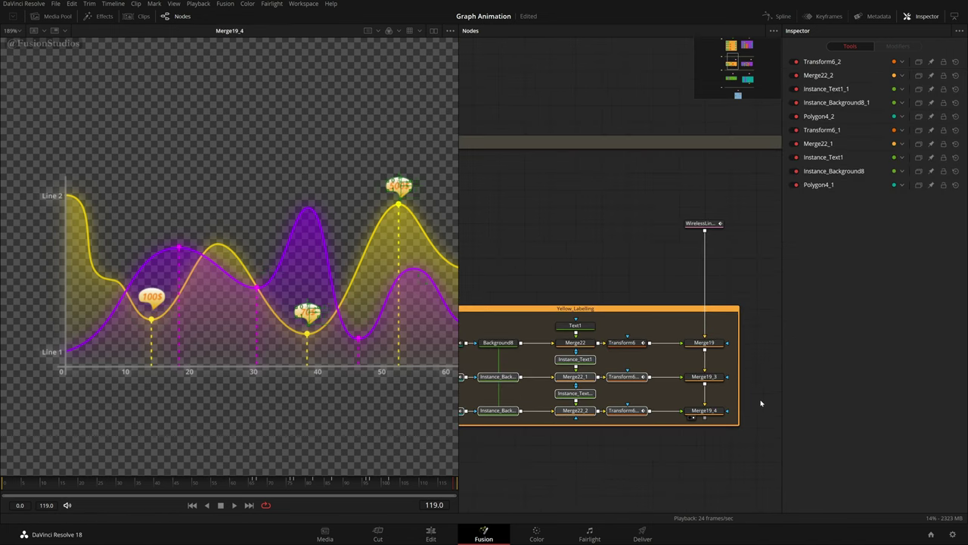
- Display Merge19_3_1 and Merge23 from the Violet_Labelling group to examine the 190$ and 65$ callouts on the graph
drag(728, 405, 581, 411)
scroll(581, 410, up, 3)
click(639, 393)
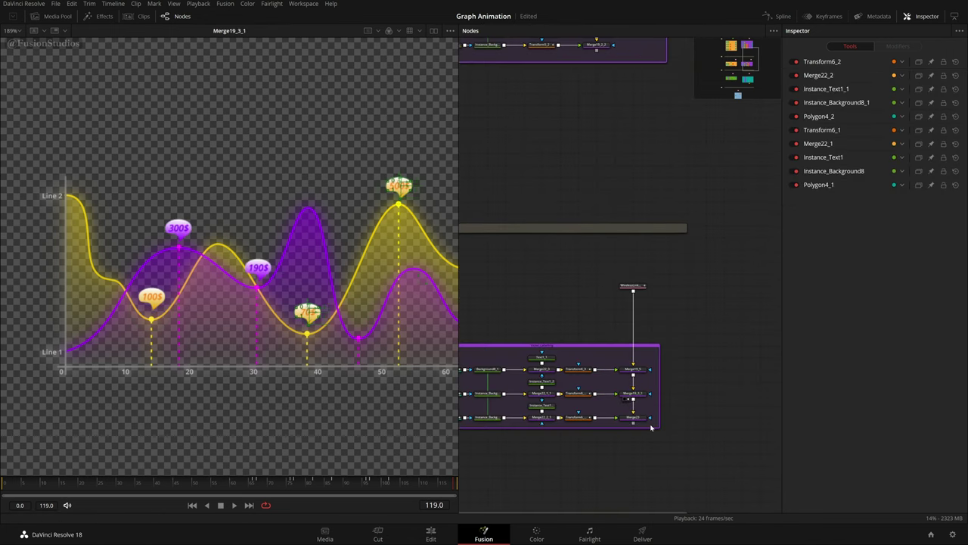
click(637, 422)
scroll(381, 324, down, 1)
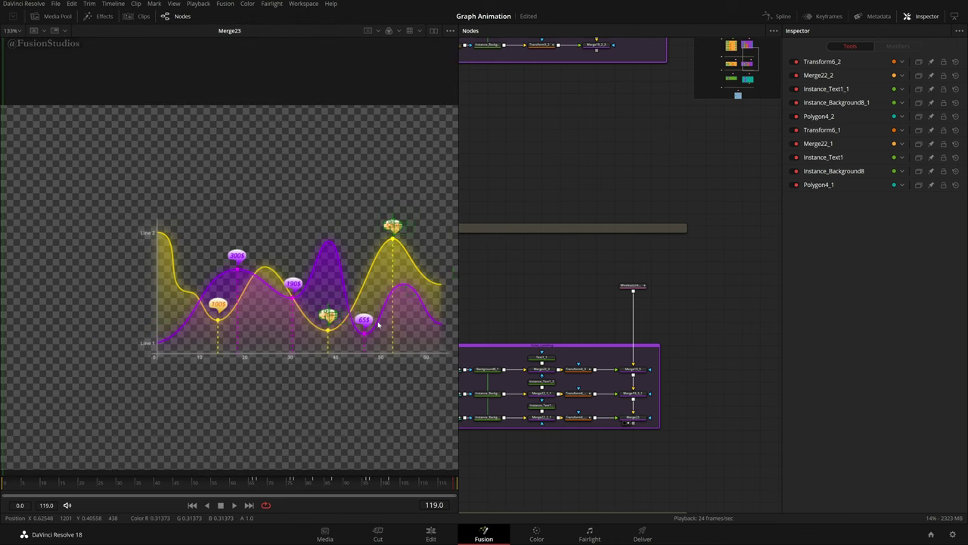
scroll(378, 325, up, 2)
scroll(375, 326, up, 2)
scroll(629, 389, down, 2)
scroll(640, 341, up, 4)
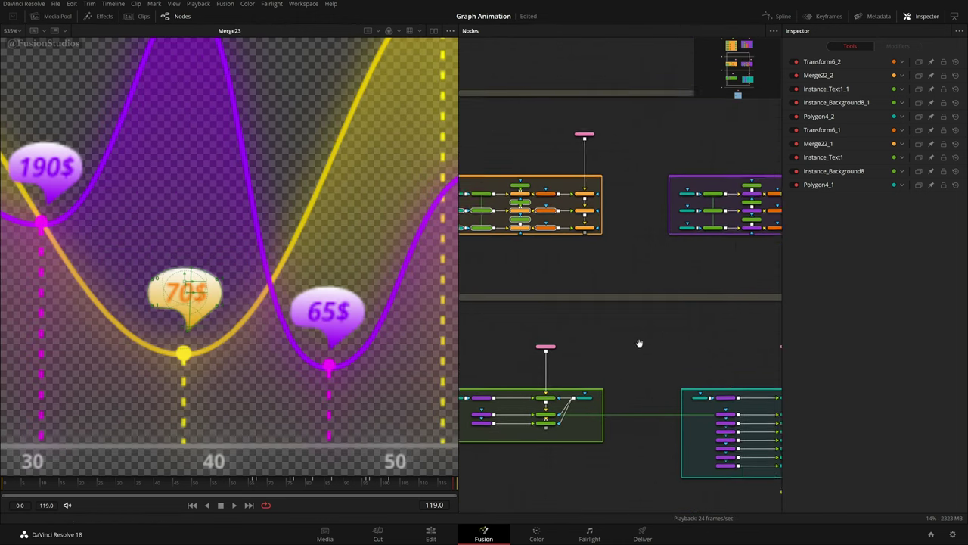
- Display WirelessLink2 above the Background group and fit the whole graph in the viewer to examine it
scroll(601, 356, up, 2)
drag(612, 389, 679, 194)
drag(716, 386, 680, 185)
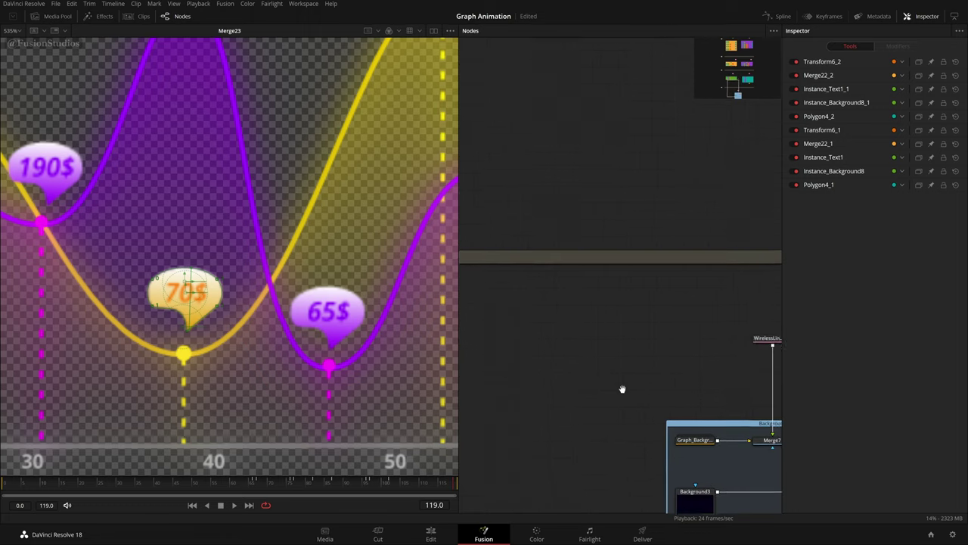
drag(623, 389, 555, 262)
drag(656, 291, 566, 329)
click(609, 250)
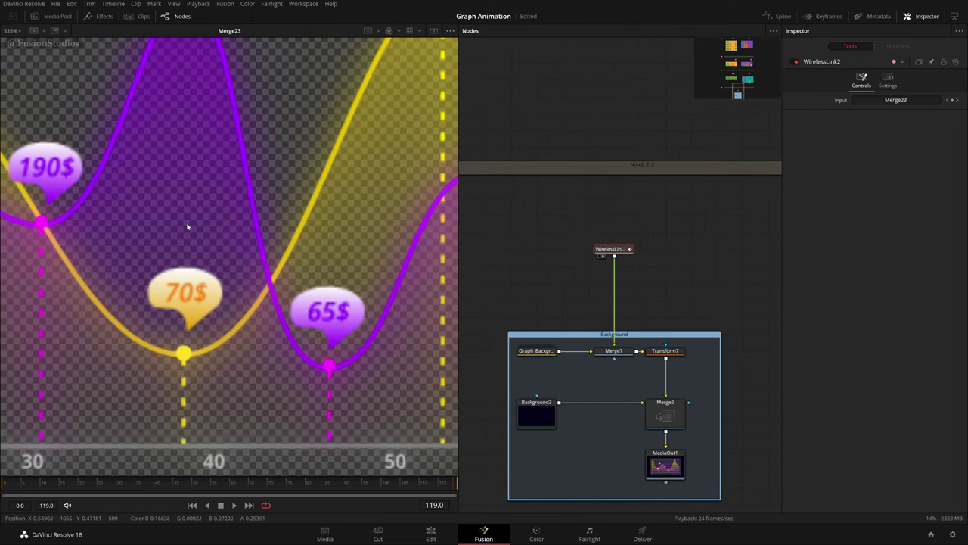
key(1)
key(ctrl+f)
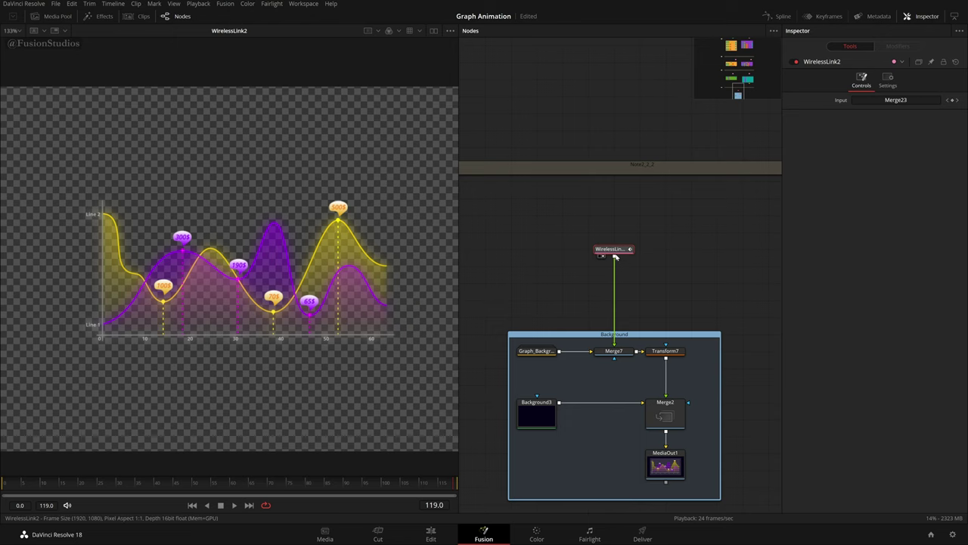
- Expand the Graph_Background group, display its Merge1 output to examine the striped backdrop, and collapse the group
scroll(618, 318, up, 2)
double_click(508, 369)
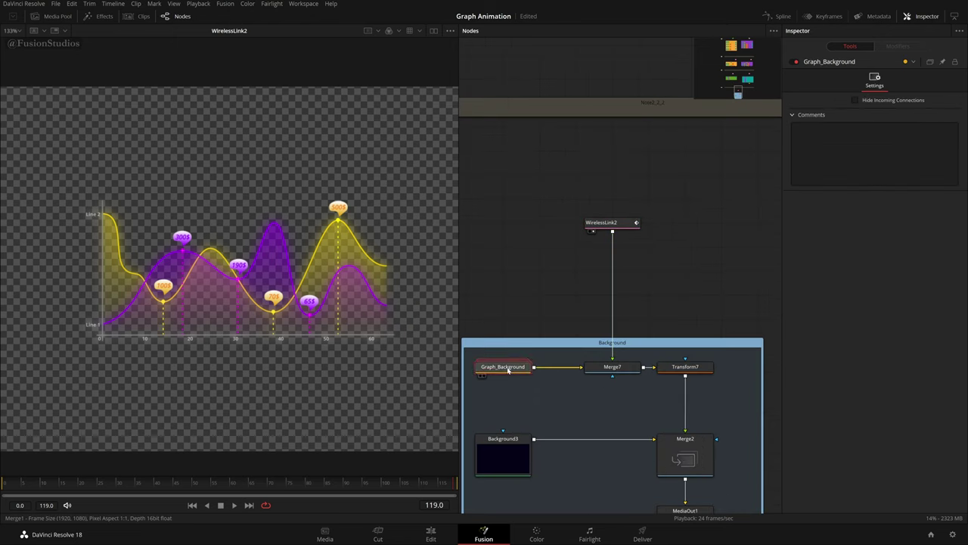
drag(546, 296, 618, 262)
drag(610, 391, 270, 310)
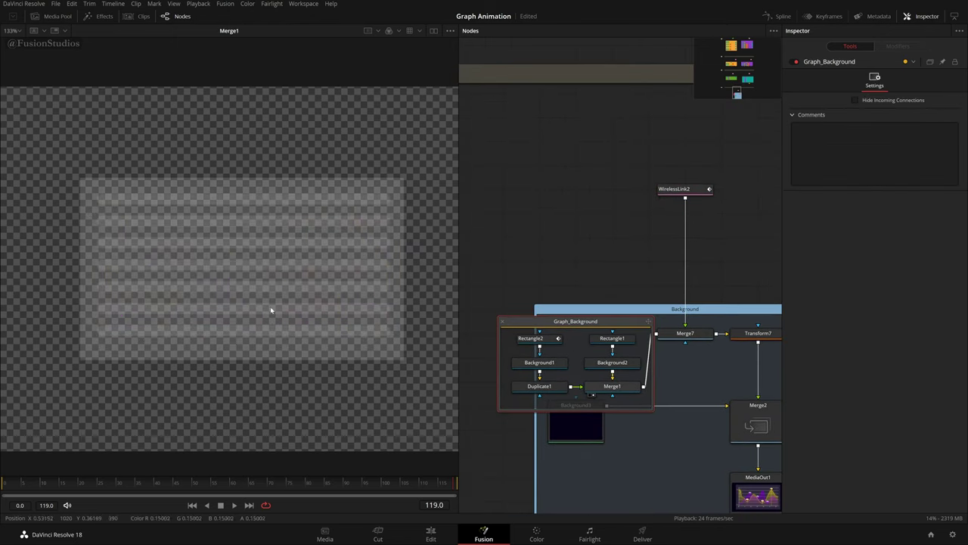
click(501, 323)
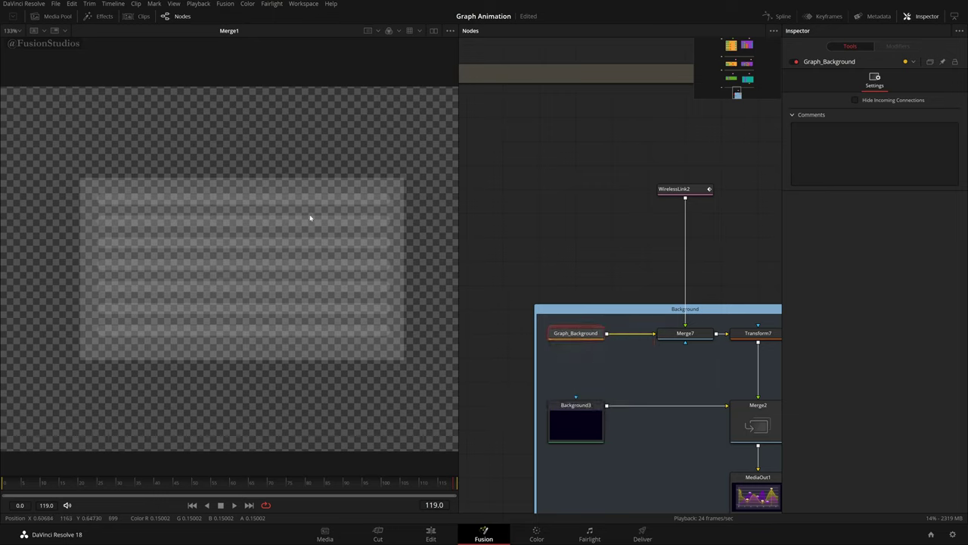
- Display Merge7, WirelessLink2 and Merge7 again to compare the graph with and without the striped backdrop
click(666, 342)
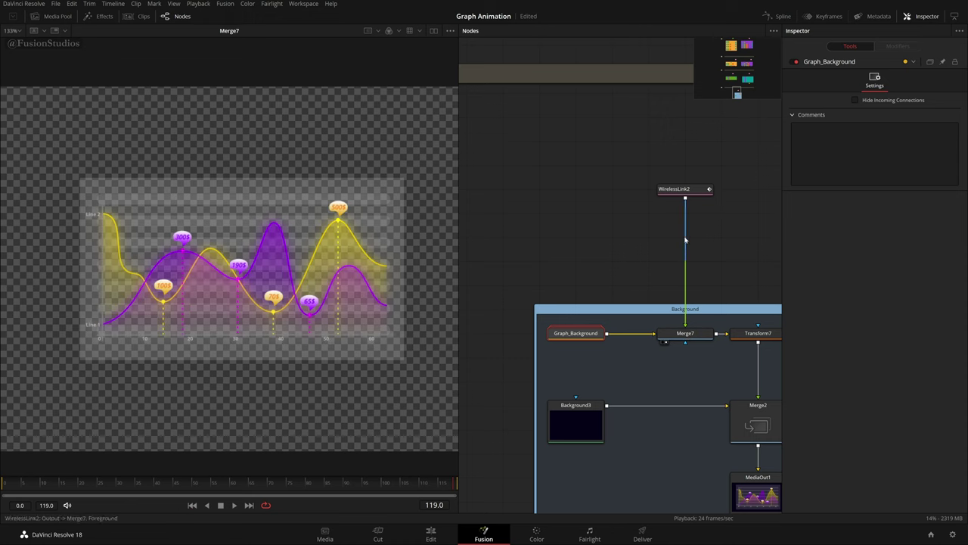
click(666, 198)
click(667, 342)
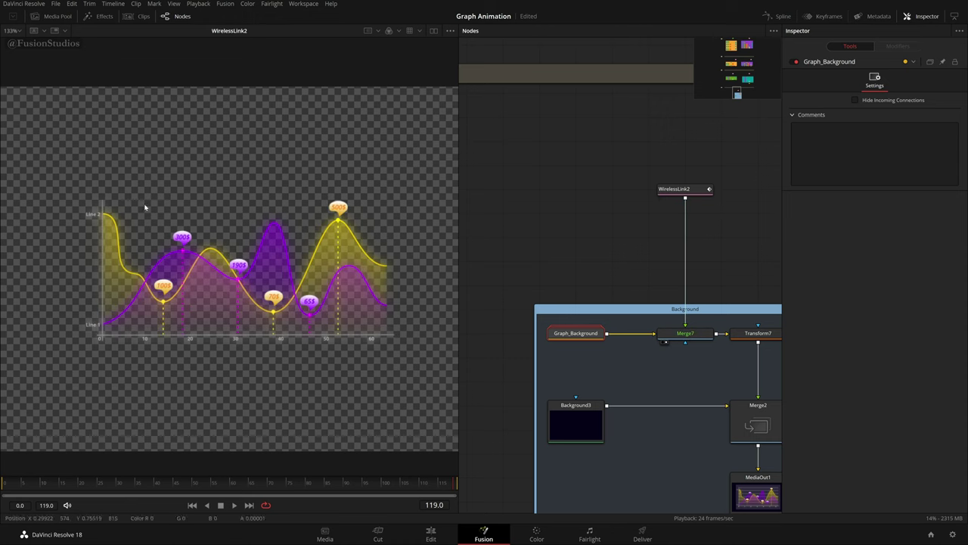
- Display and select Transform7 to examine how it scales the graph, fitting the full frame in the viewer
drag(758, 303, 618, 304)
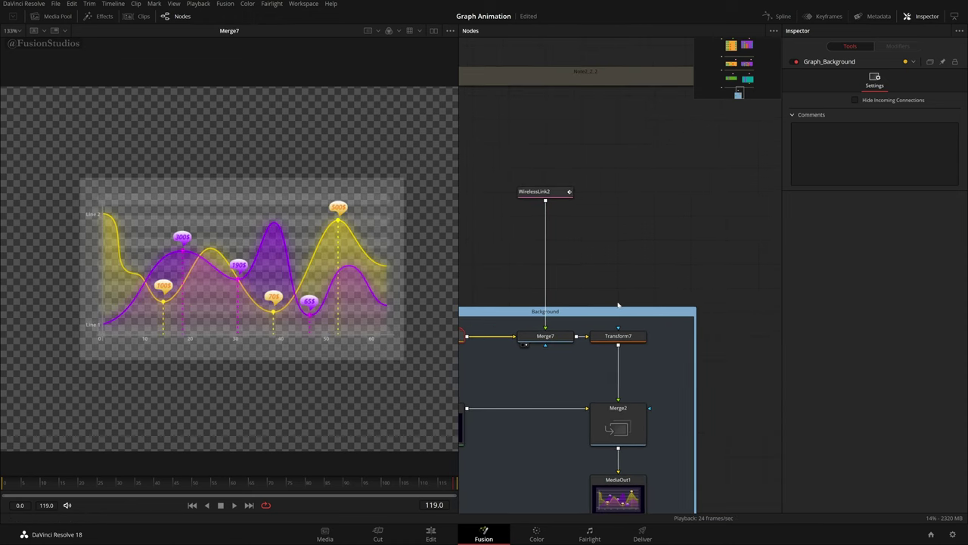
click(636, 342)
click(599, 344)
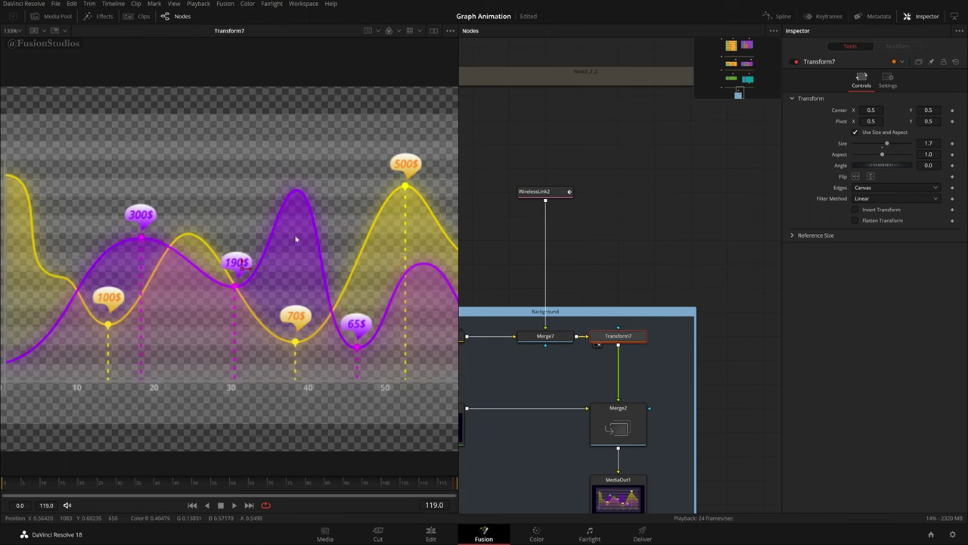
scroll(295, 240, down, 2)
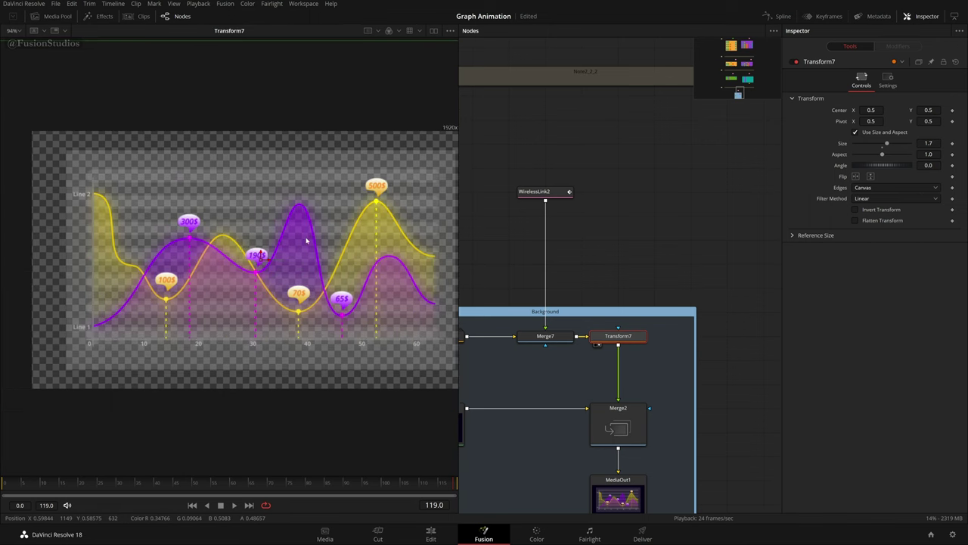
click(20, 32)
click(21, 44)
drag(622, 345, 657, 282)
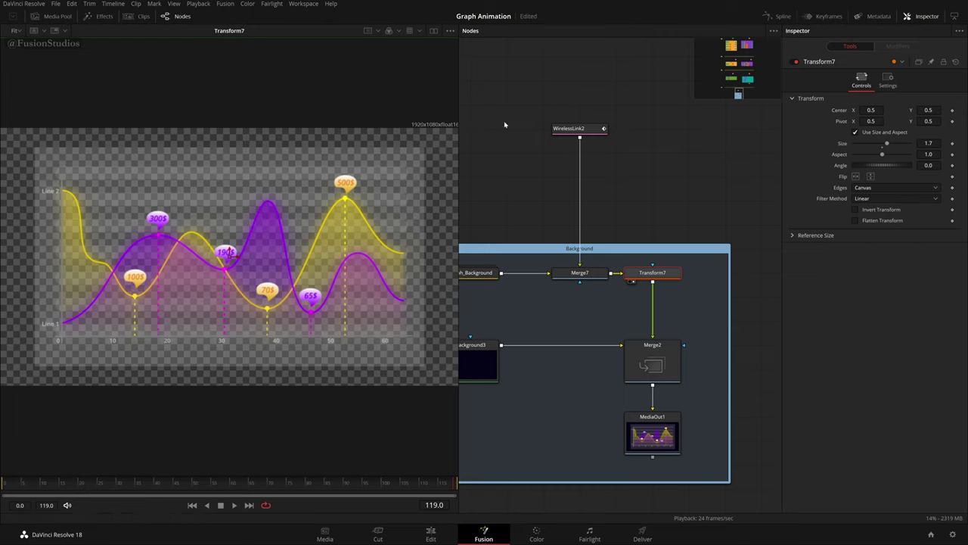
drag(580, 321, 656, 304)
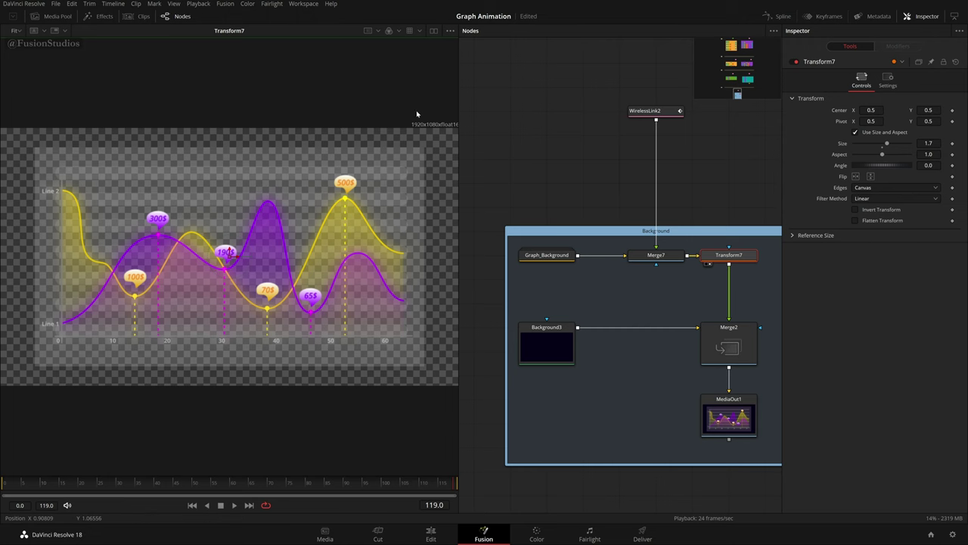
key(ctrl+f)
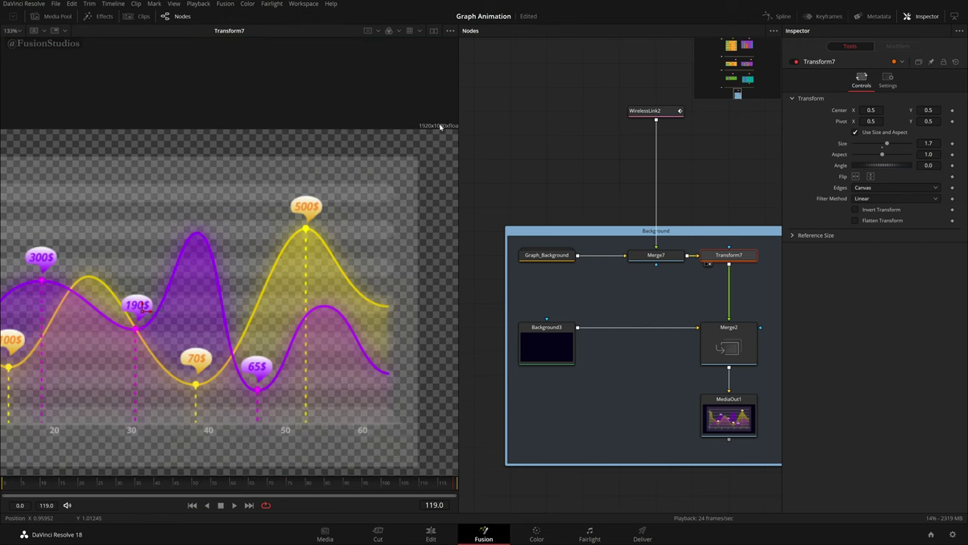
click(13, 30)
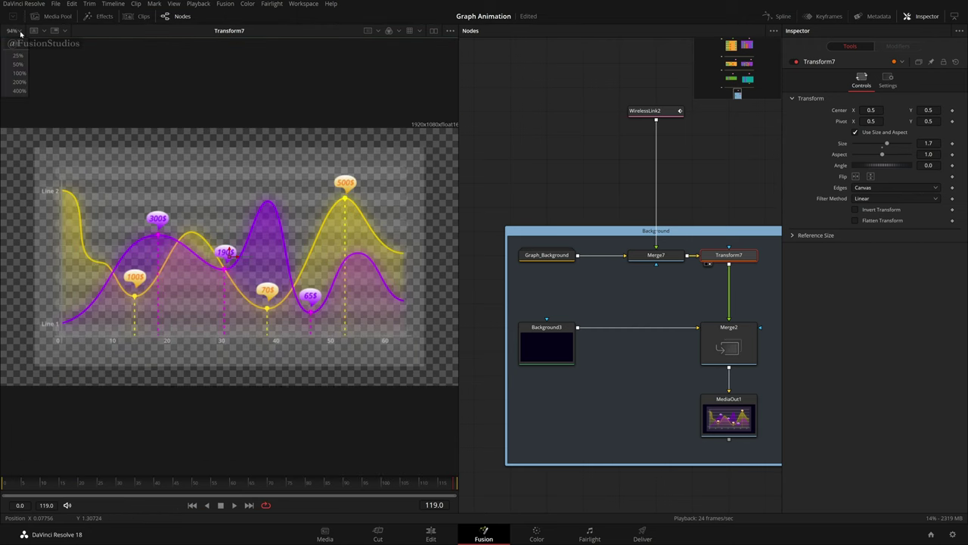
click(14, 44)
- Display and select Background3 to examine its solid colour settings, and save the project
drag(726, 204, 731, 137)
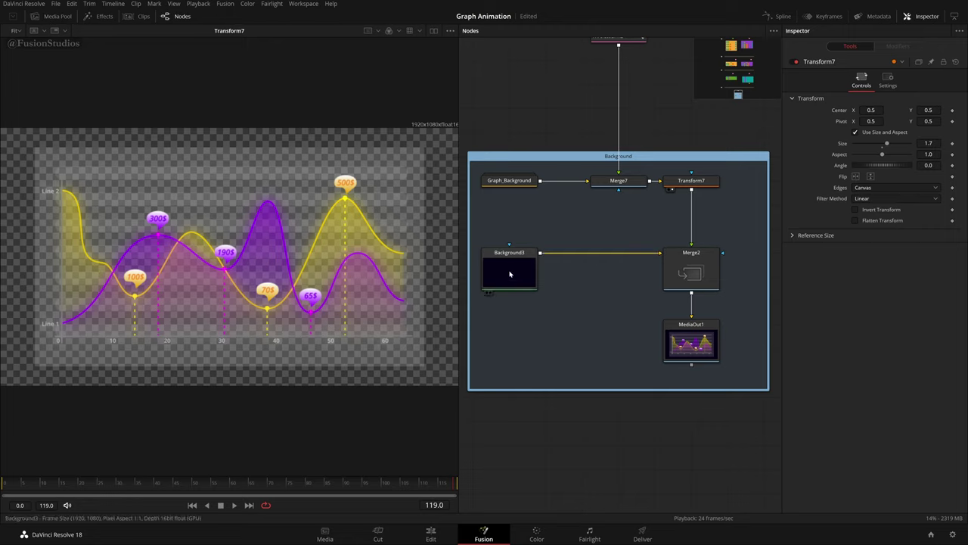
drag(509, 273, 199, 232)
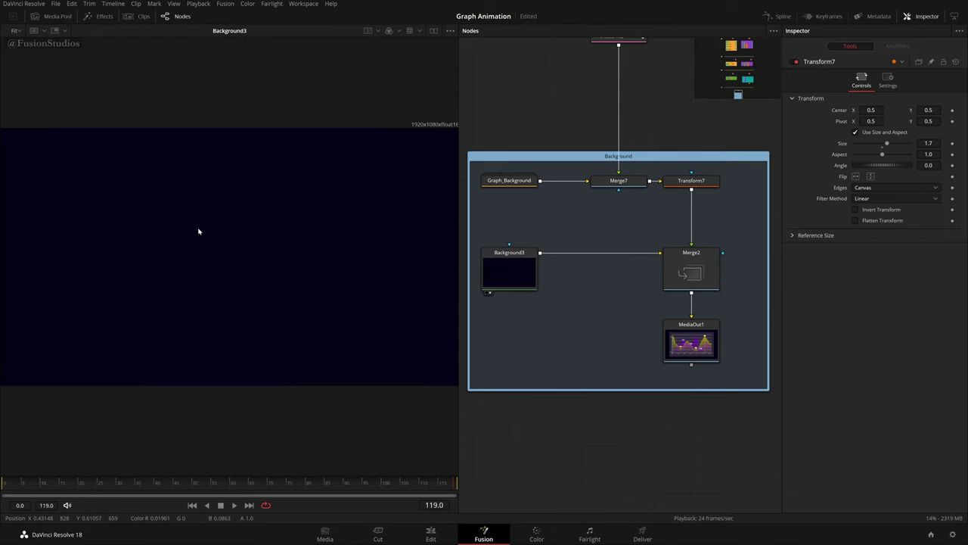
click(538, 261)
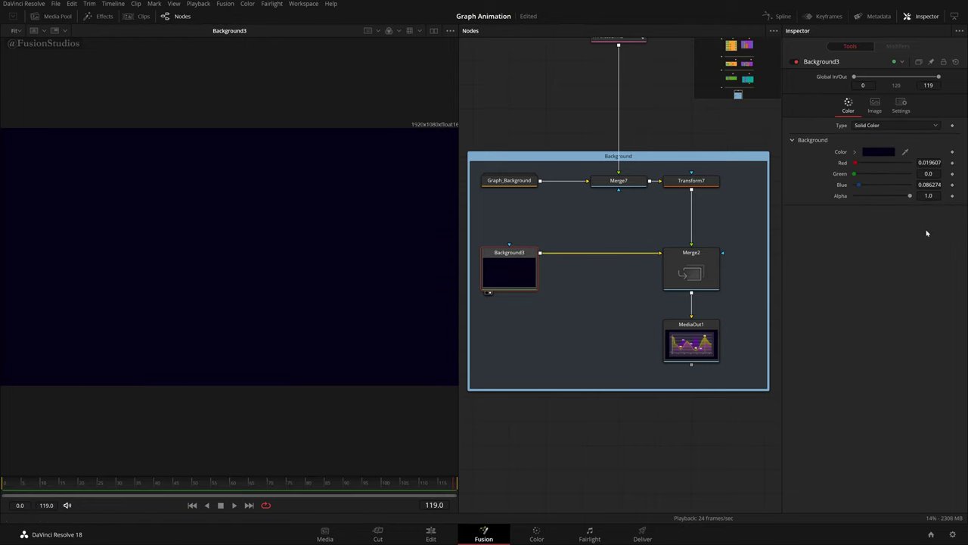
key(ctrl+s)
click(616, 225)
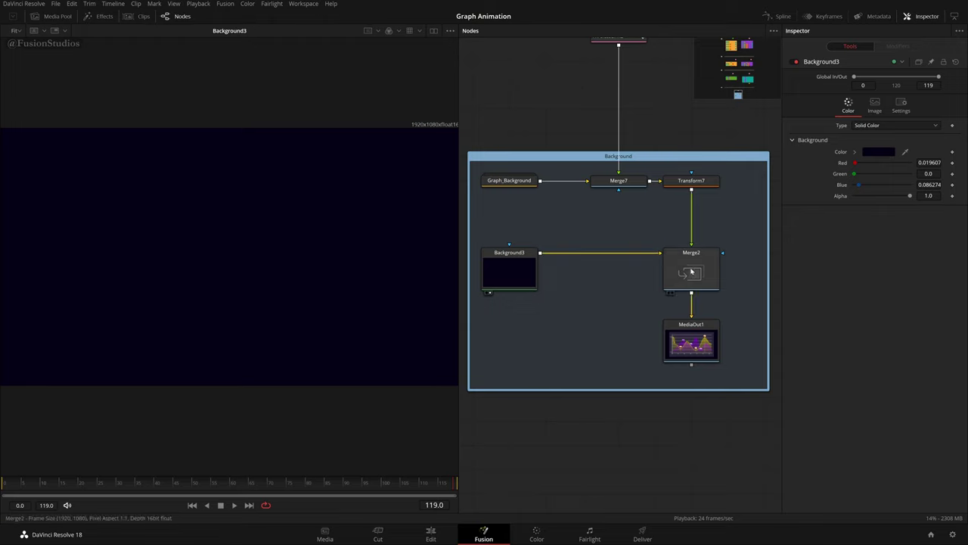
- Display Merge2, Transform7 and Merge2 again to compare the graph with and without the solid background
key(1)
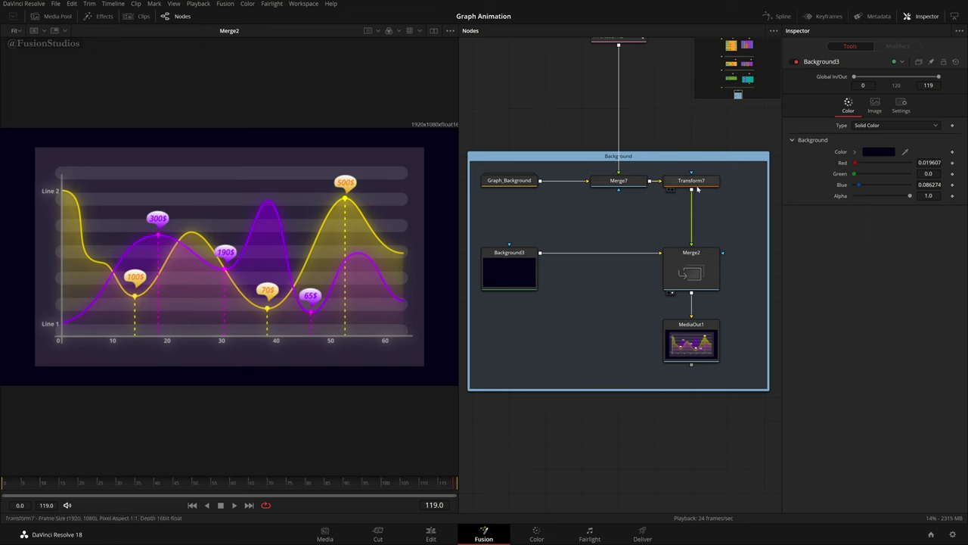
key(1)
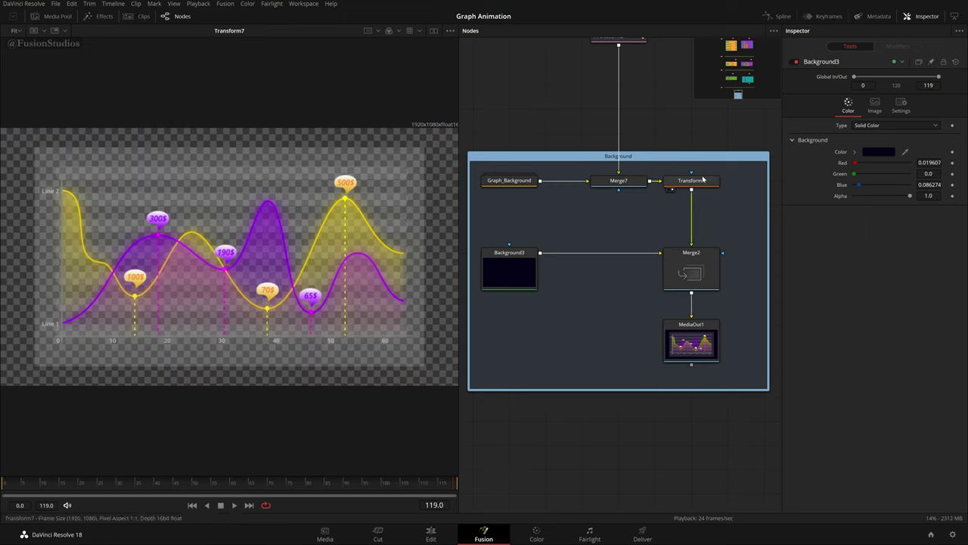
key(1)
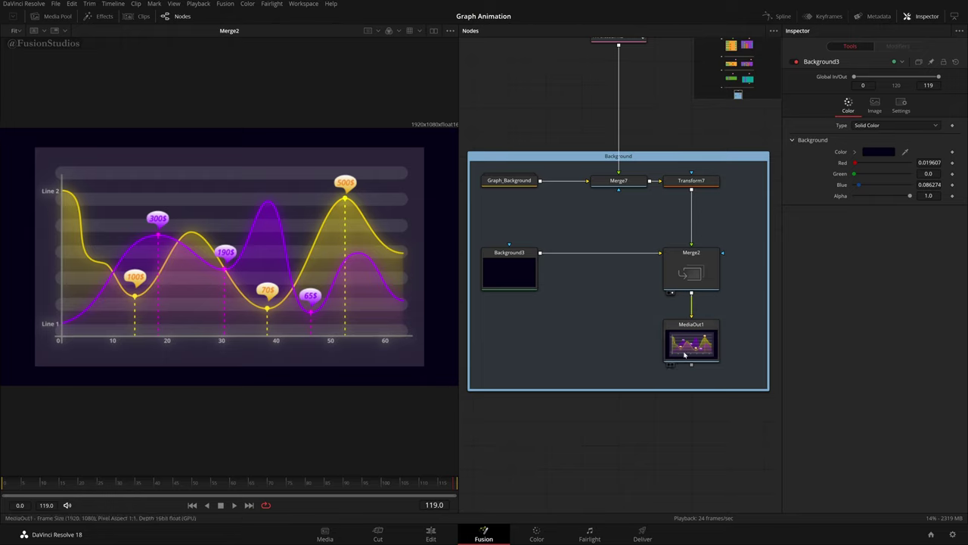
- Display MediaOut1, check the finished composition on the Edit page timeline, and return to the Fusion page
drag(691, 340, 546, 315)
key(ctrl+z)
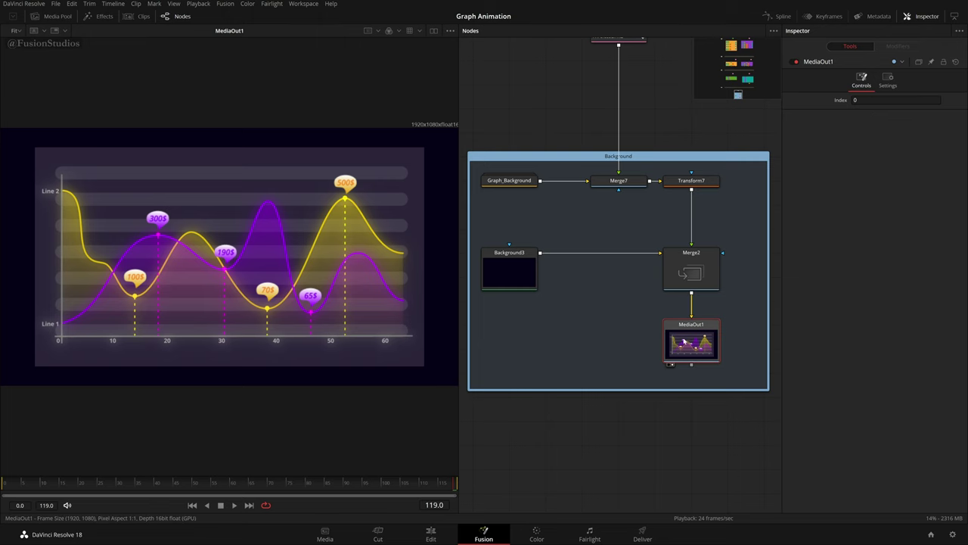
click(431, 534)
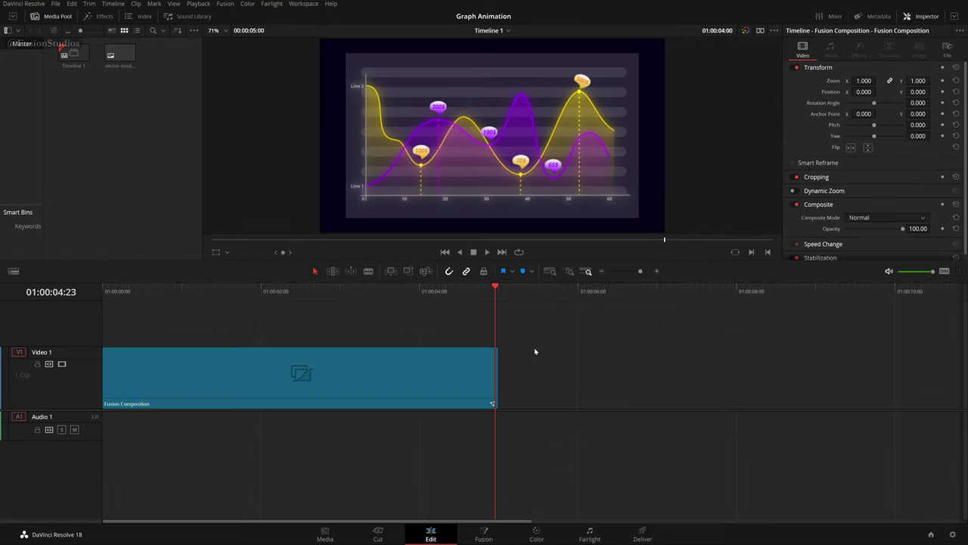
click(484, 535)
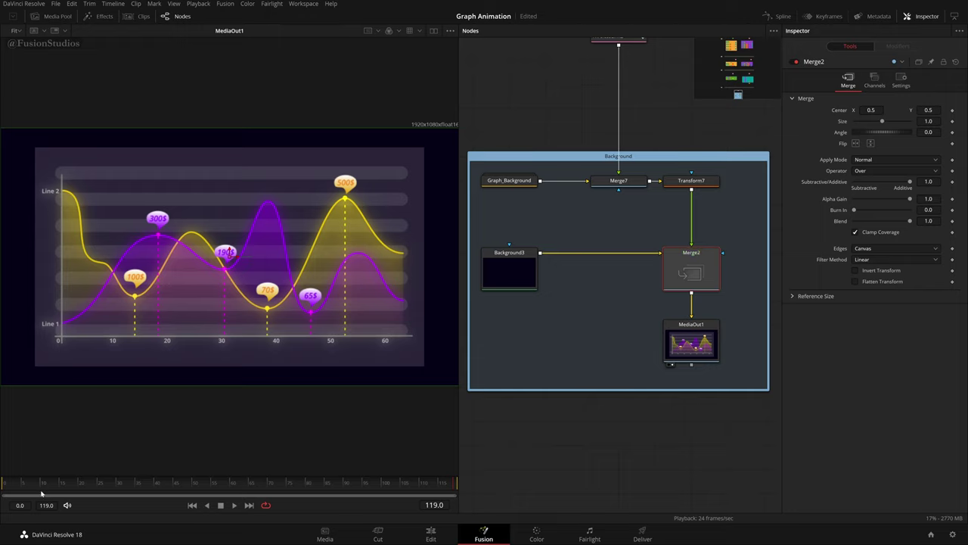
- Scrub MediaOut1 from the first frame to frame 71 to examine the complete graph animation
click(2, 481)
drag(41, 492, 105, 501)
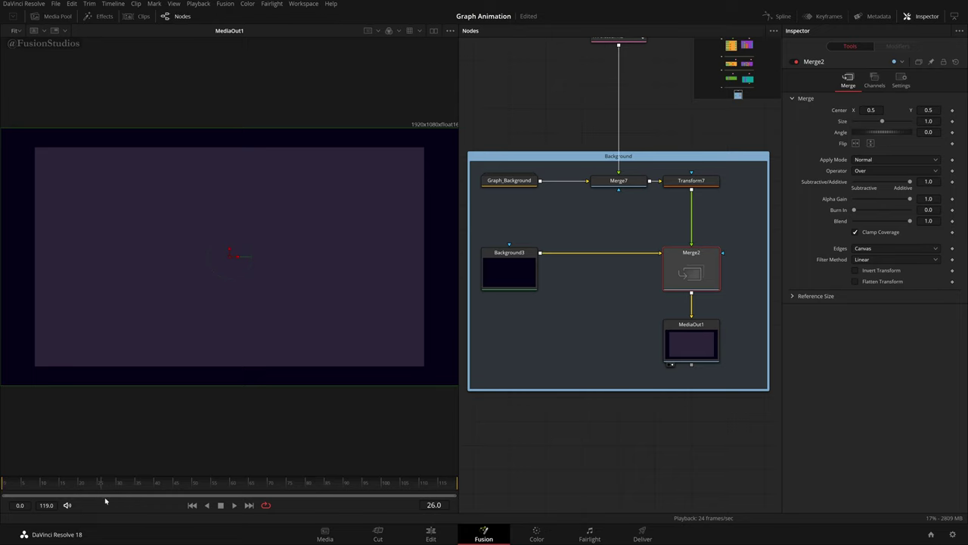
drag(175, 506, 270, 506)
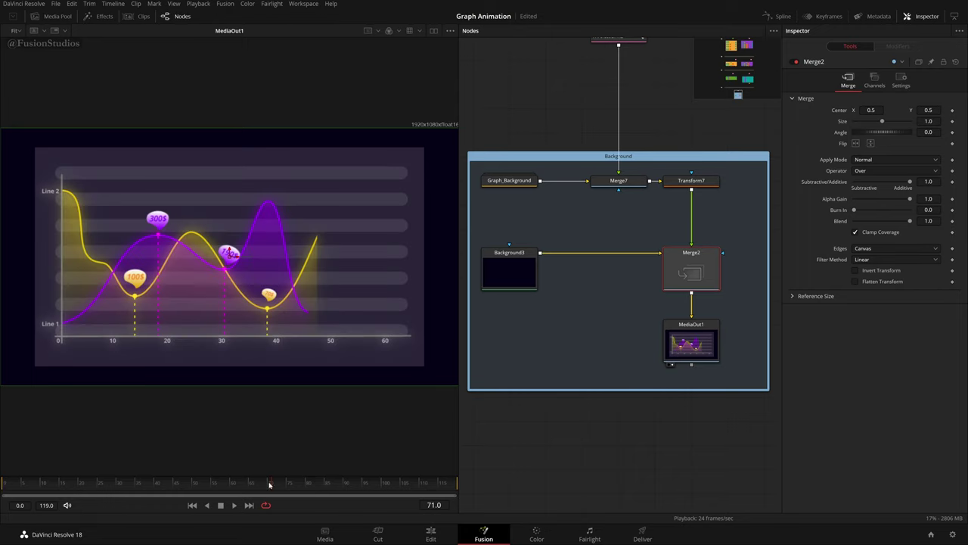
- Select all node groups and paste a copy of the whole node tree into an empty area of the node graph
scroll(678, 415, down, 3)
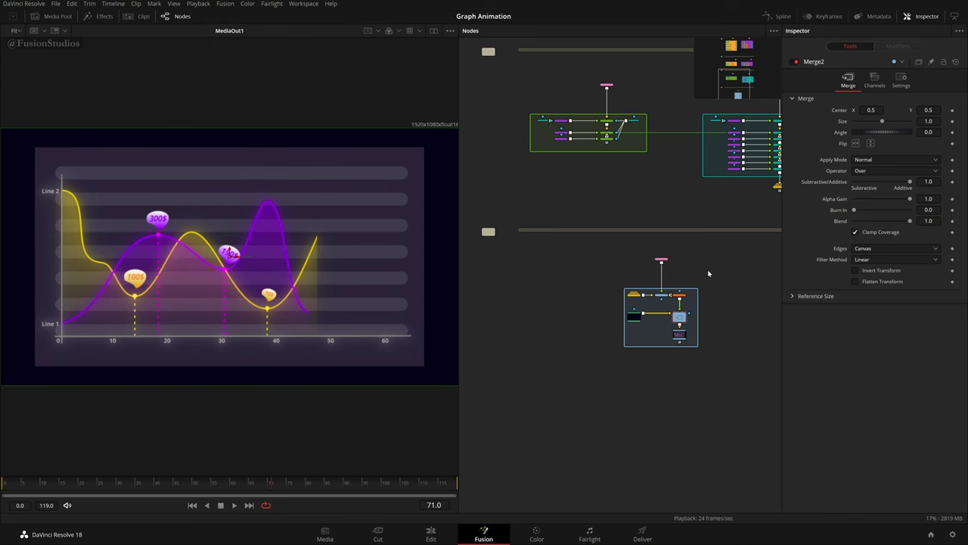
scroll(709, 273, down, 5)
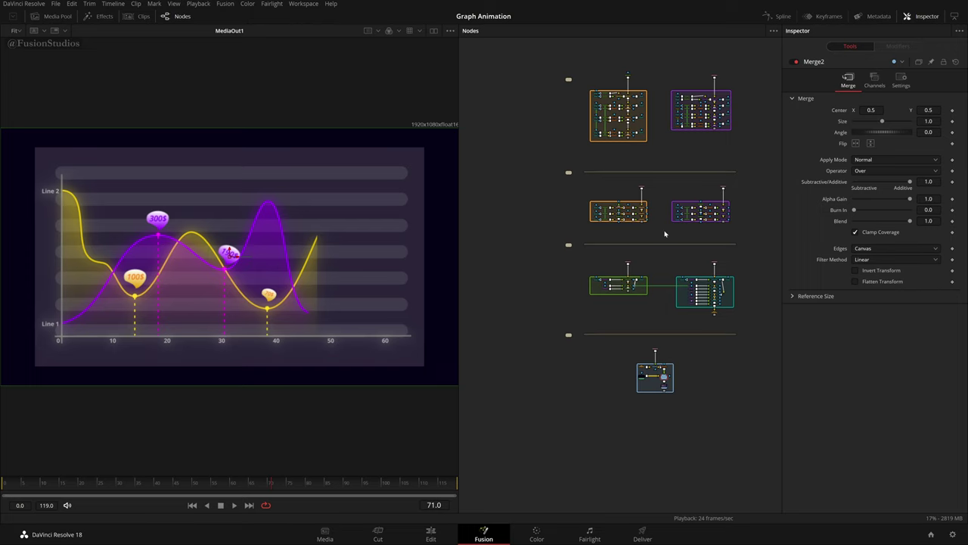
scroll(665, 234, up, 4)
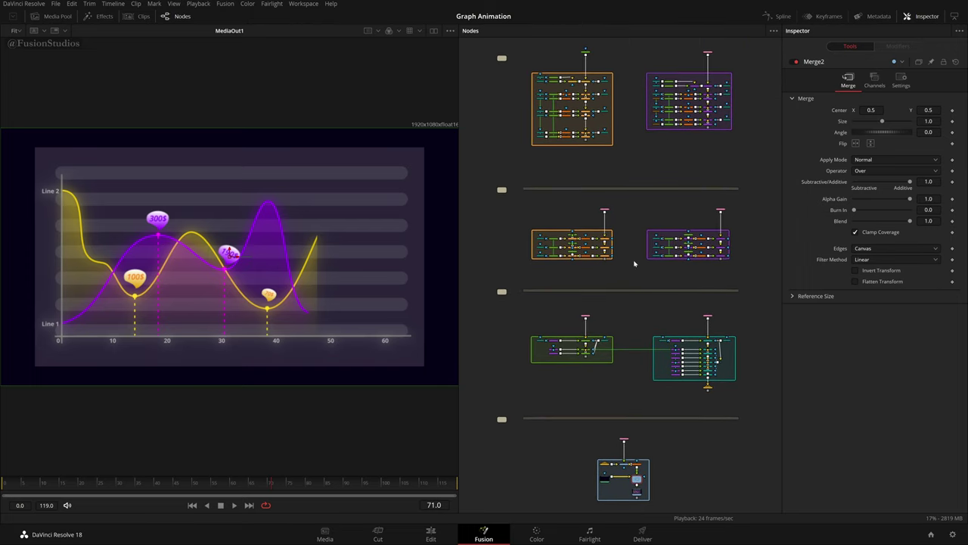
mouse_move(742, 57)
mouse_down()
mouse_move(663, 120)
mouse_move(514, 296)
mouse_move(463, 458)
mouse_move(475, 504)
mouse_up()
drag(721, 418, 535, 351)
click(653, 337)
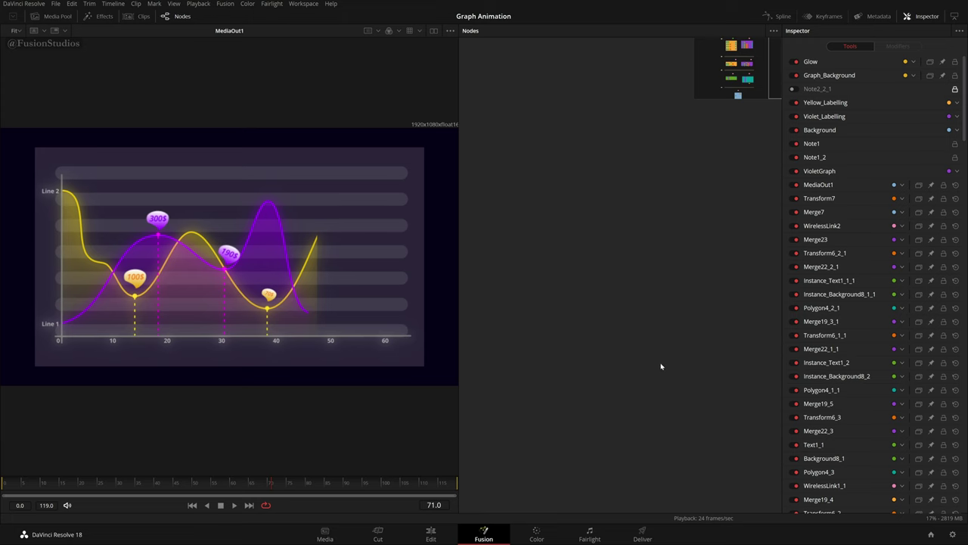
key(ctrl+v)
scroll(668, 347, down, 2)
drag(705, 415, 731, 224)
scroll(703, 359, up, 2)
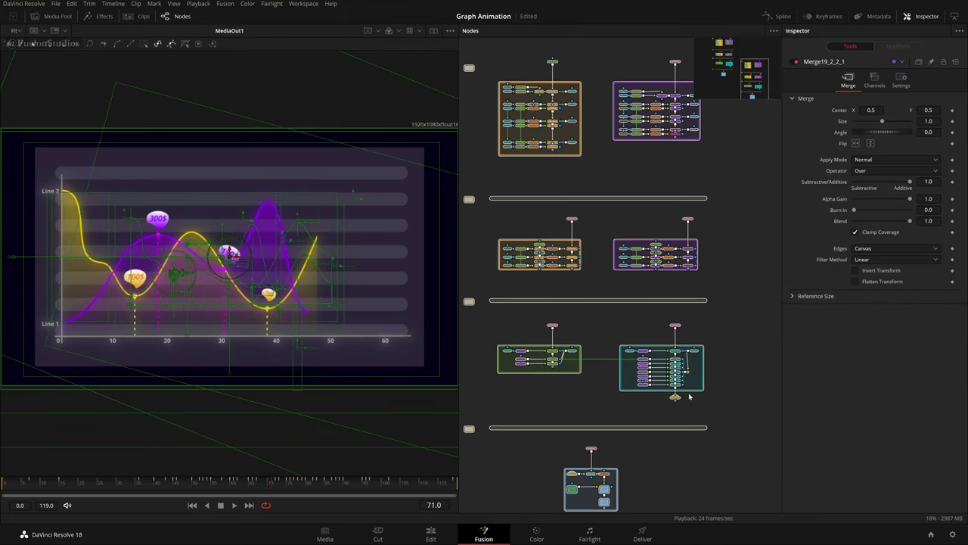
- Display the duplicated tree's MediaOut1_1 in the viewer to check its output
drag(689, 396, 704, 274)
scroll(655, 415, up, 2)
click(650, 420)
drag(603, 365, 412, 324)
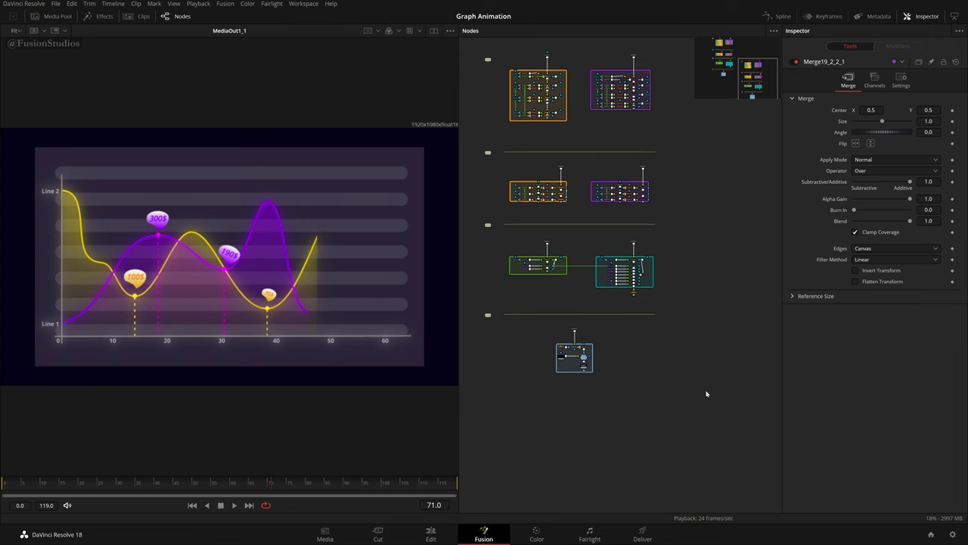
- Delete the entire duplicated node tree and return to the original node groups
drag(708, 394, 478, 56)
key(Delete)
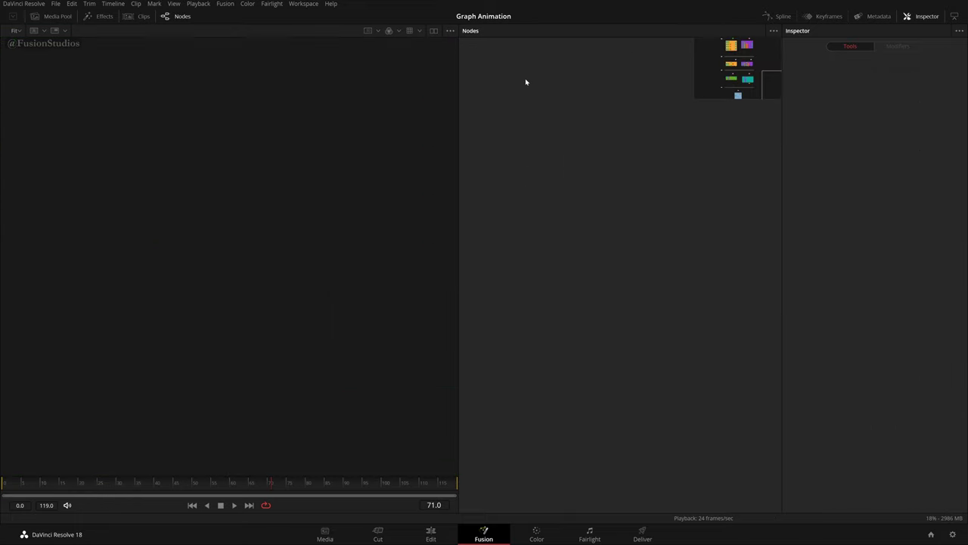
click(732, 73)
mouse_move(731, 74)
mouse_down()
mouse_move(732, 62)
mouse_move(733, 75)
mouse_up()
scroll(573, 93, up, 2)
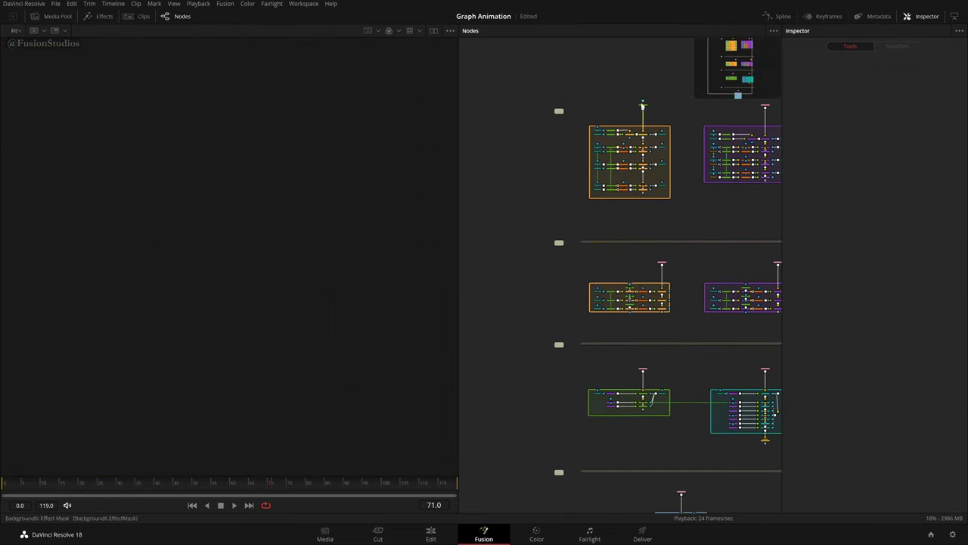
- Delete the leftover empty Xaxis_2 group outside the original node groups and bring the original groups back into view
drag(642, 104, 579, 50)
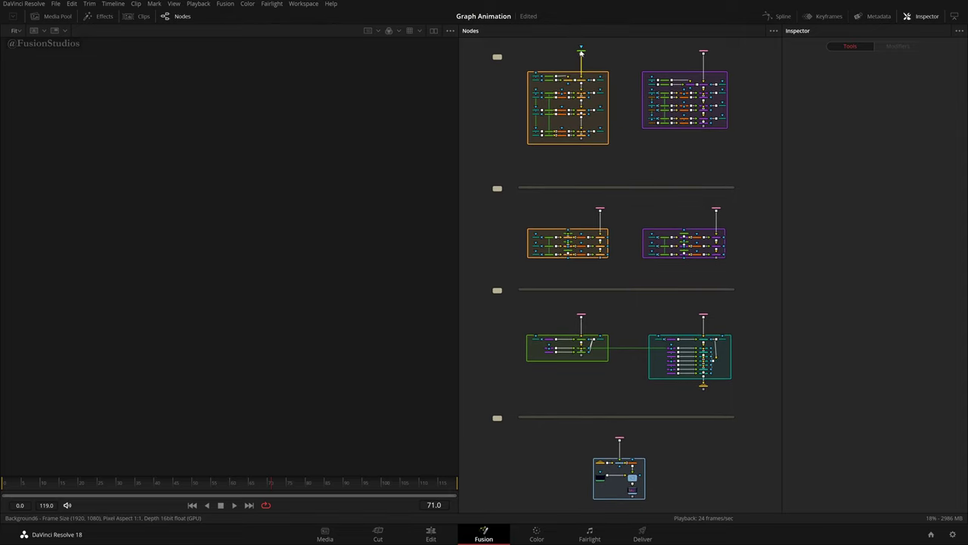
mouse_move(581, 52)
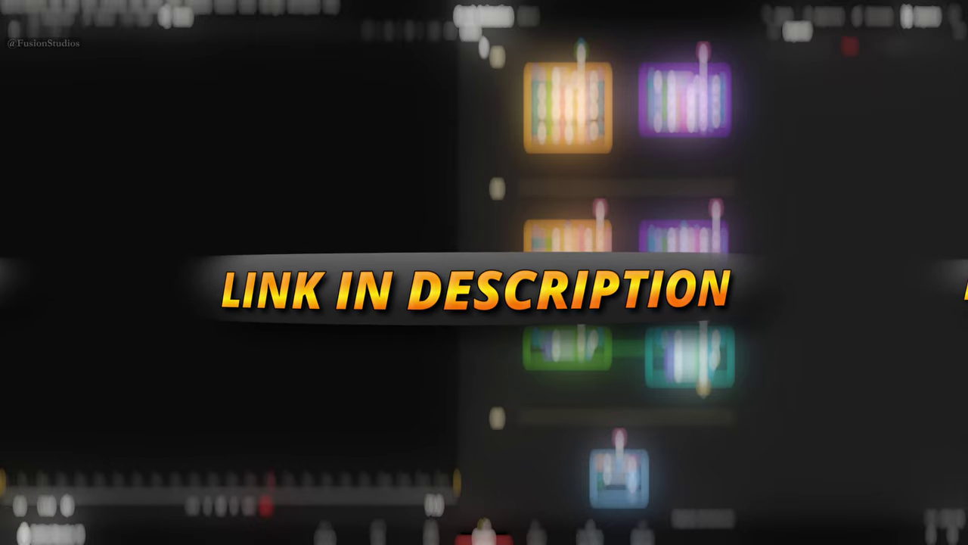
drag(494, 63, 738, 497)
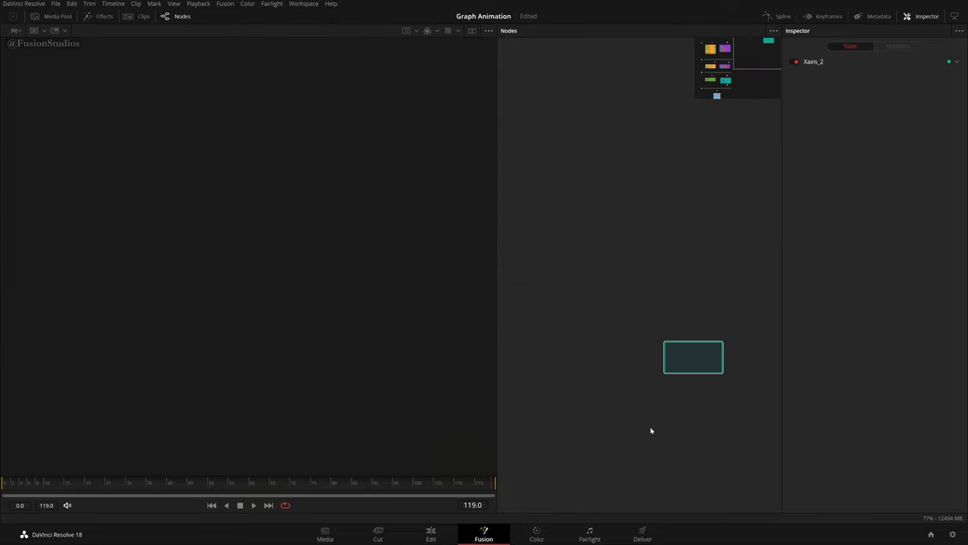
key(Delete)
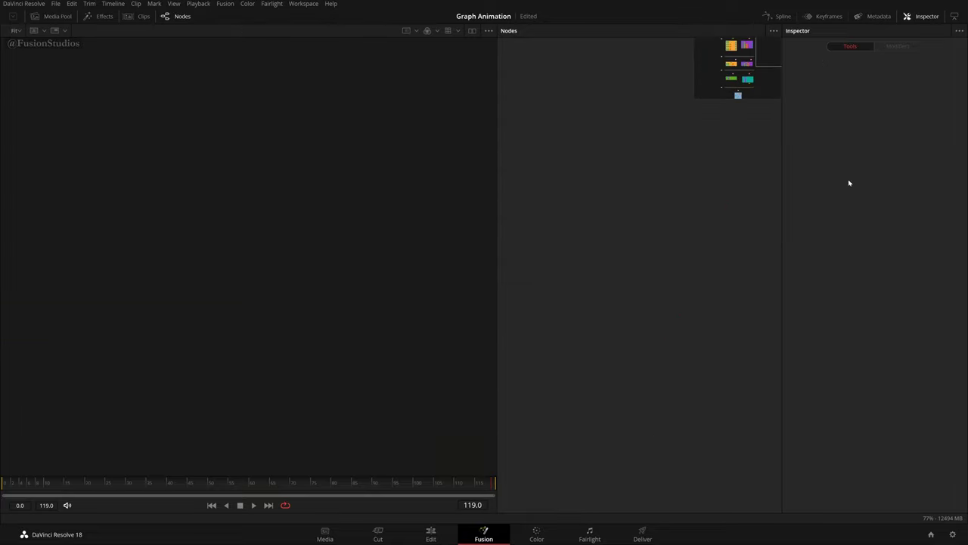
click(745, 90)
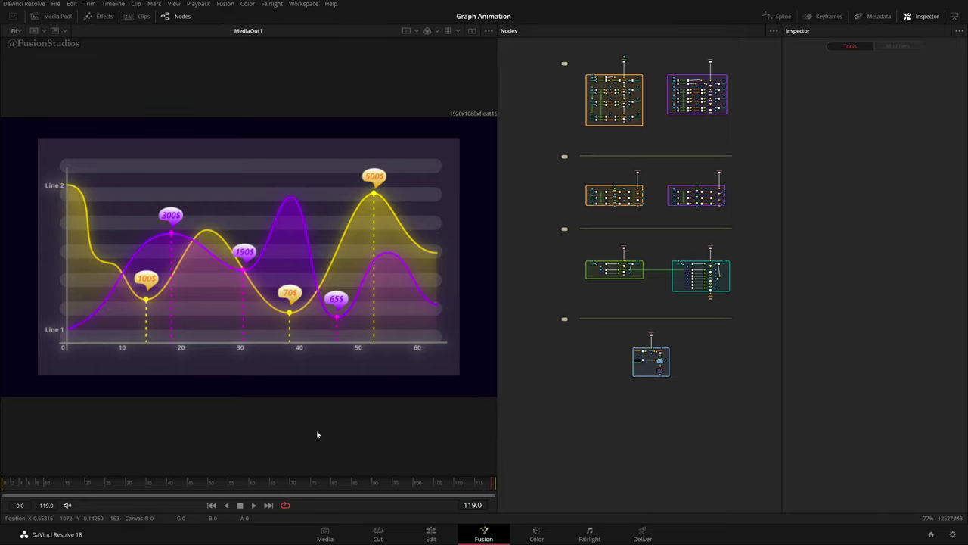
- Show two viewers side by side, display MediaOut1 in the first one too, and select all the finished node groups
click(472, 30)
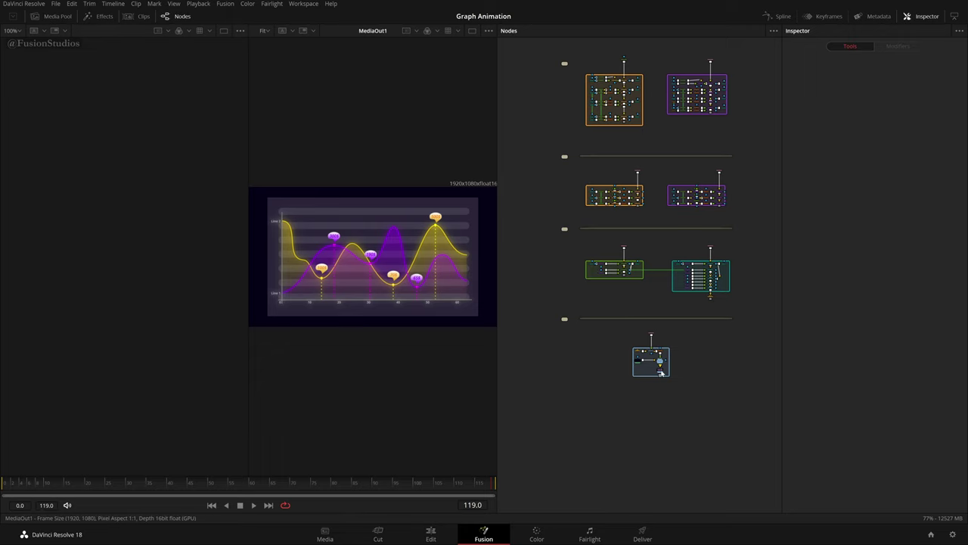
key(1)
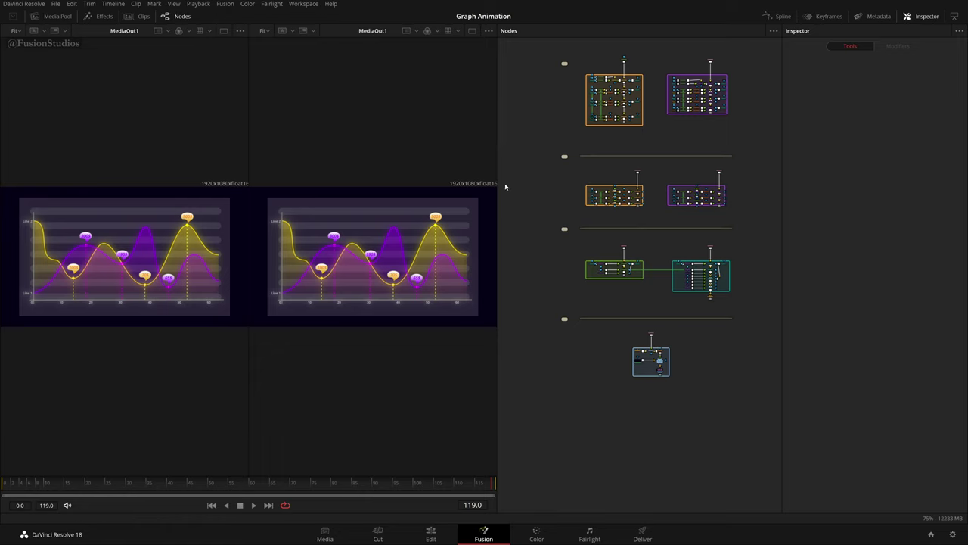
drag(747, 58, 544, 415)
click(714, 399)
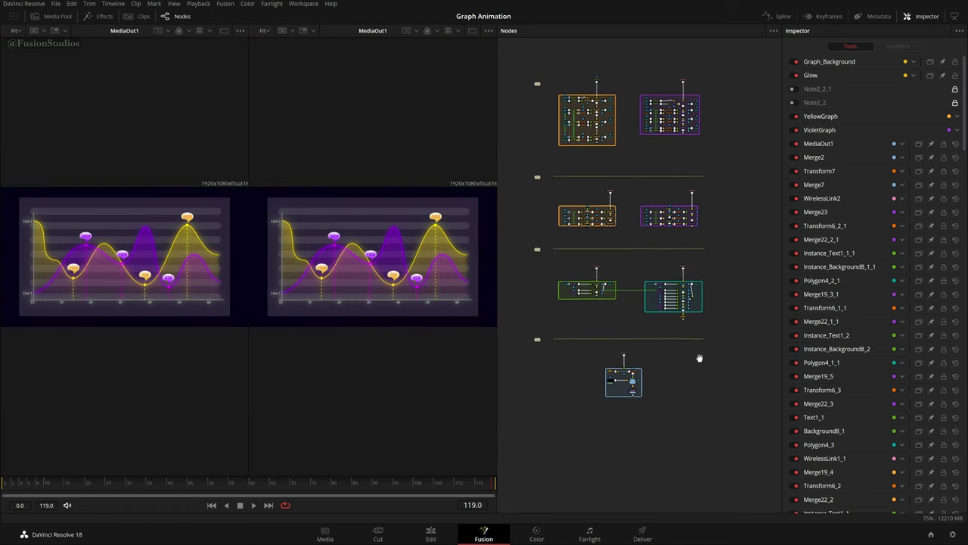
- Open the Select Tool dialog for an empty area of the node graph beside the finished groups and move it aside
drag(689, 274, 607, 291)
drag(697, 210, 637, 242)
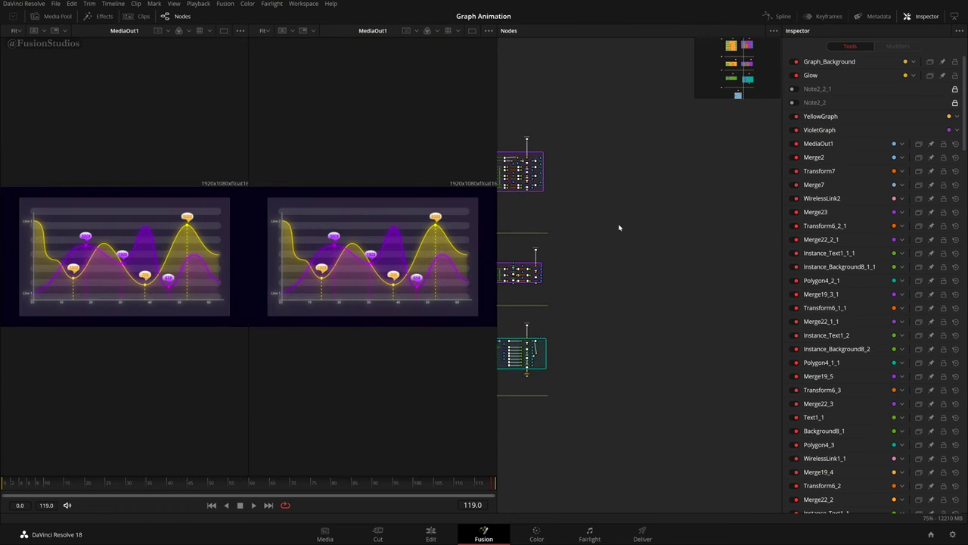
drag(619, 148, 694, 152)
scroll(681, 163, right, 2)
scroll(668, 178, up, 1)
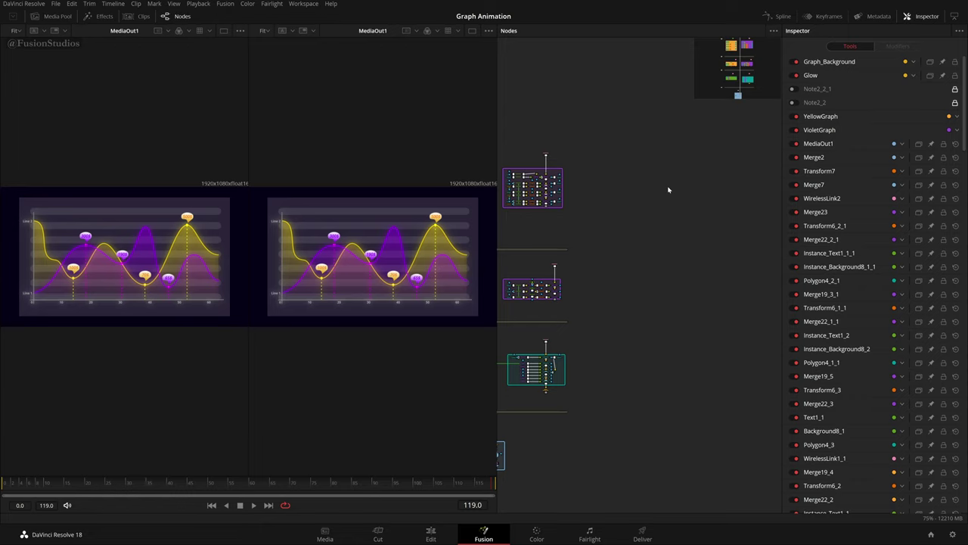
key(shift+space)
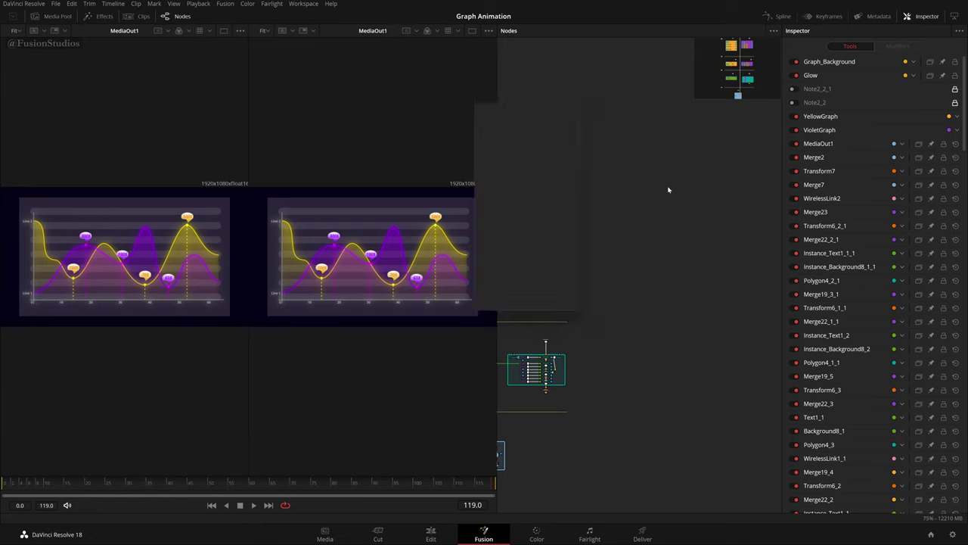
mouse_move(522, 114)
mouse_down()
mouse_move(525, 129)
mouse_move(507, 113)
mouse_move(509, 127)
mouse_up()
- Search the tool list by short abbreviations, trying sg, tr, xf, bg, cc and bc
text(sv)
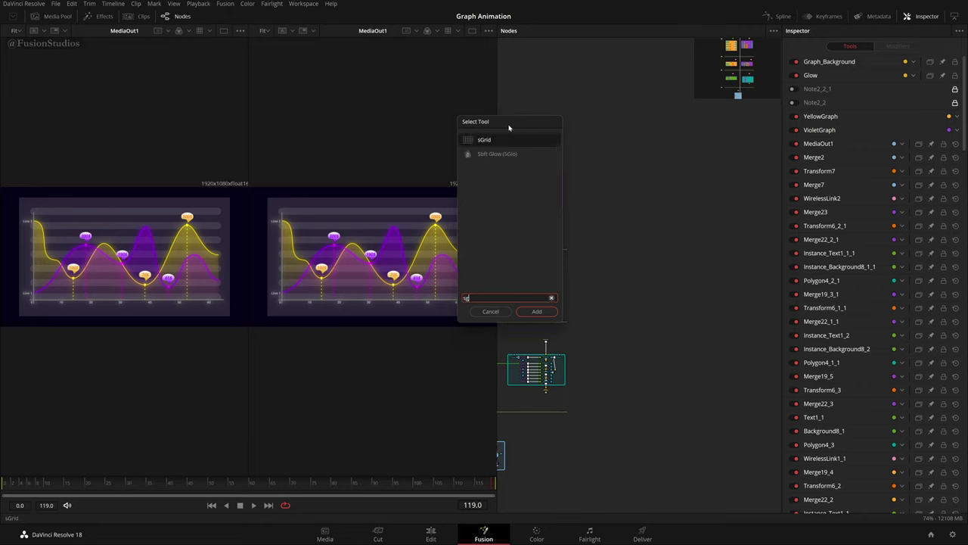
key(BackSpace)
key(BackSpace)
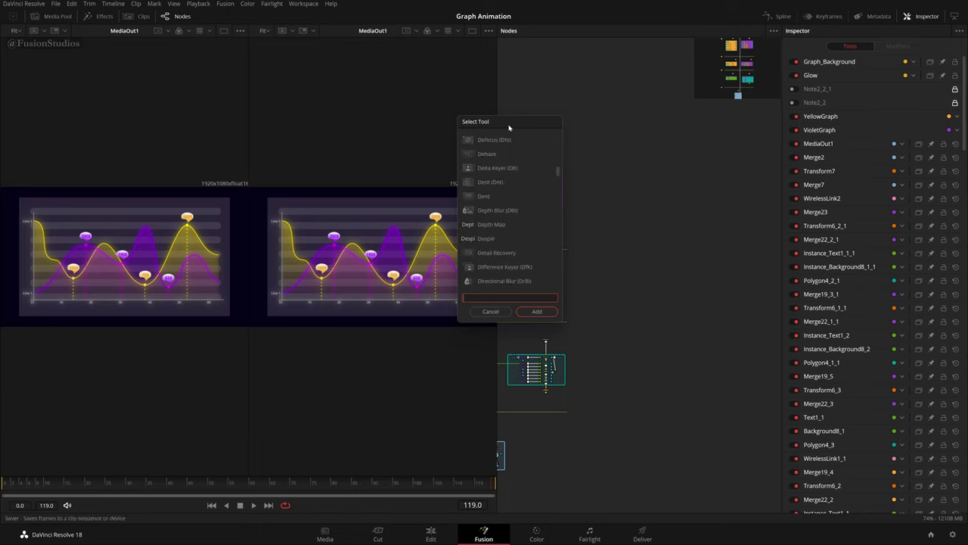
text(tr)
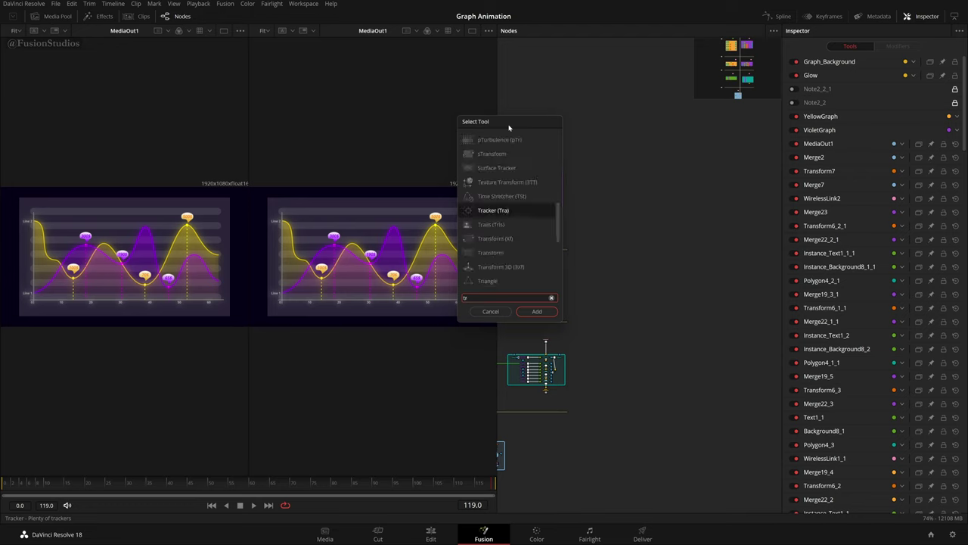
key(BackSpace)
key(BackSpace)
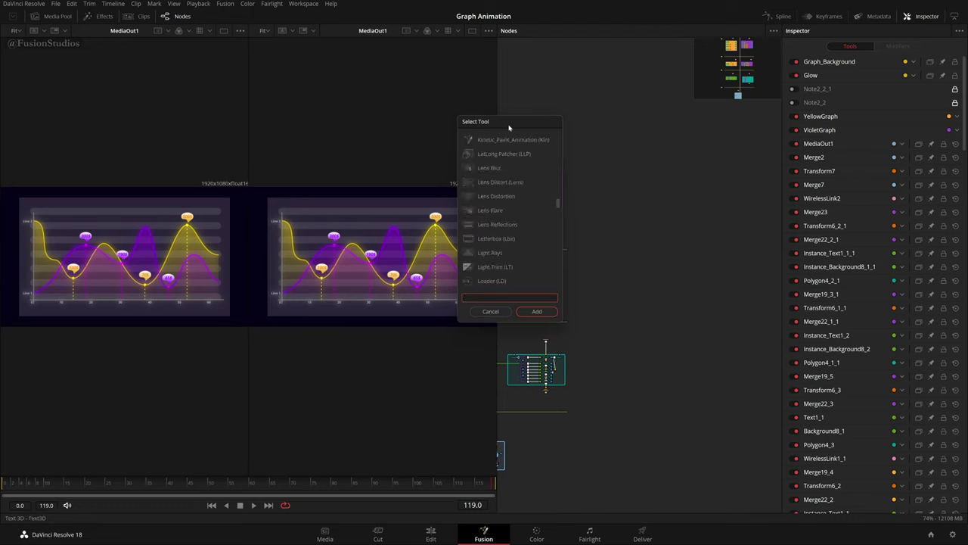
text(xf)
key(BackSpace)
key(BackSpace)
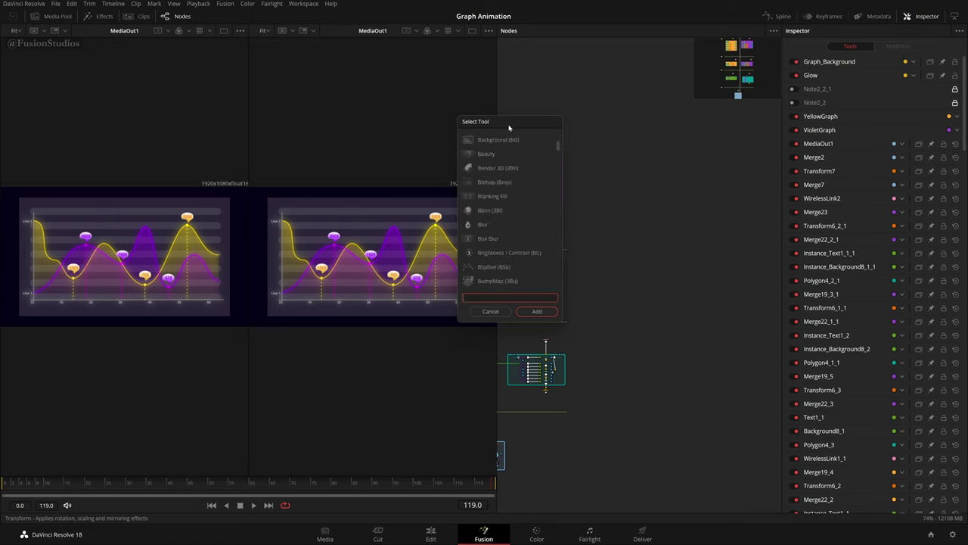
text(bg)
key(BackSpace)
key(BackSpace)
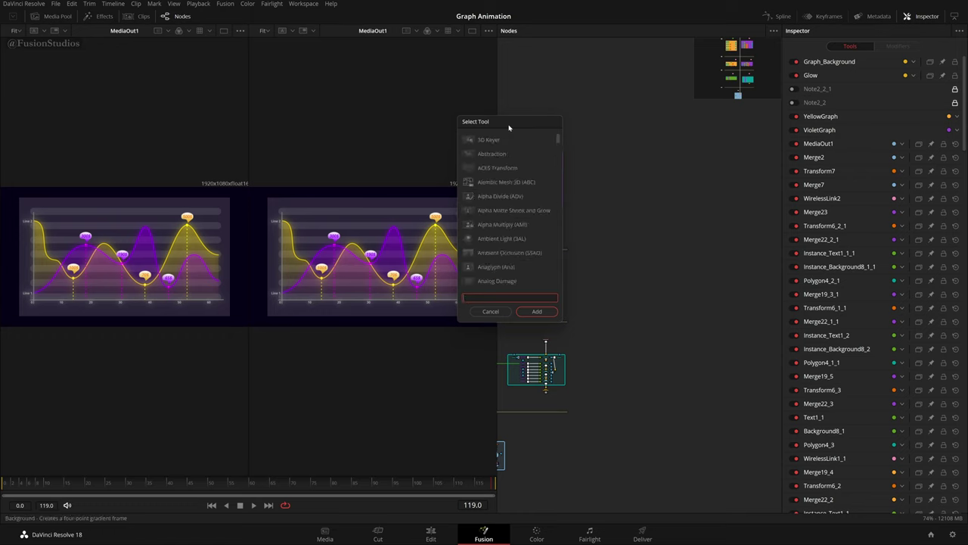
text(cc)
key(BackSpace)
key(BackSpace)
text(bc)
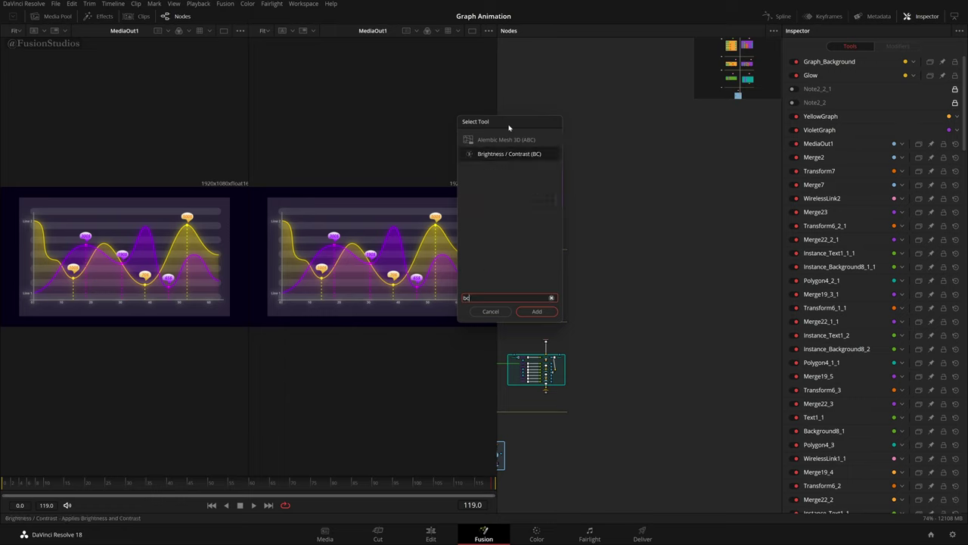
key(BackSpace)
key(BackSpace)
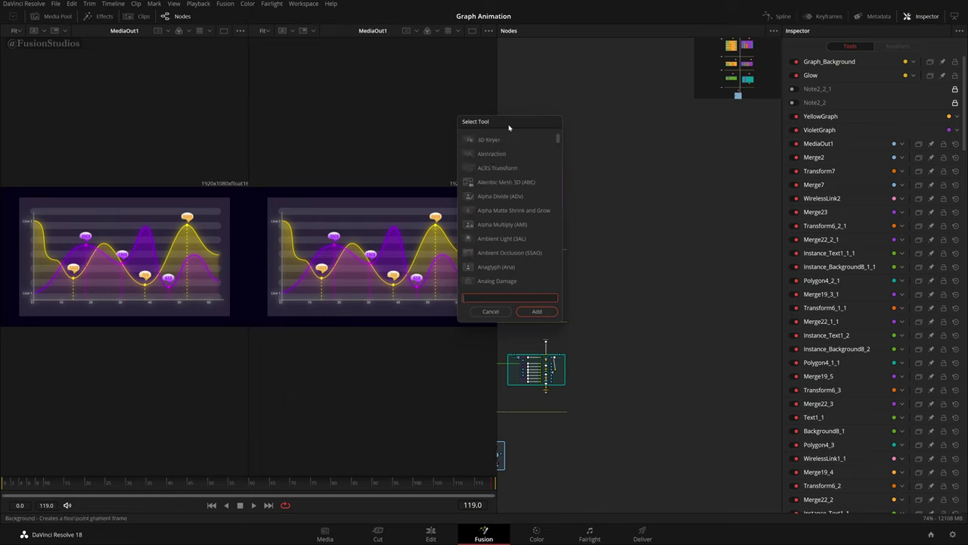
- Find the Background tool with bg and add a Background node in the empty area of the node graph
text(bg)
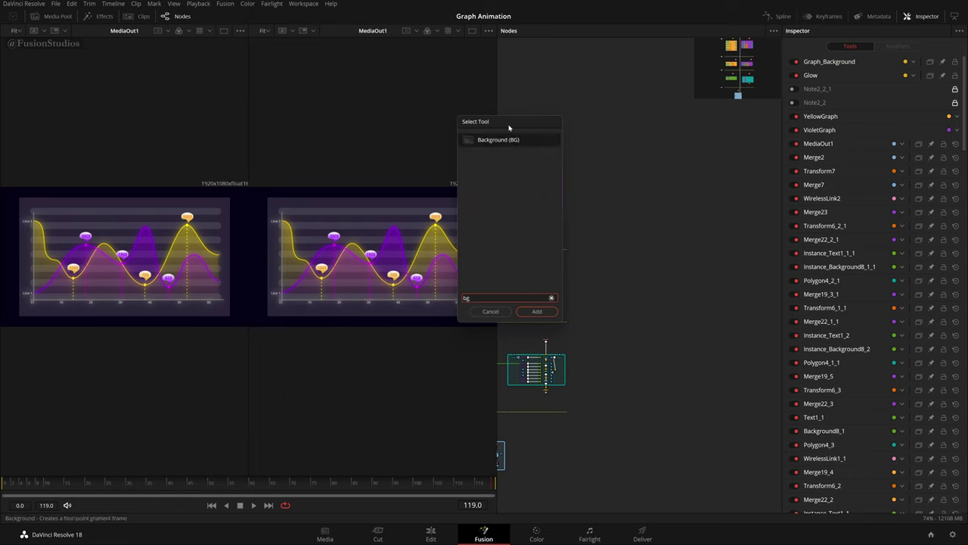
key(Return)
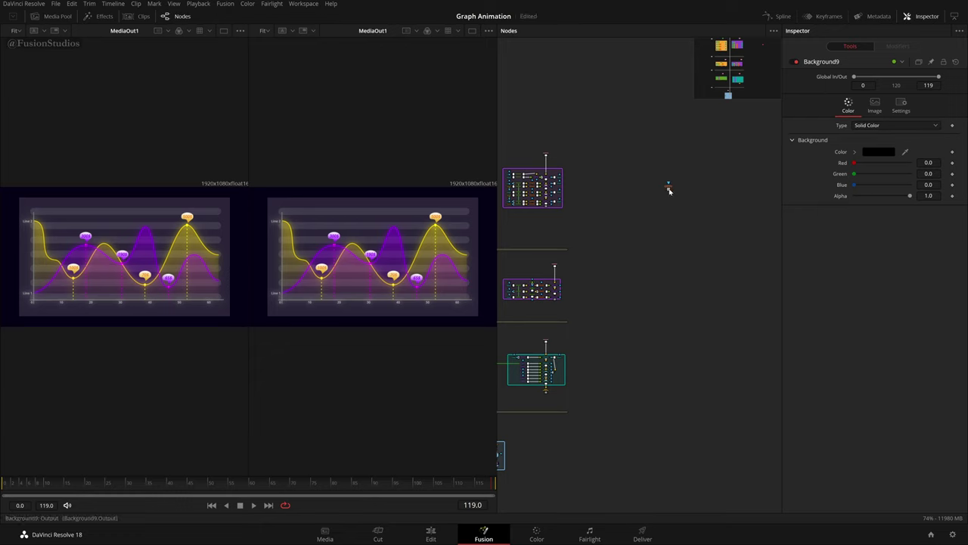
scroll(674, 193, up, 3)
scroll(646, 172, up, 4)
scroll(655, 174, down, 3)
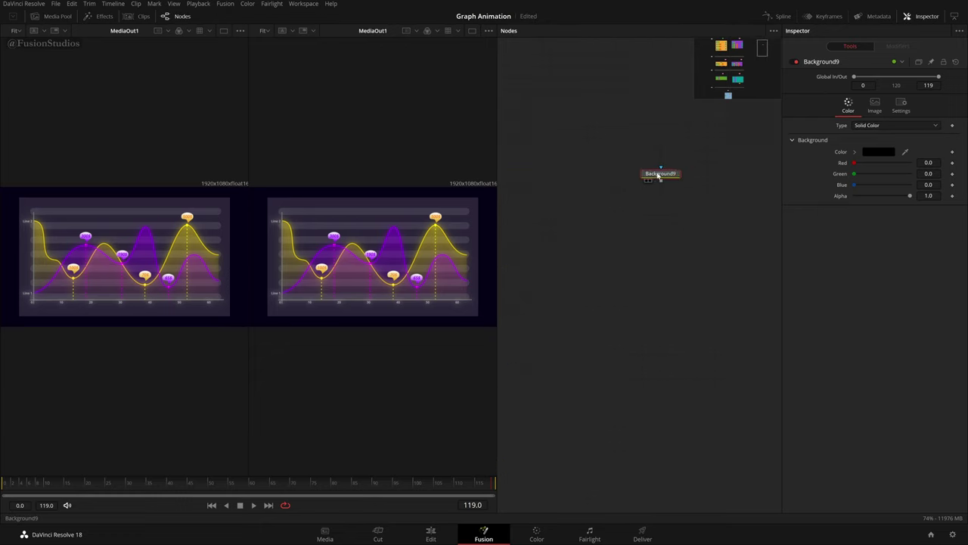
scroll(658, 175, up, 1)
scroll(663, 186, up, 1)
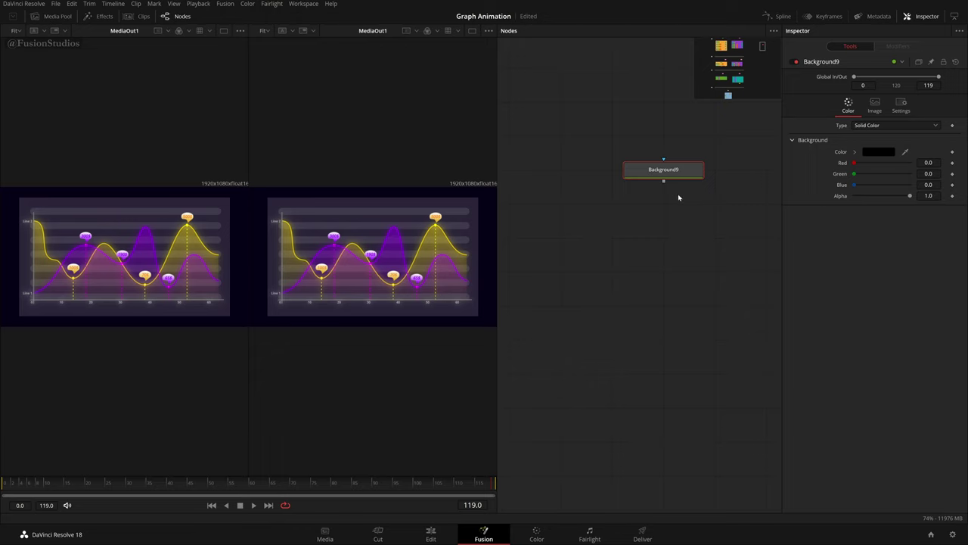
drag(677, 194, 633, 237)
scroll(662, 198, down, 2)
scroll(707, 230, down, 2)
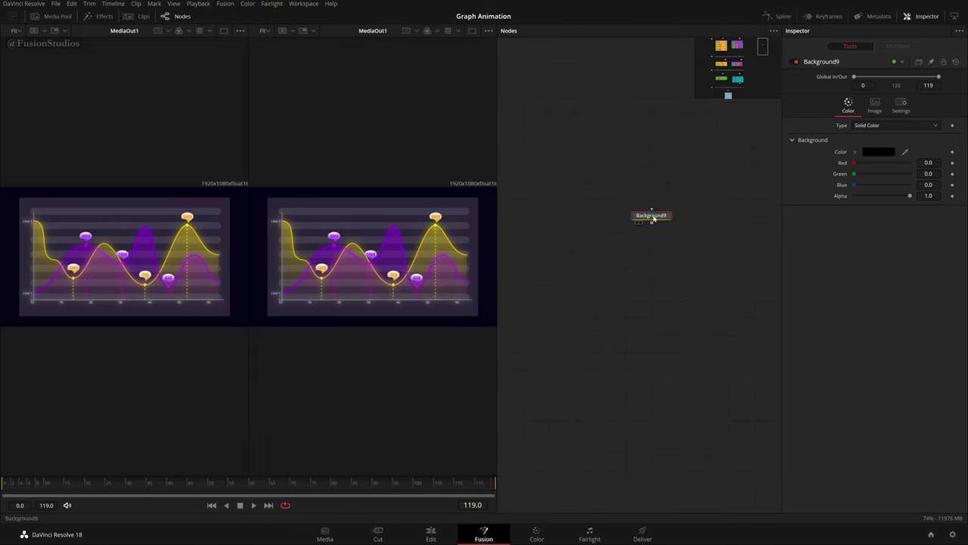
mouse_move(654, 219)
mouse_down()
mouse_move(684, 202)
mouse_move(629, 202)
mouse_move(654, 218)
mouse_up()
right_click(647, 188)
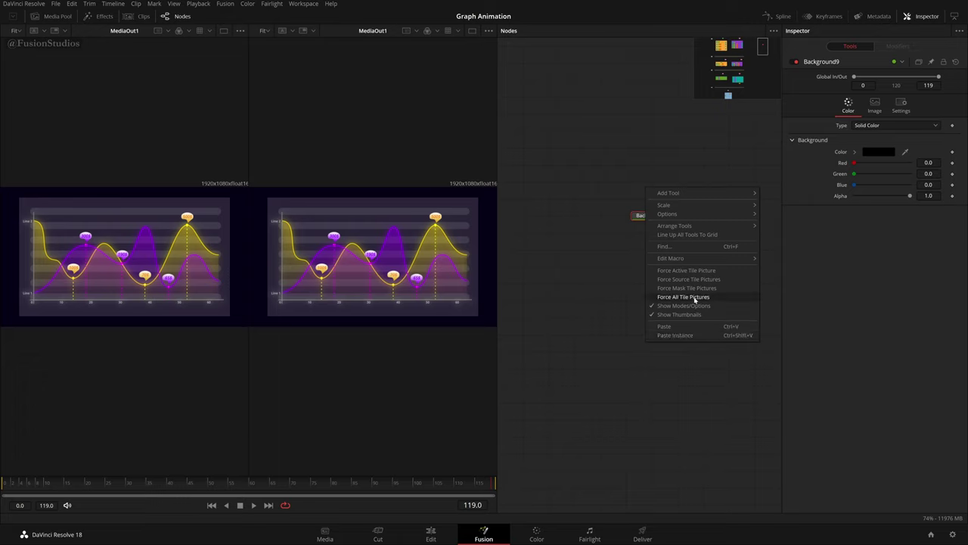
click(647, 119)
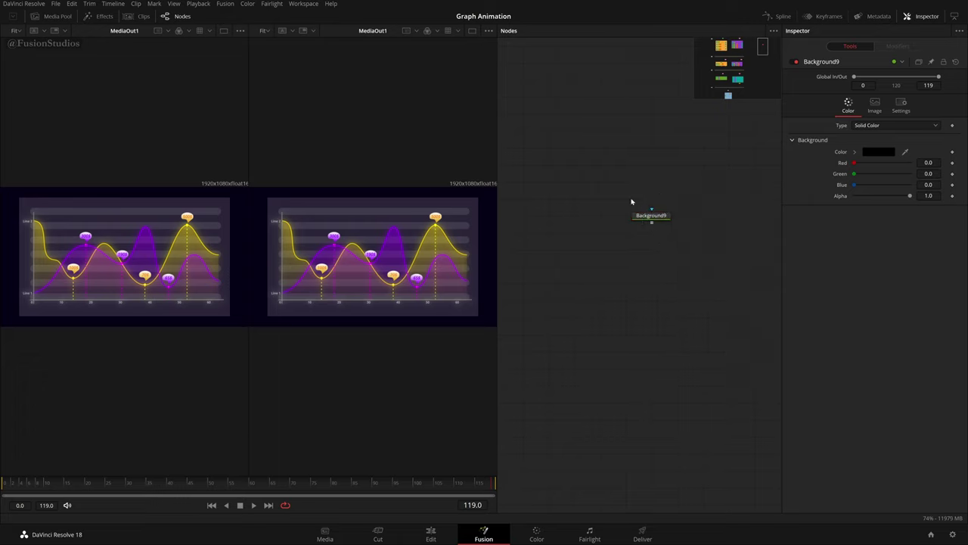
right_click(599, 151)
click(572, 151)
- Display the new Background node in the second viewer, next to the finished graph
mouse_move(661, 220)
mouse_down()
mouse_move(515, 218)
mouse_move(668, 213)
mouse_up()
key(2)
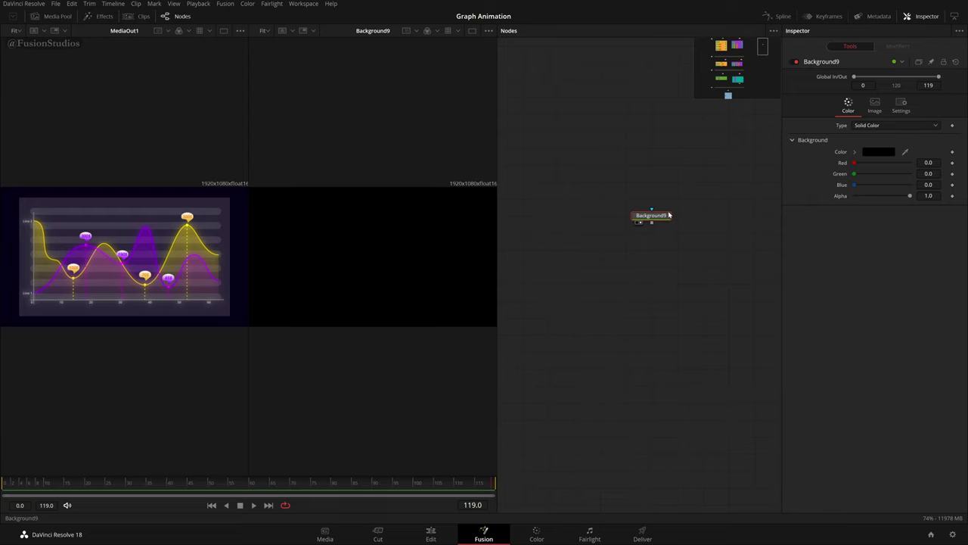
key(2)
key(2)
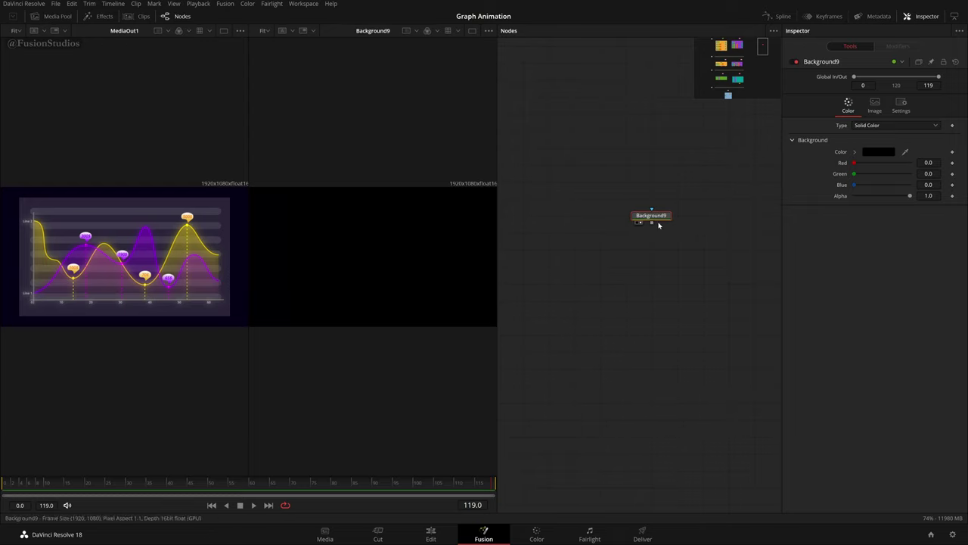
- Set the Background node's colour to dark navy #000016, starting from a screen sample of the finished graph's backdrop
click(880, 152)
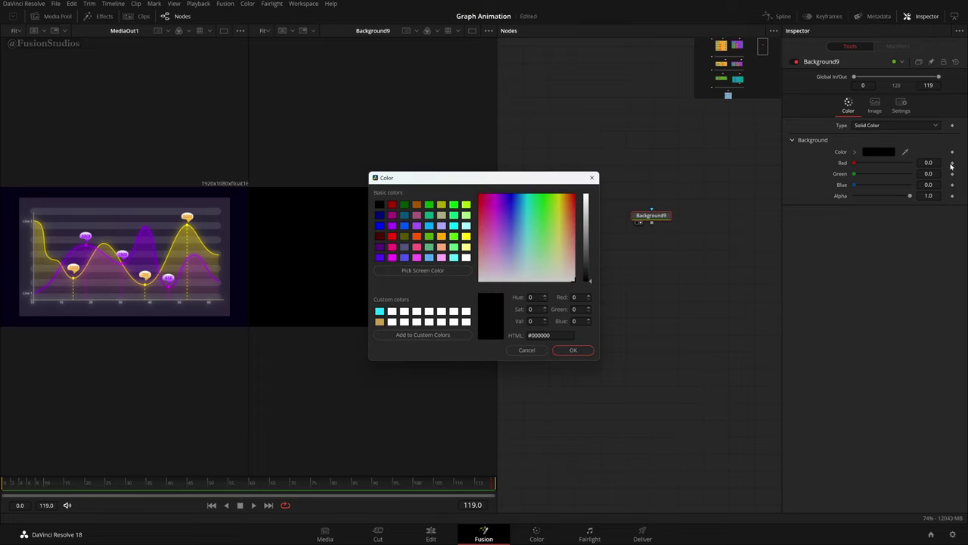
drag(478, 177, 508, 162)
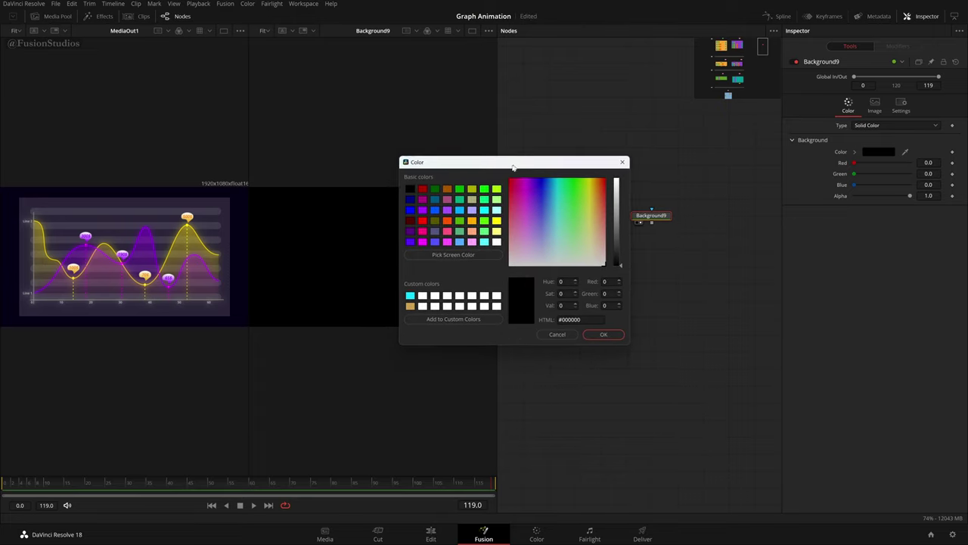
click(451, 255)
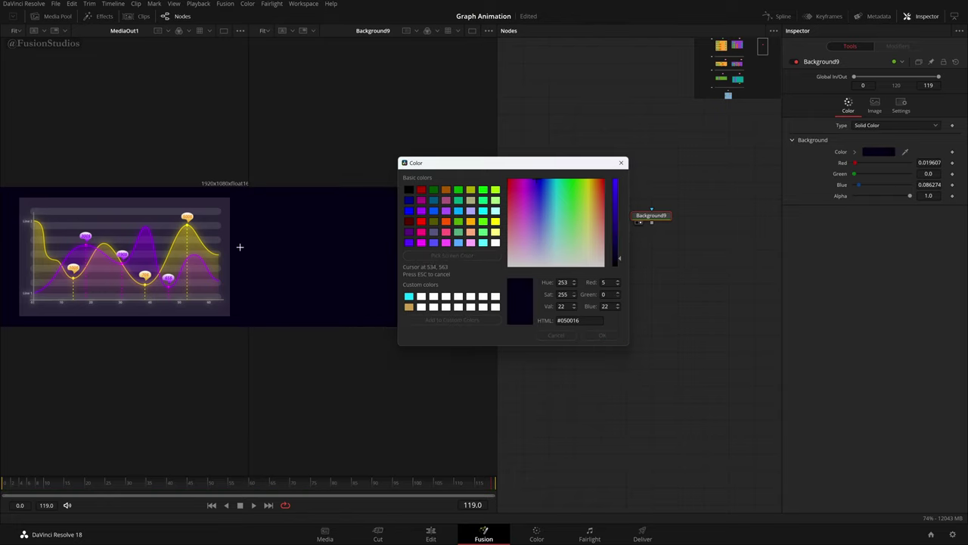
click(246, 250)
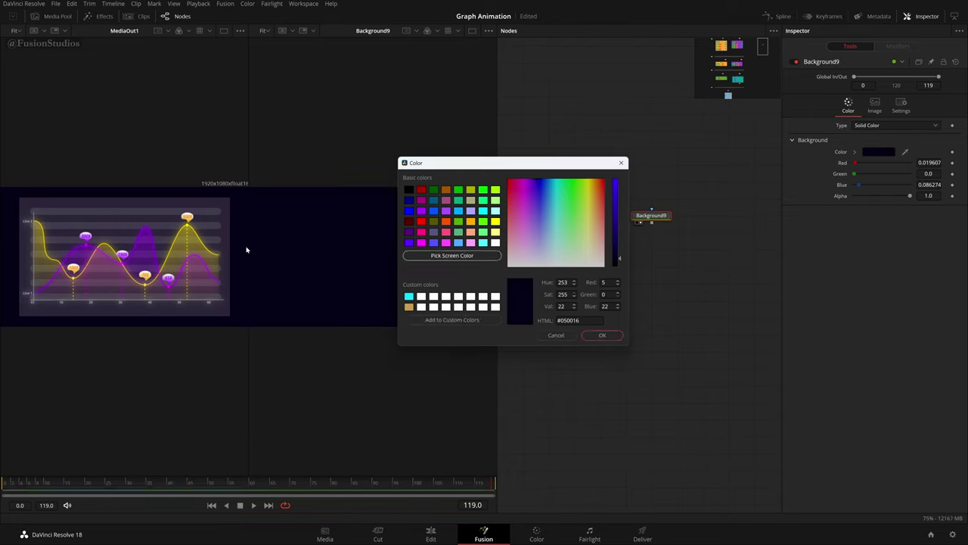
click(602, 336)
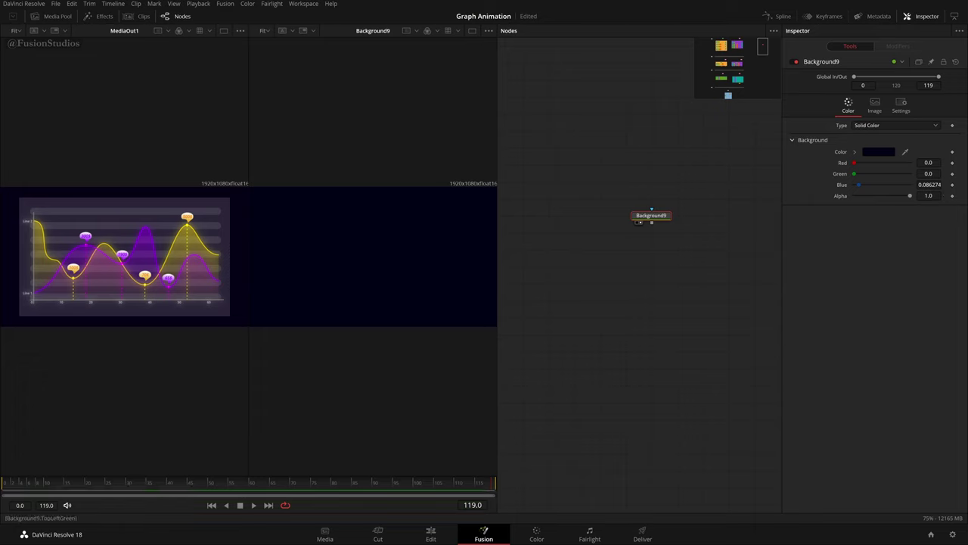
click(875, 155)
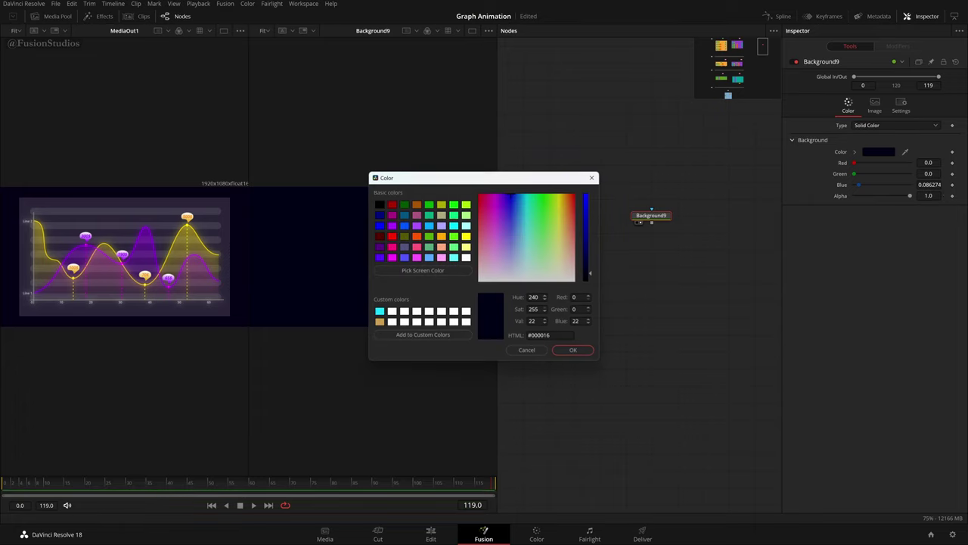
click(574, 348)
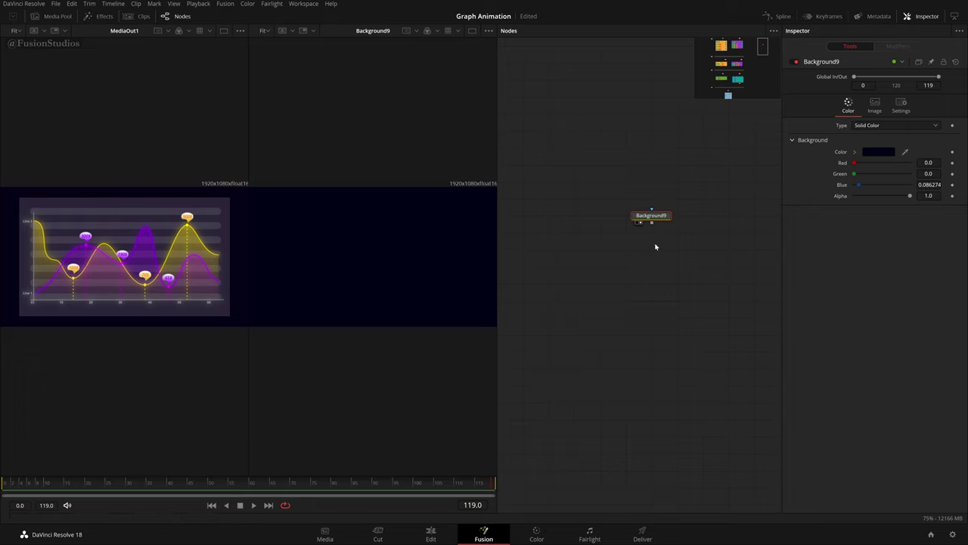
- Add a second Background merged over the navy one, placing the Merge below the navy Background and the new Background beside the Merge
key(shift+space)
text(bg)
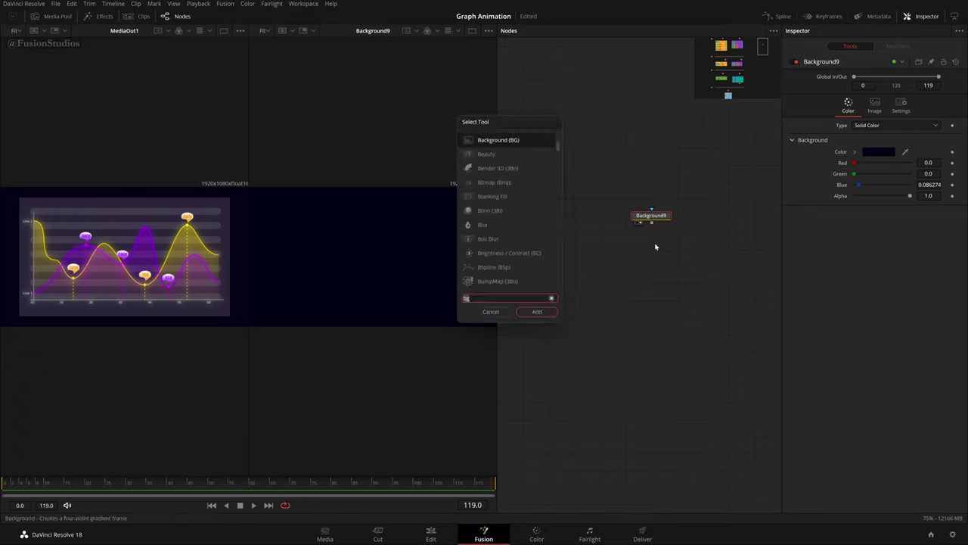
key(Return)
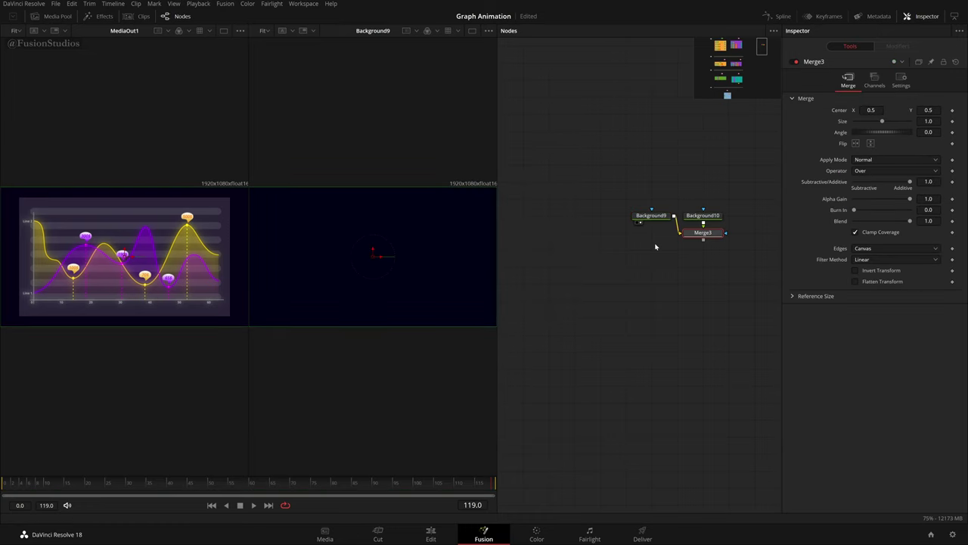
drag(716, 234, 665, 251)
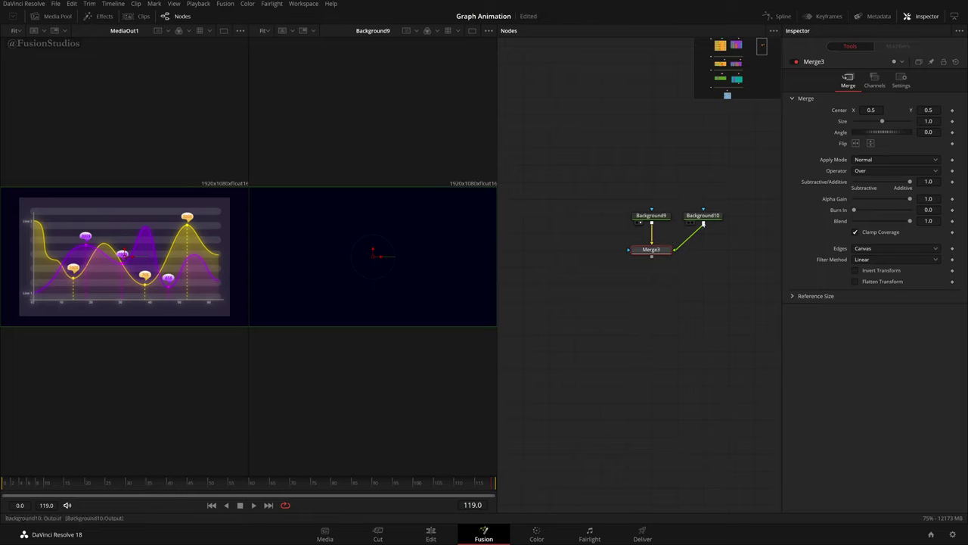
drag(712, 215, 713, 248)
- Display the Merge node's output in the second viewer, reposition the small node group and select the new black Background
click(646, 217)
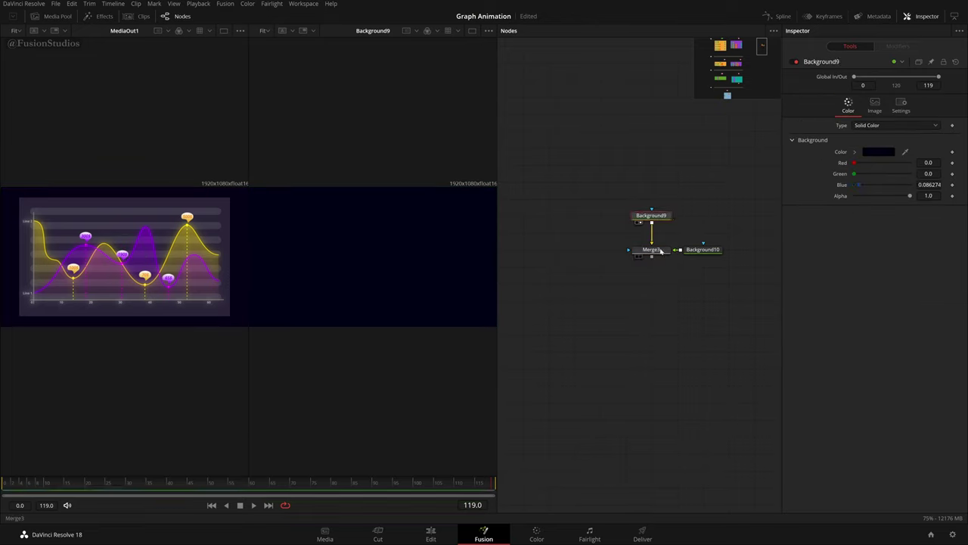
click(652, 250)
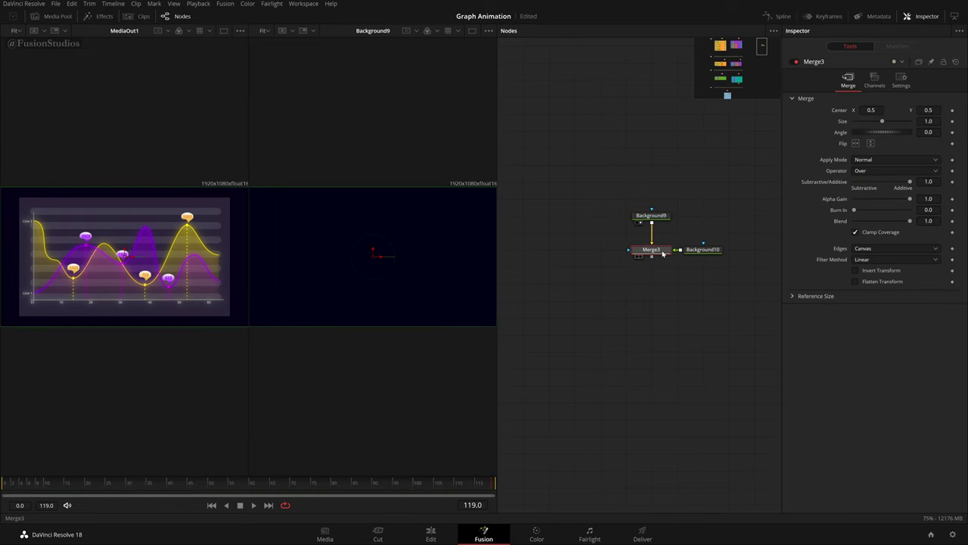
drag(700, 250, 426, 244)
drag(662, 258, 445, 240)
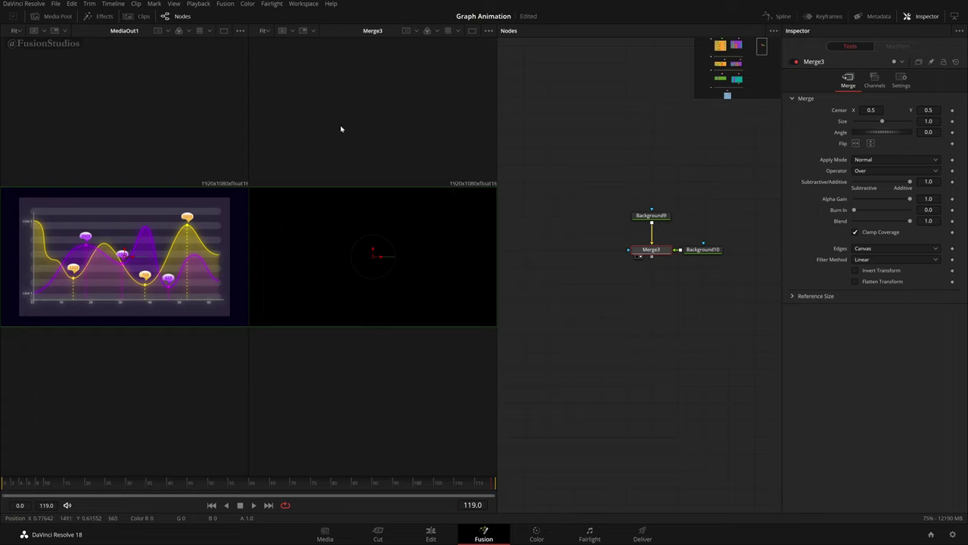
click(537, 346)
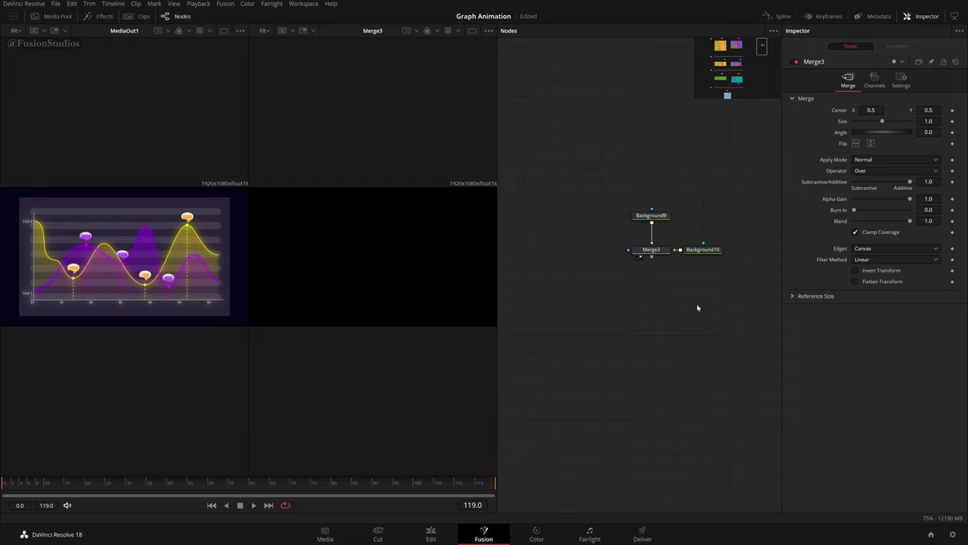
drag(659, 262, 612, 268)
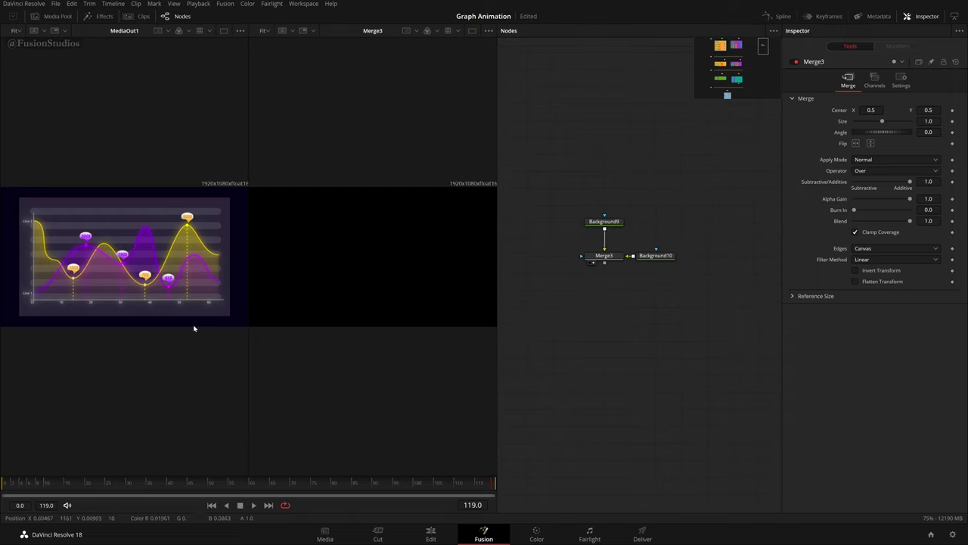
click(656, 256)
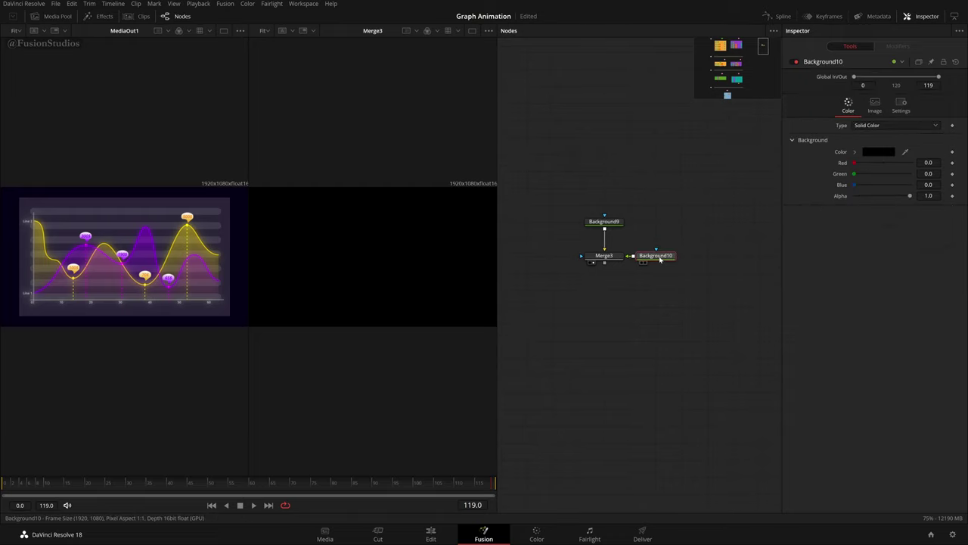
key(shift+space)
text(bg)
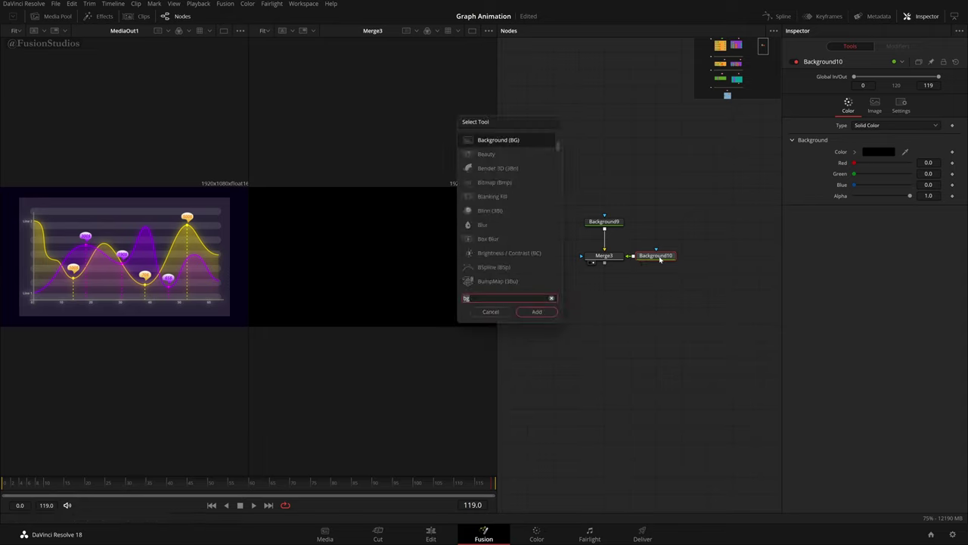
key(BackSpace)
key(BackSpace)
text(rcdt)
key(BackSpace)
key(BackSpace)
text(rct)
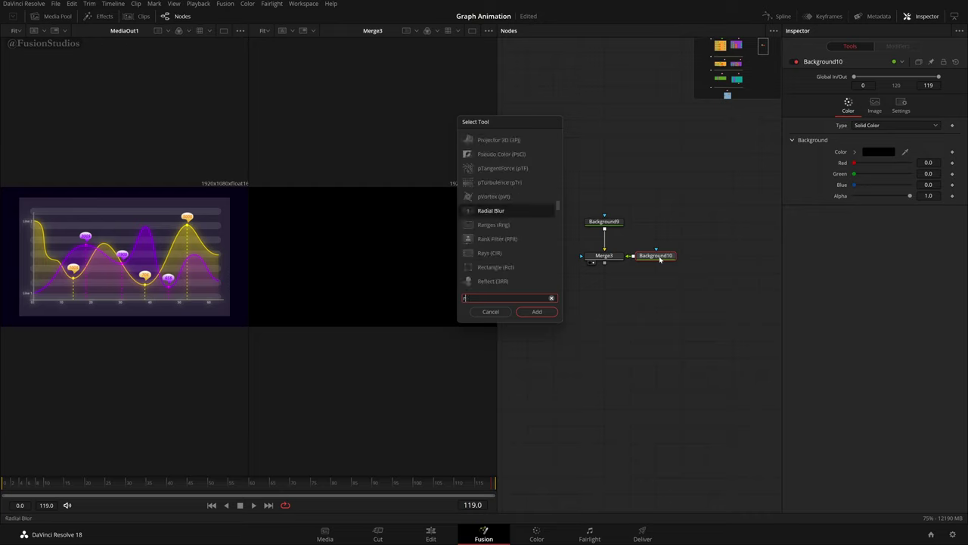
key(BackSpace)
key(BackSpace)
text(ct)
click(501, 312)
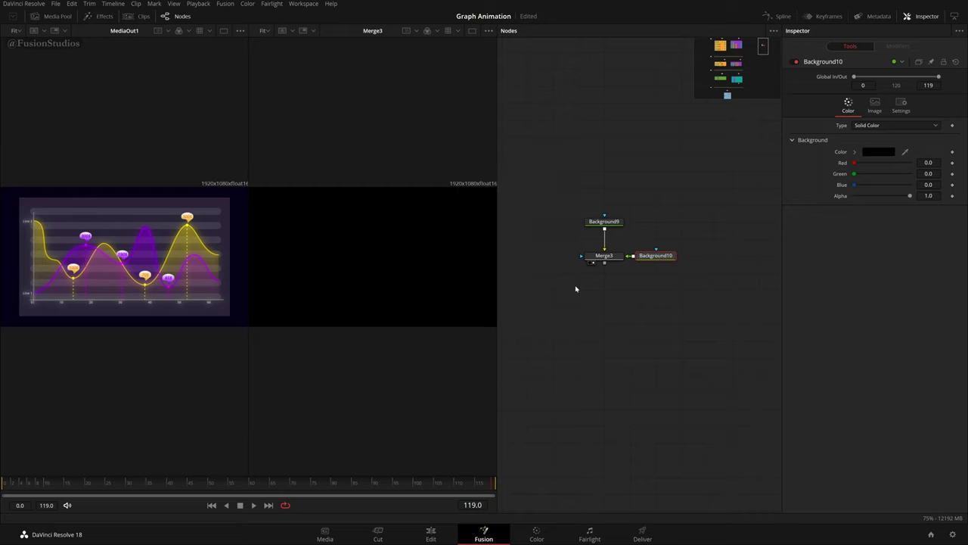
- Add a Rectangle as the black Background's effect mask, choosing it from the second viewer
right_click(370, 263)
mouse_move(405, 406)
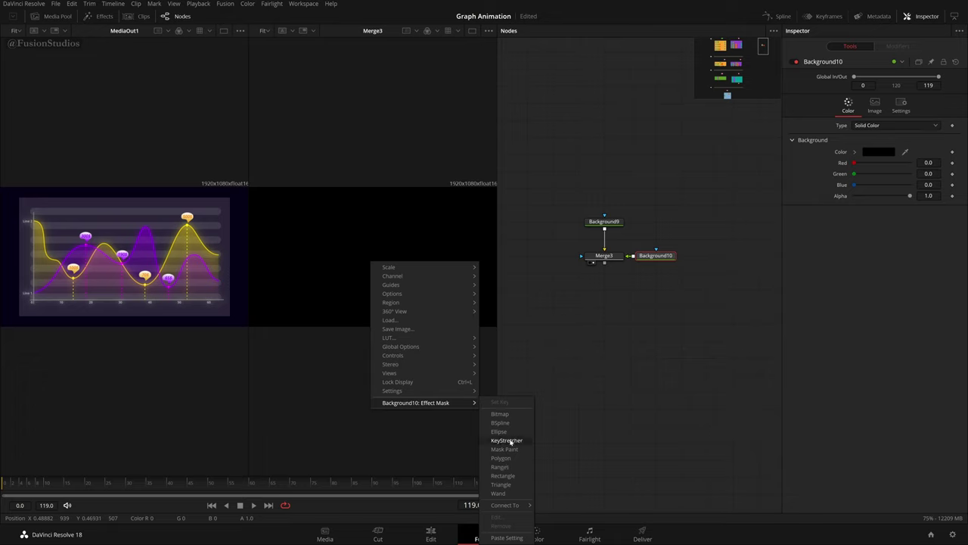
click(511, 476)
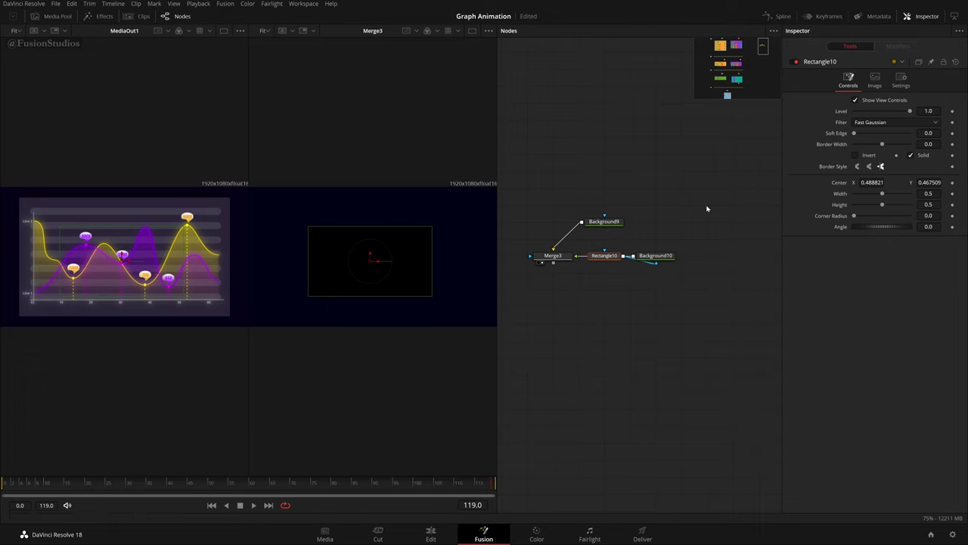
- Try adding a Triangle mask to the Rectangle mask and reshape it by moving its apex
right_click(451, 294)
mouse_move(512, 437)
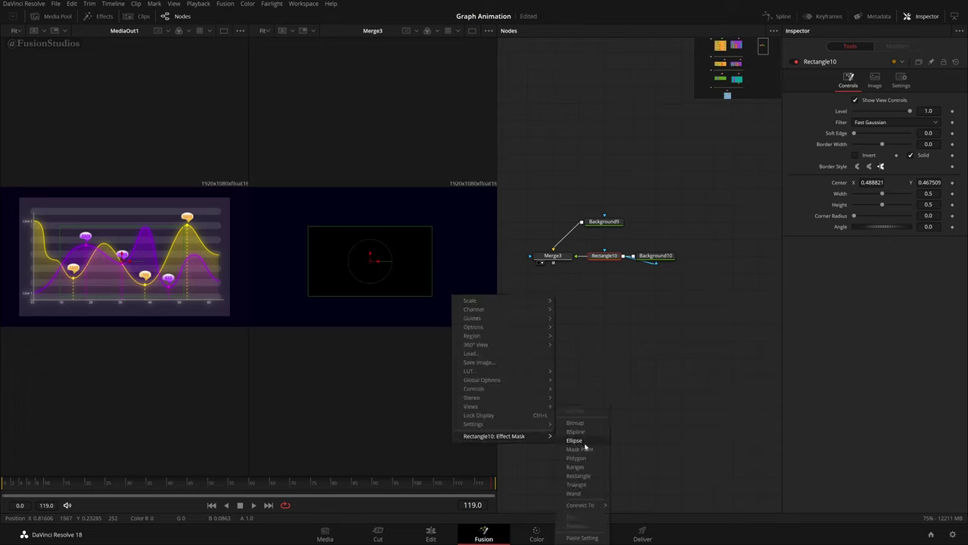
click(543, 438)
right_click(447, 308)
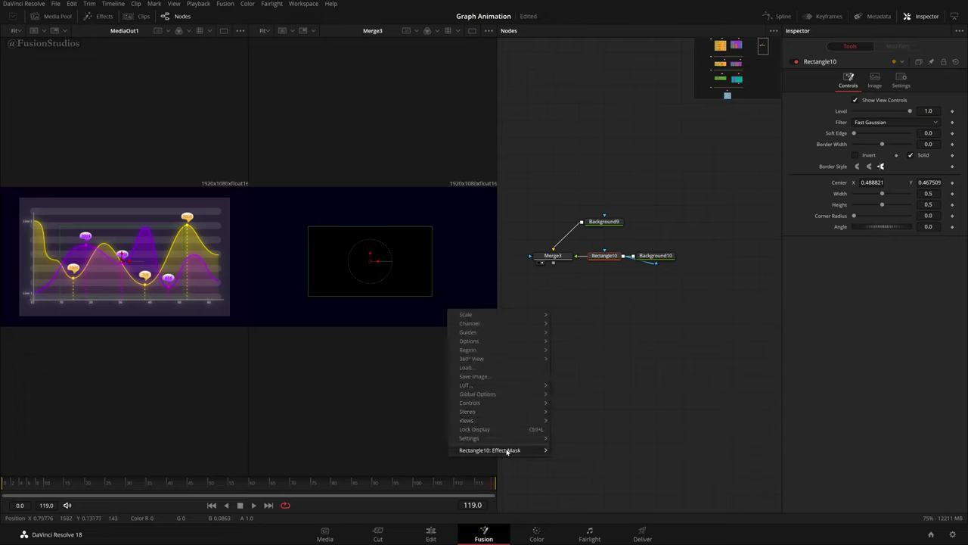
mouse_move(507, 451)
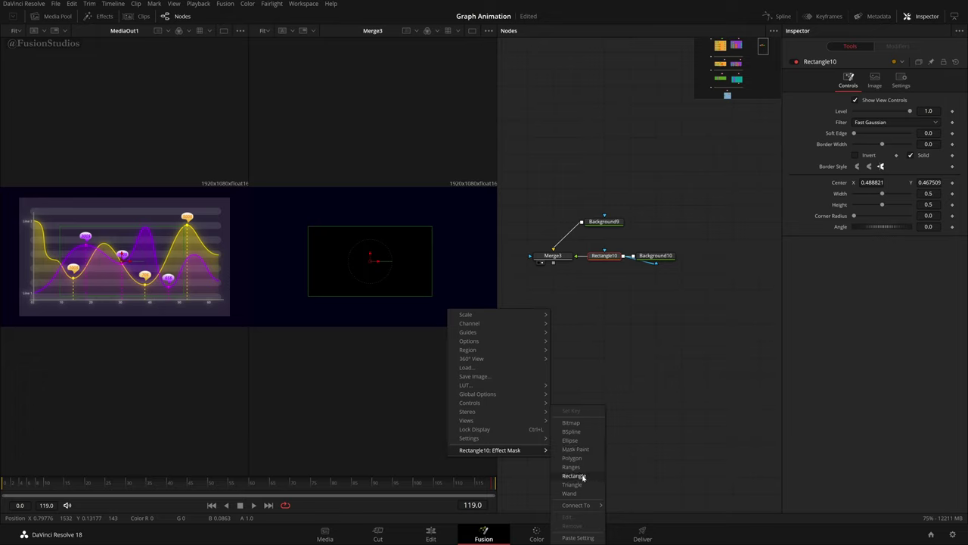
click(579, 484)
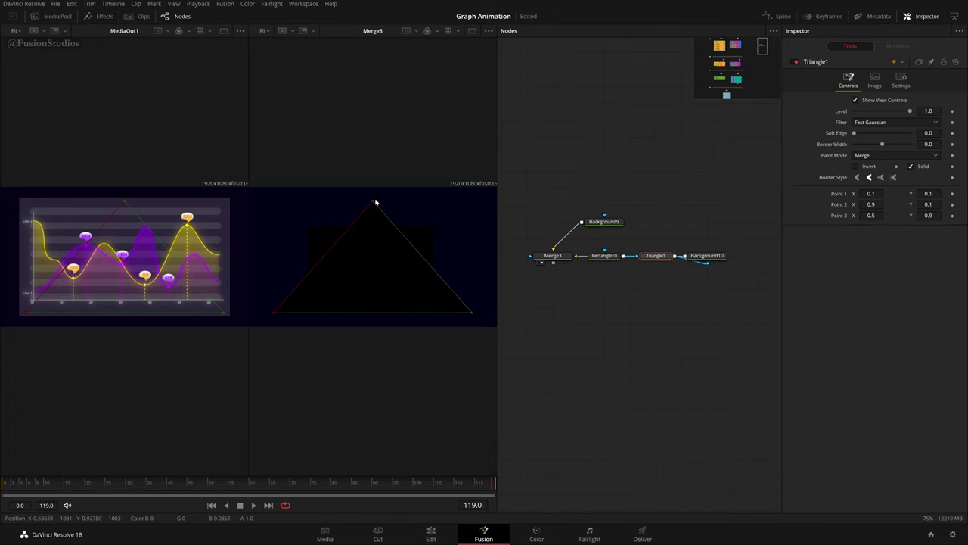
drag(375, 202, 434, 271)
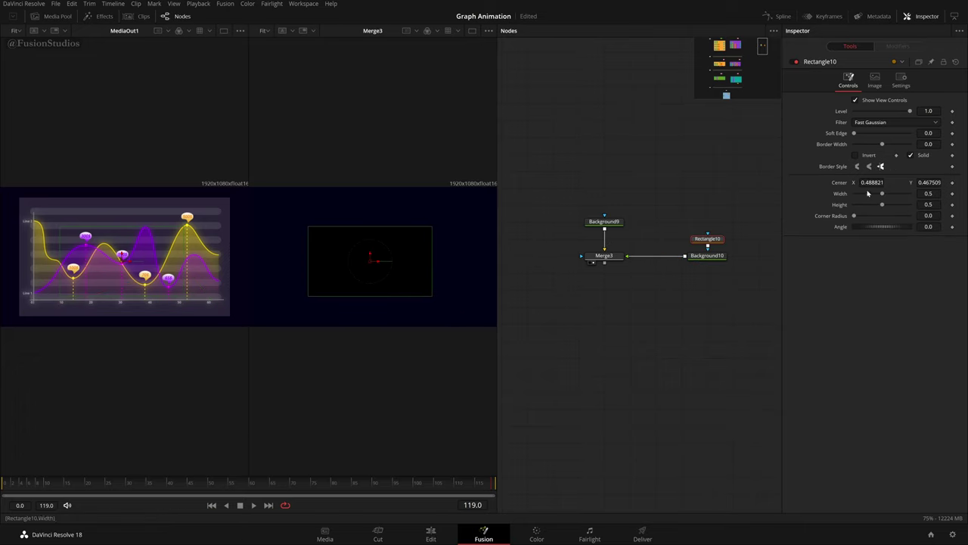
- Set the Rectangle mask's center to X 0.5 and Y 0.5
double_click(870, 182)
text(0.5)
key(Tab)
text(0.5)
key(Tab)
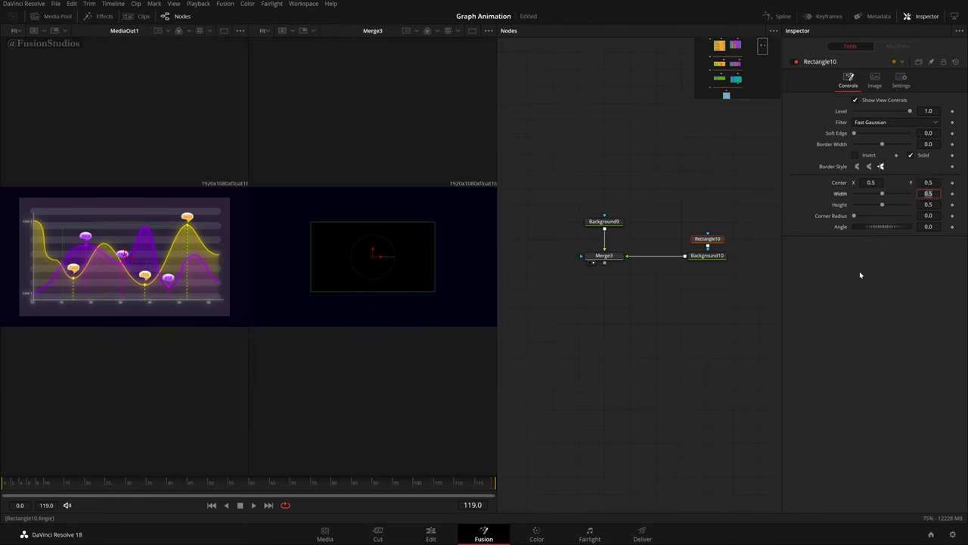
click(860, 277)
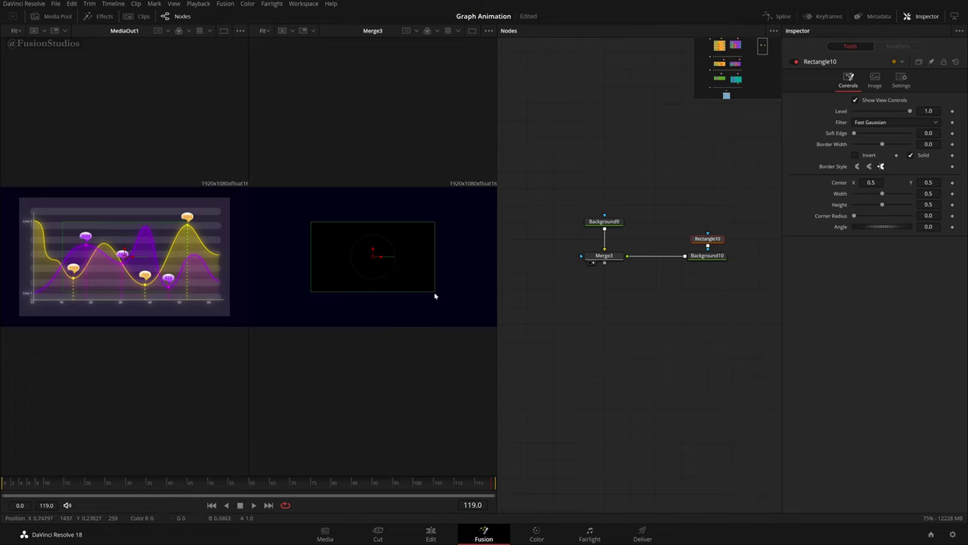
- Enlarge the Rectangle mask in the viewer to about 0.85 wide and 0.85 high, matching the finished graph's panel
drag(435, 295, 464, 317)
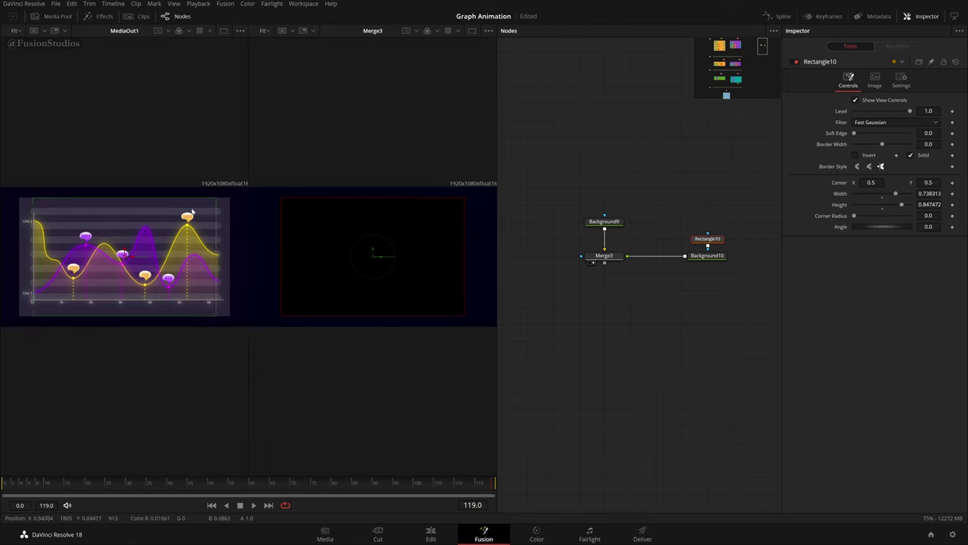
drag(463, 318, 477, 318)
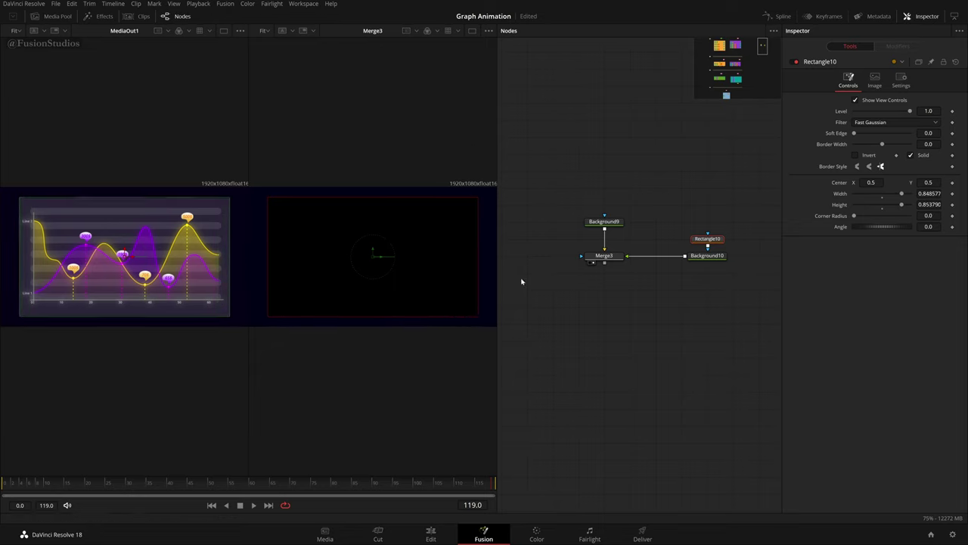
click(711, 333)
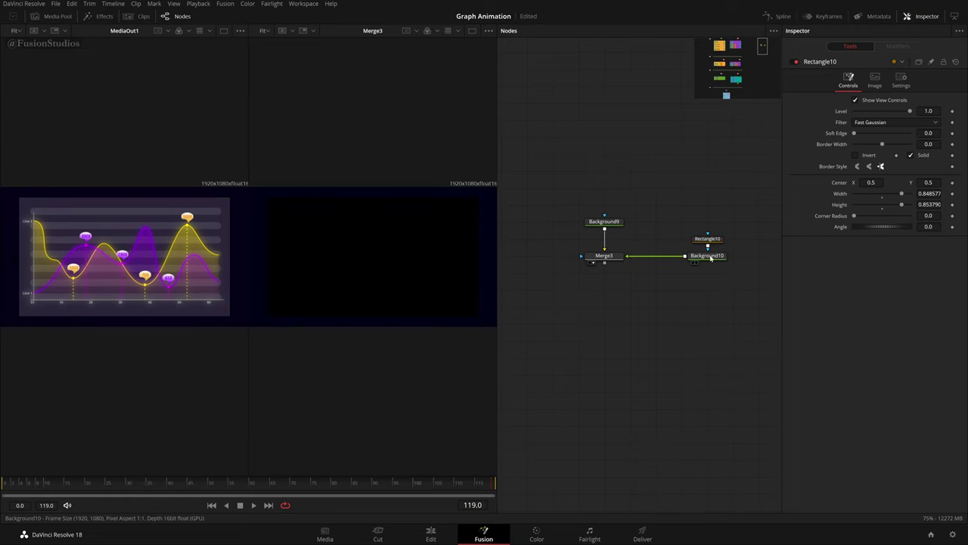
- Set the masked Background's colour to a dark grey of about 0.12 in red, green and blue
click(711, 258)
click(879, 151)
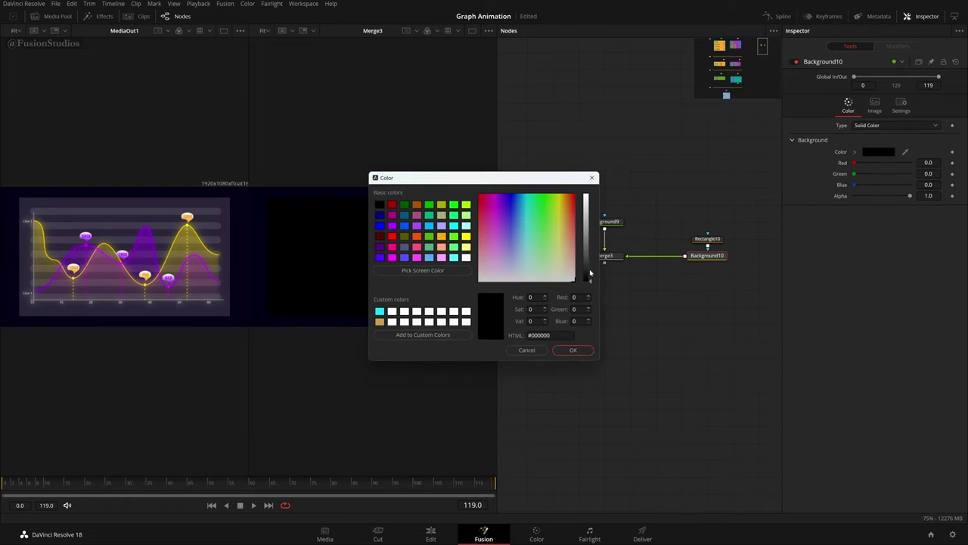
click(591, 271)
drag(591, 271, 591, 273)
click(588, 352)
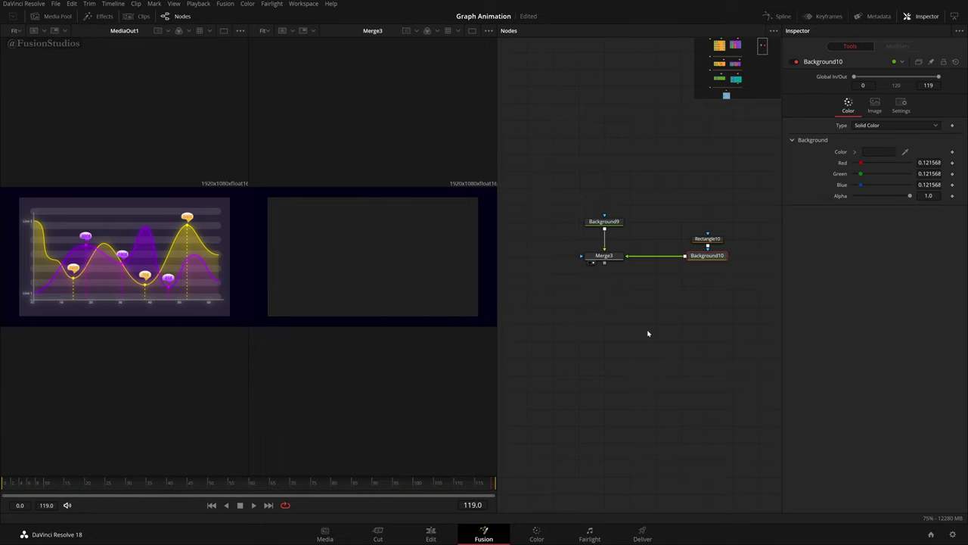
- Lower the Rectangle mask's level to 0.1 to make the panel more transparent
click(708, 239)
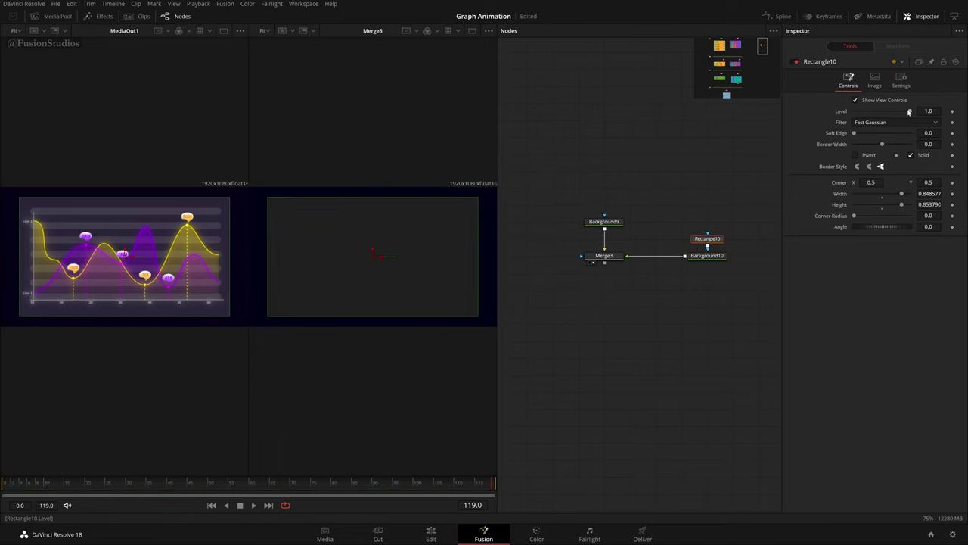
drag(910, 111, 874, 111)
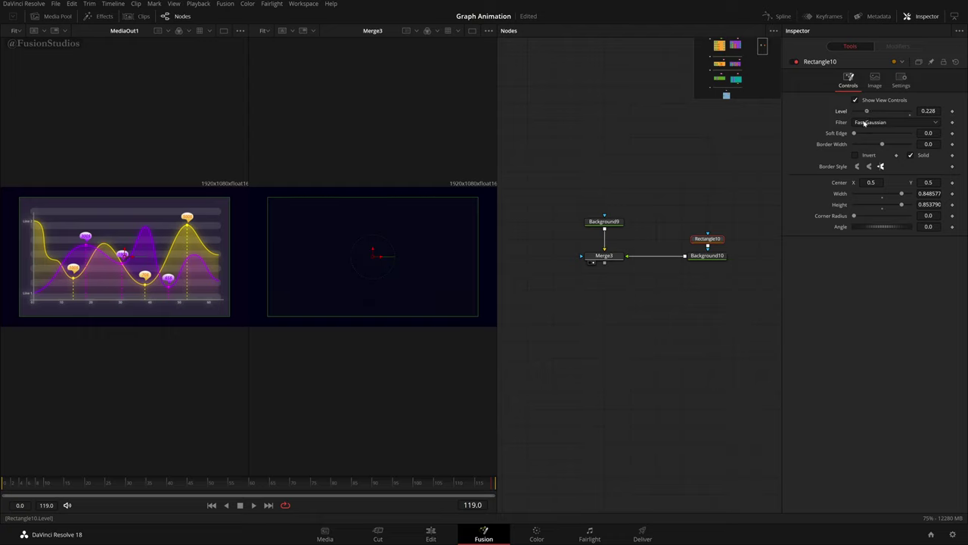
double_click(928, 111)
text(0.1)
key(Tab)
- Lighten the panel Background's grey to about 0.37 and set its Rectangle mask's level to about 0.4
click(693, 256)
click(873, 152)
drag(591, 272, 610, 250)
click(573, 350)
click(707, 241)
drag(864, 112, 877, 112)
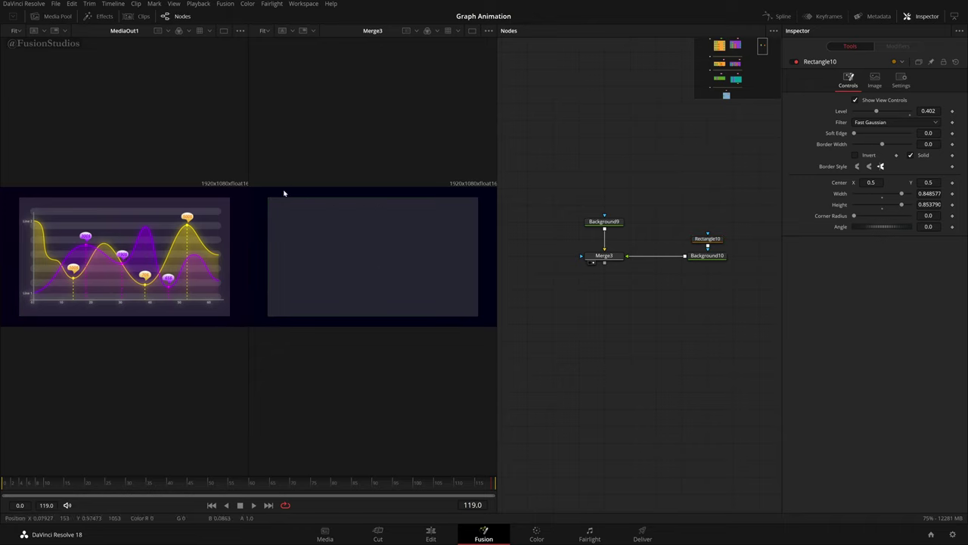
- Move the panel Background and its Rectangle mask together closer to the Merge node
drag(698, 291, 689, 262)
drag(730, 225, 682, 230)
click(597, 271)
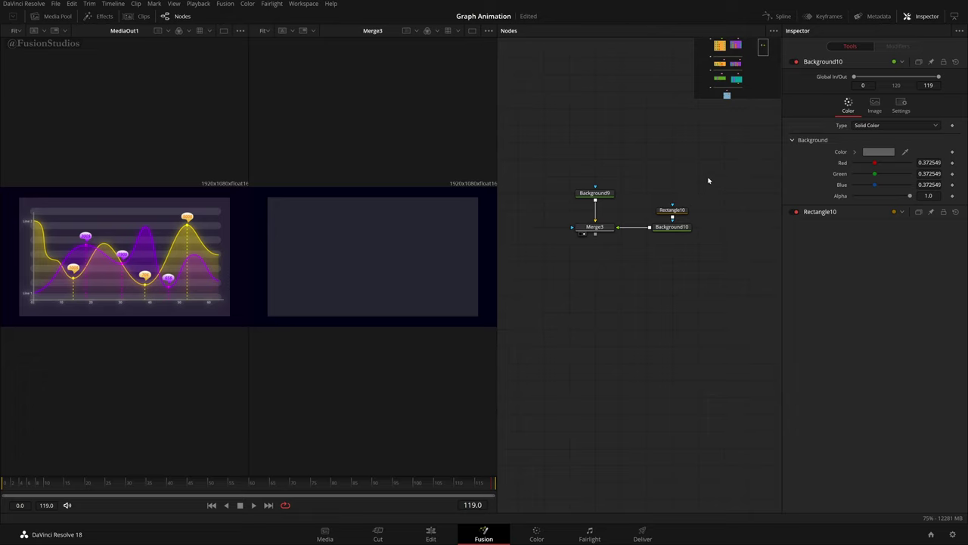
- Duplicate the panel Background with its Rectangle mask and place the copies below the originals
drag(702, 170, 656, 286)
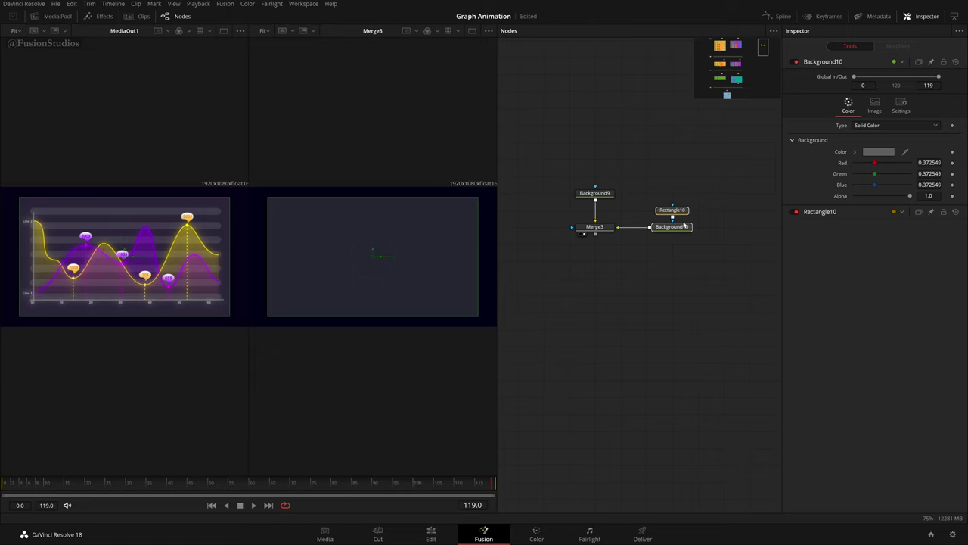
click(665, 282)
key(ctrl+v)
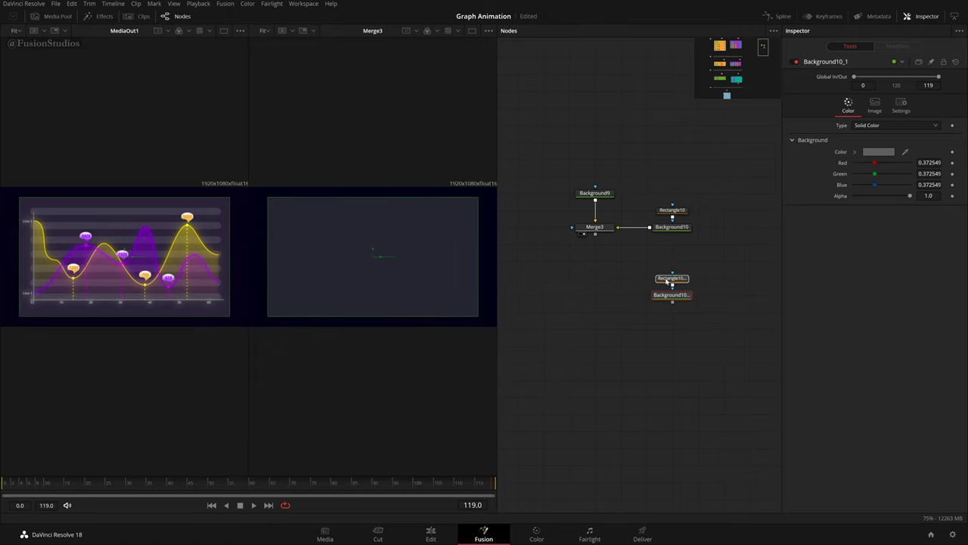
- Merge the duplicated Background with the first Merge's output and align the new Merge node beneath the first
drag(672, 303, 596, 237)
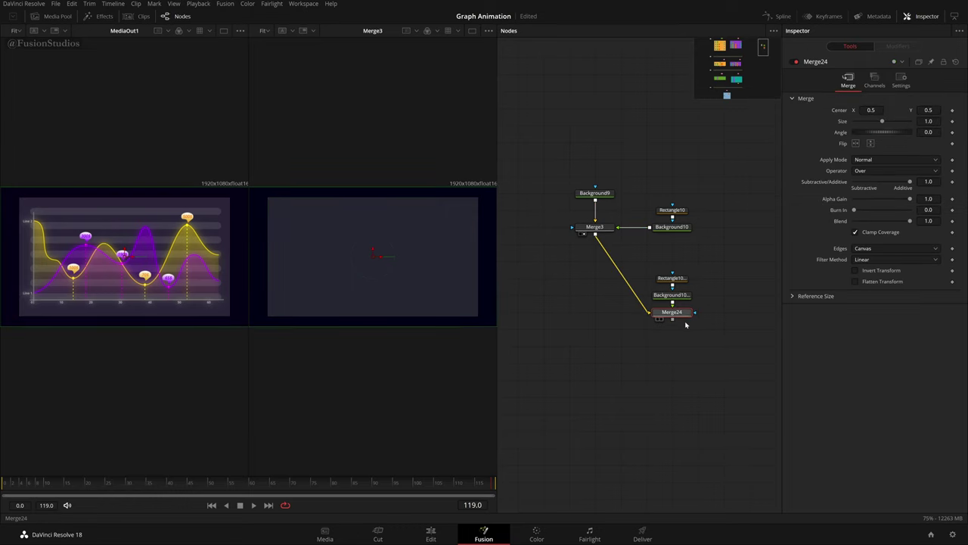
drag(678, 318, 611, 302)
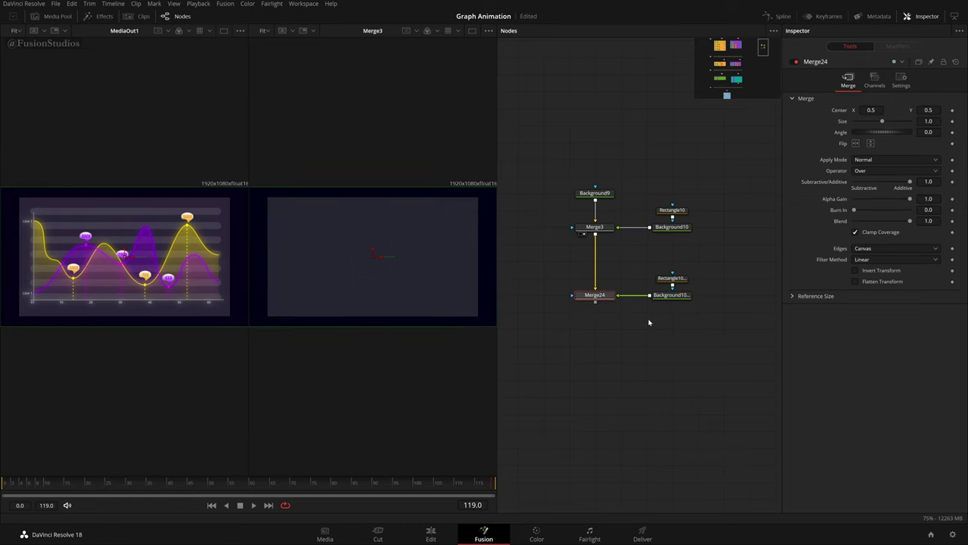
drag(702, 263, 678, 304)
click(686, 311)
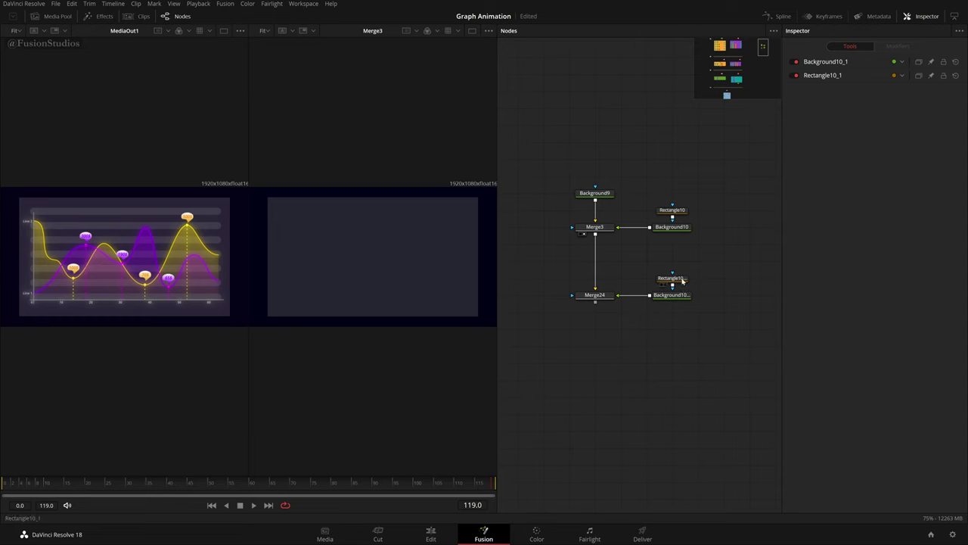
- Reshape the duplicated Rectangle mask into a thin bar about 0.77 wide and 0.058 high with a corner radius of 1.0
click(682, 281)
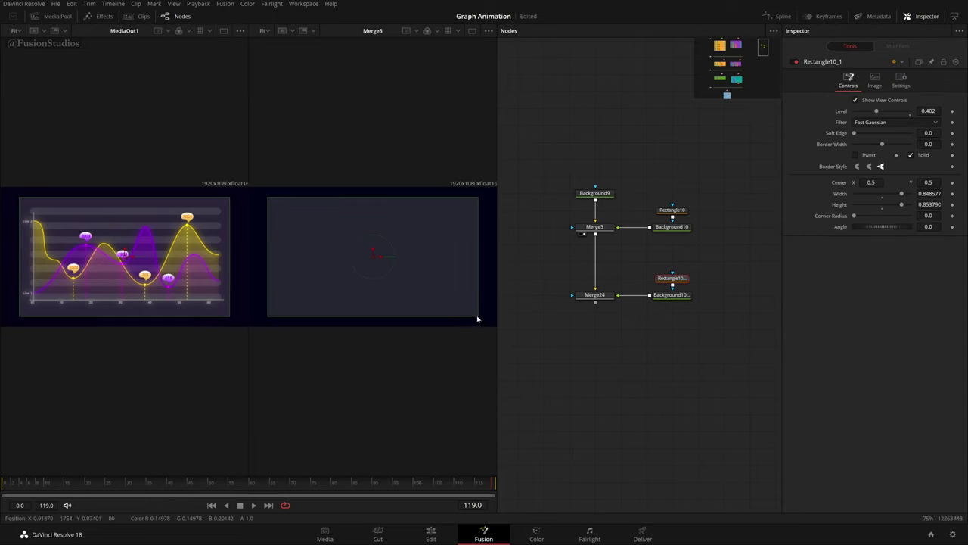
drag(477, 317, 466, 264)
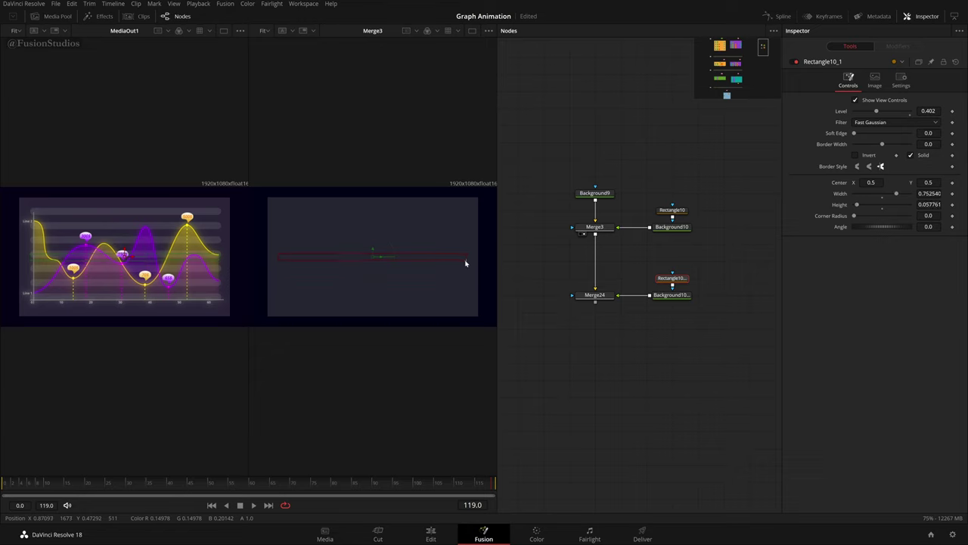
drag(374, 251, 374, 248)
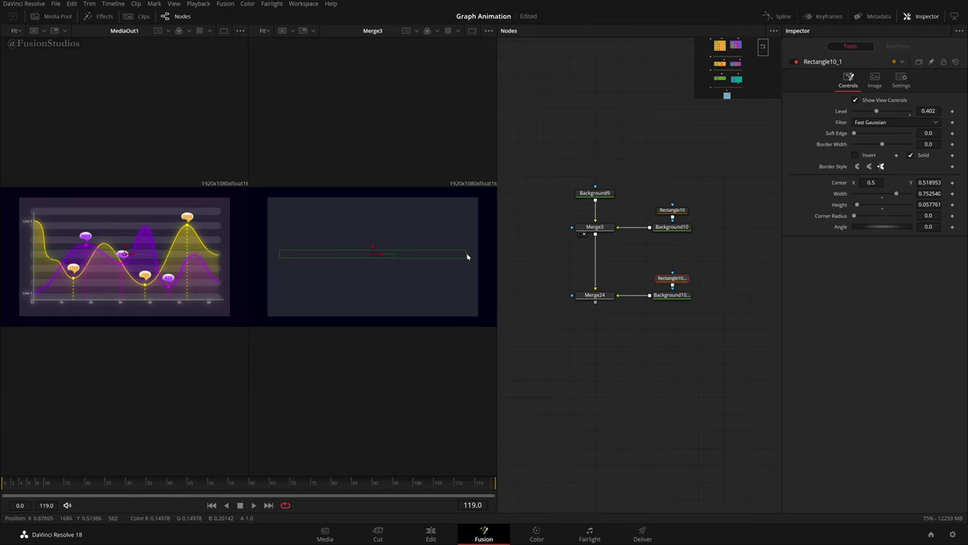
drag(468, 256, 469, 256)
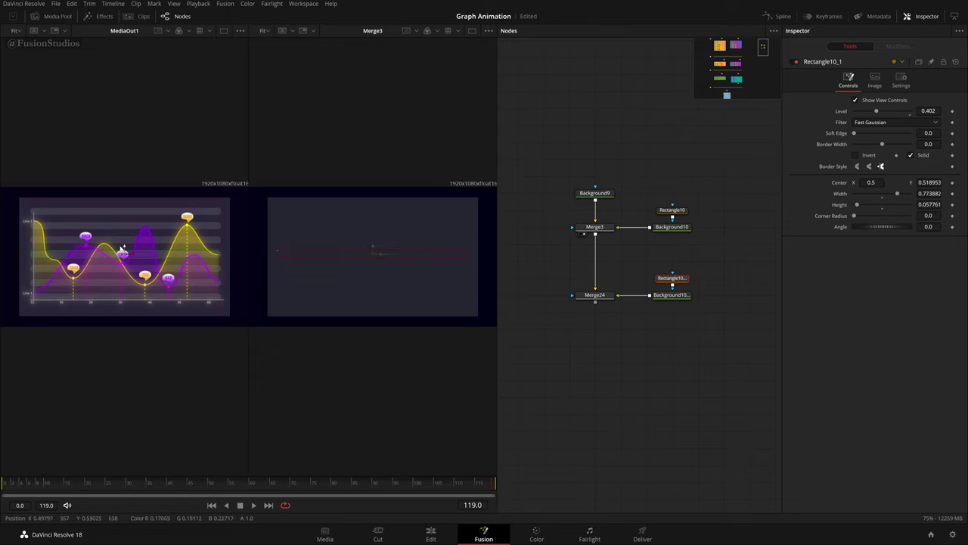
drag(860, 220, 869, 217)
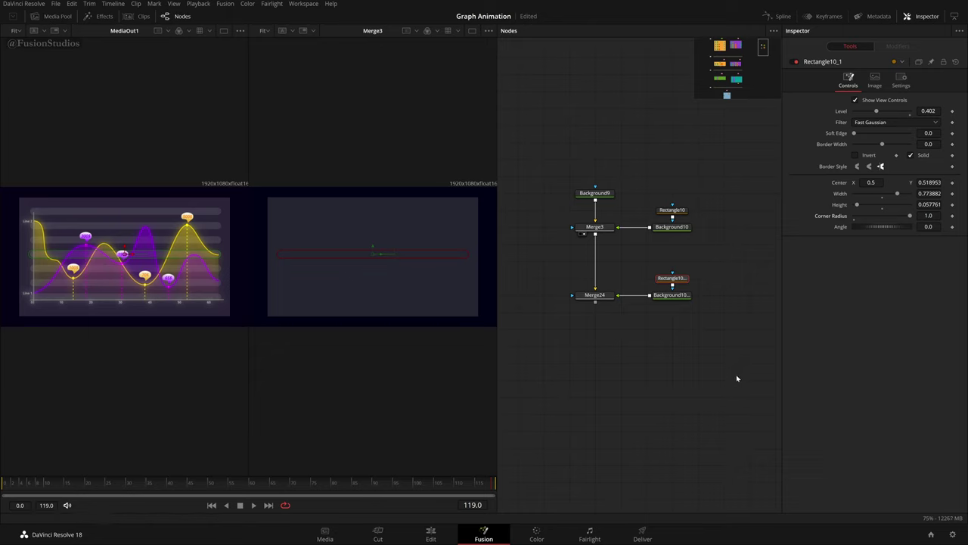
- Place the bar near the panel's upper edge at about X 0.505, Y 0.822, reduce its height to about 0.053, and view the lower Merge
drag(373, 248, 373, 211)
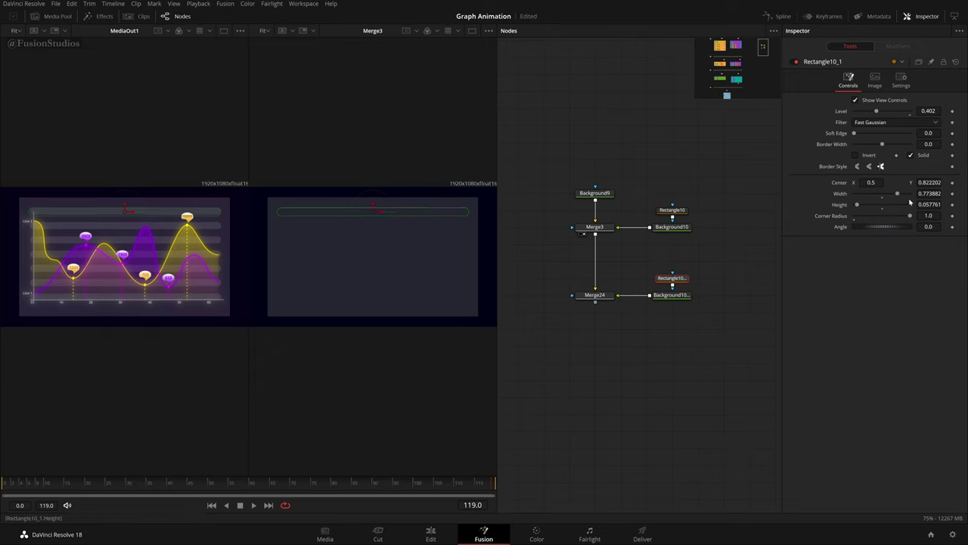
drag(382, 213, 382, 213)
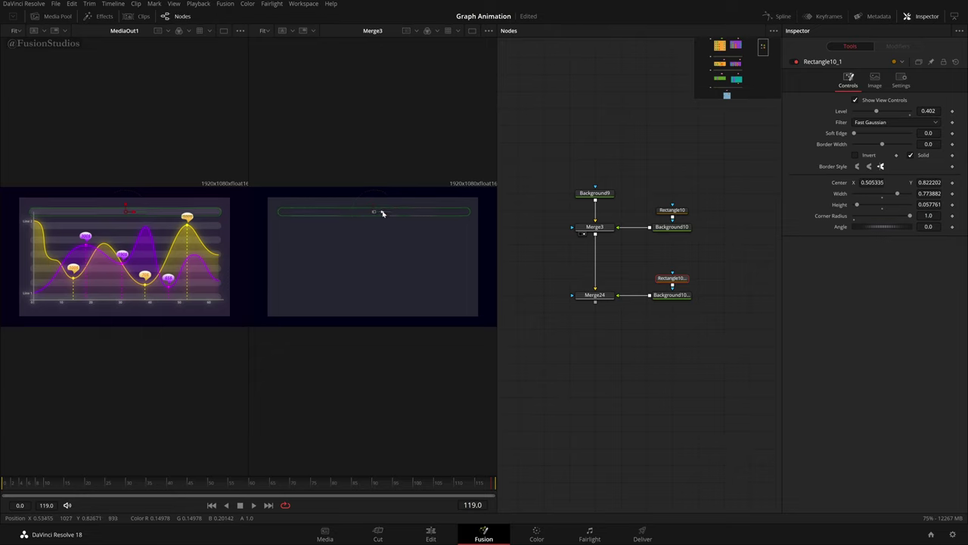
drag(929, 204, 928, 204)
drag(381, 214, 379, 216)
key(ctrl+z)
drag(596, 295, 434, 253)
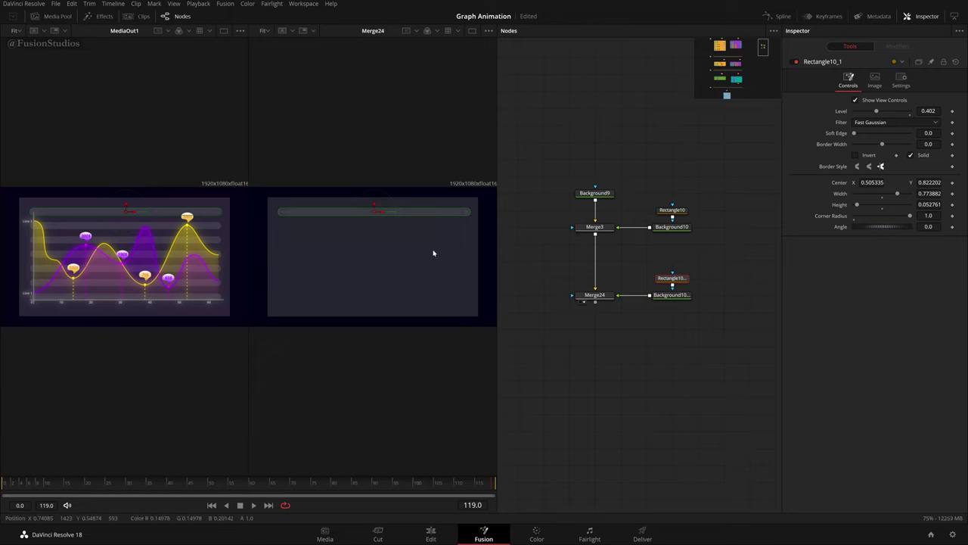
click(541, 355)
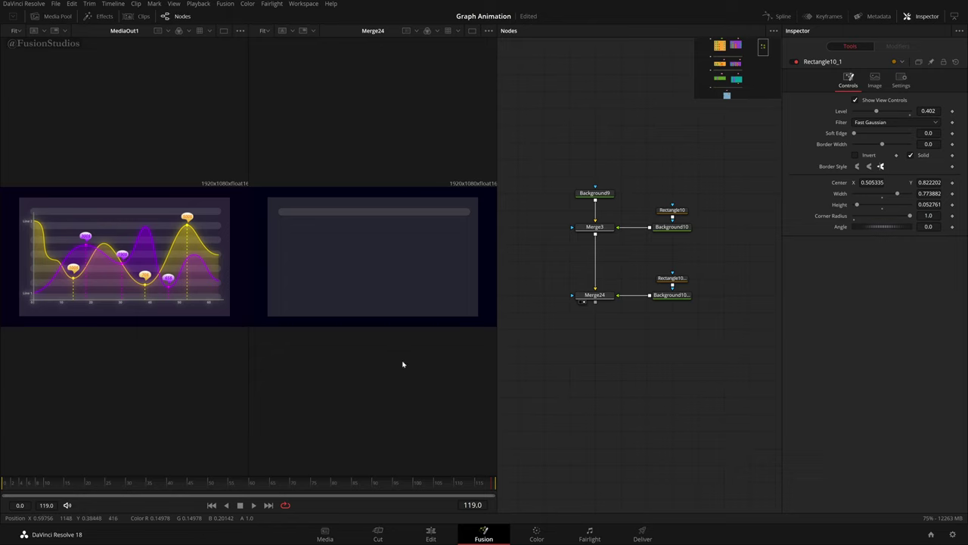
- Move the bar's Background and mask away from the lower Merge and insert a Duplicate node between them
drag(697, 318, 713, 301)
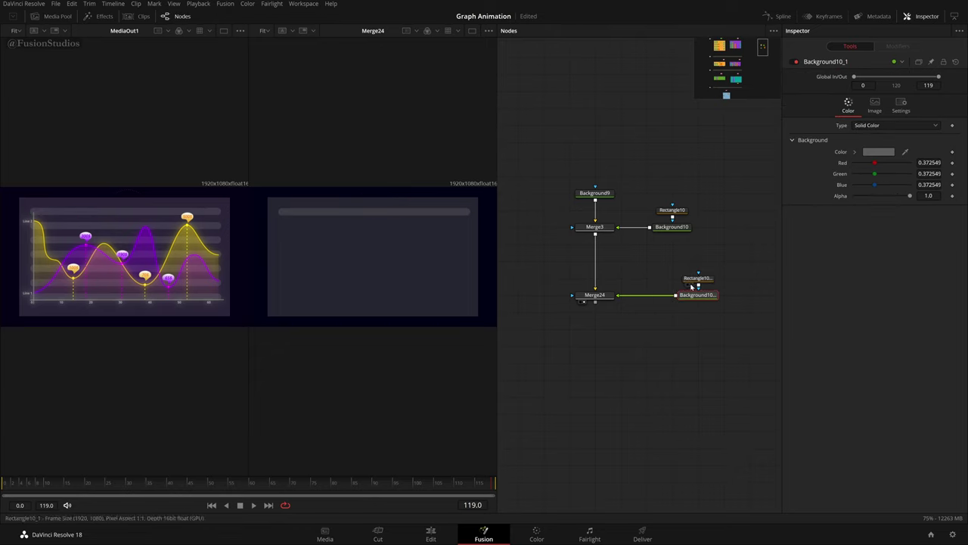
key(shift+space)
text(bg)
key(BackSpace)
key(BackSpace)
text(du)
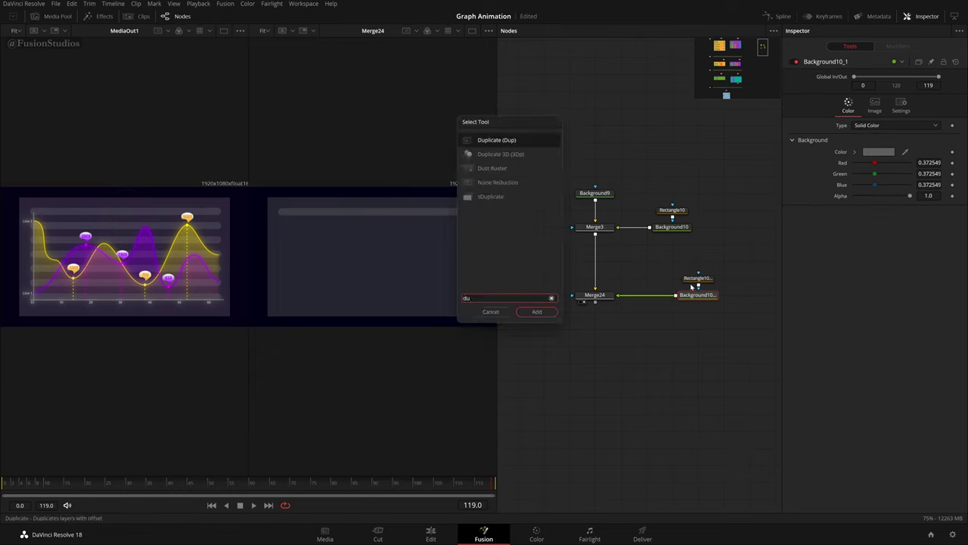
key(Return)
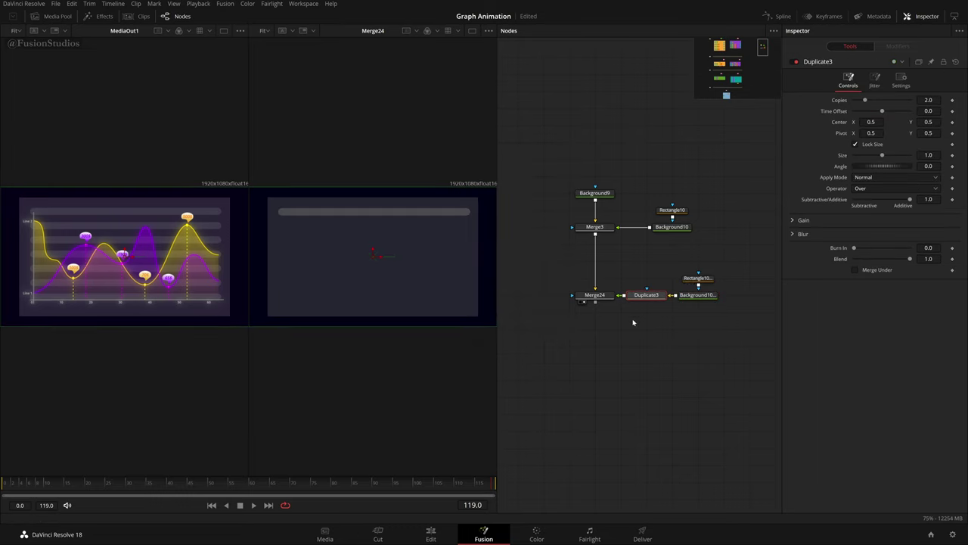
- Take the Duplicate node out of the chain and reinsert it between the bar's Background and the lower Merge
drag(645, 296, 646, 357)
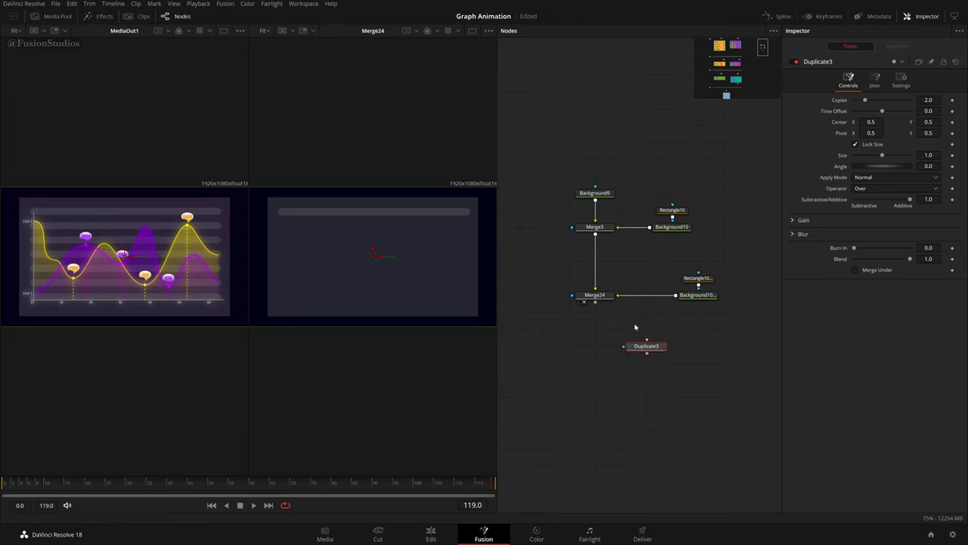
drag(635, 301, 611, 299)
key(ctrl+z)
key(ctrl+z)
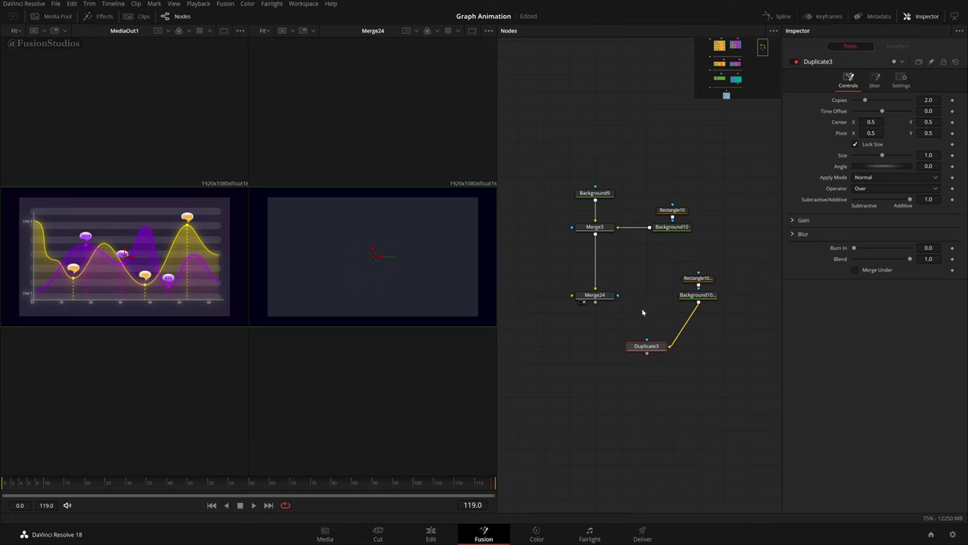
drag(651, 349, 650, 298)
- Save the project and set the Duplicate node to 7 copies with a Center Y of 0.4 to stack the bars downward
key(ctrl+s)
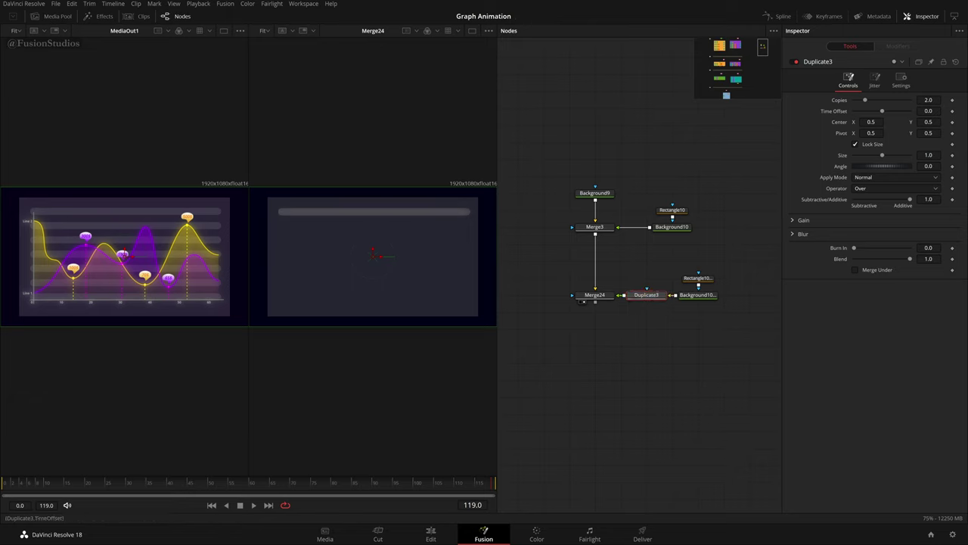
double_click(929, 100)
text(7)
key(Tab)
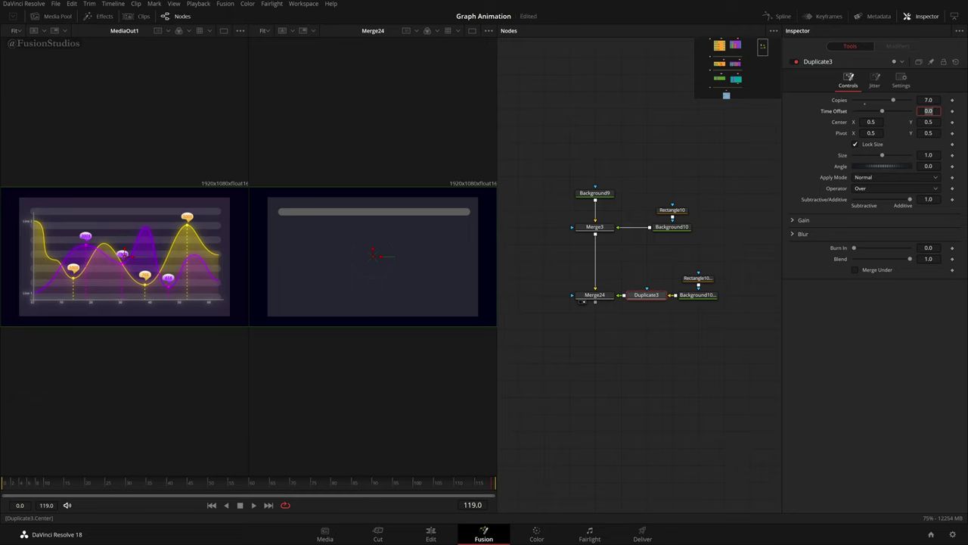
drag(929, 122, 886, 121)
drag(373, 265, 374, 265)
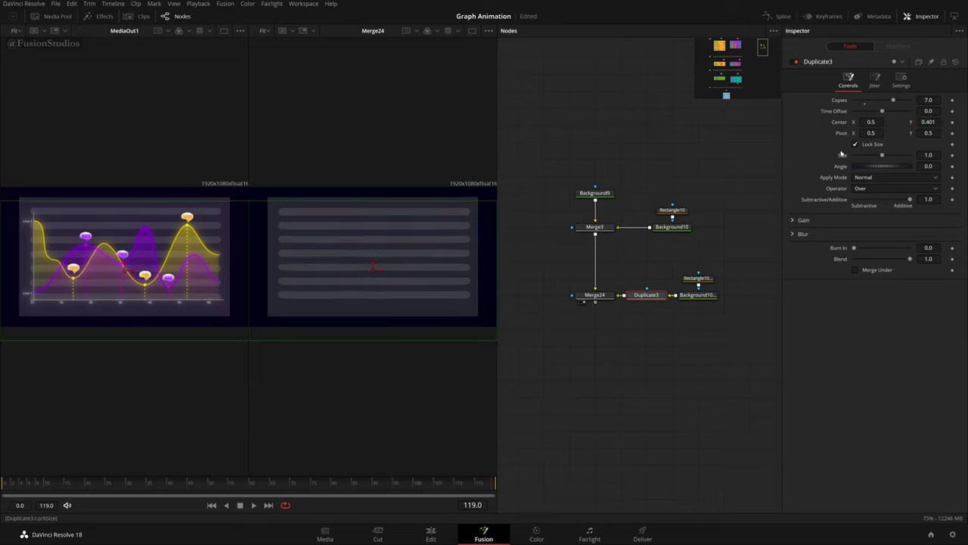
drag(928, 121, 928, 122)
click(724, 255)
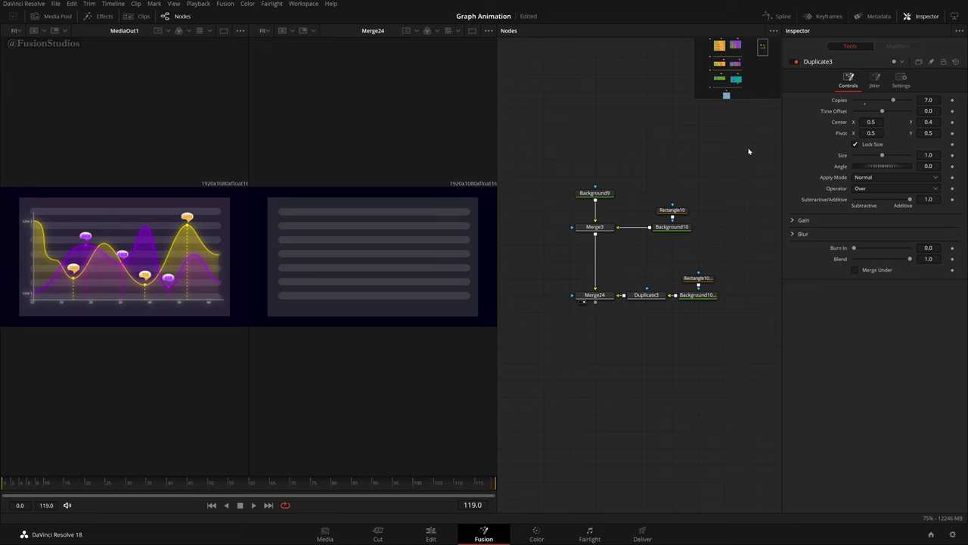
- Add an Underlay around all the nodes of the rebuilt background, panel and bars
drag(749, 151, 550, 415)
key(shift+space)
text(du)
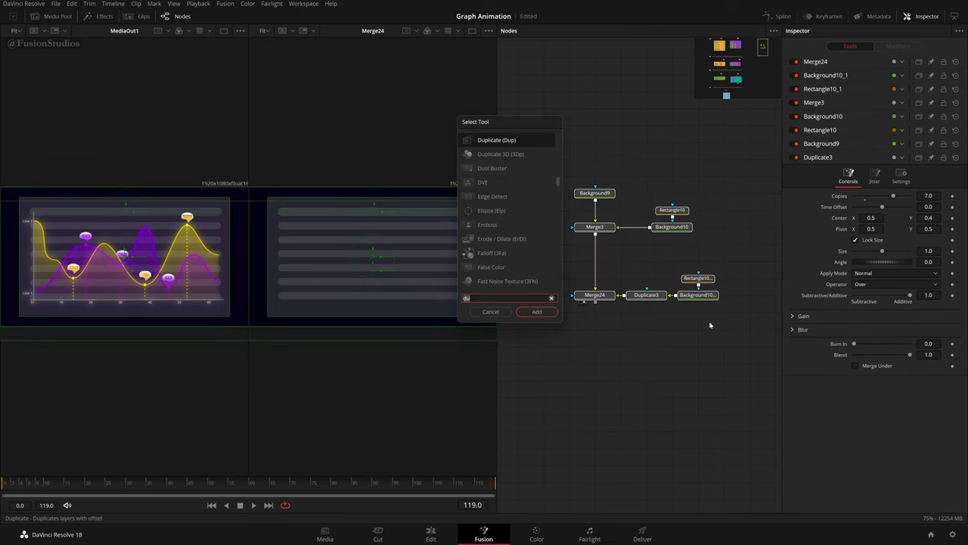
key(BackSpace)
key(BackSpace)
text(und)
key(Return)
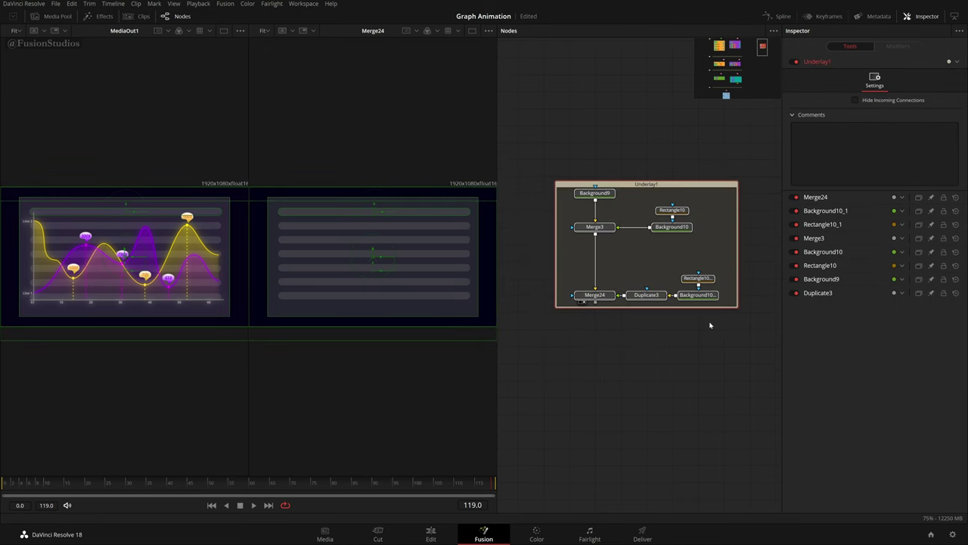
click(669, 138)
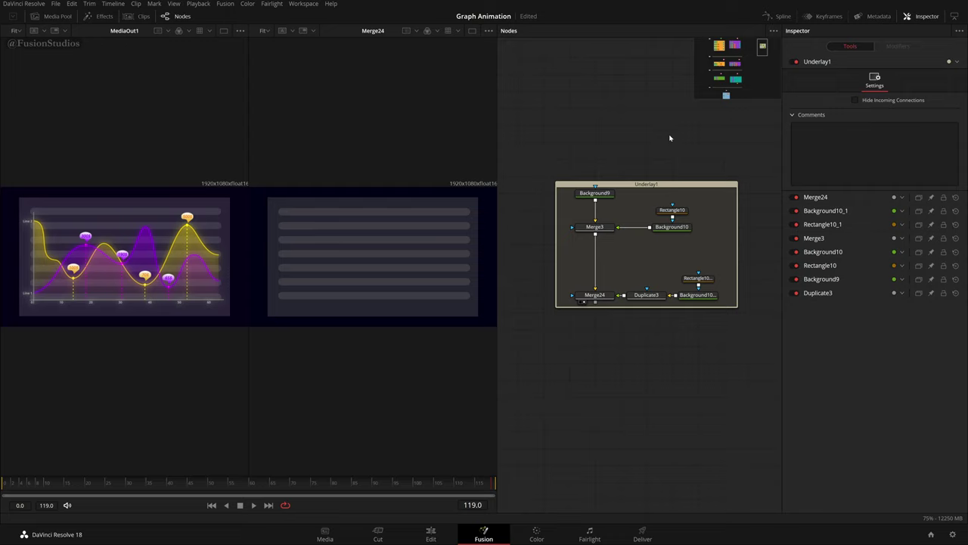
- Open the new underlay's name for editing
click(658, 190)
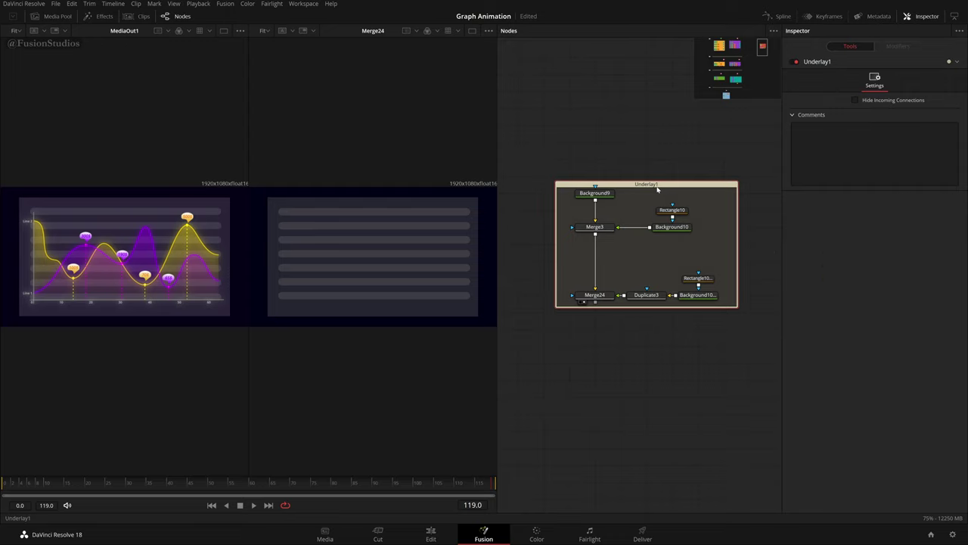
key(F2)
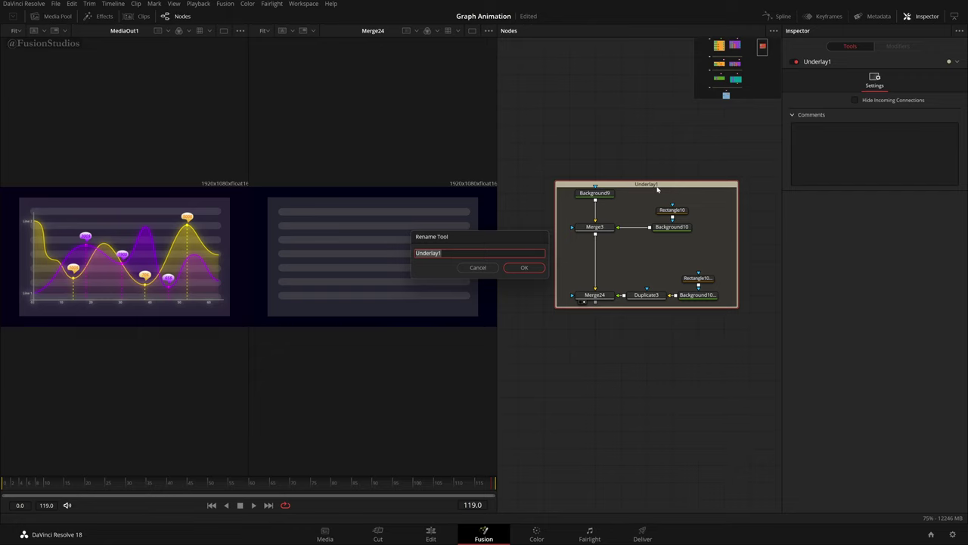
- Rename the underlay around the background nodes to BG
key(BackSpace)
key(Return)
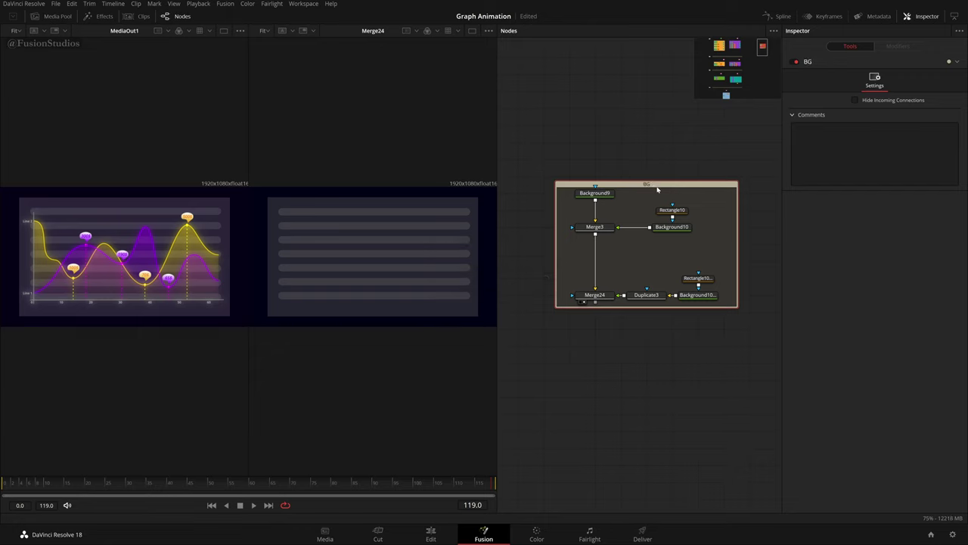
right_click(657, 190)
mouse_move(697, 308)
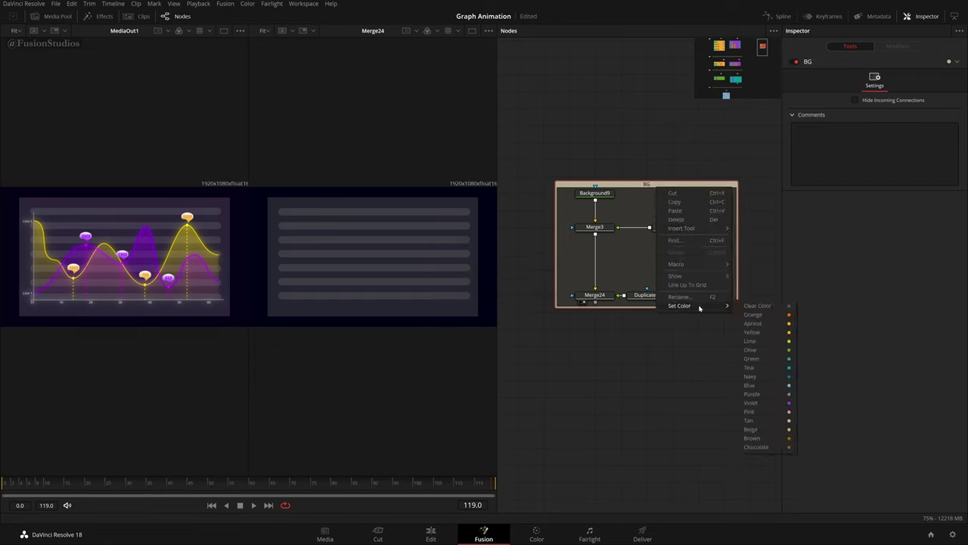
key(Escape)
- Set the colour of the BG underlay and all the nodes inside it to Orange
drag(565, 115, 749, 471)
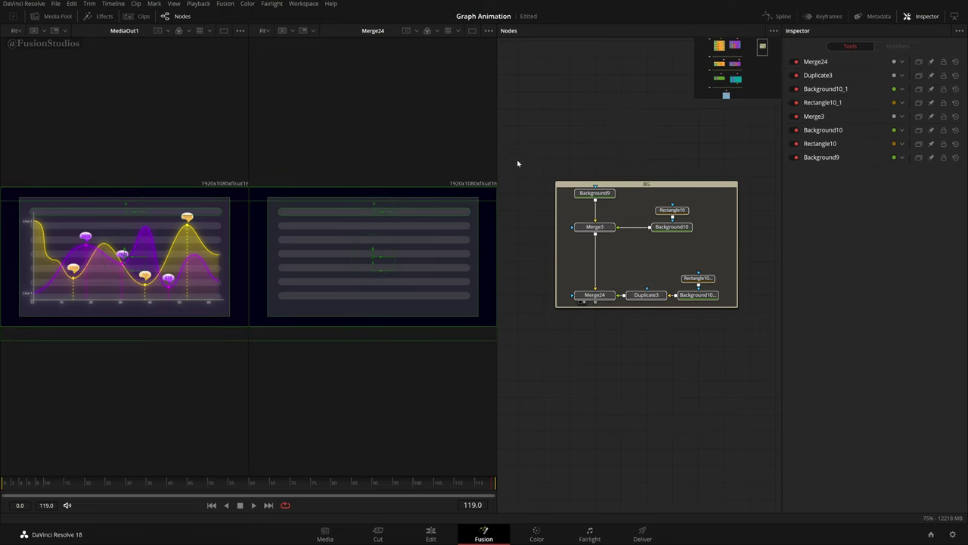
drag(676, 185, 669, 185)
right_click(669, 185)
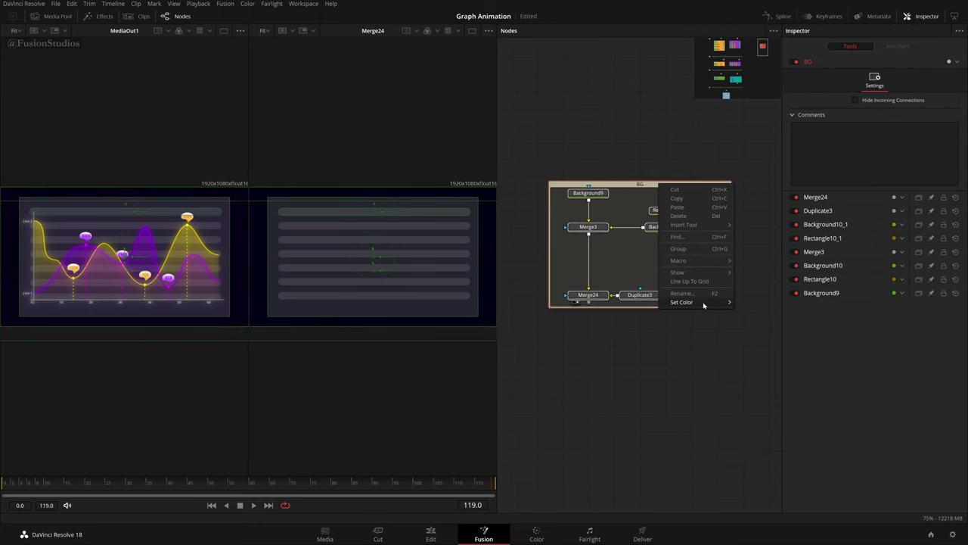
mouse_move(704, 303)
click(757, 312)
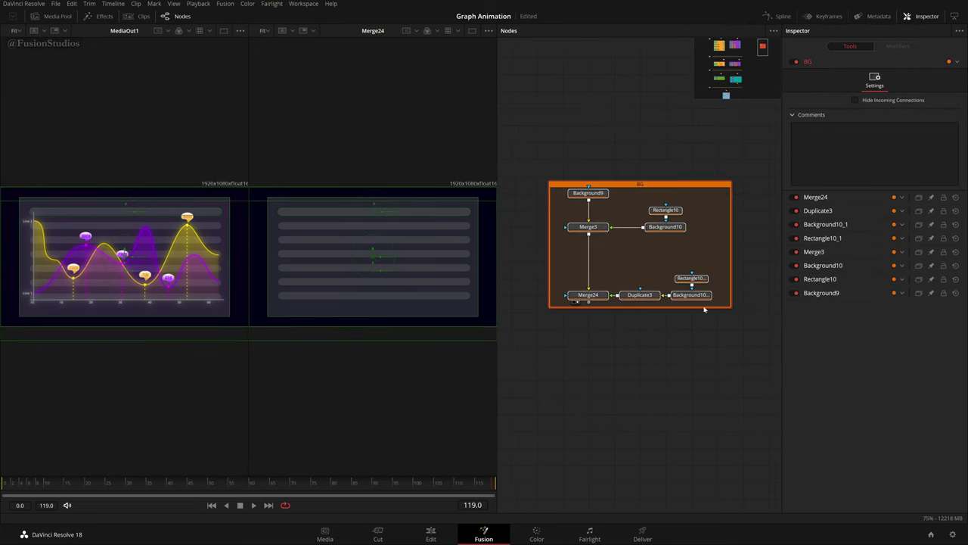
- Set the colour of both rectangle mask nodes, Rectangle10 and Rectangle10_1, to Teal
click(665, 209)
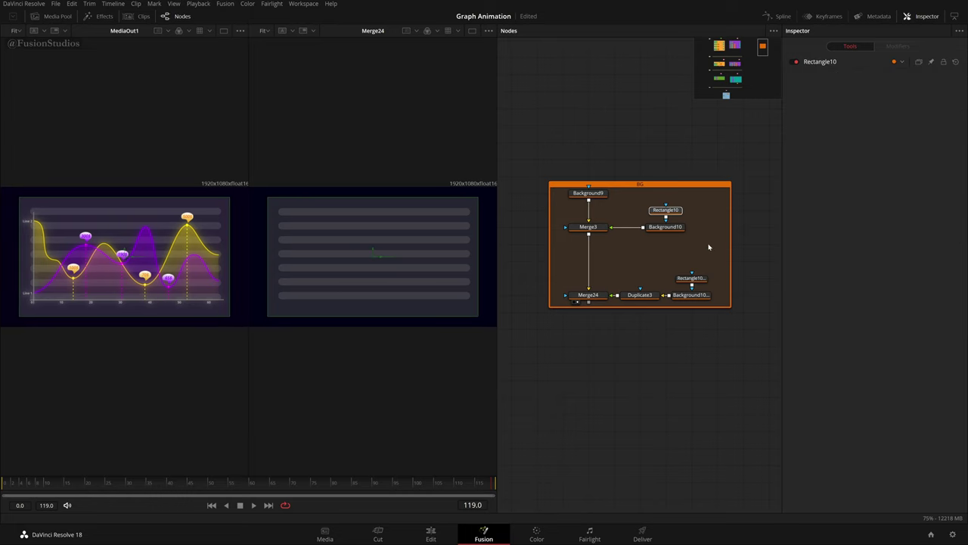
ctrl+click(691, 277)
right_click(691, 282)
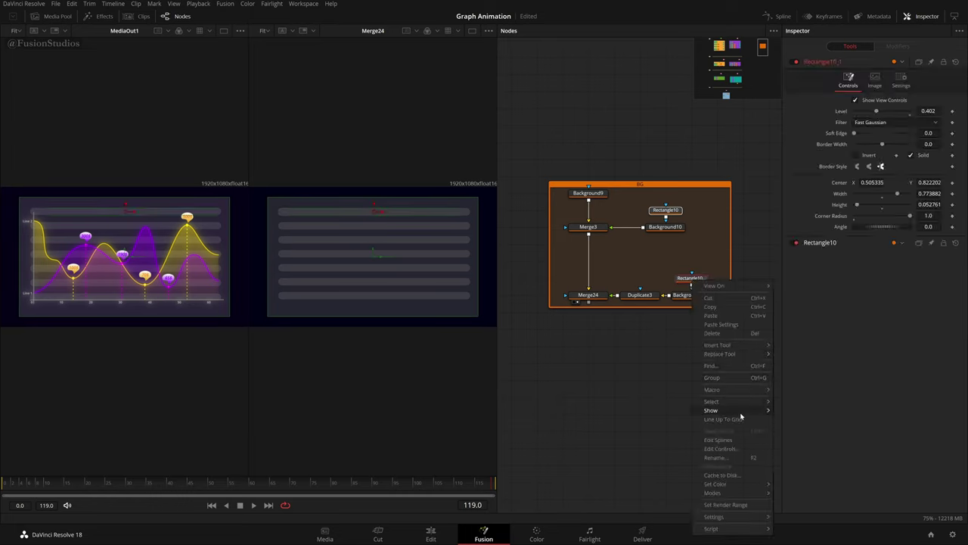
mouse_move(719, 484)
click(814, 462)
- Tidy the BG group by placing each rectangle mask beside its background node and Background10_1 above Duplicate3
drag(676, 213, 728, 229)
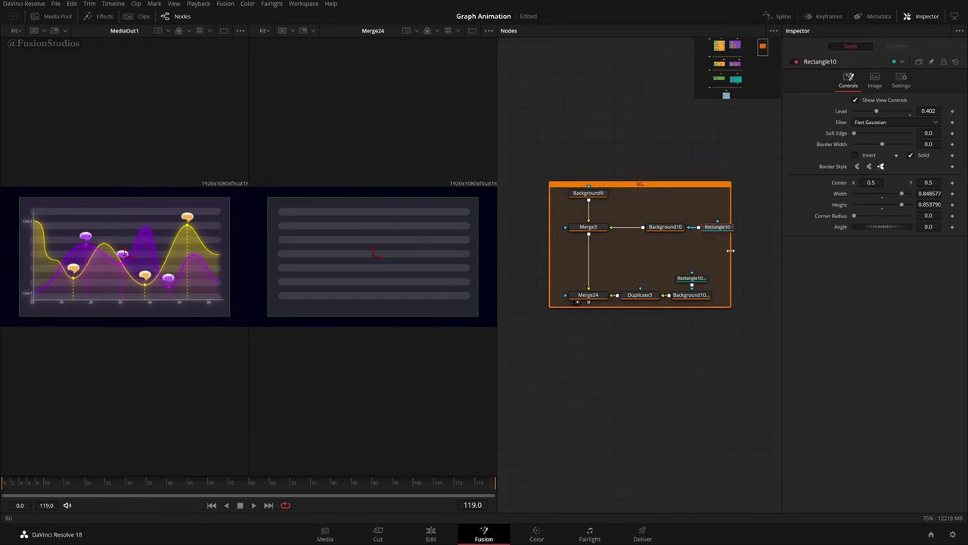
drag(695, 280, 747, 297)
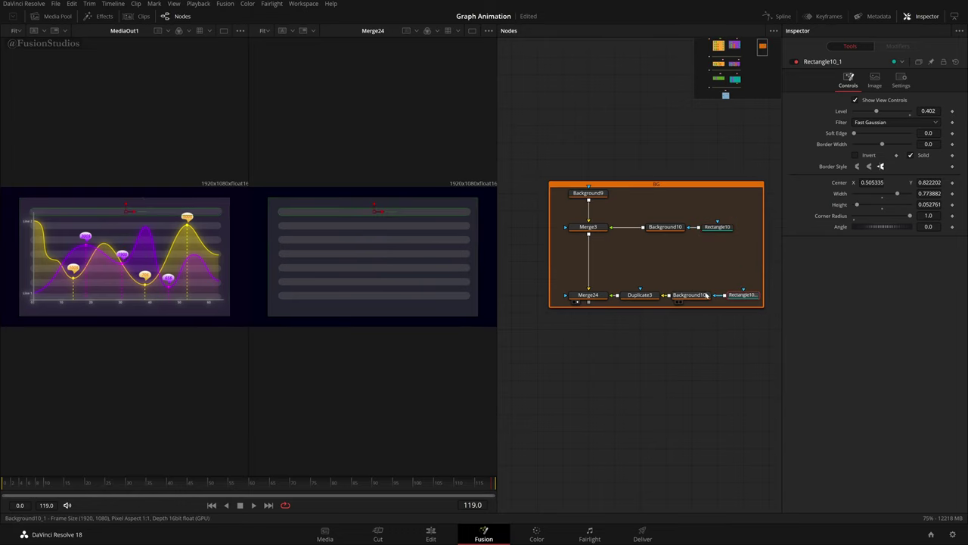
drag(683, 293, 640, 277)
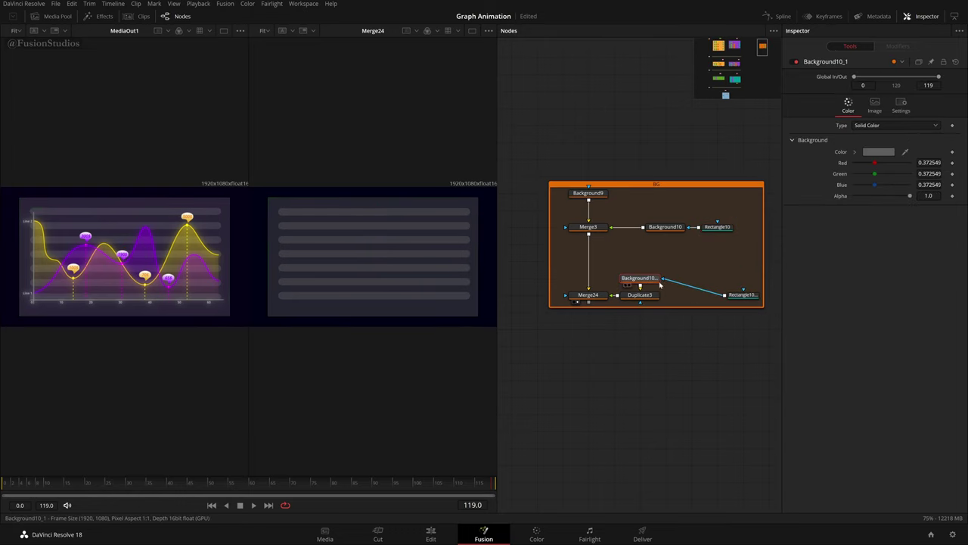
drag(742, 295, 727, 281)
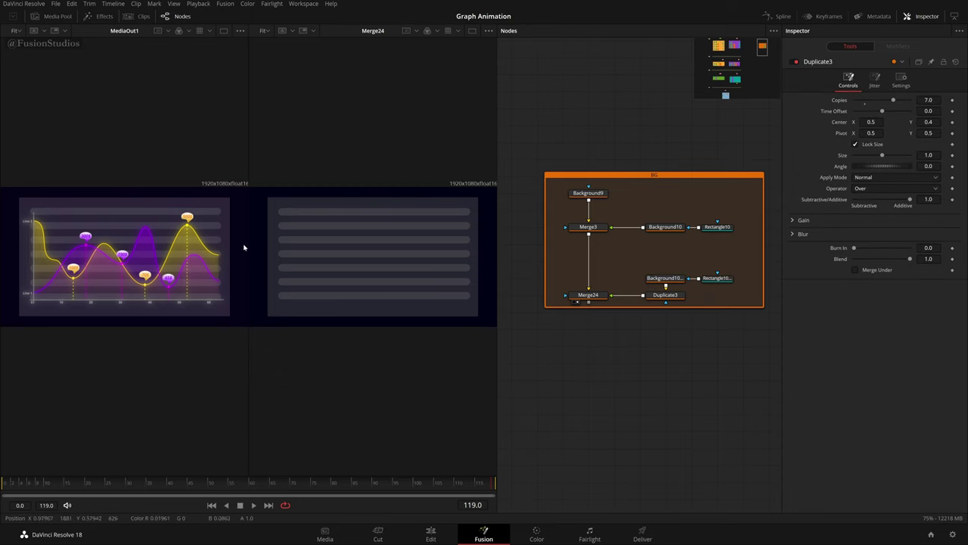
- Add a Wireless Link node below the BG group and align it under Merge24
scroll(231, 295, up, 2)
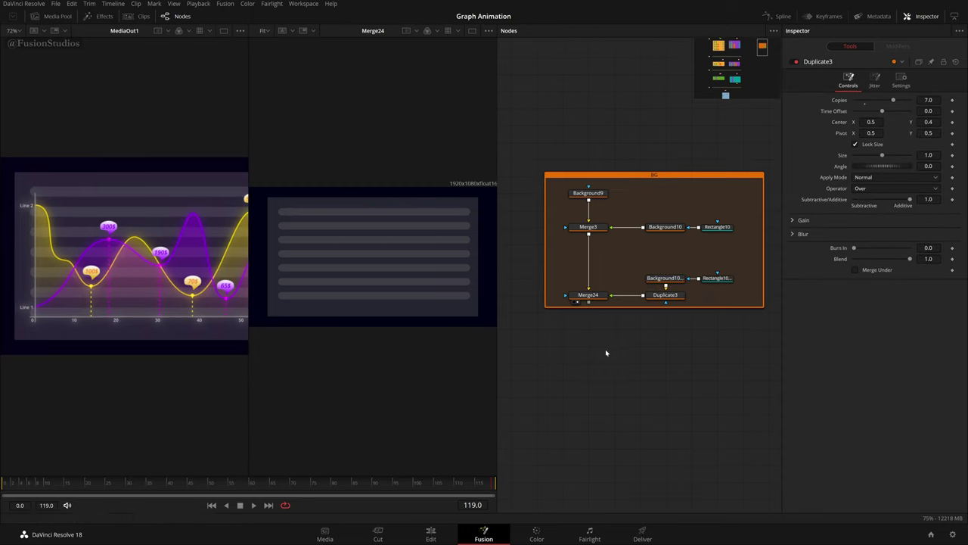
scroll(645, 354, down, 2)
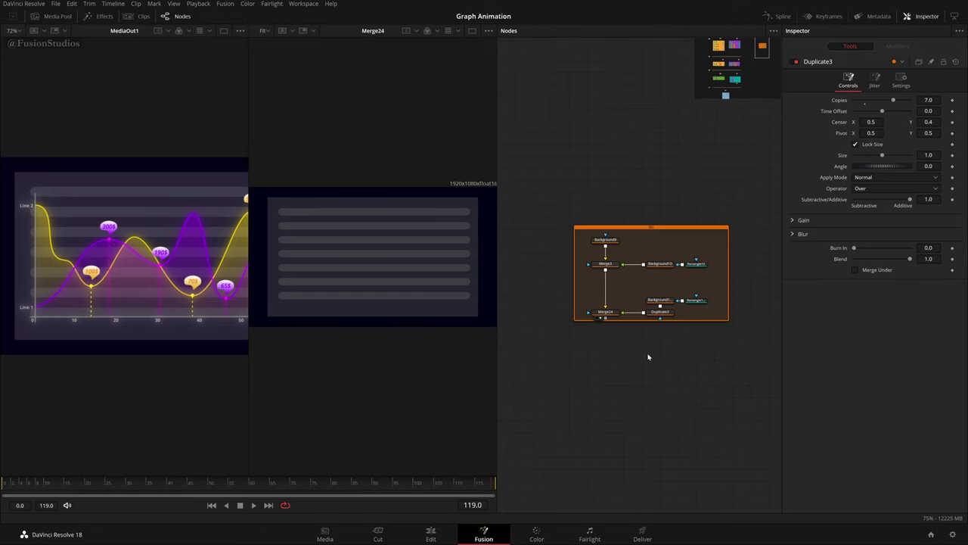
drag(696, 399, 687, 303)
key(shift+space)
text(und)
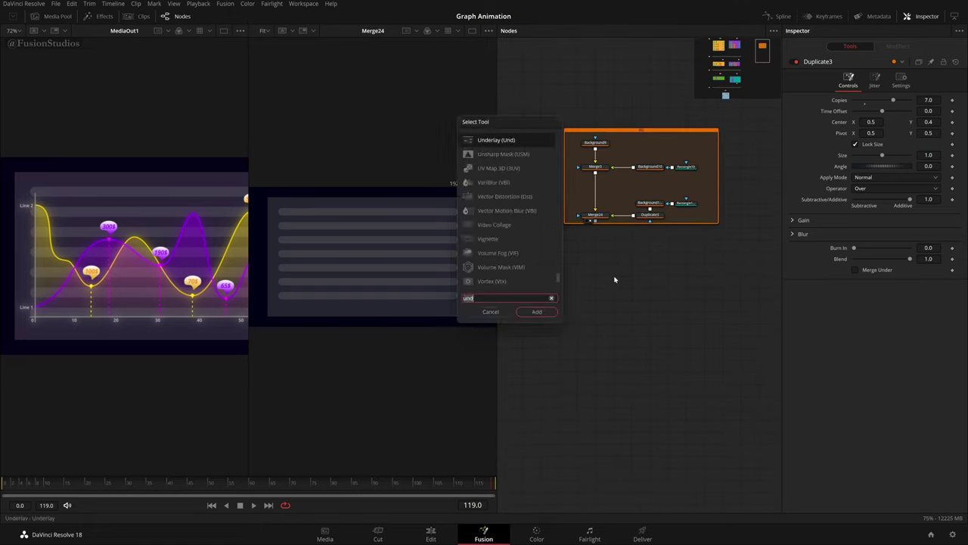
key(BackSpace)
key(BackSpace)
key(BackSpace)
text(wiere)
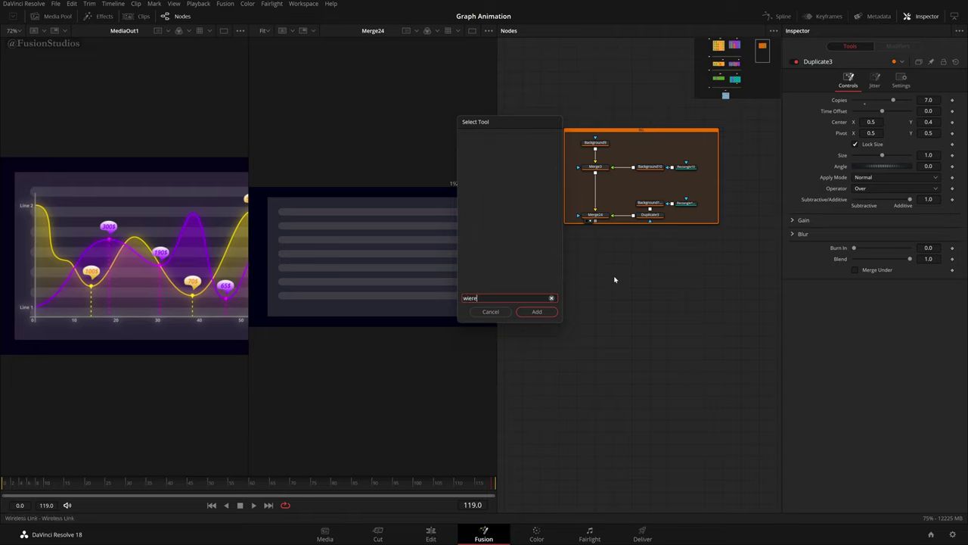
key(BackSpace)
key(BackSpace)
key(Return)
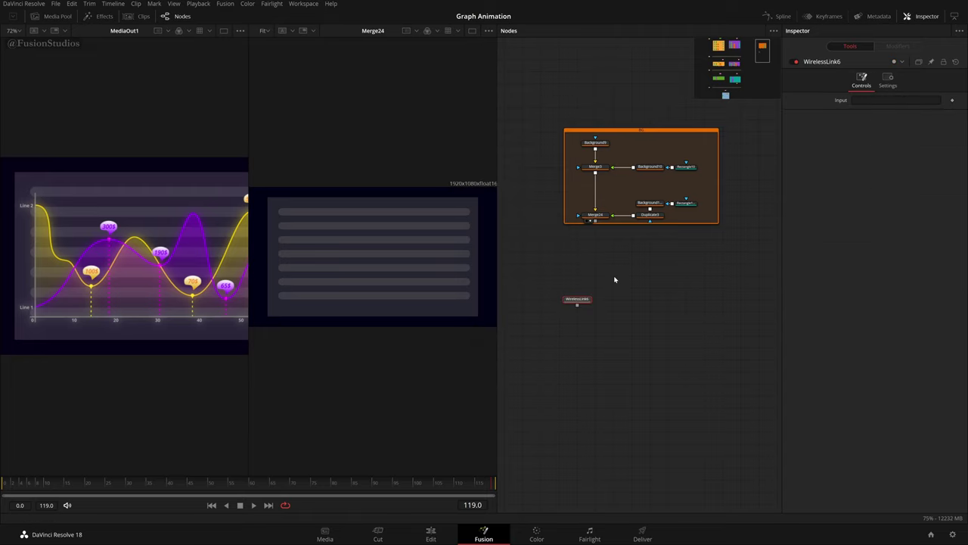
scroll(598, 289, up, 3)
drag(571, 312, 594, 312)
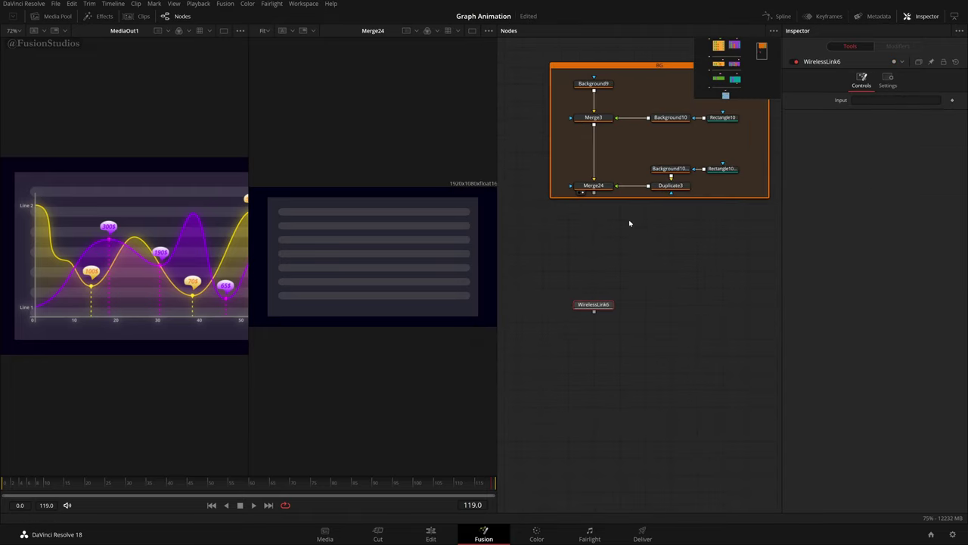
- Link the Wireless Link's input to Merge24 and show the link node in the second viewer
drag(599, 189, 878, 102)
drag(607, 307, 293, 279)
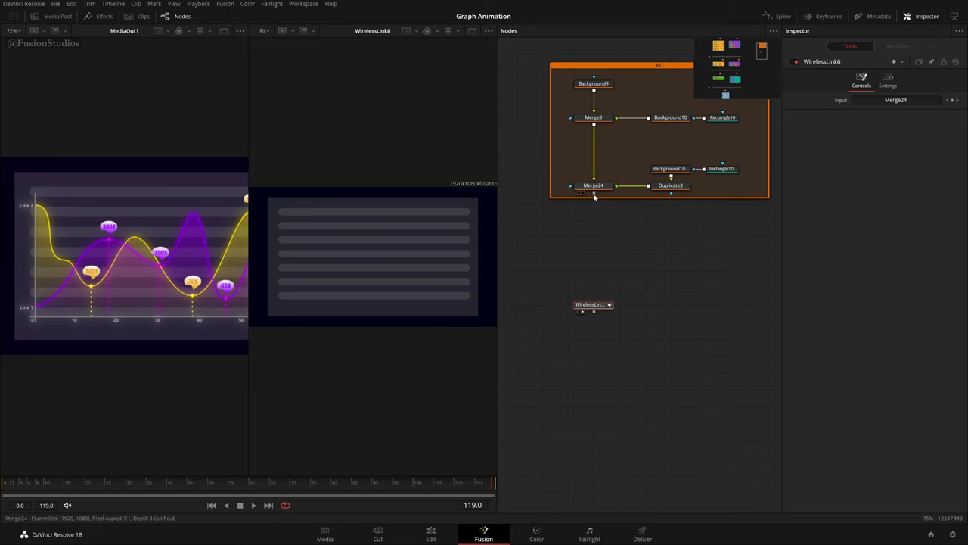
mouse_move(594, 186)
mouse_down()
mouse_move(609, 309)
mouse_move(593, 168)
mouse_move(594, 187)
mouse_up()
- Move the Wireless Link node to the right of the BG group and set its colour to Pink
drag(624, 311, 714, 264)
drag(706, 315, 583, 376)
drag(610, 323, 674, 138)
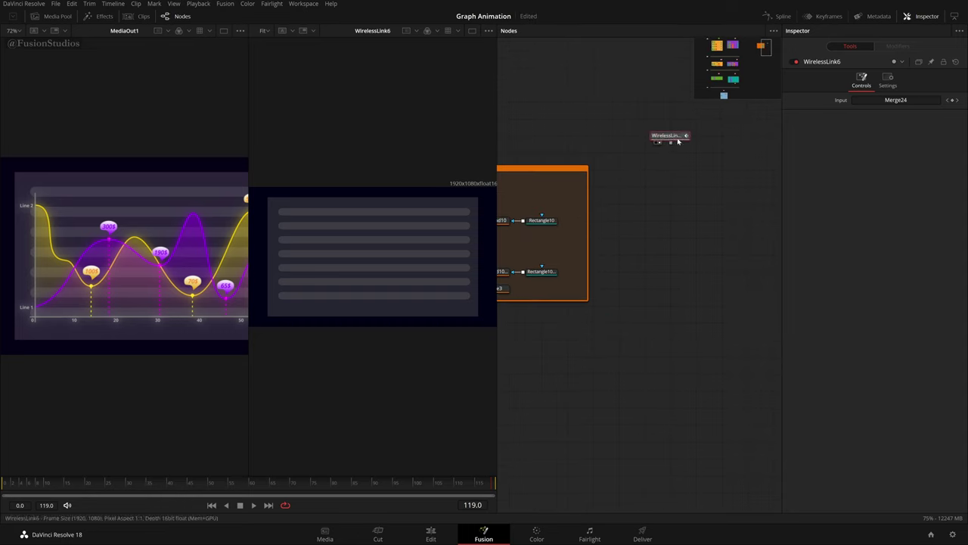
right_click(680, 141)
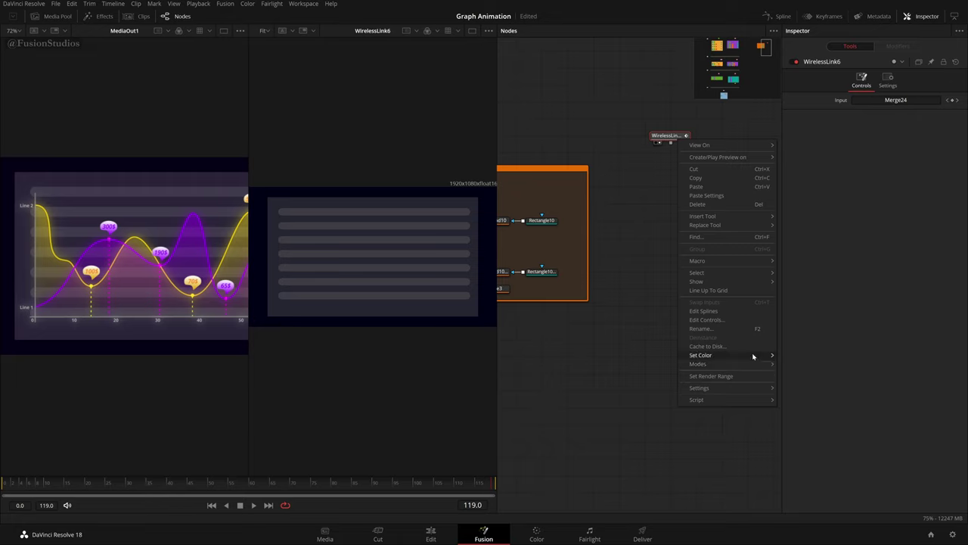
mouse_move(752, 355)
click(791, 461)
click(678, 221)
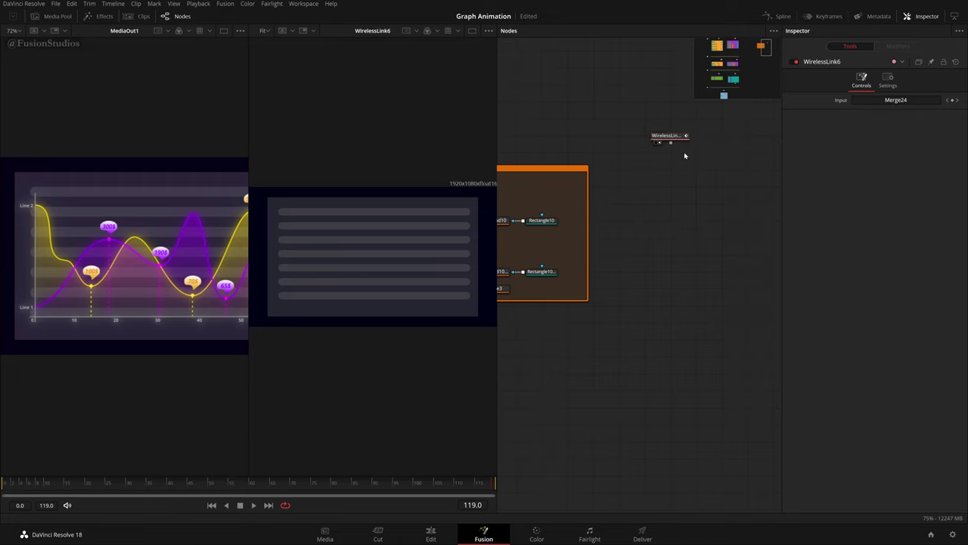
- Add a Background node below the Wireless Link node
drag(677, 196, 655, 199)
key(shift+space)
text(wire)
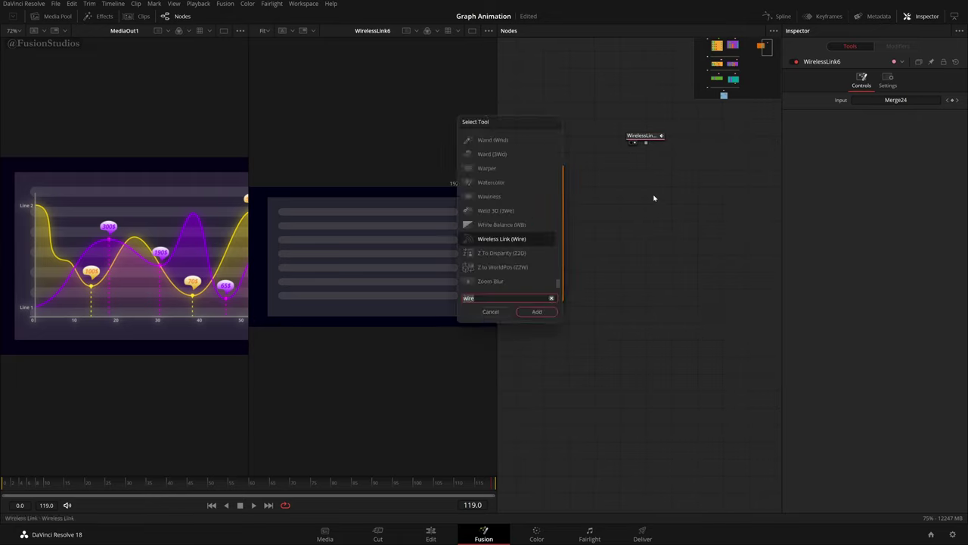
key(BackSpace)
key(BackSpace)
key(BackSpace)
key(BackSpace)
text(bg)
key(Return)
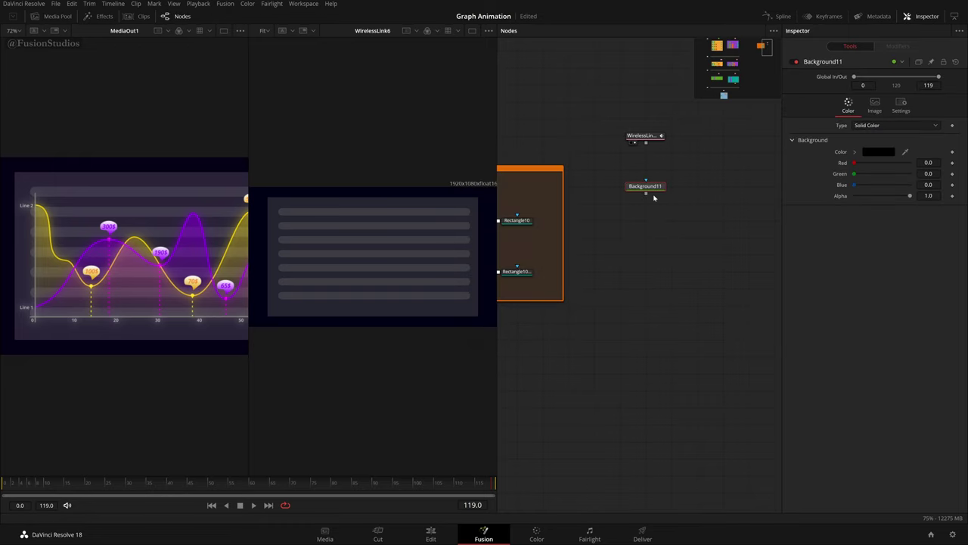
- Set the new background's colour to #787778 by sampling the horizontal axis line of the finished graph
click(881, 153)
mouse_move(589, 271)
mouse_down()
mouse_move(590, 242)
mouse_move(592, 252)
mouse_up()
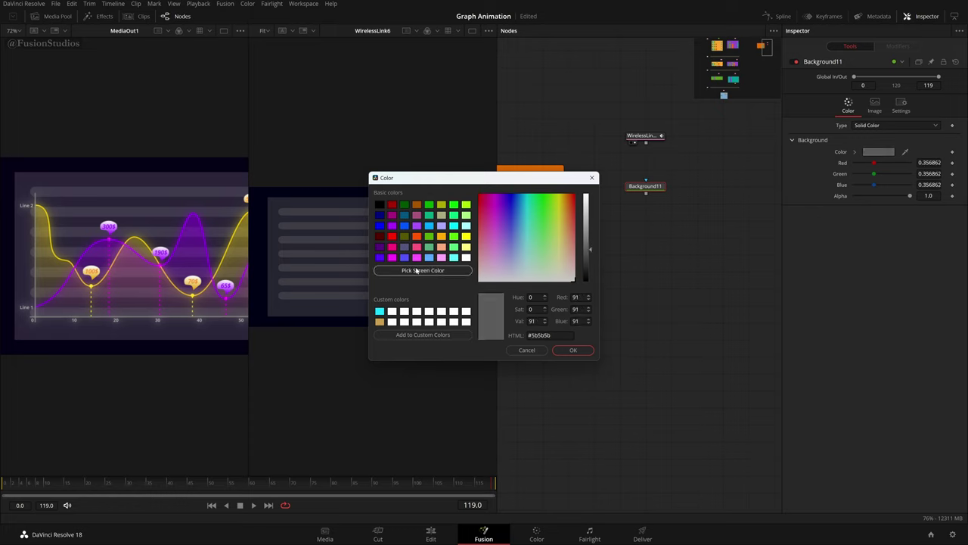
click(423, 270)
click(136, 317)
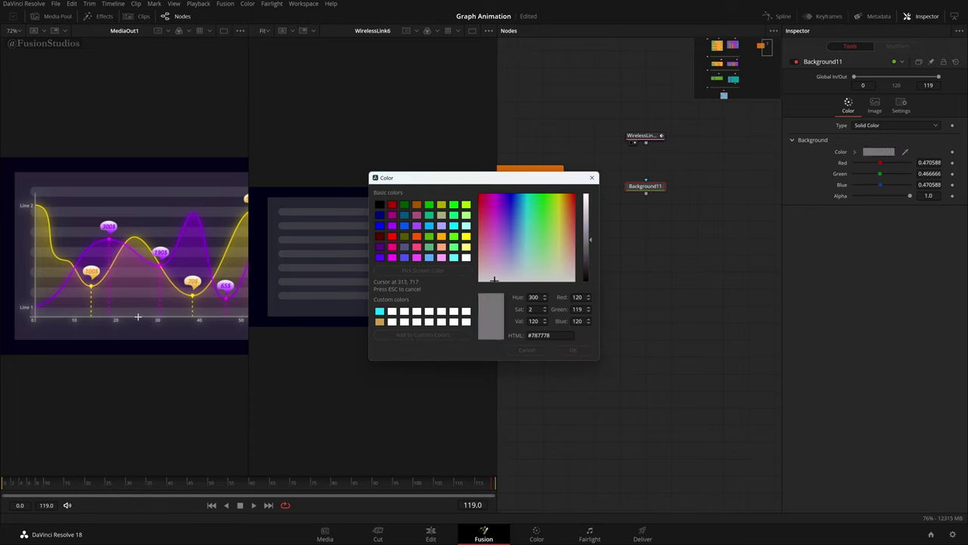
click(573, 349)
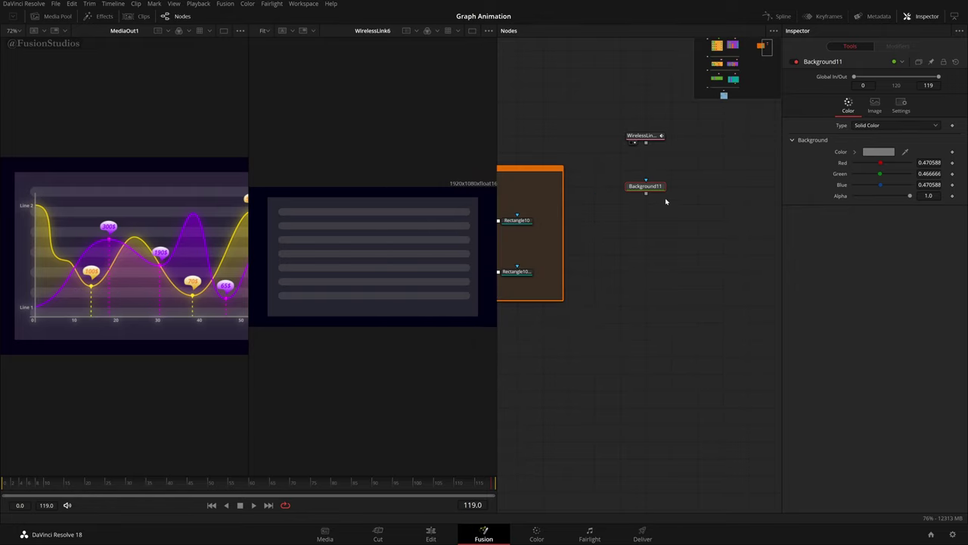
- Merge Background11 with the Wireless Link through a new Merge node below the link
drag(666, 200, 694, 229)
drag(669, 166, 450, 231)
click(681, 235)
click(668, 228)
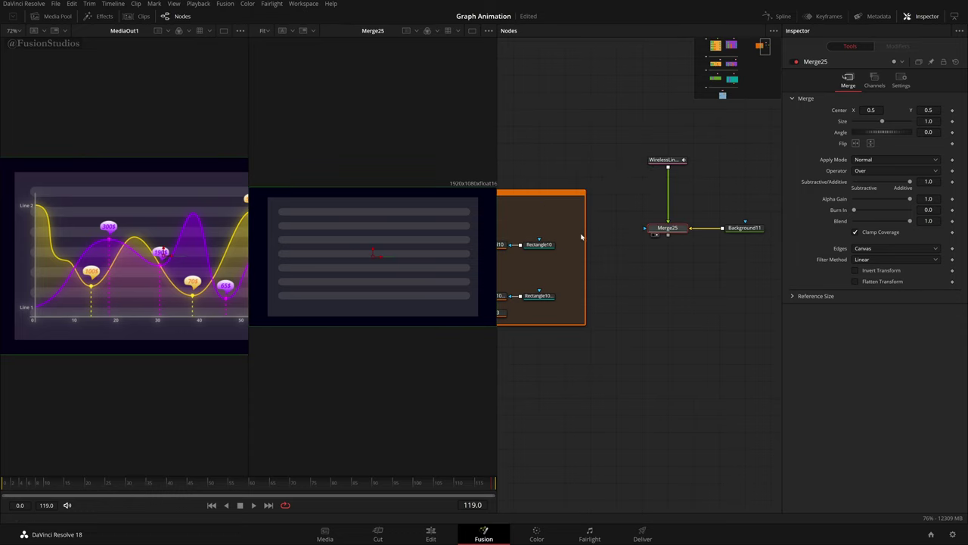
- Preview Background11 and Merge25 in the second viewer and swap the merge inputs so Background11 becomes the foreground
drag(599, 254, 690, 255)
key(2)
drag(766, 217, 606, 242)
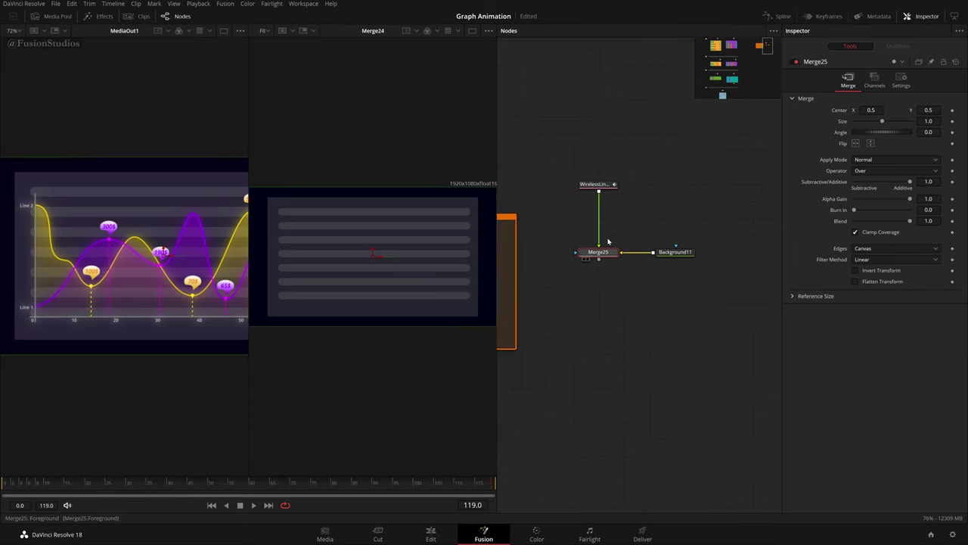
drag(675, 252, 461, 253)
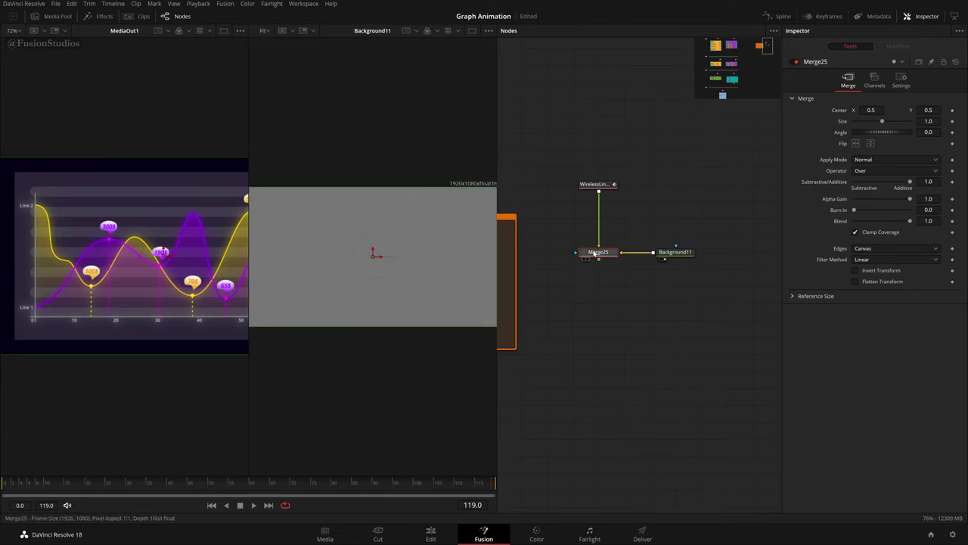
drag(592, 251, 454, 255)
click(604, 266)
mouse_move(605, 255)
mouse_down()
mouse_move(552, 256)
mouse_move(600, 255)
mouse_up()
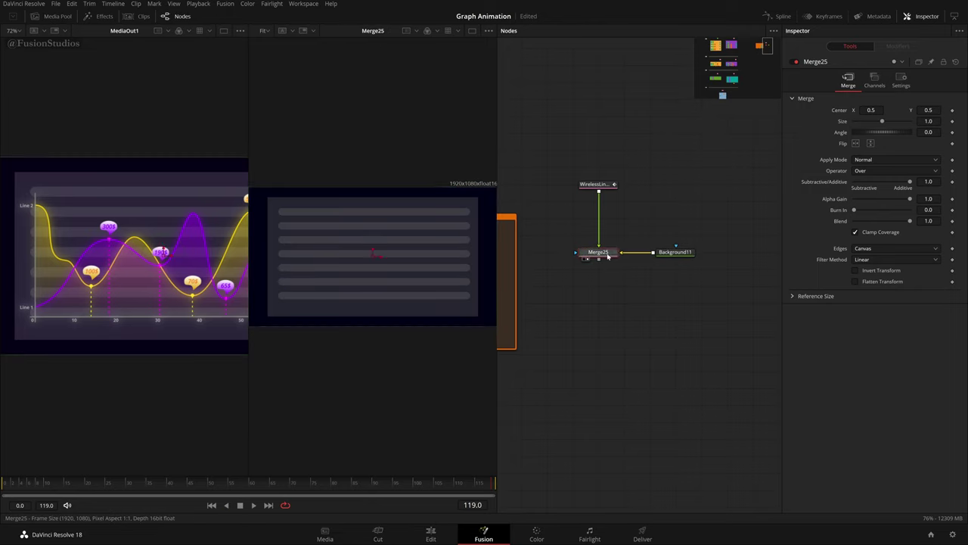
mouse_move(608, 257)
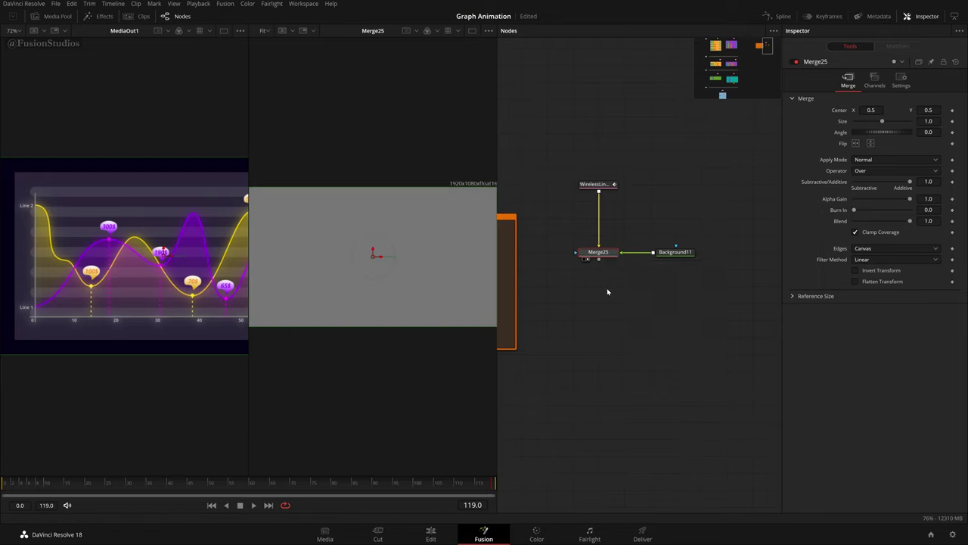
click(646, 282)
- Add a Polygon mask to the Background11 node
drag(692, 281, 676, 286)
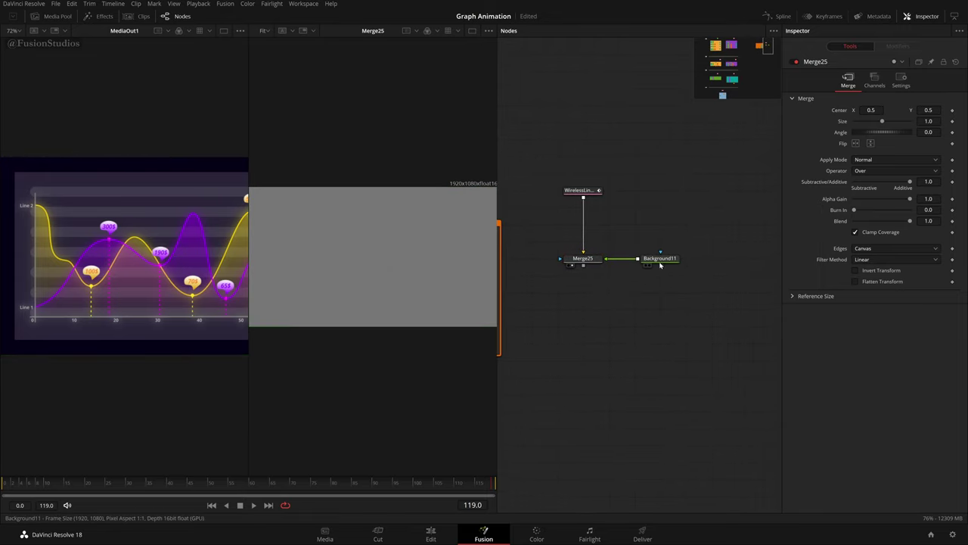
click(661, 261)
key(shift+space)
text(bg)
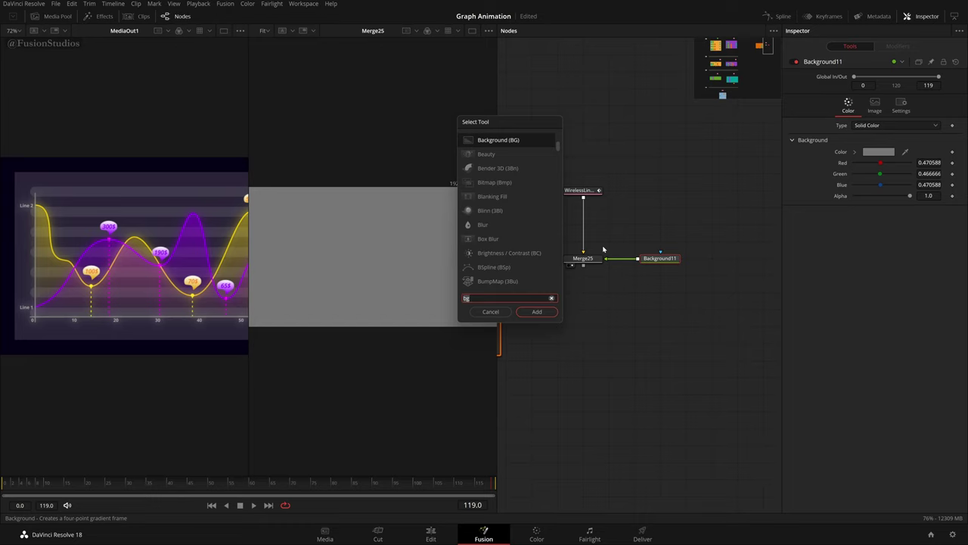
key(BackSpace)
key(BackSpace)
text(ply)
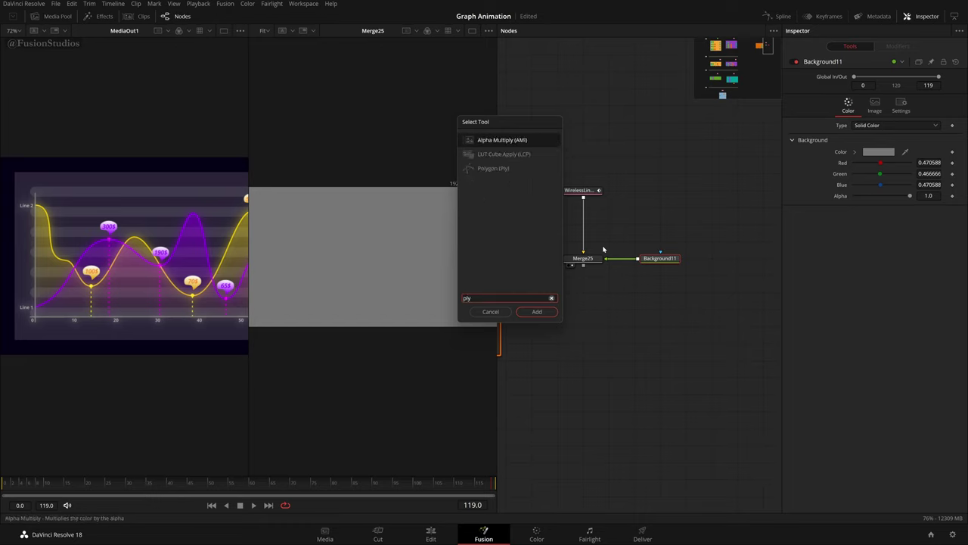
key(Down)
key(Down)
key(Return)
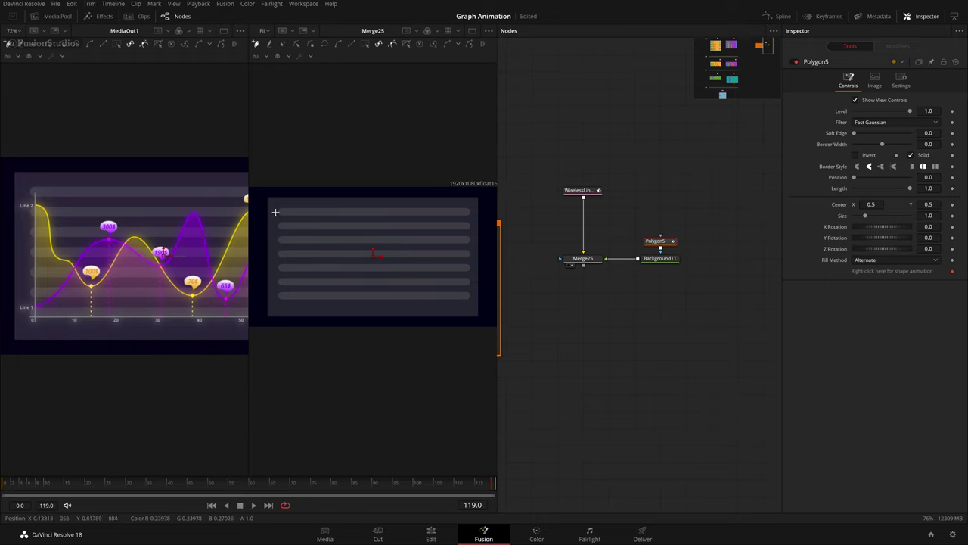
- Draw a straight vertical polygon line along the left ends of the grey bars, reaching just below the lowest bar, and save the project
scroll(274, 212, up, 3)
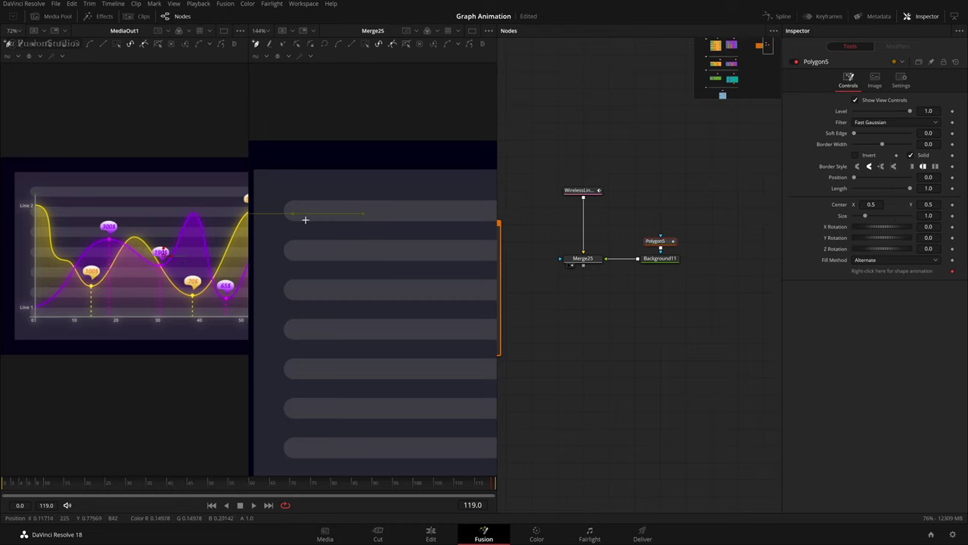
scroll(313, 289, down, 3)
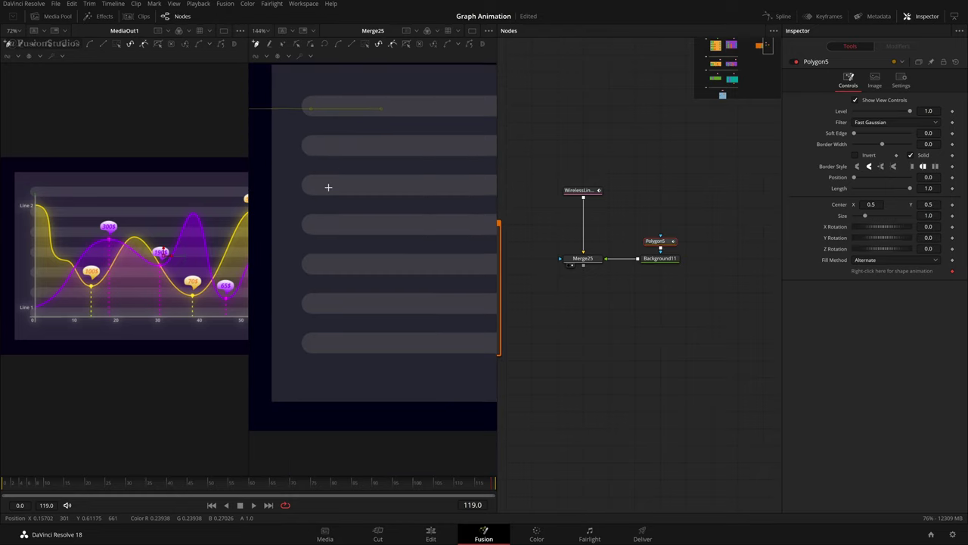
shift+click(314, 349)
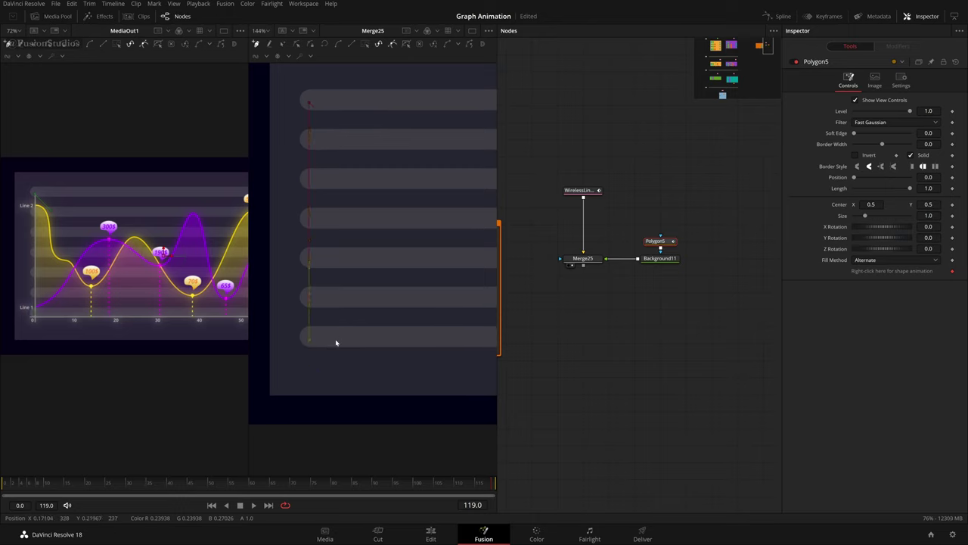
drag(285, 345, 310, 328)
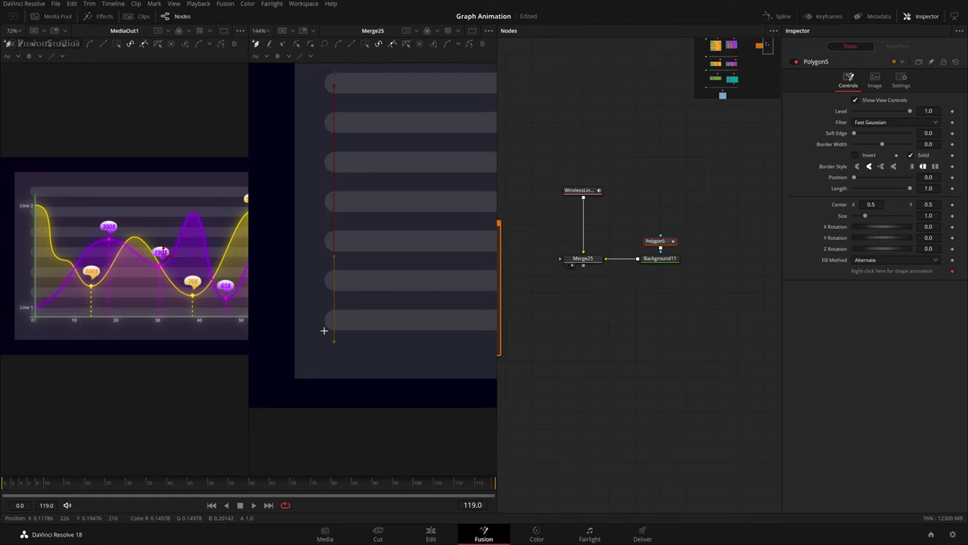
key(ctrl+s)
- Turn off the Polygon5 mask's Solid option and raise its border width to 0.0021
click(920, 155)
click(633, 378)
click(665, 242)
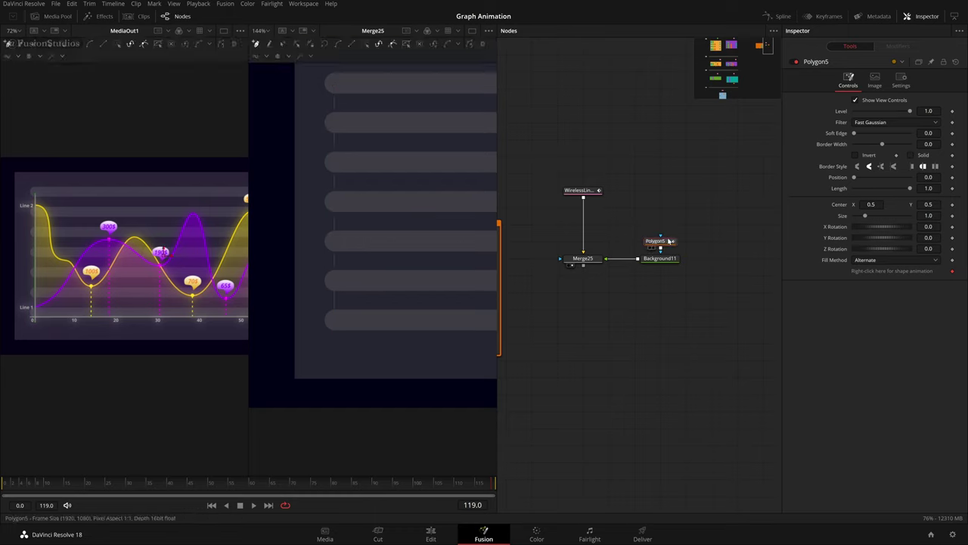
drag(928, 143, 933, 144)
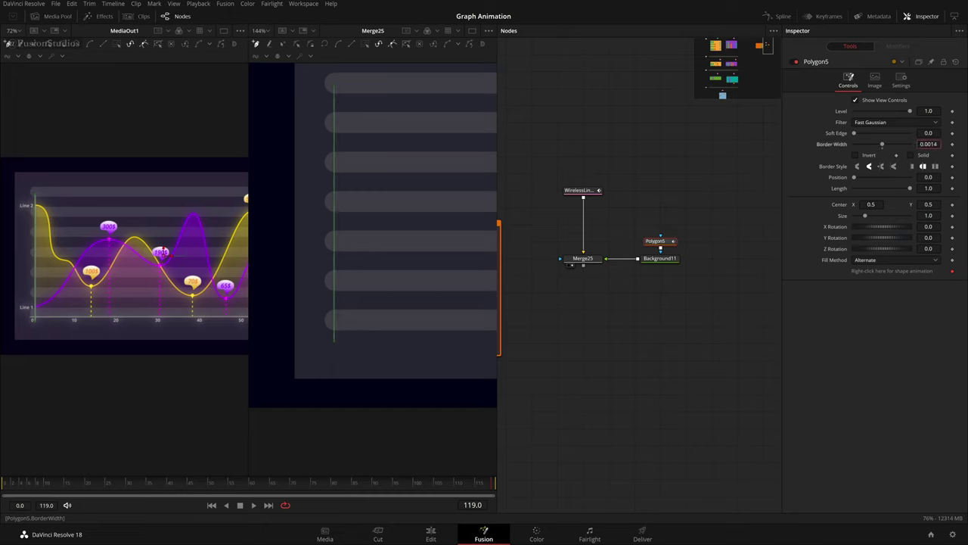
click(670, 389)
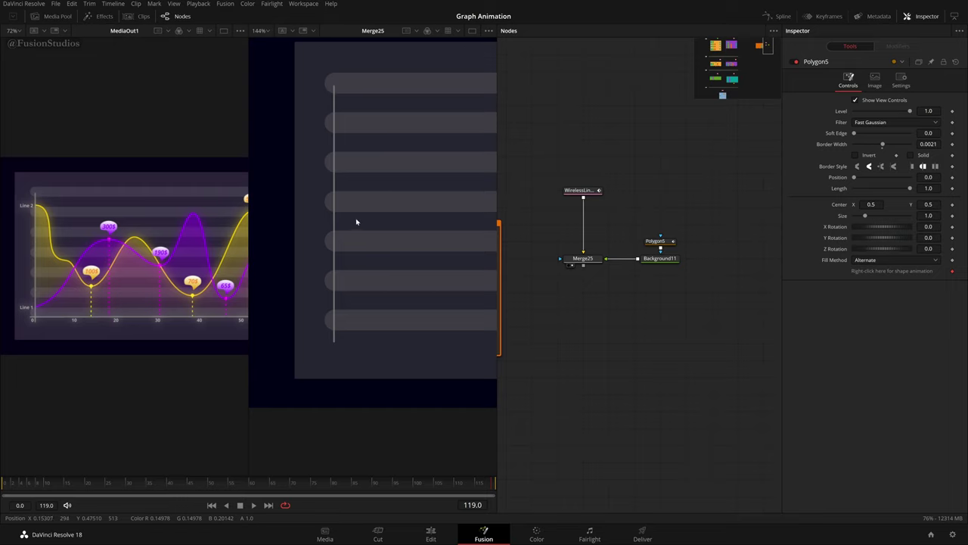
- Try a border width of 0.002 on the Polygon5 mask, then set it to 0.004
scroll(418, 277, down, 3)
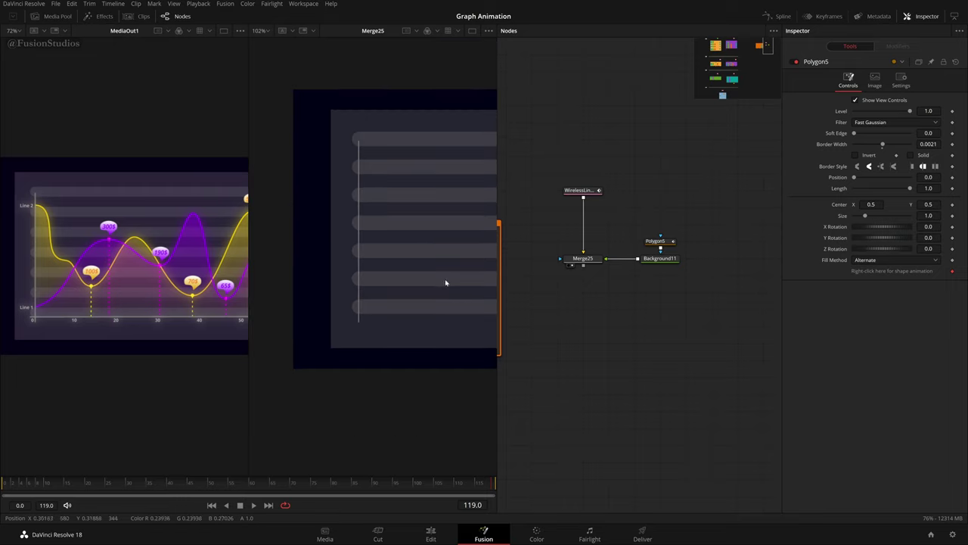
key(ctrl+f)
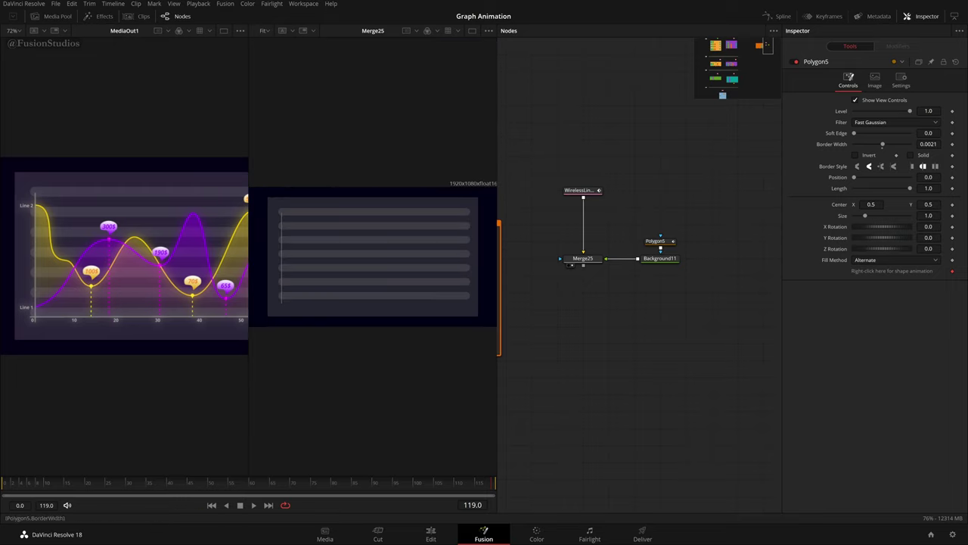
drag(928, 143, 943, 143)
text(2)
key(Return)
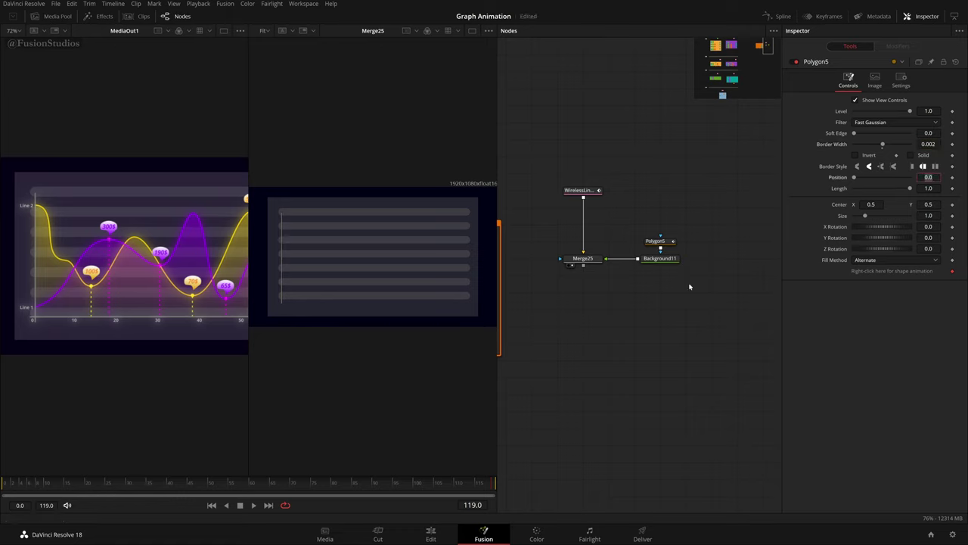
click(935, 151)
text(0.004)
key(Tab)
- Move the Background11 node and its Polygon5 mask together to the left side of Merge25
scroll(649, 296, up, 2)
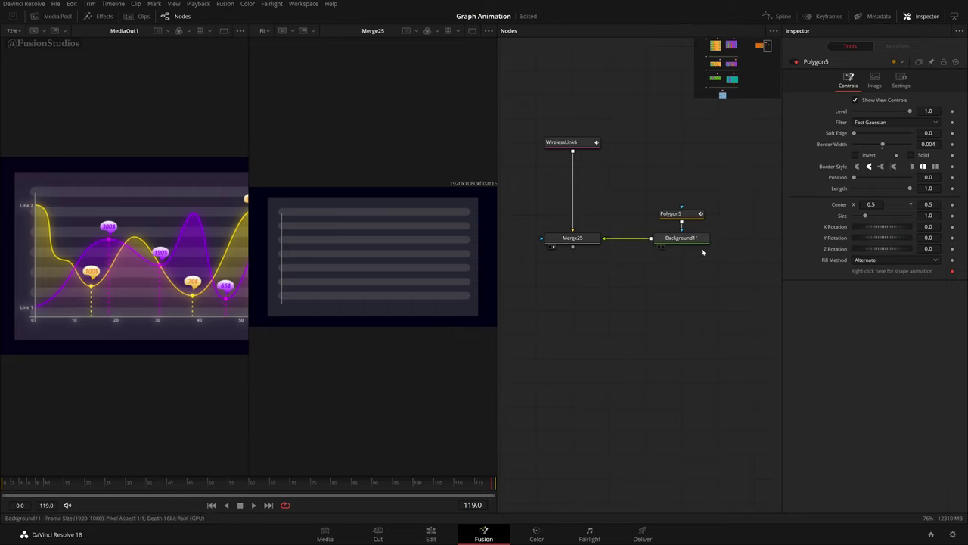
drag(726, 185, 673, 250)
drag(672, 299, 590, 309)
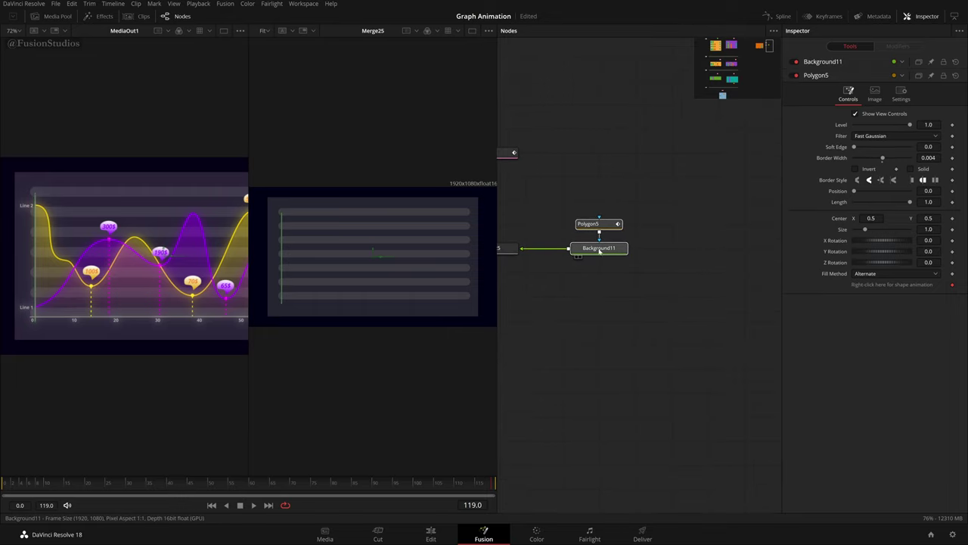
drag(597, 248, 737, 248)
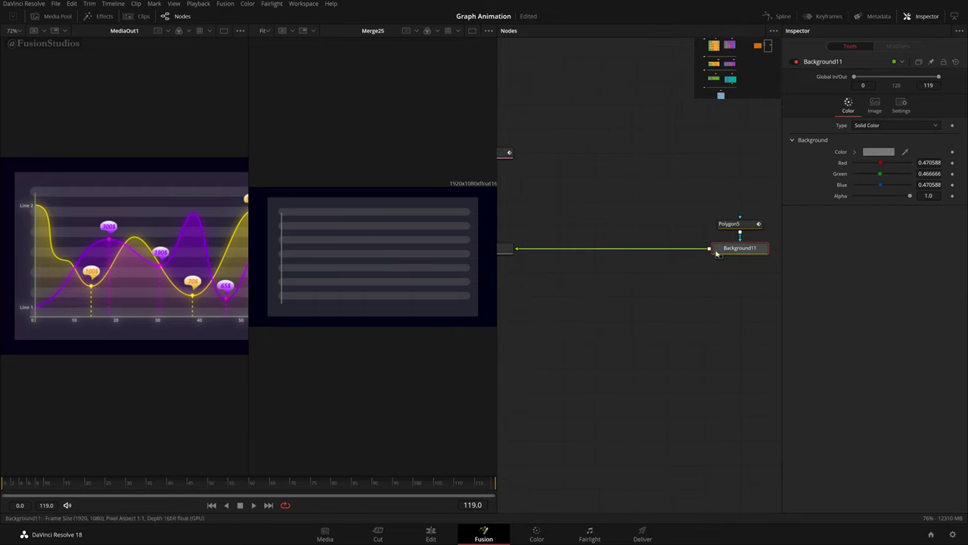
scroll(673, 228, down, 3)
mouse_move(732, 246)
mouse_down()
mouse_move(722, 254)
mouse_move(671, 236)
mouse_up()
mouse_move(637, 176)
mouse_down()
mouse_move(594, 219)
mouse_move(603, 237)
mouse_move(696, 233)
mouse_up()
drag(566, 196, 671, 247)
click(660, 234)
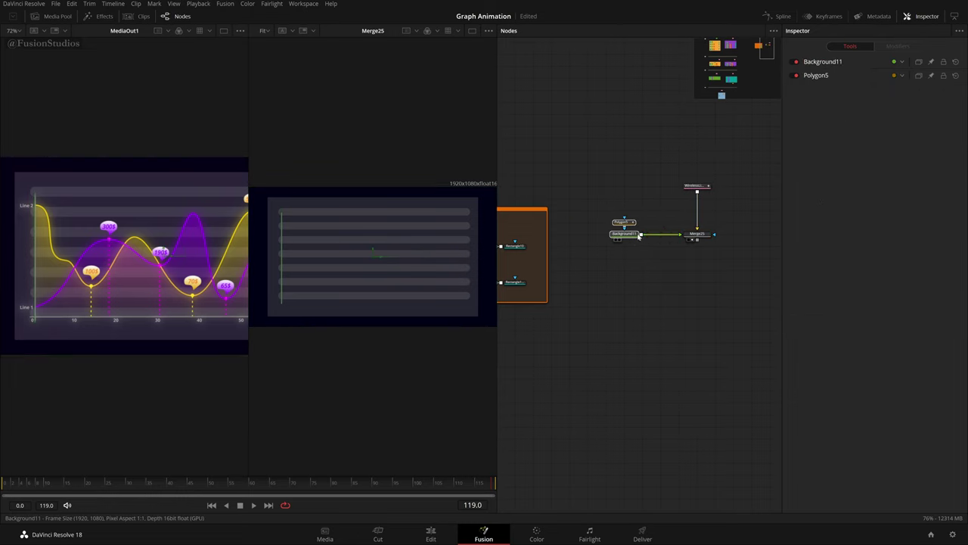
- Add a Text+ node merged over Background11 and arrange it above its new Merge node, in line with Background11 and Merge25
scroll(625, 229, up, 4)
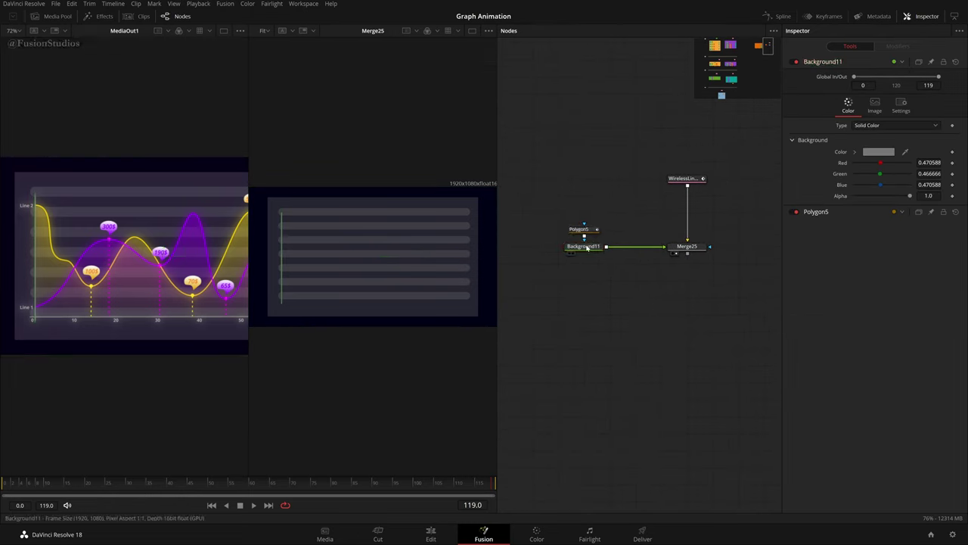
key(shift+space)
text(ply)
key(BackSpace)
key(BackSpace)
key(BackSpace)
text(TEXT)
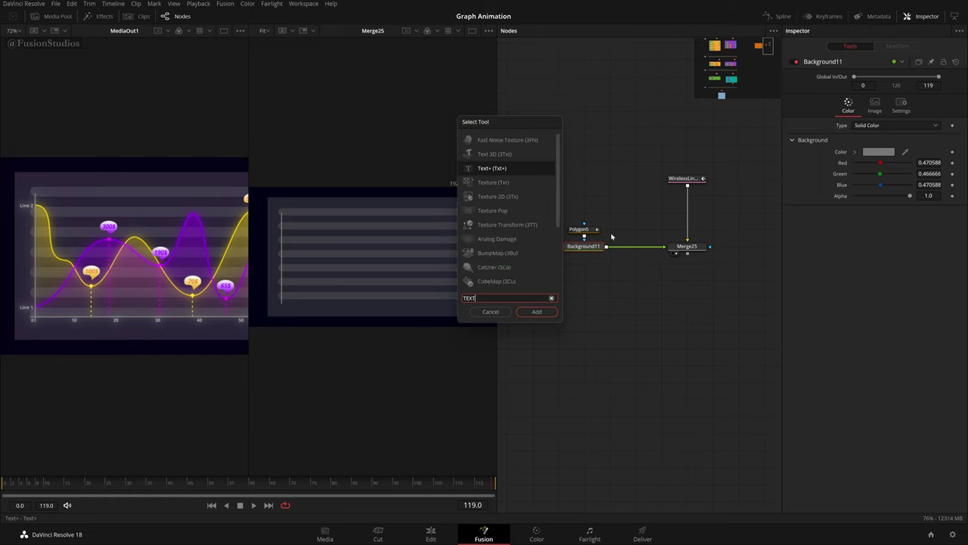
key(Return)
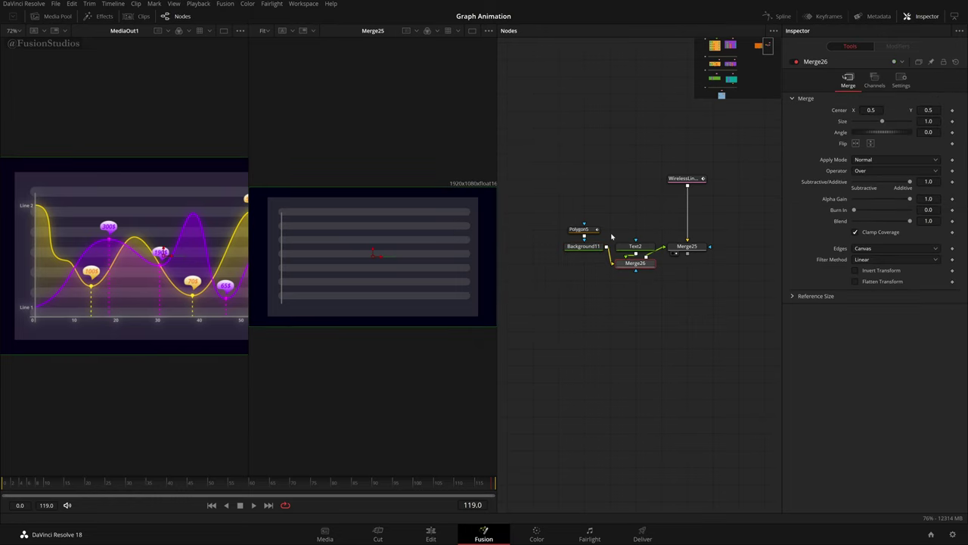
drag(660, 226, 640, 252)
scroll(615, 253, up, 2)
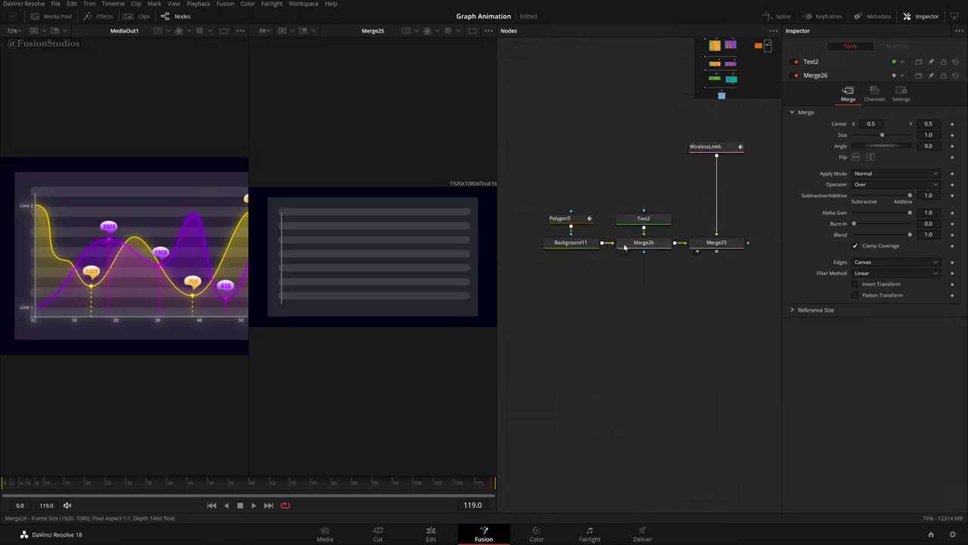
- Preview Background11 and Merge25 in turn in the second viewer, and enter "Line 1" as the Text2 node's text
drag(587, 247, 360, 262)
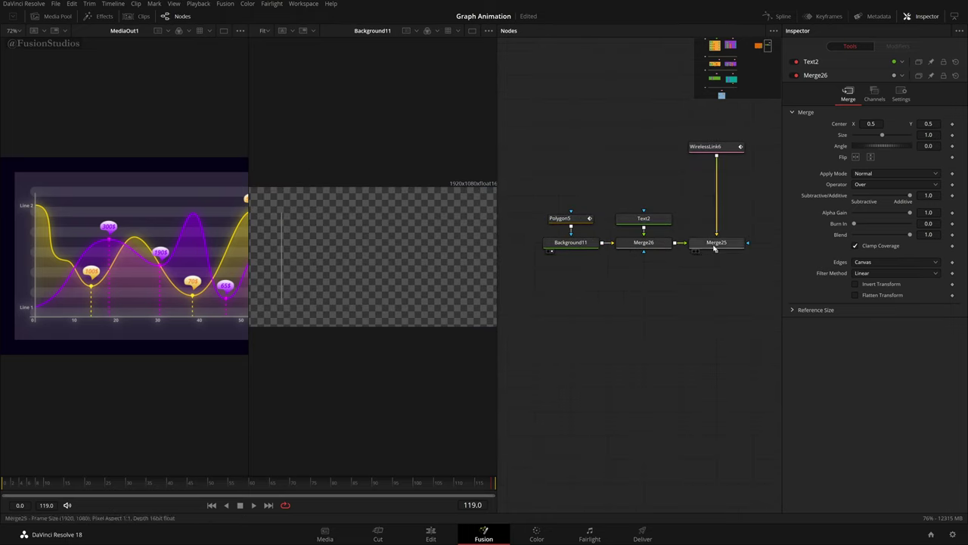
drag(716, 243, 411, 200)
click(643, 218)
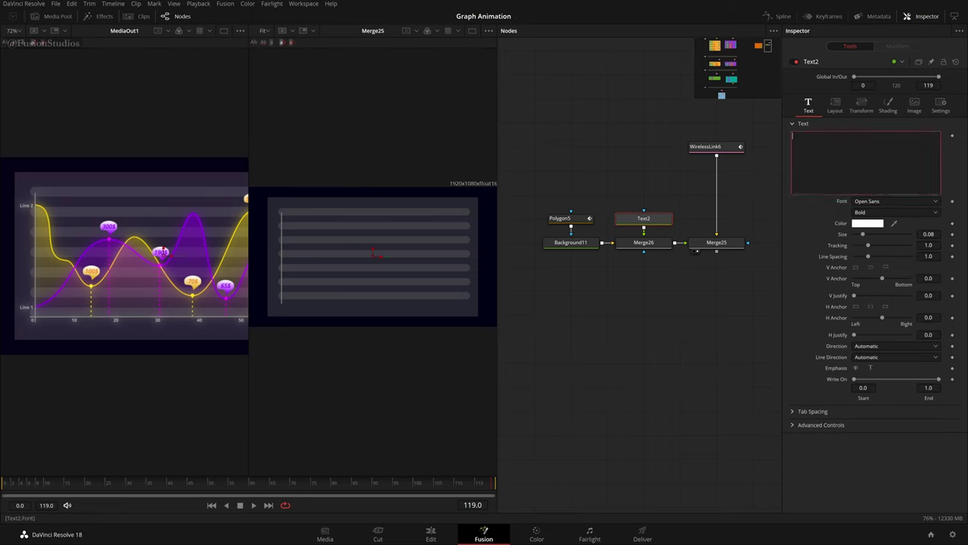
text(Line 1)
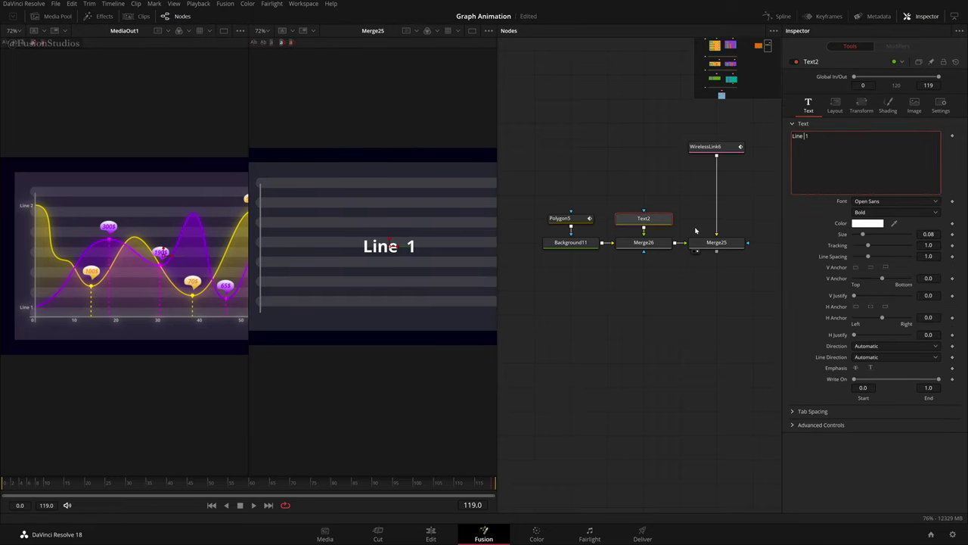
- Move the "Line 1" text in the second viewer to the upper end of the vertical axis line
scroll(351, 258, up, 2)
drag(381, 266, 374, 237)
scroll(422, 273, down, 3)
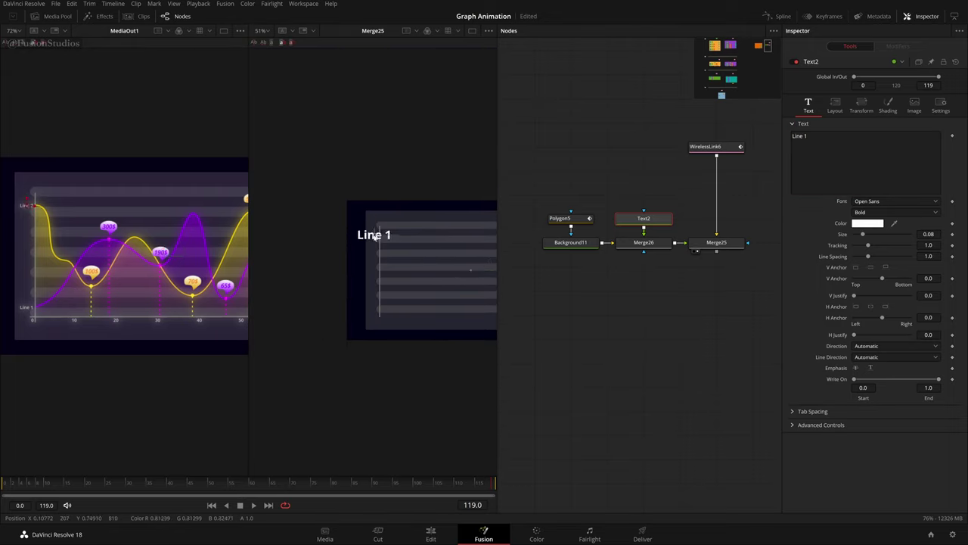
scroll(418, 241, up, 2)
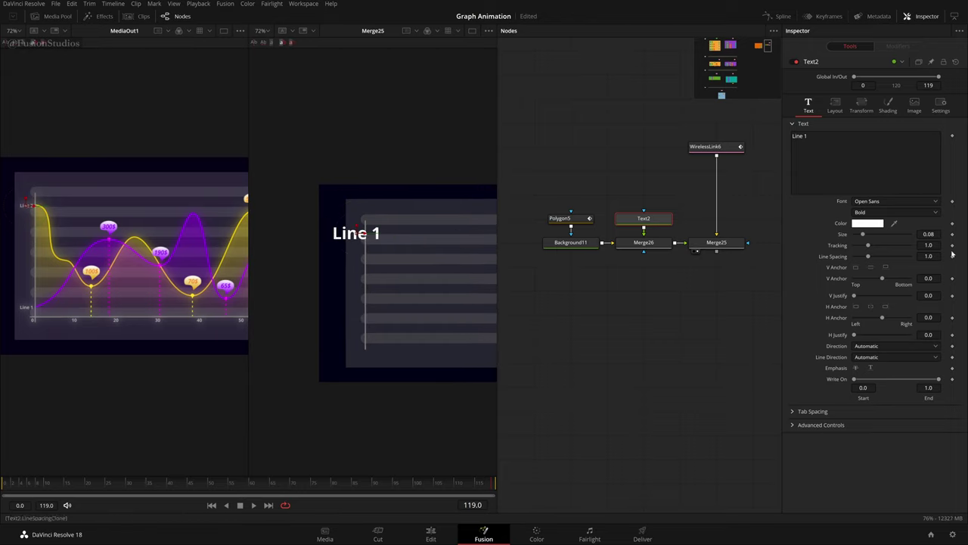
- Reduce the "Line 1" text size to 0.0203 and inspect it beside the vertical axis line
drag(928, 234, 908, 234)
scroll(371, 235, up, 5)
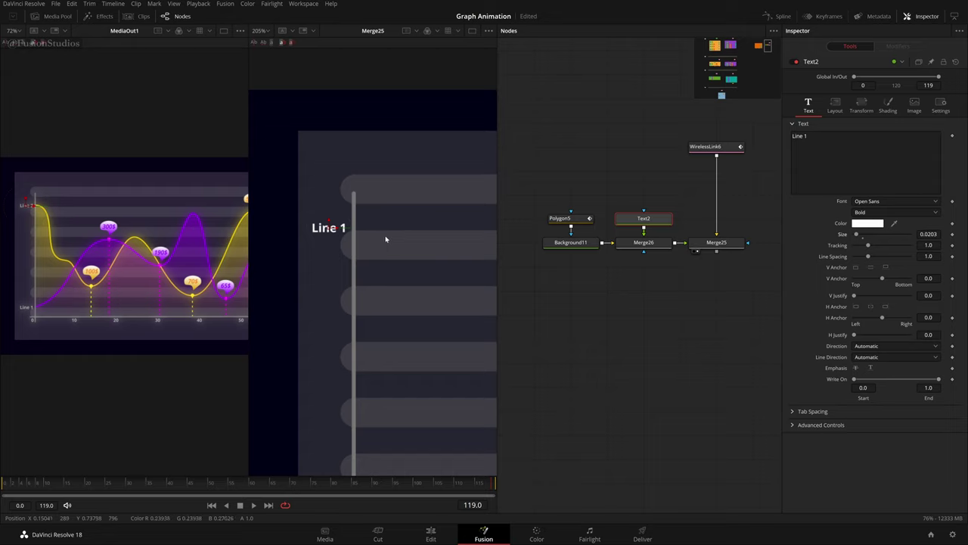
scroll(371, 261, down, 3)
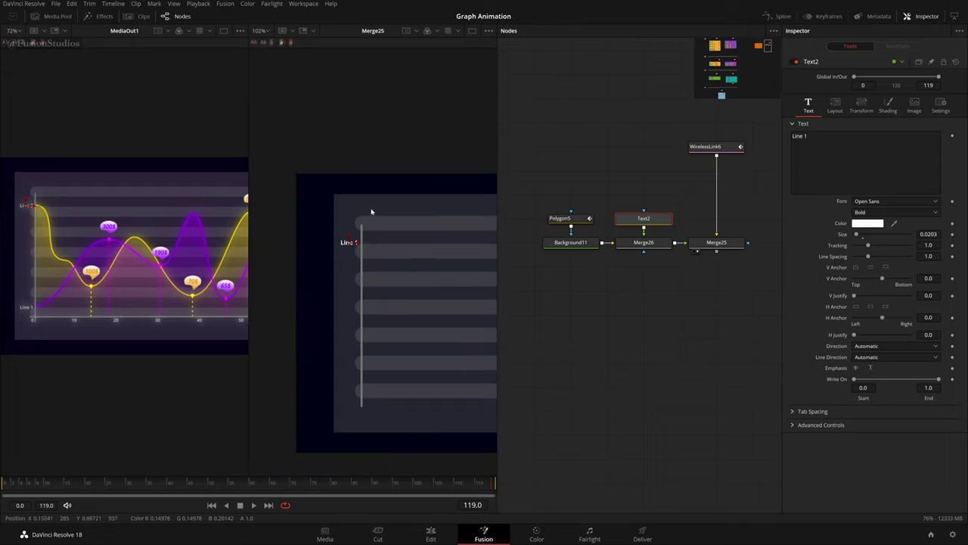
scroll(393, 281, up, 5)
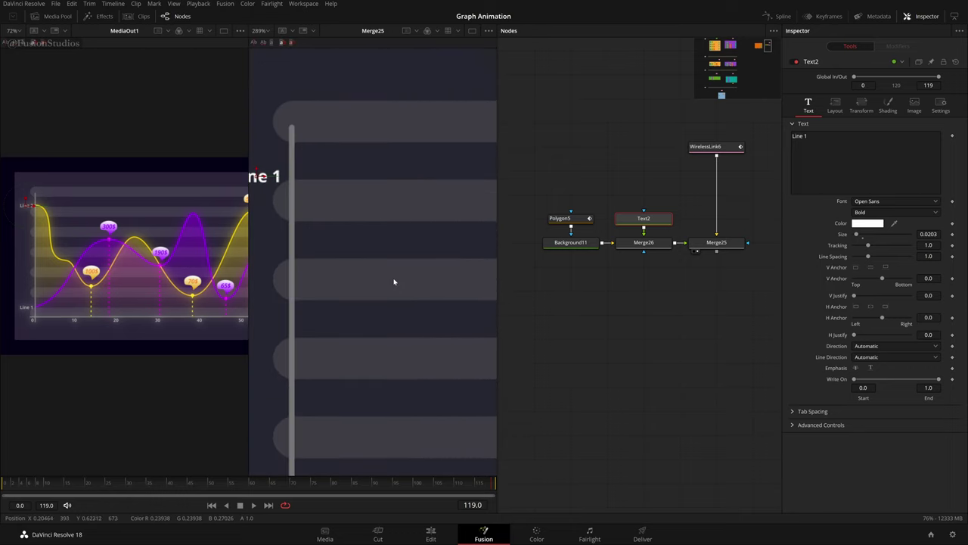
- Sample the axis line's grey for the "Line 1" text colour and lighten it to #b6b5b6
click(868, 222)
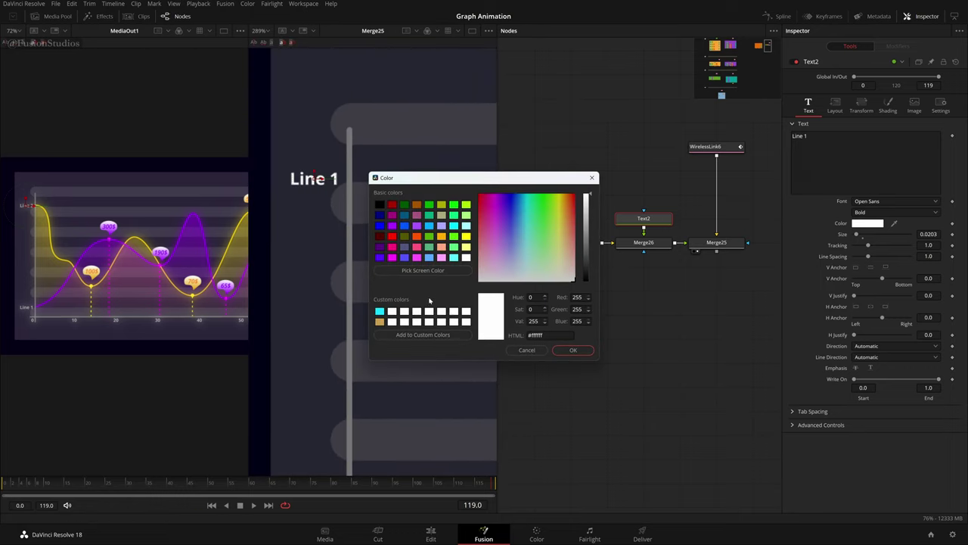
click(435, 270)
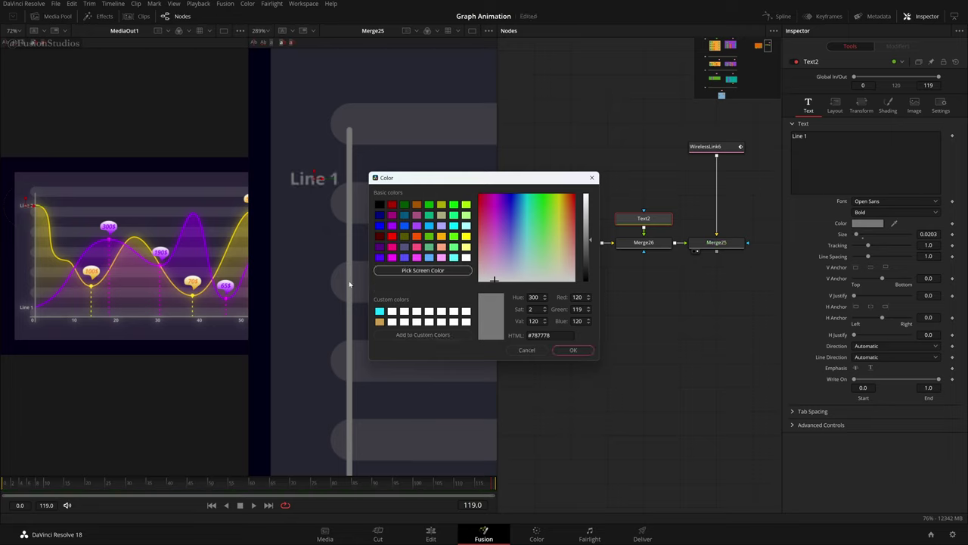
click(588, 248)
drag(589, 248, 596, 222)
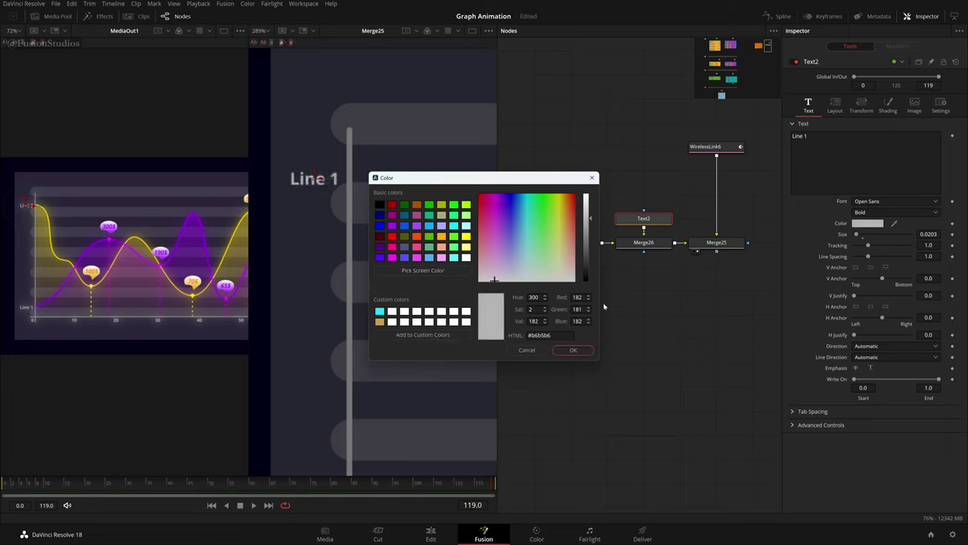
click(573, 354)
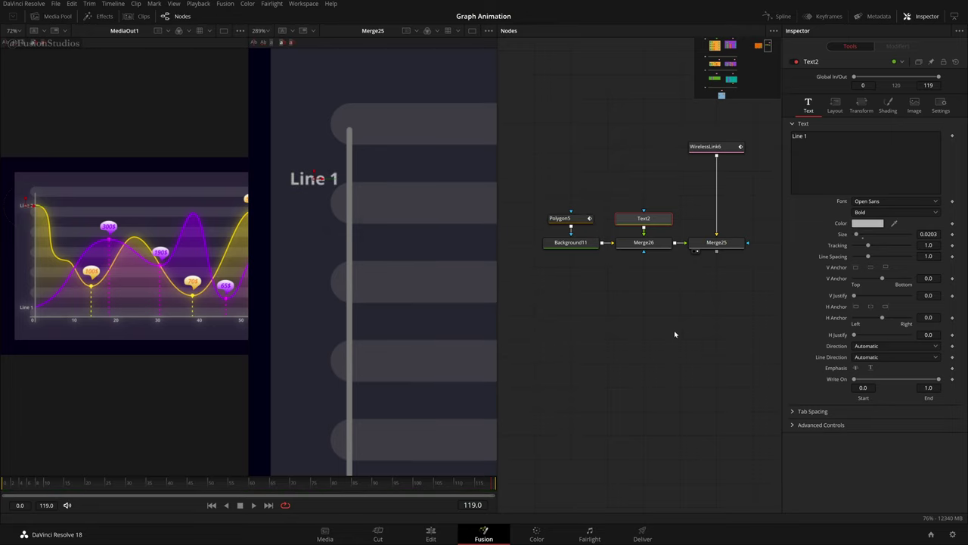
- Rearrange the nodes with Merge26 below Background11, Text2 to the left of Merge26, and Merge25 level with them
scroll(603, 312, down, 2)
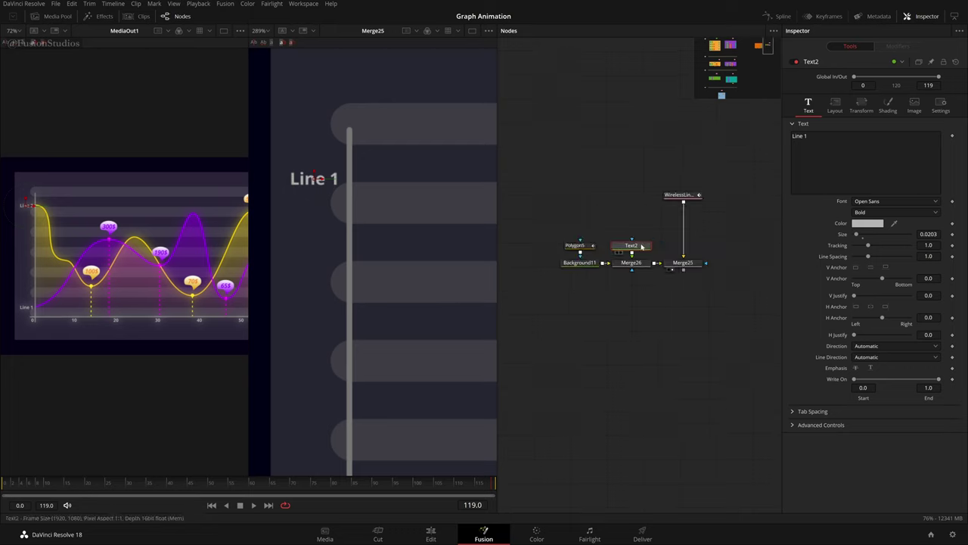
drag(642, 230, 588, 304)
drag(688, 263, 689, 297)
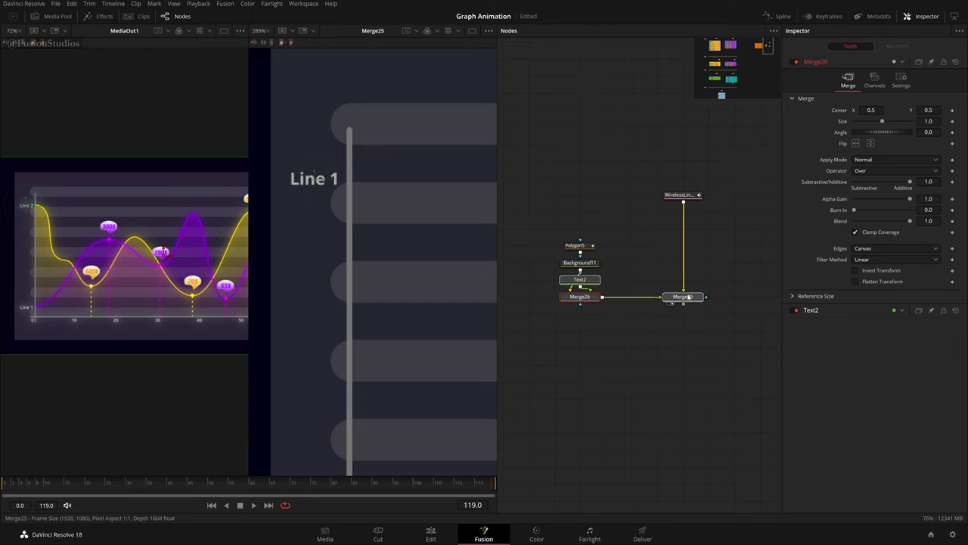
drag(618, 311, 695, 312)
drag(658, 283, 617, 301)
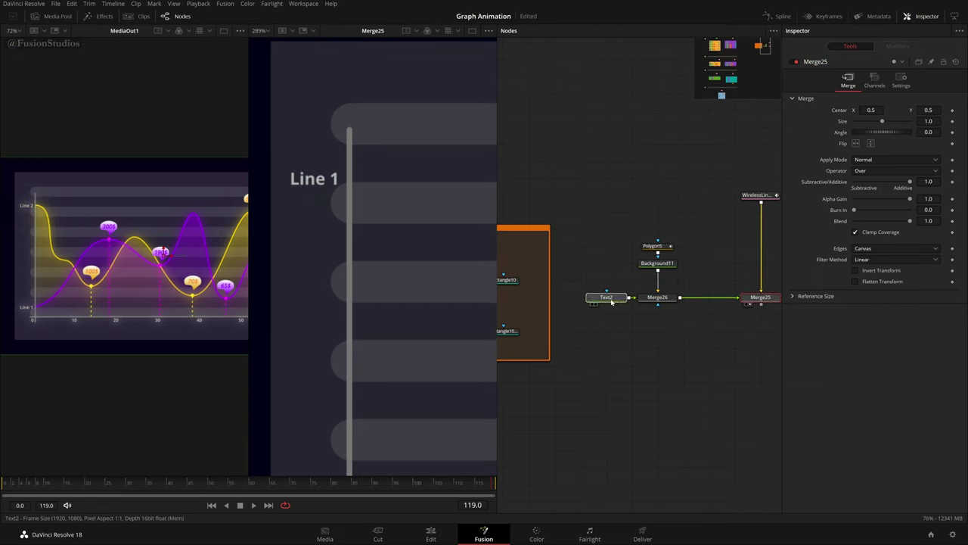
- Duplicate the Text2 and Merge26 nodes together and place the copies below the originals
click(612, 302)
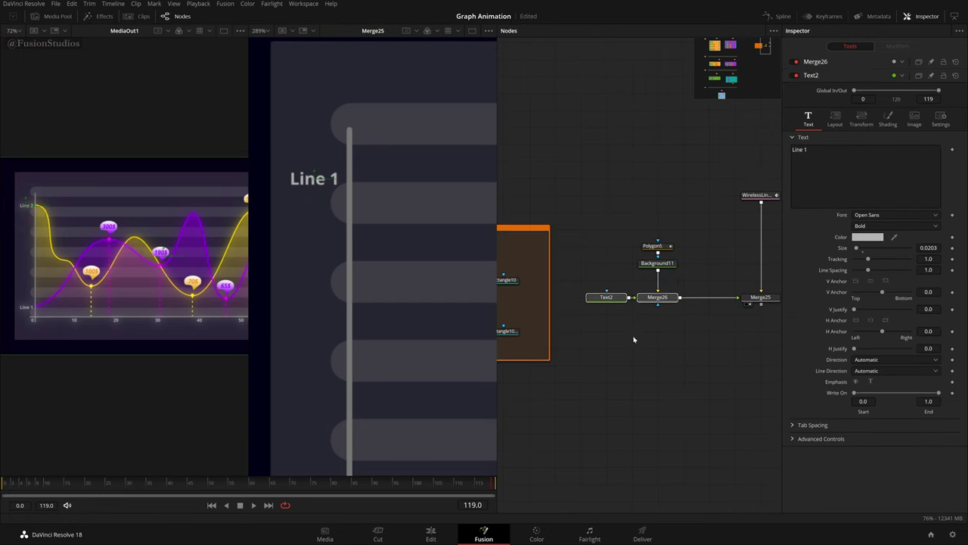
key(ctrl+v)
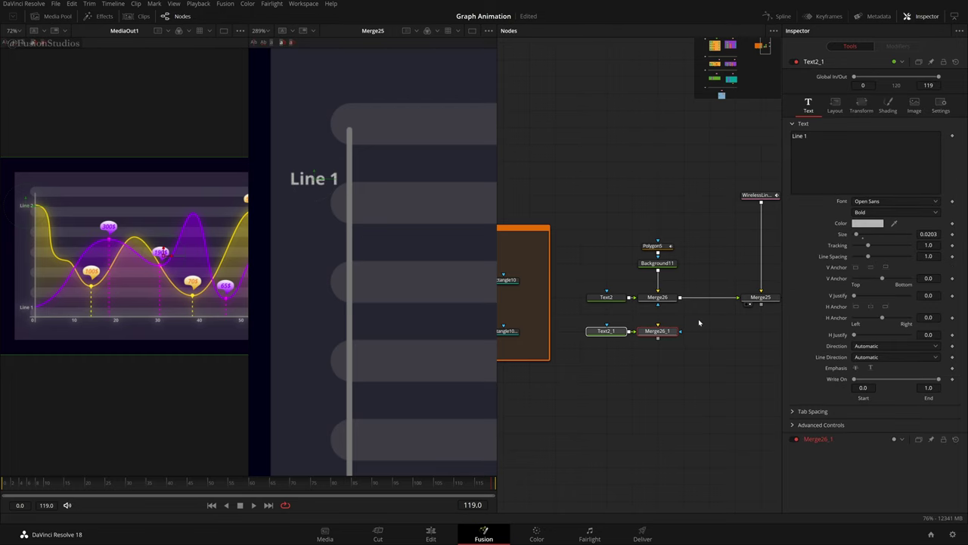
- Chain the duplicated Merge26_1 between Merge26 and Merge25, using Merge26's output as its background
click(699, 323)
drag(680, 297, 662, 345)
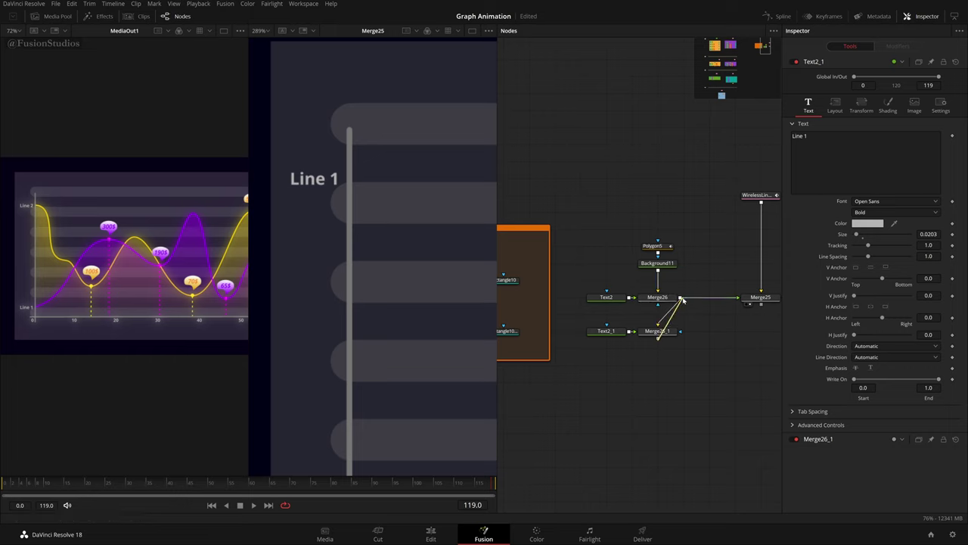
drag(683, 300, 717, 333)
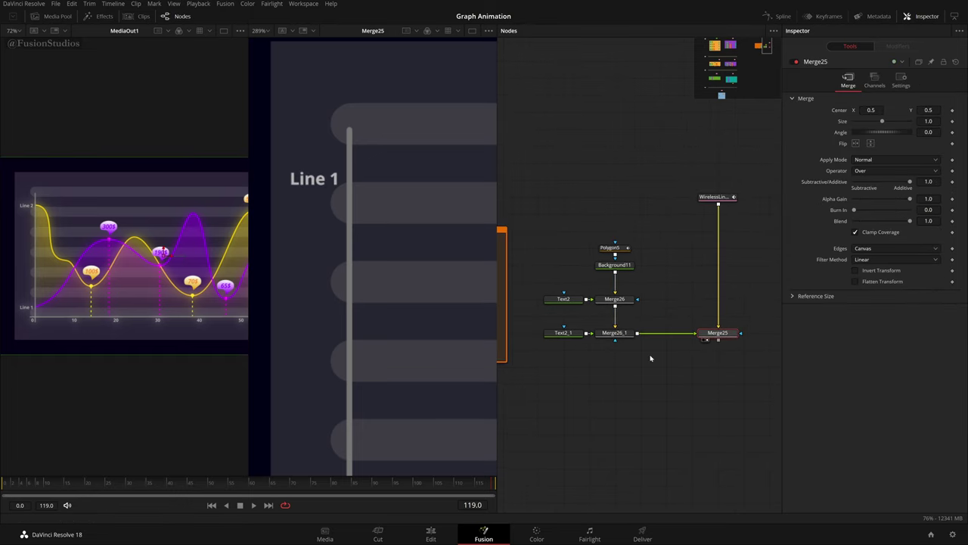
- Move Text2_1 and Merge26_1 up directly beneath the original pair and bring Merge25 level with them
drag(651, 357, 544, 327)
drag(629, 333, 628, 316)
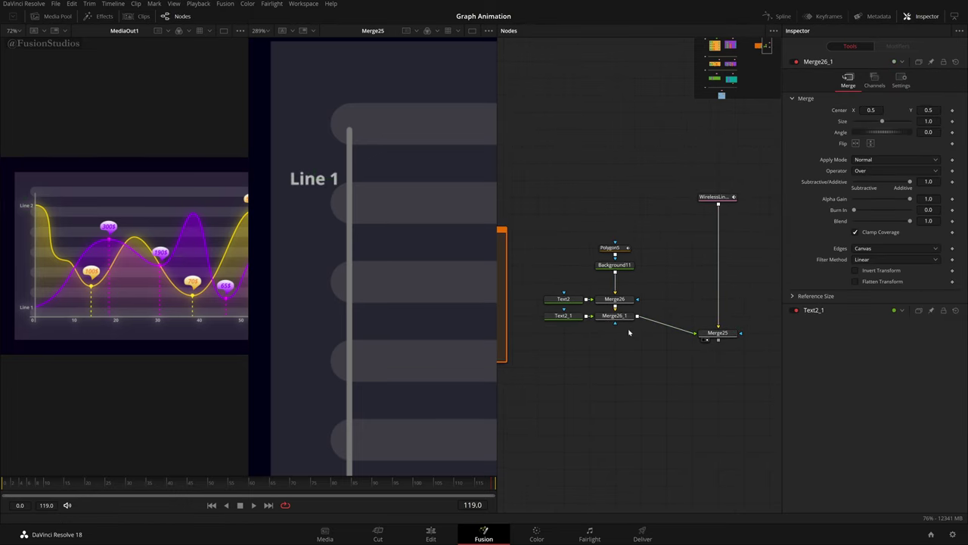
drag(718, 333, 718, 316)
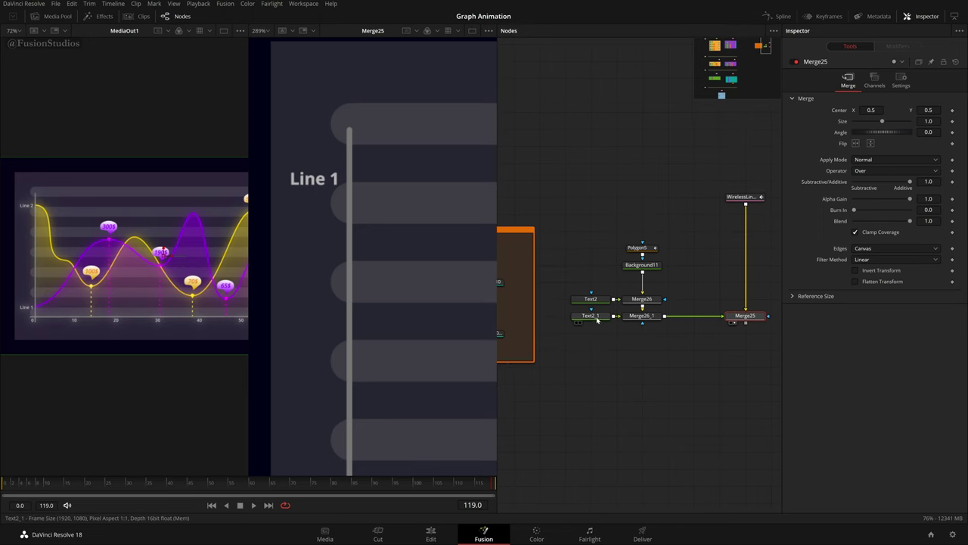
- Change the duplicated Text2_1 label's text to "Line 2"
click(595, 317)
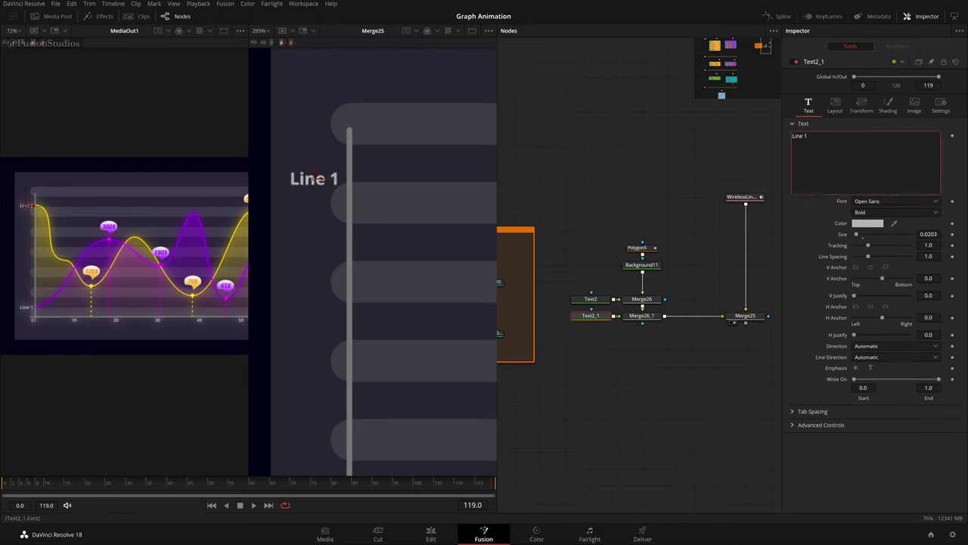
key(BackSpace)
text(2)
click(819, 232)
scroll(644, 326, down, 1)
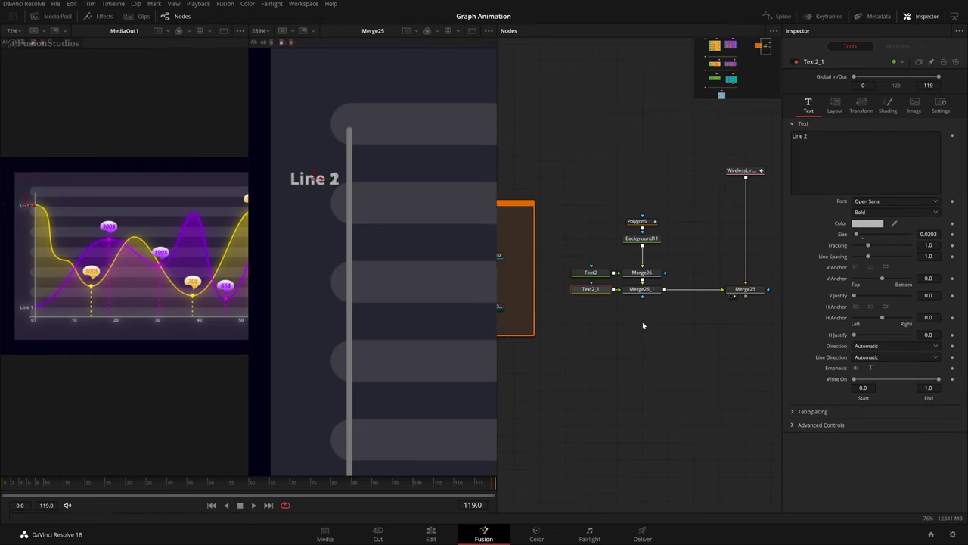
- Lower the "Line 2" label to a layout centre Y of 0.237708, near the axis line's lower end
scroll(643, 325, down, 2)
click(835, 106)
drag(931, 147, 810, 147)
scroll(397, 288, down, 8)
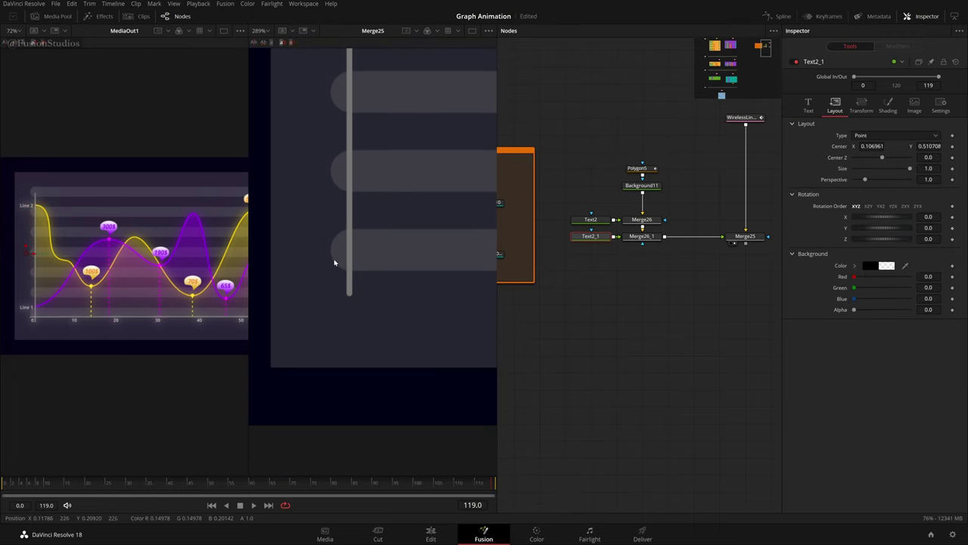
drag(929, 146, 902, 146)
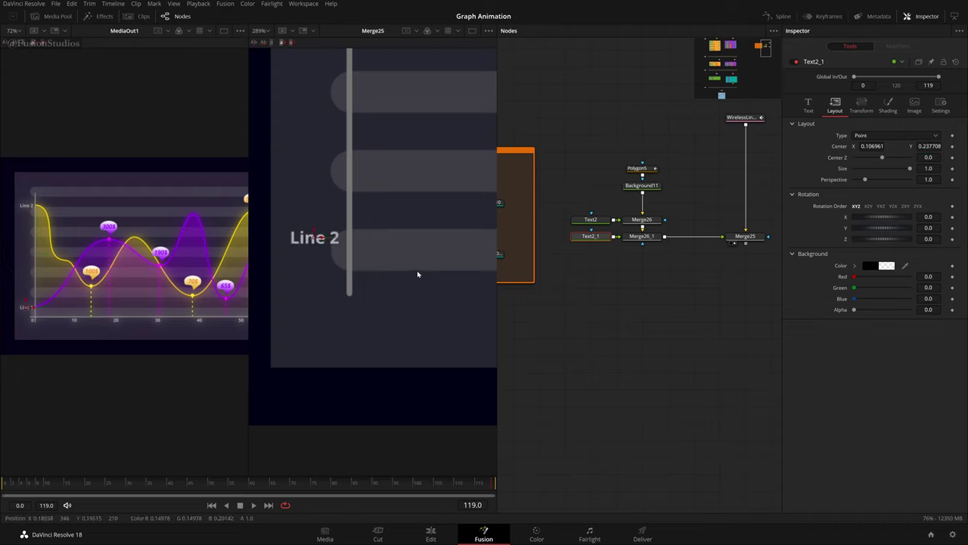
scroll(417, 274, down, 3)
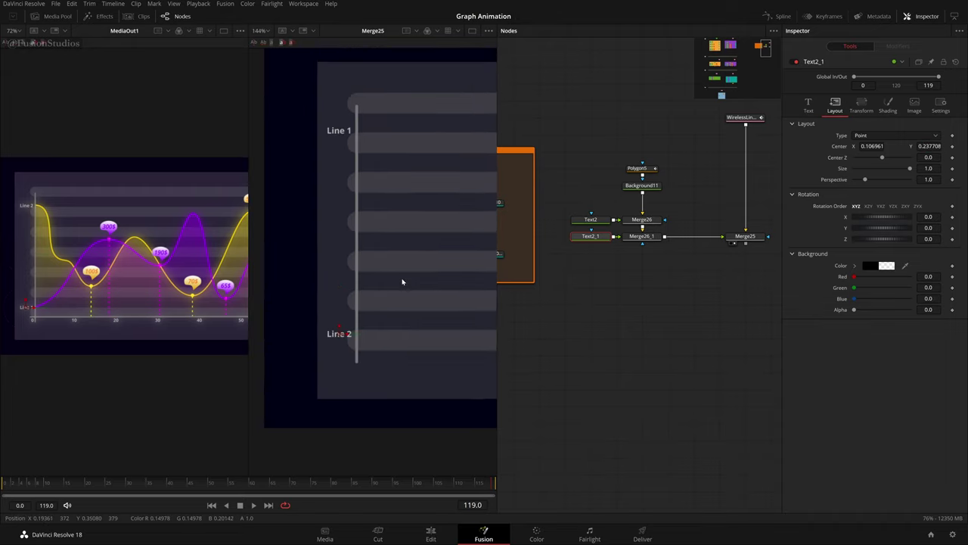
drag(363, 103, 316, 395)
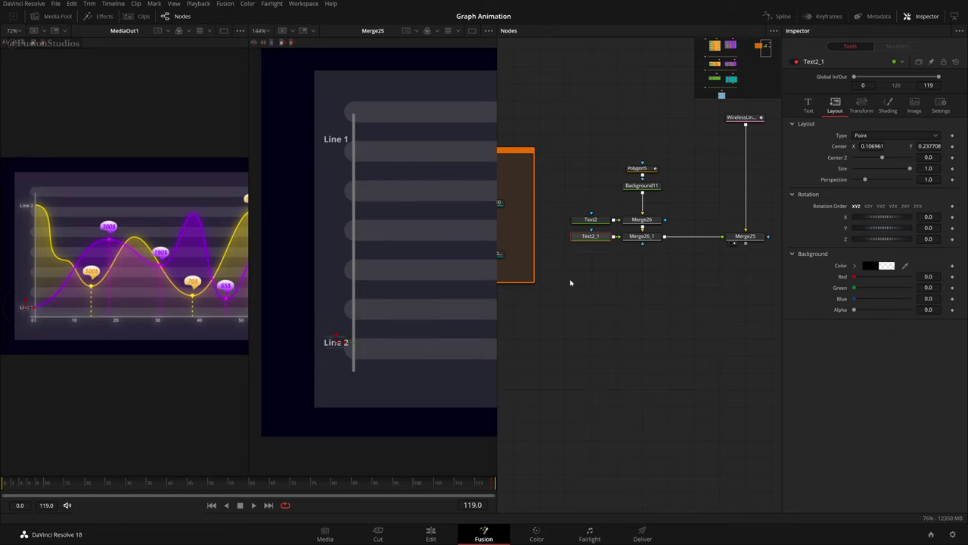
- Add an Underlay around the vertical axis nodes, from Polygon5 and the two text nodes through Merge25
drag(536, 147, 720, 319)
key(shift+space)
text(TEXT)
text(und)
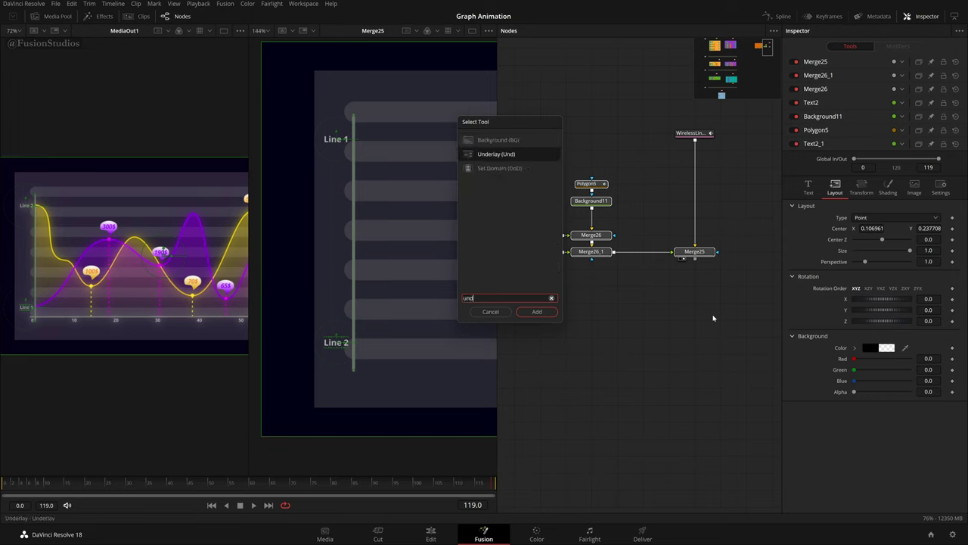
key(Return)
drag(687, 320, 668, 331)
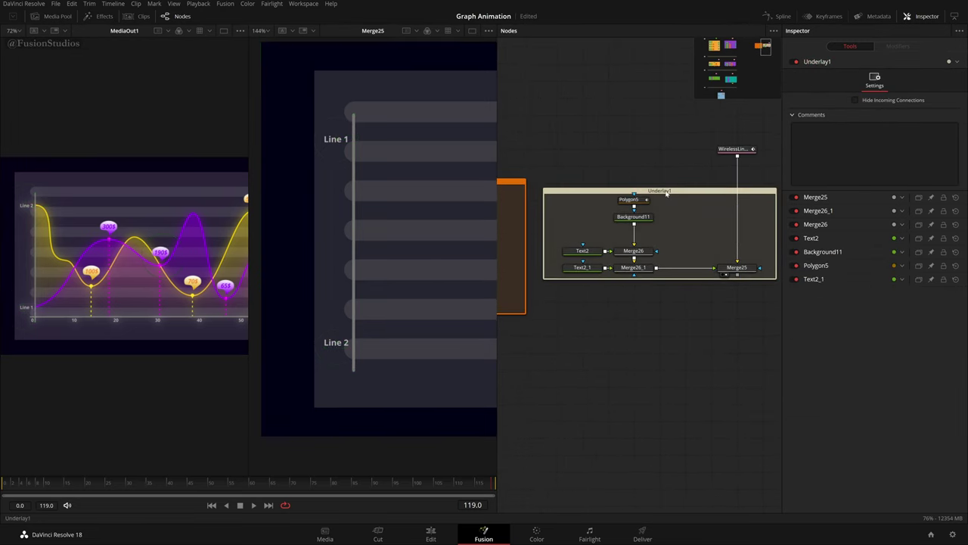
- Rename the underlay around the vertical axis nodes as YAXIS
key(F2)
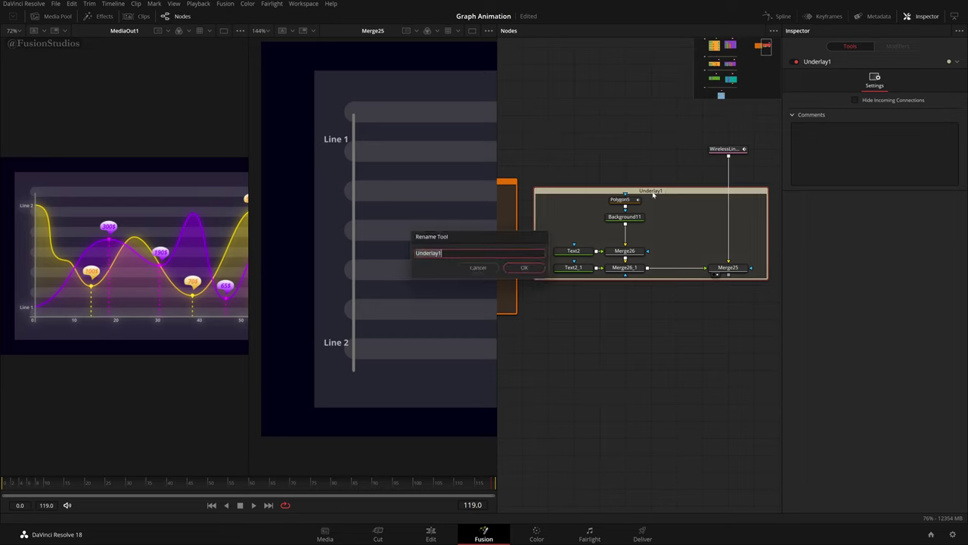
key(BackSpace)
key(Return)
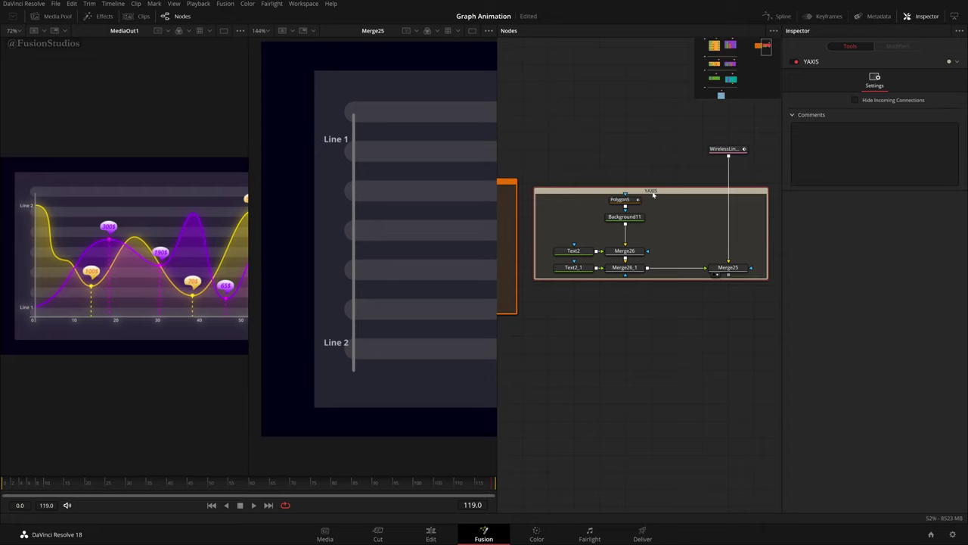
- Set the YAXIS underlay's colour to Green
right_click(654, 195)
mouse_move(695, 311)
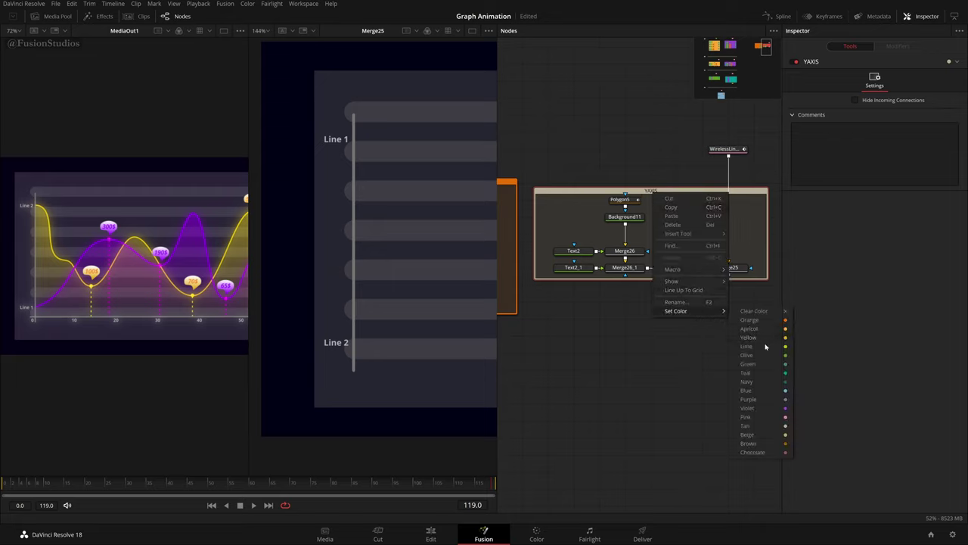
click(771, 363)
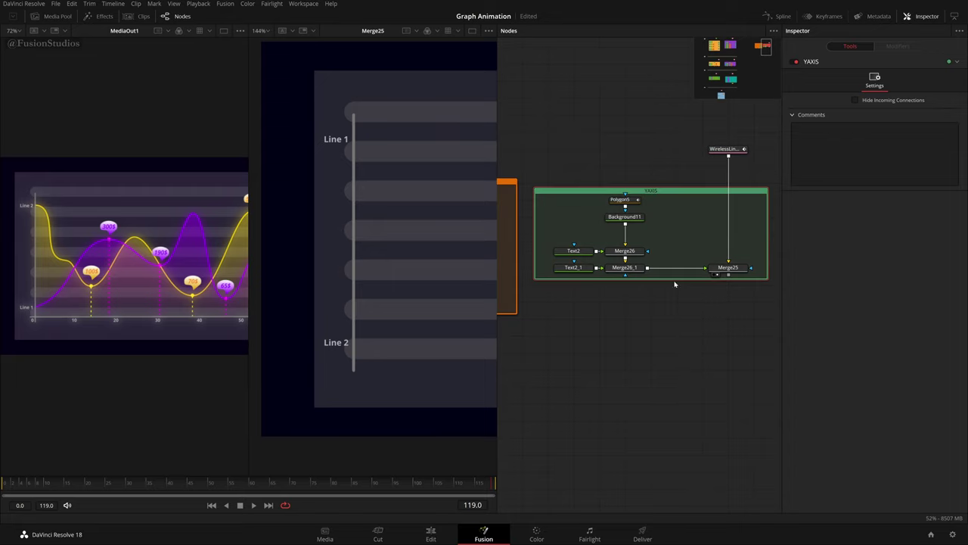
- Set the YAXIS underlay's colour to Olive
right_click(672, 190)
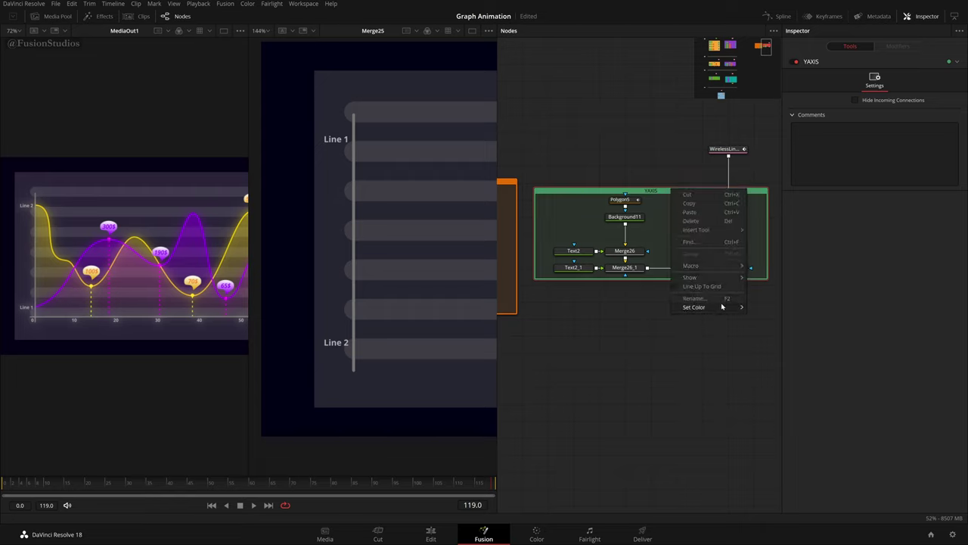
mouse_move(723, 307)
click(782, 349)
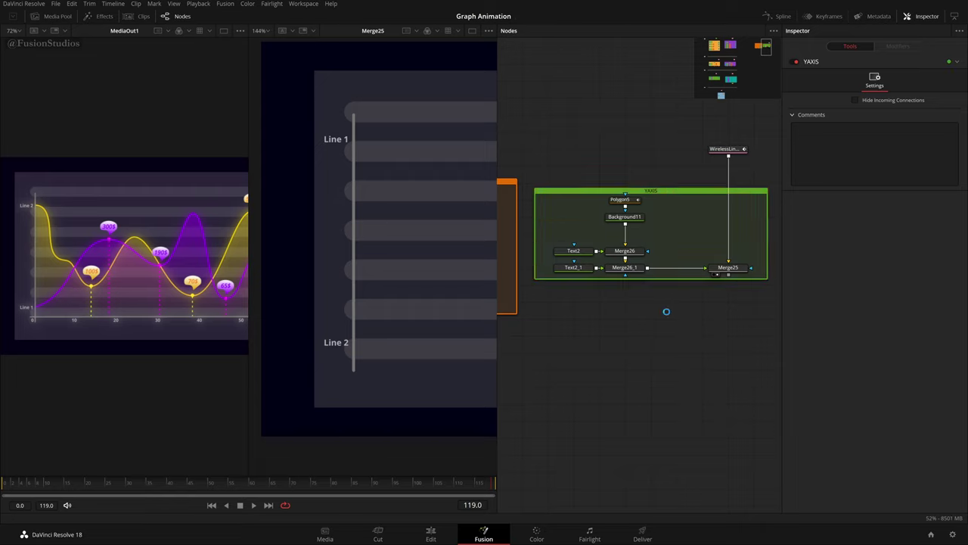
drag(745, 69, 772, 46)
drag(633, 238, 717, 207)
scroll(717, 208, down, 3)
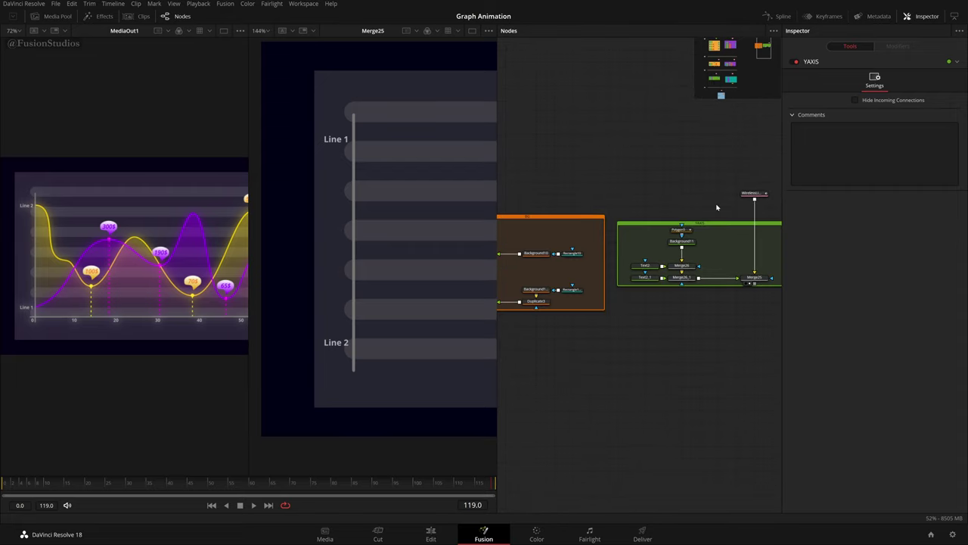
scroll(706, 202, up, 2)
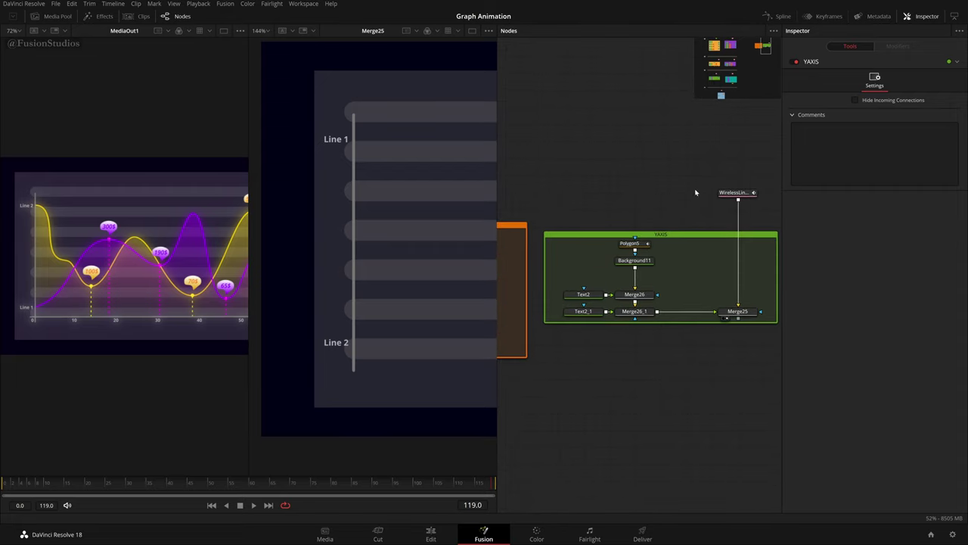
scroll(638, 222, down, 2)
scroll(660, 242, up, 2)
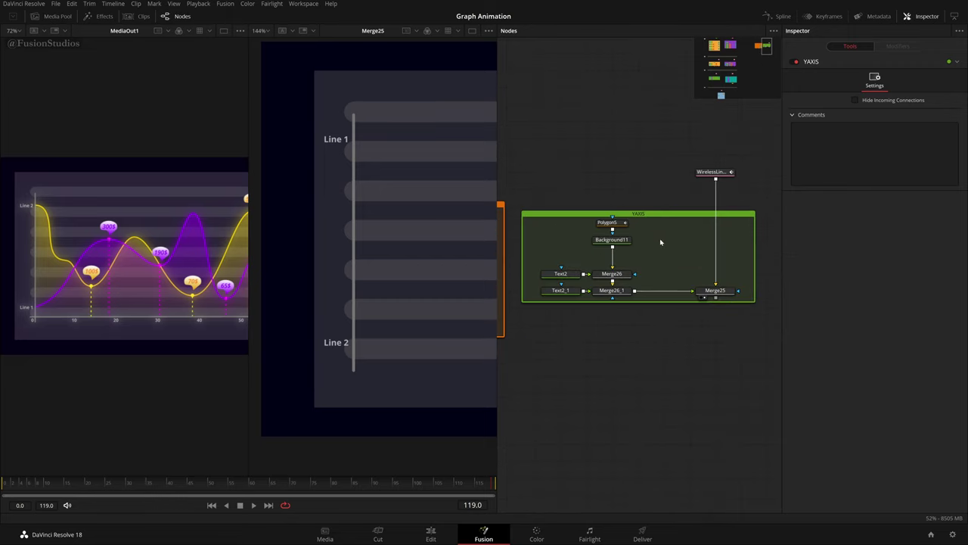
scroll(651, 205, up, 2)
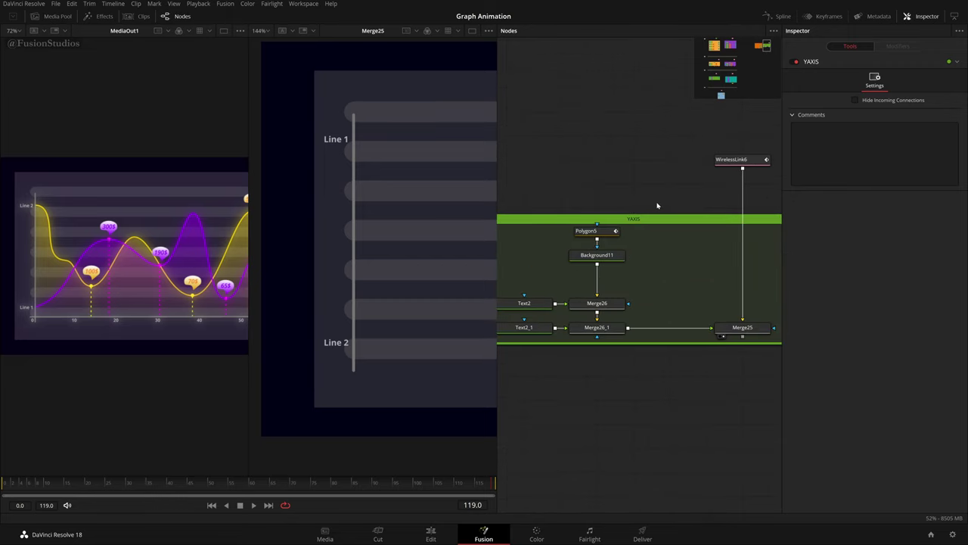
scroll(658, 204, down, 2)
- Duplicate the whole YAXIS underlay with its nodes and place the copy beside the original in the empty node area
drag(772, 327, 523, 201)
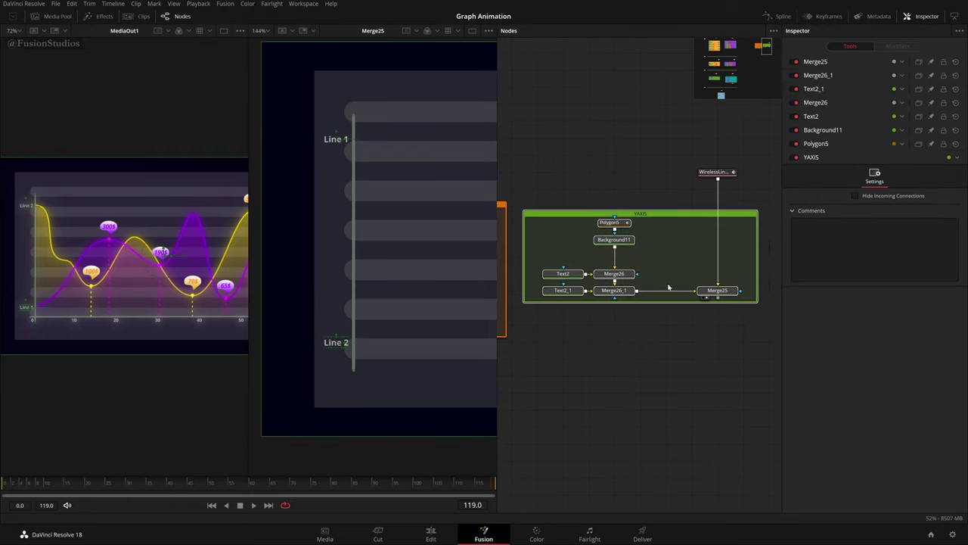
drag(675, 287, 492, 291)
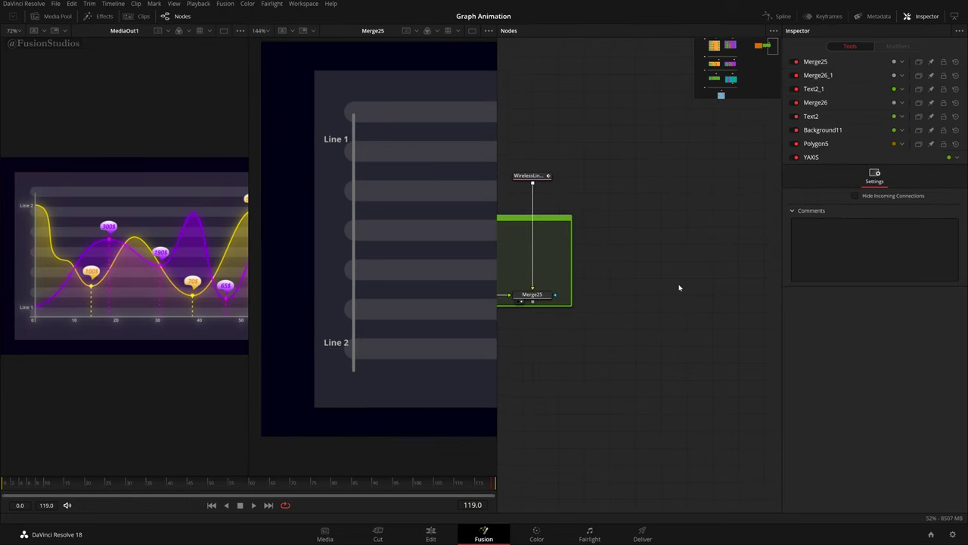
key(ctrl+v)
drag(590, 288, 701, 297)
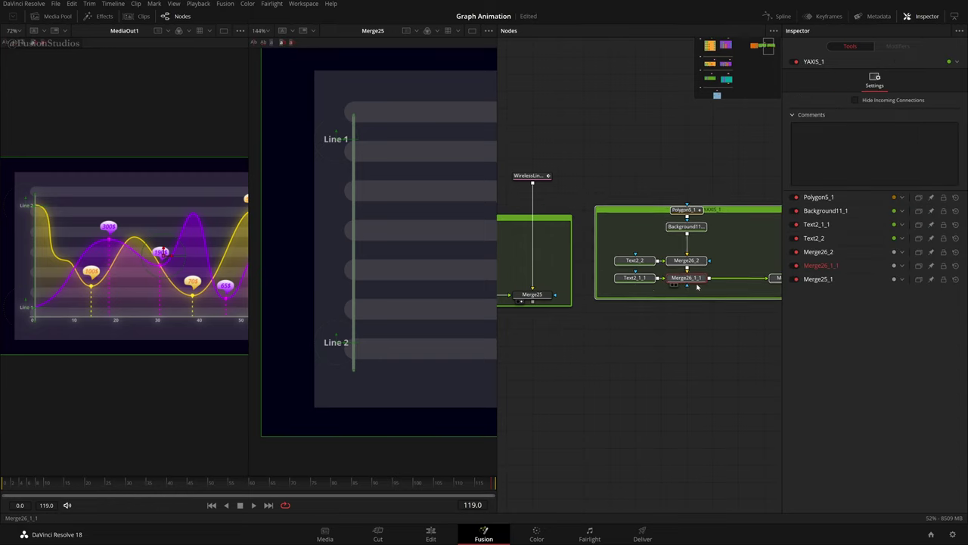
- Line up all tools in the node graph to the grid
scroll(658, 229, down, 5)
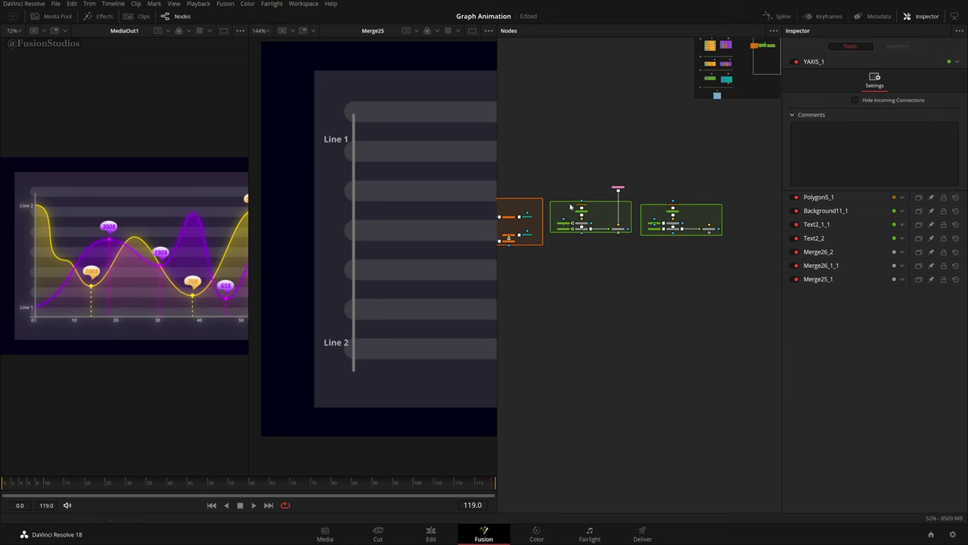
key(ctrl+a)
right_click(644, 268)
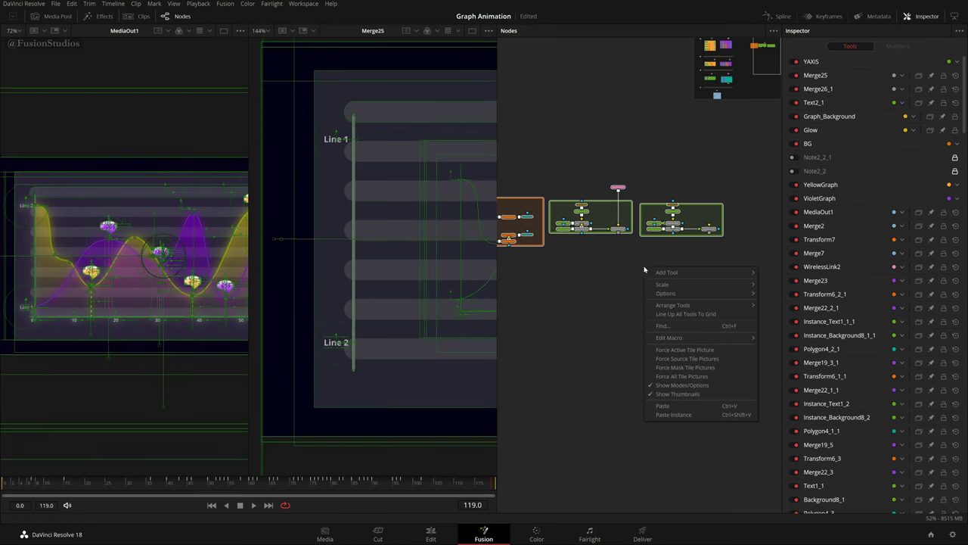
click(680, 314)
- Rename the duplicated YAXIS_1 underlay as XAXIS
scroll(696, 199, up, 5)
click(673, 210)
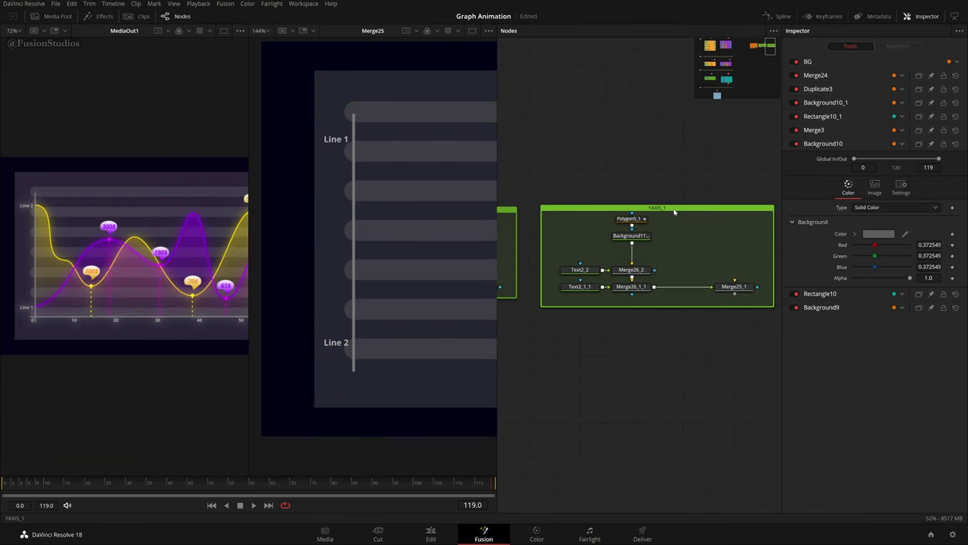
key(F2)
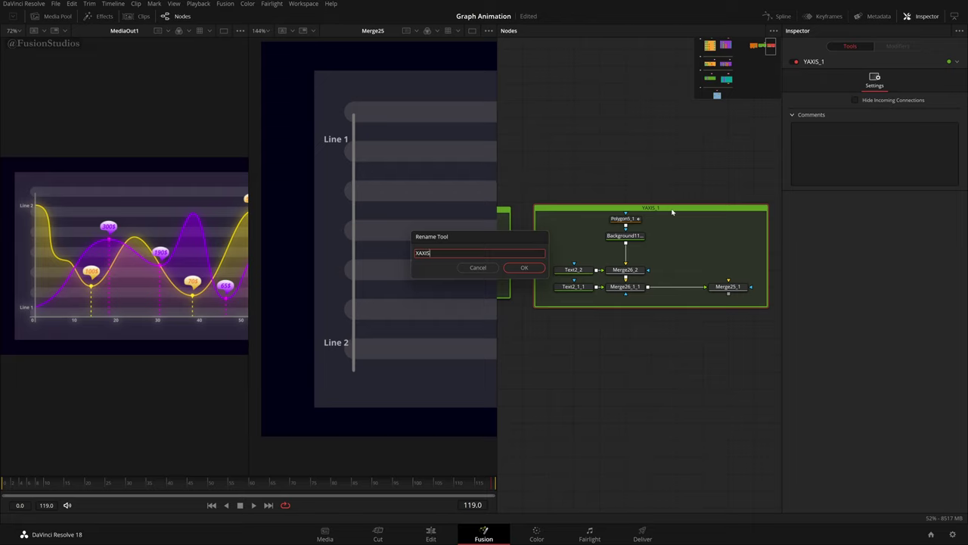
key(Return)
- Set the XAXIS underlay's colour to Teal
right_click(672, 211)
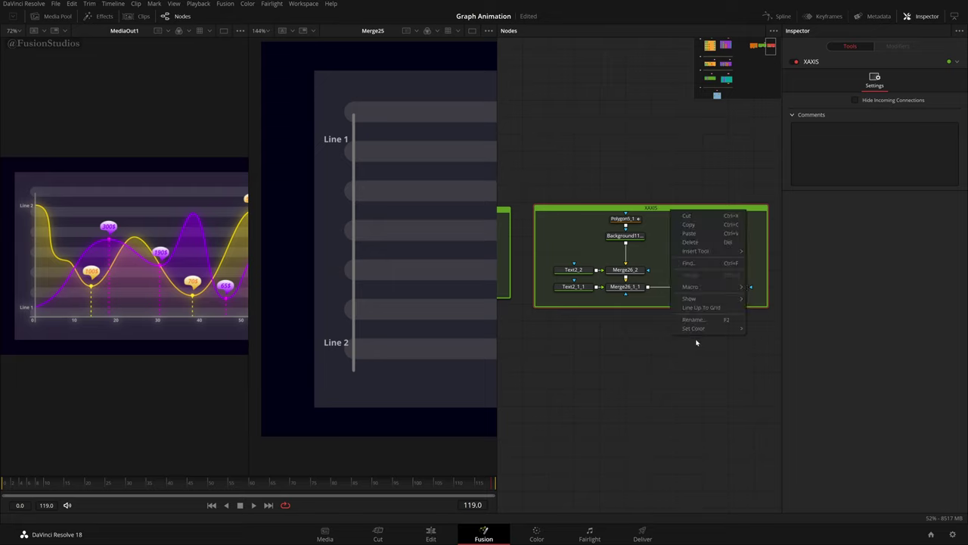
mouse_move(699, 329)
click(770, 416)
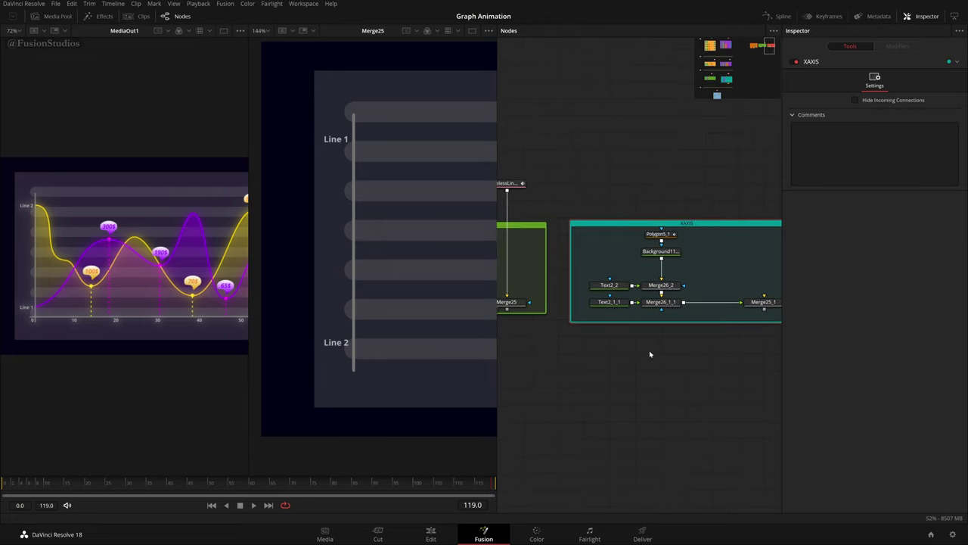
- Show Merge25_1 from the XAXIS group in the second viewer
click(761, 304)
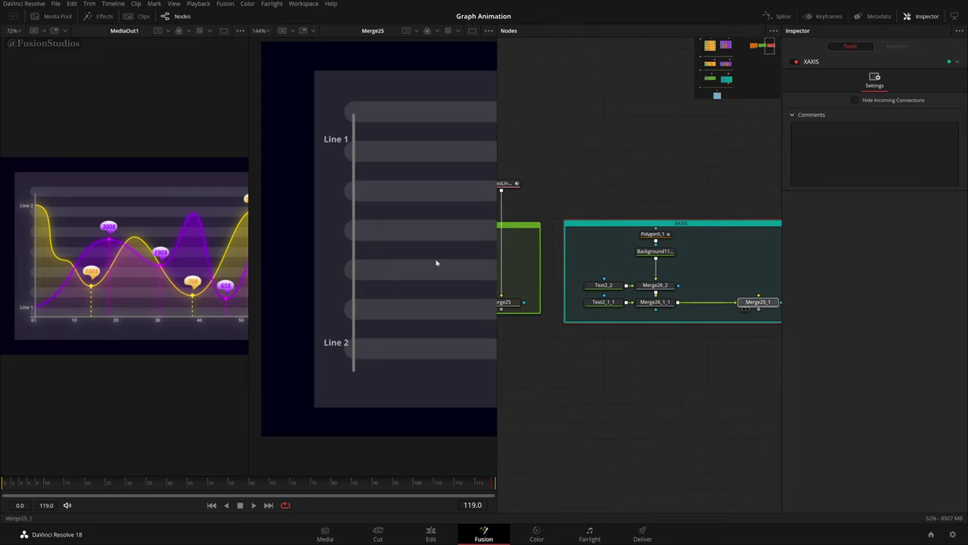
key(2)
mouse_move(662, 214)
mouse_down()
mouse_move(714, 214)
mouse_move(661, 211)
mouse_up()
- Copy WirelessLink6, paste it above the XAXIS group, and connect the copy to Merge25_1's background input
click(508, 199)
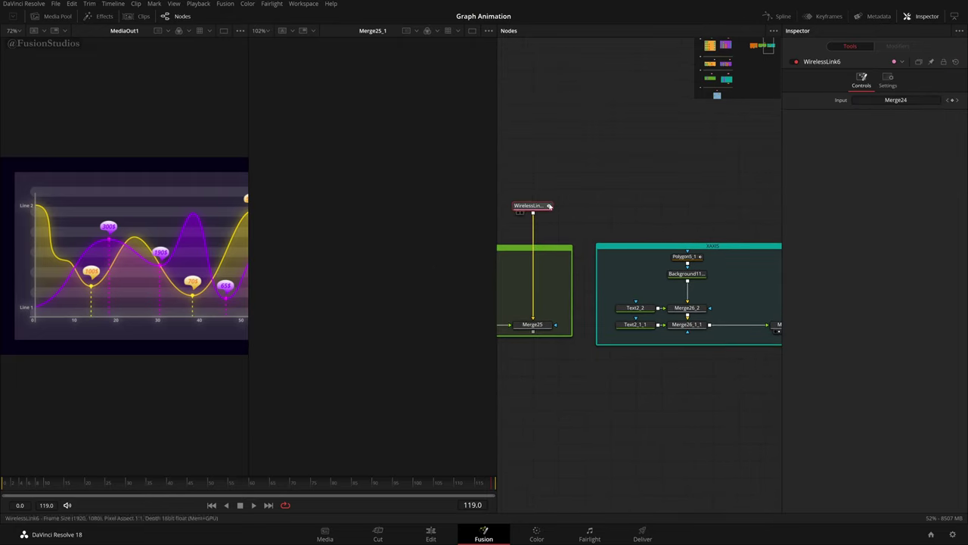
drag(726, 195, 659, 205)
key(ctrl+v)
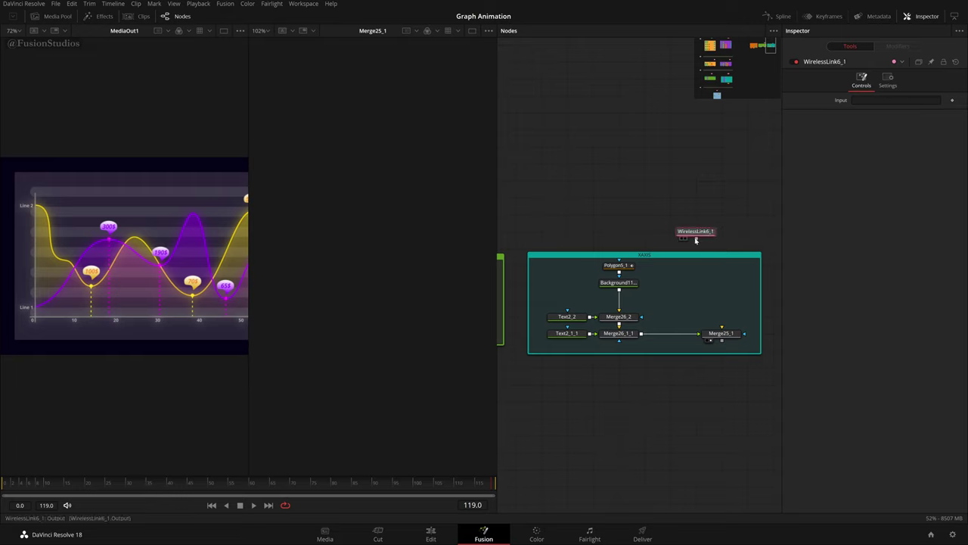
drag(696, 239, 723, 333)
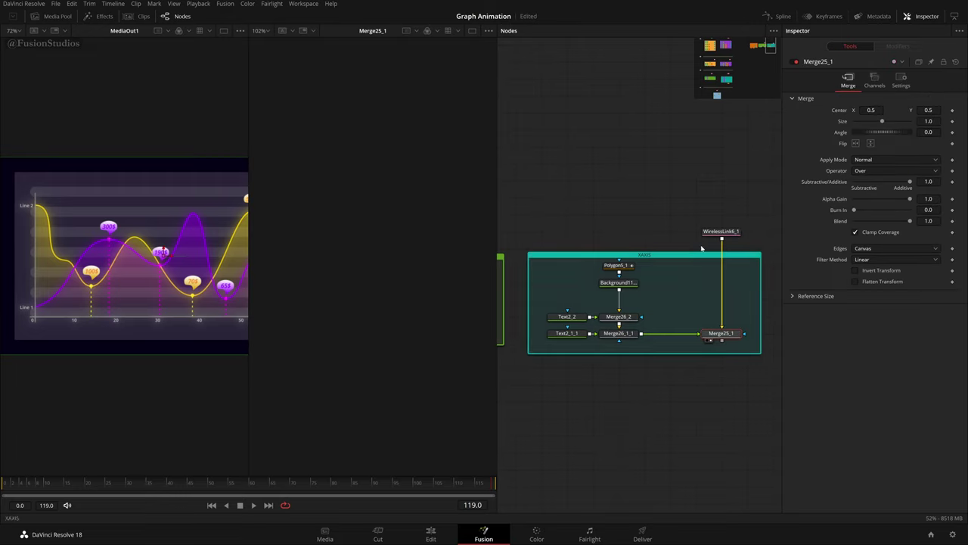
- Set WirelessLink6_1's input to Merge25 from the YAXIS group
click(724, 234)
scroll(764, 245, left, 2)
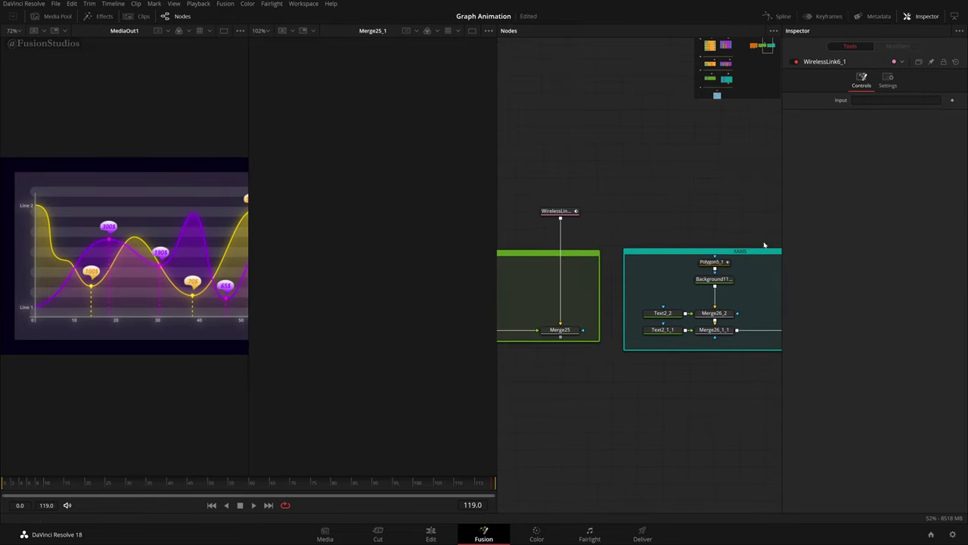
scroll(698, 220, left, 1)
scroll(655, 241, up, 3)
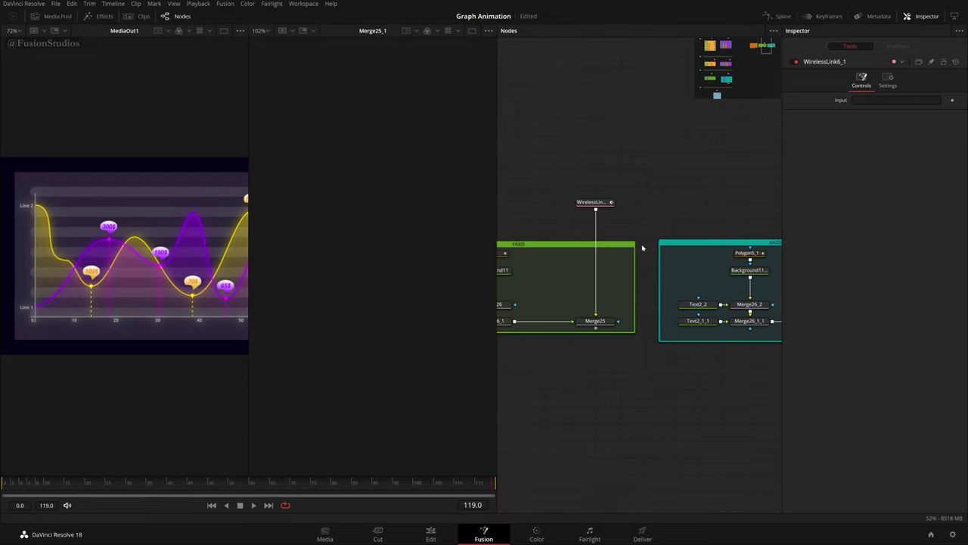
drag(623, 334, 535, 372)
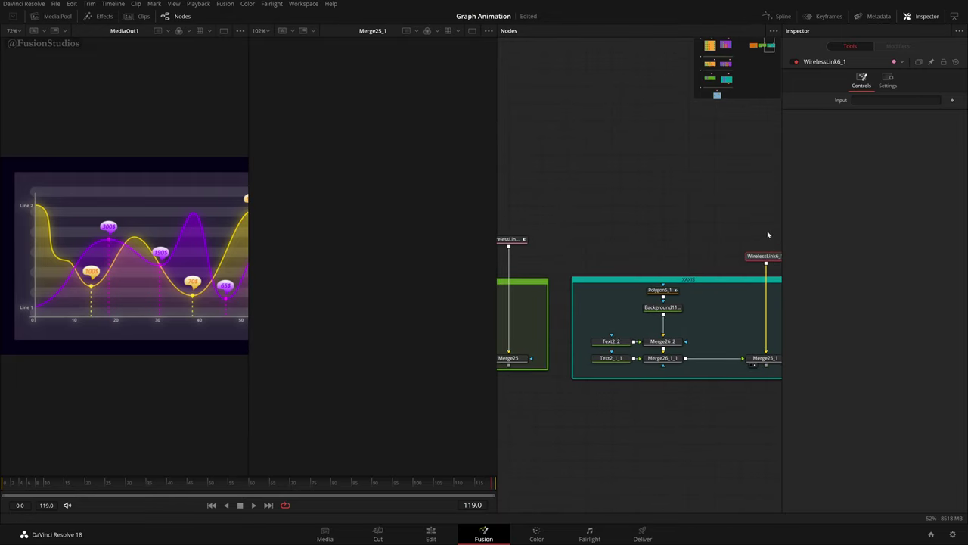
drag(767, 234, 746, 224)
drag(549, 279, 673, 242)
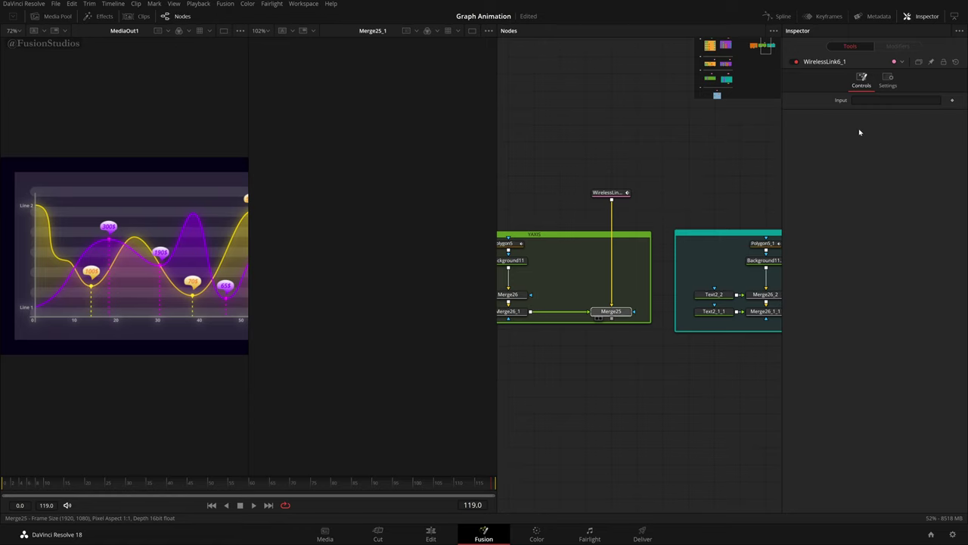
drag(894, 102, 894, 102)
drag(672, 190, 631, 204)
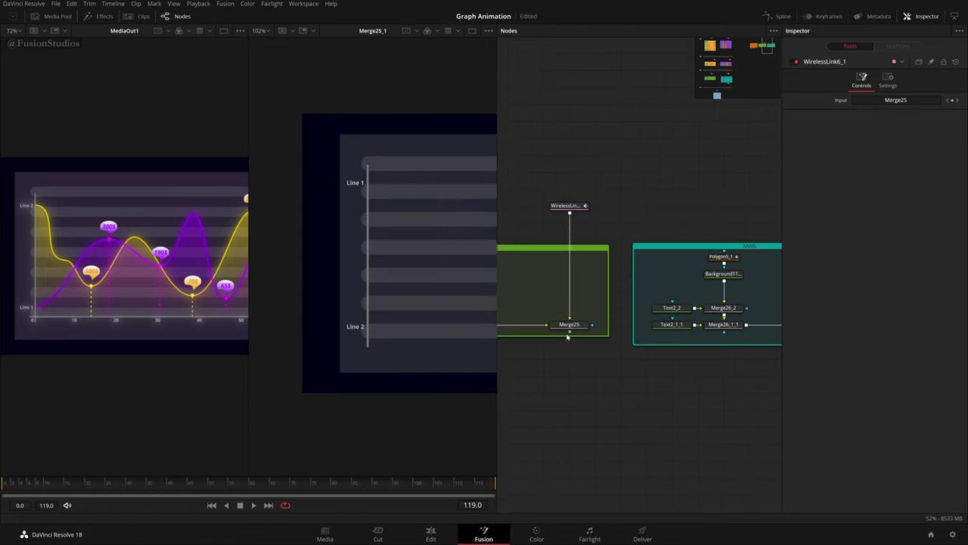
- Move Polygon5_1's lower point to the X axis's starting position at about X 0.12, Y 0.19, matching the reference graph
drag(570, 332, 748, 319)
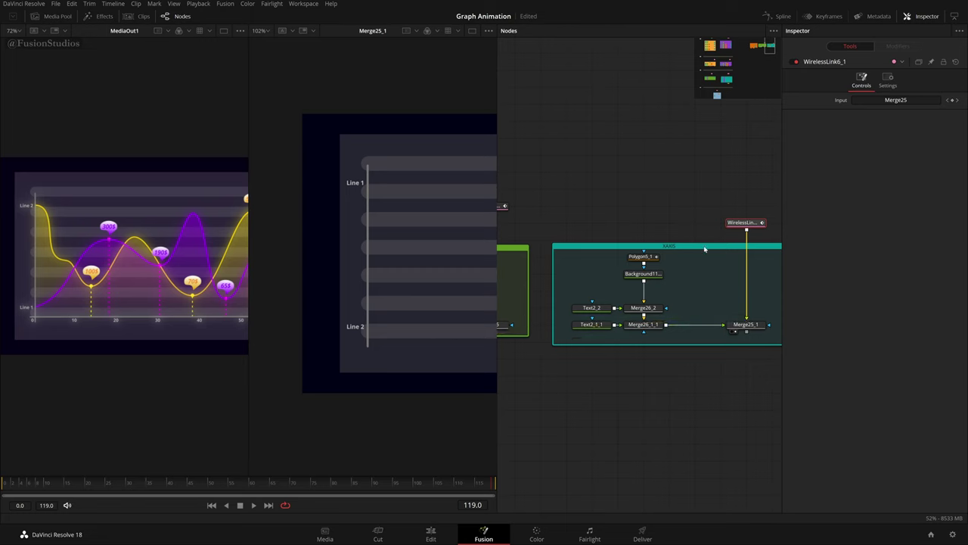
drag(713, 240, 674, 233)
click(602, 251)
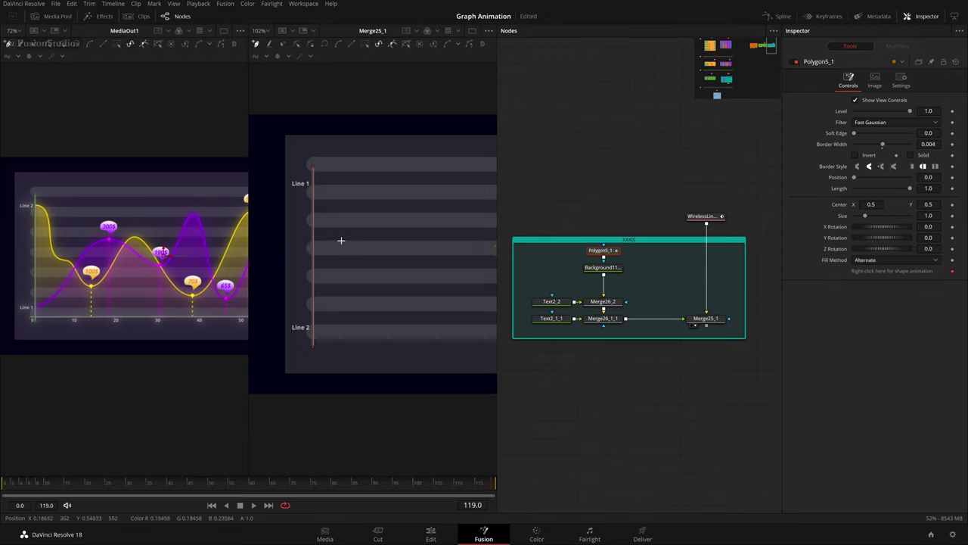
key(shift+i)
click(313, 166)
scroll(311, 167, up, 10)
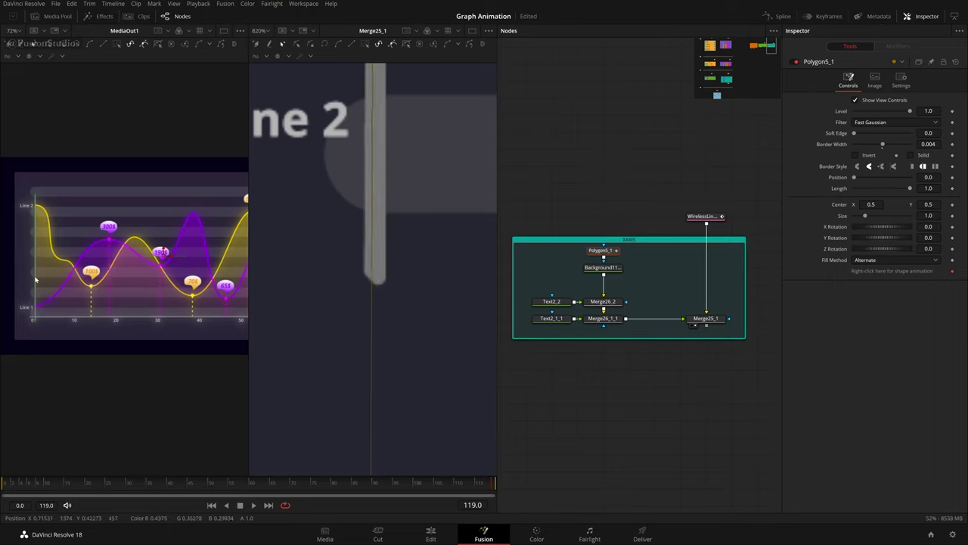
scroll(22, 316, up, 8)
scroll(23, 316, up, 3)
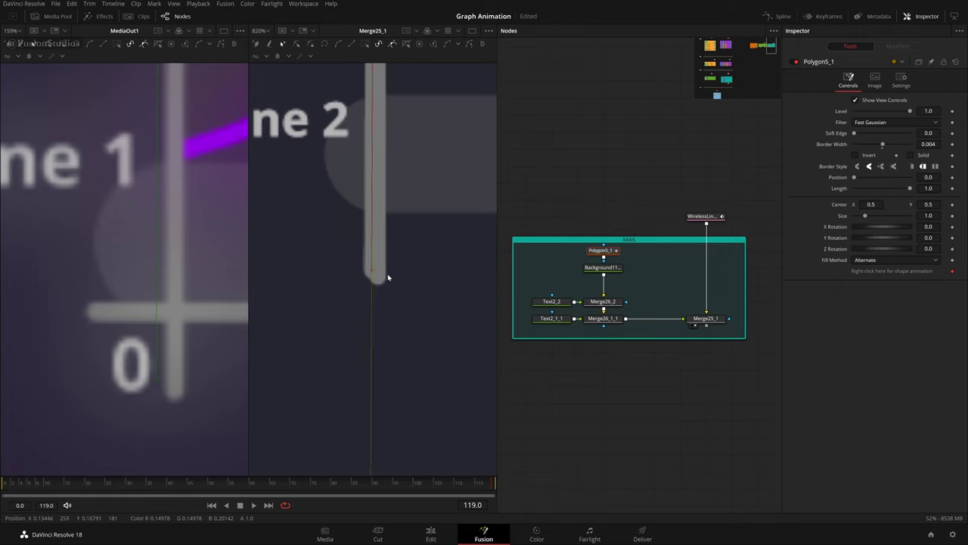
drag(371, 272, 329, 224)
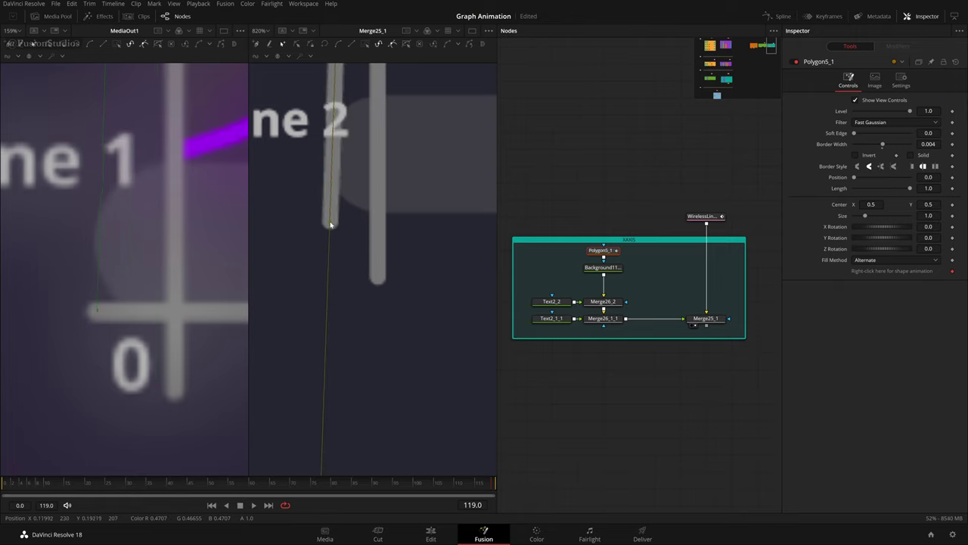
- Place Polygon5_1's other point just past the ends of the background bars, at about X 0.90, Y 0.19, to form the horizontal axis
scroll(330, 224, down, 10)
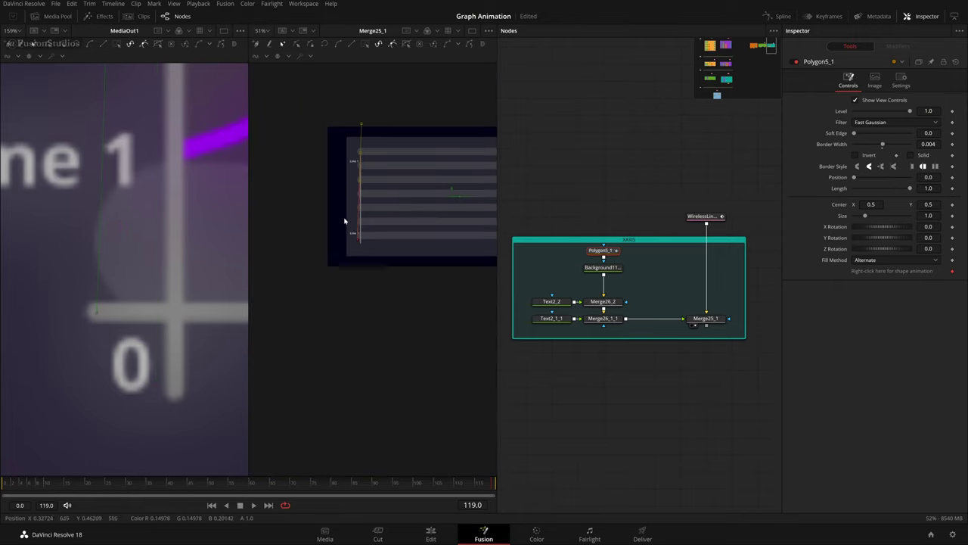
scroll(19, 340, up, 3)
scroll(191, 313, up, 2)
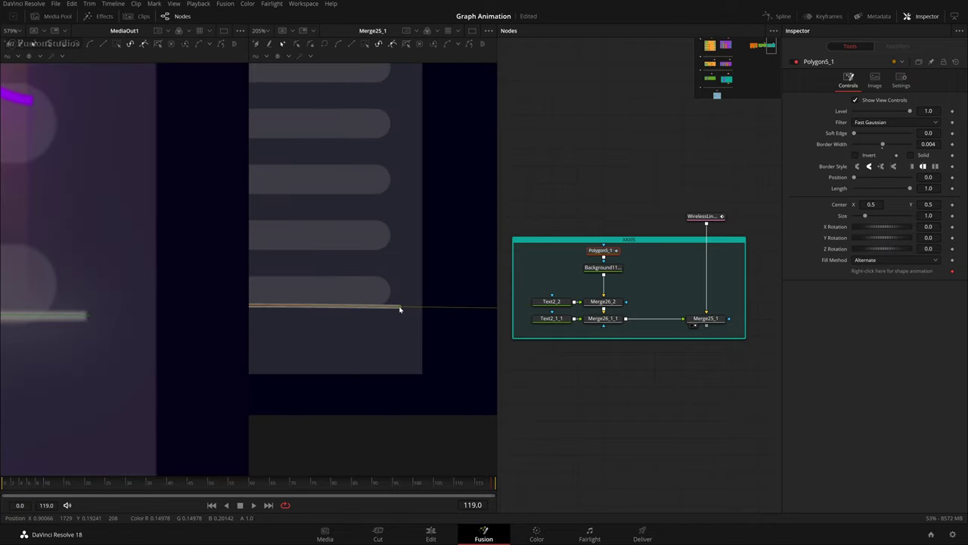
drag(400, 309, 398, 309)
- Select all of Polygon5_1's points and make them linear so the axis line is straight
scroll(343, 340, down, 8)
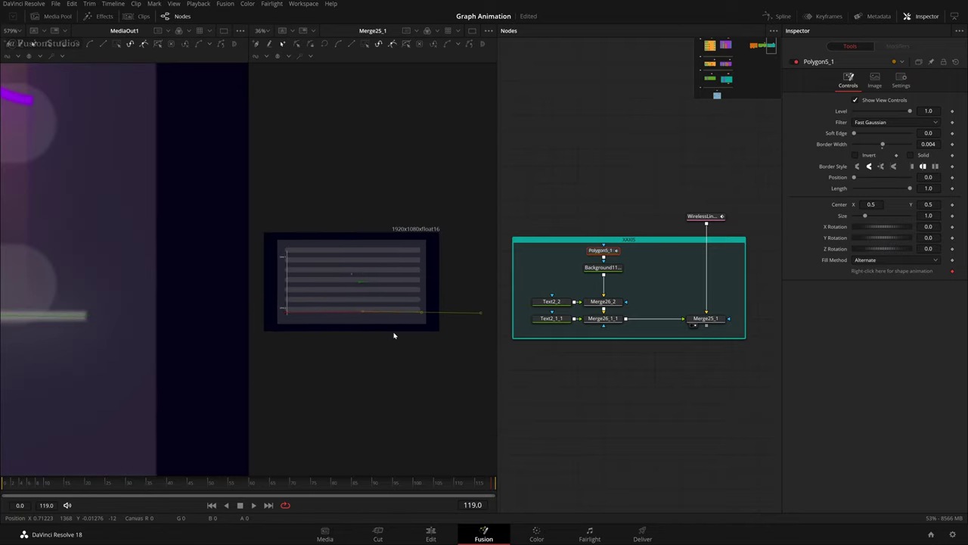
drag(485, 261, 256, 358)
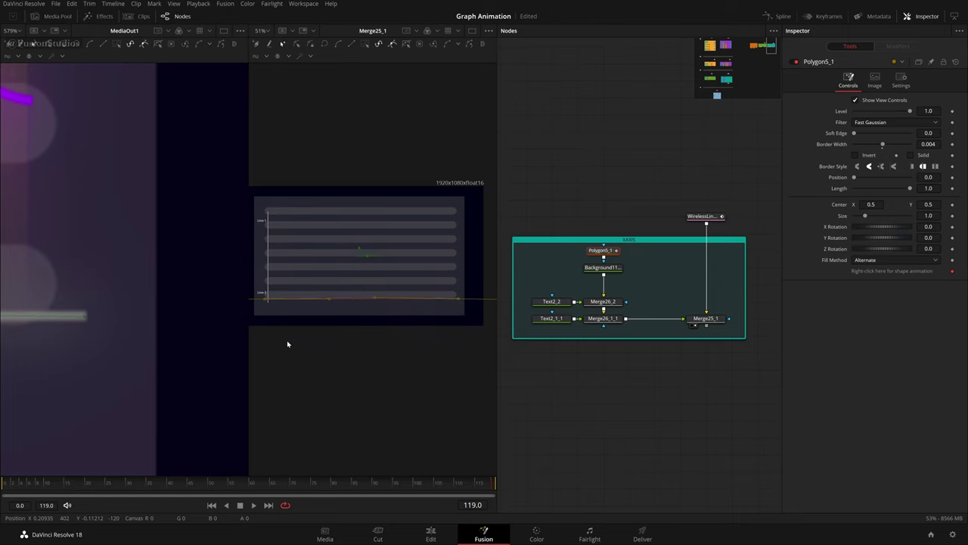
click(325, 335)
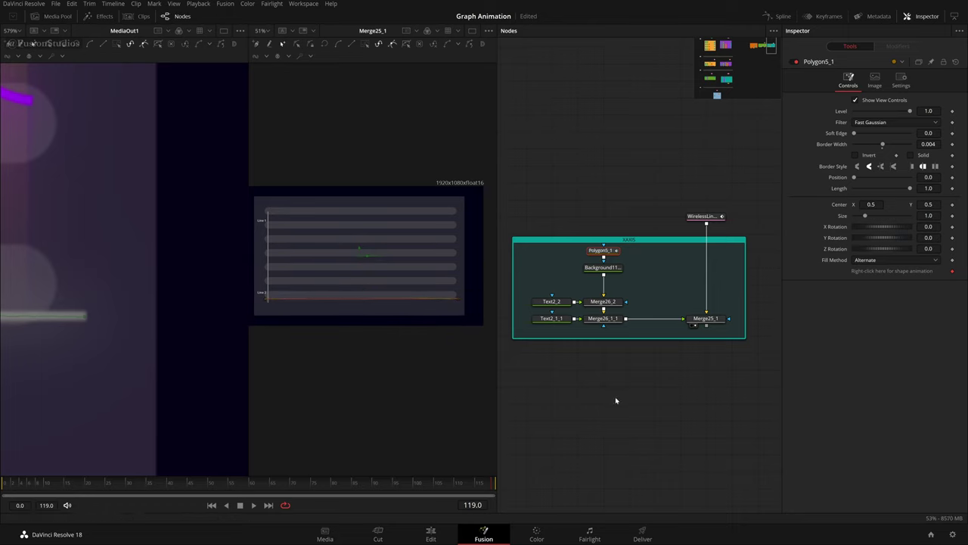
- Widen the Merge25_1 viewer and fit the whole graph in it
scroll(255, 317, up, 4)
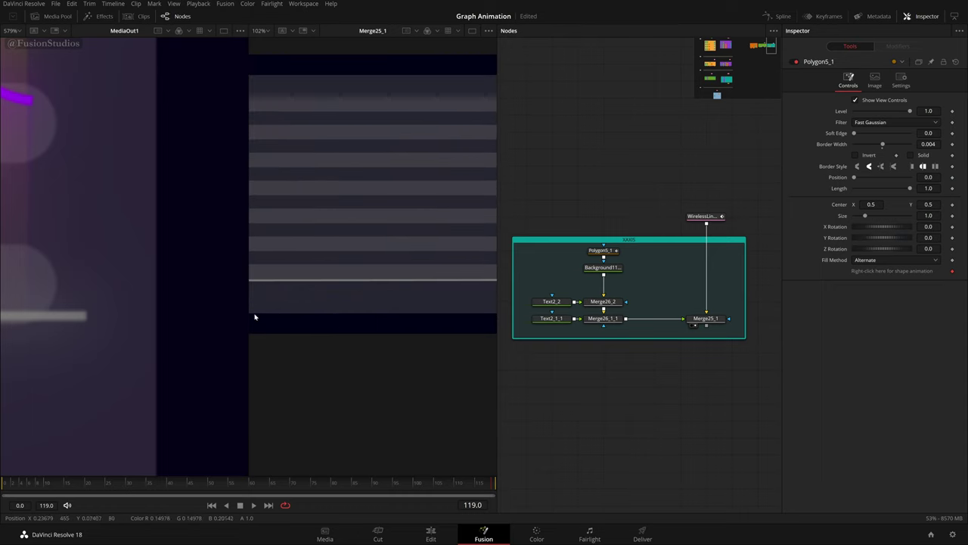
drag(248, 325, 141, 325)
key(ctrl+f)
- Replace Text2_2's text with 0
click(555, 303)
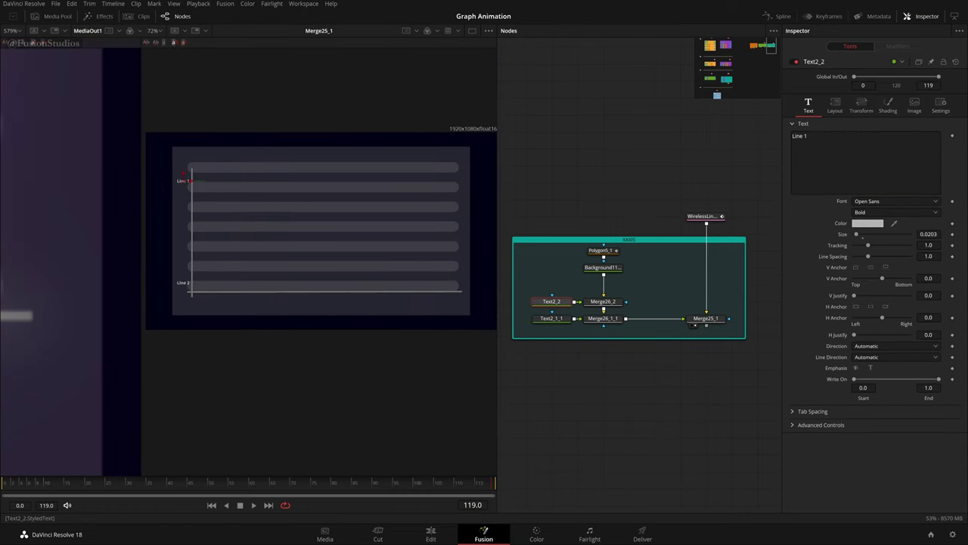
click(832, 150)
key(ctrl+a)
key(BackSpace)
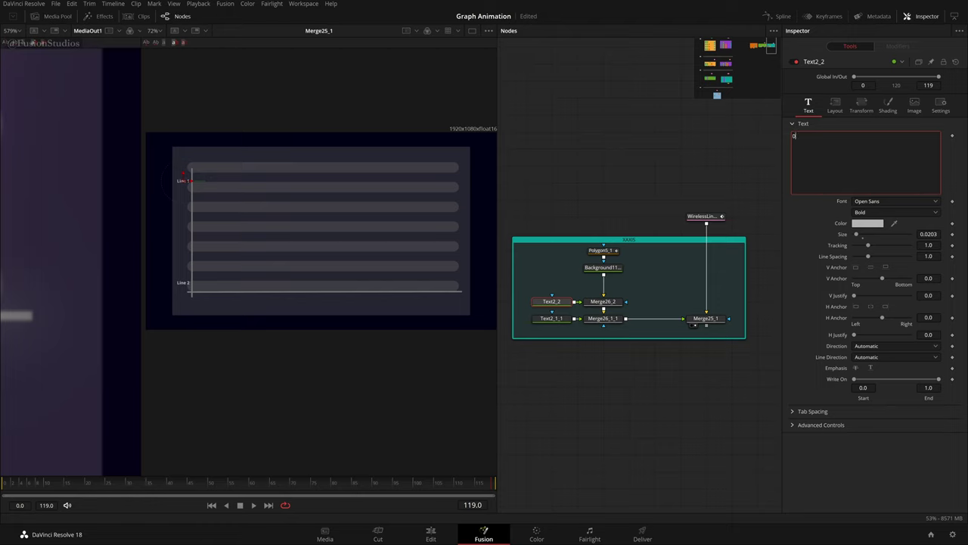
- Replace Text2_1_1's text with 10
click(553, 318)
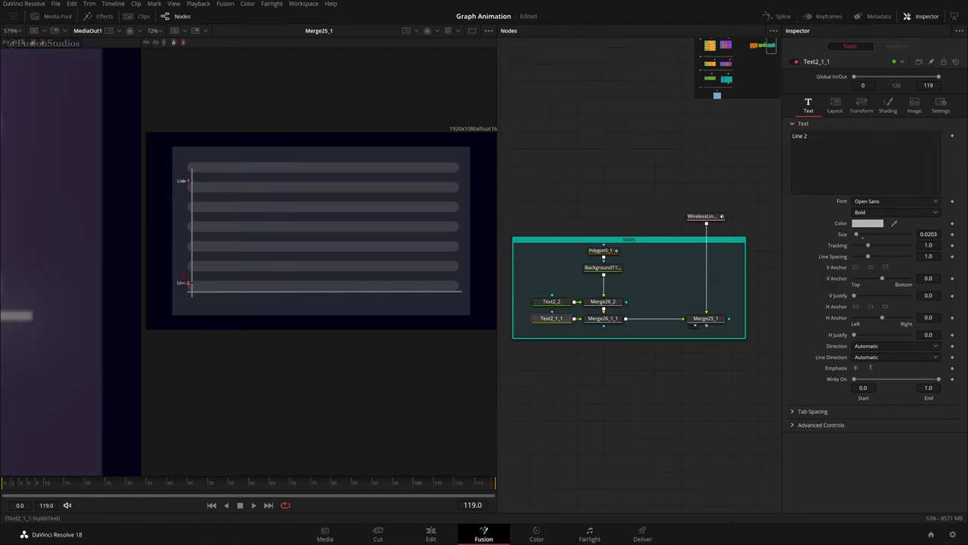
click(832, 150)
key(ctrl+a)
text(10)
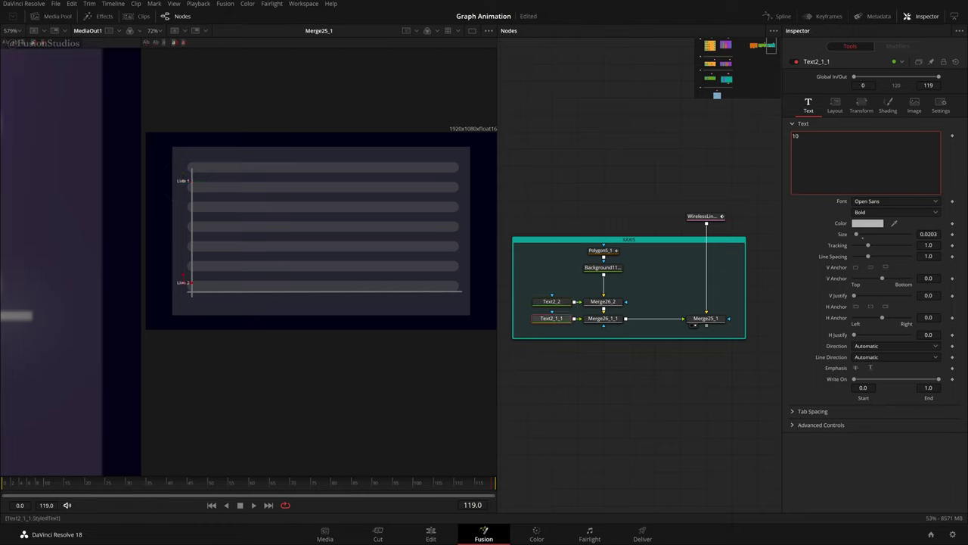
click(617, 181)
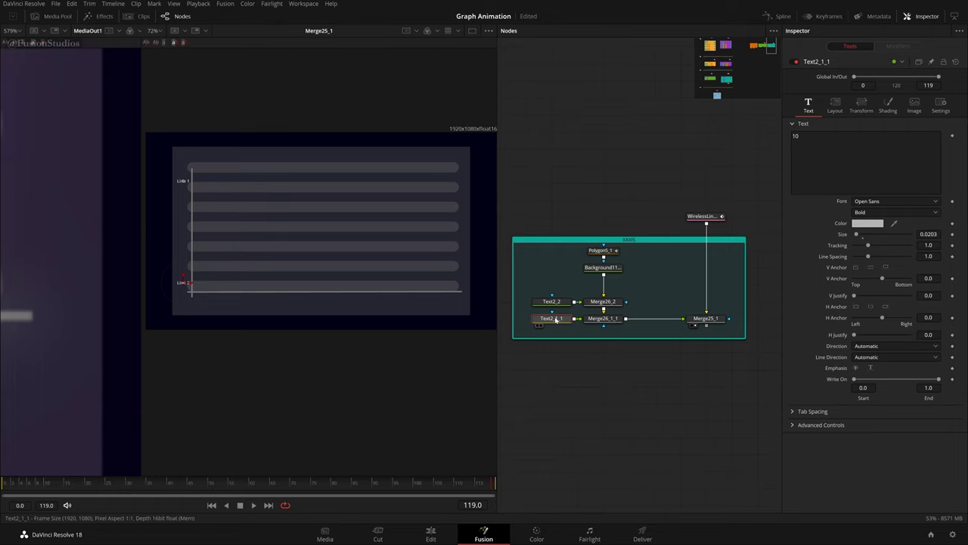
- Move the 0 label below the X axis's start, at about X 0.123, Y 0.173, and the 10 label beside it at about X 0.202, Y 0.175
click(551, 301)
scroll(211, 282, up, 2)
scroll(211, 282, up, 2)
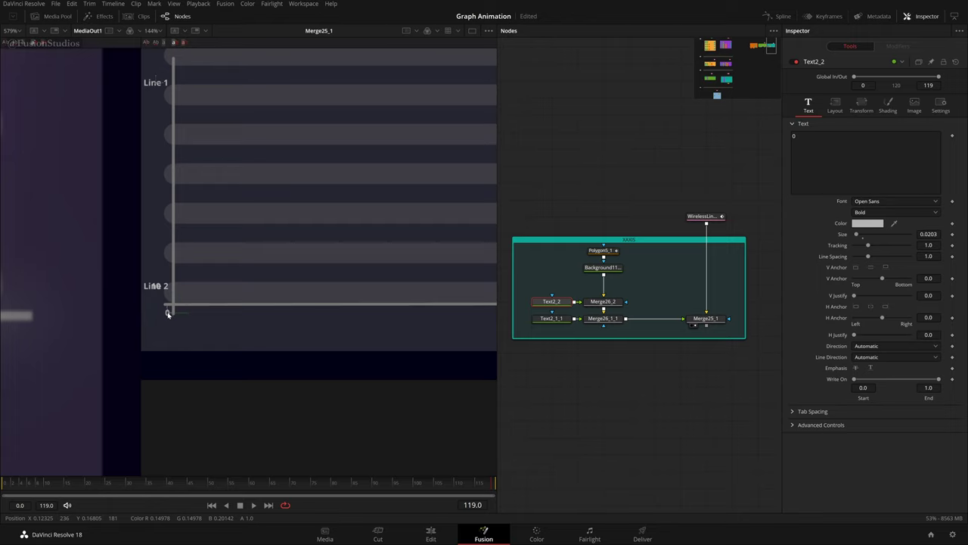
drag(169, 312, 298, 229)
drag(232, 270, 168, 315)
scroll(168, 312, up, 8)
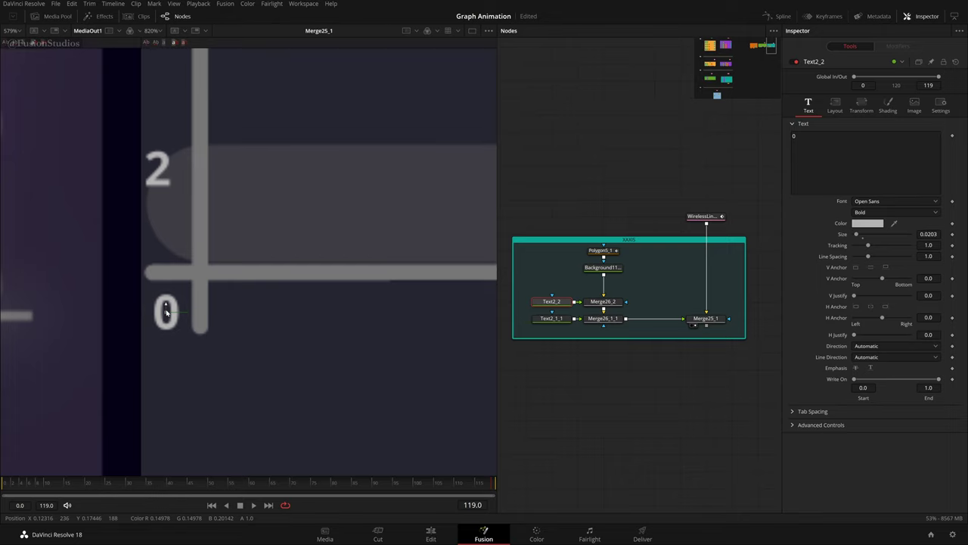
scroll(167, 312, down, 8)
click(537, 318)
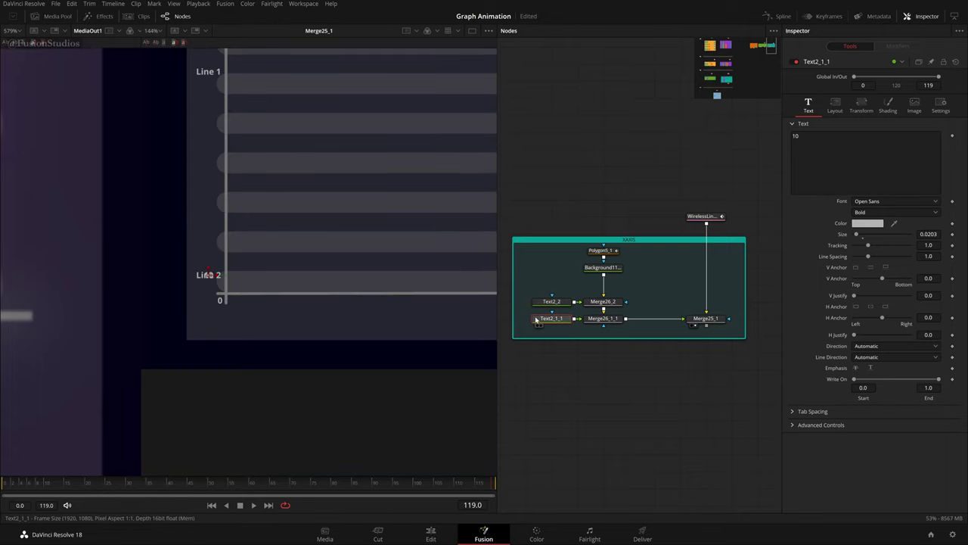
scroll(210, 275, up, 5)
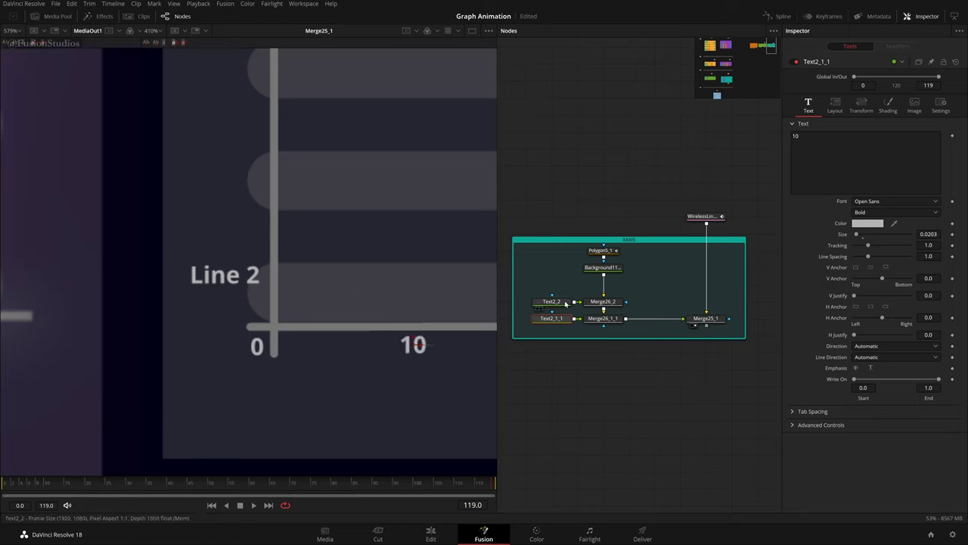
- Copy Text2_2's Center X value and paste it into Text2_1_1's Center X
click(566, 303)
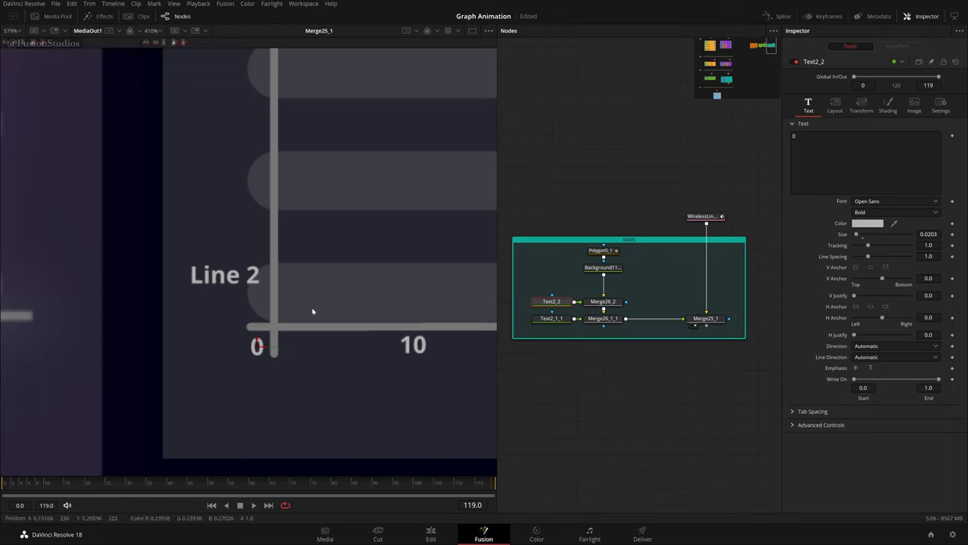
click(837, 108)
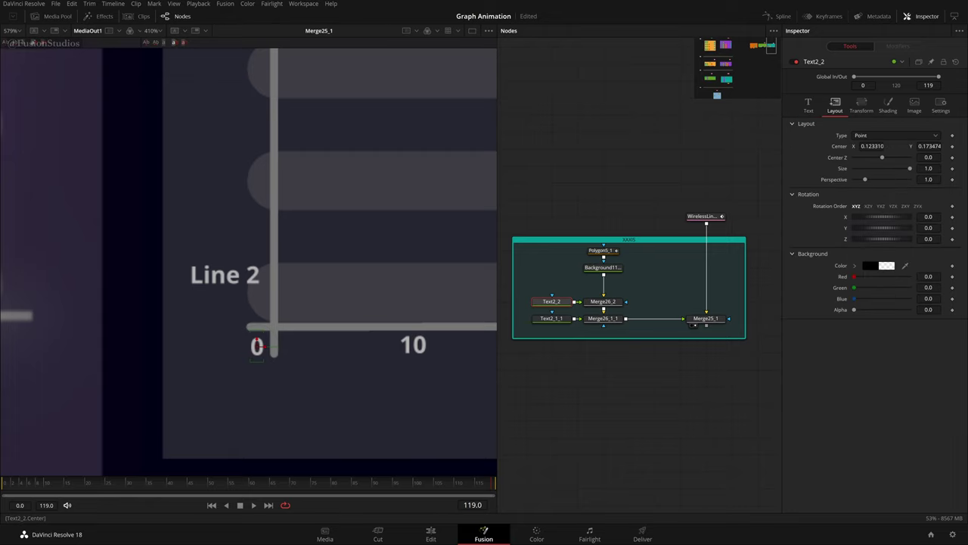
double_click(876, 147)
right_click(879, 147)
click(898, 186)
click(552, 318)
click(838, 110)
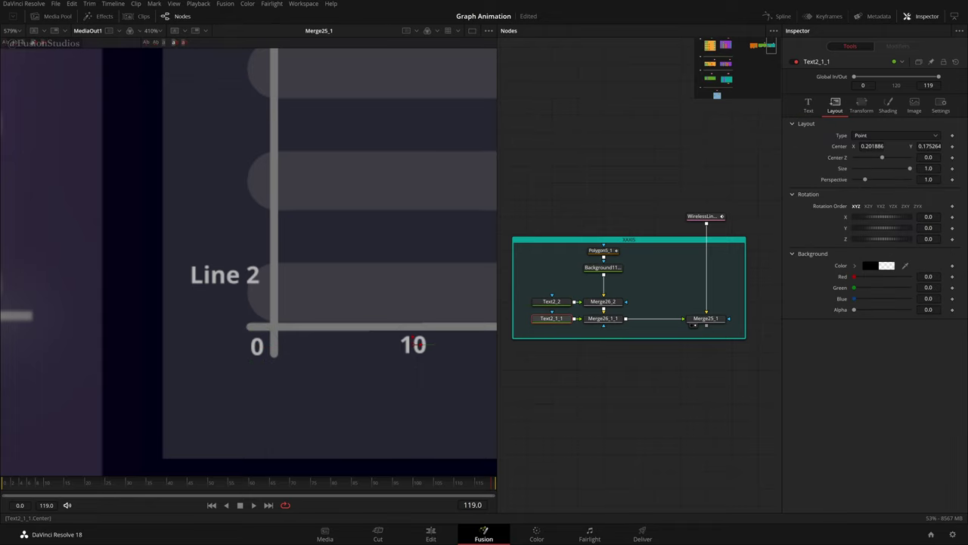
click(871, 146)
right_click(871, 146)
click(887, 183)
key(ctrl+z)
right_click(875, 149)
click(890, 194)
key(Return)
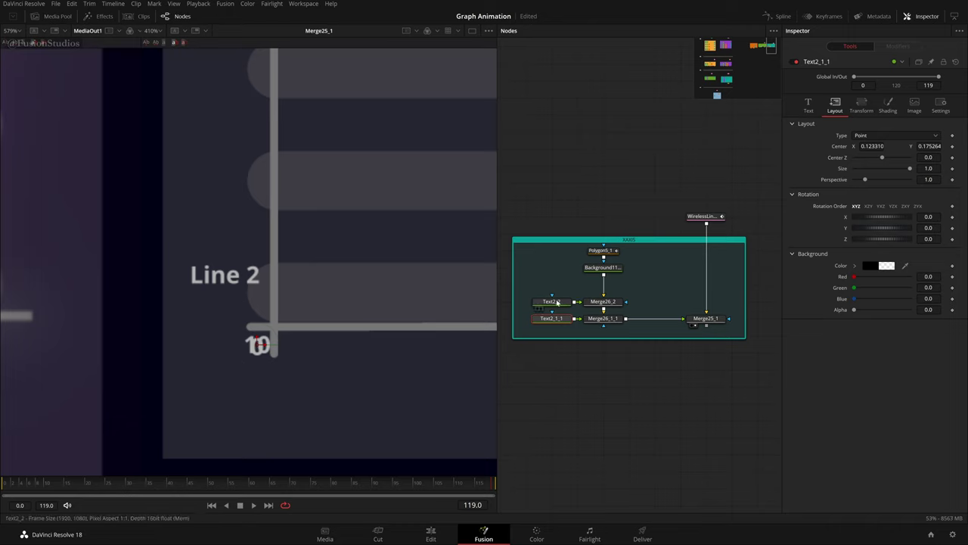
- Set Text2_2's Center Y to 0.17
click(558, 301)
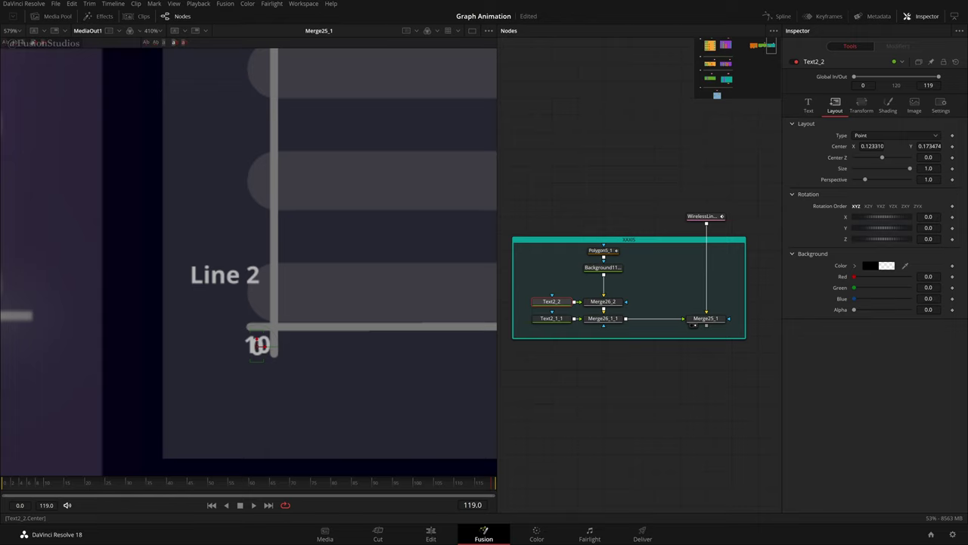
double_click(929, 146)
text(.17)
key(Tab)
click(832, 356)
- Set Text2_1_1's Center Y to 0.17
click(558, 318)
double_click(928, 146)
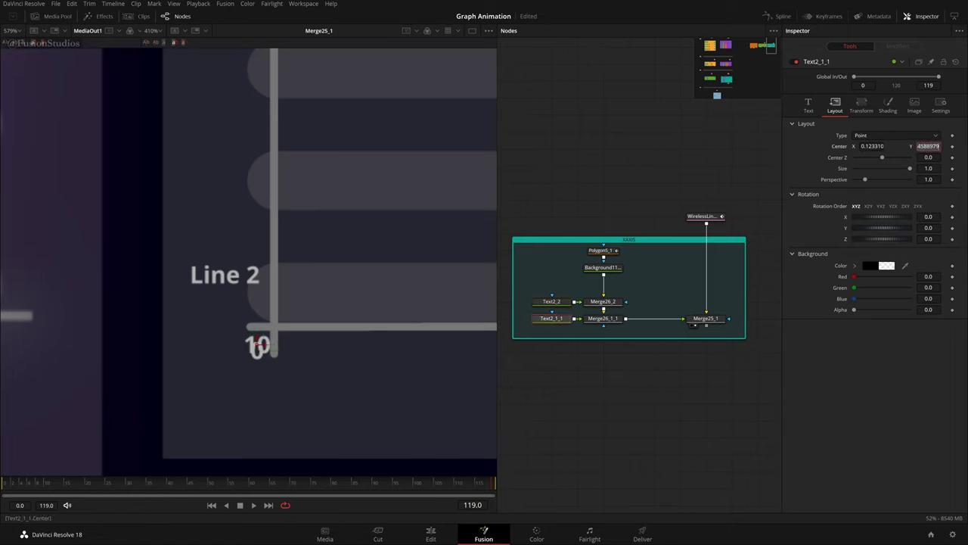
text(.07)
key(Return)
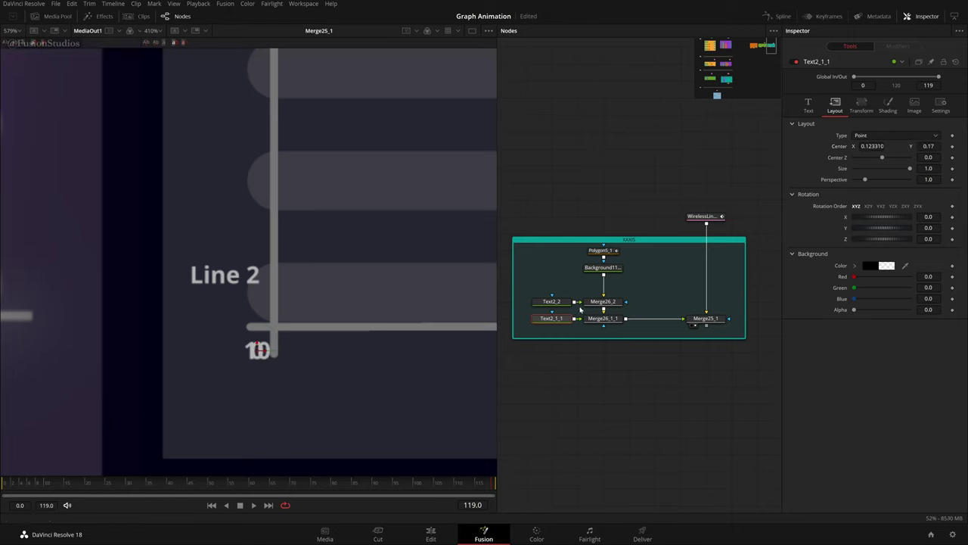
- Set Text2_2's Center X to 0.123
click(557, 302)
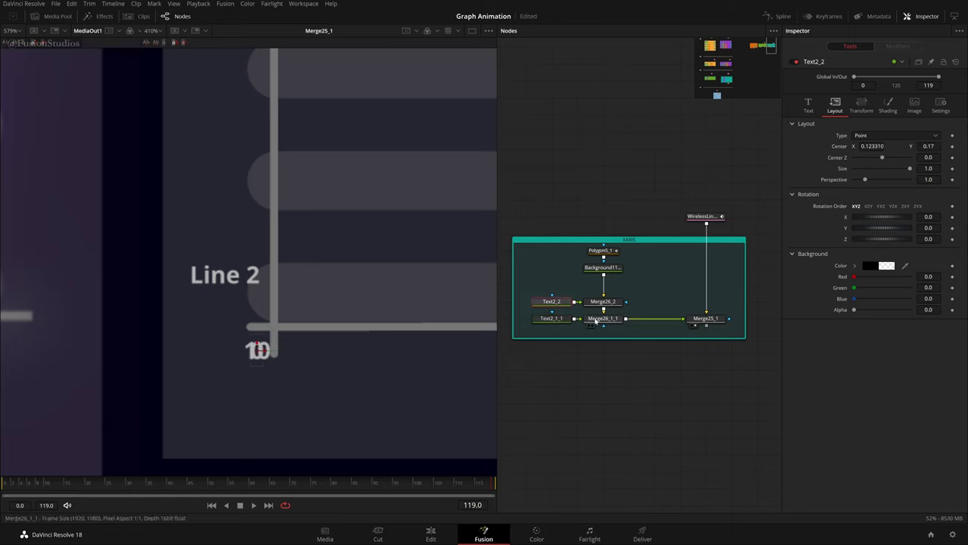
click(871, 146)
key(BackSpace)
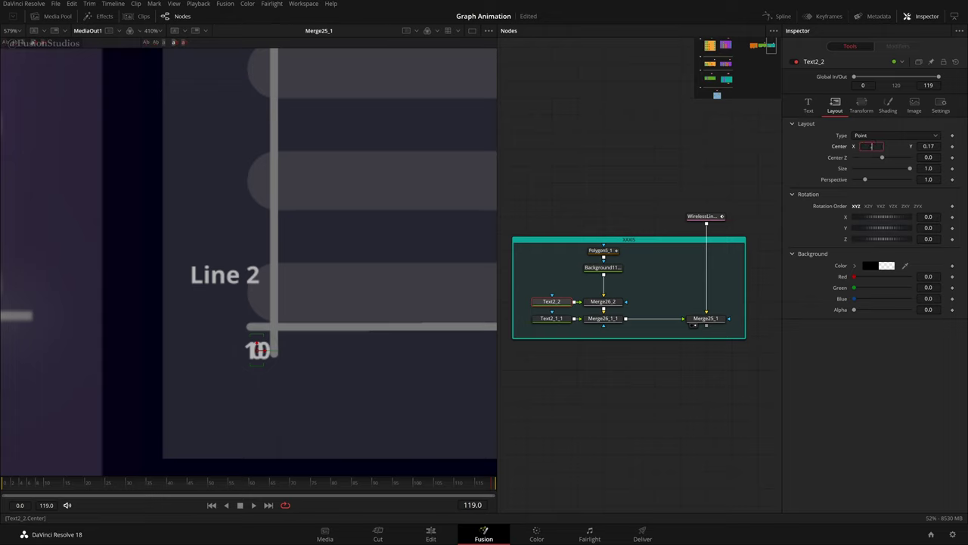
text(.12)
key(Tab)
text(3)
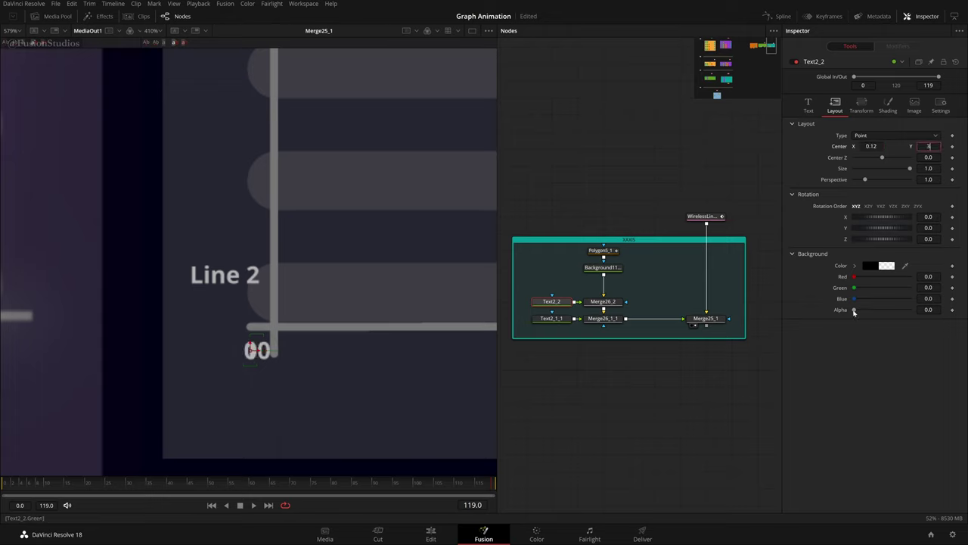
key(Return)
double_click(871, 146)
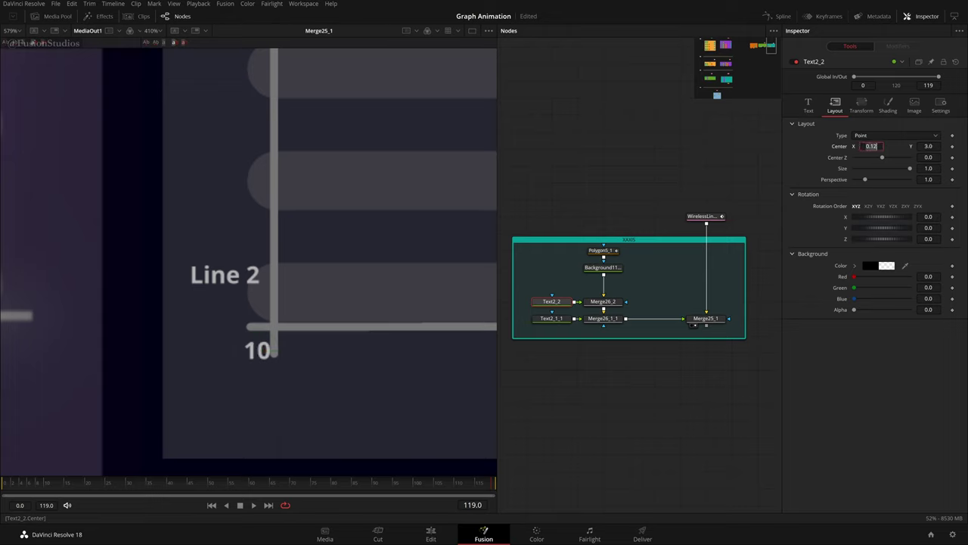
text(.123)
key(Tab)
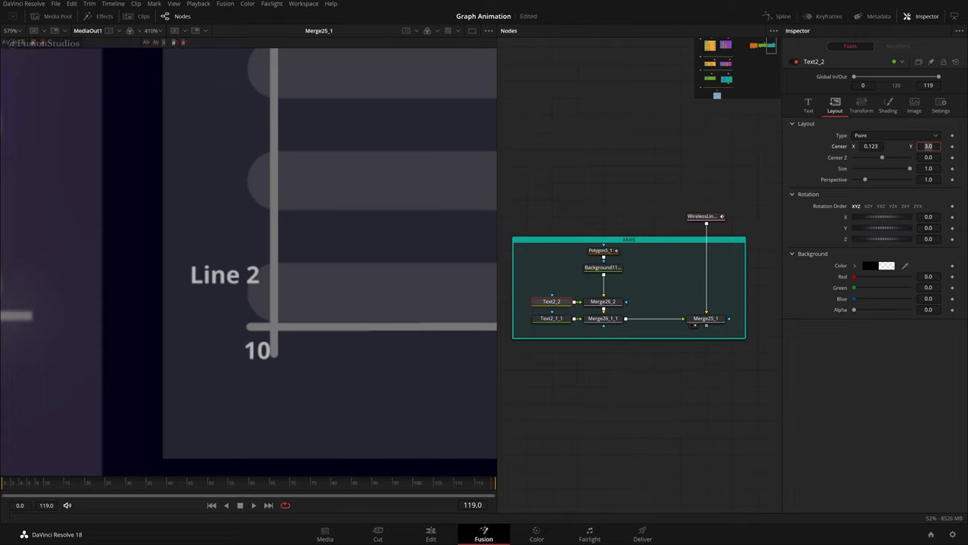
key(Return)
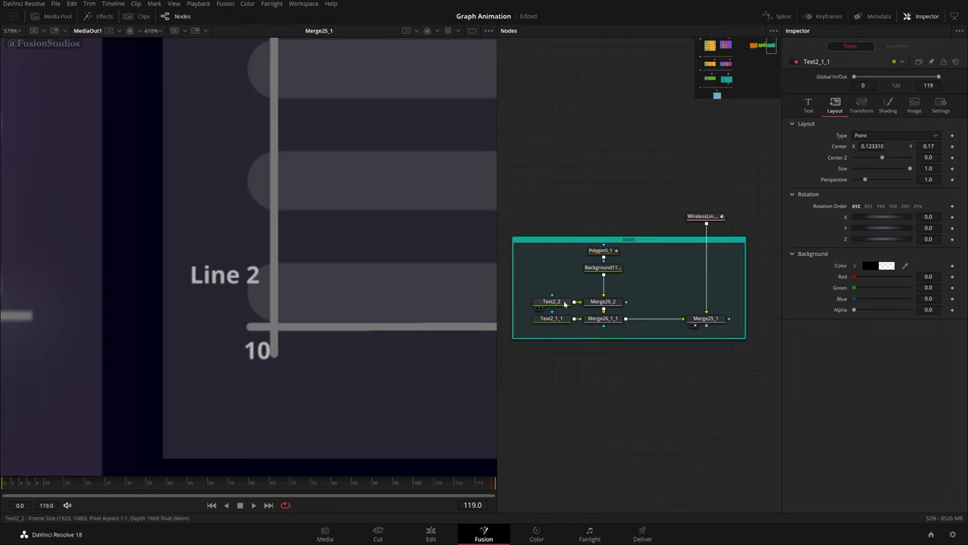
- Set Text2_2's Center Y to 0.17 so the 0 label sits below the X axis again
scroll(326, 359, down, 8)
scroll(326, 358, down, 2)
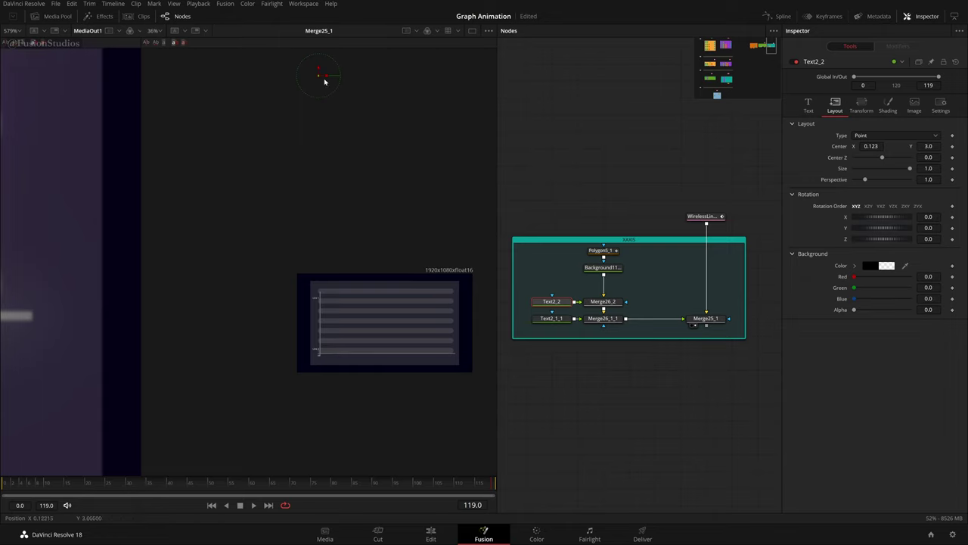
click(929, 146)
key(Return)
scroll(381, 345, up, 10)
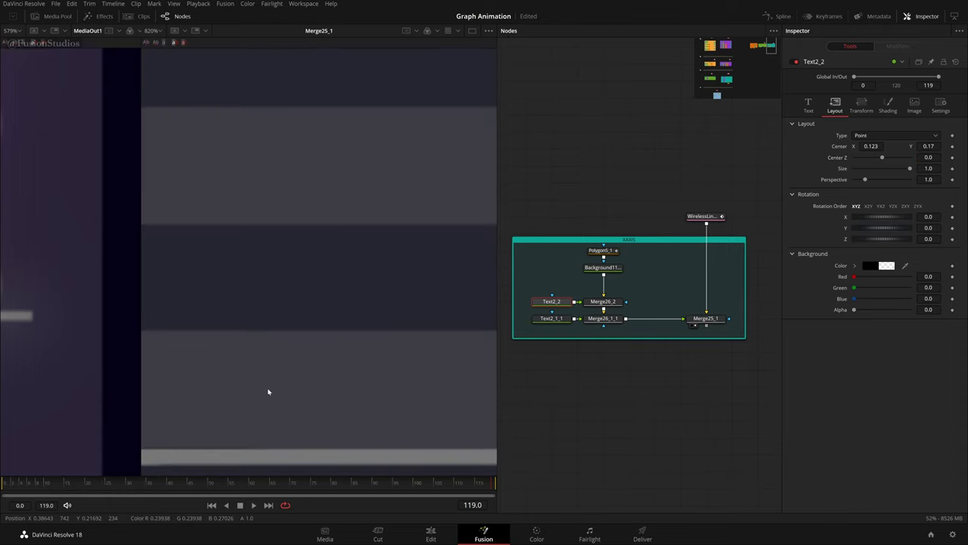
drag(517, 338, 666, 319)
drag(281, 372, 319, 355)
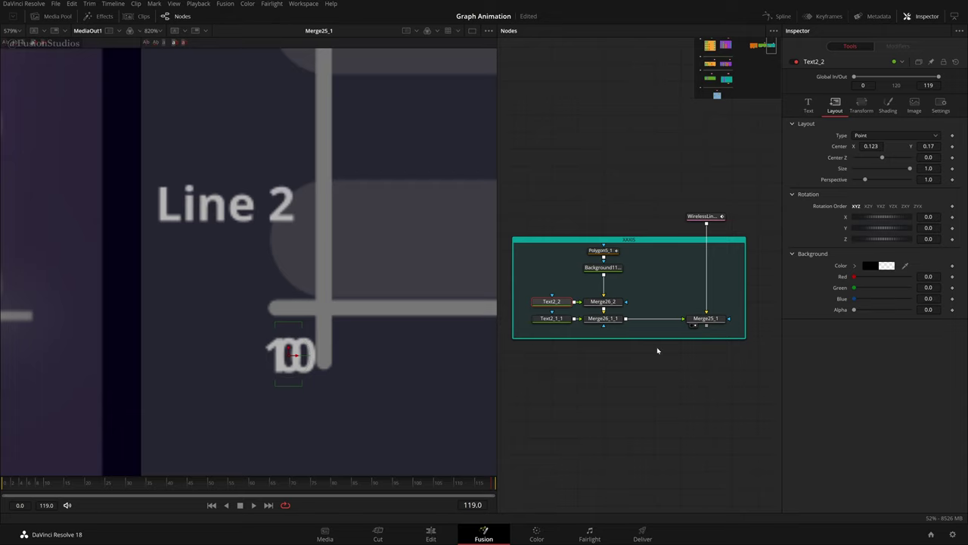
- Set Text2_1_1's Center X to 0.223 so the 10 label stands 0.1 past the 0 label
click(551, 318)
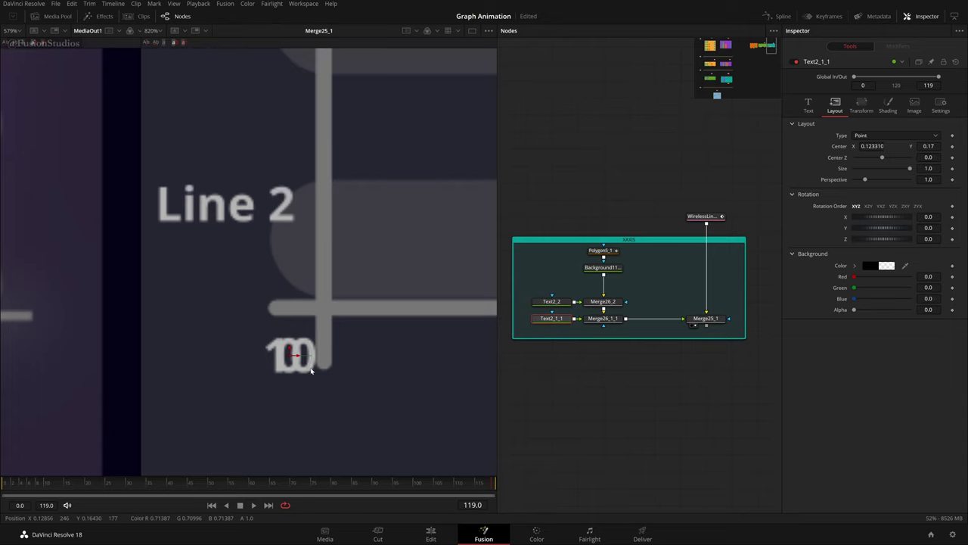
scroll(310, 369, down, 5)
drag(193, 362, 318, 373)
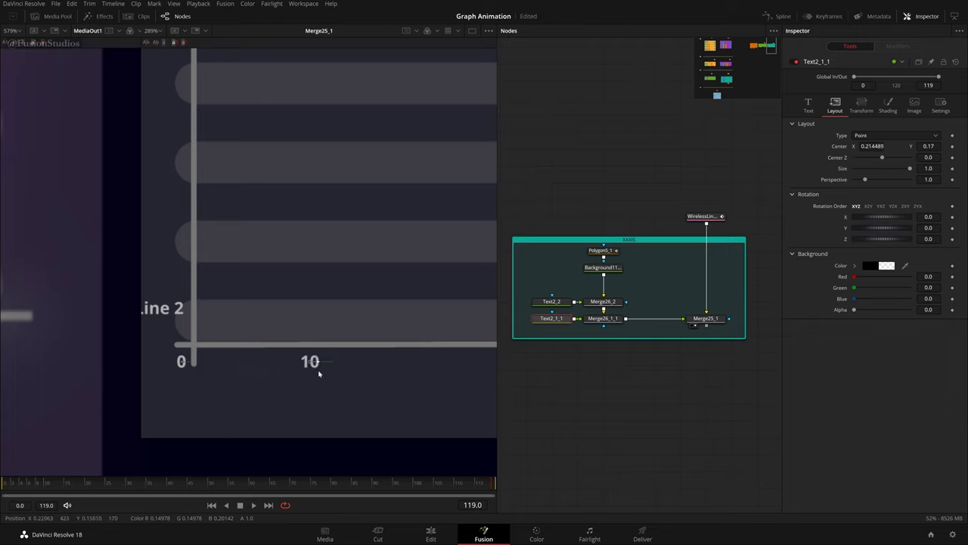
click(872, 146)
text(.223)
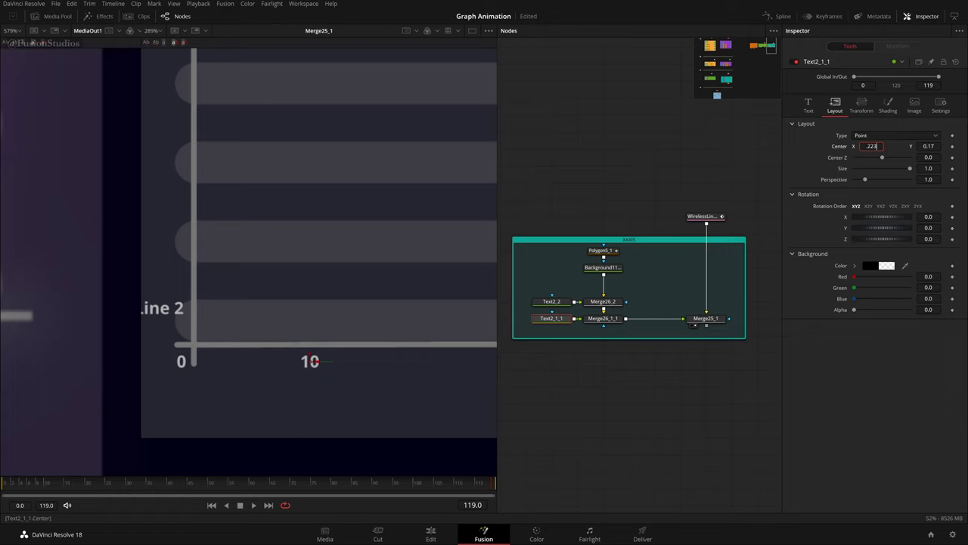
key(Tab)
click(790, 353)
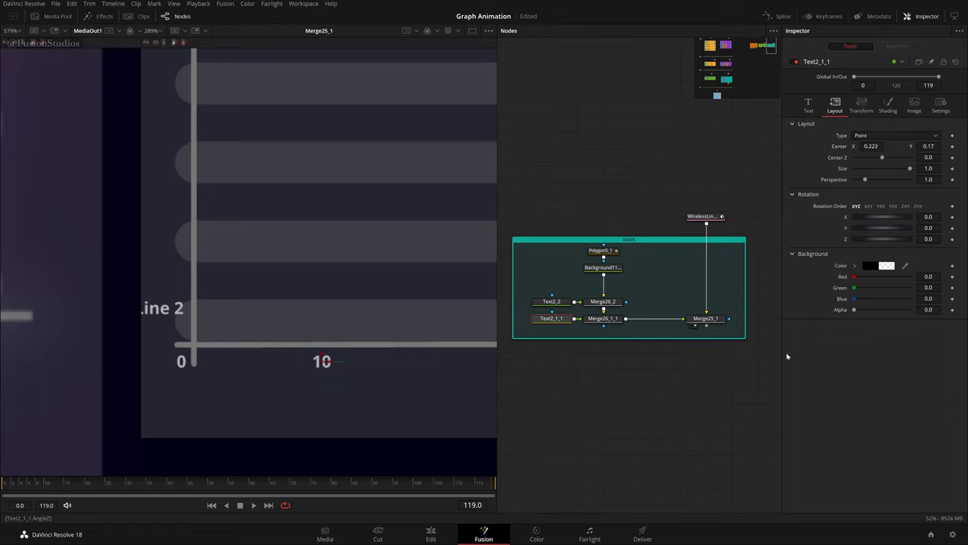
click(552, 302)
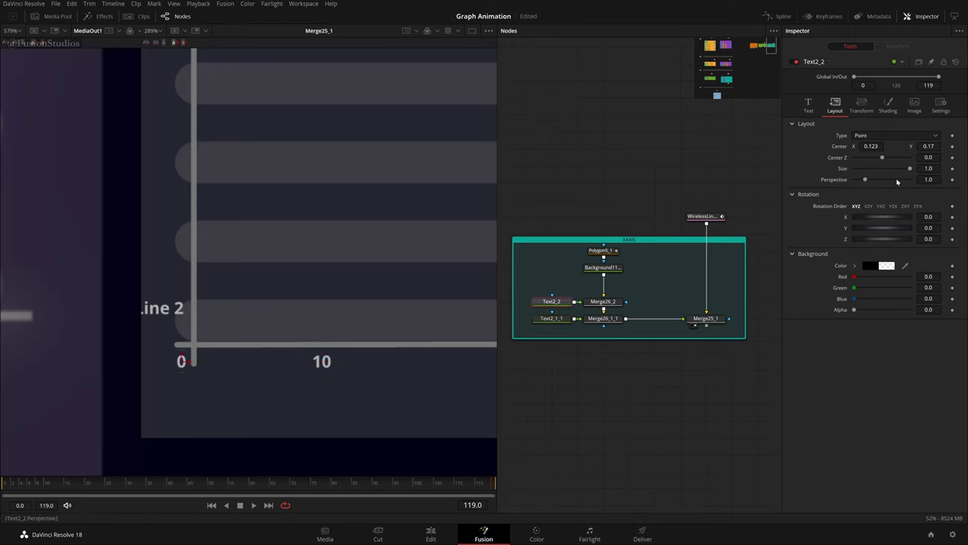
click(555, 317)
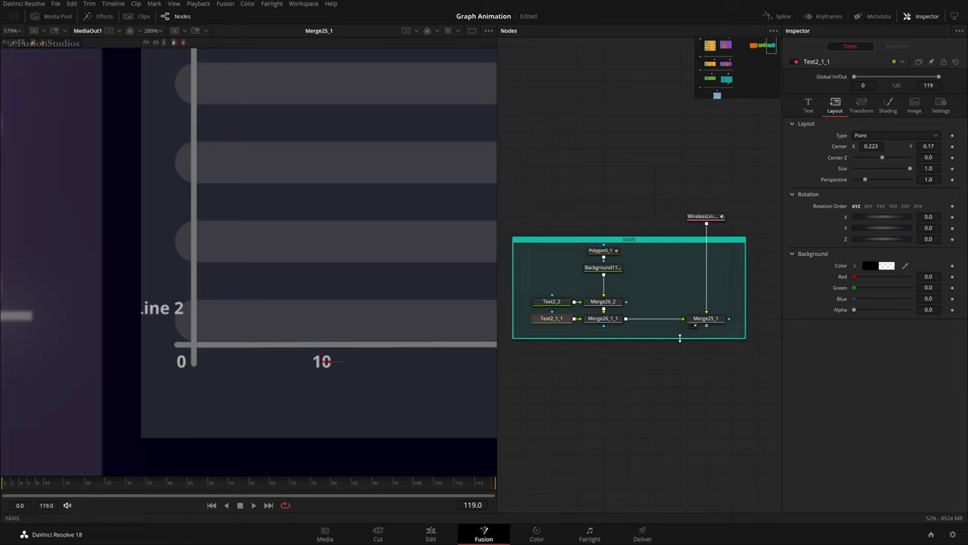
- Extend the XAXIS group downward and move Merge25_1 lower, detaching it from Merge26_1_1
drag(672, 338, 674, 428)
drag(705, 319, 705, 404)
drag(600, 341, 573, 223)
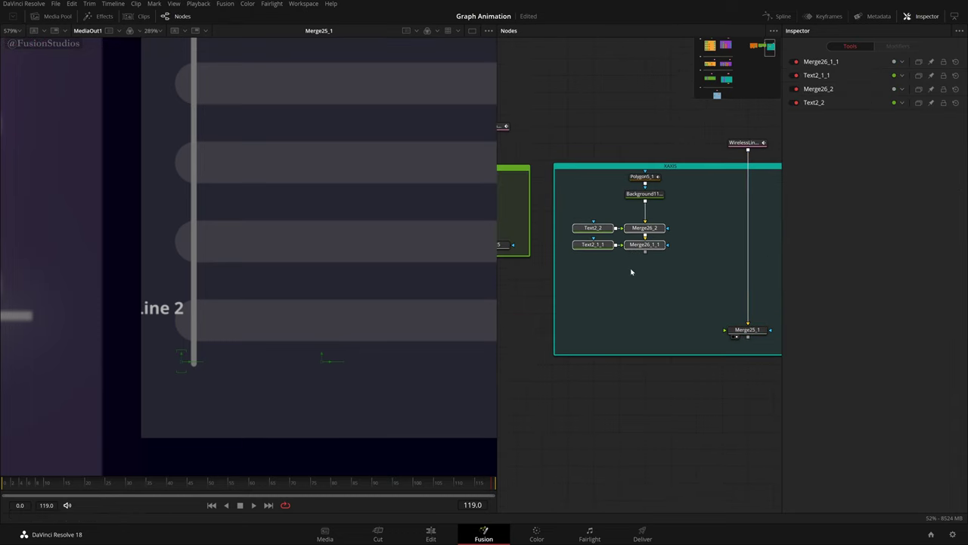
click(638, 284)
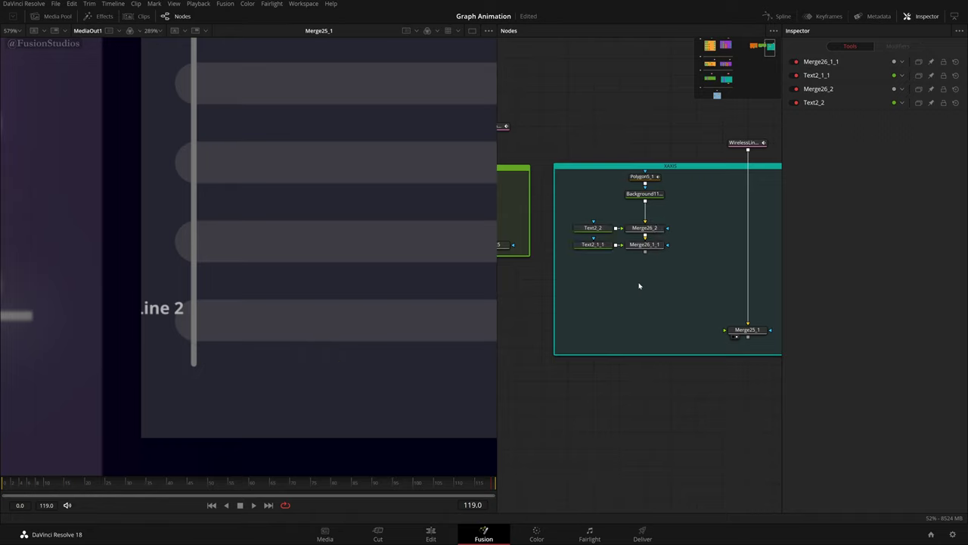
- Add four chained copies of the Text2_1_1 and Merge26_1_1 pair below it, and connect the last merge, Merge26_1_1_4, to Merge25_1
drag(661, 273, 574, 239)
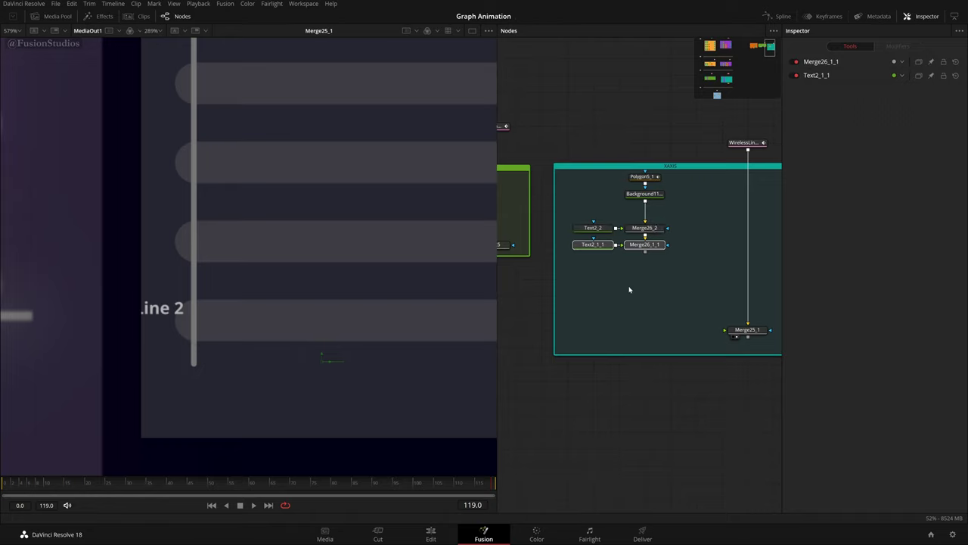
click(638, 276)
key(ctrl+v)
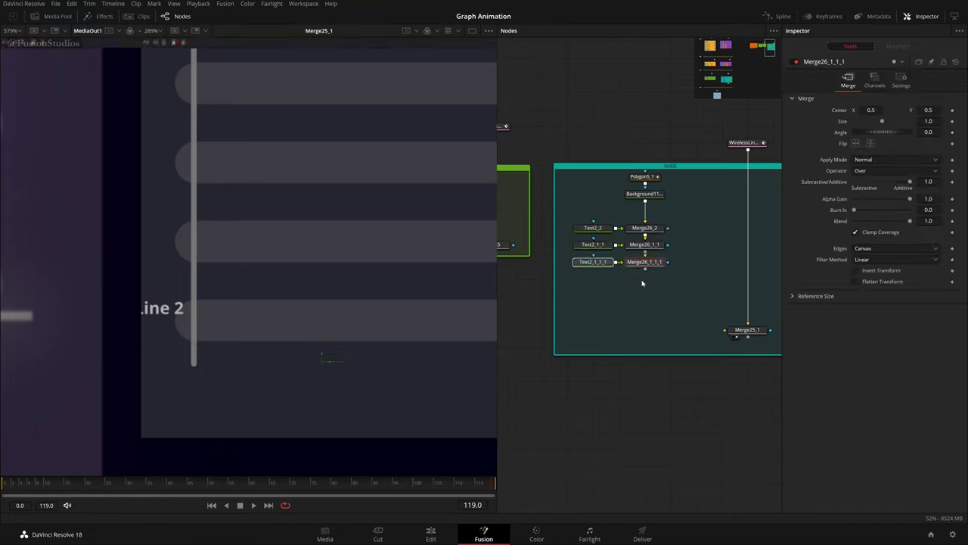
click(640, 283)
key(ctrl+v)
key(ctrl+v)
click(635, 302)
key(ctrl+v)
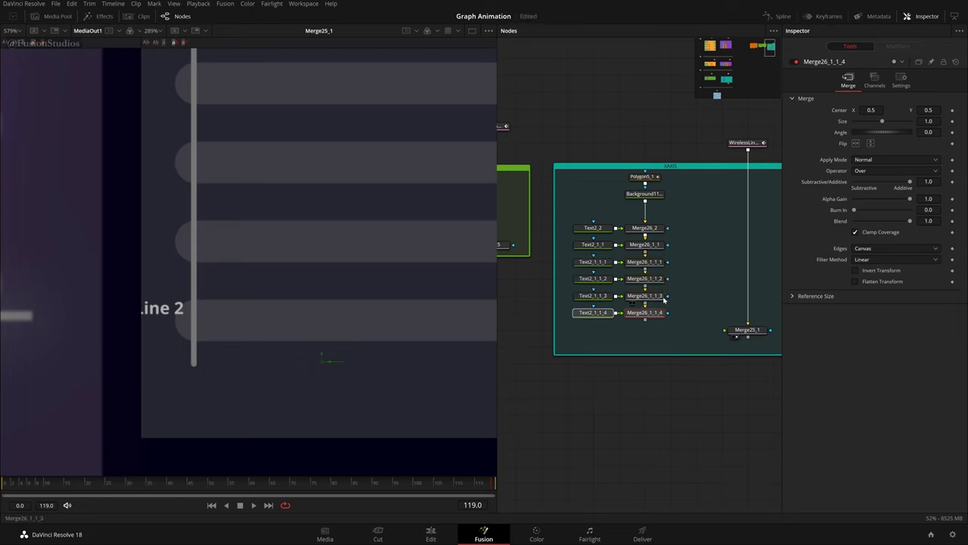
click(644, 246)
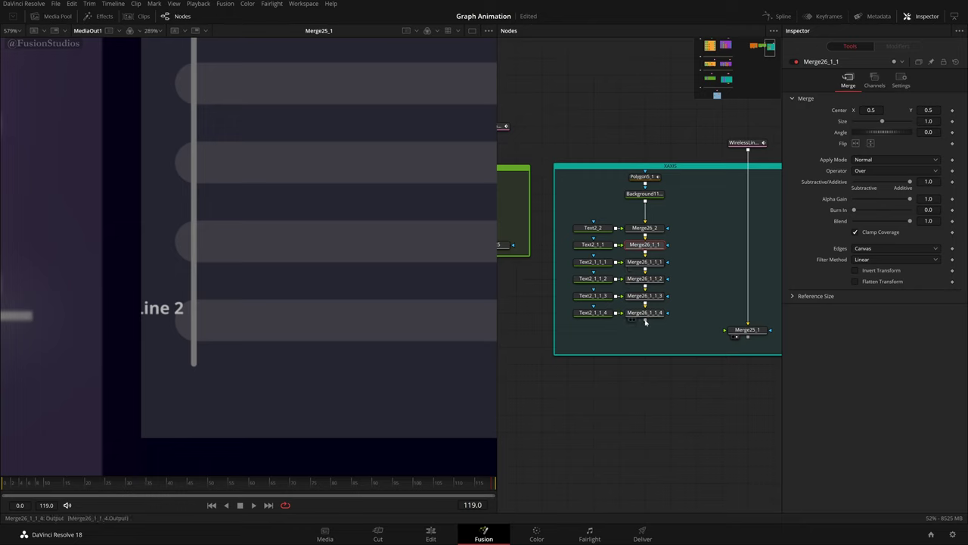
drag(644, 321, 747, 316)
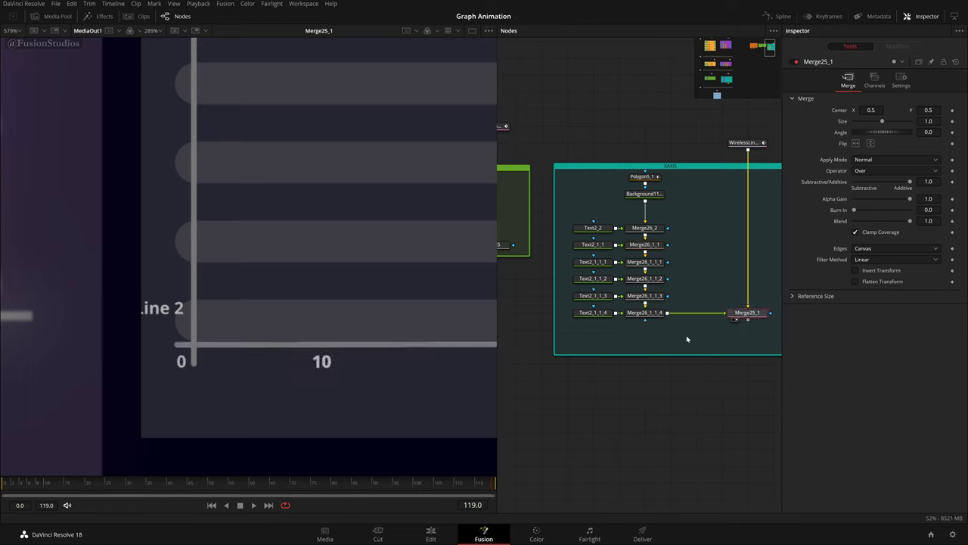
- Change Text2_1_1_1's text to 20 and set its Center X to 0.323
scroll(643, 316, up, 2)
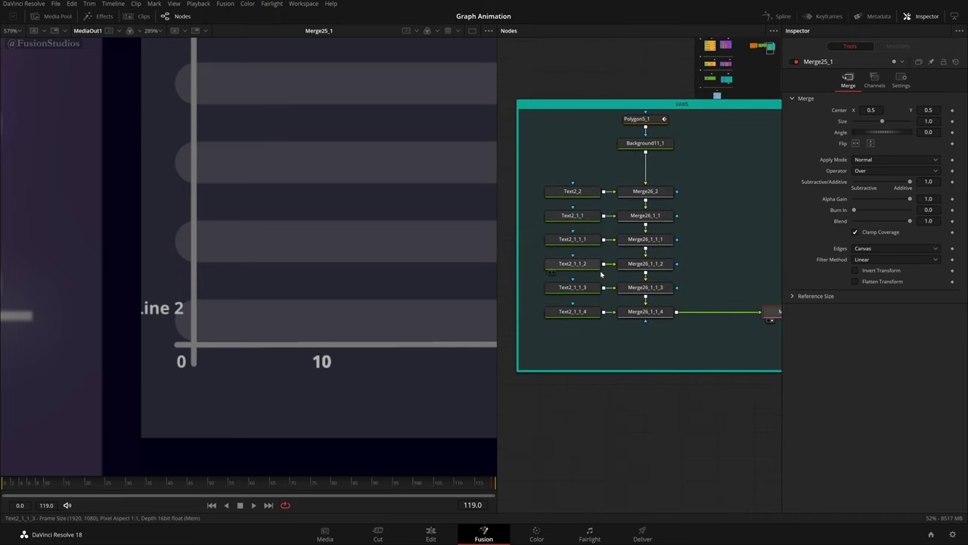
click(580, 239)
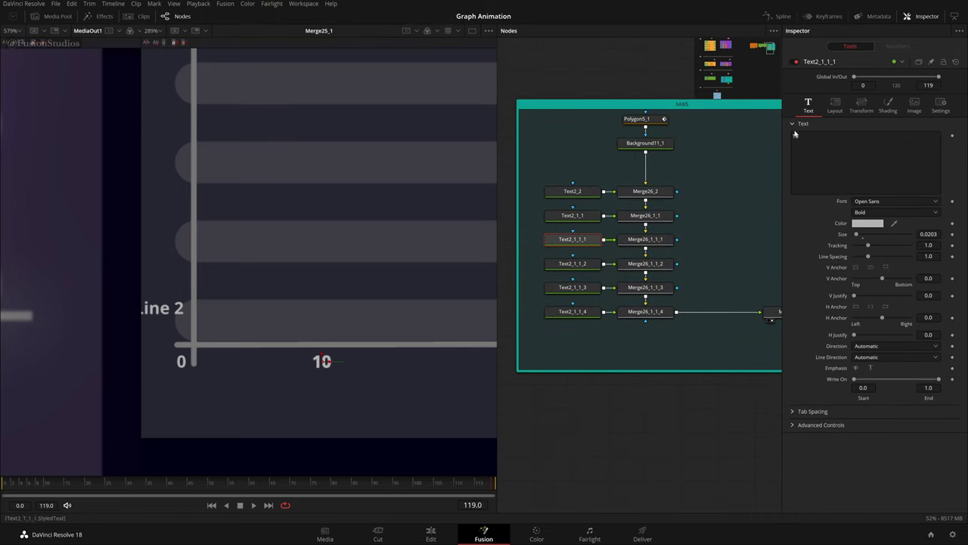
key(BackSpace)
key(BackSpace)
text(20)
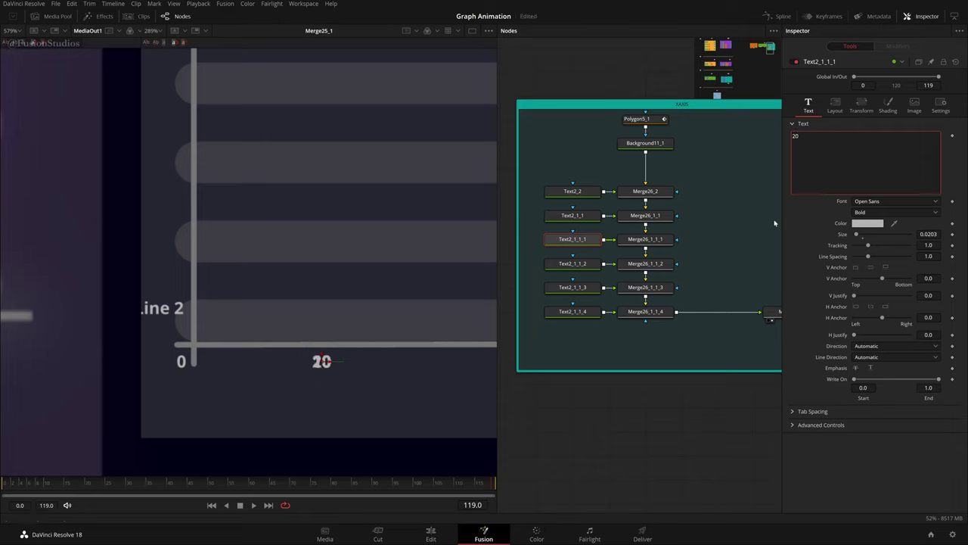
click(852, 110)
click(835, 106)
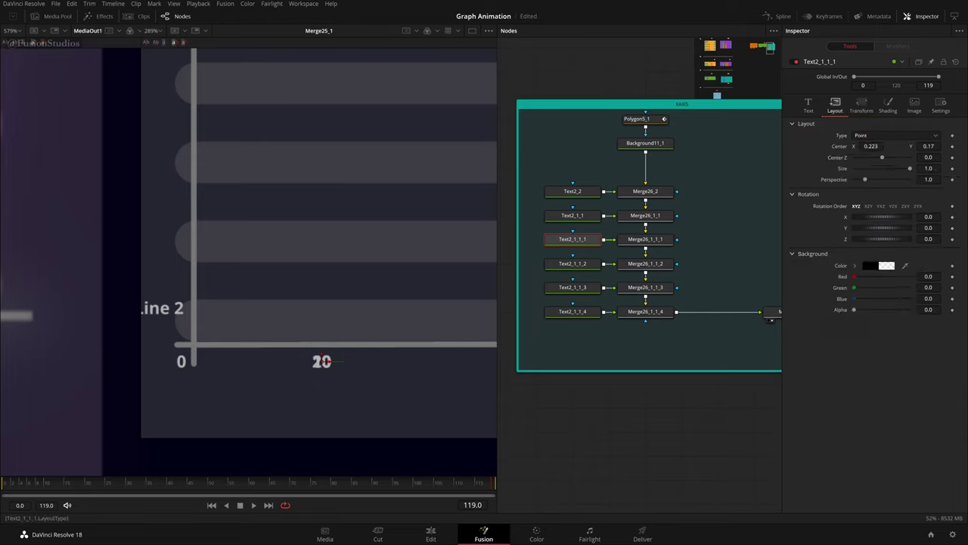
click(870, 146)
key(BackSpace)
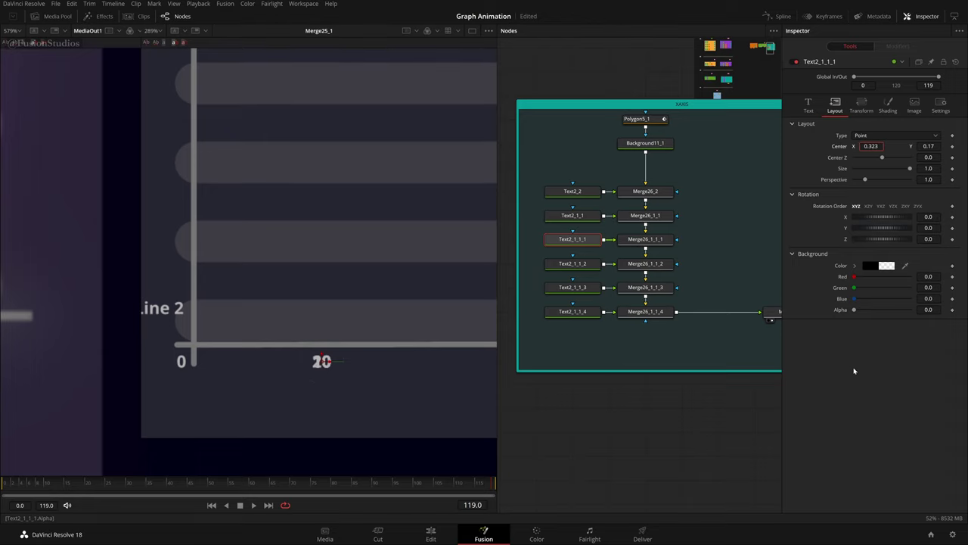
text(3)
key(Return)
scroll(384, 347, down, 2)
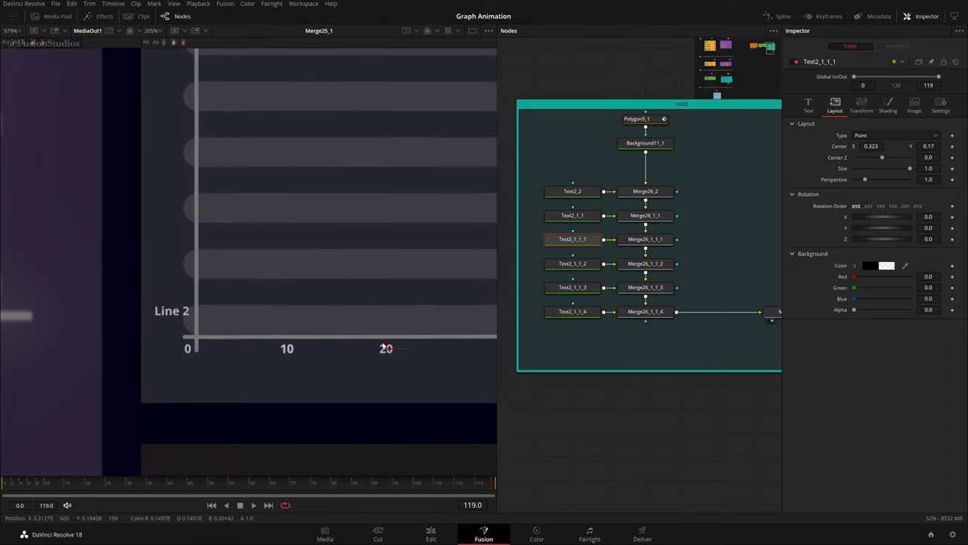
- Change Text2_1_1_2's text to 30 and set its Center X to 0.423
scroll(328, 398, right, 3)
click(229, 358)
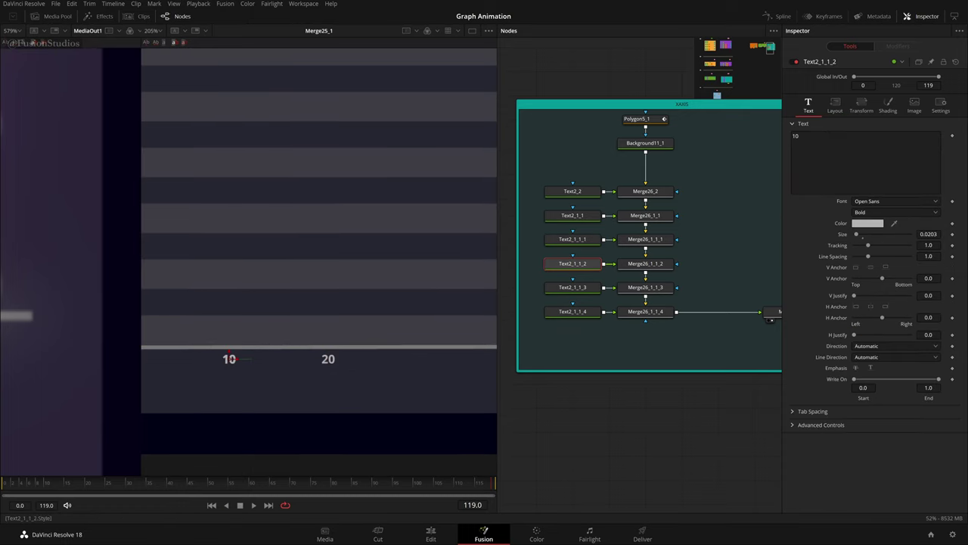
click(795, 136)
text(3)
click(835, 105)
click(872, 147)
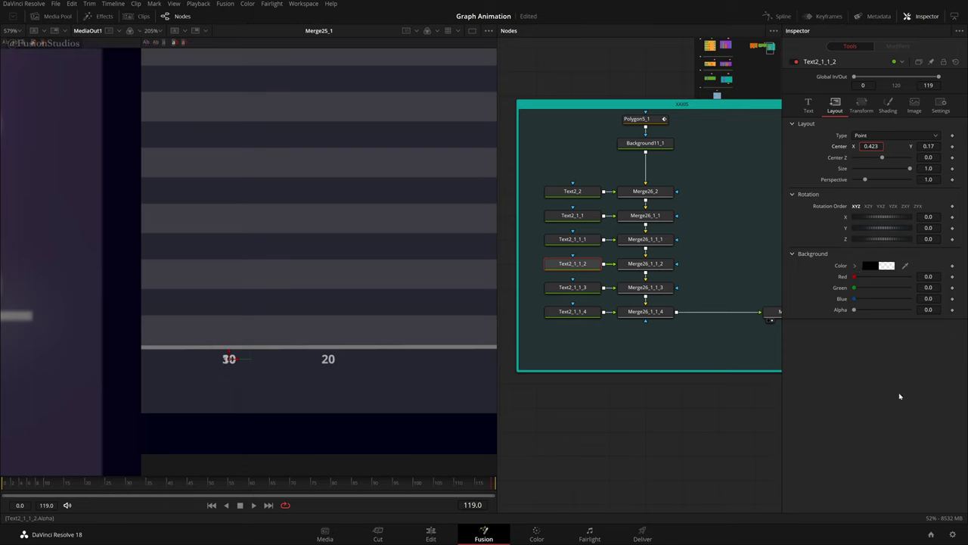
key(Return)
- Change Text2_1_1_3's text to 40 and increase its Center X so the label sits evenly spaced after the 30
click(229, 359)
click(835, 108)
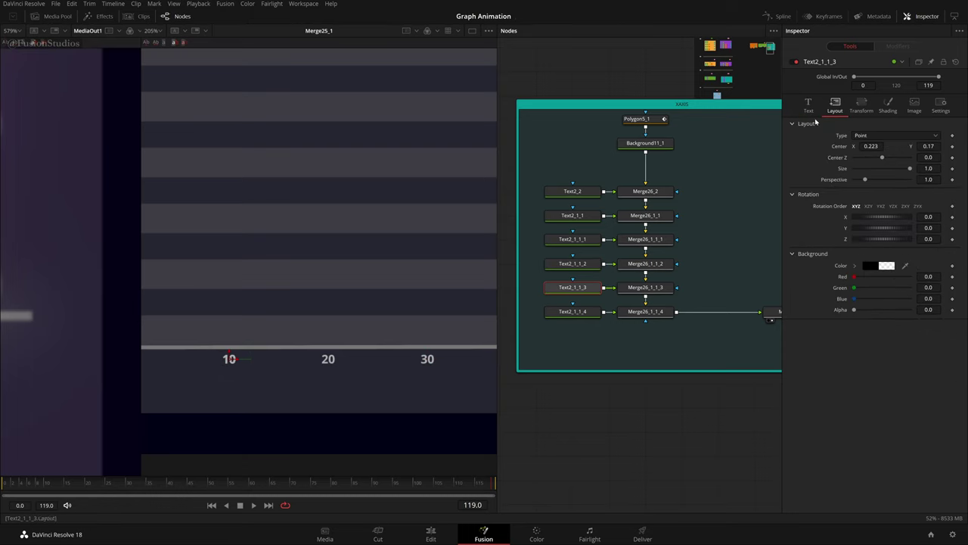
click(808, 106)
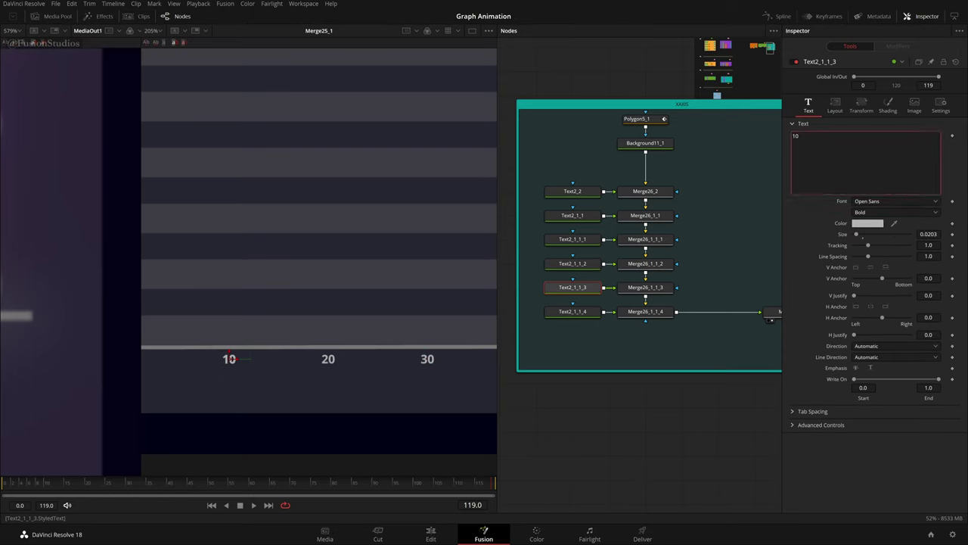
key(BackSpace)
key(BackSpace)
text(40)
click(838, 106)
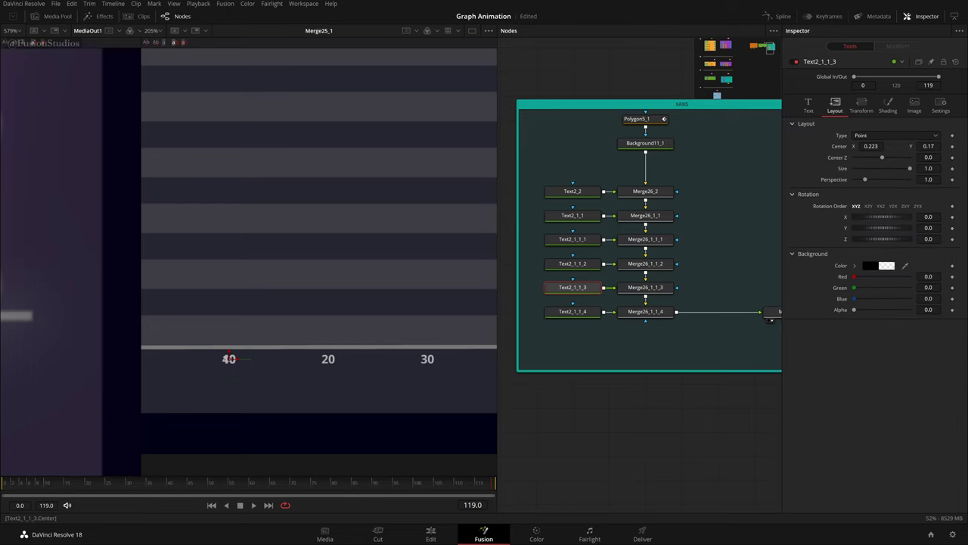
click(871, 146)
key(Return)
- Change Text2_1_1_4's text to 50 and set its Center X to 0.623
scroll(409, 348, down, 3)
scroll(444, 346, up, 2)
click(572, 311)
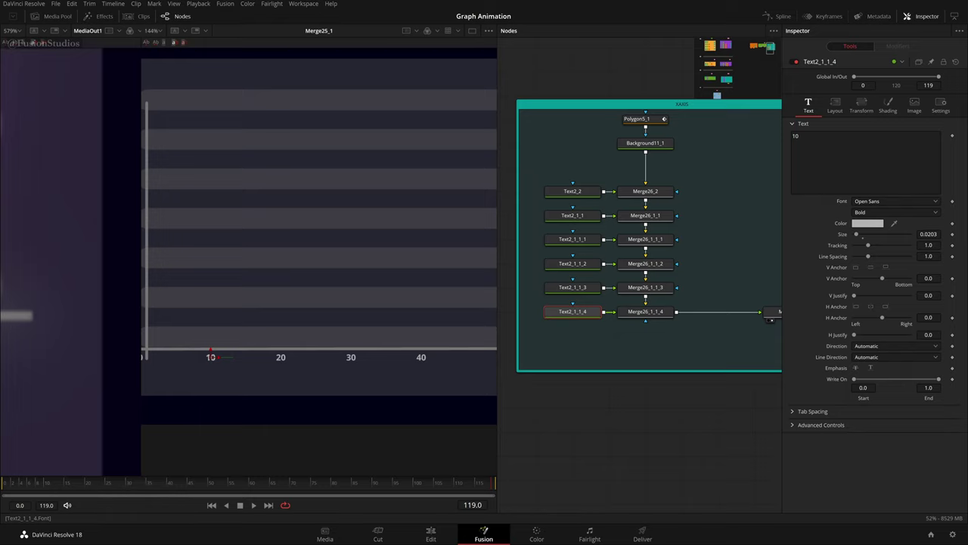
click(796, 136)
click(835, 106)
click(871, 146)
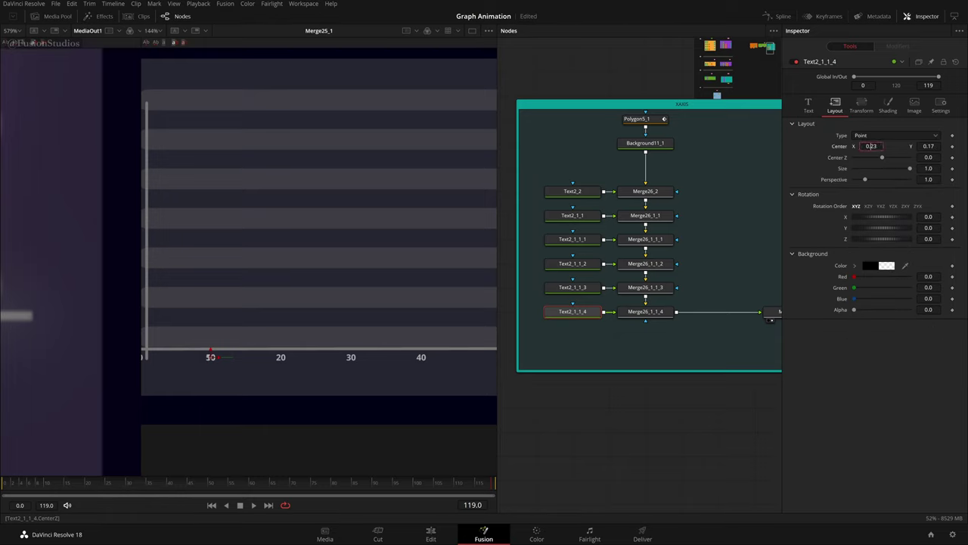
text(6)
key(Return)
scroll(418, 361, down, 3)
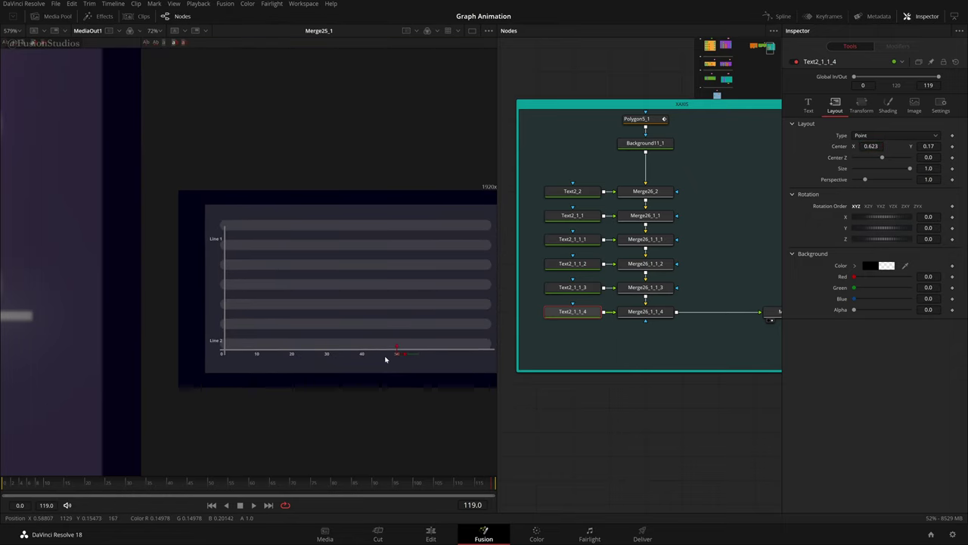
- Resize the two viewers to about equal width and fit each image so both graphs show side by side
drag(450, 389, 411, 386)
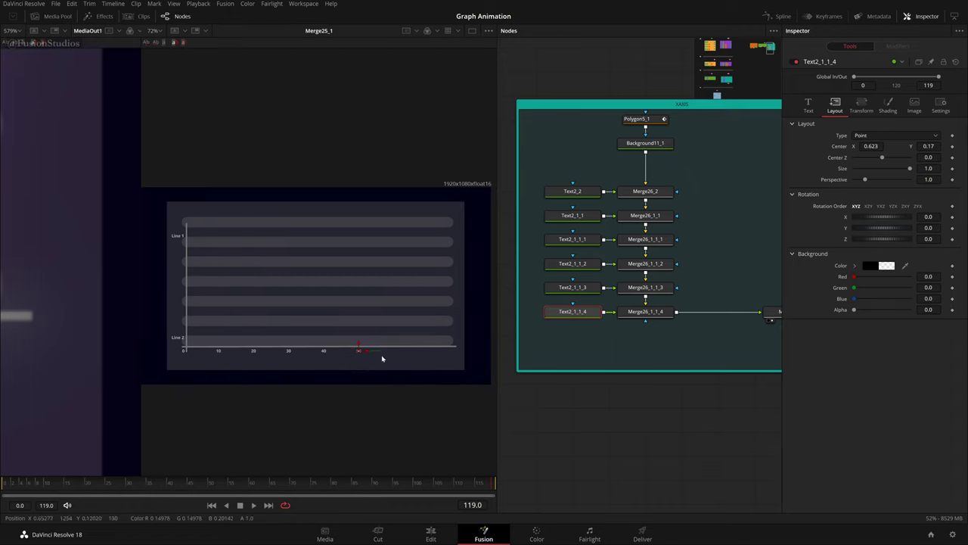
scroll(689, 370, down, 2)
scroll(611, 253, down, 2)
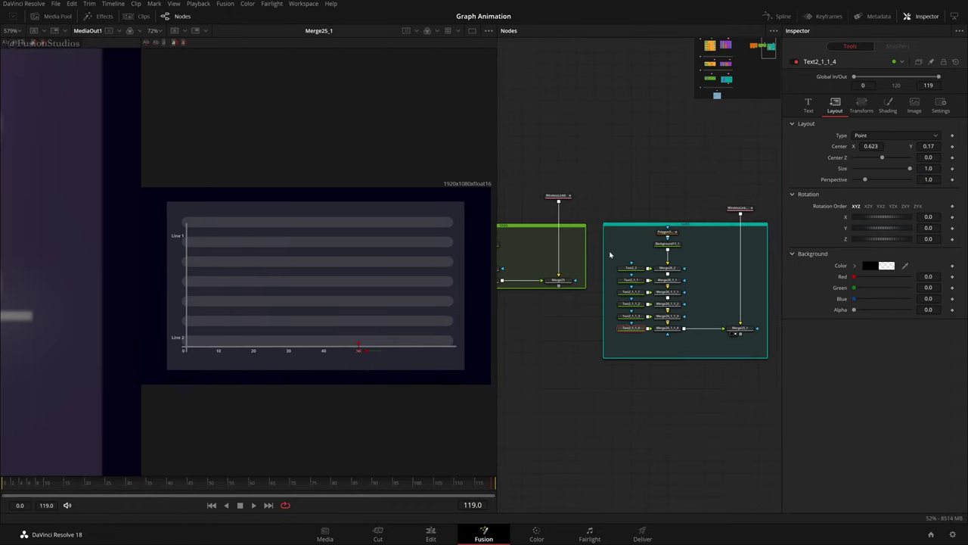
scroll(691, 217, up, 2)
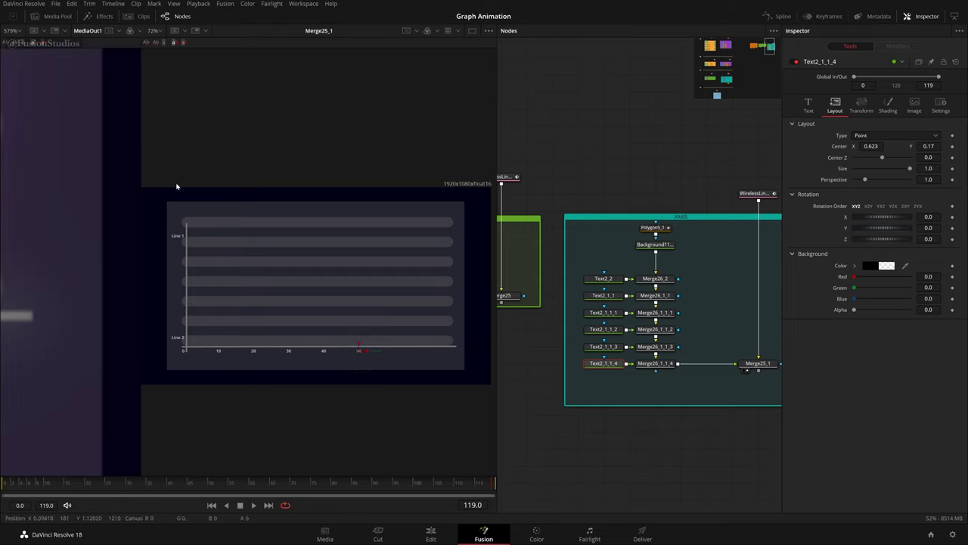
drag(177, 331, 502, 394)
drag(140, 287, 321, 288)
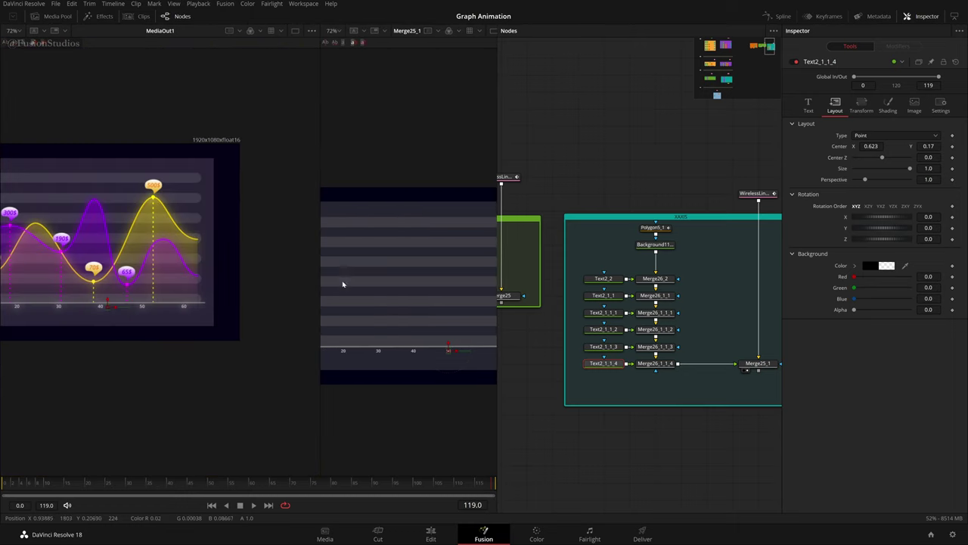
key(shift+z)
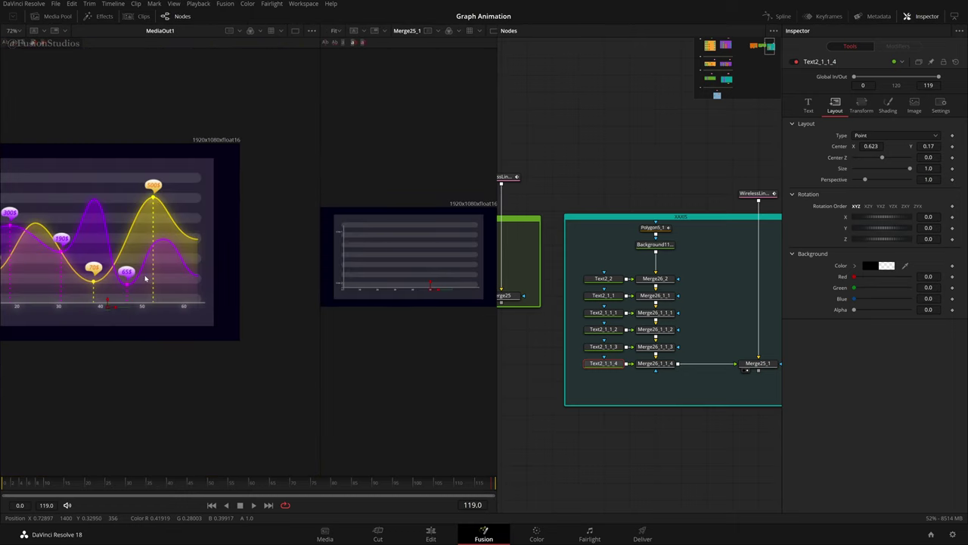
key(shift+z)
drag(321, 310, 253, 330)
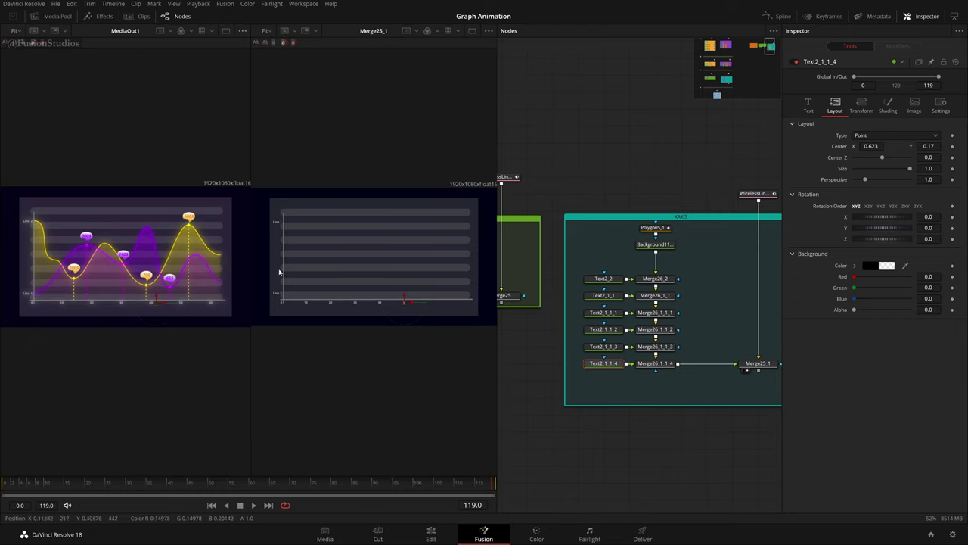
- Paste a copy of the WirelessLink6_1 node into the empty area below the green and teal groups
scroll(628, 319, down, 4)
drag(627, 394, 659, 318)
scroll(658, 318, up, 2)
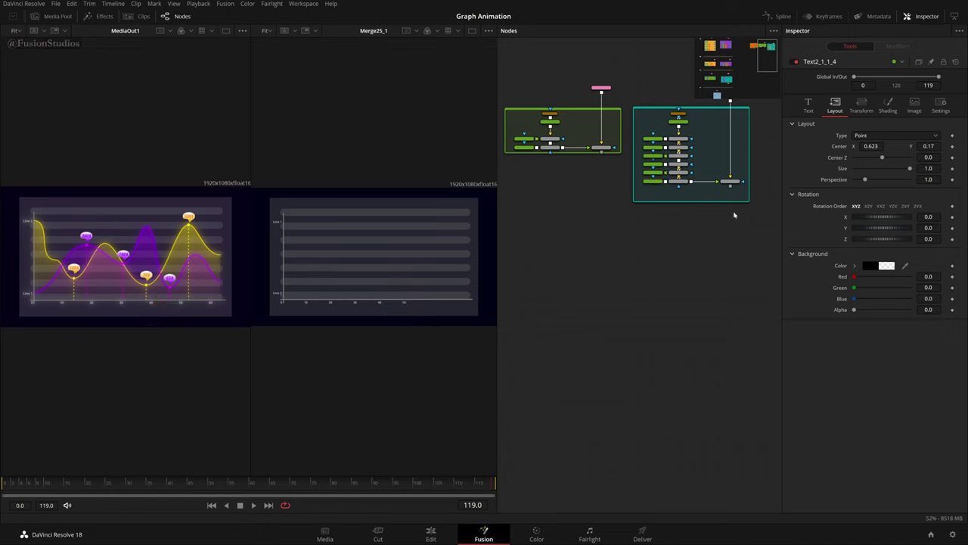
drag(661, 232, 656, 245)
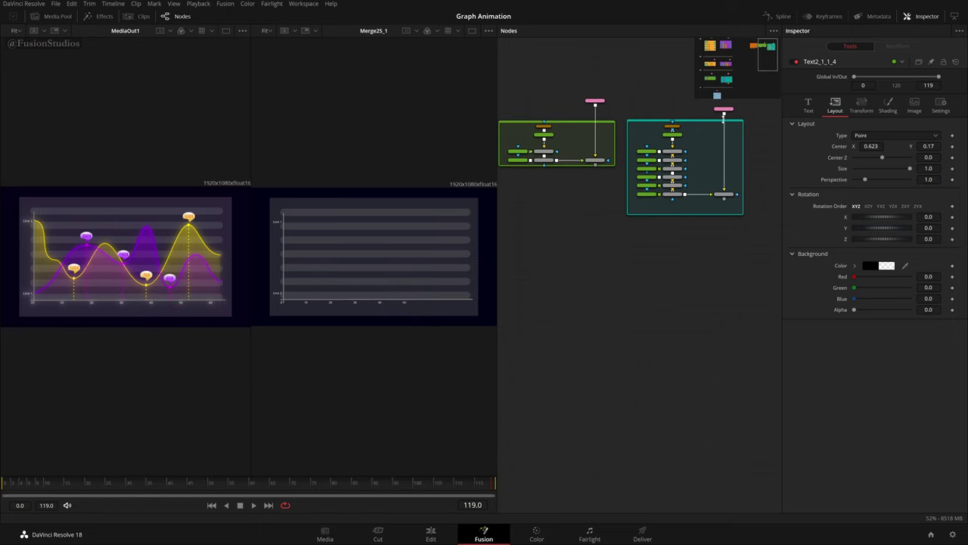
click(724, 109)
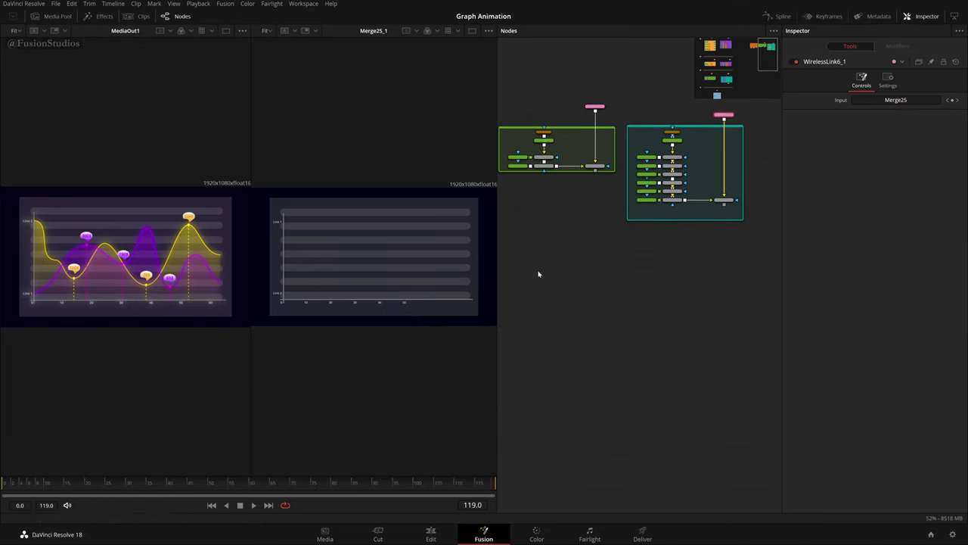
key(ctrl+v)
scroll(538, 274, up, 4)
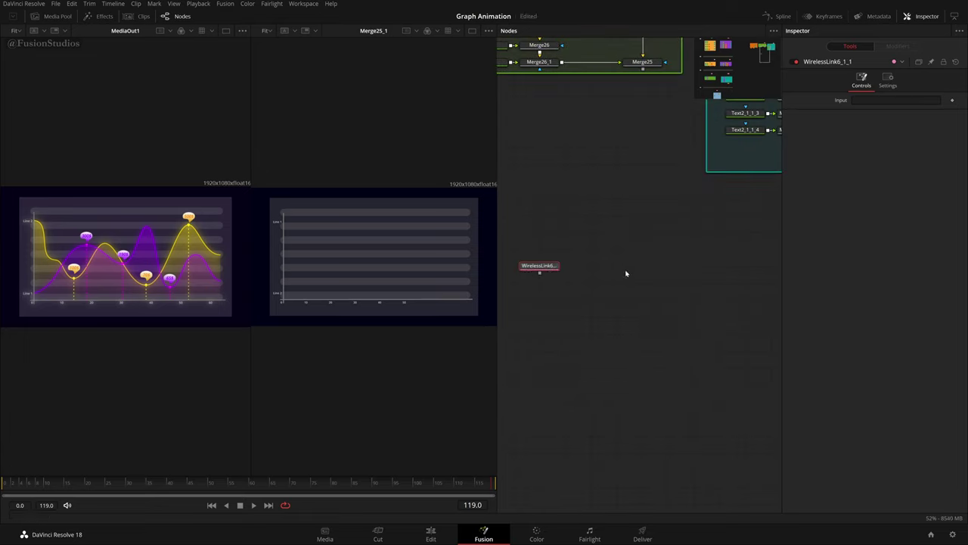
scroll(625, 273, down, 4)
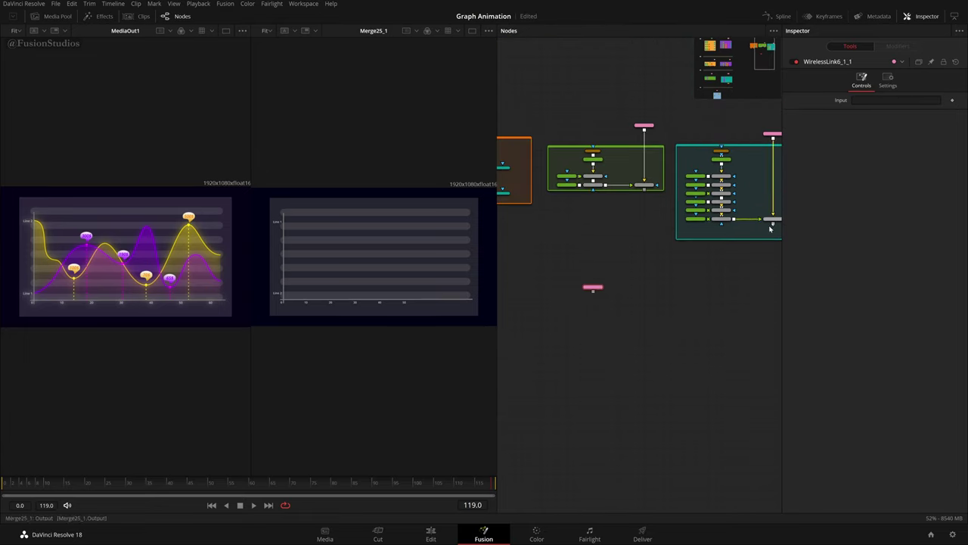
- Set the new wireless link's input to Merge25_1 from the XAXIS group
drag(770, 228, 594, 288)
scroll(601, 292, up, 3)
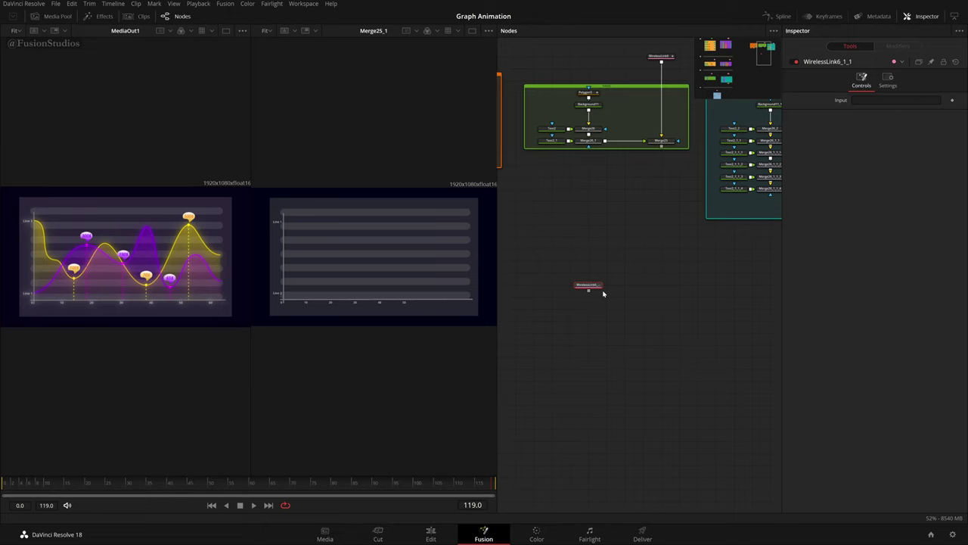
drag(662, 267, 577, 287)
scroll(515, 313, up, 3)
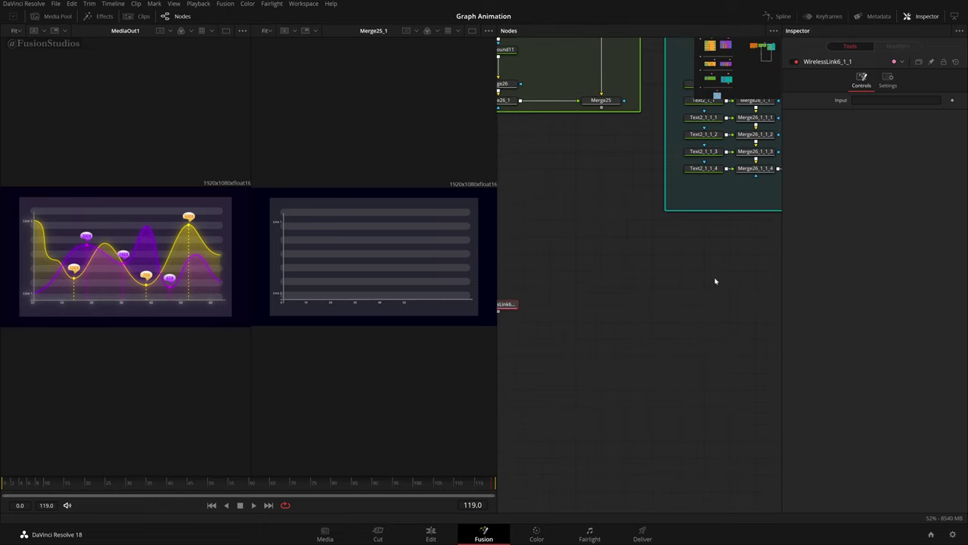
drag(716, 281, 597, 308)
drag(757, 195, 757, 196)
drag(894, 107, 894, 101)
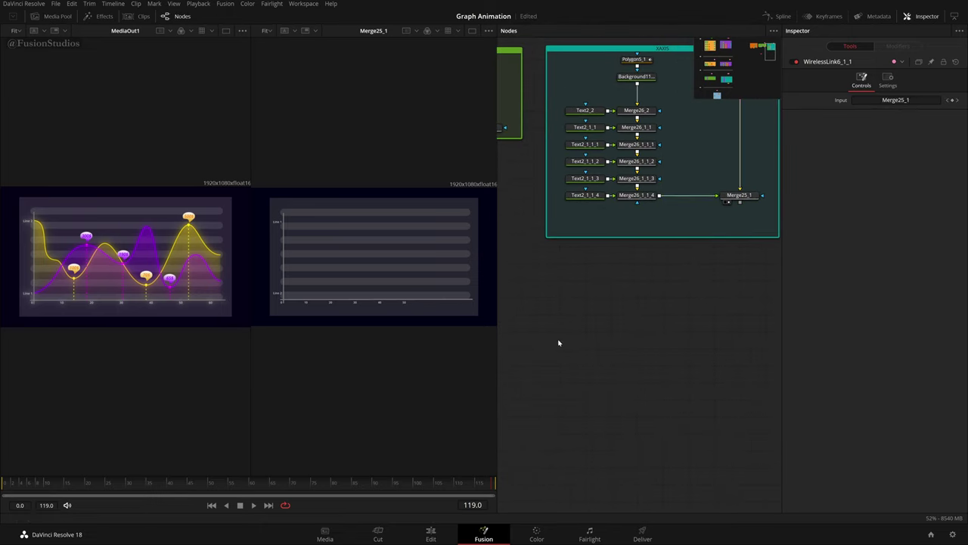
- Merge a new Background node over the wireless link, place it beside the merge, and view Merge27 in the second viewer
drag(522, 345, 693, 285)
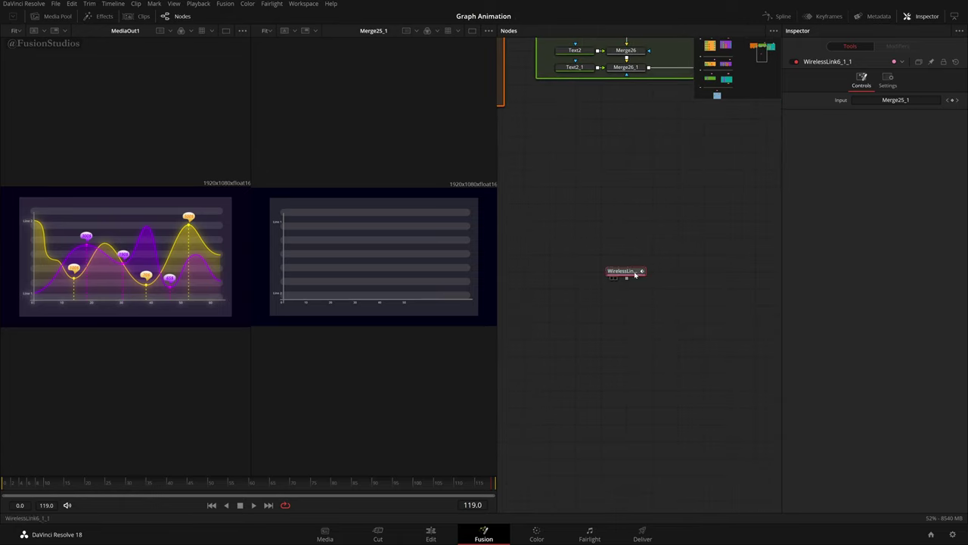
drag(627, 280, 634, 248)
key(shift+space)
text(und)
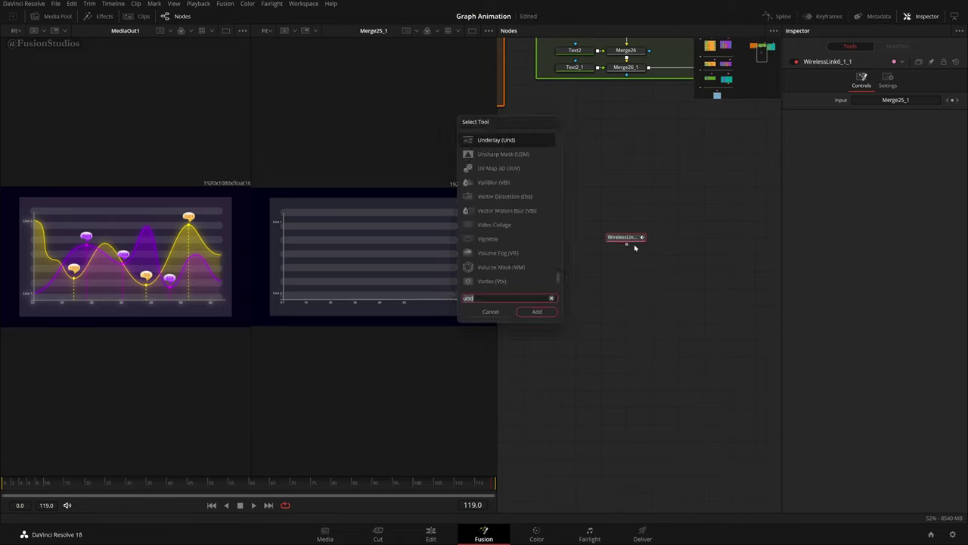
key(BackSpace)
key(BackSpace)
key(BackSpace)
text(bg)
key(Return)
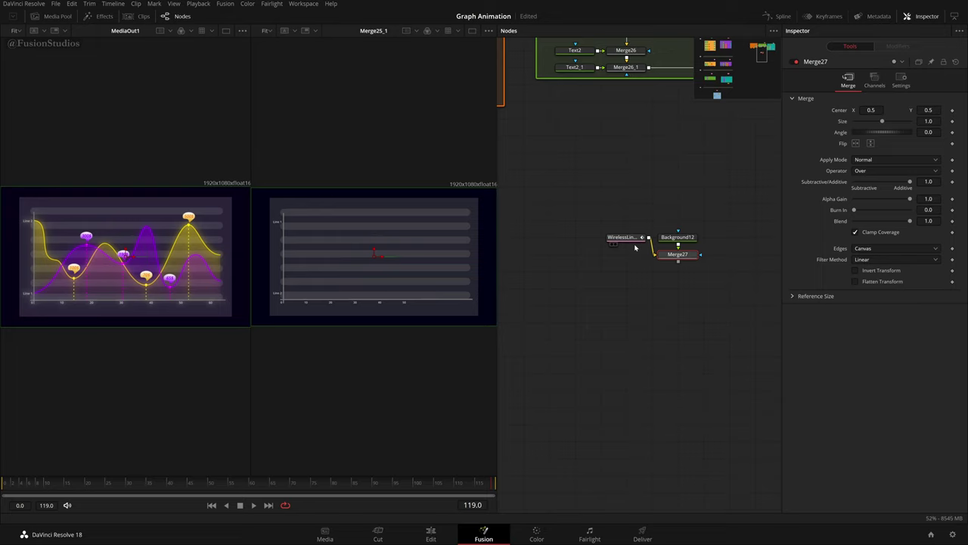
drag(688, 258, 407, 213)
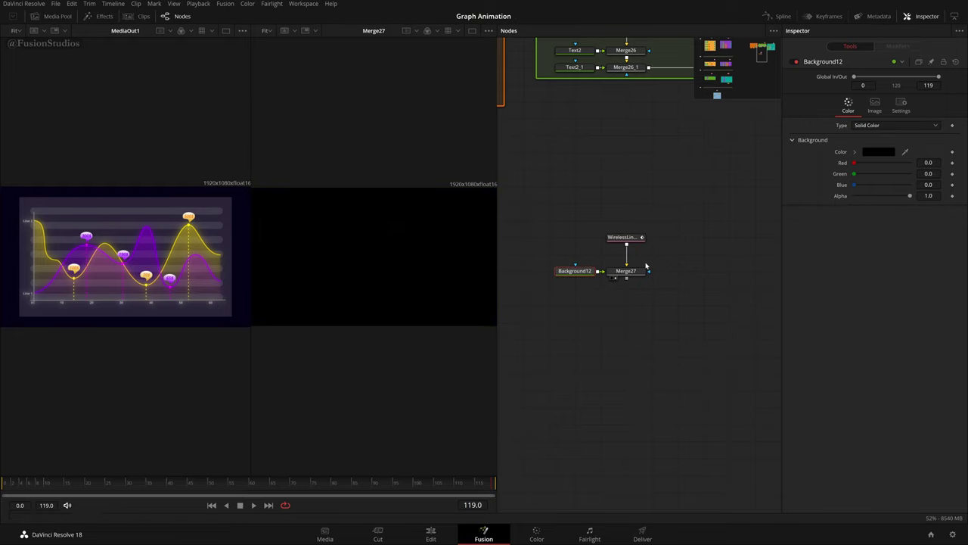
- Add a Polygon mask to Background12
key(shift+space)
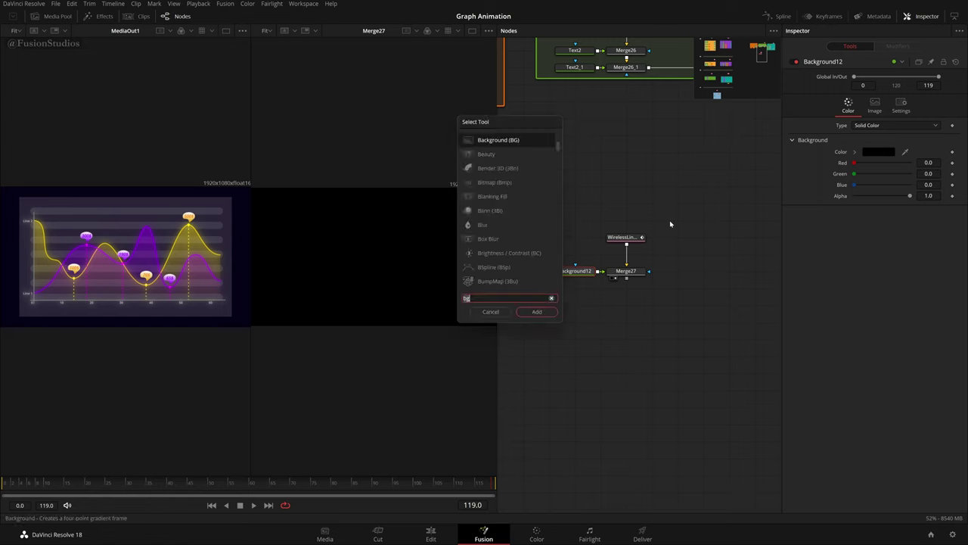
text(ply)
key(Down)
key(Down)
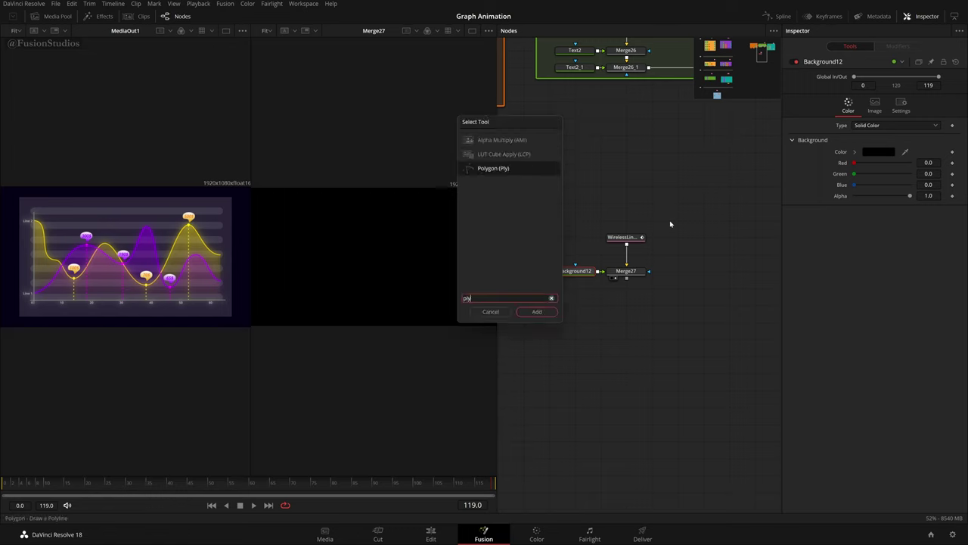
key(Return)
- Start the polyline on the Y axis beside Line 1, with Solid off and Border Width at 0.0038
scroll(307, 251, up, 5)
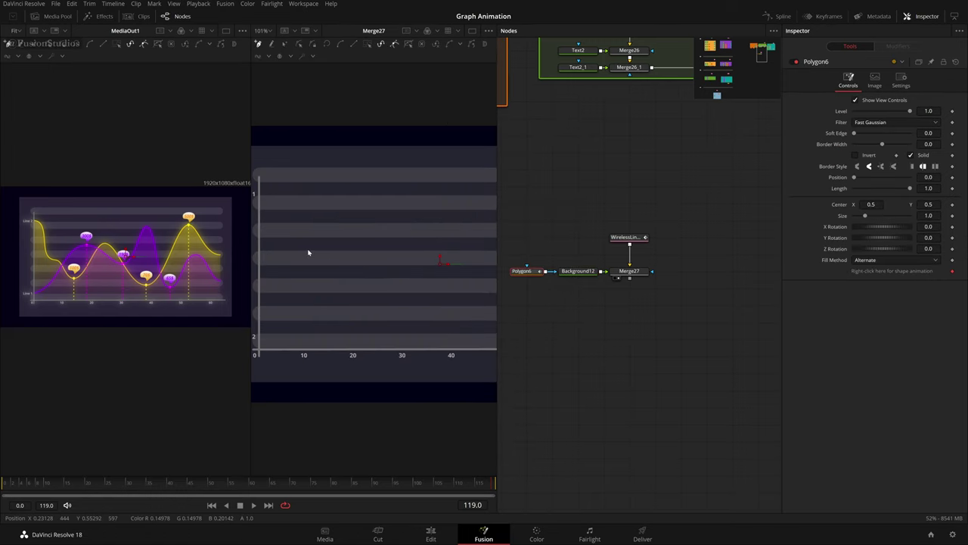
drag(309, 231, 337, 245)
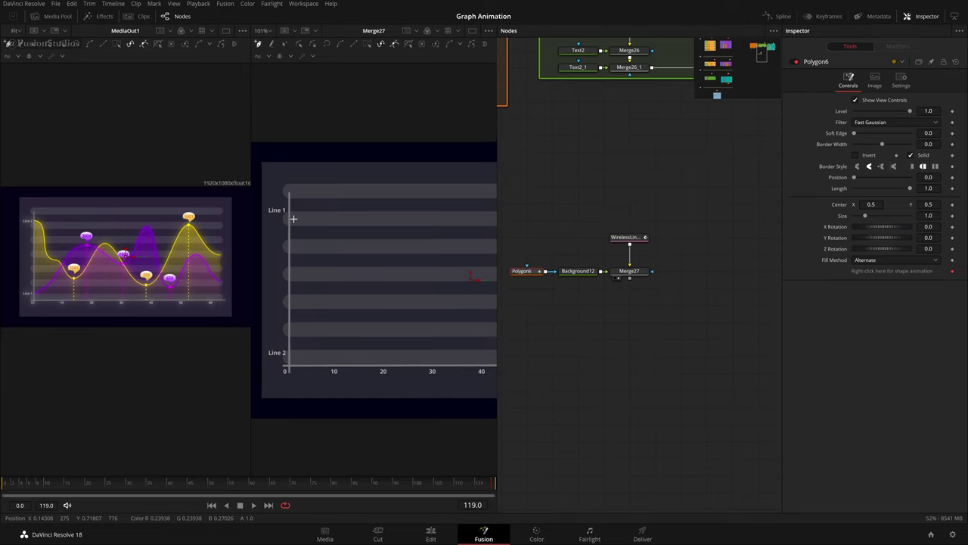
scroll(290, 212, up, 4)
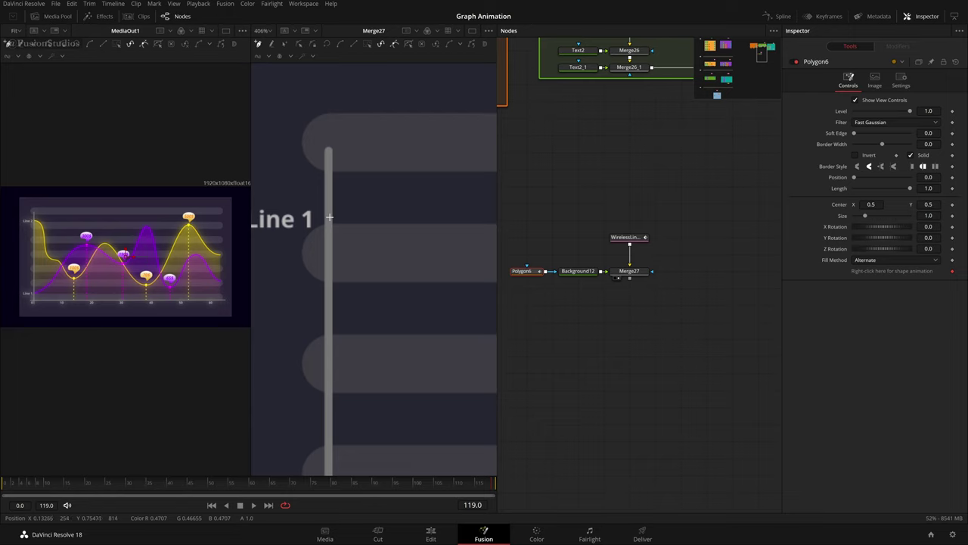
scroll(282, 245, down, 2)
scroll(327, 288, down, 2)
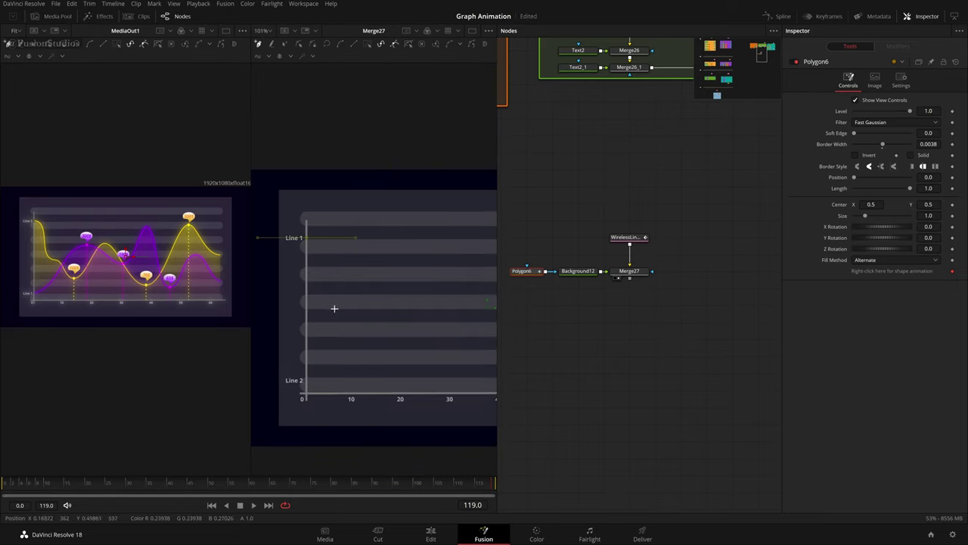
- Continue the polyline down to a short level stretch near 10, a dip just before 20, and a peak between 30 and 40
click(335, 309)
drag(388, 338, 351, 334)
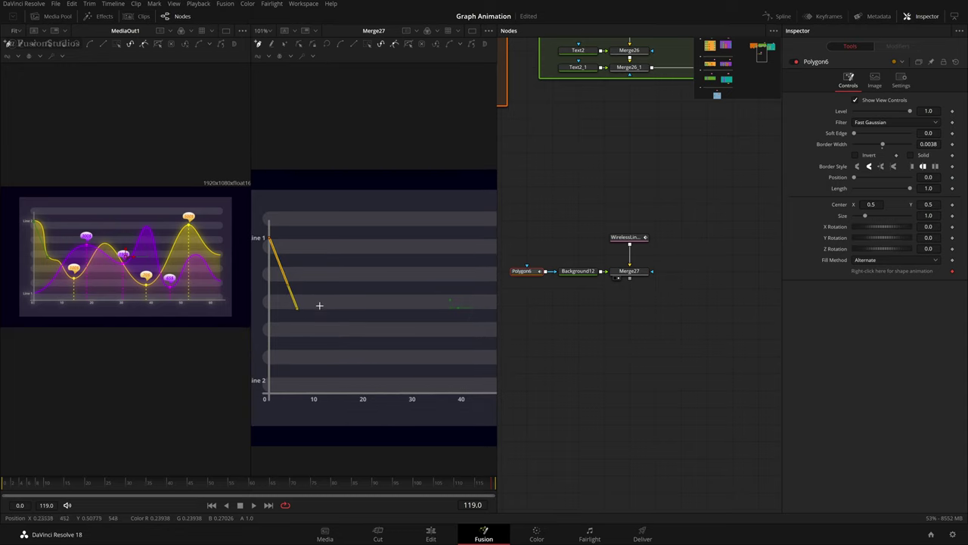
click(321, 306)
scroll(373, 340, right, 2)
scroll(374, 340, down, 1)
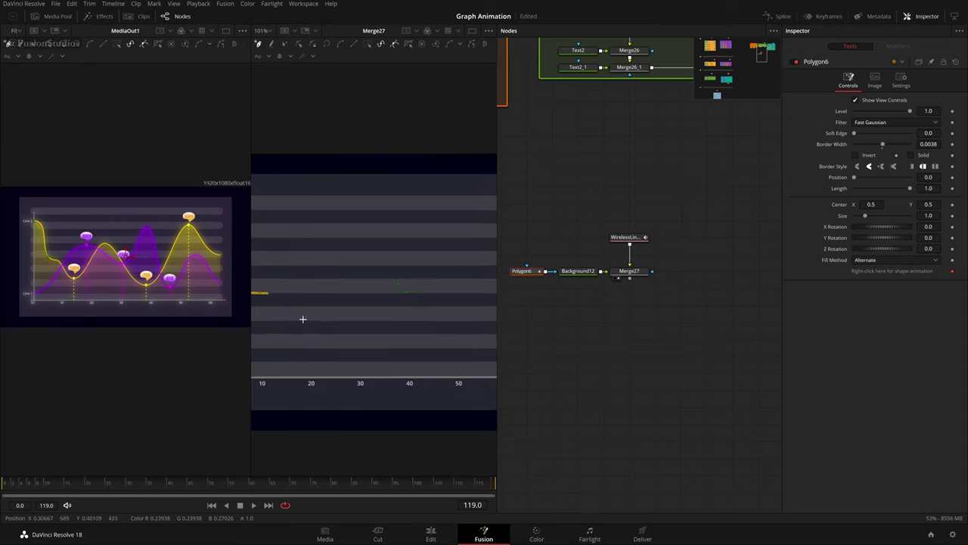
click(303, 318)
scroll(341, 328, right, 2)
scroll(341, 328, up, 1)
click(335, 263)
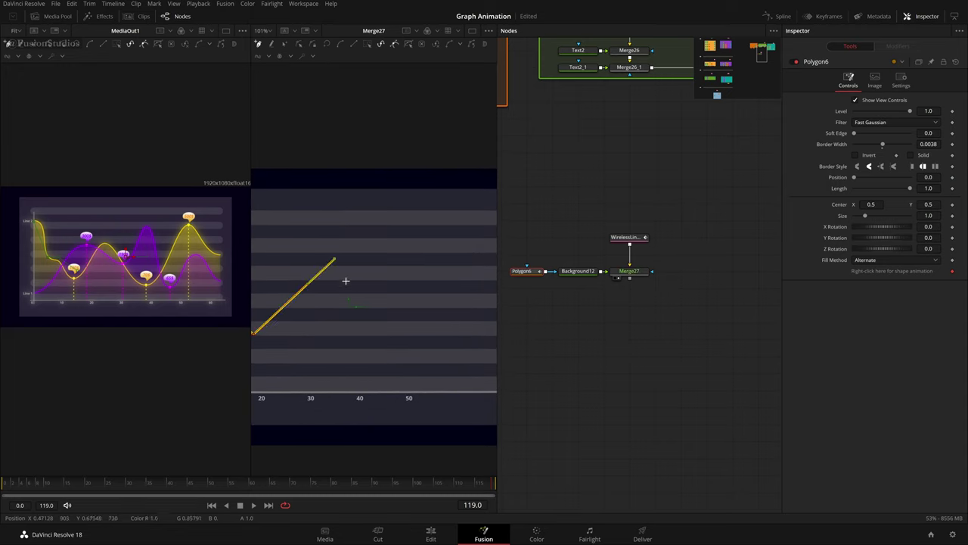
scroll(340, 295, right, 1)
drag(328, 313, 326, 313)
scroll(364, 324, down, 1)
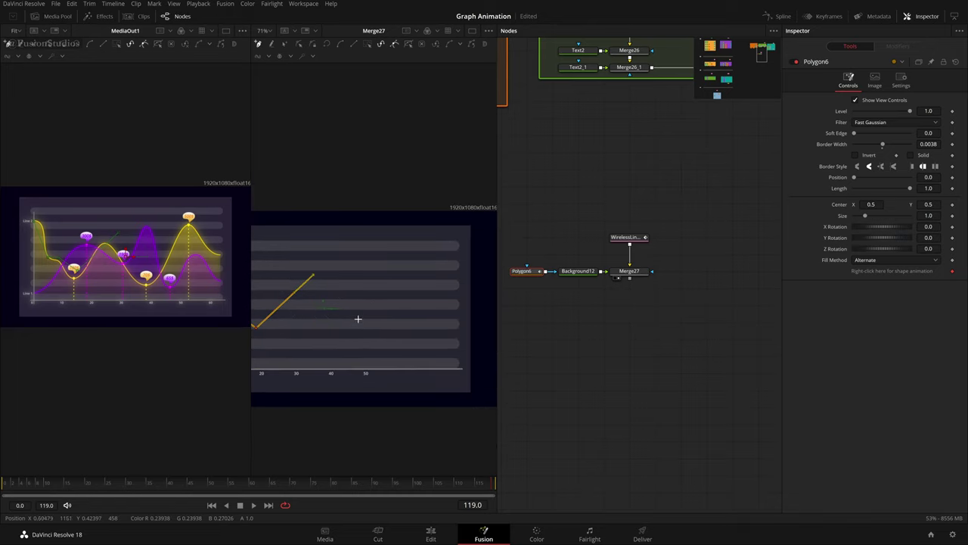
- Extend the polyline through a low point near 50, then up in two level steps and down at the X axis's far end
click(361, 324)
click(399, 300)
click(430, 302)
click(433, 284)
click(446, 283)
click(446, 307)
key(ctrl+z)
click(462, 300)
scroll(434, 328, down, 2)
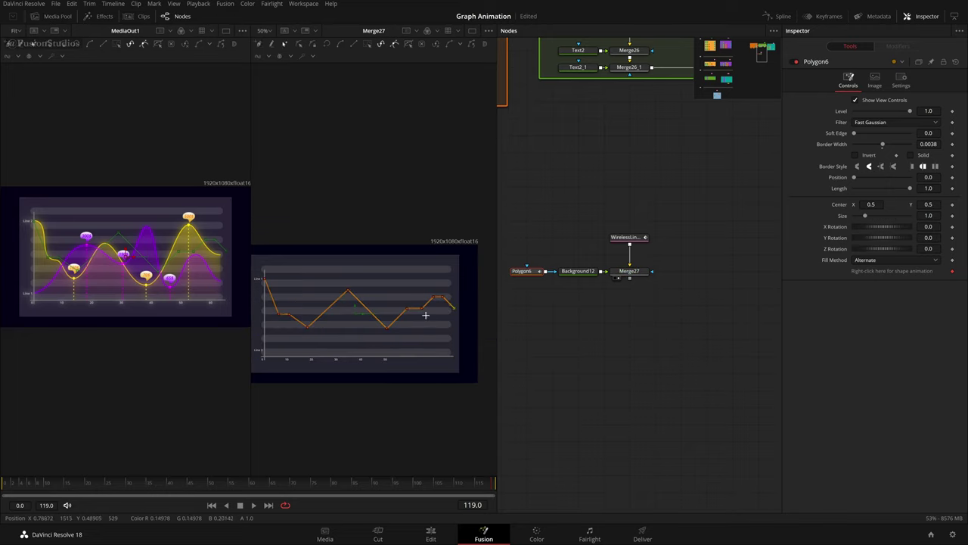
- Smooth the polyline's points into a wavy curve and adjust the tangent handles at its start beside Line 1 and the first bend
key(shift+s)
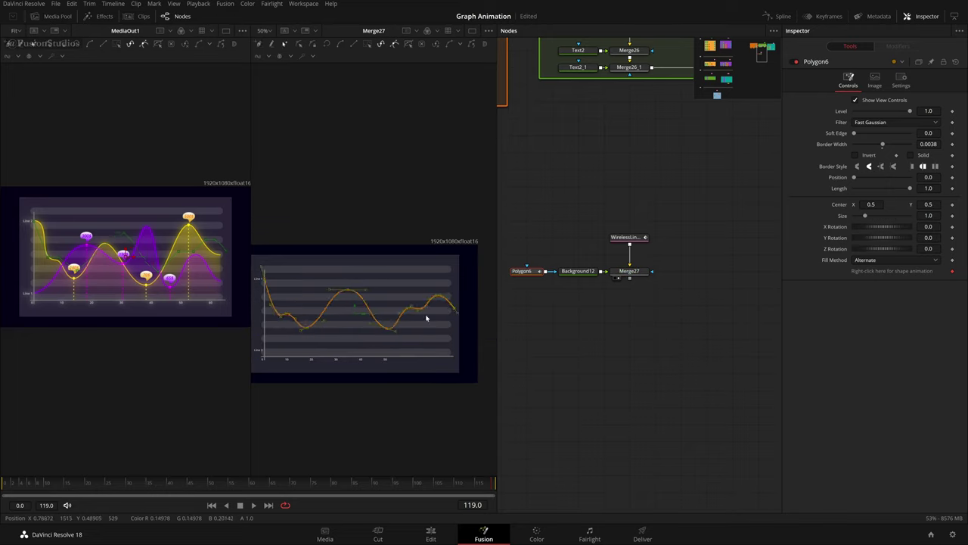
click(542, 379)
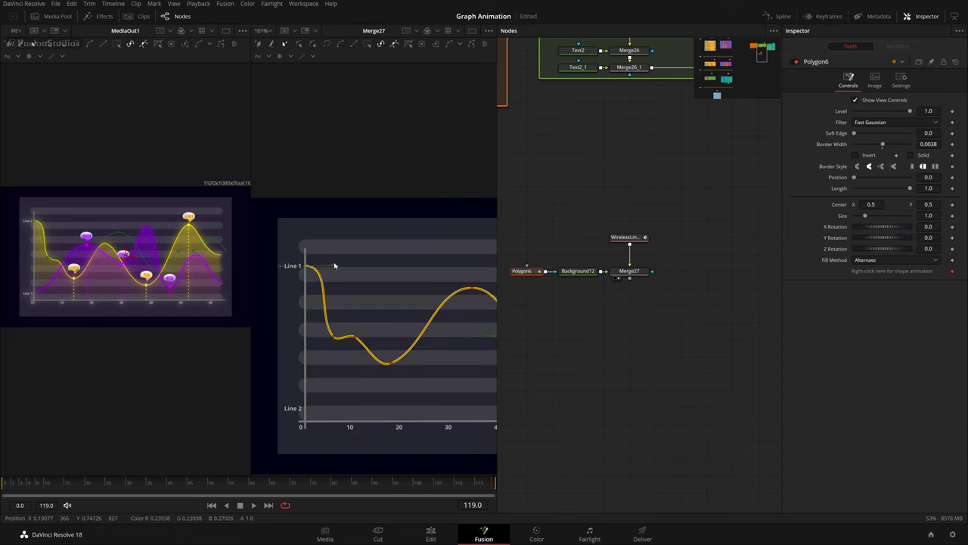
drag(335, 266, 325, 268)
drag(360, 311, 328, 349)
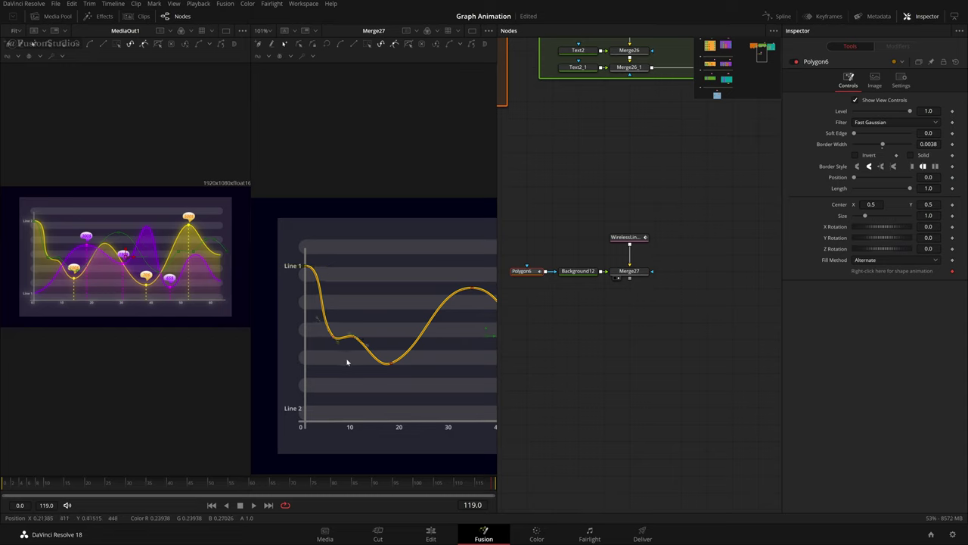
- Deselect the polygon and compare the whole yellow curve with the original graph in the other viewer
click(560, 371)
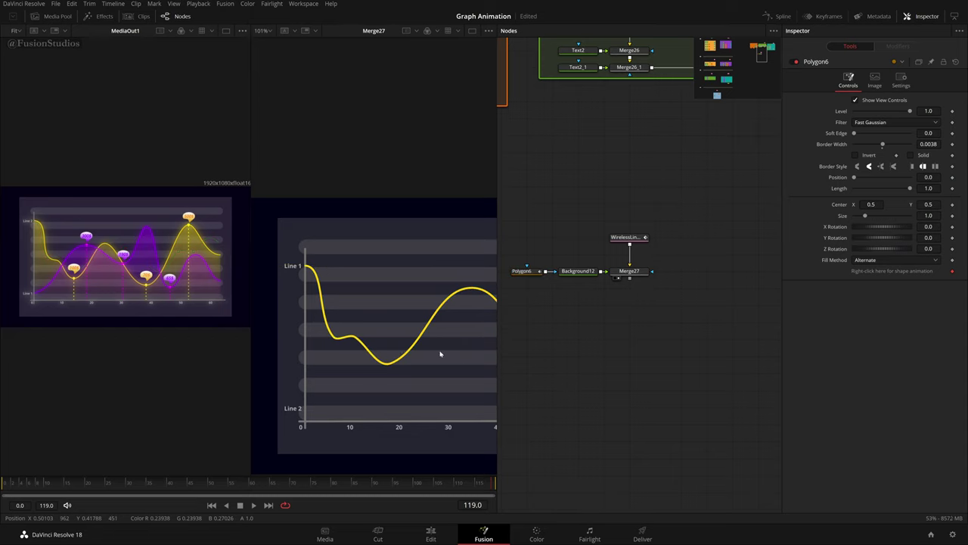
scroll(386, 348, down, 3)
drag(420, 358, 360, 350)
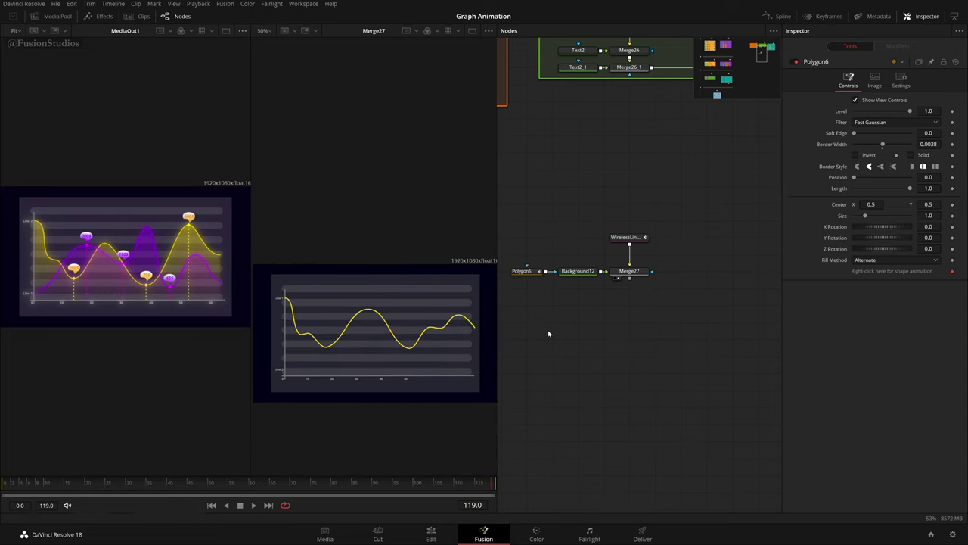
drag(573, 314, 643, 310)
drag(102, 278, 103, 309)
scroll(102, 309, down, 1)
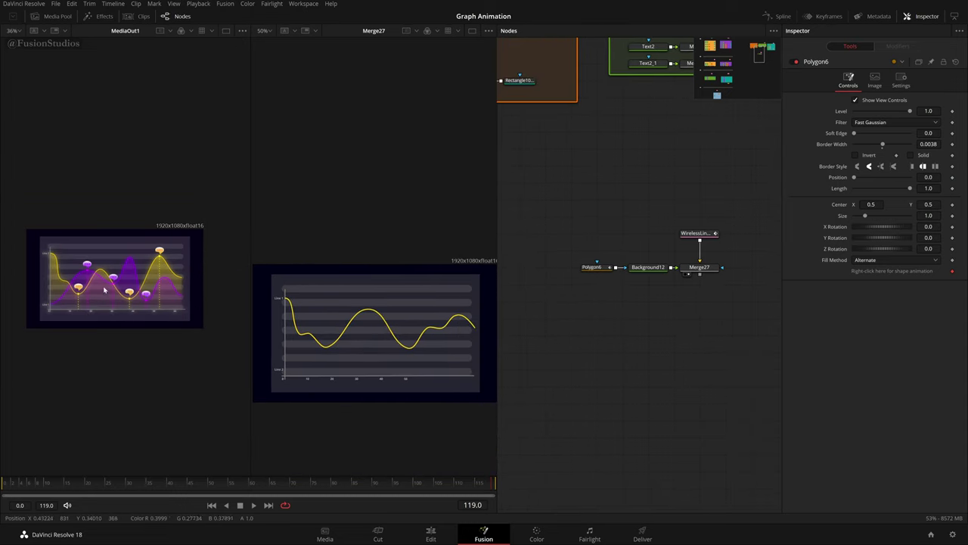
scroll(101, 306, up, 2)
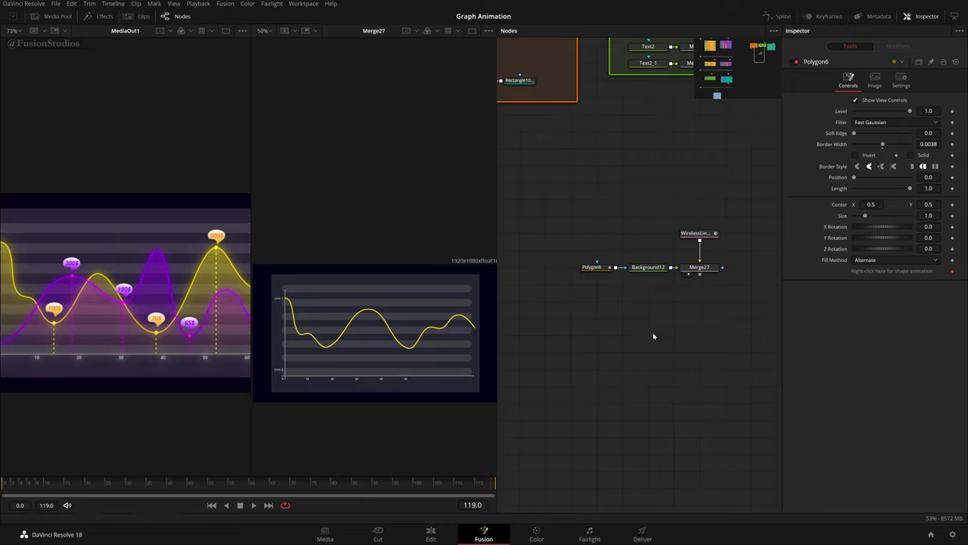
drag(665, 295, 578, 251)
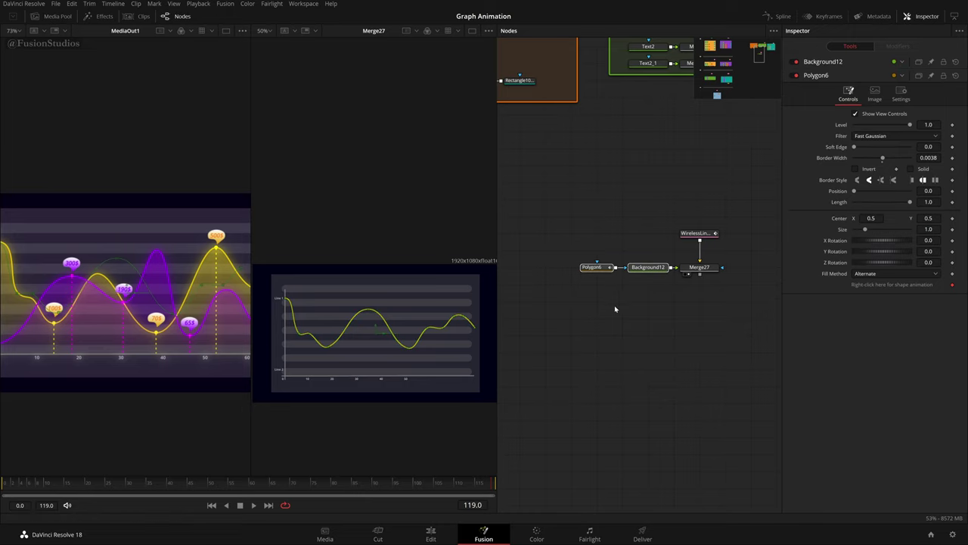
click(621, 309)
key(ctrl+v)
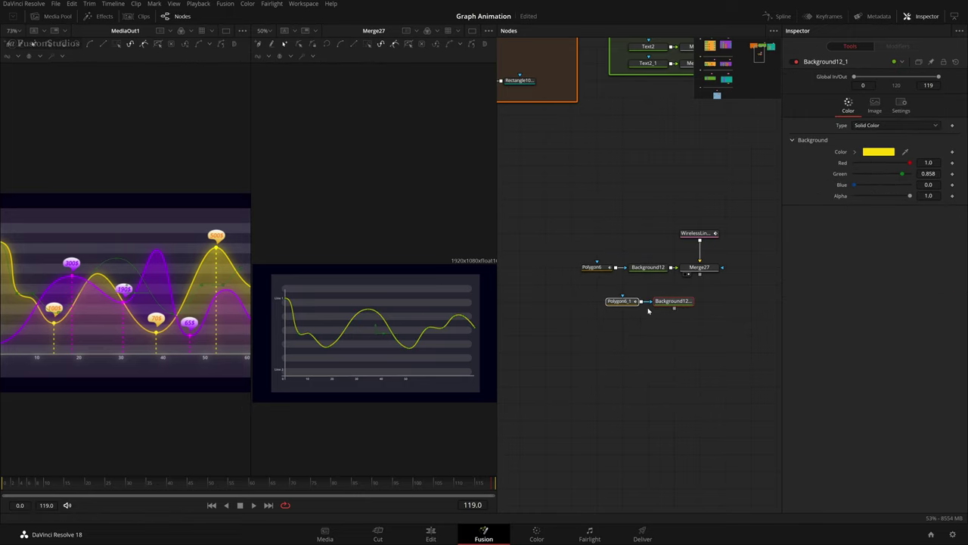
drag(655, 323, 550, 285)
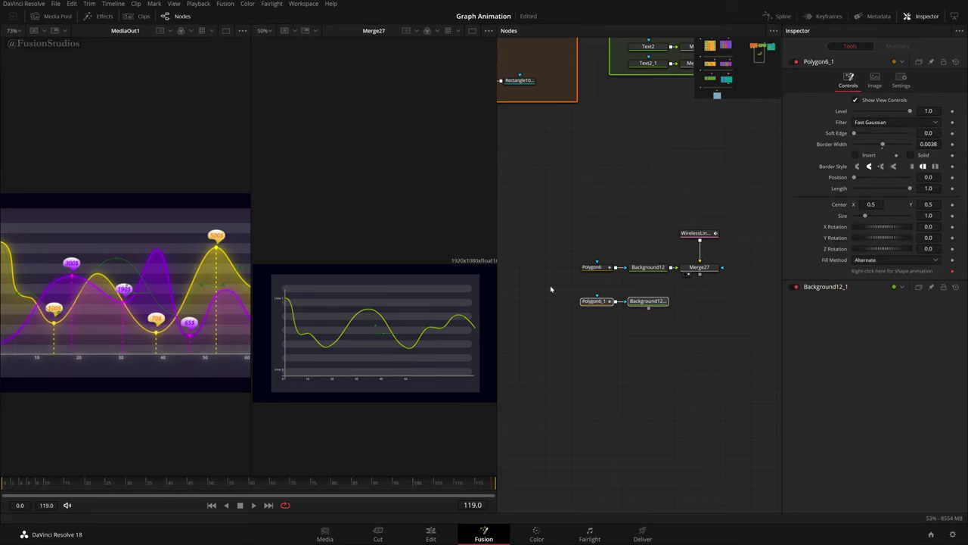
key(Delete)
- Duplicate only the Background12 node, place the copy below the original, and display it in the second viewer
click(648, 268)
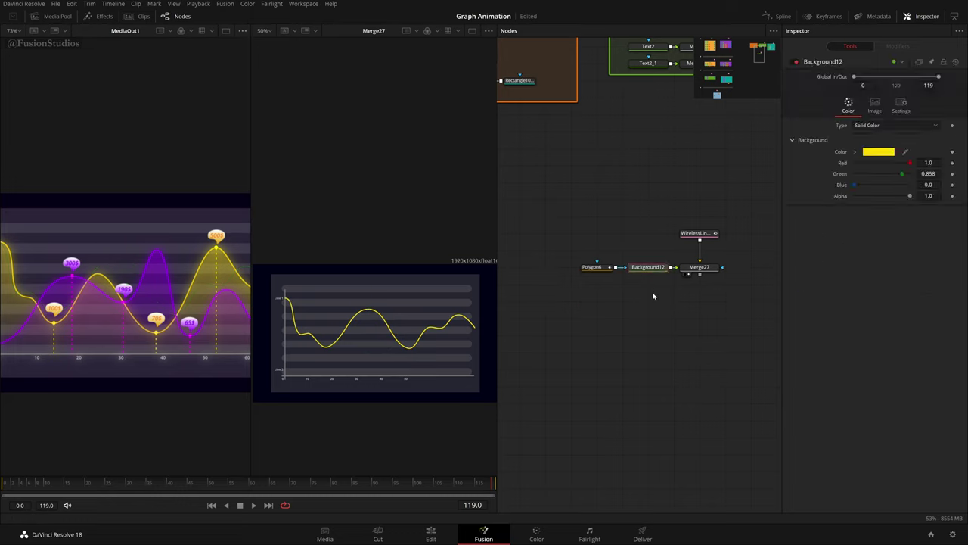
click(643, 306)
key(ctrl+v)
key(2)
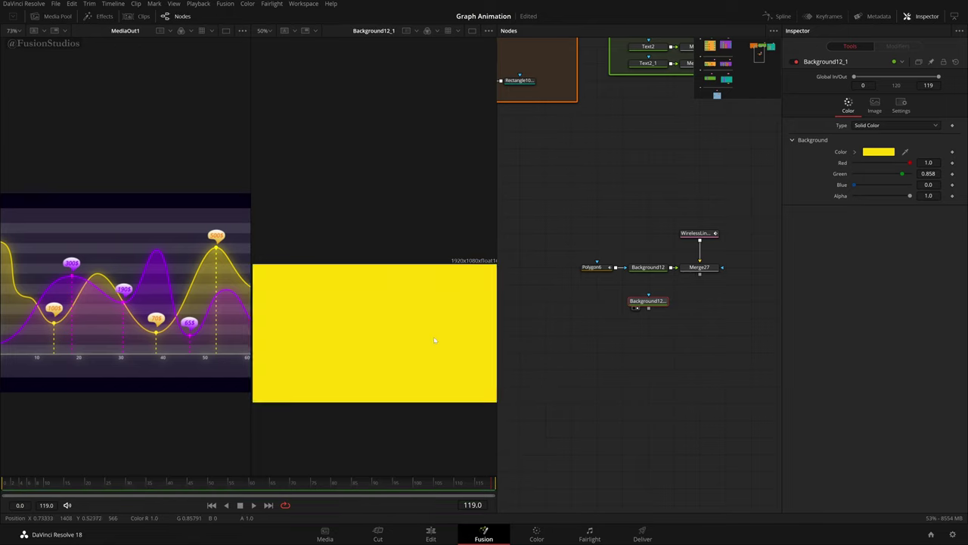
scroll(433, 340, up, 3)
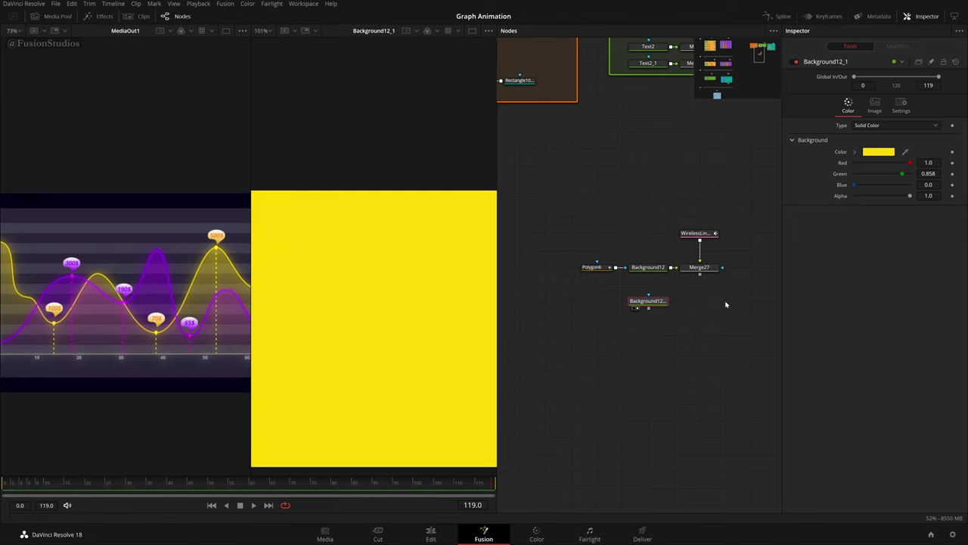
- Duplicate the Polygon6 node below the original and display the copy's curve in a widened second viewer
click(603, 268)
click(599, 309)
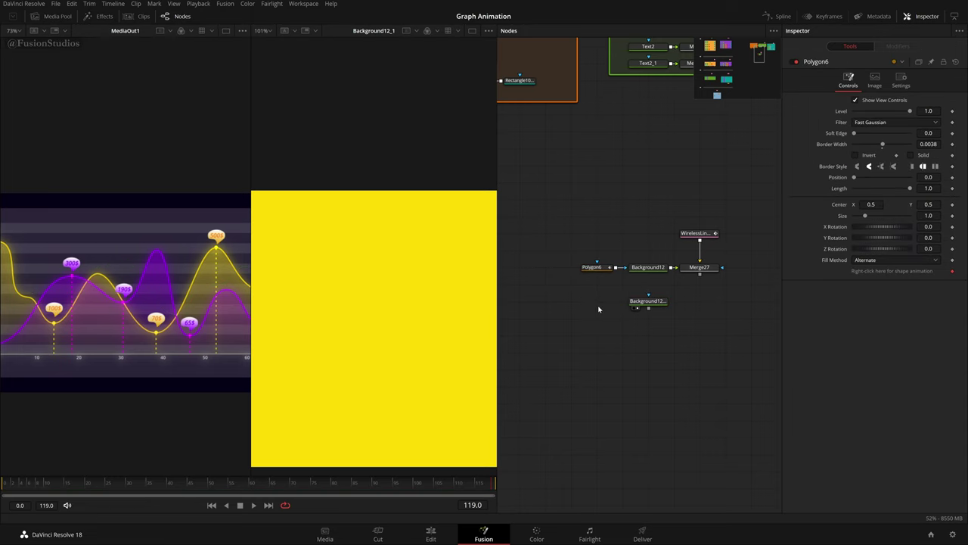
key(ctrl+v)
key(2)
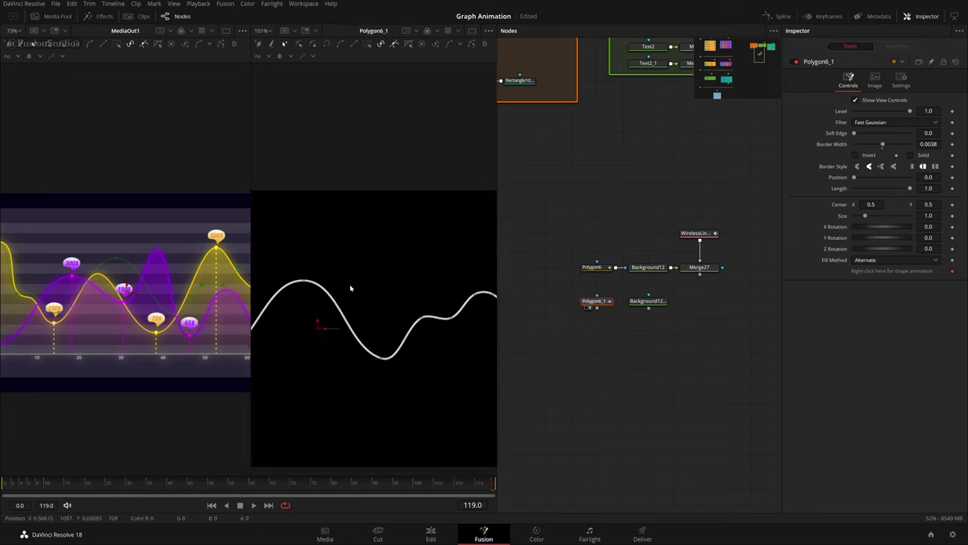
scroll(405, 366, down, 5)
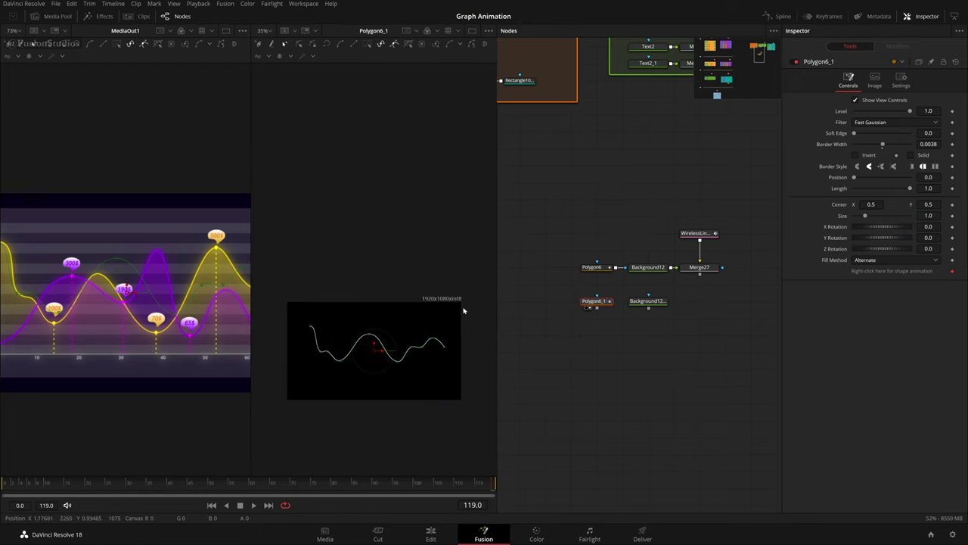
drag(424, 295, 442, 198)
drag(251, 262, 159, 261)
scroll(332, 281, up, 5)
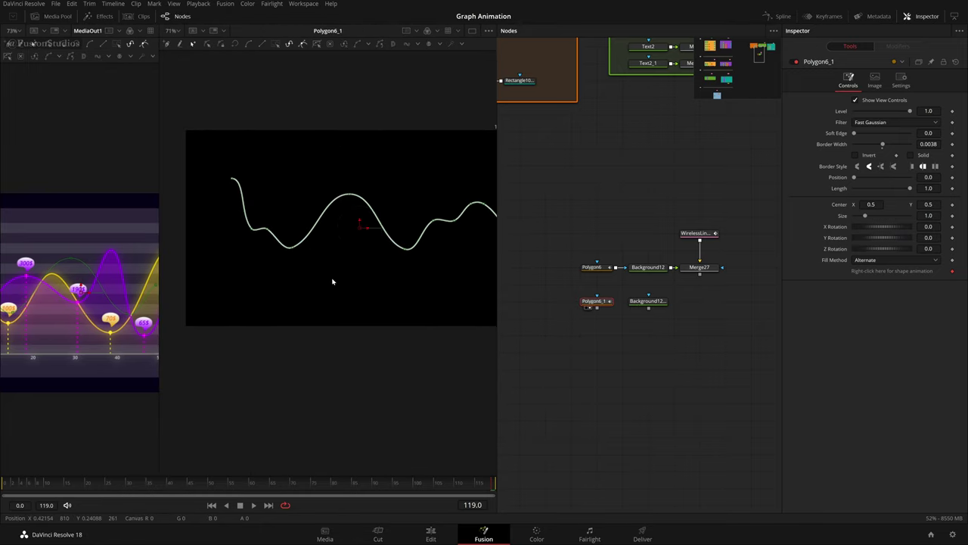
drag(411, 307, 323, 308)
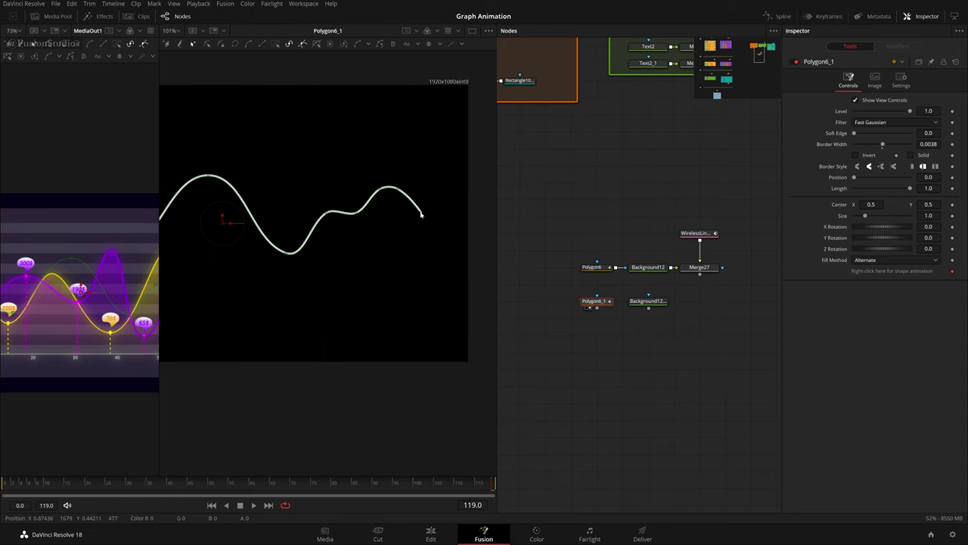
- Reactivate point appending at the copied curve's end and display Merge27 in the second viewer with the copy still selected
click(406, 239)
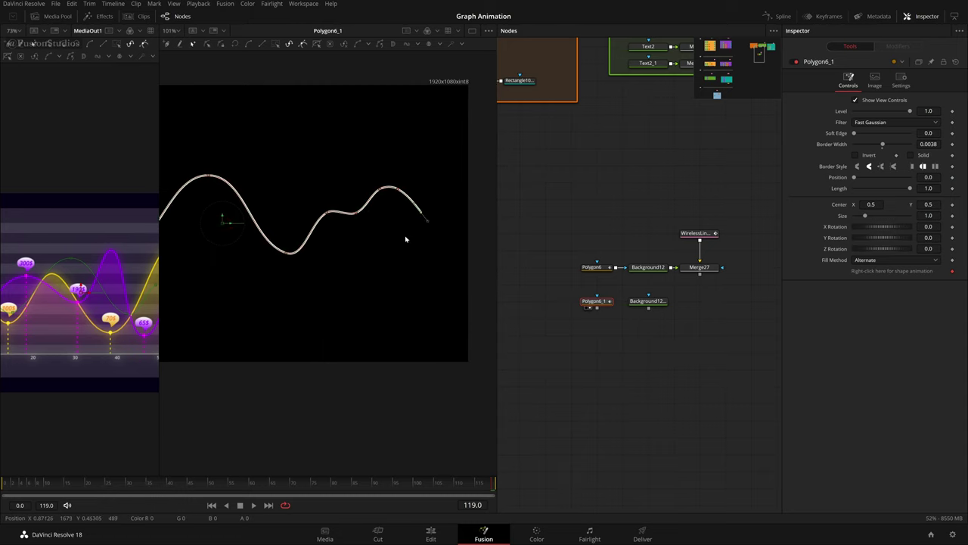
click(168, 45)
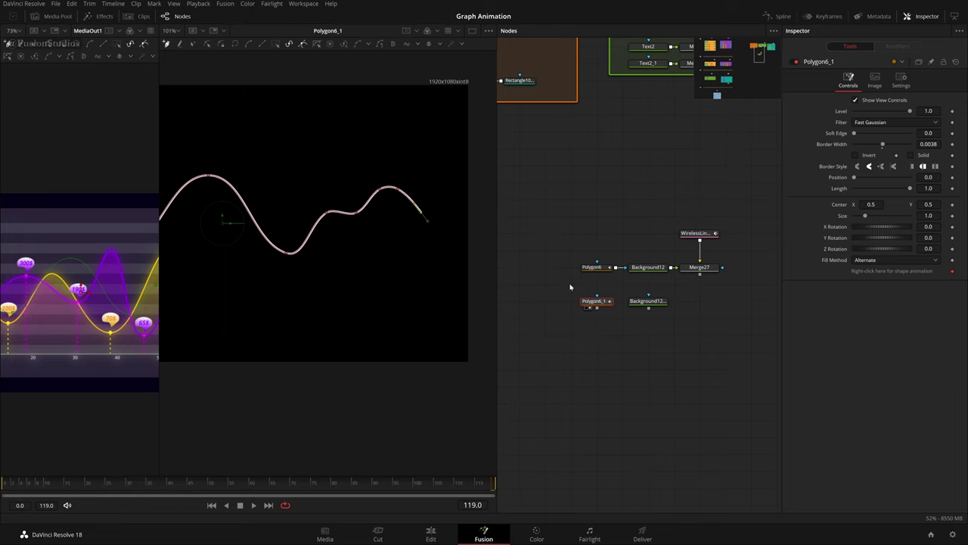
scroll(415, 267, down, 3)
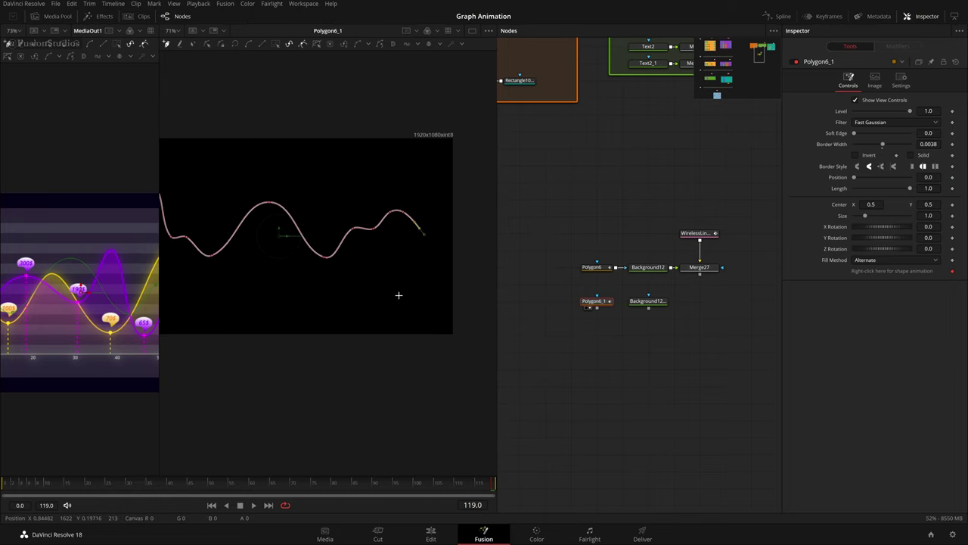
scroll(637, 354, left, 3)
scroll(646, 355, right, 1)
drag(746, 282, 431, 279)
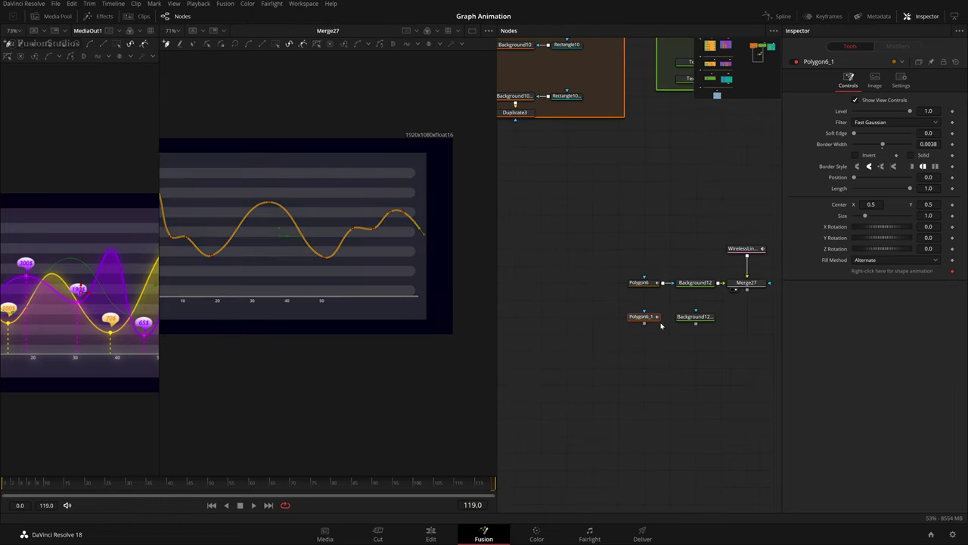
- Append a point at the X axis's far end, below the copied curve's last point, and make the vertical edge between them straight
scroll(420, 278, up, 4)
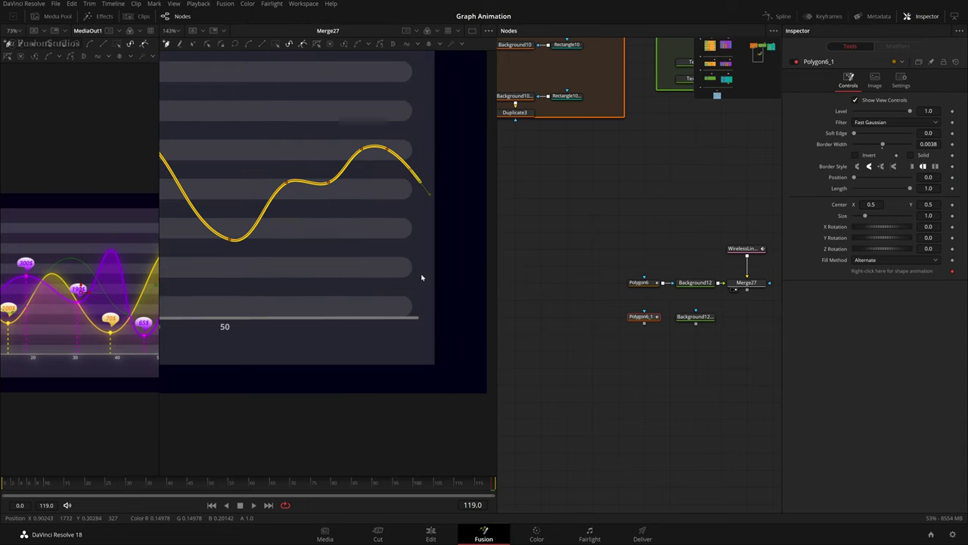
scroll(422, 316, up, 2)
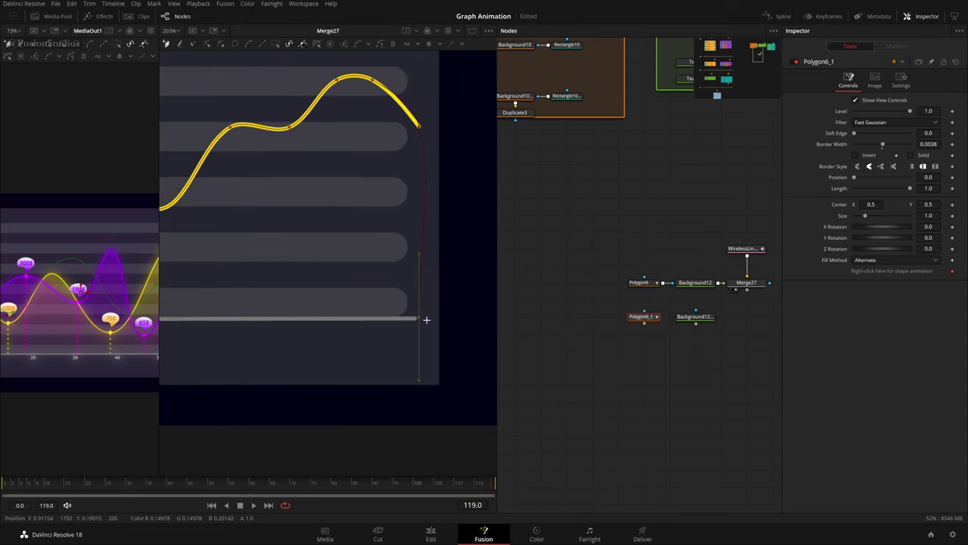
click(420, 127)
key(shift+l)
scroll(404, 173, down, 2)
drag(327, 261, 455, 279)
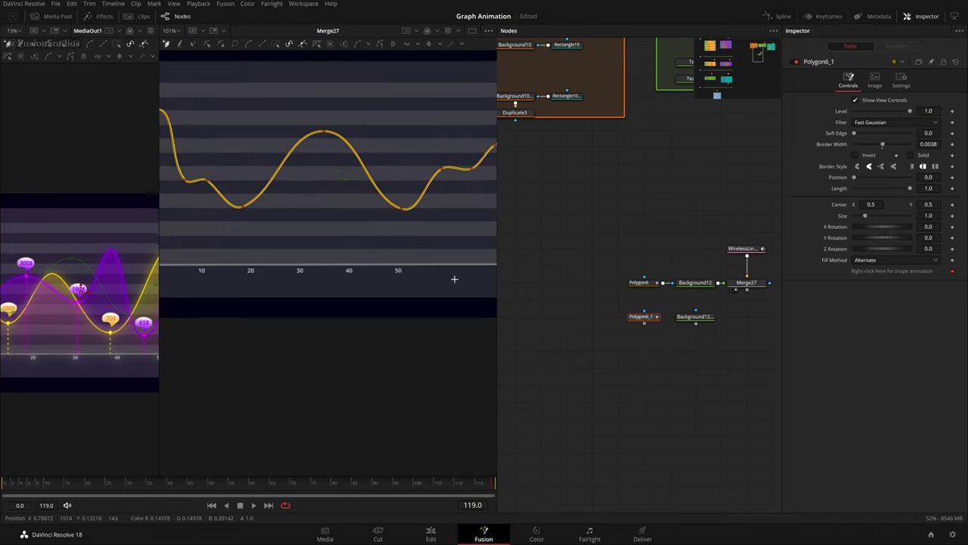
scroll(454, 279, down, 1)
scroll(458, 258, up, 3)
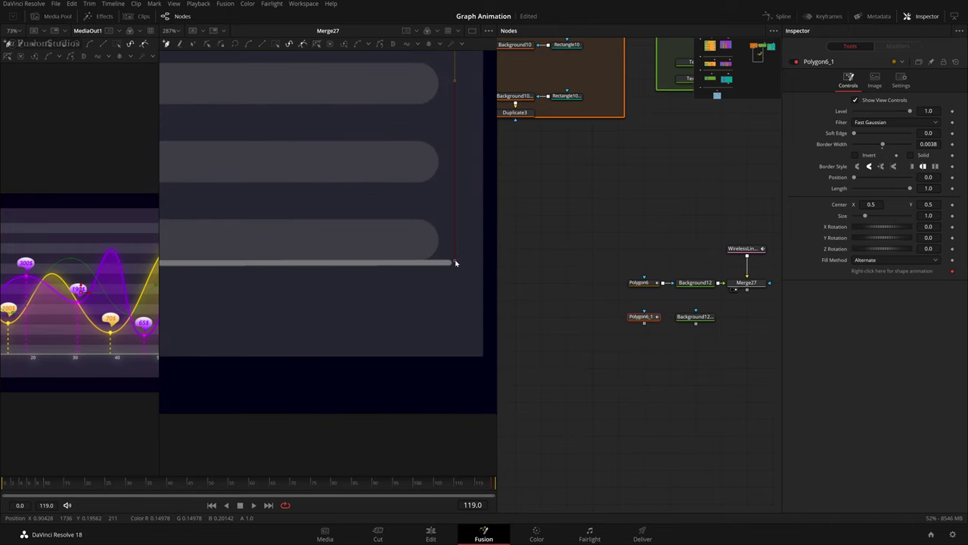
- Append a point to the copied polyline where the X and Y axes cross, beside the 0 label
scroll(351, 283, down, 3)
scroll(486, 283, down, 1)
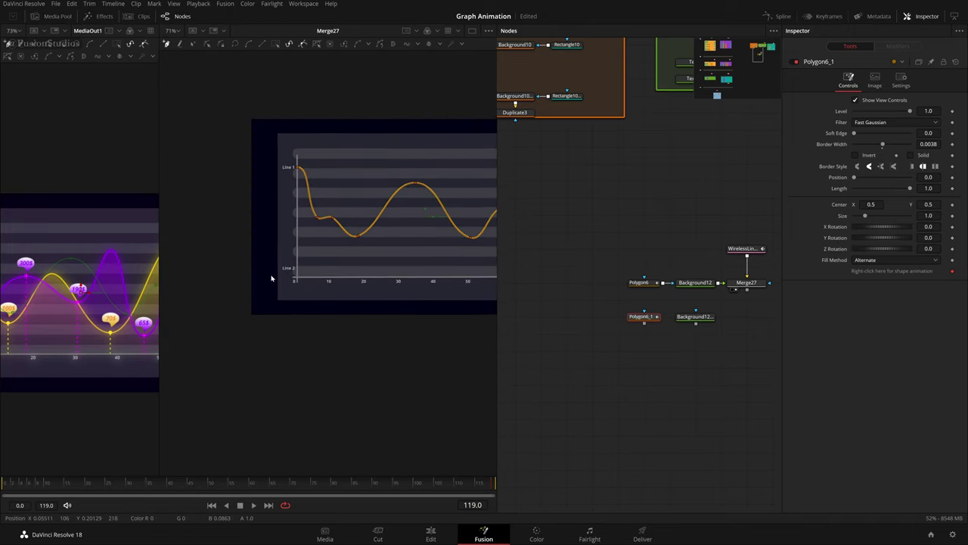
scroll(295, 280, up, 4)
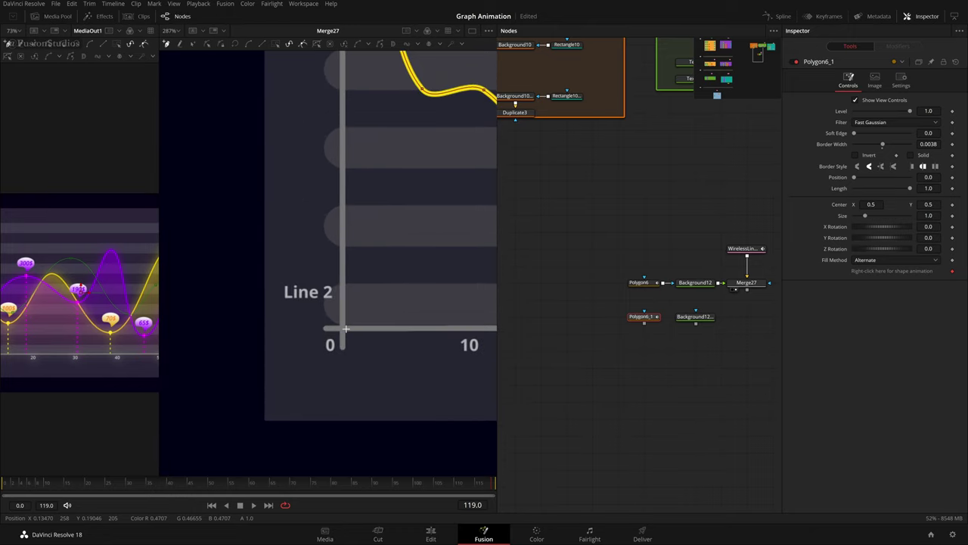
click(345, 329)
scroll(391, 323, down, 2)
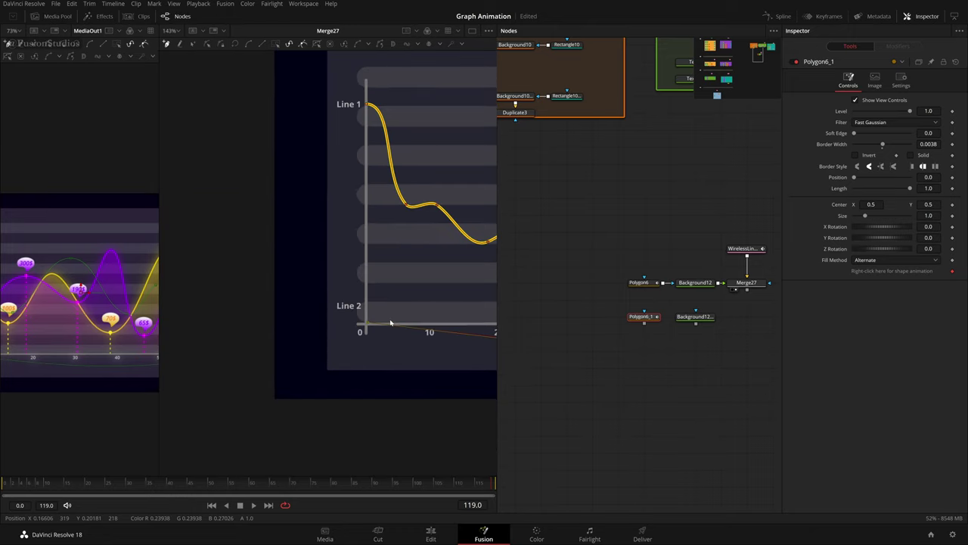
- Make the copied polyline's corner at the X axis's far end linear so its lower edge follows the axis
key(shift+s)
mouse_move(443, 303)
mouse_down()
mouse_move(257, 287)
mouse_move(271, 294)
mouse_up()
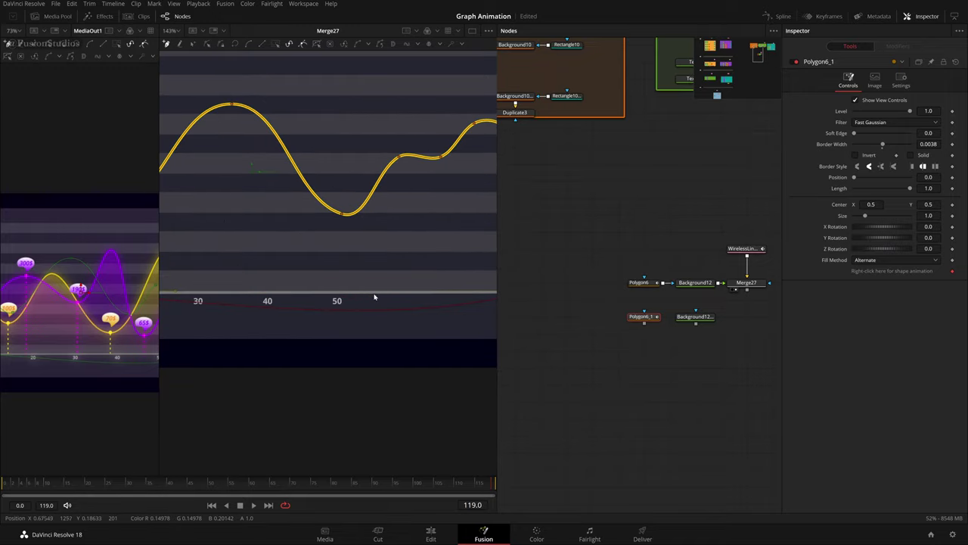
drag(374, 296, 185, 313)
click(341, 311)
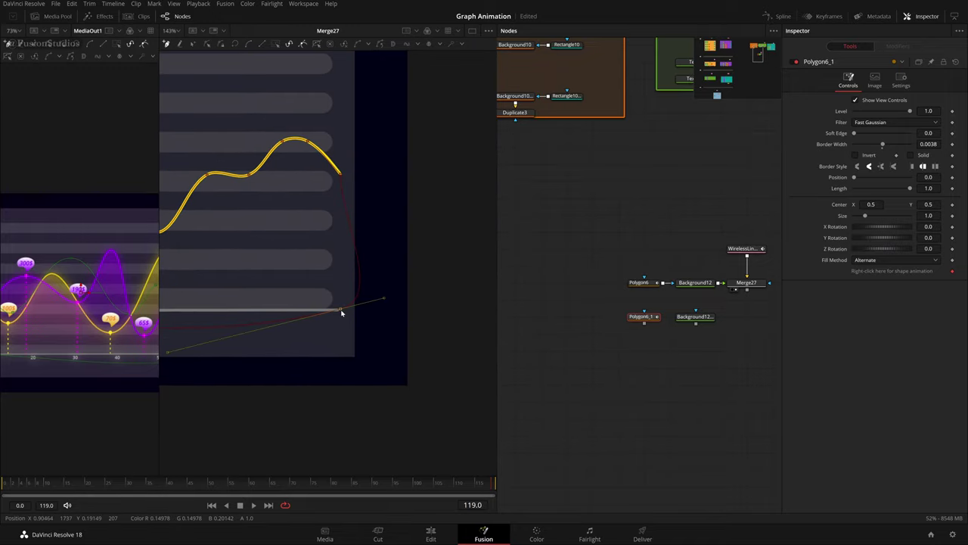
key(shift+l)
drag(219, 236, 450, 257)
drag(172, 225, 404, 240)
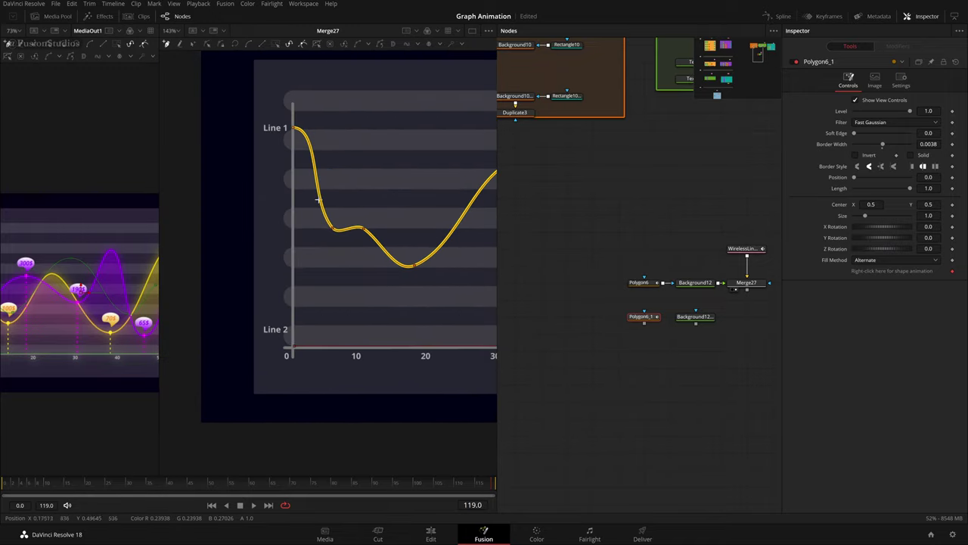
- Close the copied polyline at its start beside Line 1 and make the edge along the Y axis straight
scroll(318, 200, up, 2)
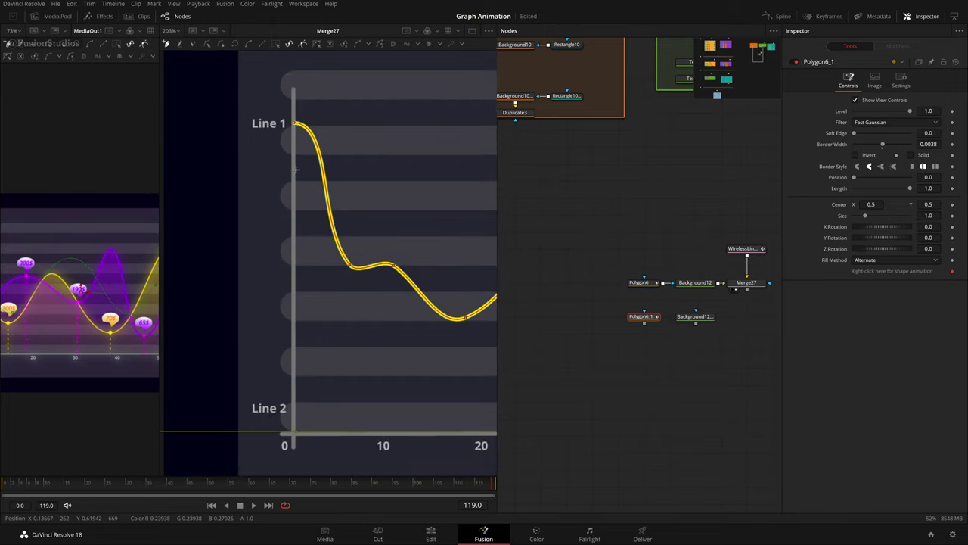
click(295, 125)
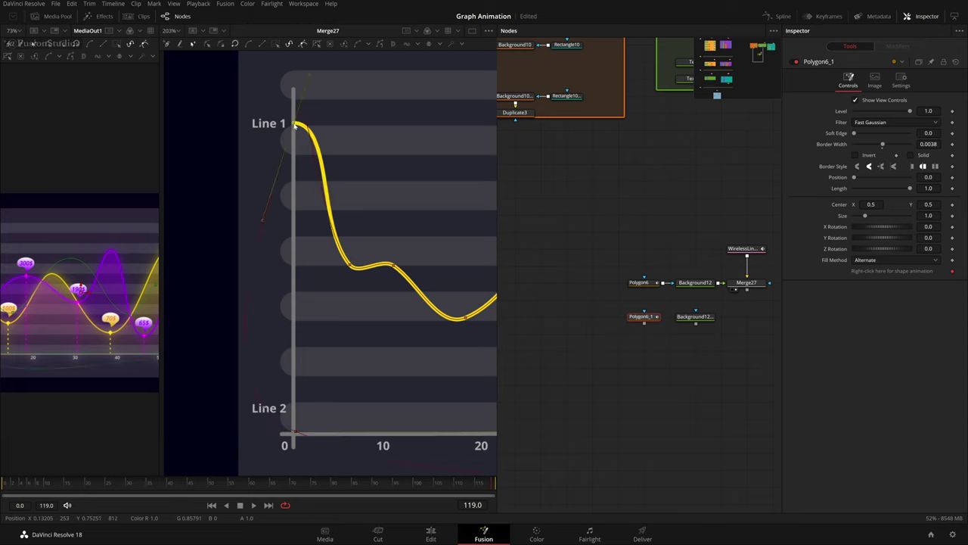
key(shift+l)
click(296, 435)
key(shift+l)
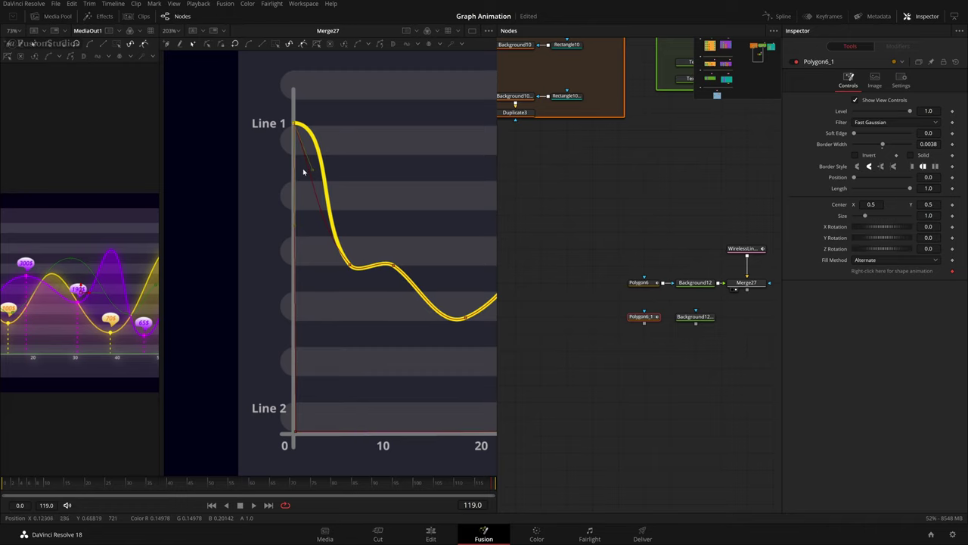
- Level the tangent handle at the copied shape's start beside Line 1 to match the original curve
drag(331, 154, 332, 128)
scroll(353, 326, down, 2)
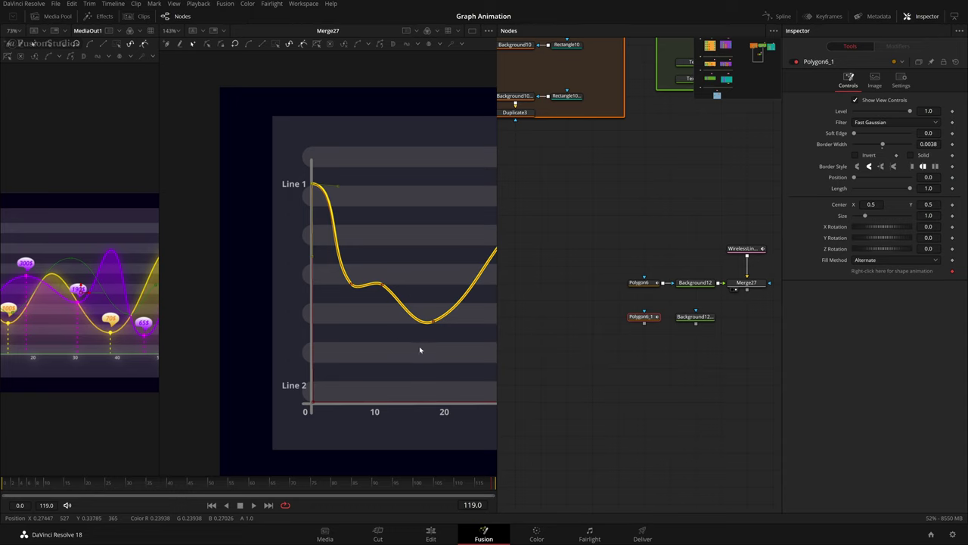
drag(449, 373, 277, 340)
- Display the closed polygon copy alone in the second viewer and check its full outline
click(637, 323)
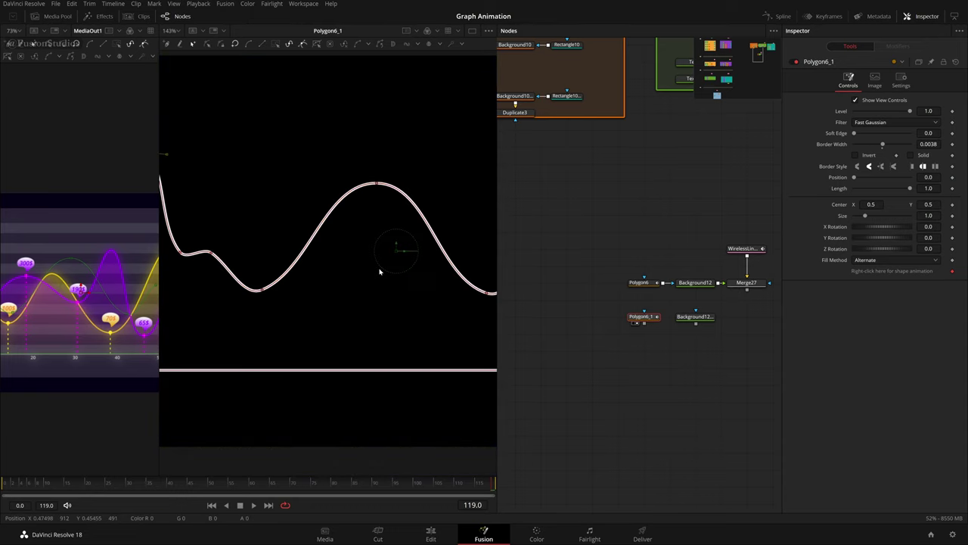
scroll(380, 272, down, 2)
scroll(414, 292, down, 1)
scroll(457, 307, down, 1)
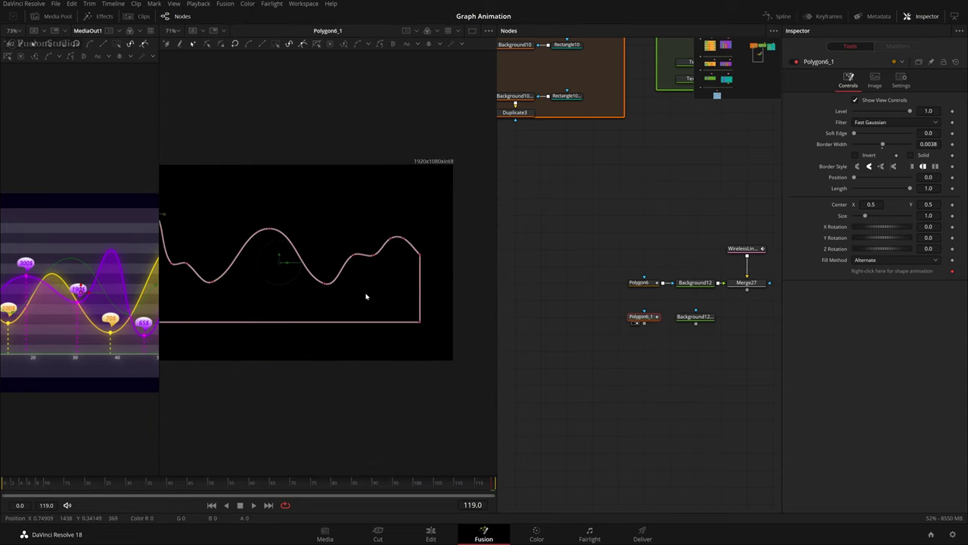
- Set the closed polygon copy's border width to 0 and make the shape a solid fill
scroll(301, 294, down, 1)
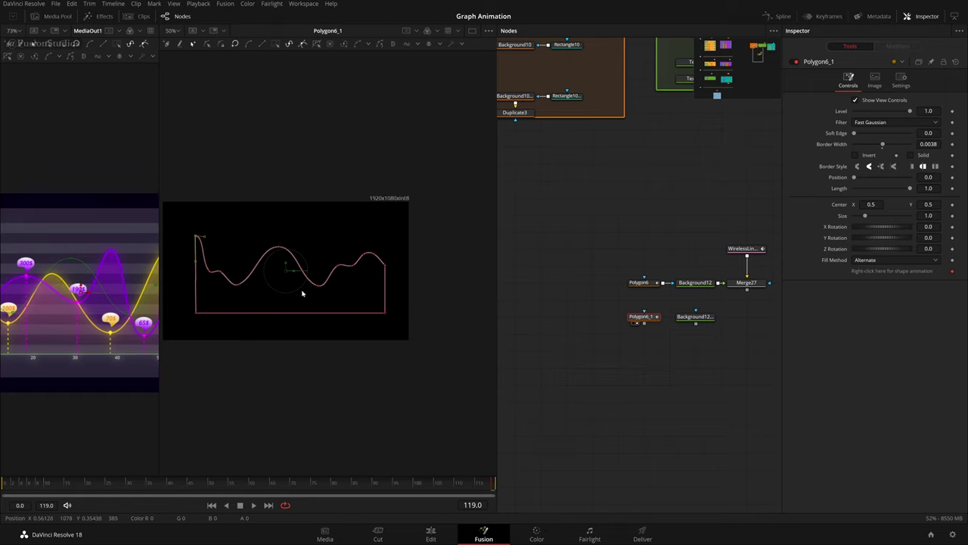
click(882, 149)
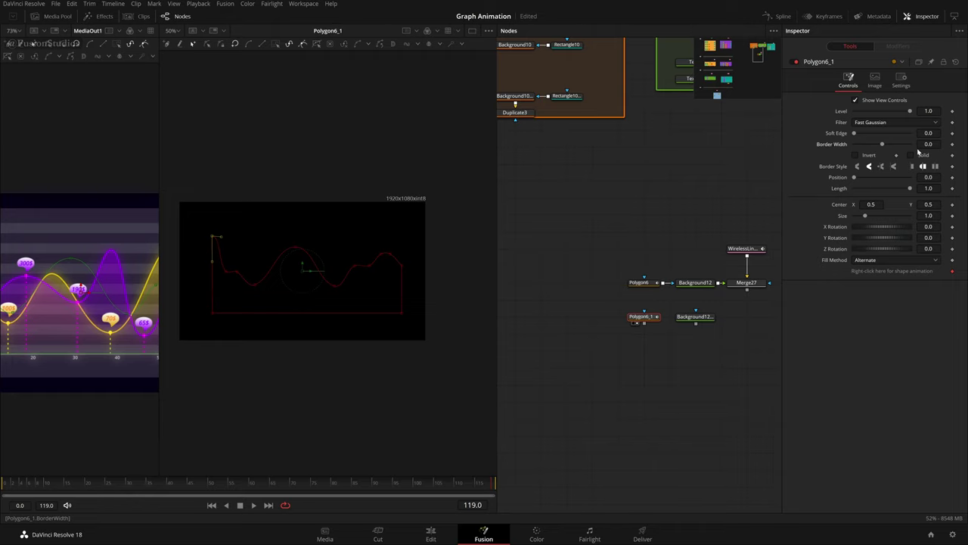
click(920, 155)
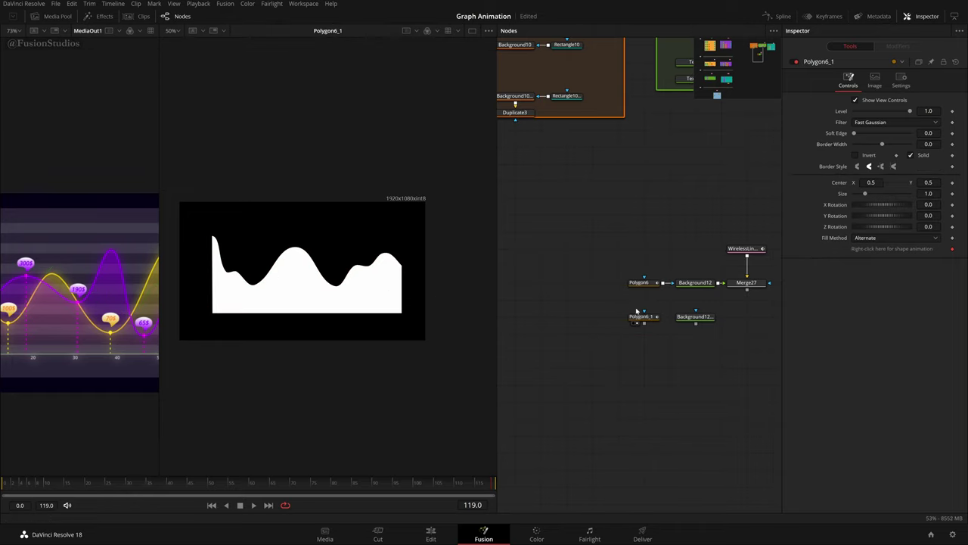
- Mask the duplicated background with the closed polygon and show that background in the second viewer
drag(658, 268, 694, 319)
click(684, 323)
click(695, 317)
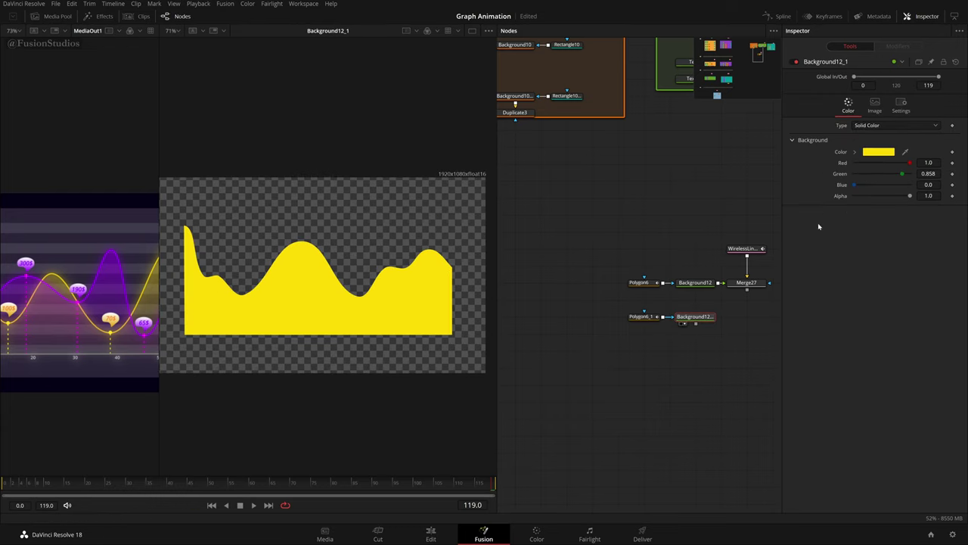
- Change the duplicated background to a linear gradient running vertically from the X axis up to the curve's start beside Line 1
click(893, 125)
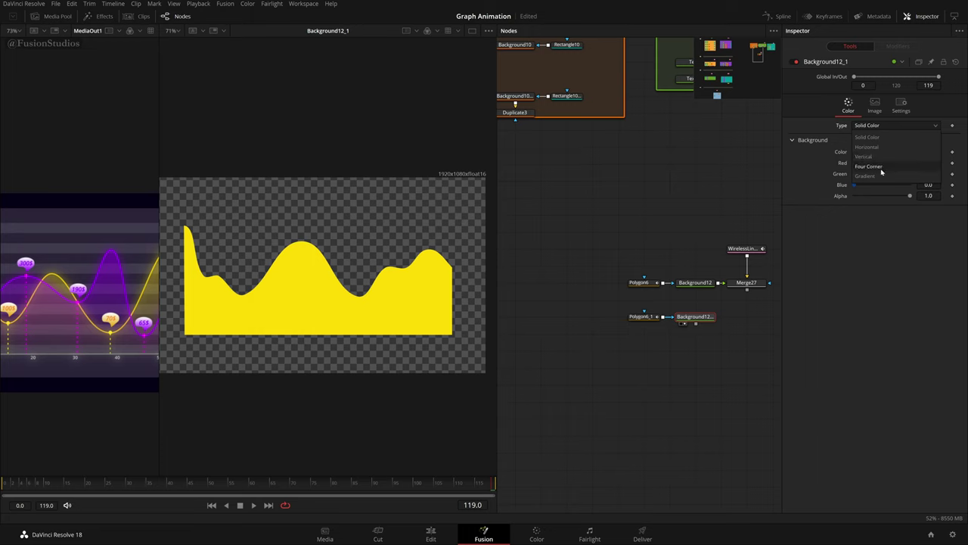
click(877, 169)
scroll(233, 324, up, 1)
scroll(234, 325, down, 3)
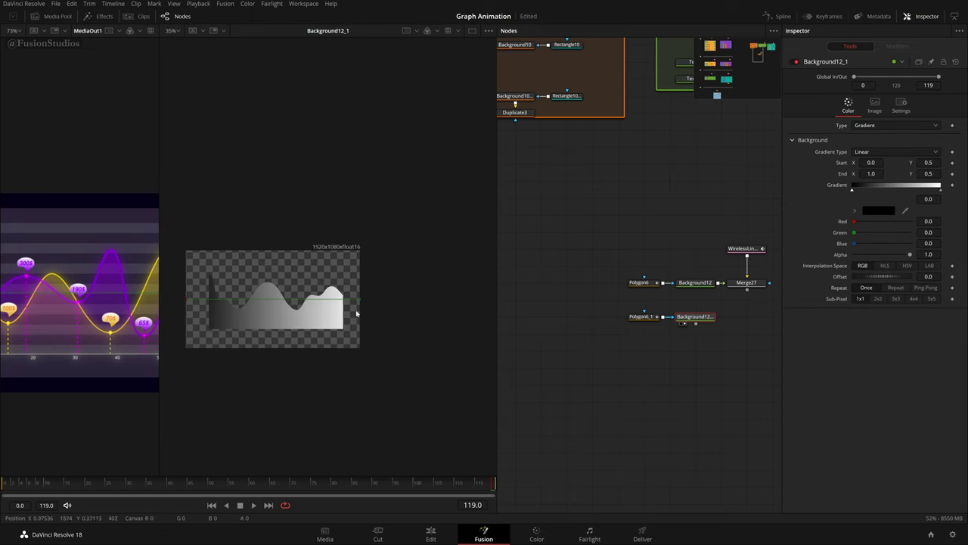
drag(360, 303, 211, 330)
scroll(212, 326, up, 5)
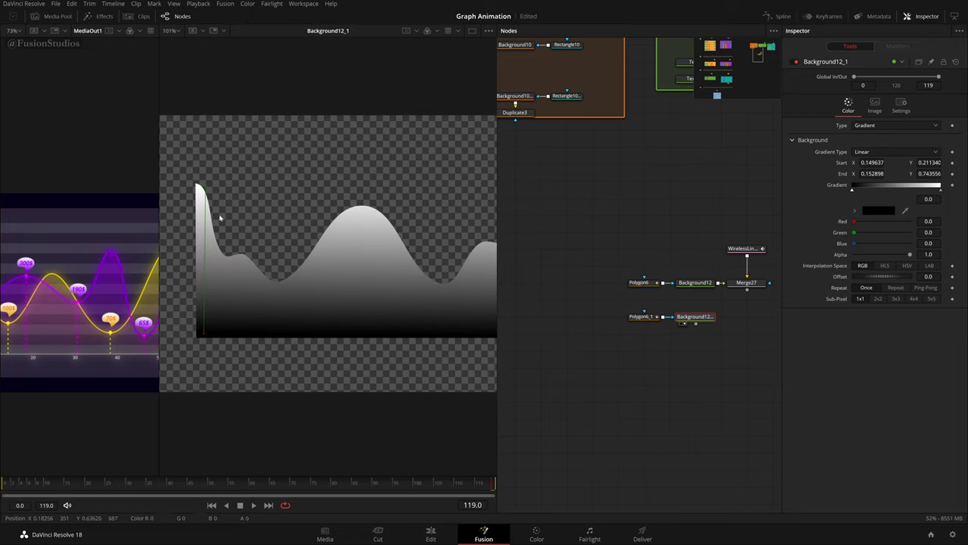
drag(205, 188, 201, 187)
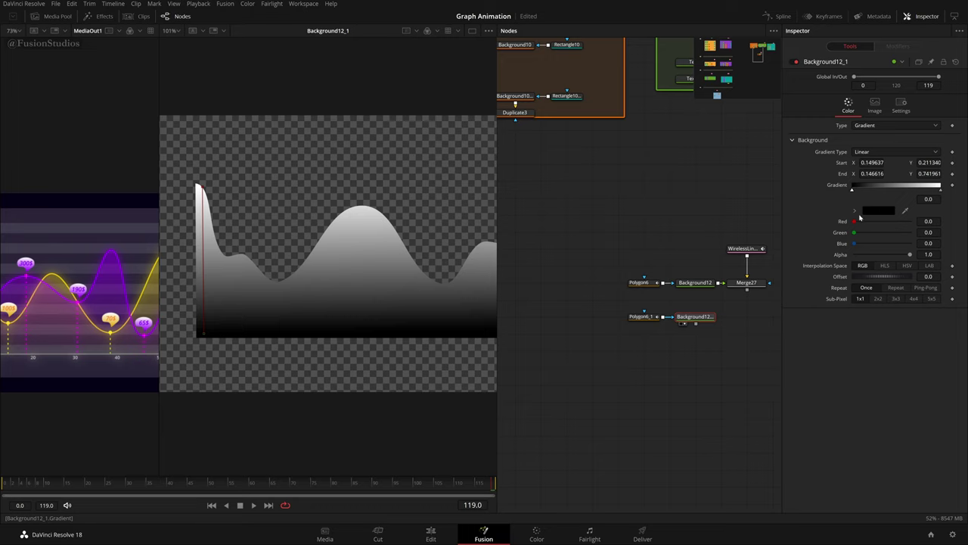
- Make the gradient's start stop fully transparent with alpha 0 and its end stop yellow, #fff700
drag(914, 257, 854, 255)
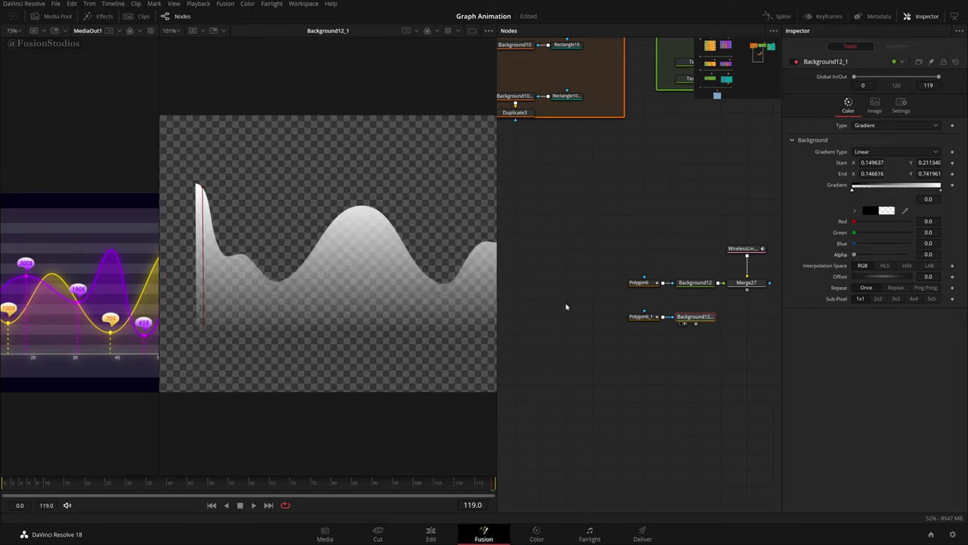
click(941, 191)
click(885, 212)
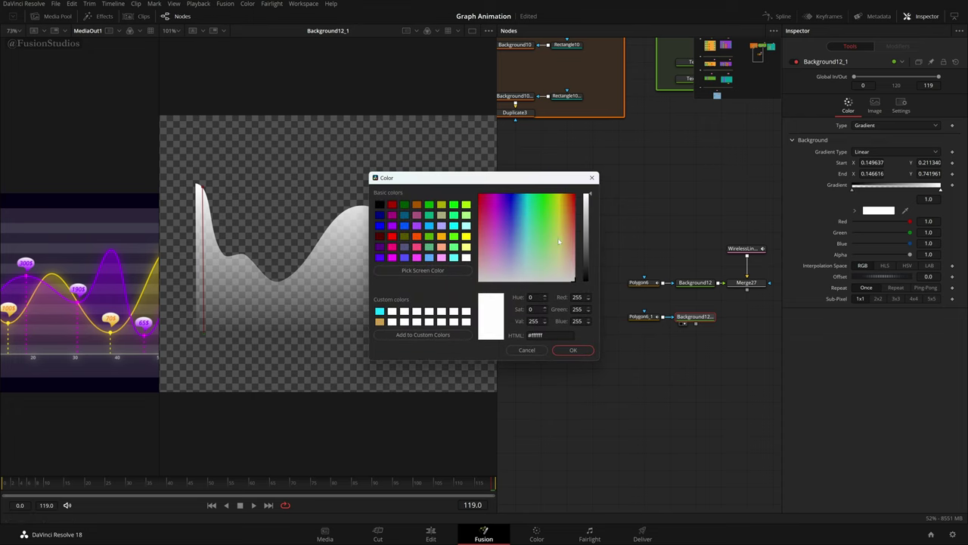
mouse_move(556, 196)
mouse_down()
mouse_move(560, 220)
mouse_move(561, 189)
mouse_up()
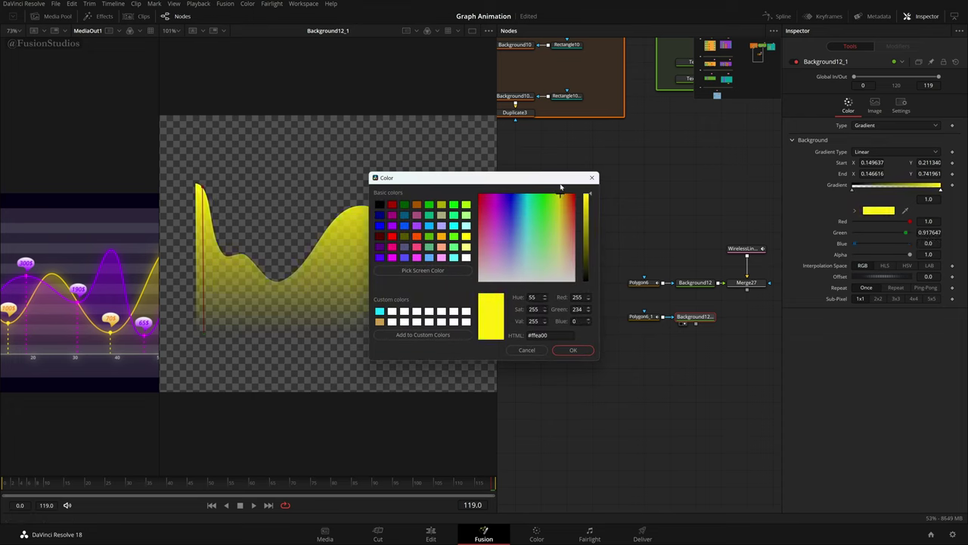
click(583, 349)
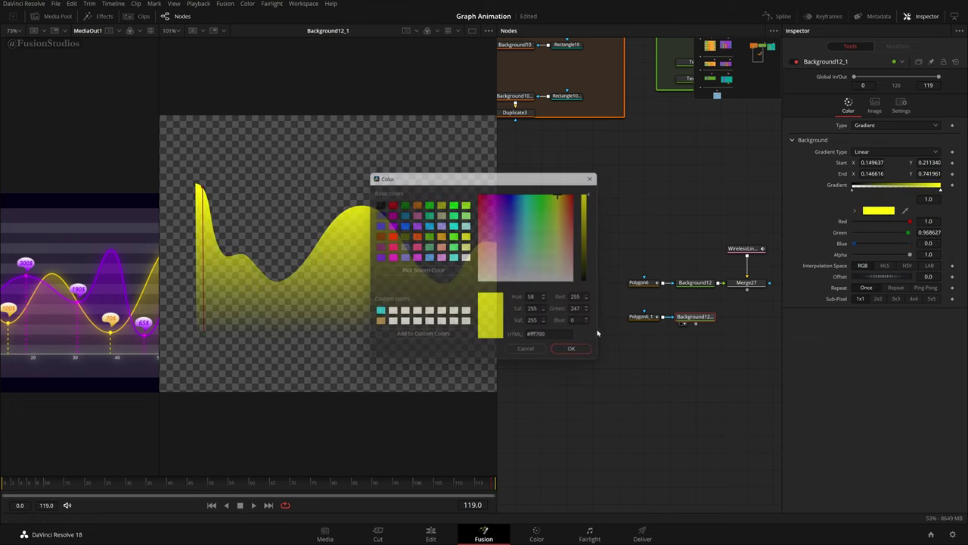
- Match the gradient's end stop to the original curve by sampling its yellow, #ffdb00, and display the filled area again
click(685, 289)
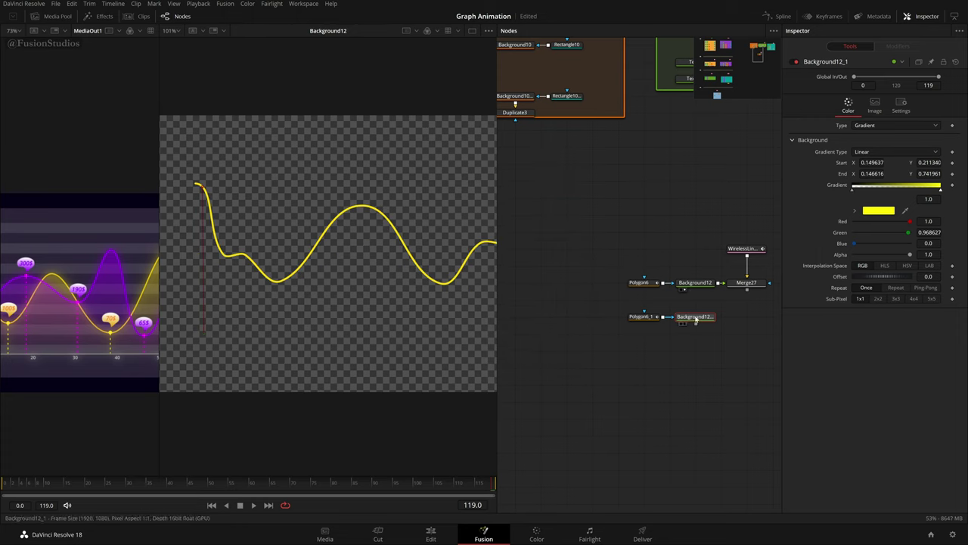
click(878, 210)
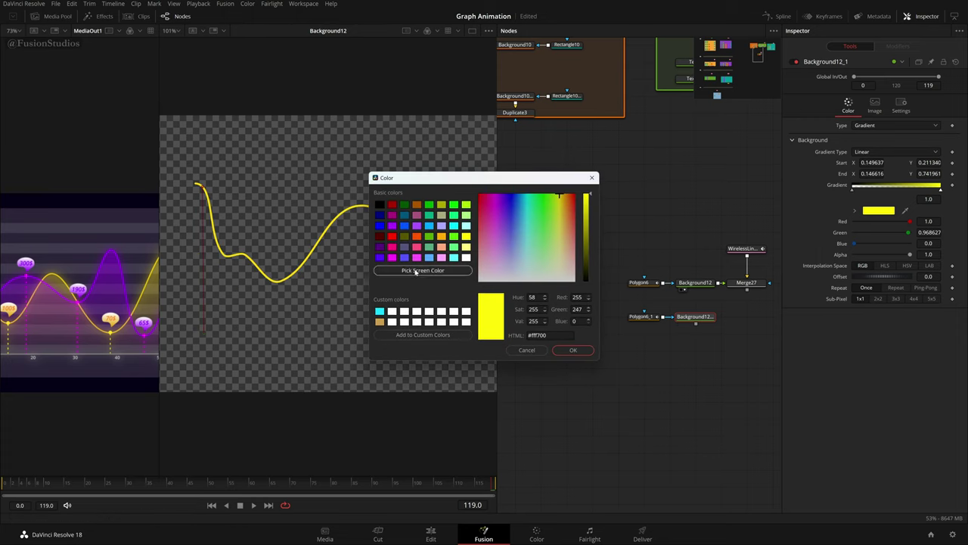
click(423, 270)
click(337, 218)
click(572, 350)
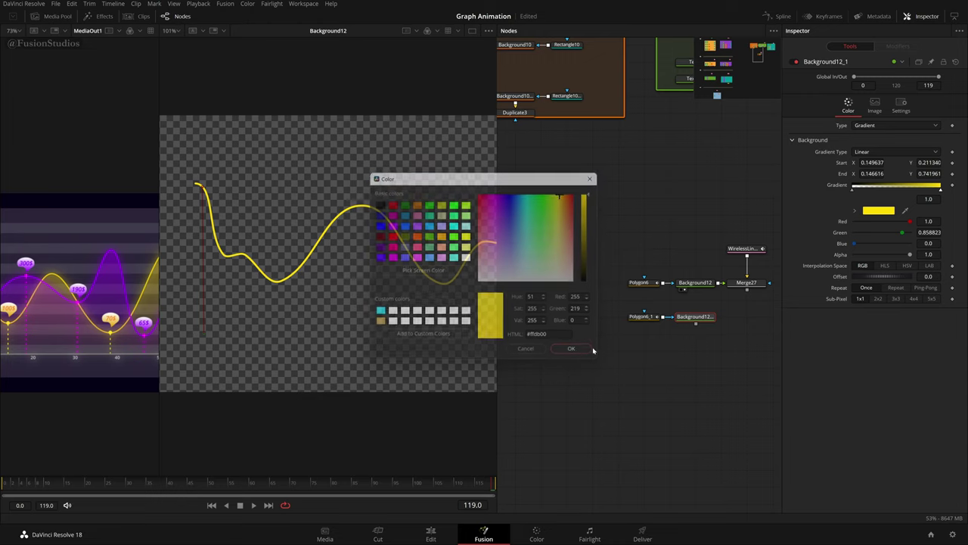
key(2)
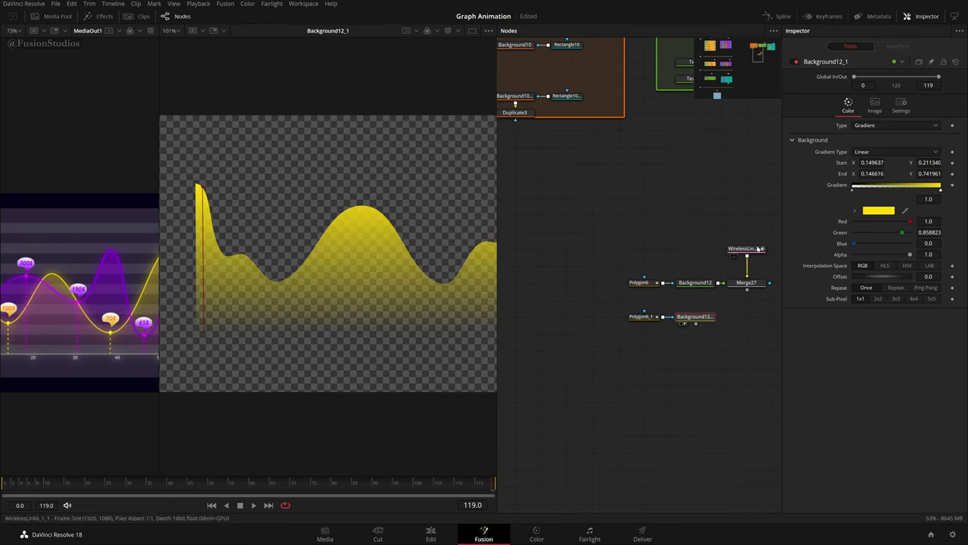
- Darken the gradient's end stop to #ab9100, keeping its alpha at 1.0
drag(695, 343, 677, 349)
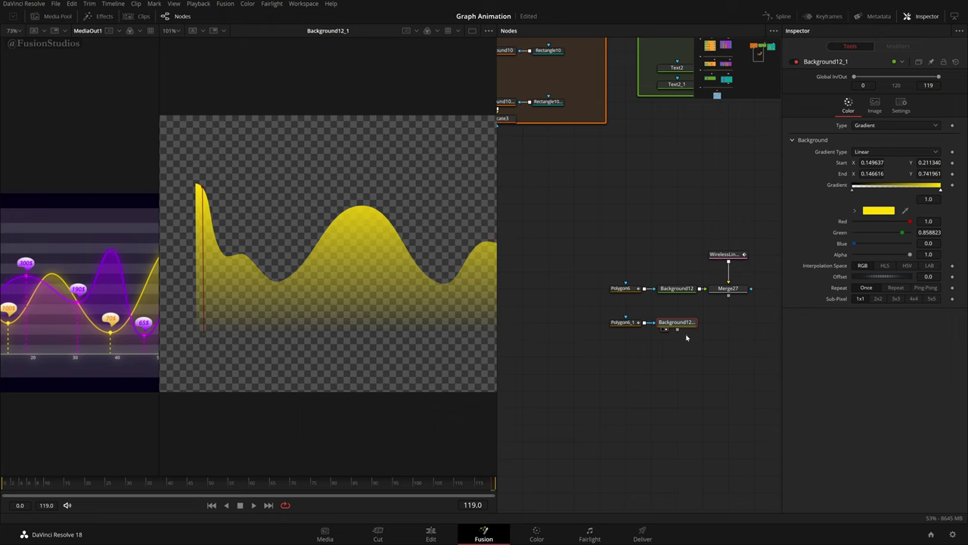
click(890, 213)
drag(584, 235, 591, 223)
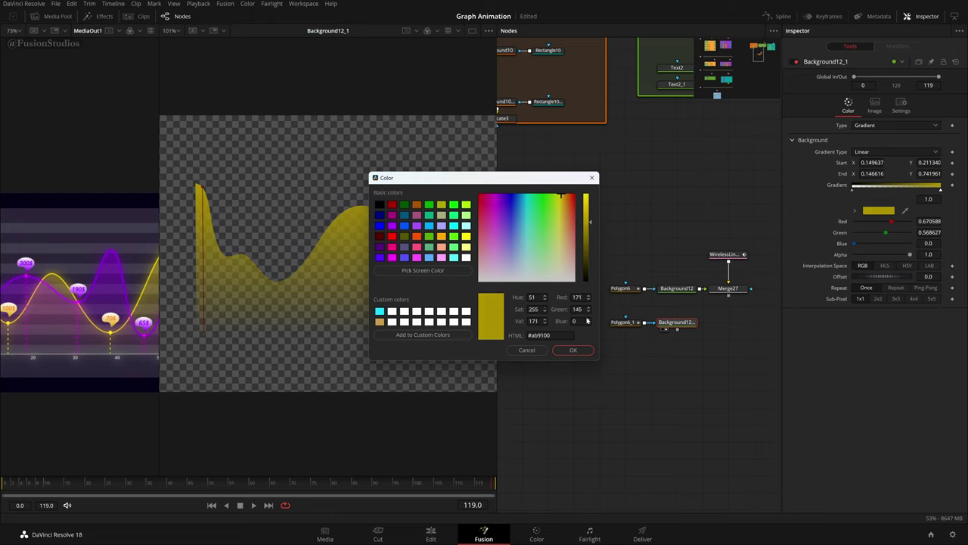
click(573, 350)
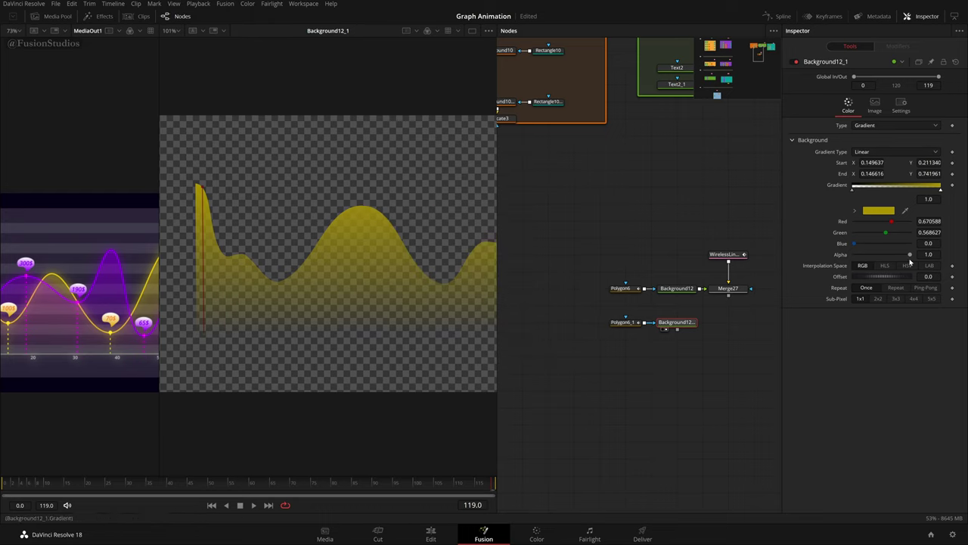
drag(902, 255, 912, 255)
- Merge the gradient-filled background after Merge27 and view the combined graph in the second viewer
scroll(723, 360, right, 3)
drag(564, 328, 352, 255)
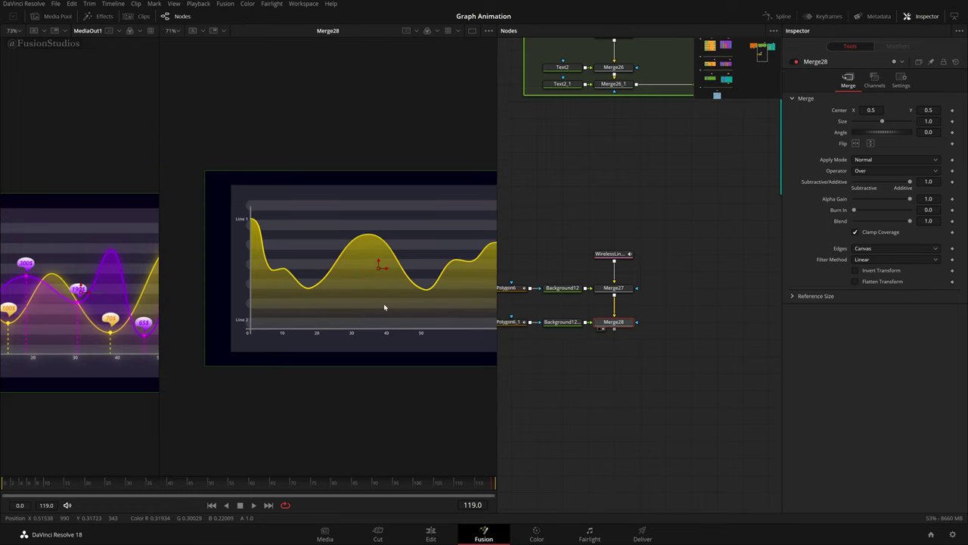
scroll(331, 321, down, 2)
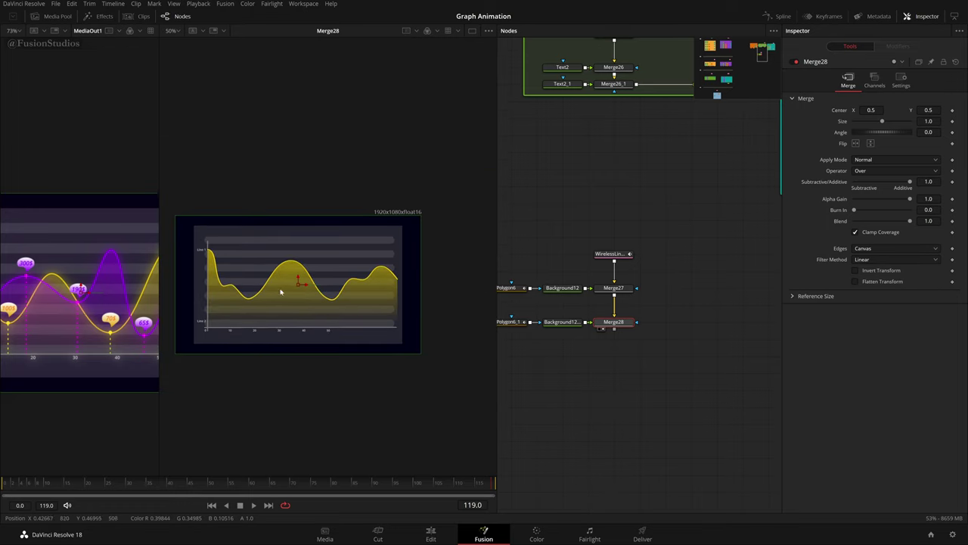
scroll(281, 292, up, 2)
- Duplicate the whole line group of wireless link, polygons, backgrounds and merges in the empty space beside the original
drag(611, 388, 499, 203)
key(ctrl+c)
key(ctrl+v)
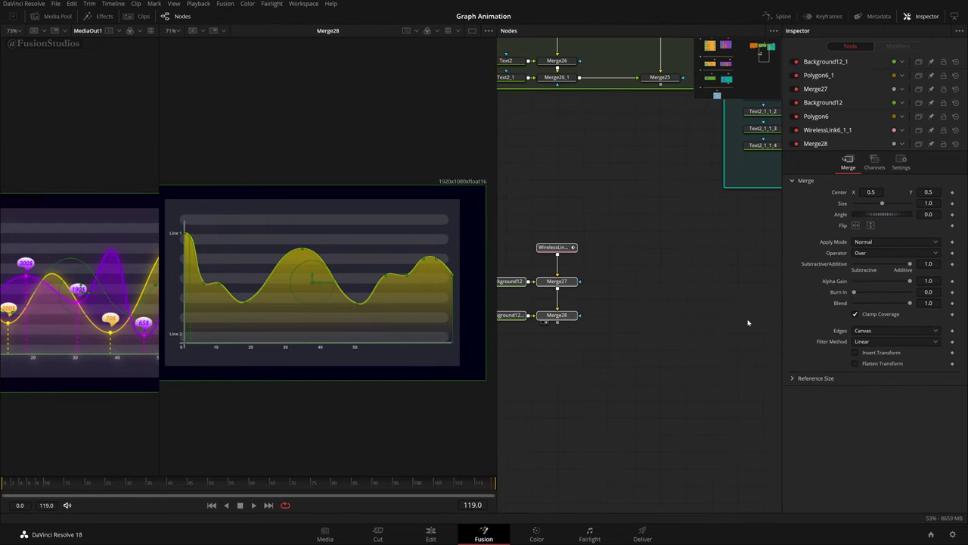
click(663, 316)
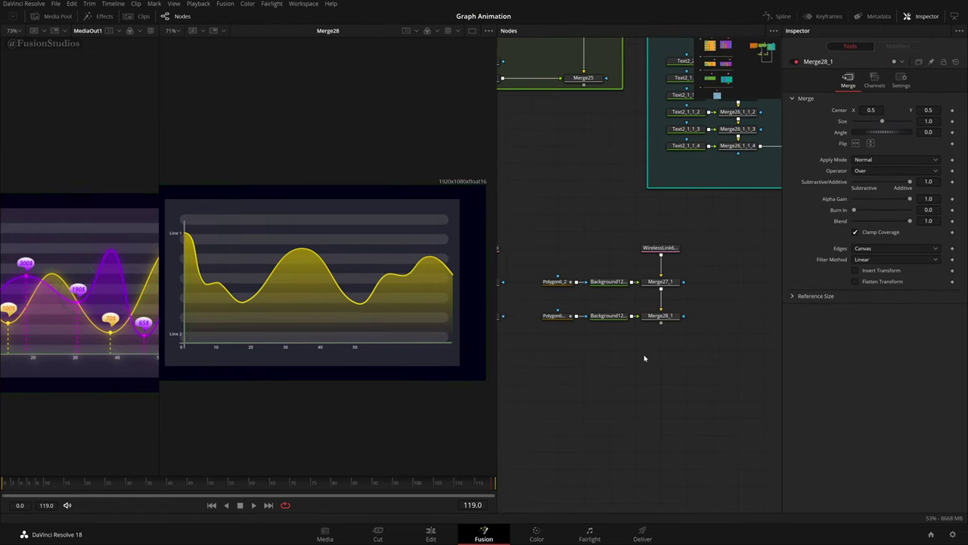
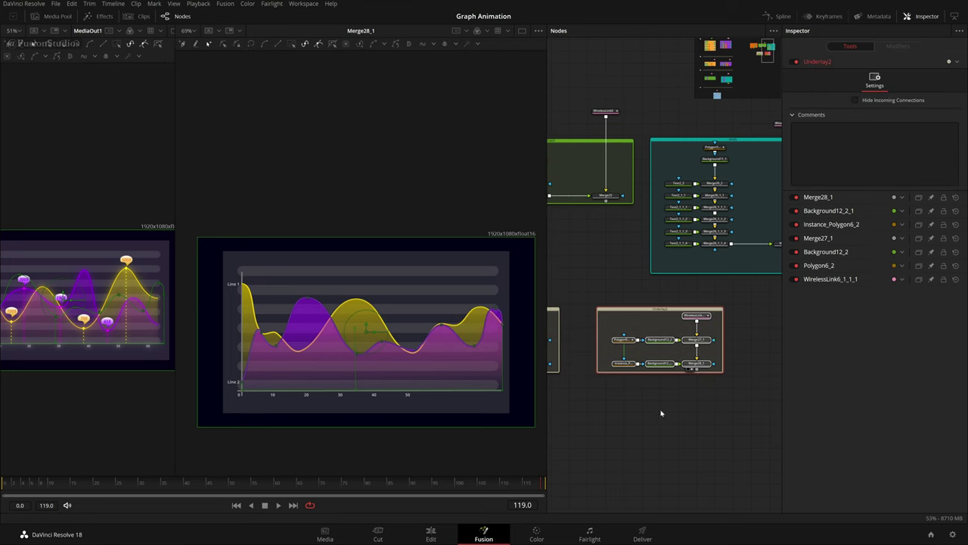
- Set the color of Underlay1, around the first line's nodes, to Yellow
click(661, 413)
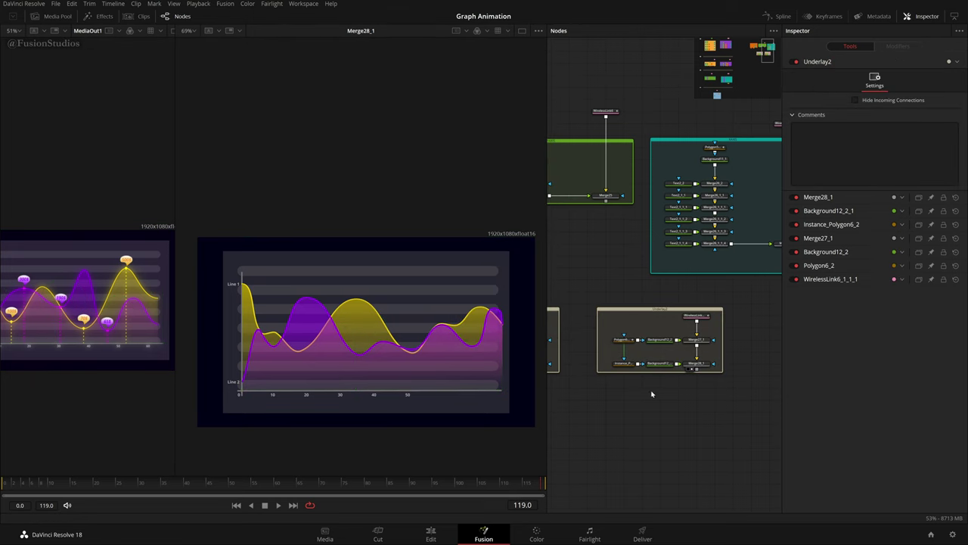
drag(652, 393, 742, 358)
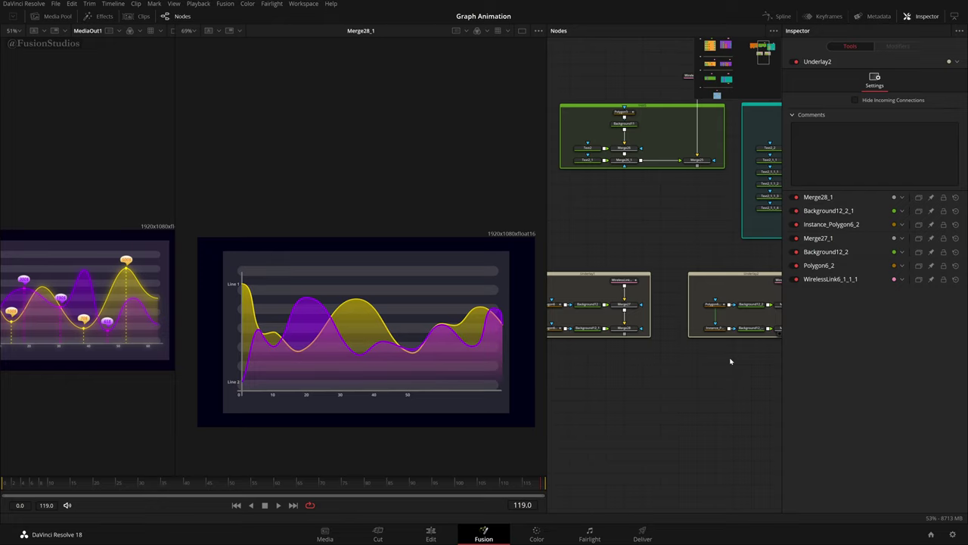
click(592, 275)
right_click(591, 275)
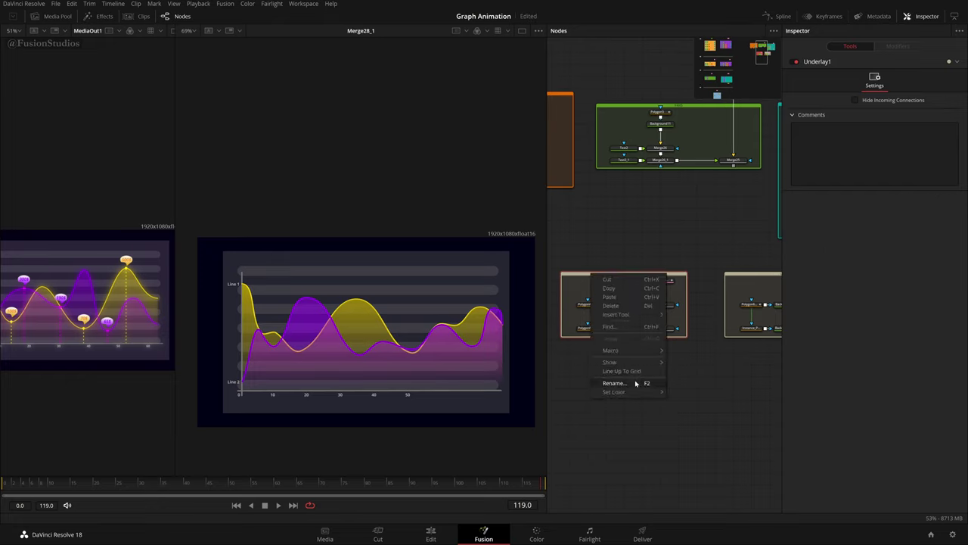
mouse_move(628, 391)
click(687, 418)
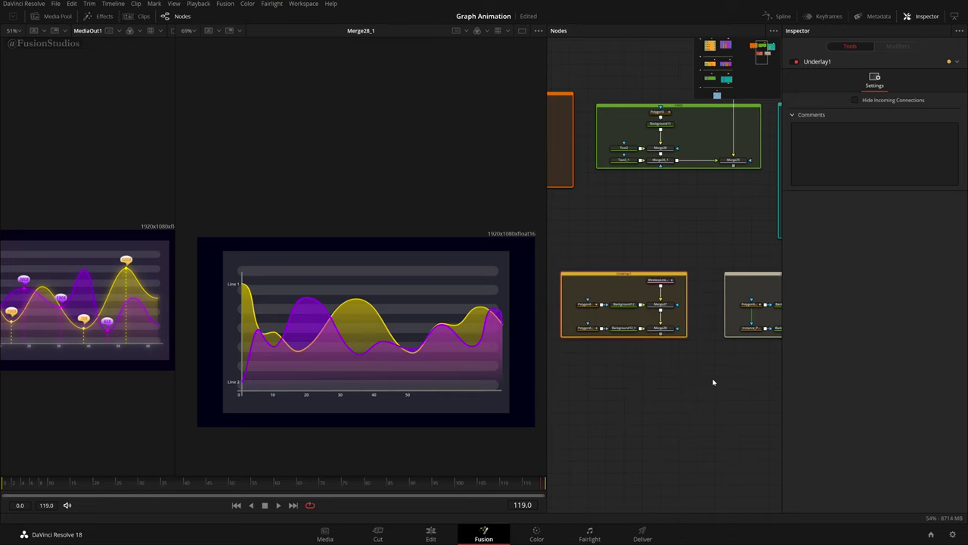
- Set the color of Underlay2, around the second line's nodes, to purple
drag(713, 381, 612, 381)
click(687, 280)
right_click(687, 280)
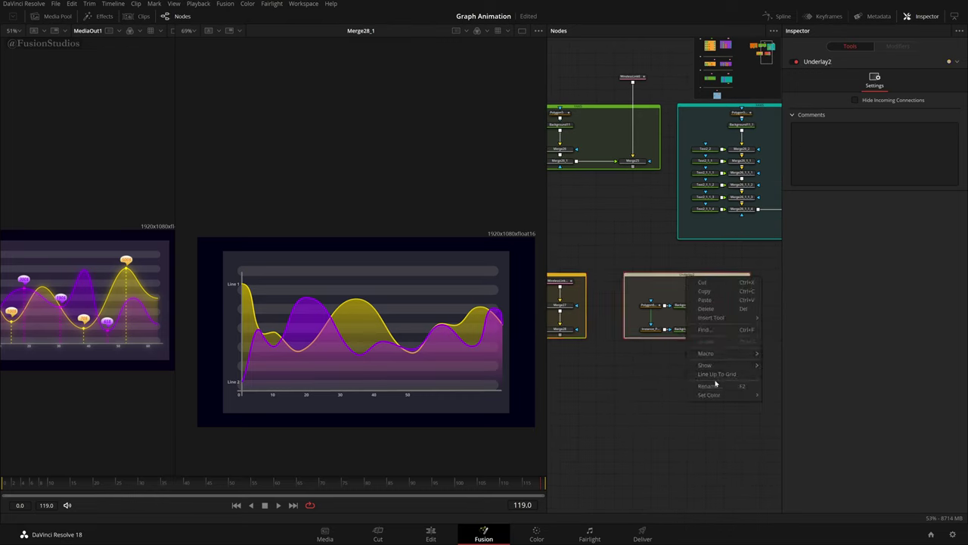
mouse_move(718, 399)
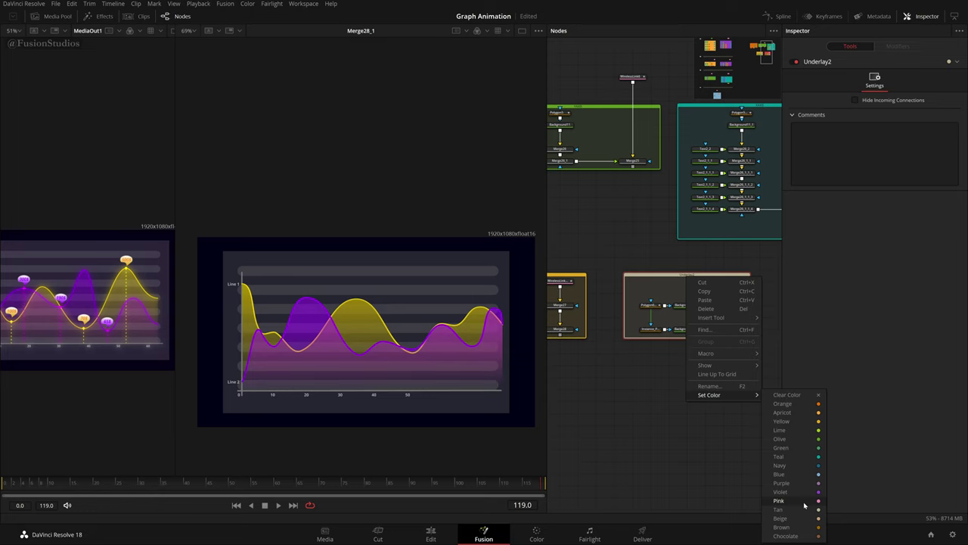
click(793, 483)
- Set the color of Merge27_1 and Merge28_1 inside the purple underlay to Violet
scroll(732, 423, left, 2)
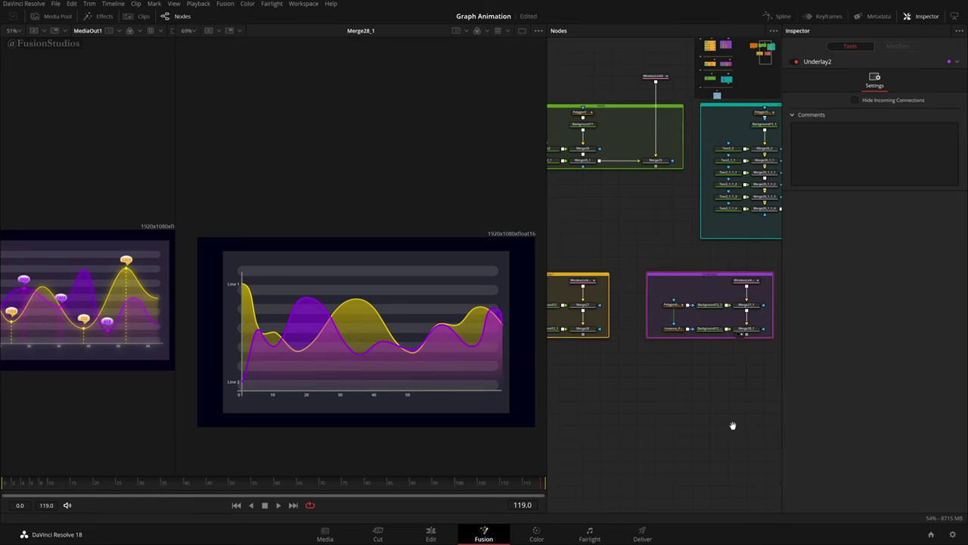
drag(634, 398, 684, 398)
drag(664, 305, 635, 370)
drag(715, 373, 588, 419)
drag(695, 347, 666, 403)
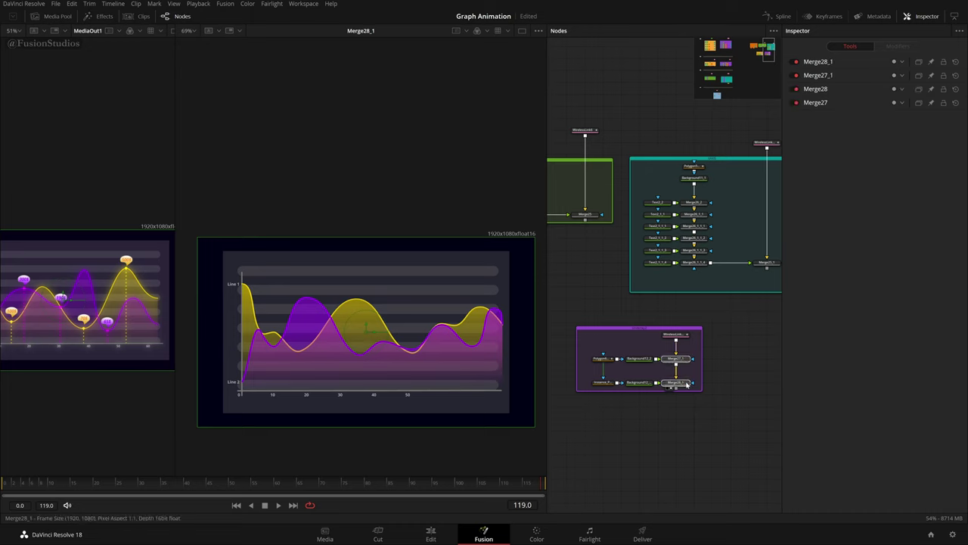
scroll(650, 417, left, 2)
drag(767, 341, 728, 403)
right_click(754, 373)
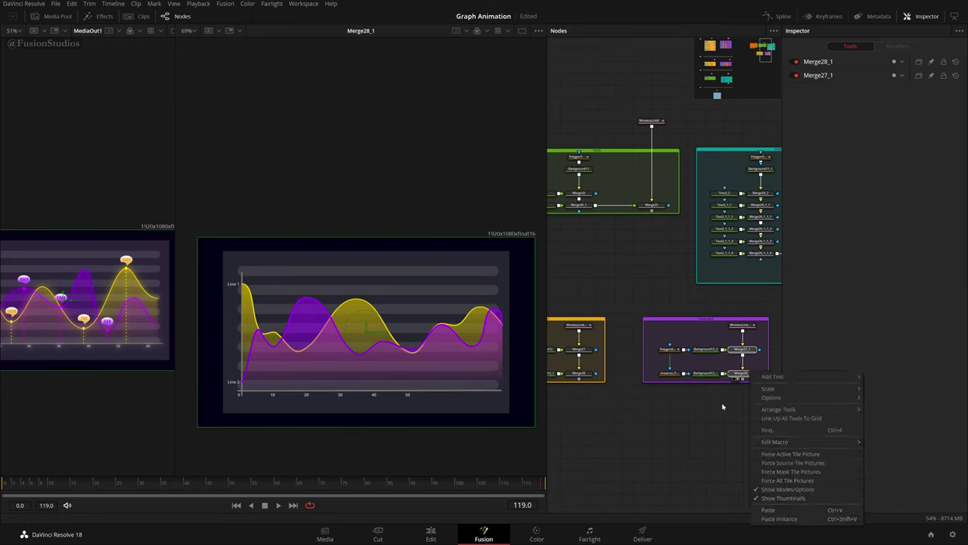
right_click(739, 374)
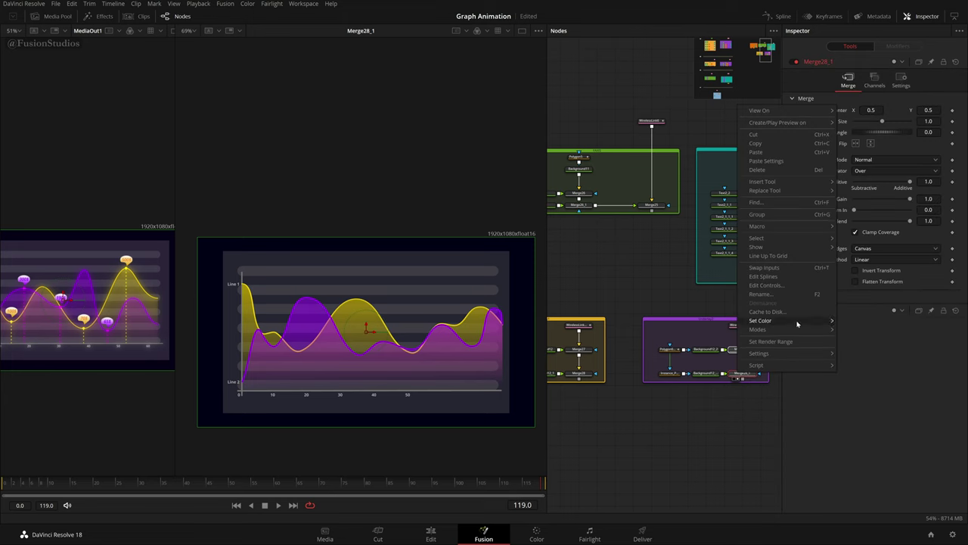
mouse_move(764, 321)
click(859, 417)
- Set the color of Merge27 and Merge28 inside the yellow underlay to Yellow
drag(568, 339, 586, 385)
right_click(584, 373)
mouse_move(655, 327)
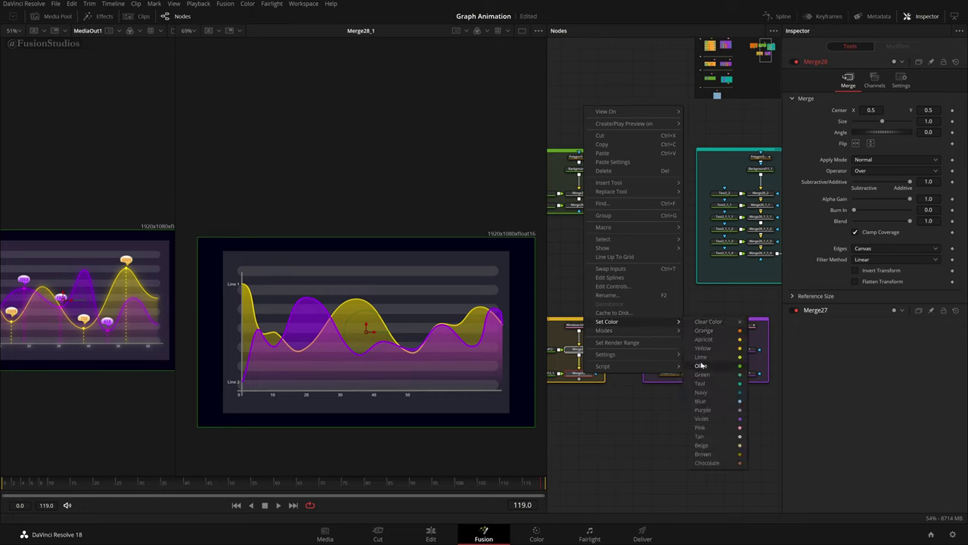
click(724, 348)
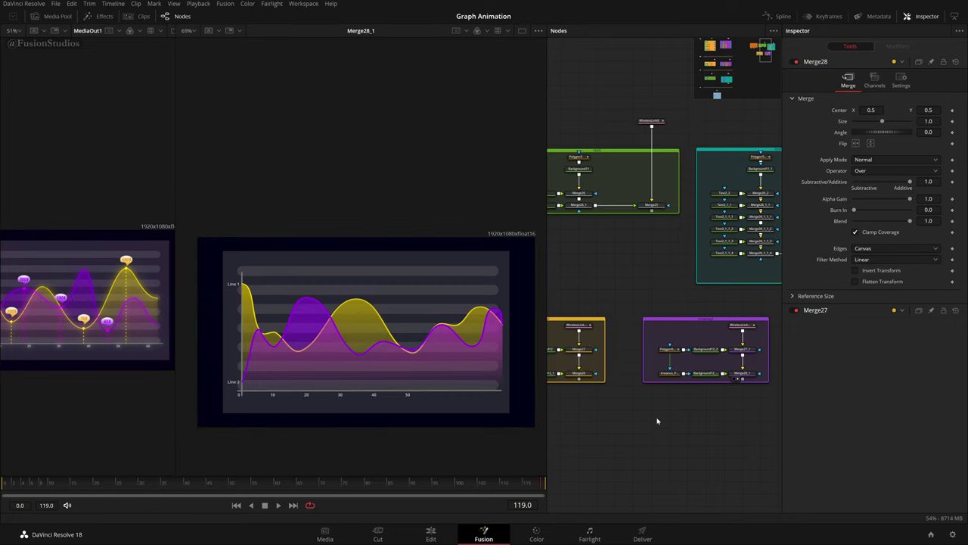
- Extend the yellow Underlay1 downward to make room for more nodes beneath Merge28
scroll(657, 422, down, 2)
scroll(677, 405, down, 1)
scroll(647, 397, up, 1)
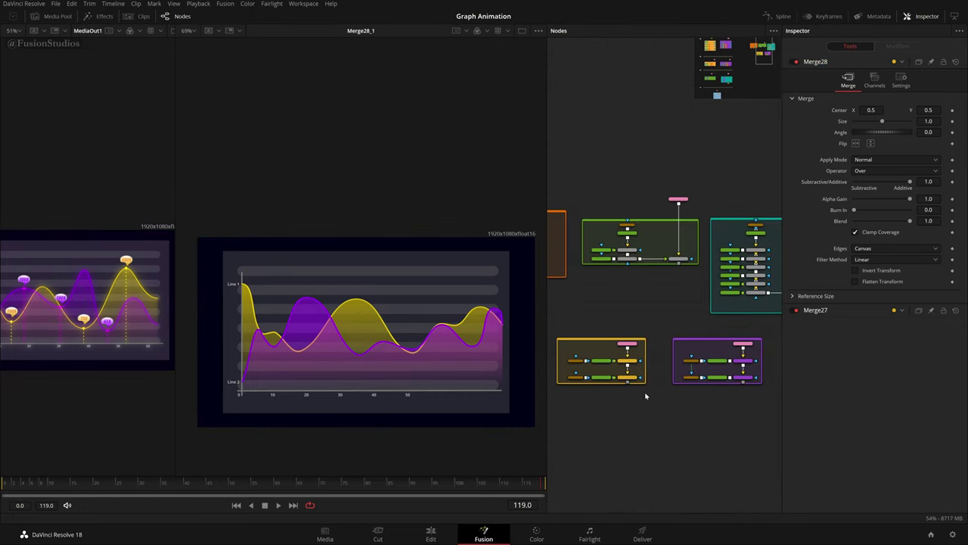
drag(614, 384, 625, 444)
- Add a Background node merged onto the output of Merge28 inside the yellow underlay
scroll(639, 405, up, 5)
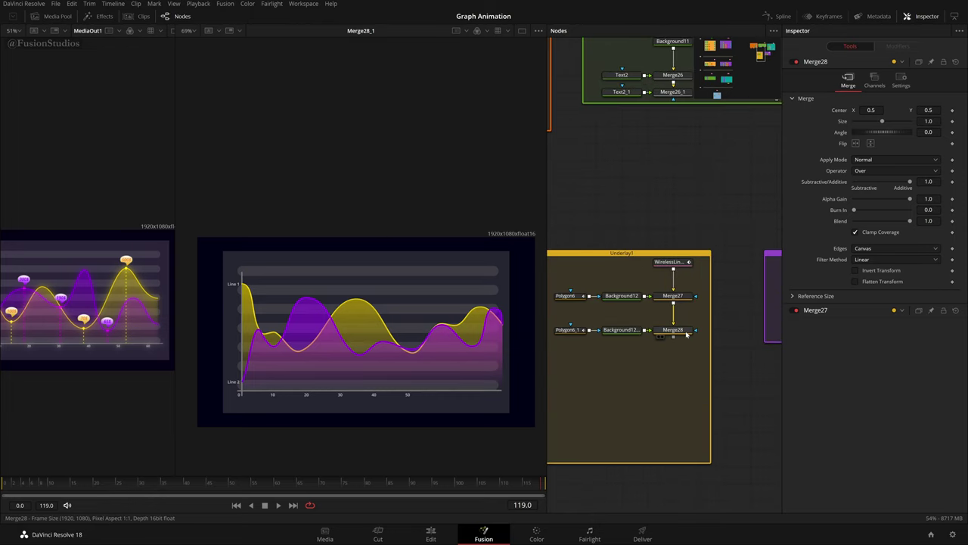
key(shift+space)
text(und)
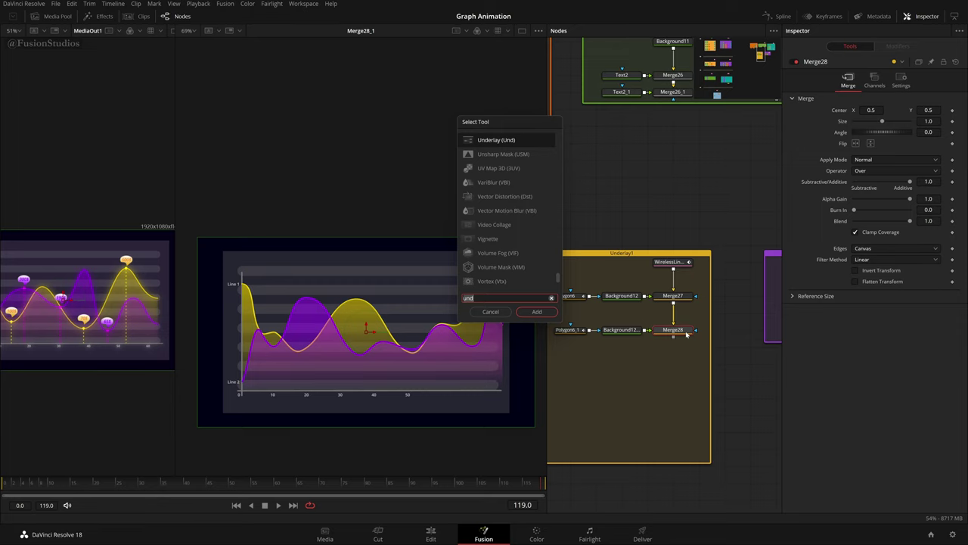
key(BackSpace)
key(BackSpace)
key(BackSpace)
text(bg)
key(Return)
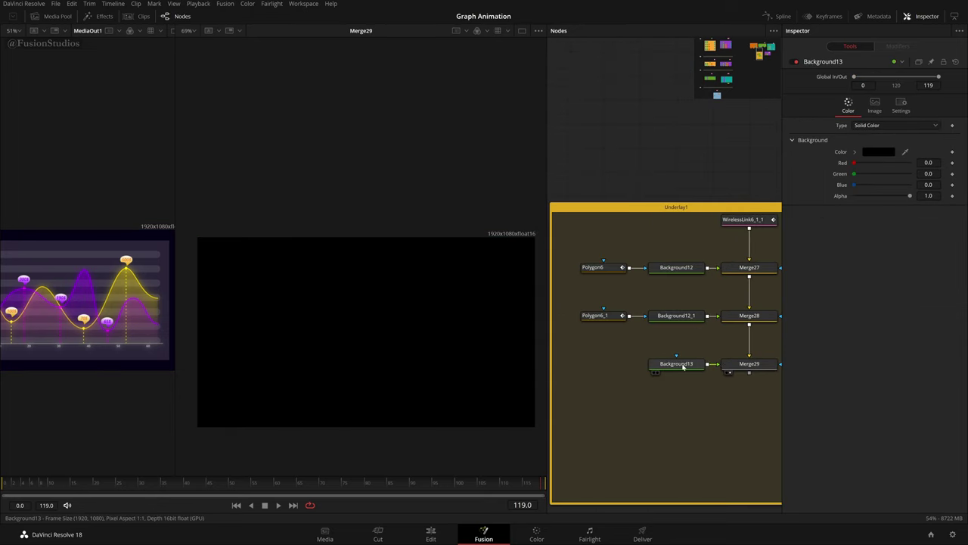
- Add a Polygon mask to Background13
click(678, 364)
key(shift+space)
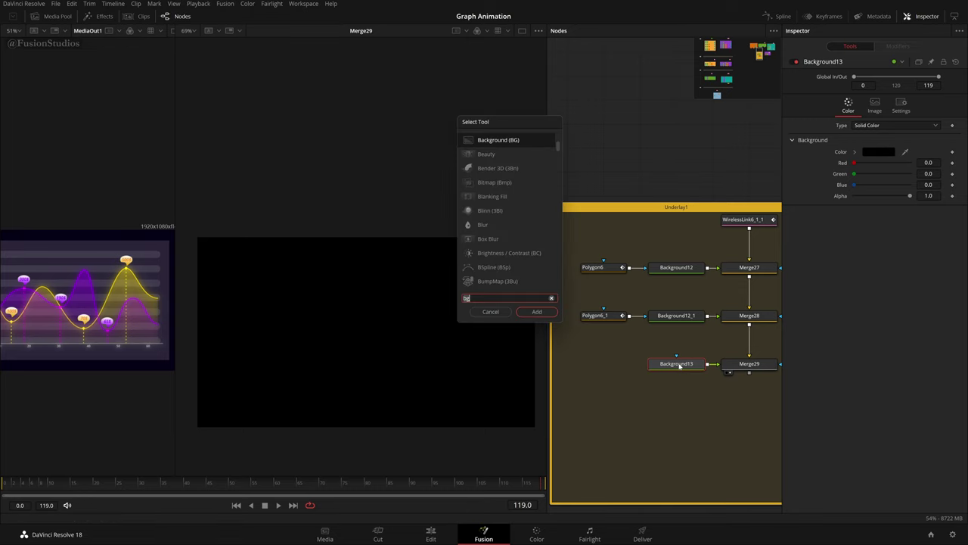
text(pol)
key(Return)
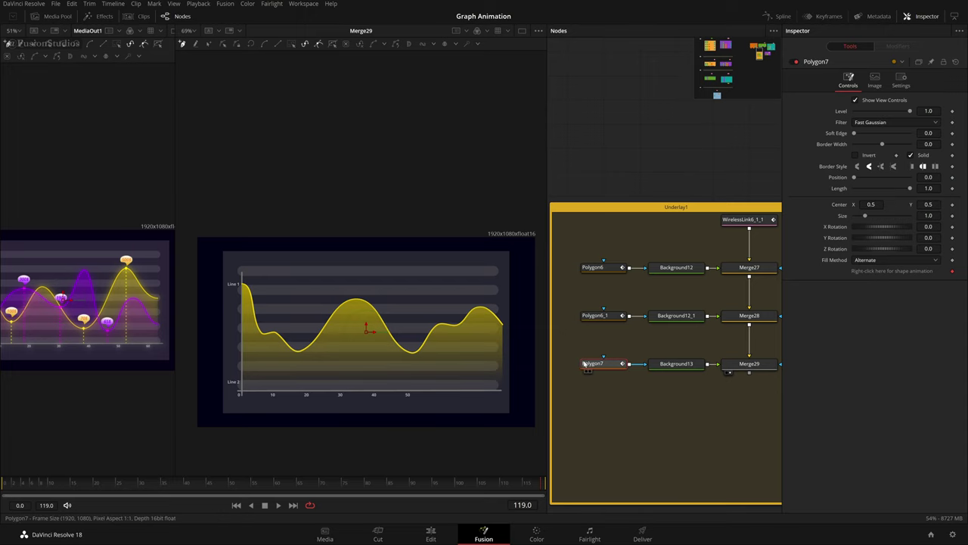
- Draw a straight vertical polygon line from the yellow curve's first low point down to the horizontal axis
scroll(306, 354, up, 2)
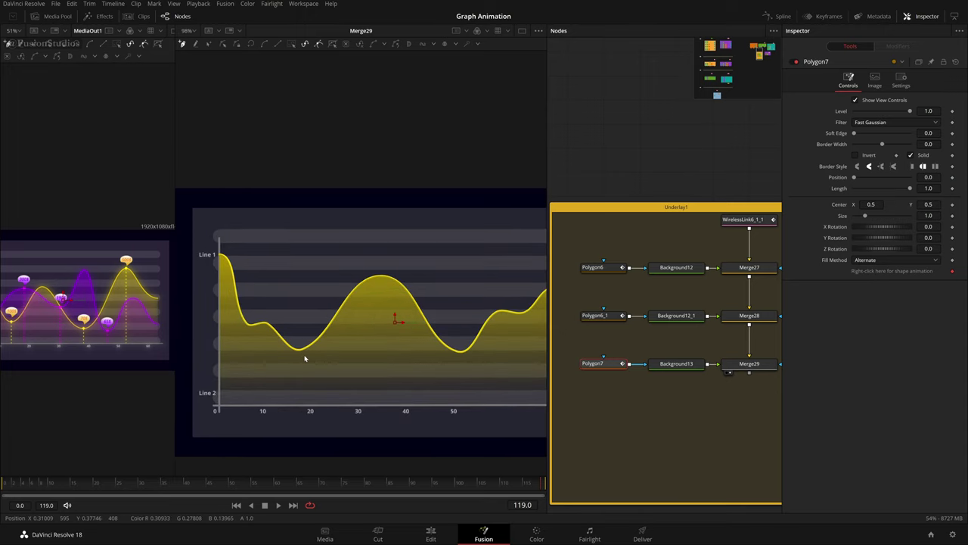
scroll(312, 363, up, 3)
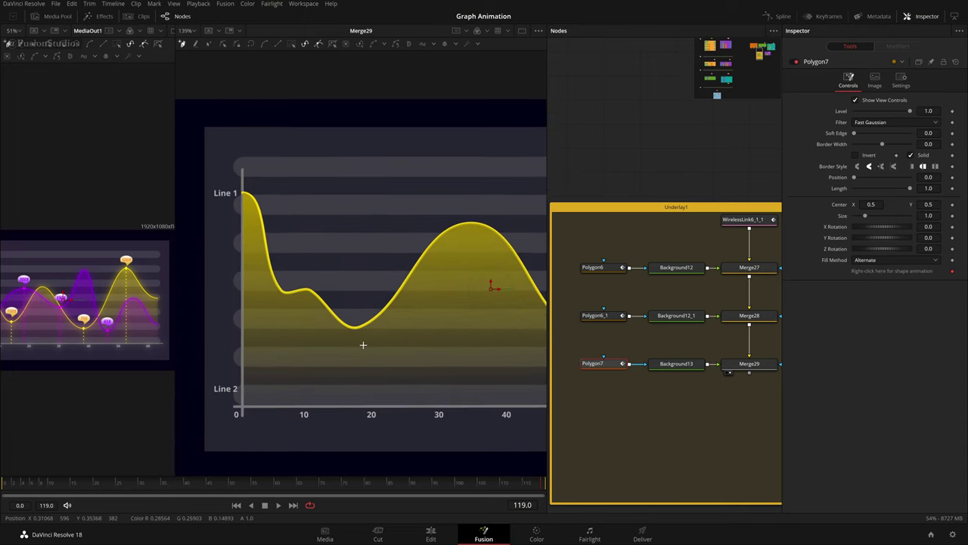
scroll(348, 330, up, 2)
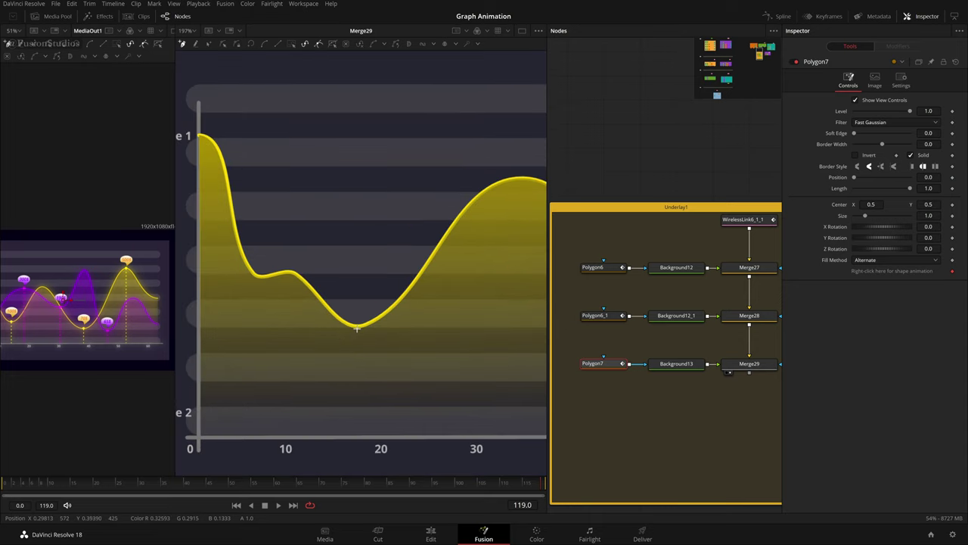
scroll(351, 363, down, 2)
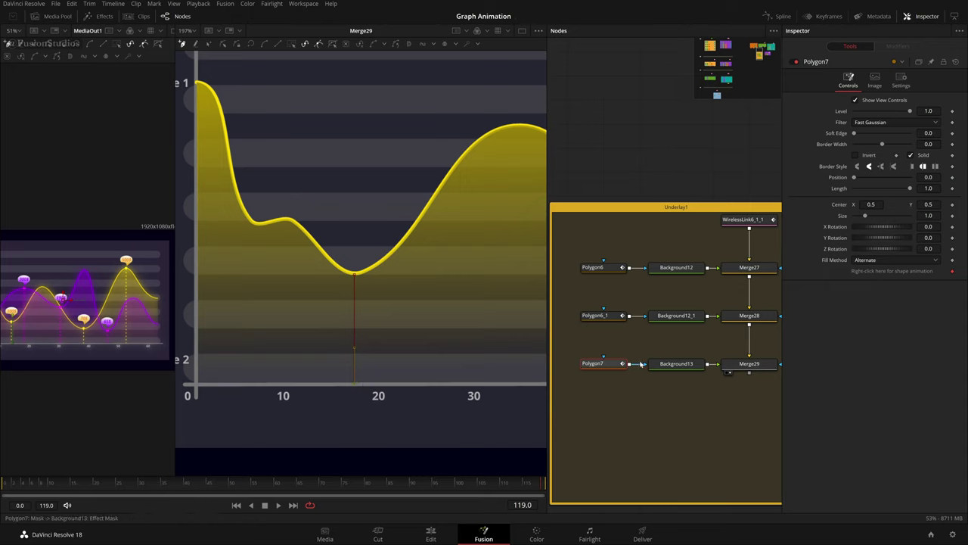
- Style Polygon7 as a short flat-ended dash with Solid off, border width 0.0027 and length 0.074, and save the project
drag(928, 144, 938, 165)
key(ctrl+s)
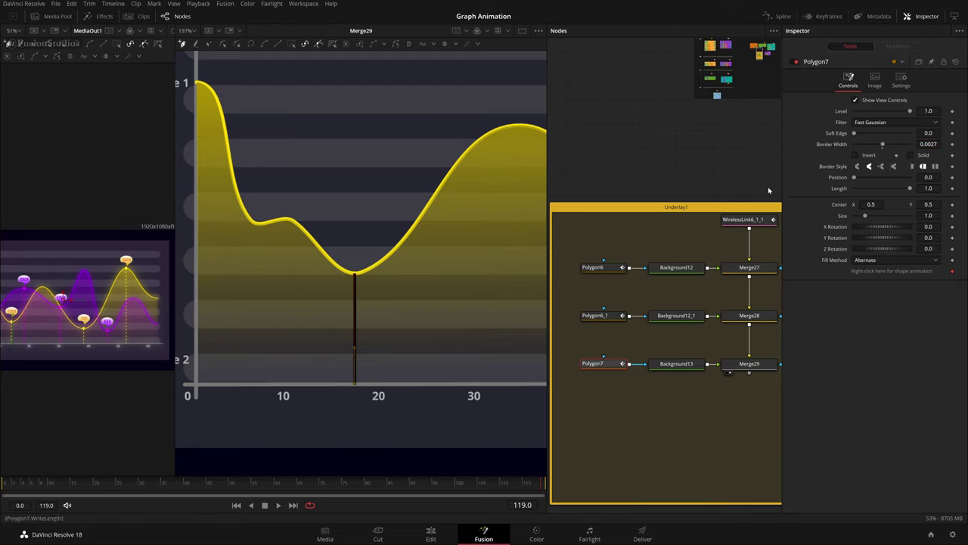
scroll(318, 281, up, 4)
drag(424, 272, 257, 253)
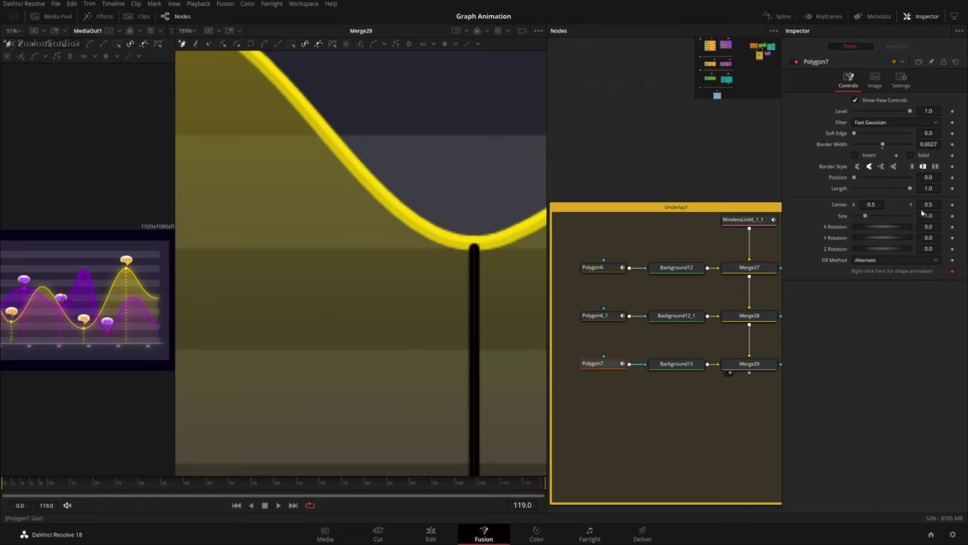
click(912, 166)
drag(910, 188, 678, 172)
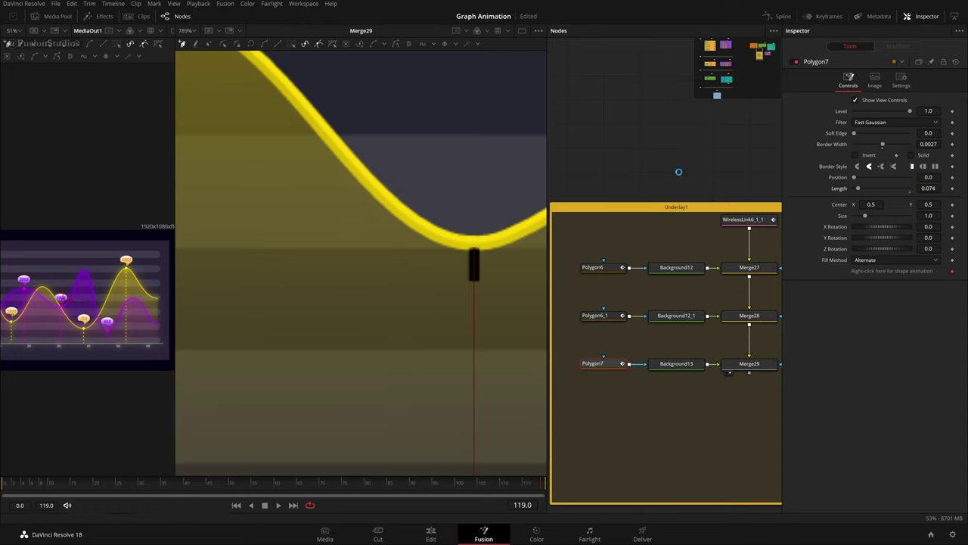
- Move Polygon7 and Background13 together away from Merge29 to free space between the nodes
scroll(682, 177, down, 2)
drag(615, 324, 672, 296)
drag(671, 310, 646, 310)
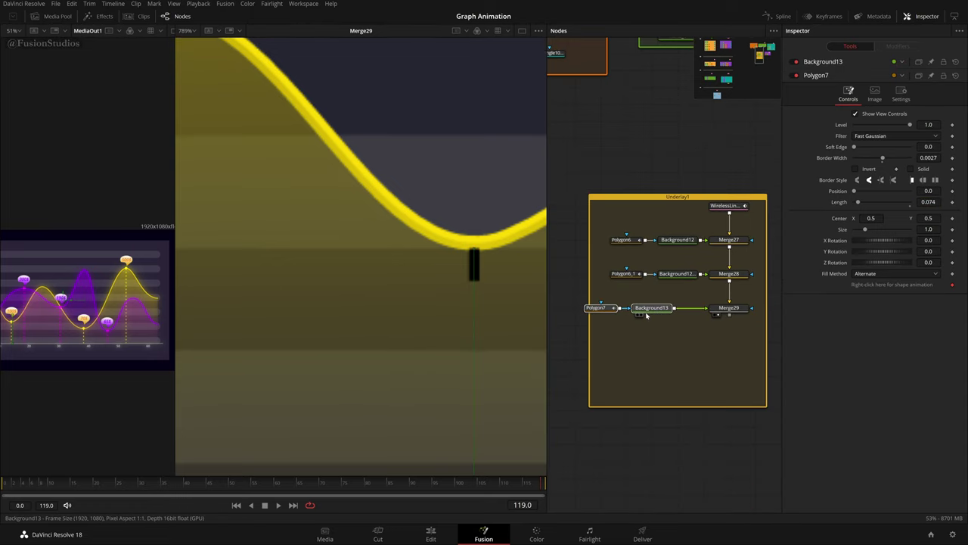
click(656, 326)
- Insert a Duplicate node between Background13 and Merge29
click(653, 310)
key(shift+space)
key(BackSpace)
key(BackSpace)
key(BackSpace)
text(dup)
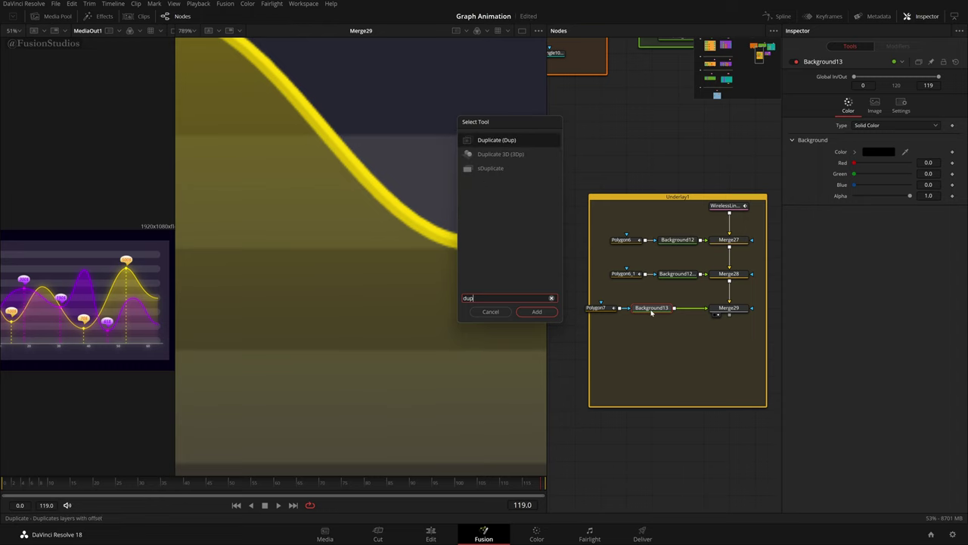
key(Return)
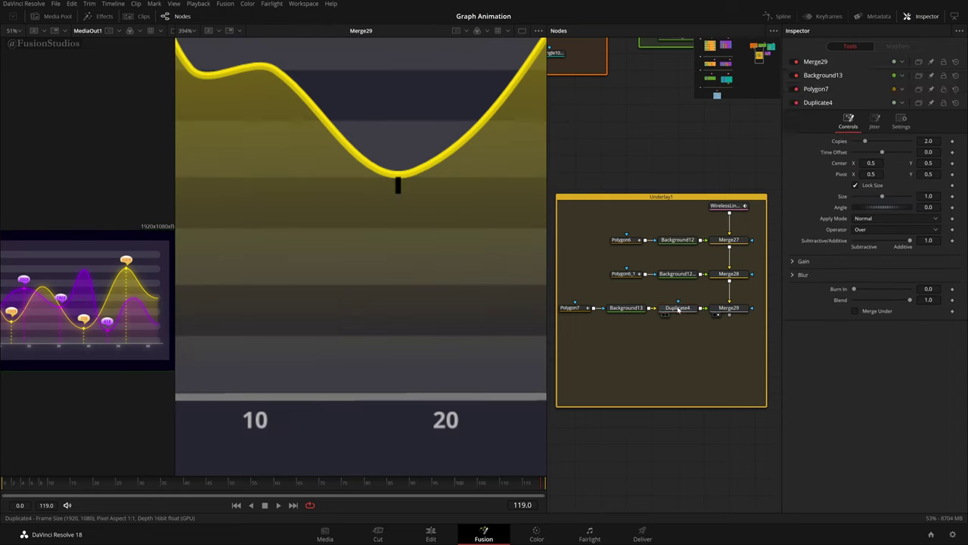
- Set Duplicate4 to 7 copies with Center Y 0.469 to form a dashed vertical line reaching the axis
click(679, 308)
double_click(929, 100)
text(7)
key(Return)
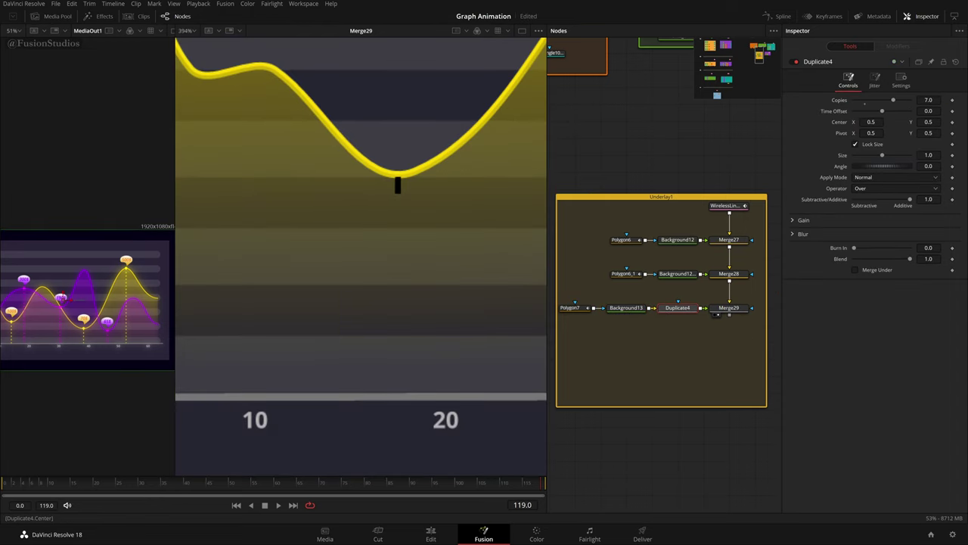
mouse_move(929, 122)
mouse_down()
mouse_move(912, 122)
mouse_move(928, 122)
mouse_up()
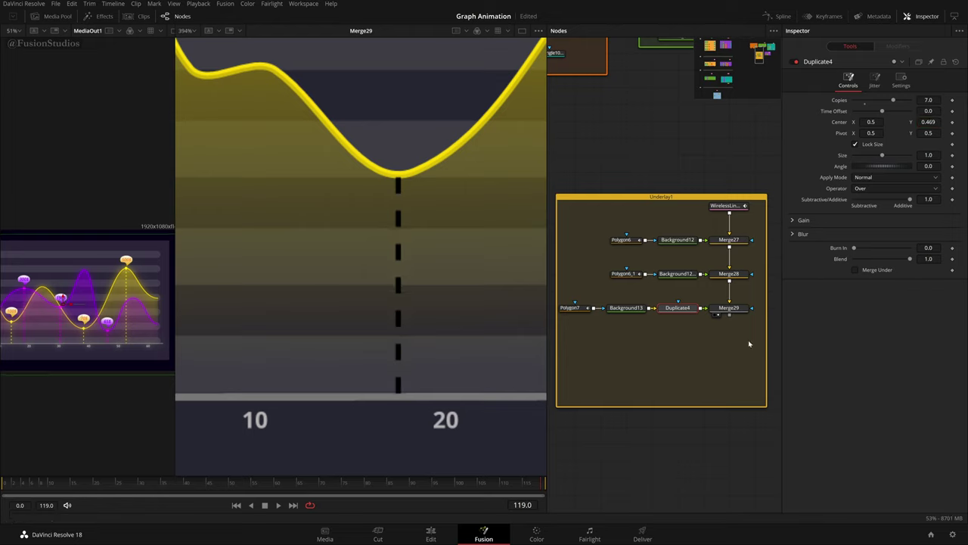
- Set Background13's color to a screen-sampled yellow with red 1.0, green 0.858823 and blue 0.0
click(625, 308)
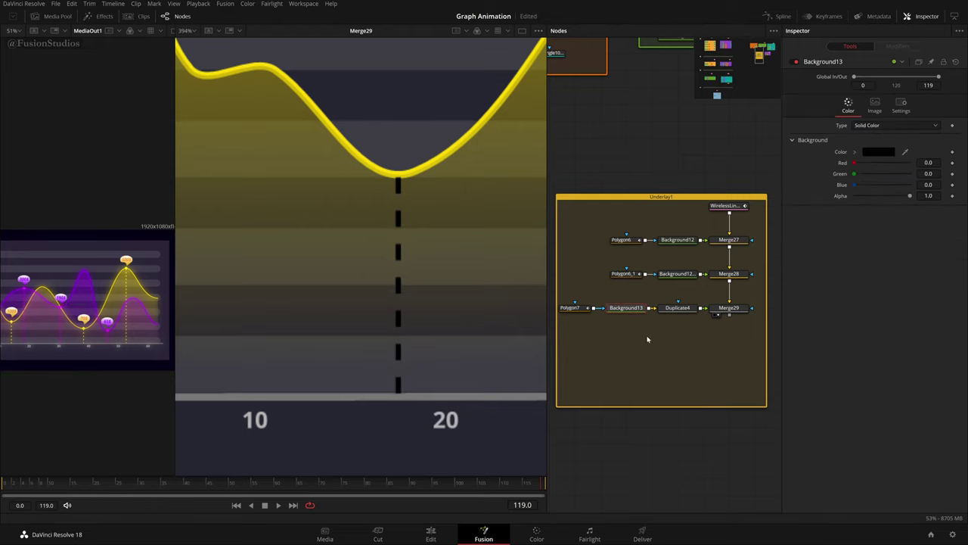
click(872, 153)
click(424, 270)
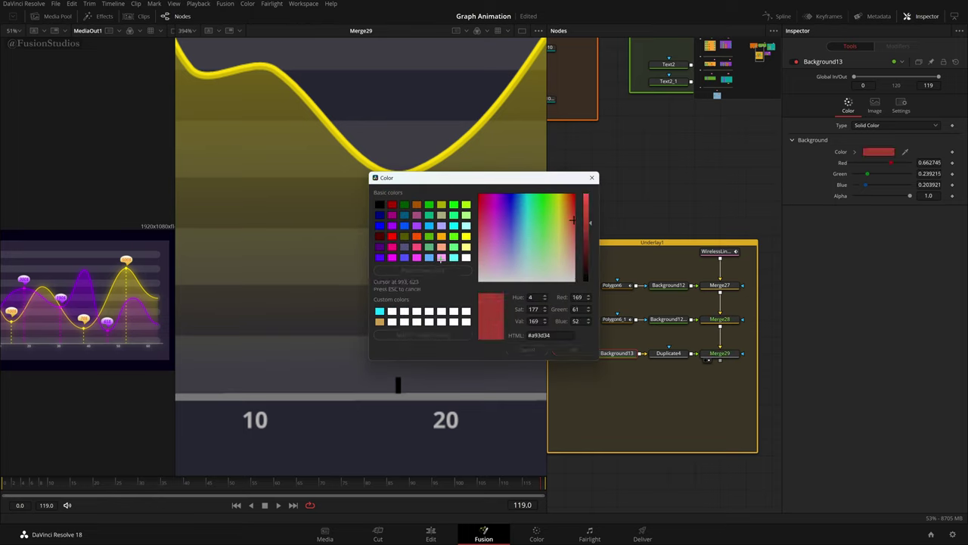
click(472, 130)
click(572, 349)
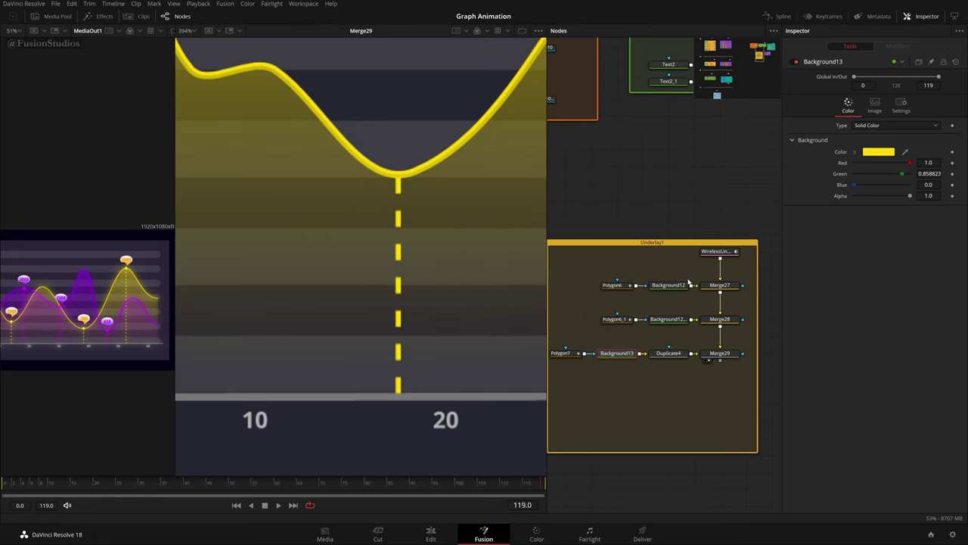
- Widen the yellow Underlay1 on the Polygon7 side so it surrounds the whole dashed-line node row
scroll(690, 392, down, 1)
scroll(476, 329, down, 1)
drag(480, 328, 434, 337)
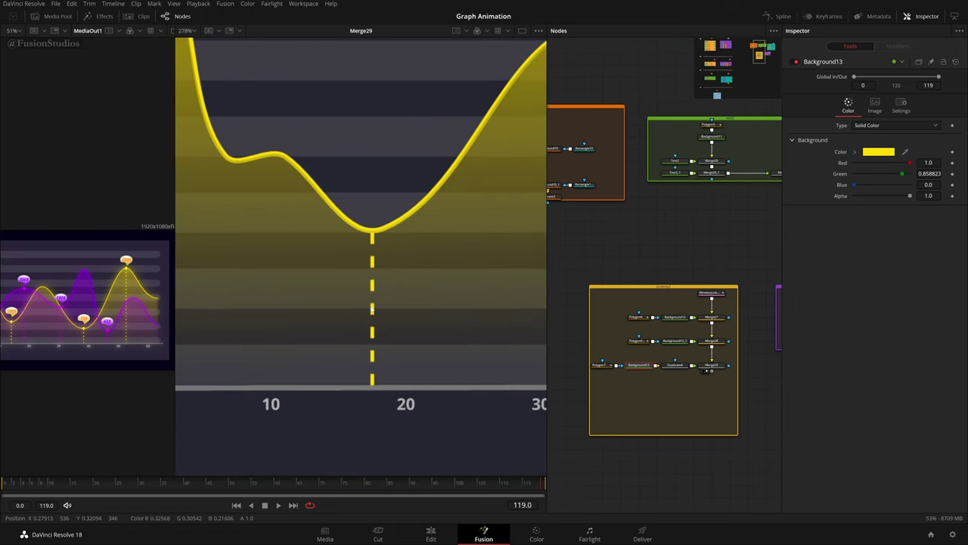
scroll(414, 326, down, 1)
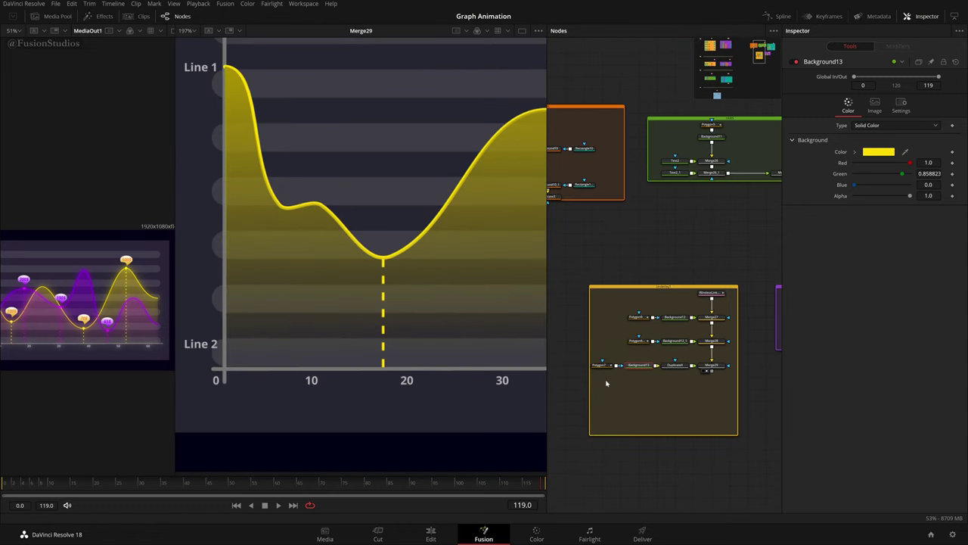
drag(590, 384, 578, 384)
- Paste an instance of Background13 directly beneath the original node
scroll(625, 380, up, 2)
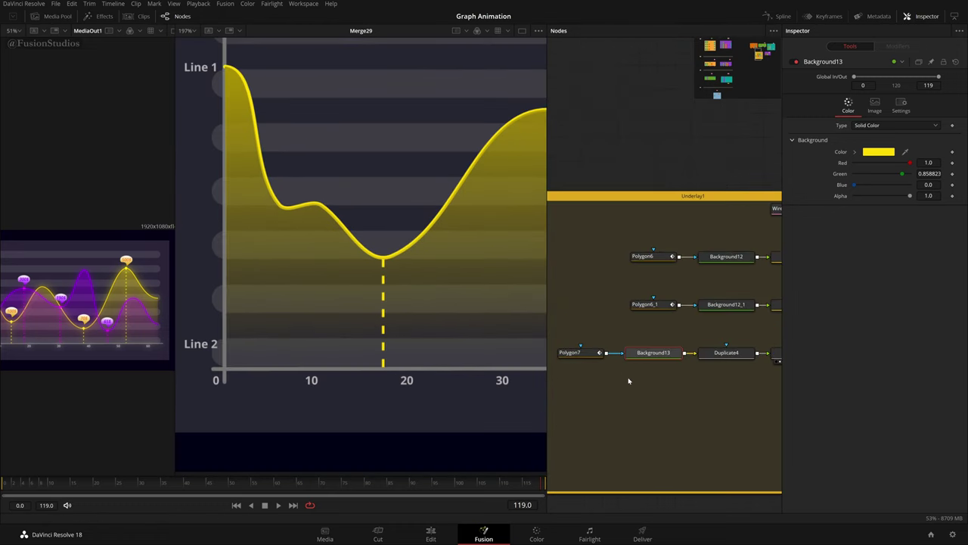
scroll(702, 393, down, 1)
scroll(702, 393, down, 1)
click(730, 348)
drag(722, 375, 579, 337)
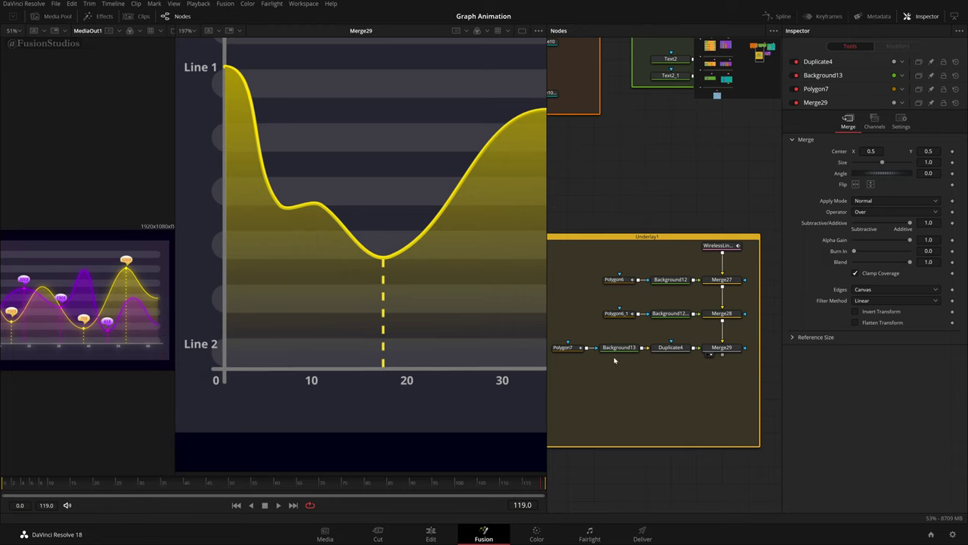
click(617, 347)
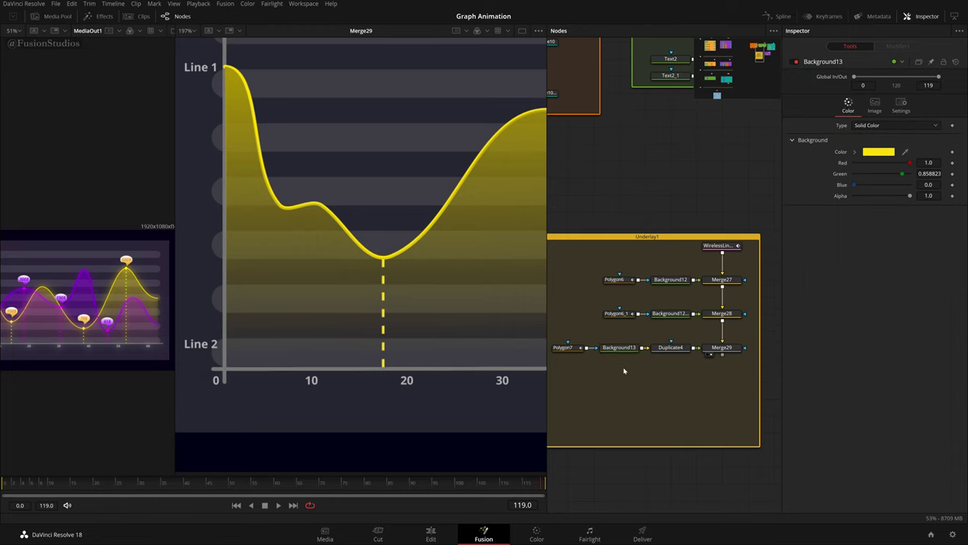
key(ctrl+shift+v)
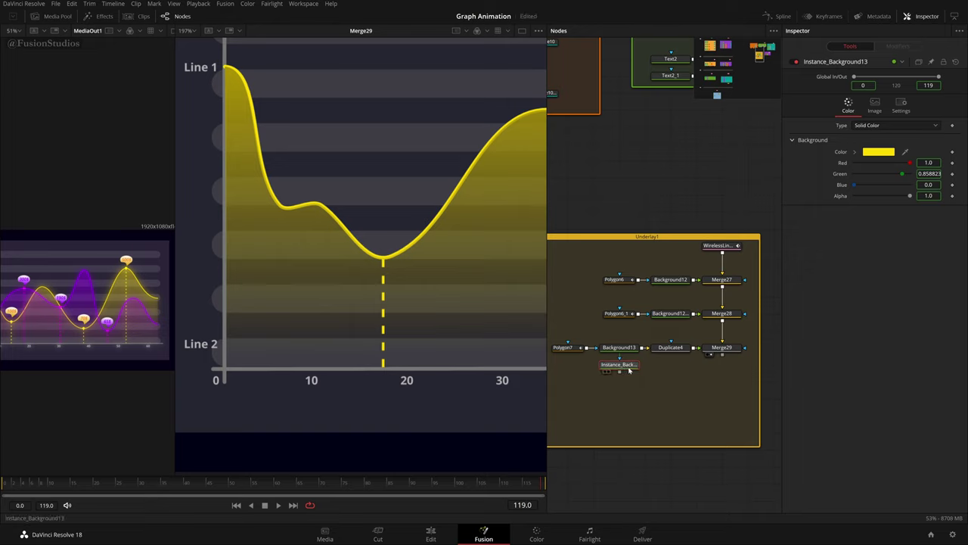
- Mask the Background13 instance with an Ellipse and merge it onto Merge29's output, showing the new merge in the viewer
key(shift+space)
text(elp)
key(Return)
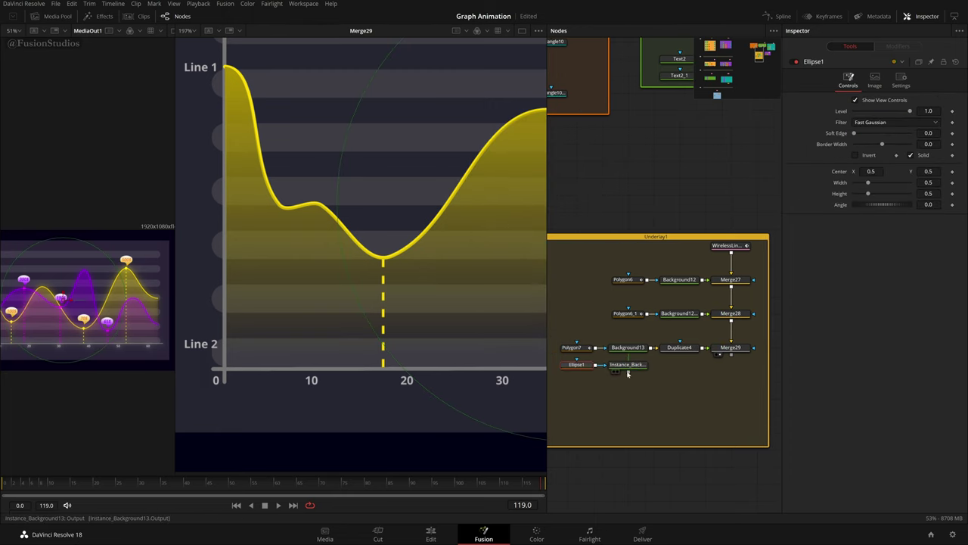
drag(628, 372, 732, 361)
key(1)
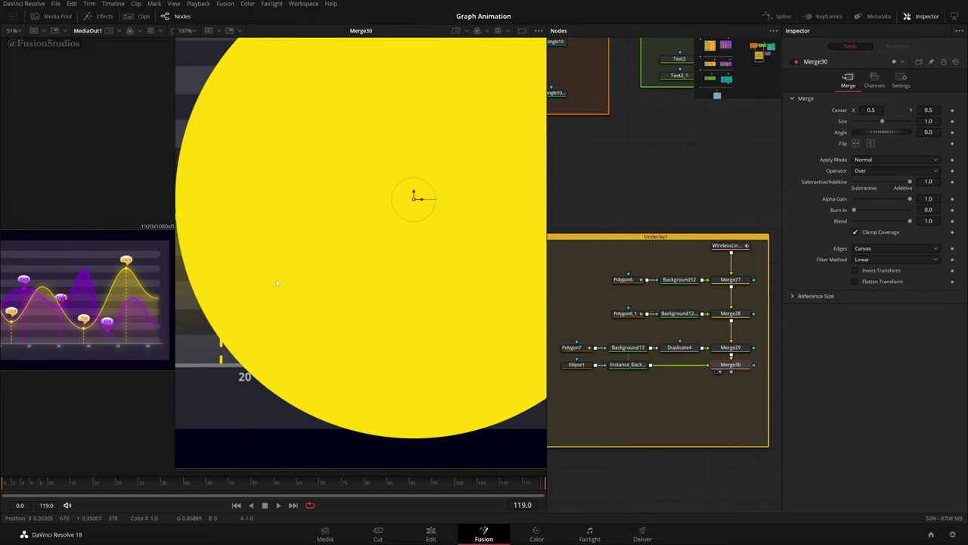
- Shrink Ellipse1 to a small circle with width and height of about 0.109
scroll(315, 280, down, 5)
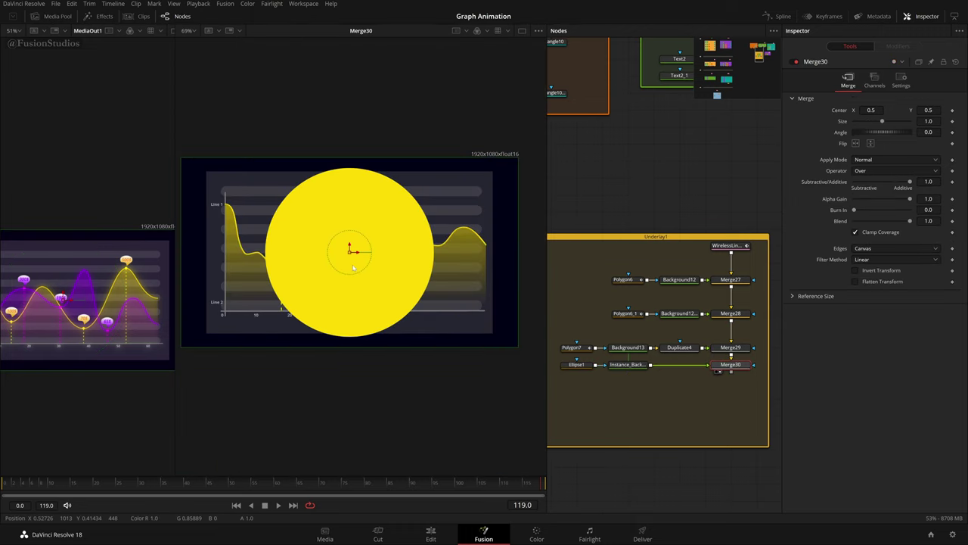
click(408, 297)
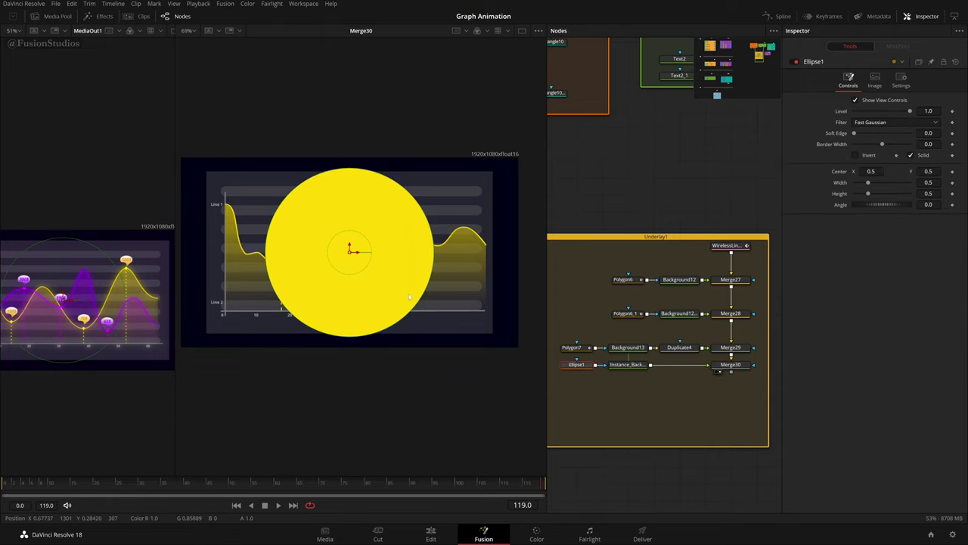
drag(413, 311, 347, 284)
scroll(345, 286, up, 5)
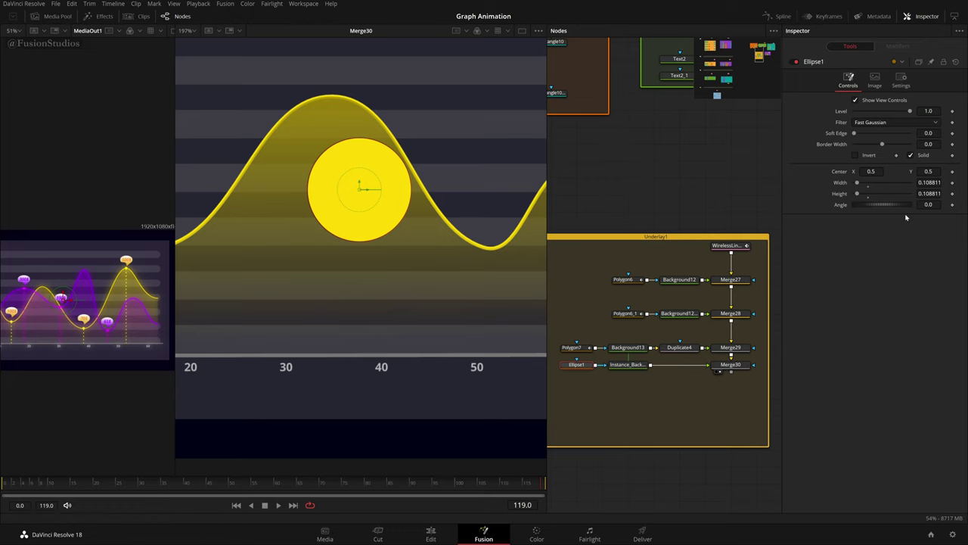
scroll(491, 302, down, 1)
drag(406, 315, 434, 310)
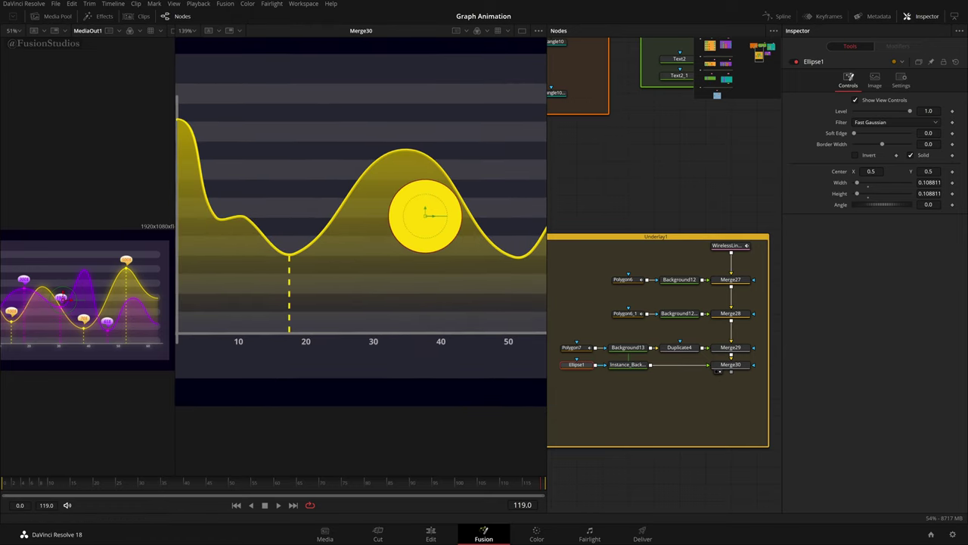
- Link Ellipse1's Width to its Height with an expression so the mask stays a circle
double_click(929, 182)
text(=)
key(Tab)
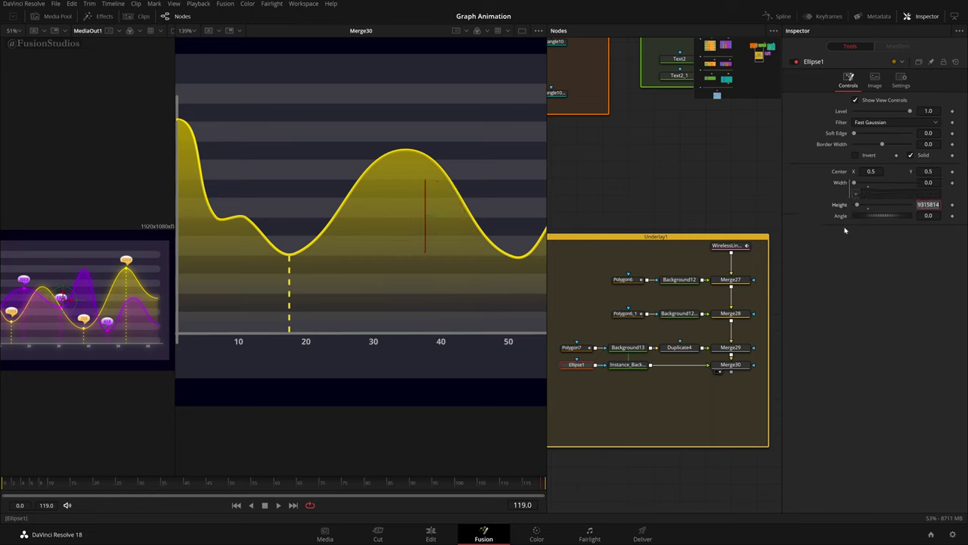
click(880, 243)
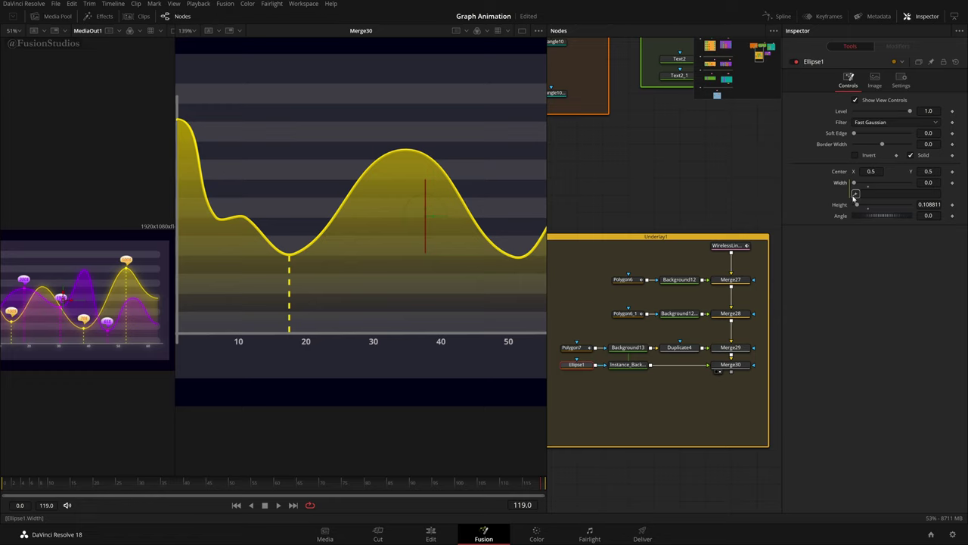
click(854, 196)
click(884, 285)
mouse_move(855, 195)
mouse_down()
mouse_move(822, 185)
mouse_move(839, 208)
mouse_move(861, 194)
mouse_up()
click(889, 255)
key(BackSpace)
key(Return)
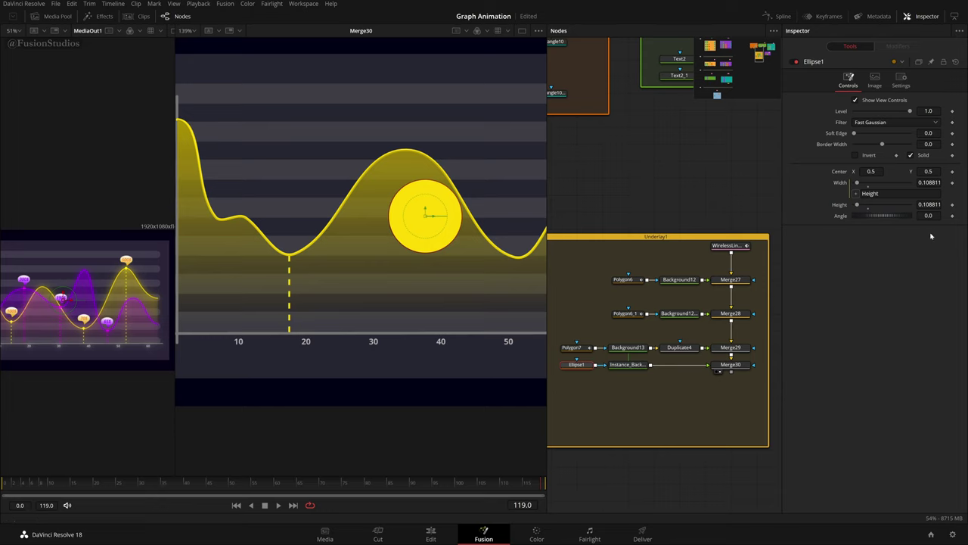
- Move Ellipse1 onto the yellow curve's low point above the dashed line and shrink its height to 0.01
mouse_move(929, 204)
mouse_down()
mouse_move(907, 204)
mouse_move(951, 204)
mouse_move(931, 204)
mouse_up()
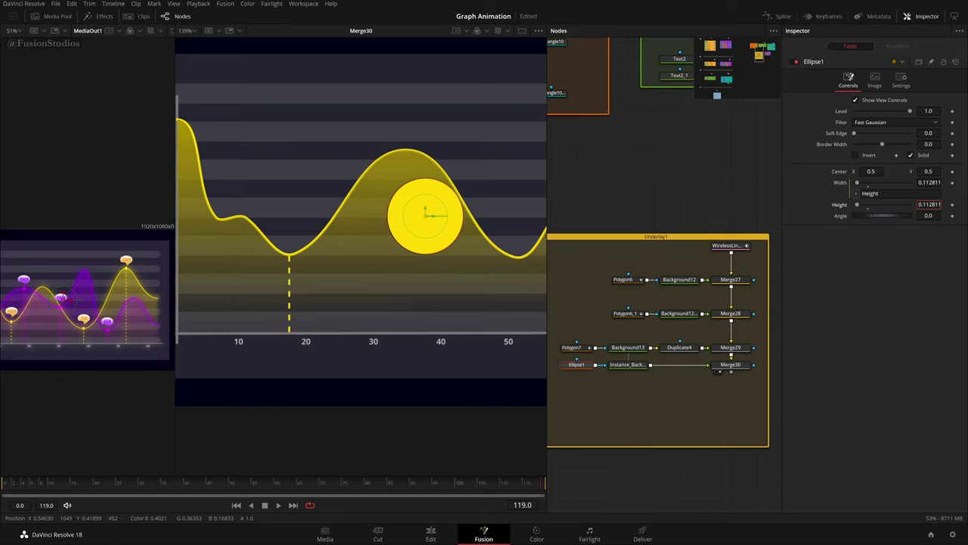
drag(425, 216, 289, 253)
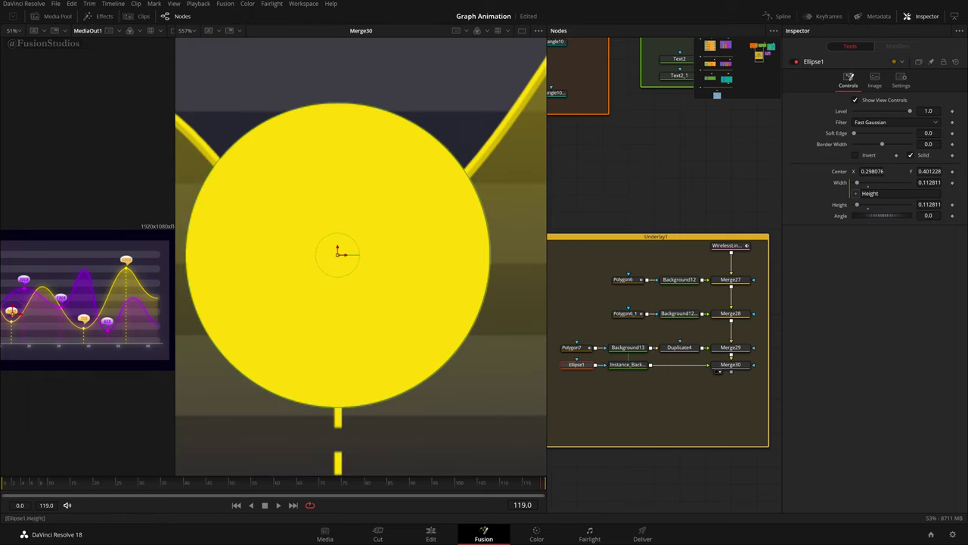
drag(929, 204, 890, 204)
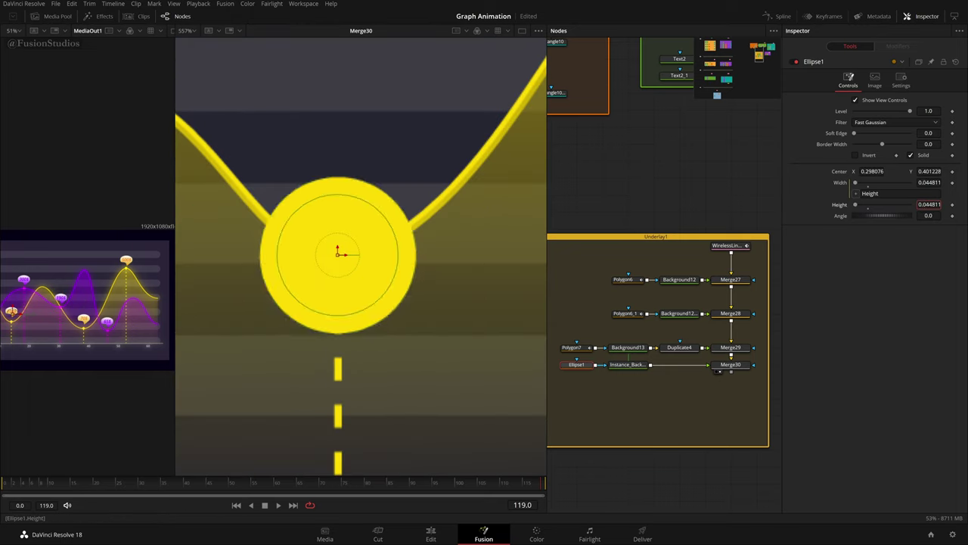
scroll(406, 246, down, 3)
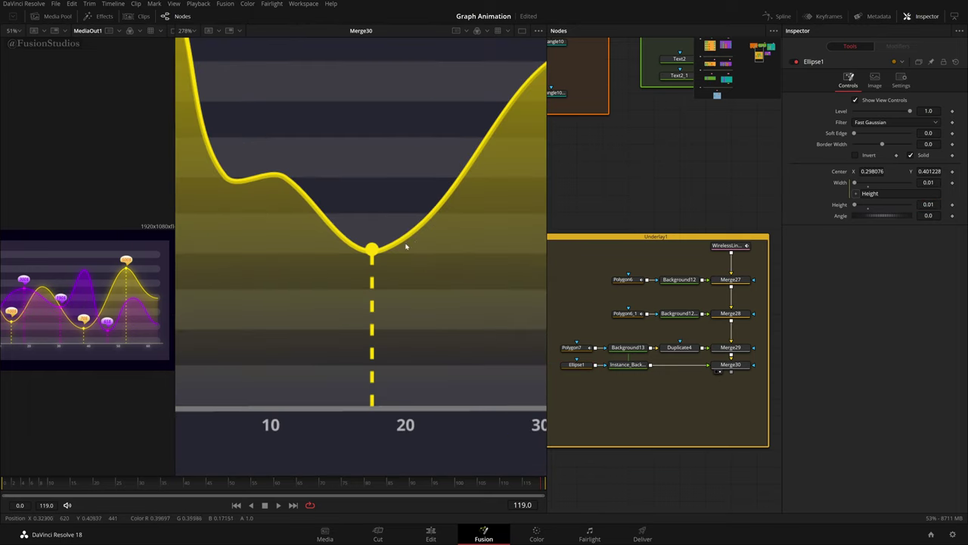
key(ctrl+f)
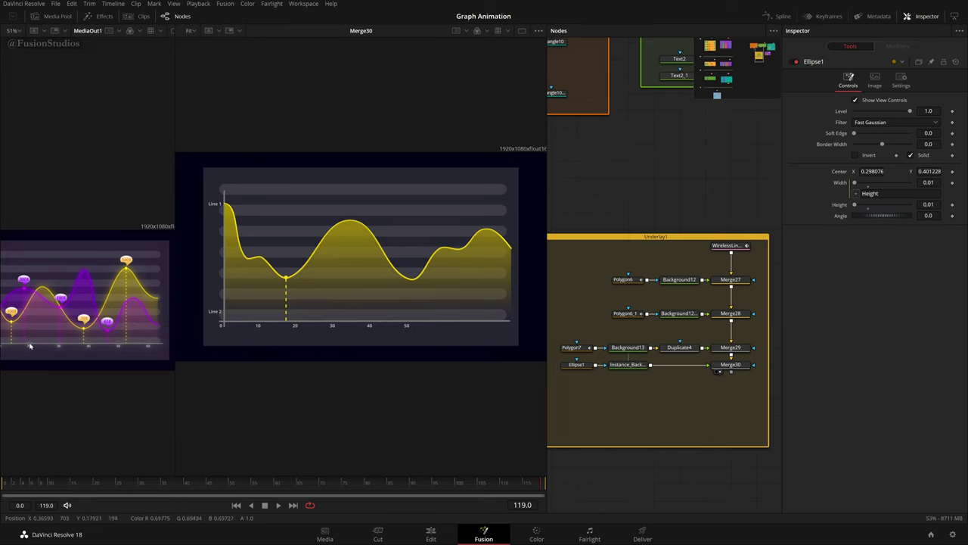
scroll(30, 346, up, 4)
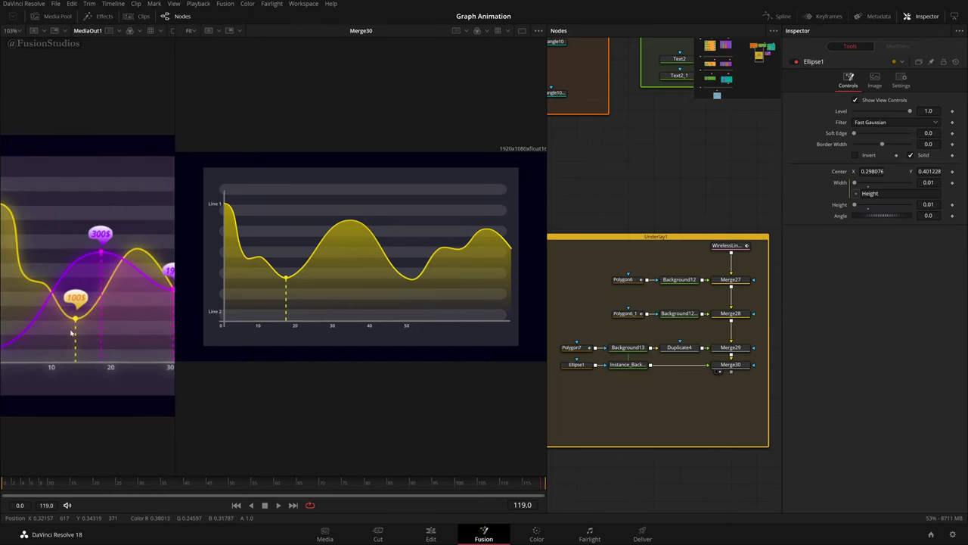
scroll(256, 298, up, 4)
drag(729, 393, 556, 276)
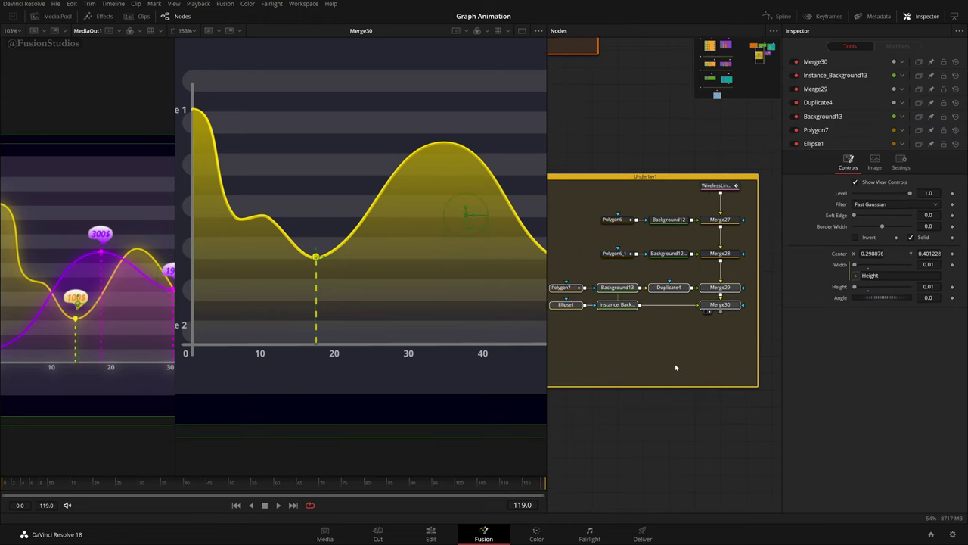
click(699, 348)
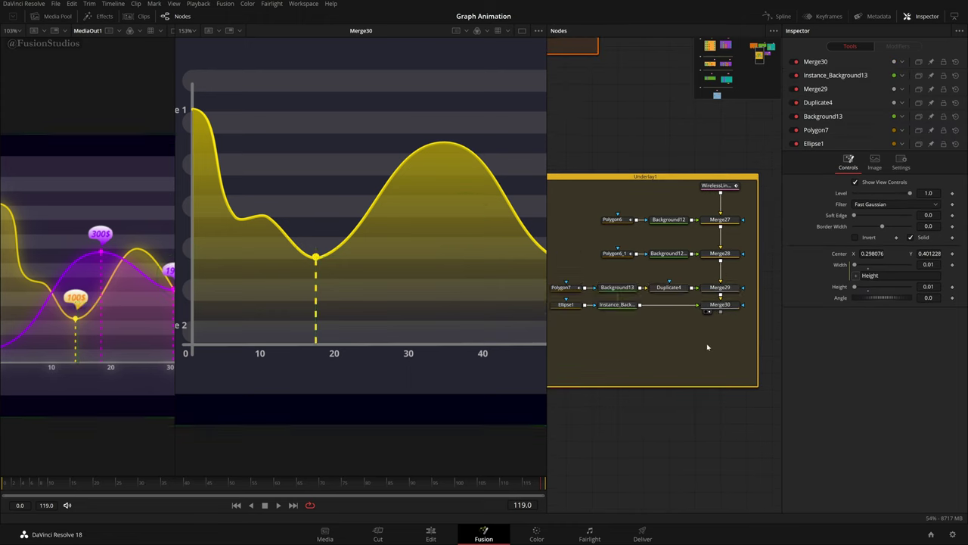
- Insert a Transform node between the Background13 instance and Merge30
click(618, 305)
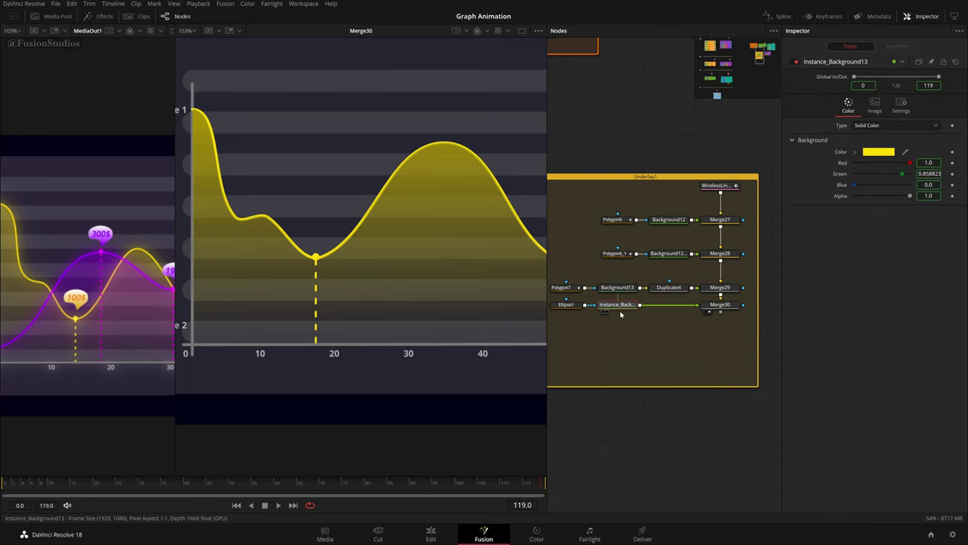
key(shift+space)
text(elp)
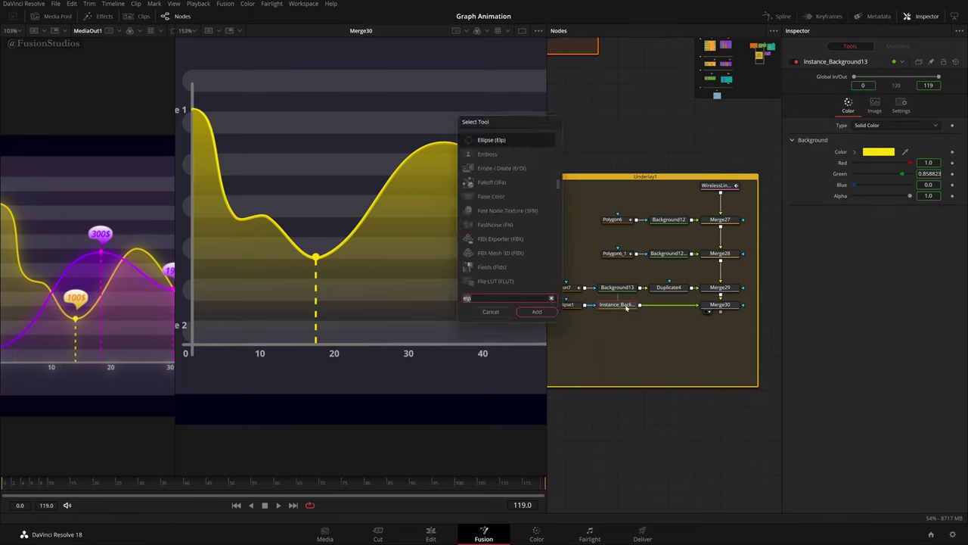
key(BackSpace)
key(BackSpace)
key(BackSpace)
text(xf)
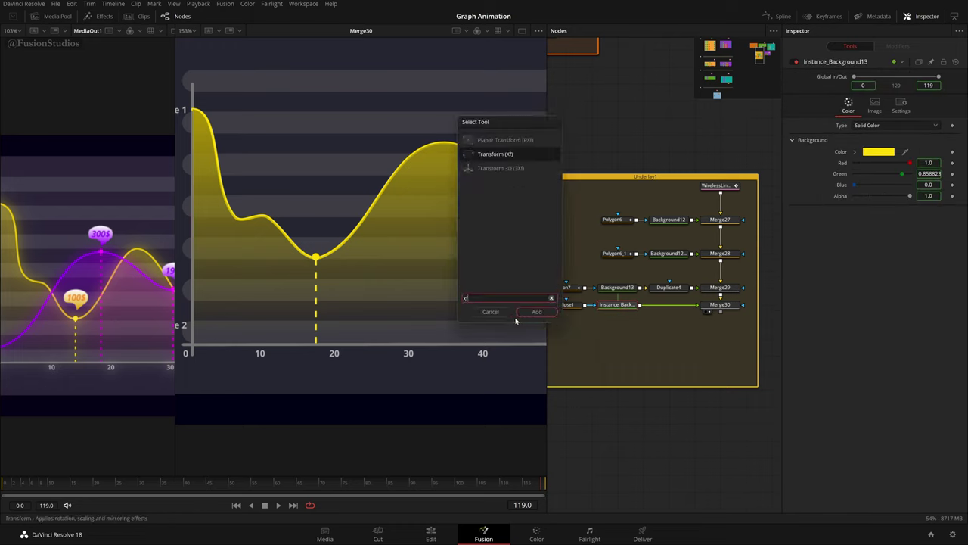
key(Return)
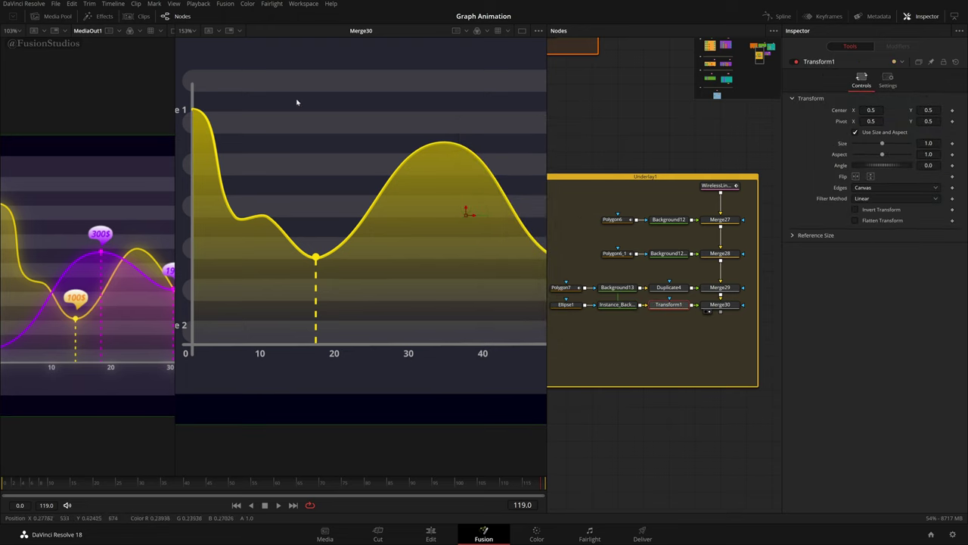
scroll(676, 333, down, 3)
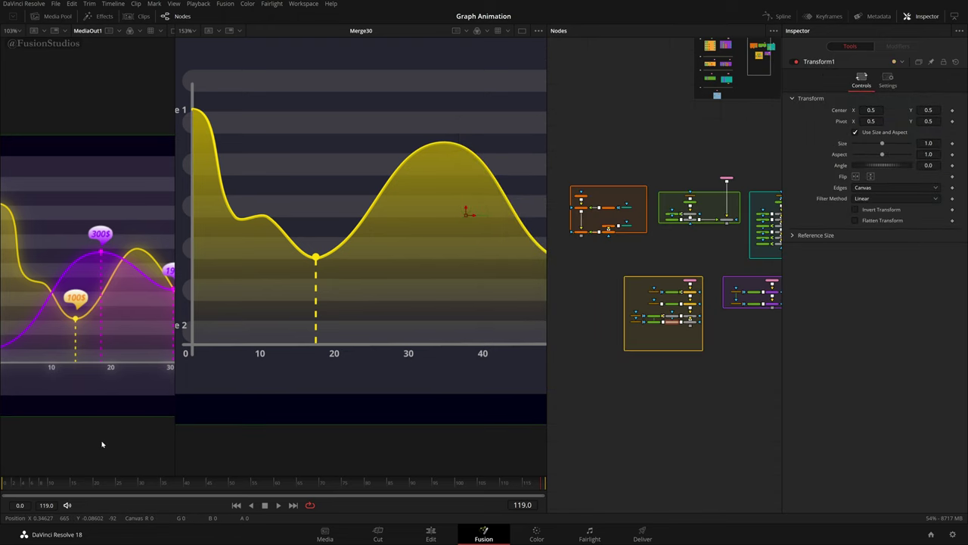
click(15, 496)
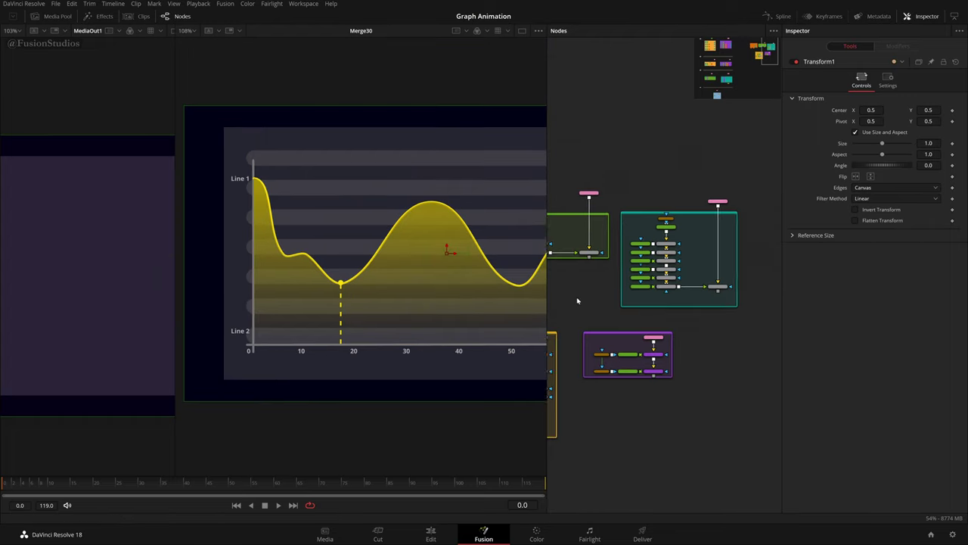
scroll(579, 289, up, 3)
drag(577, 297, 704, 334)
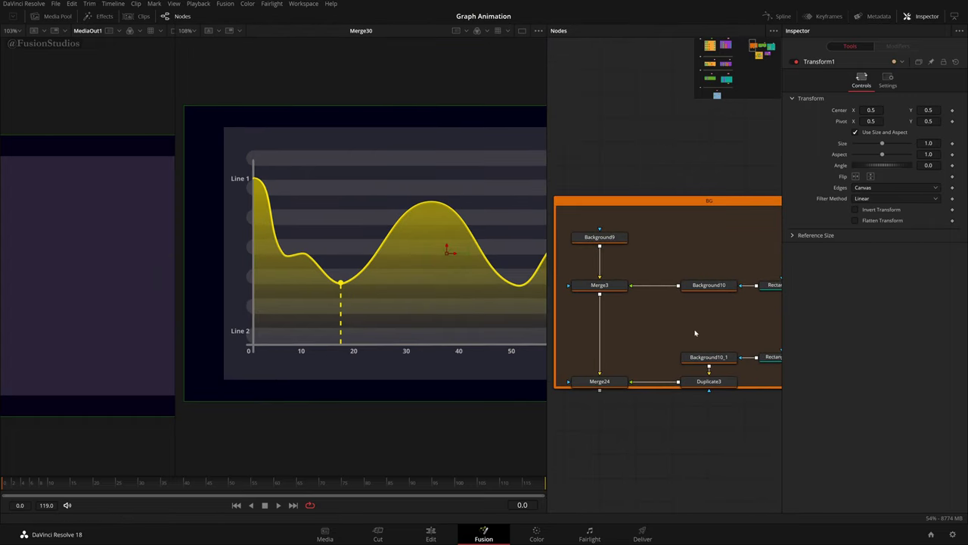
scroll(704, 355, right, 3)
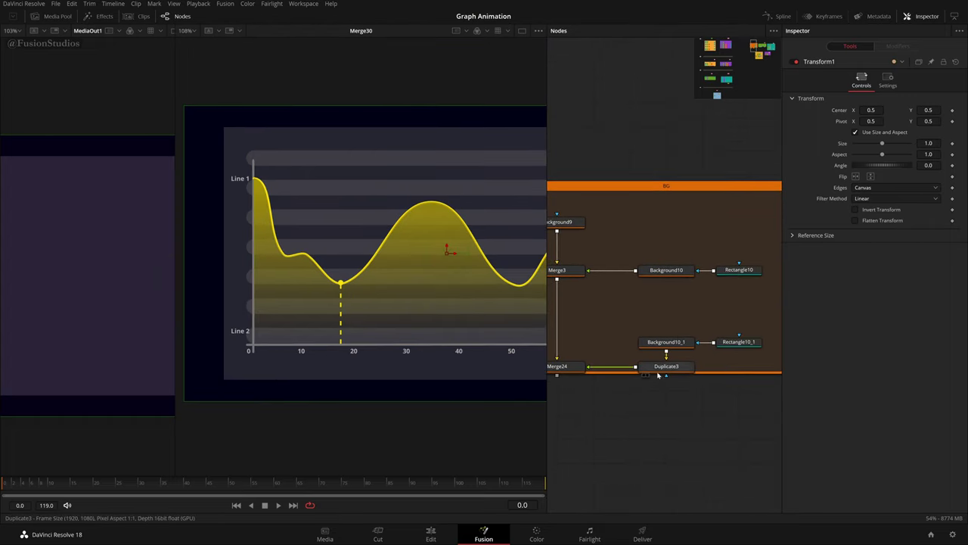
click(558, 366)
scroll(552, 345, left, 5)
key(shift+space)
text(xf)
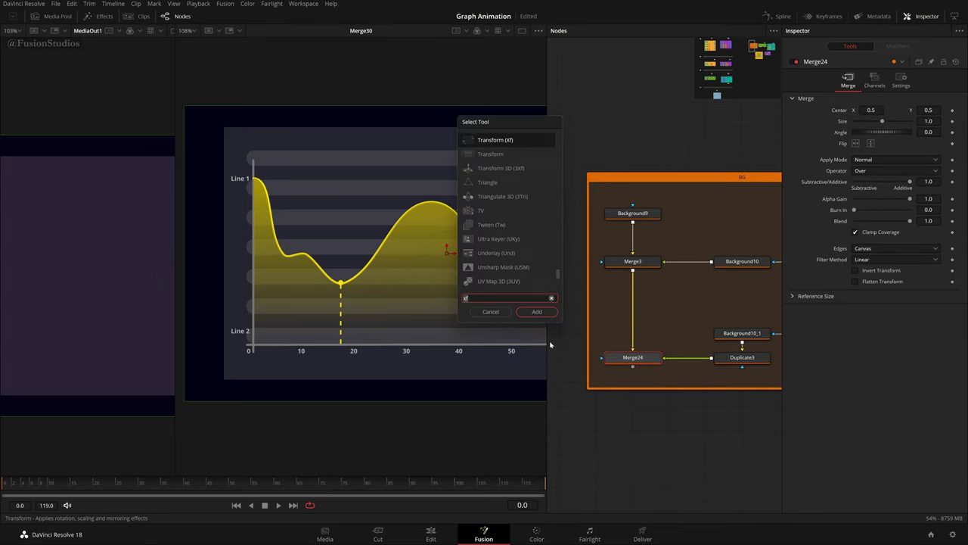
key(BackSpace)
key(BackSpace)
text(rct)
key(Return)
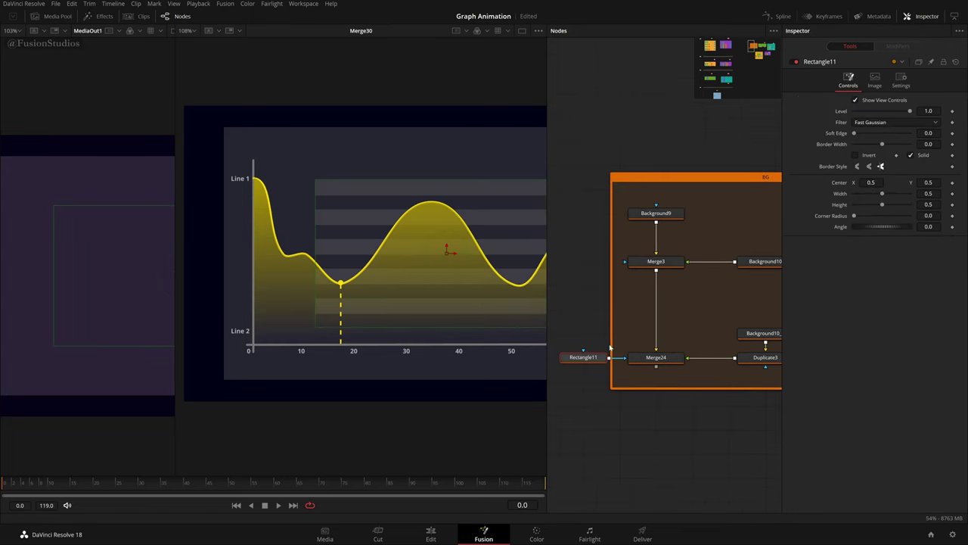
key(Delete)
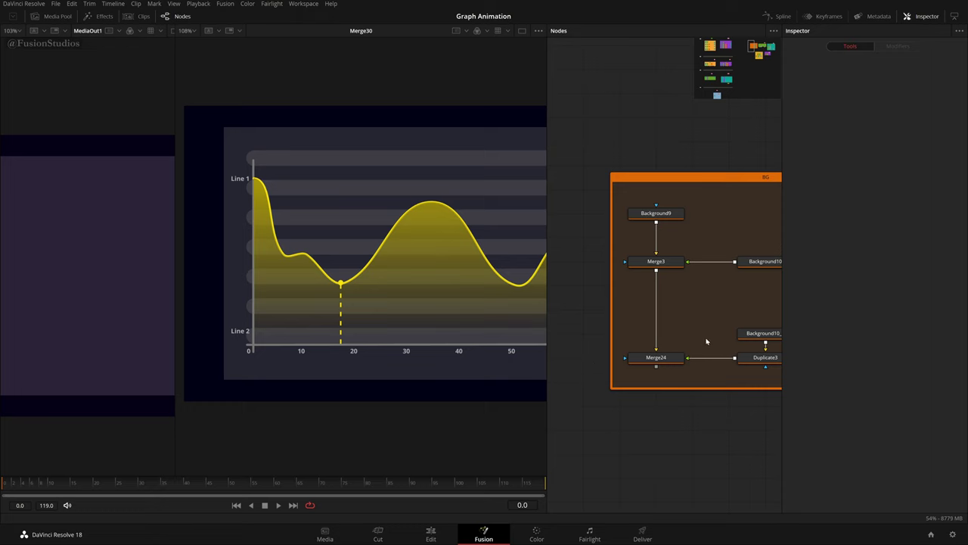
- Animate Rectangle10_1's Width in the BG group by keyframing its current full value at frame 10 and 0 at frame 0
drag(705, 320, 625, 317)
drag(680, 309, 632, 304)
click(709, 329)
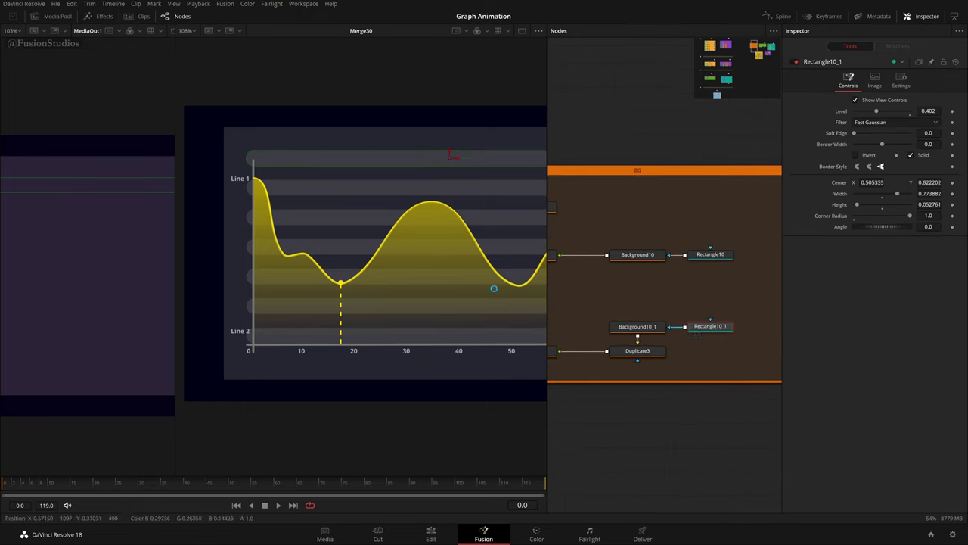
scroll(423, 285, down, 2)
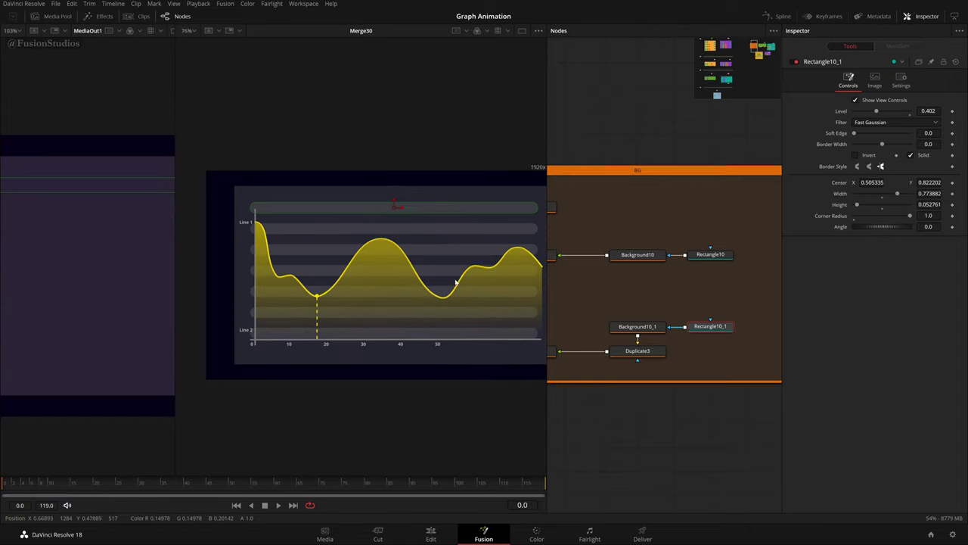
drag(455, 282, 421, 289)
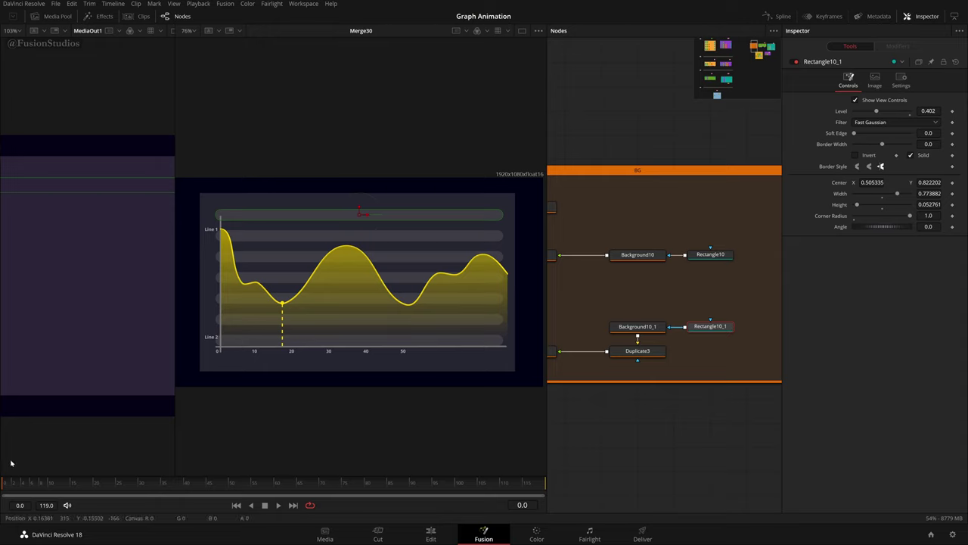
mouse_move(42, 490)
mouse_down()
mouse_move(61, 493)
mouse_move(50, 493)
mouse_up()
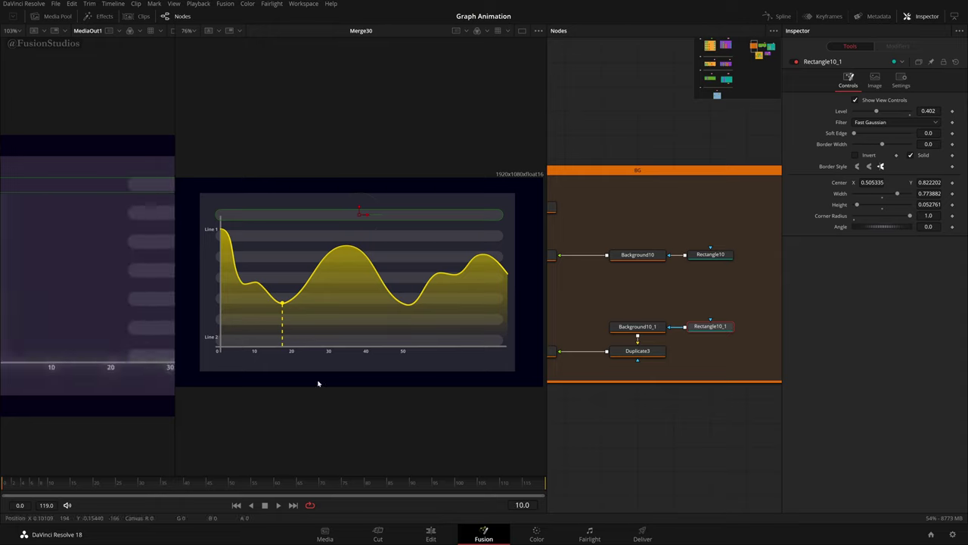
click(952, 193)
key(Home)
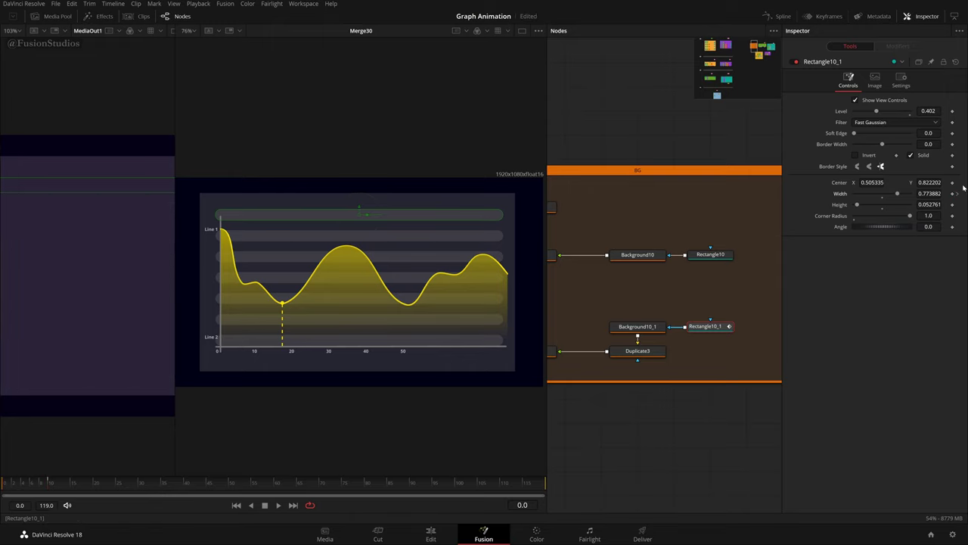
drag(933, 192, 914, 194)
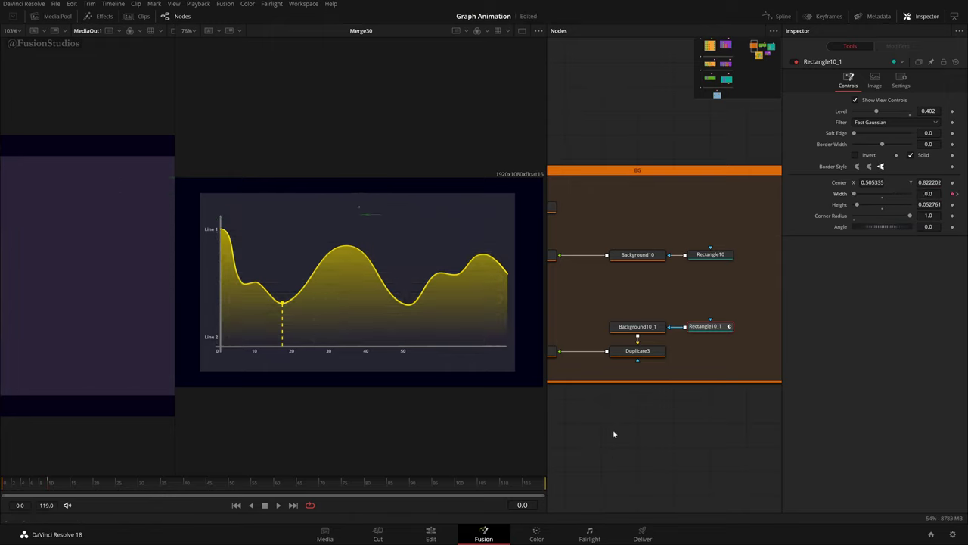
- Play back the background bars' width animation and return to frame 0
key(space)
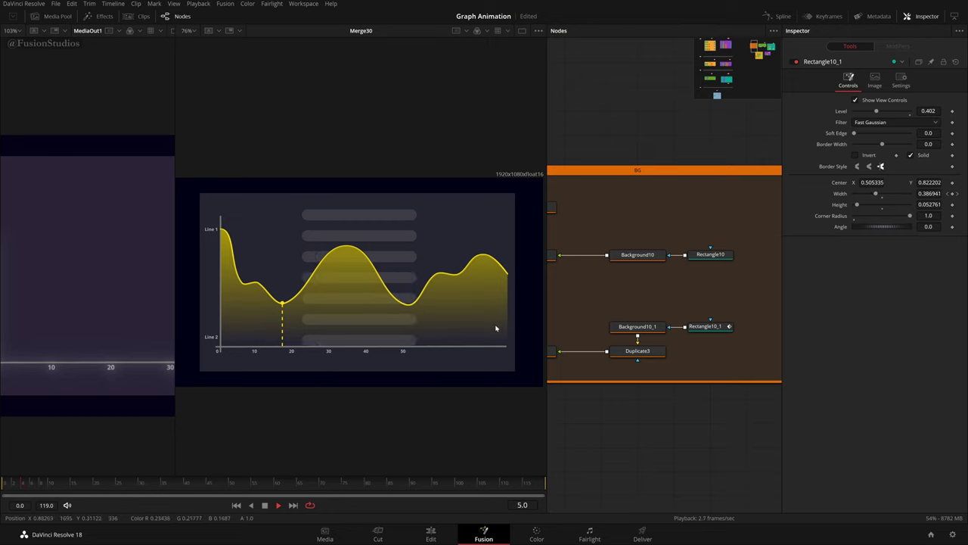
click(43, 484)
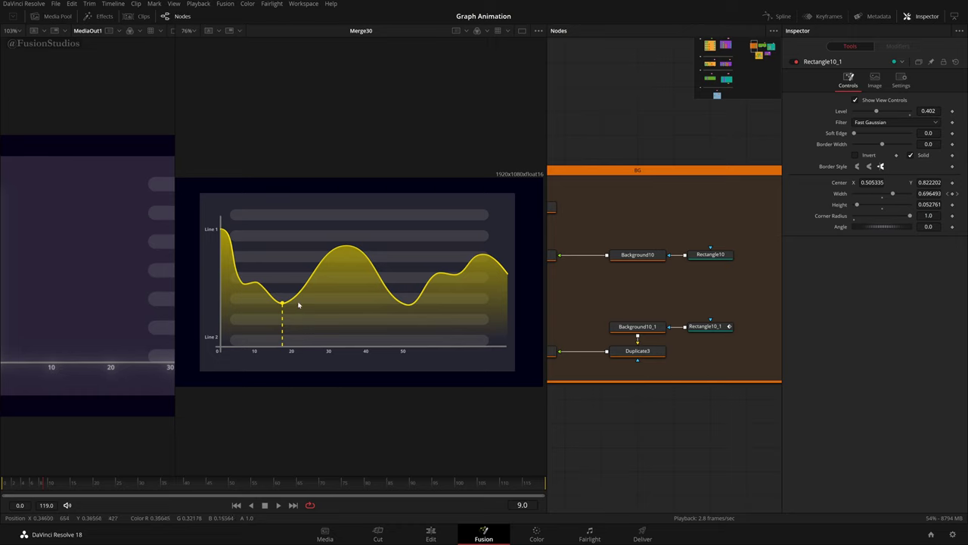
drag(269, 264, 292, 374)
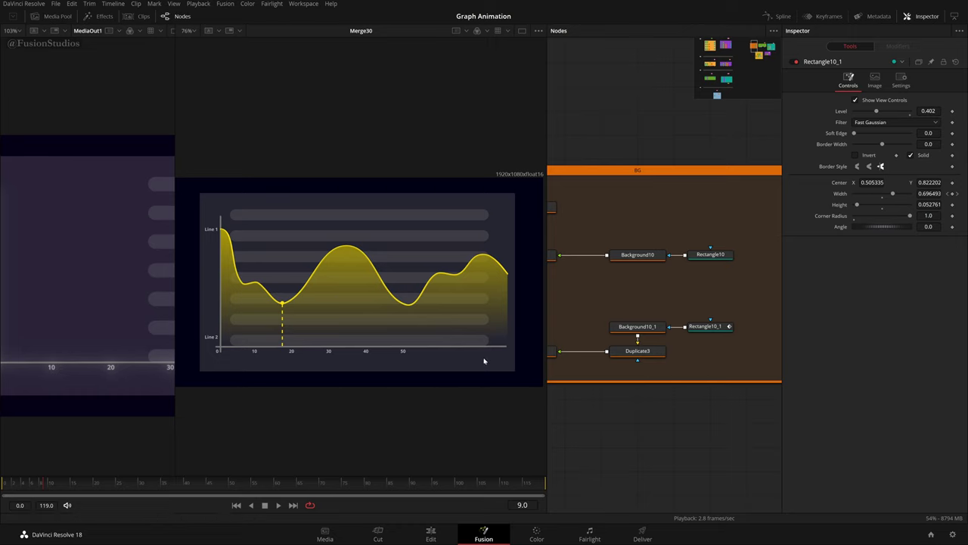
drag(492, 227, 498, 348)
drag(771, 348, 732, 355)
drag(37, 488, 3, 488)
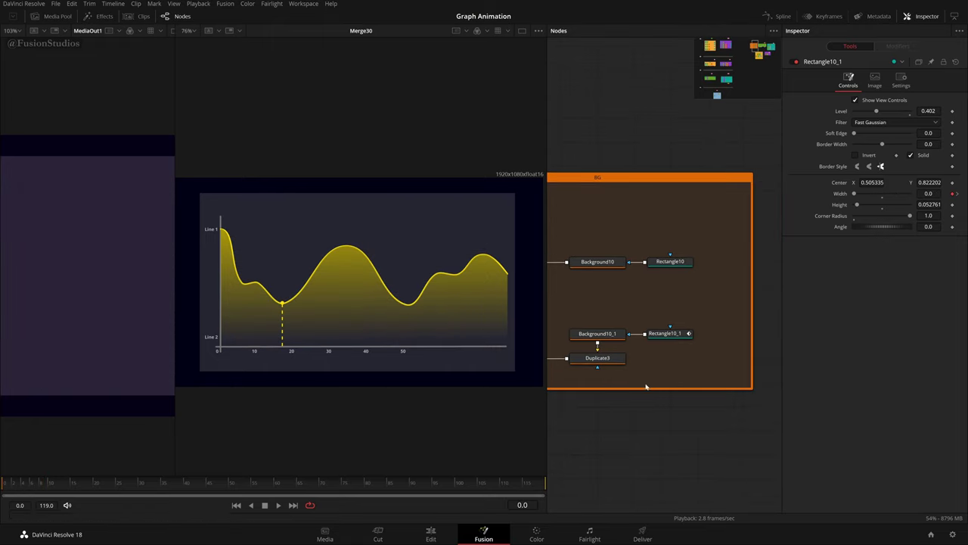
- Add a Rectangle mask to the Merge25 node at the YAXIS group and place it beneath that node
scroll(723, 407, down, 3)
scroll(711, 401, right, 4)
scroll(690, 354, up, 3)
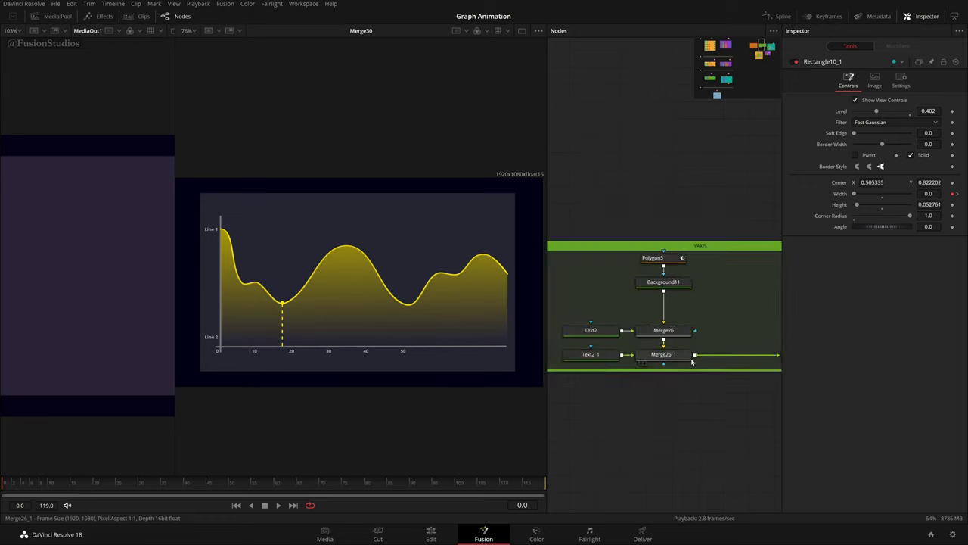
scroll(700, 417, right, 5)
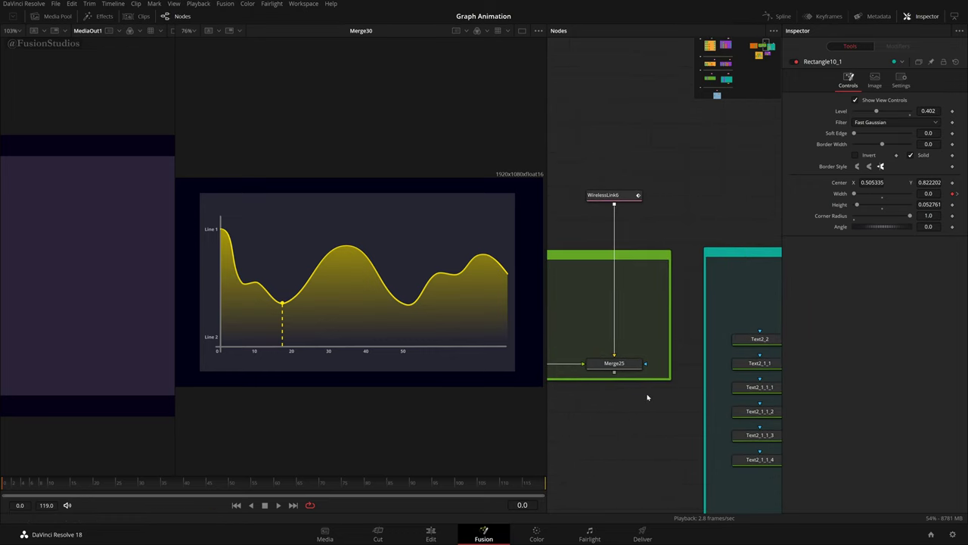
click(642, 364)
key(space)
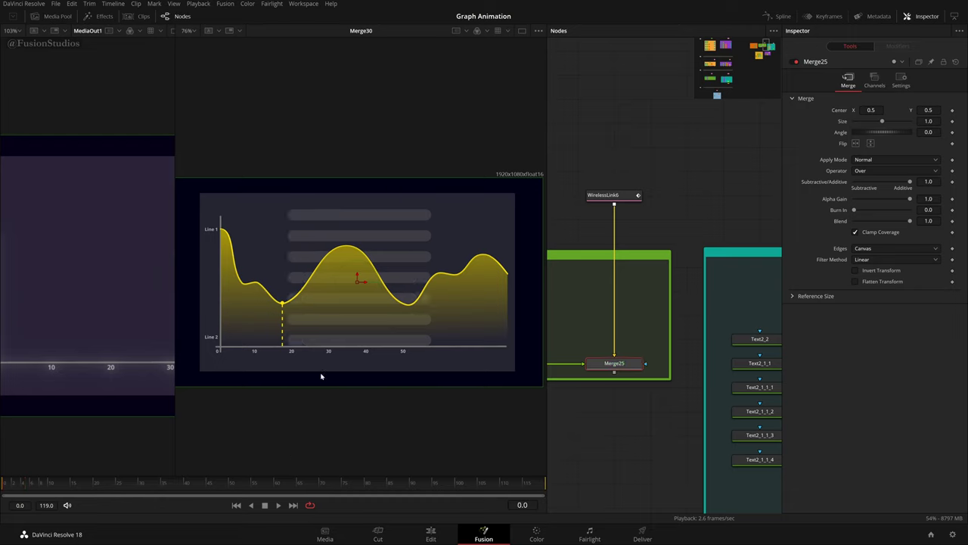
drag(227, 200, 201, 379)
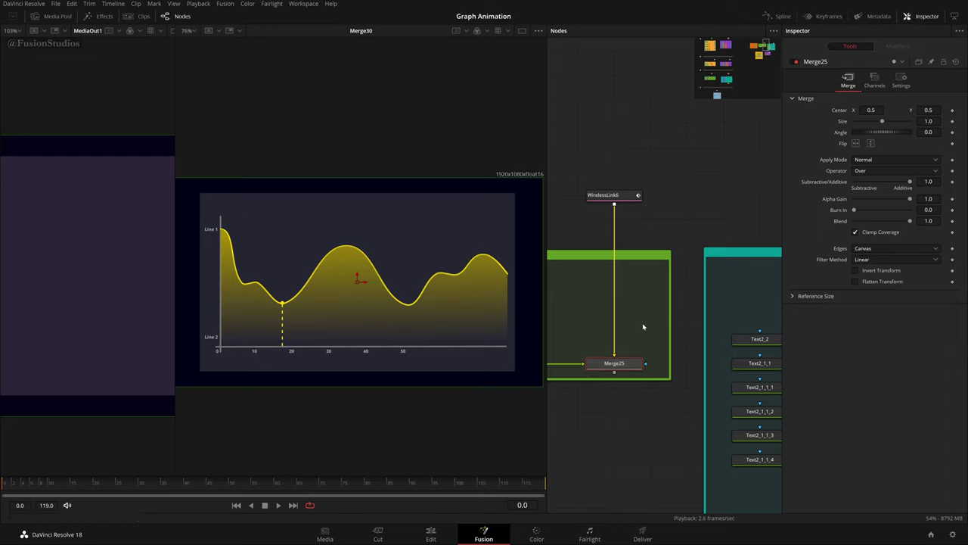
key(shift+space)
text(rct)
key(Return)
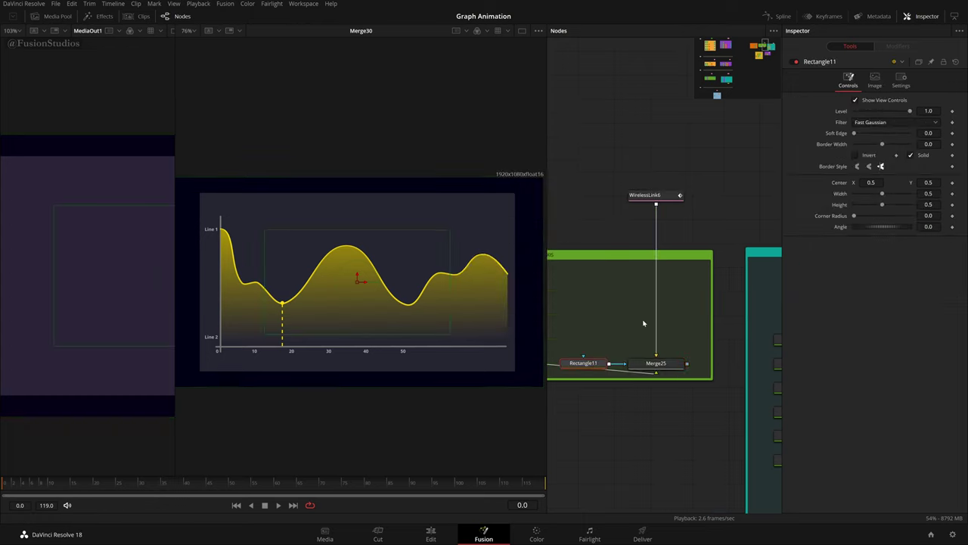
drag(581, 361, 680, 392)
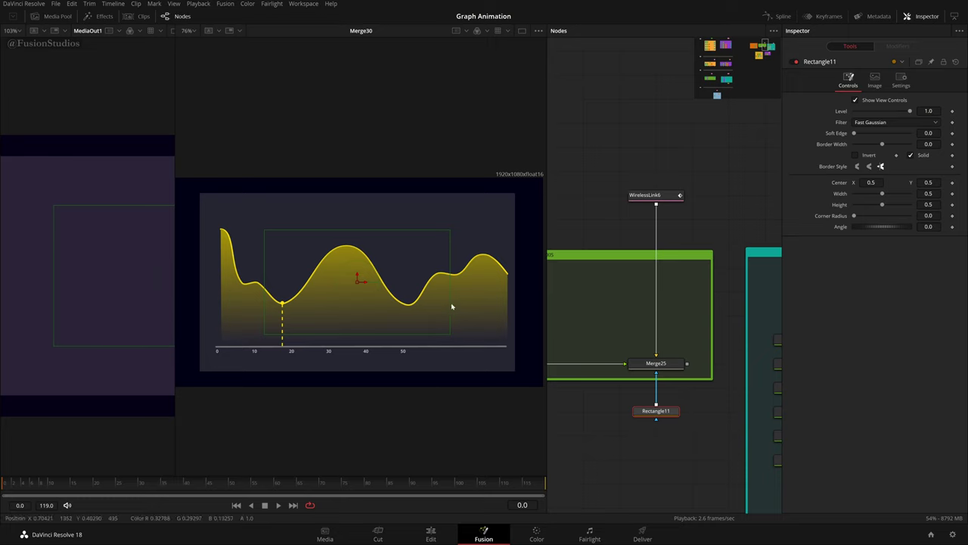
- Fit the mask around the y-axis line and its labels, about 0.096 wide and 0.698 high, centred at X 0.127, Y 0.492
drag(357, 281, 222, 279)
drag(229, 334, 225, 366)
drag(219, 279, 220, 280)
drag(251, 366, 253, 356)
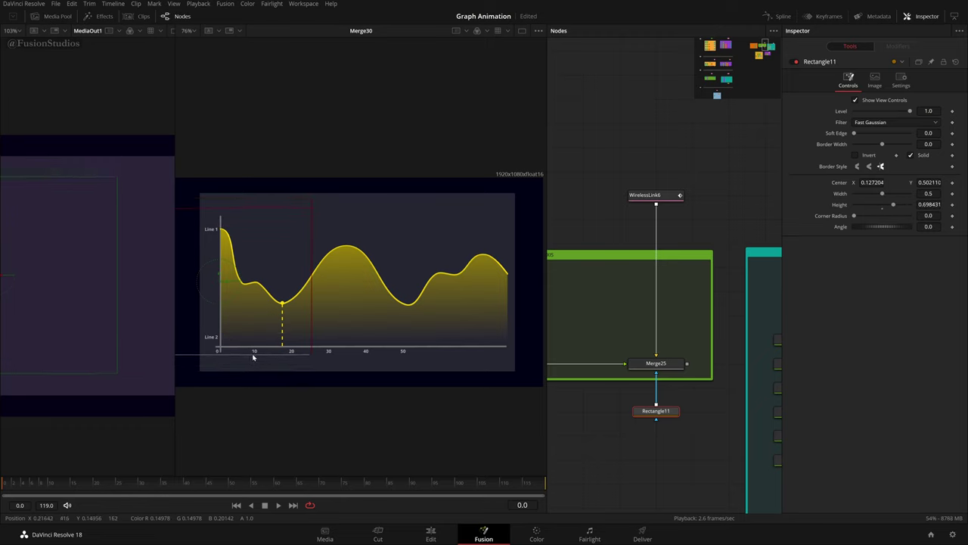
drag(219, 275, 220, 277)
drag(311, 292, 235, 297)
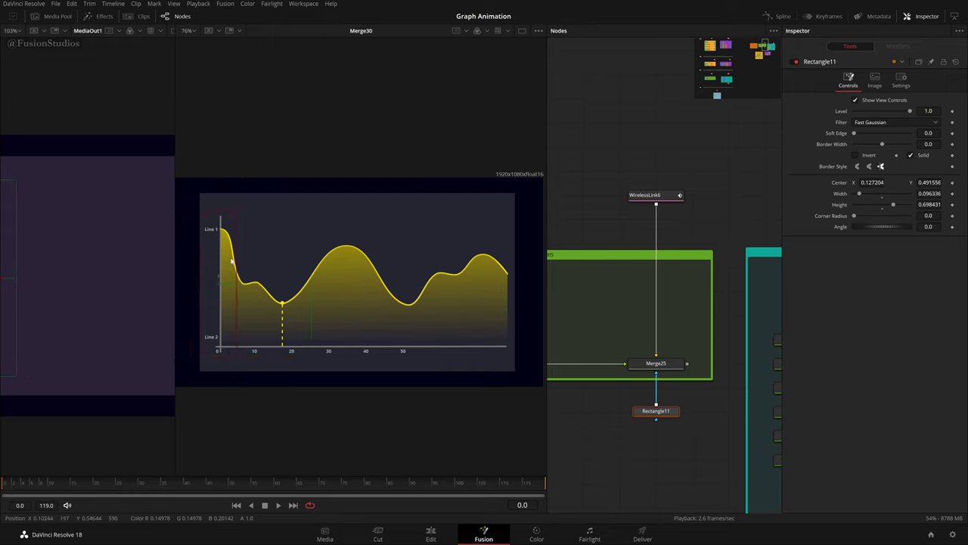
scroll(203, 244, up, 4)
scroll(344, 305, down, 2)
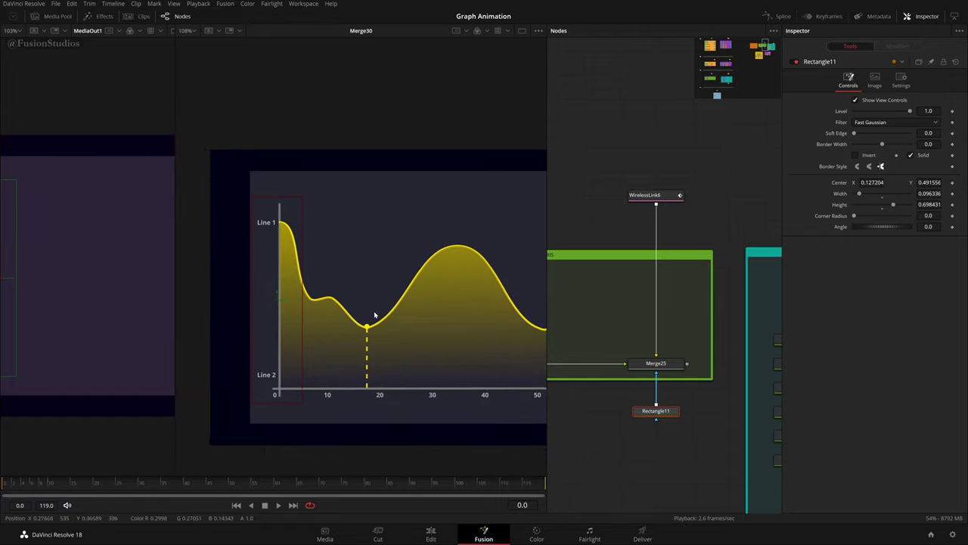
- Keyframe the y-axis mask's centre at frame 20, and at frame 0 move it below the graph to about Y -0.197
drag(45, 483, 96, 485)
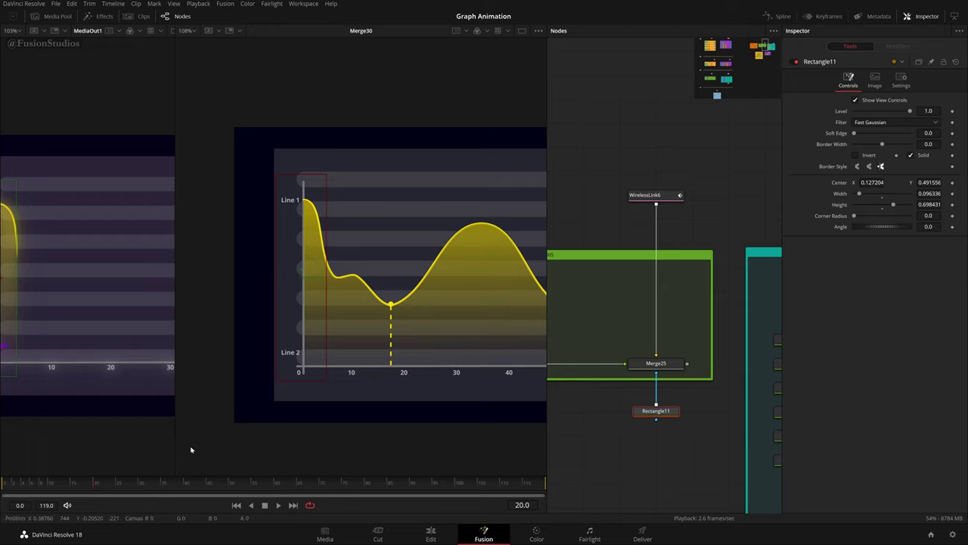
click(953, 183)
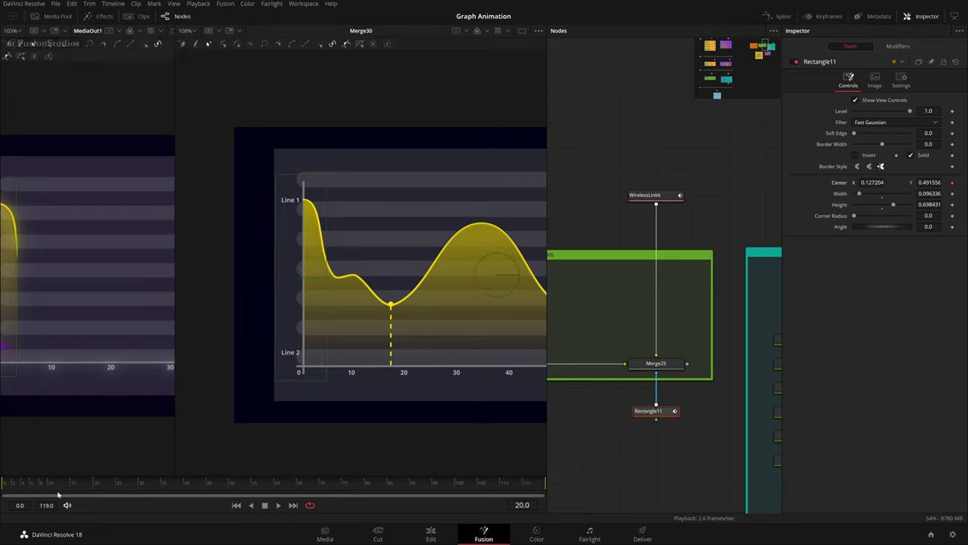
drag(76, 490, 2, 488)
drag(301, 271, 320, 471)
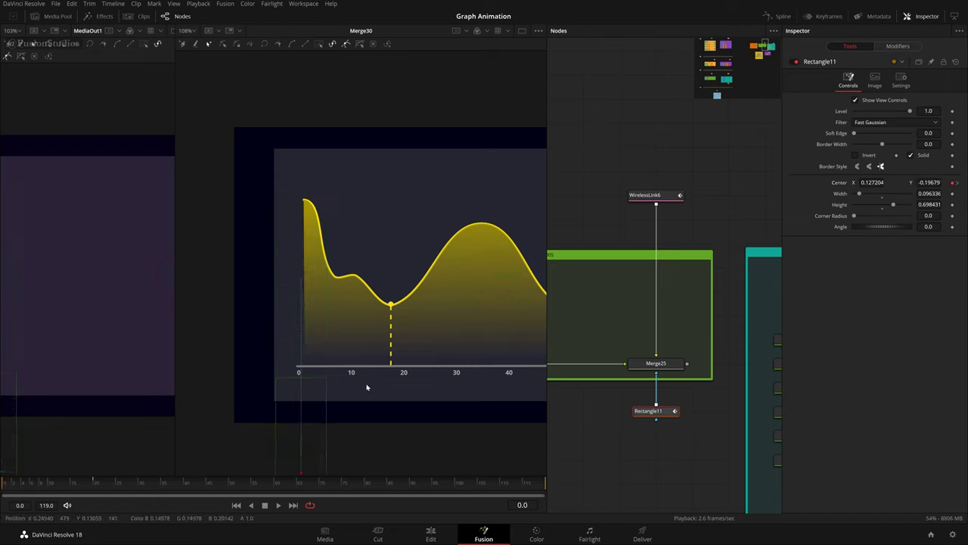
- Add a Rectangle mask to the Merge25_1 node in the XAXIS group and place it beneath that node
scroll(698, 443, down, 2)
drag(701, 446, 601, 370)
drag(727, 348, 644, 351)
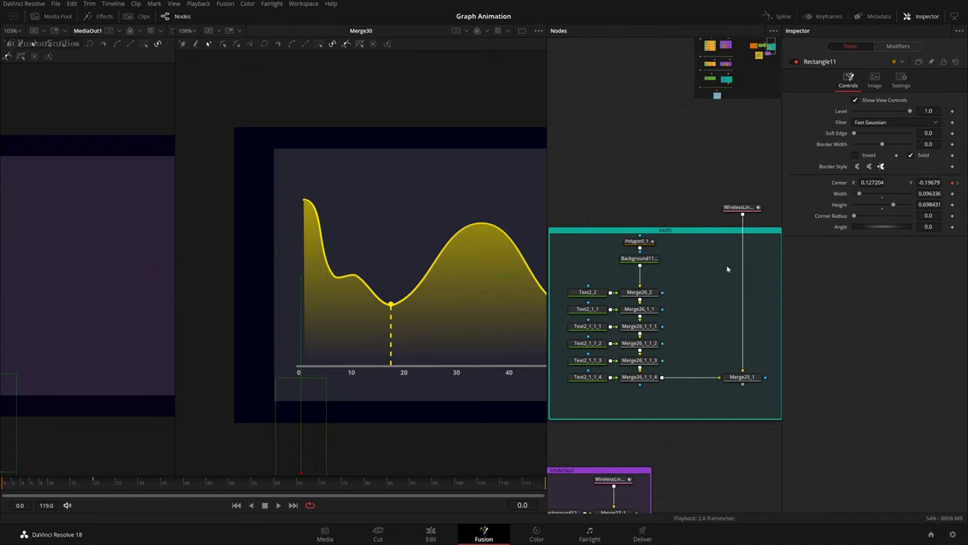
drag(721, 380, 620, 339)
scroll(649, 346, up, 2)
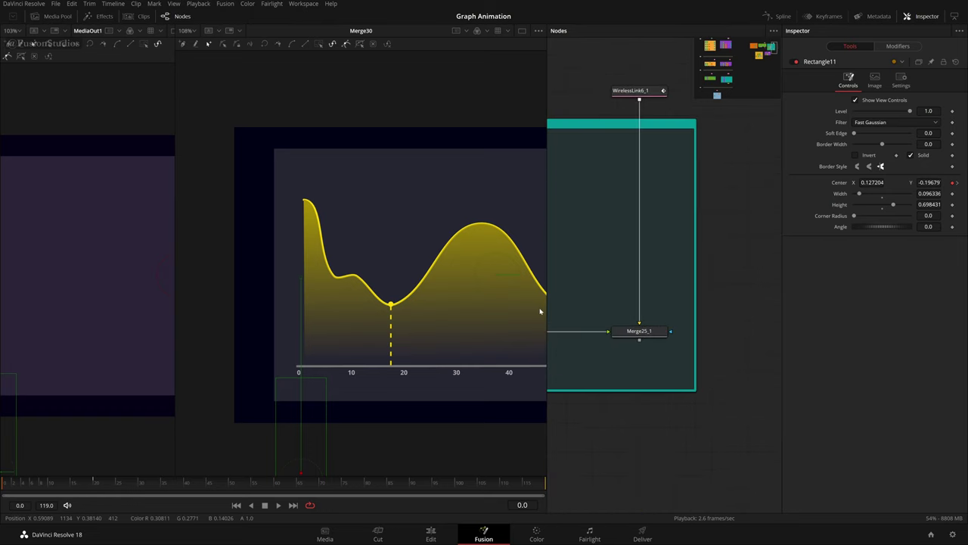
click(638, 332)
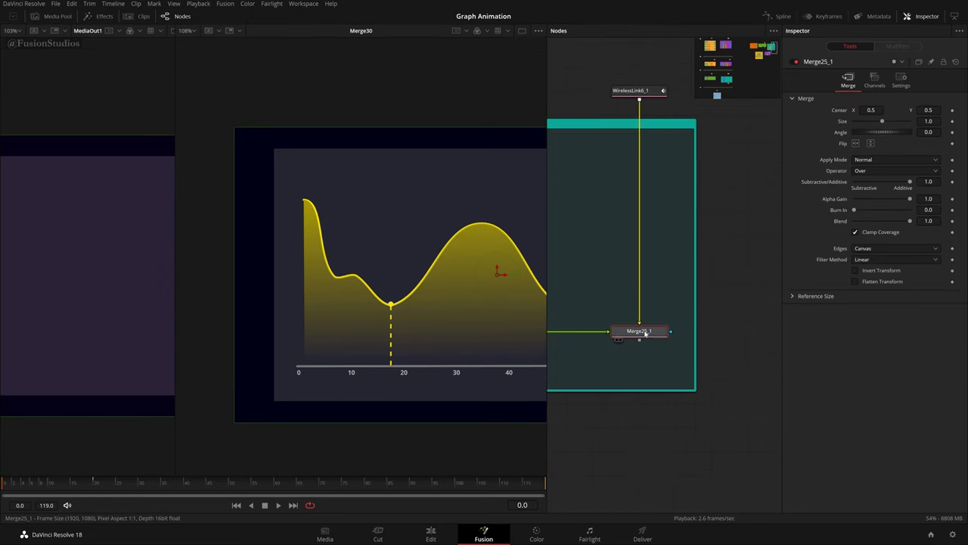
drag(695, 348, 667, 346)
key(shift+space)
text(rct)
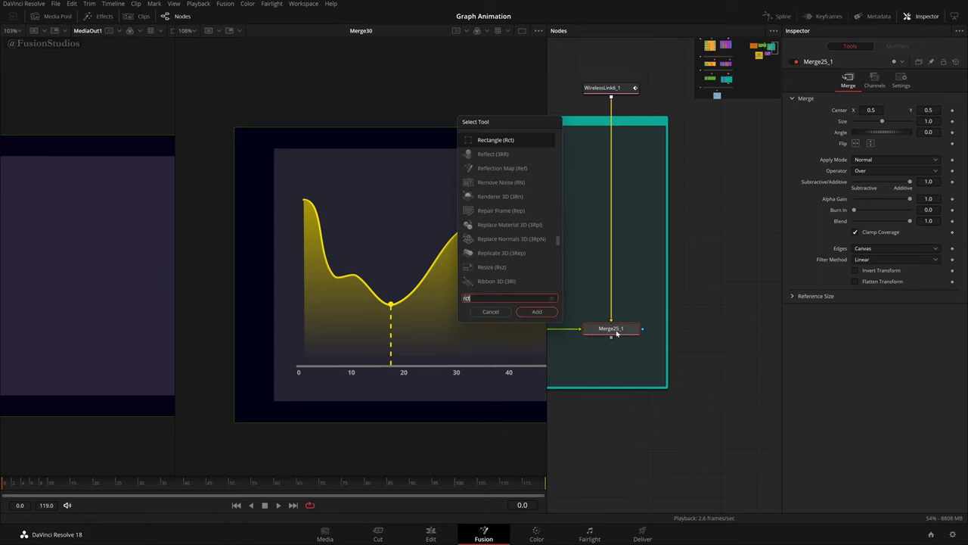
key(Return)
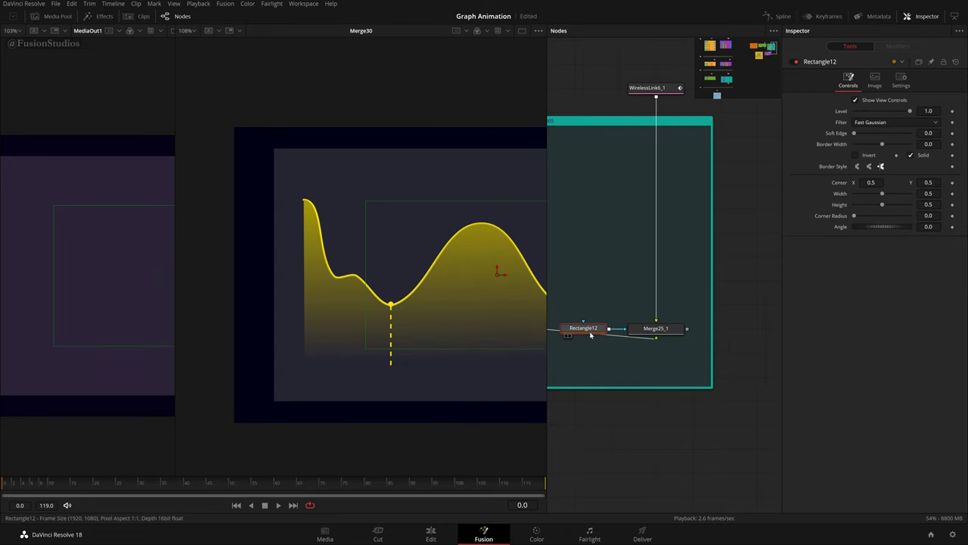
drag(580, 327, 656, 349)
- Move the x-axis mask down over the axis line, centred at about X 0.436, Y 0.189
drag(468, 305, 398, 252)
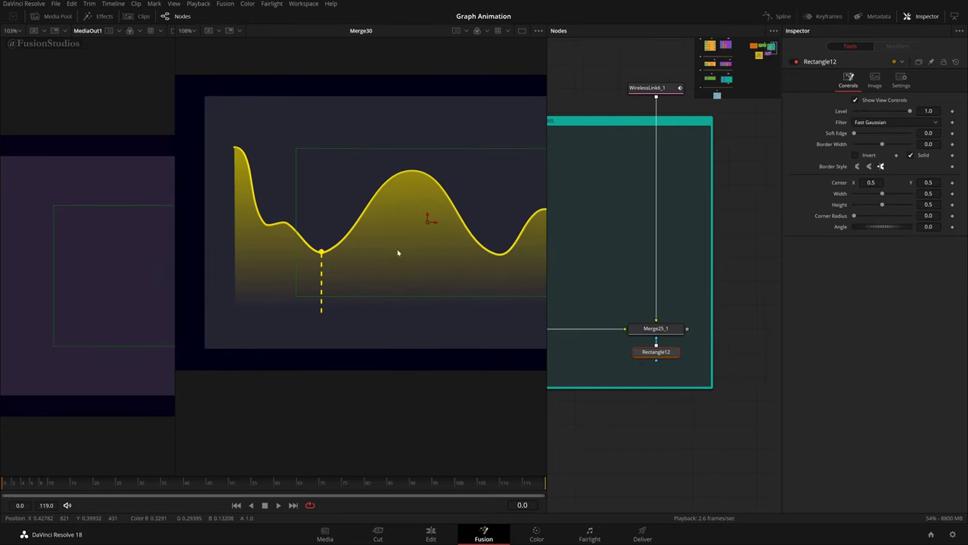
drag(427, 222, 385, 295)
drag(386, 313, 395, 317)
scroll(422, 346, down, 2)
drag(516, 341, 455, 344)
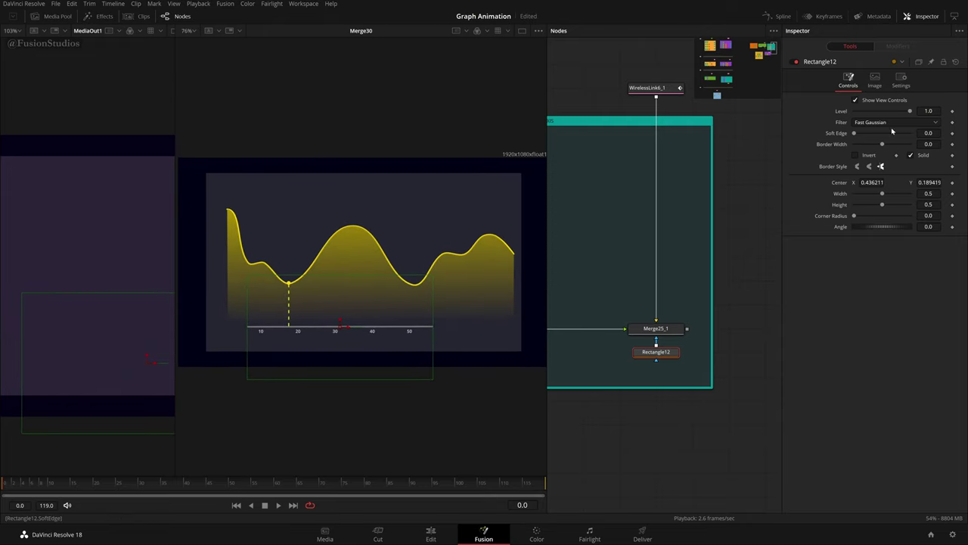
- Try a soft edge of about 0.039 on the x-axis mask, shift it over the axis start, and reset the soft edge to 0
drag(854, 133, 868, 162)
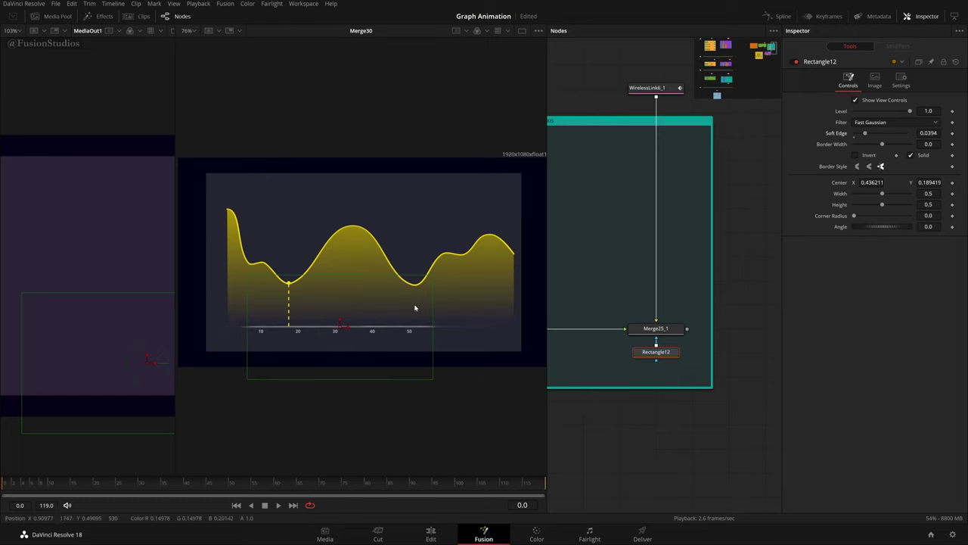
drag(351, 331, 321, 331)
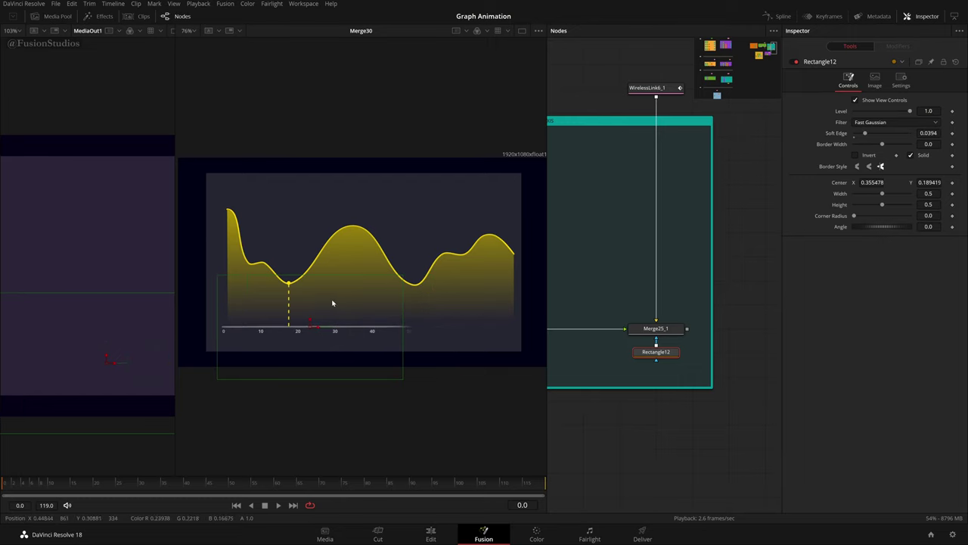
scroll(354, 321, up, 3)
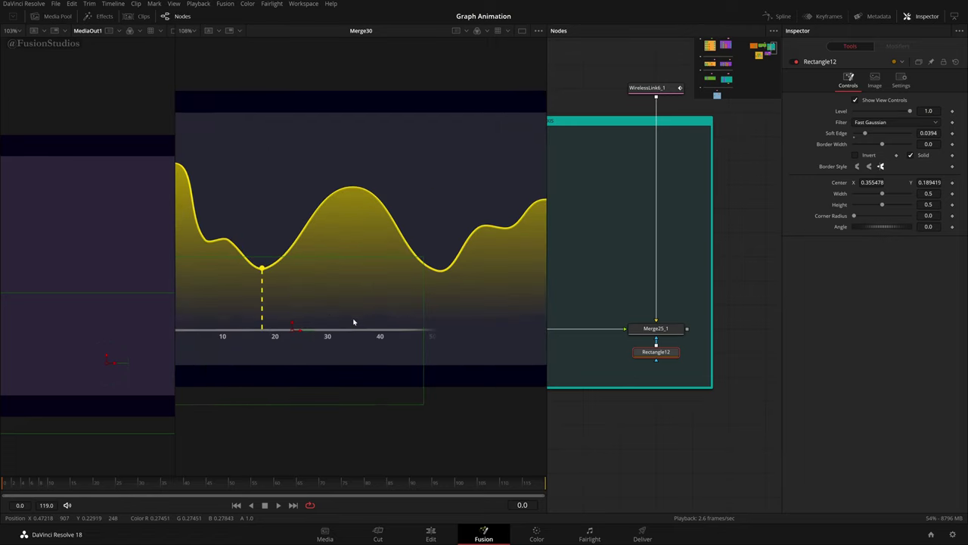
click(855, 138)
scroll(428, 348, down, 3)
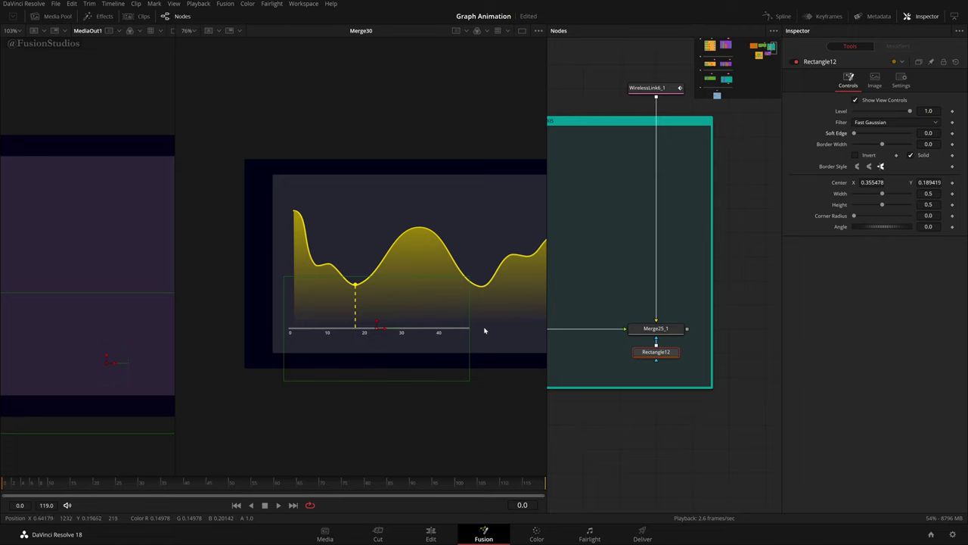
- Resize the x-axis mask to about 0.804 wide and 0.12 high, centred at X 0.509, and save the project
drag(470, 342, 409, 352)
drag(329, 335, 390, 336)
drag(507, 337, 532, 341)
drag(484, 387, 486, 348)
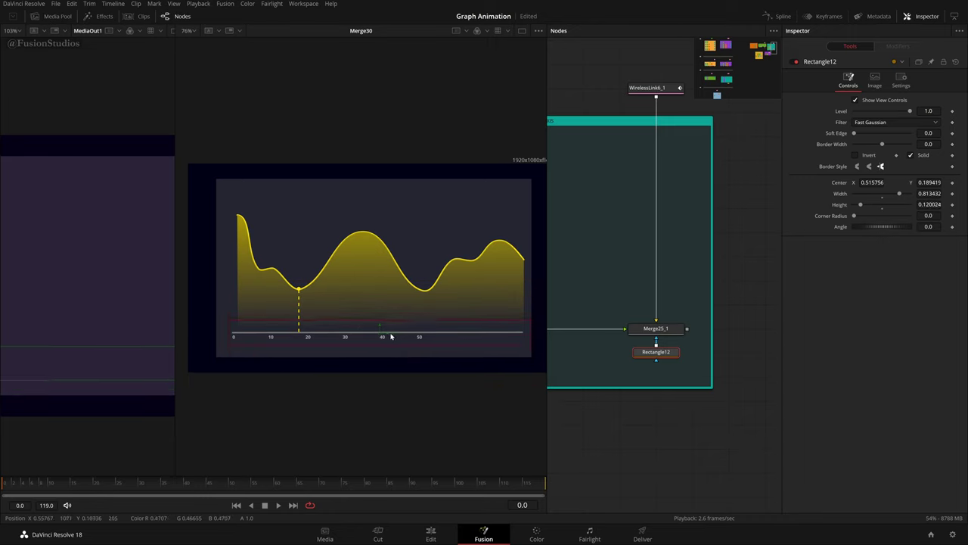
drag(391, 336, 387, 336)
drag(226, 334, 229, 333)
key(ctrl+s)
- Keyframe the x-axis mask's centre at frame 22, and at frame 6 move it off the graph to about X -0.354
drag(94, 478, 100, 484)
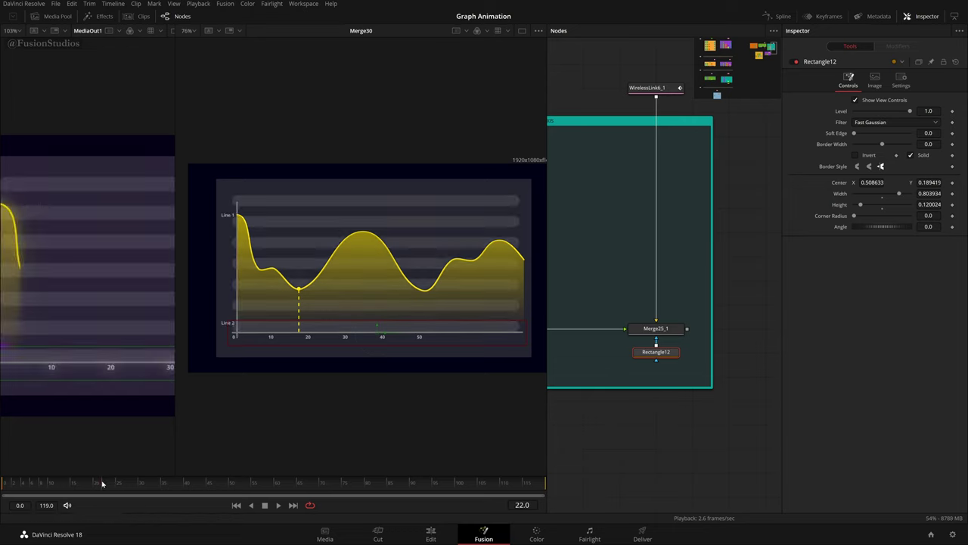
click(952, 183)
drag(87, 482, 32, 492)
drag(874, 183, 581, 373)
click(581, 373)
- Turn on Auto Proxy for playback and switch to a single viewer fitted to the Merge30 image
right_click(385, 507)
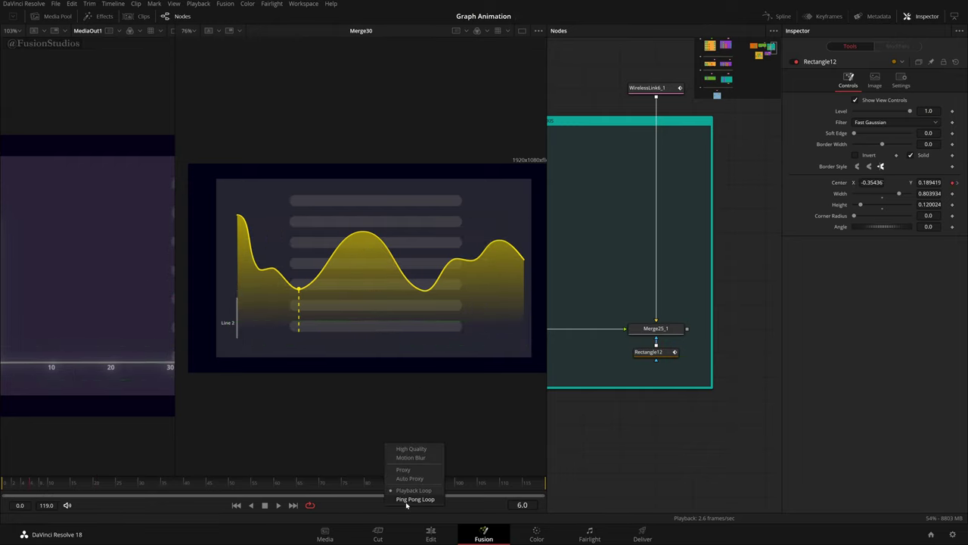
click(416, 479)
scroll(624, 429, down, 4)
click(522, 30)
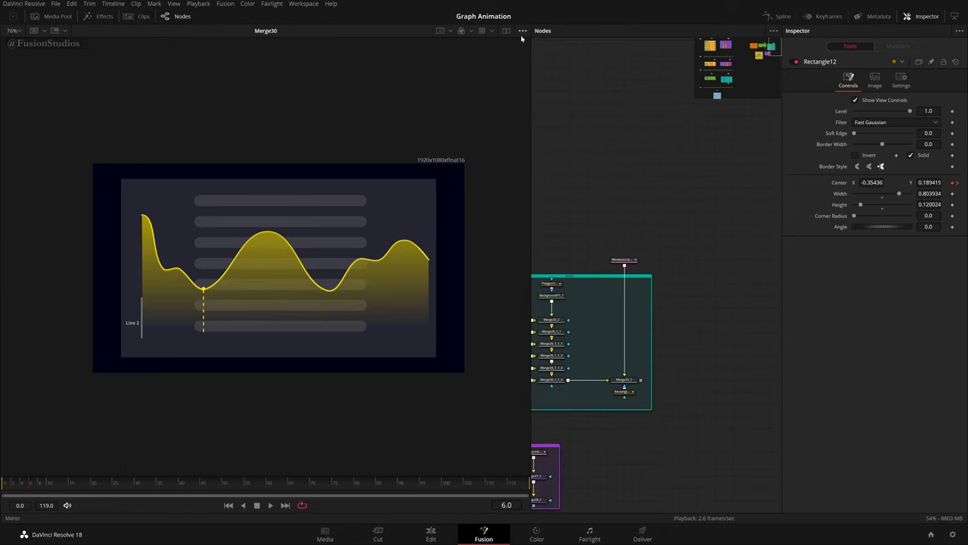
key(ctrl+f)
key(ctrl+f)
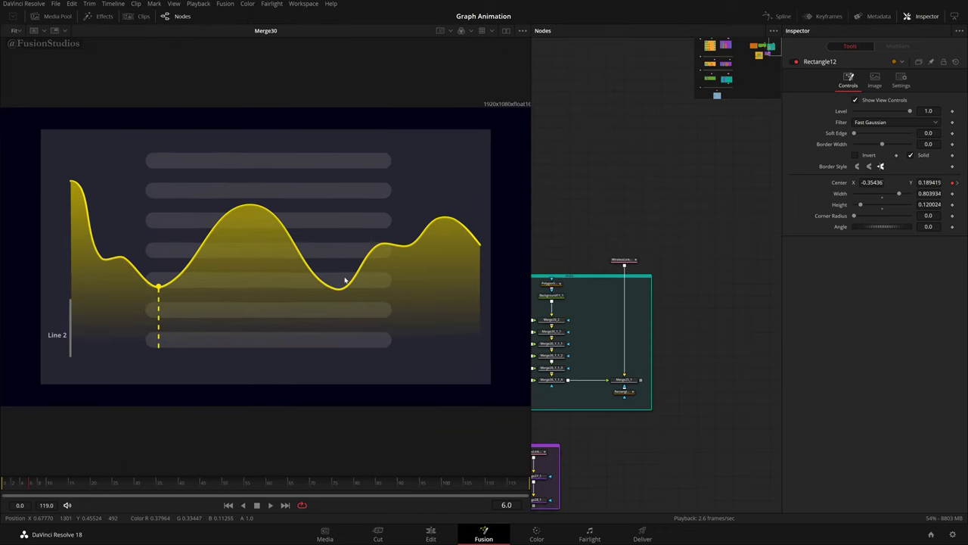
- Look over the playback quality options and preview the masked graph animation from its first frame
scroll(346, 279, down, 1)
right_click(338, 504)
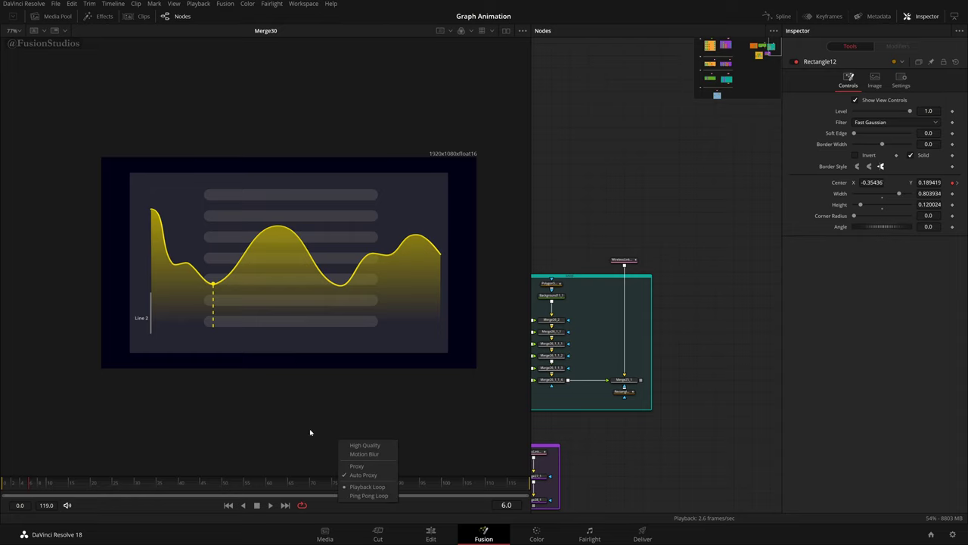
click(315, 379)
scroll(292, 345, up, 2)
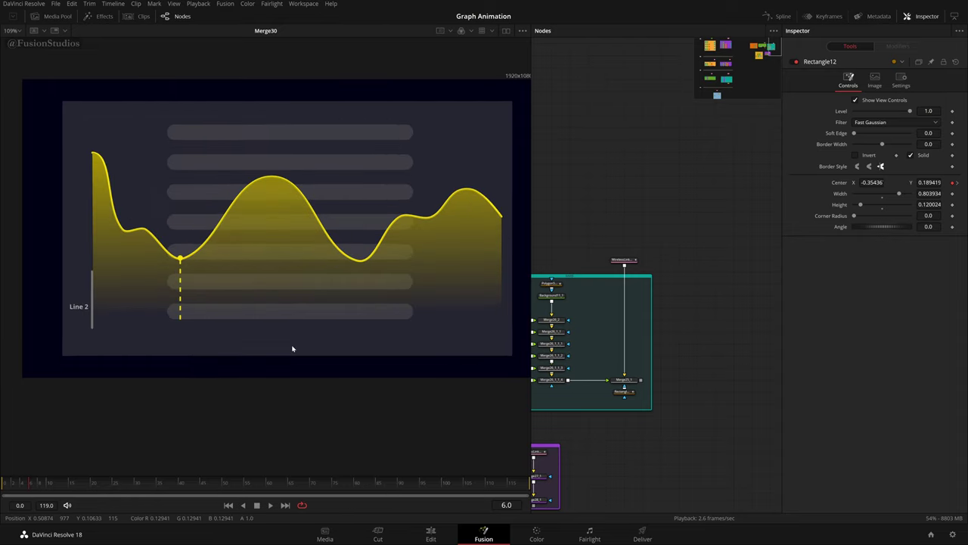
right_click(400, 507)
right_click(368, 506)
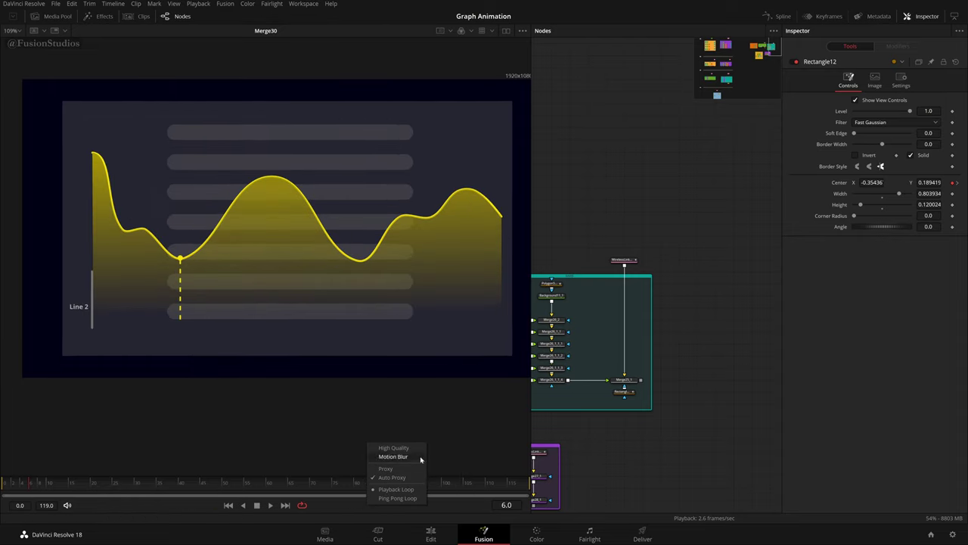
click(577, 450)
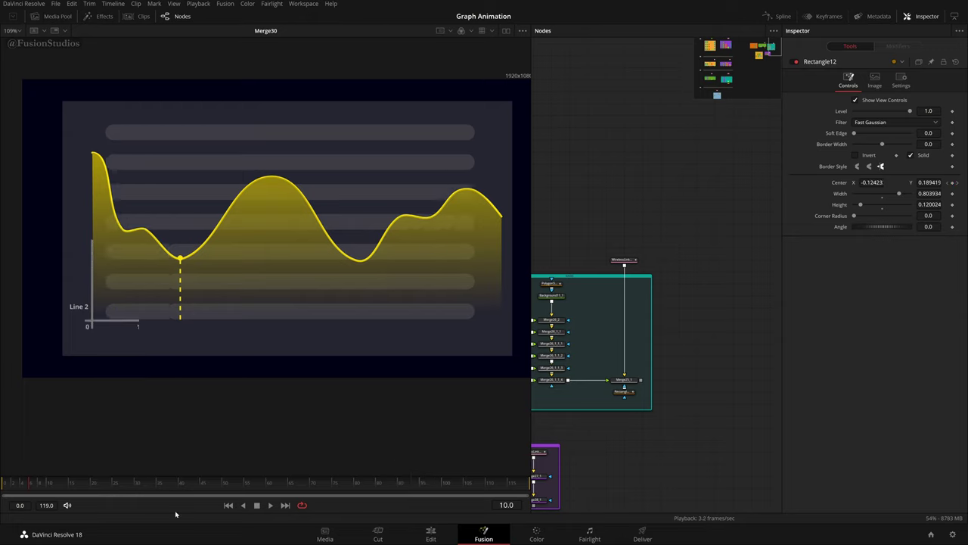
click(228, 504)
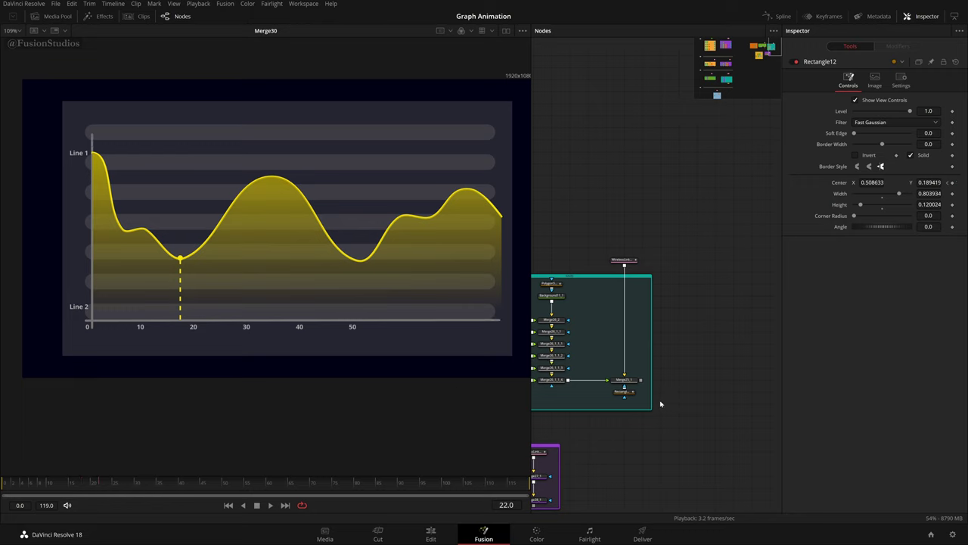
- Add a Rectangle mask to the Merge30 node in the Underlay1 group
scroll(660, 404, down, 5)
drag(638, 423, 674, 388)
scroll(676, 383, up, 4)
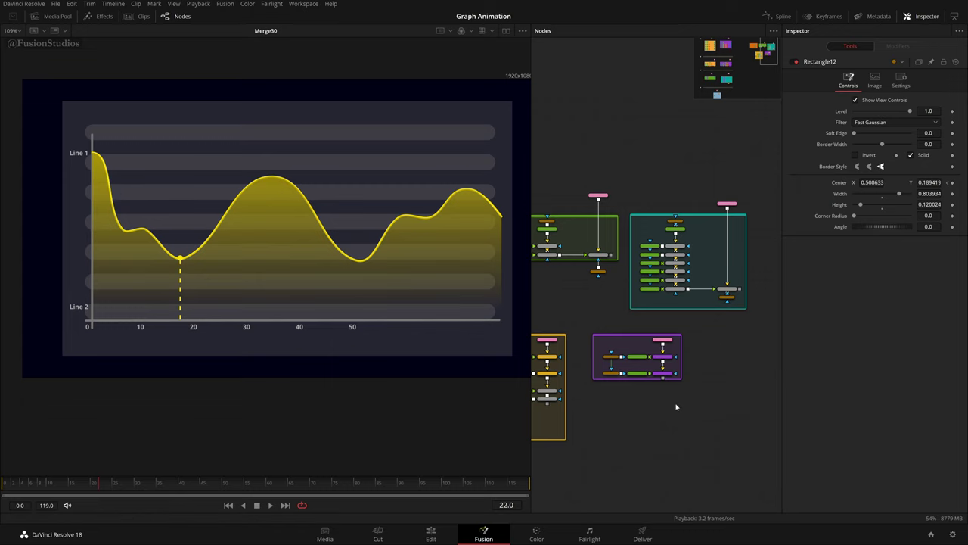
scroll(676, 405, up, 4)
drag(556, 363, 662, 329)
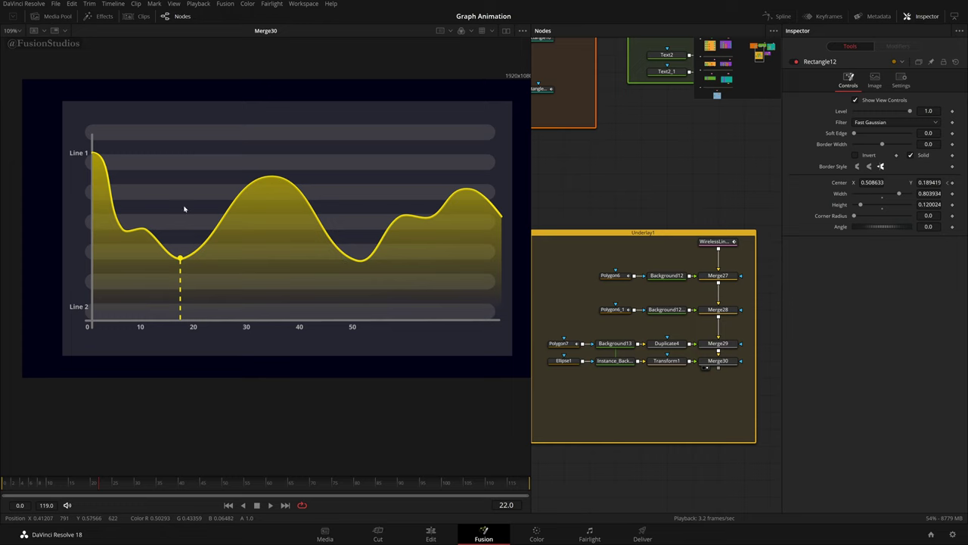
click(715, 361)
key(shift+space)
text(rct)
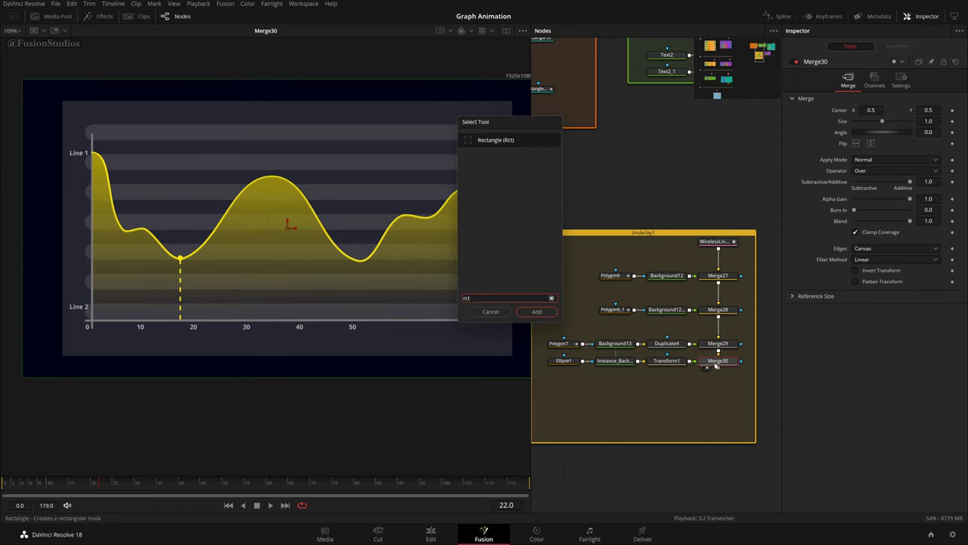
key(Return)
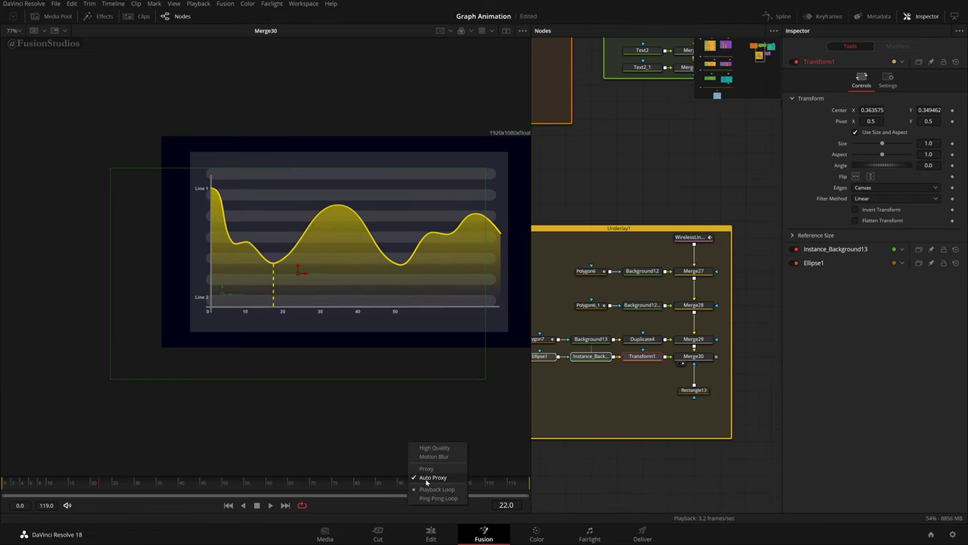
- Try the new rectangle mask at different positions over the graph, first on Merge30 and then on Merge29
drag(300, 275, 308, 258)
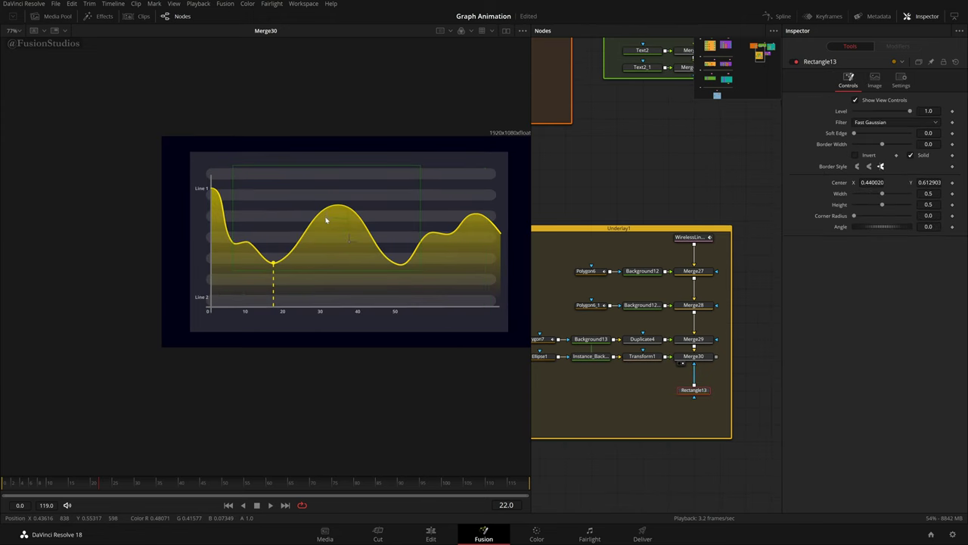
drag(327, 219, 328, 226)
drag(329, 226, 312, 281)
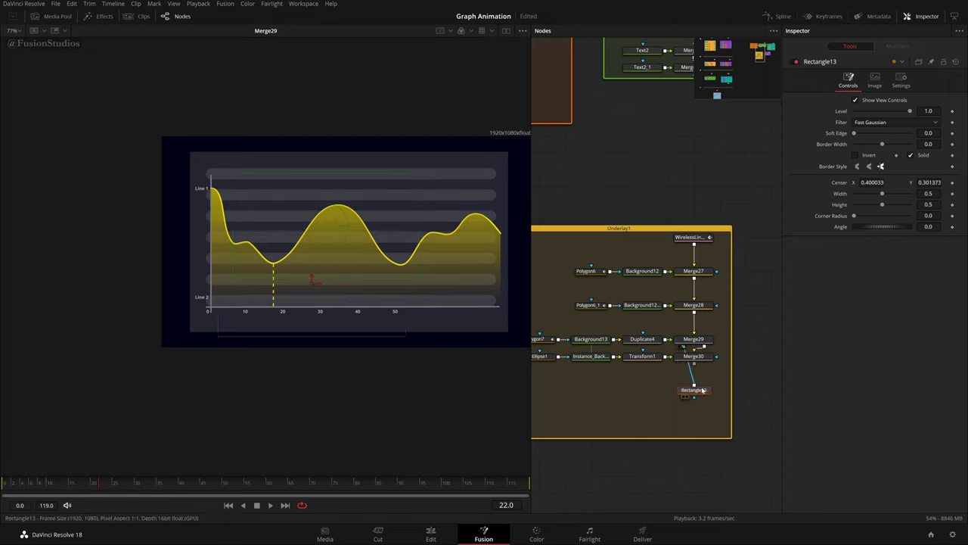
drag(694, 390, 748, 334)
drag(310, 287, 350, 249)
key(1)
- Connect the rectangle mask to Merge28 and Merge27, shift it to about X 0.297, Y 0.460, and view Merge30
drag(726, 338, 717, 305)
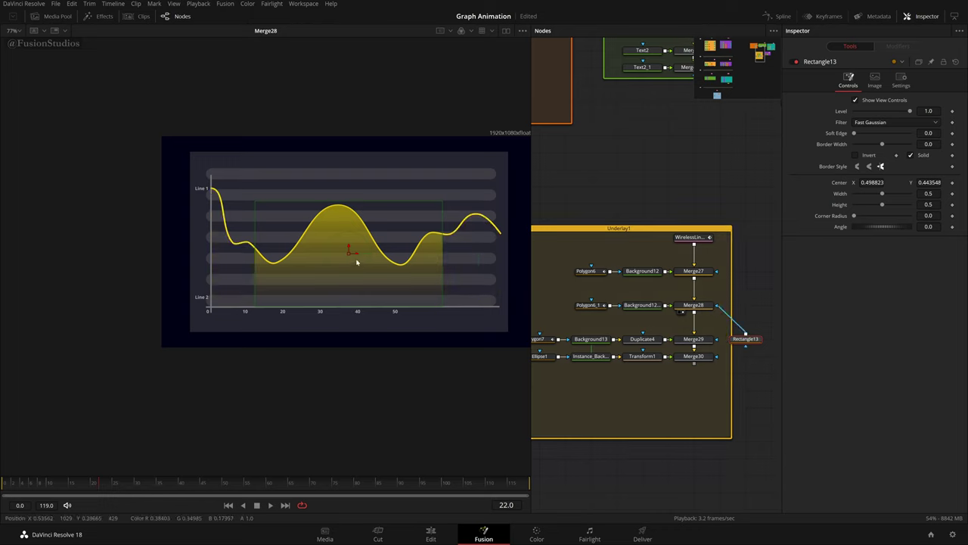
mouse_move(358, 255)
mouse_down()
mouse_move(443, 260)
mouse_move(259, 260)
mouse_move(400, 267)
mouse_move(367, 265)
mouse_up()
drag(750, 300, 670, 300)
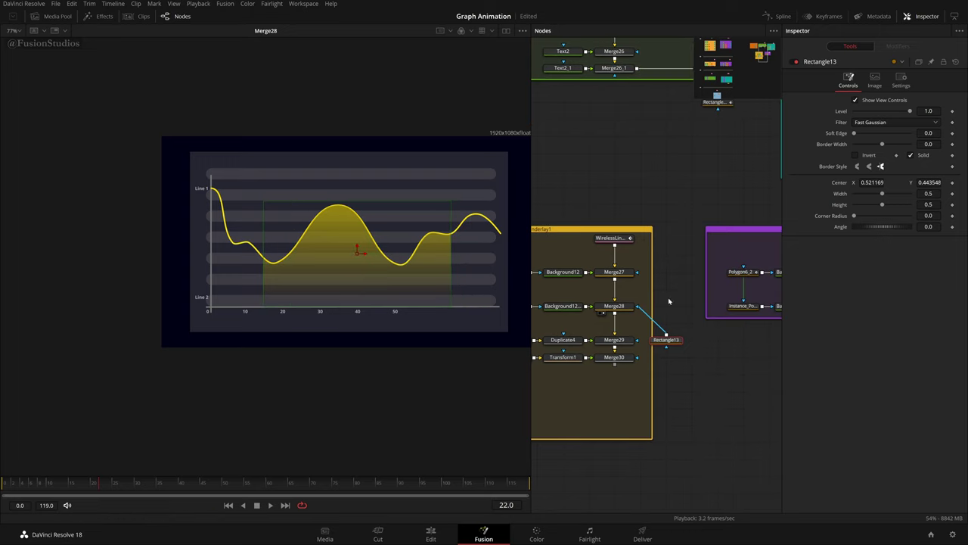
drag(663, 342, 637, 271)
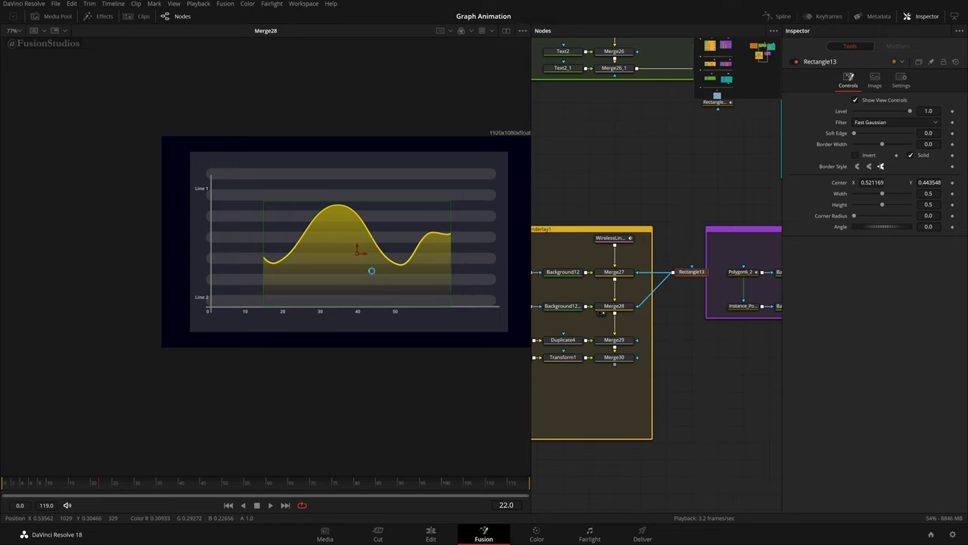
drag(357, 257, 275, 250)
click(603, 364)
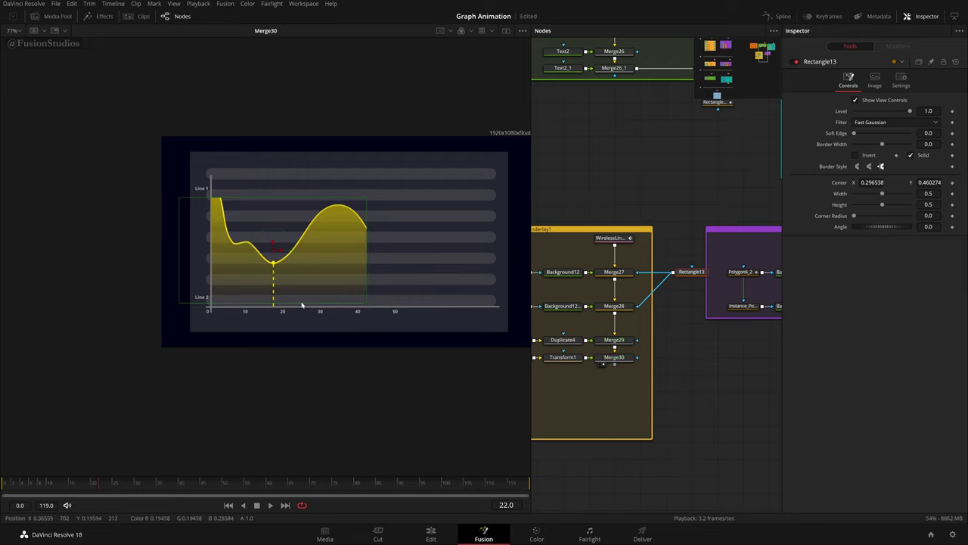
- Resize the line graph's mask to about 0.794 wide and 0.697 high, centred at about X 0.516, Y 0.481
drag(299, 304, 299, 314)
drag(276, 250, 276, 245)
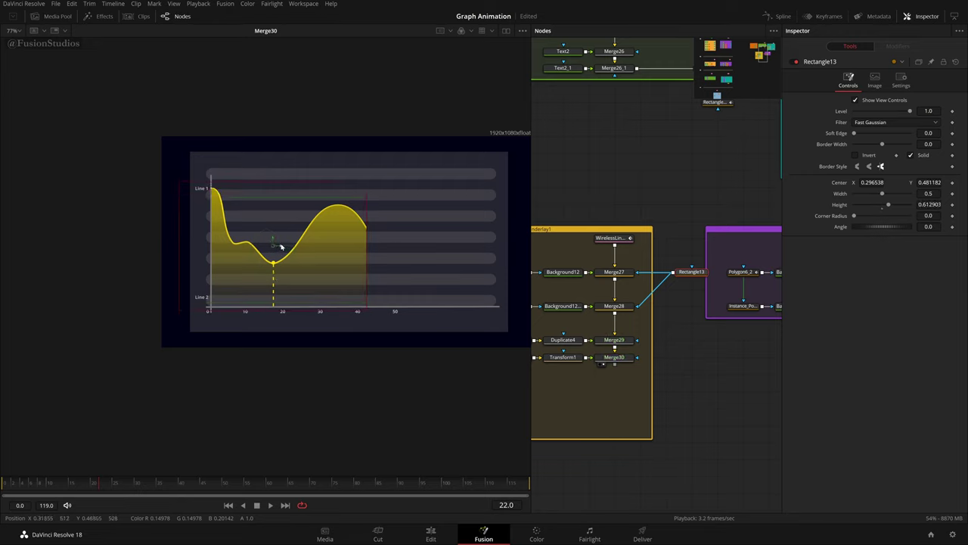
drag(281, 248, 352, 255)
drag(439, 270, 505, 272)
drag(502, 308, 508, 320)
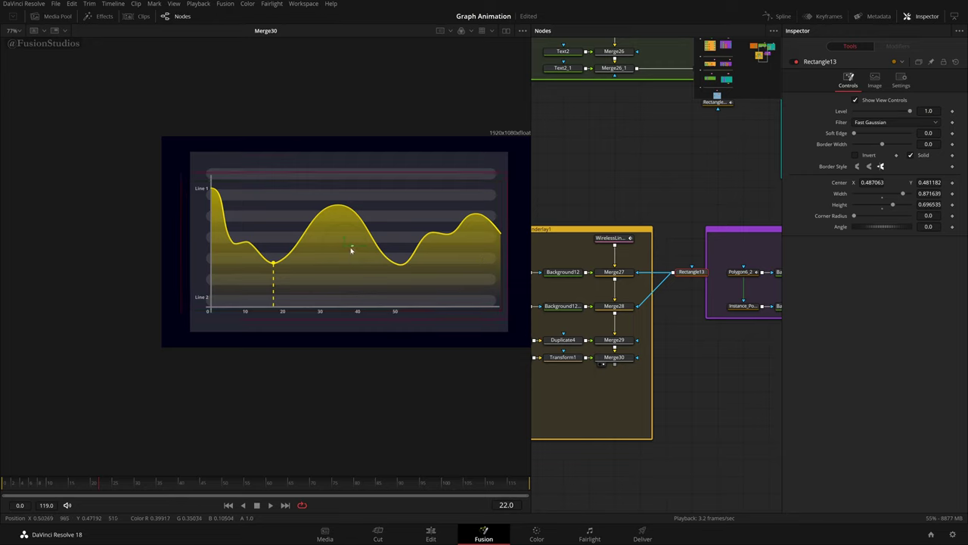
drag(352, 249, 359, 248)
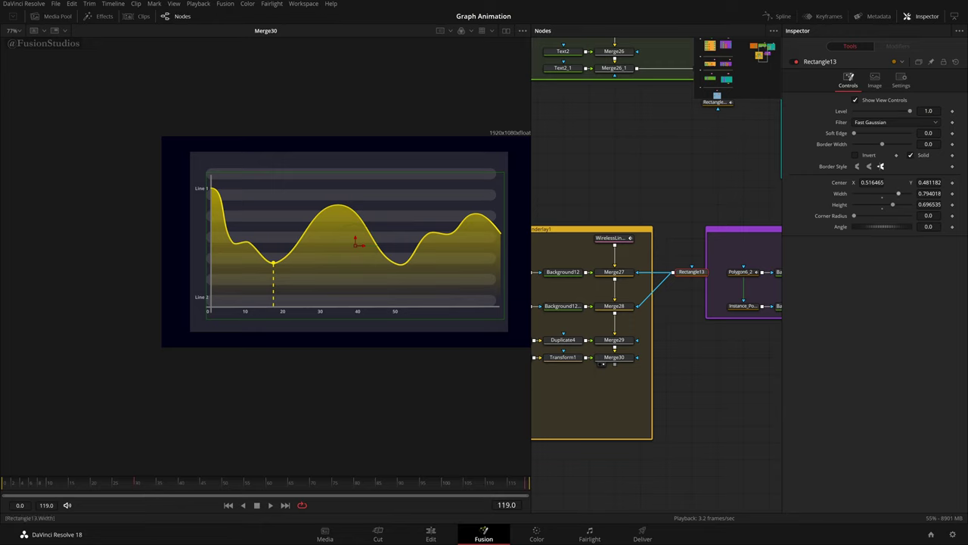
- Keyframe the graph mask's centre at frame 119, move it off the graph to about X -0.279 at frame 0, and save the project
click(953, 194)
click(952, 183)
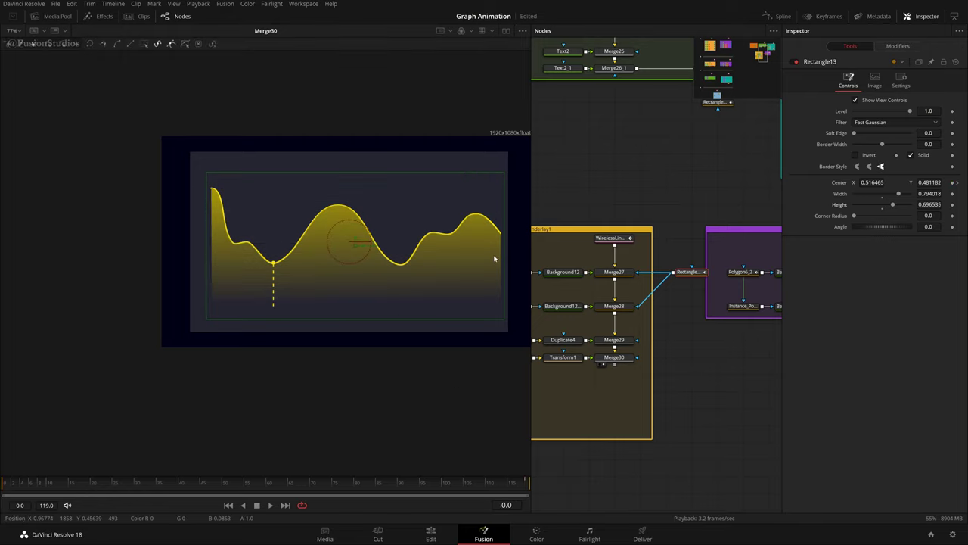
drag(364, 249, 61, 265)
key(ctrl+s)
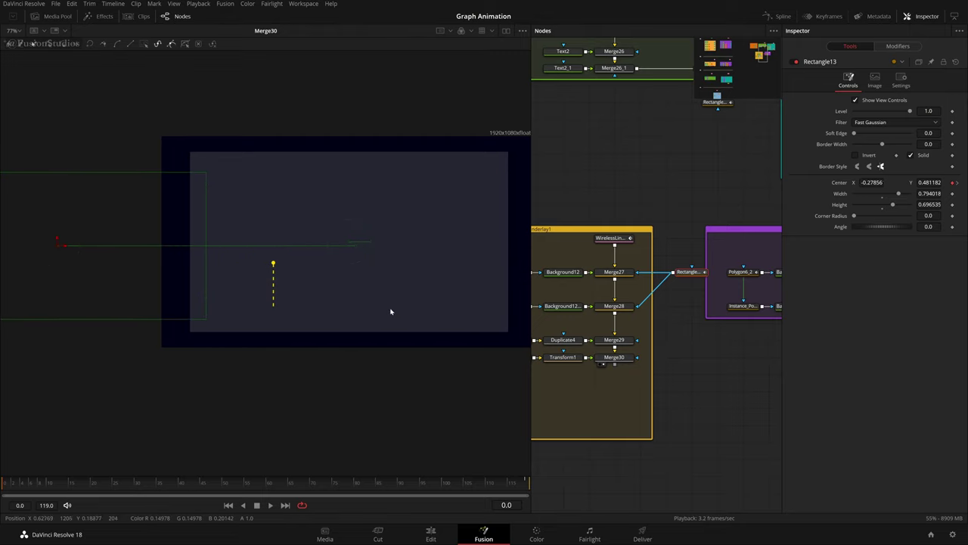
- Paste a copy of the animated rectangle mask as the mask for Merge29
drag(666, 318, 678, 317)
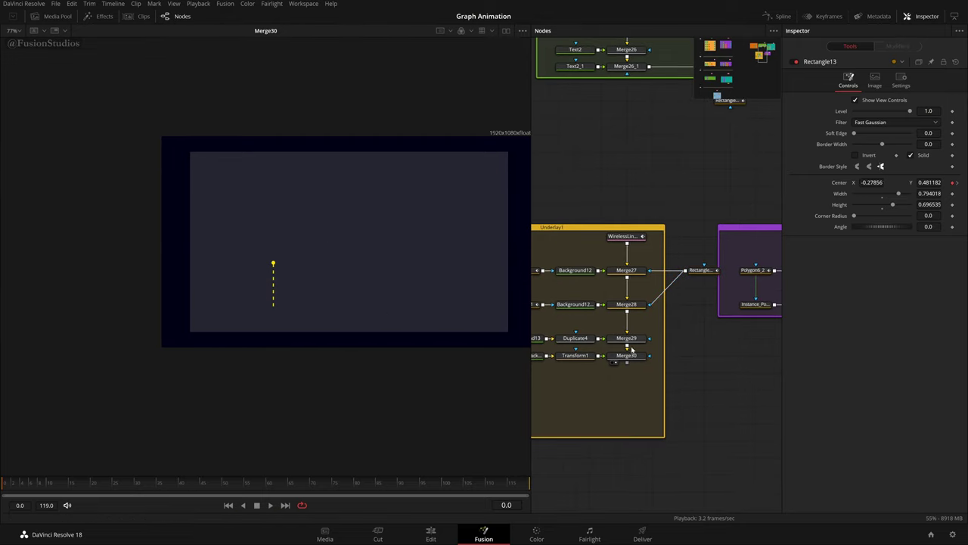
click(685, 326)
click(694, 342)
key(ctrl+v)
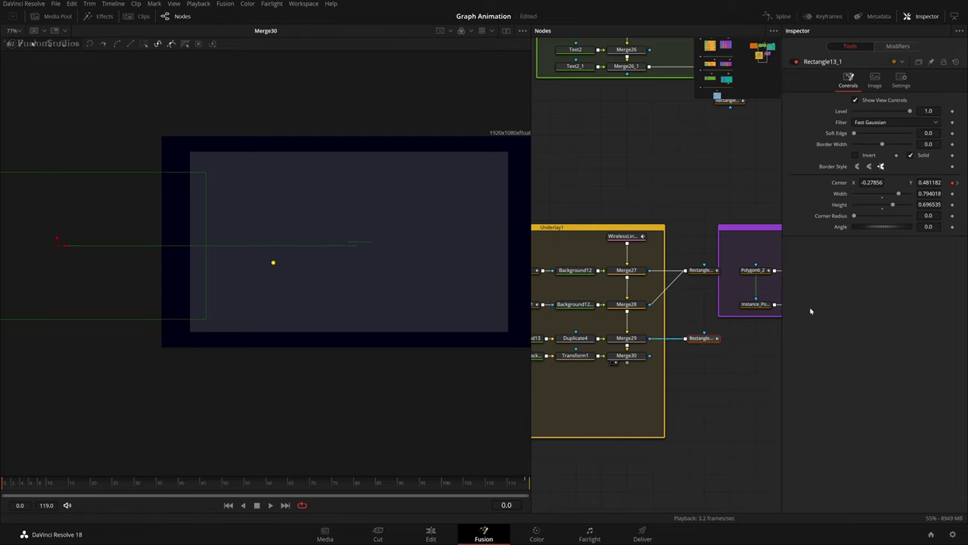
- Open the Spline editor for the copied mask and display its centre displacement curve
right_click(704, 339)
click(747, 247)
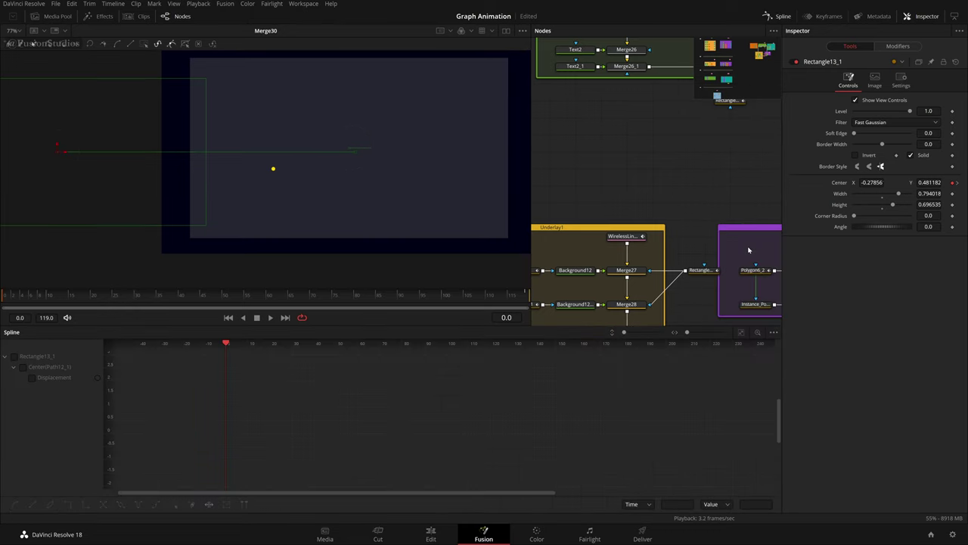
click(773, 333)
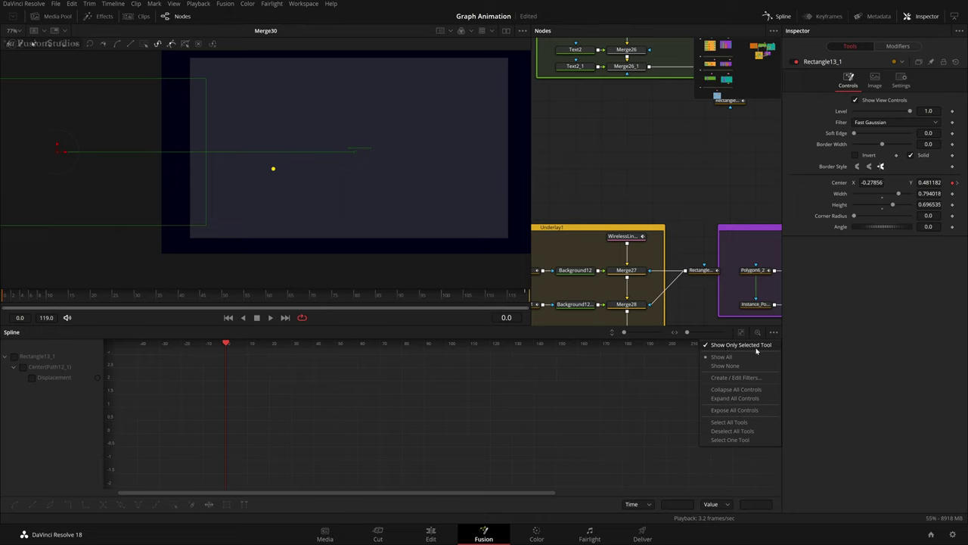
click(795, 351)
scroll(673, 282, down, 4)
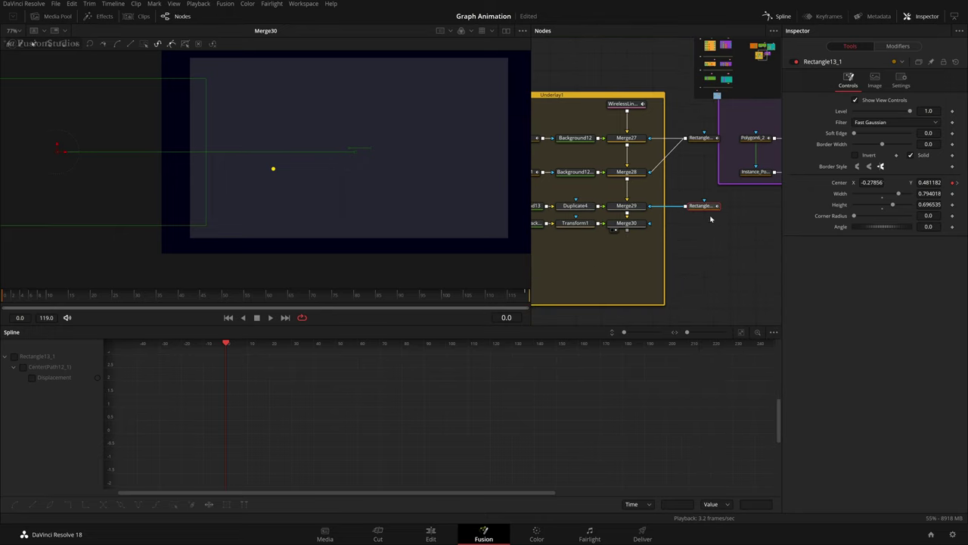
click(15, 356)
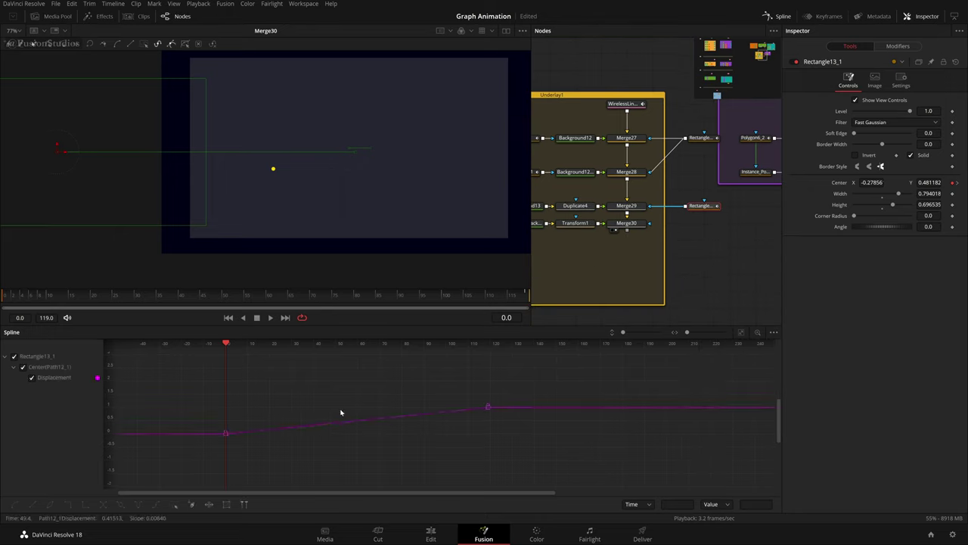
- Delete the copied mask's centre keyframes at frames 119 and 0
drag(560, 385, 206, 459)
key(Delete)
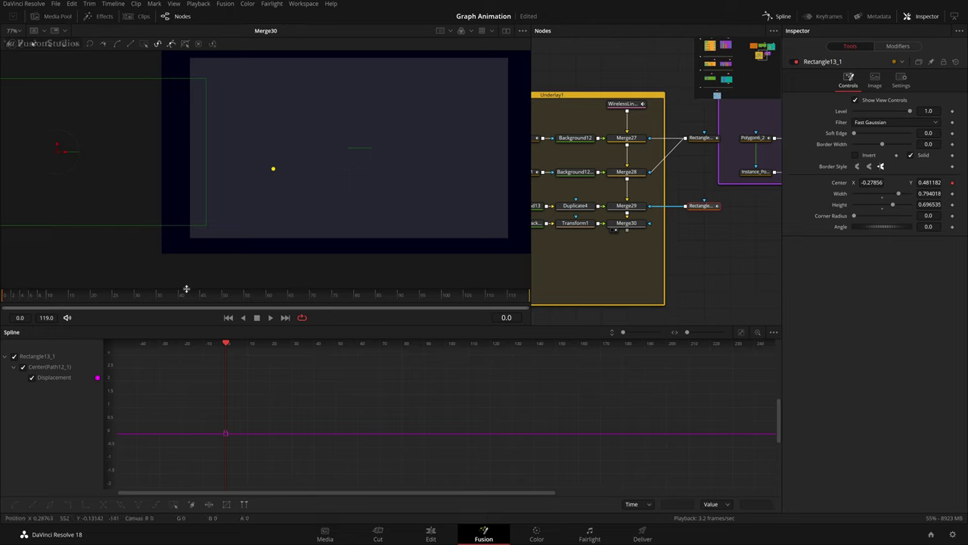
key(space)
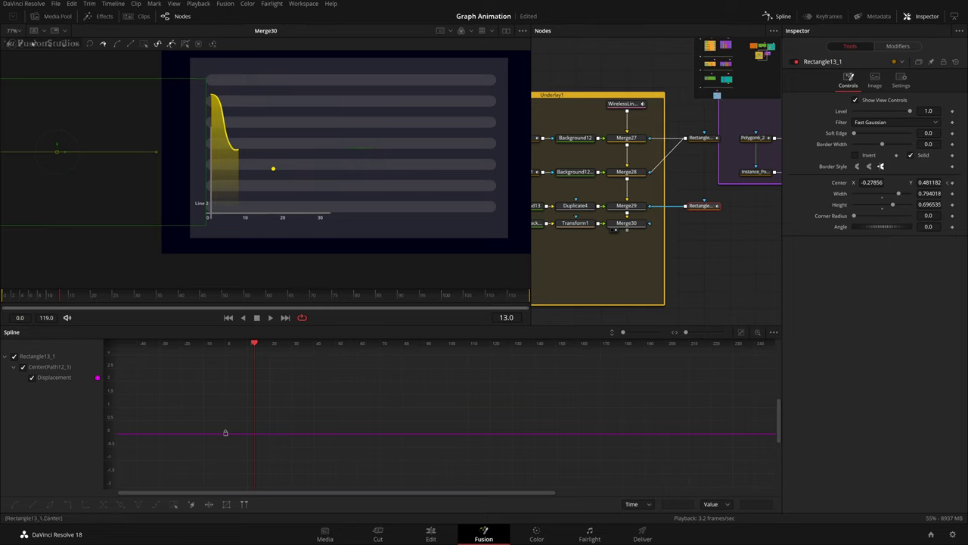
click(948, 183)
click(952, 183)
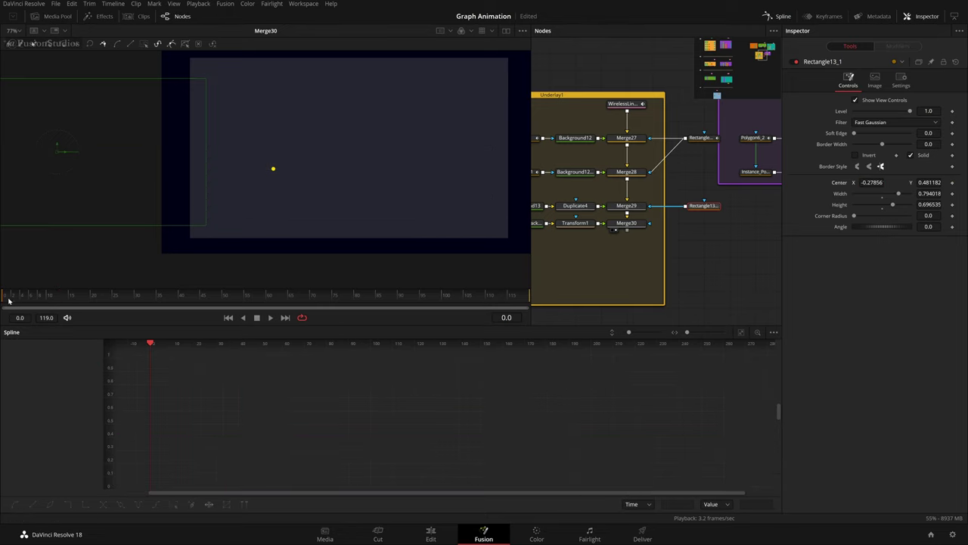
- Fit the copied mask around the dashed line, about 0.041 wide and 0.232 high at X 0.300, Y 0.297, and save
drag(58, 151, 273, 189)
key(End)
mouse_move(436, 231)
mouse_down()
mouse_move(328, 253)
mouse_move(315, 249)
mouse_move(306, 211)
mouse_up()
scroll(313, 217, up, 4)
drag(298, 132, 326, 136)
key(ctrl+s)
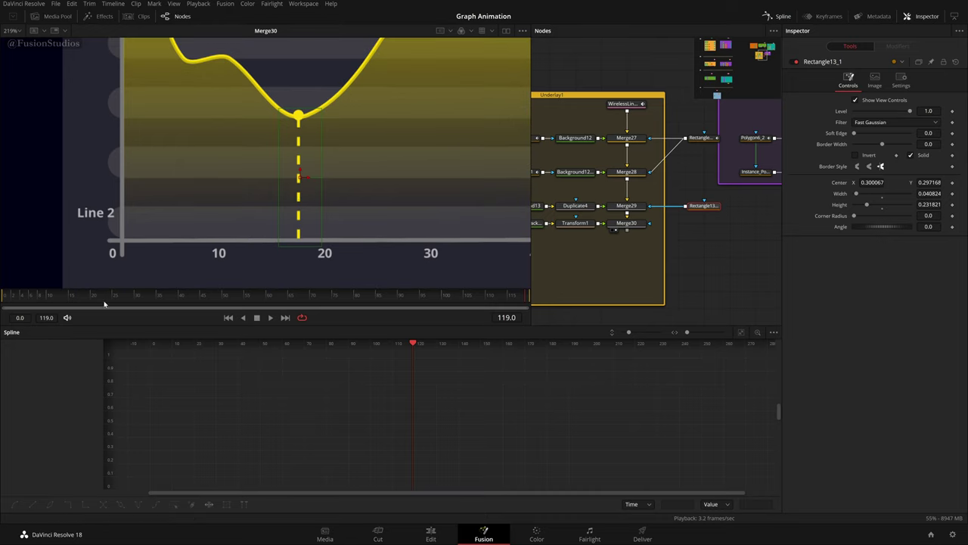
- Keyframe the Rectangle13_1 mask's centre Y from about 0.067 at frame 27 to 0.297 at frame 37
click(115, 302)
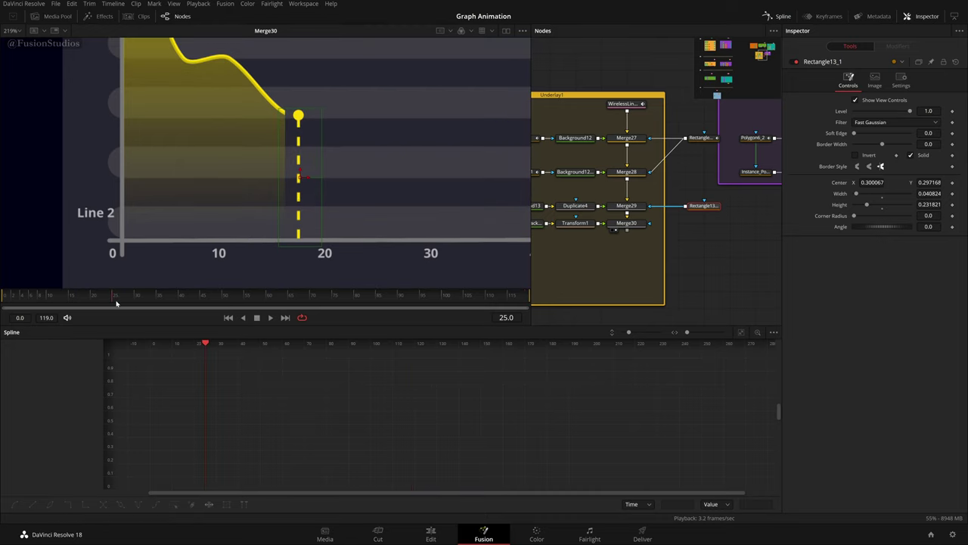
drag(118, 302, 122, 302)
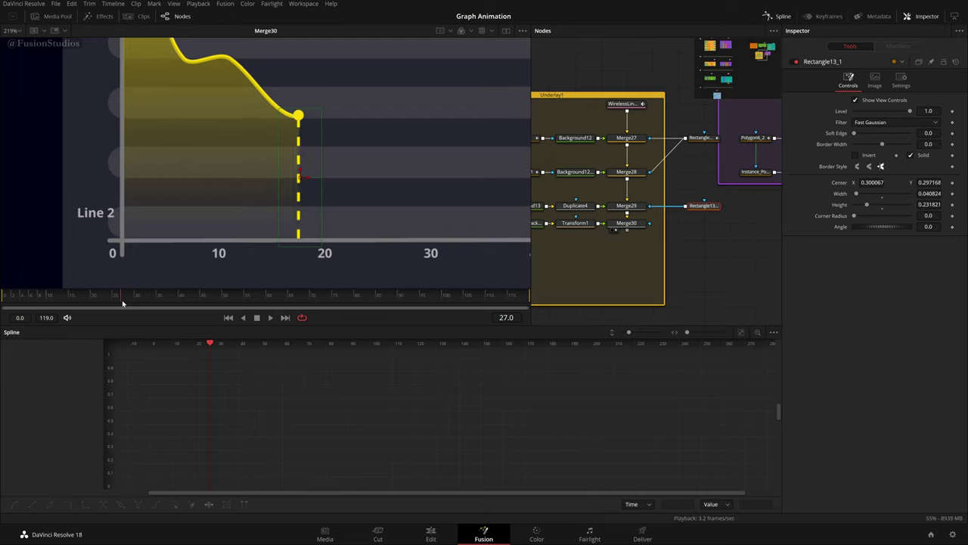
click(954, 184)
drag(125, 301, 171, 300)
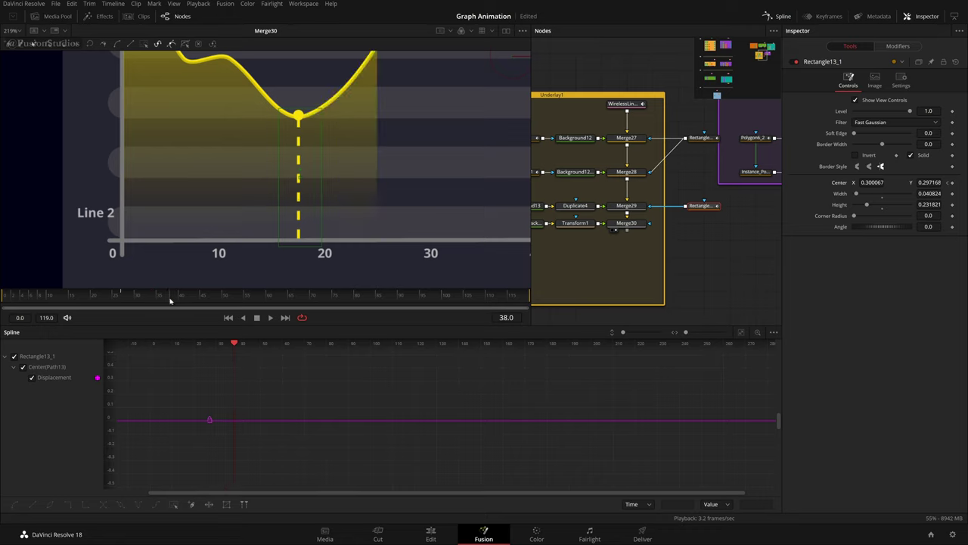
click(168, 302)
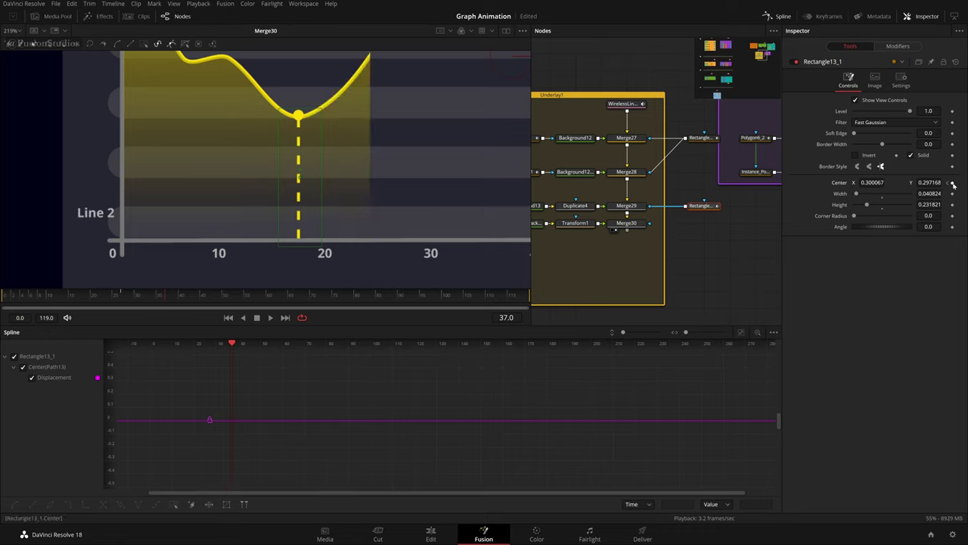
click(952, 183)
click(947, 183)
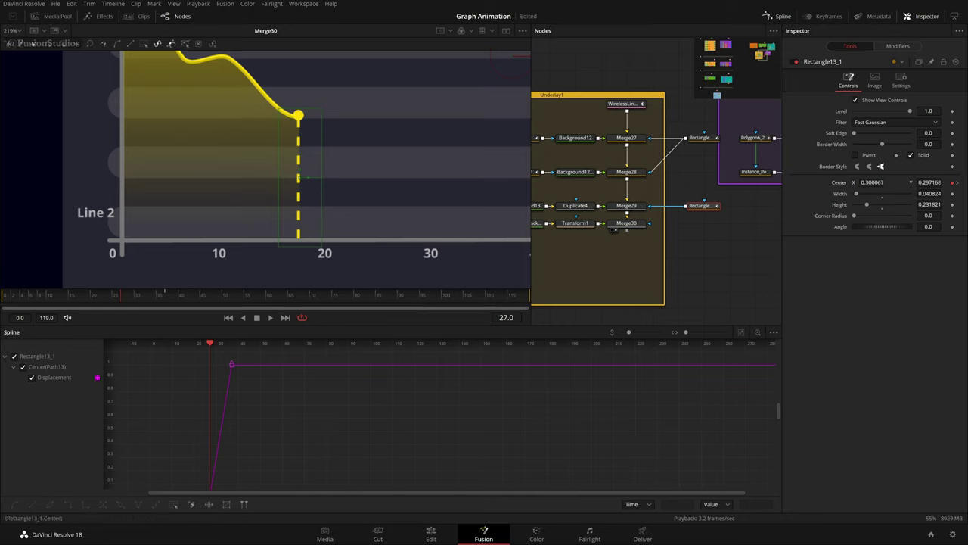
drag(929, 182, 813, 182)
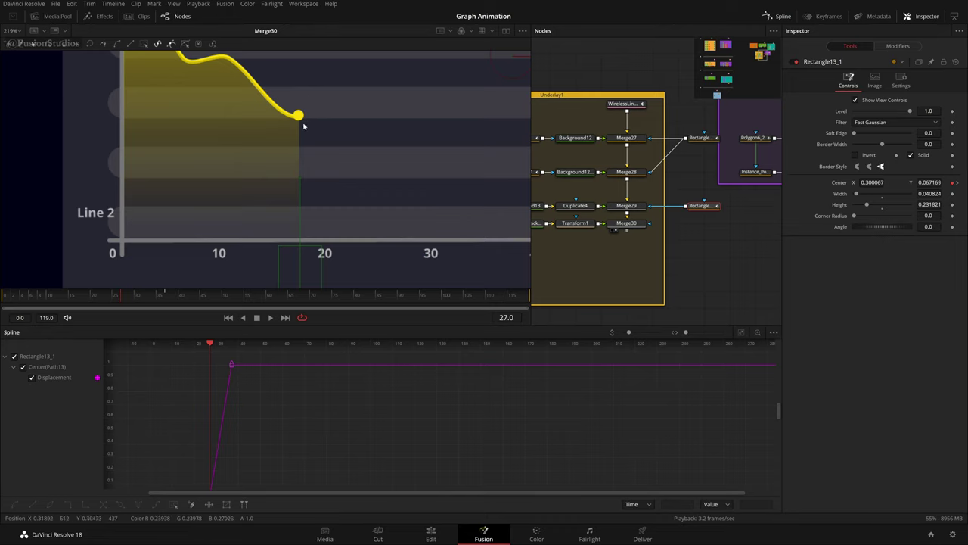
- Place Transform1's pivot at the centre of the yellow marker dot, about X 0.298, Y 0.401
click(577, 225)
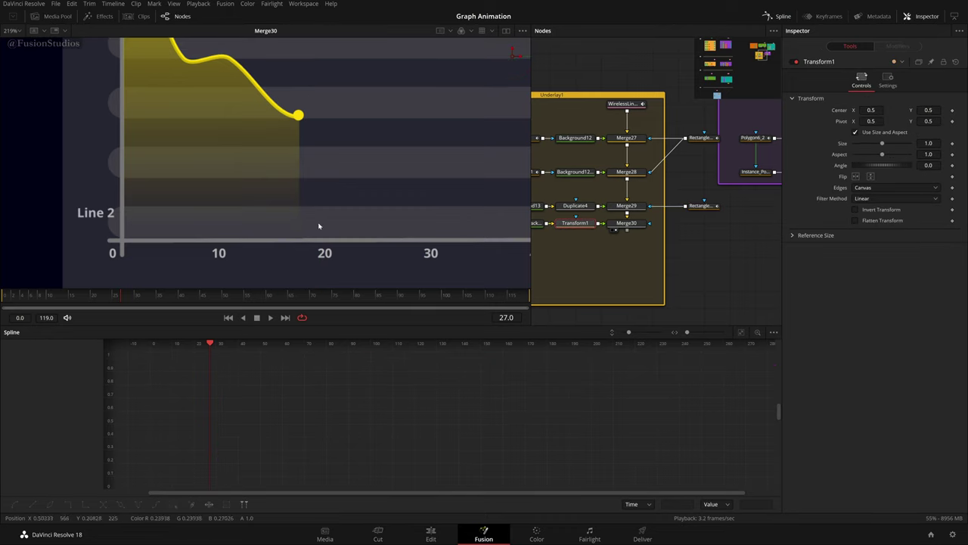
scroll(316, 138, up, 1)
scroll(396, 212, down, 2)
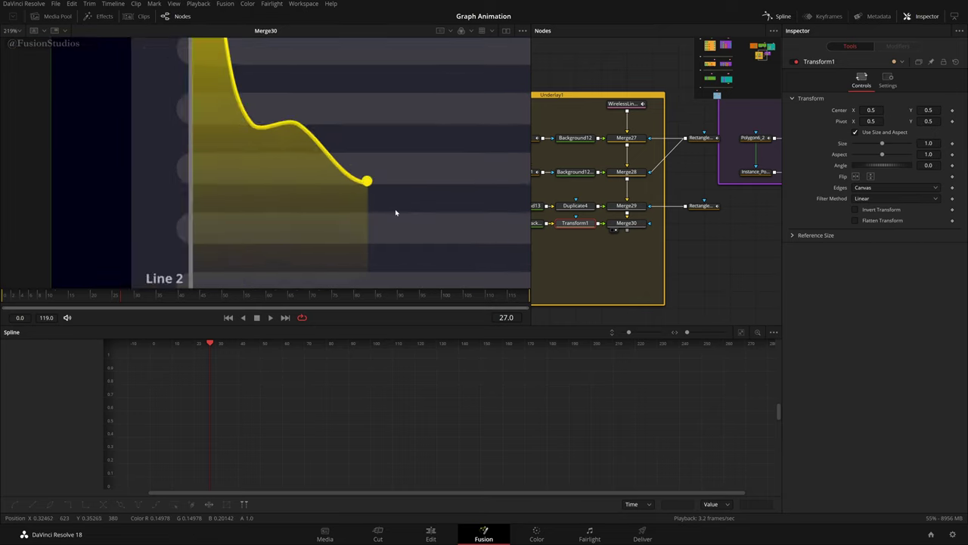
drag(450, 199, 426, 196)
drag(871, 121, 862, 121)
scroll(439, 184, up, 3)
scroll(341, 123, up, 3)
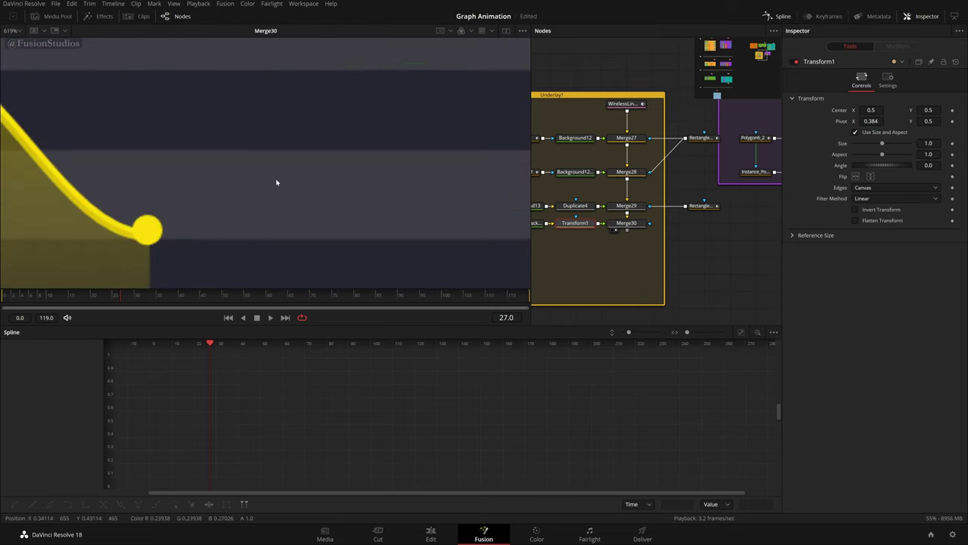
drag(456, 56, 196, 224)
scroll(196, 223, up, 2)
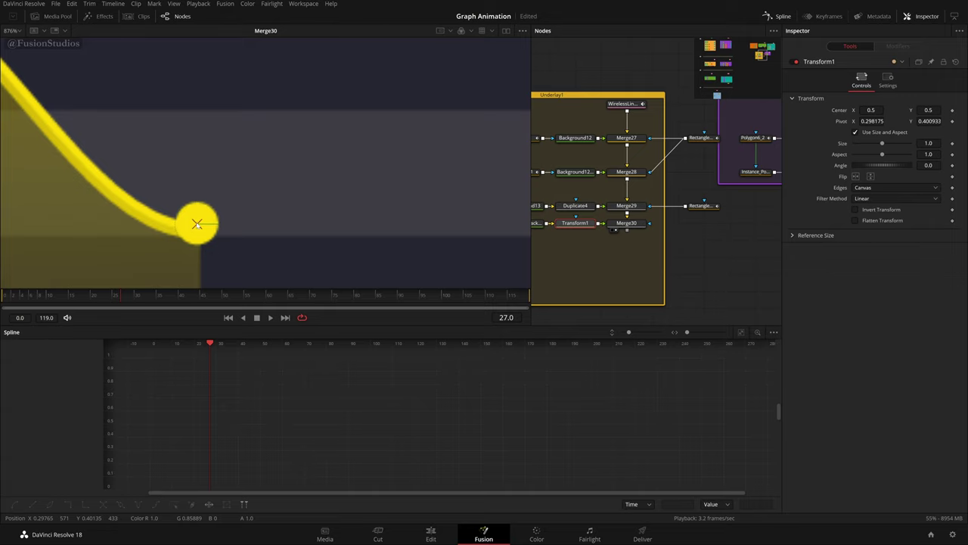
scroll(230, 224, down, 3)
scroll(204, 261, up, 3)
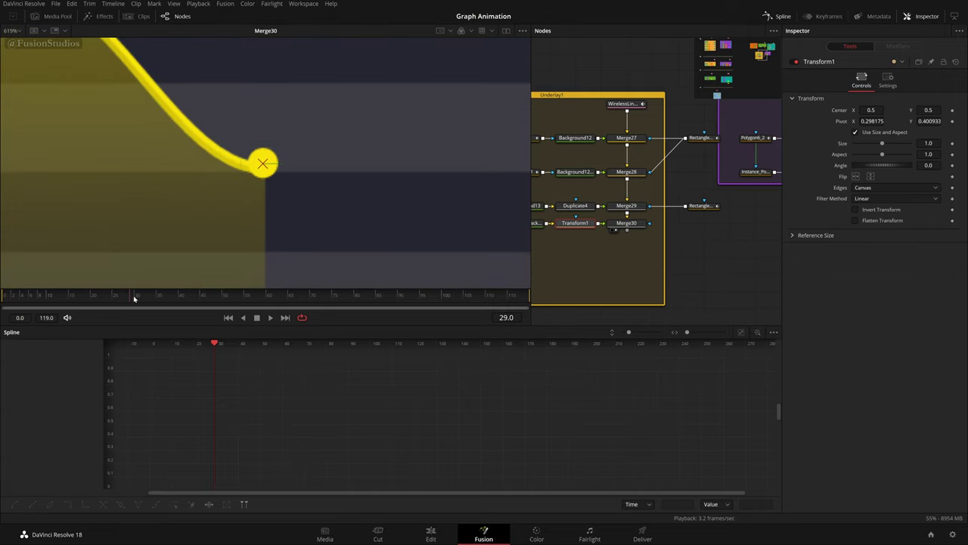
- Keyframe Transform1's size from 0 at frame 36 to 1 at frame 46
drag(159, 296, 169, 296)
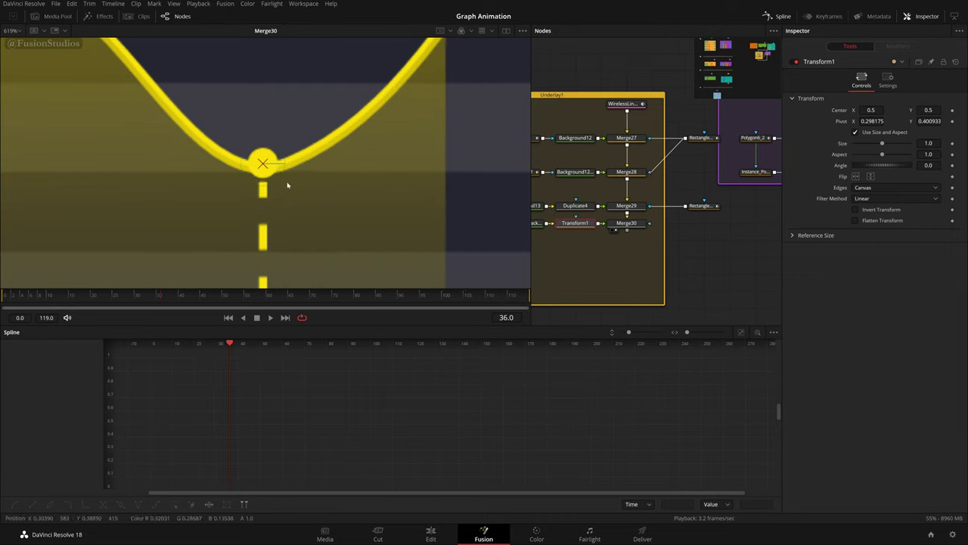
click(953, 144)
drag(161, 297, 181, 301)
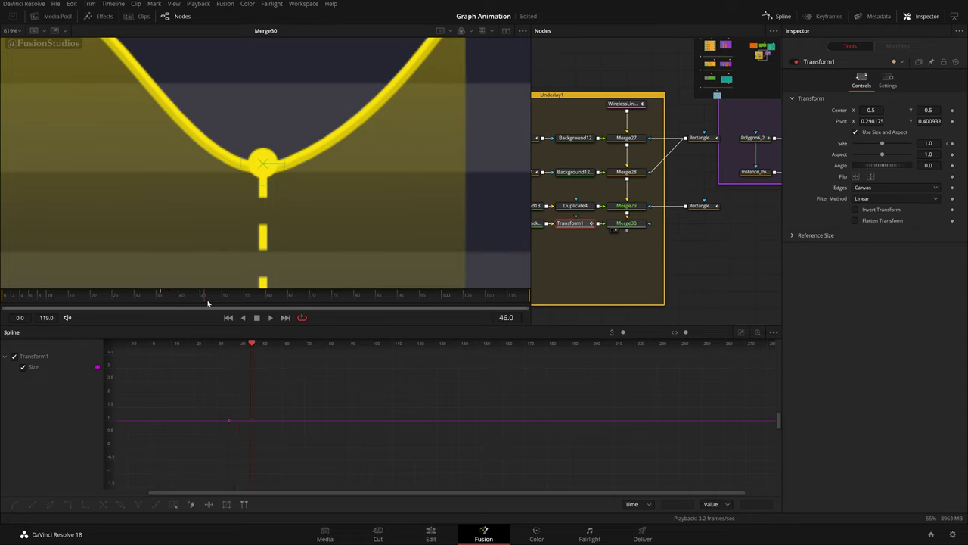
click(946, 145)
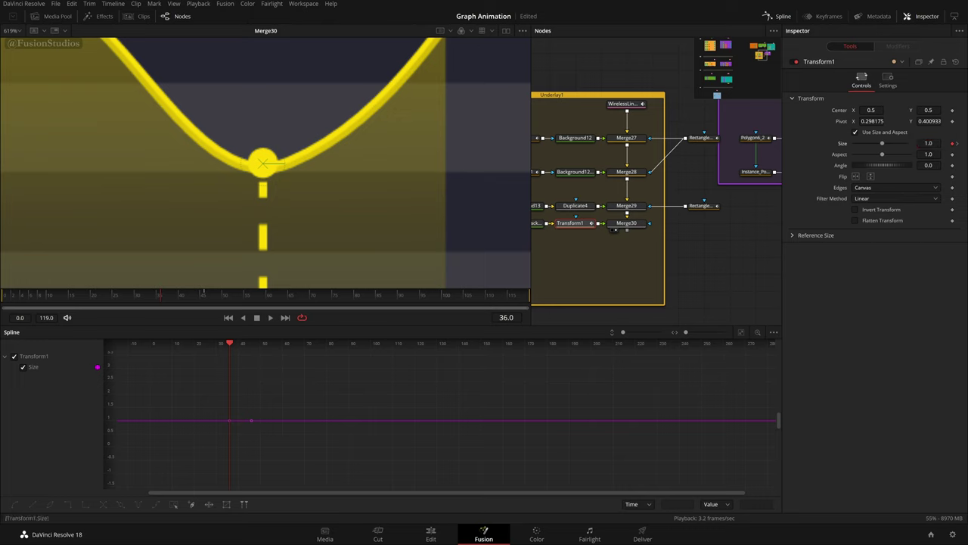
drag(929, 143, 855, 143)
- Reopen the Spline editor with Transform1's splines and fit its size curve to the view
drag(316, 394, 360, 388)
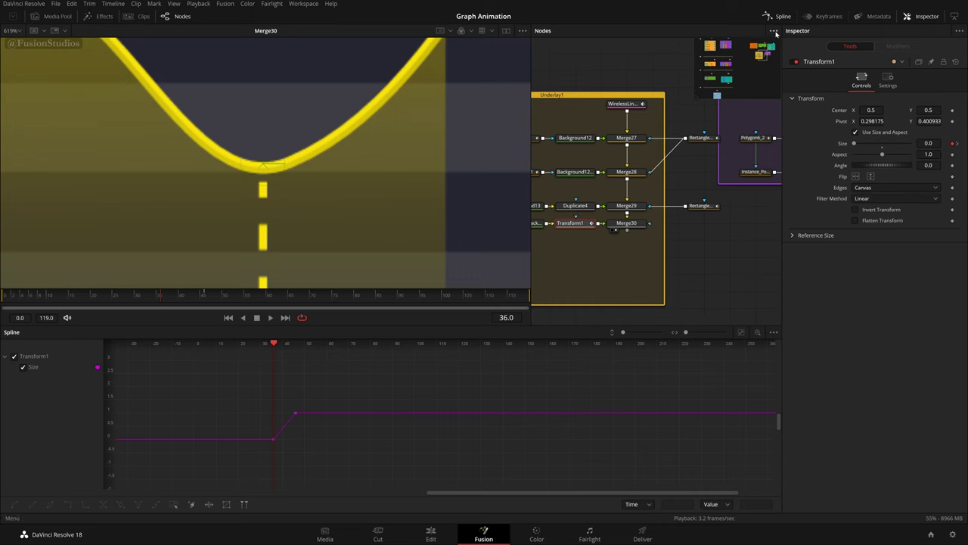
click(779, 16)
right_click(579, 225)
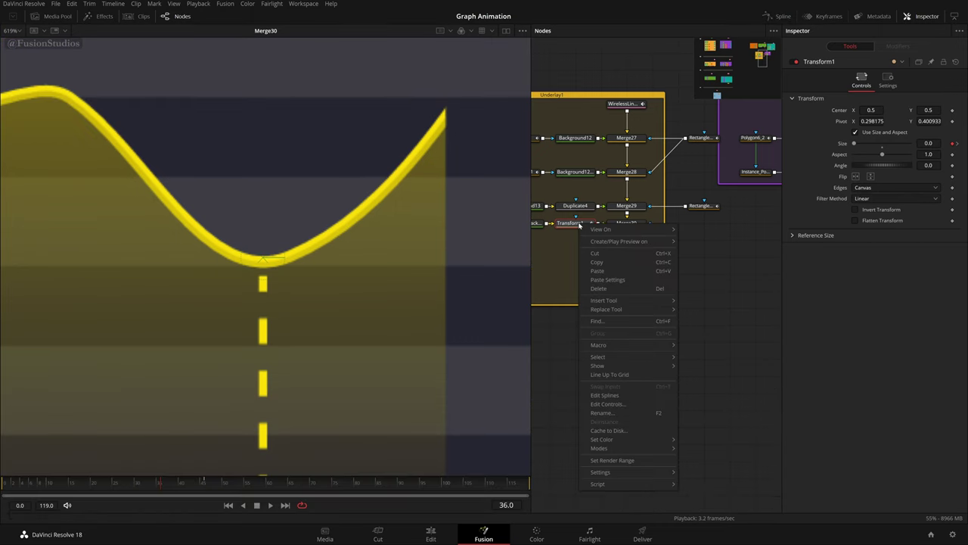
click(604, 395)
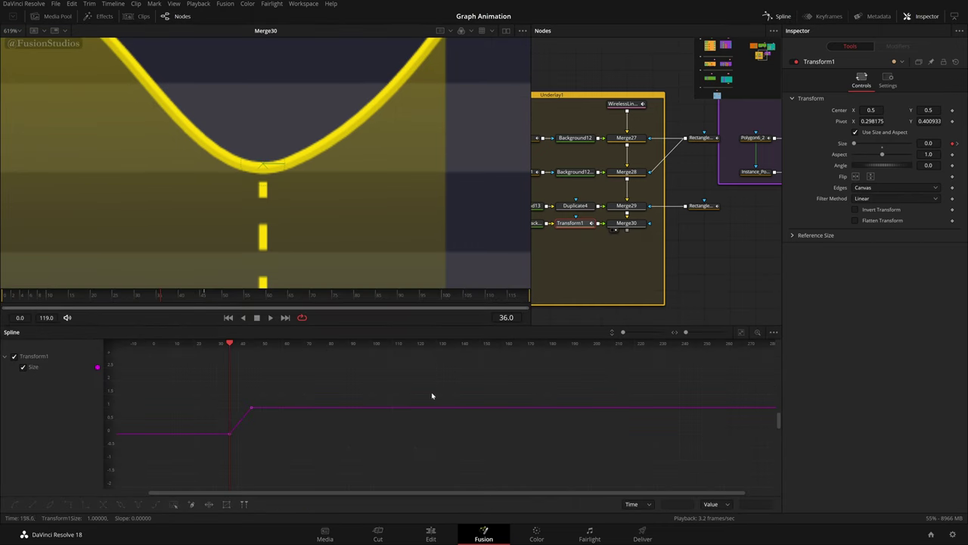
click(773, 332)
click(568, 370)
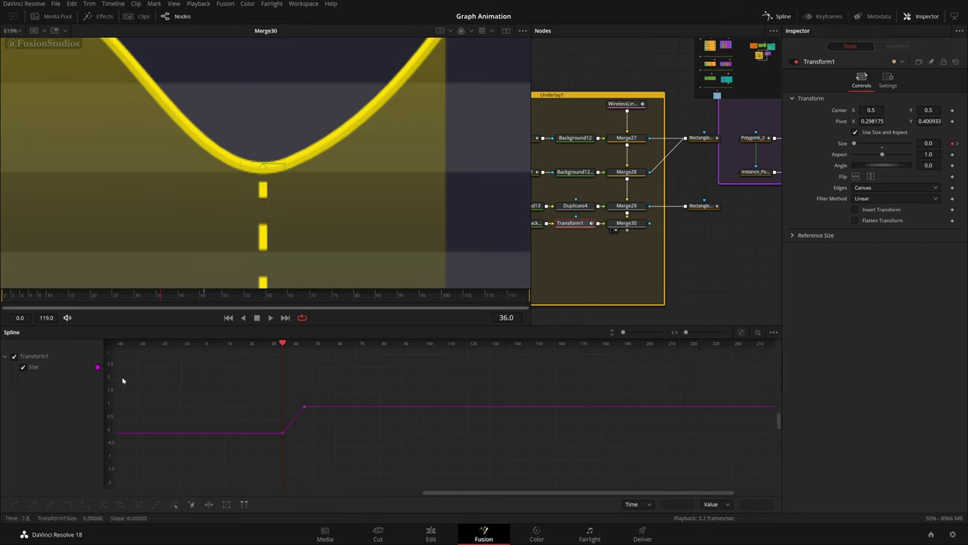
scroll(575, 240, up, 2)
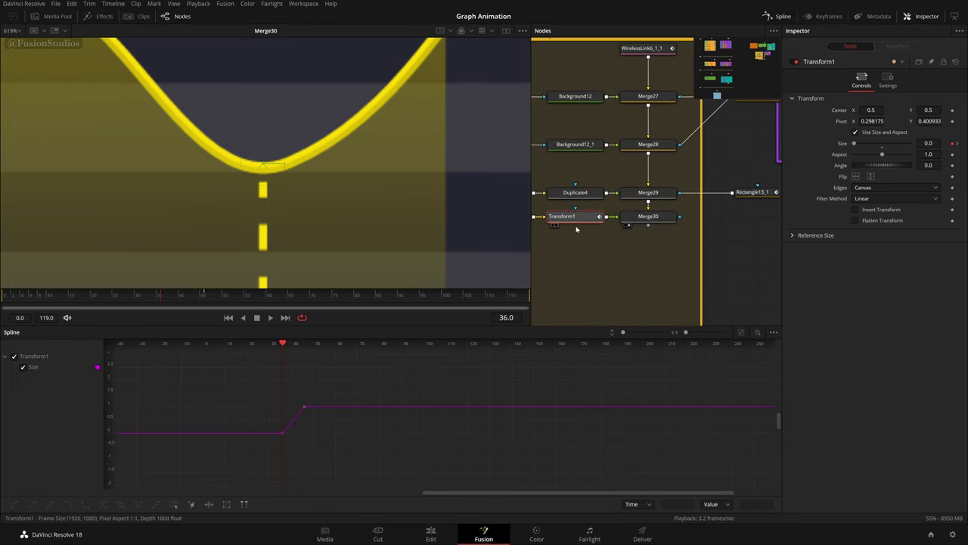
drag(336, 393, 381, 382)
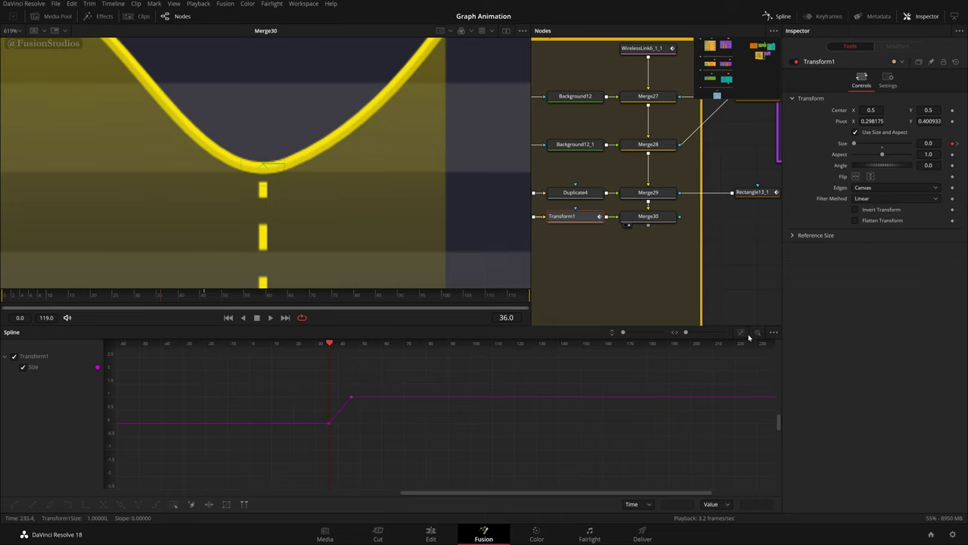
click(740, 332)
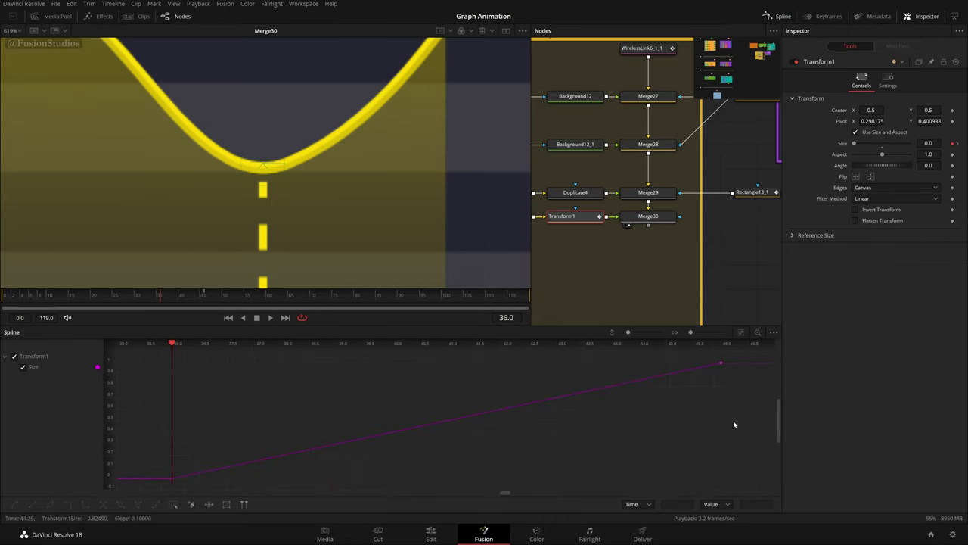
- Smooth Transform1's size keyframes with ease in 82.9 and ease out 52.1, and play back the marker dot's growth
key(ctrl+a)
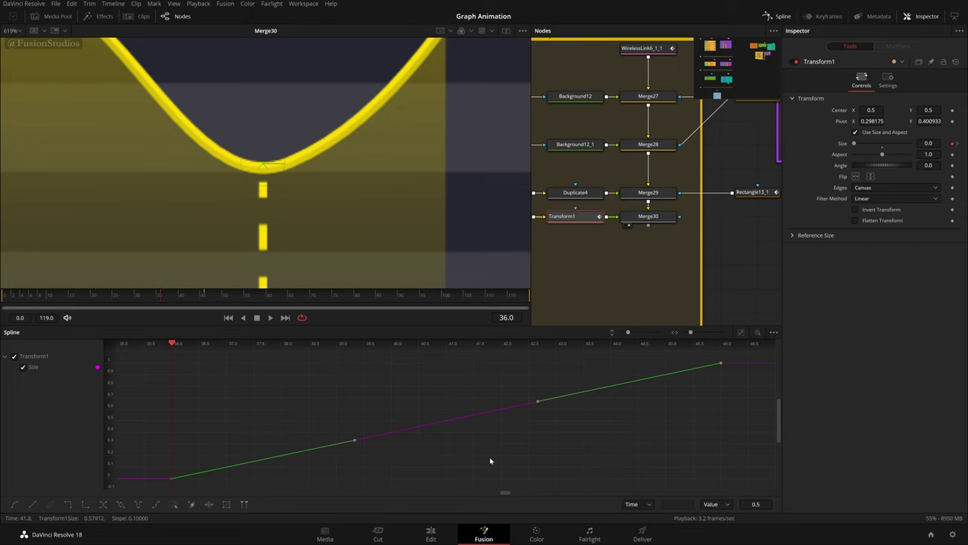
key(s)
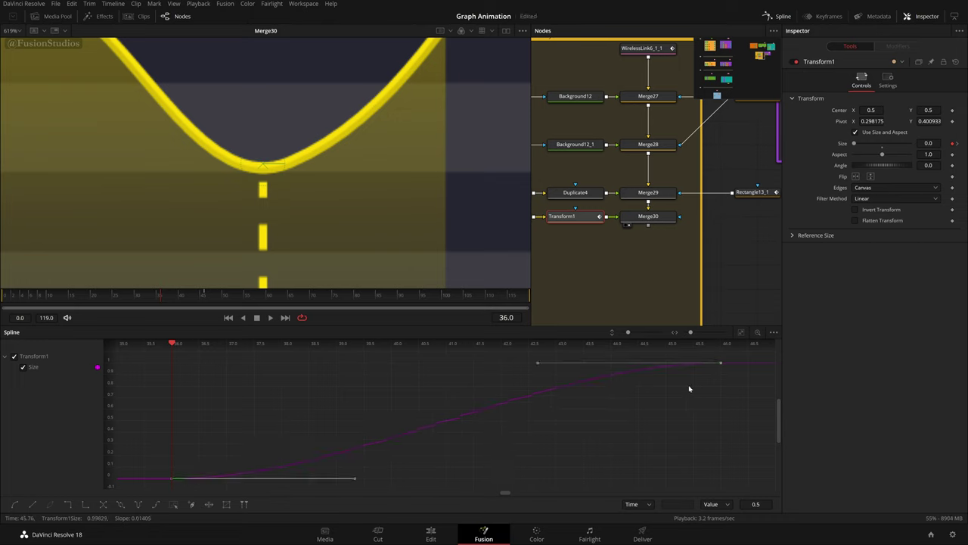
key(t)
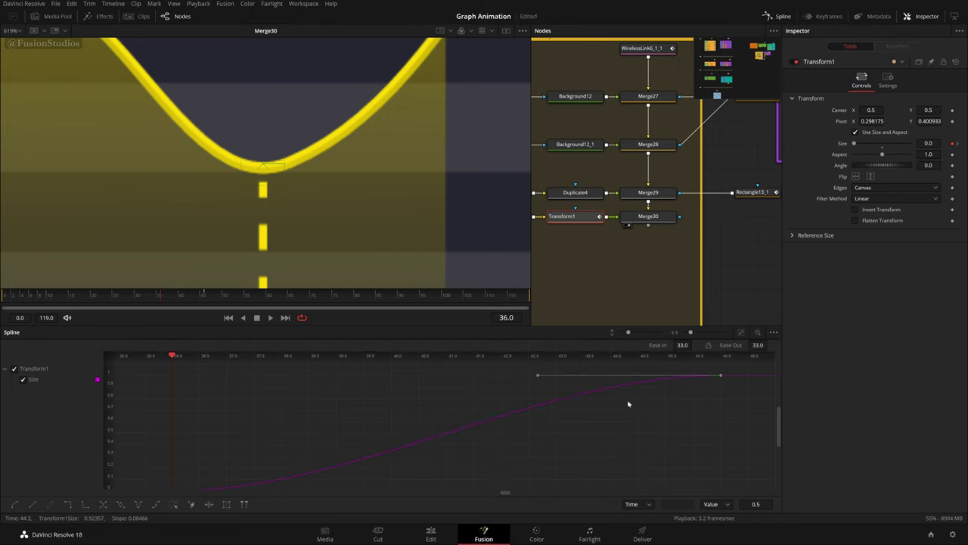
mouse_move(662, 328)
mouse_down()
mouse_move(662, 301)
mouse_move(662, 319)
mouse_up()
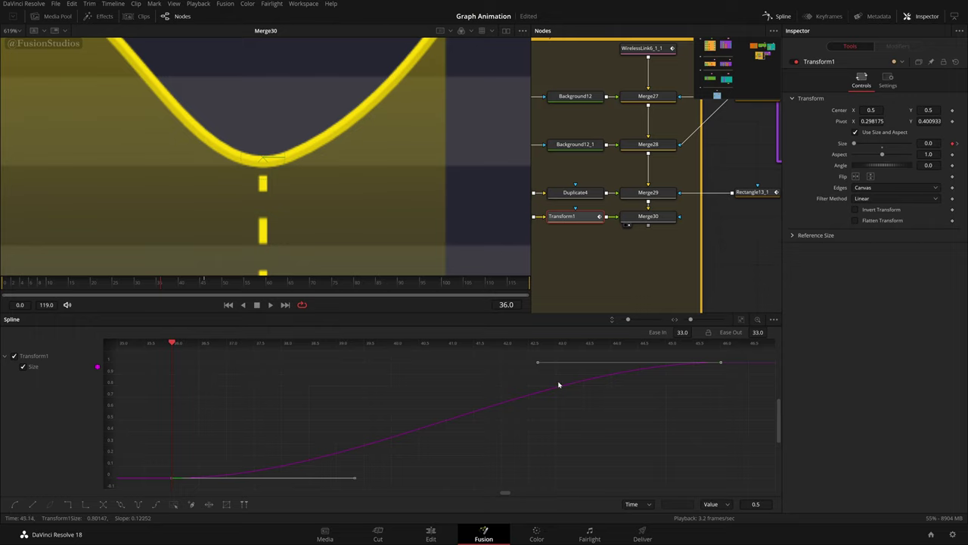
drag(683, 332, 762, 334)
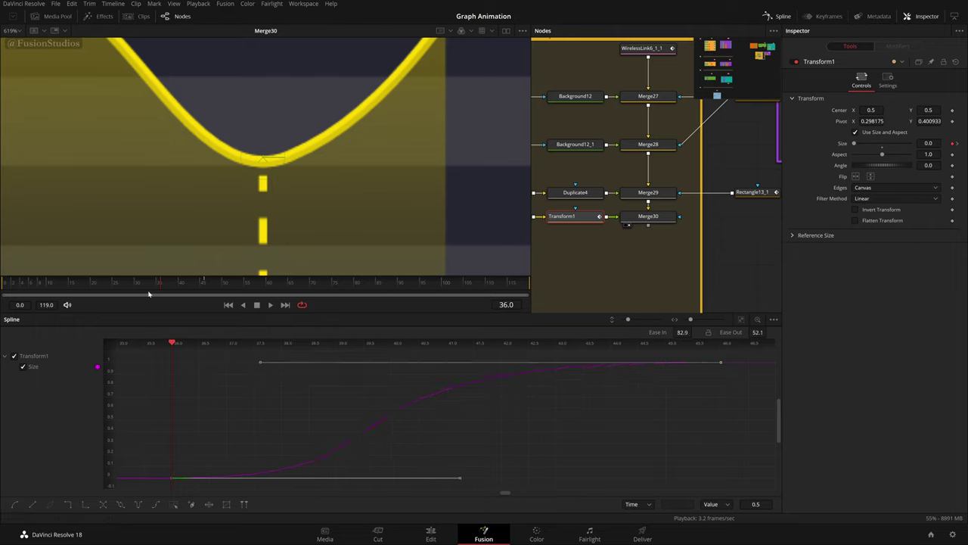
key(space)
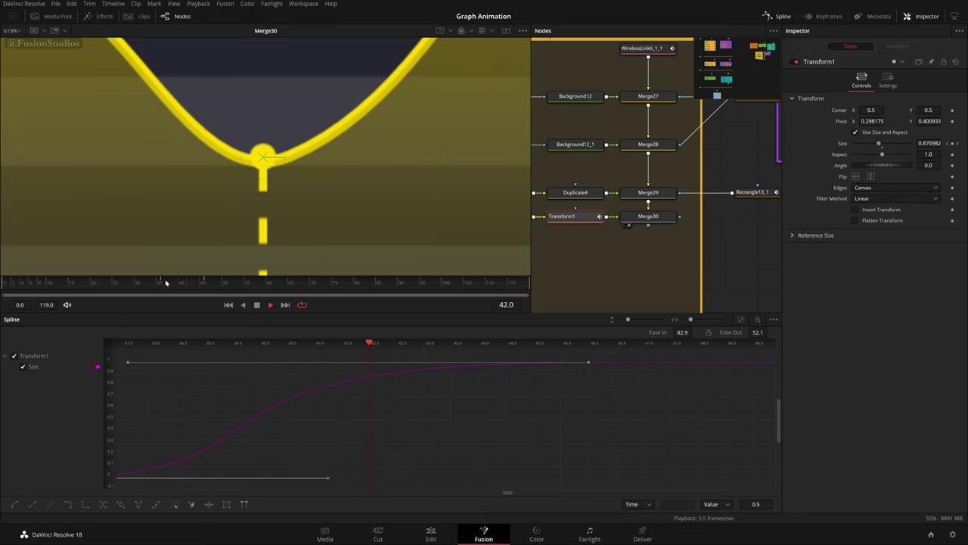
key(space)
- Smooth the Rectangle13_1 mask's centre displacement keyframes with ease in 83.7 and ease out 44.3
click(749, 192)
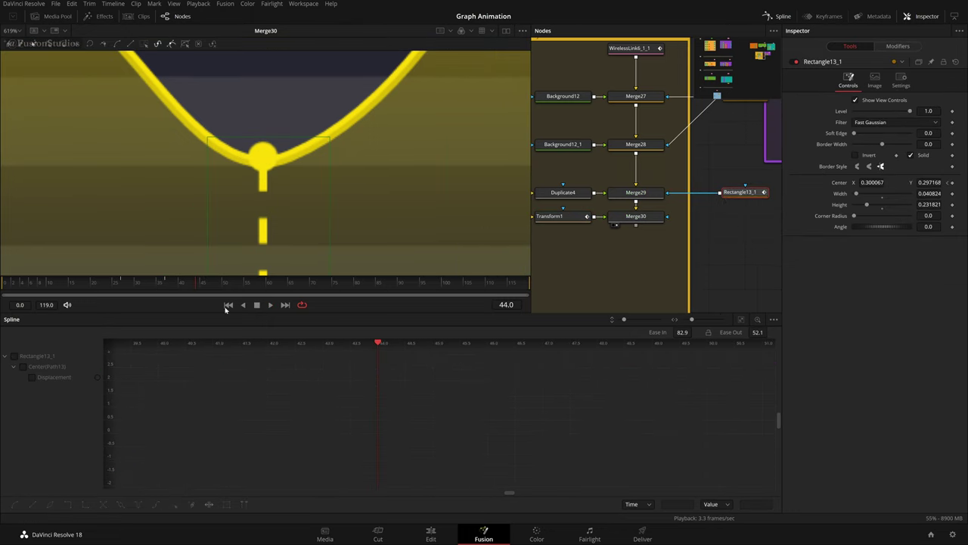
click(23, 365)
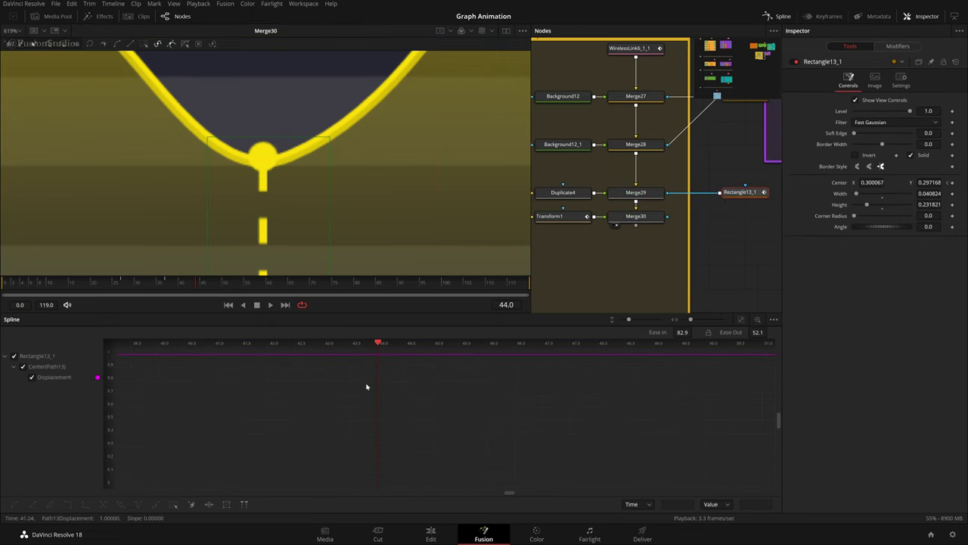
click(742, 320)
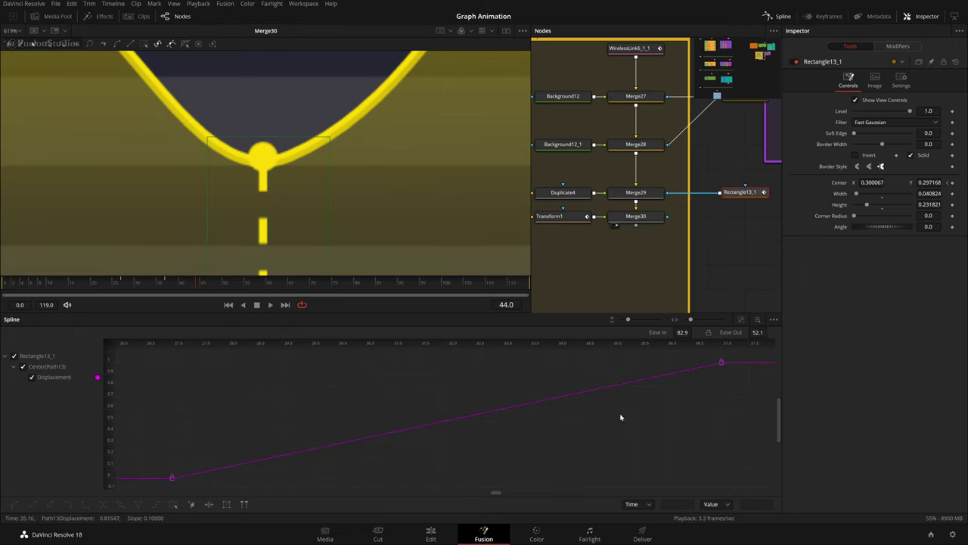
key(ctrl+a)
key(s)
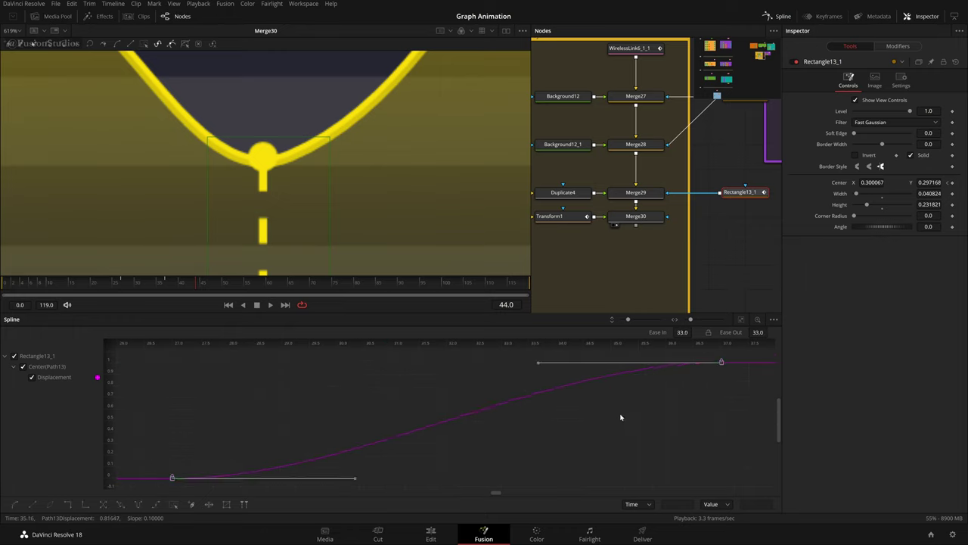
drag(695, 331, 772, 332)
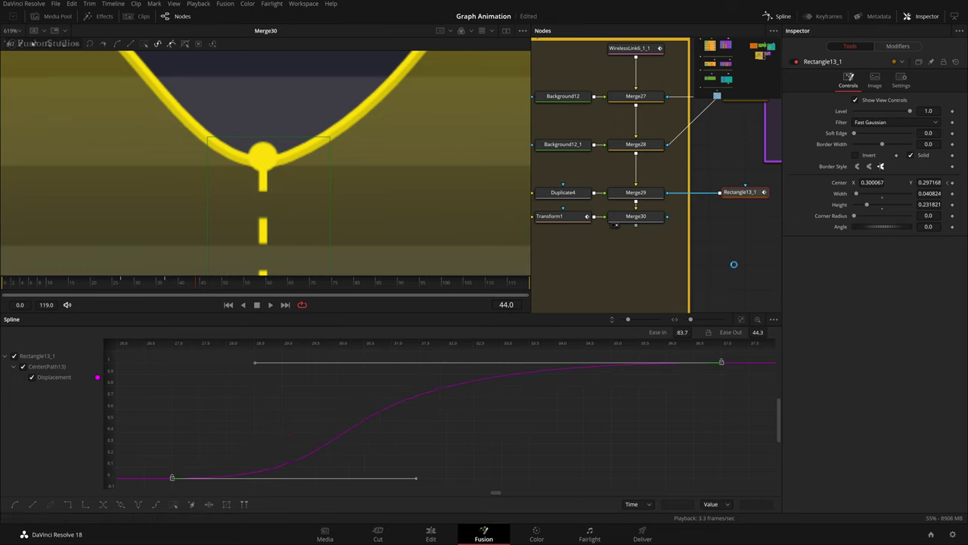
- Display the Rectangle13 mask's centre displacement curve in the Spline editor and smooth all its keyframes
drag(734, 154, 686, 219)
click(691, 160)
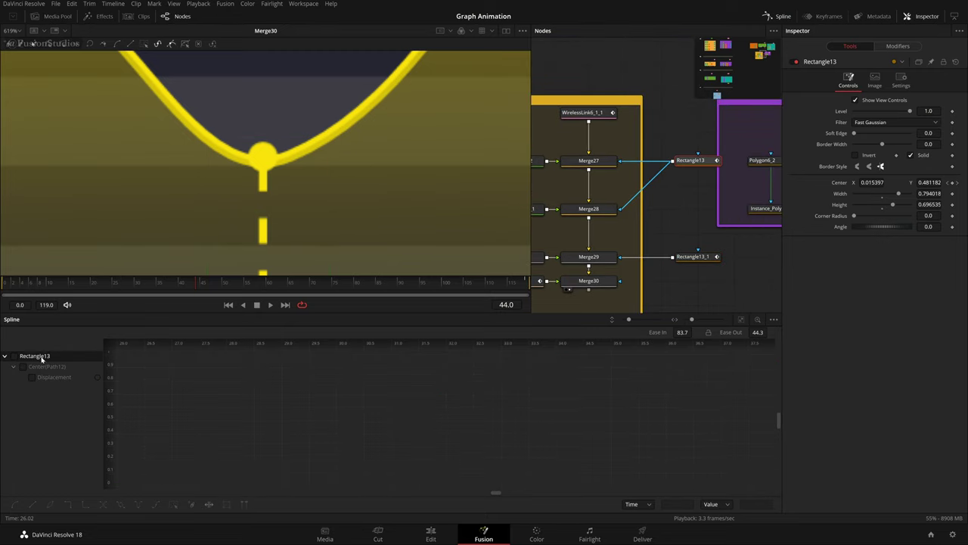
click(13, 356)
key(ctrl+f)
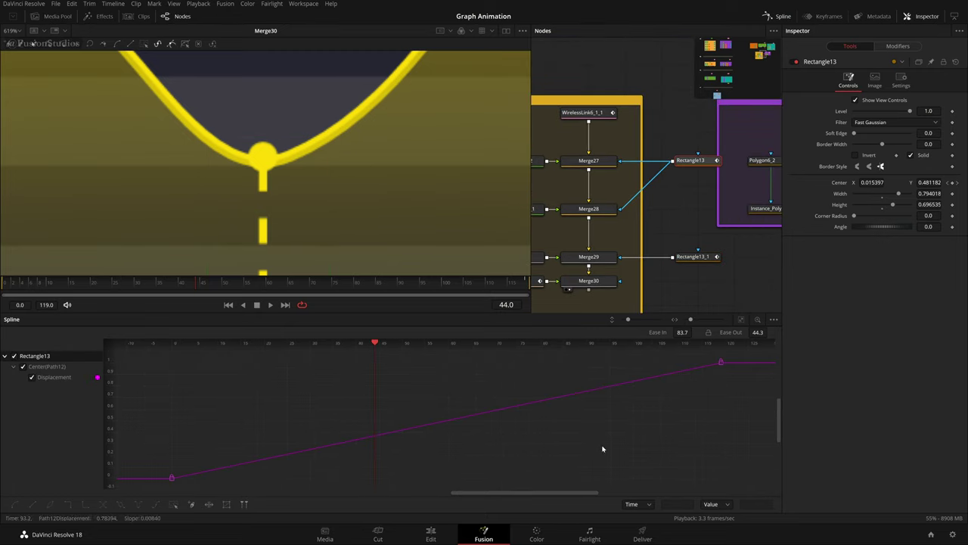
key(ctrl+a)
key(f)
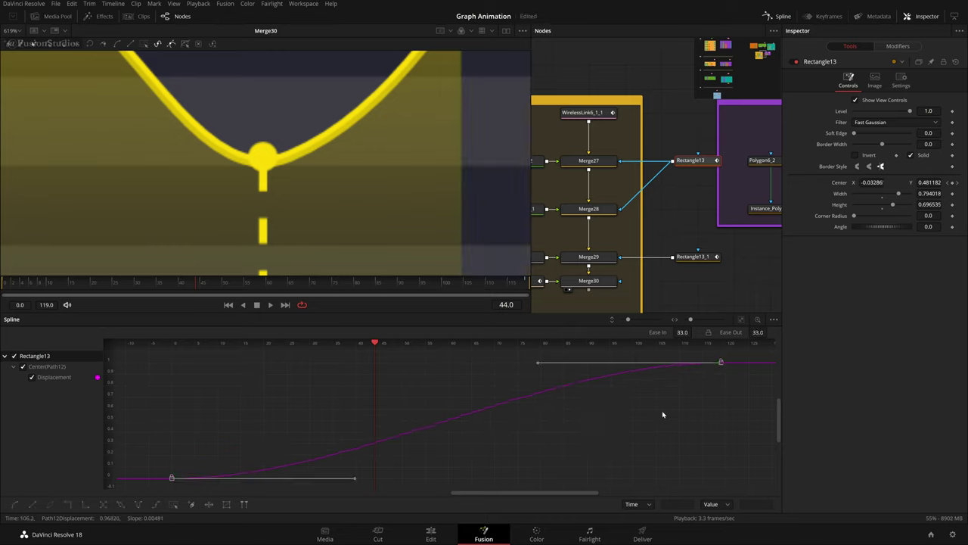
- Set the Rectangle13 mask's centre displacement easing to ease in 39.4 and ease out 40.5, and close the Spline editor
drag(683, 332, 716, 332)
drag(277, 362, 515, 362)
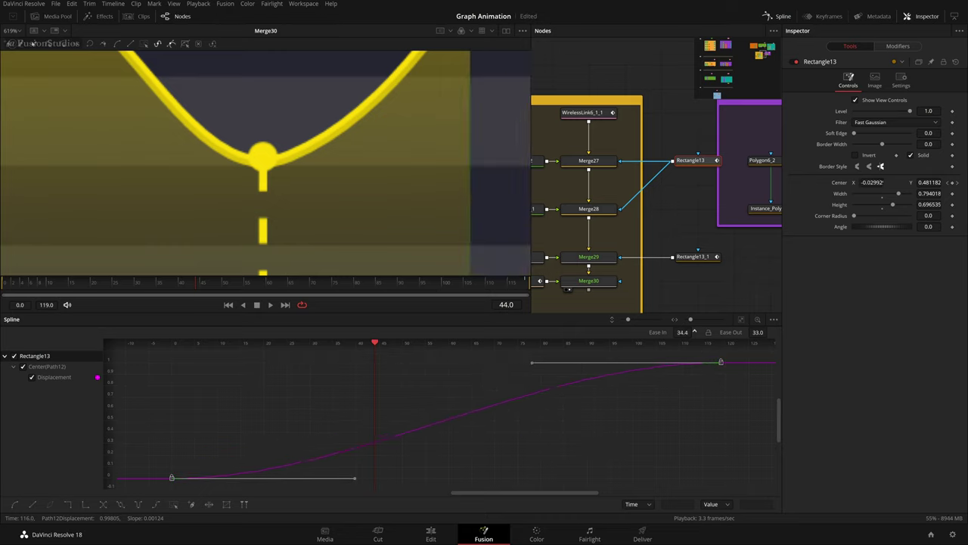
scroll(387, 221, down, 5)
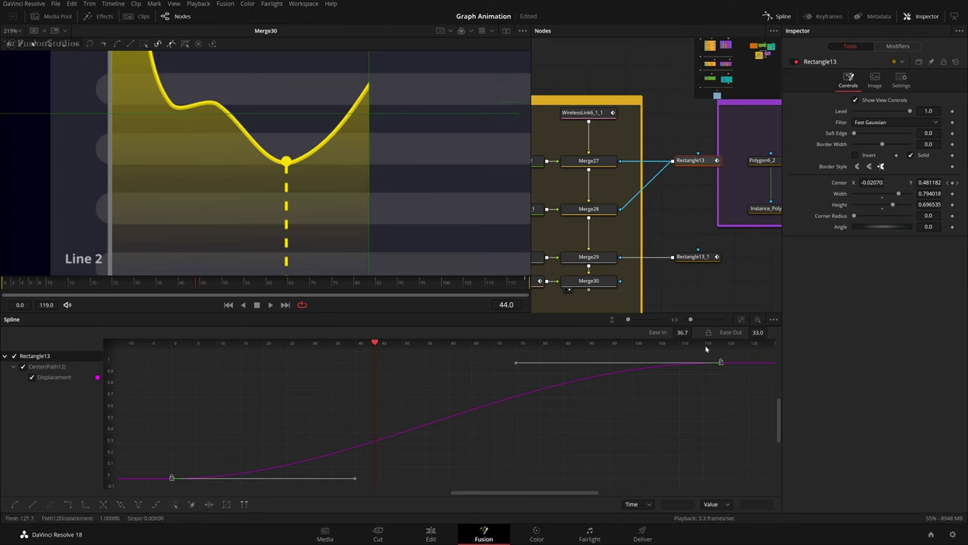
drag(762, 332, 770, 333)
drag(687, 332, 697, 332)
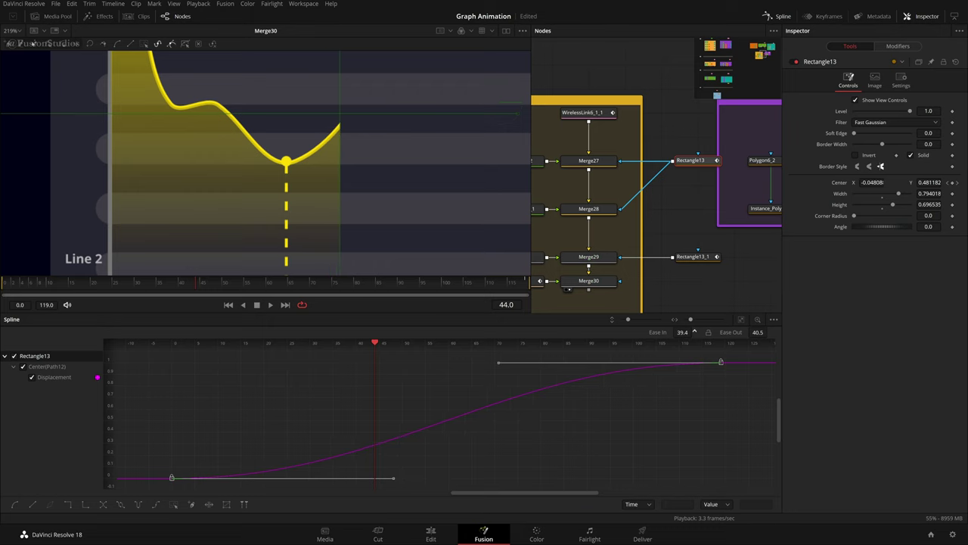
scroll(694, 258, down, 5)
click(712, 264)
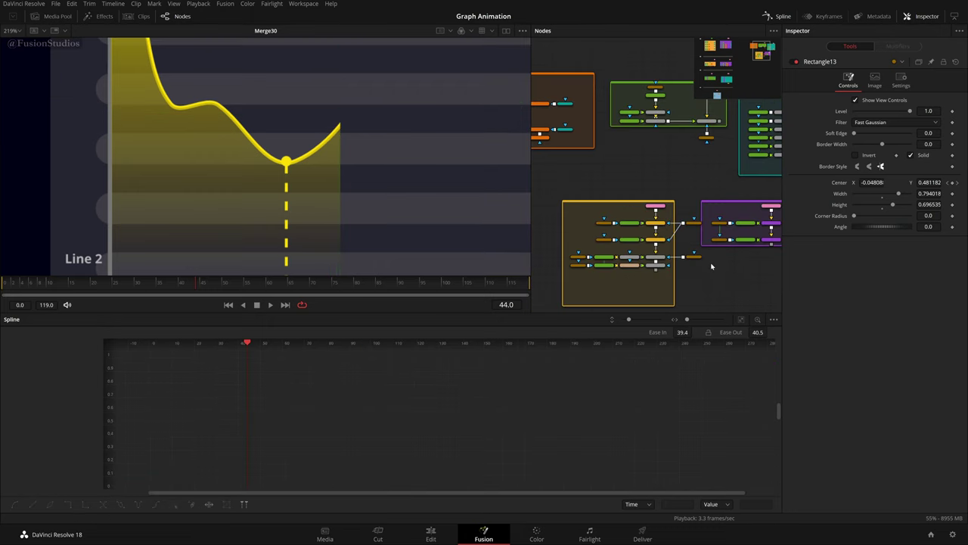
click(778, 16)
scroll(417, 335, down, 5)
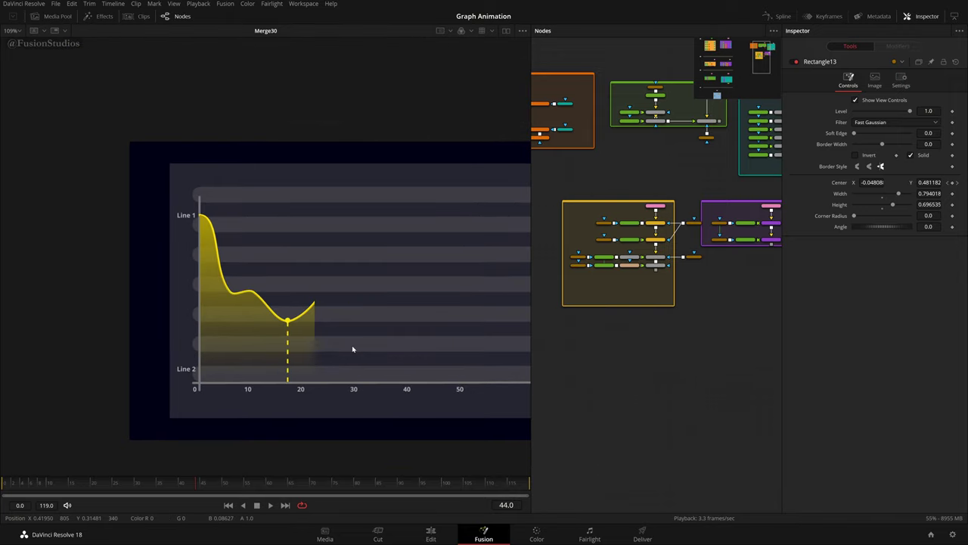
- Examine the marker's node group and its masks, and play back the graph reveal around the marker
scroll(331, 333, right, 2)
scroll(687, 354, up, 5)
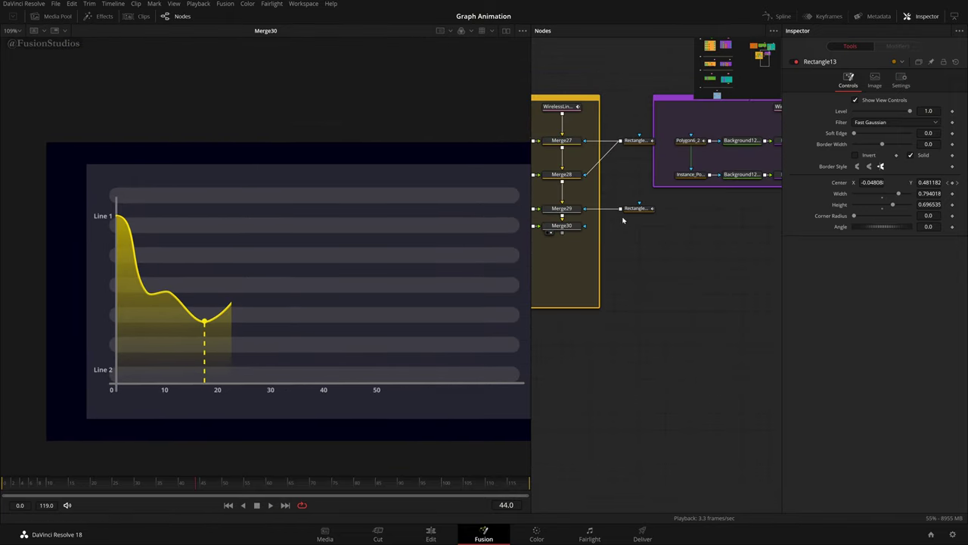
click(640, 144)
drag(709, 282, 924, 358)
click(747, 174)
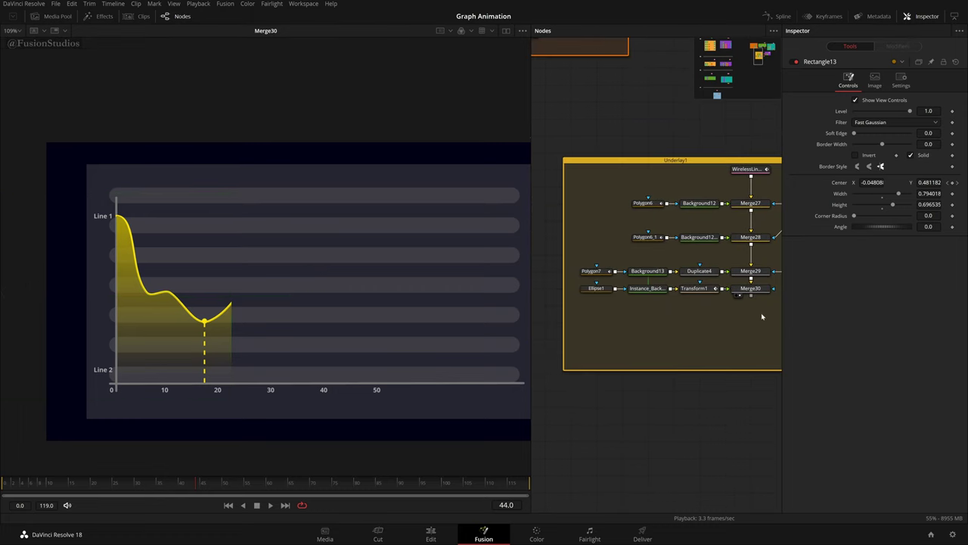
drag(768, 316, 655, 292)
scroll(726, 356, right, 5)
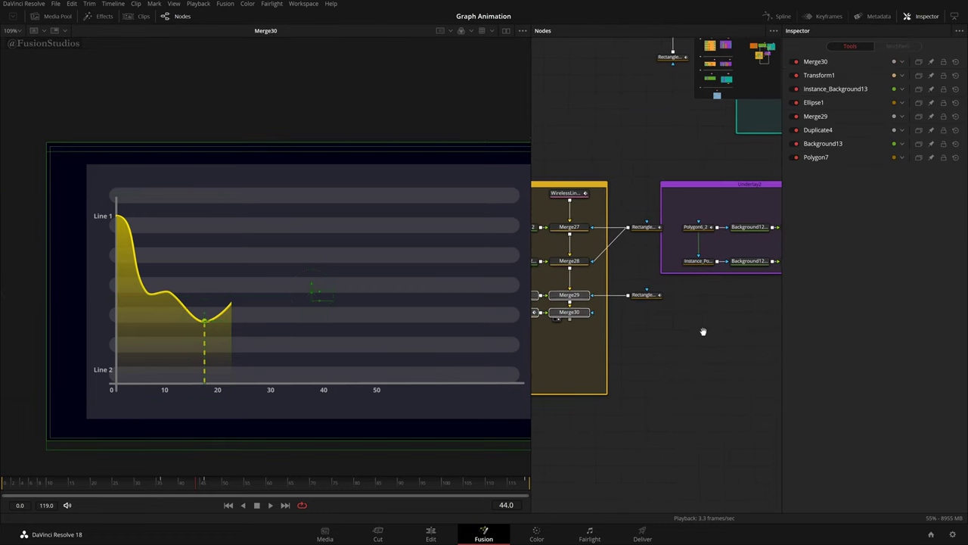
click(722, 223)
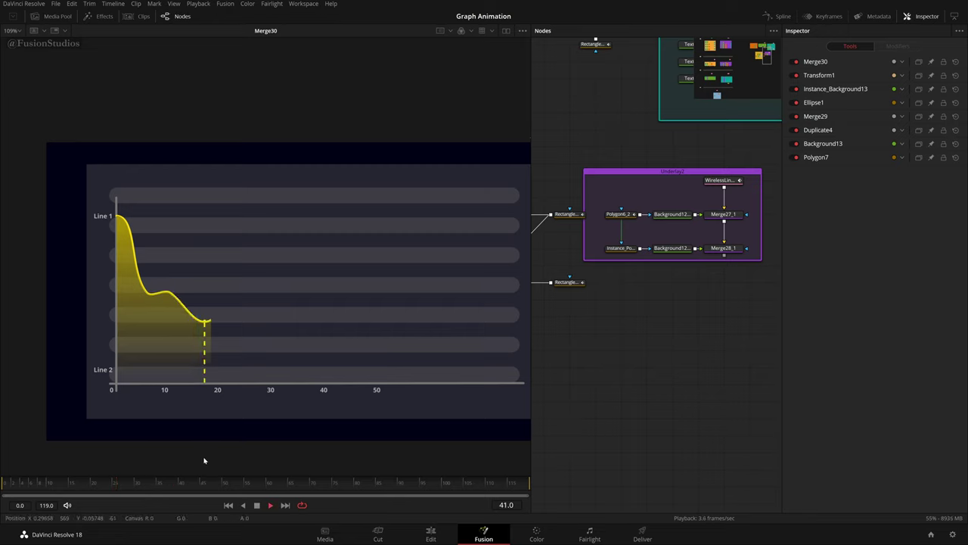
- Select the Rectangle13_1 mask and scrub the timeline to frame 39, where the line reaches the dashed marker
drag(587, 283, 660, 284)
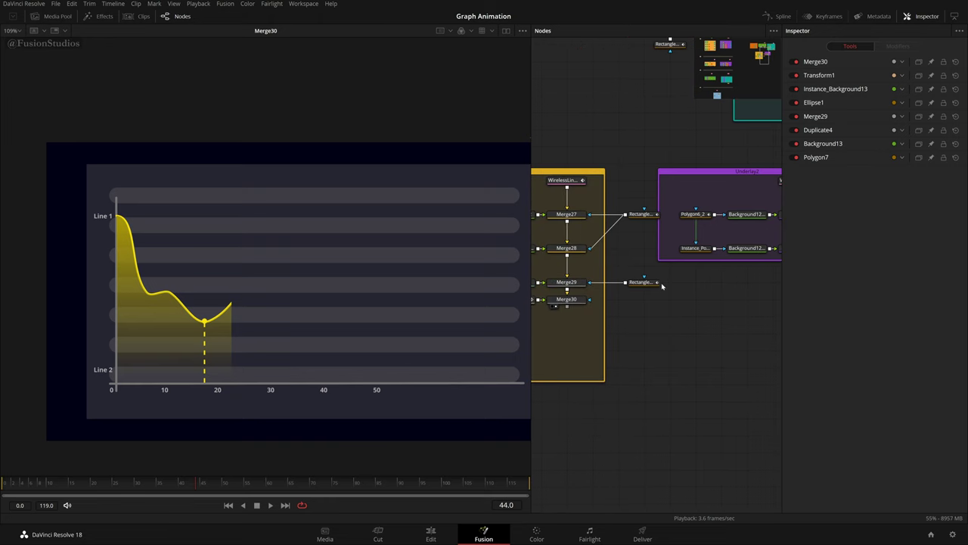
click(644, 283)
scroll(334, 342, up, 1)
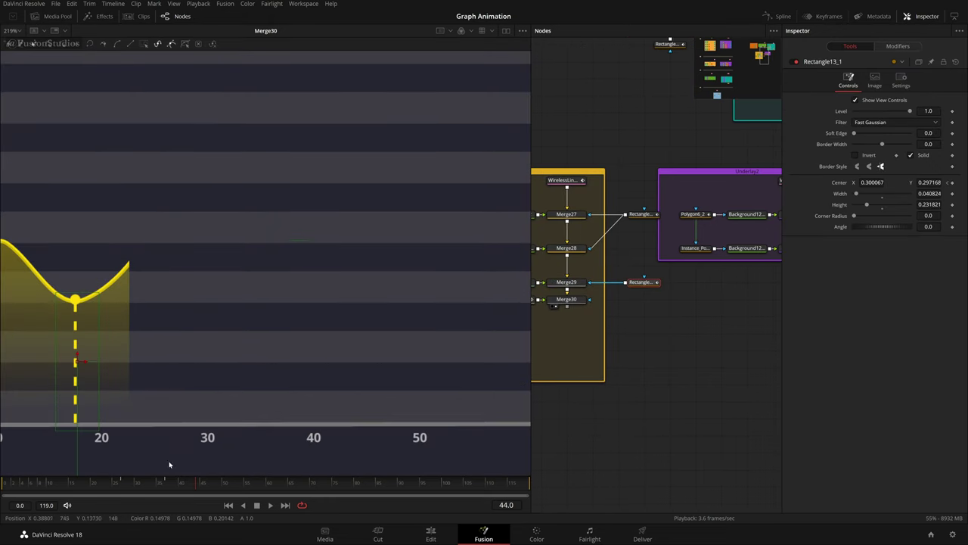
click(131, 484)
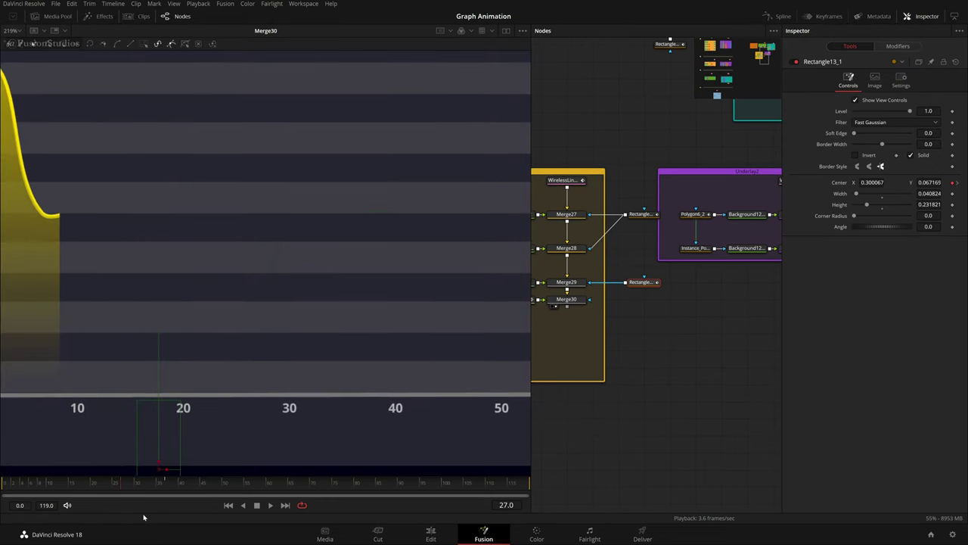
drag(125, 488, 178, 490)
- Shift both of Rectangle13_1's centre displacement keyframes later in the Spline editor so the first sits at frame 35
click(780, 16)
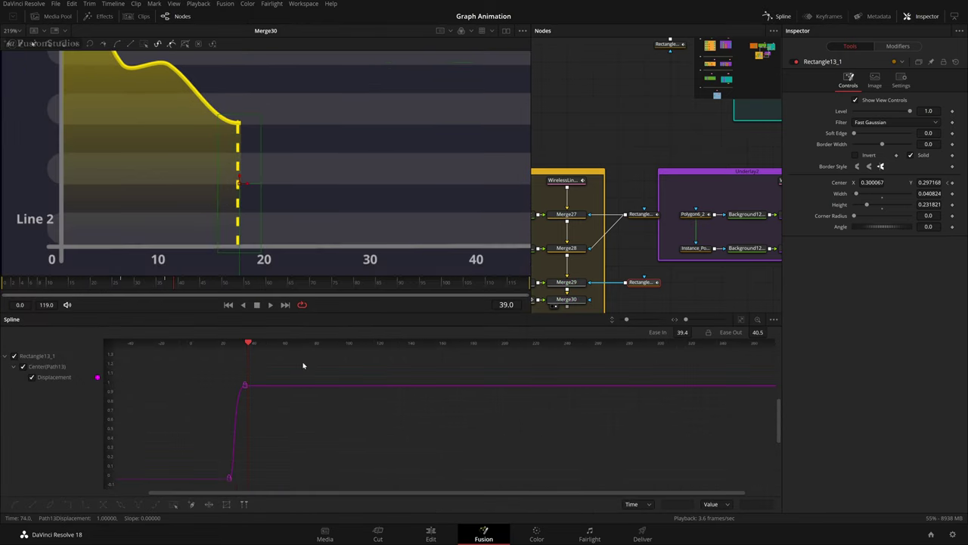
drag(303, 361, 201, 500)
drag(275, 453, 317, 392)
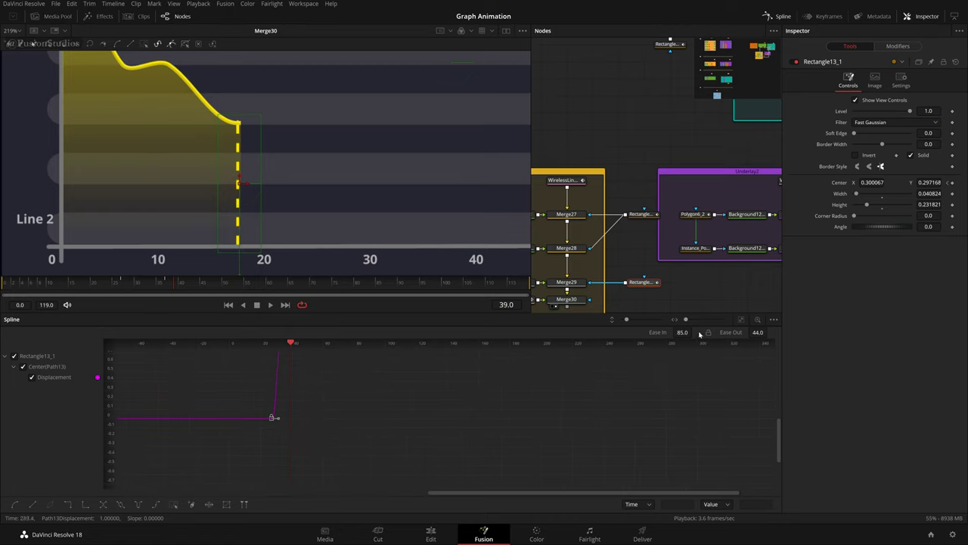
click(742, 318)
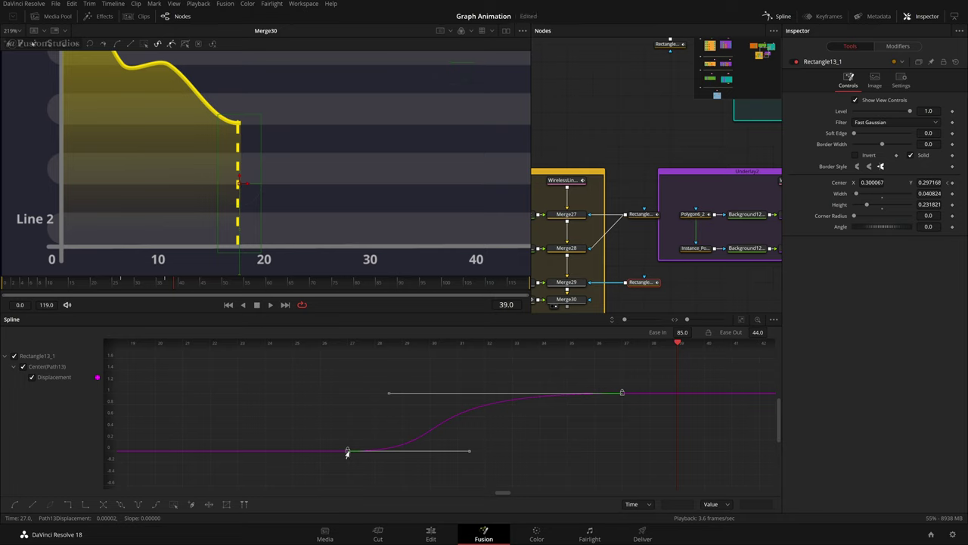
drag(351, 454, 569, 431)
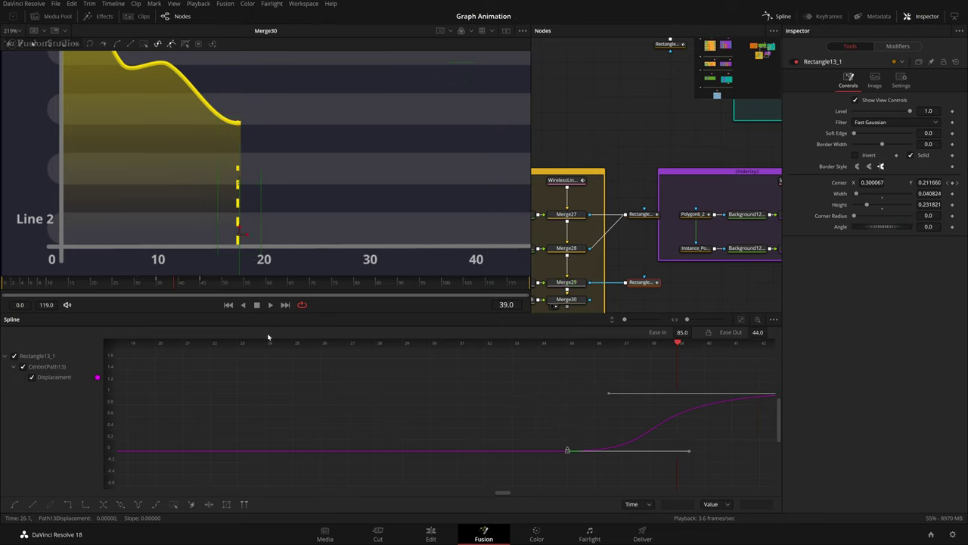
- Shift Transform1's size keyframes so the dot's growth starts at frame 39, and play back the retimed marker
drag(666, 273, 722, 213)
click(577, 240)
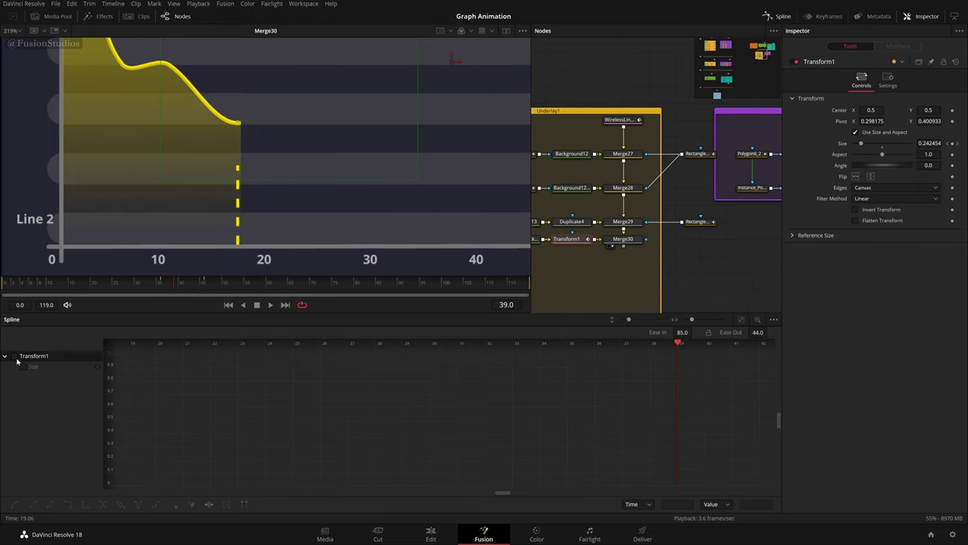
click(15, 359)
drag(685, 352, 450, 435)
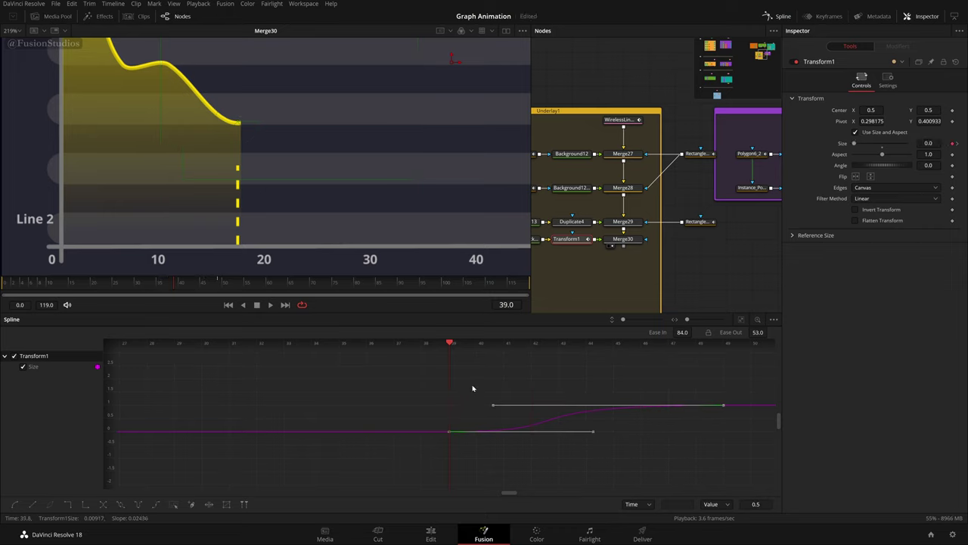
key(space)
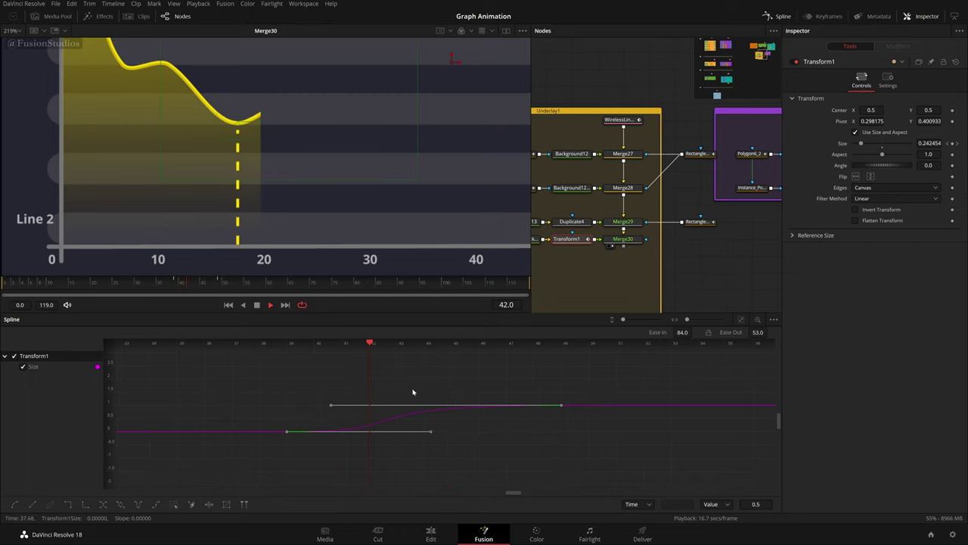
key(space)
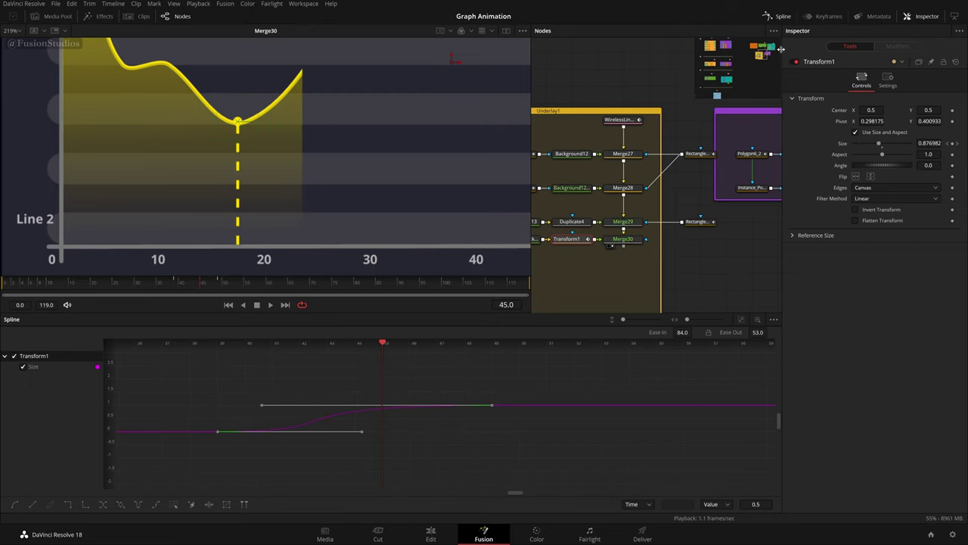
- Close the Spline editor and enlarge Underlay1 so it encloses the Rectangle13 and Rectangle13_1 masks with free space below
click(779, 15)
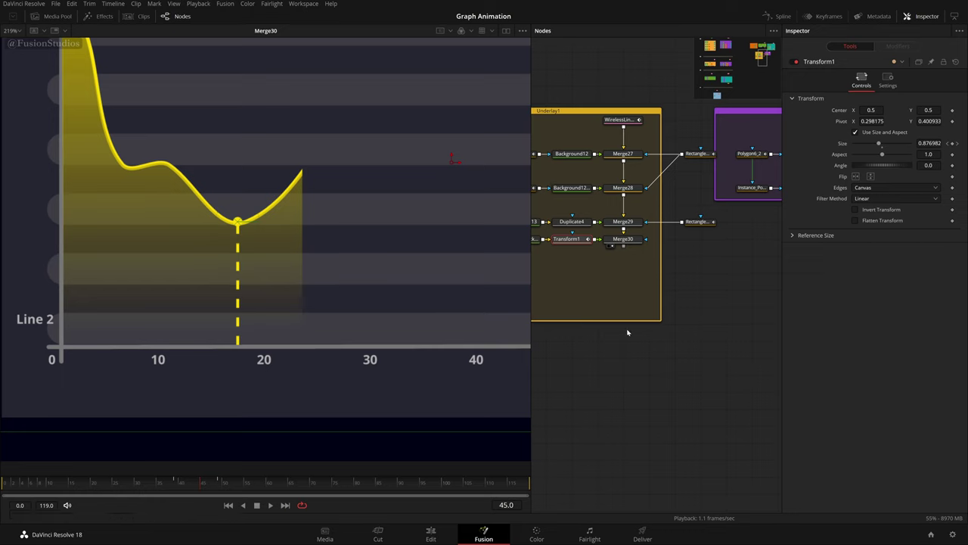
drag(699, 268, 522, 219)
click(713, 364)
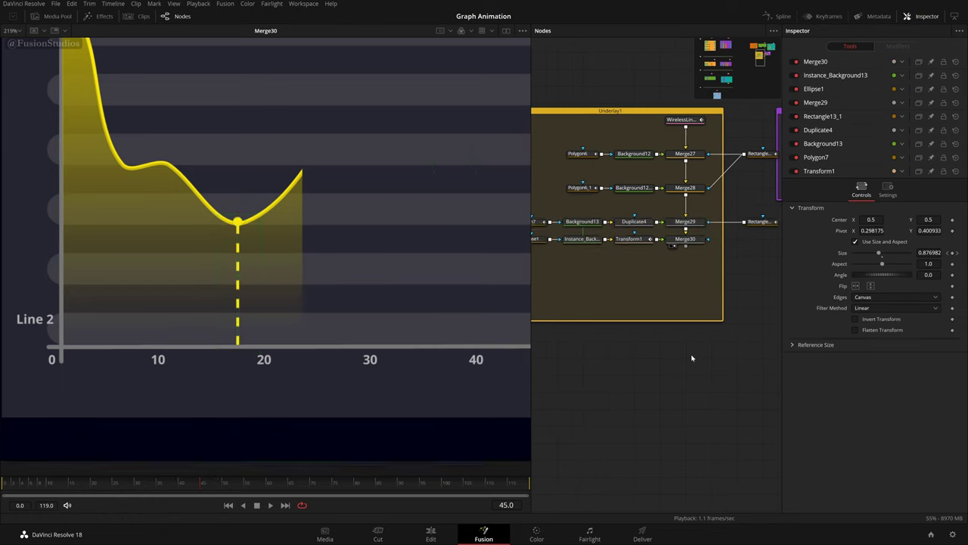
scroll(691, 358, down, 3)
drag(707, 336, 647, 374)
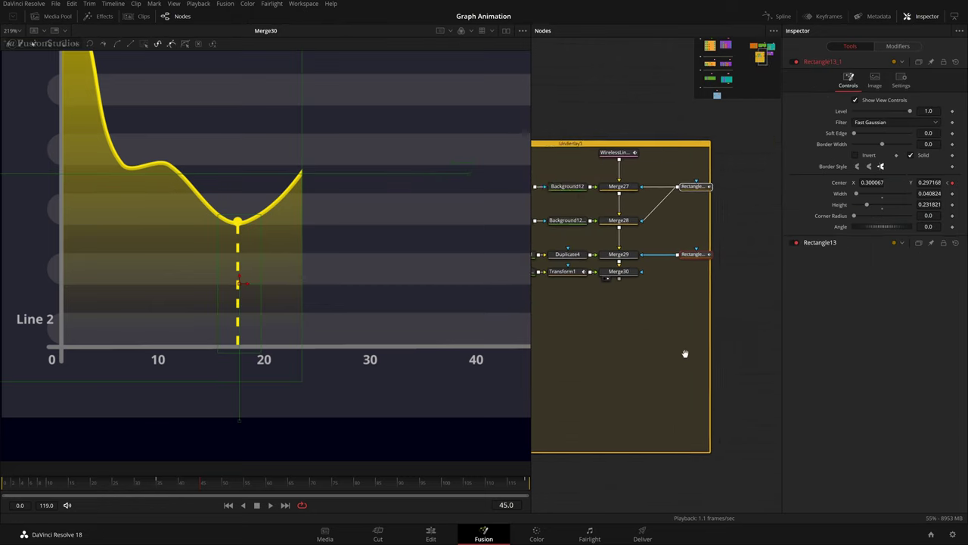
- Copy the marker's line, dot, merge and Rectangle13_1 mask nodes and paste two copies below the originals inside Underlay1
scroll(704, 355, down, 2)
drag(758, 336, 576, 277)
click(683, 344)
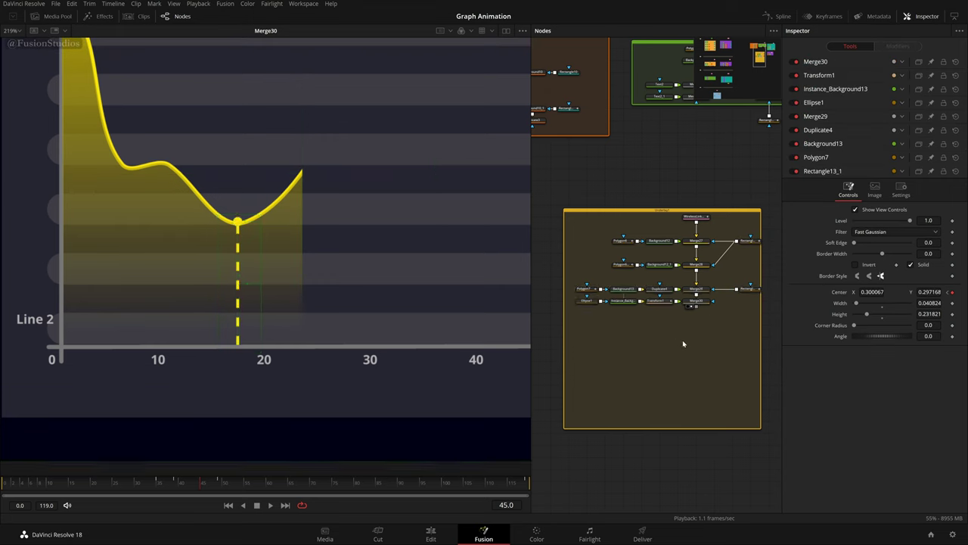
key(ctrl+v)
key(ctrl+v)
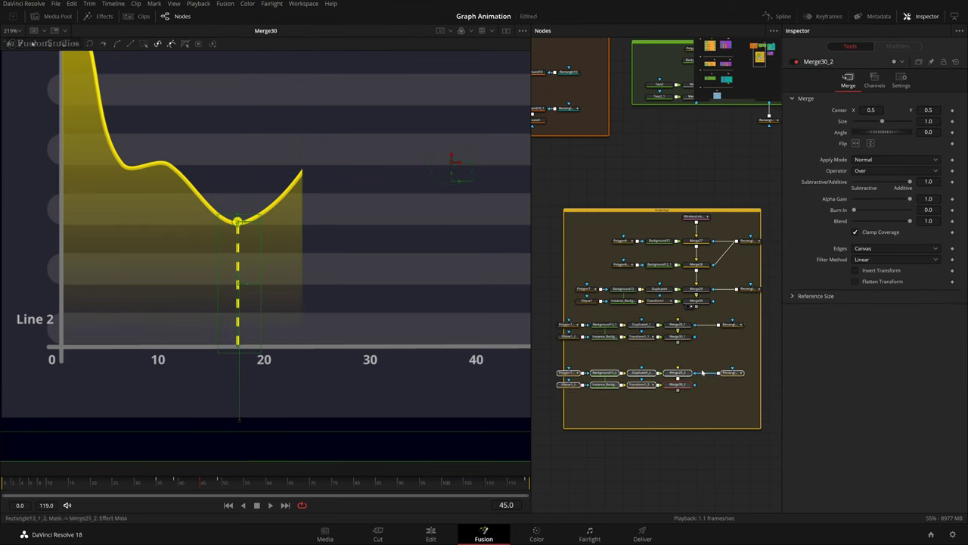
- Align both pasted marker node groups beneath the original marker nodes, column by column
drag(748, 313, 559, 349)
drag(678, 338, 557, 404)
drag(678, 385, 697, 386)
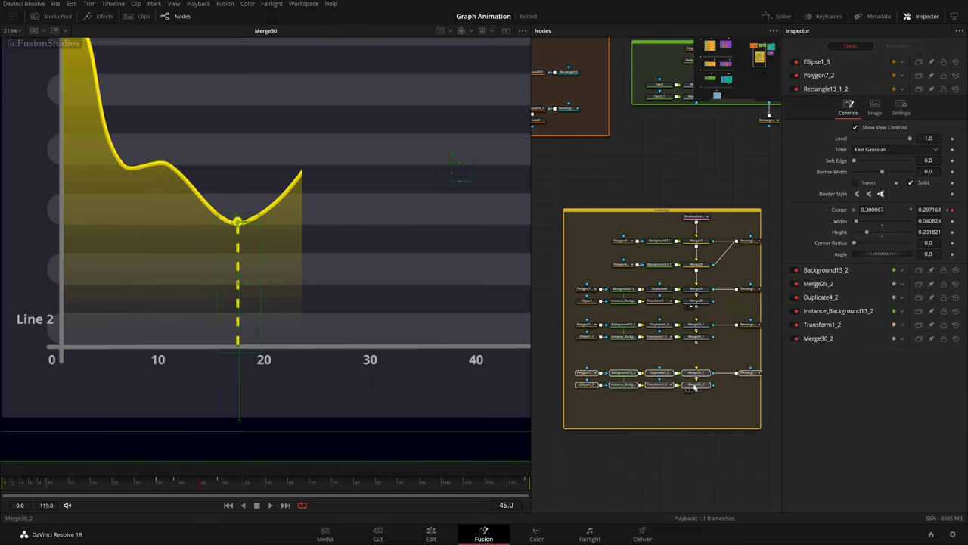
scroll(703, 356, up, 2)
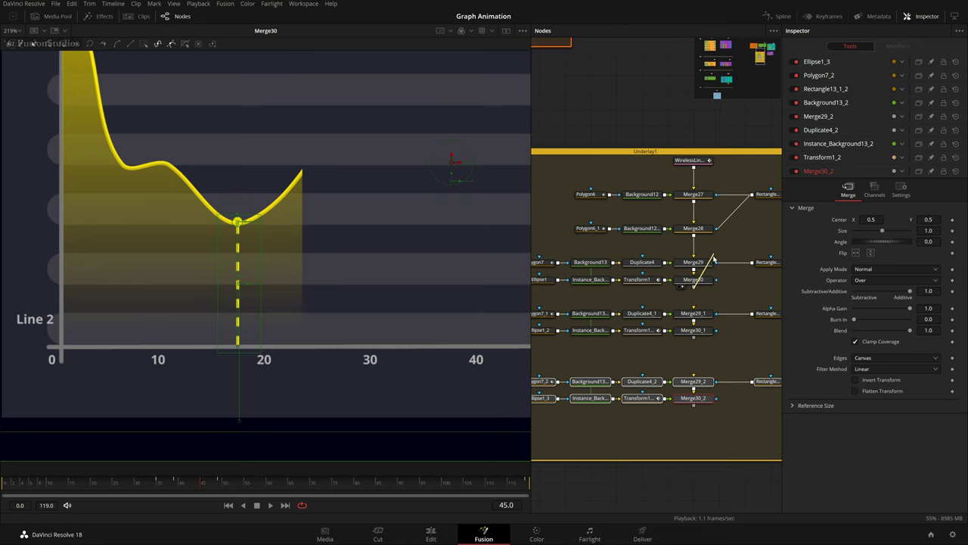
- Chain the copied marker groups after Merge30 through Merge29_1 and Merge29_2, and save the project
drag(693, 285, 692, 382)
scroll(705, 393, down, 2)
drag(746, 412, 578, 372)
click(705, 380)
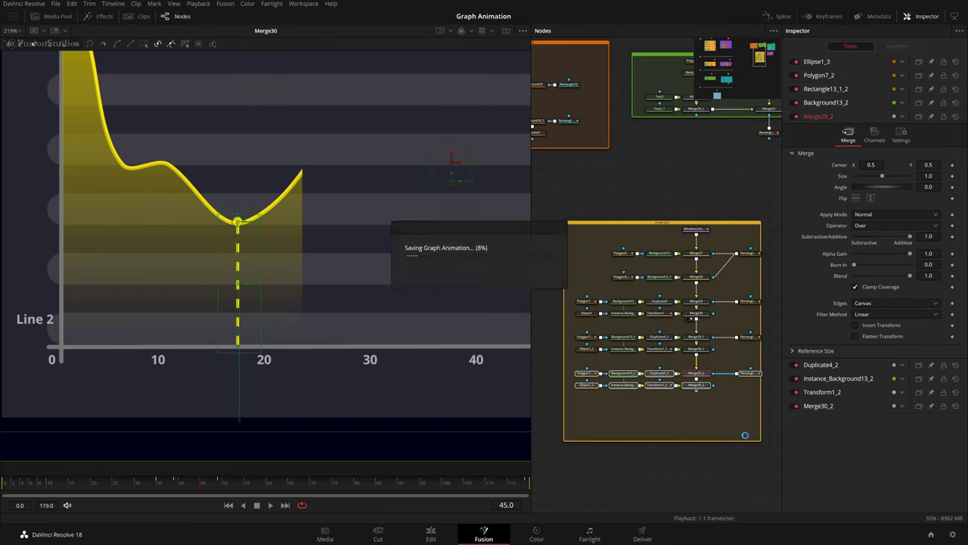
- Shrink Underlay1's lower edge to fit the three marker node groups and clear the node selection
drag(734, 441, 738, 406)
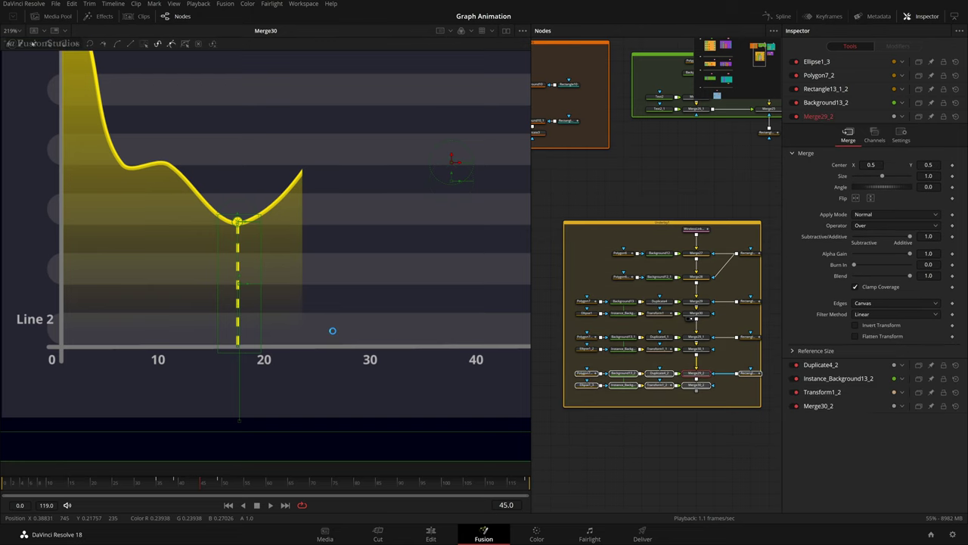
scroll(333, 332, down, 2)
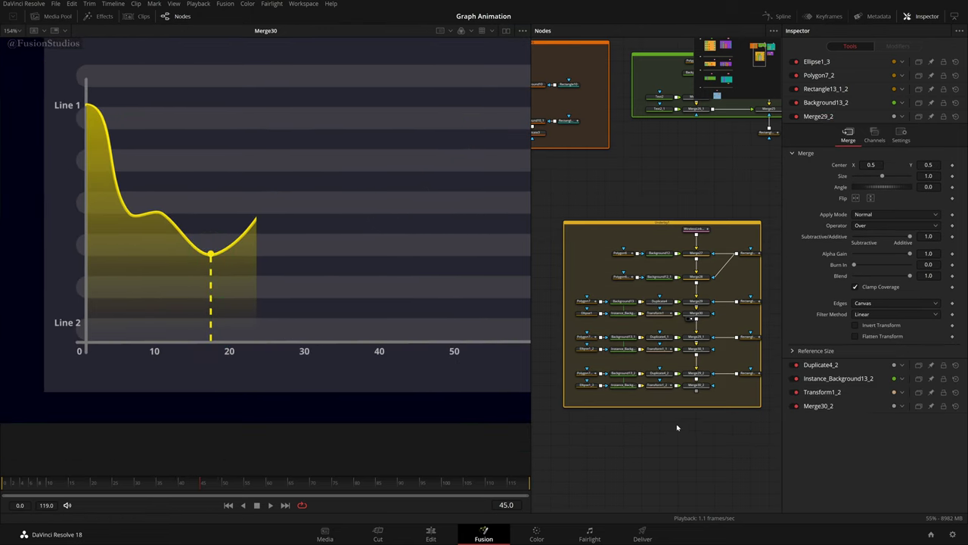
key(ctrl+a)
click(660, 417)
key(ctrl+a)
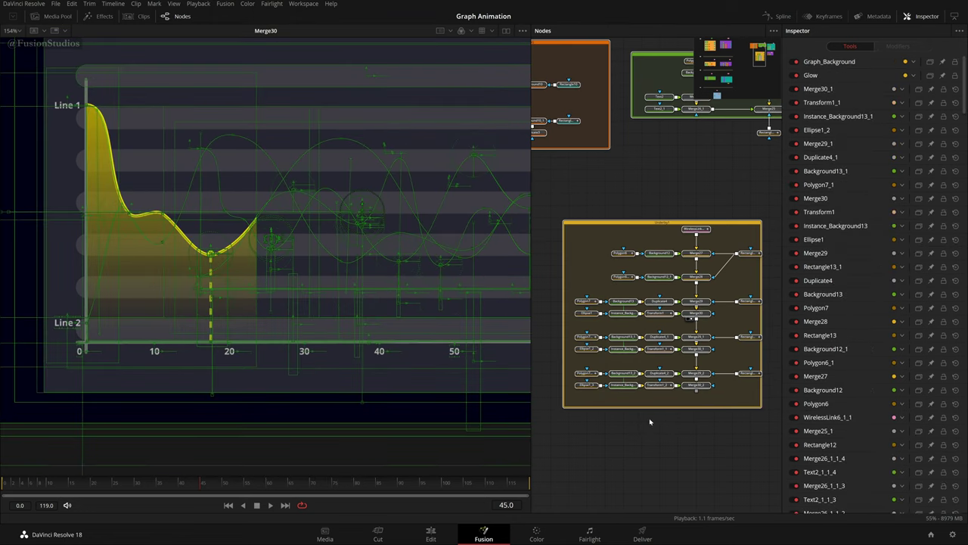
click(643, 440)
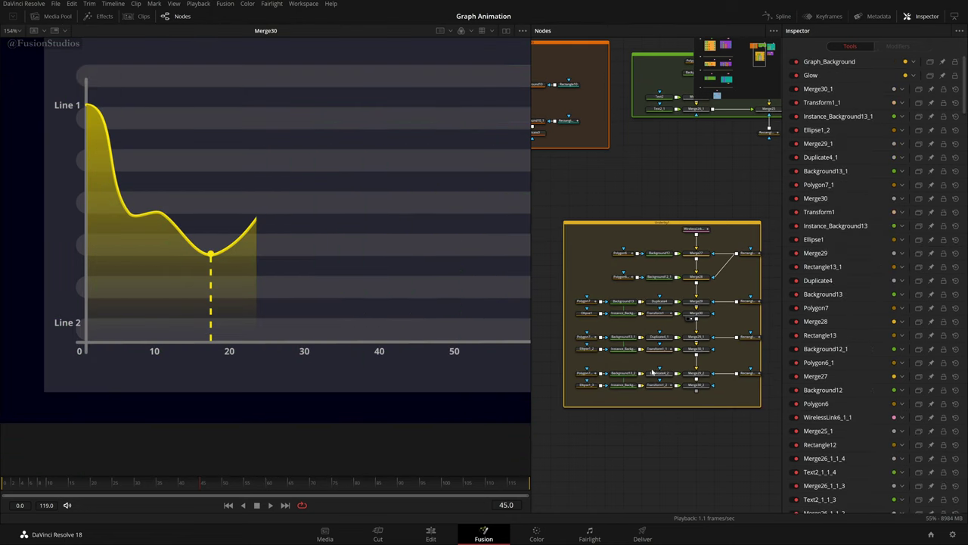
- At frame 119, move the Polygon7_1 dashed line under the graph's highest peak, with Center X 0.67 and Y 0.779
scroll(652, 372, up, 2)
click(559, 323)
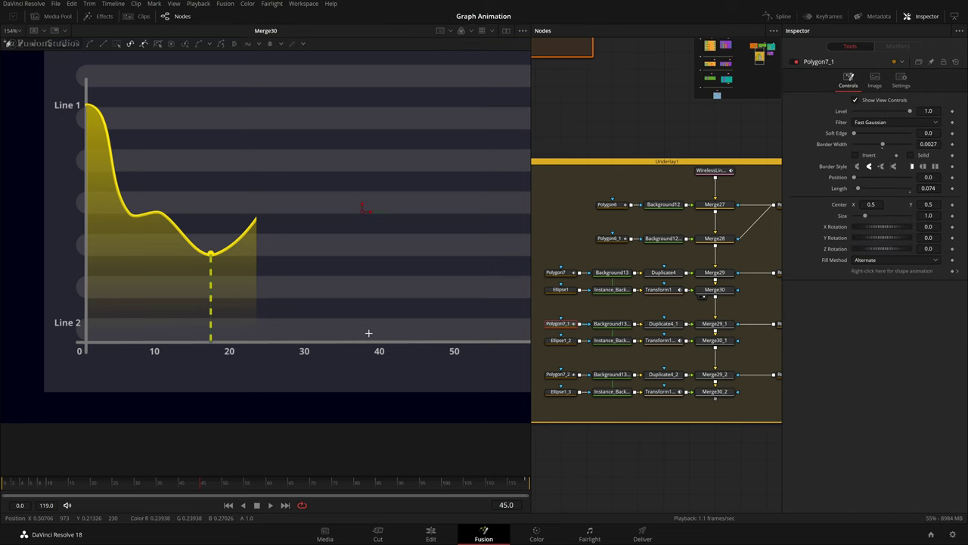
drag(300, 223, 179, 312)
key(ctrl+z)
drag(335, 285, 196, 342)
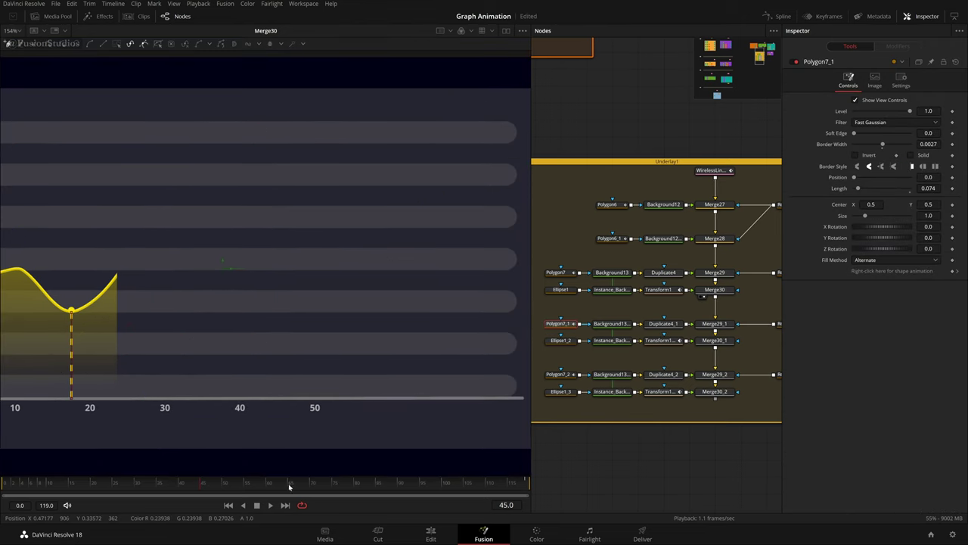
scroll(313, 360, down, 2)
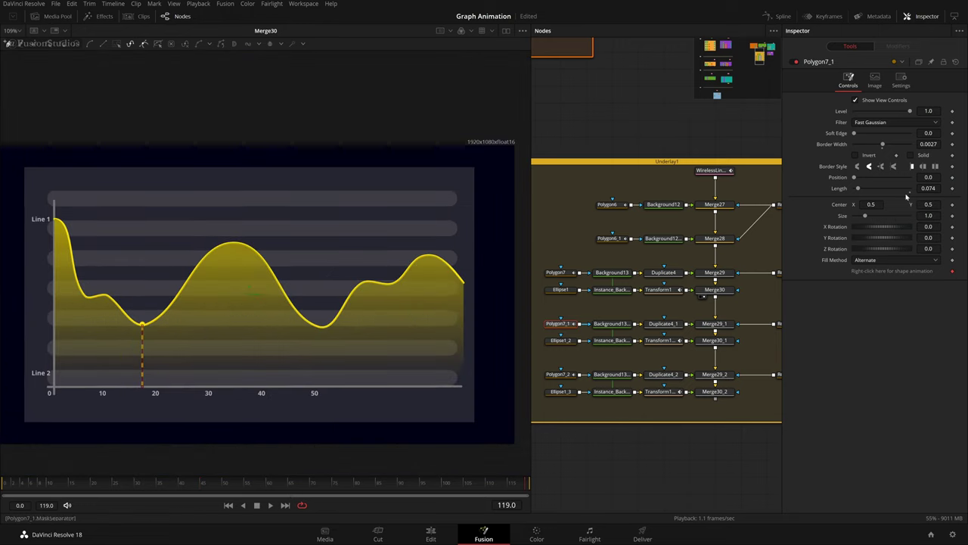
drag(870, 204, 925, 204)
drag(687, 334, 575, 334)
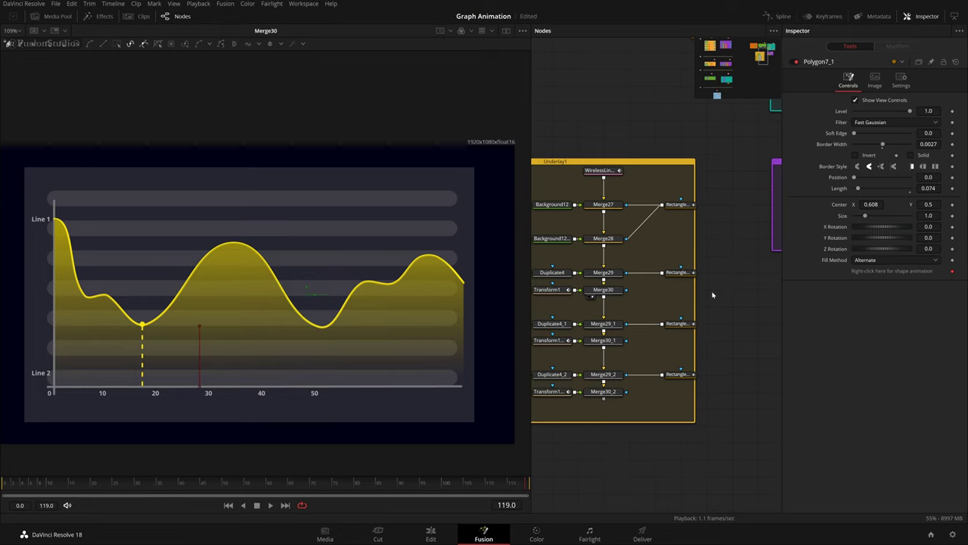
mouse_move(871, 204)
mouse_down()
mouse_move(965, 204)
mouse_move(870, 204)
mouse_up()
scroll(245, 253, up, 5)
scroll(368, 356, down, 2)
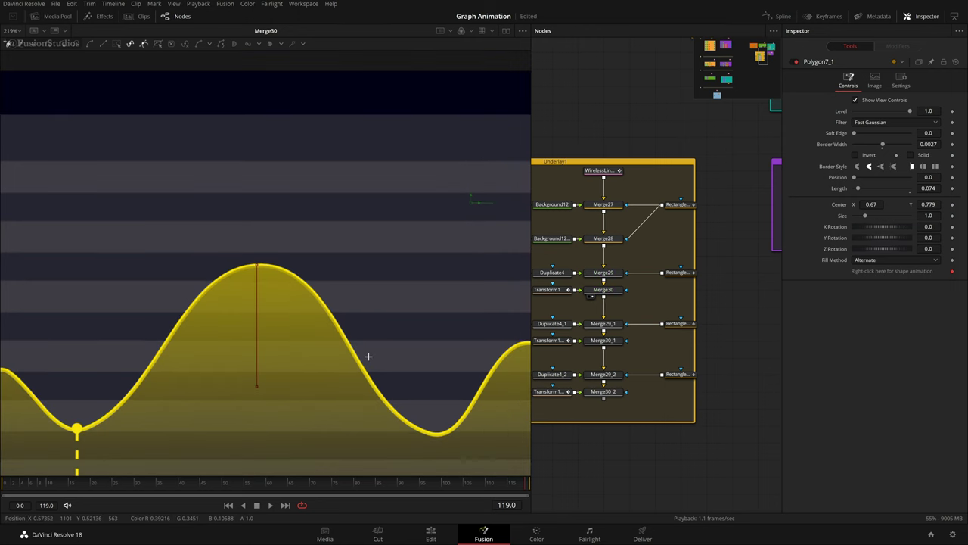
- Disconnect the rectangle masks from Merge29_1 and Merge29_2, and show Merge30_2 in the viewer
drag(674, 345, 741, 309)
click(701, 288)
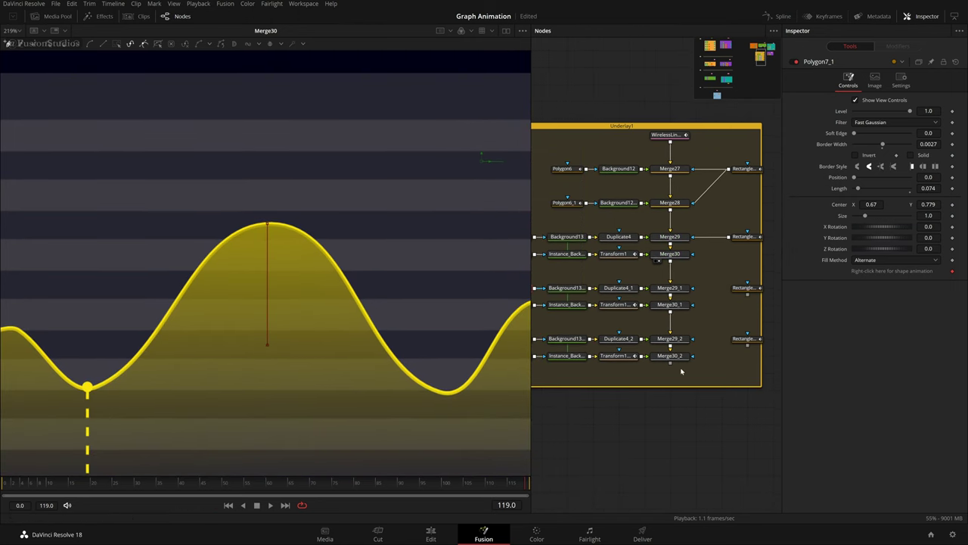
drag(679, 356, 326, 273)
scroll(325, 273, down, 3)
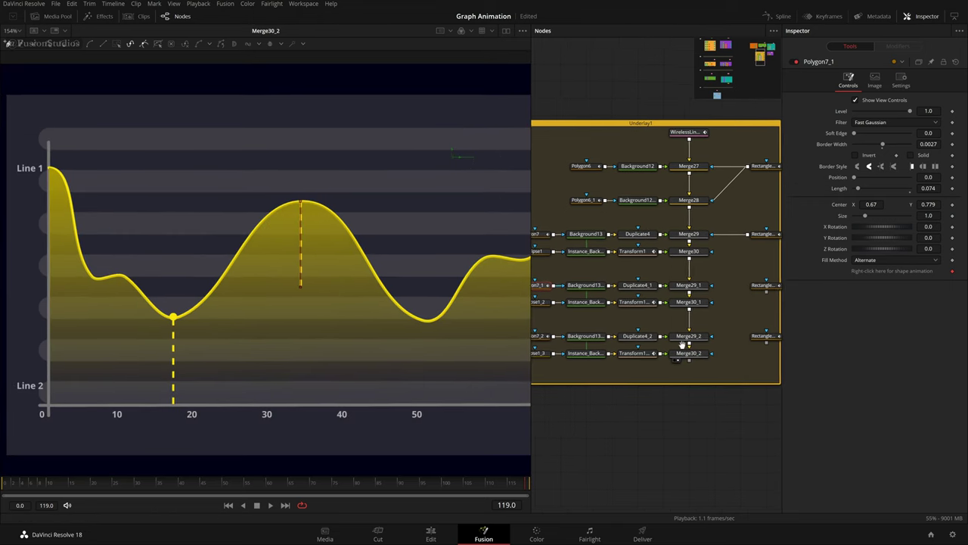
- Set Duplicate4_1 to 16 copies so the peak's dashed line extends down to the horizontal axis
click(637, 285)
drag(893, 100, 951, 104)
double_click(928, 100)
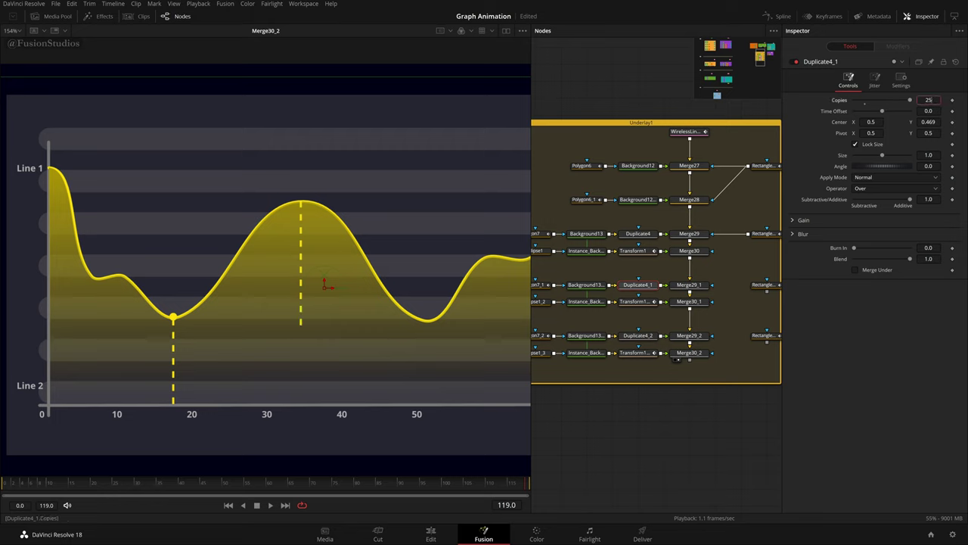
key(Tab)
drag(910, 100, 902, 100)
double_click(929, 100)
text(16)
key(Return)
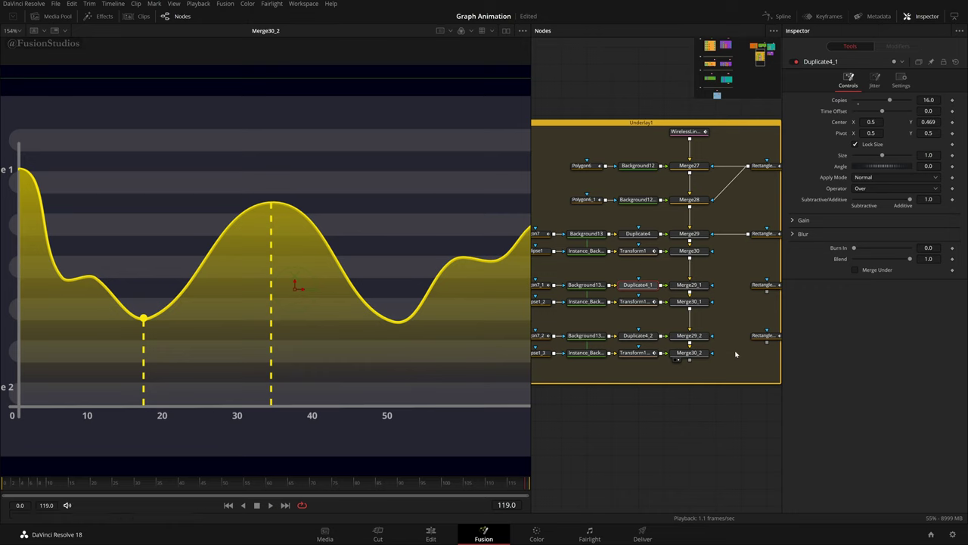
scroll(613, 316, left, 2)
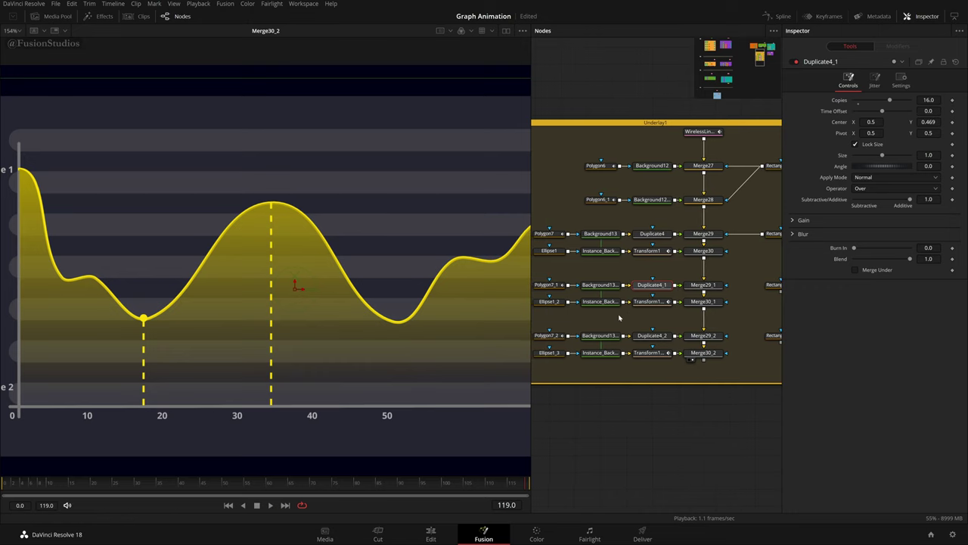
- Move the Ellipse1_2 dot onto the graph's peak above its dashed line, at about X 0.468, Y 0.680
click(561, 301)
drag(145, 318, 270, 183)
scroll(272, 204, up, 8)
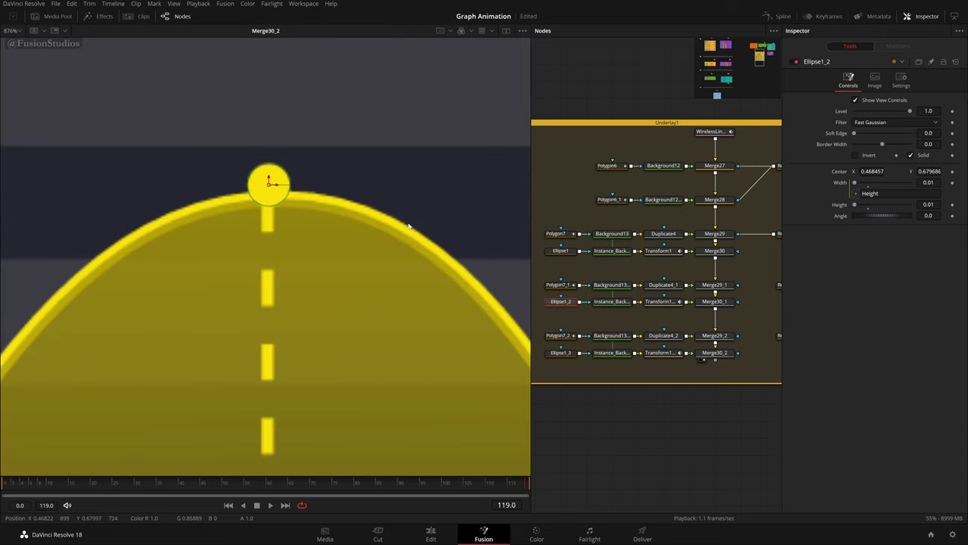
- Move Transform1_1's pivot onto the peak dot, at about X 0.468, Y 0.680
click(659, 301)
scroll(294, 298, down, 8)
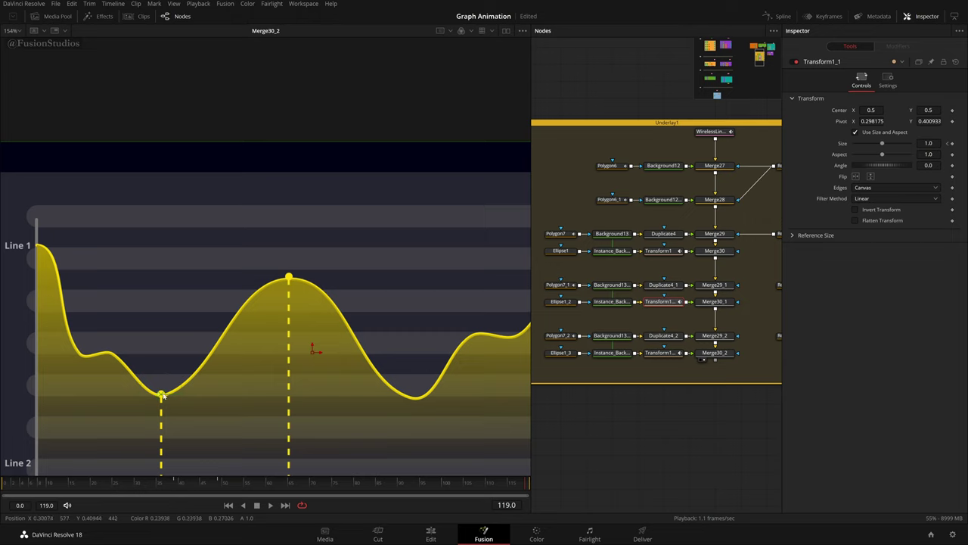
drag(162, 395, 286, 286)
scroll(291, 274, up, 6)
scroll(317, 305, down, 4)
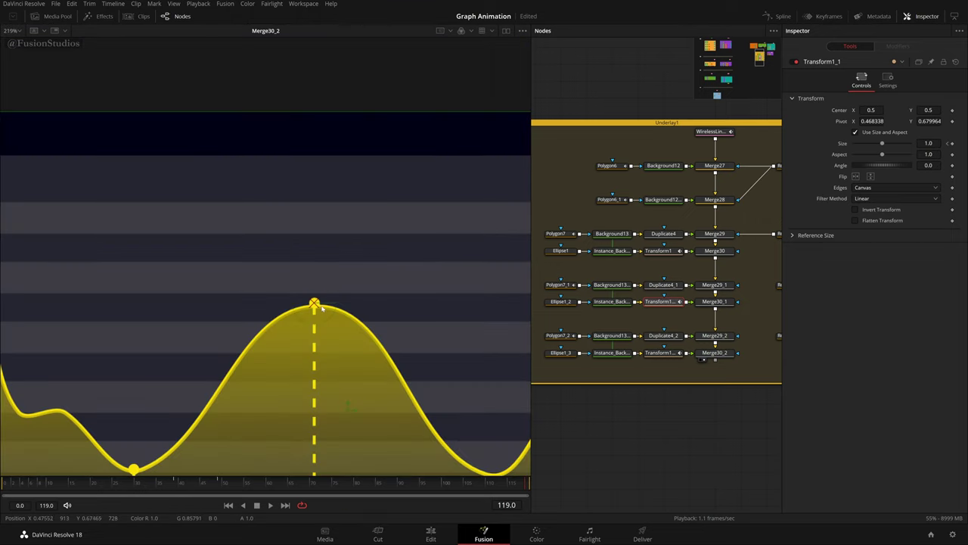
scroll(333, 291, down, 3)
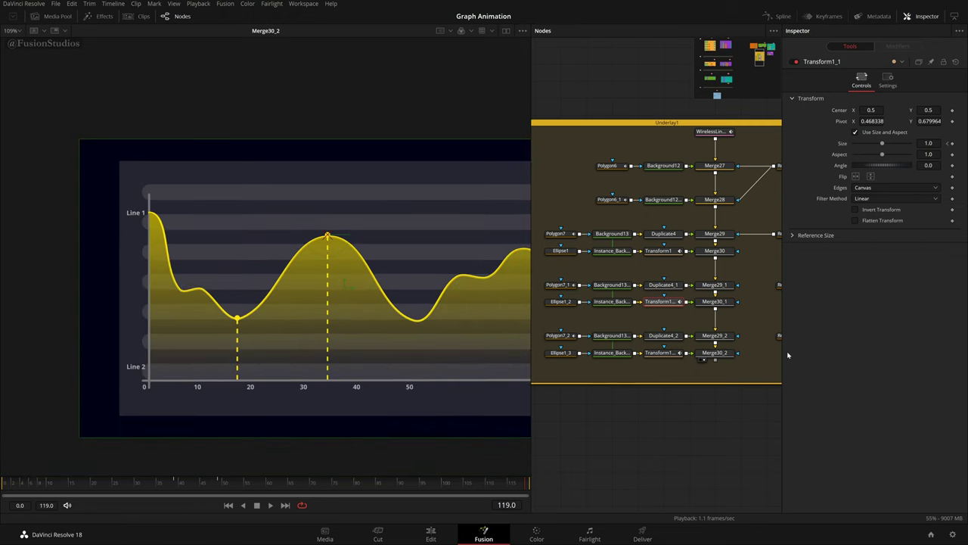
- Reconnect Rectangle13_1_1 as the mask of Merge29_1 and go to its Center keyframe at frame 45
drag(740, 335, 693, 348)
drag(744, 305, 691, 298)
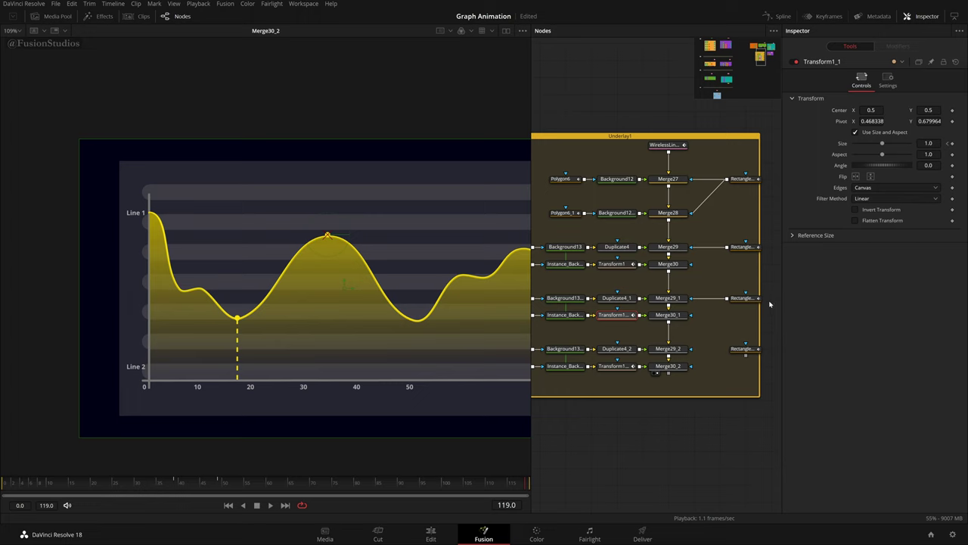
click(745, 298)
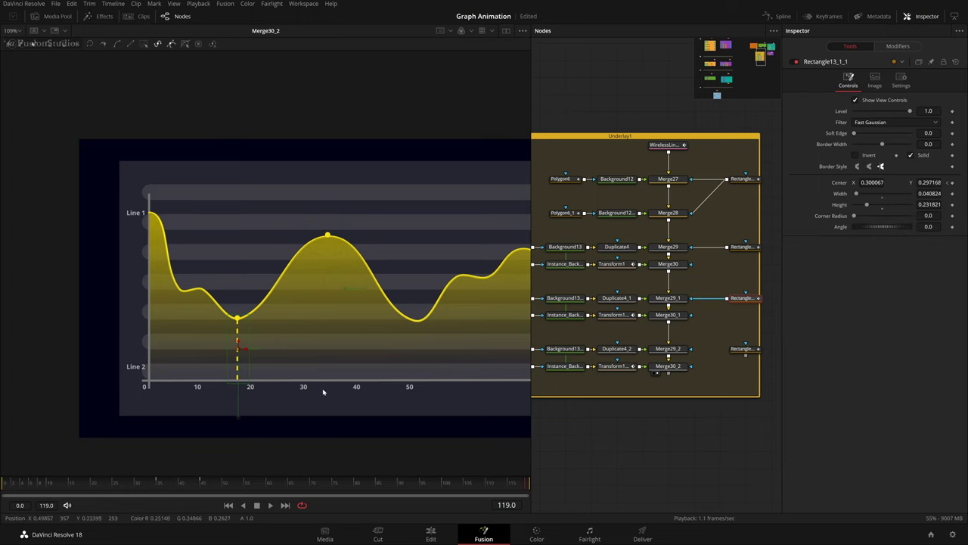
double_click(948, 183)
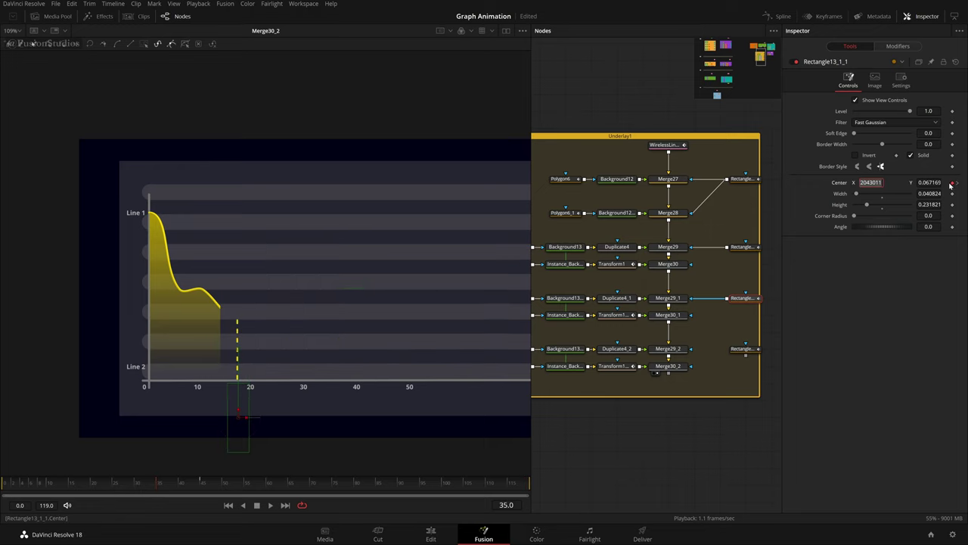
click(958, 183)
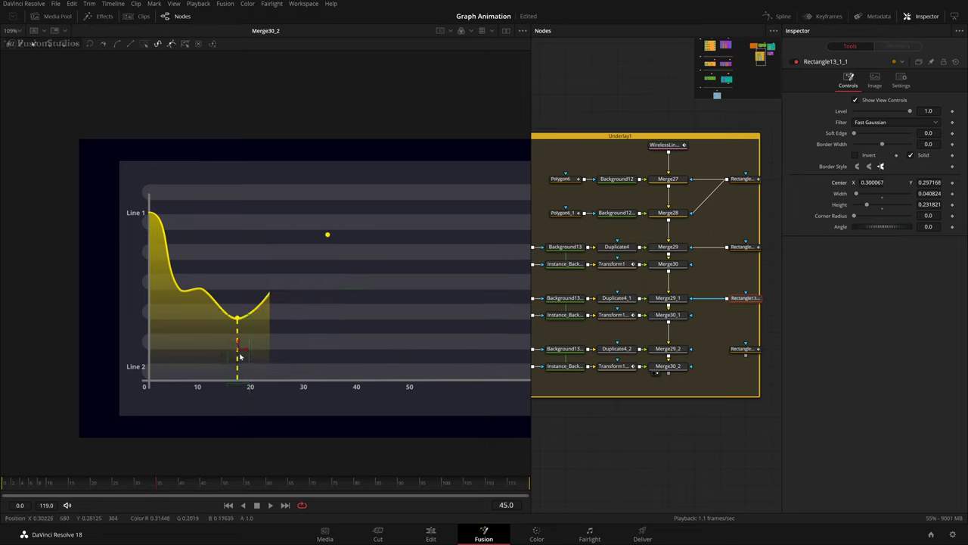
- Fit Rectangle13_1_1 around the peak's dashed line, with its center at about X 0.468, Y 0.441 and height about 0.507
drag(240, 352, 327, 302)
drag(329, 335, 327, 369)
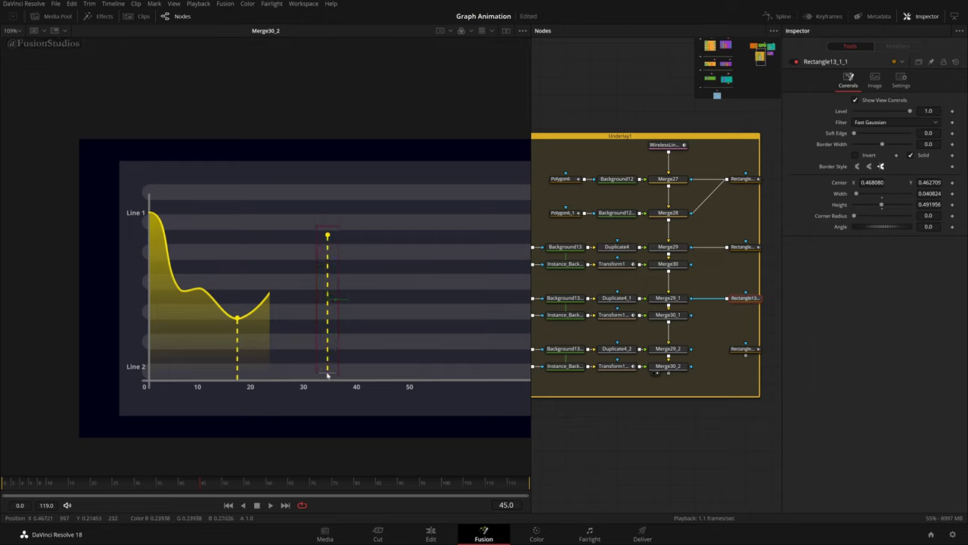
drag(328, 297, 327, 301)
drag(327, 373, 328, 382)
drag(327, 300, 327, 304)
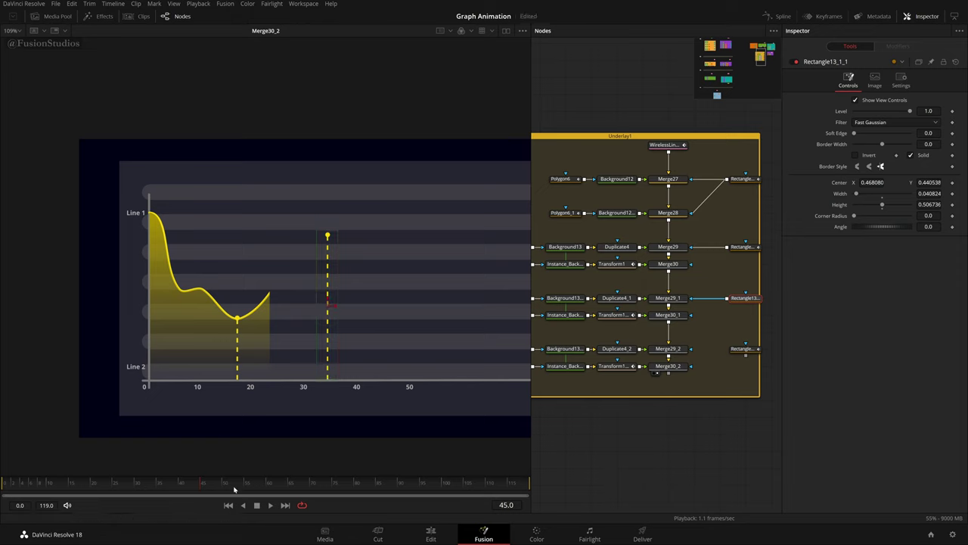
- At frame 55, lower Rectangle13_1_1's Center Y to about -0.071 so the mask starts below the dashed line
click(195, 484)
click(282, 493)
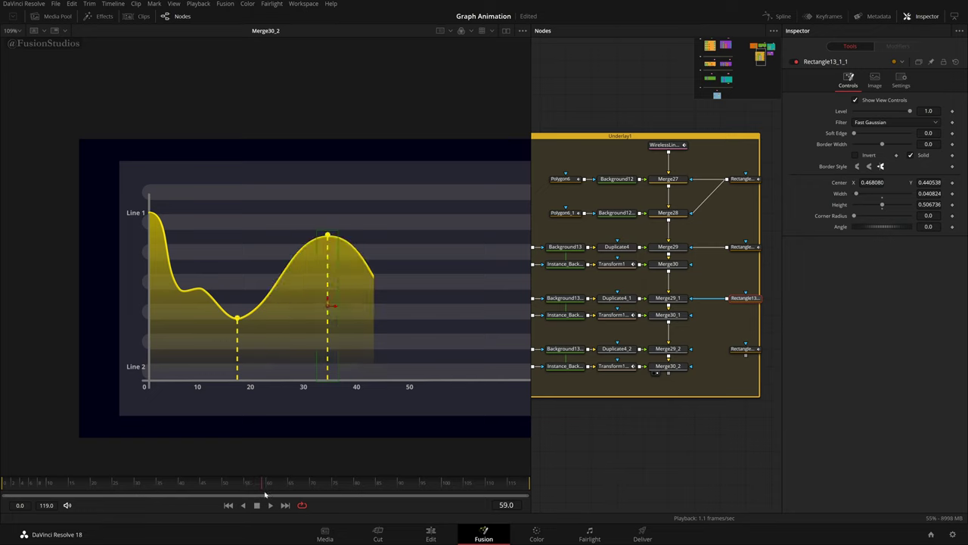
drag(257, 494, 252, 494)
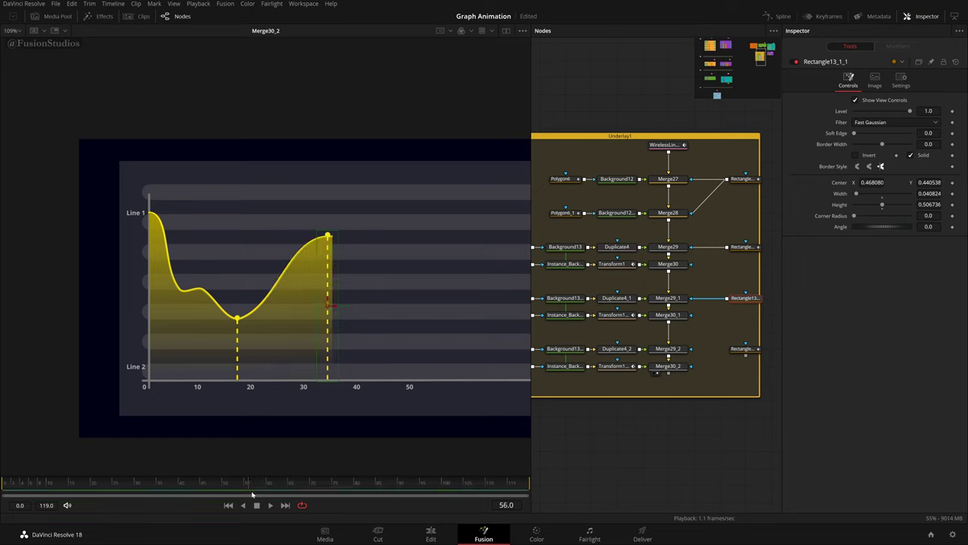
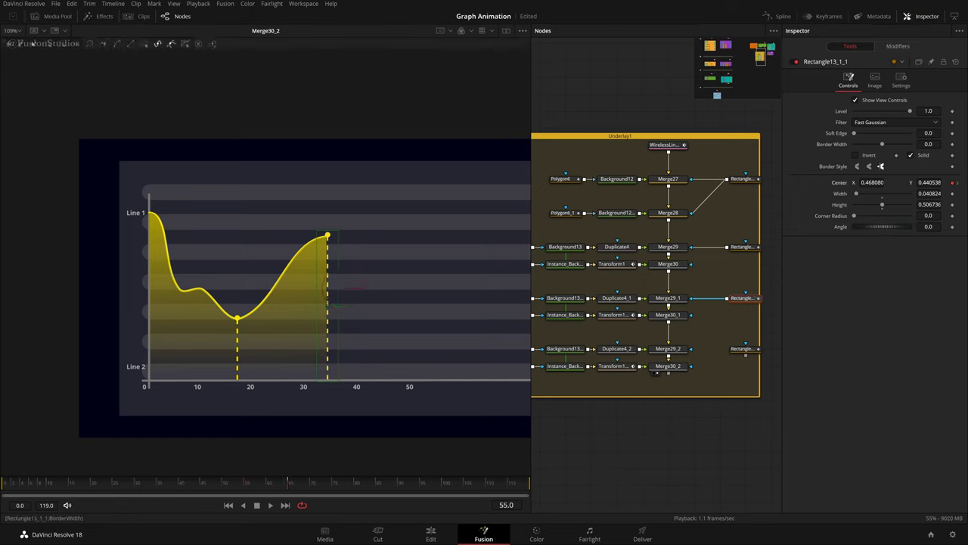
drag(930, 183, 732, 182)
drag(897, 182, 882, 182)
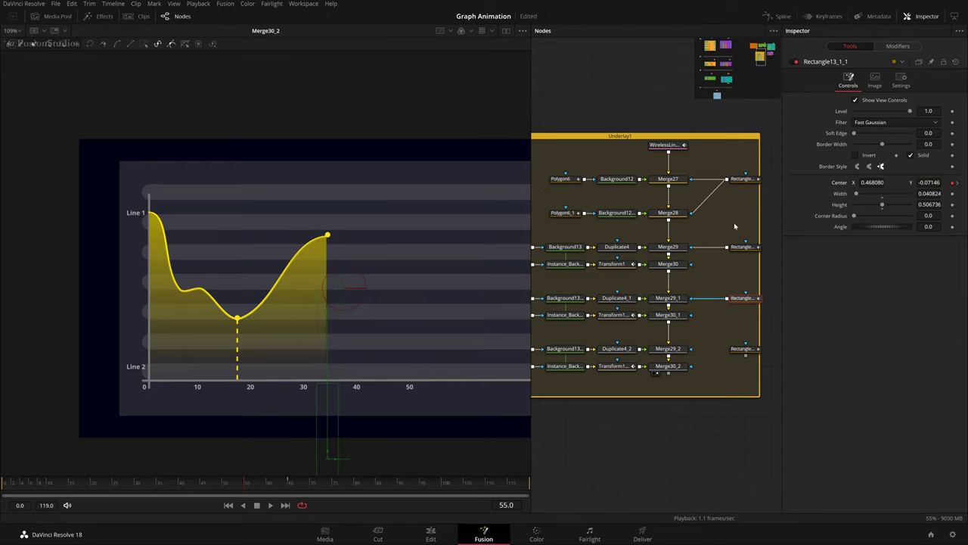
- Shift Transform1_1's Size keyframes in the spline so the dot's growth starts at frame 55
click(612, 314)
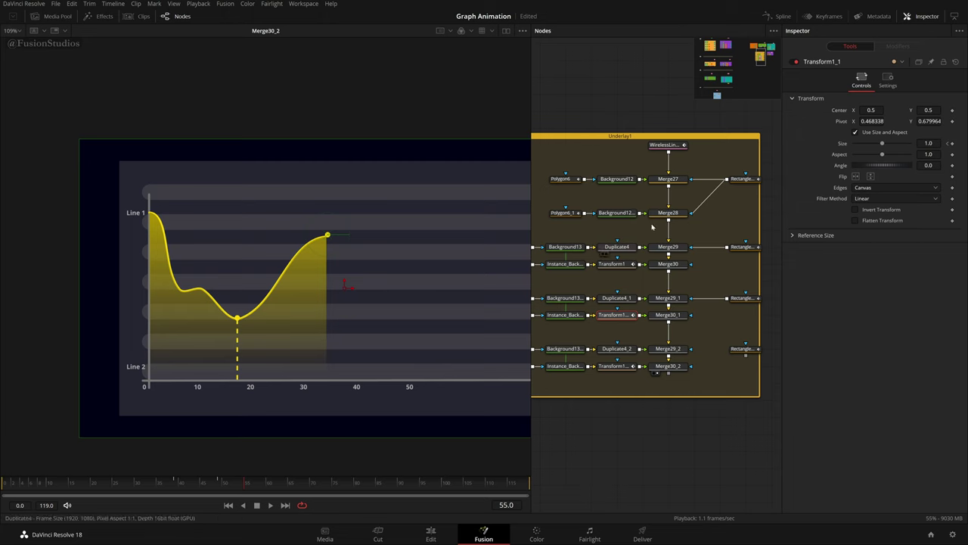
click(768, 16)
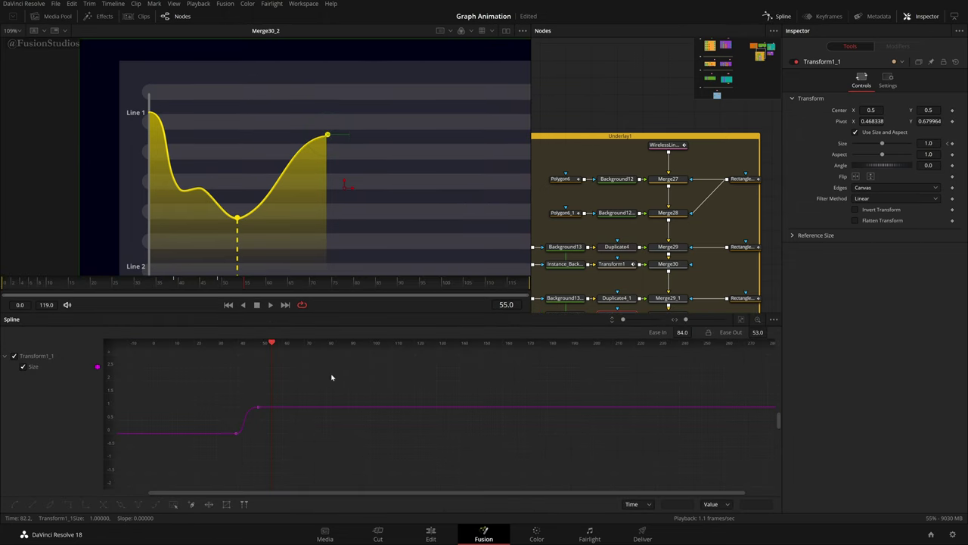
click(255, 413)
key(l)
drag(257, 411, 274, 407)
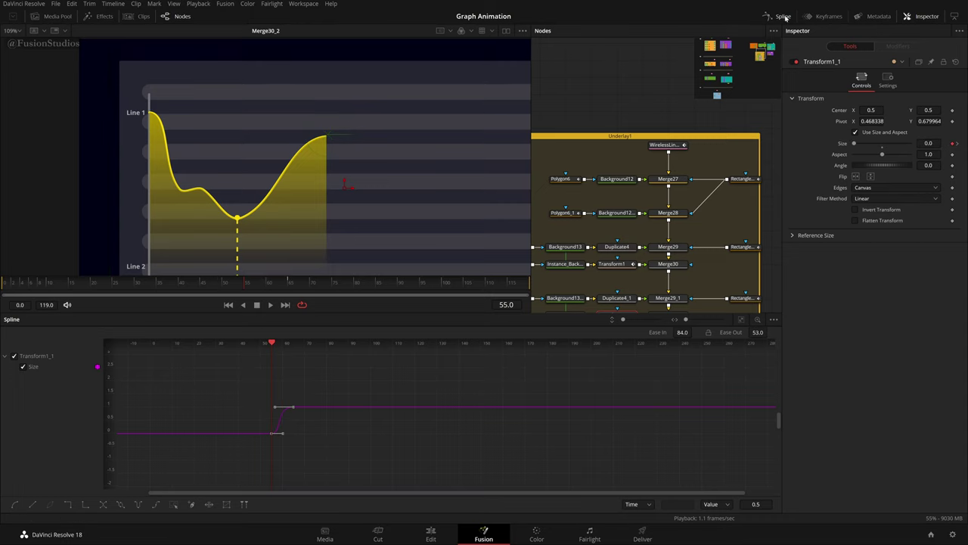
click(783, 16)
- Disconnect Merge30_1 from Merge29_2, show Merge30_1 in the viewer, and scrub the marker animation to frame 61
mouse_move(137, 488)
mouse_down()
mouse_move(79, 490)
mouse_move(137, 495)
mouse_up()
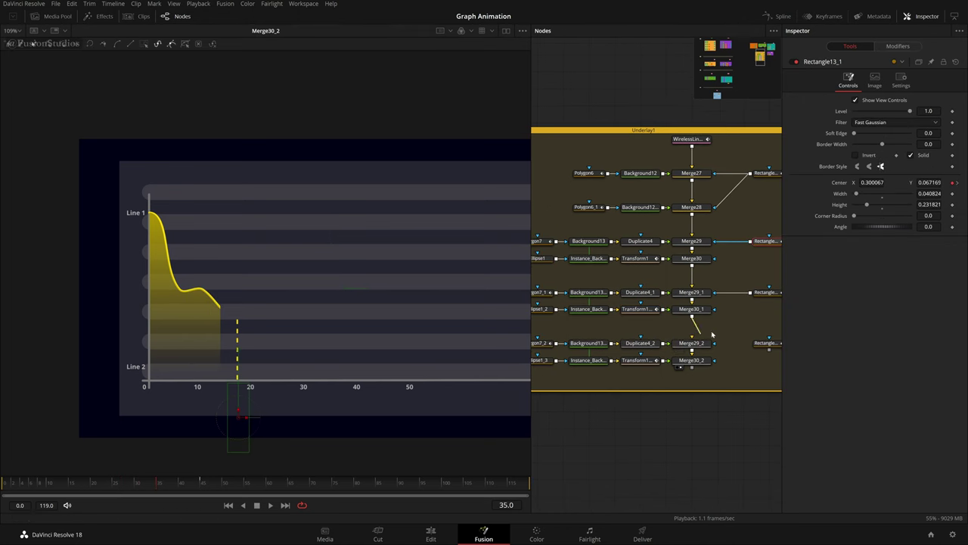
drag(712, 334, 715, 336)
drag(710, 347, 687, 354)
click(656, 324)
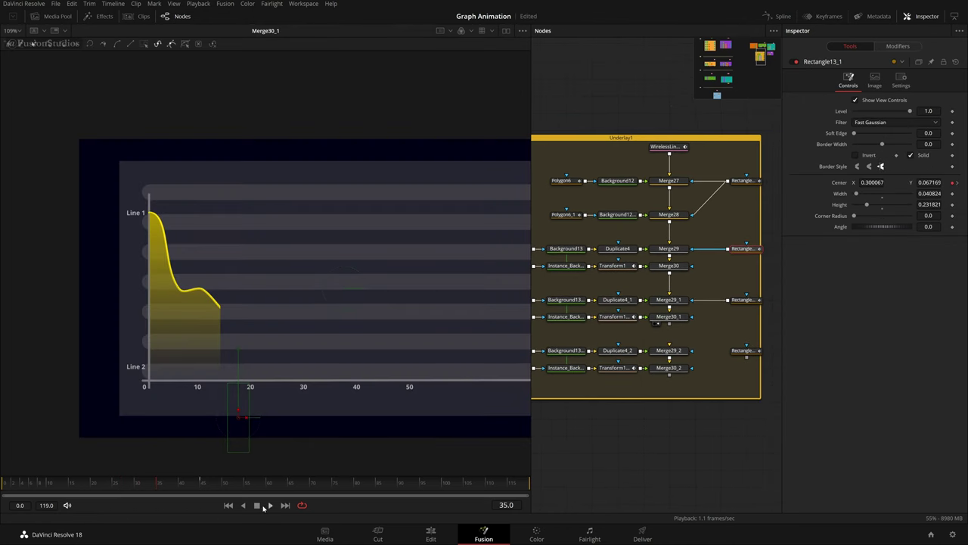
drag(91, 486, 268, 496)
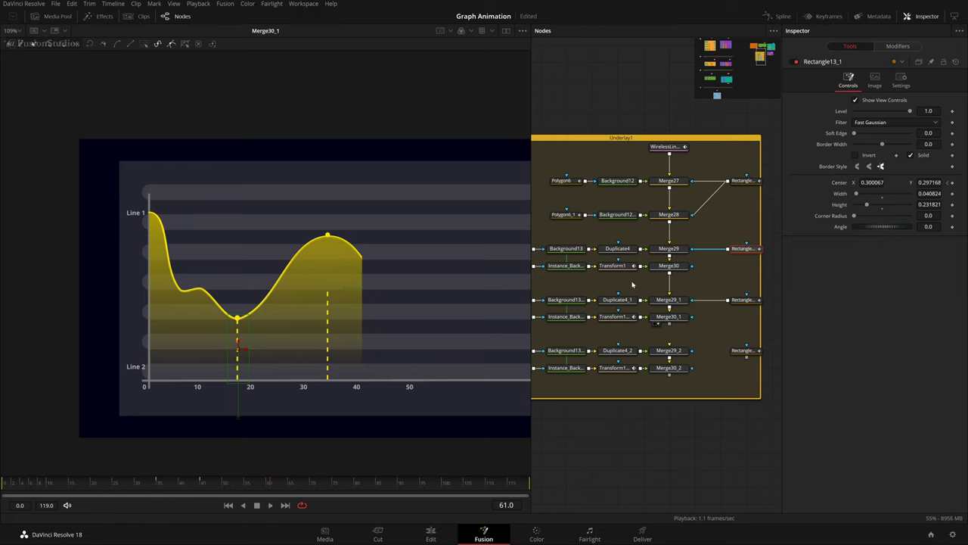
- Shift Transform1_1's Size keyframes in the spline to frames 64 and 74, and scrub through the dot's animation
click(614, 317)
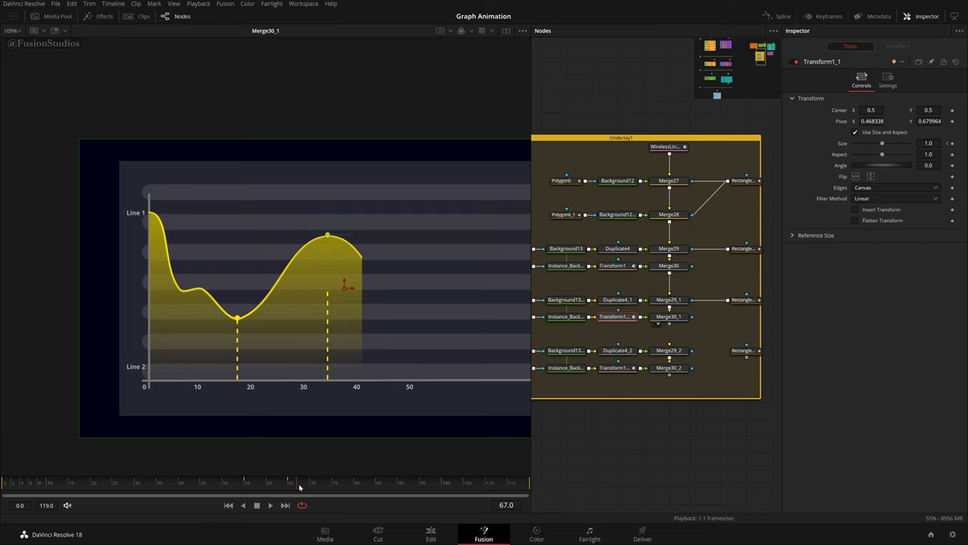
click(302, 486)
drag(303, 487, 285, 486)
click(783, 17)
drag(357, 380, 287, 435)
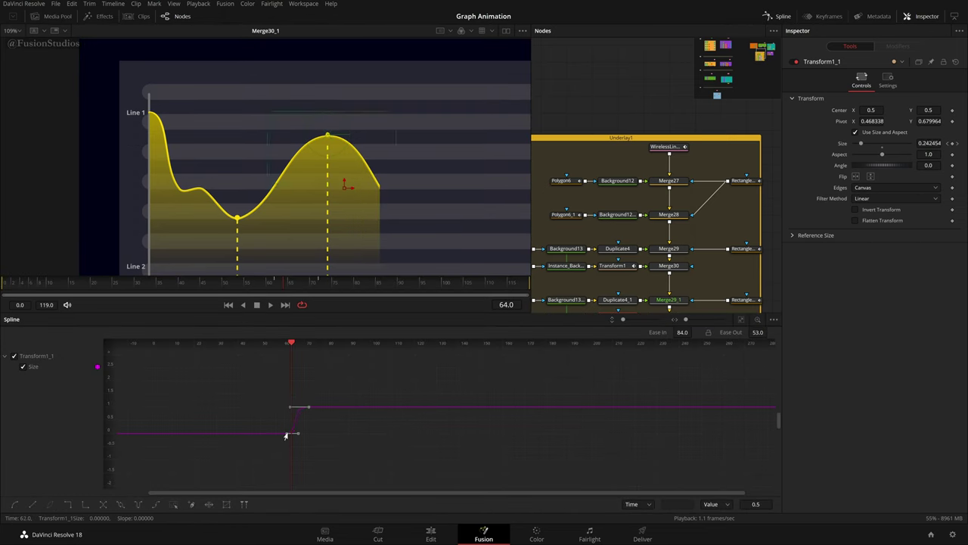
key(shift+3)
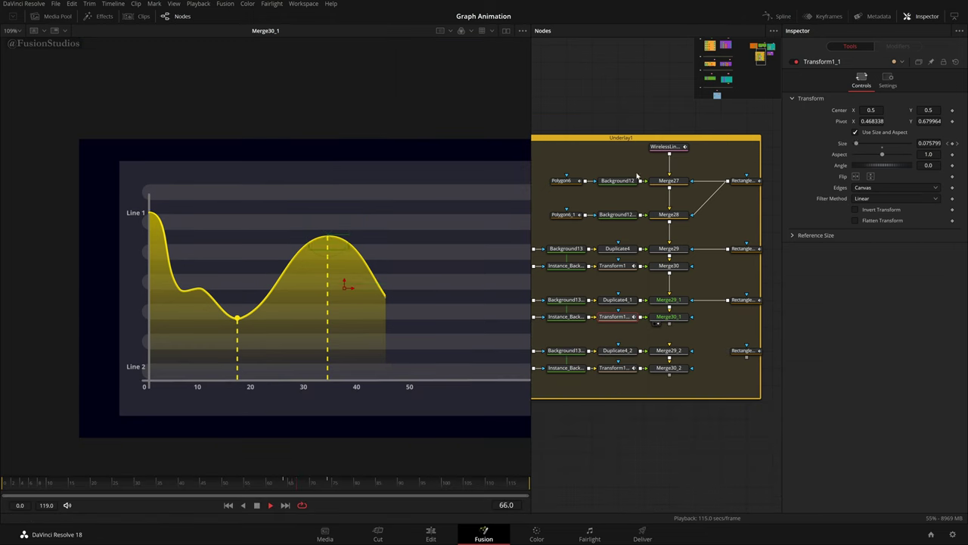
drag(313, 482, 327, 482)
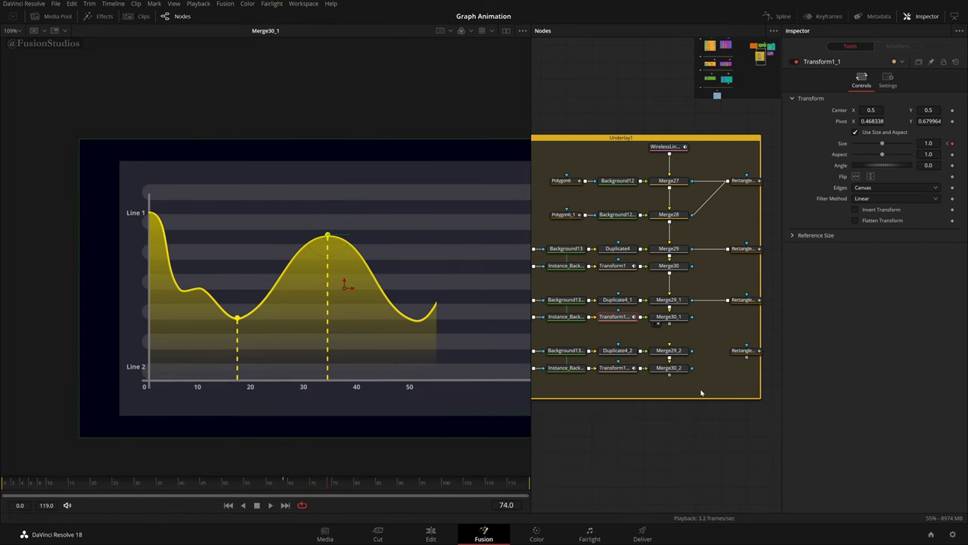
- Delete the third marker node group, including its line, dot, merge and rectangle mask nodes, from Underlay1
scroll(702, 389, down, 3)
drag(722, 405, 562, 357)
key(Delete)
scroll(612, 352, down, 3)
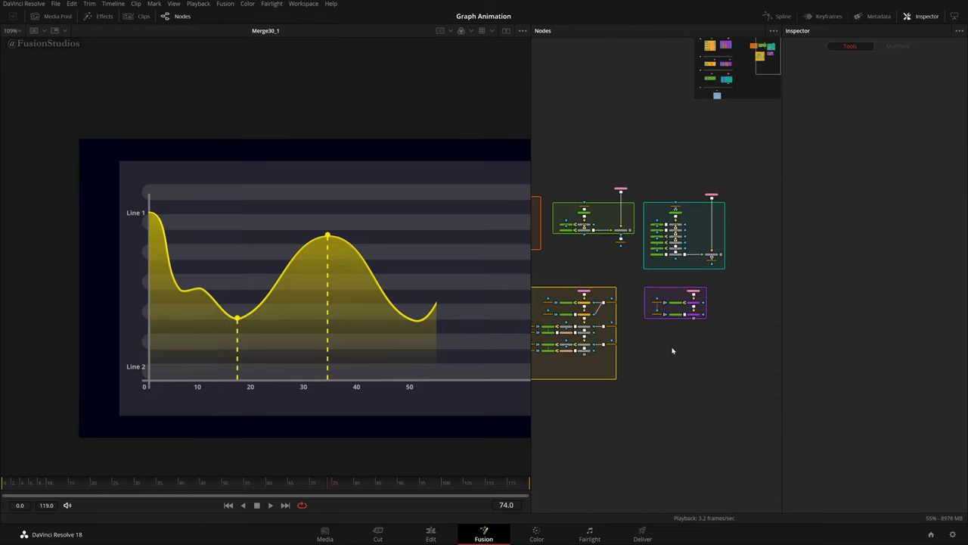
- Turn on the second viewer to show the finished MediaOut1 graph beside the current Merge30_1 result
drag(684, 427, 739, 75)
click(506, 31)
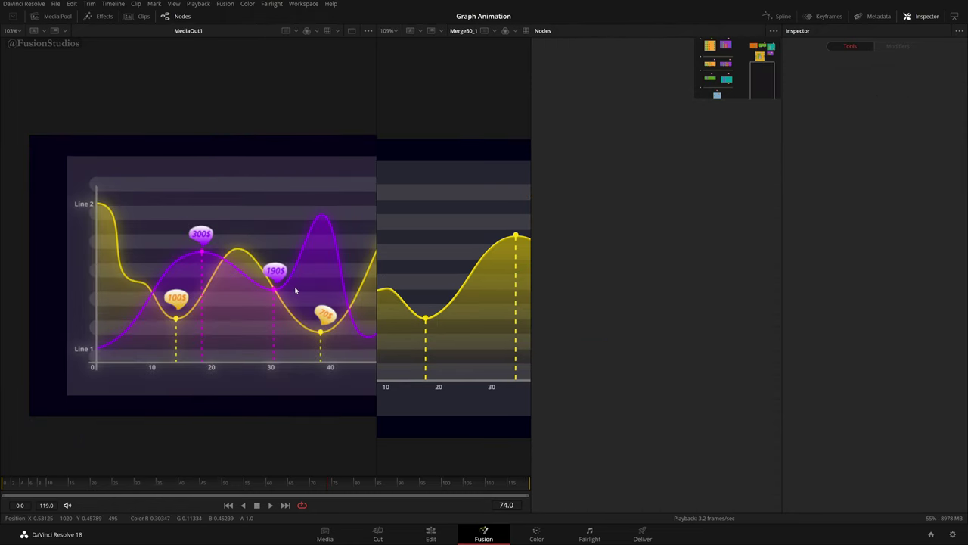
drag(294, 290, 245, 294)
scroll(245, 295, down, 2)
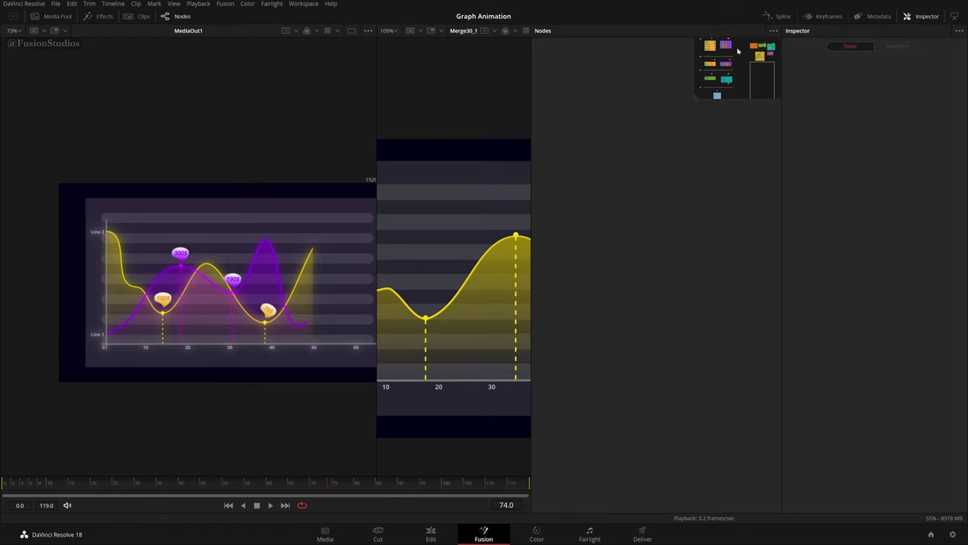
- Add a Background node in the empty area below the yellow underlay, show it in the second viewer, and enlarge that viewer
drag(750, 72, 765, 66)
scroll(689, 265, up, 3)
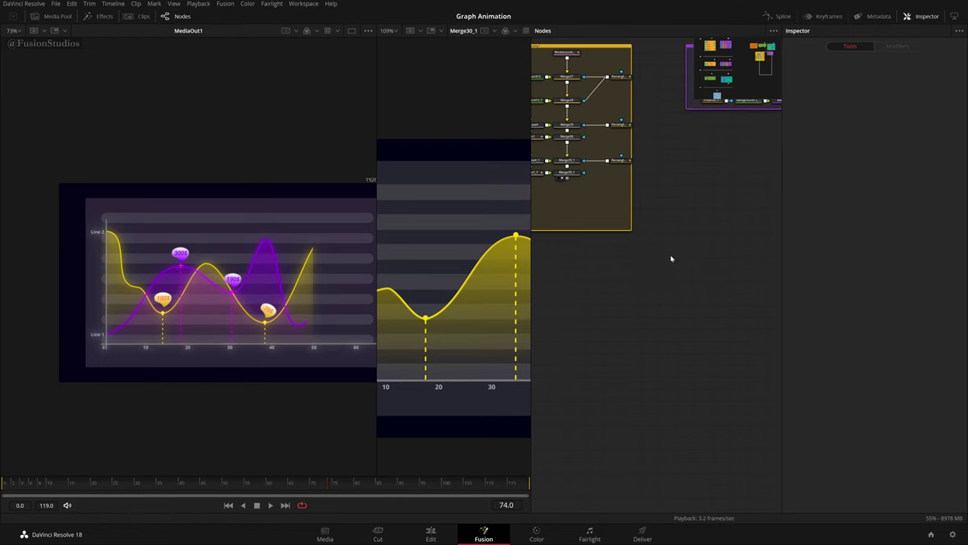
scroll(659, 262, down, 3)
key(shift+space)
text(rct)
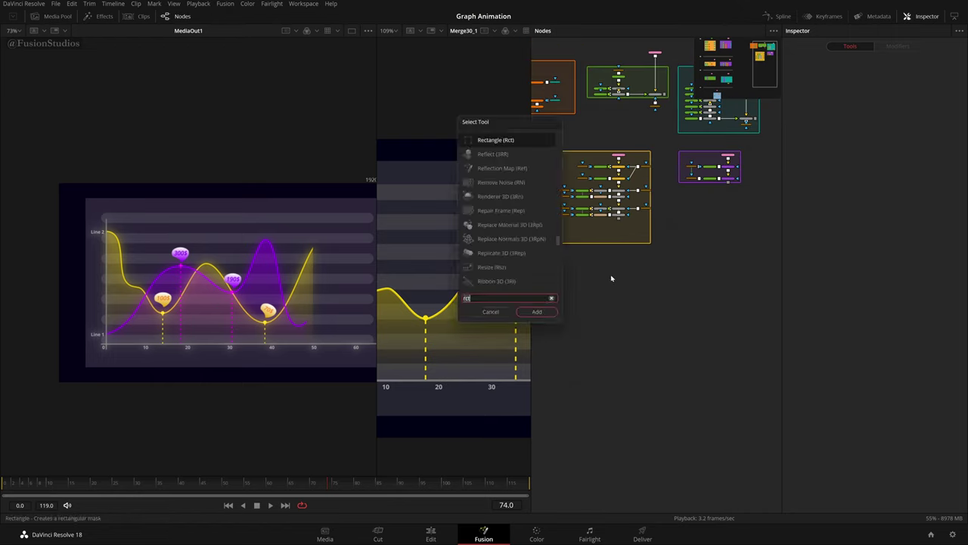
text(bg)
key(Return)
scroll(578, 265, up, 3)
key(2)
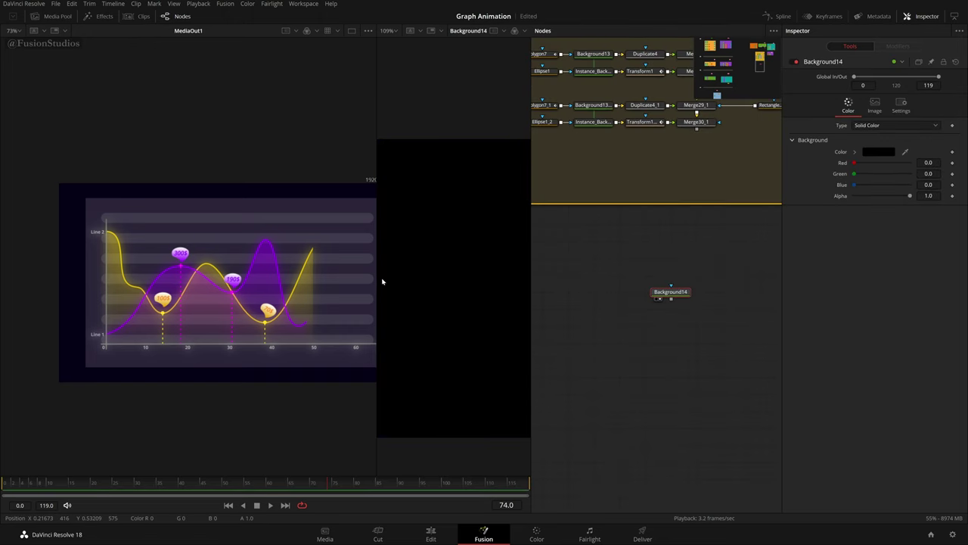
drag(377, 281, 116, 278)
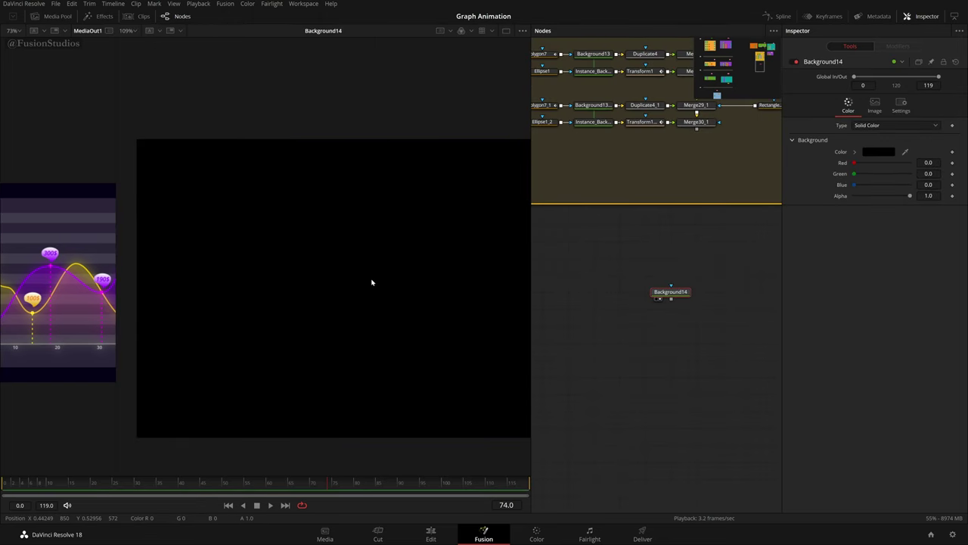
key(ctrl+f)
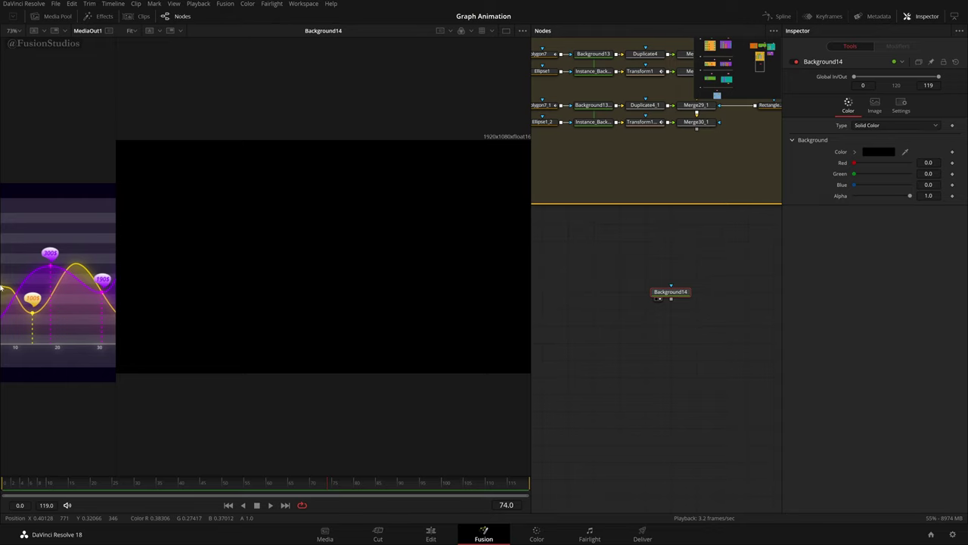
scroll(67, 284, down, 2)
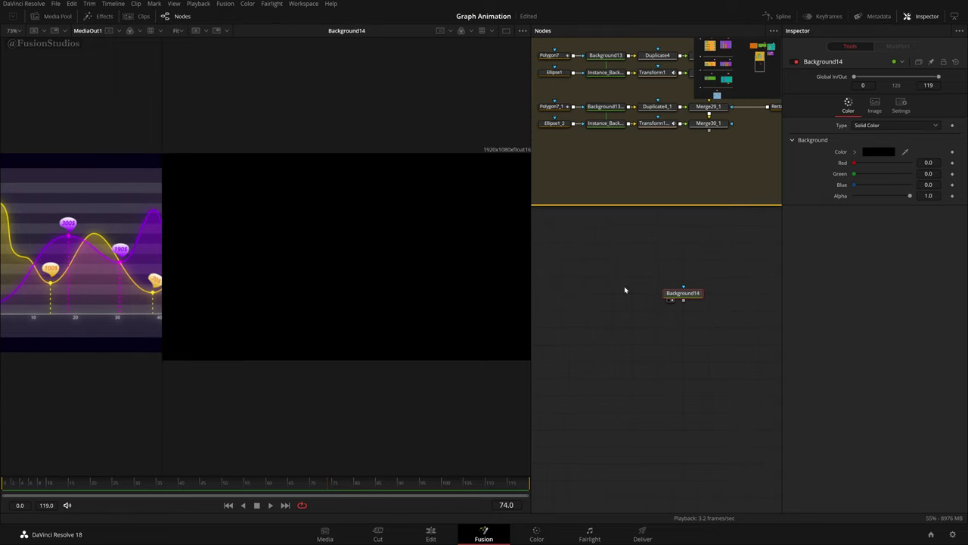
- Add an unconnected Polygon mask node beside Background14
key(shift+space)
text(bg)
text(poly)
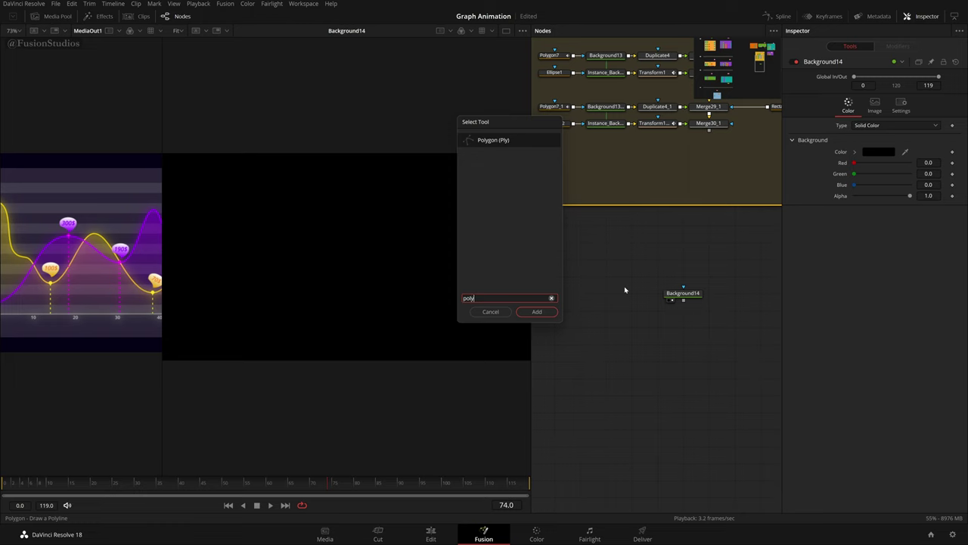
key(Return)
scroll(341, 267, up, 2)
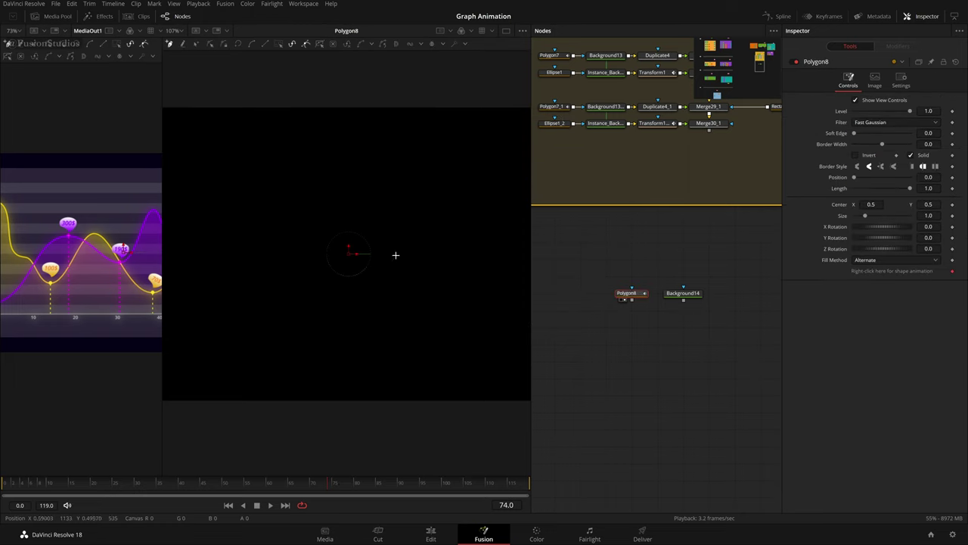
scroll(370, 279, down, 2)
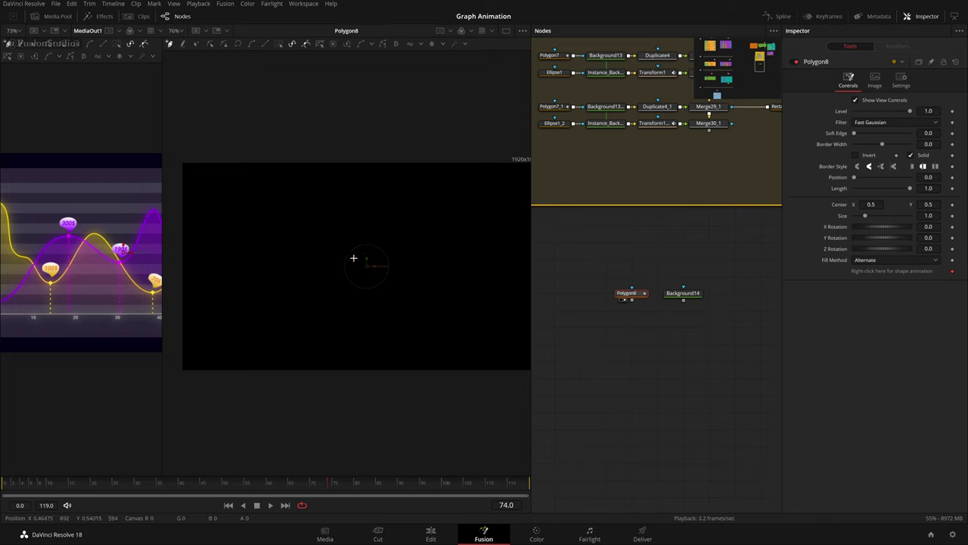
click(349, 269)
click(369, 286)
click(346, 269)
scroll(356, 272, up, 2)
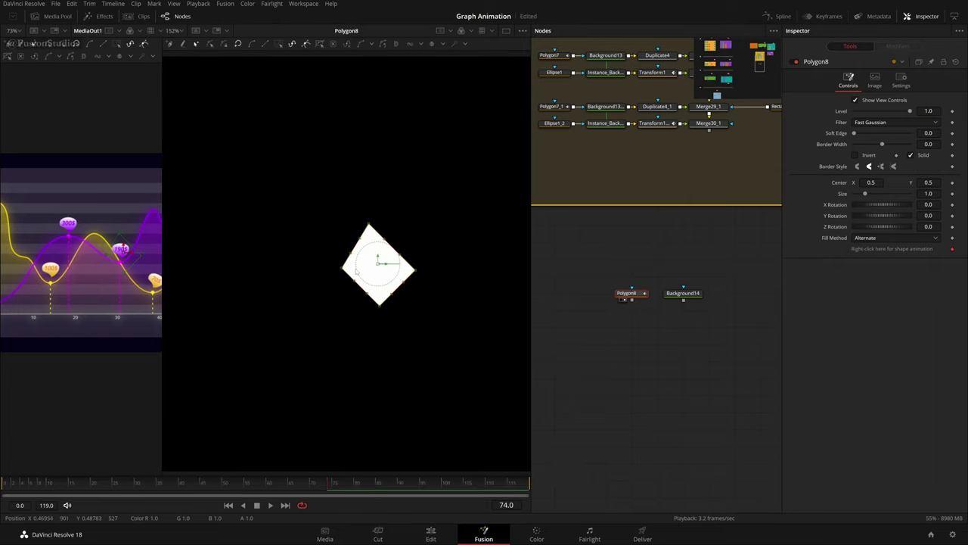
key(ctrl+a)
key(shift+s)
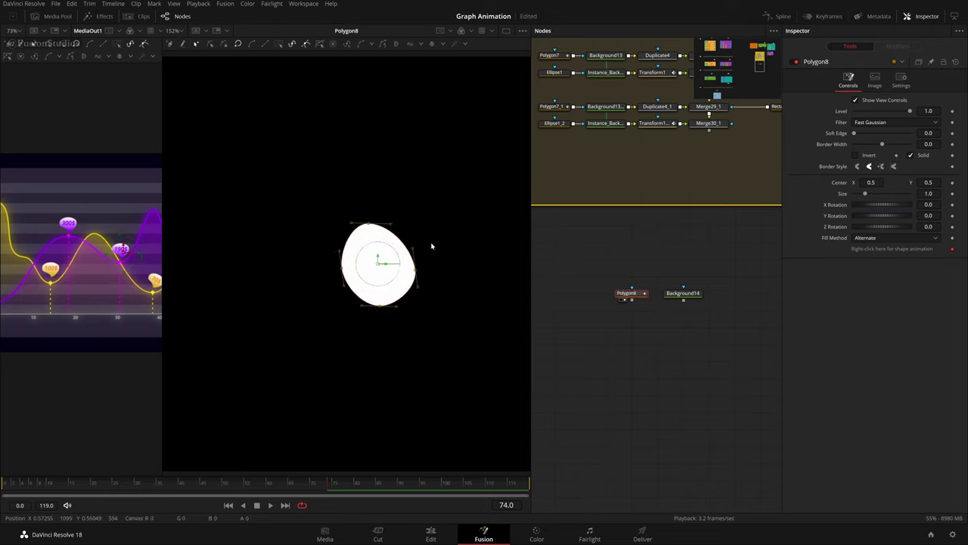
drag(310, 399, 310, 396)
key(Delete)
scroll(385, 372, down, 2)
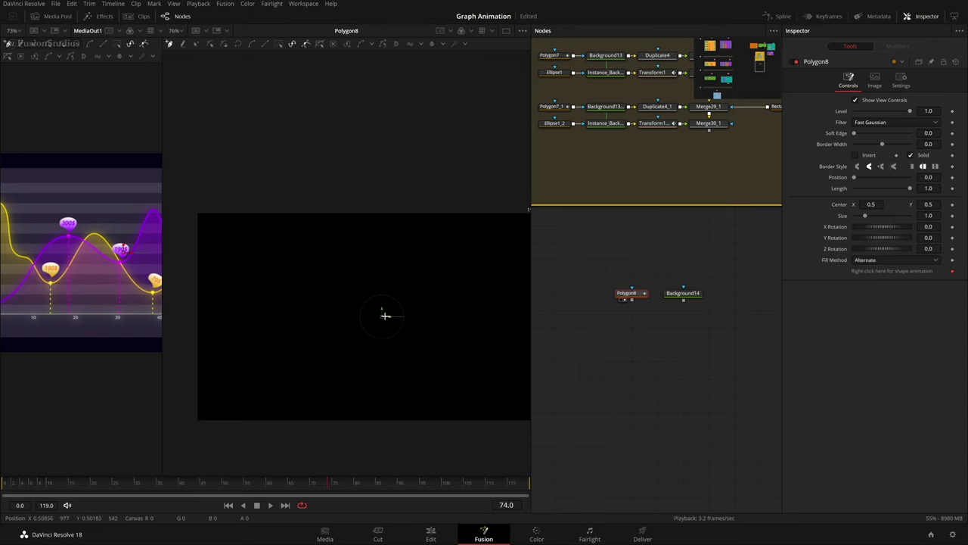
- Create an ellipse polyline in Polygon8 with width 0.25 and height 0.25
right_click(385, 315)
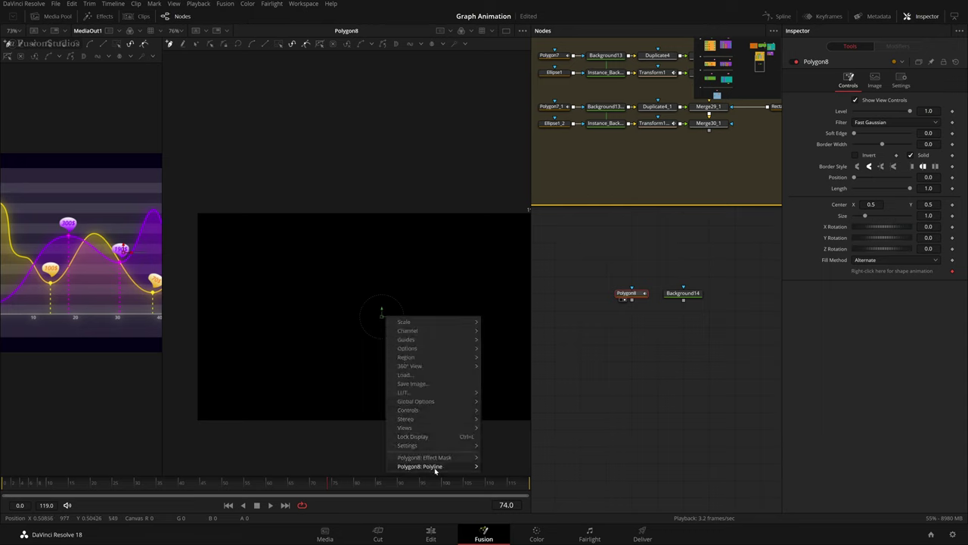
mouse_move(435, 466)
mouse_move(525, 382)
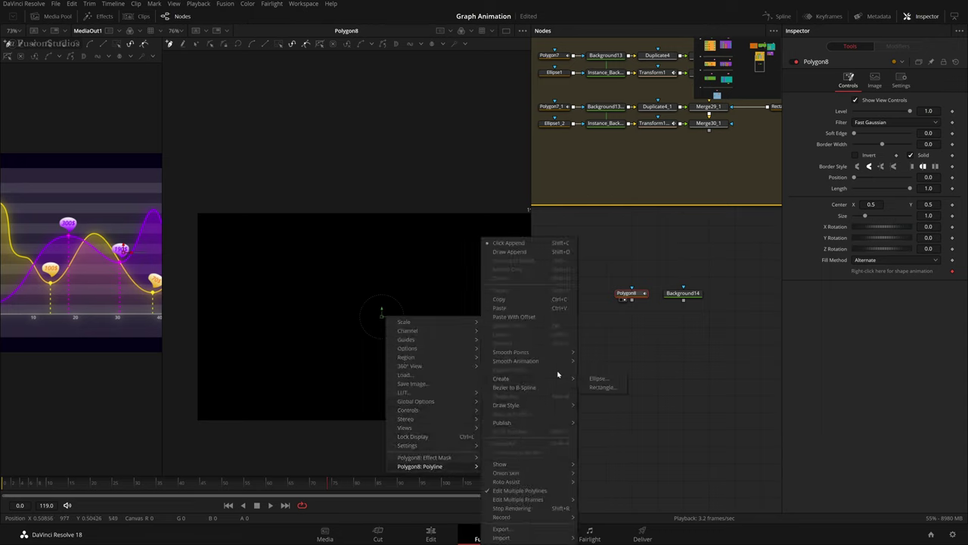
click(597, 377)
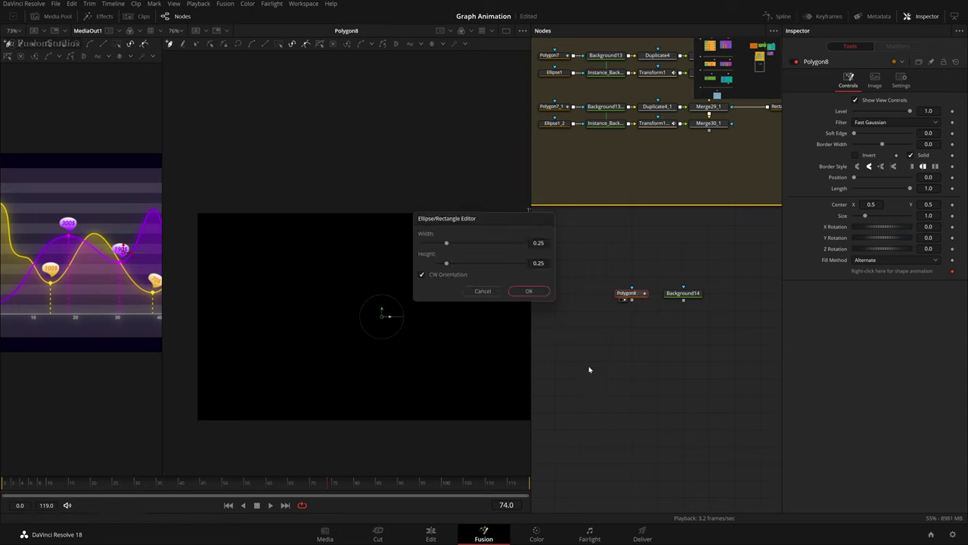
click(529, 291)
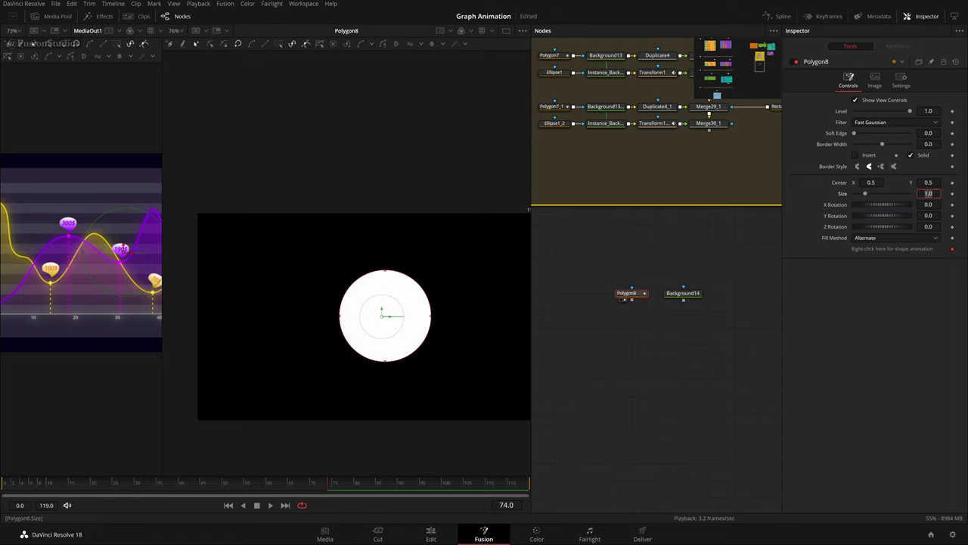
- Try a Size of 0.25 on the polygon circle and set it back to 1.0
key(Tab)
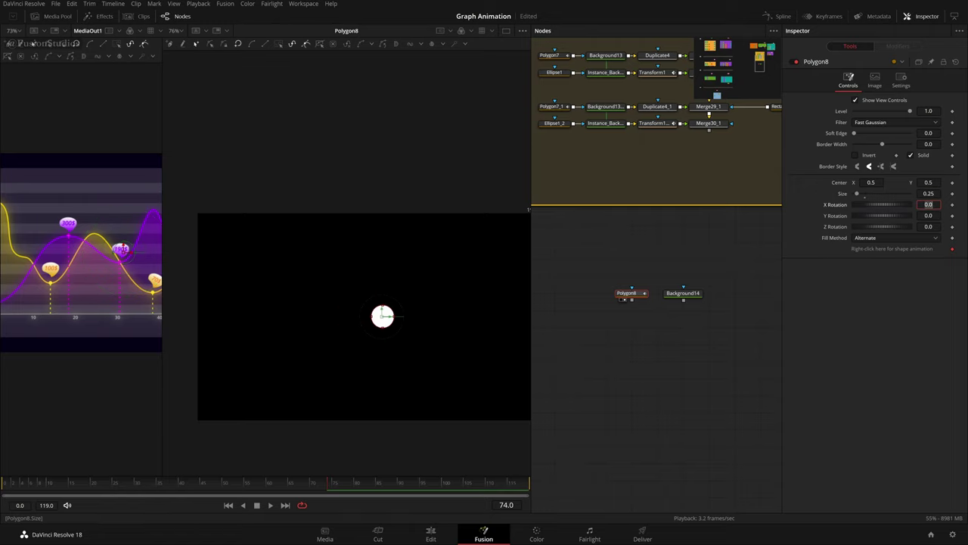
key(shift+Tab)
text(1)
key(Tab)
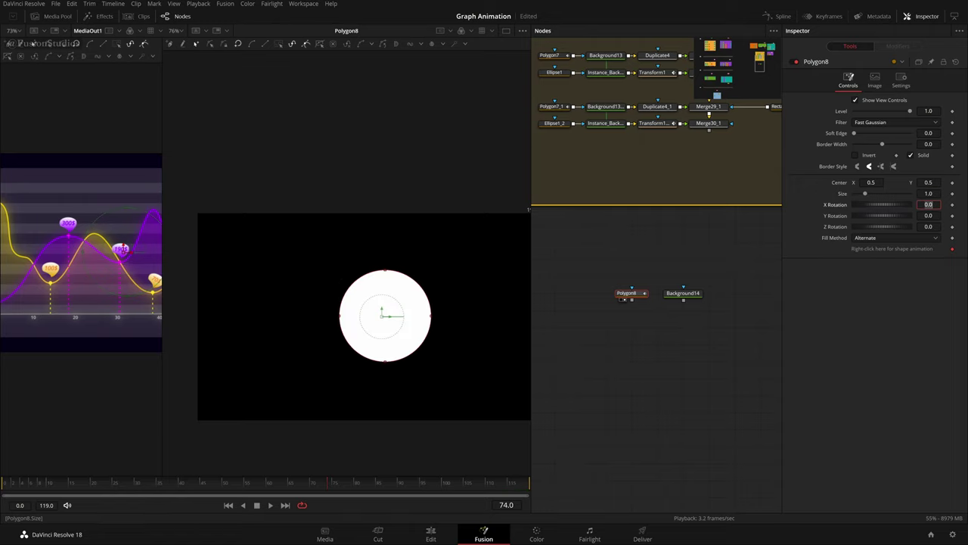
- Flatten the polygon circle into a wide bubble by lowering its top point and raising its bottom point, using the 300$ label as reference
drag(586, 328, 569, 330)
drag(469, 272, 367, 262)
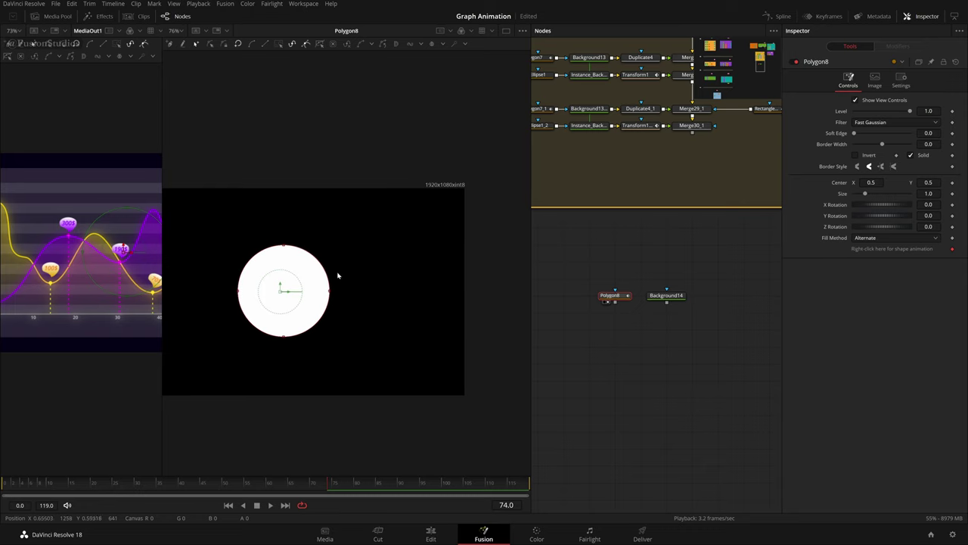
scroll(338, 274, up, 1)
drag(354, 294, 448, 278)
scroll(65, 220, up, 2)
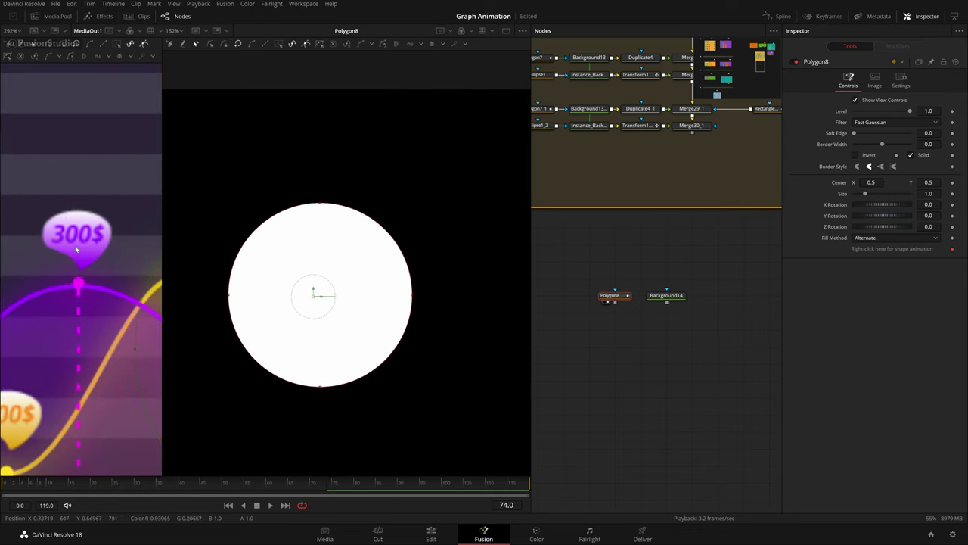
drag(366, 406, 372, 388)
drag(385, 155, 329, 214)
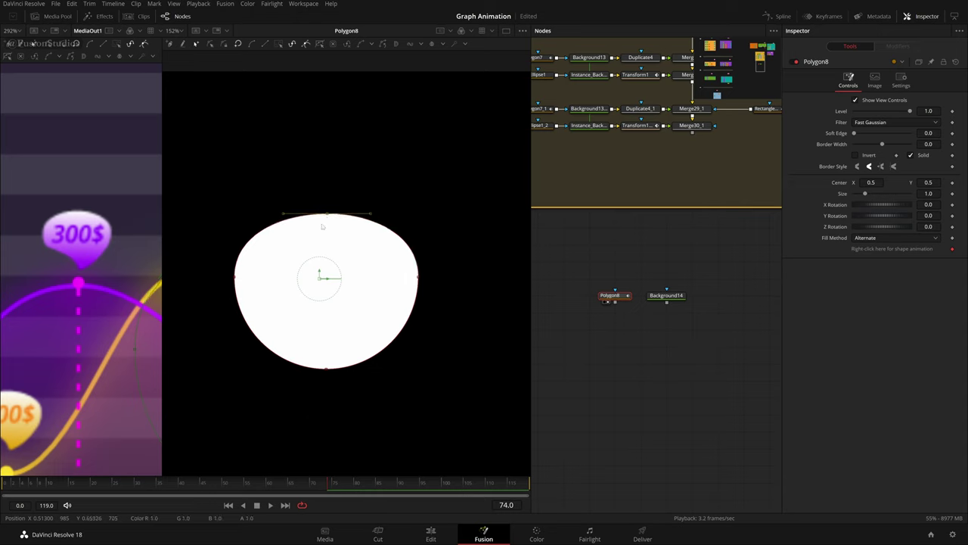
drag(351, 337, 328, 314)
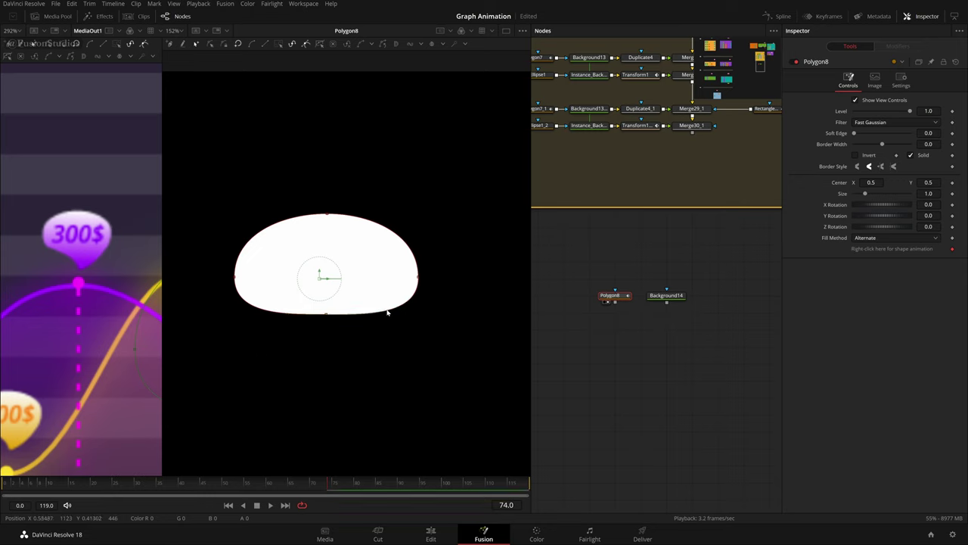
- Add a point on the bubble's lower right edge, pull it down into a pointed tail, and curve the neighbouring bottom point into it
drag(389, 313, 356, 371)
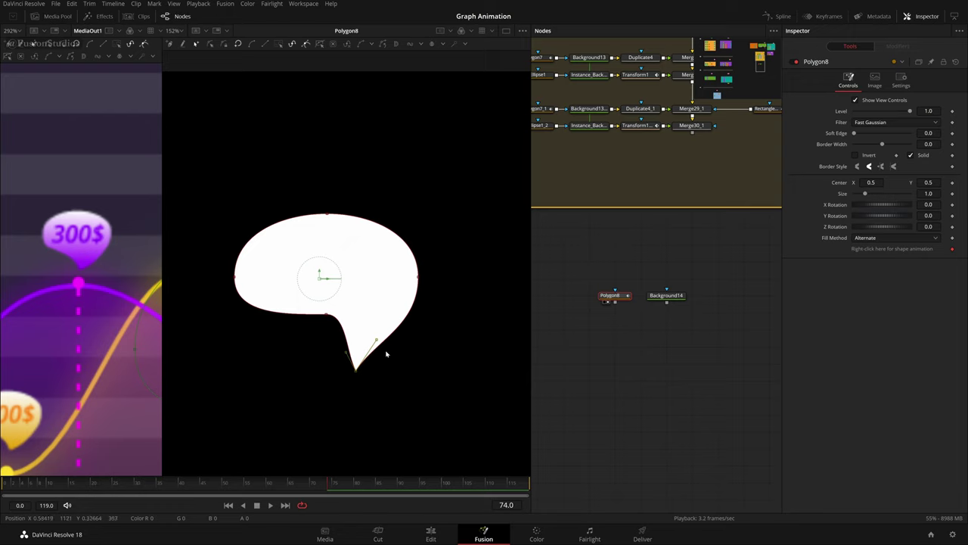
drag(377, 340, 343, 357)
click(327, 313)
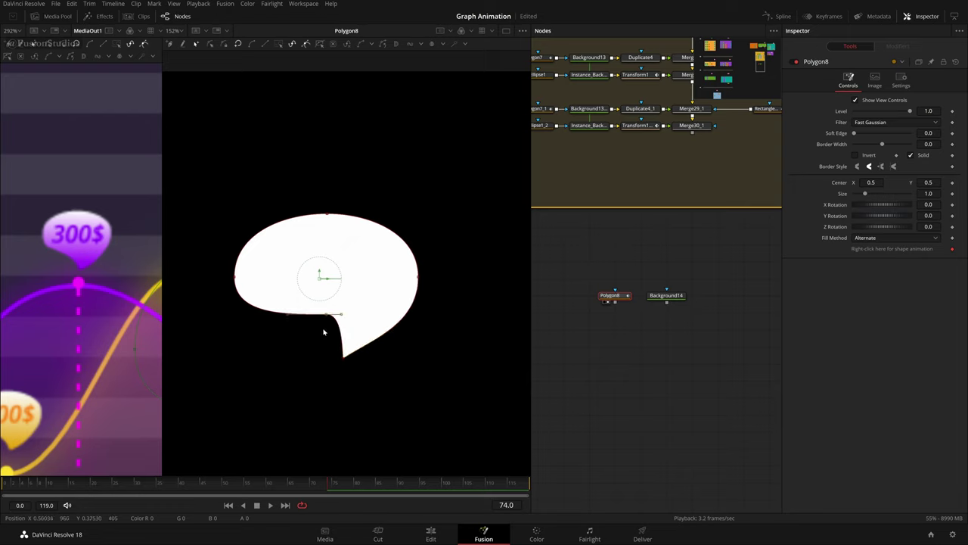
drag(342, 314, 320, 320)
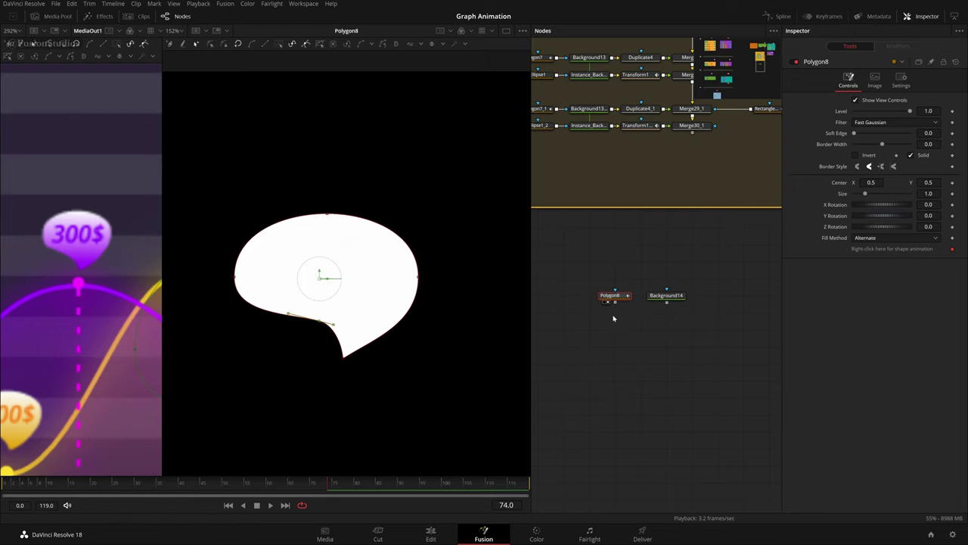
- Connect Polygon8 to Background14 as its mask, show Background14 in the second viewer, and restore MediaOut1 in the first viewer
drag(615, 302, 665, 296)
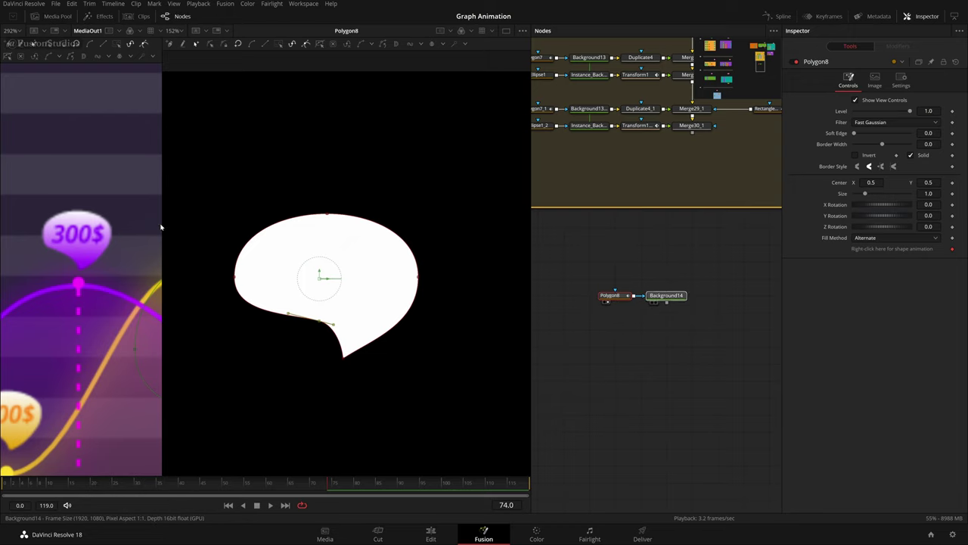
click(653, 301)
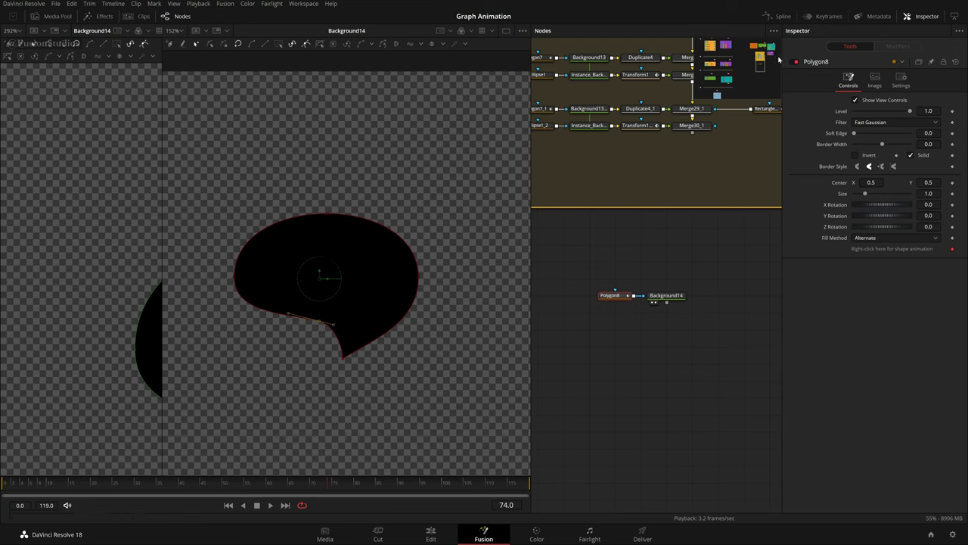
drag(717, 92, 716, 97)
drag(772, 290, 139, 270)
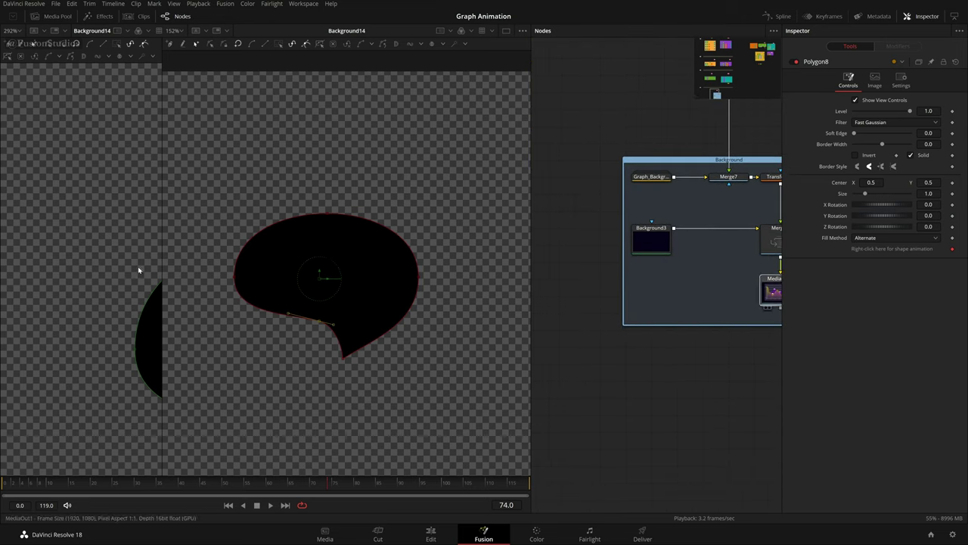
key(1)
drag(746, 77, 762, 64)
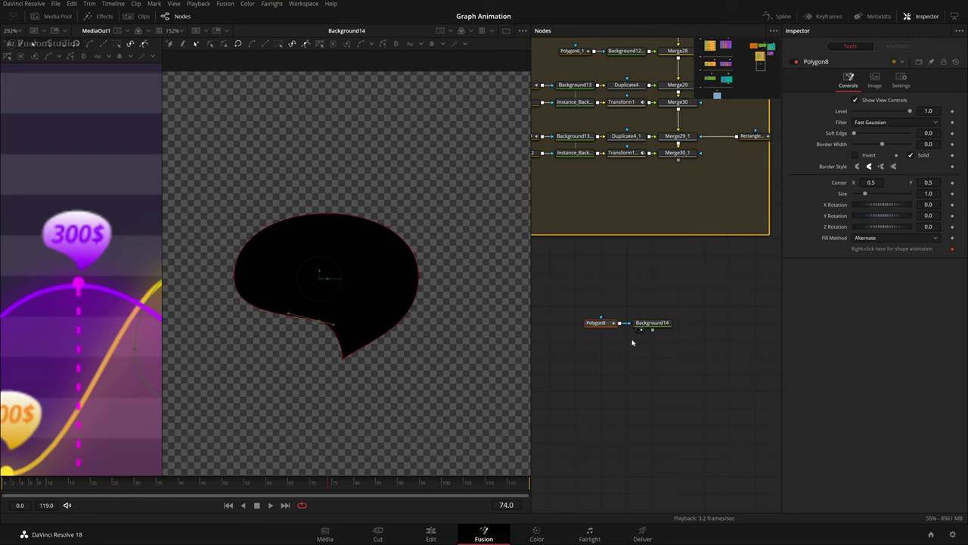
- Change Background14's type from a solid colour to Gradient
scroll(637, 363, up, 2)
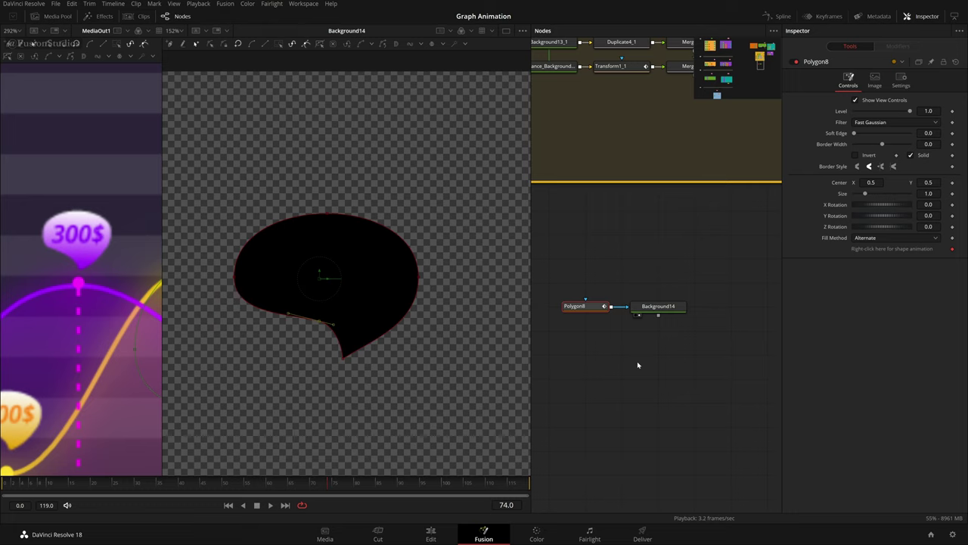
click(637, 361)
click(658, 305)
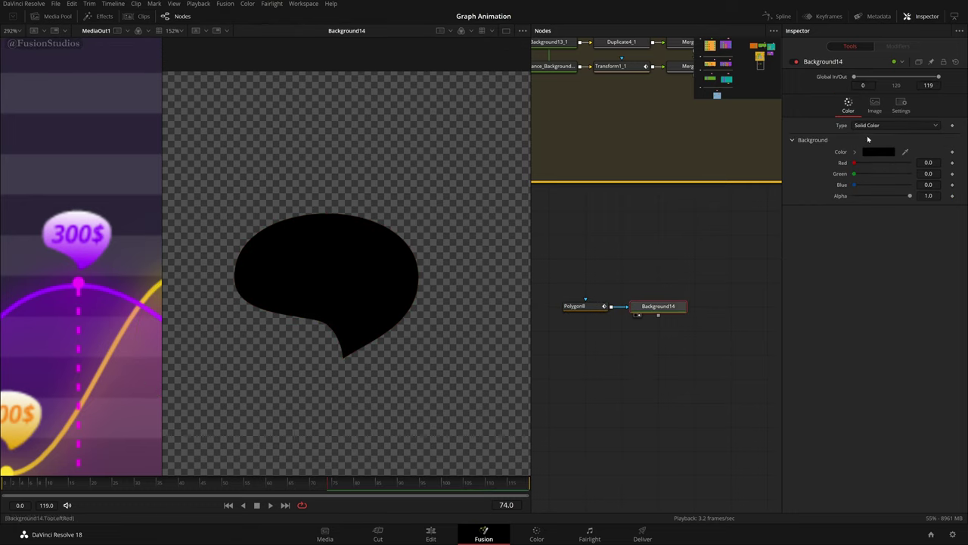
click(887, 126)
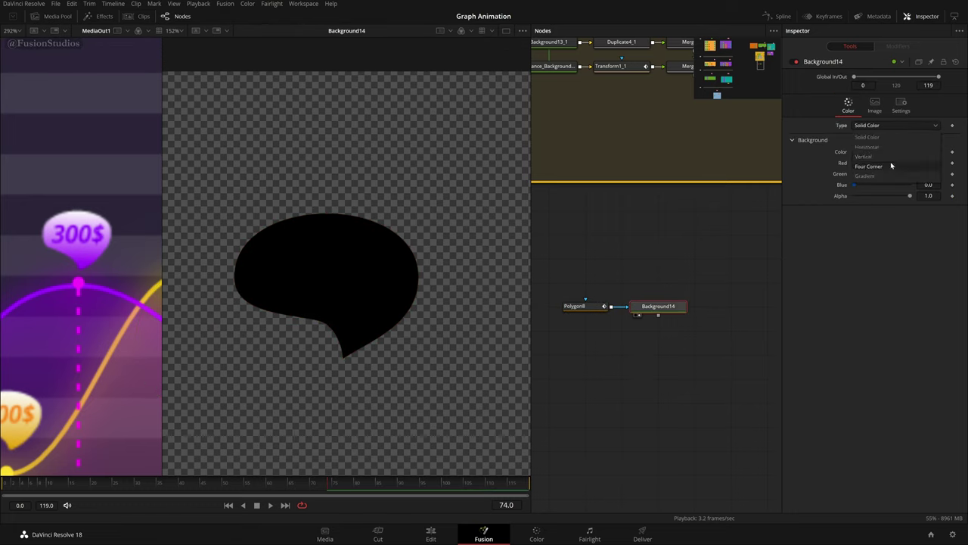
click(870, 176)
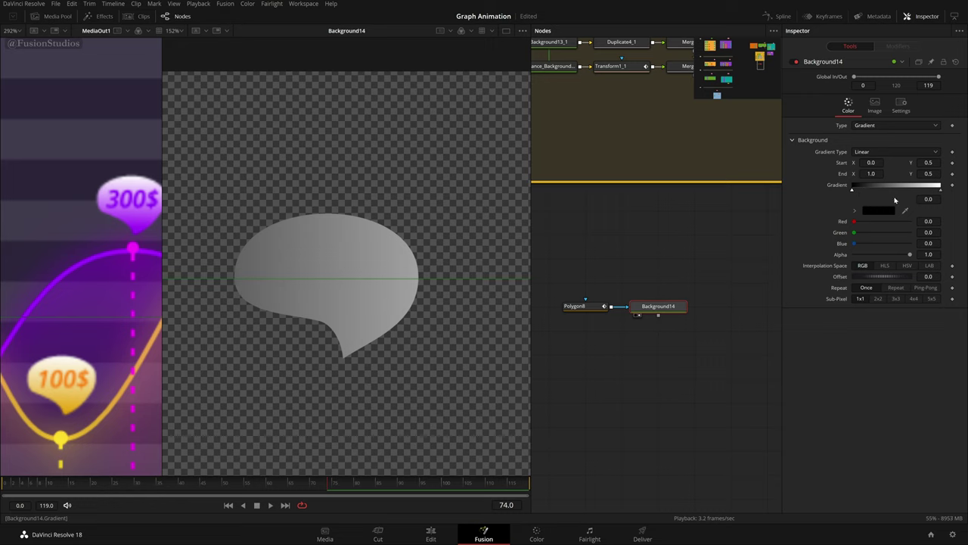
- Run Background14's gradient vertically through the bubble, from its start at the tail tip to its end at the top edge
drag(872, 163, 903, 163)
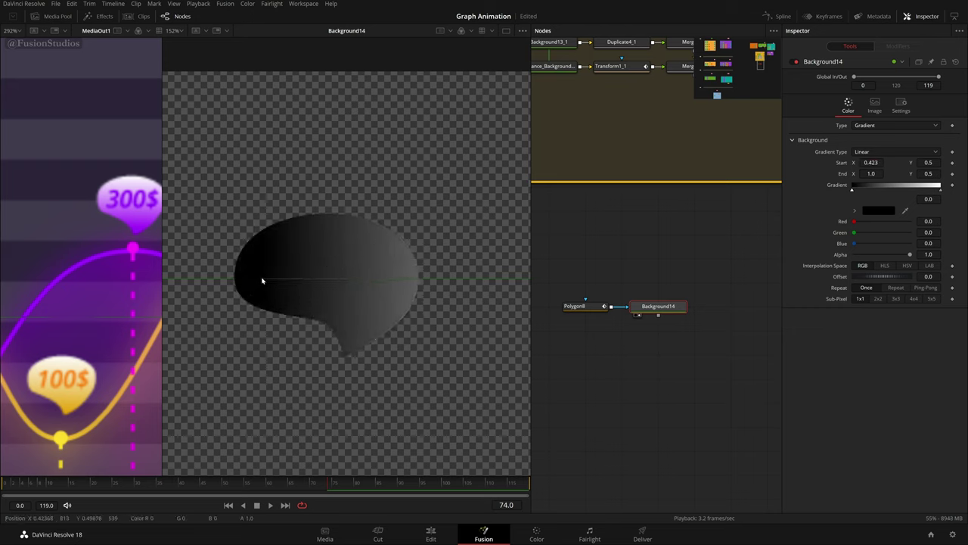
drag(264, 281, 344, 360)
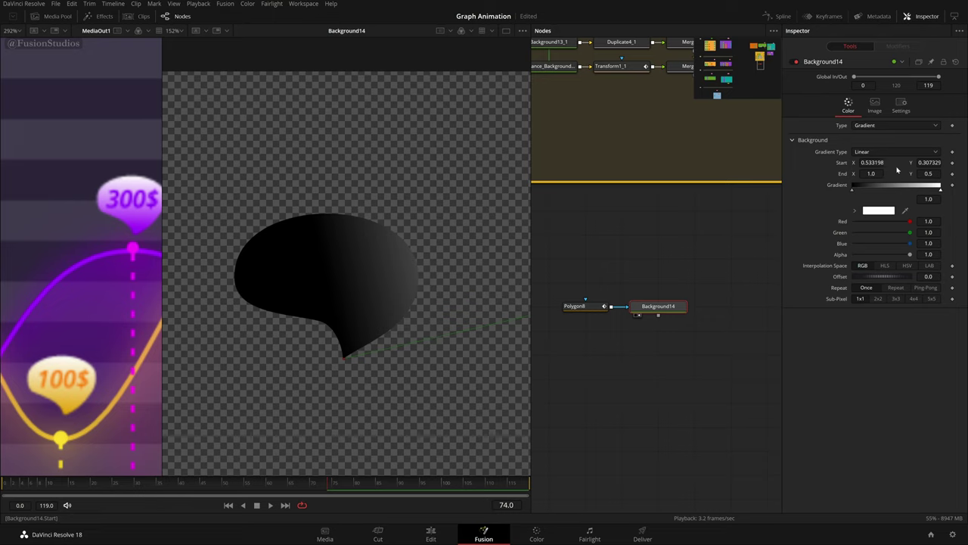
mouse_move(929, 162)
mouse_down()
mouse_move(894, 162)
mouse_move(911, 162)
mouse_up()
key(ctrl+z)
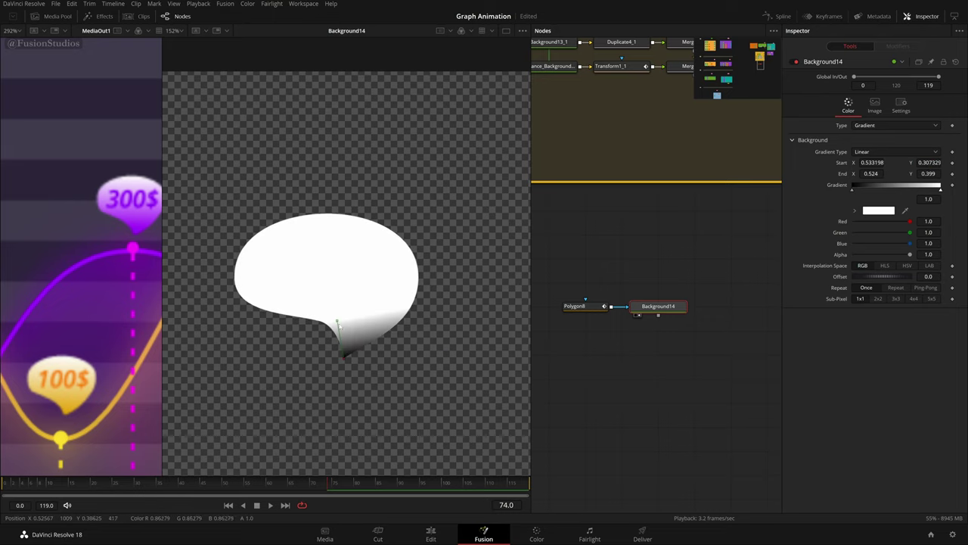
drag(338, 324, 329, 217)
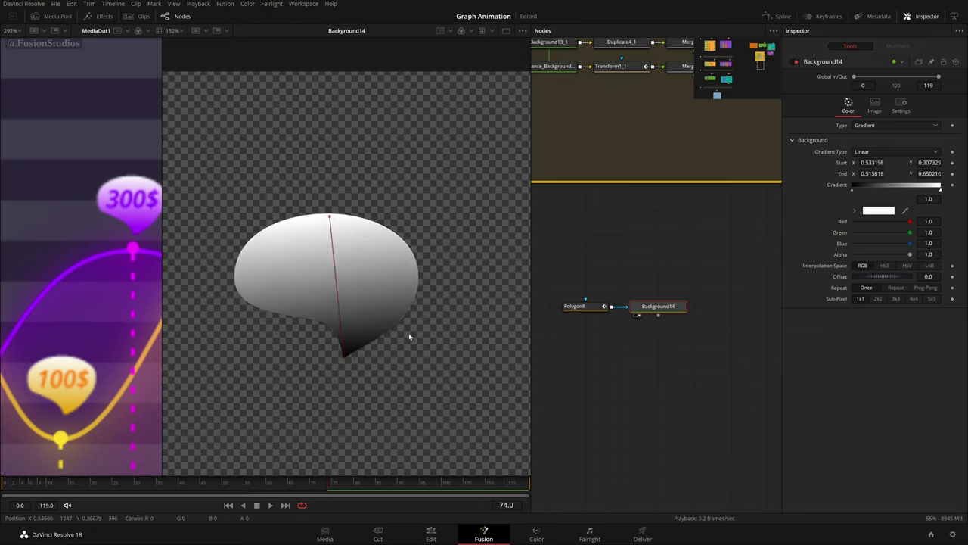
- Set the gradient's start colour to gold (#e2a91c), sampled from the screen instead of the trial yellow
click(852, 189)
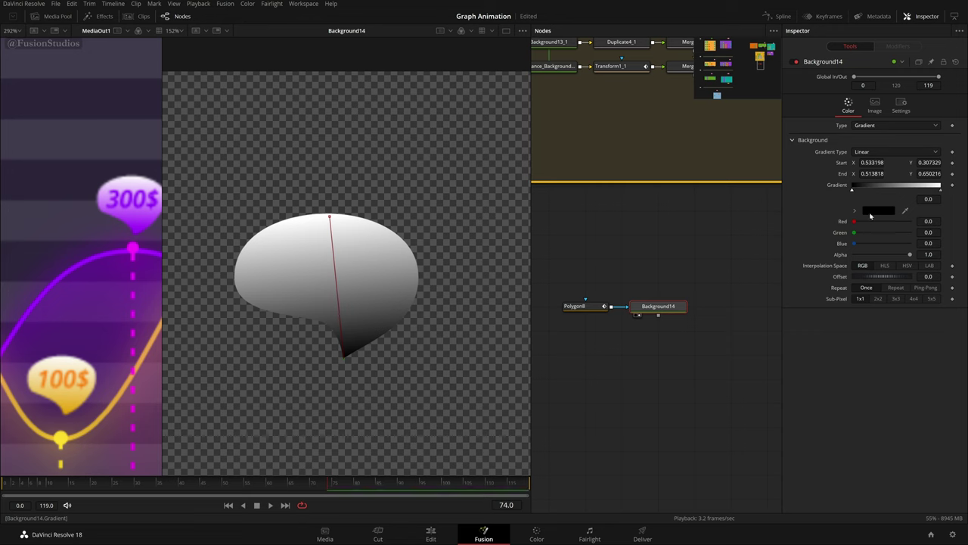
click(878, 214)
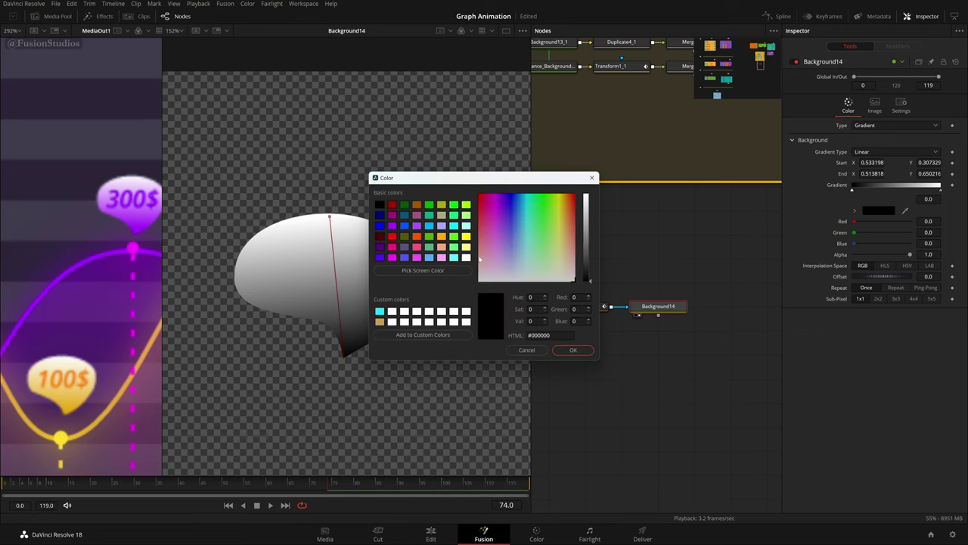
click(558, 194)
click(586, 194)
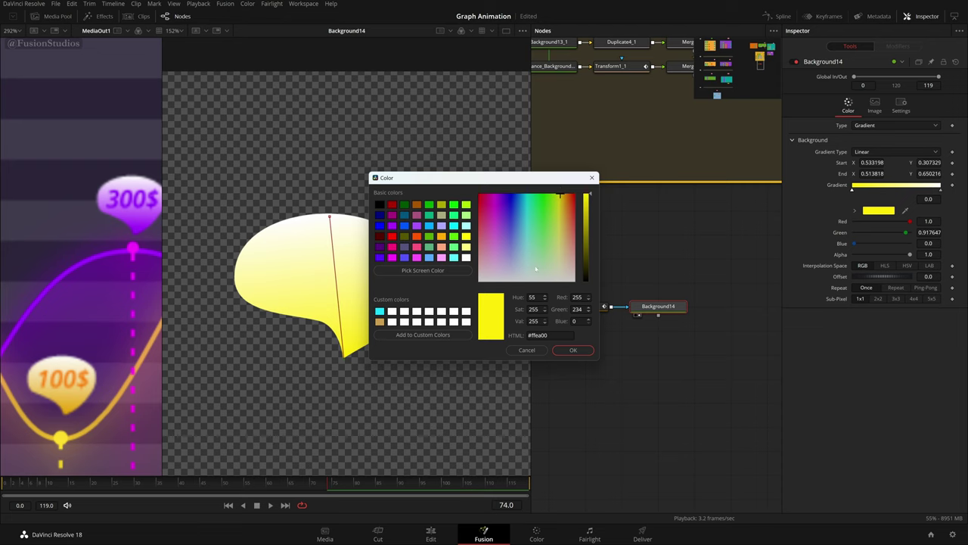
click(452, 271)
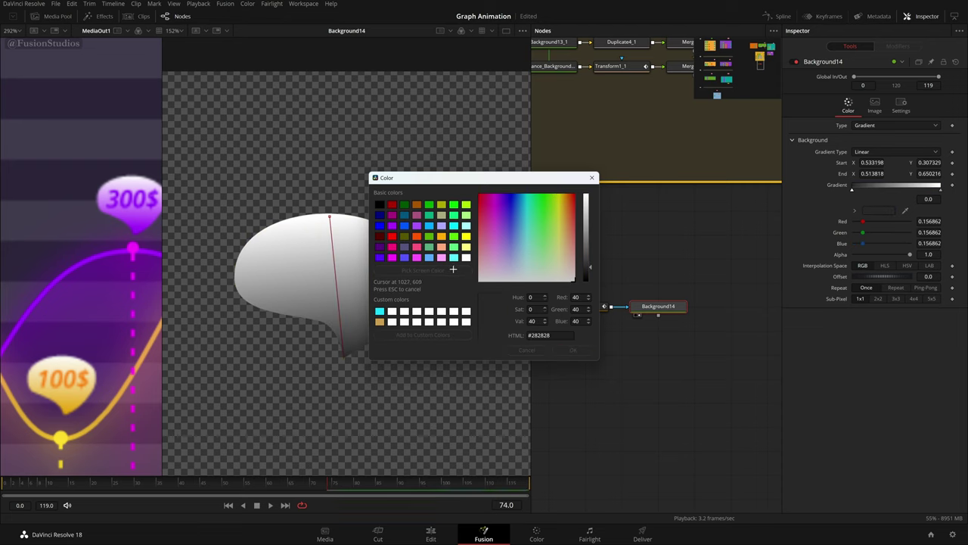
click(657, 181)
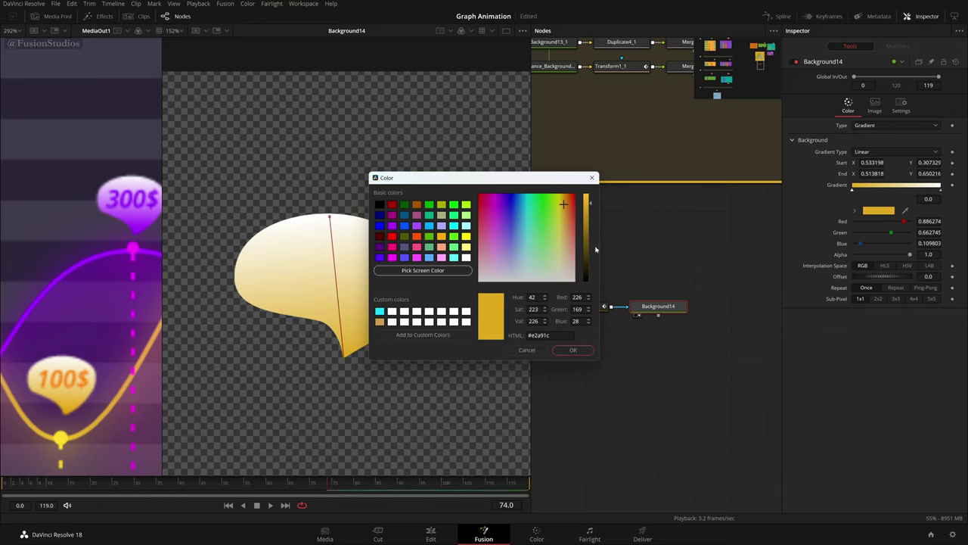
click(574, 349)
- Set the gradient's end colour to white (#ffffff)
click(941, 189)
click(878, 210)
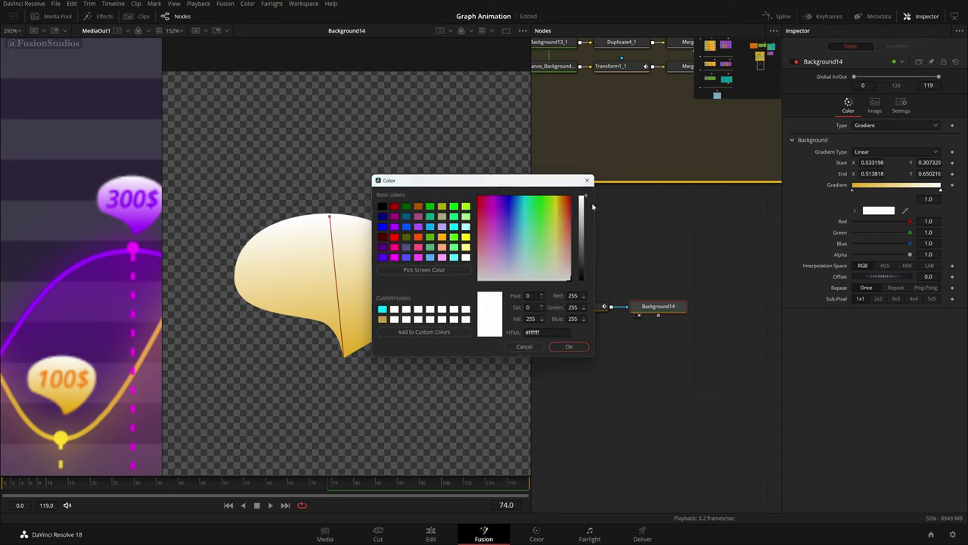
mouse_move(590, 200)
mouse_down()
mouse_move(589, 227)
mouse_move(595, 195)
mouse_up()
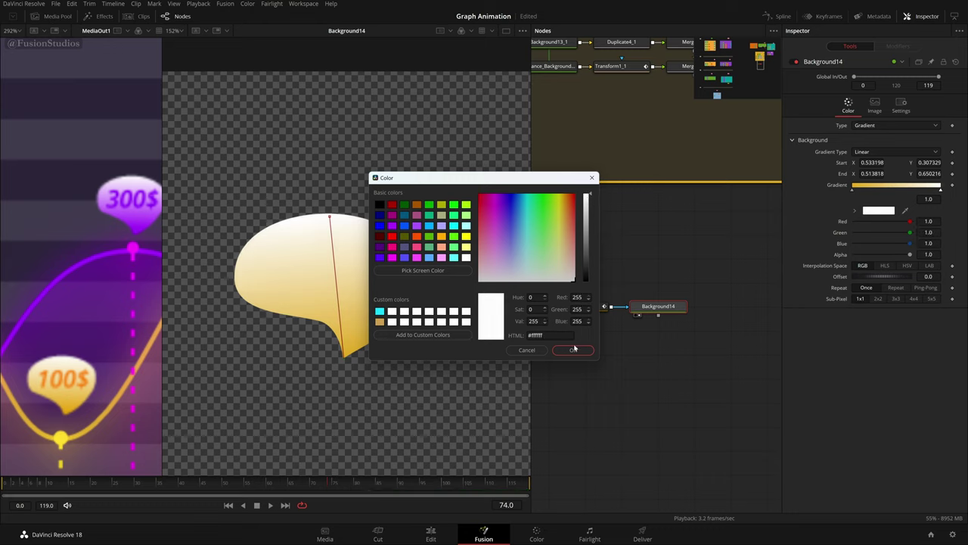
click(573, 350)
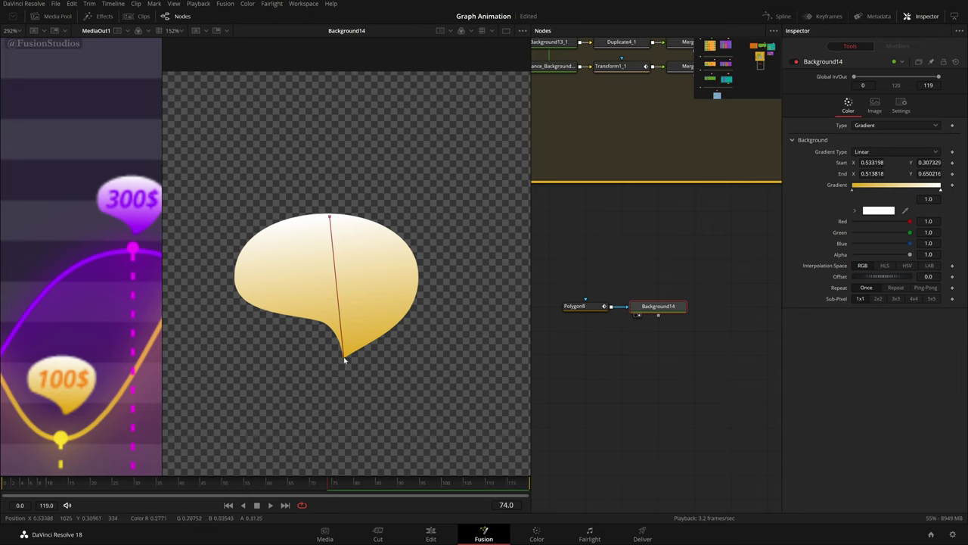
- Fine-tune the gradient by placing its start just inside the tail tip and its end slightly above the bubble's top edge
mouse_move(343, 354)
mouse_down()
mouse_move(339, 306)
mouse_move(356, 306)
mouse_up()
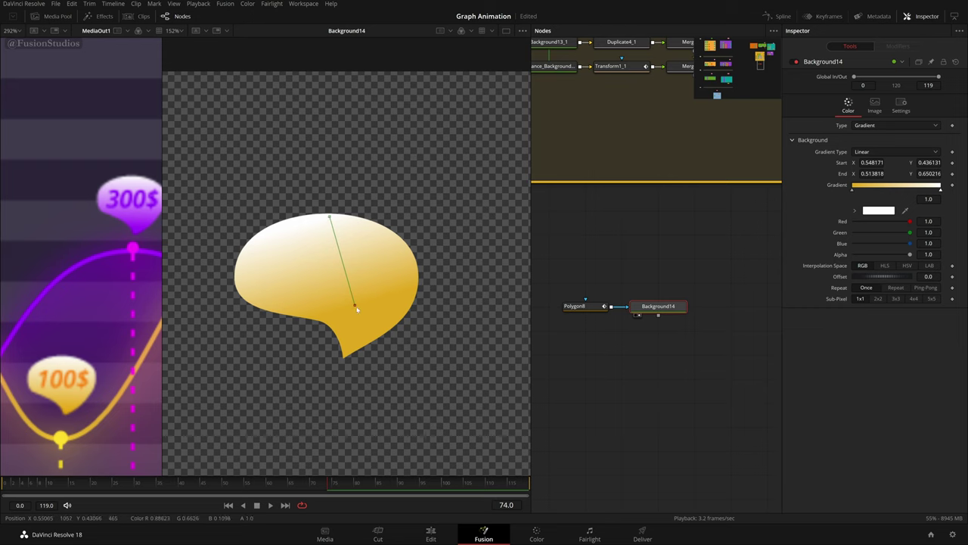
drag(357, 309, 346, 349)
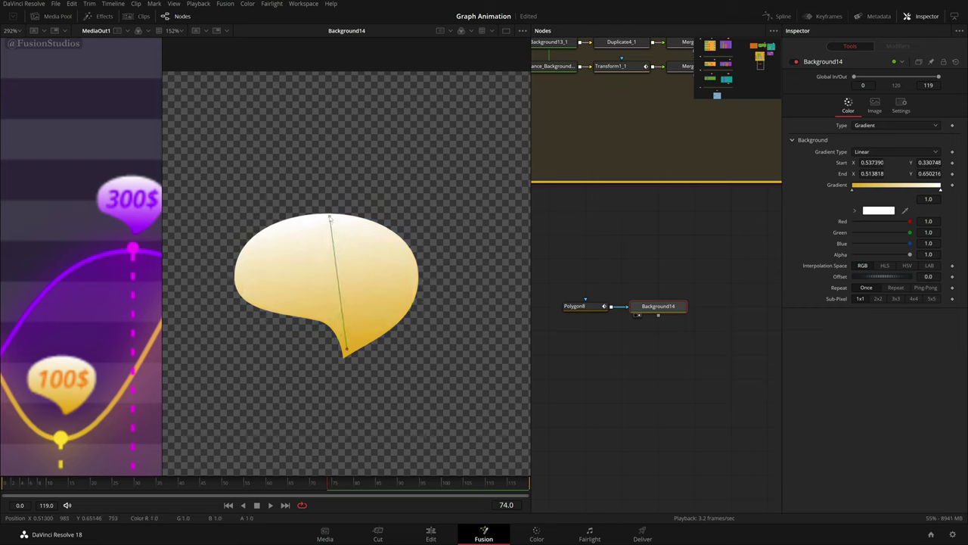
mouse_move(329, 217)
mouse_down()
mouse_move(320, 179)
mouse_move(317, 205)
mouse_move(304, 199)
mouse_move(316, 193)
mouse_up()
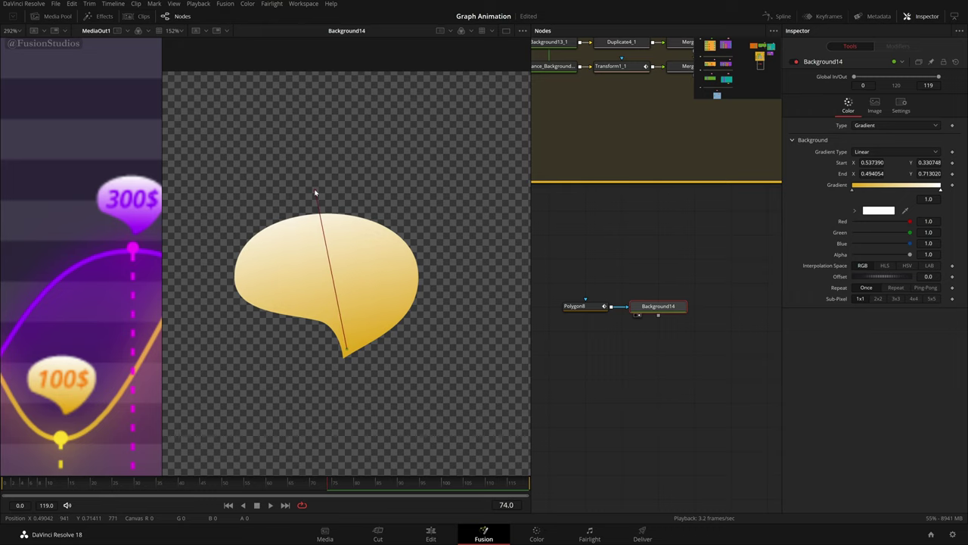
- Merge Background14 with Merge30_1's output through a new Merge node
key(ctrl+f)
drag(692, 338, 679, 338)
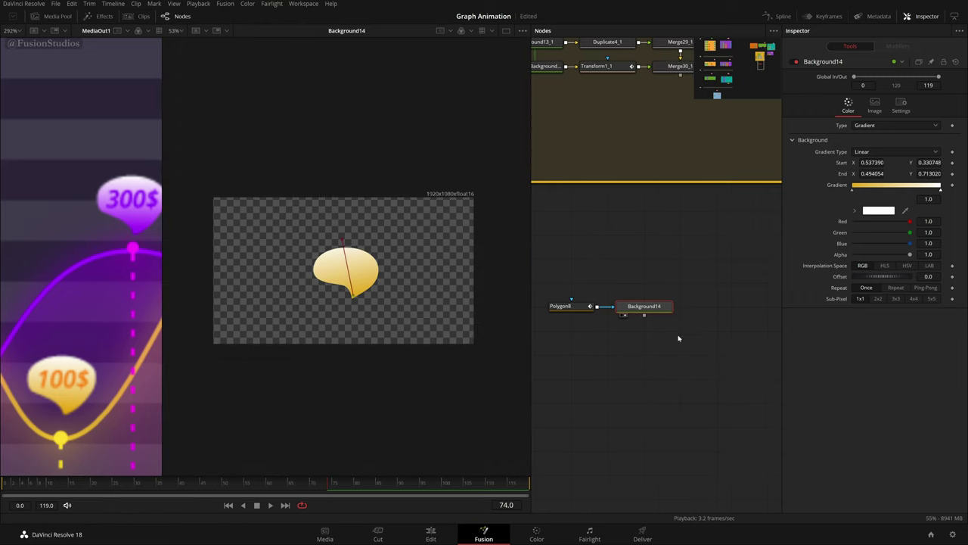
scroll(635, 322, down, 2)
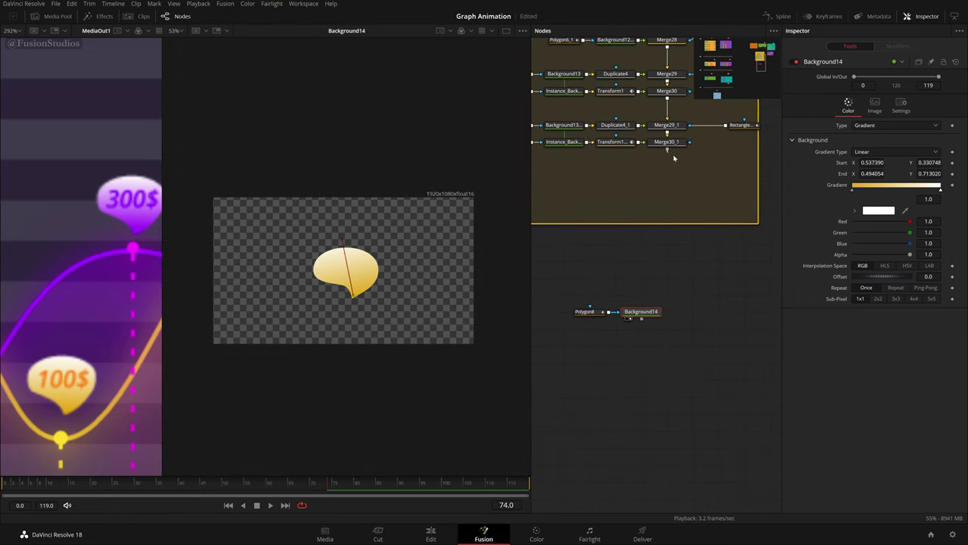
drag(667, 149, 620, 306)
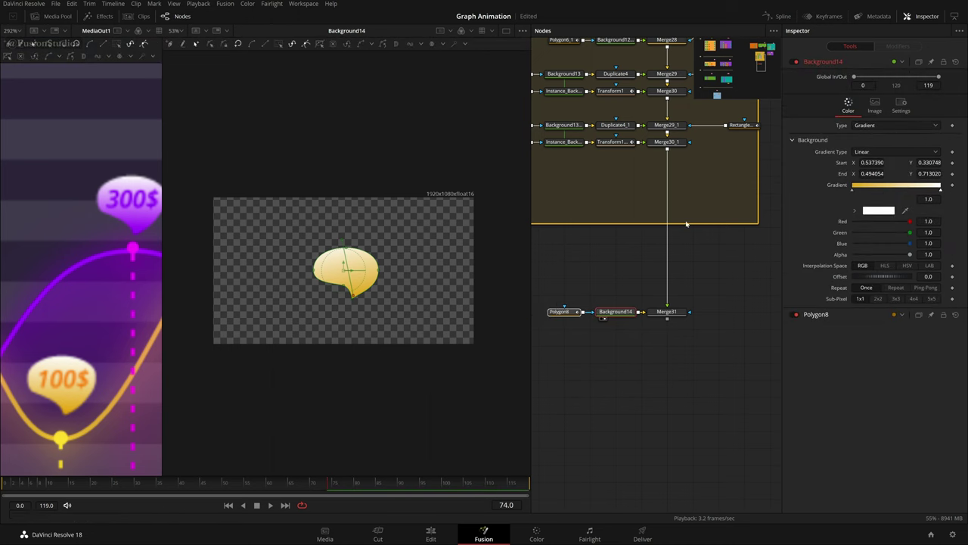
- Disconnect Merge30_1 from Merge31 and move the Polygon8, Background14 and Merge31 nodes slightly lower
drag(708, 301, 690, 399)
scroll(690, 399, up, 3)
scroll(674, 206, down, 7)
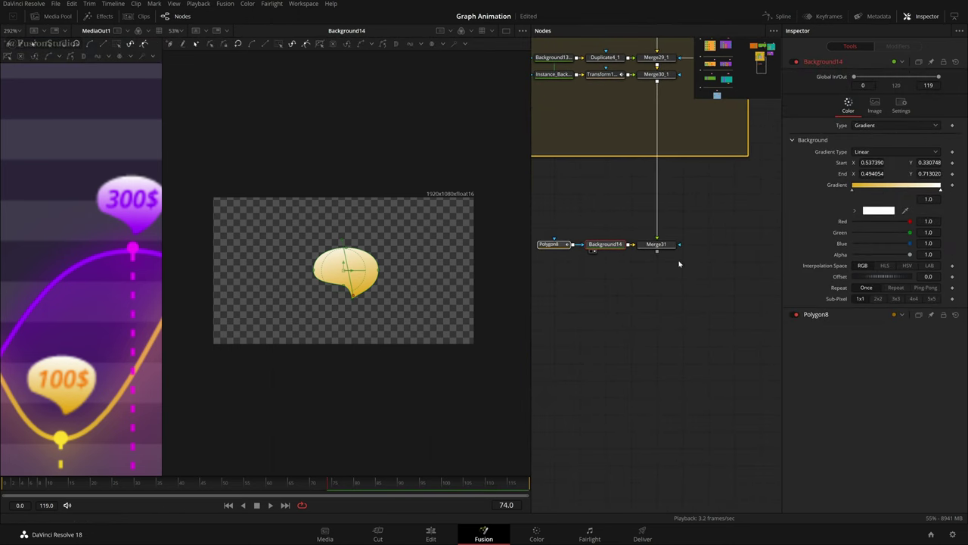
drag(679, 264, 536, 256)
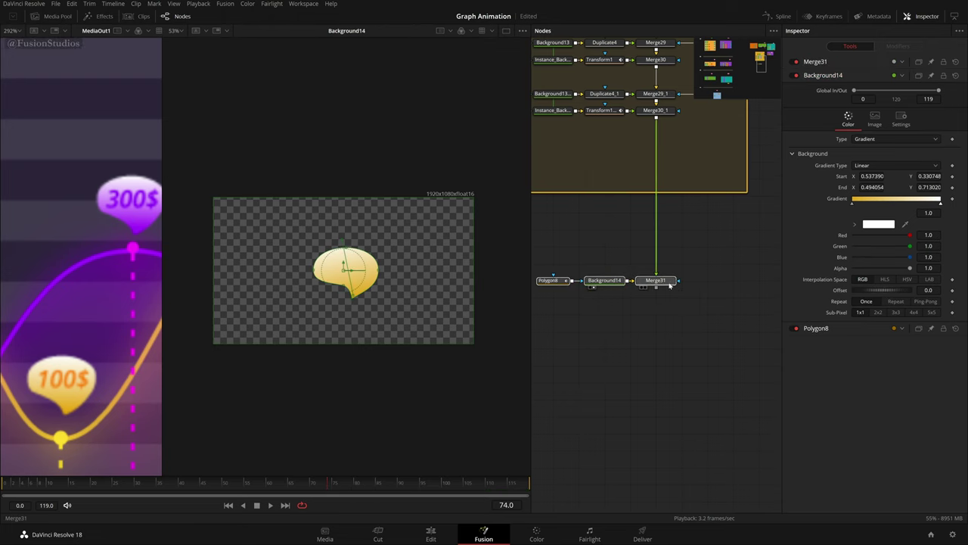
drag(670, 285, 669, 320)
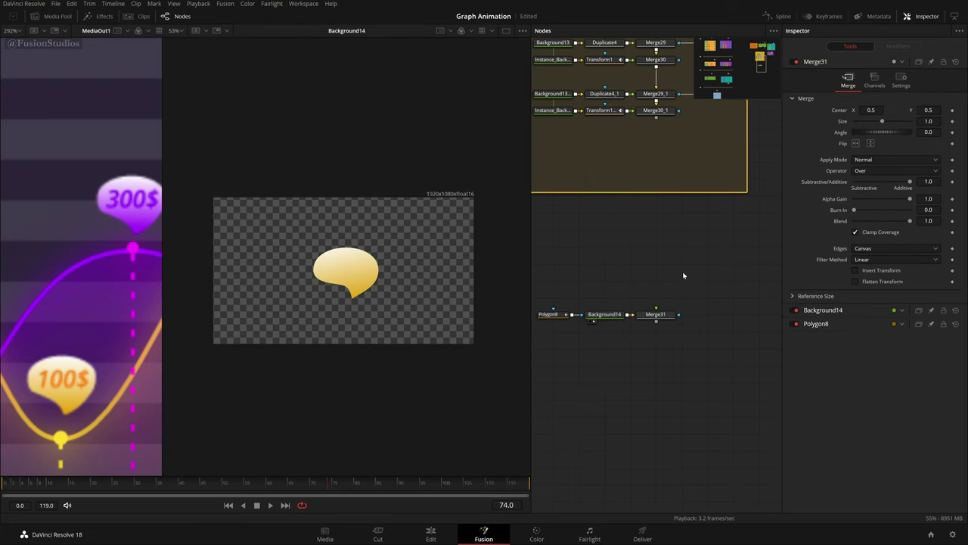
- Add a Wireless Link node directly above Merge31 and assign Merge30_1 as its input
key(shift+space)
text(poly)
key(BackSpace)
key(BackSpace)
key(BackSpace)
key(BackSpace)
text(wire)
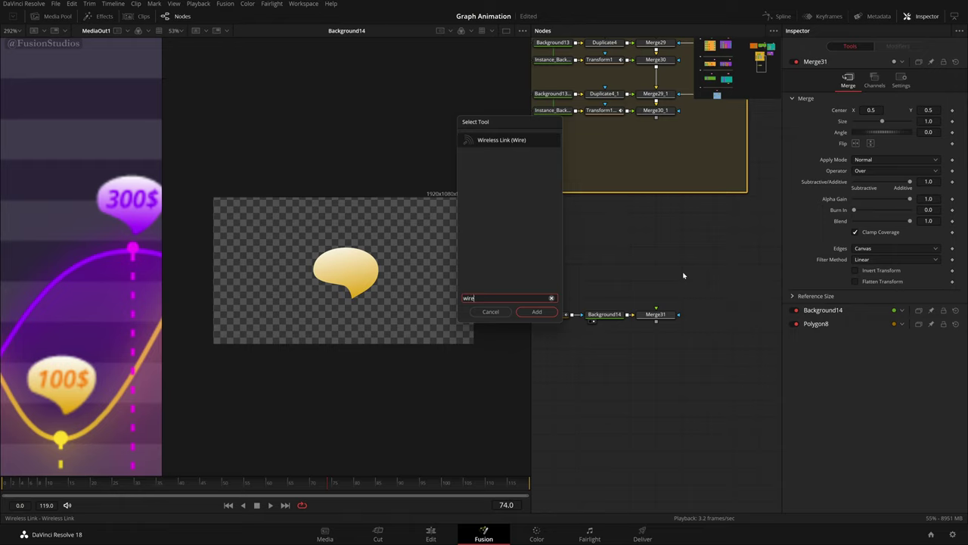
key(Return)
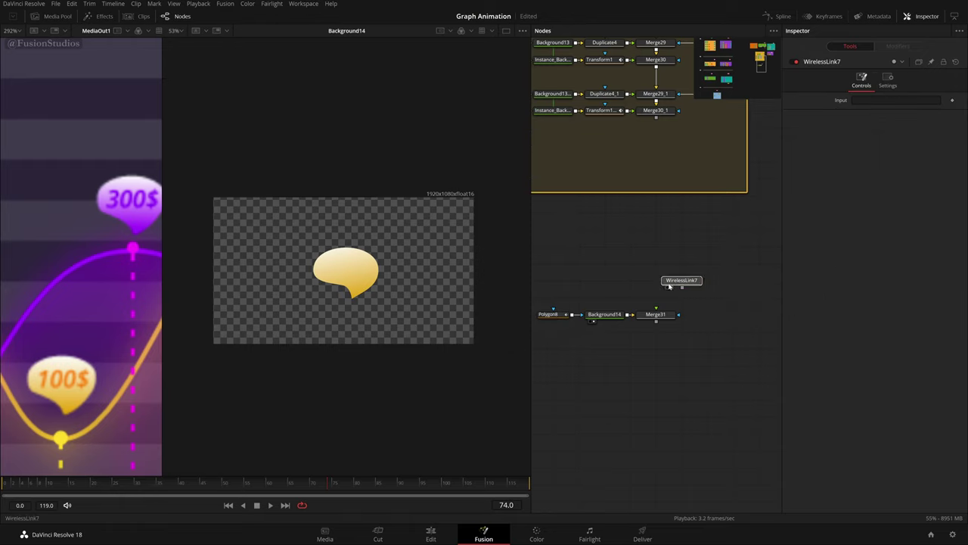
drag(683, 281, 656, 281)
drag(655, 111, 892, 100)
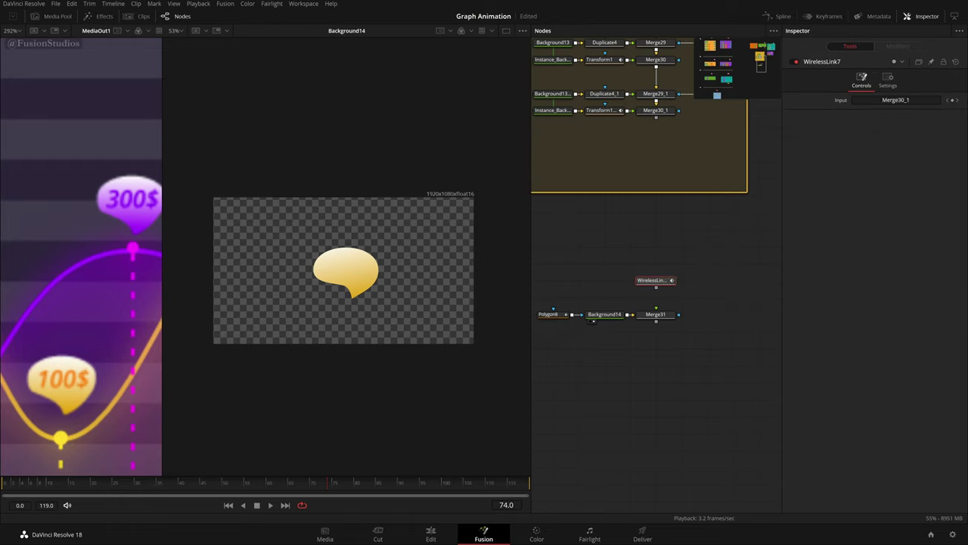
- Connect the Wireless Link to Merge31, show Merge31 in the second viewer, and swap its inputs so the bubble overlays the graph
drag(656, 288, 669, 318)
click(642, 321)
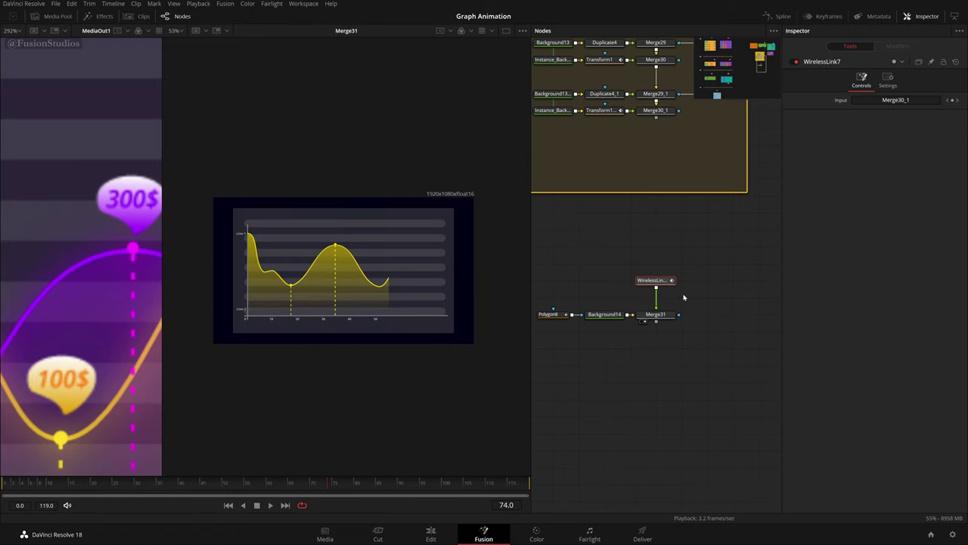
click(649, 314)
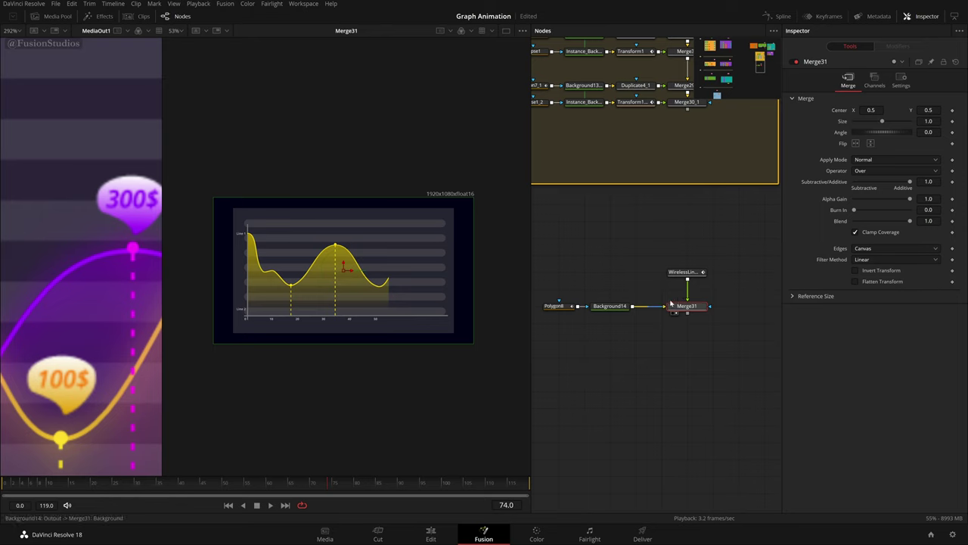
key(ctrl+t)
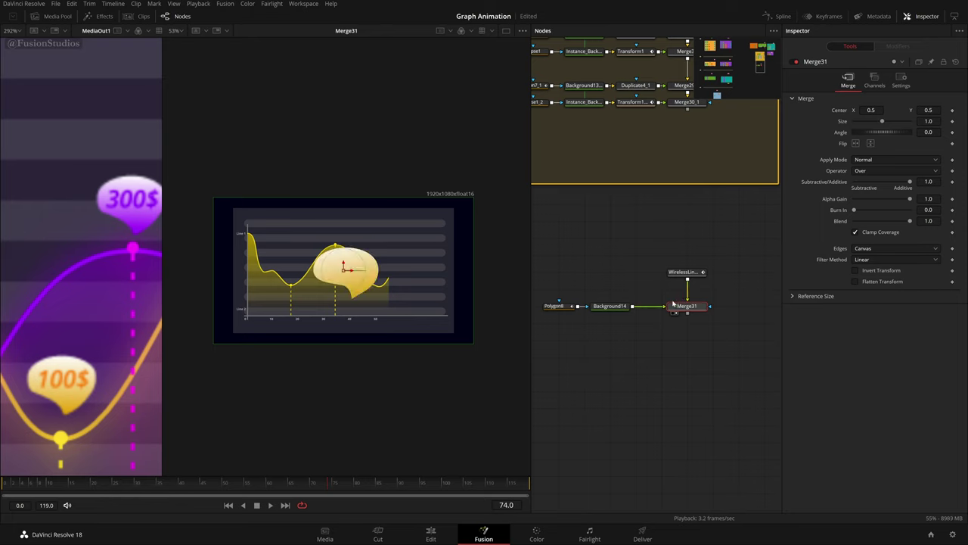
- Insert a Transform node between Background14 and Merge31, and realign the bubble's nodes so Merge31 sits beneath the Wireless Link
click(611, 305)
key(shift+space)
text(wire)
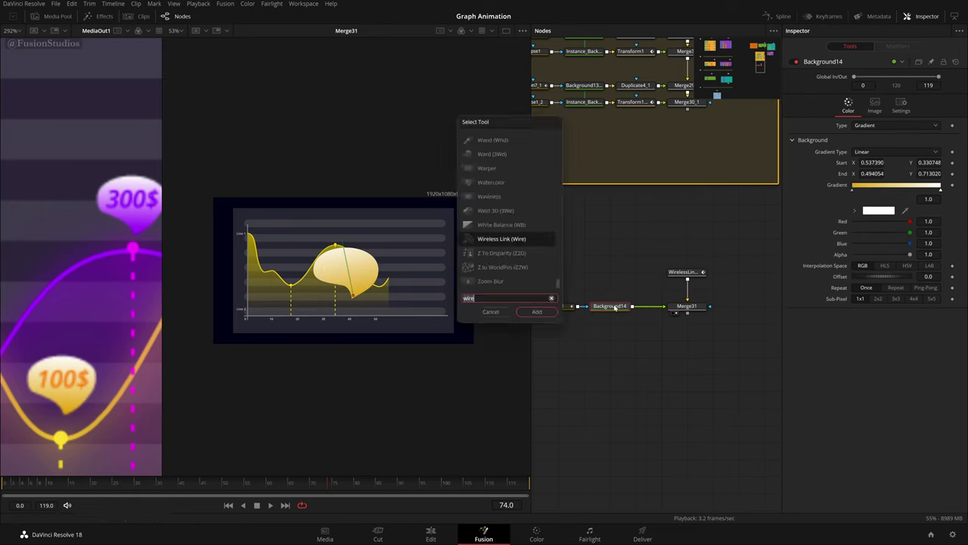
key(BackSpace)
key(BackSpace)
key(BackSpace)
key(BackSpace)
text(xf)
key(Return)
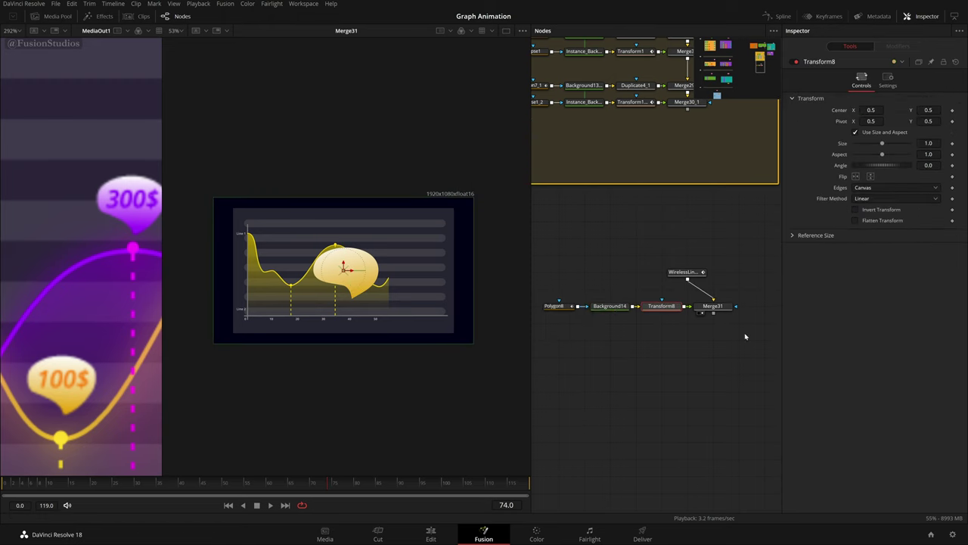
drag(740, 342, 558, 304)
drag(704, 308, 605, 298)
- Reduce Merge31's size to 0.184 and move the bubble with Transform8 to the graph's first low marker
scroll(372, 248, up, 2)
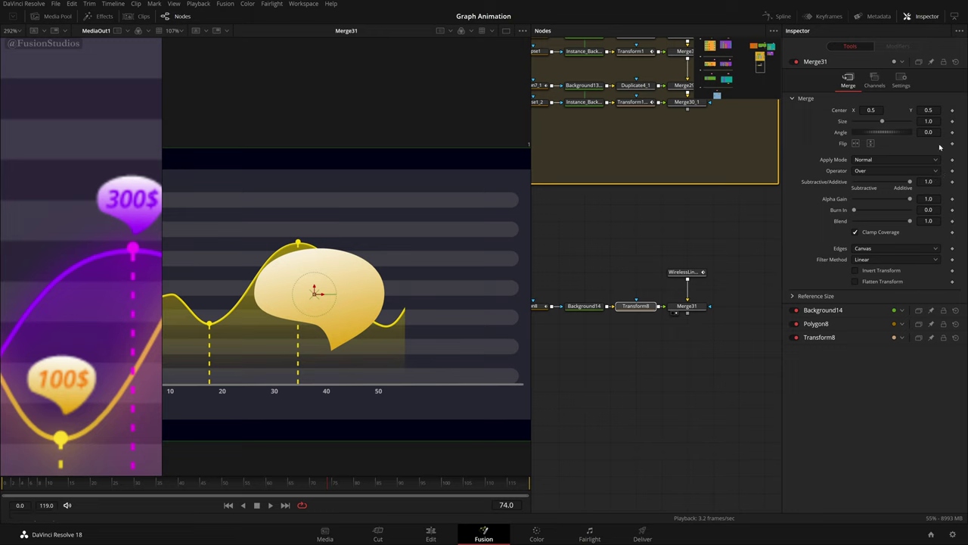
drag(882, 122, 859, 121)
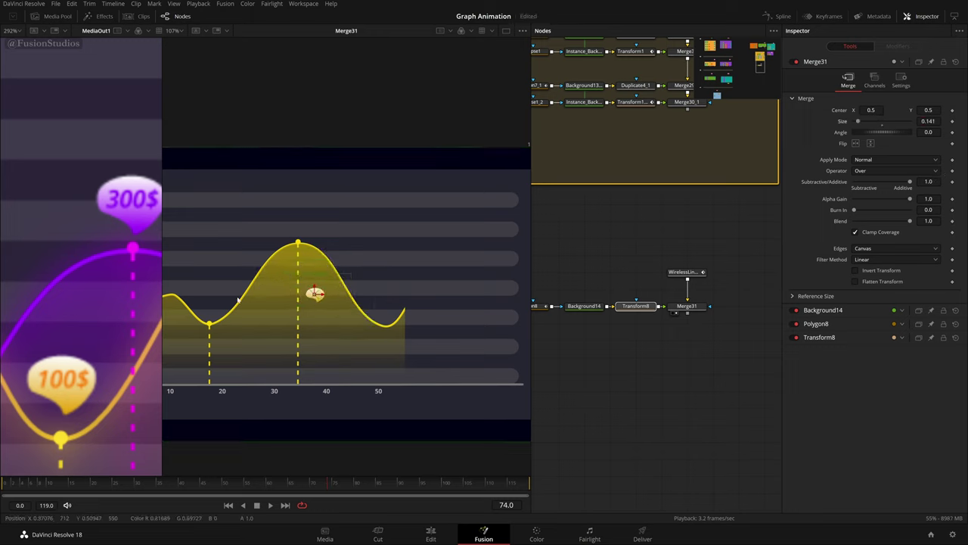
drag(297, 292, 295, 316)
drag(928, 121, 961, 121)
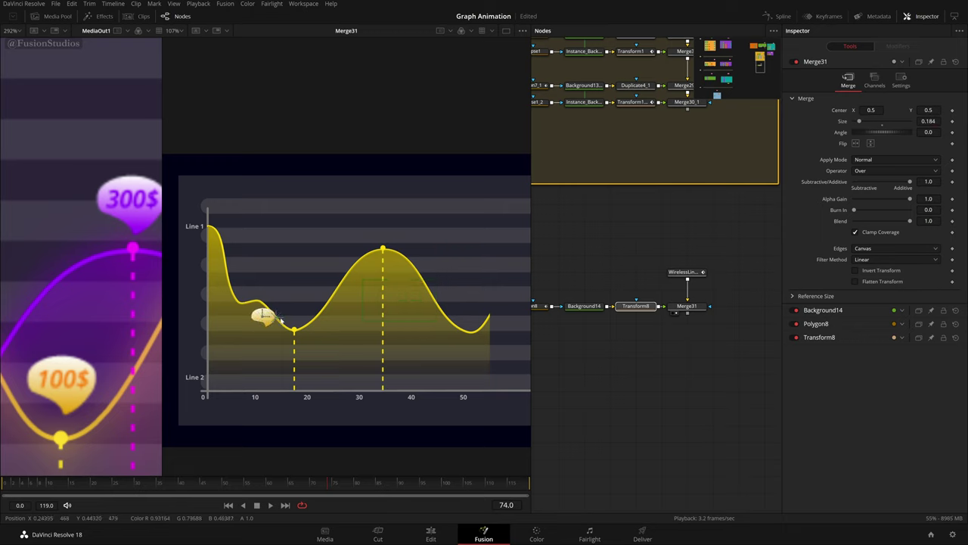
- Reset Merge31's size to 1.0
click(681, 308)
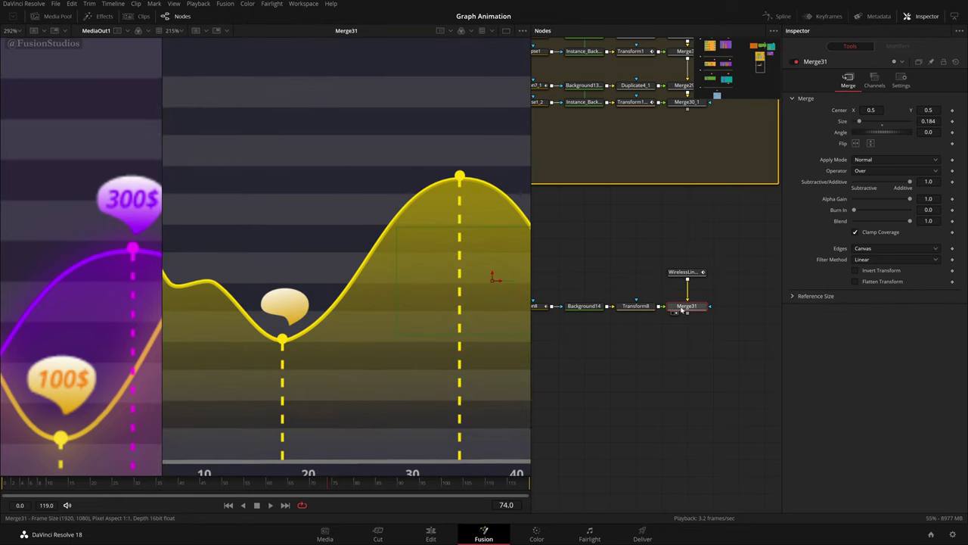
click(882, 127)
scroll(360, 400, down, 2)
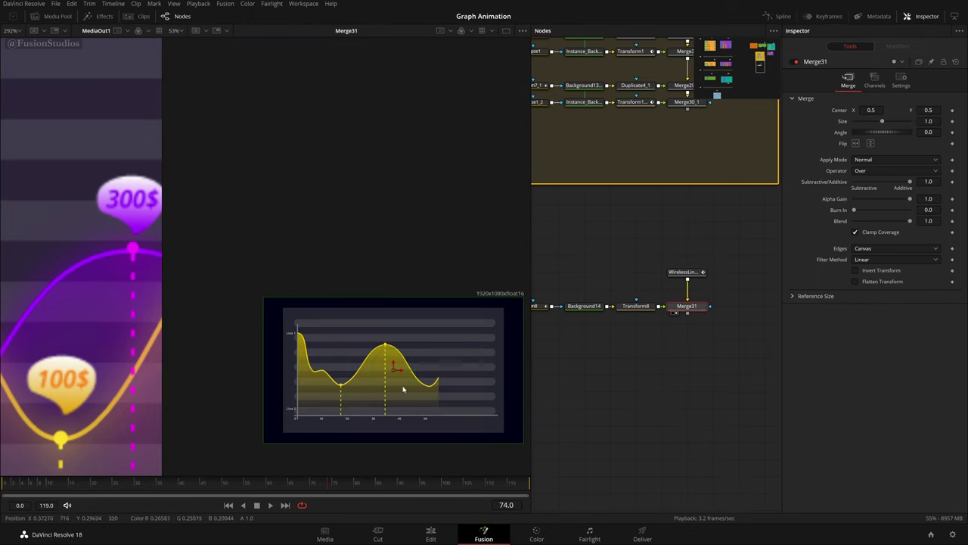
- Move the speech bubble with Transform8 back onto the graph, between the line's first drop and its peak
click(635, 305)
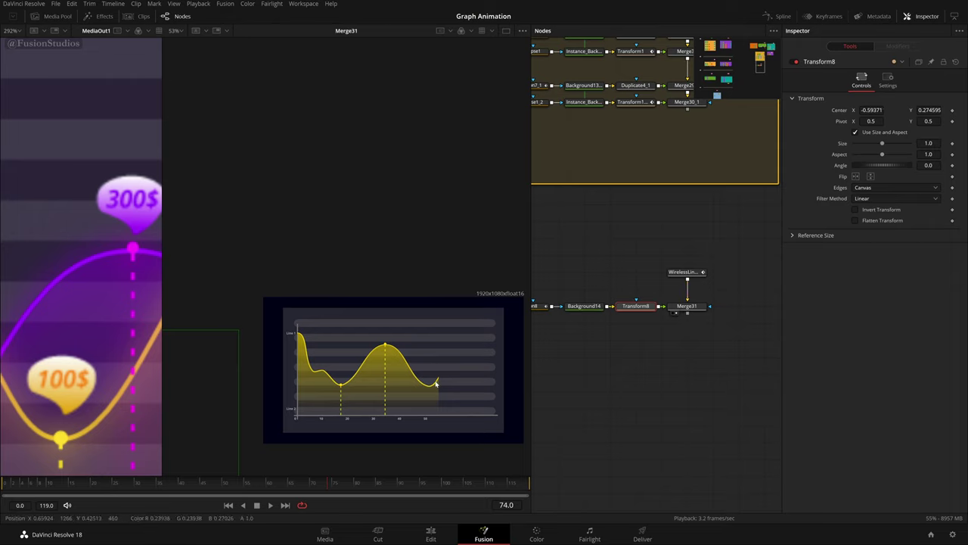
drag(289, 390, 448, 291)
drag(268, 302, 495, 274)
scroll(409, 322, up, 2)
drag(408, 321, 379, 328)
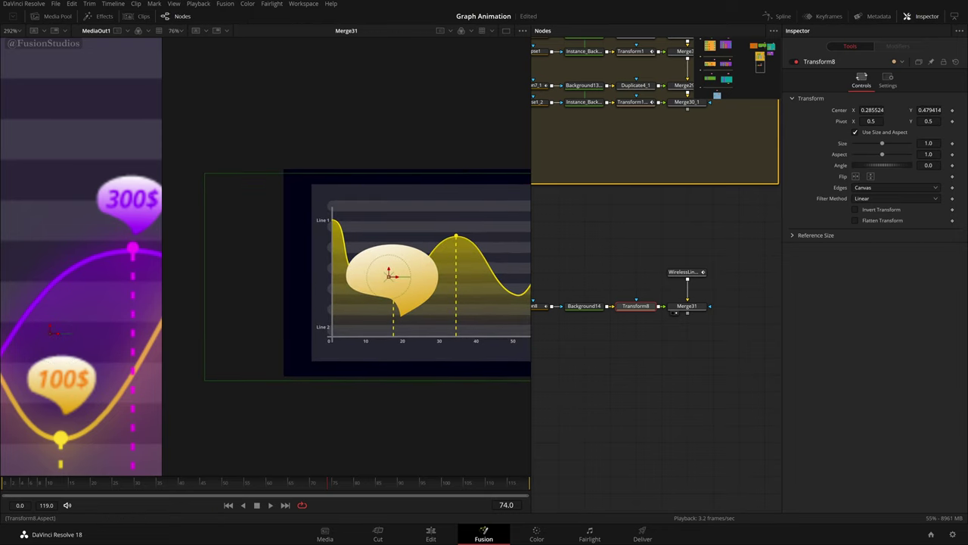
- Reduce Transform8's size to 0.256 and place the bubble just above the graph's first low marker
drag(882, 143, 861, 143)
scroll(447, 289, up, 6)
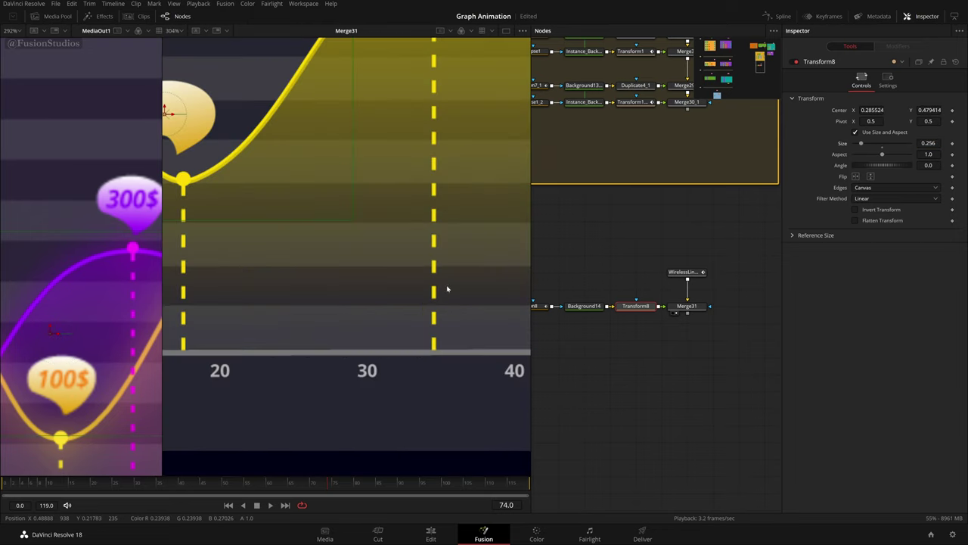
drag(339, 217, 422, 286)
drag(258, 192, 262, 189)
drag(929, 121, 918, 121)
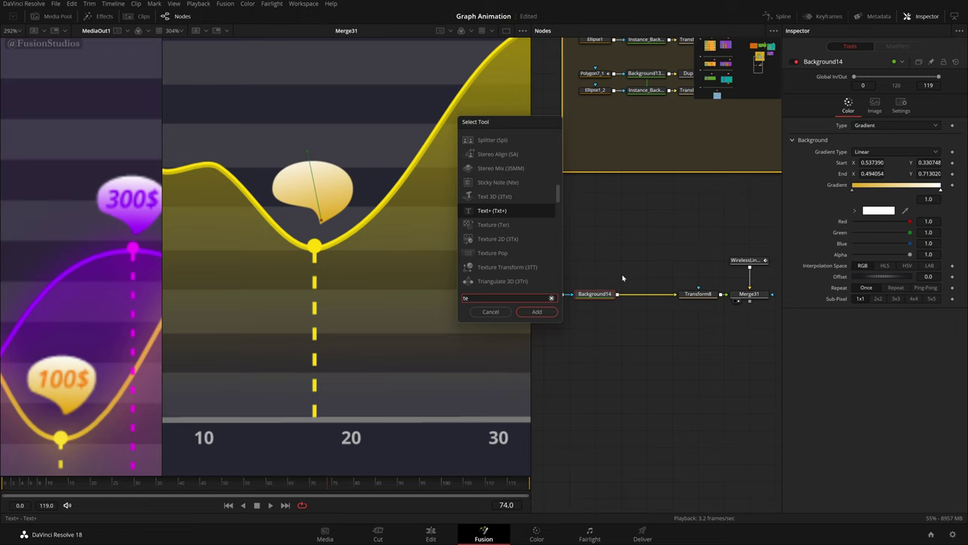
- Merge a Text+ node reading 100$ over Background14 and place it above its merge node
key(Return)
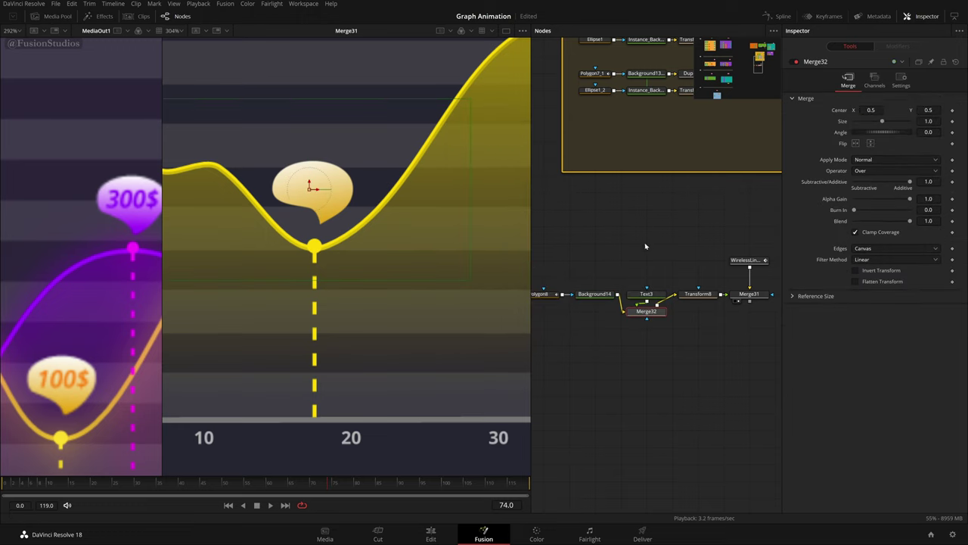
drag(625, 260, 647, 260)
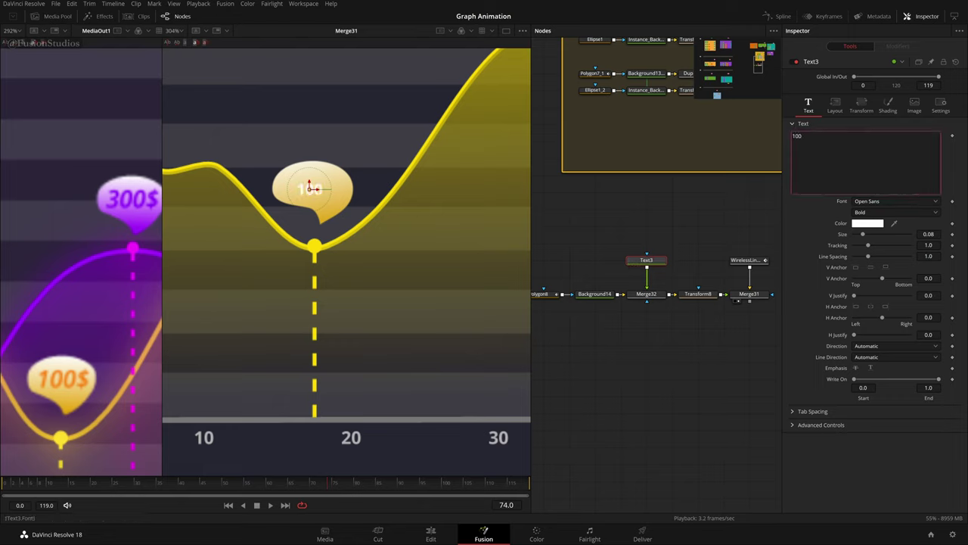
text($)
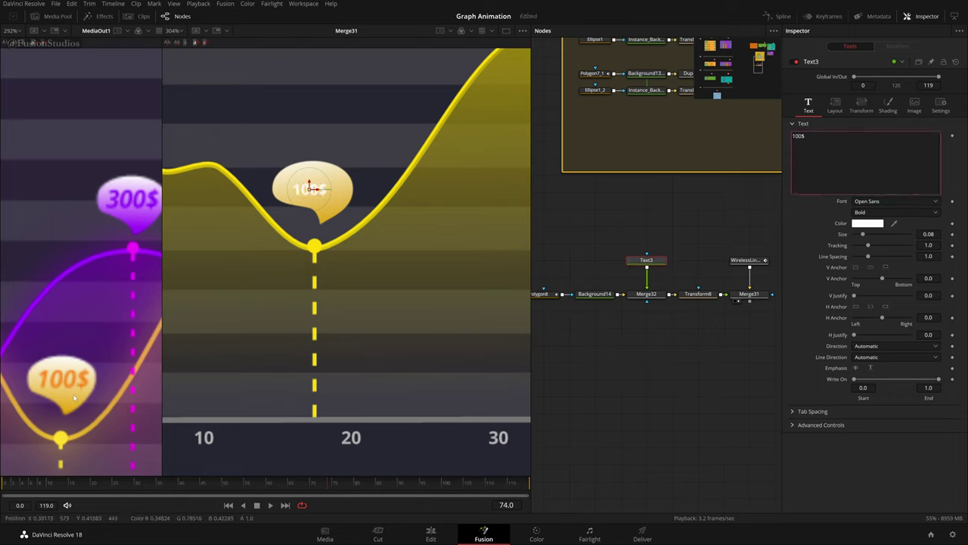
- Set the 100$ text's font style to Extrabold Italic and its colour to orange #ffa200
scroll(74, 396, down, 2)
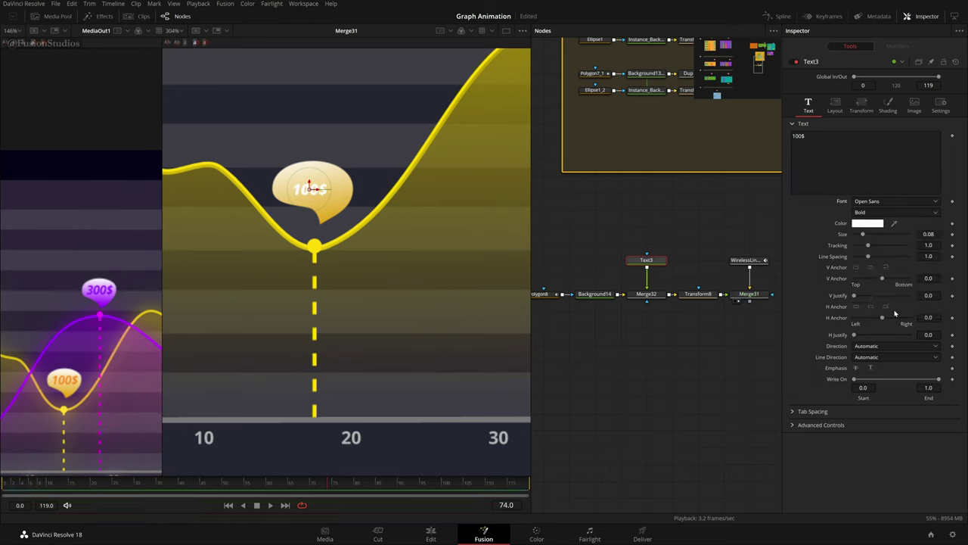
click(895, 314)
click(868, 223)
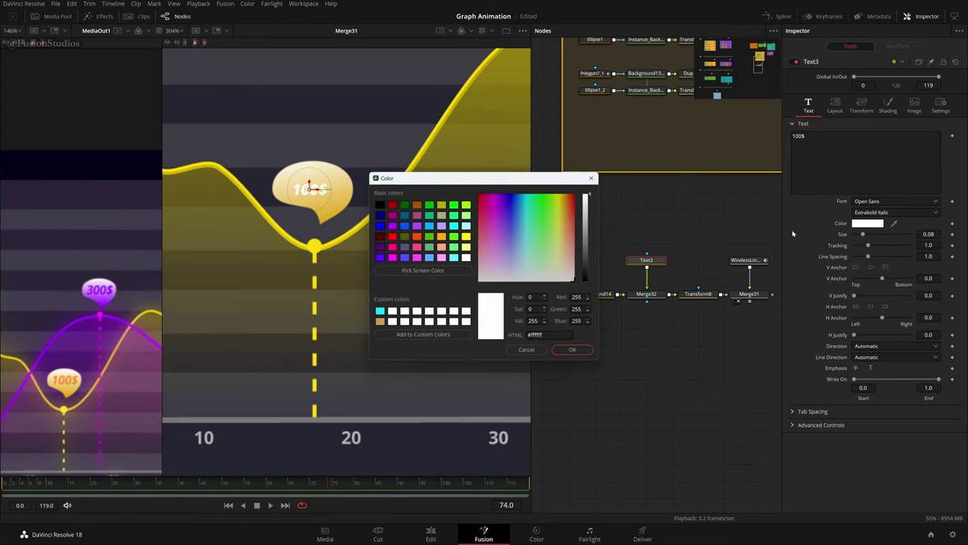
click(423, 270)
click(312, 246)
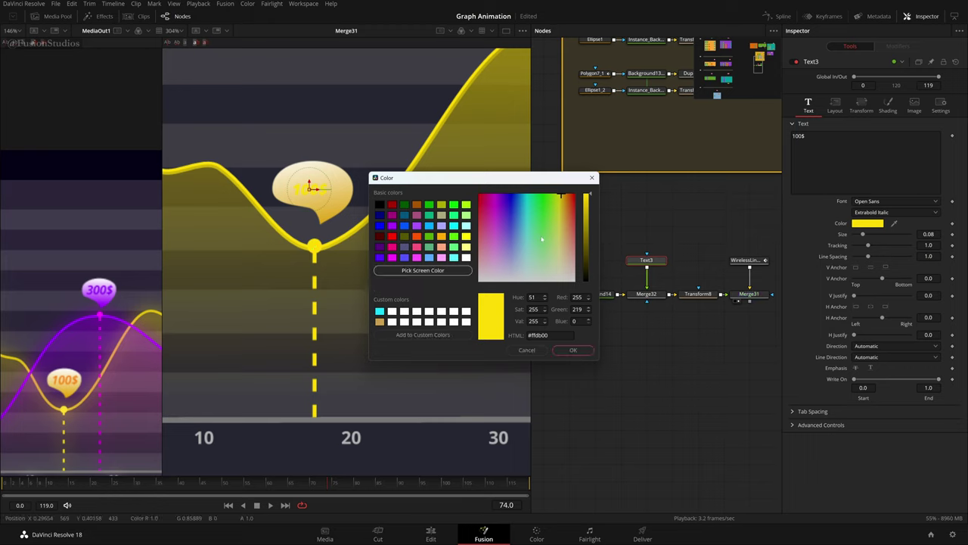
drag(561, 198, 565, 192)
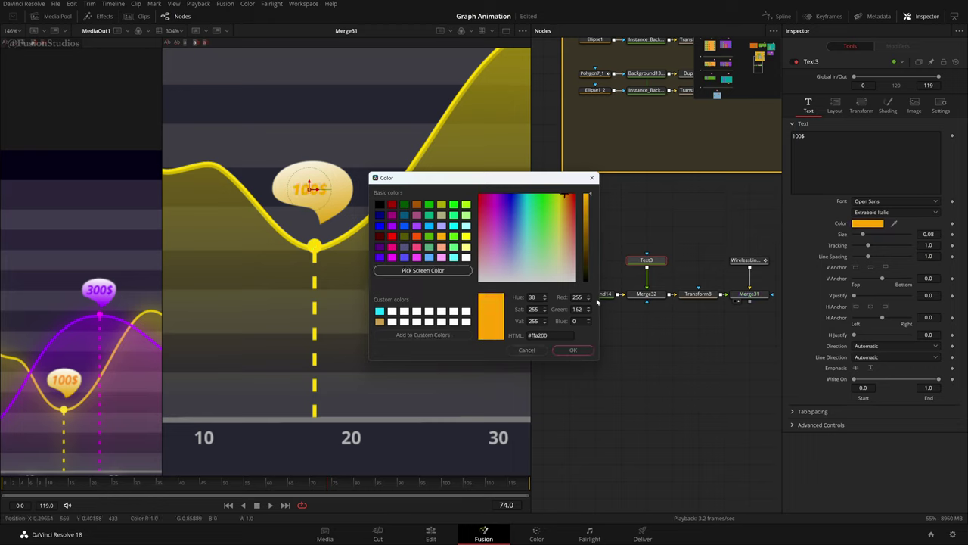
click(573, 349)
- Try to enlarge the 100$ text by changing its layout Center Z to -0.78
click(835, 106)
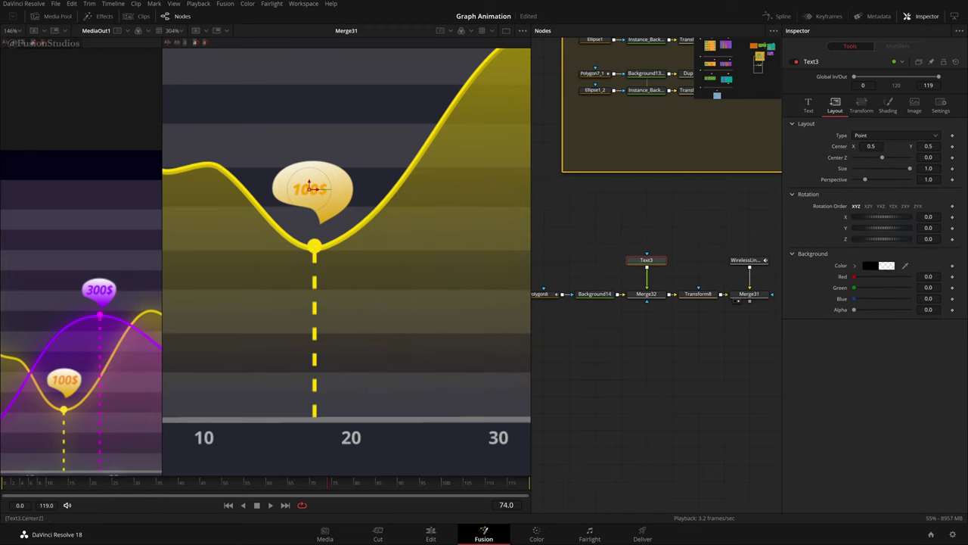
drag(882, 157, 878, 157)
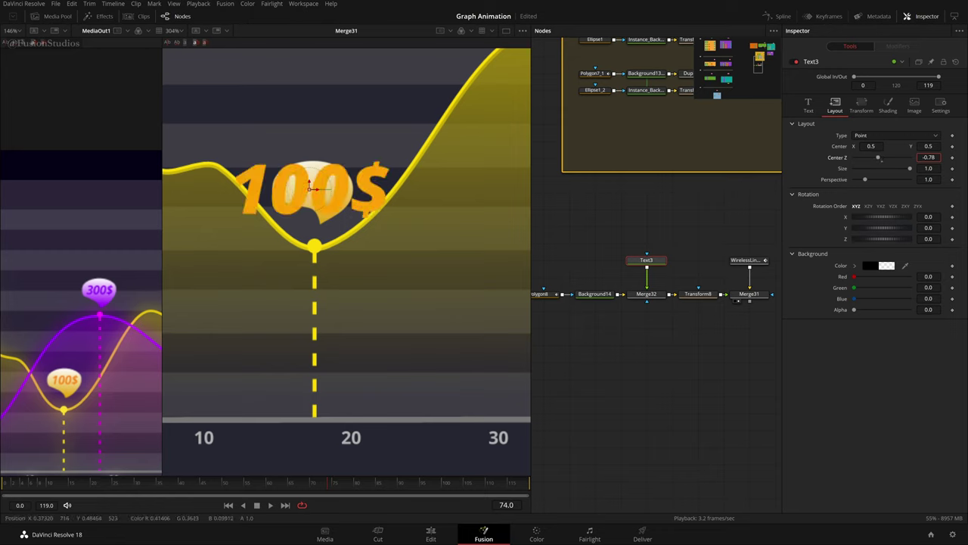
click(882, 162)
- Set the 100$ text size to 0.1215 and centre it within the speech bubble
click(809, 106)
drag(863, 234, 867, 234)
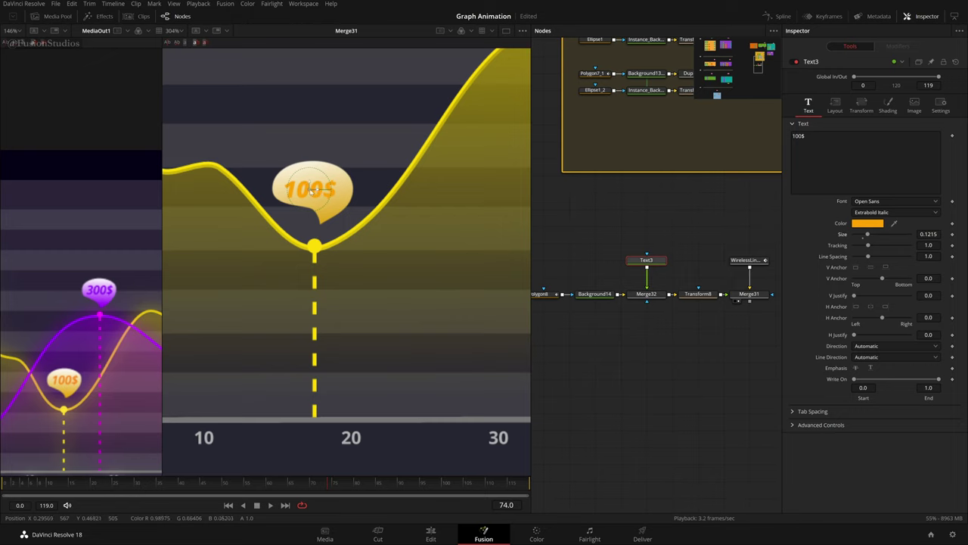
drag(309, 185, 314, 187)
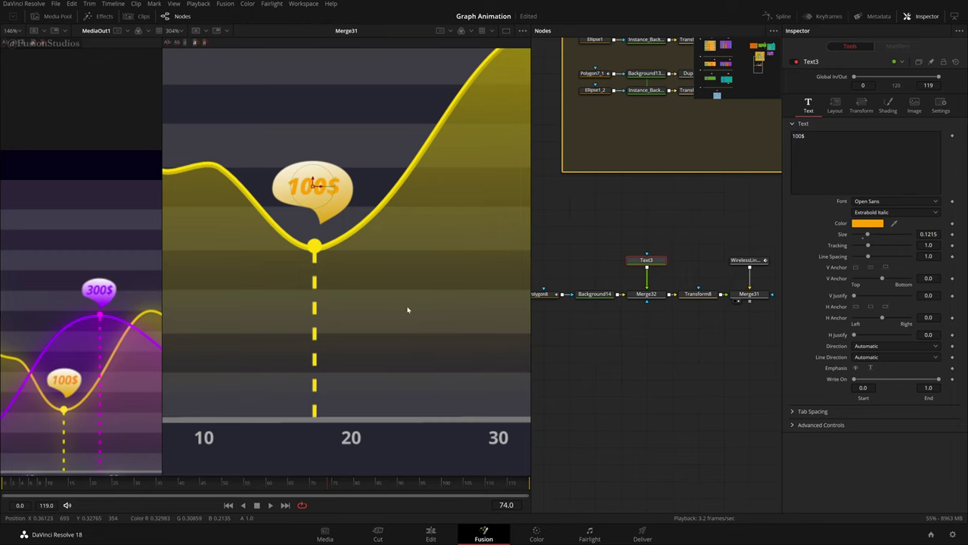
key(ctrl+f)
click(665, 372)
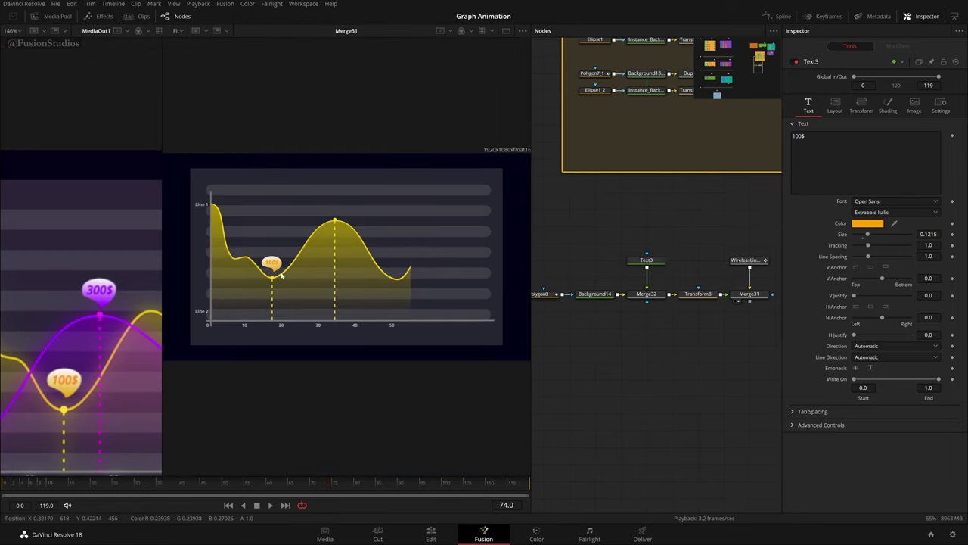
- Change the 100$ text colour to a deeper orange, #ff8000
scroll(281, 276, up, 5)
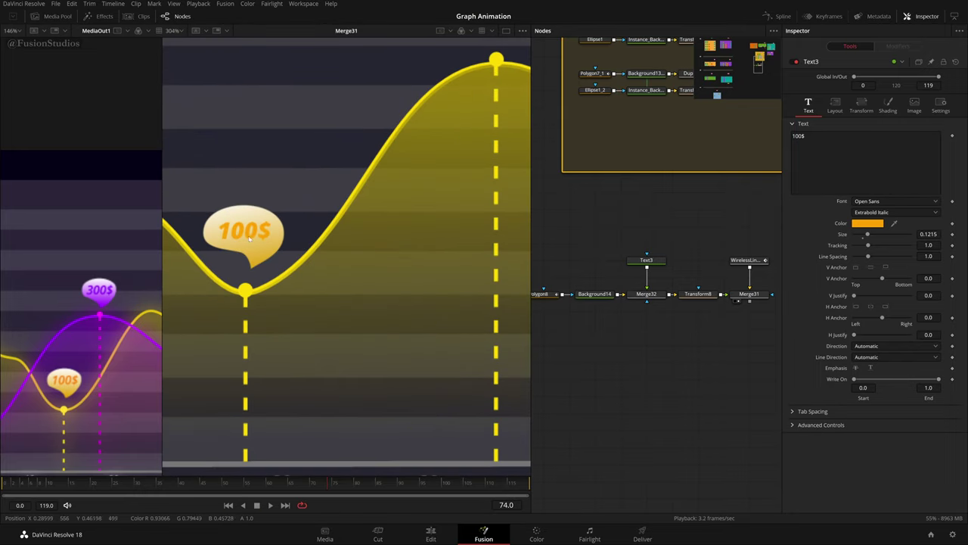
click(647, 260)
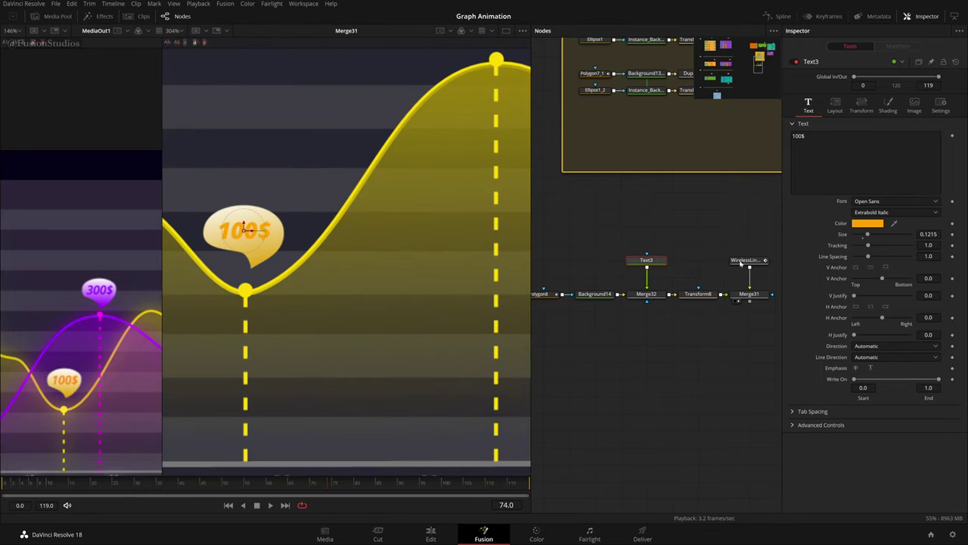
click(871, 224)
drag(570, 197, 567, 191)
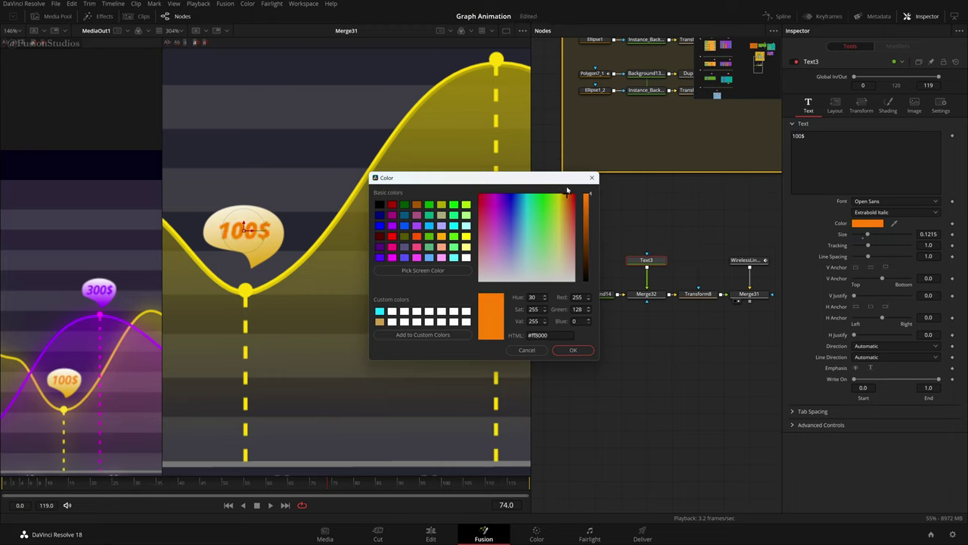
click(574, 351)
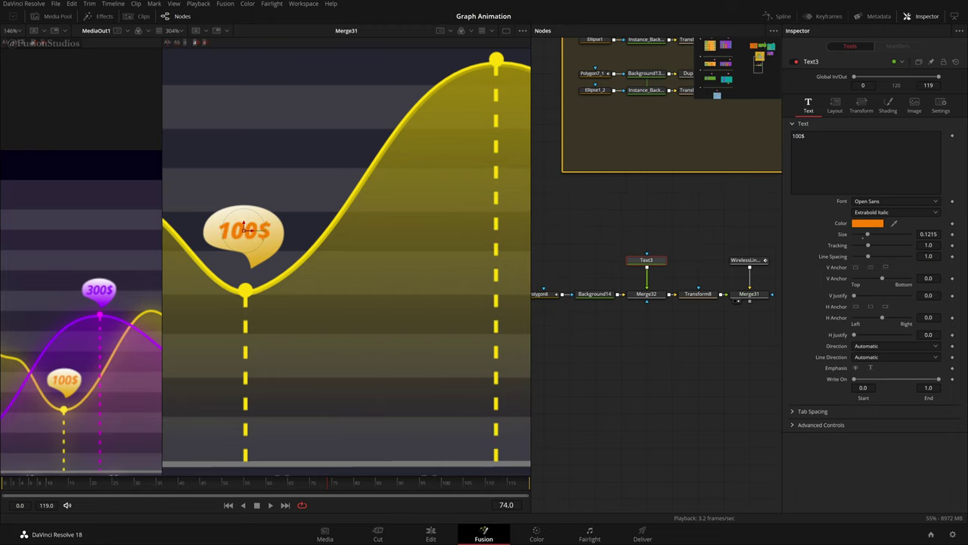
- Try the Black Shadow shading element on the 100$ text and check its look on the bubble
click(888, 106)
click(867, 136)
click(879, 136)
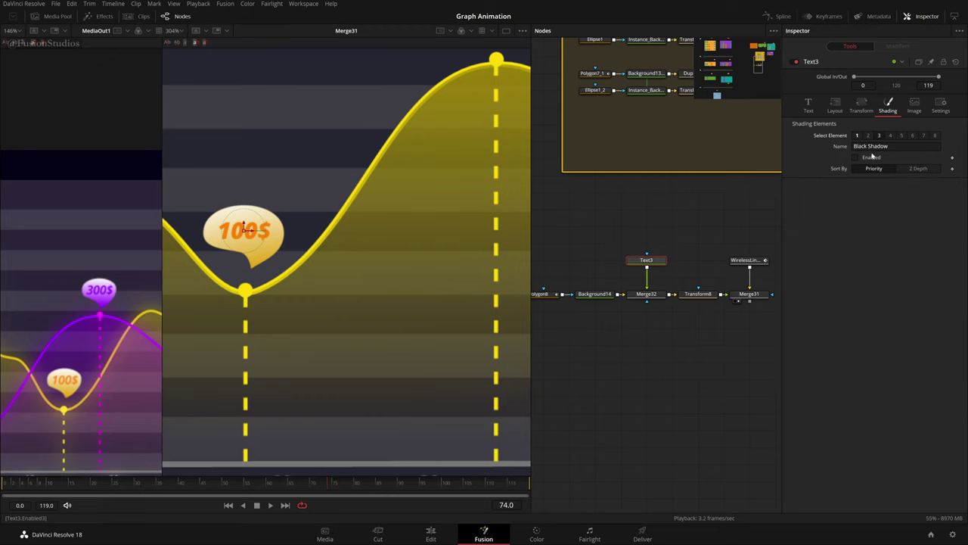
click(873, 158)
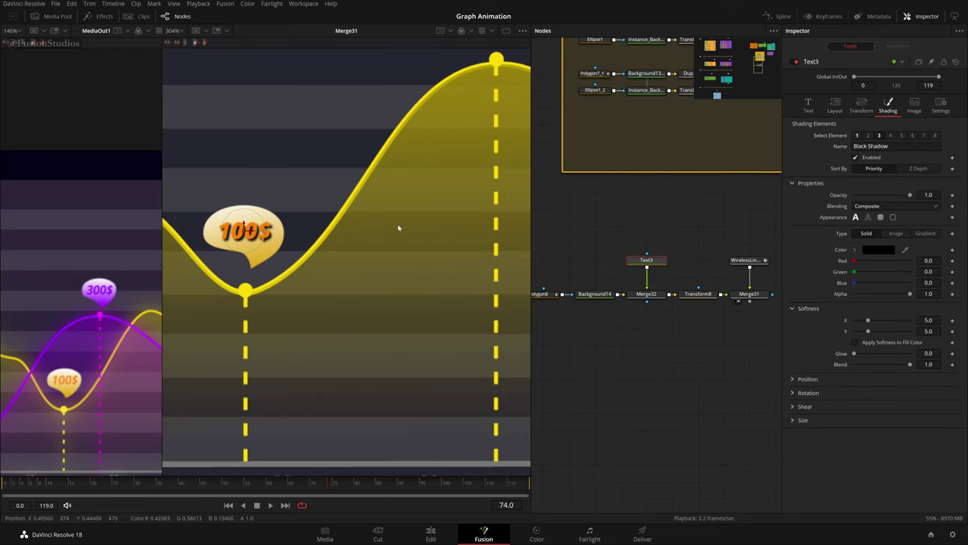
scroll(289, 299, down, 2)
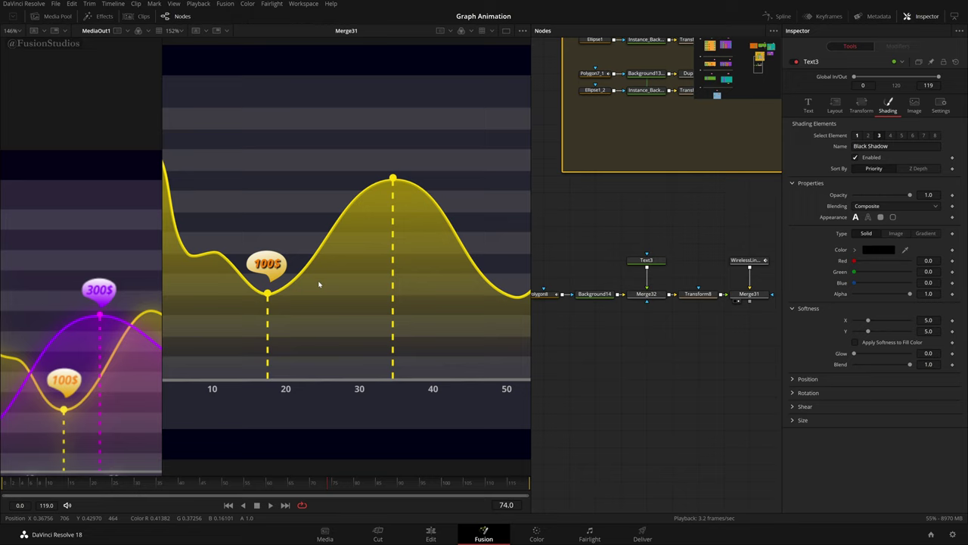
scroll(319, 285, down, 1)
scroll(288, 273, up, 4)
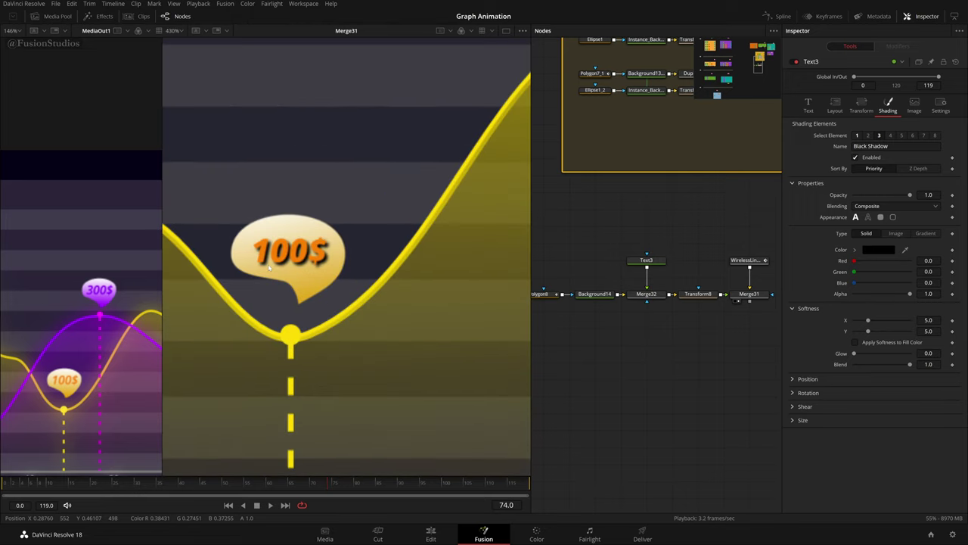
key(ctrl+f)
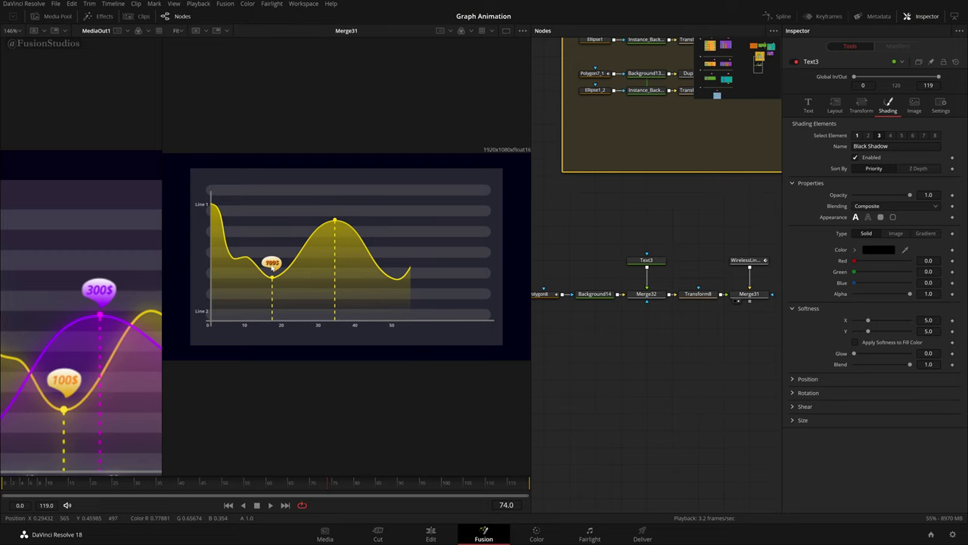
scroll(271, 277, up, 3)
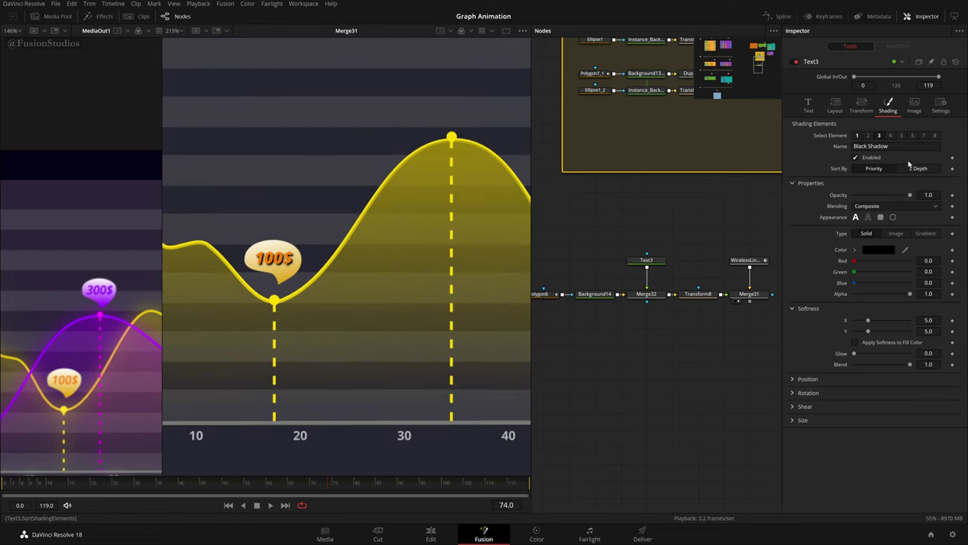
scroll(269, 276, up, 2)
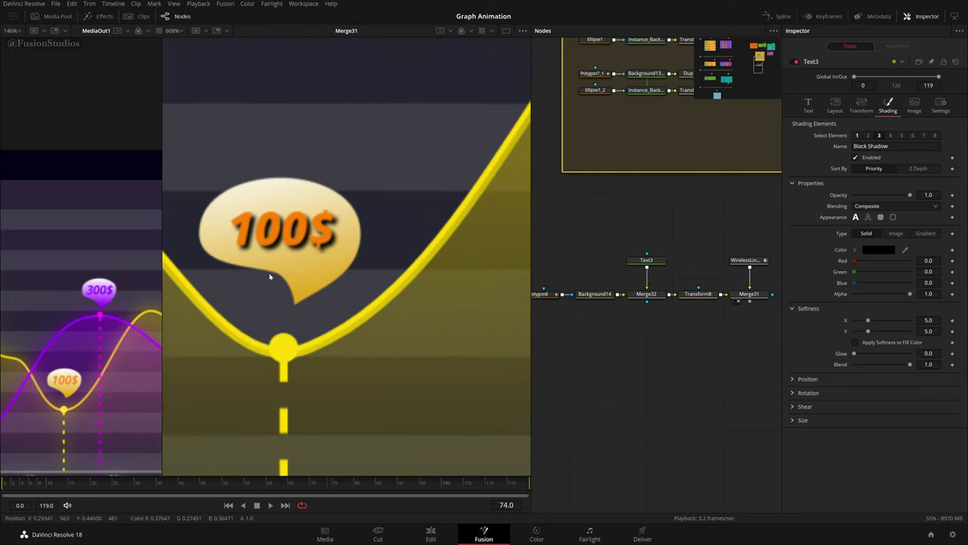
click(871, 157)
- Enable the Red Outline shading element on the 100$ text and set its colour to white #ffffff
click(868, 135)
click(864, 157)
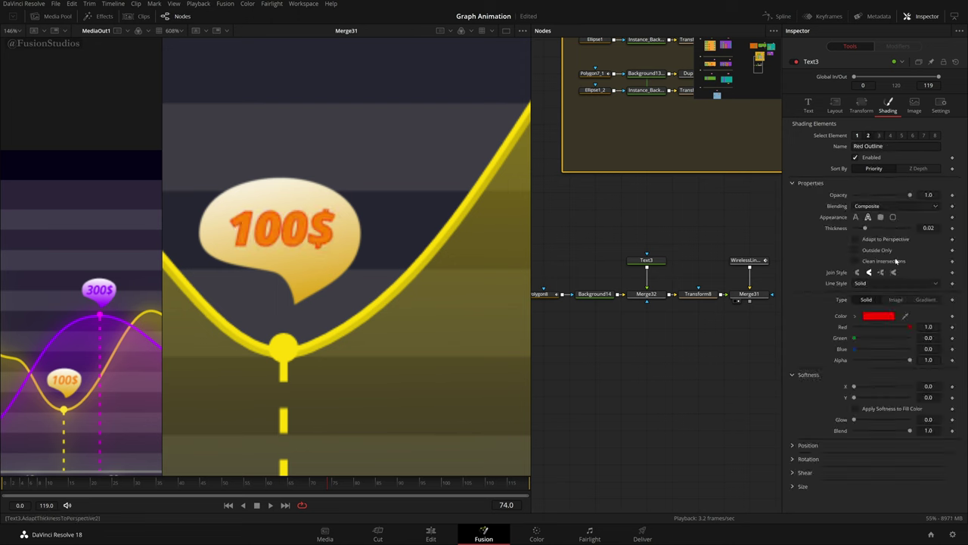
click(880, 320)
drag(586, 267, 582, 299)
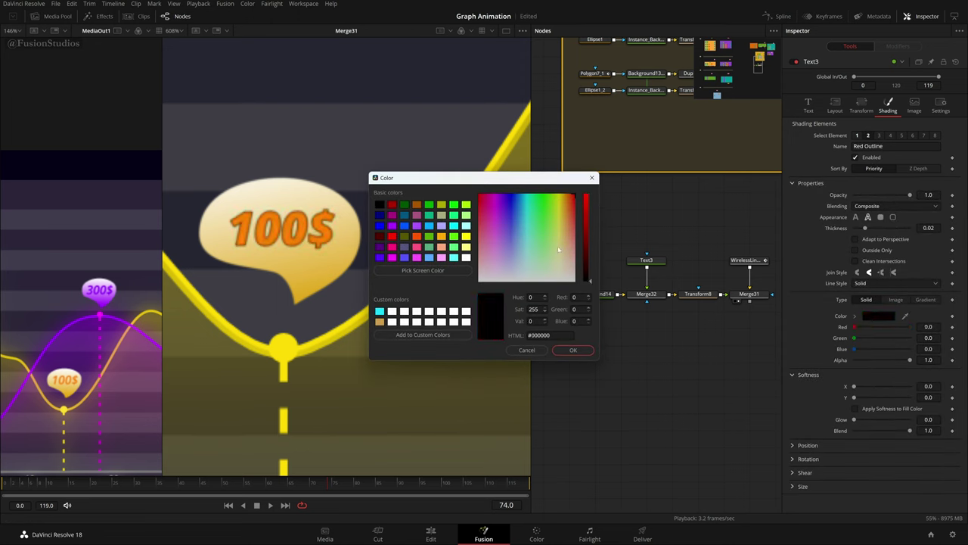
mouse_move(558, 246)
mouse_down()
mouse_move(574, 280)
mouse_move(593, 161)
mouse_up()
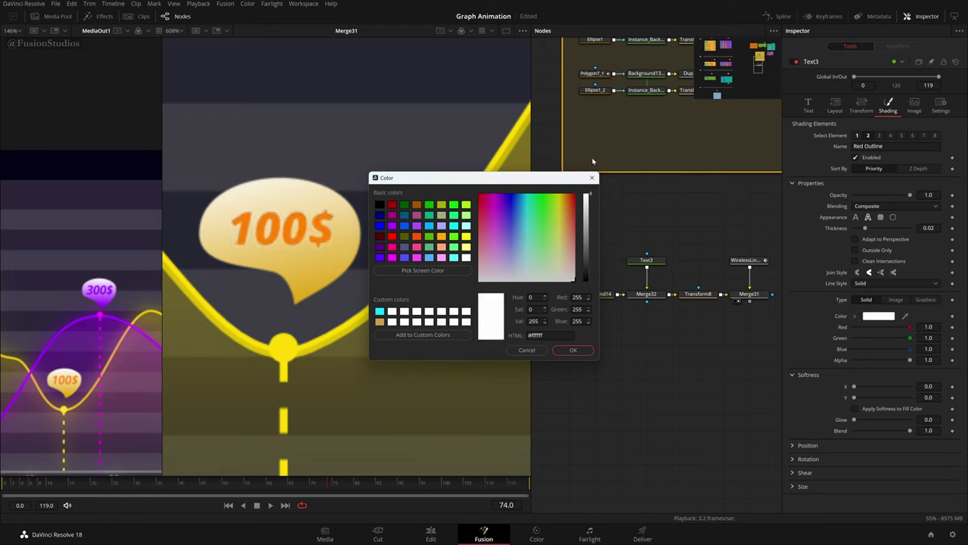
click(586, 350)
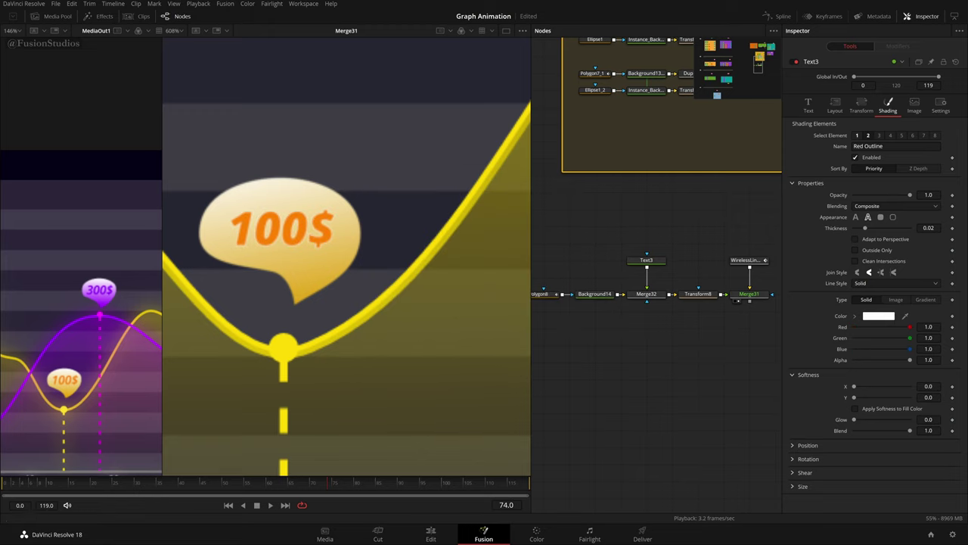
- Set the thickness of the 100$ text's outline to 0.0565 and check the label against the graph
drag(865, 228, 886, 228)
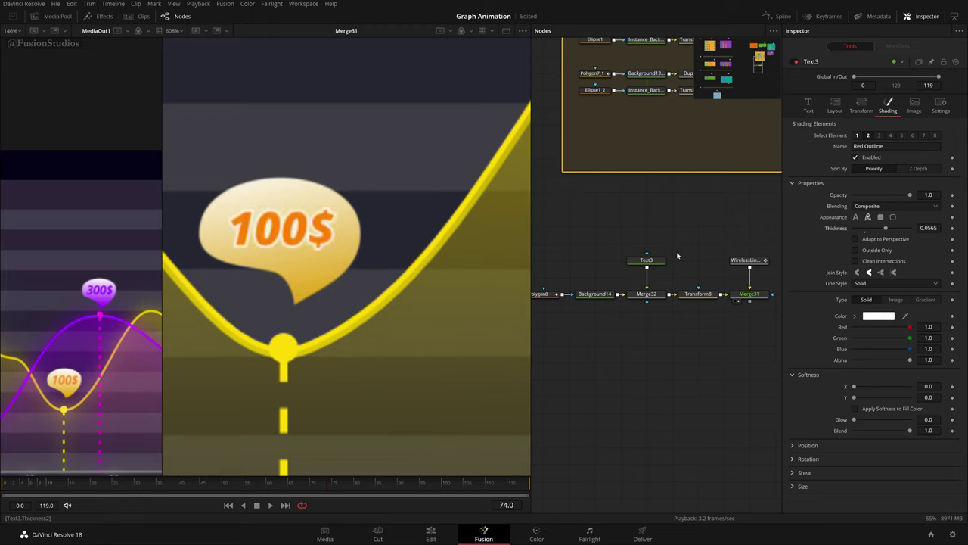
key(ctrl+f)
scroll(275, 269, up, 3)
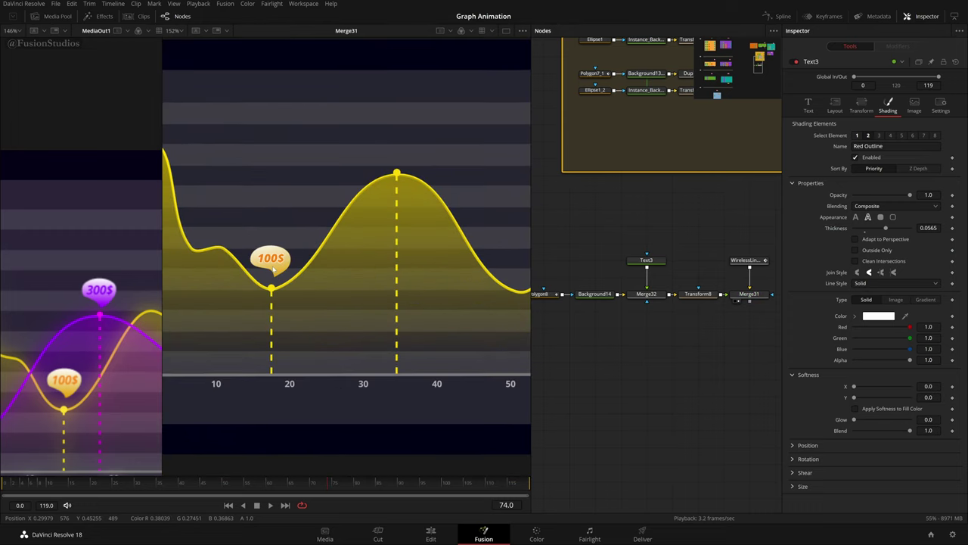
scroll(274, 269, down, 3)
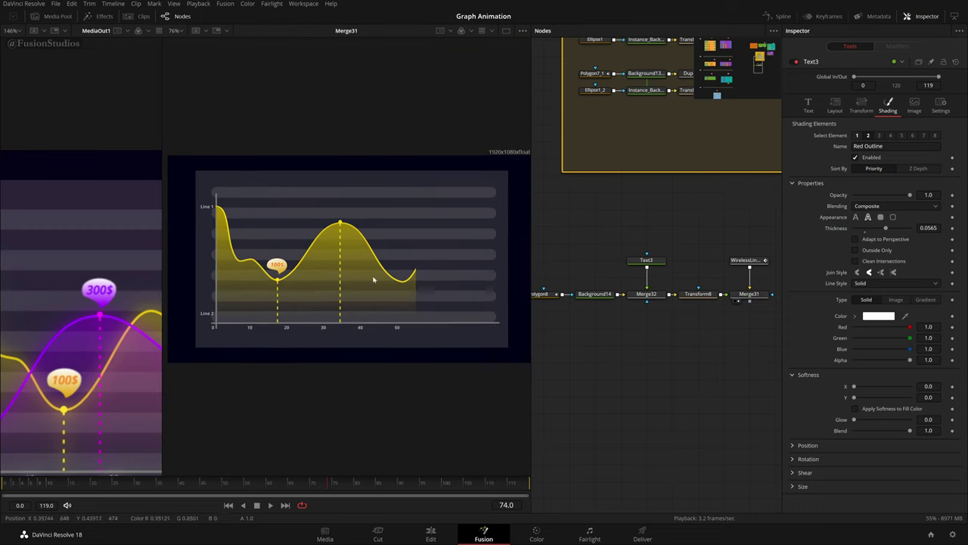
scroll(702, 360, up, 2)
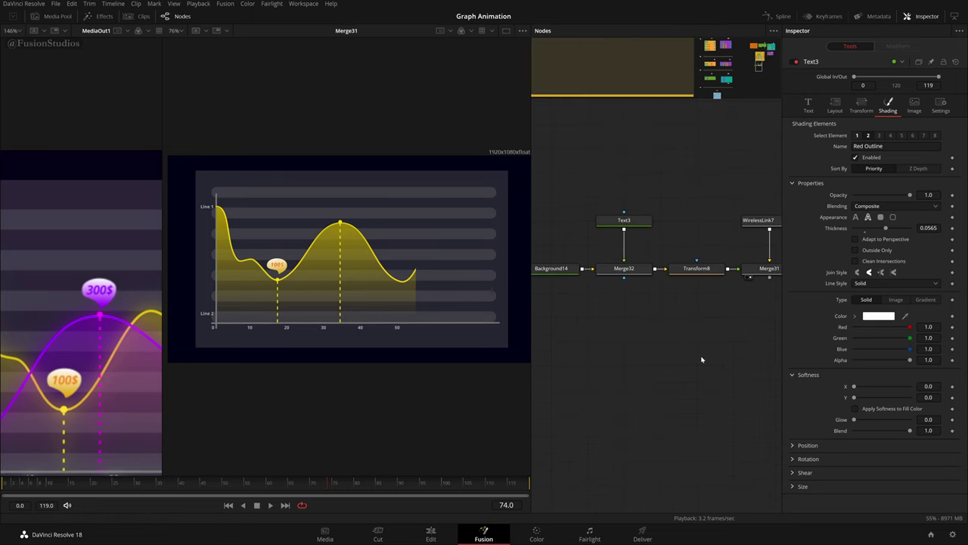
- Insert a new Transform node after Transform8 in the 100$ bubble's node chain and save the project
click(697, 269)
drag(669, 308, 702, 303)
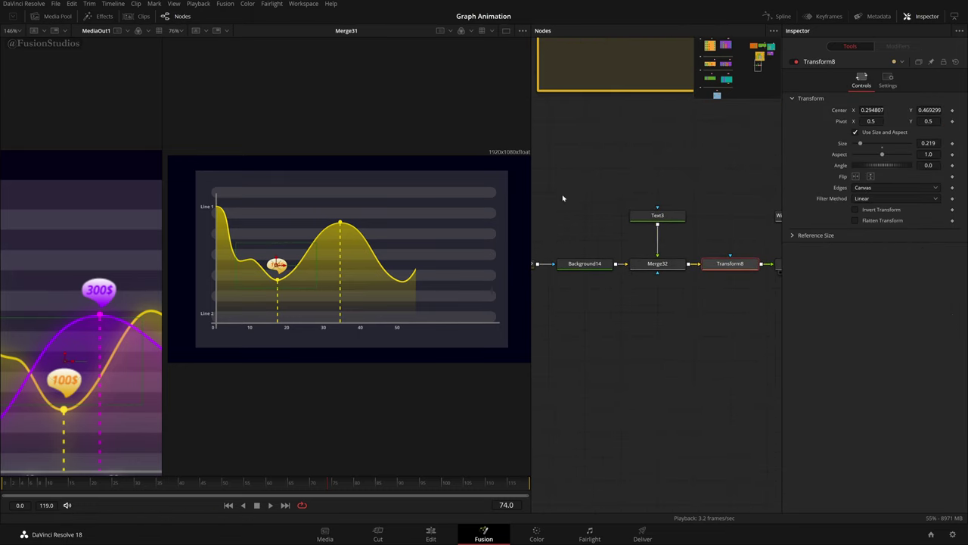
drag(563, 198, 569, 243)
drag(749, 308, 676, 308)
click(664, 311)
key(shift+space)
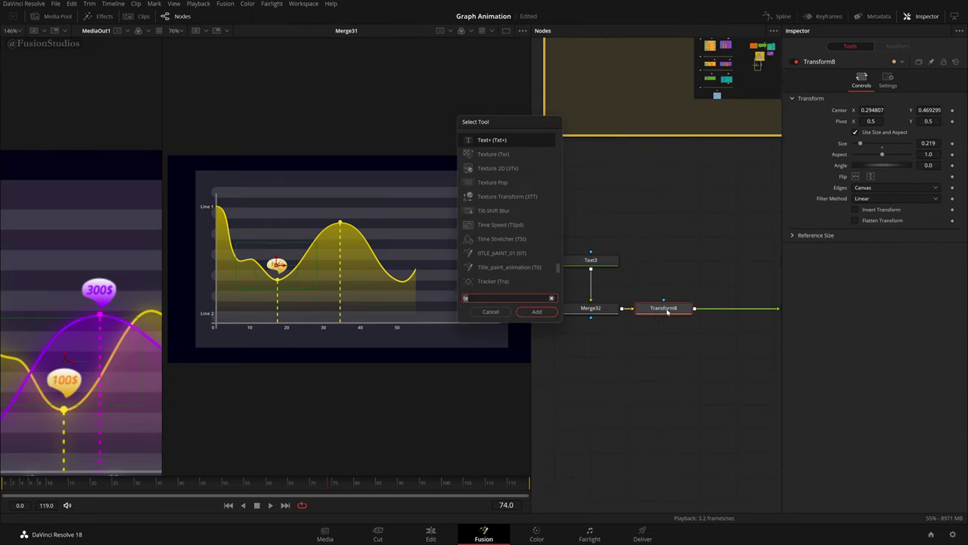
text(xf)
key(Return)
key(ctrl+s)
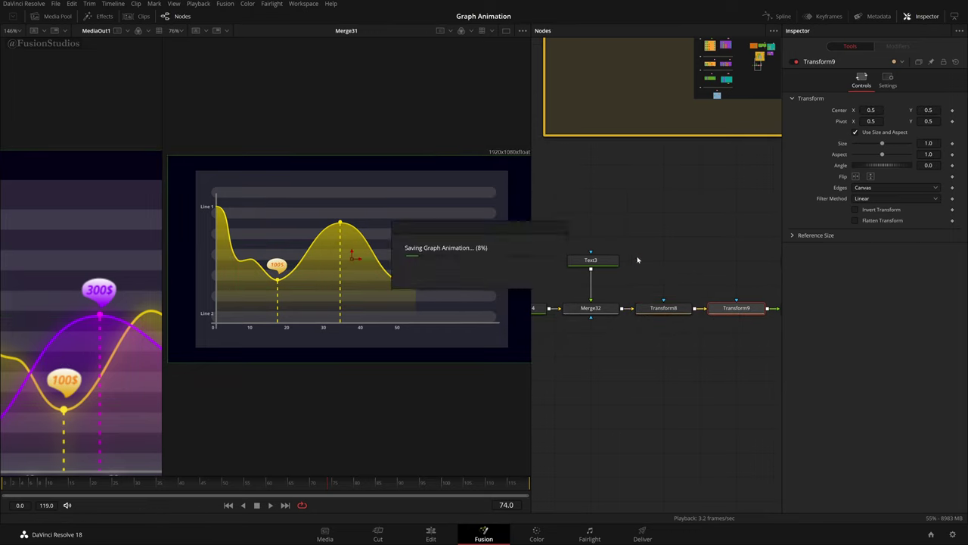
- Place the new Transform's pivot at the tip of the 100$ bubble, about X 0.300 and Y 0.427, and test its rotation
scroll(378, 246, up, 2)
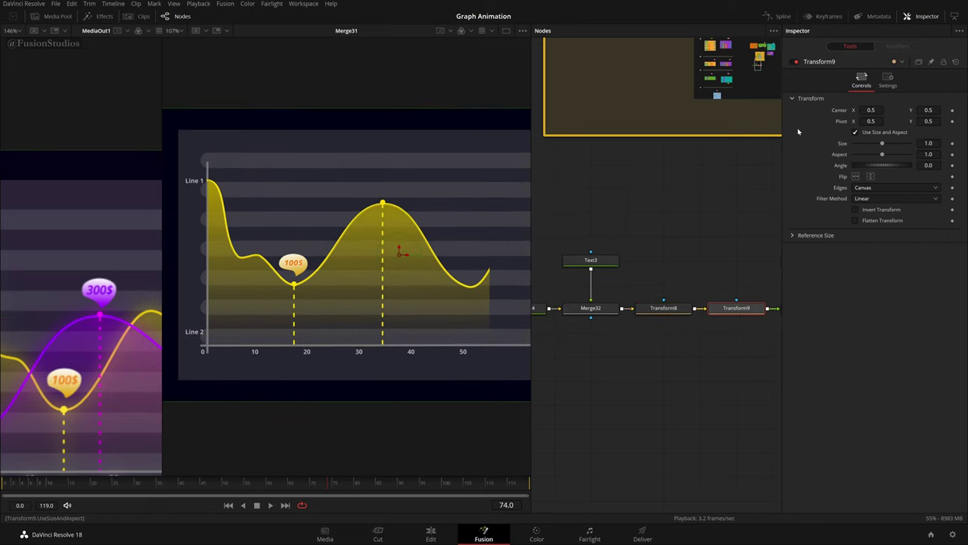
drag(871, 121, 837, 121)
scroll(375, 248, up, 3)
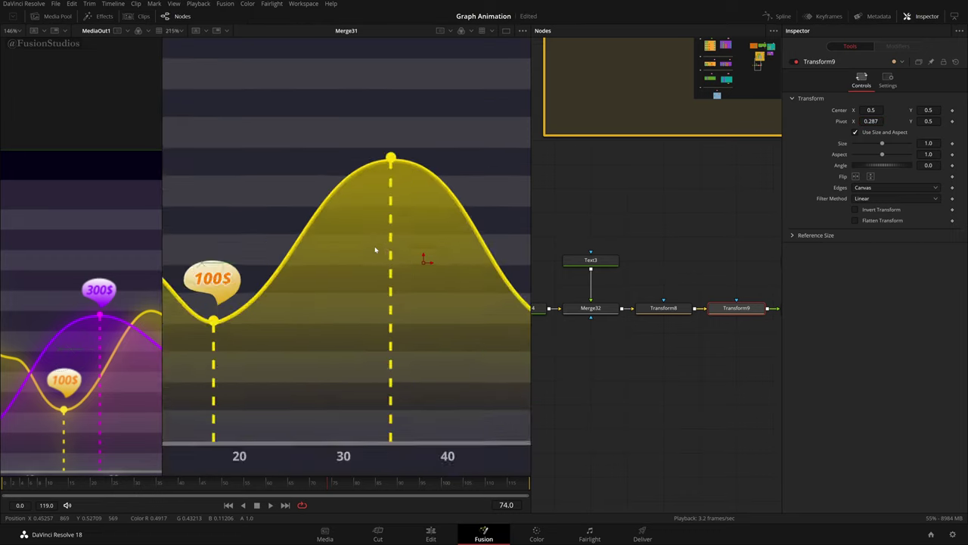
drag(195, 271, 496, 241)
drag(431, 241, 451, 304)
scroll(452, 303, up, 5)
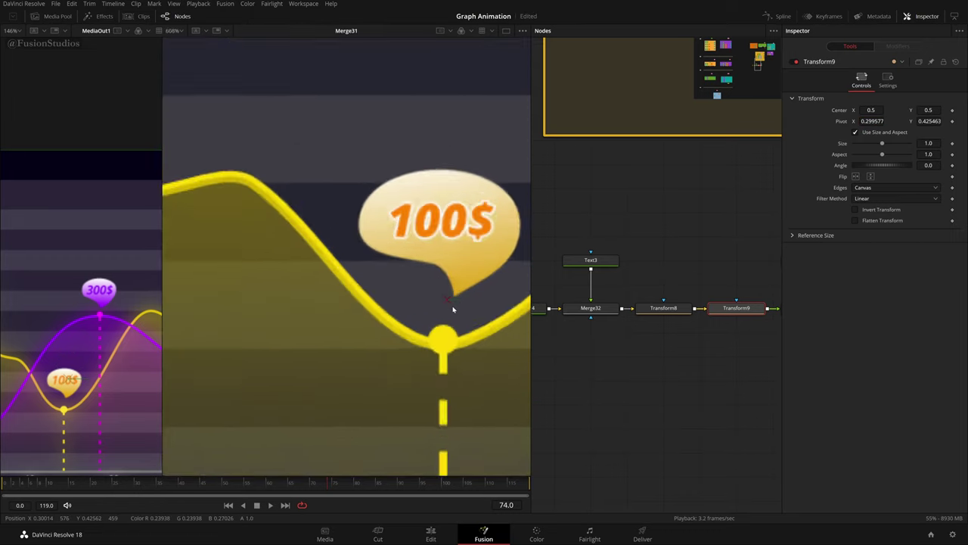
scroll(451, 272, down, 3)
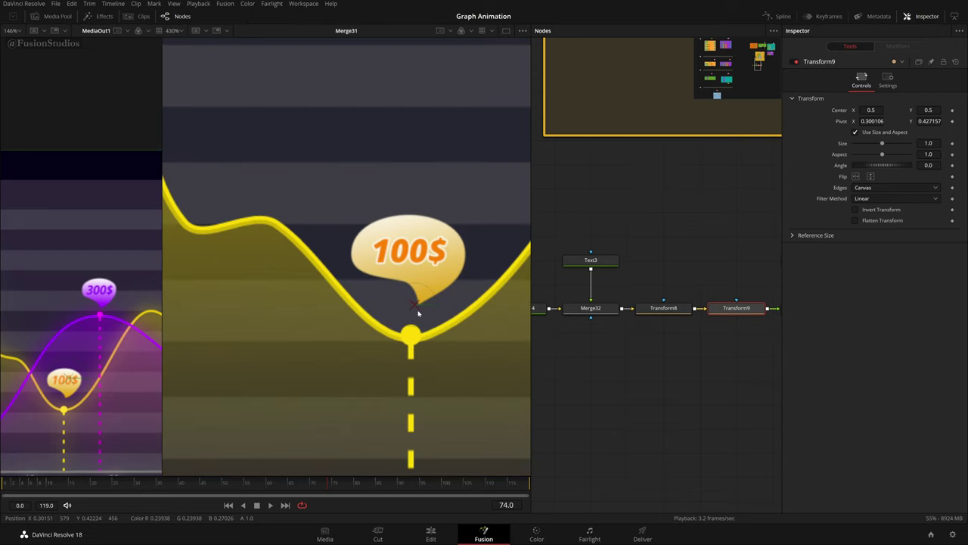
drag(882, 165, 898, 144)
click(883, 171)
- Show the Spline editor and keyframe Transform9's Size at 1.0 on frames 45 and 55
right_click(755, 304)
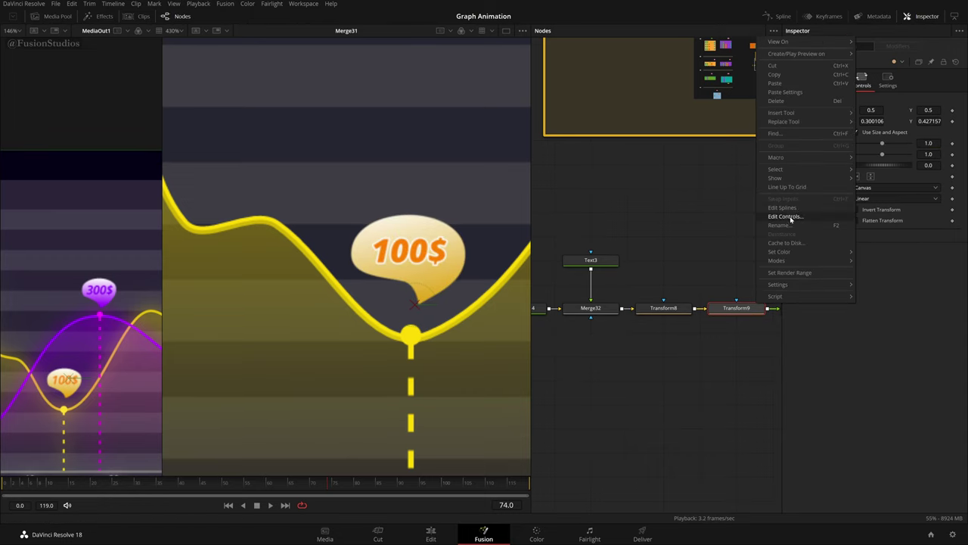
click(791, 217)
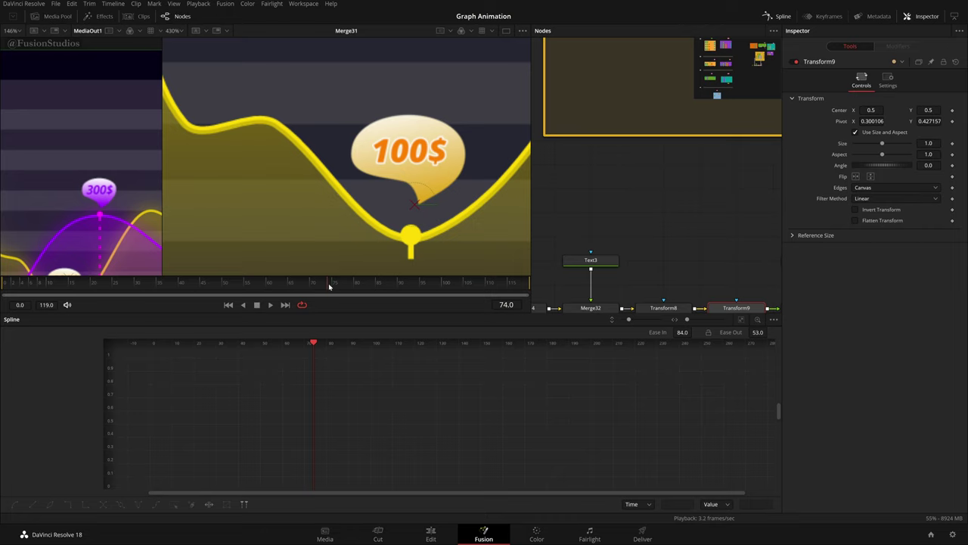
drag(319, 287, 260, 293)
mouse_move(184, 304)
mouse_down()
mouse_move(168, 306)
mouse_move(198, 308)
mouse_up()
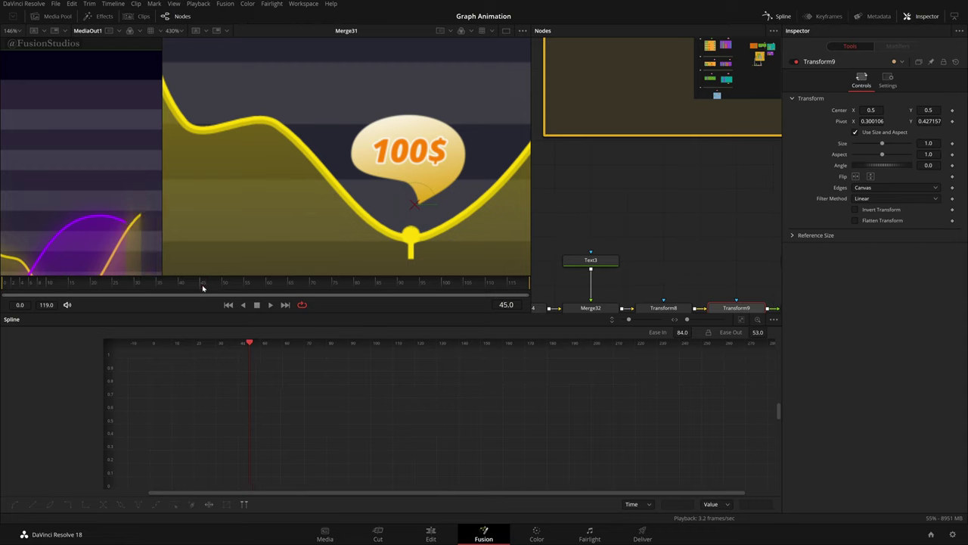
click(952, 143)
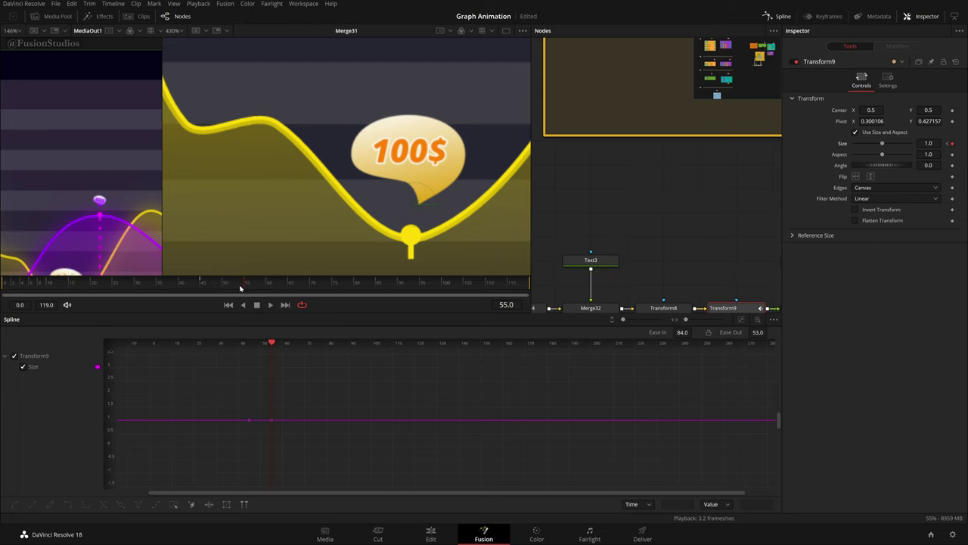
- Set the bubble's Size keyframe at frame 45 to 0 and scrub to frame 50 to check the growth
click(207, 286)
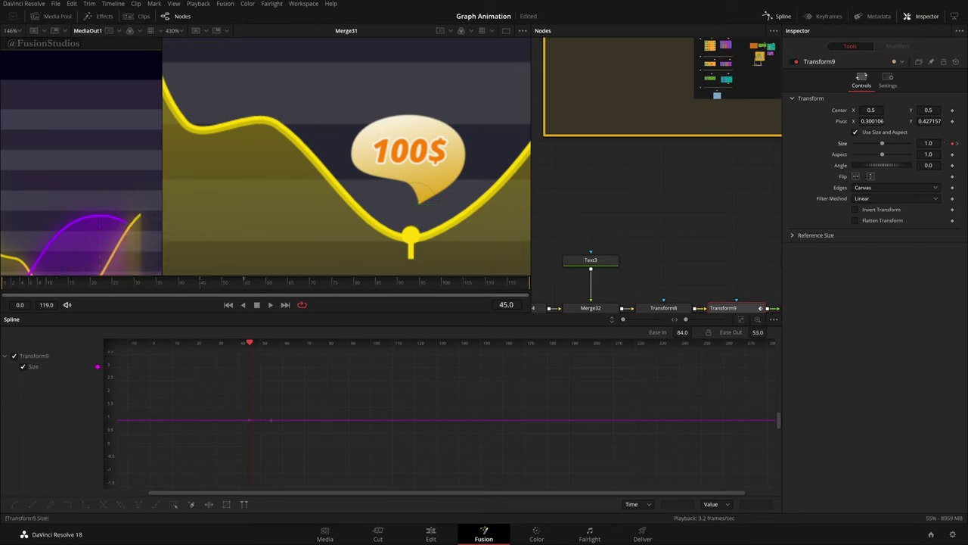
drag(928, 143, 870, 142)
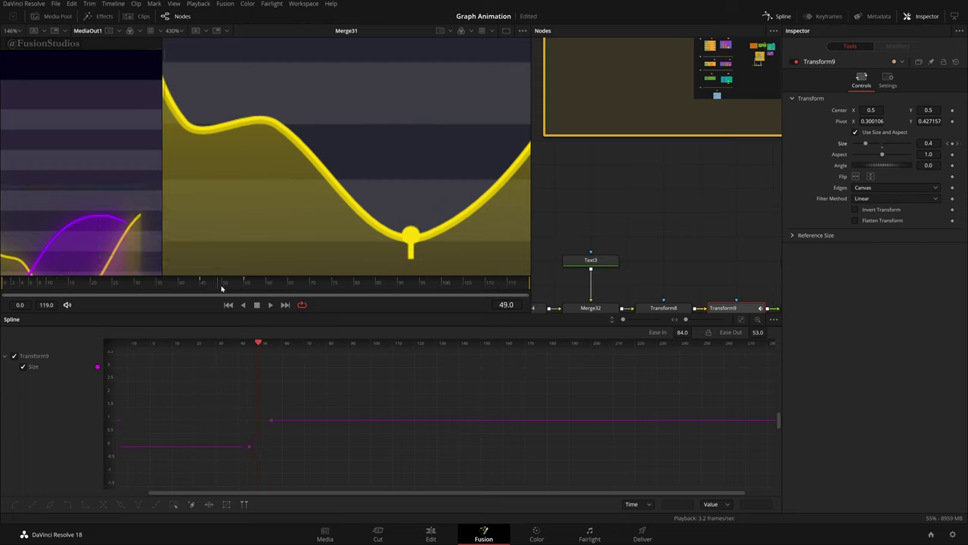
mouse_move(222, 288)
mouse_down()
mouse_move(246, 290)
mouse_move(225, 289)
mouse_up()
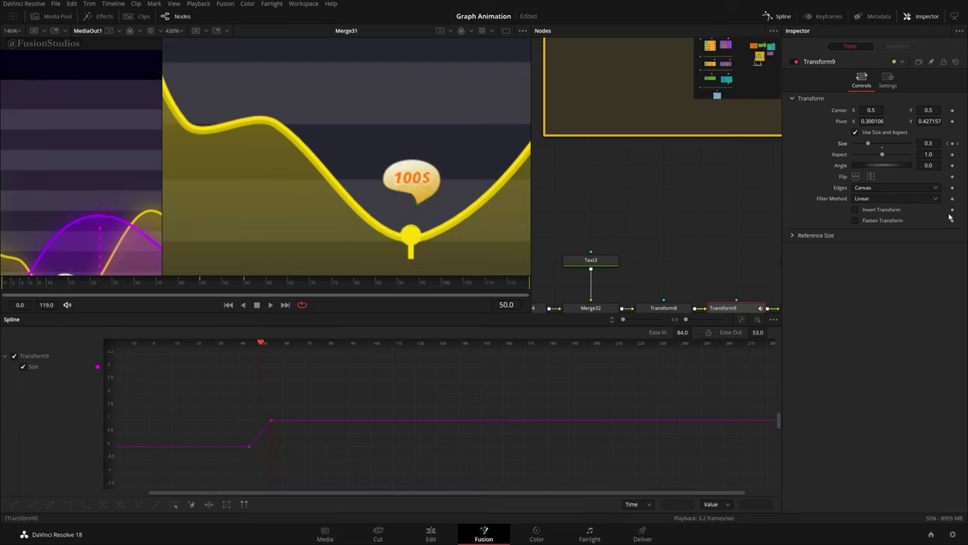
- Keyframe Transform9's Angle at 0 on frames 45 and 60, and its Size at 1.0 on frame 60
click(203, 287)
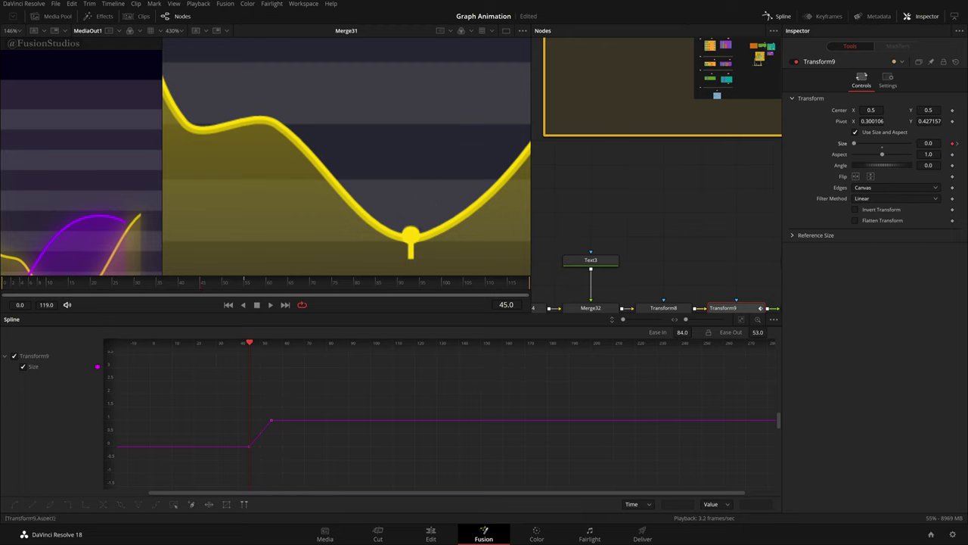
click(953, 165)
drag(242, 286, 270, 285)
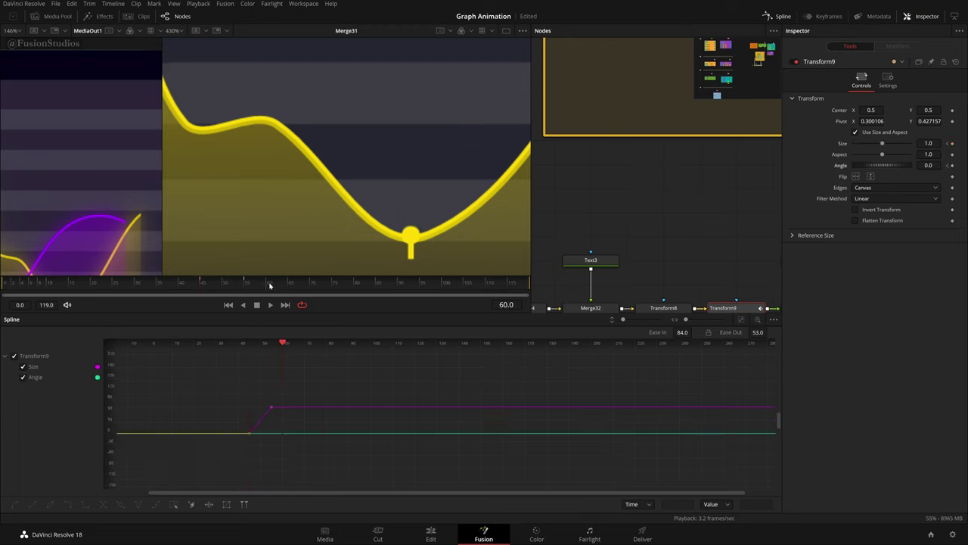
click(953, 165)
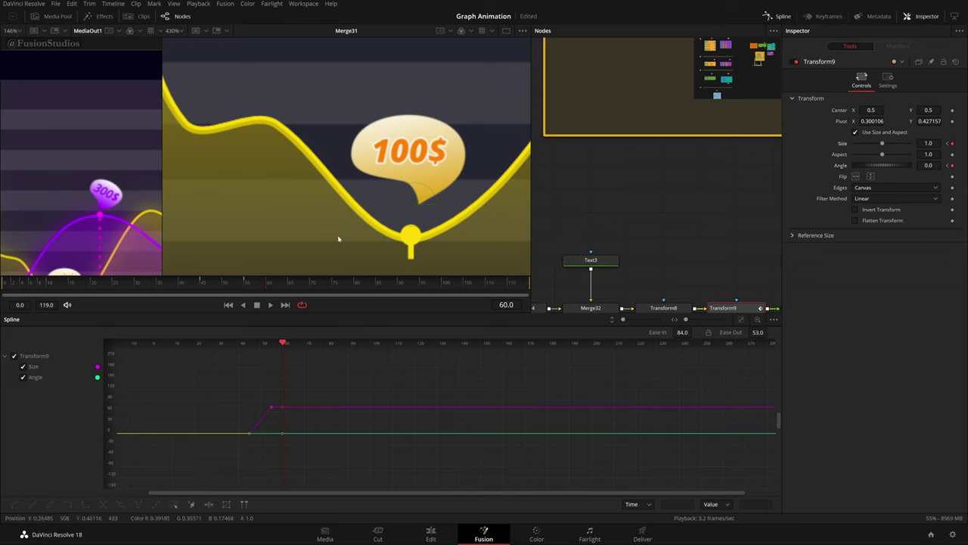
- At frame 55, set Transform9's Size to 1.1 and Angle to about -21.3, save the project, and scrub through the pop-up
drag(257, 285, 248, 291)
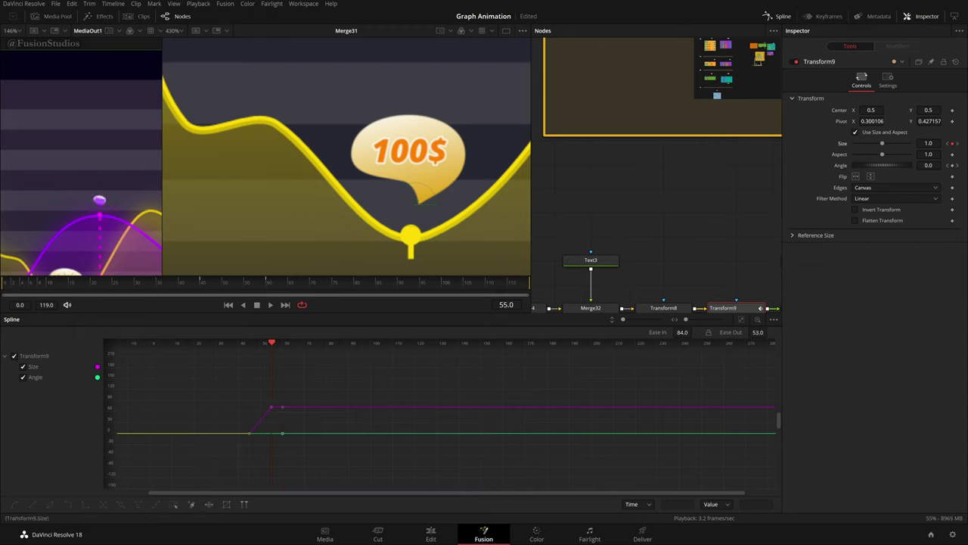
text(1)
key(Return)
key(ctrl+s)
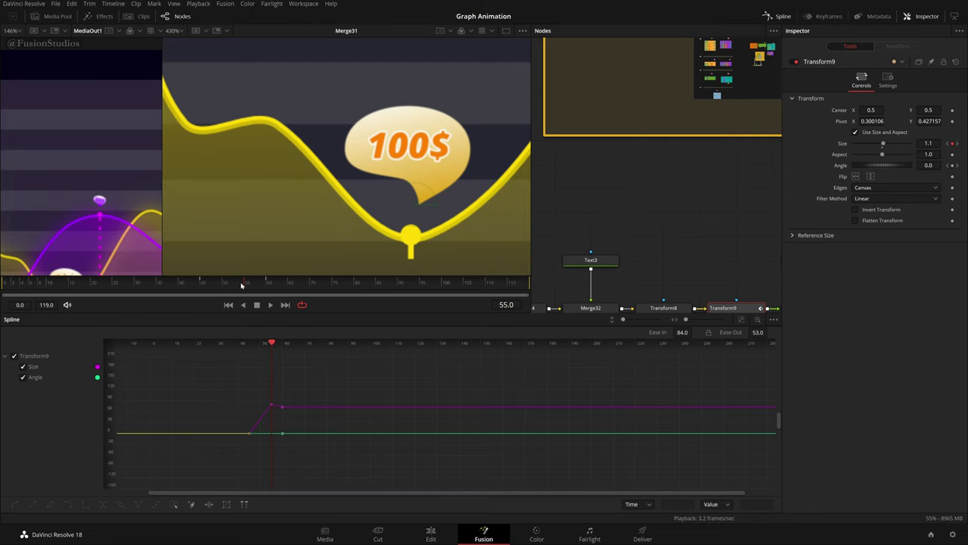
mouse_move(243, 286)
mouse_down()
mouse_move(203, 289)
mouse_move(266, 293)
mouse_move(247, 293)
mouse_up()
drag(928, 165, 896, 165)
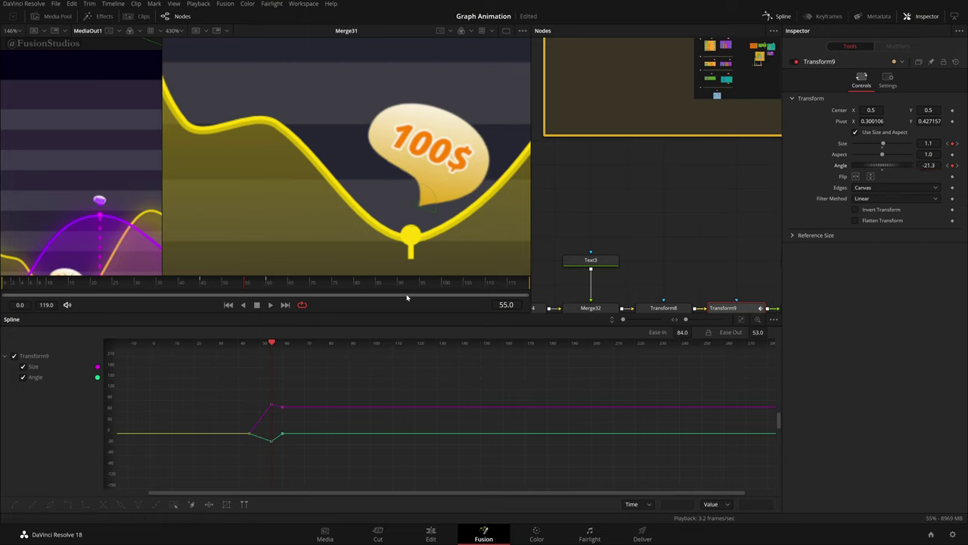
drag(203, 288, 268, 288)
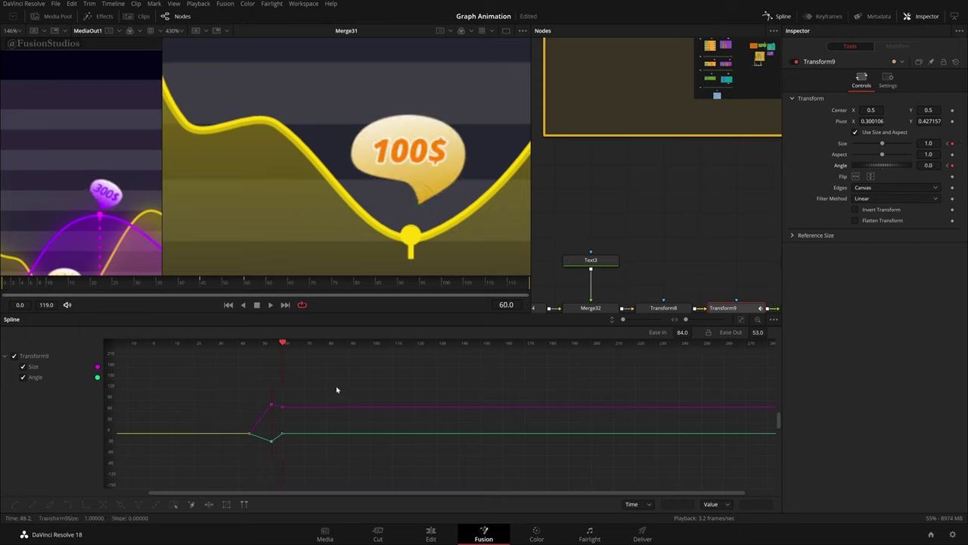
- Smooth all of Transform9's Size and Angle keyframes in the Spline editor and play back the bubble animation from frame 45
drag(336, 388, 422, 360)
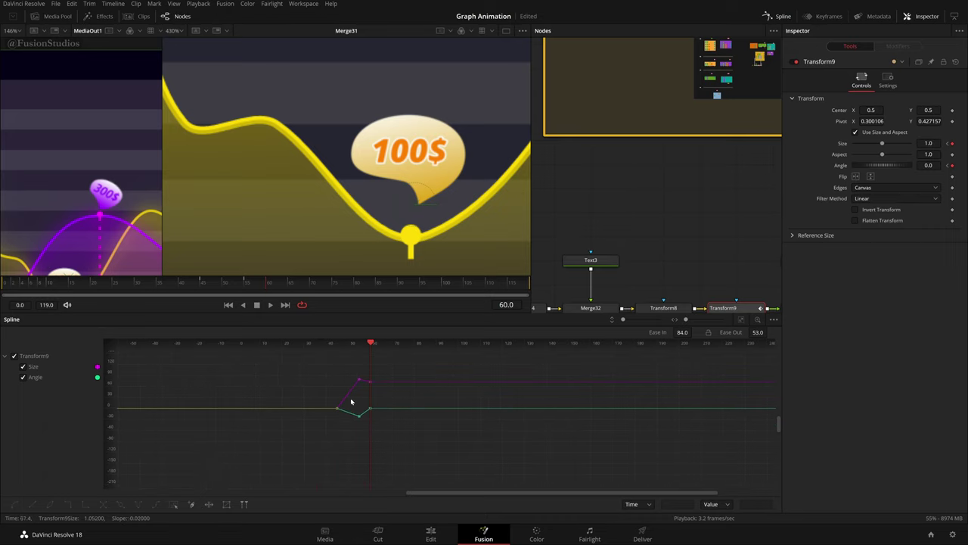
scroll(365, 406, up, 3)
scroll(366, 406, down, 2)
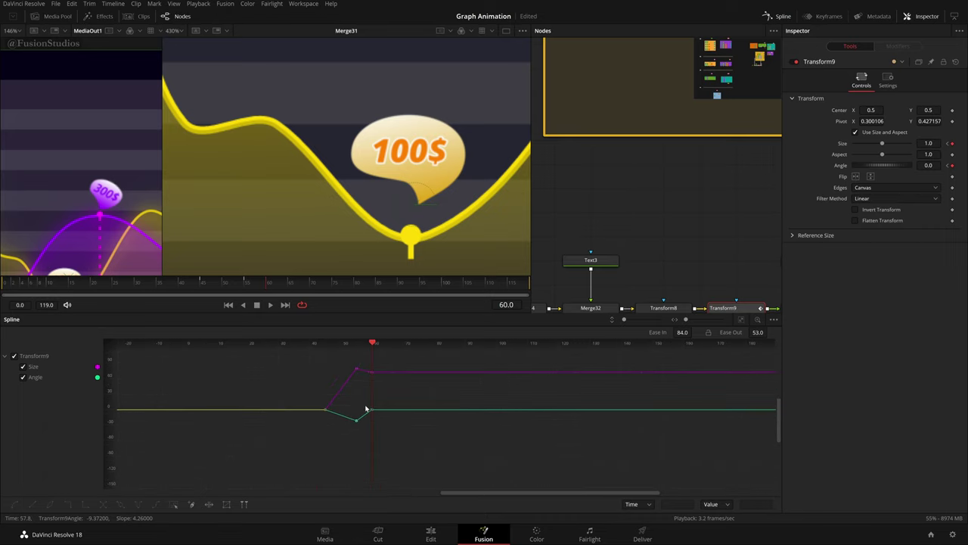
scroll(366, 406, up, 2)
drag(369, 384, 363, 412)
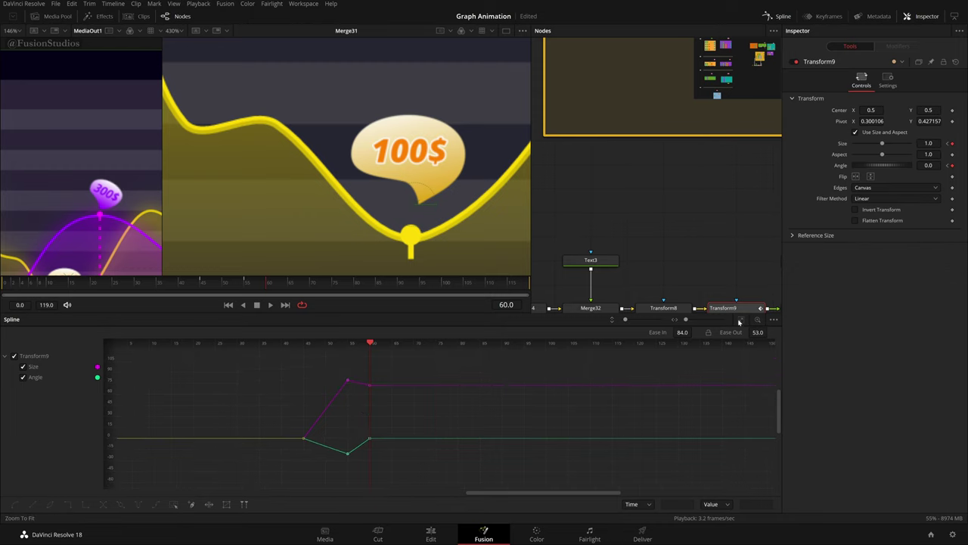
click(739, 323)
click(741, 319)
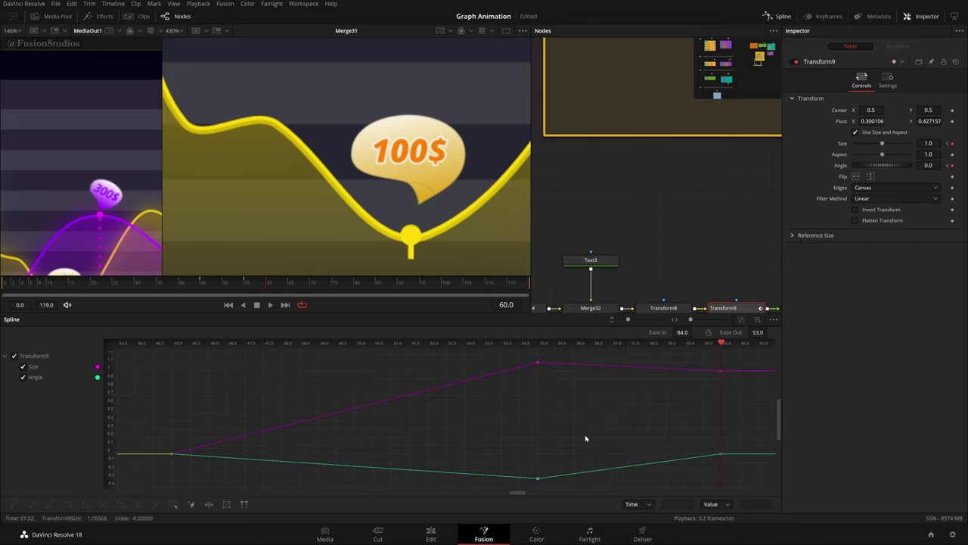
scroll(584, 435, down, 2)
key(s)
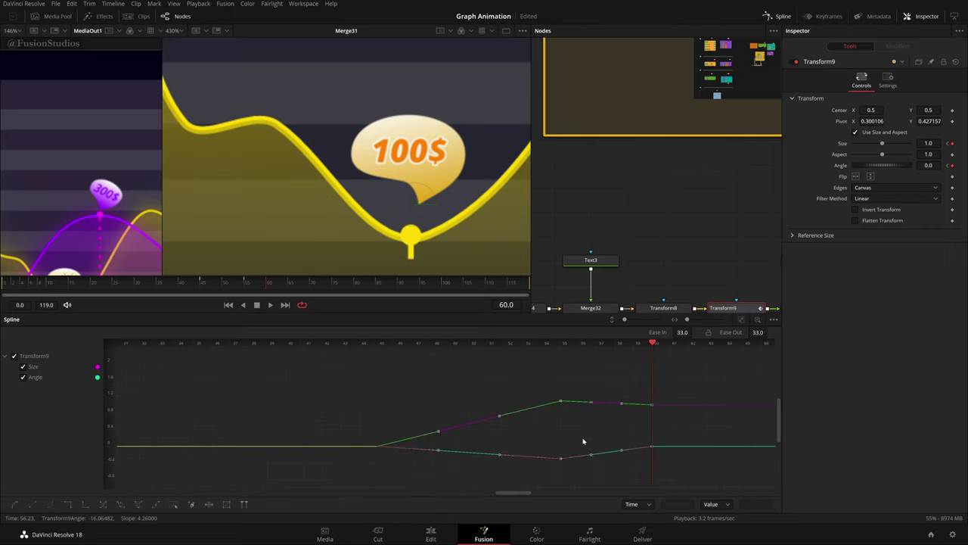
key(shift+s)
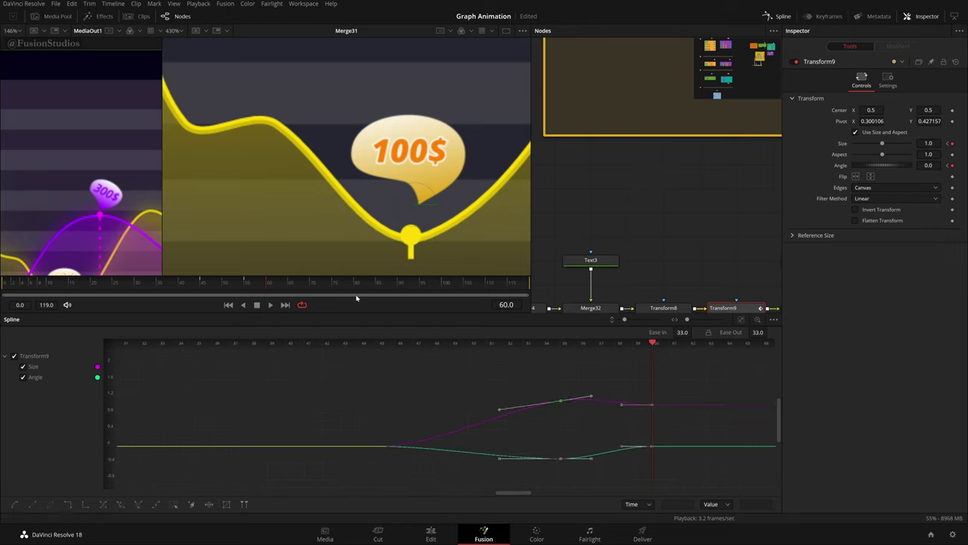
drag(215, 290, 204, 292)
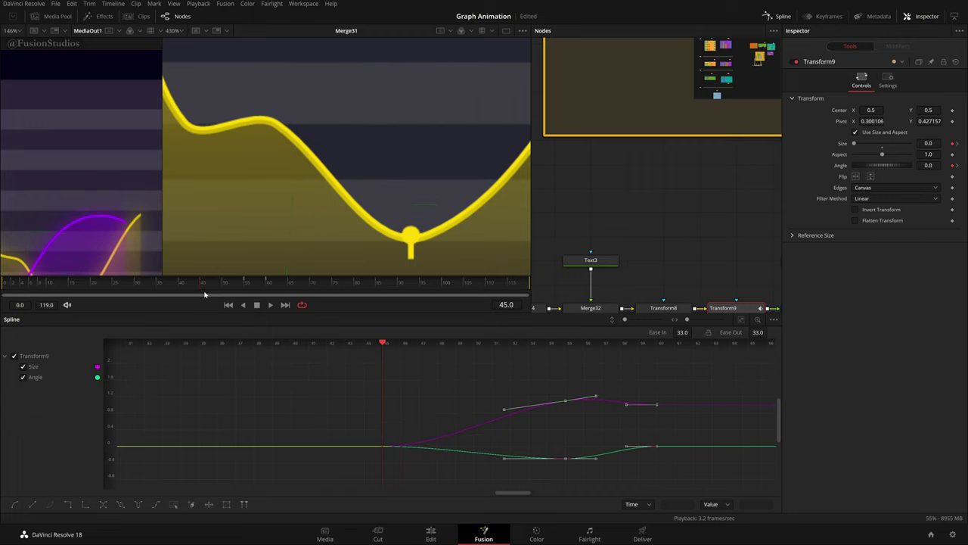
key(space)
key(space)
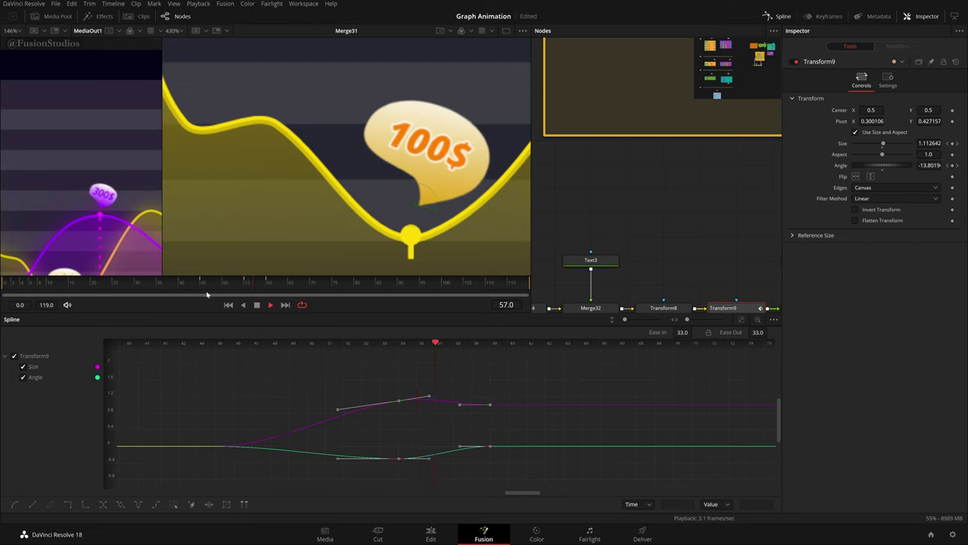
key(space)
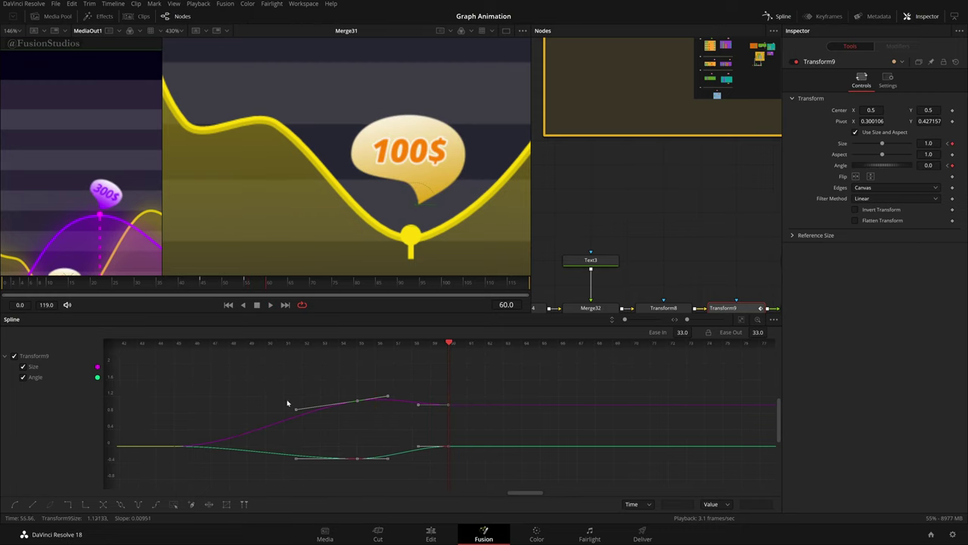
- Isolate Transform9's Angle curve and tilt the handle of its frame 55 keyframe steeply upward
click(24, 366)
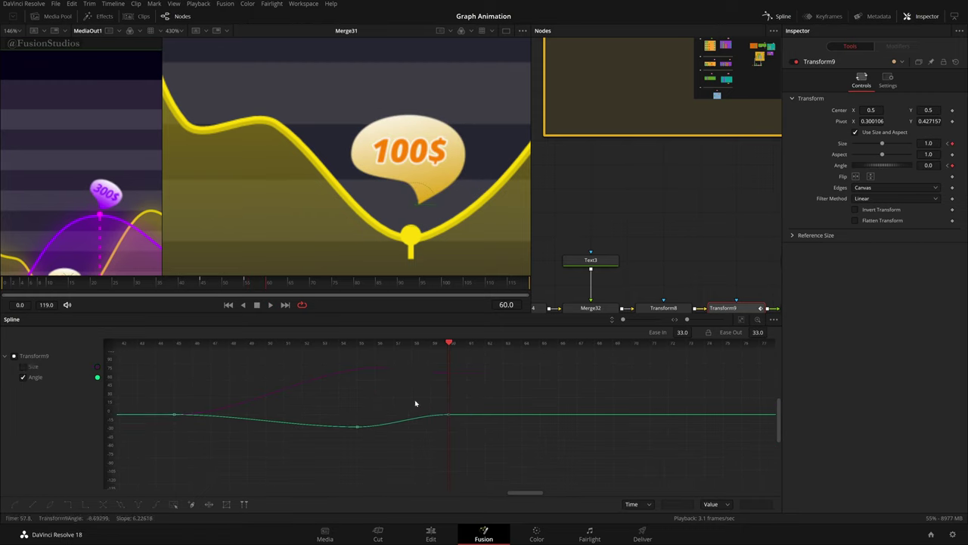
drag(499, 392, 156, 475)
click(742, 320)
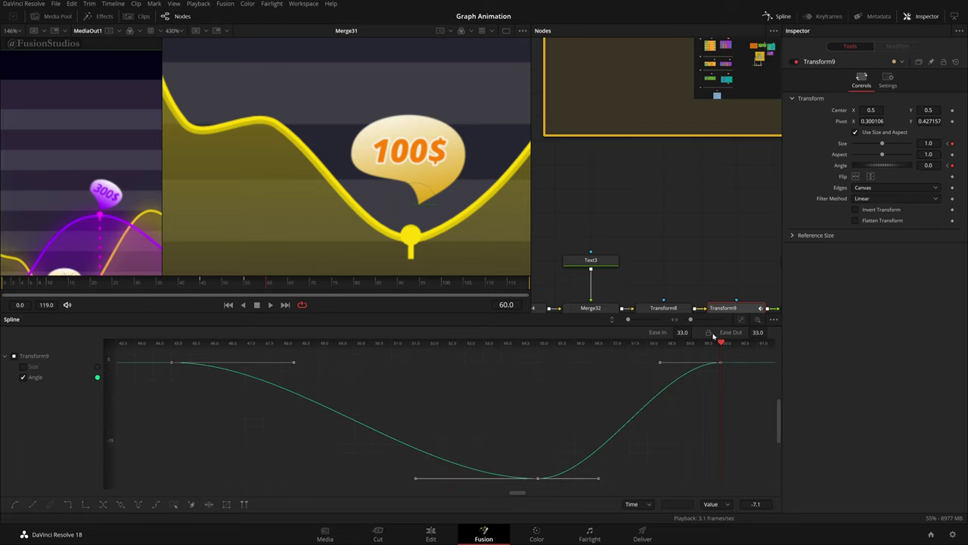
scroll(640, 403, down, 3)
scroll(606, 421, up, 2)
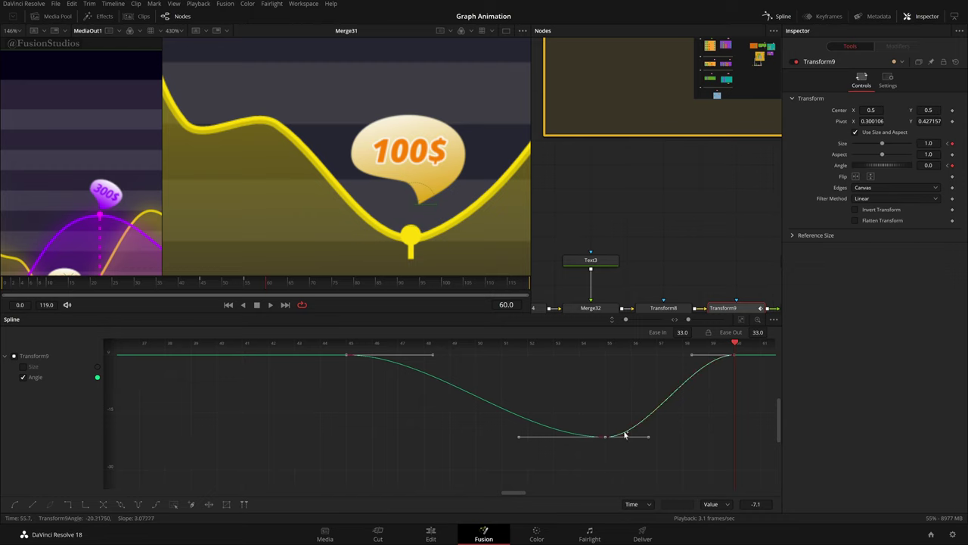
drag(648, 436, 636, 373)
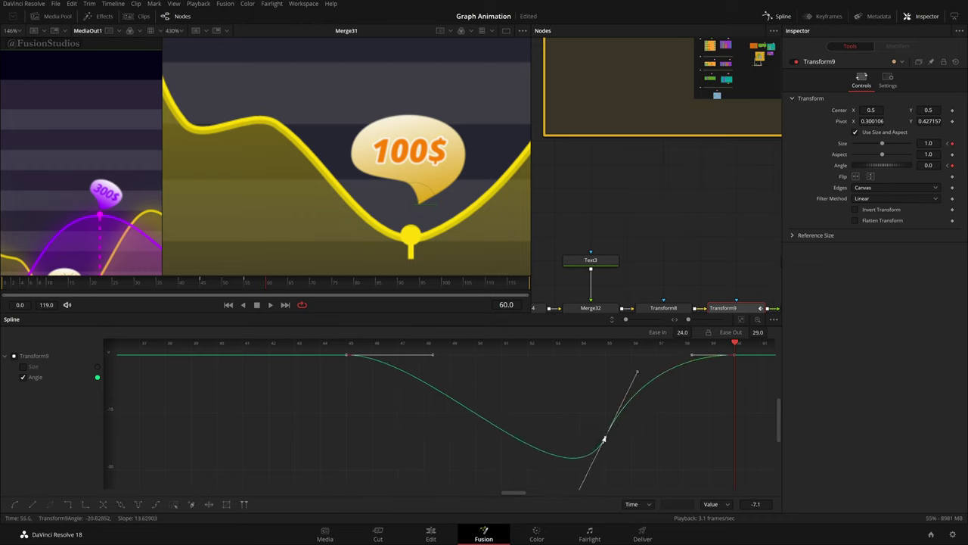
- Raise the Angle keyframe at frame 55 to about -12.5 and scrub to frame 58 to check the bubble's swing
drag(604, 439, 605, 402)
key(ctrl+z)
drag(223, 281, 258, 291)
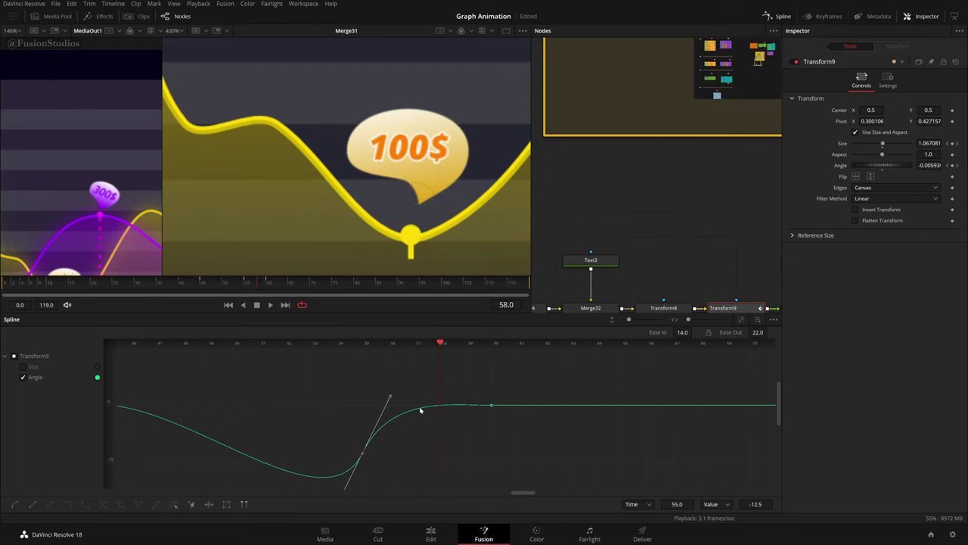
- Select Transform9's Angle keyframes, scrub the bubble's swing around frame 56, and close the Spline editor
scroll(518, 464, down, 3)
drag(593, 387, 240, 473)
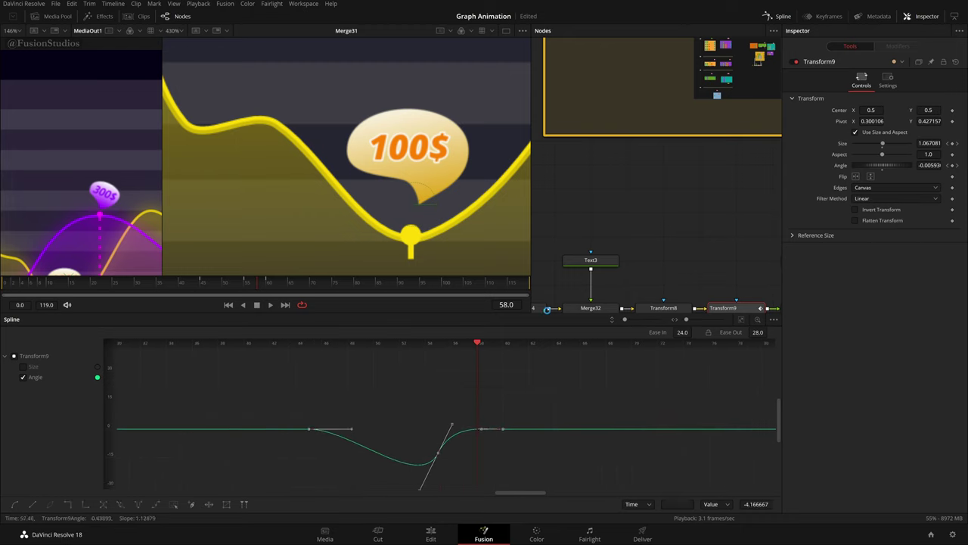
drag(206, 285, 252, 294)
click(769, 20)
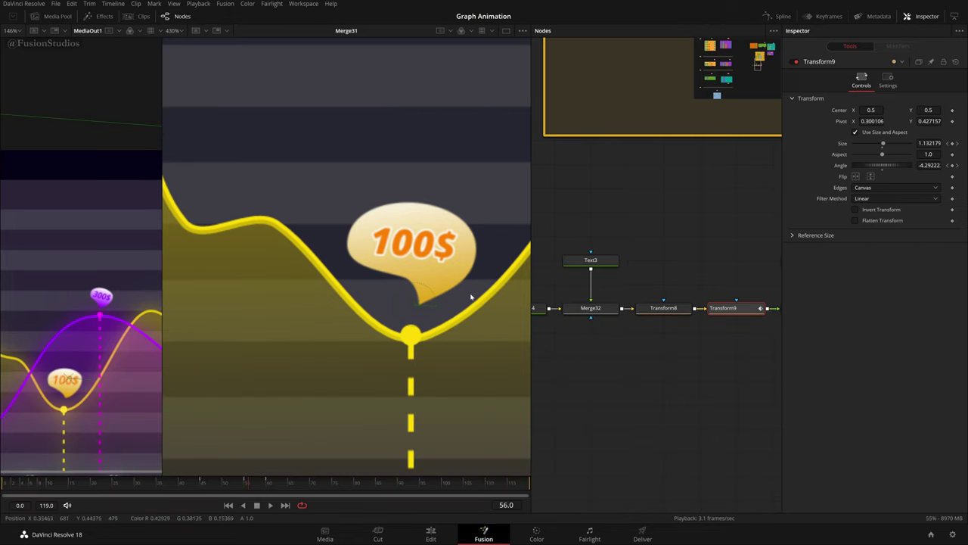
- Go to the final frame 119, deselect Transform9, and check the full graph with its 100$ bubble in Merge31
scroll(454, 298, down, 3)
drag(497, 316, 450, 303)
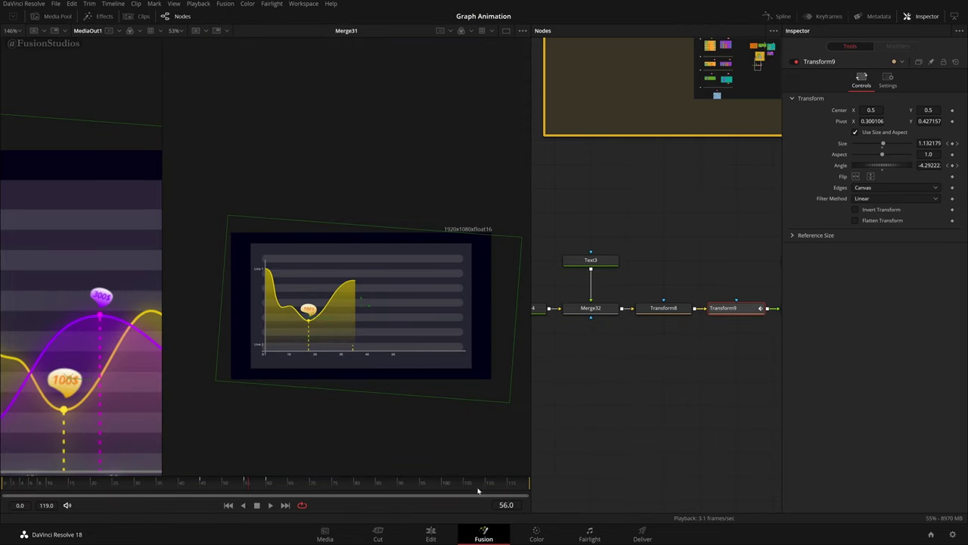
drag(478, 489, 534, 482)
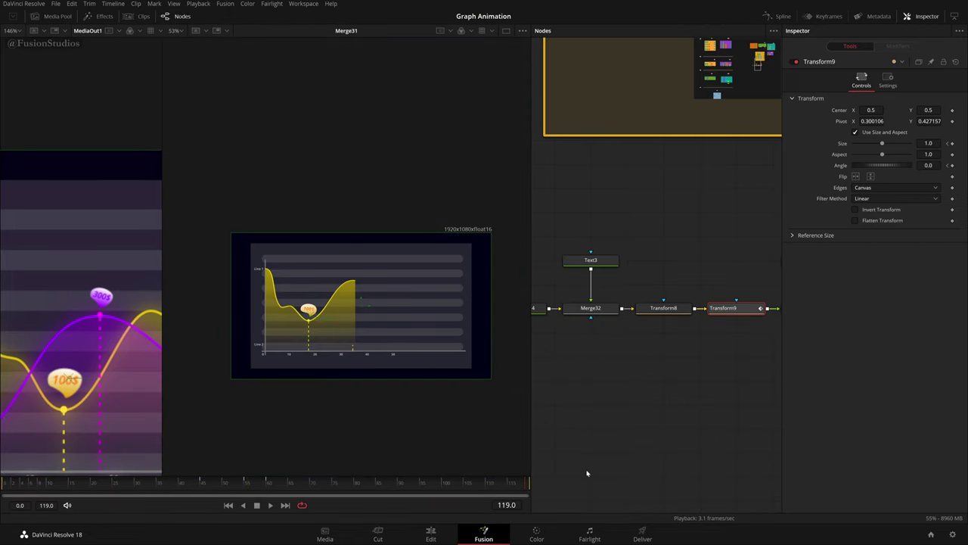
click(640, 432)
scroll(369, 325, up, 1)
drag(393, 325, 368, 318)
scroll(366, 317, up, 1)
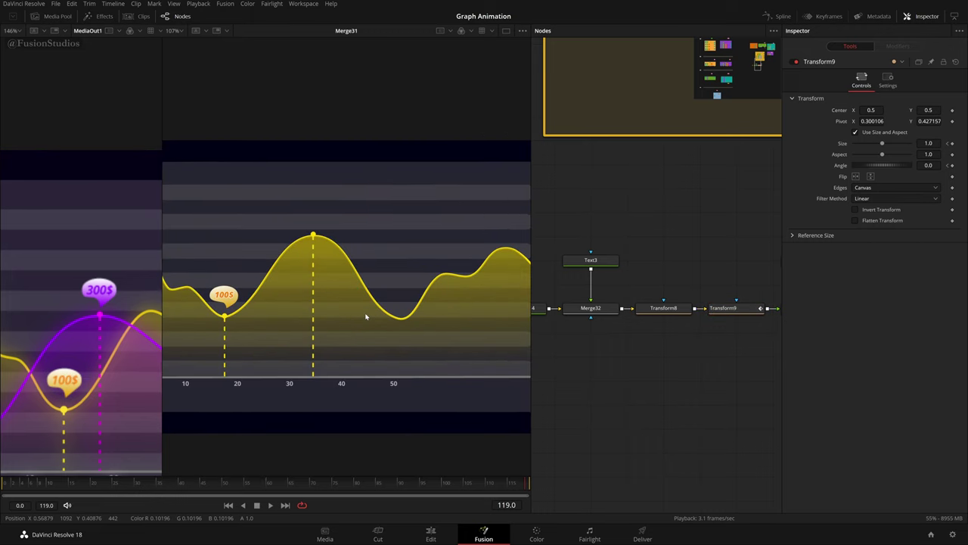
- Fit the MediaOut1 and Merge31 views and resize them to equal widths for side-by-side comparison
drag(163, 335, 527, 303)
scroll(438, 234, down, 2)
key(ctrl+f)
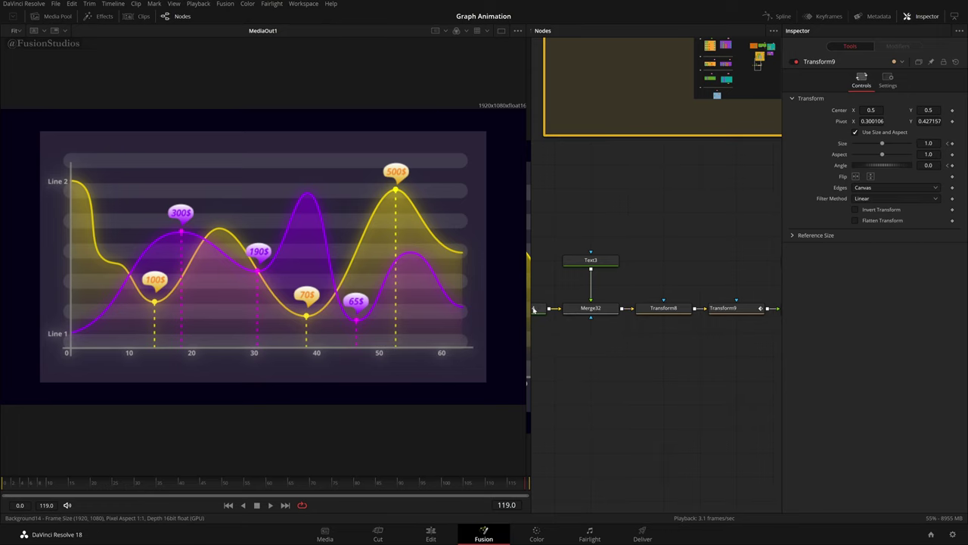
drag(524, 314, 344, 318)
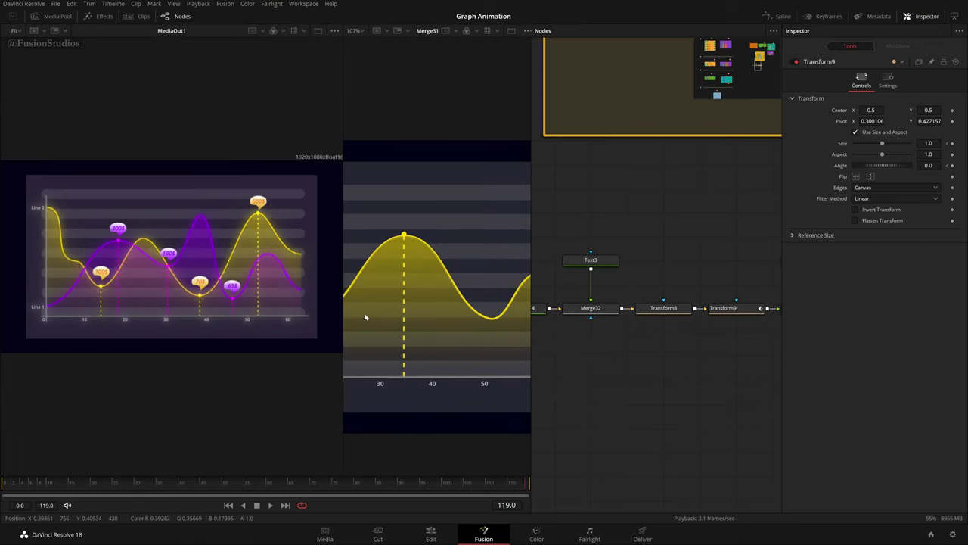
key(ctrl+f)
drag(344, 360, 266, 366)
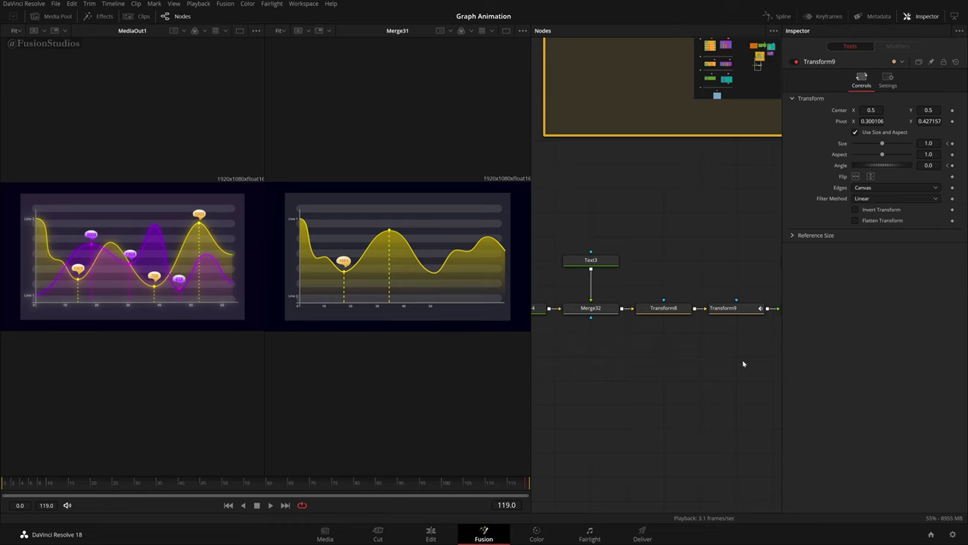
- Compare the marker points in Merge31 with the finished reference graph and look over the bubble's node chain
scroll(736, 363, down, 3)
drag(619, 410, 605, 384)
scroll(729, 345, up, 3)
drag(668, 341, 652, 346)
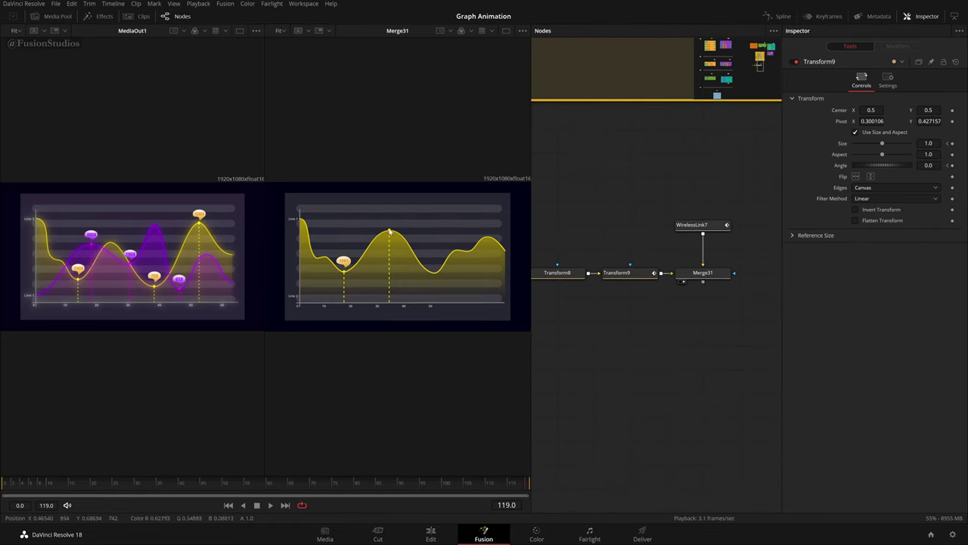
scroll(355, 259, up, 2)
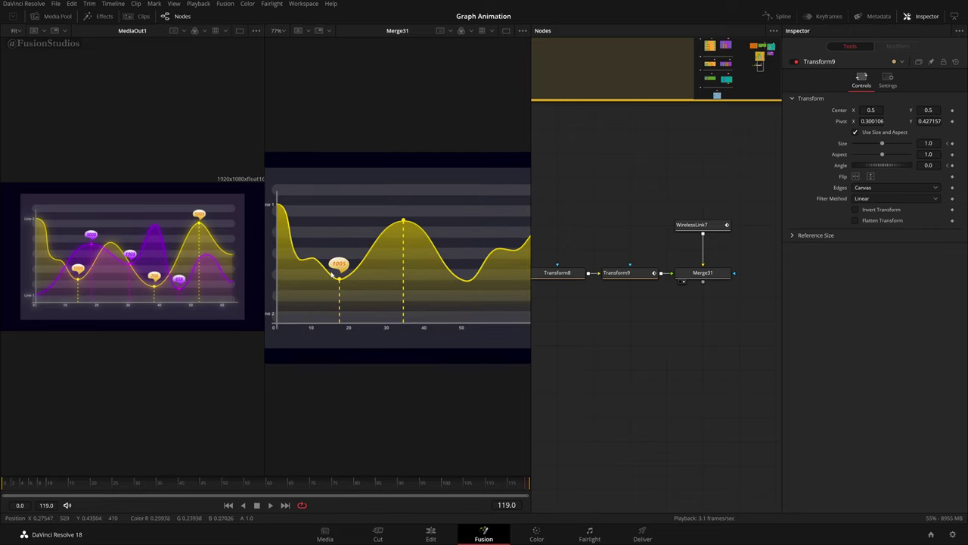
scroll(333, 277, up, 2)
scroll(342, 254, down, 4)
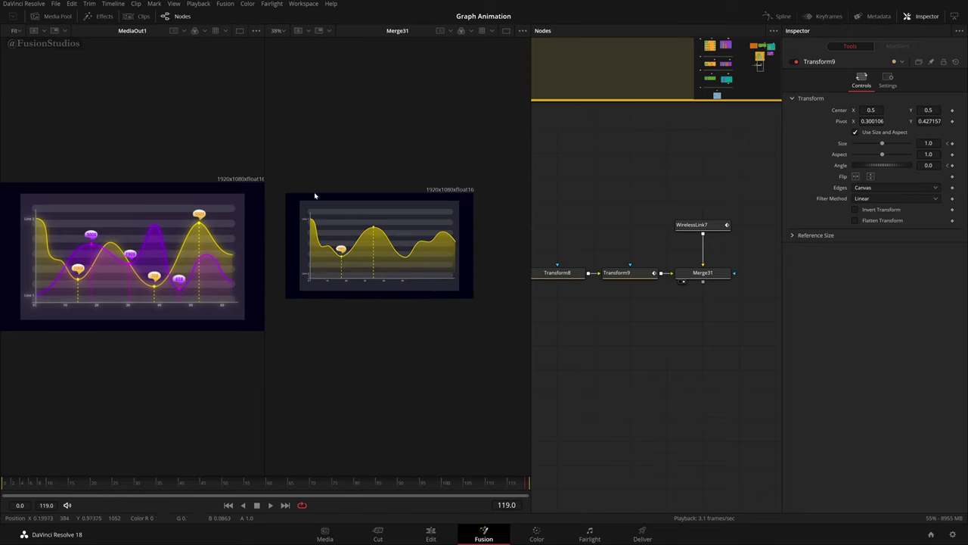
scroll(442, 313, up, 2)
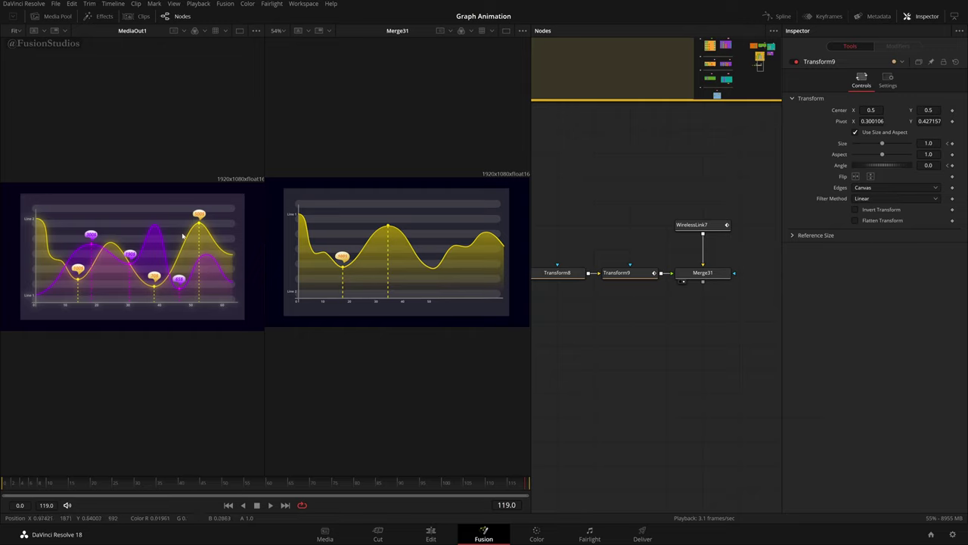
drag(3, 176, 244, 422)
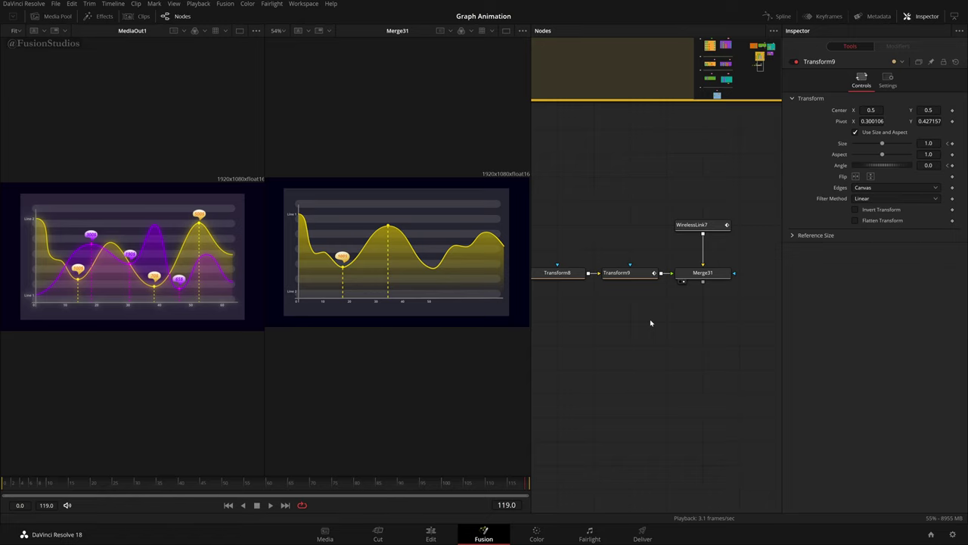
- Set the WirelessLink7 node's color to pink
right_click(709, 232)
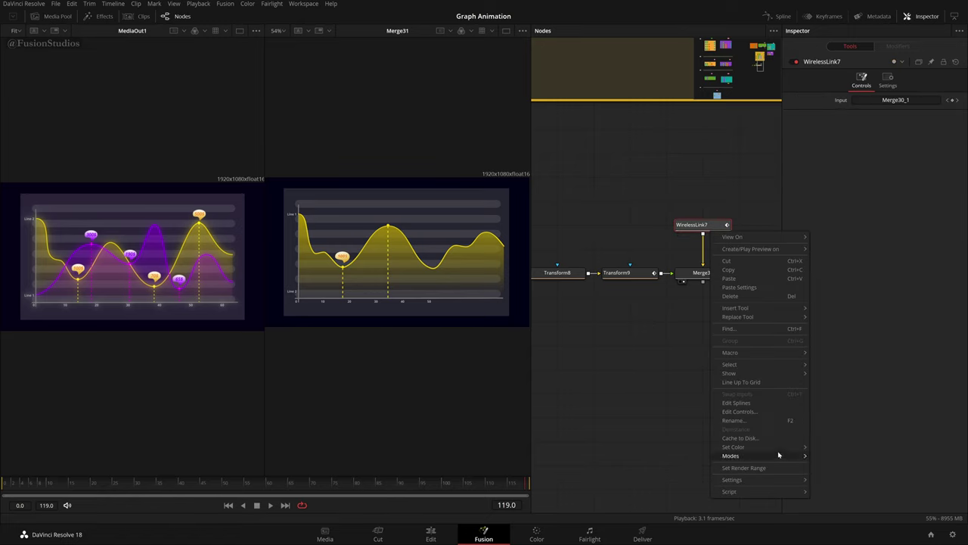
mouse_move(785, 458)
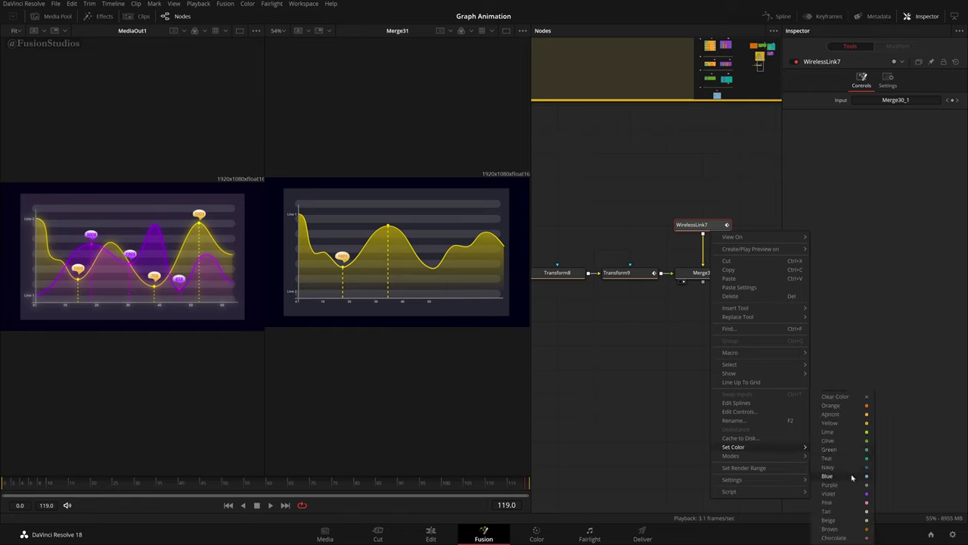
click(852, 502)
click(702, 402)
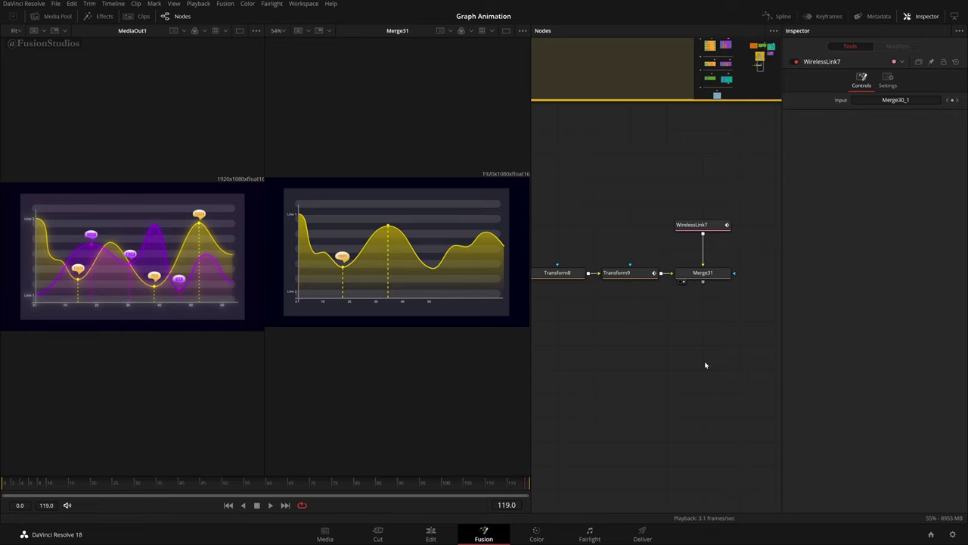
- Rearrange the speech-bubble nodes into a compact block with WirelessLink7 placed above Merge31
scroll(705, 365, down, 4)
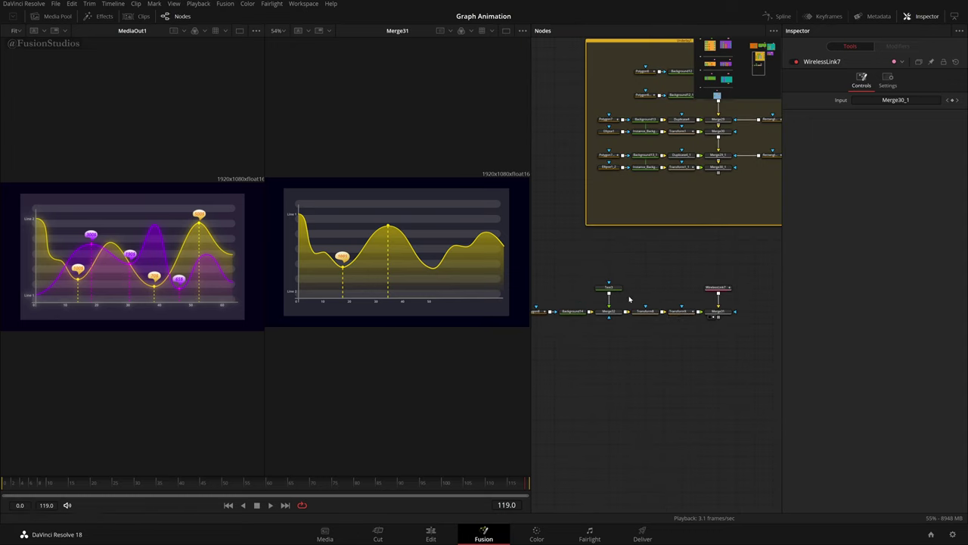
drag(647, 286, 674, 285)
scroll(673, 283, up, 3)
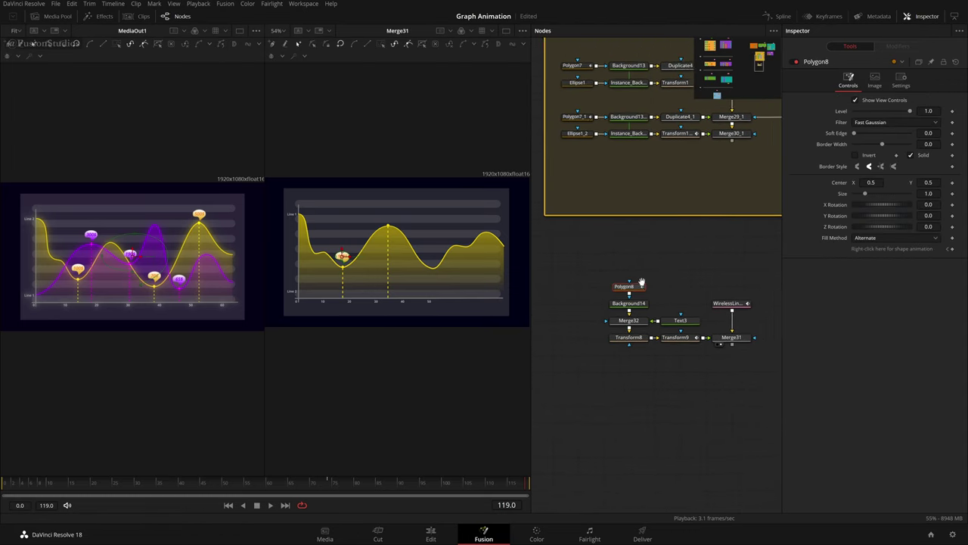
click(650, 351)
drag(642, 283, 734, 384)
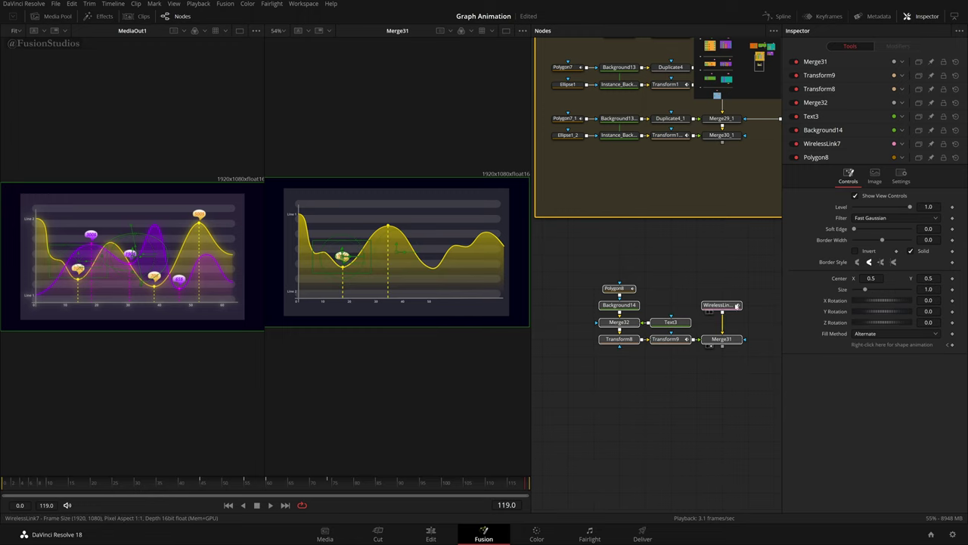
drag(723, 304, 722, 270)
- Group the bubble nodes from Polygon8 through Merge31 inside a new Underlay, leaving WirelessLink7 outside
drag(583, 303, 759, 419)
key(shift+space)
text(xf)
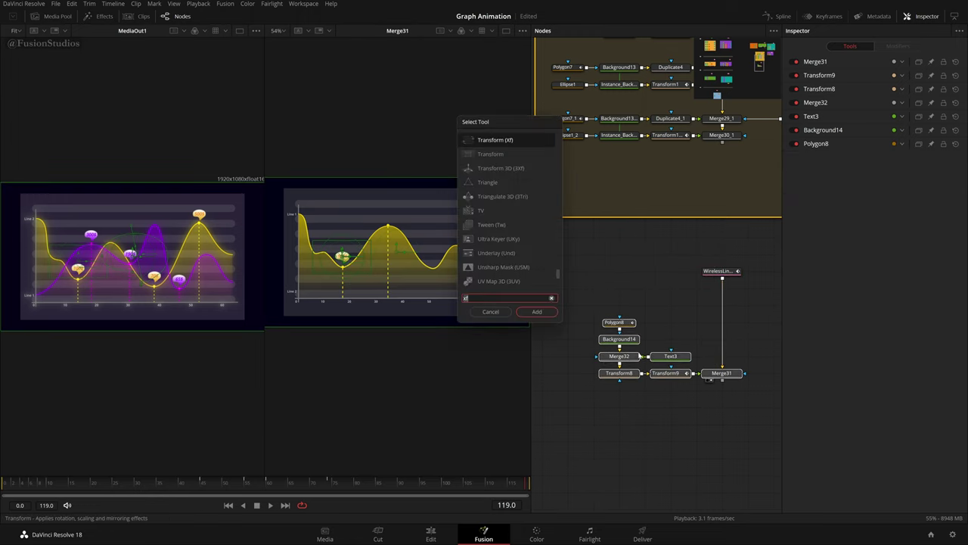
key(BackSpace)
key(BackSpace)
text(und)
key(Return)
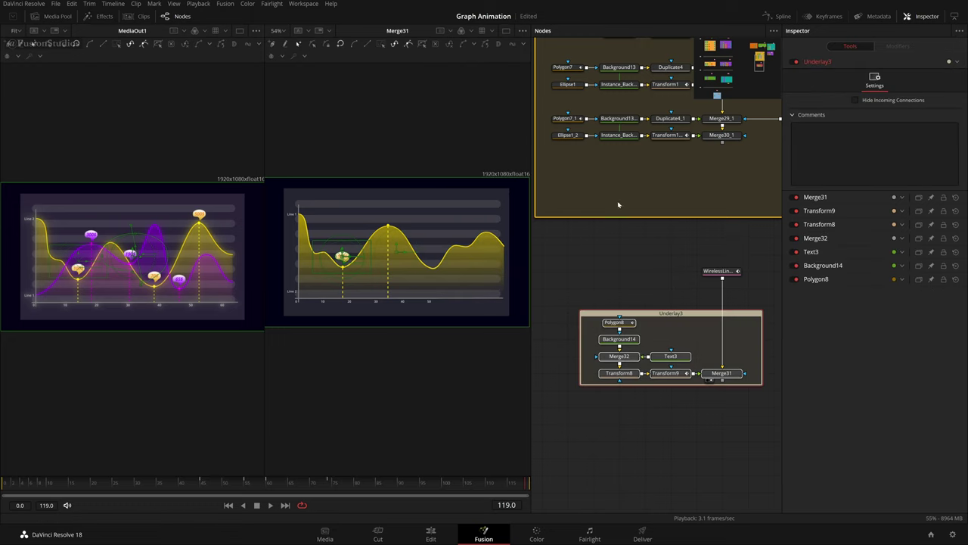
- Rename the bubble nodes' underlay as Callouts and set its color to yellow
click(679, 320)
key(F2)
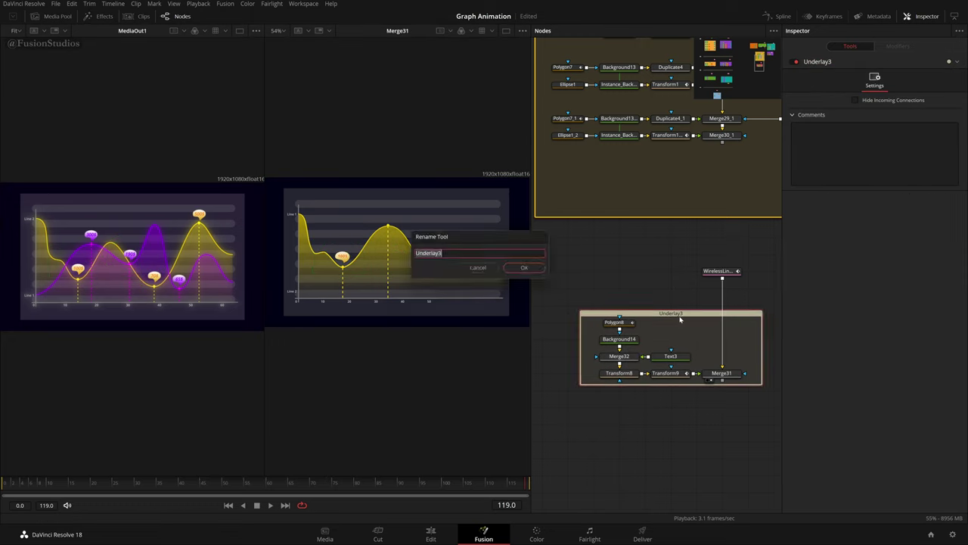
key(BackSpace)
text(Callouts)
key(Return)
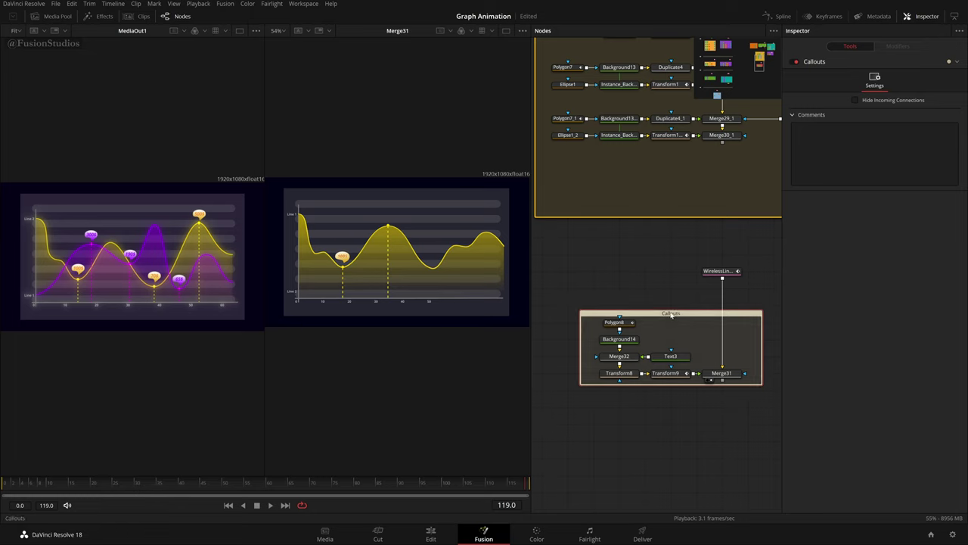
right_click(679, 319)
mouse_move(716, 434)
click(788, 425)
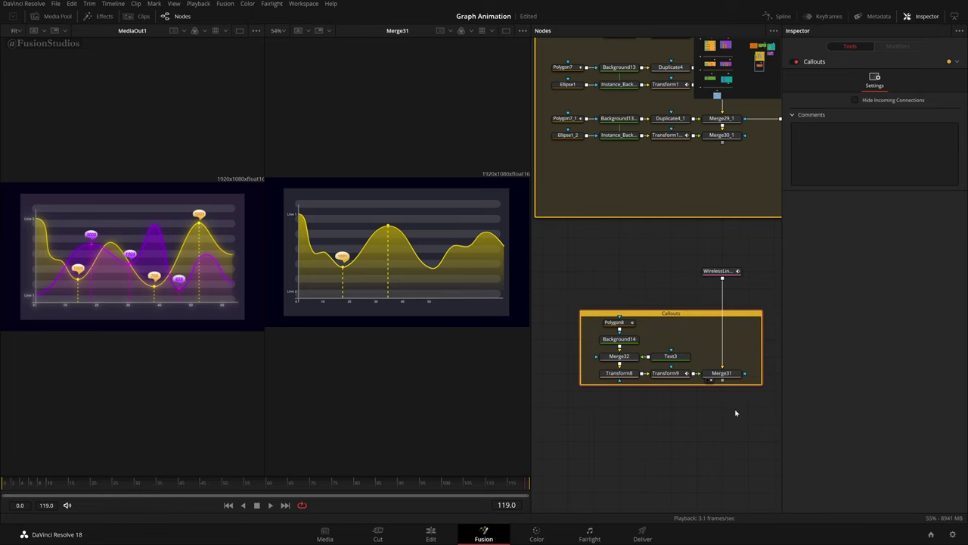
- Look over all node groups of the built graph and scrub through the animation in both viewers
scroll(686, 339, down, 3)
scroll(676, 304, up, 4)
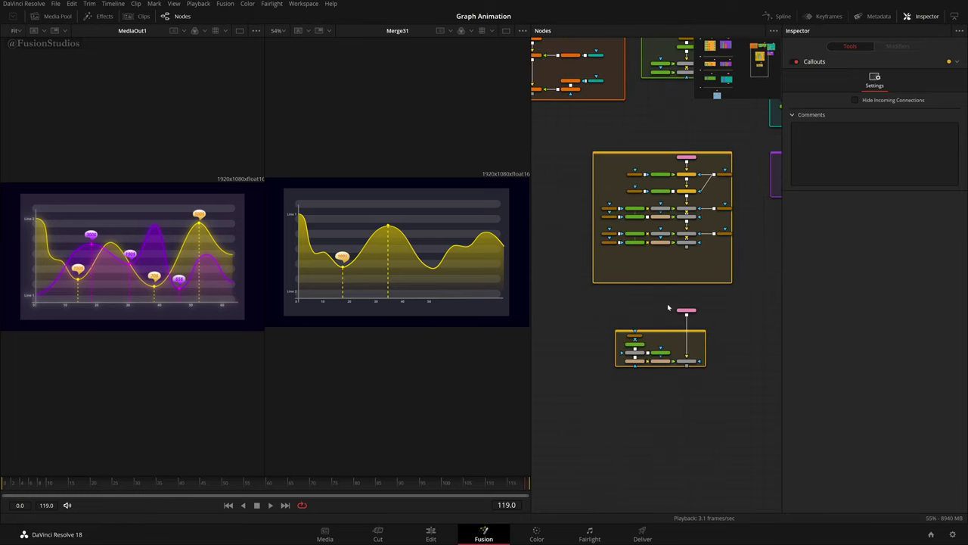
scroll(671, 297, down, 5)
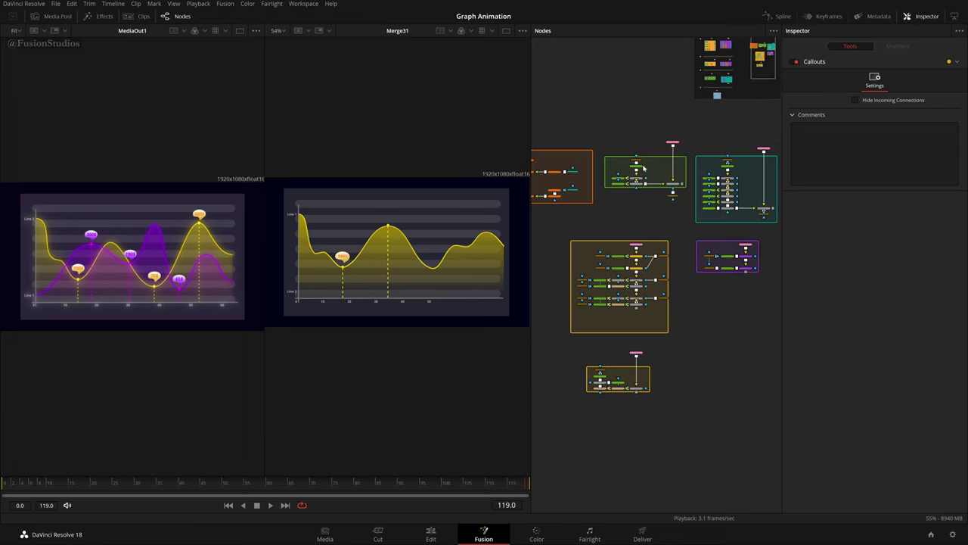
drag(540, 133, 748, 375)
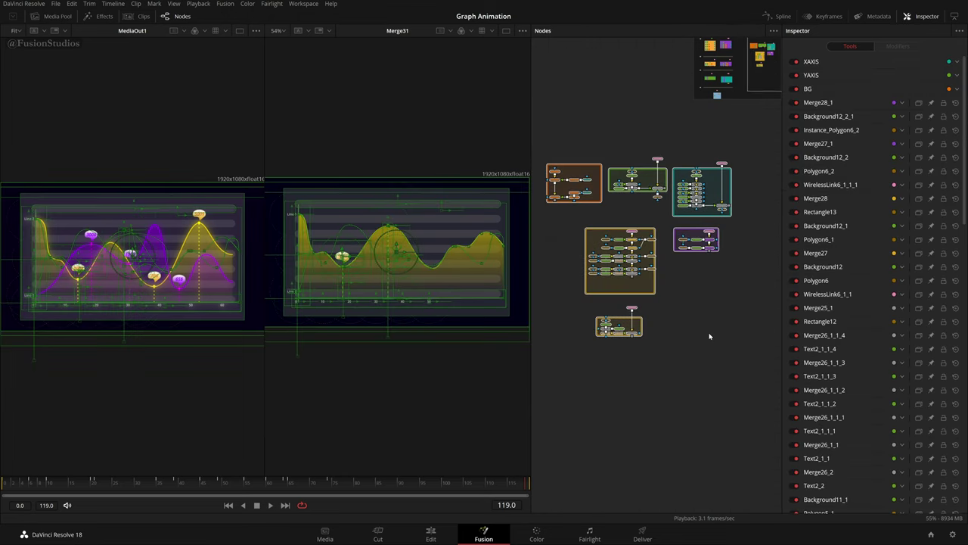
scroll(709, 335, up, 3)
scroll(657, 311, up, 2)
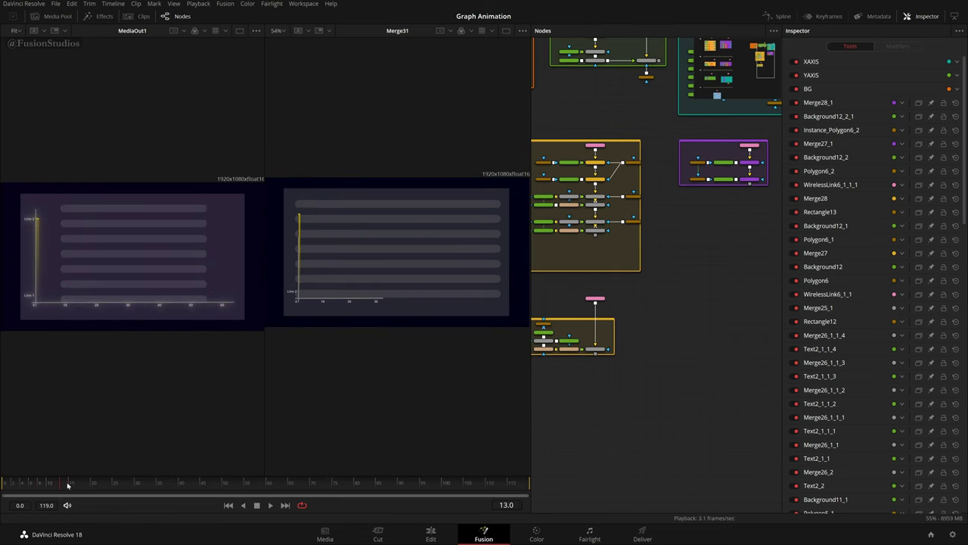
scroll(666, 346, down, 2)
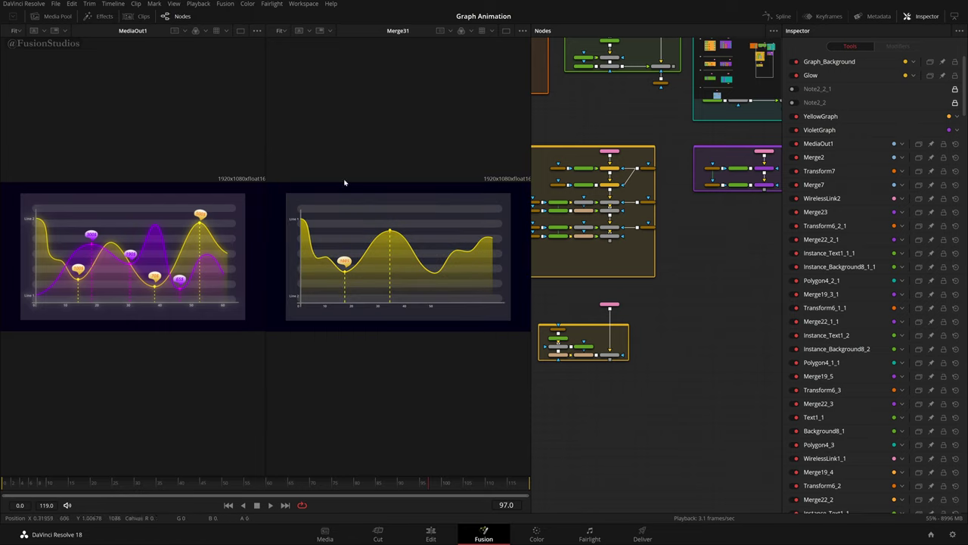
drag(293, 174, 519, 333)
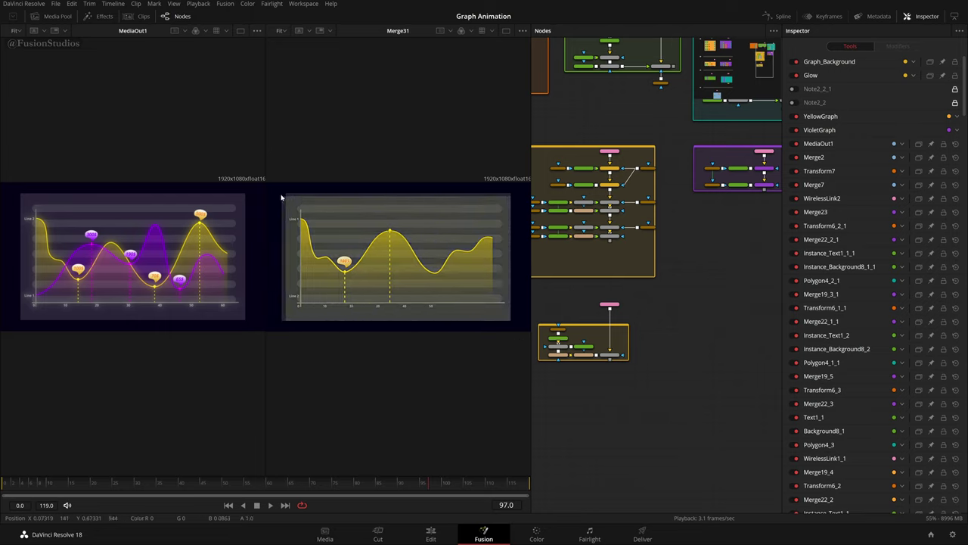
drag(290, 175, 503, 346)
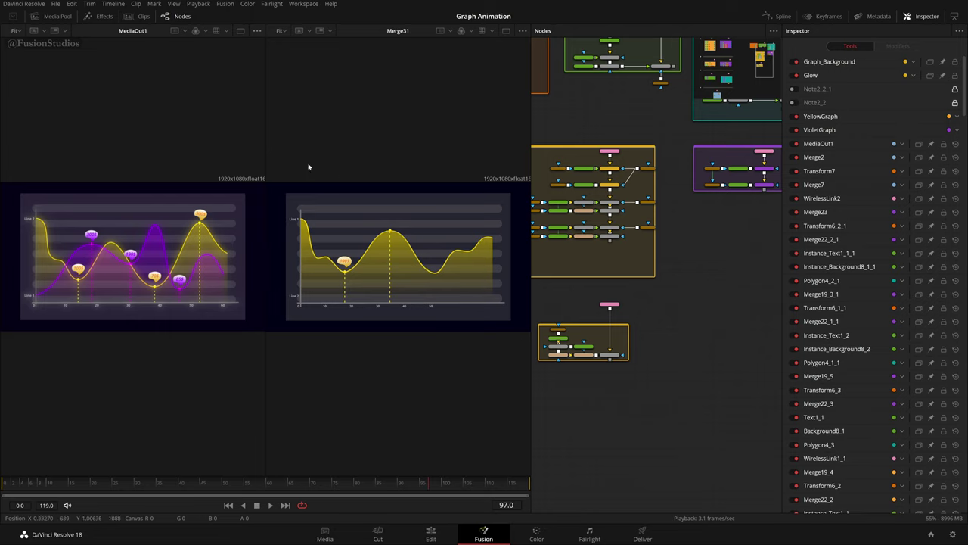
drag(279, 154, 530, 382)
drag(278, 191, 518, 331)
scroll(687, 355, down, 2)
scroll(687, 355, up, 2)
- Examine the reference composition's node groups, selecting the whole tree to inspect its structure and clearing the selection
scroll(703, 290, down, 4)
drag(628, 340, 732, 299)
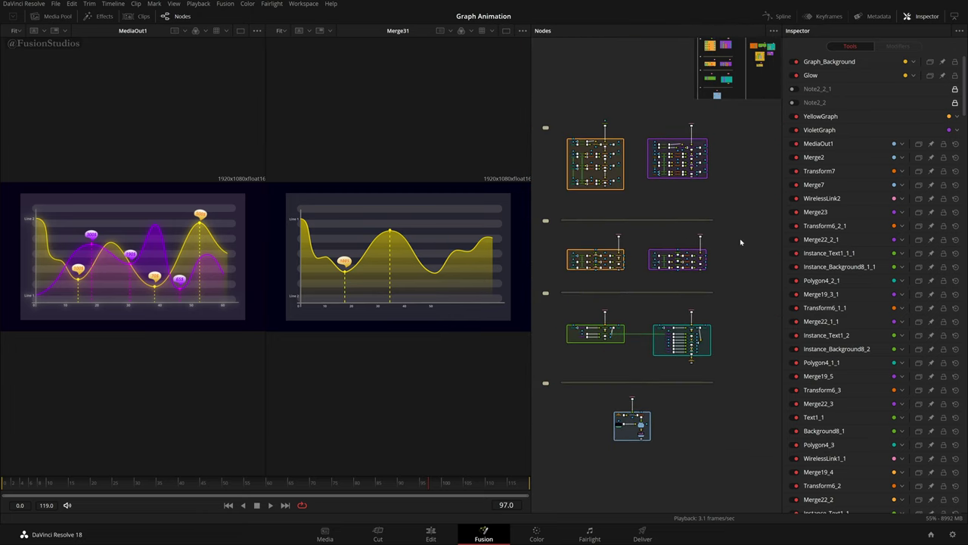
drag(741, 243, 755, 157)
drag(755, 107, 526, 483)
drag(642, 444, 539, 447)
scroll(672, 361, left, 3)
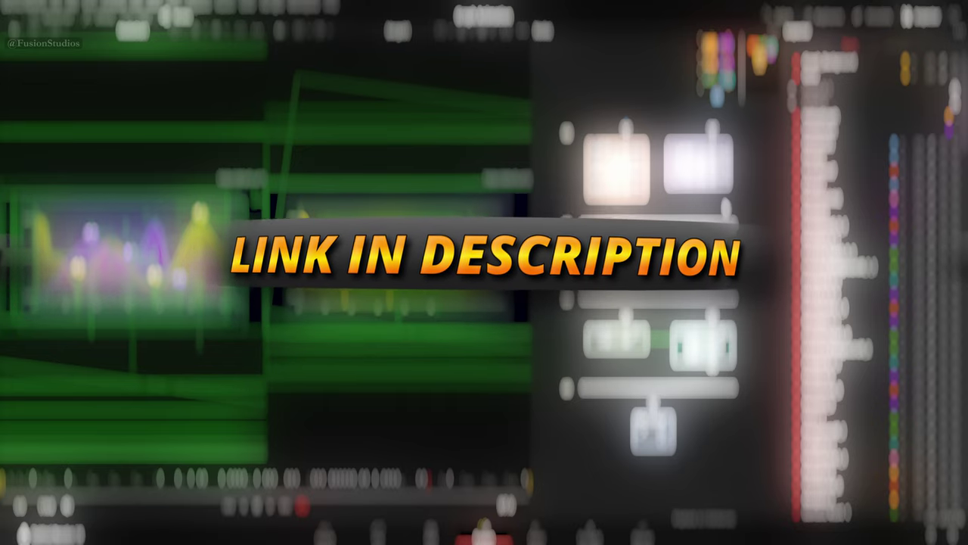
scroll(725, 206, up, 3)
drag(723, 205, 759, 192)
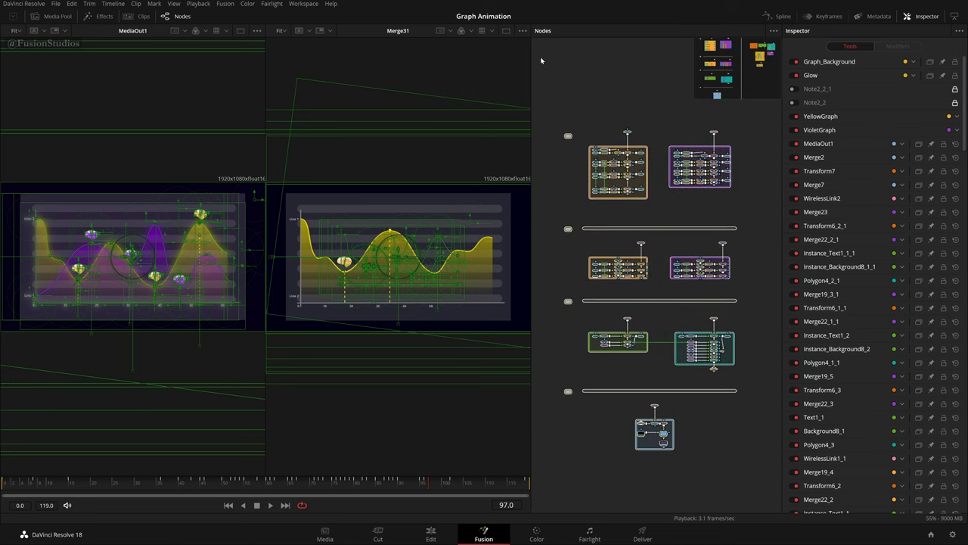
click(738, 316)
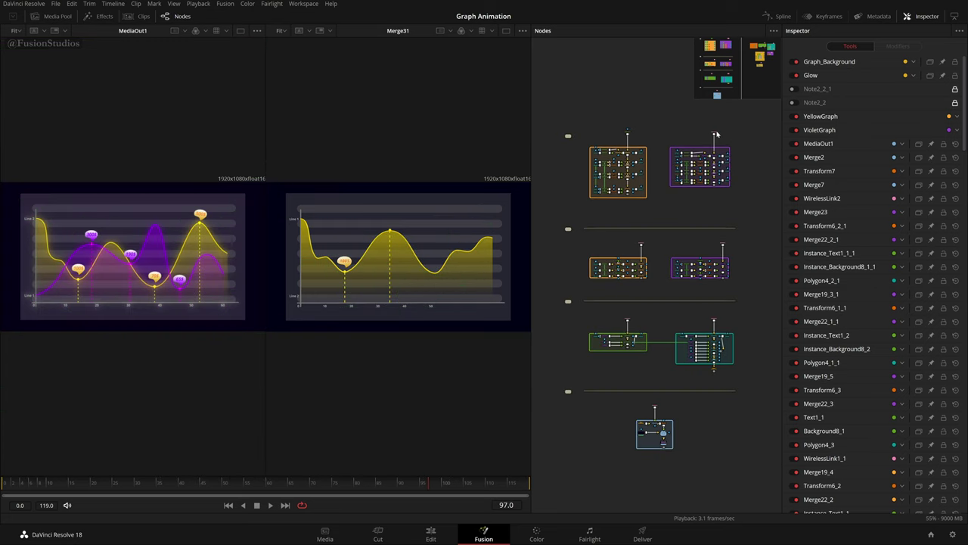